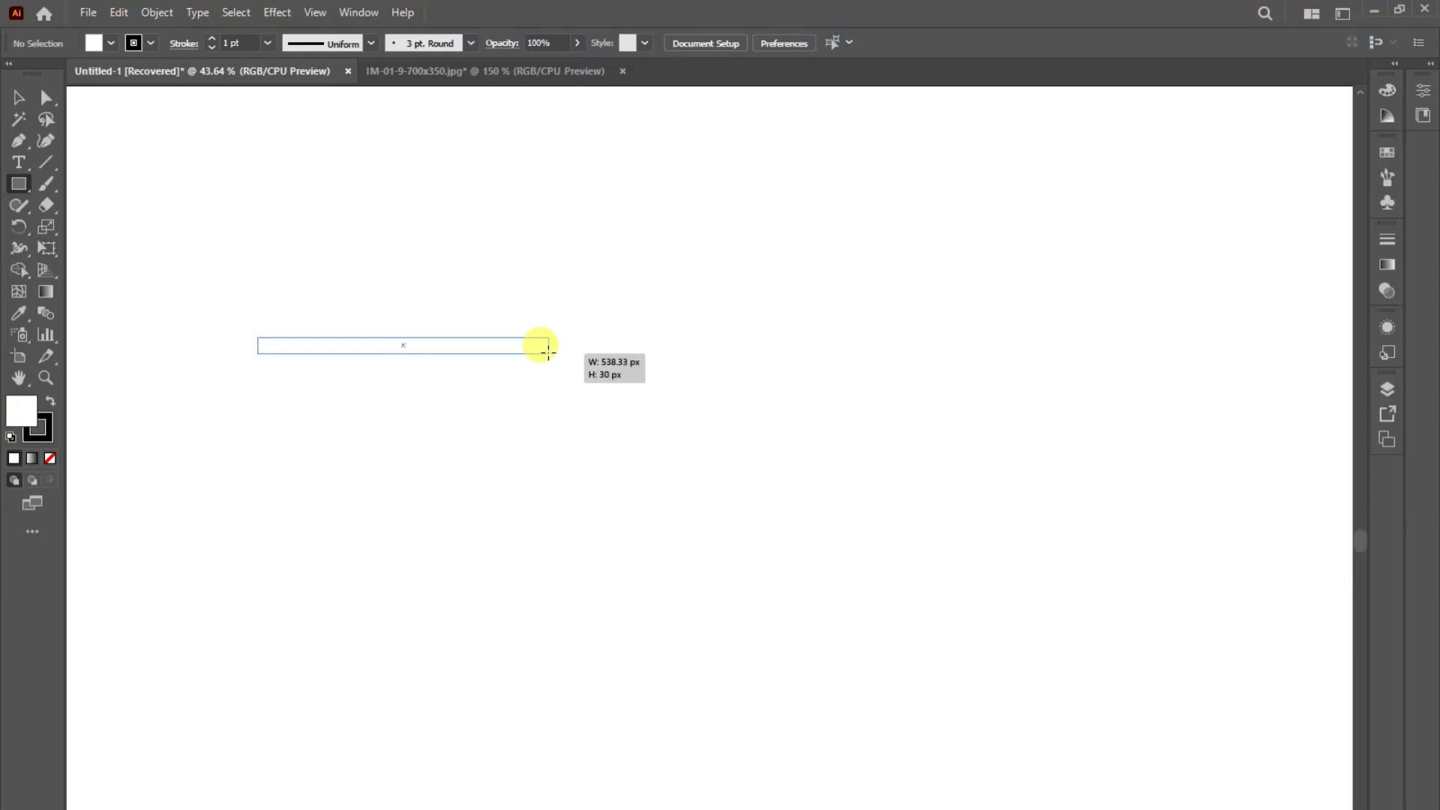
- Draw a long thin horizontal bar filled light grey
left_click_drag(548, 352, 548, 352)
double_click(23, 411)
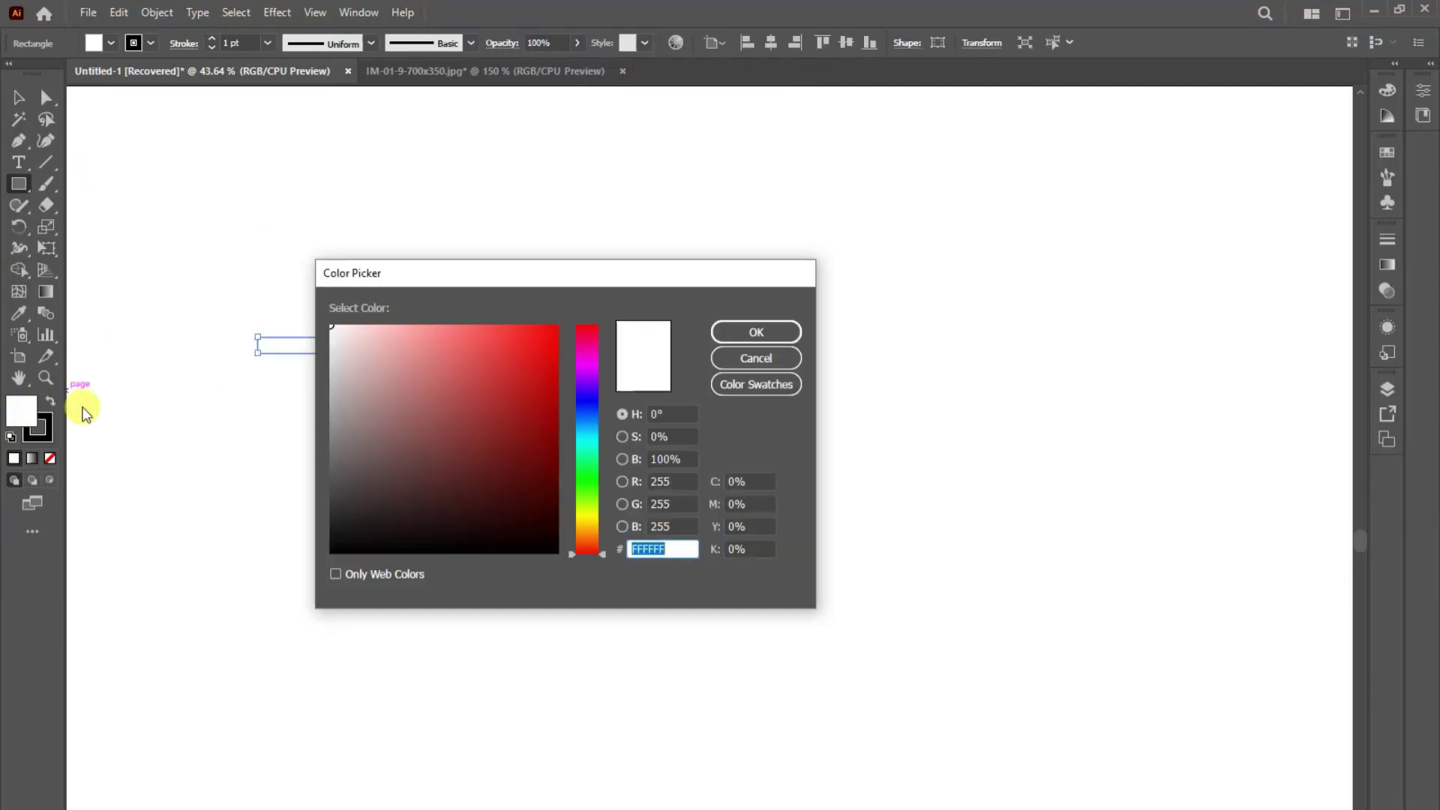
left_click(331, 384)
left_click(756, 332)
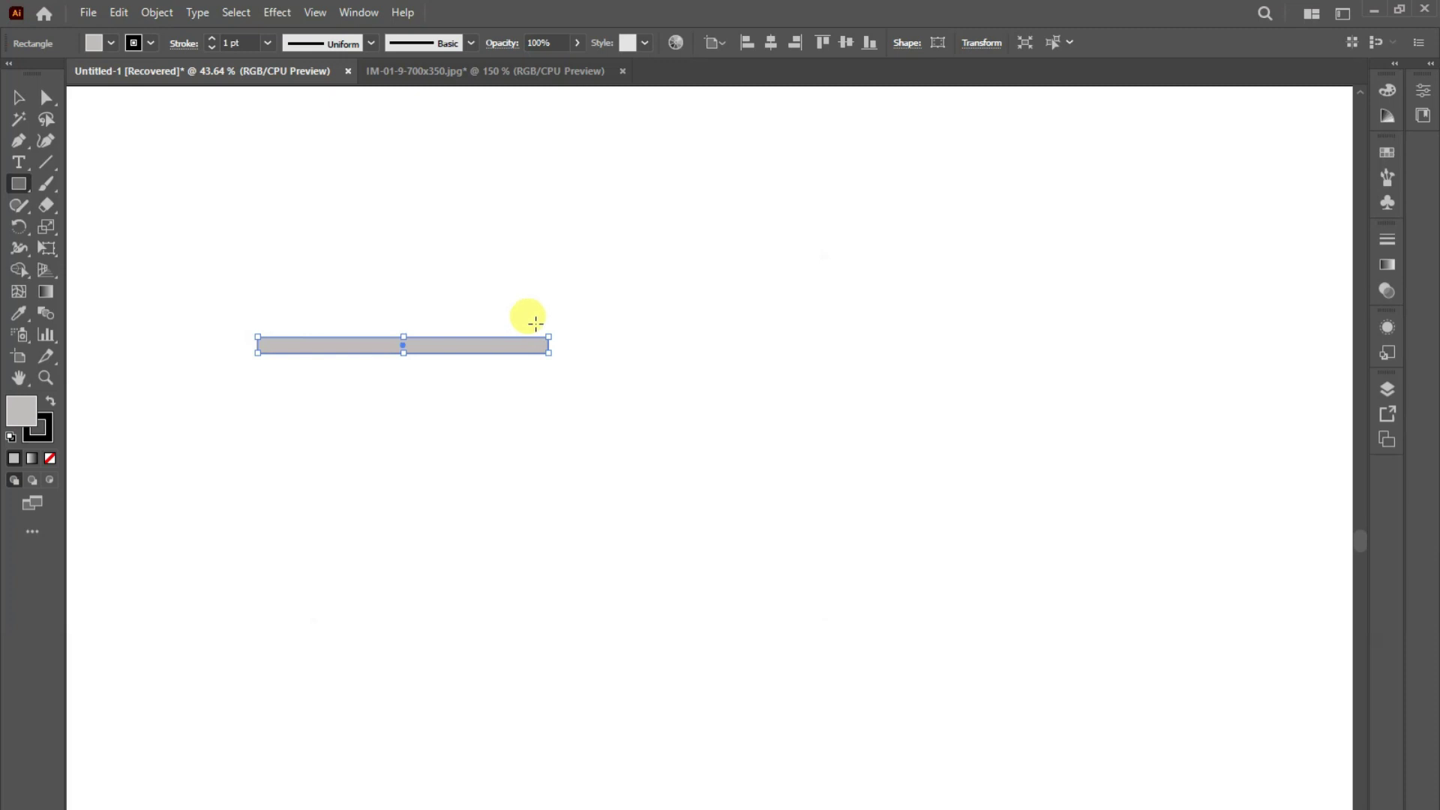
- Duplicate the bar and rotate the copy 90° to hang vertically from its right end
left_click(21, 98)
left_click(212, 135)
left_click(442, 346)
mouse_move(442, 347)
left_mouse_down()
mouse_move(583, 419)
mouse_move(466, 559)
left_mouse_up()
left_click_drag(477, 439, 540, 480)
left_click(735, 446)
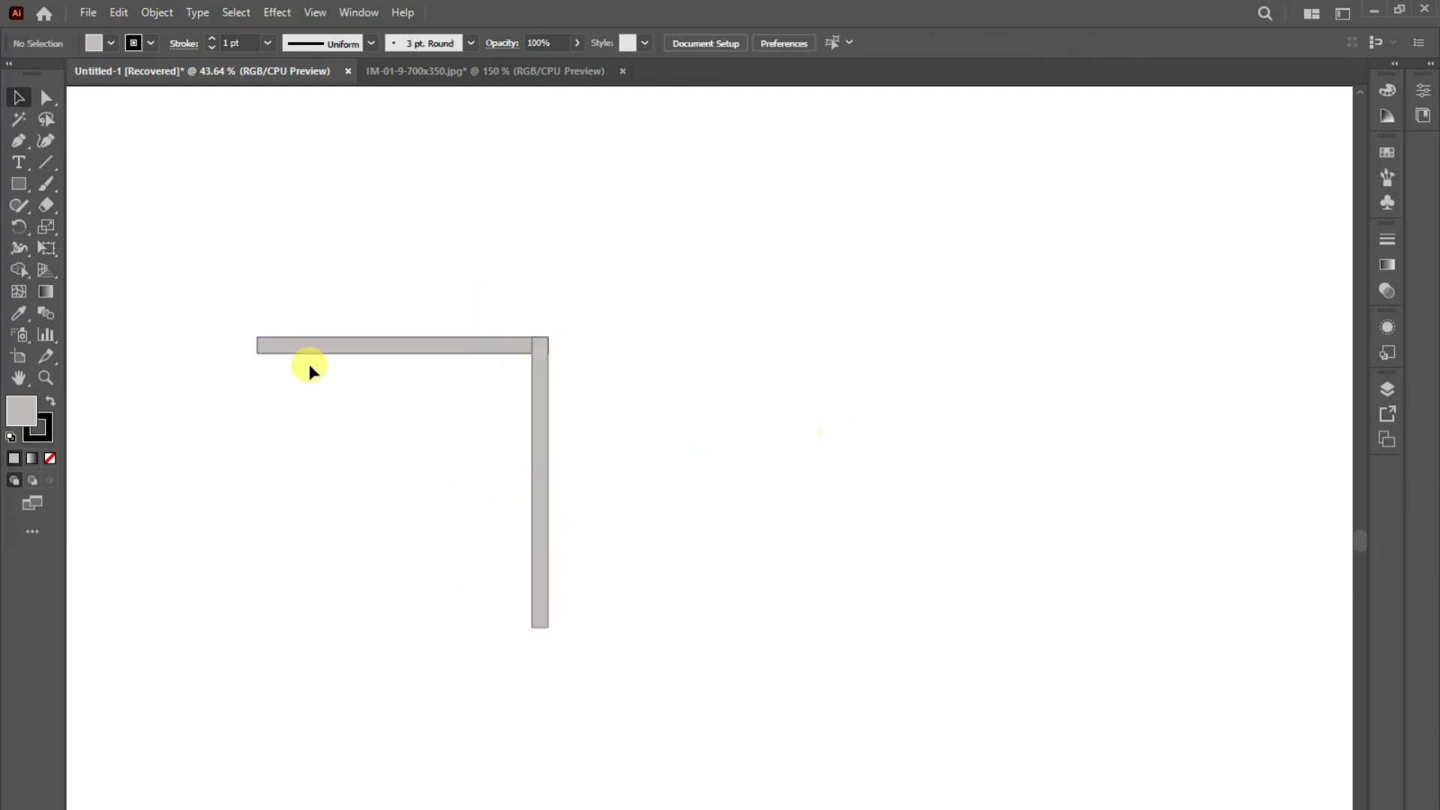
- Pen-draw a thin slanted strip under the top bar, filled pinkish grey 918484
key("p")
left_click(257, 352)
left_click(278, 362)
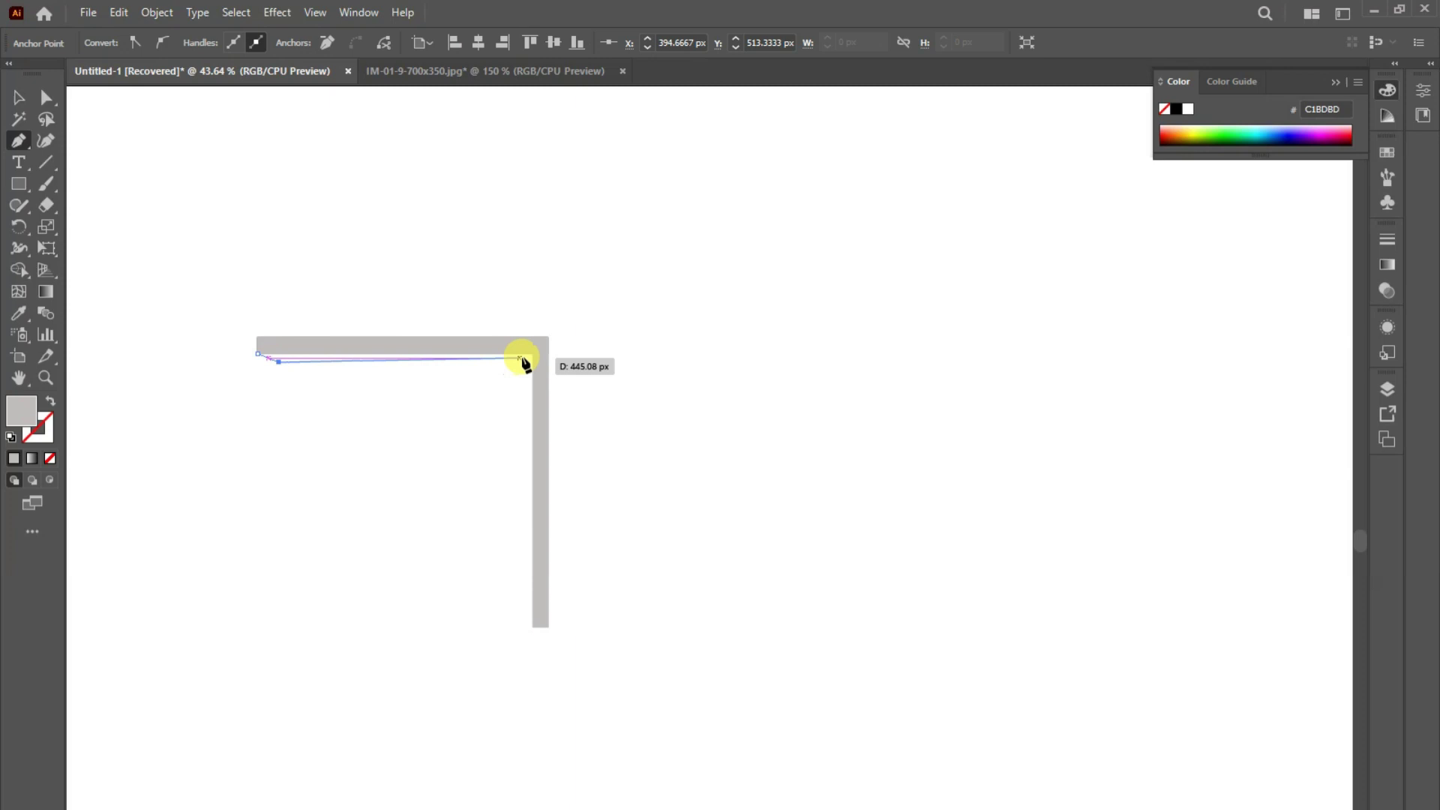
left_click(533, 362)
left_click(258, 352)
double_click(12, 413)
left_click(366, 423)
left_click(794, 342)
key("ctrl+shift+a")
left_click(19, 96)
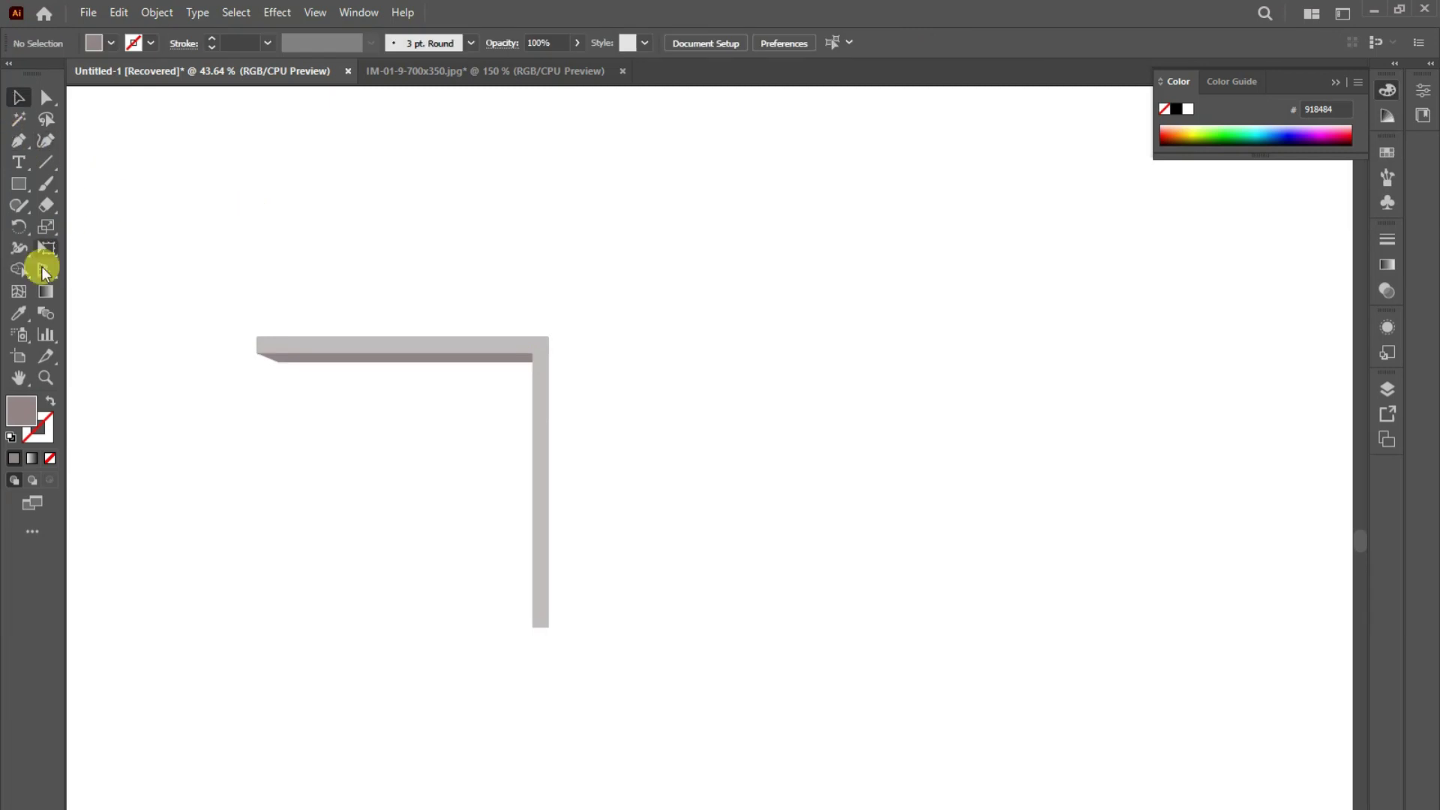
- Stretch the ledge wider by moving its right end and the vertical bar right
left_click(502, 353)
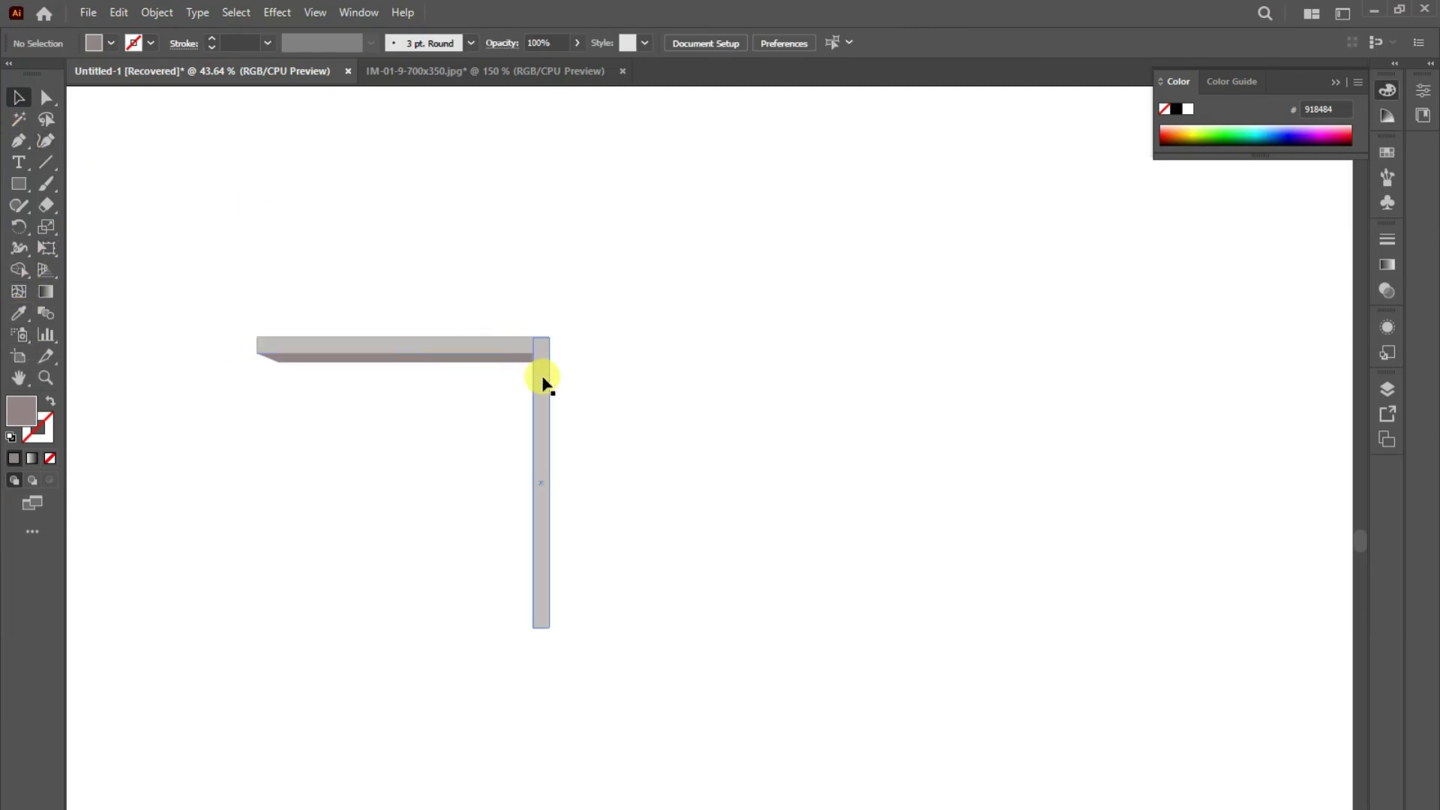
left_click_drag(233, 259, 655, 660)
left_click_drag(547, 477, 633, 476)
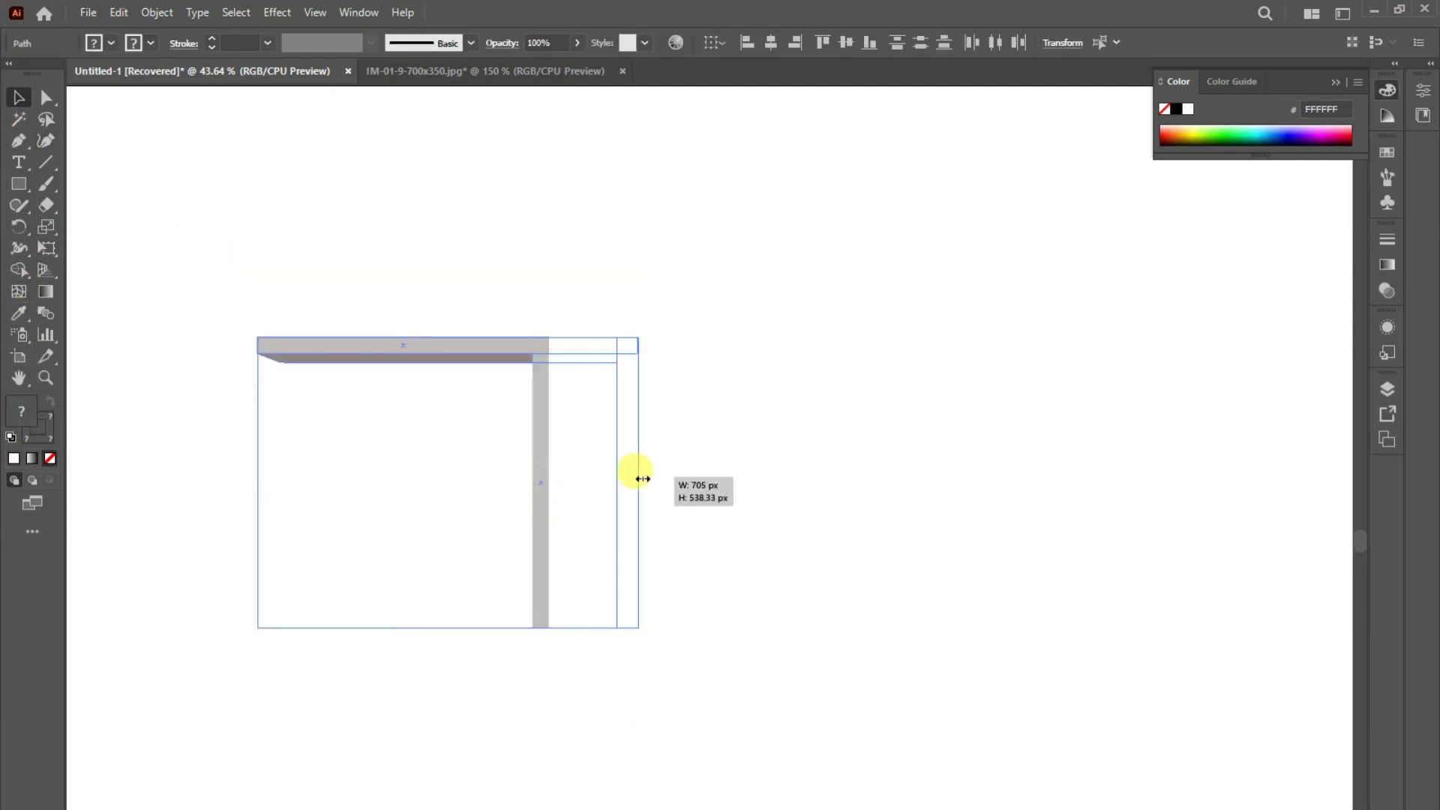
left_click(816, 491)
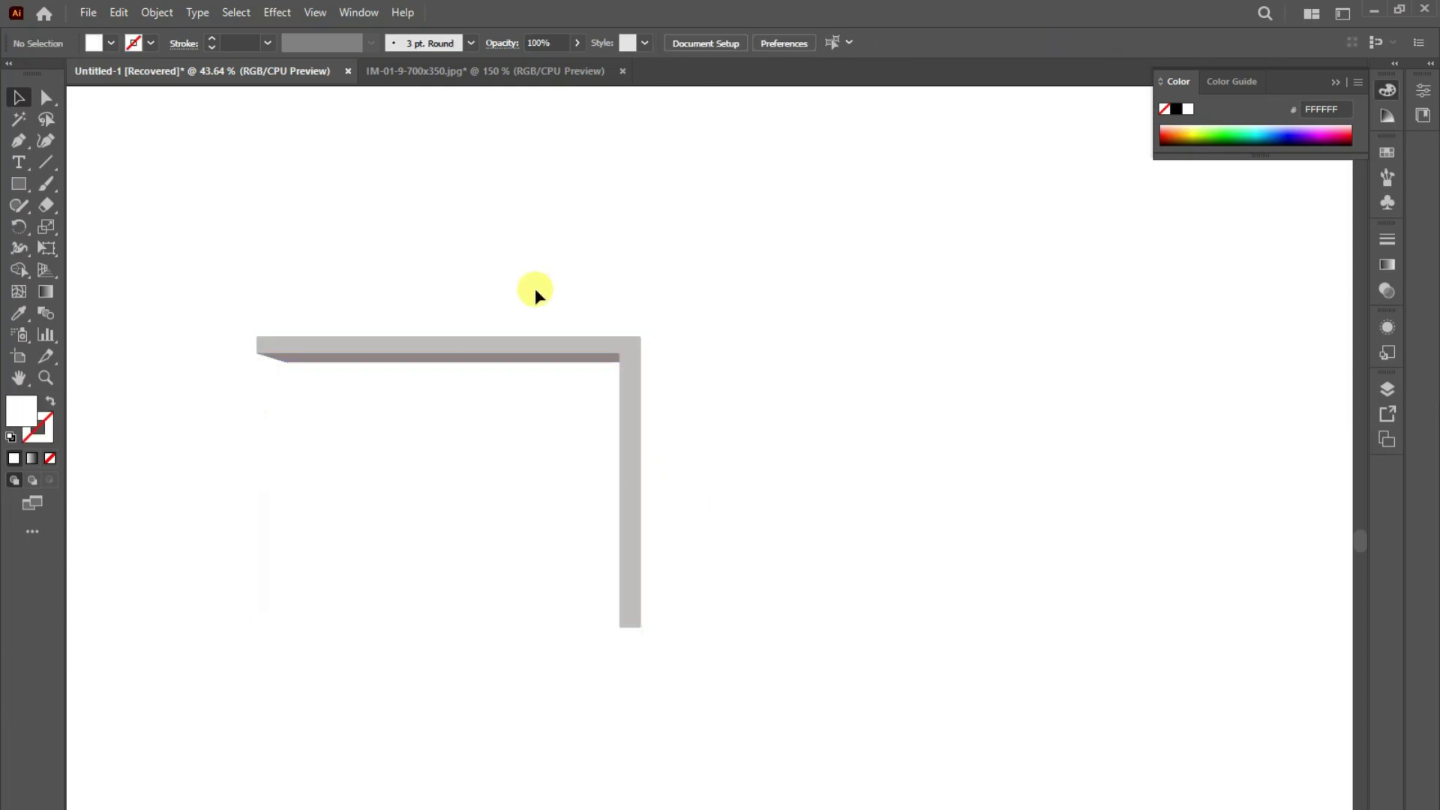
- Add a narrow tall column left of the ledge, filled dark grey 605F5F
key("m")
mouse_move(205, 267)
left_mouse_down()
mouse_move(257, 420)
mouse_move(257, 693)
mouse_move(258, 627)
left_mouse_up()
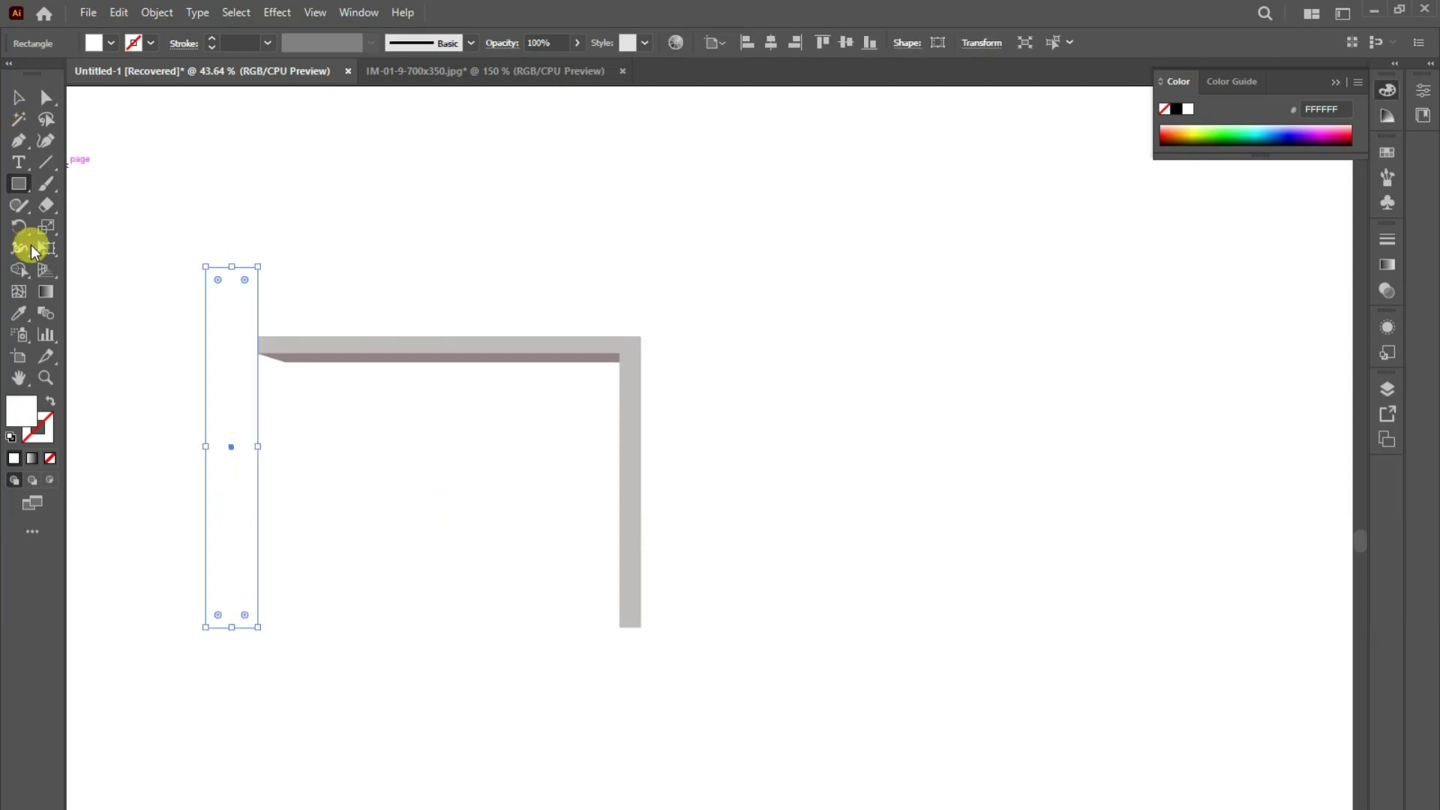
double_click(23, 409)
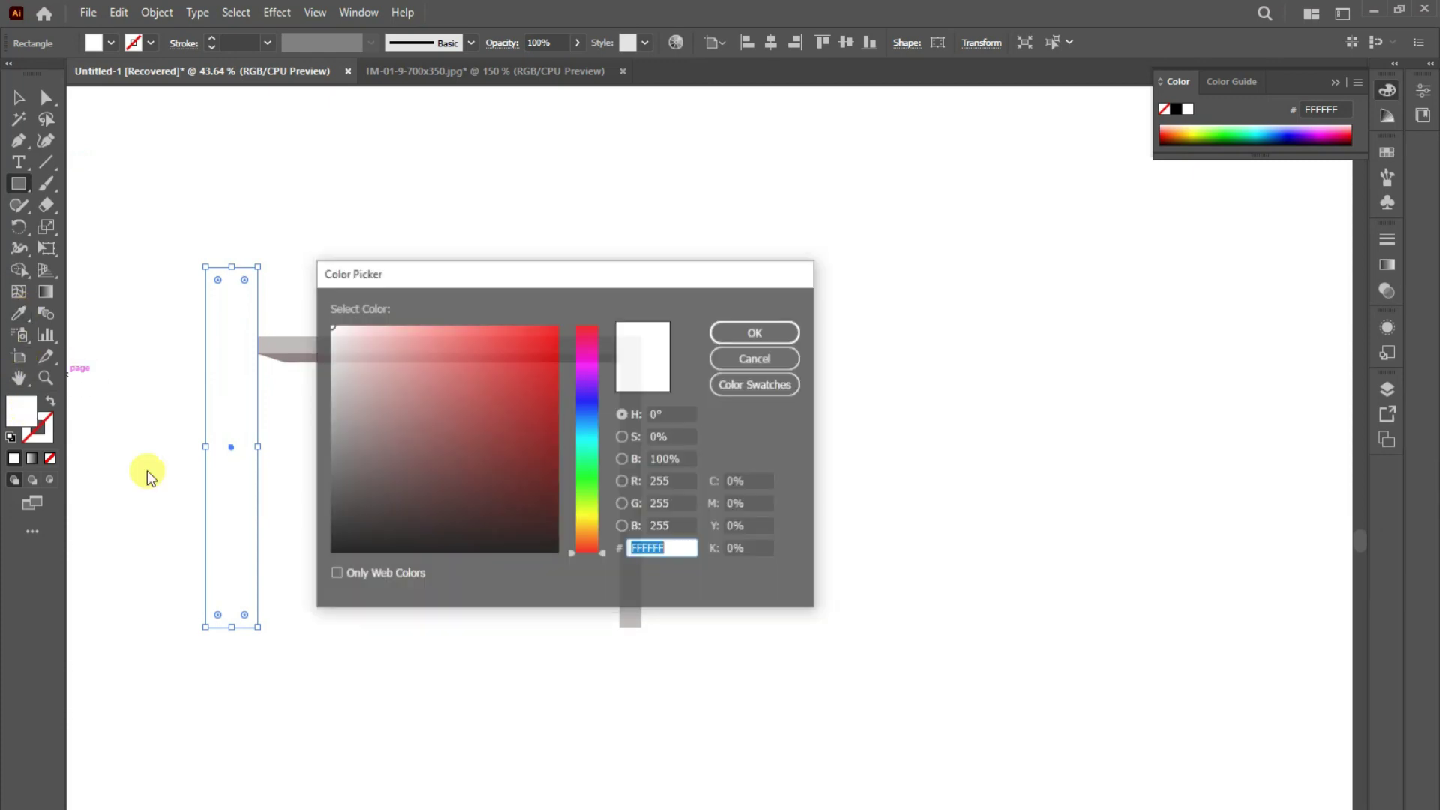
left_click(332, 468)
left_click(756, 331)
left_click(19, 98)
left_click(191, 424)
left_click_drag(220, 461, 225, 454)
left_click(350, 473)
- Pen-draw a slanted side face beside the column, filled brownish grey 897D7D
key("p")
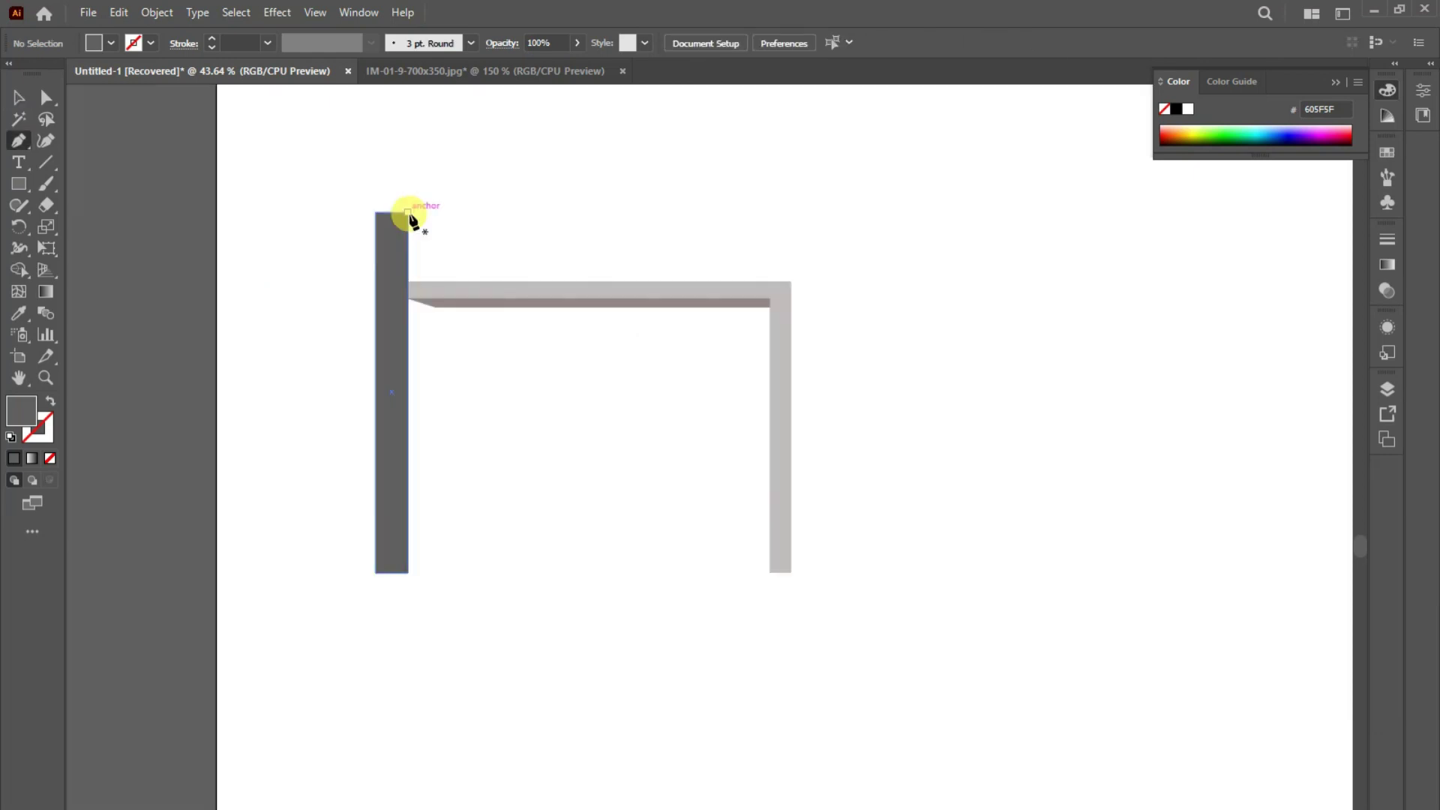
left_click(408, 213)
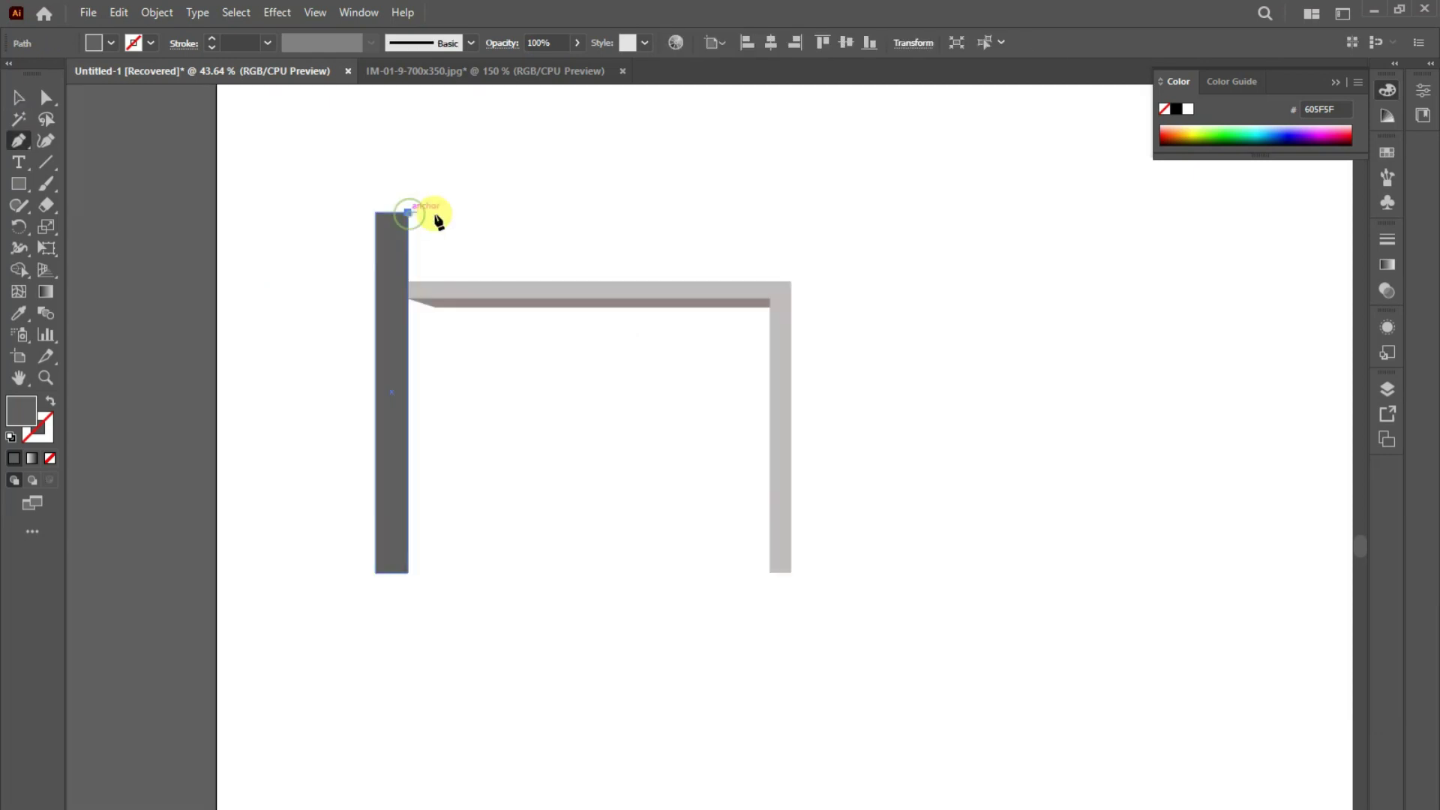
left_click(472, 230)
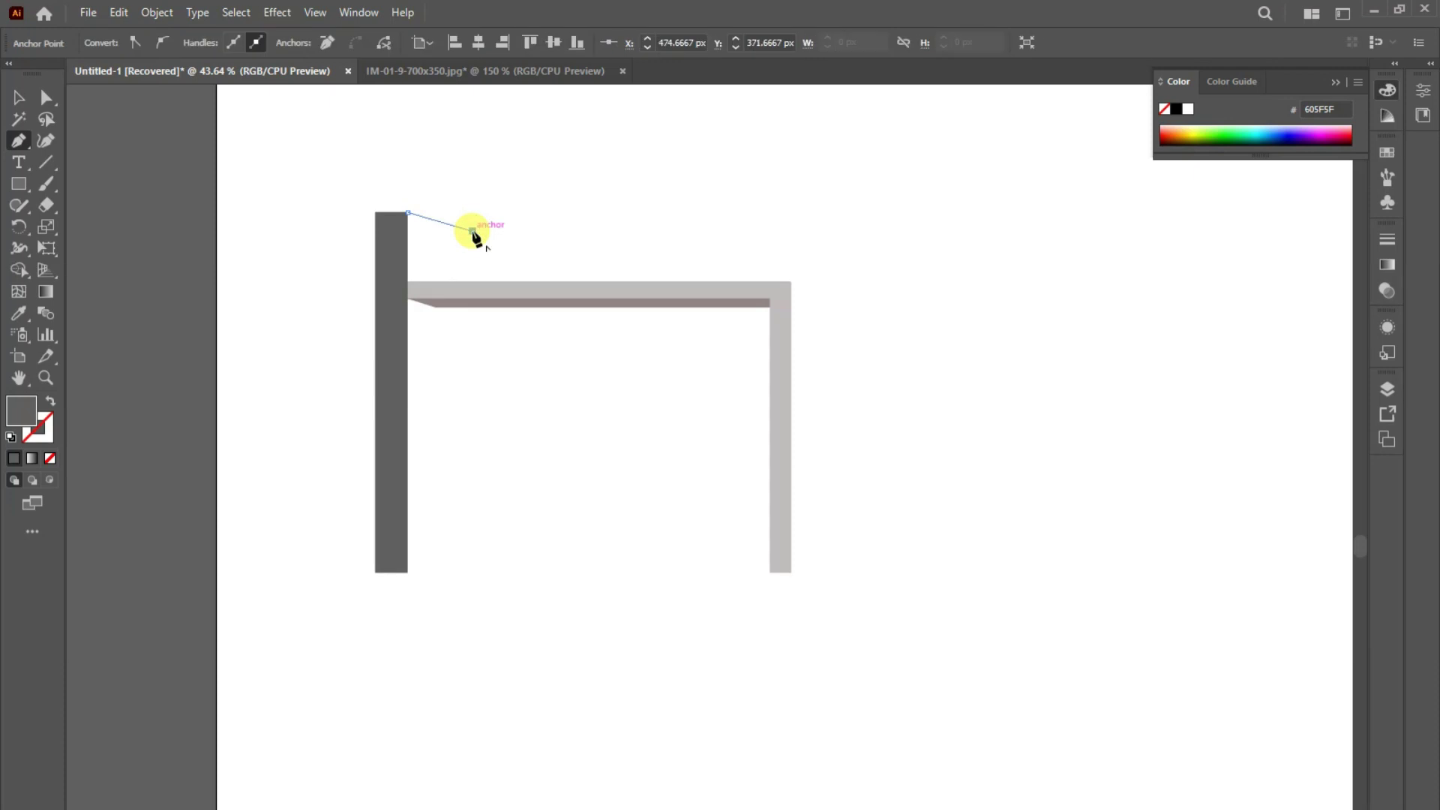
left_click(473, 544)
left_click(407, 572)
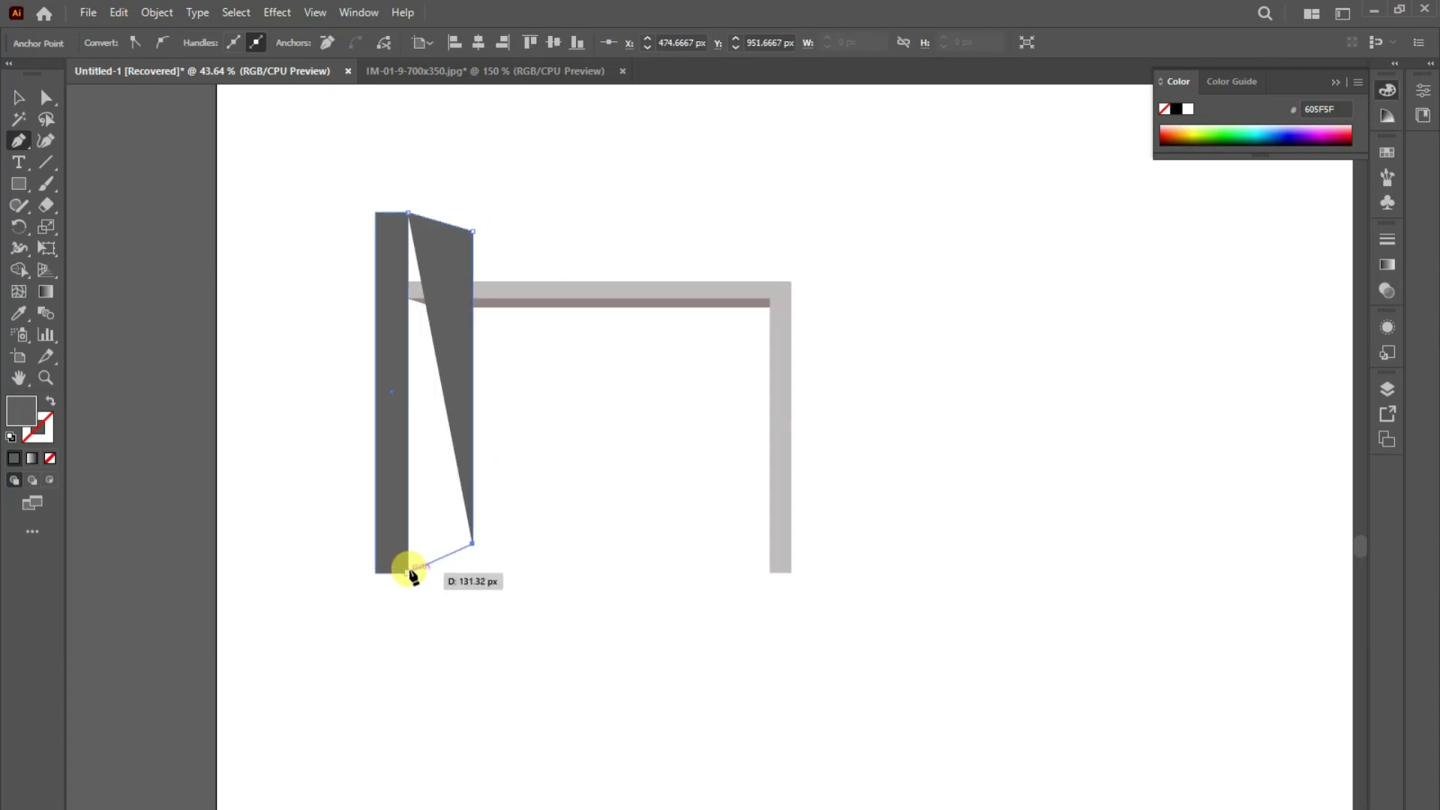
left_click(407, 213)
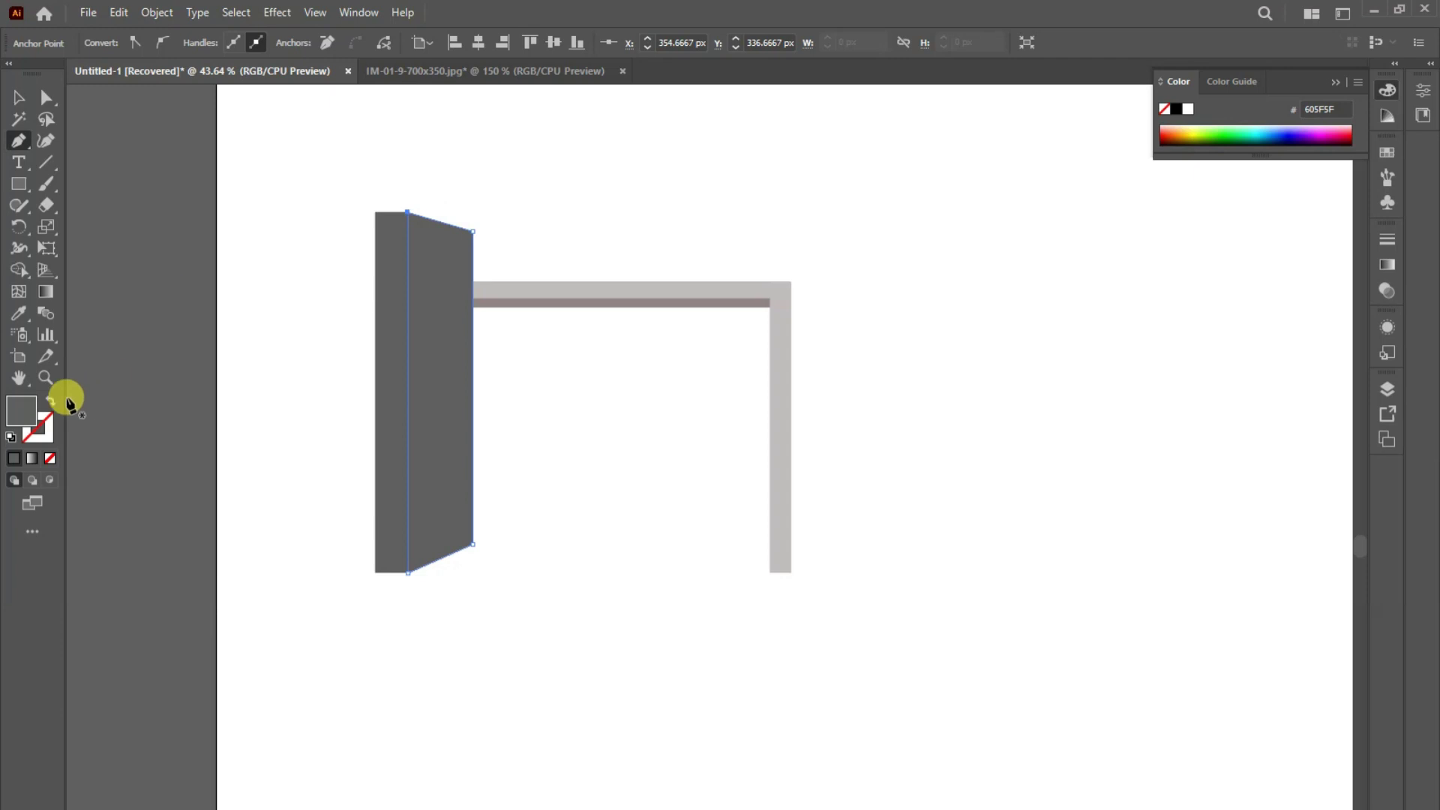
double_click(26, 408)
left_click(348, 427)
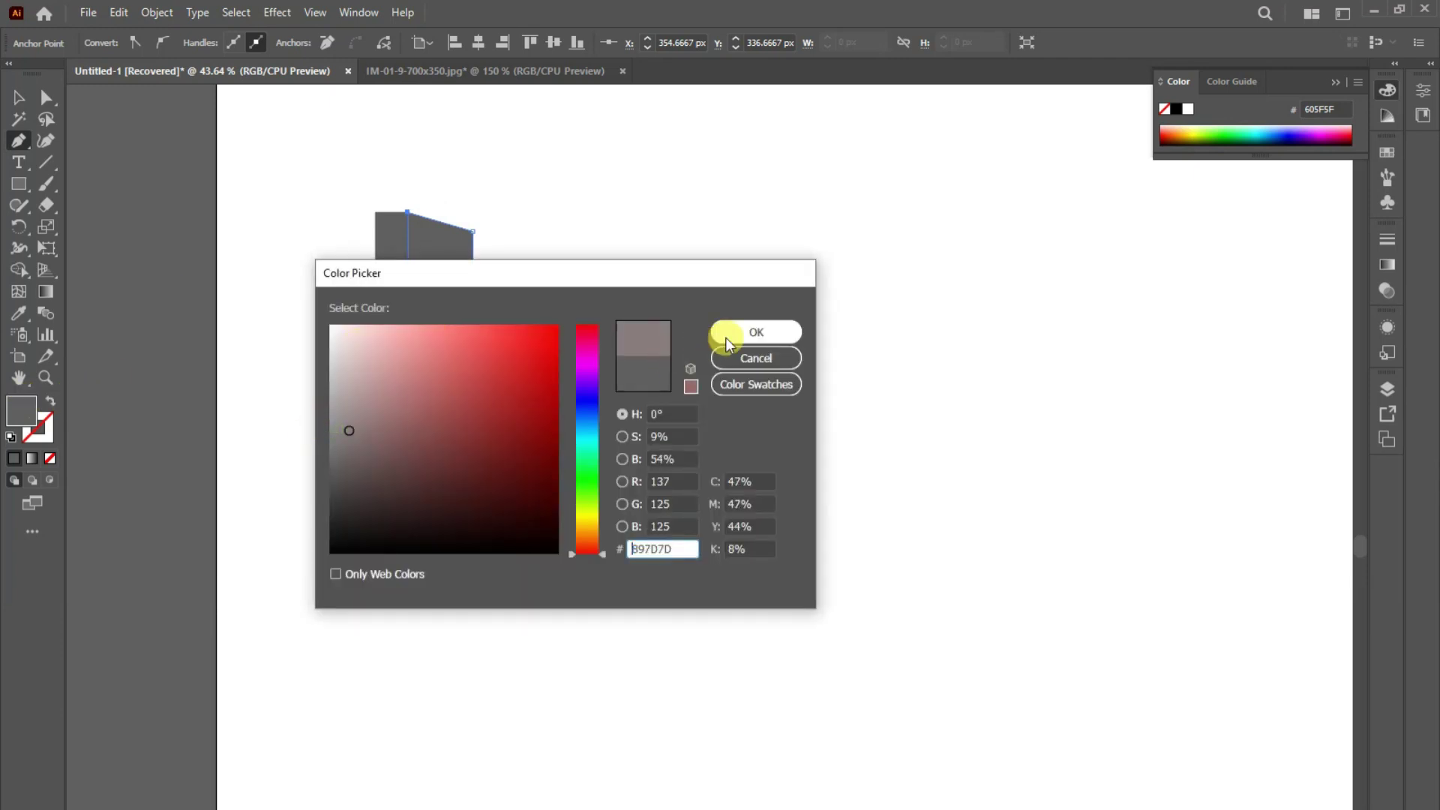
left_click(759, 332)
left_click(18, 97)
left_click(515, 100)
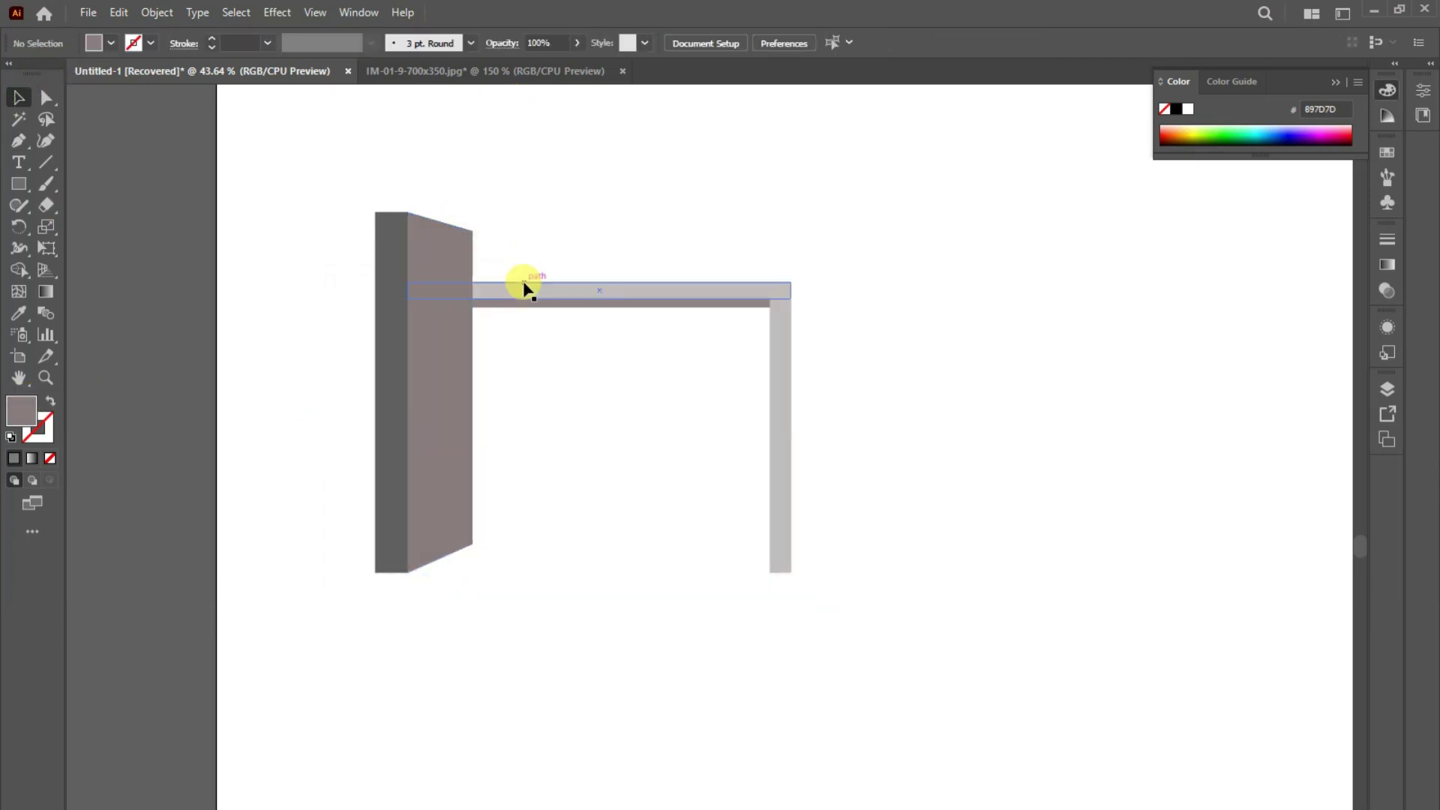
- Bring the ledge's top bar and underside strip to the front of the column
left_click(523, 288)
left_click(523, 306, "shift")
right_click(524, 309)
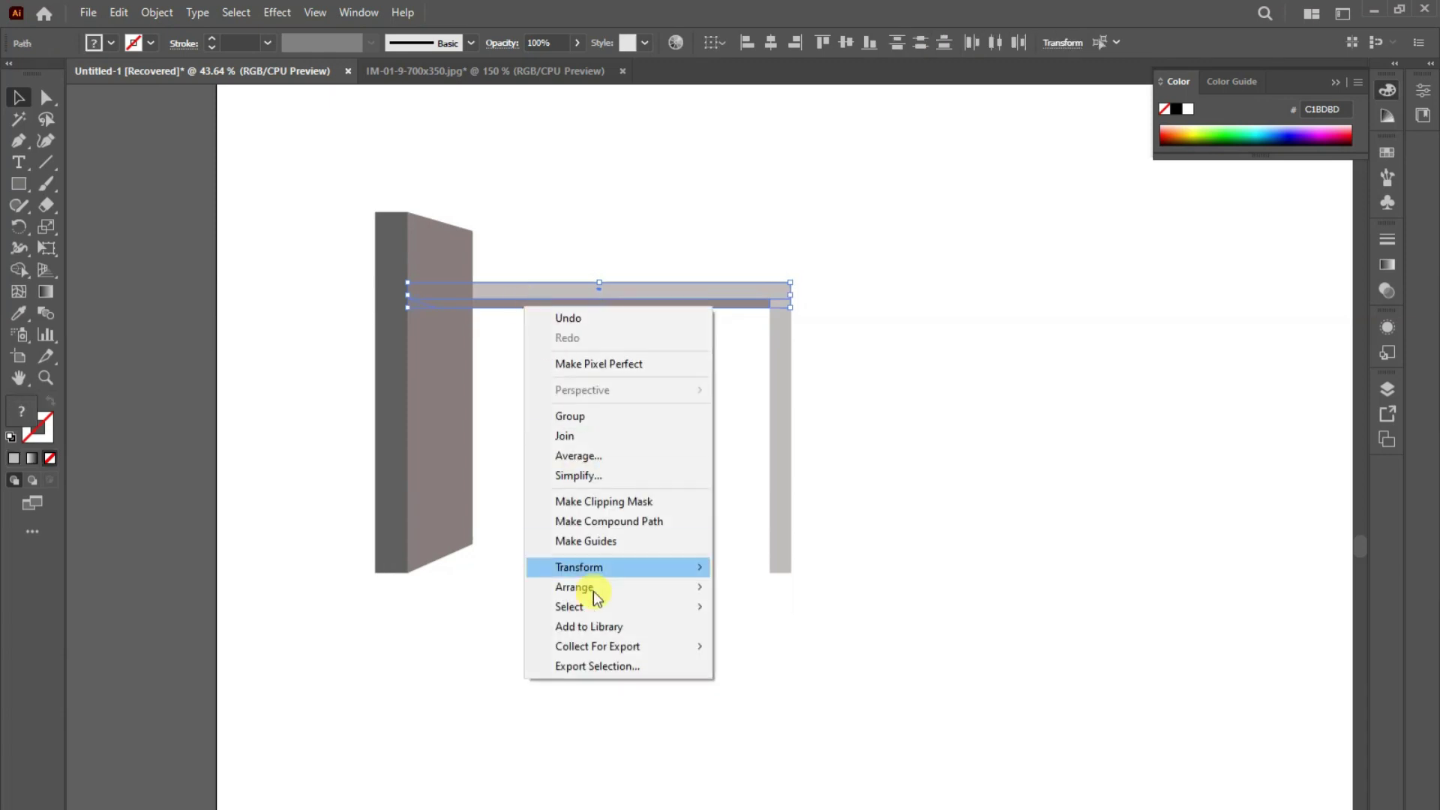
left_click(750, 587)
left_click(895, 523)
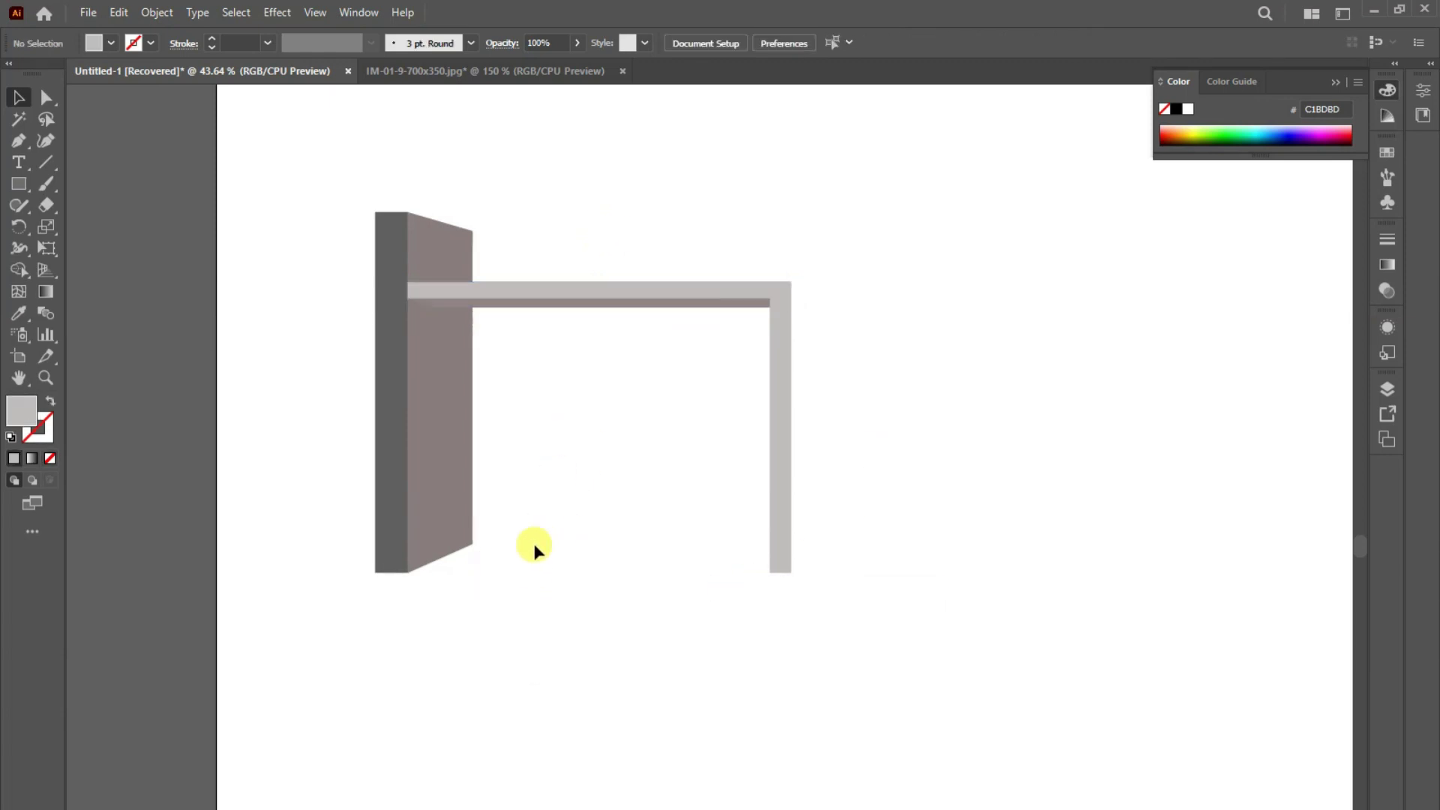
- Pen-draw a band beneath the strip, nudging its lower-left point to slant the end
left_click(18, 140)
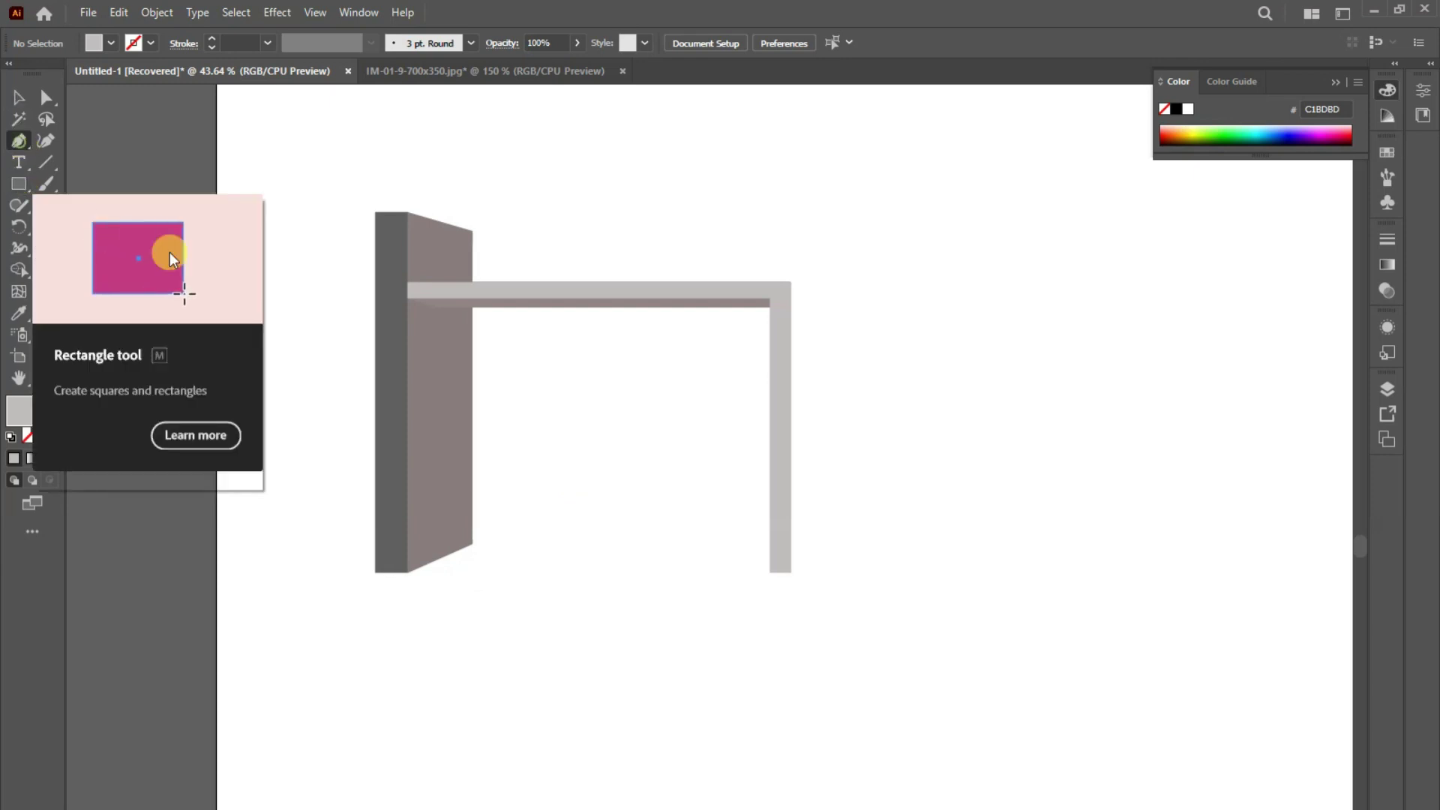
left_click(427, 306)
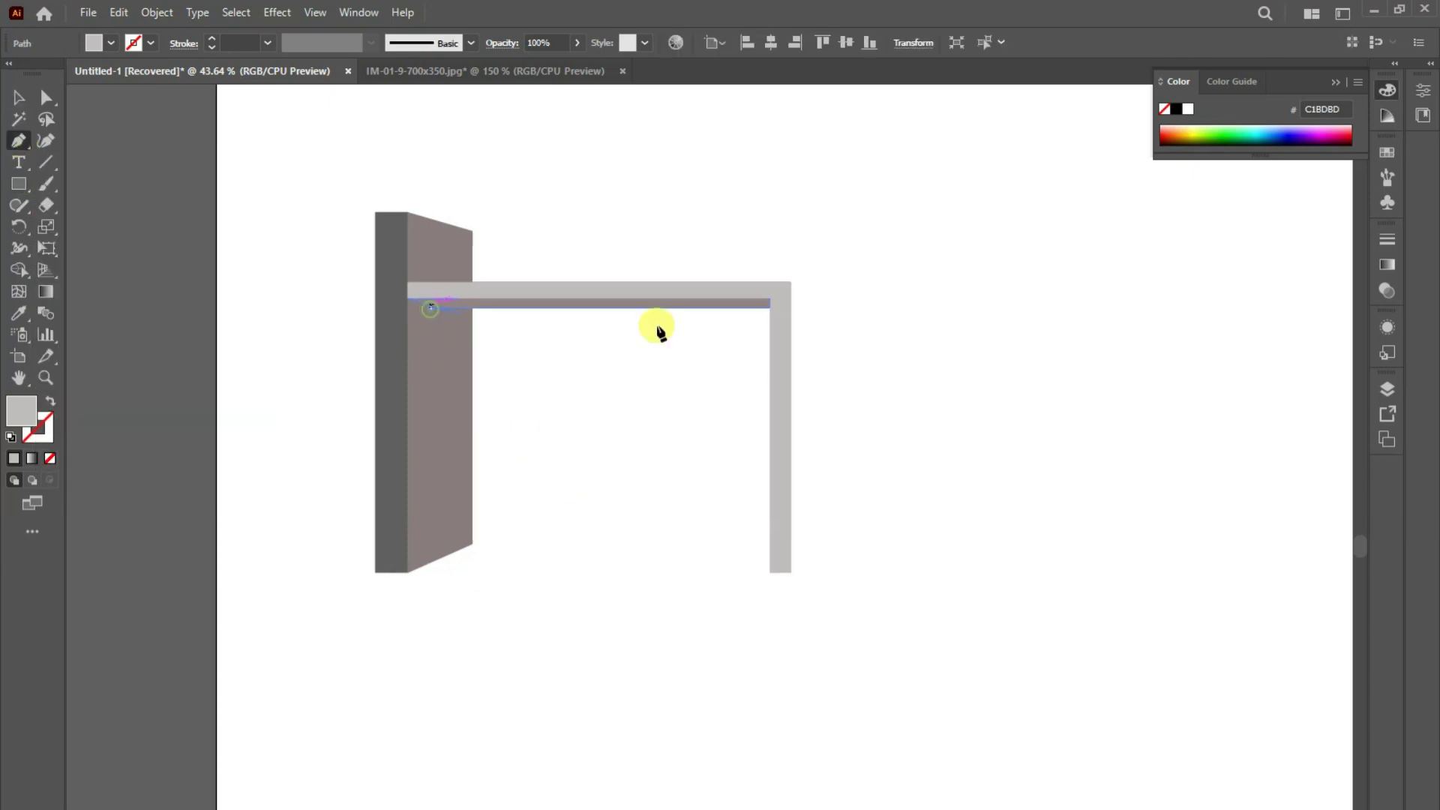
left_click(769, 308)
left_click(768, 329)
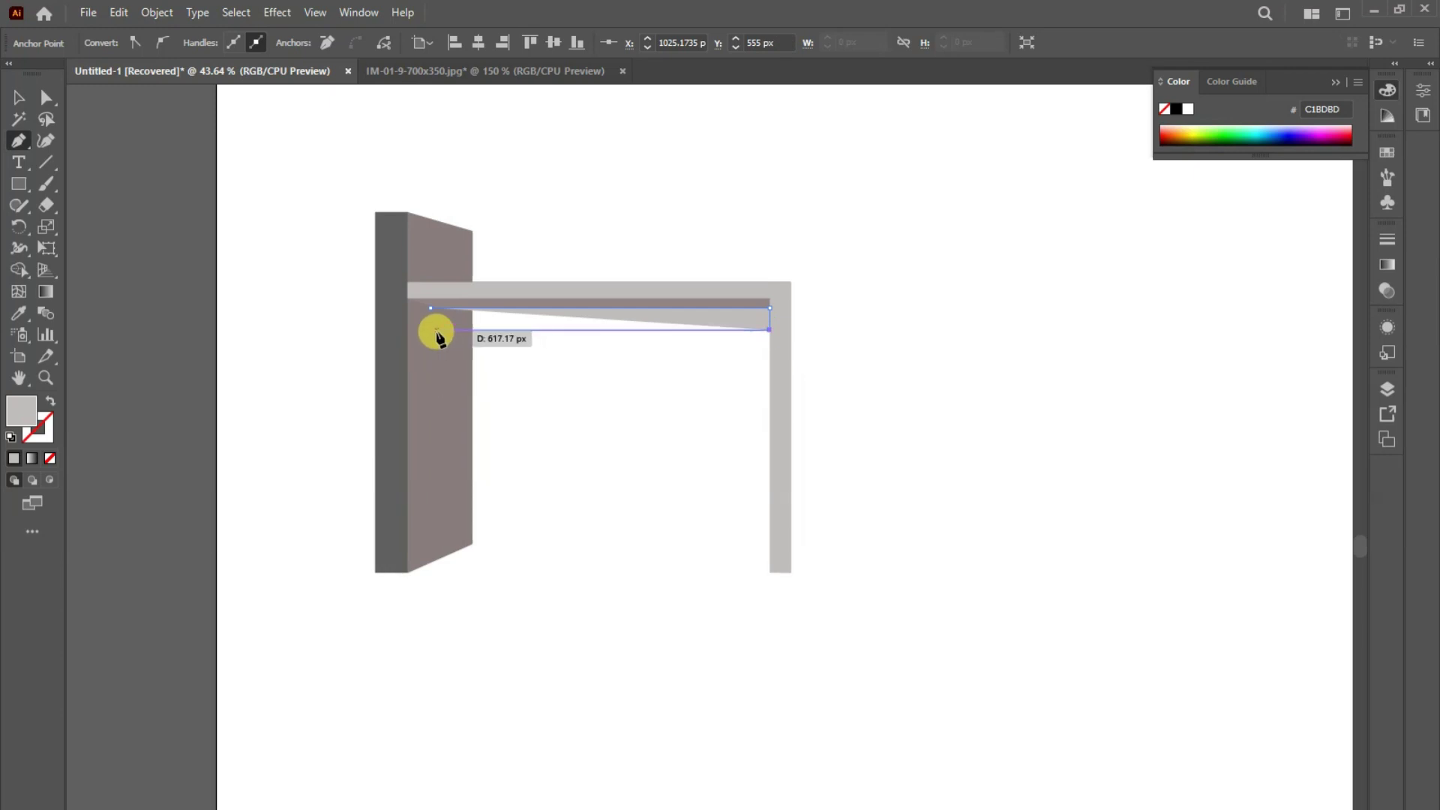
left_click(437, 331)
left_click(429, 307)
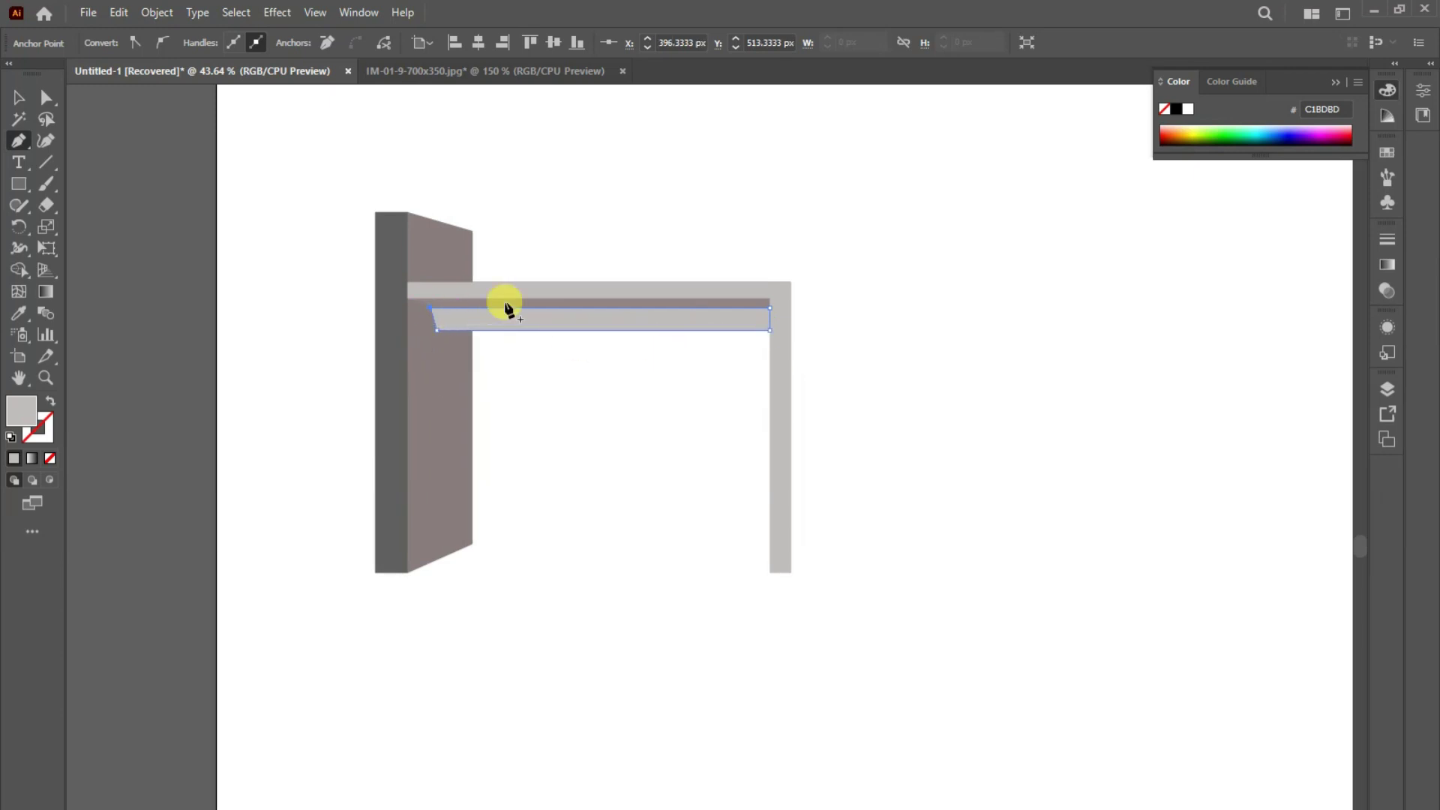
key("a")
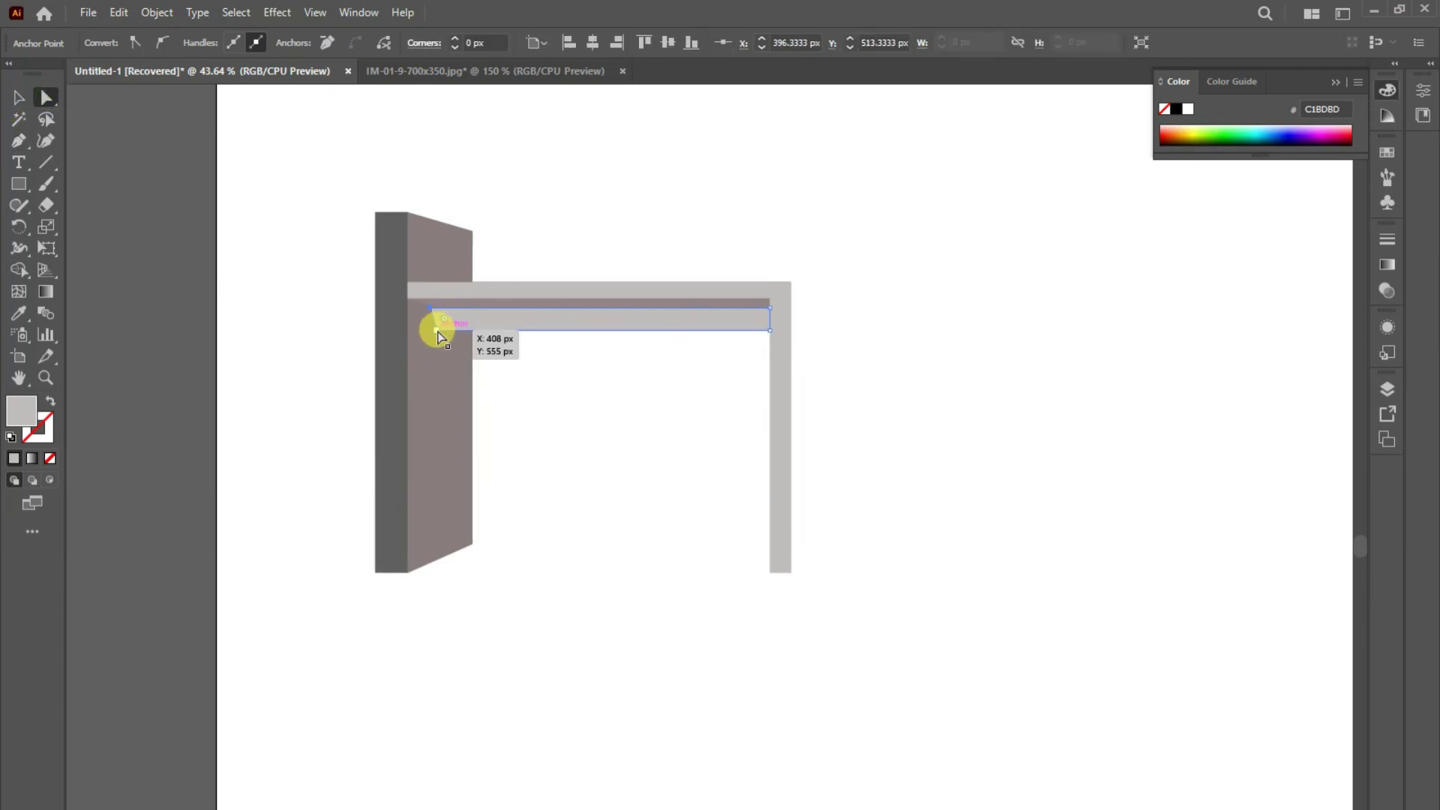
left_click(436, 331)
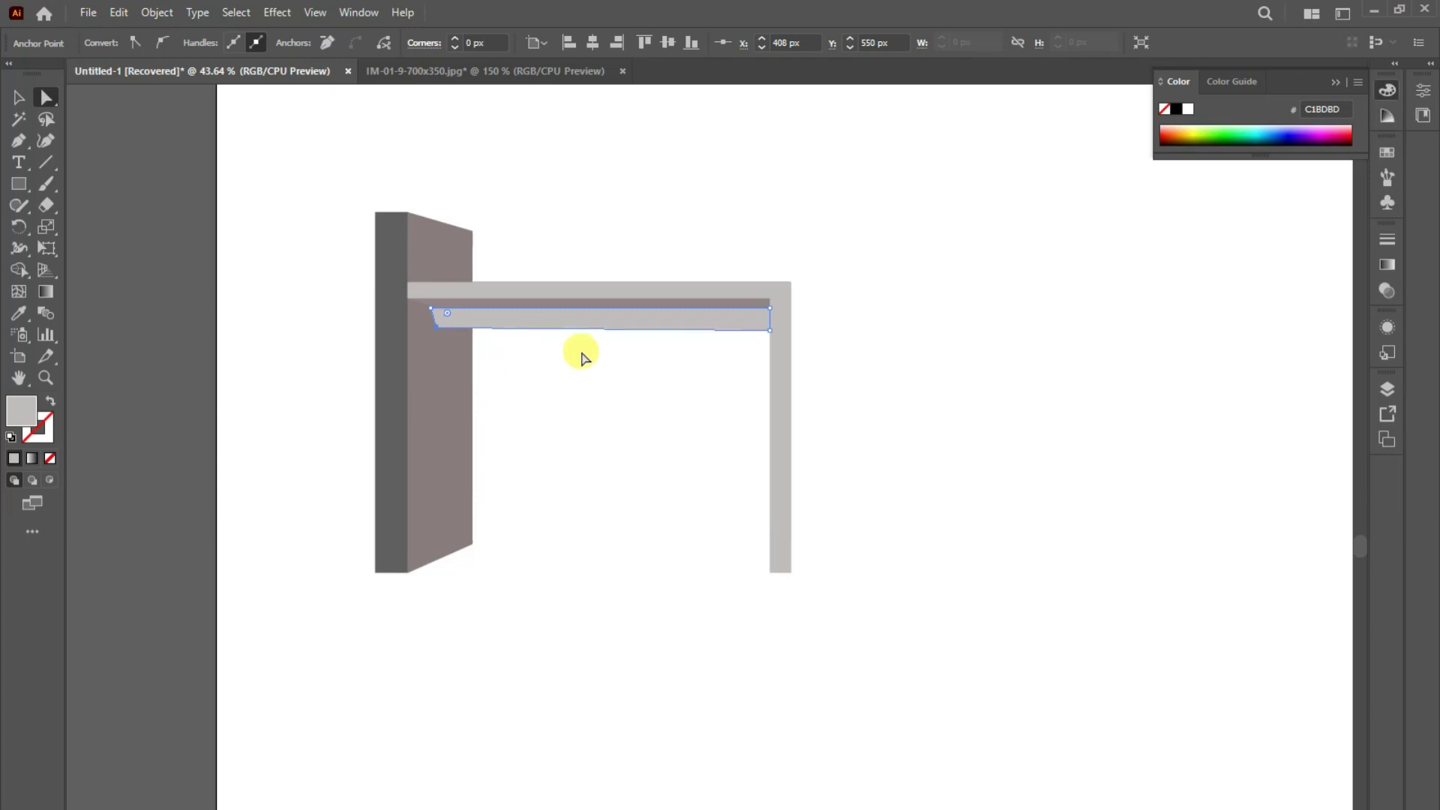
key("Right")
left_click(769, 329)
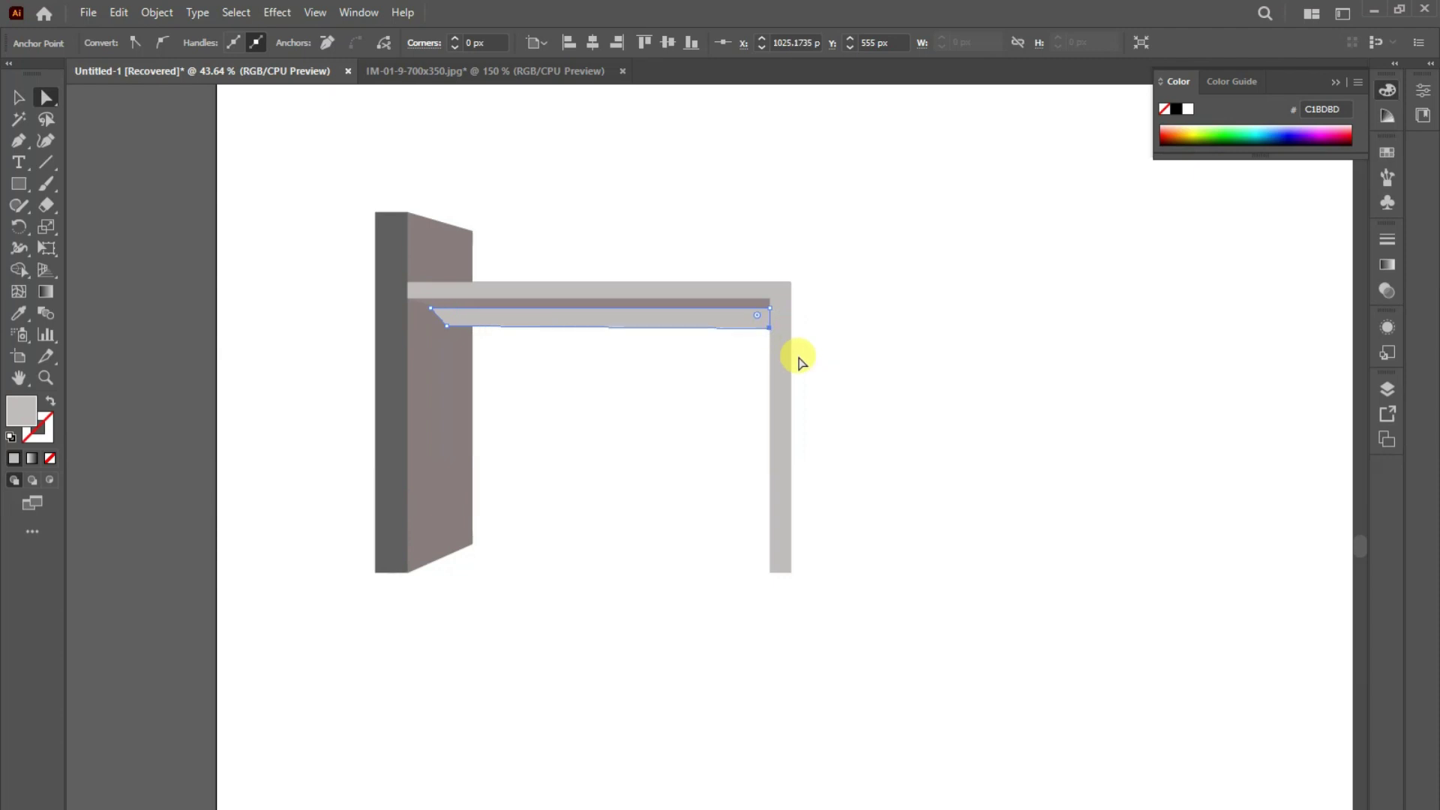
left_click(602, 421)
- Fill the band dark grey 636060
left_click(557, 312)
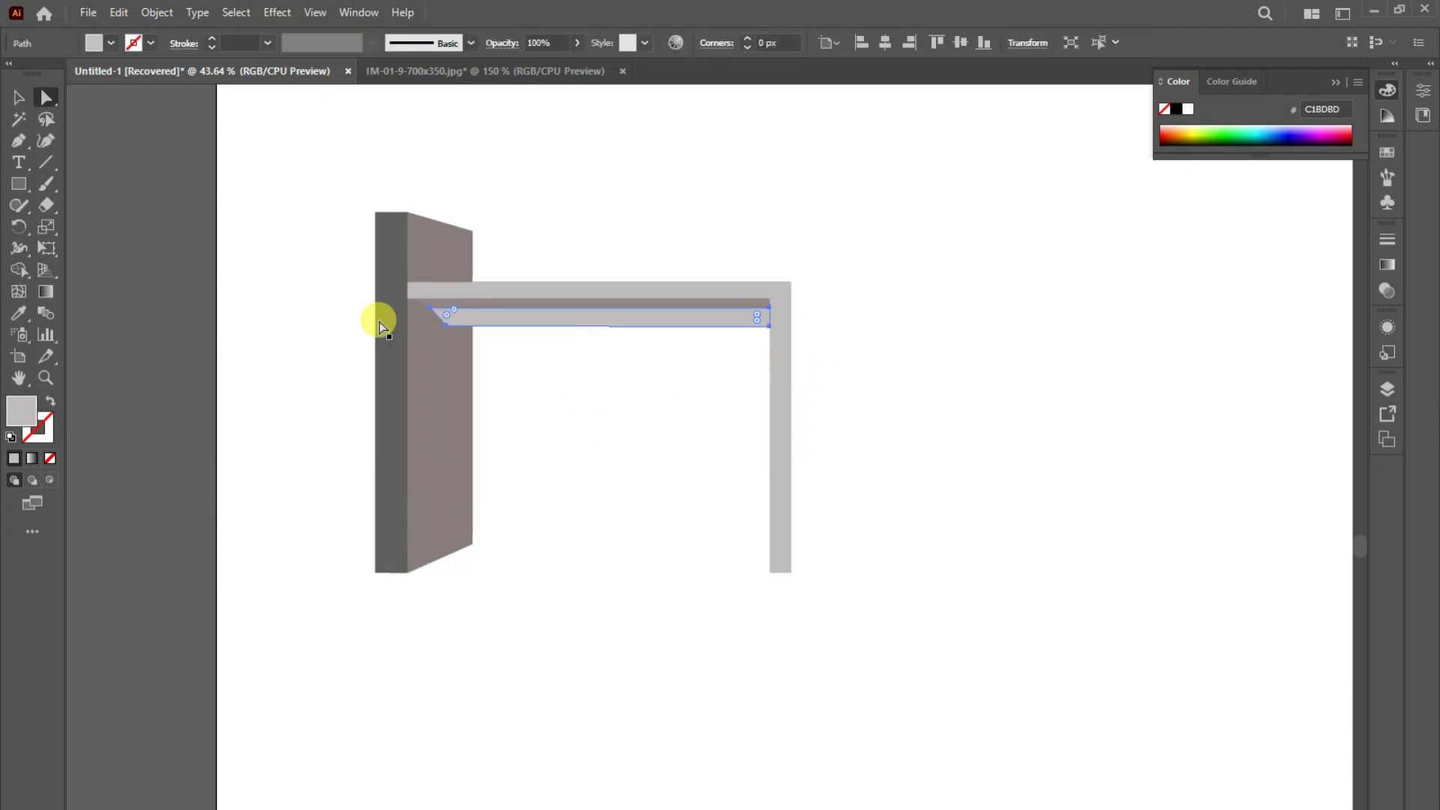
double_click(21, 409)
left_click(402, 460)
left_click(339, 439)
left_click(337, 464)
left_click(785, 332)
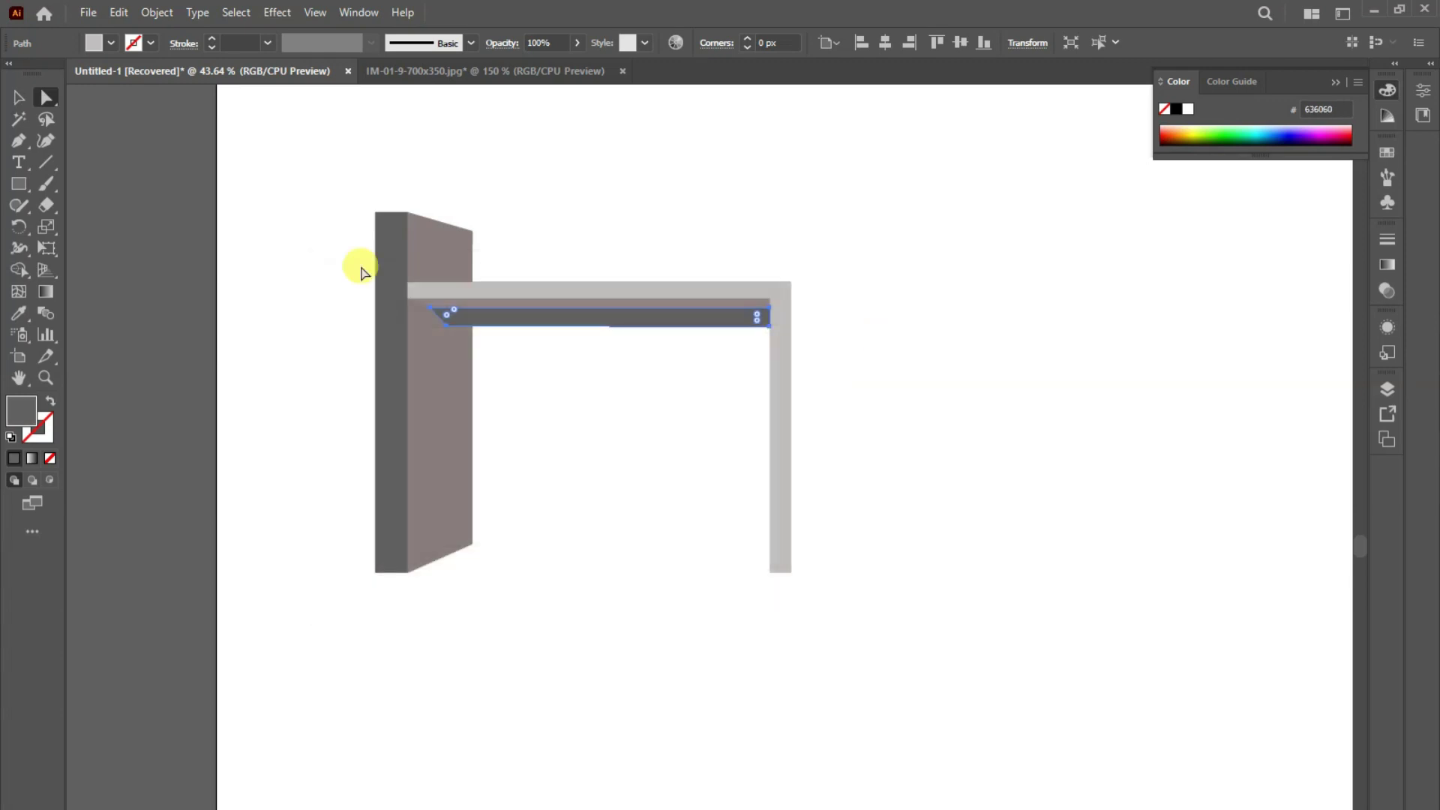
left_click(683, 188)
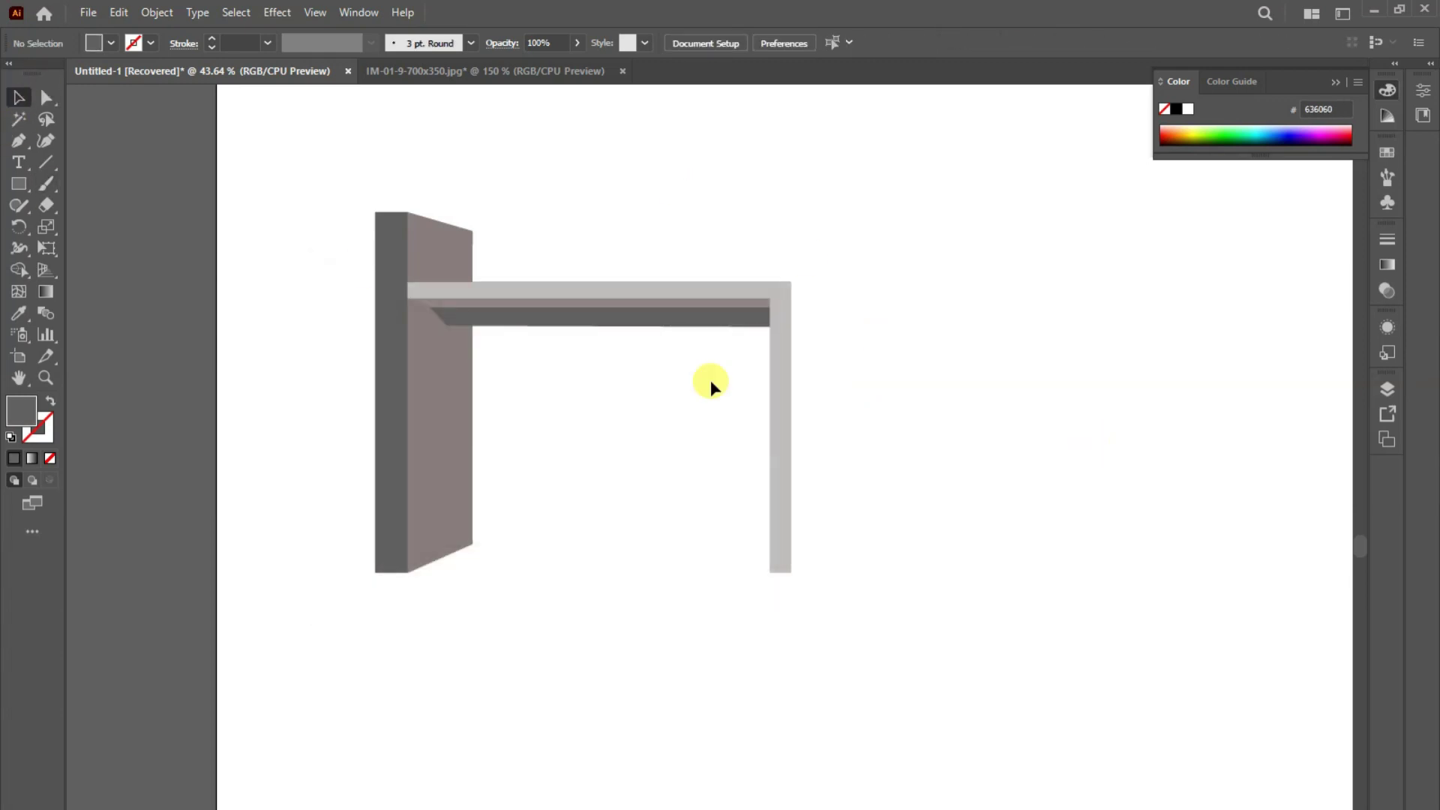
- Pen-draw a pale grey slanted panel below the dark band
key("p")
left_click(446, 325)
left_click(769, 325)
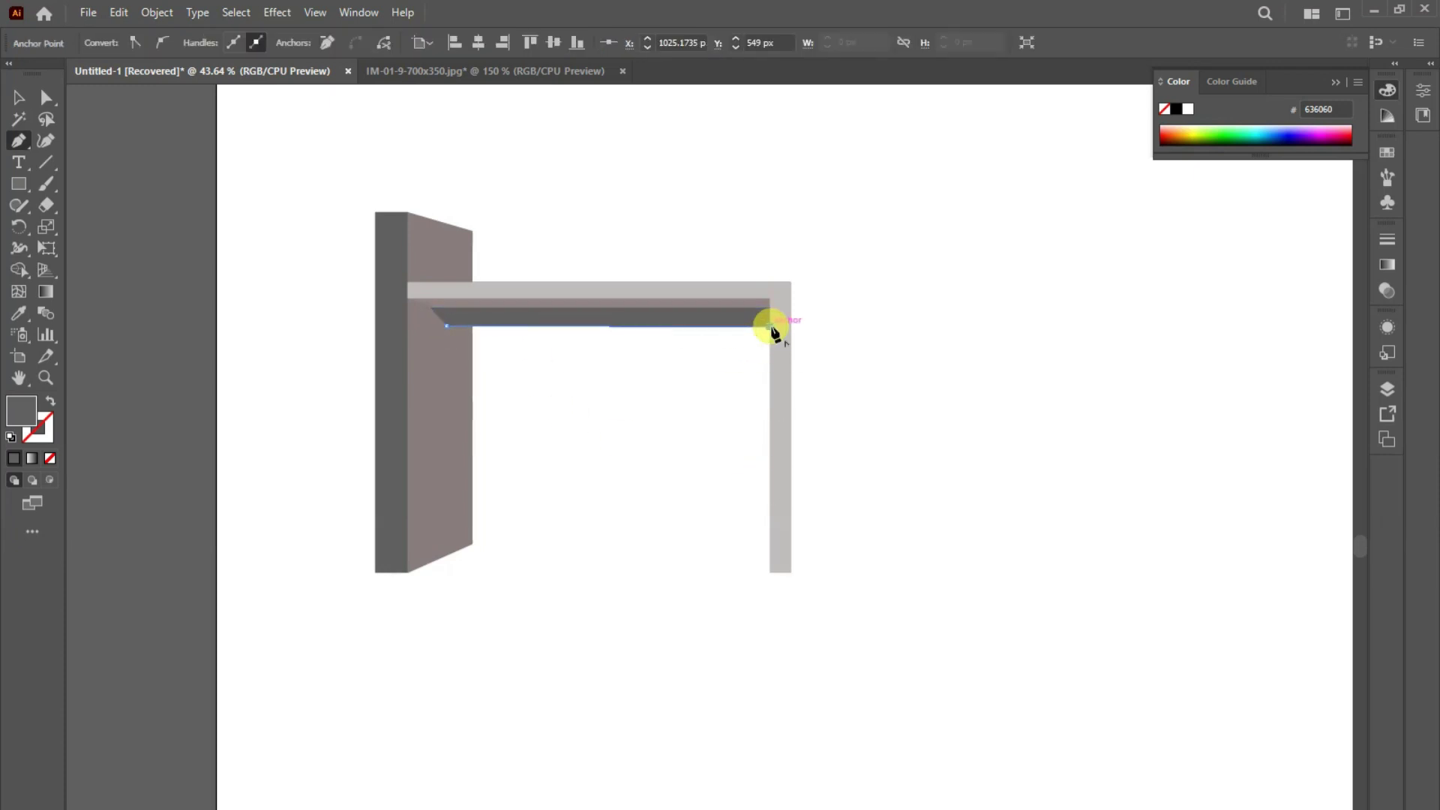
left_click_drag(612, 360, 770, 371)
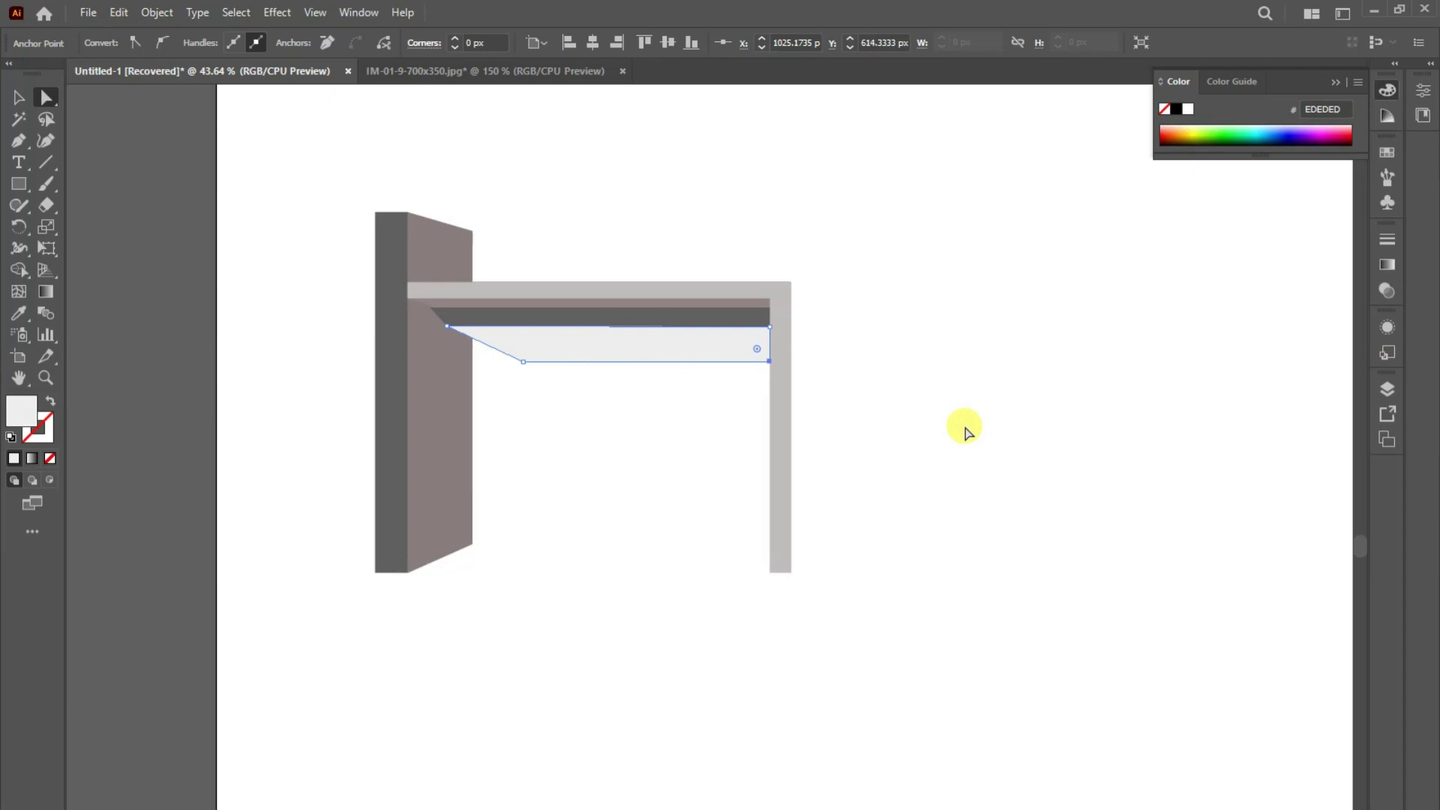
left_click(965, 432)
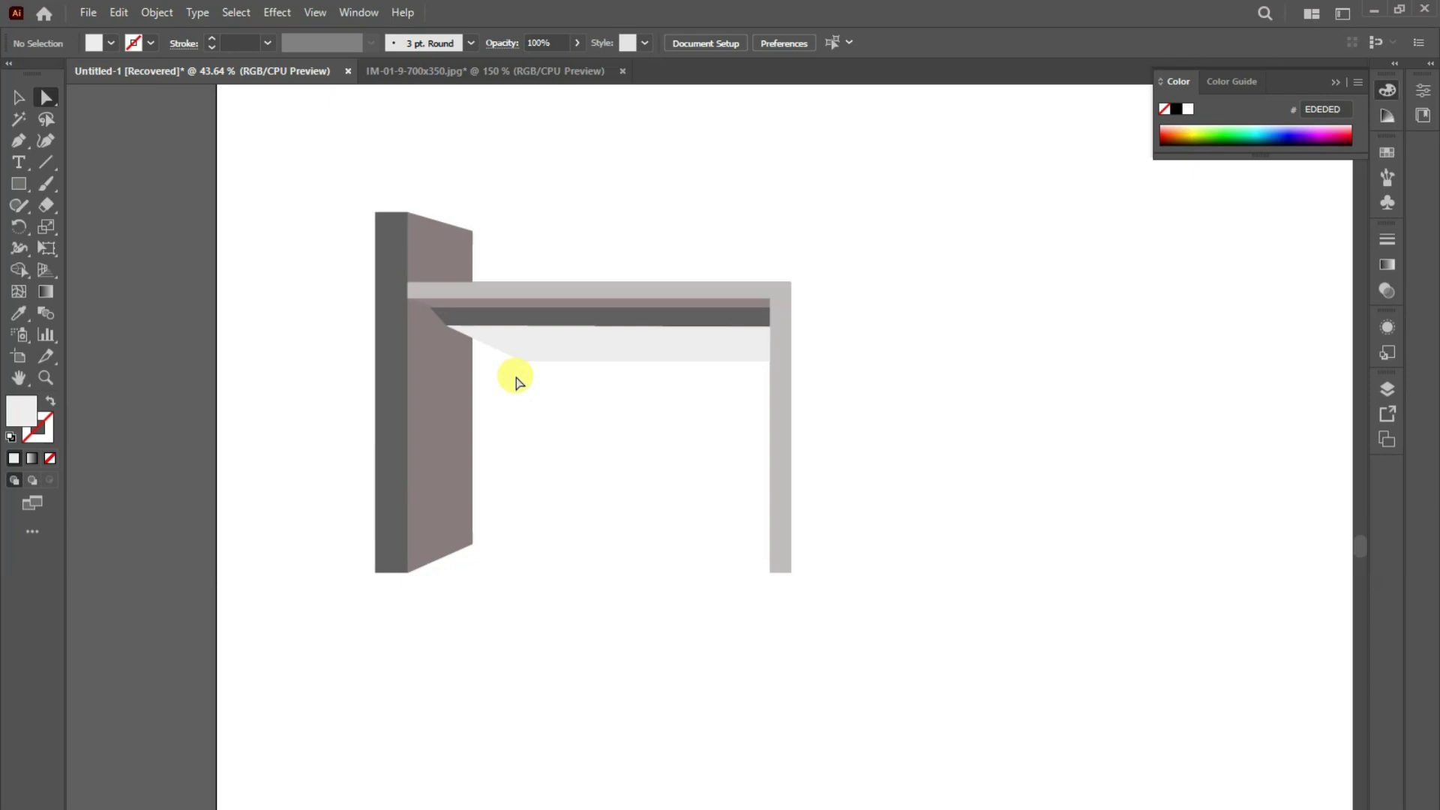
- Nudge the underside's corner points to line up with the dark strip above
left_click_drag(523, 361, 524, 362)
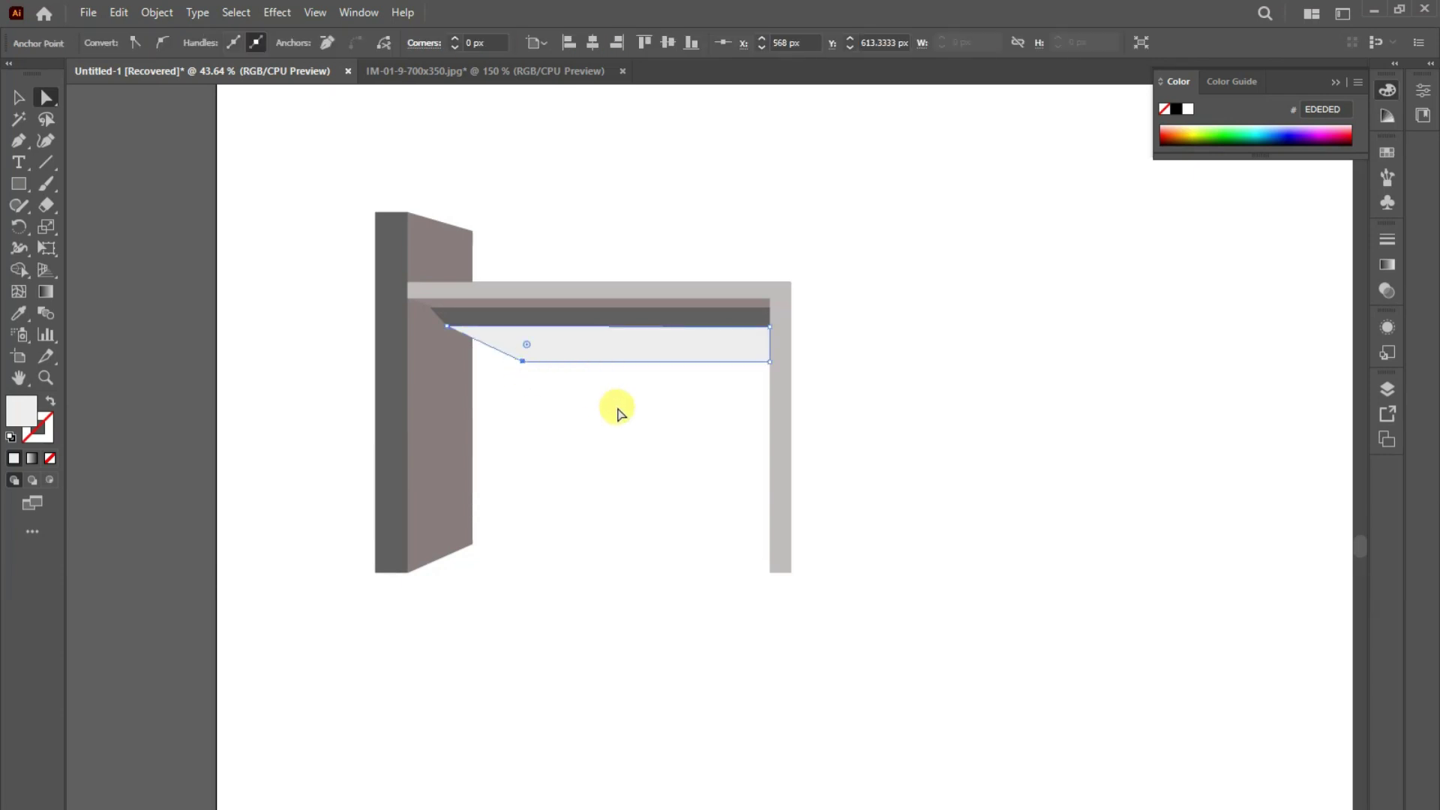
key("Up")
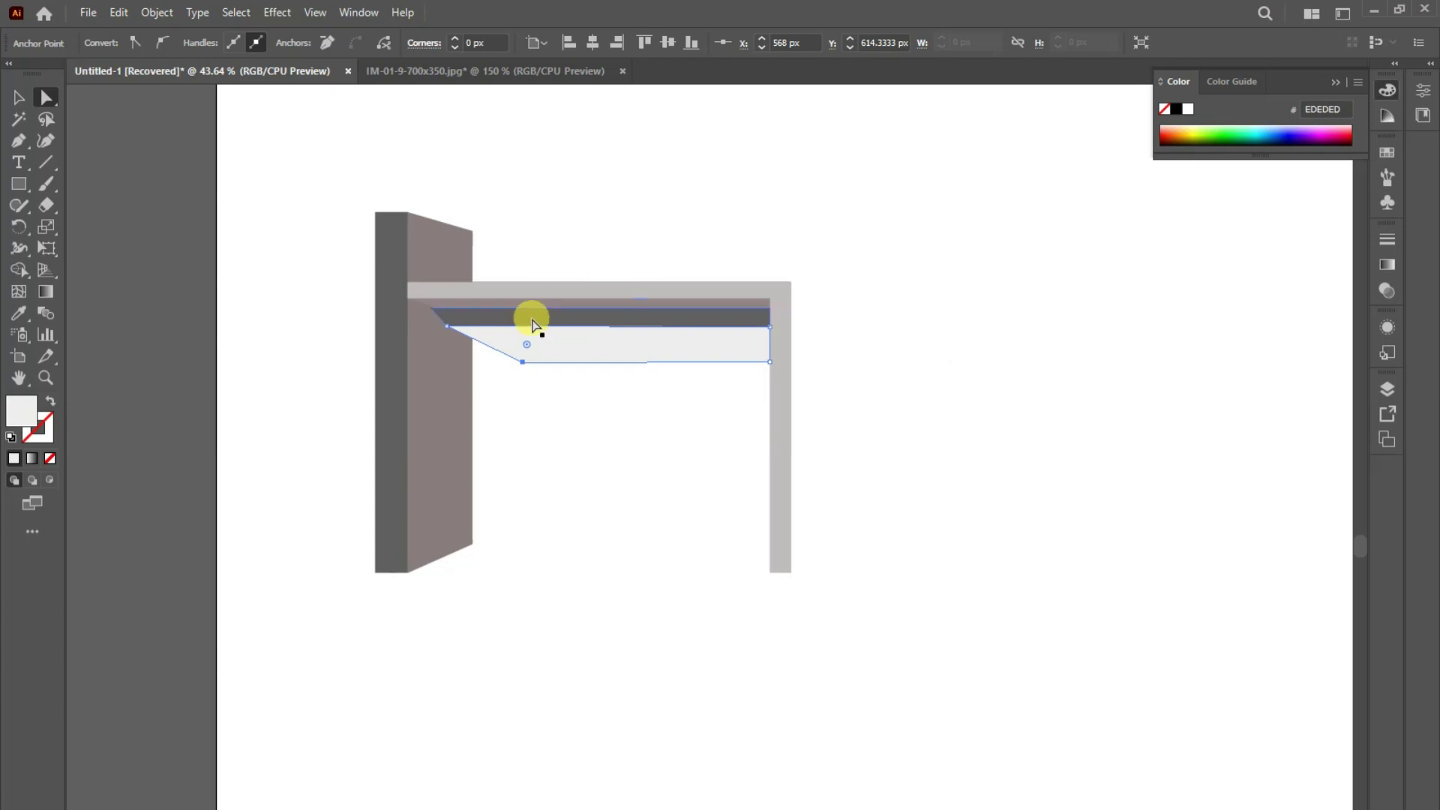
left_click(458, 319)
left_click(515, 359)
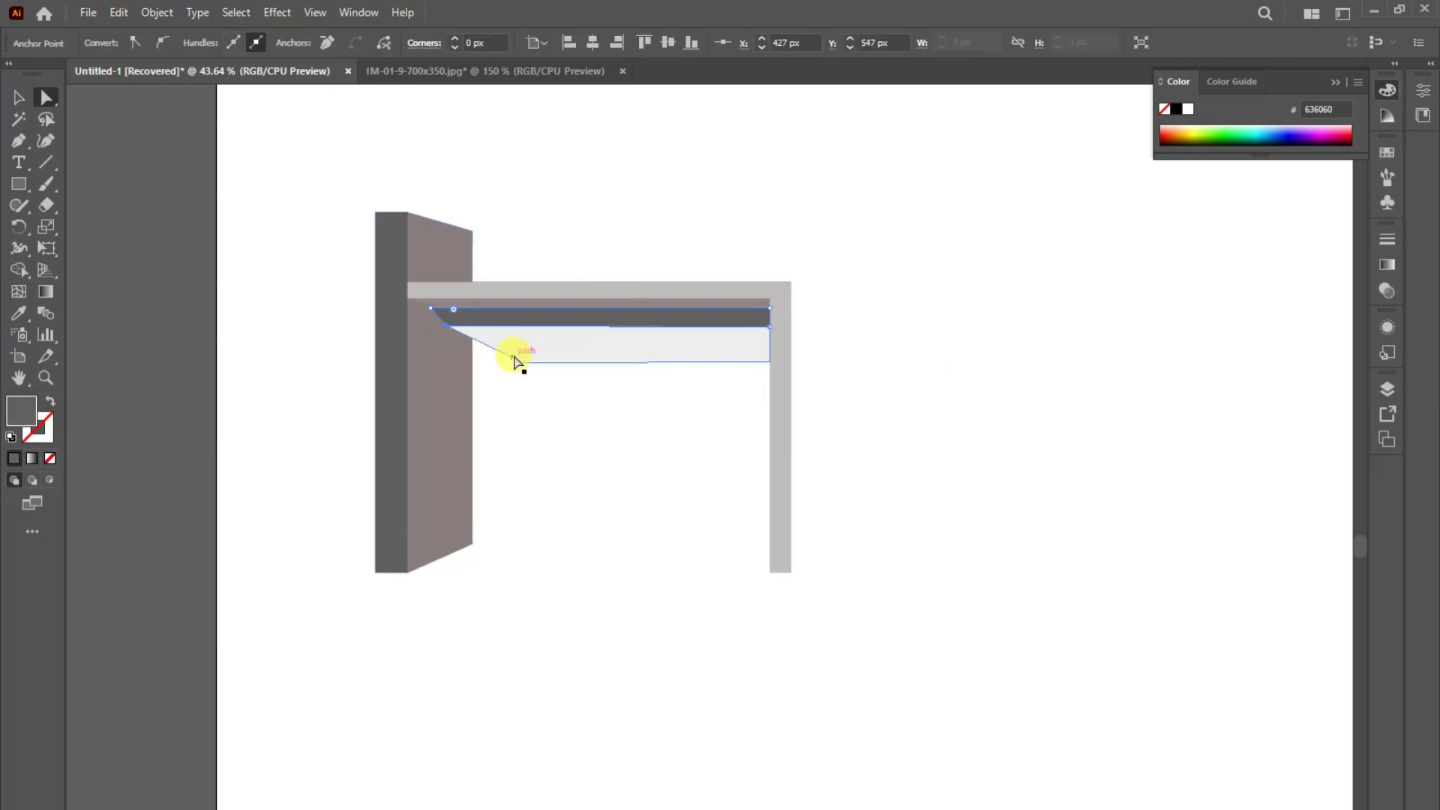
left_click(492, 354, "shift")
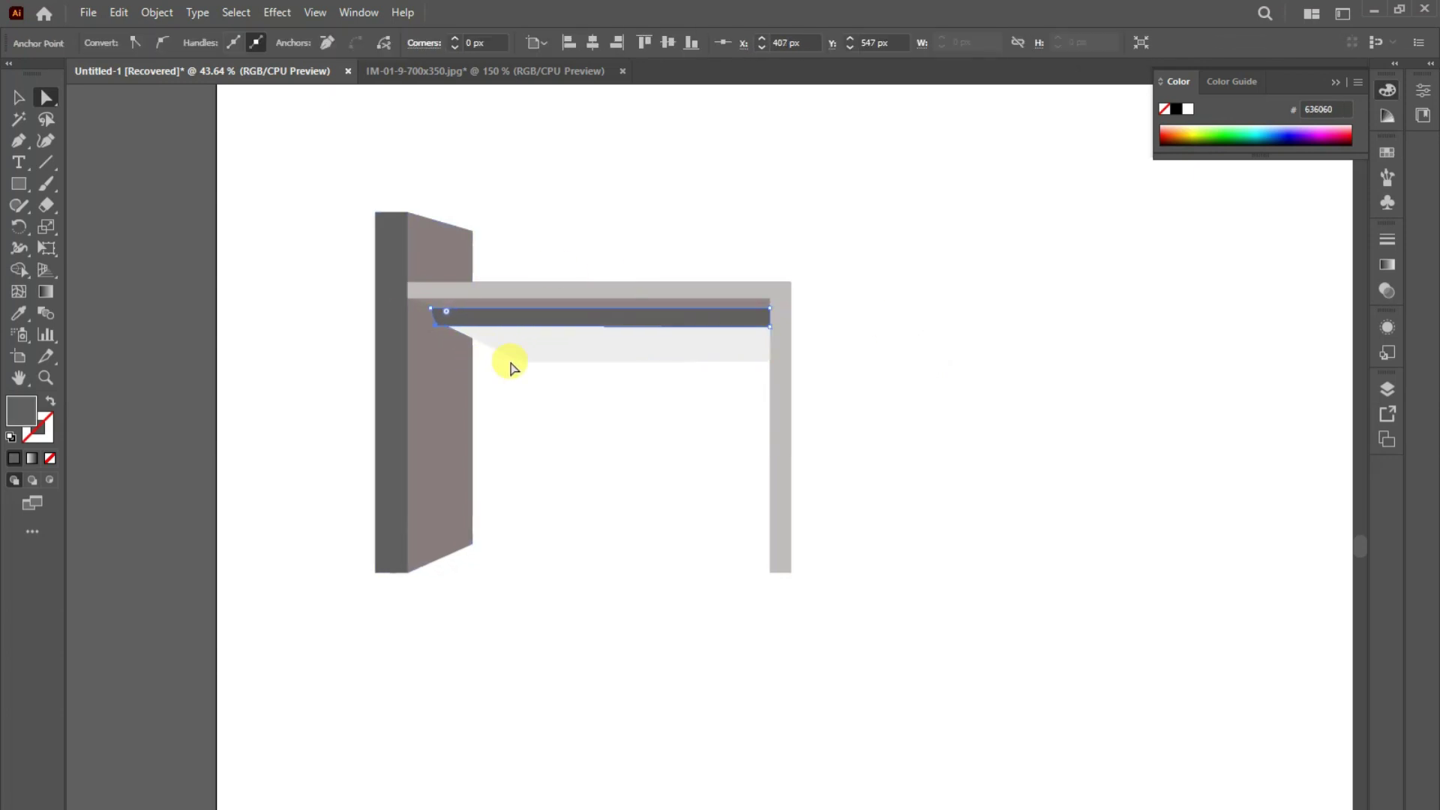
left_click(454, 334)
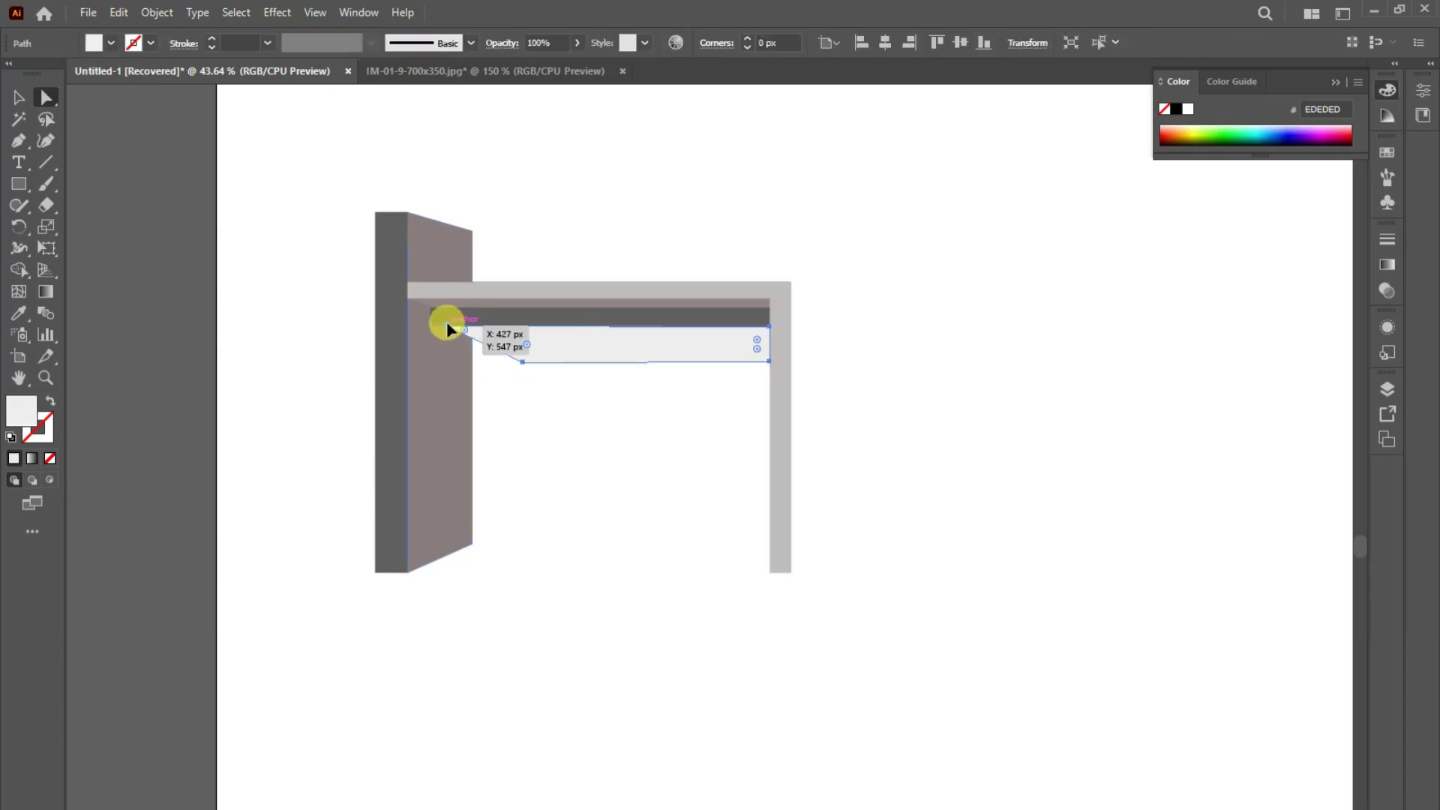
left_click(447, 327)
key("Left")
key("Left")
key("Left")
left_click(525, 300)
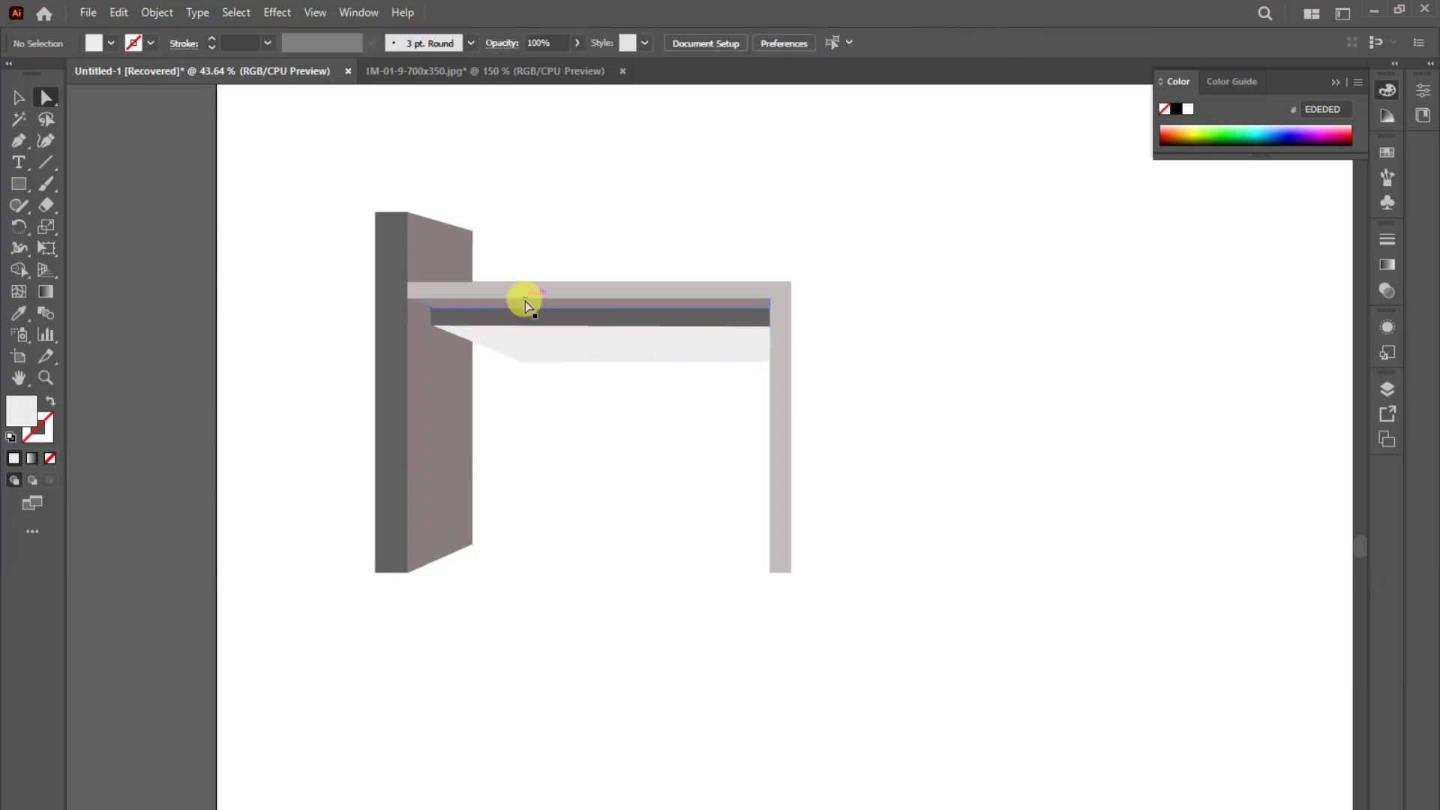
left_click(522, 307)
- Recolour the thin band under the ledge top, trying 6D6B6B before settling on 777676
right_click(523, 307)
left_click(21, 409)
double_click(21, 409)
left_click(336, 392)
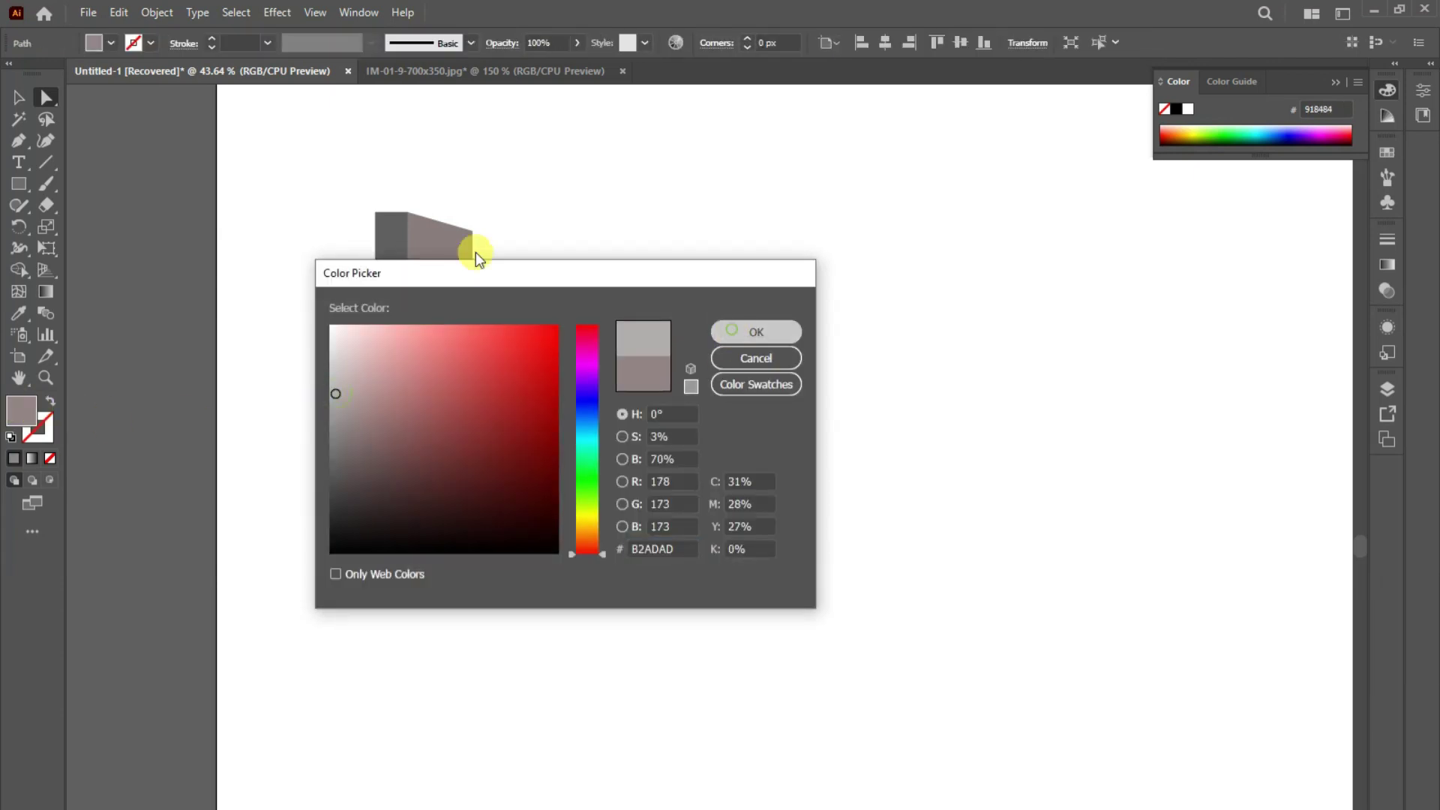
key("Return")
double_click(25, 416)
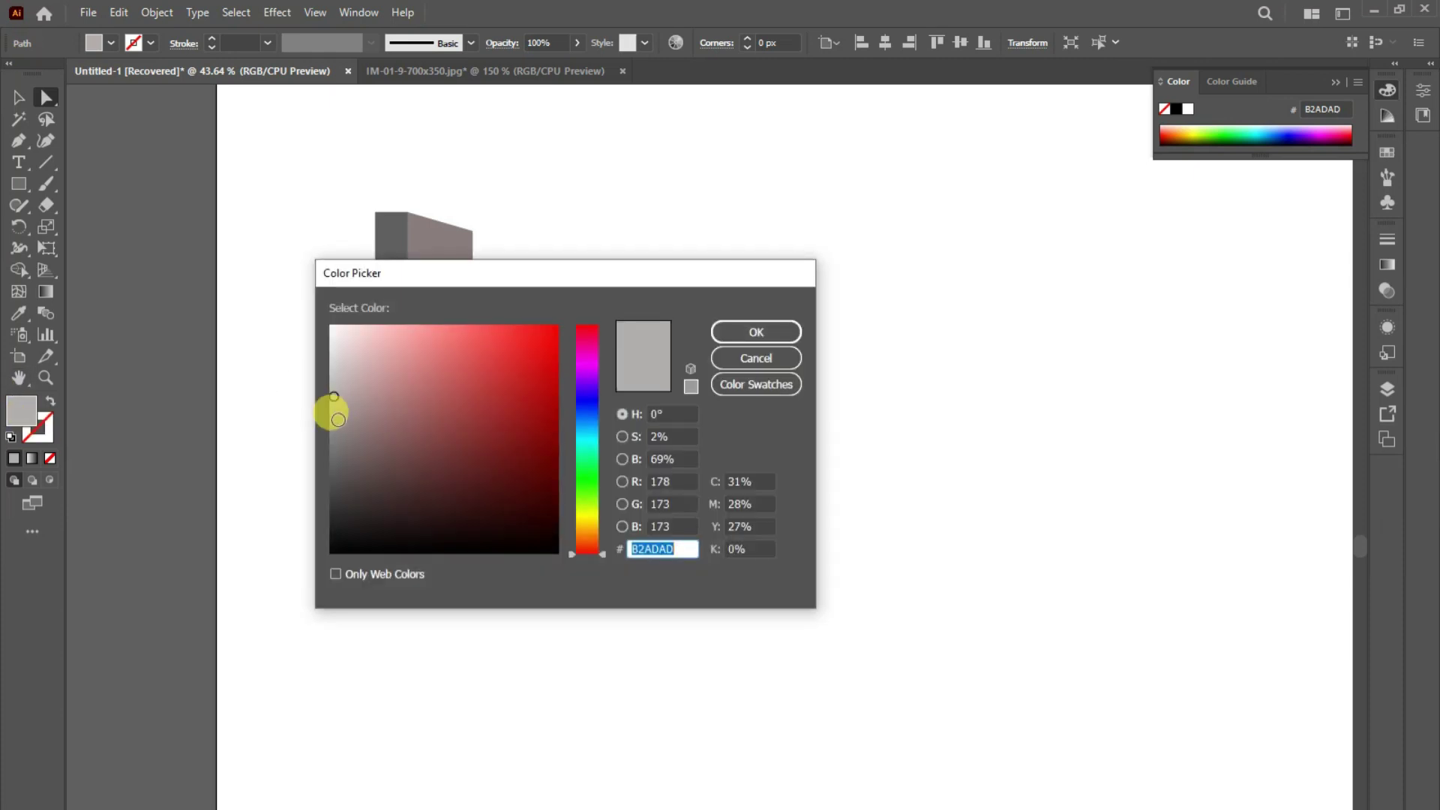
left_click_drag(338, 419, 334, 455)
left_click(768, 332)
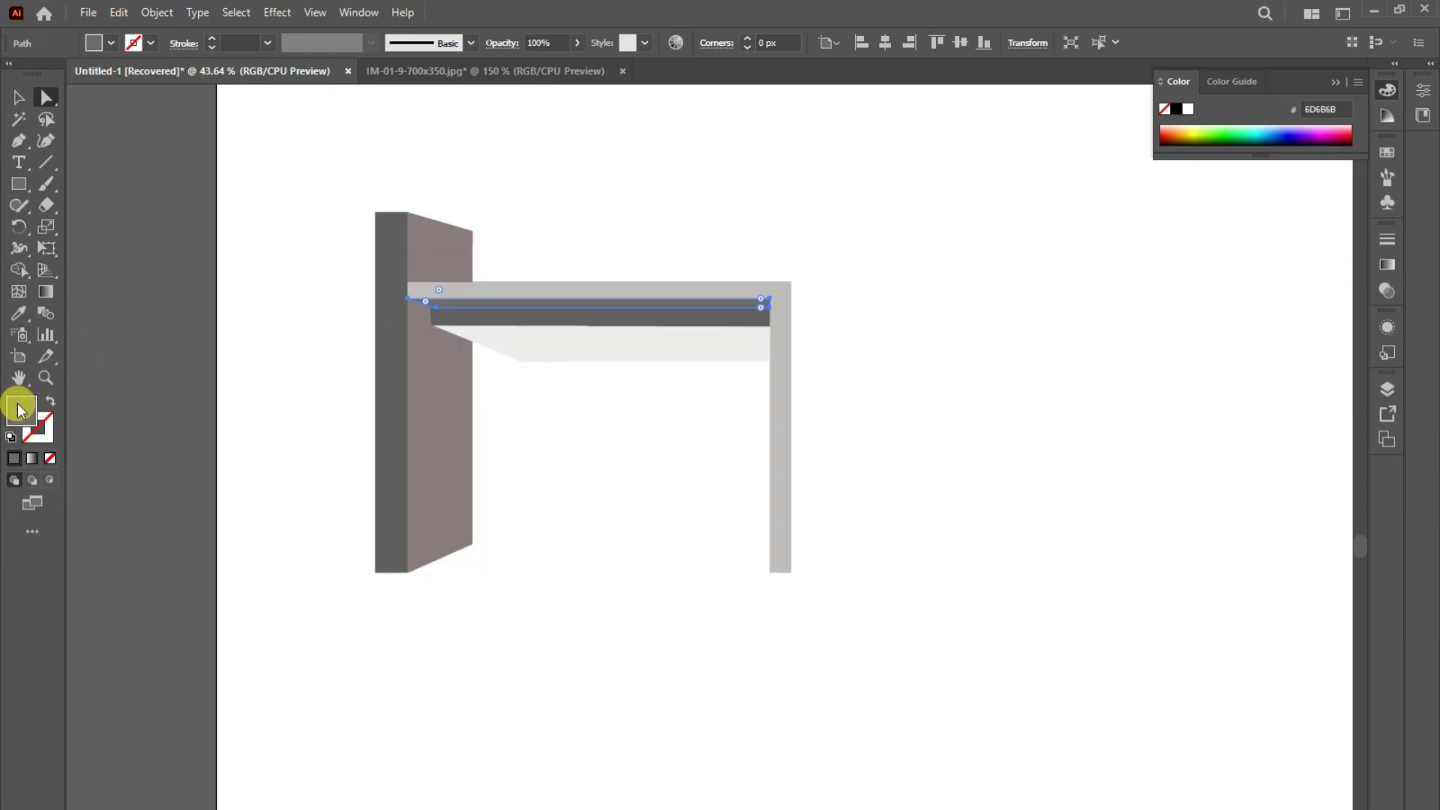
double_click(21, 410)
left_click(331, 439)
left_click(752, 330)
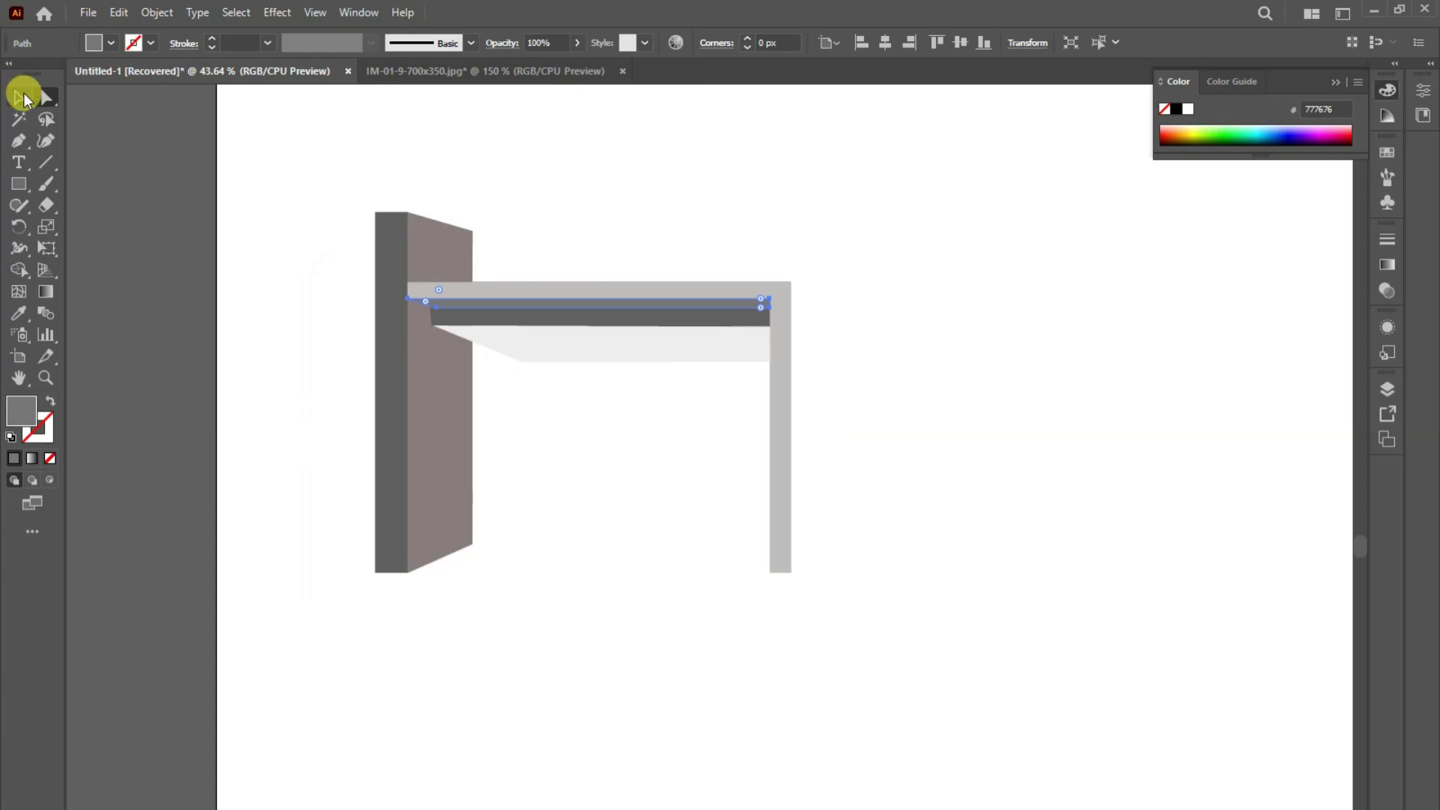
left_click(21, 96)
left_click(1024, 304)
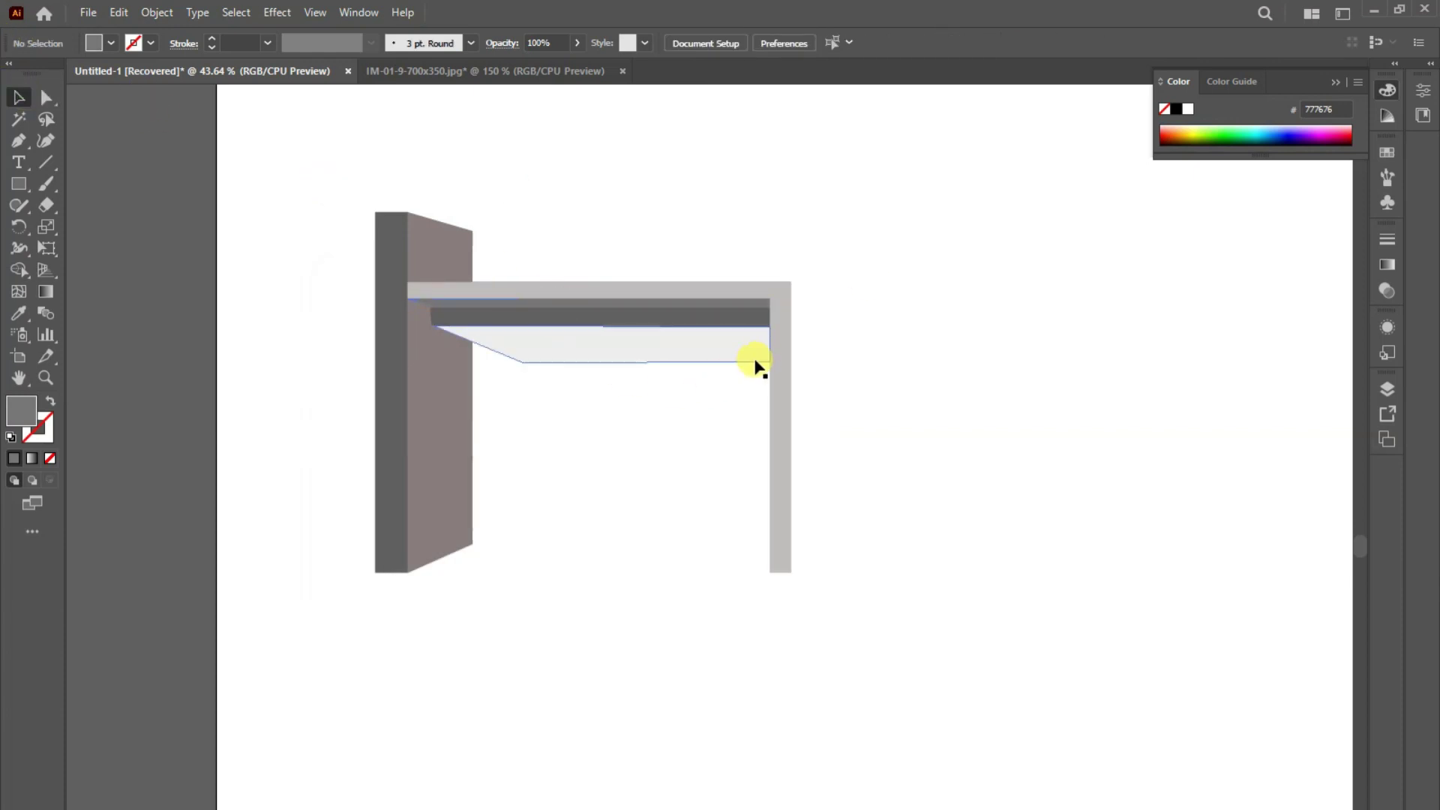
left_click(18, 183)
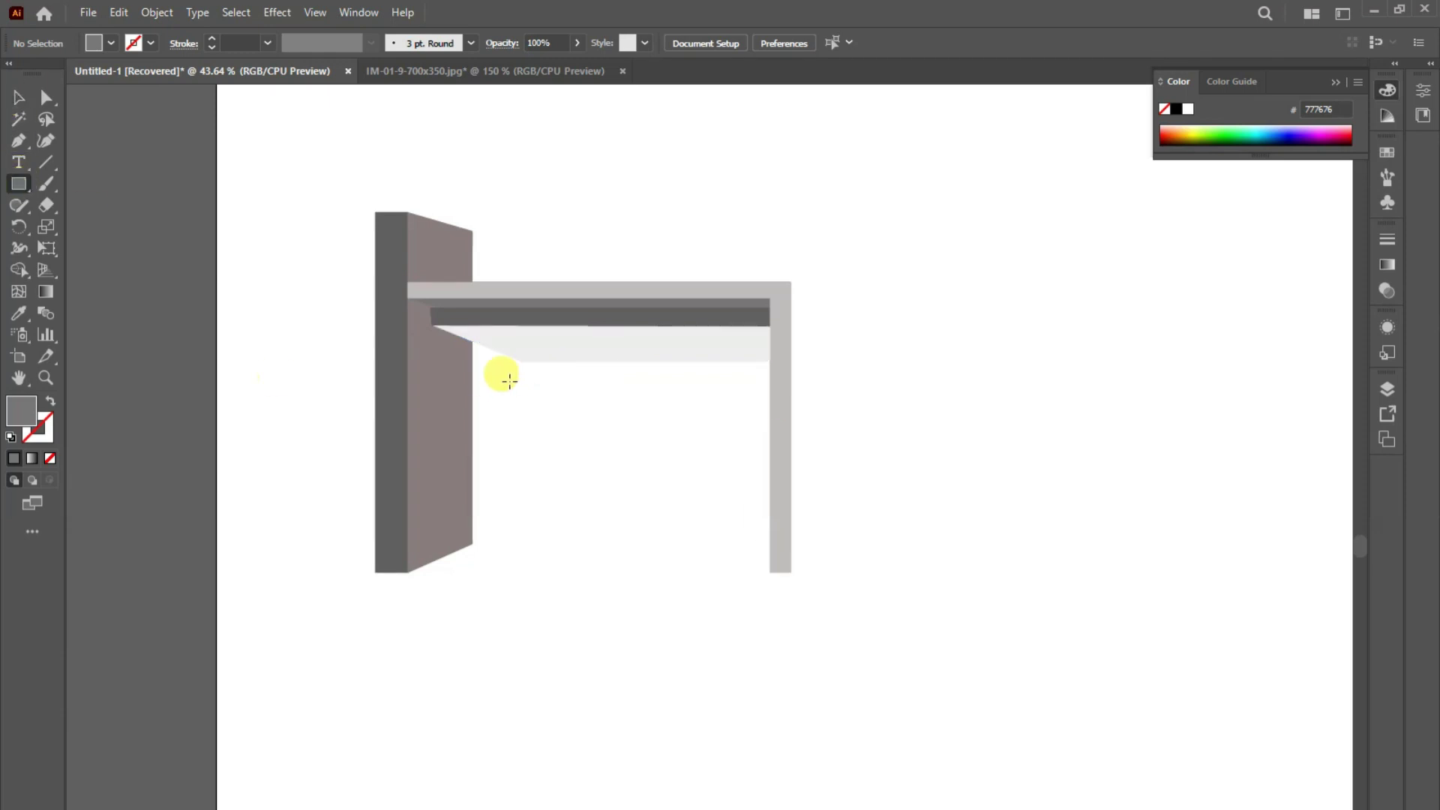
- Draw a tall pillar rectangle below the ledge
left_click_drag(523, 363, 548, 540)
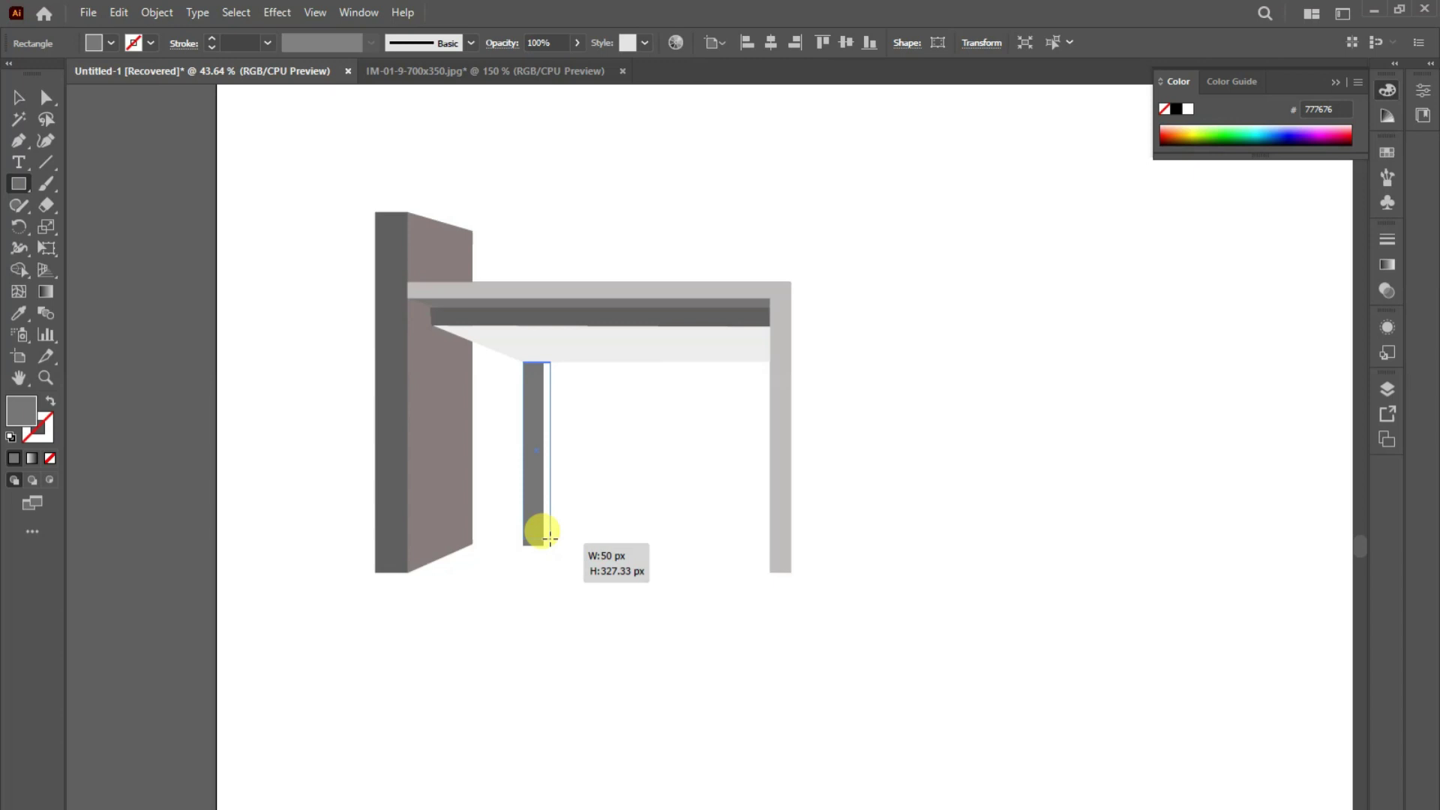
left_click_drag(549, 538, 551, 545)
key("v")
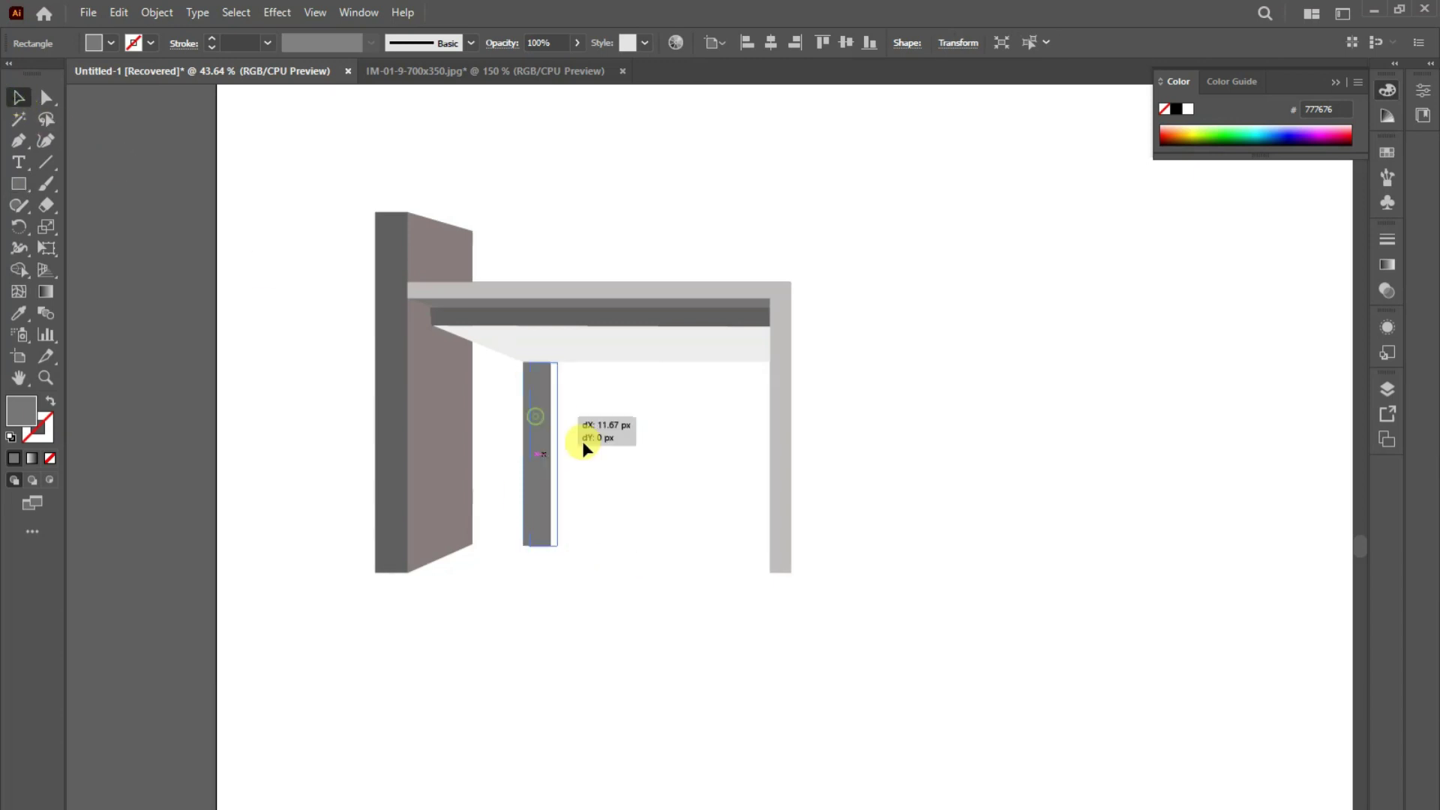
left_click_drag(584, 444, 592, 460)
key("ctrl+z")
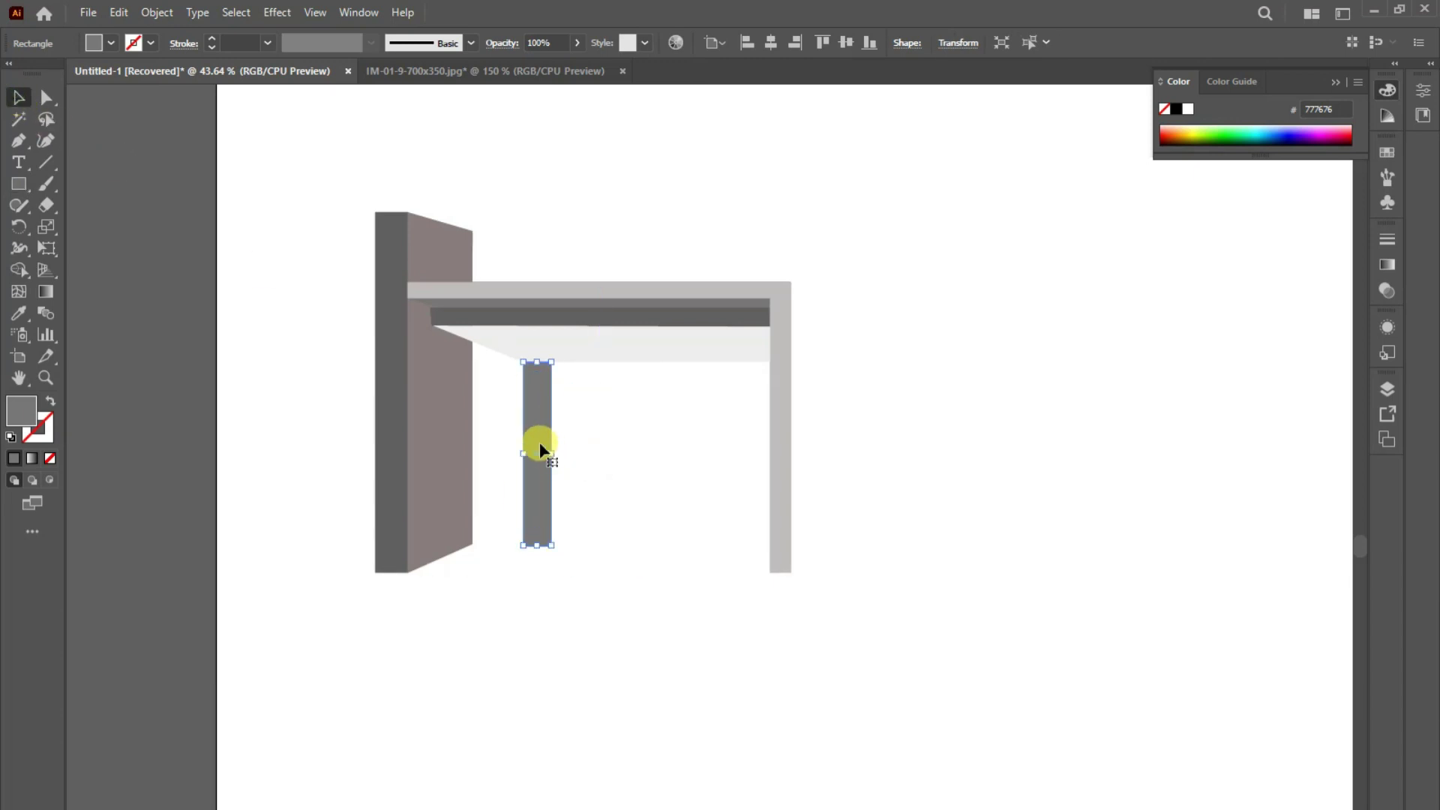
key("ctrl+shift+a")
- Give the pillar the underside's light grey, shift it left and extend its top into the underside
left_click(540, 424)
left_click(655, 408)
left_click(540, 450)
left_click(19, 313)
left_click(510, 328)
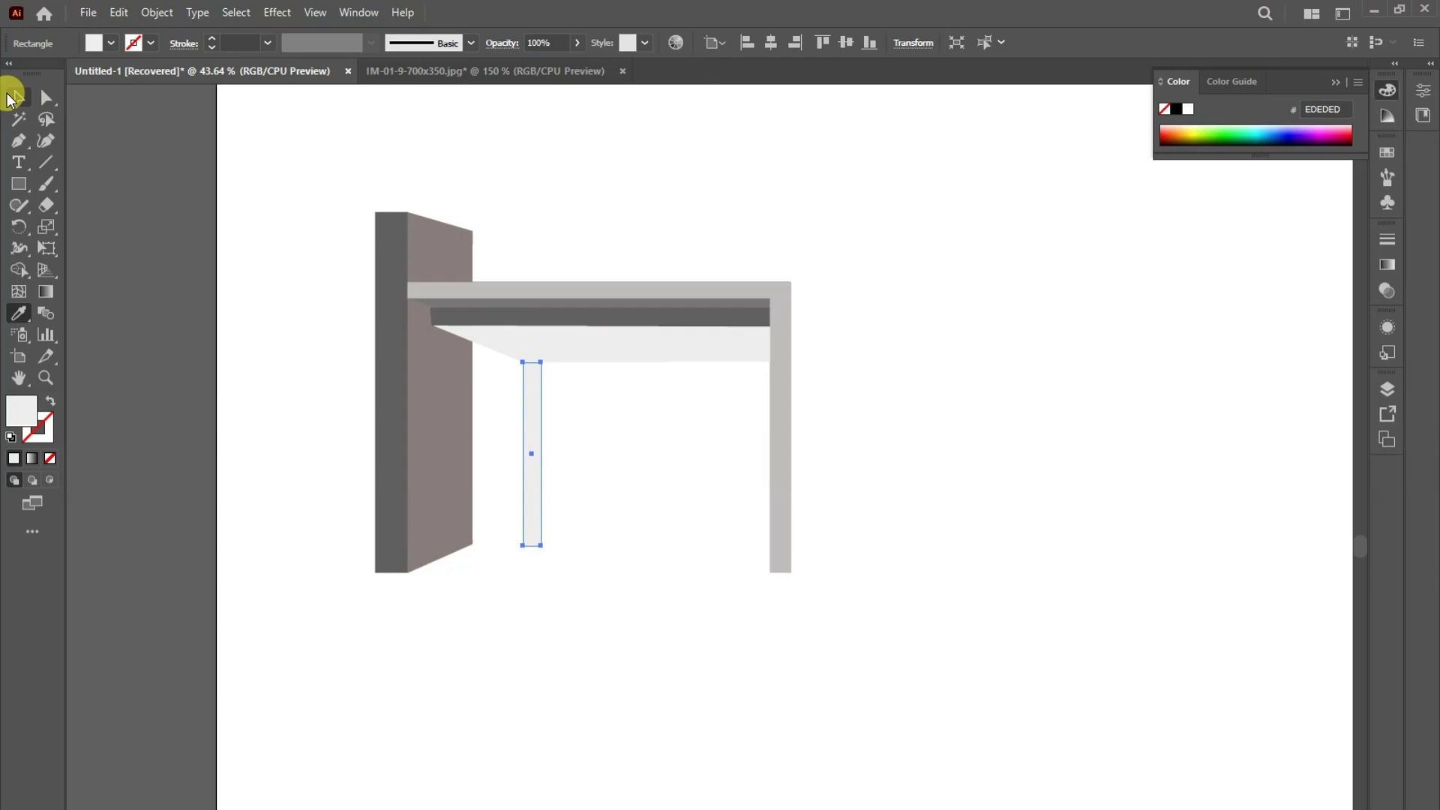
left_click(13, 97)
left_click_drag(534, 422, 516, 420)
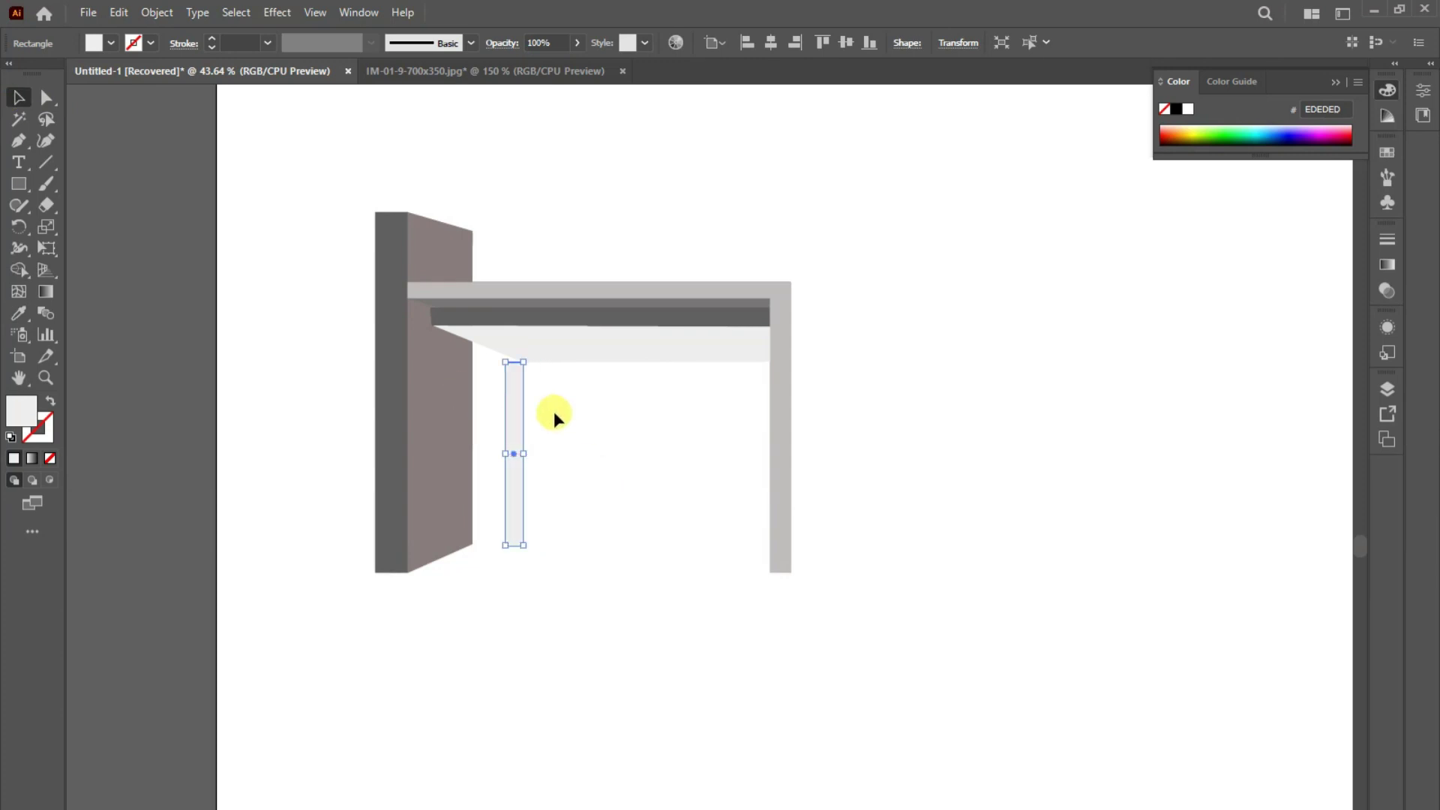
left_click_drag(516, 362, 498, 344)
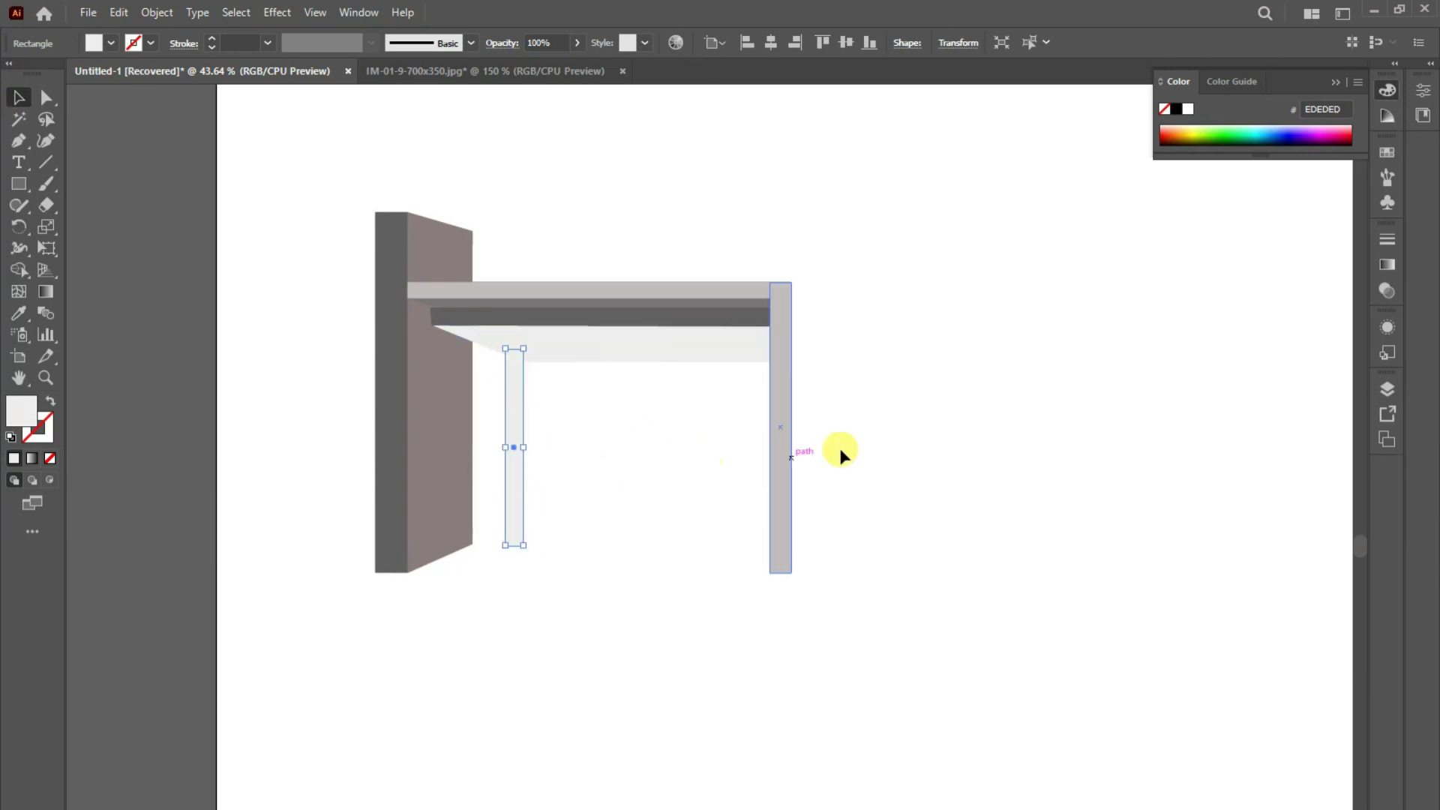
left_click(904, 444)
- Pen-draw the pillar's side face, filled CCCCCC
left_click(19, 141)
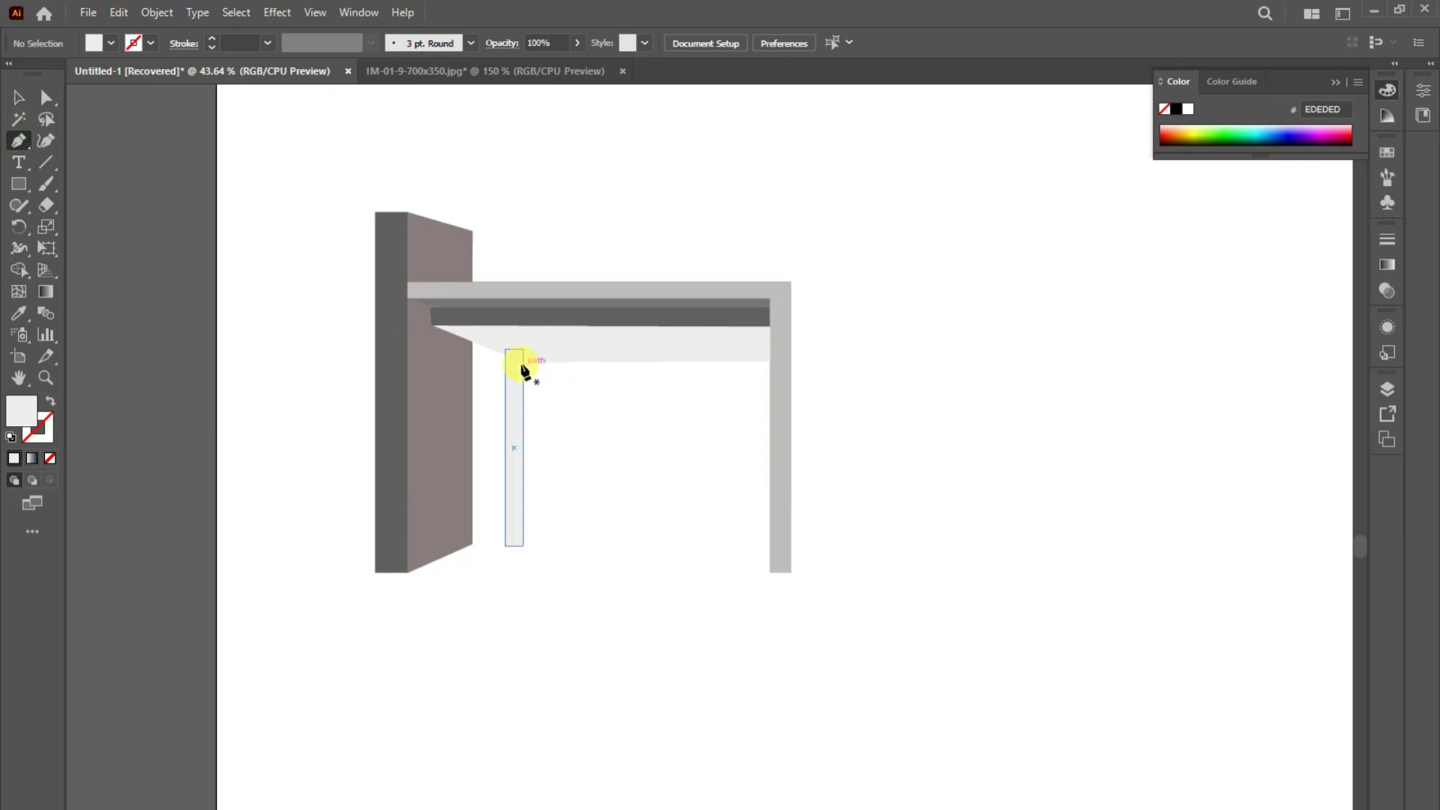
left_click(523, 362)
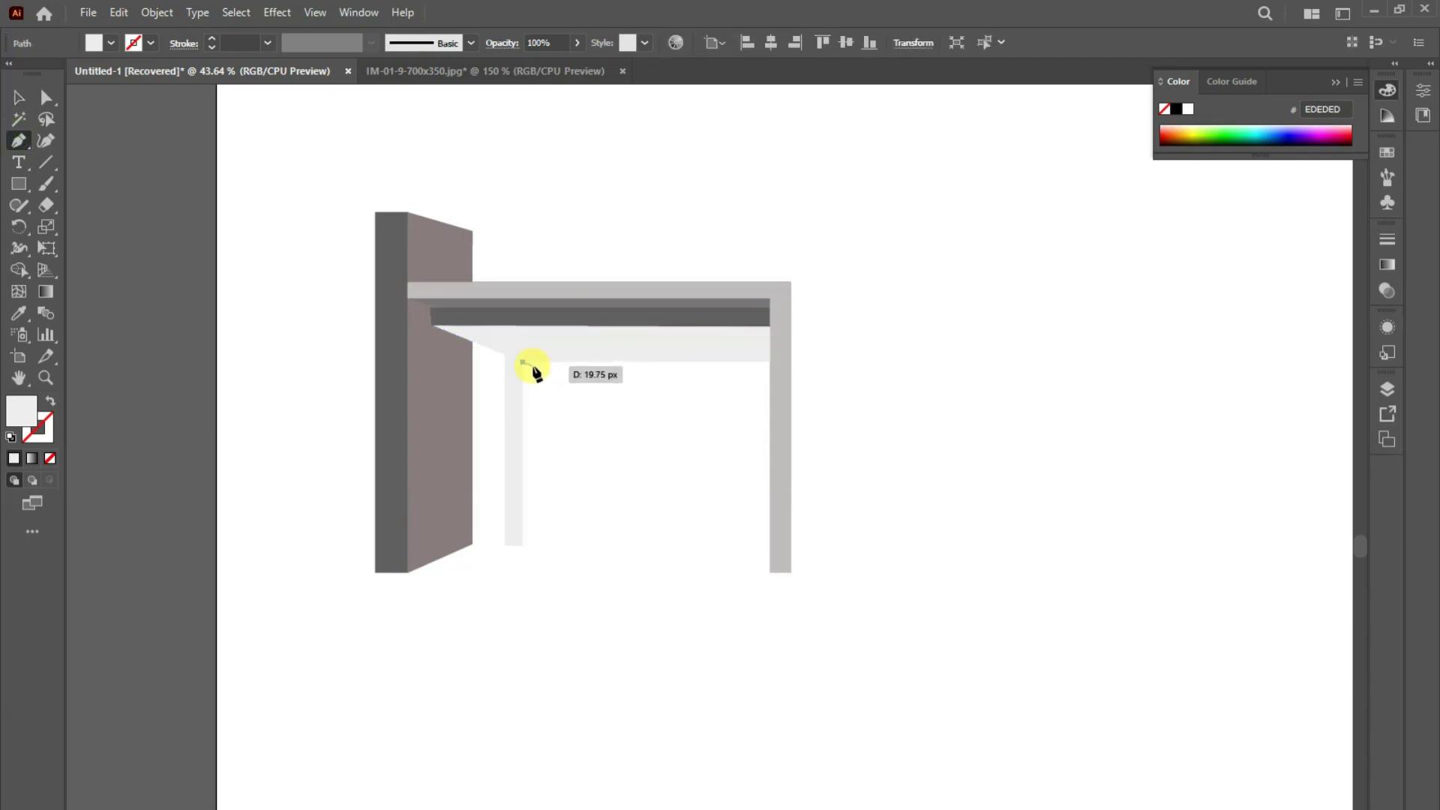
left_click(538, 362)
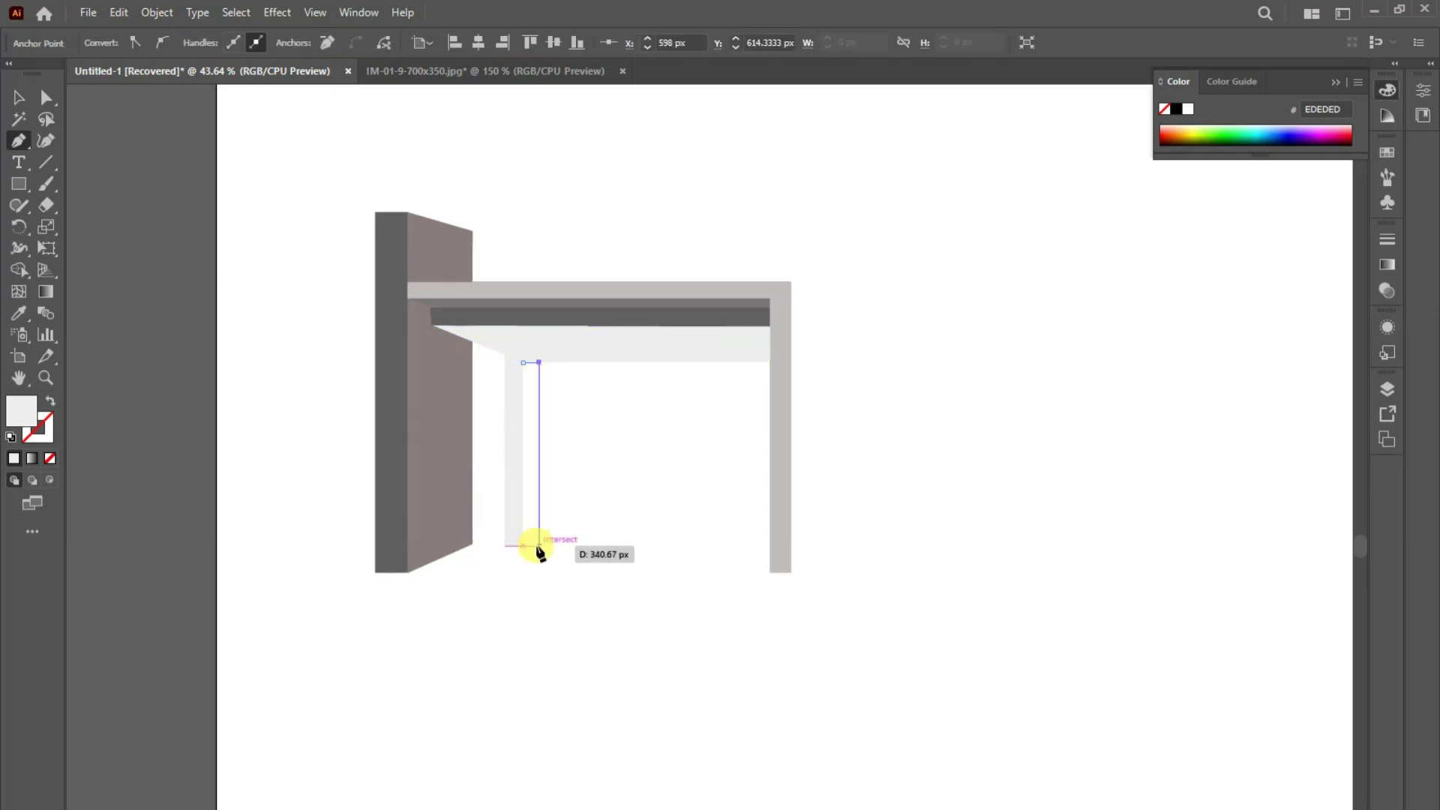
left_click(539, 539)
left_click(522, 362)
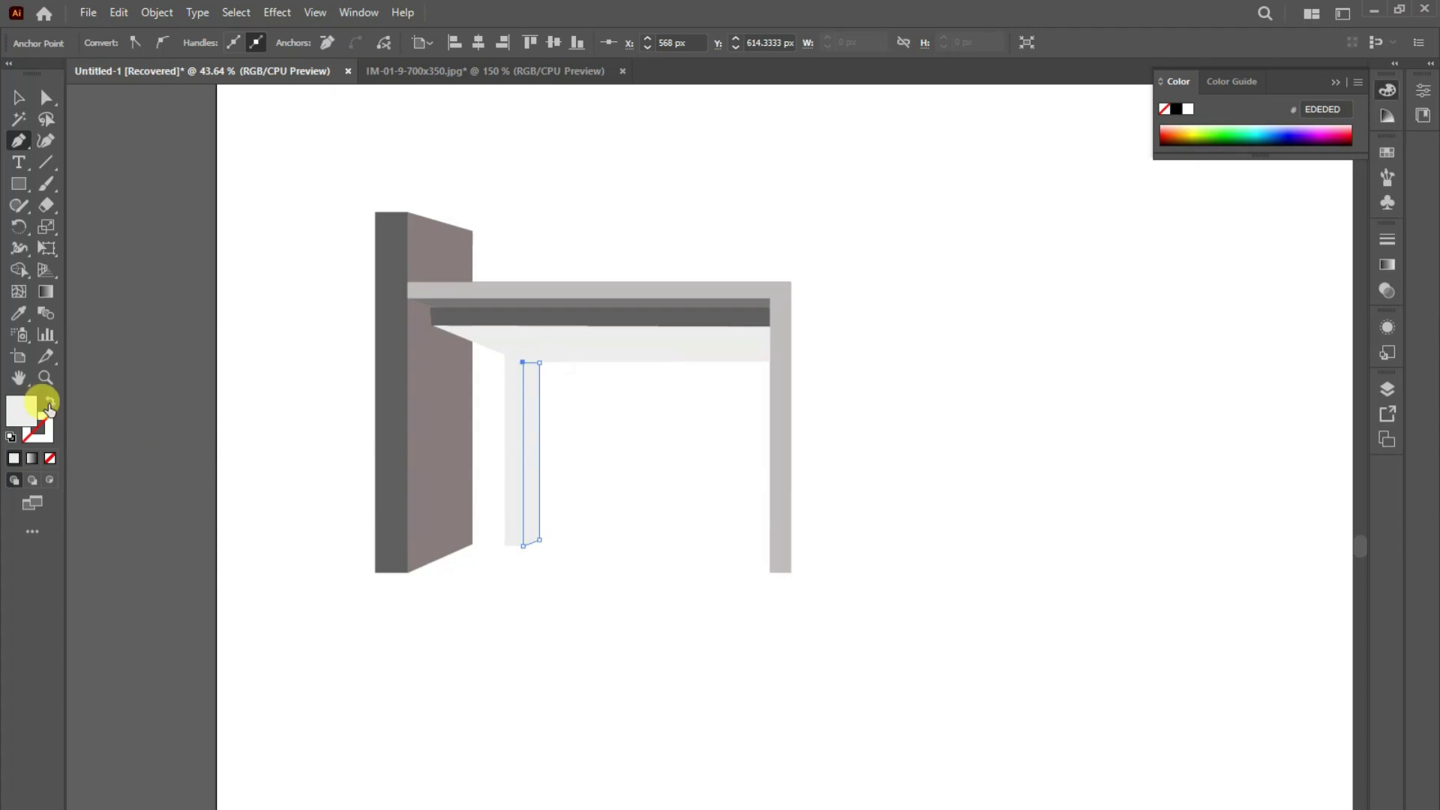
double_click(20, 415)
type("cccccc")
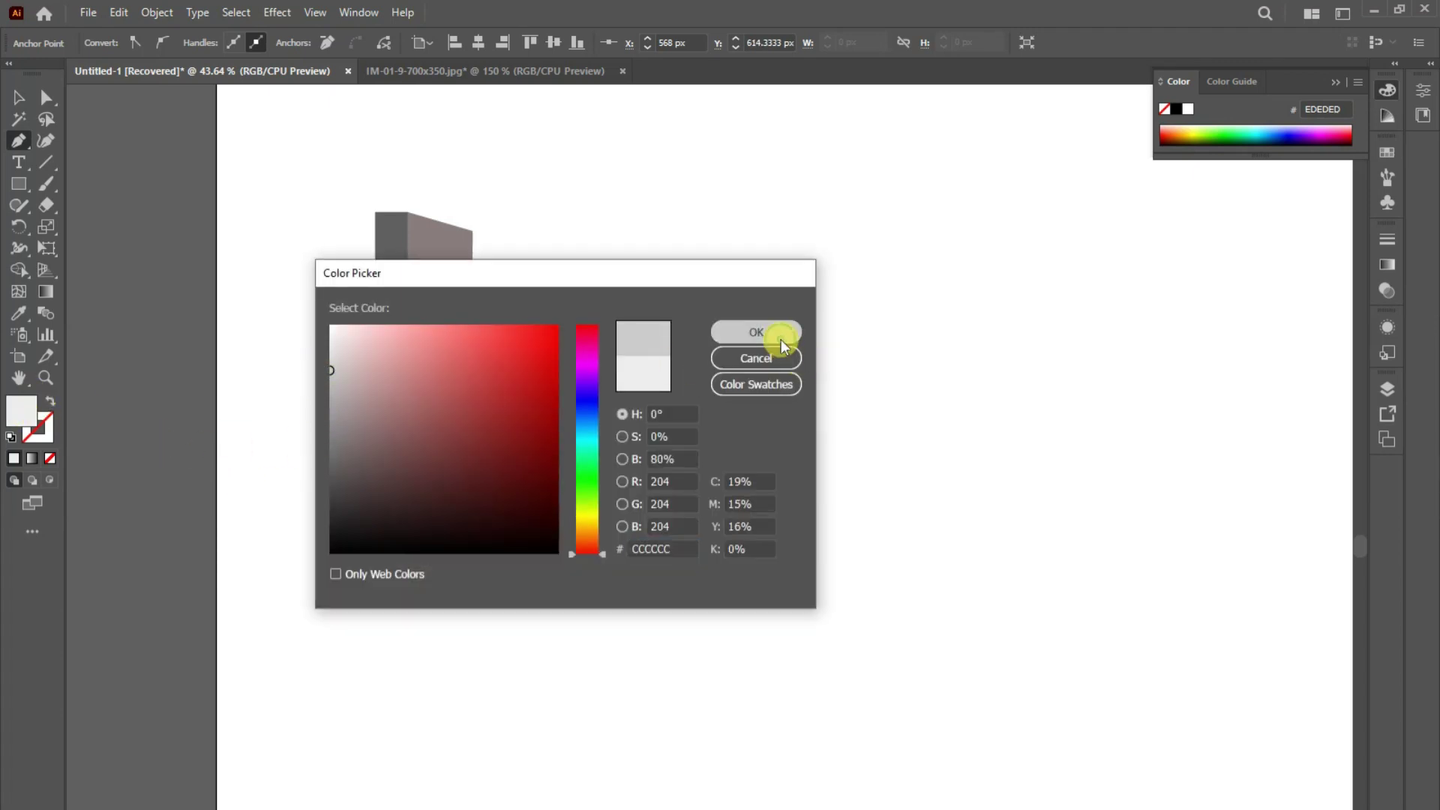
left_click(781, 337)
left_click(18, 97)
left_click(1074, 405)
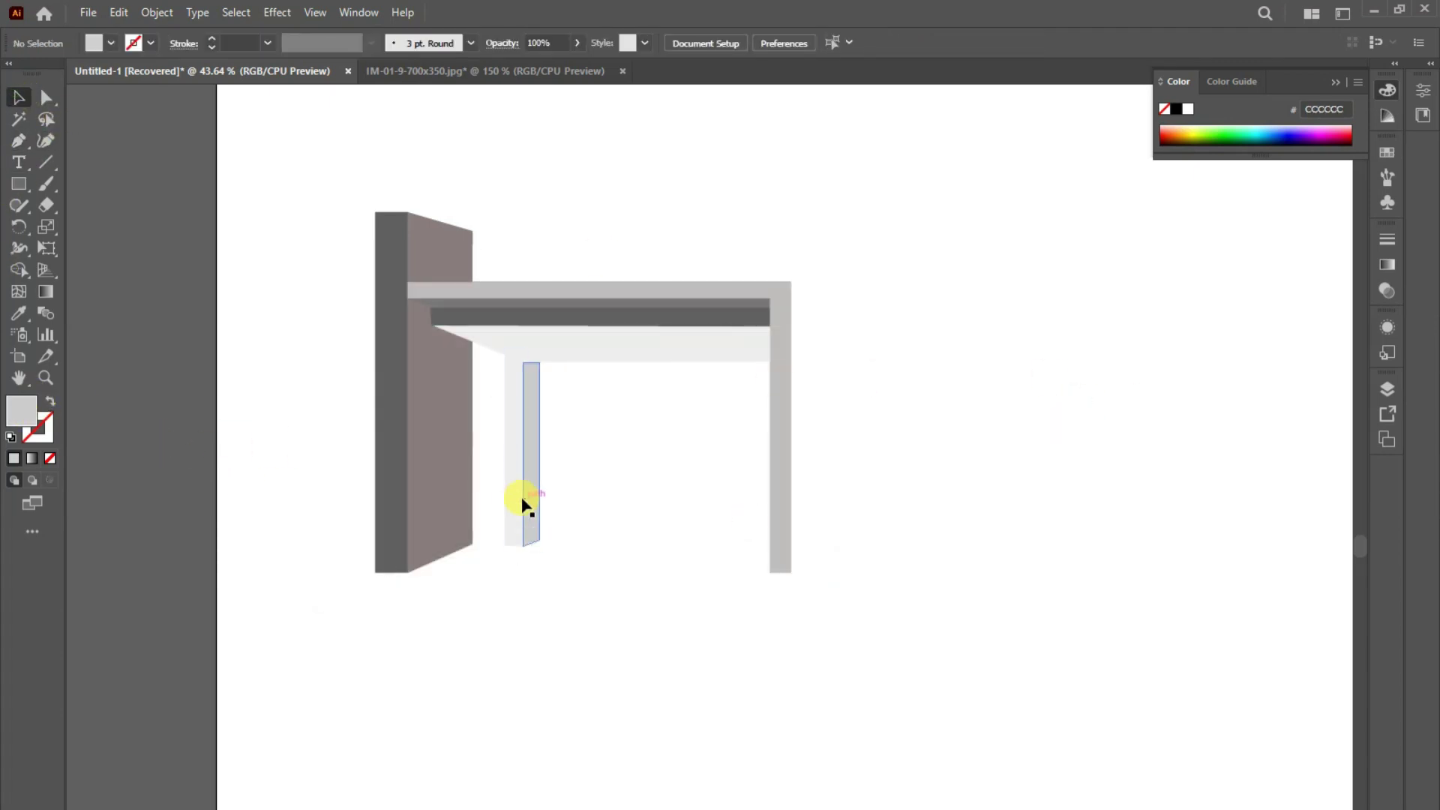
- Fill the pillar's front face light pinkish grey DBCCCC
left_click(516, 499)
double_click(20, 415)
left_click(344, 356)
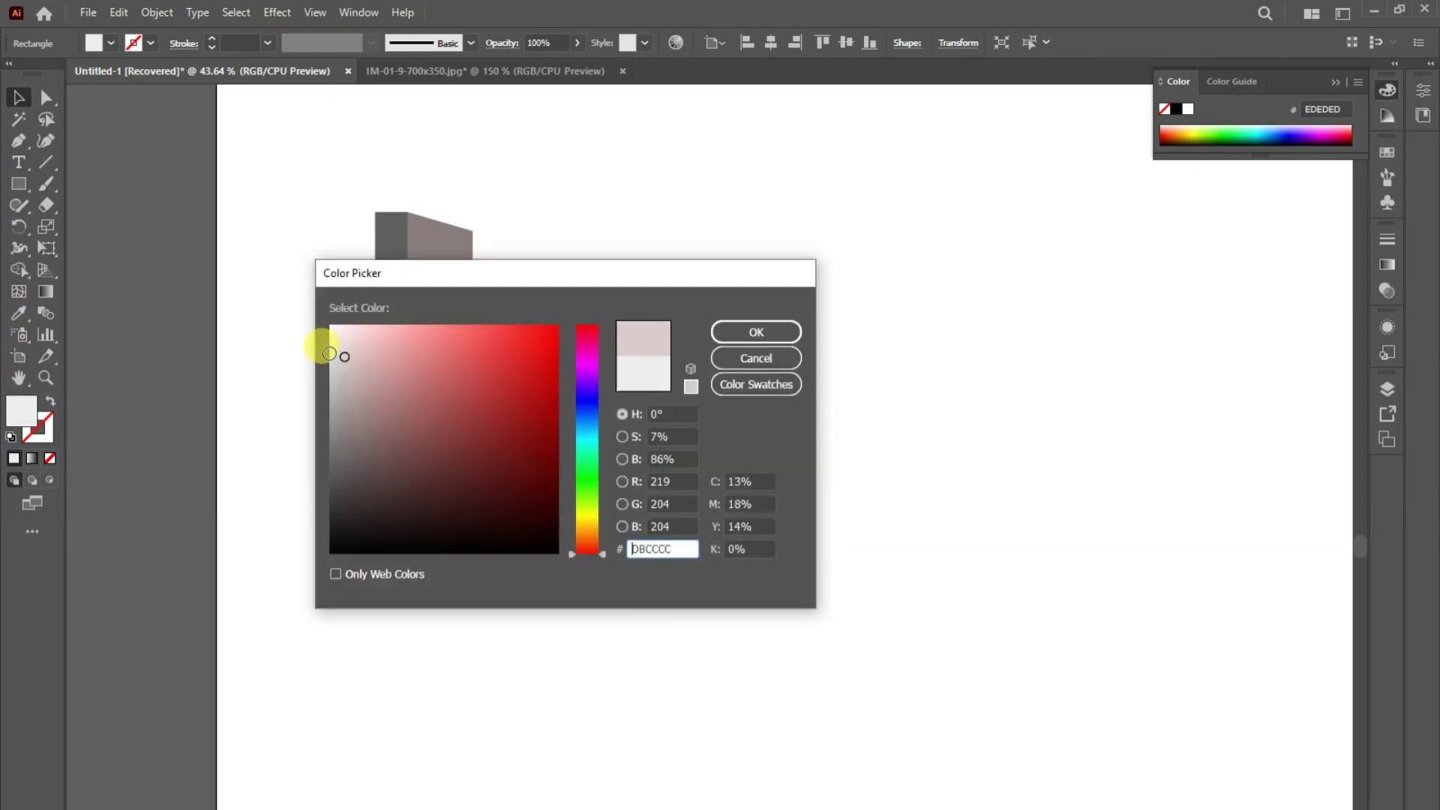
left_click(759, 331)
left_click(961, 365)
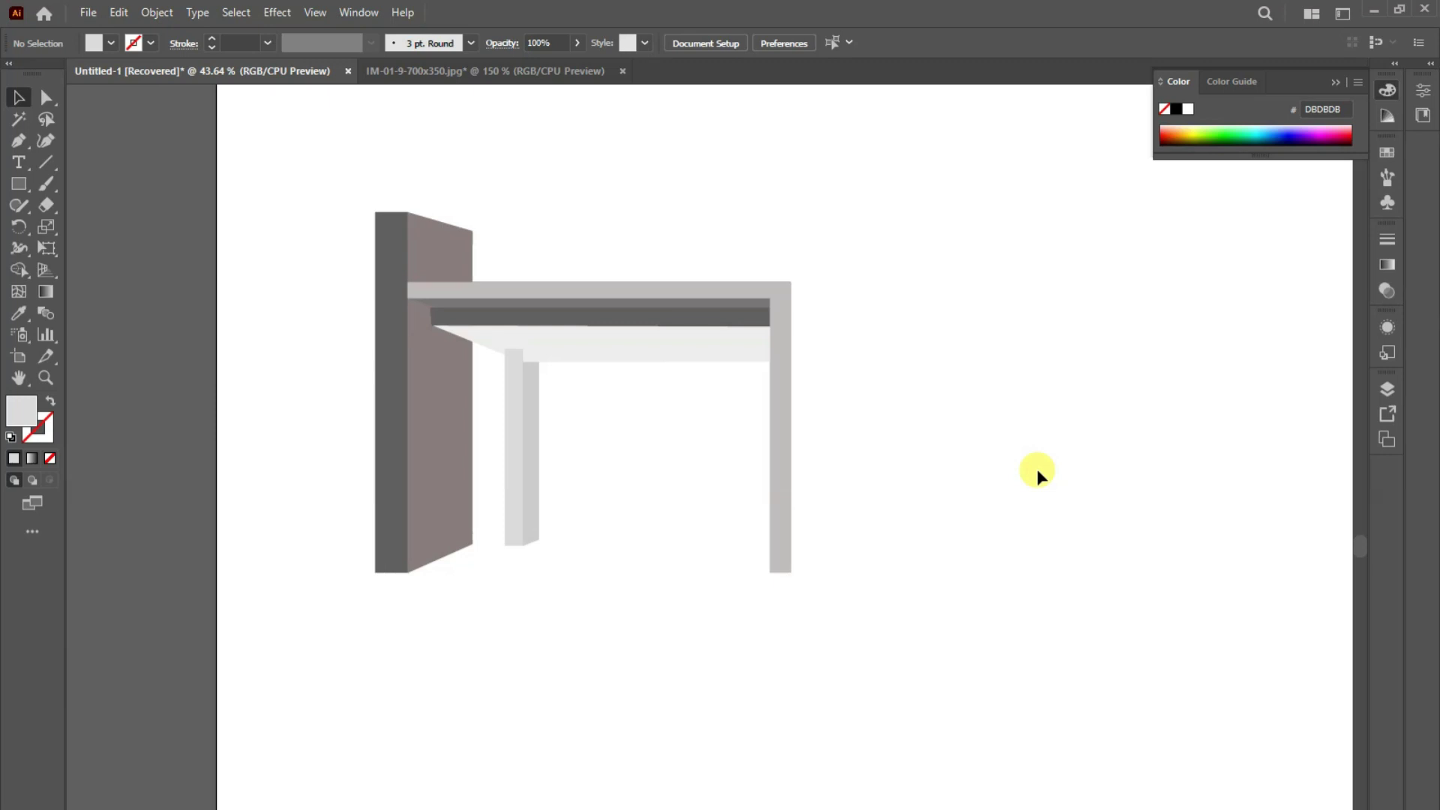
- Draw a white-filled wall rectangle to the right of the pillar
left_click_drag(622, 363, 771, 572)
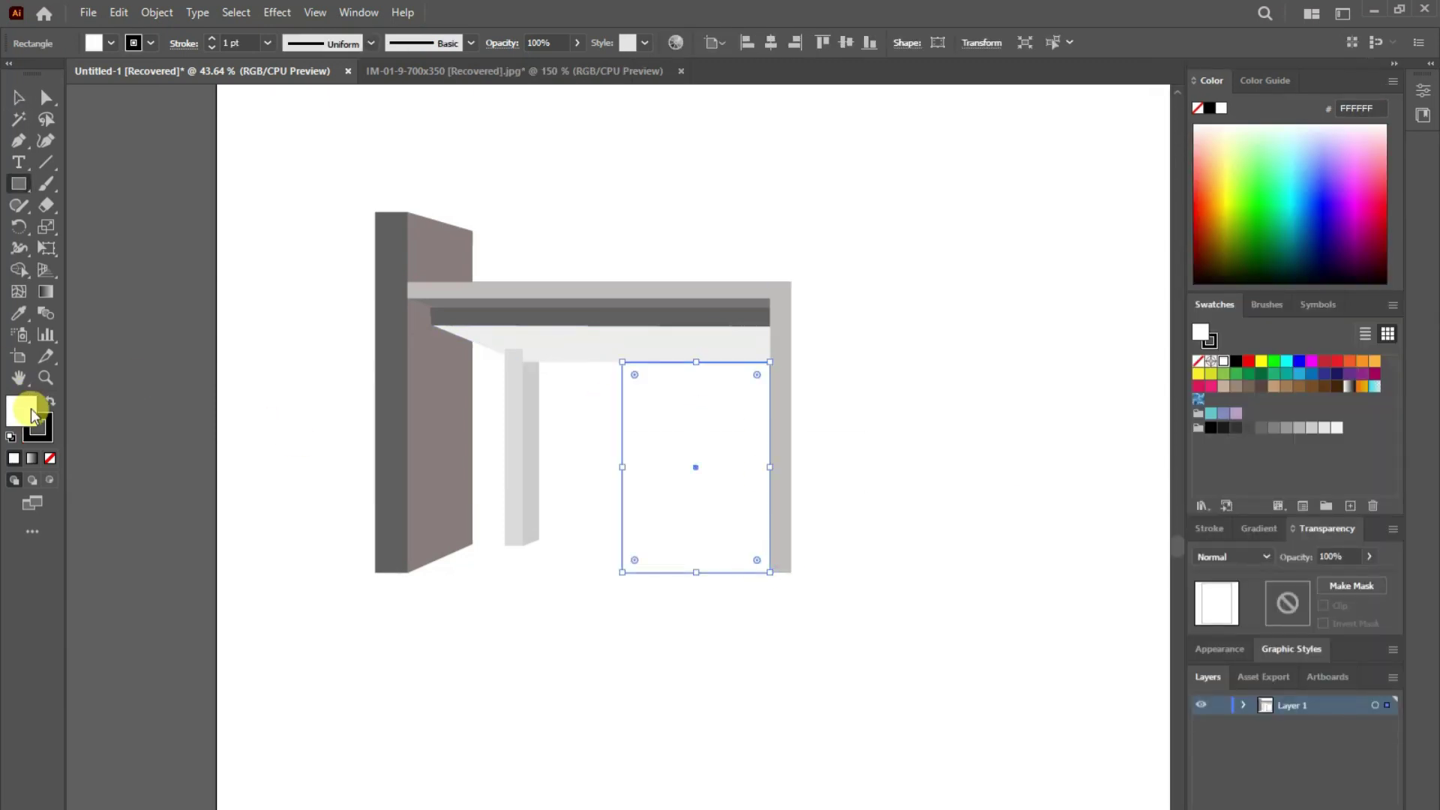
double_click(32, 414)
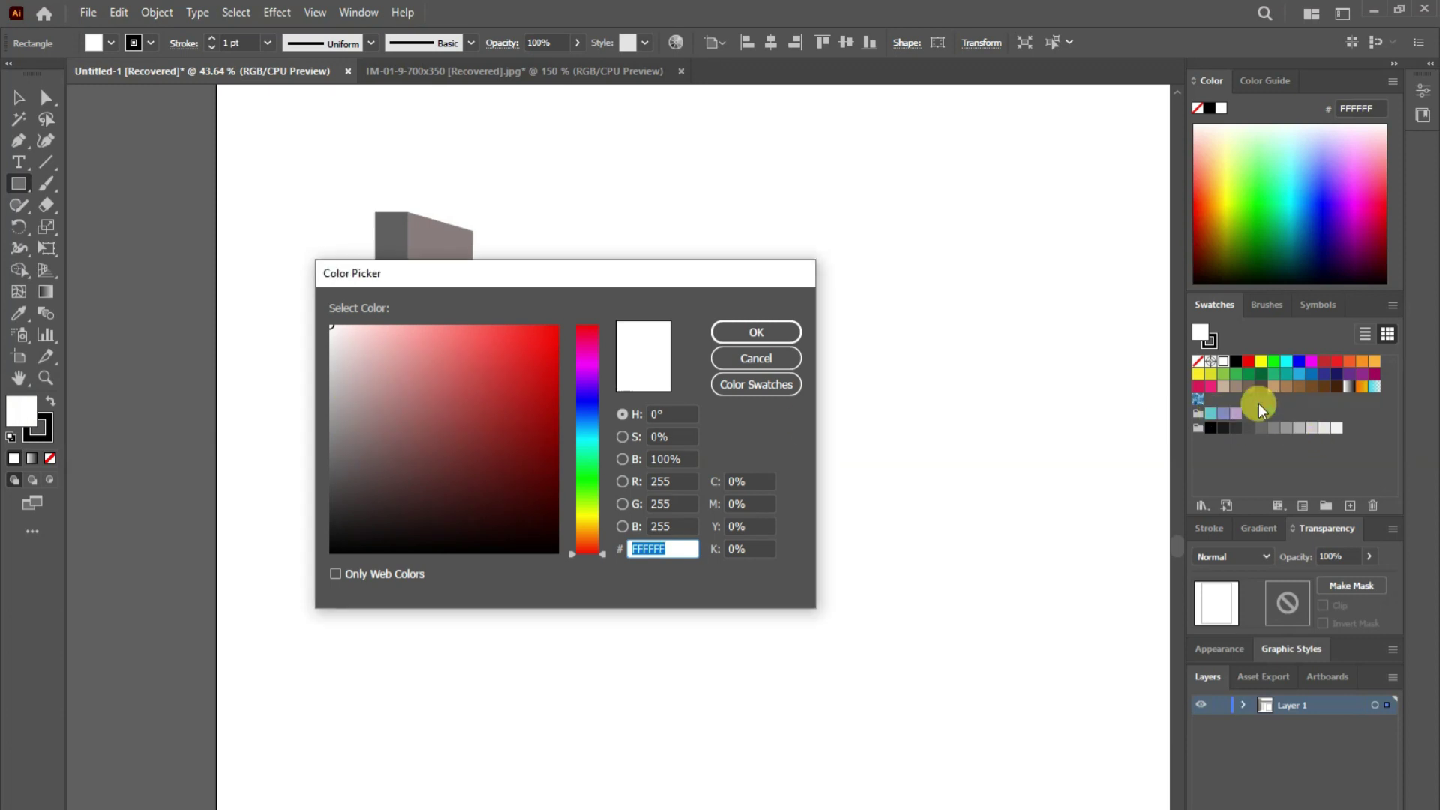
left_click(796, 360)
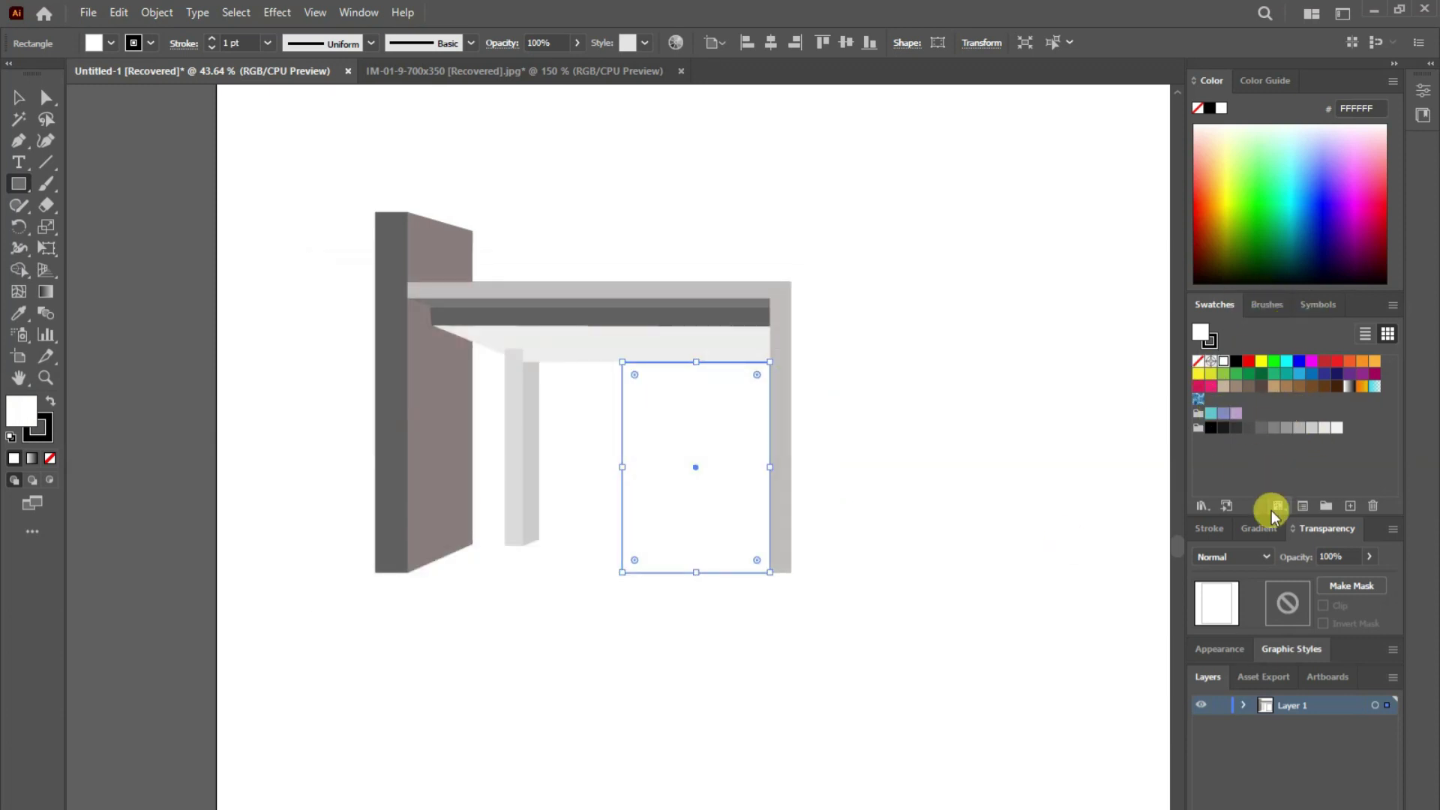
- Fill the wall with a preset white-to-black gradient and make its right stop grey
left_click(1257, 529)
left_click(1220, 559)
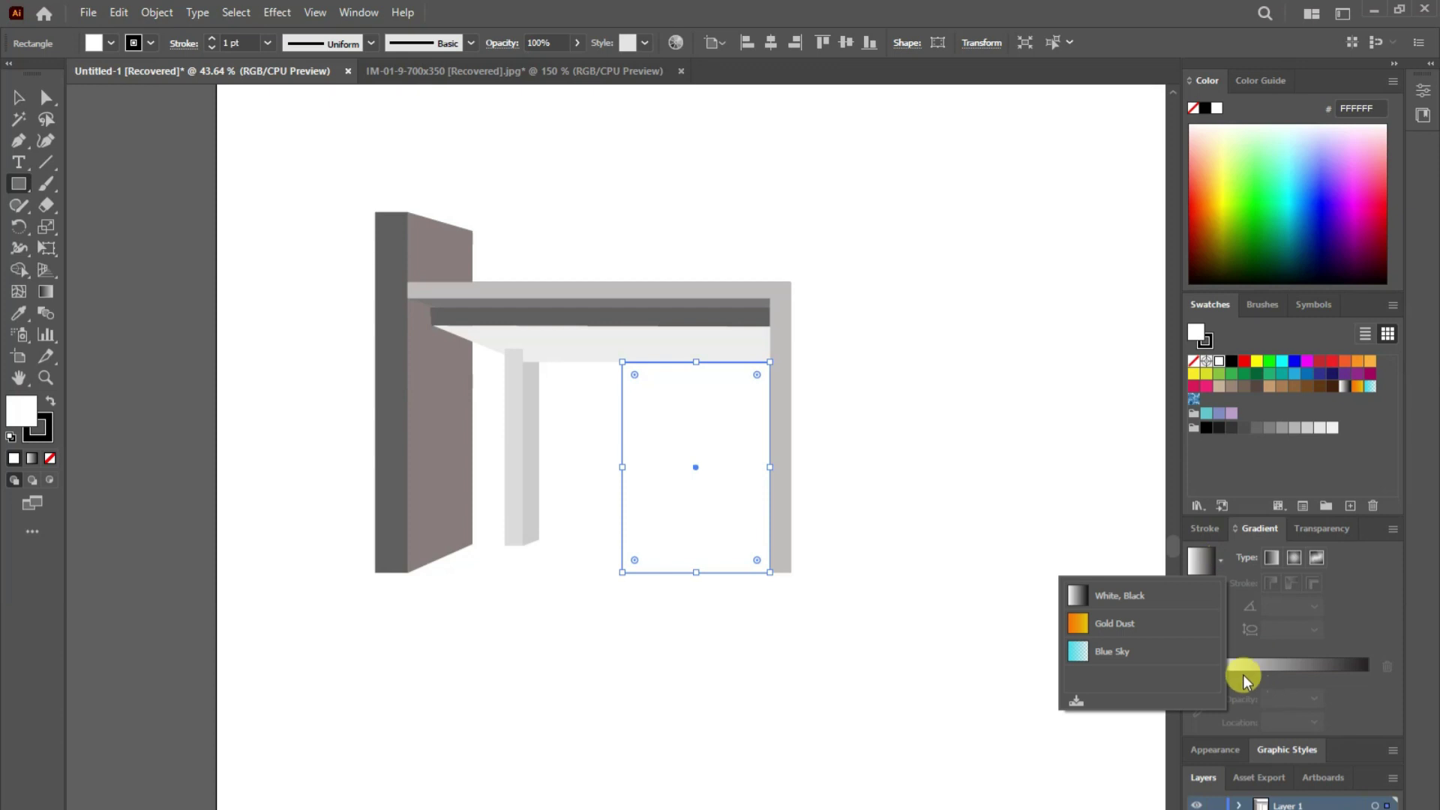
left_click(1328, 665)
left_click(1367, 698)
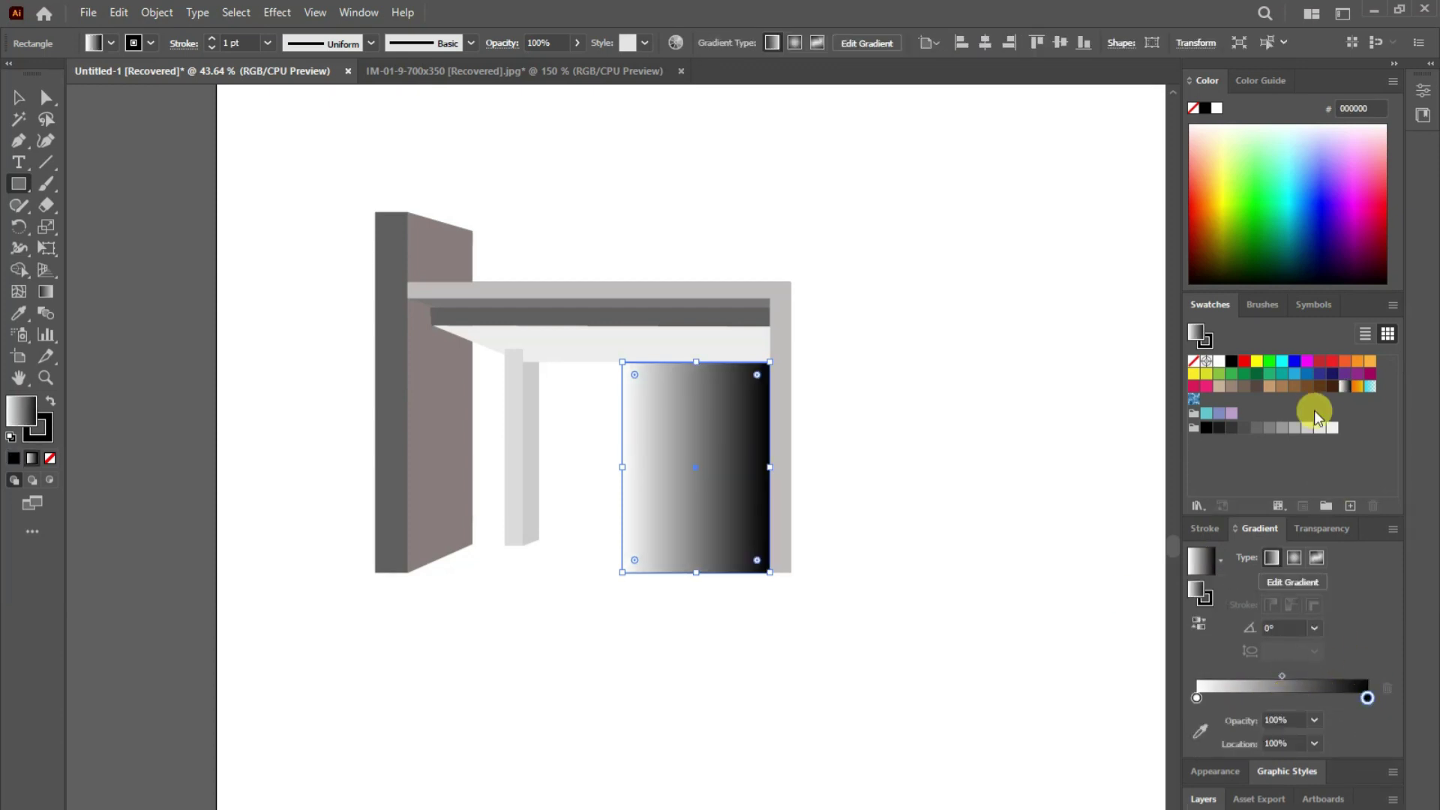
left_click_drag(1282, 434, 1367, 699)
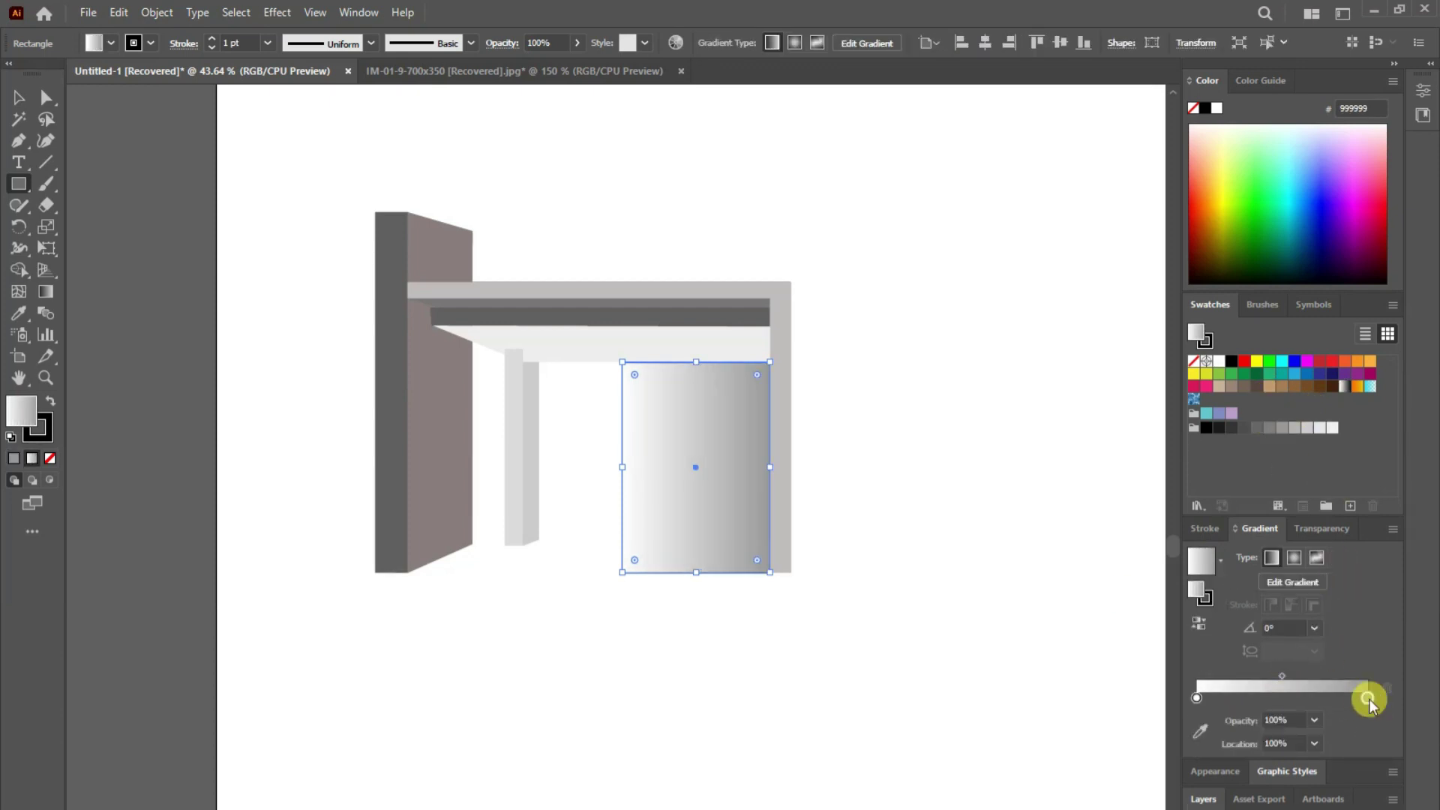
left_click(18, 97)
- Remove the wall rectangle's outline
left_click(39, 431)
left_click(49, 459)
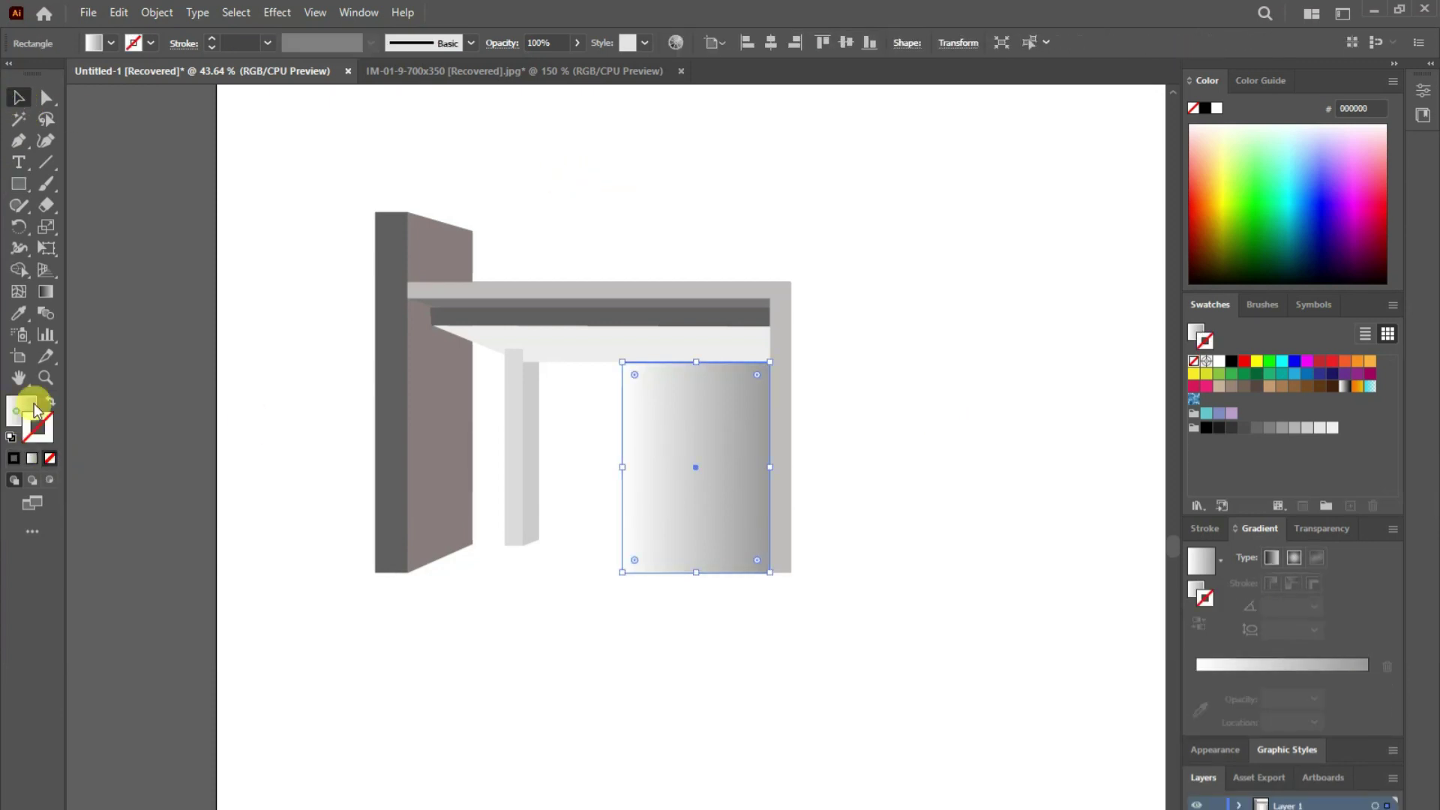
left_click(984, 312)
- Redraw the gradient horizontally so it fades from grey on the left to white on the right
left_click(675, 514)
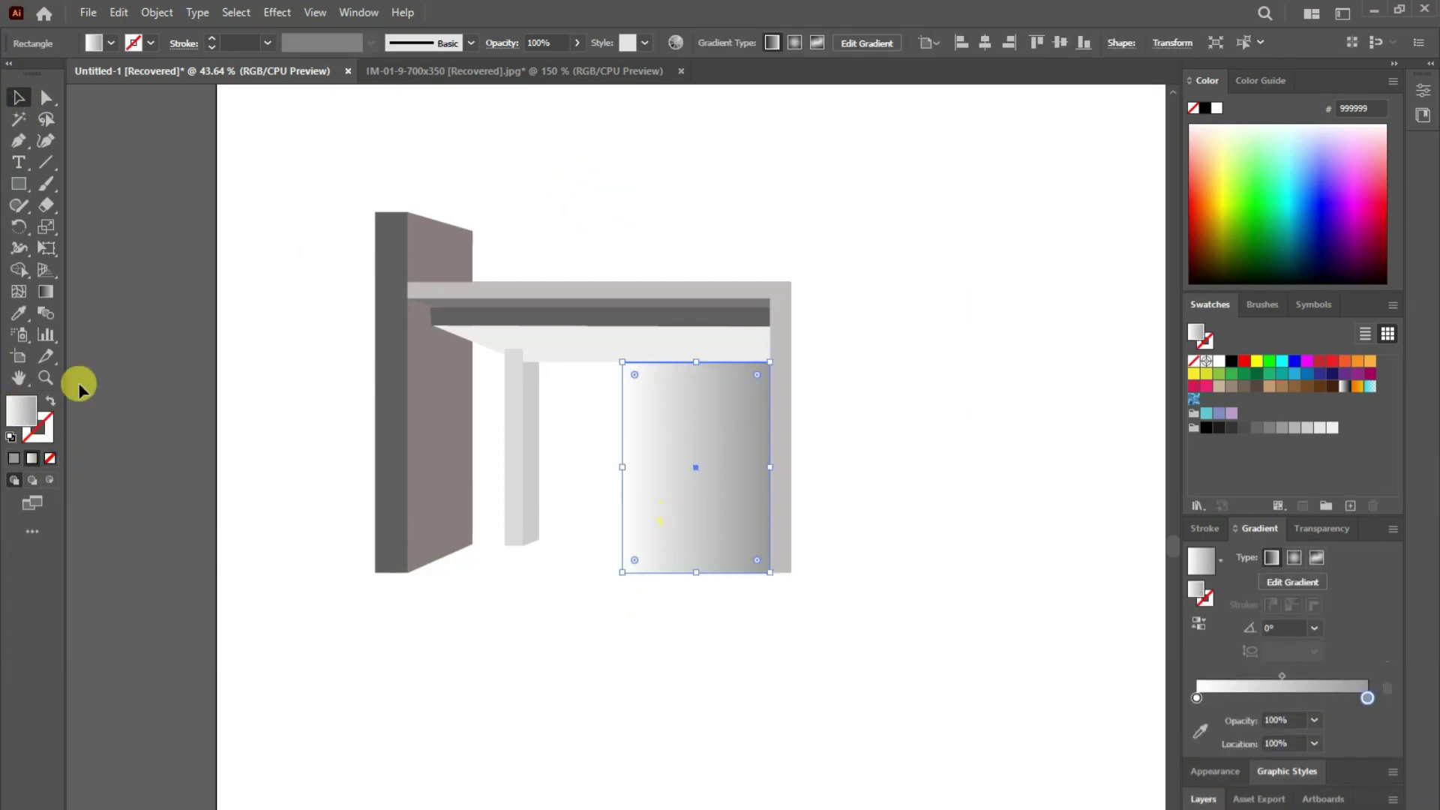
left_click(46, 292)
left_click_drag(611, 428, 762, 429)
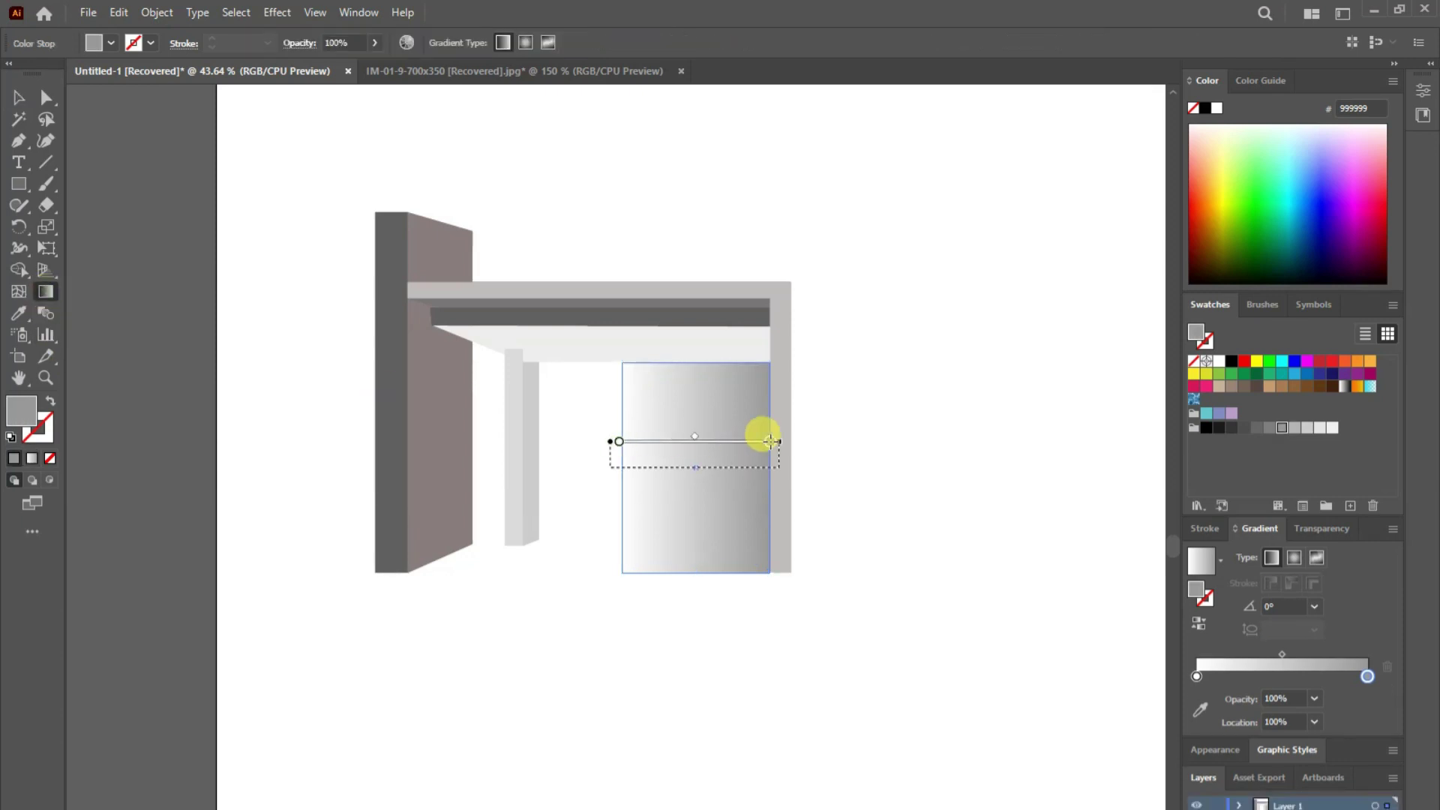
left_click_drag(632, 440, 632, 468)
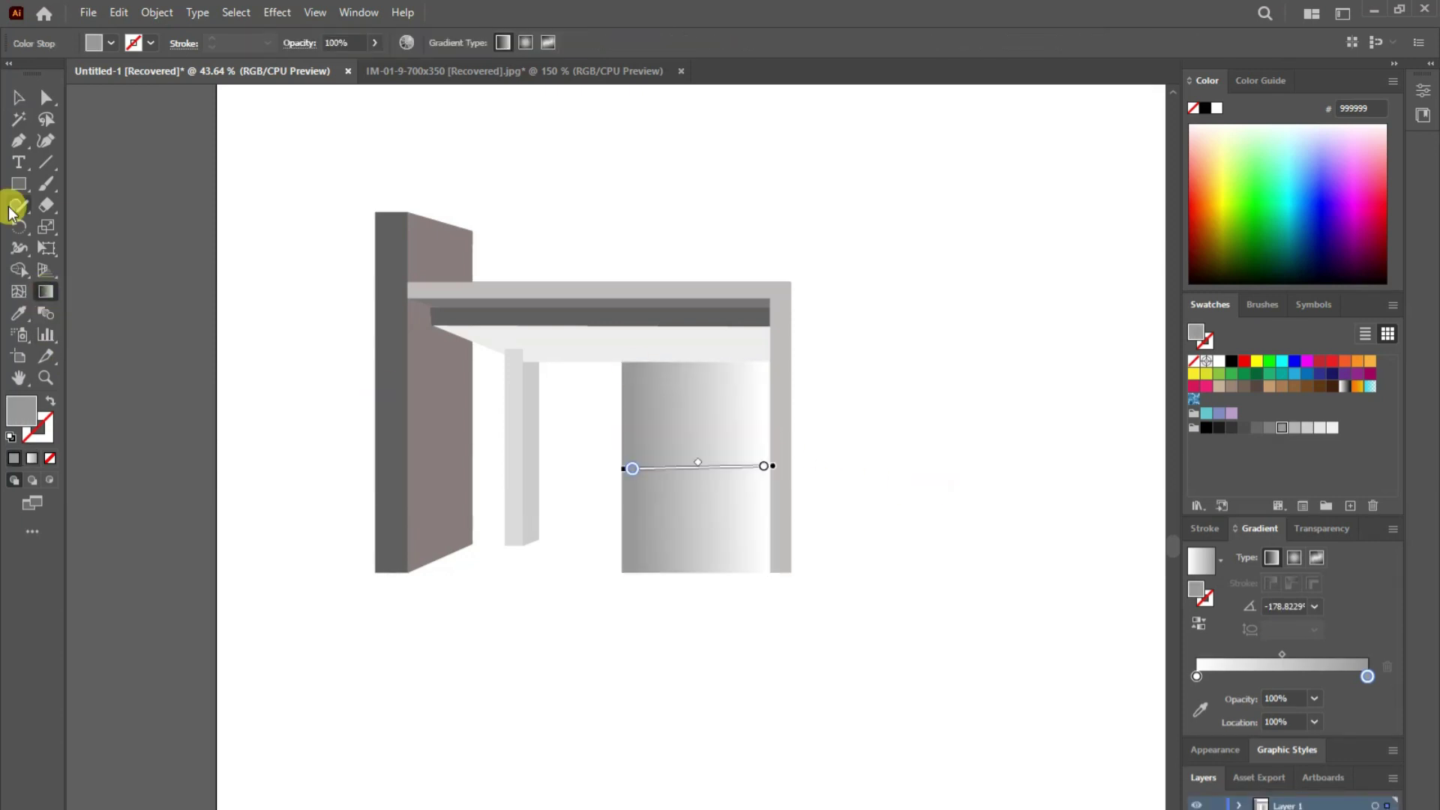
left_click_drag(765, 486, 566, 484)
left_click(18, 97)
left_click(600, 116)
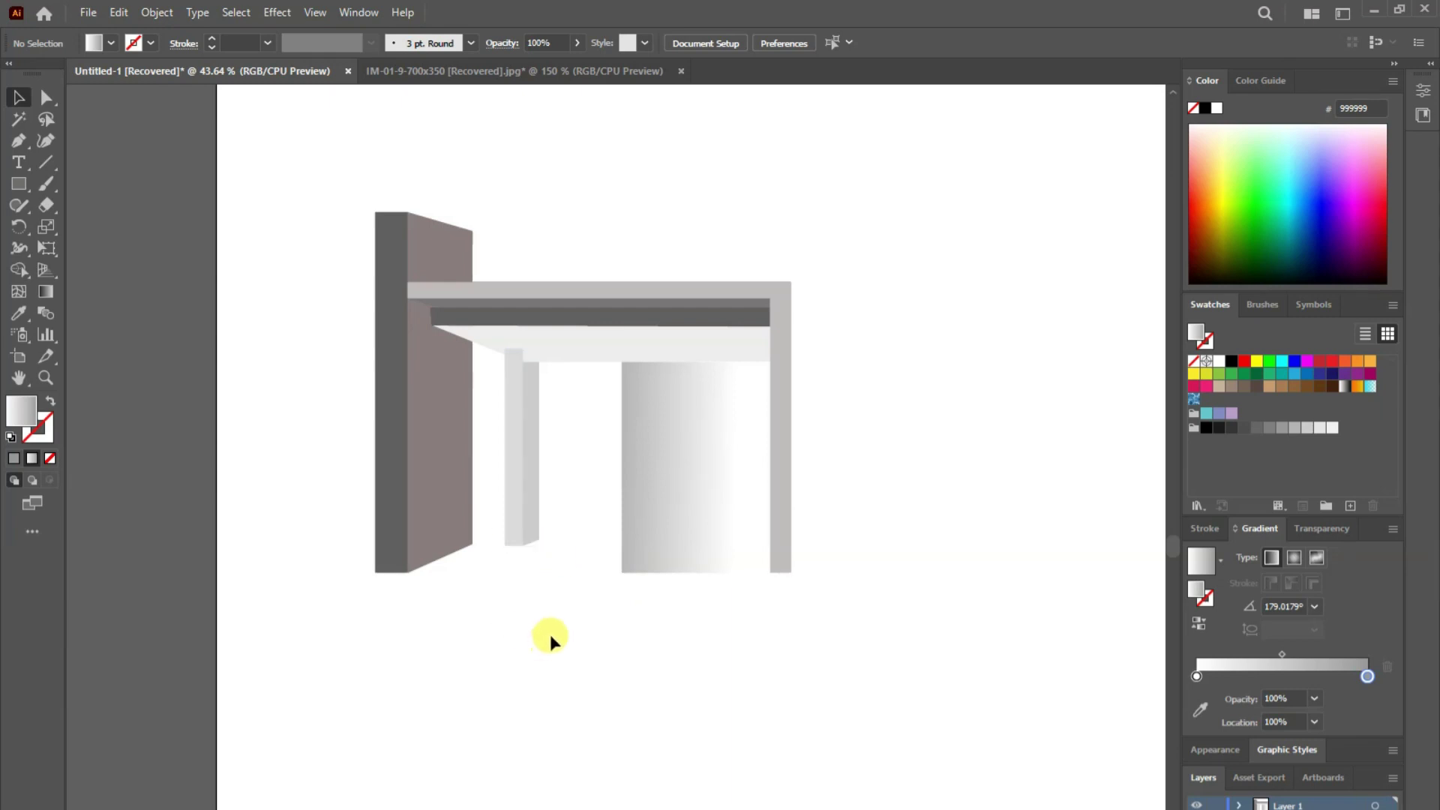
- Select the front pillar's top anchor together with the wall rectangle, then clear the selection
left_click(45, 97)
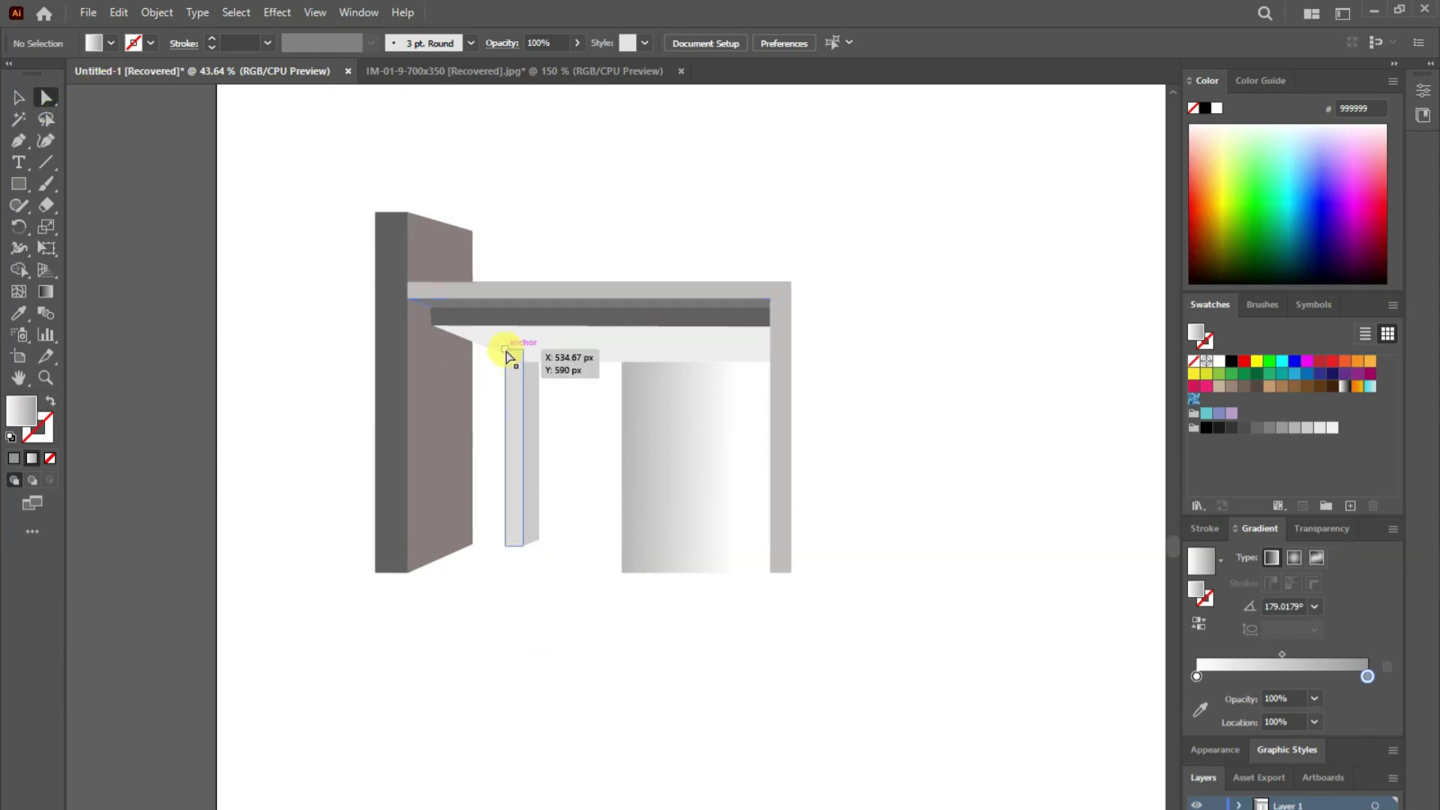
left_click(523, 355)
left_click(690, 435, "shift")
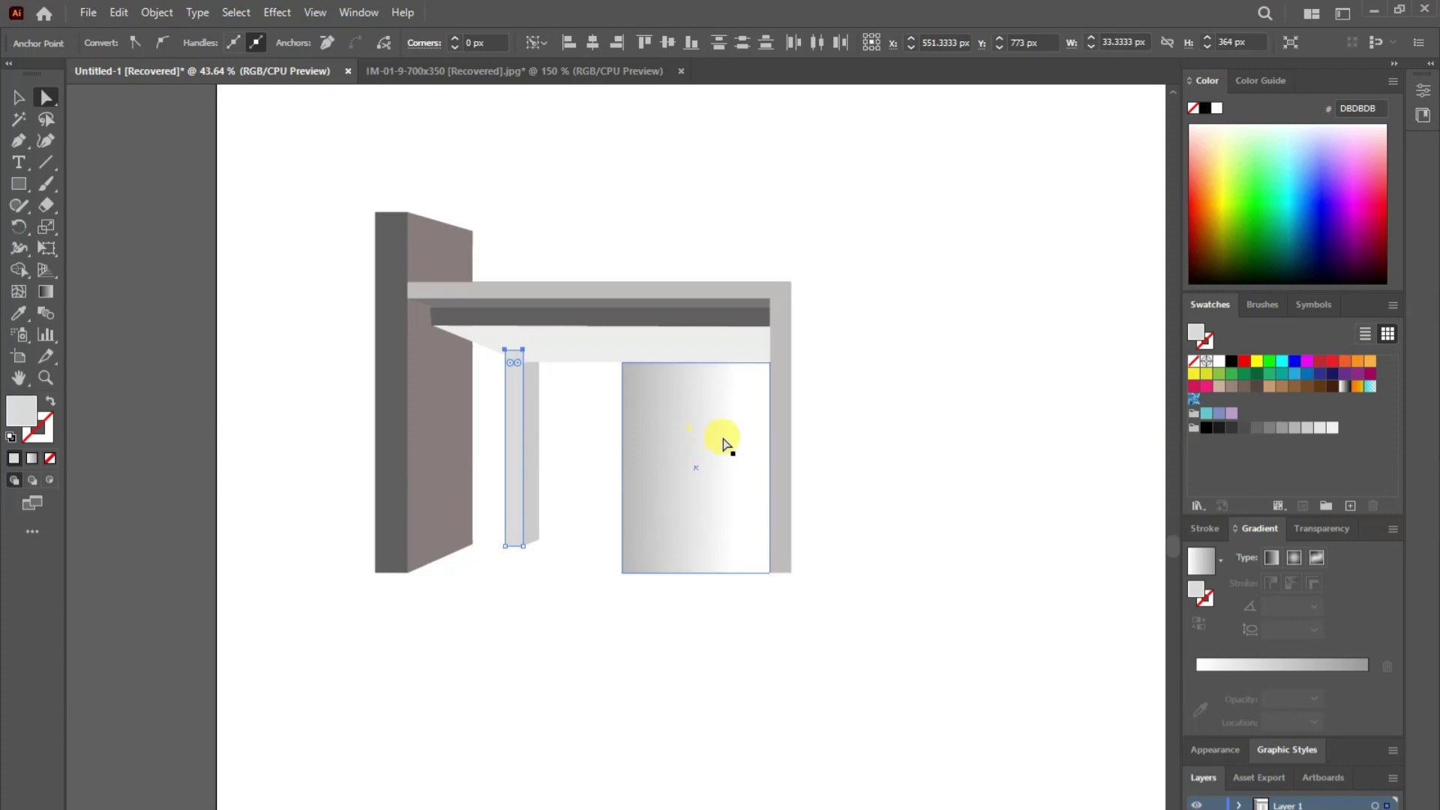
left_click(918, 495)
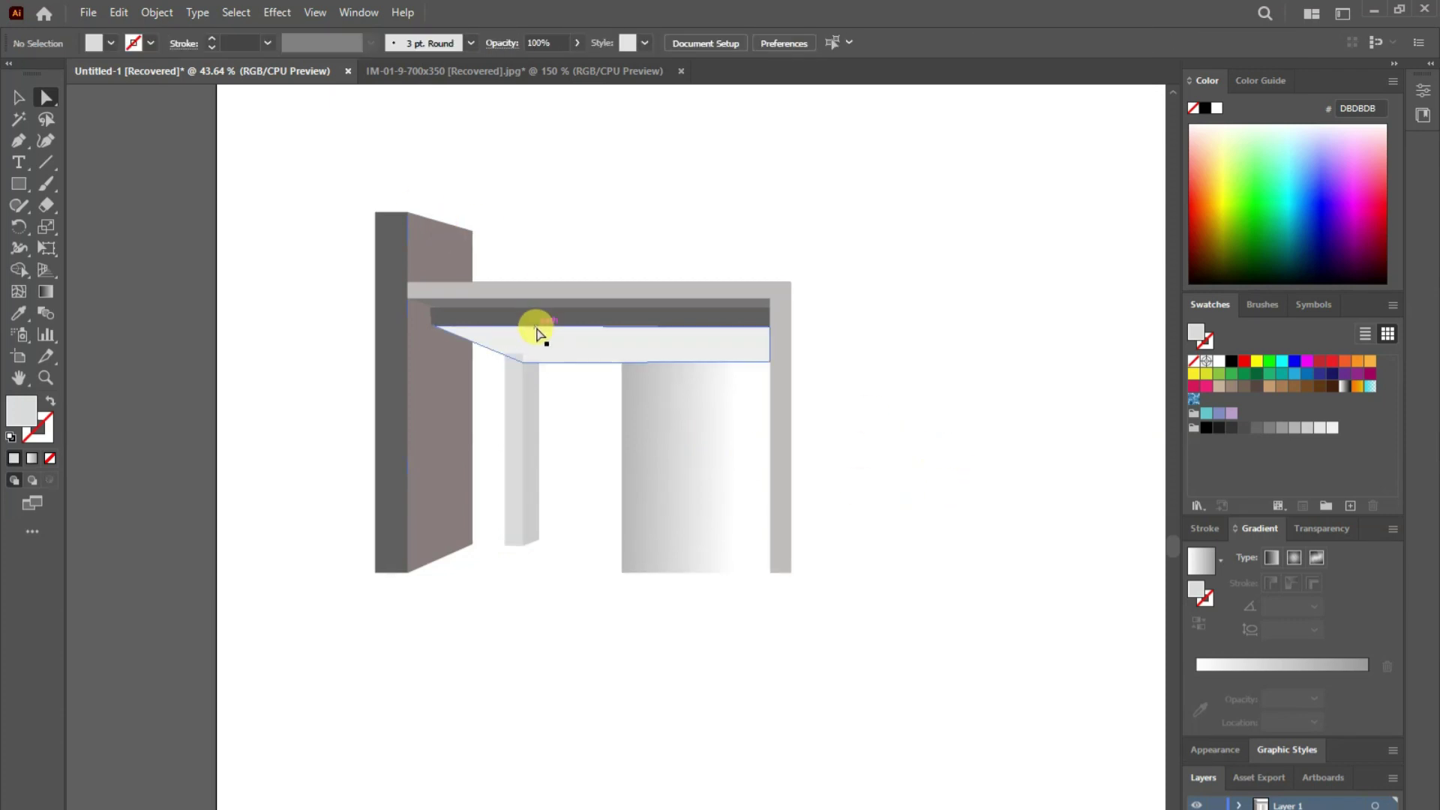
key("v")
left_click(19, 183)
- Draw the window rectangle on the gradient wall with an 8 pt outline
left_click_drag(645, 398, 711, 515)
left_click(39, 429)
left_click(267, 41)
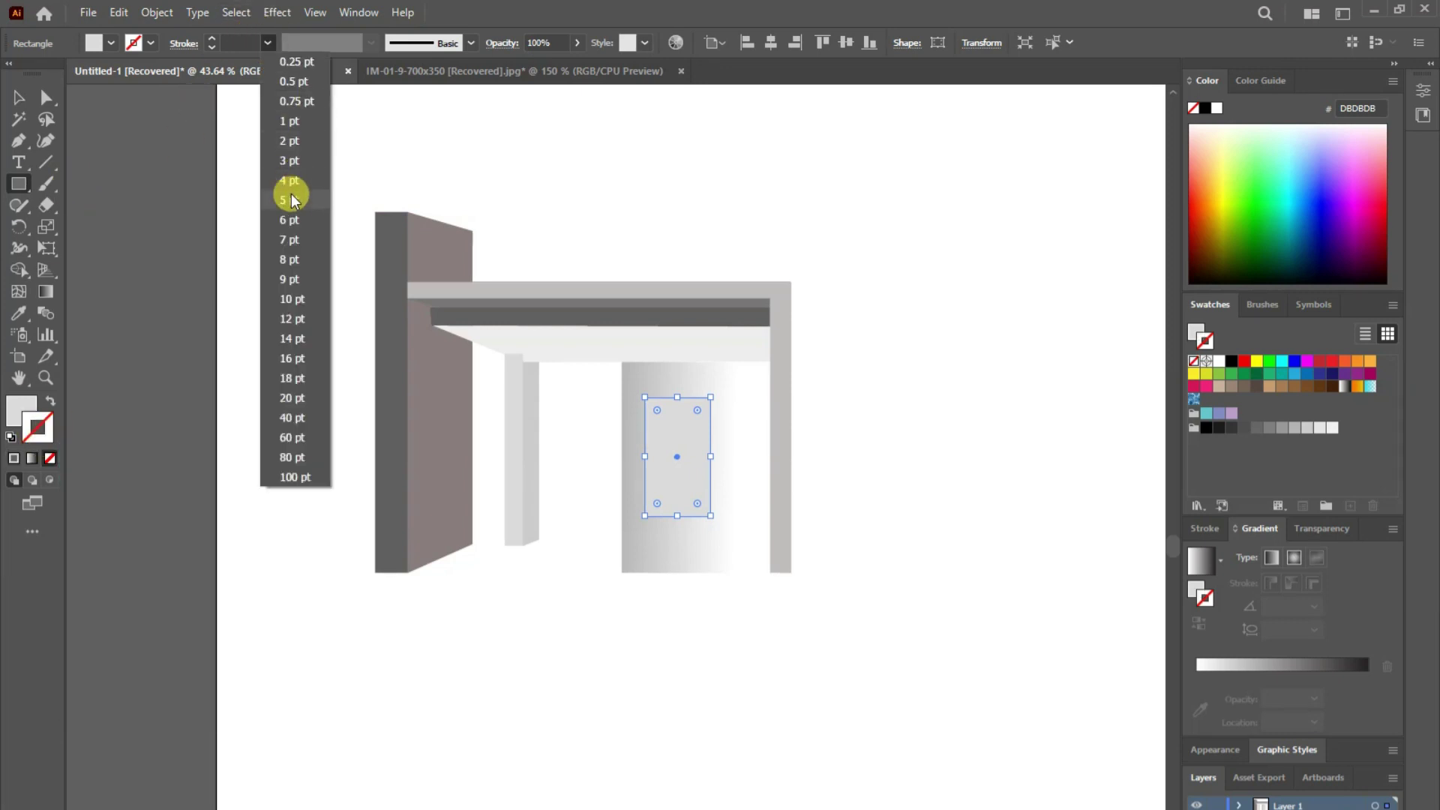
left_click(292, 184)
left_click(267, 41)
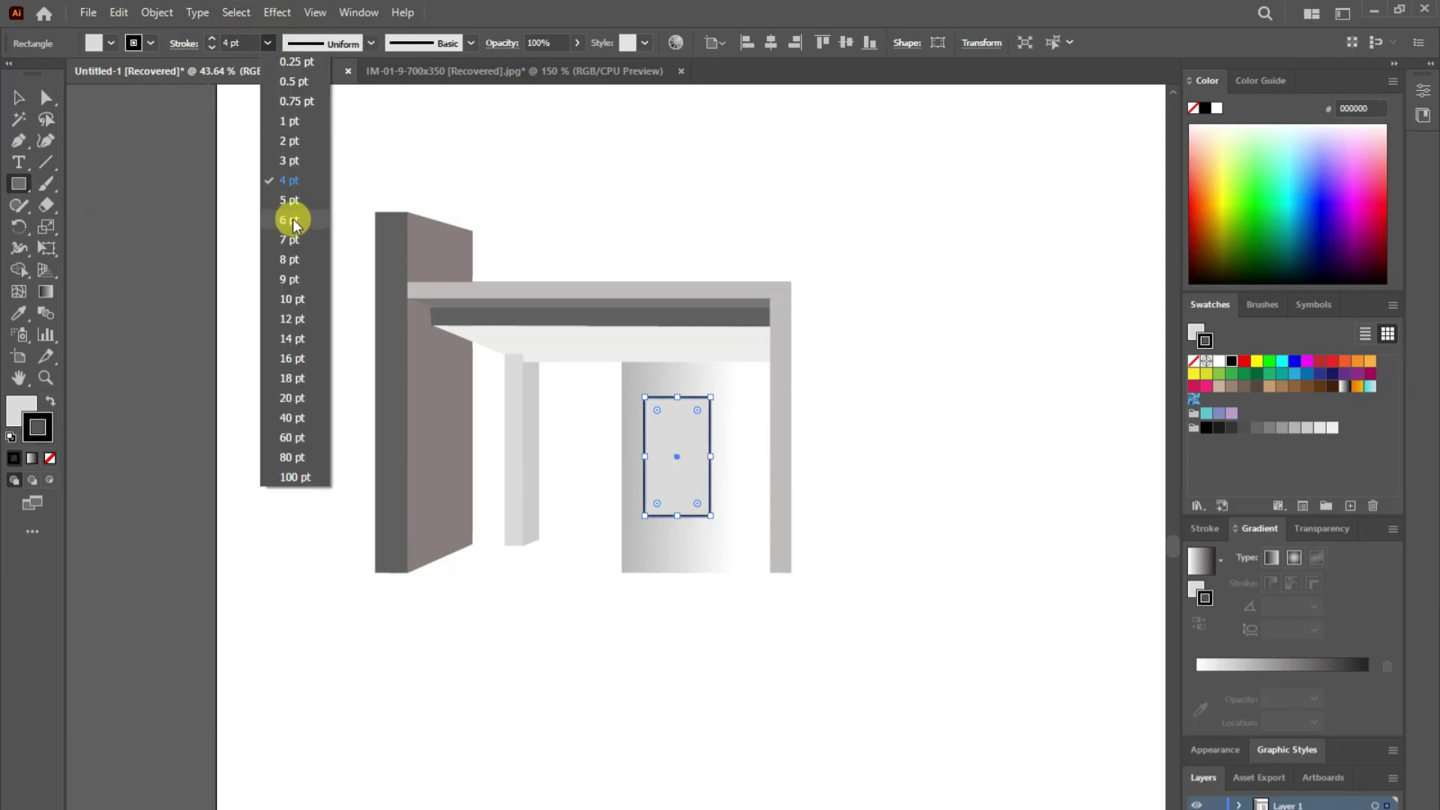
left_click(289, 262)
left_click(52, 412)
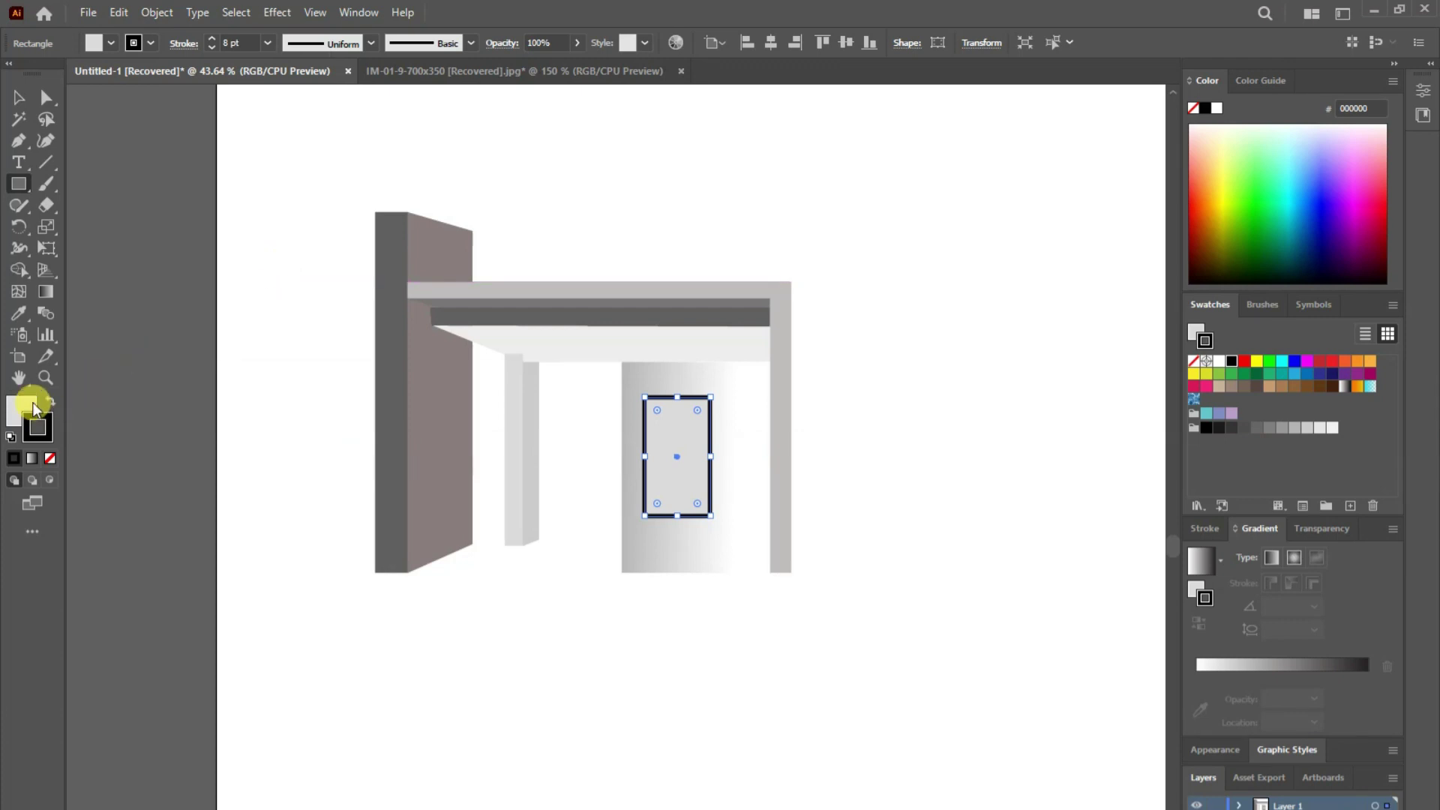
left_click(33, 408)
- Colour the window's outline dark red 590101
left_click(20, 97)
left_click(877, 478)
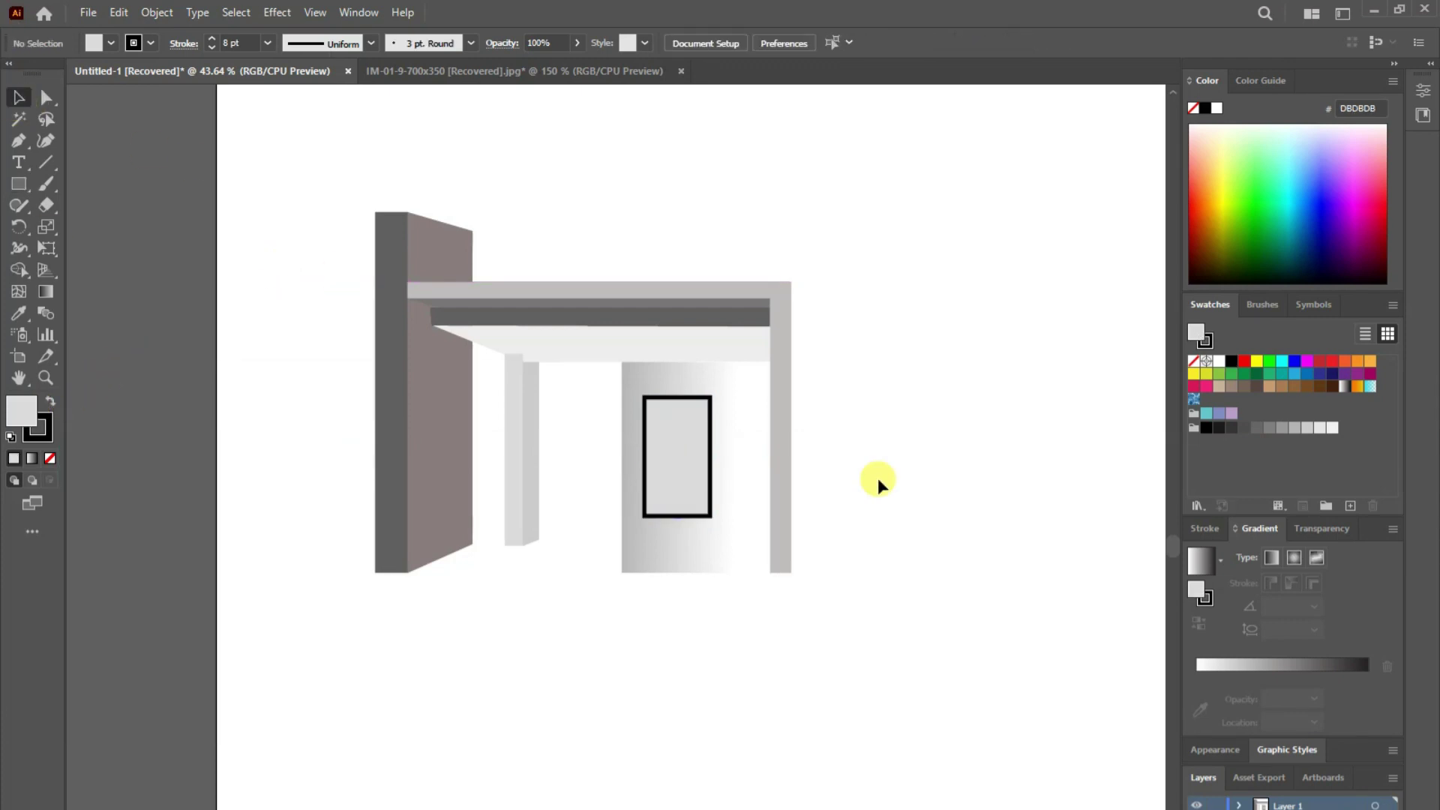
left_click(711, 499)
double_click(37, 427)
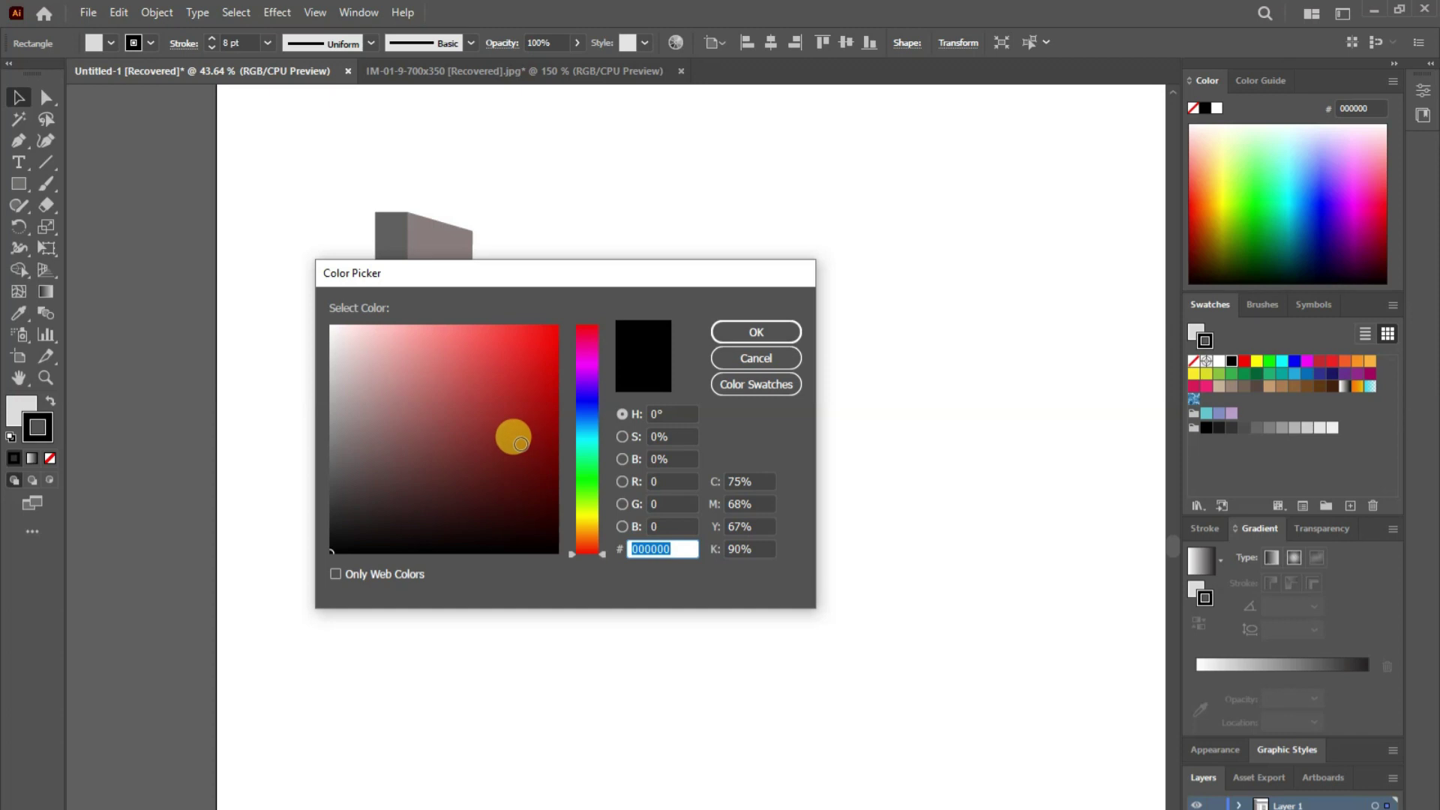
left_click(543, 459)
left_click(735, 337)
left_click(15, 99)
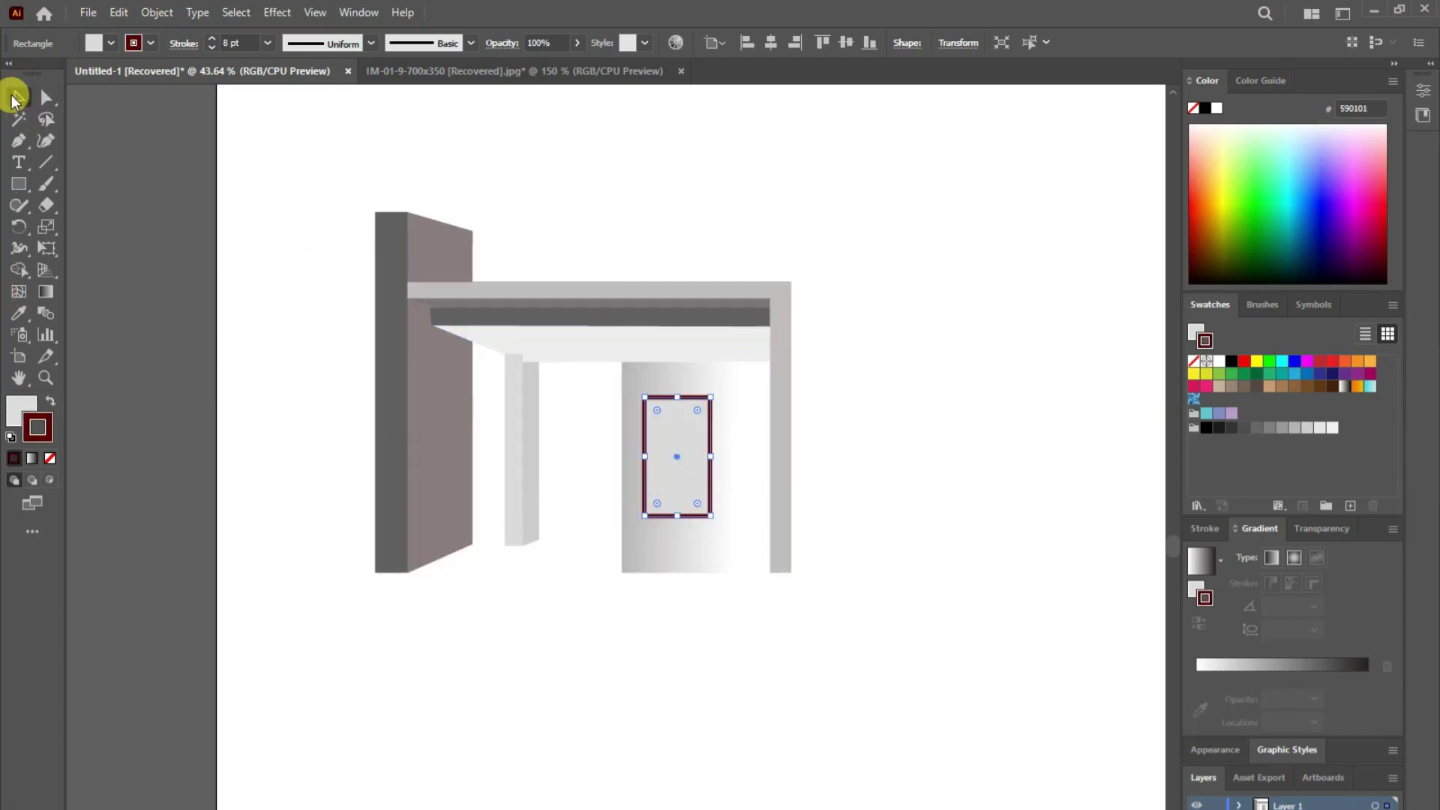
- Offset the window path to create an inset panel and remove its outline
left_click(167, 21)
mouse_move(178, 439)
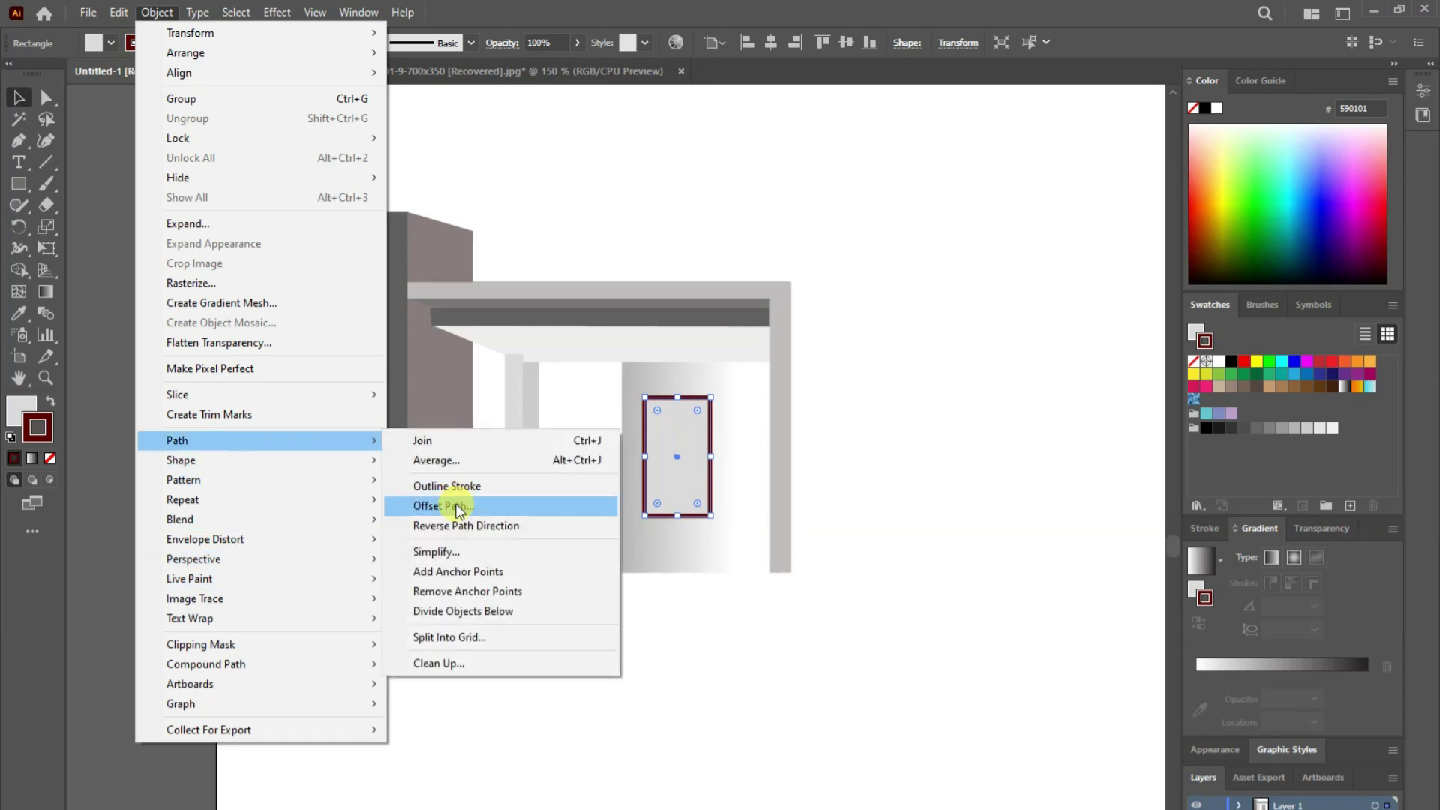
left_click(471, 506)
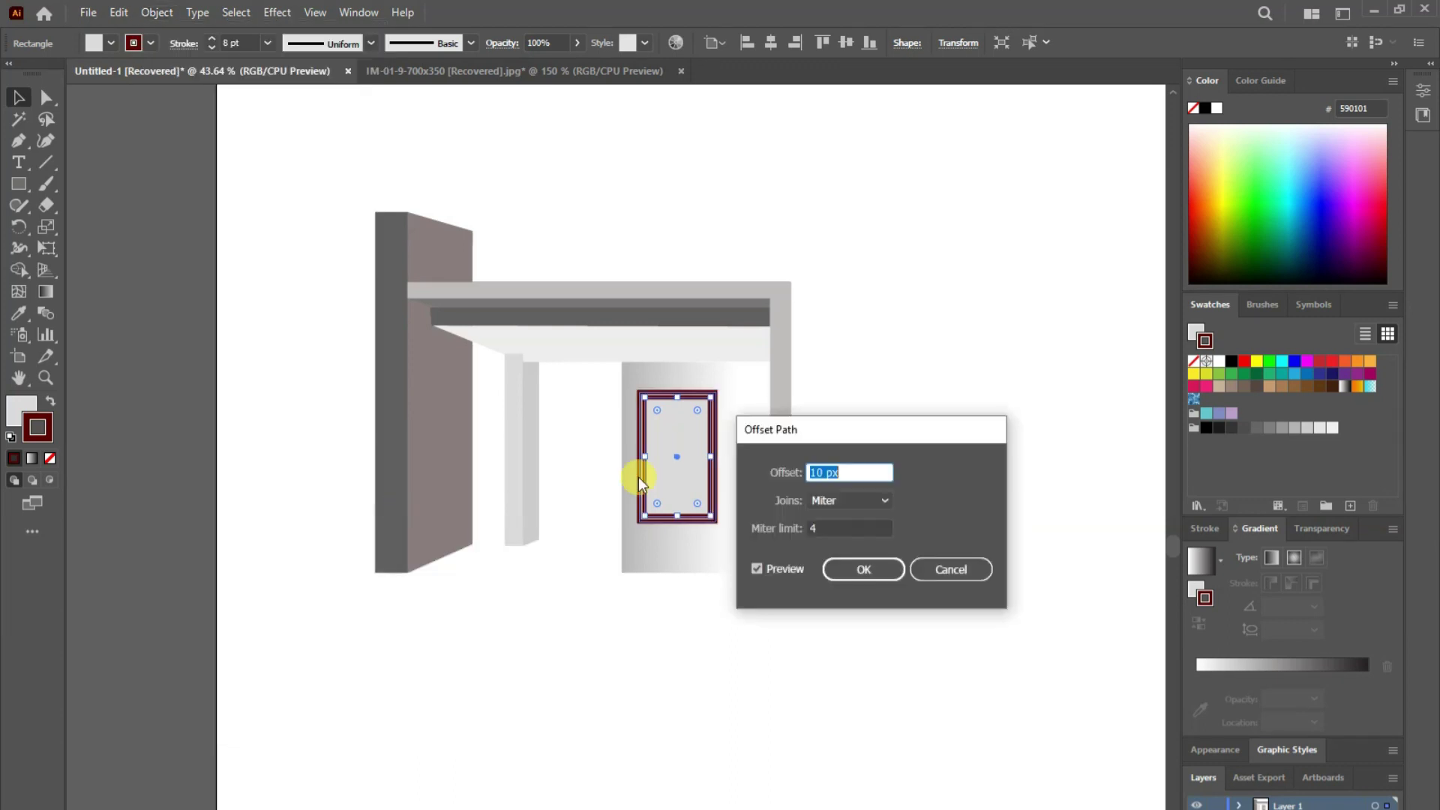
left_click(814, 473)
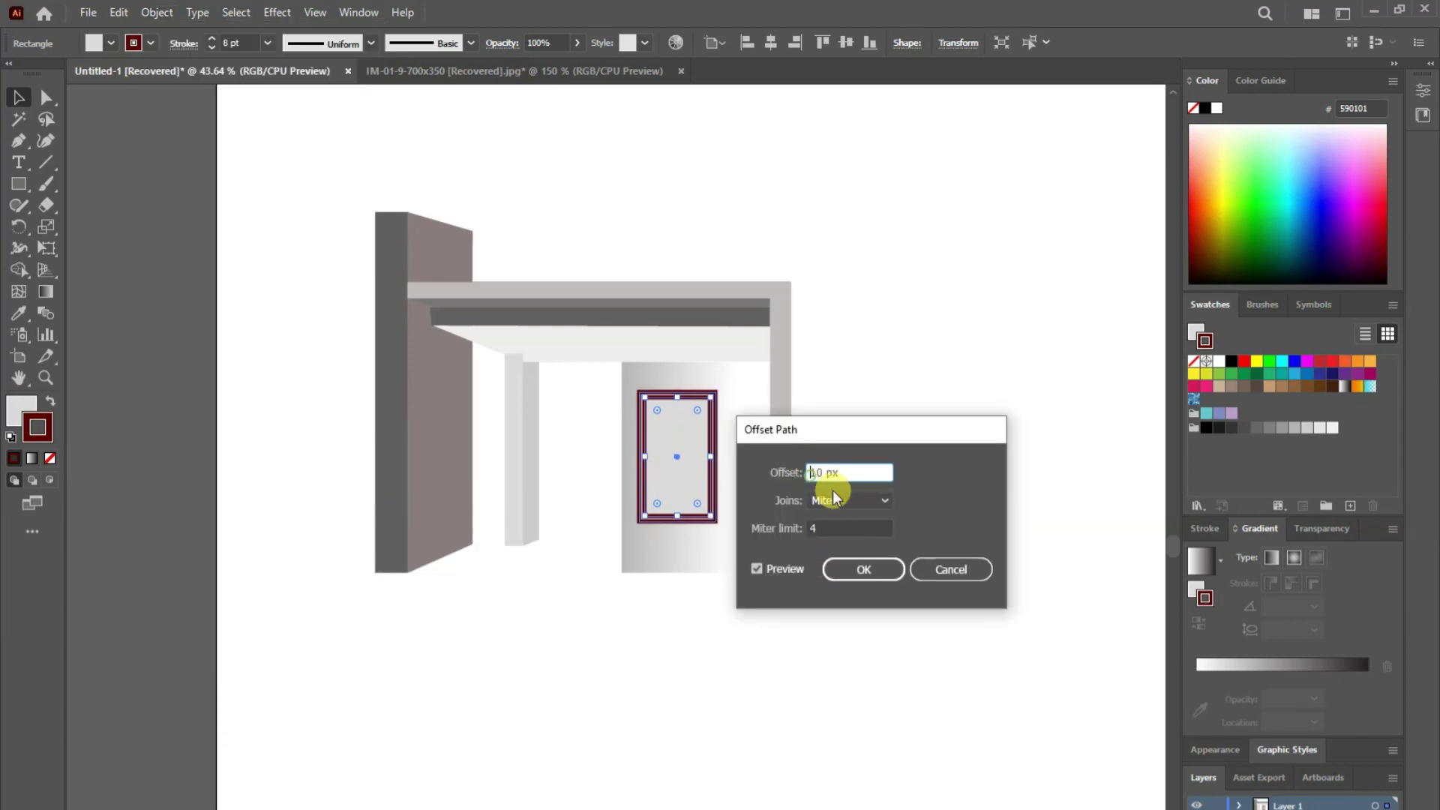
left_click(851, 570)
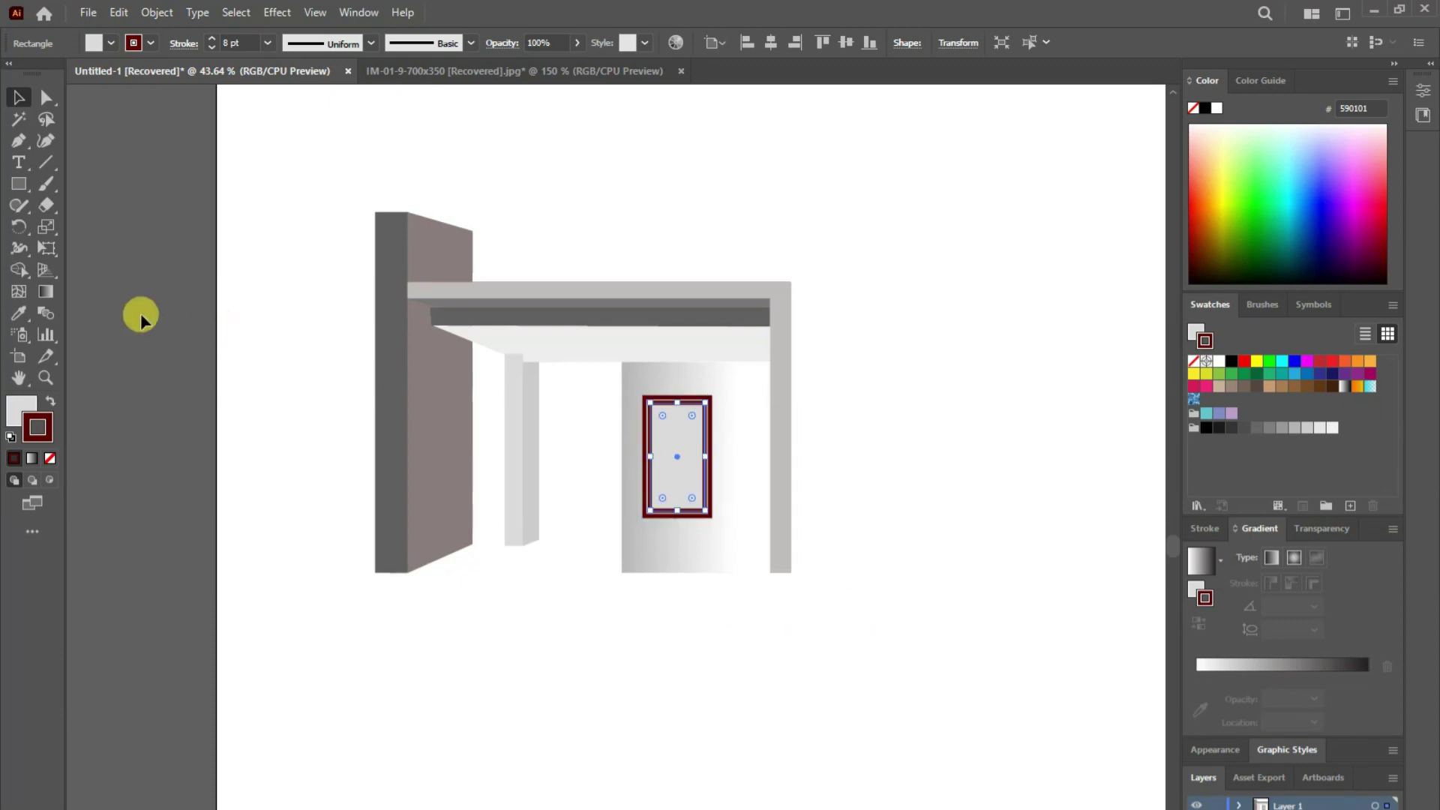
key("i")
key("slash")
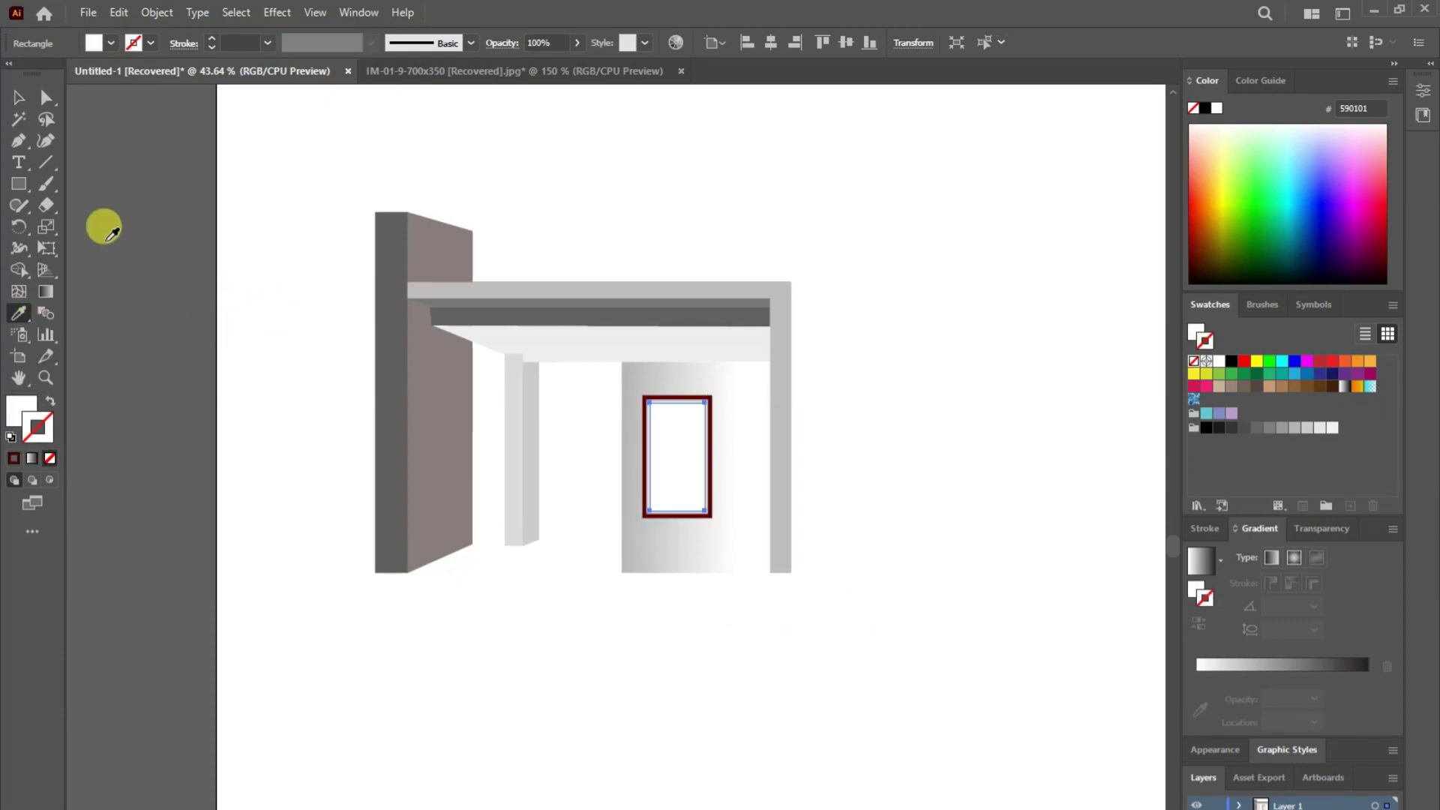
- Give the inner panel a white 5 pt outline by swapping fill and stroke
left_click(51, 401)
left_click(19, 97)
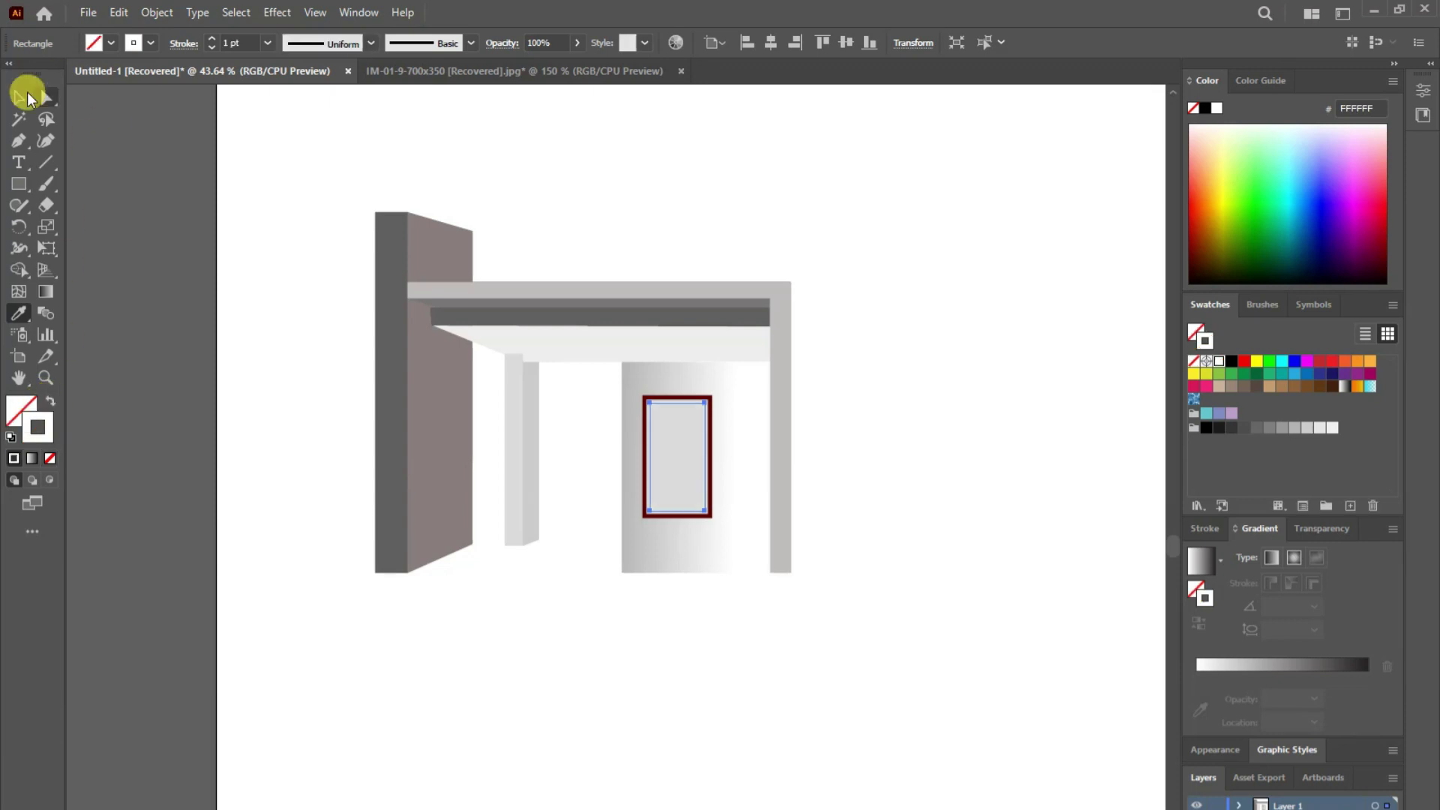
left_click(268, 43)
left_click(295, 258)
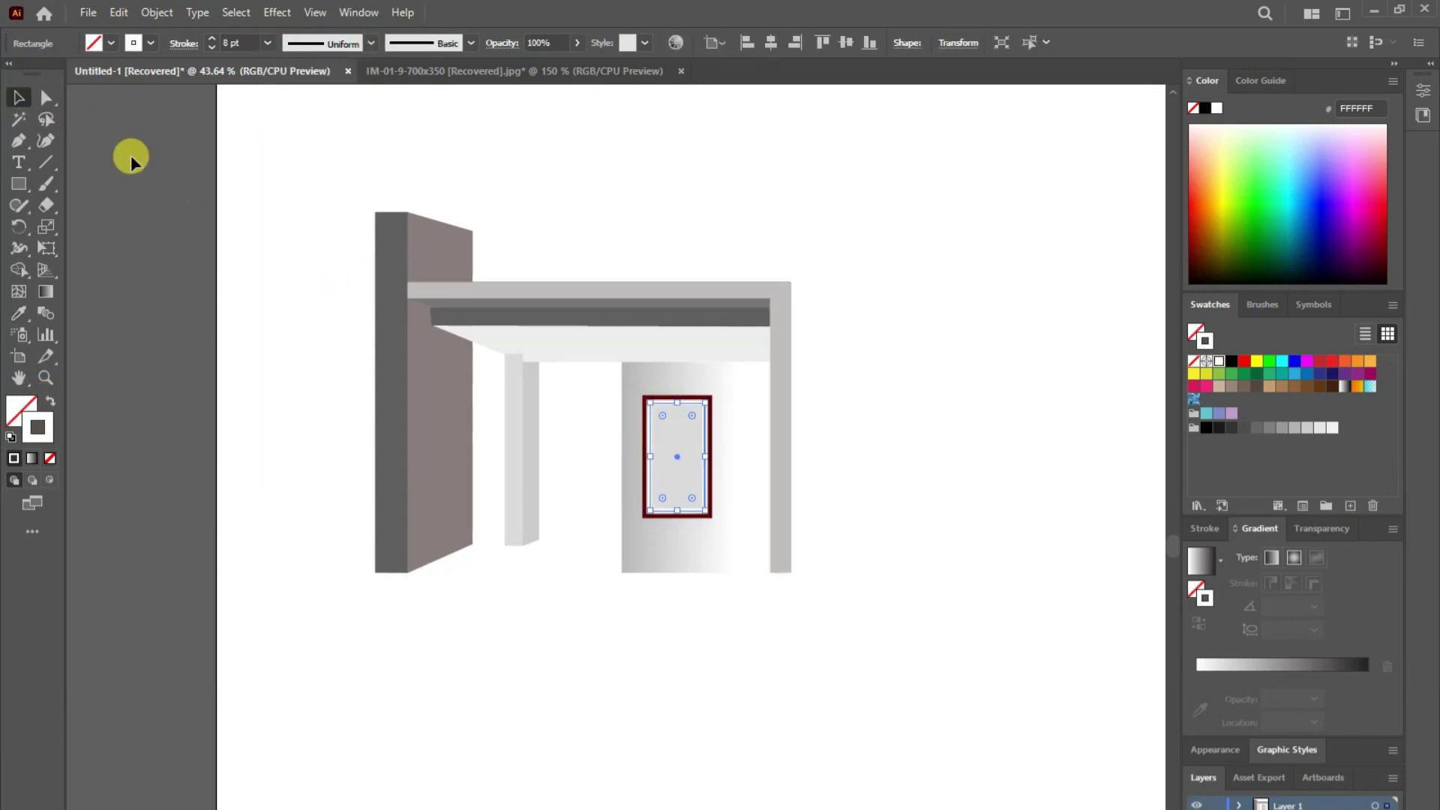
left_click(167, 146)
left_click(670, 462)
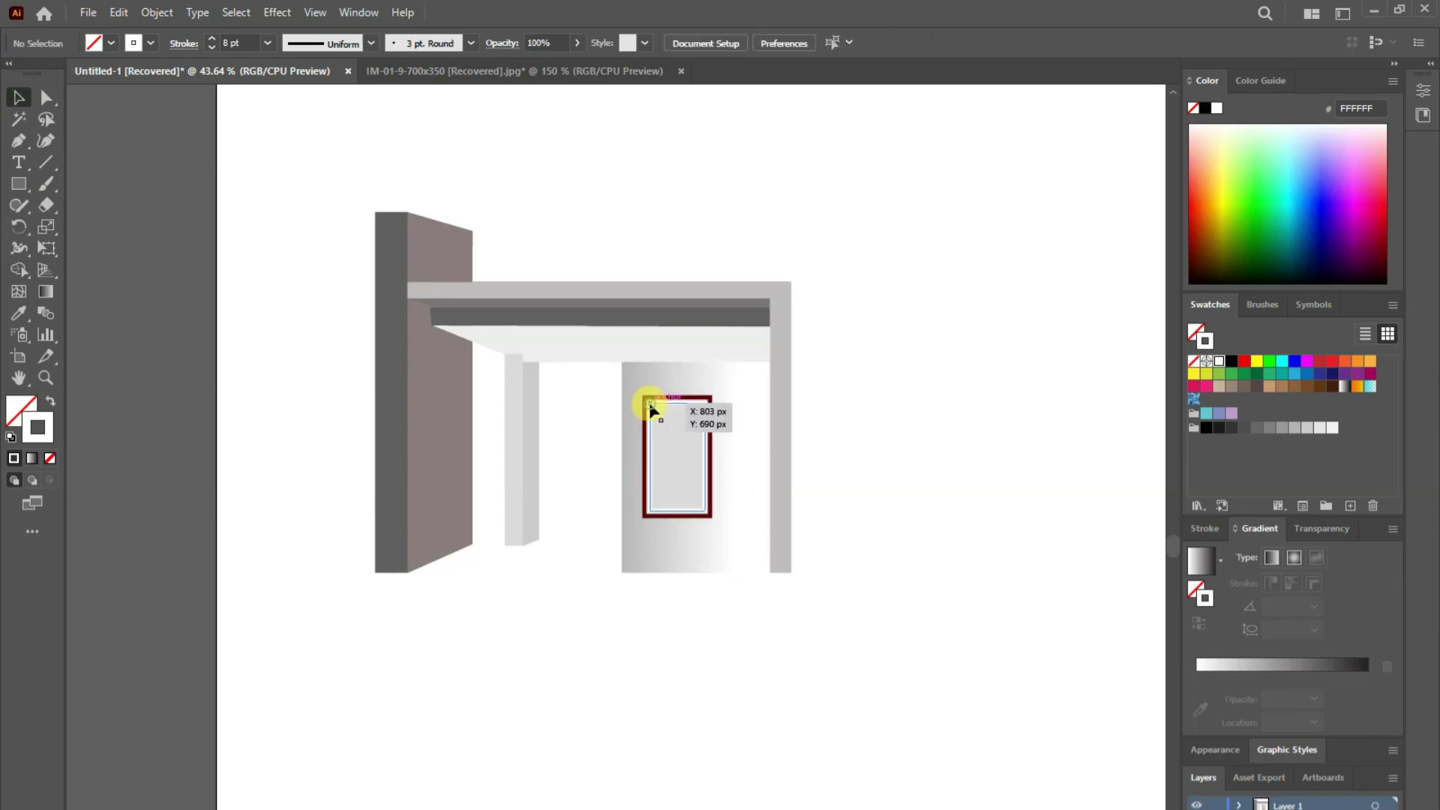
left_click(264, 42)
left_click(282, 200)
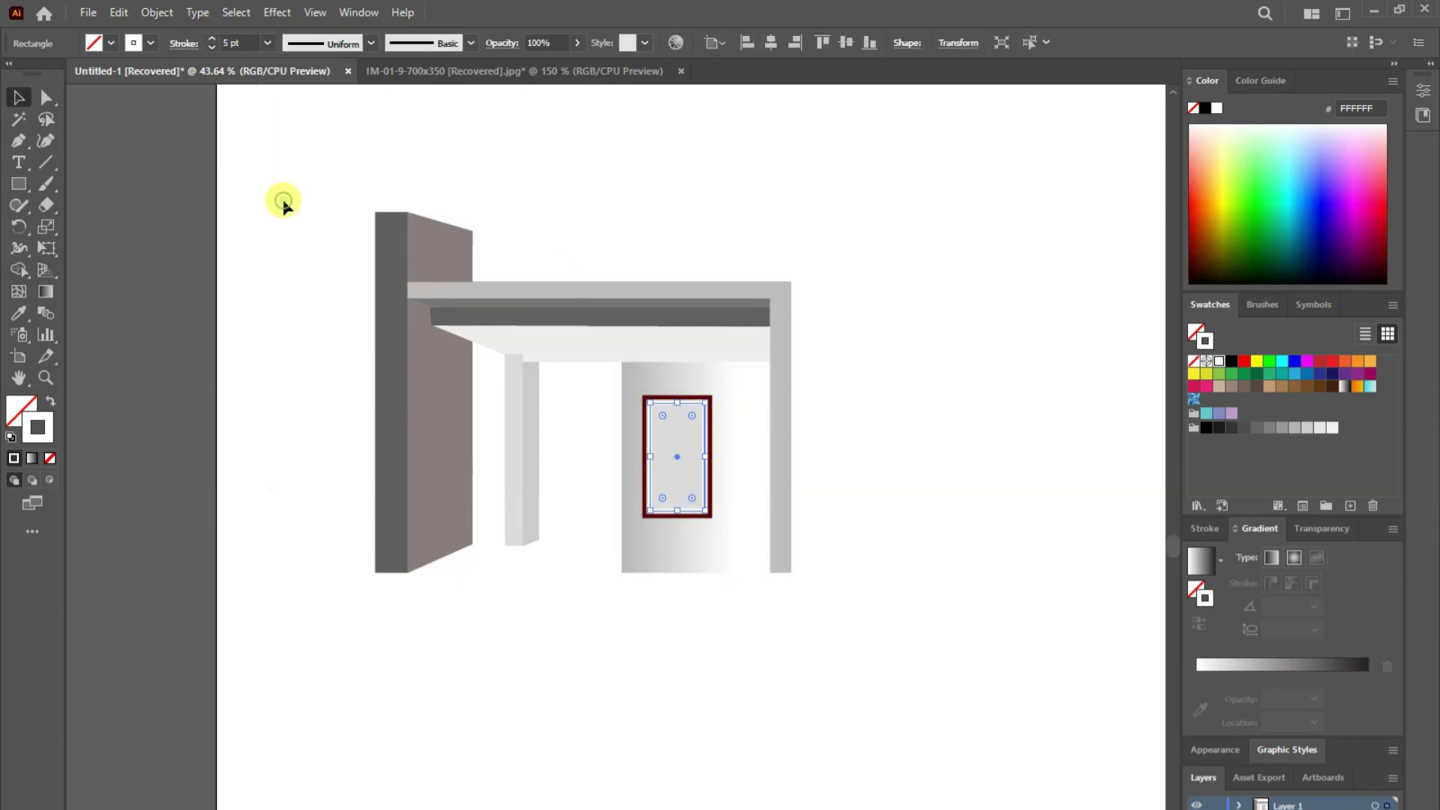
left_click(18, 97)
- Draw a vertical divider line down the middle of the window
left_click(153, 135)
left_click(668, 407)
left_click(119, 363)
left_click(44, 160)
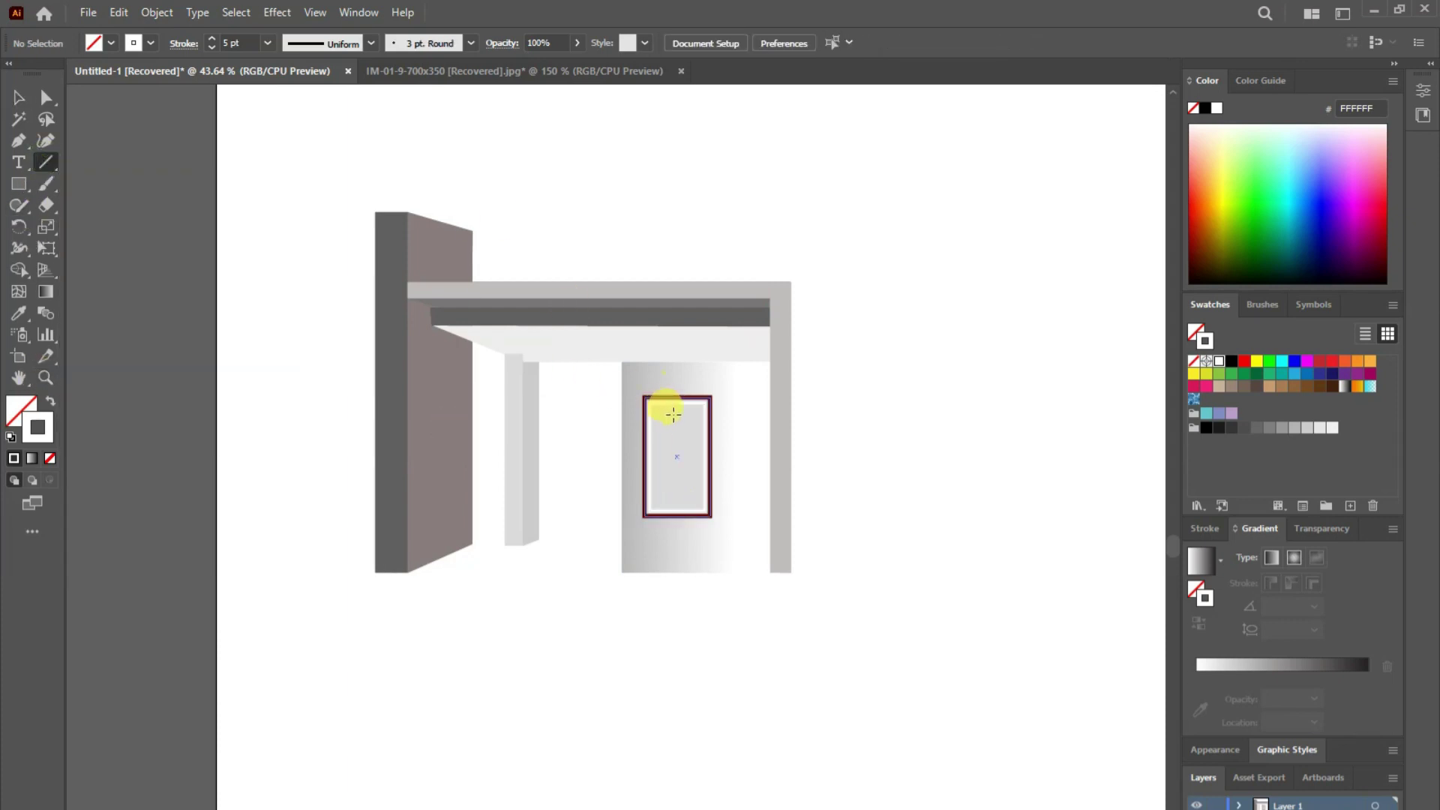
left_click_drag(677, 403, 677, 506)
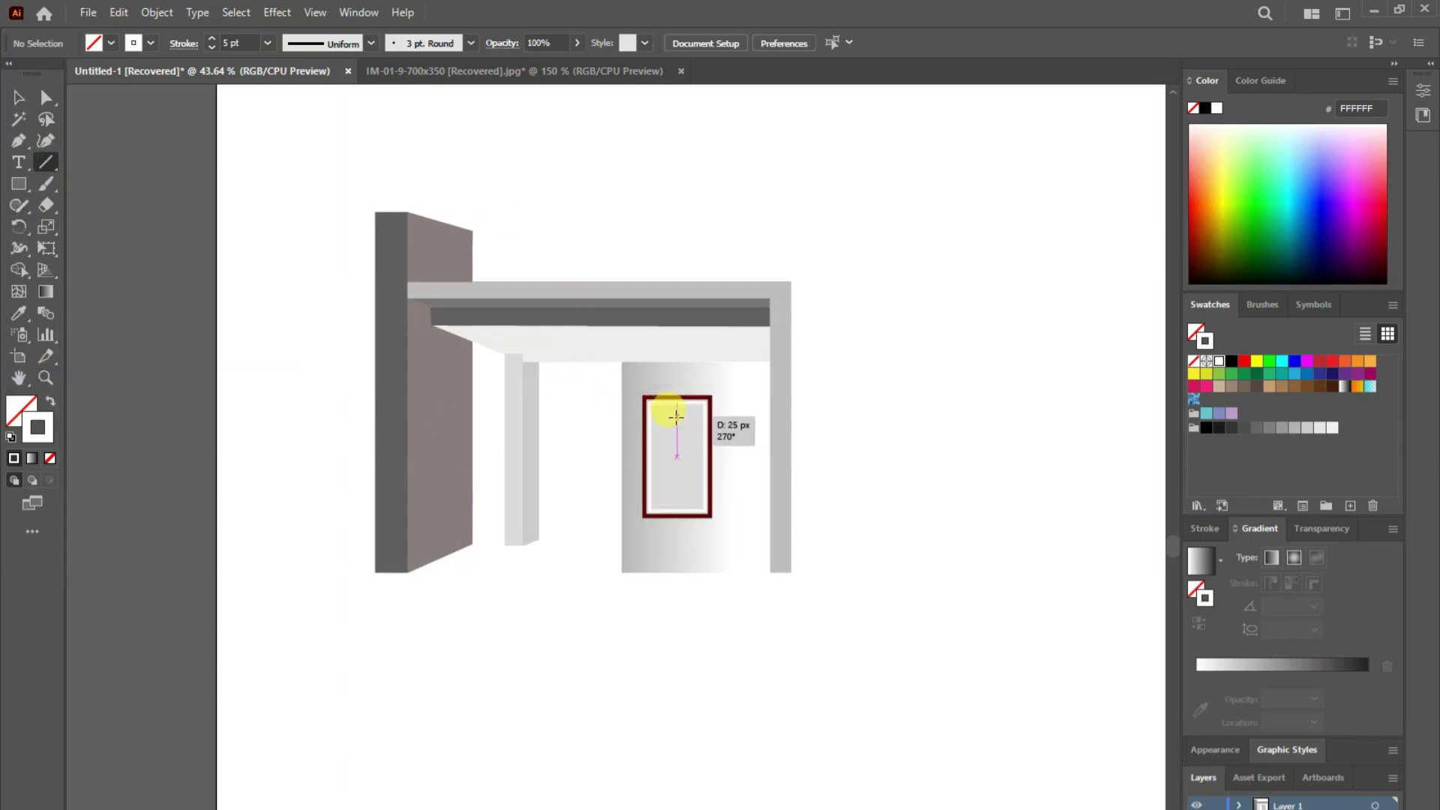
left_click(18, 98)
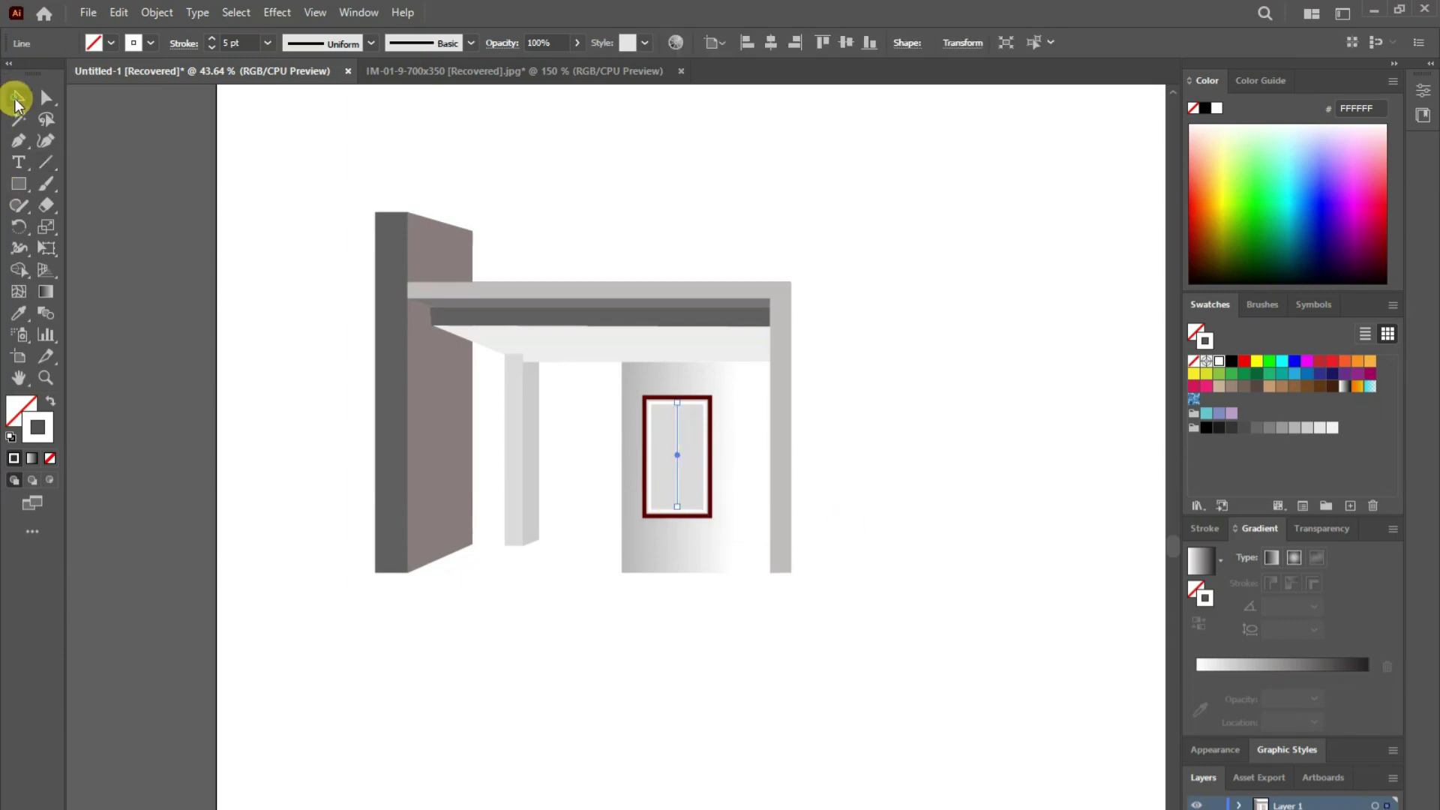
left_click(285, 274)
- Nudge the divider line's bottom anchor down 1 px
left_click(39, 101)
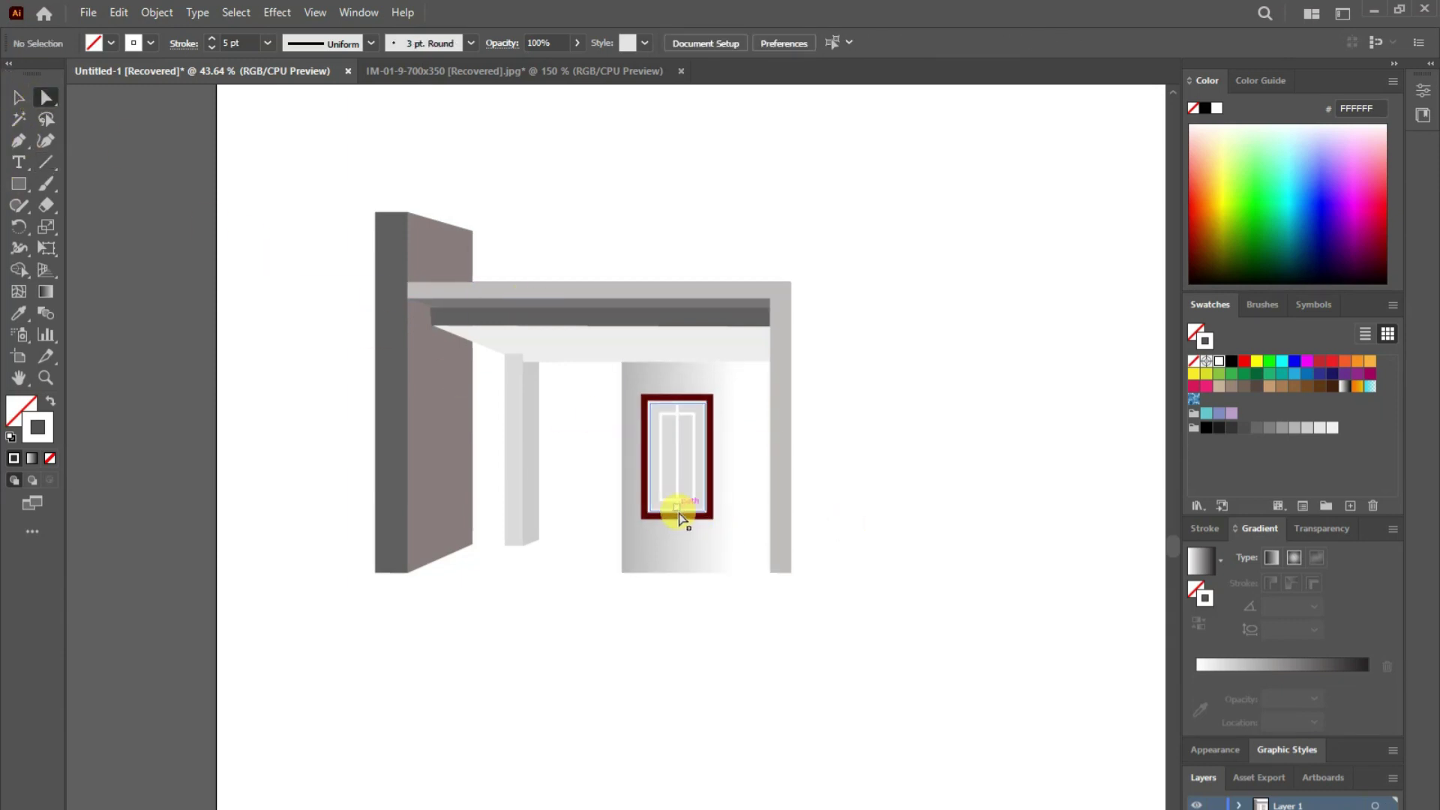
left_click(677, 506)
key("Down")
left_click(21, 97)
left_click(900, 425)
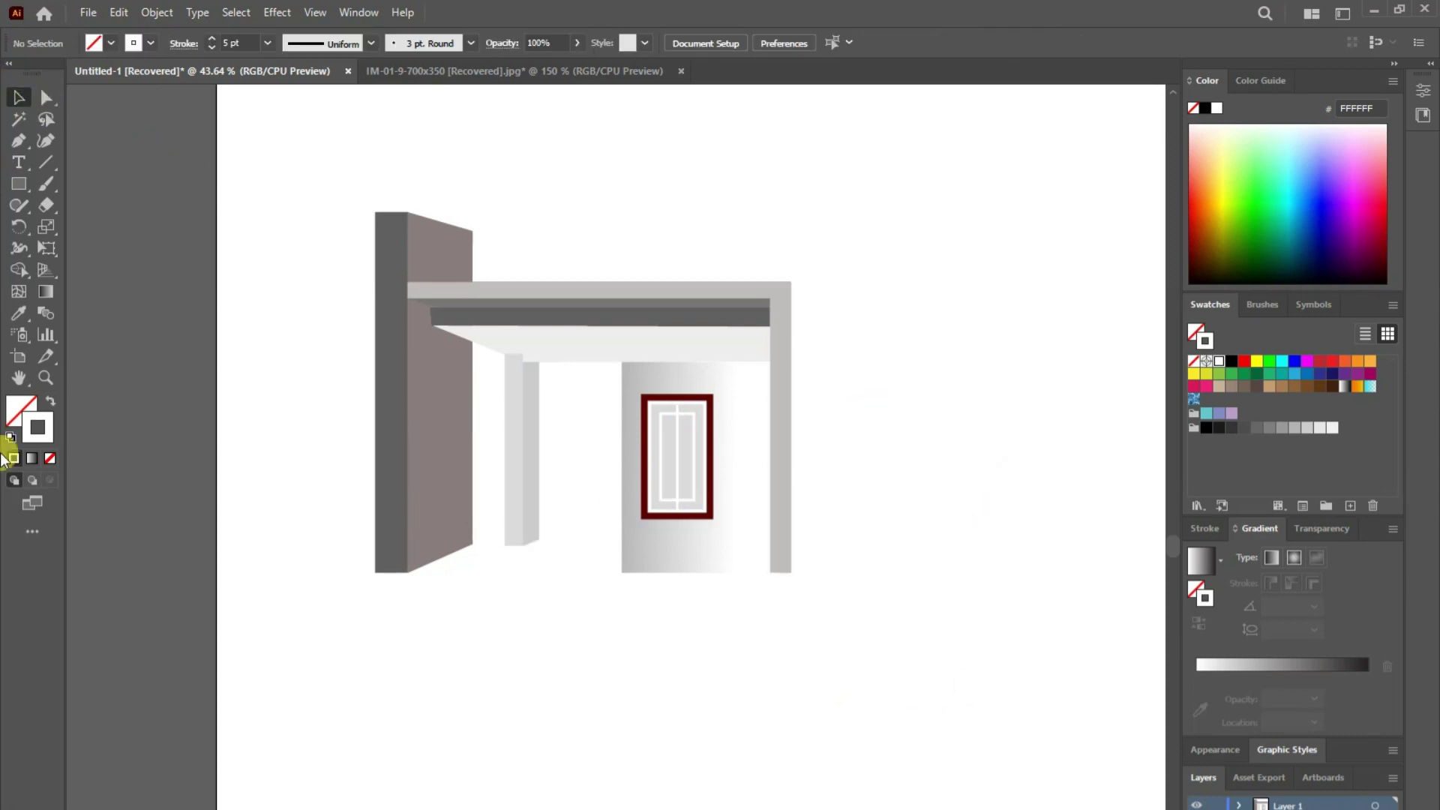
- Fill the shutter rectangle inside the window with dark red 660000
left_click(780, 435)
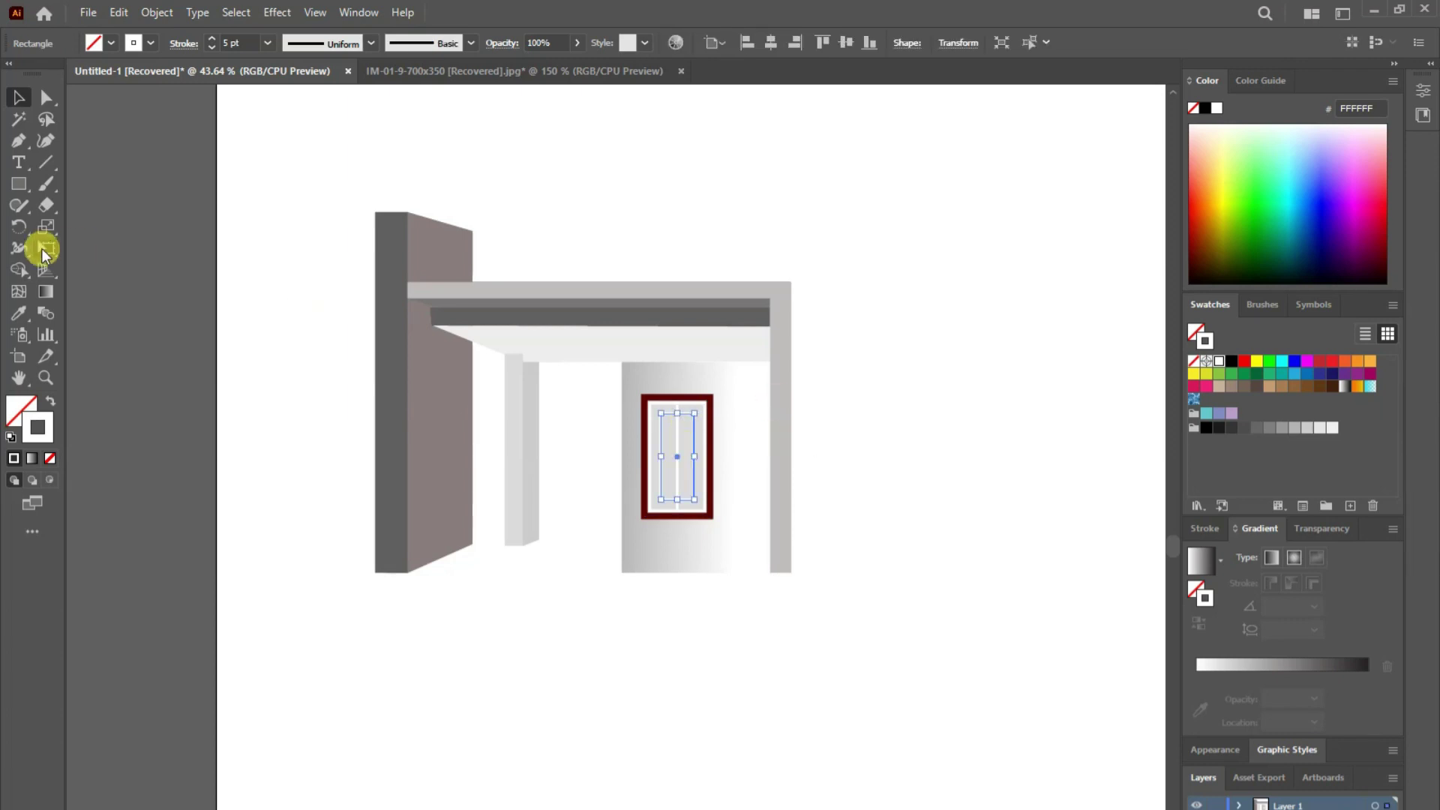
double_click(21, 411)
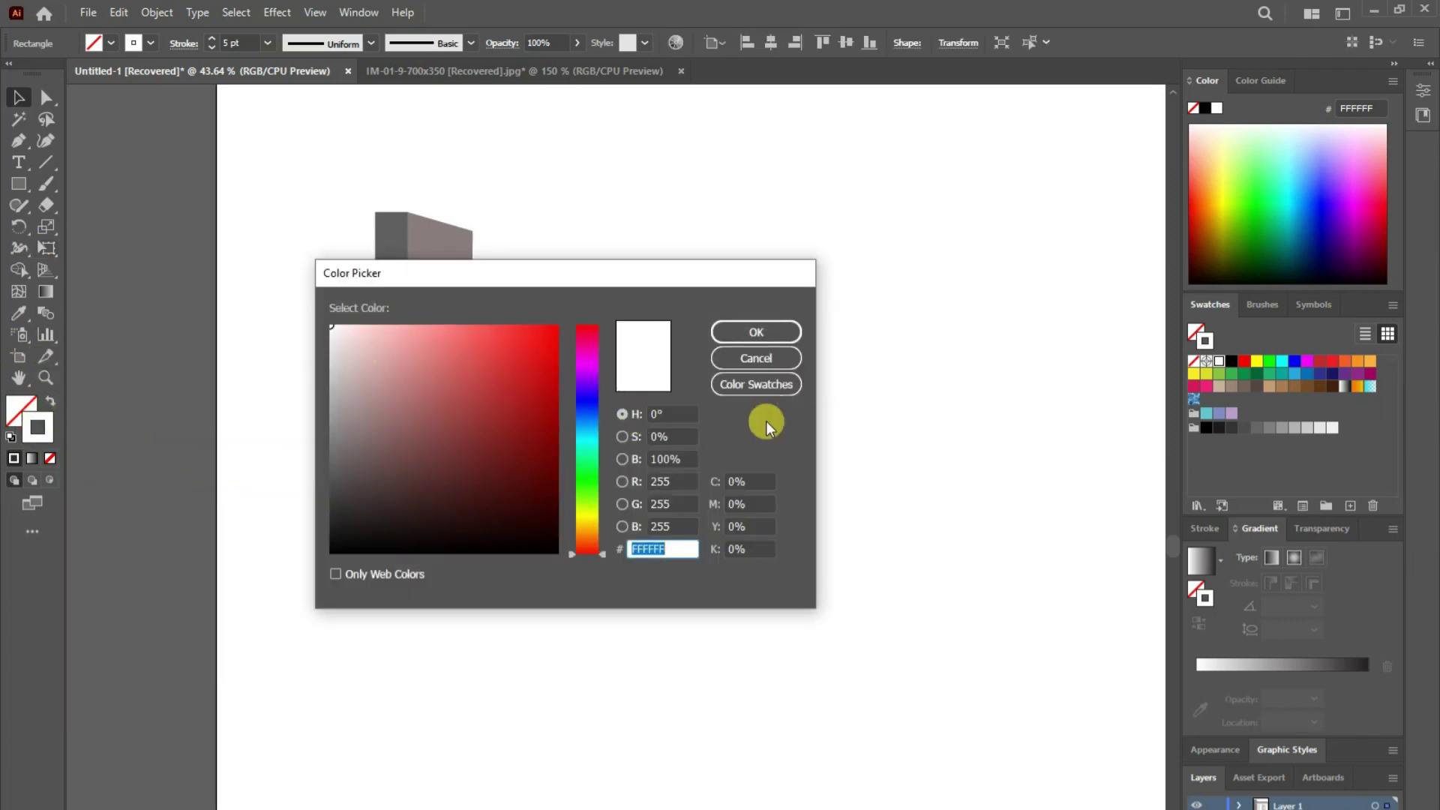
type("660000")
left_click(755, 331)
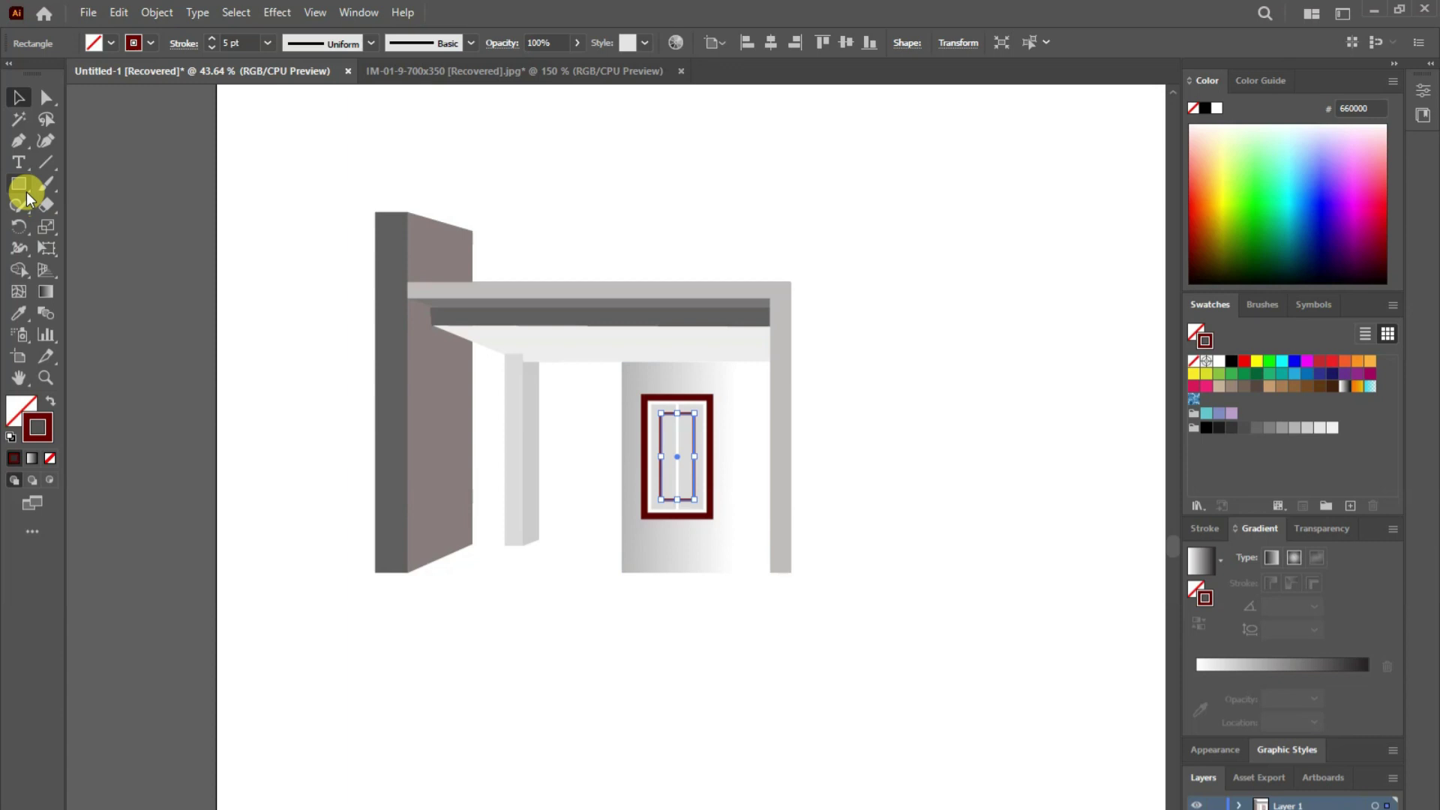
left_click(911, 413)
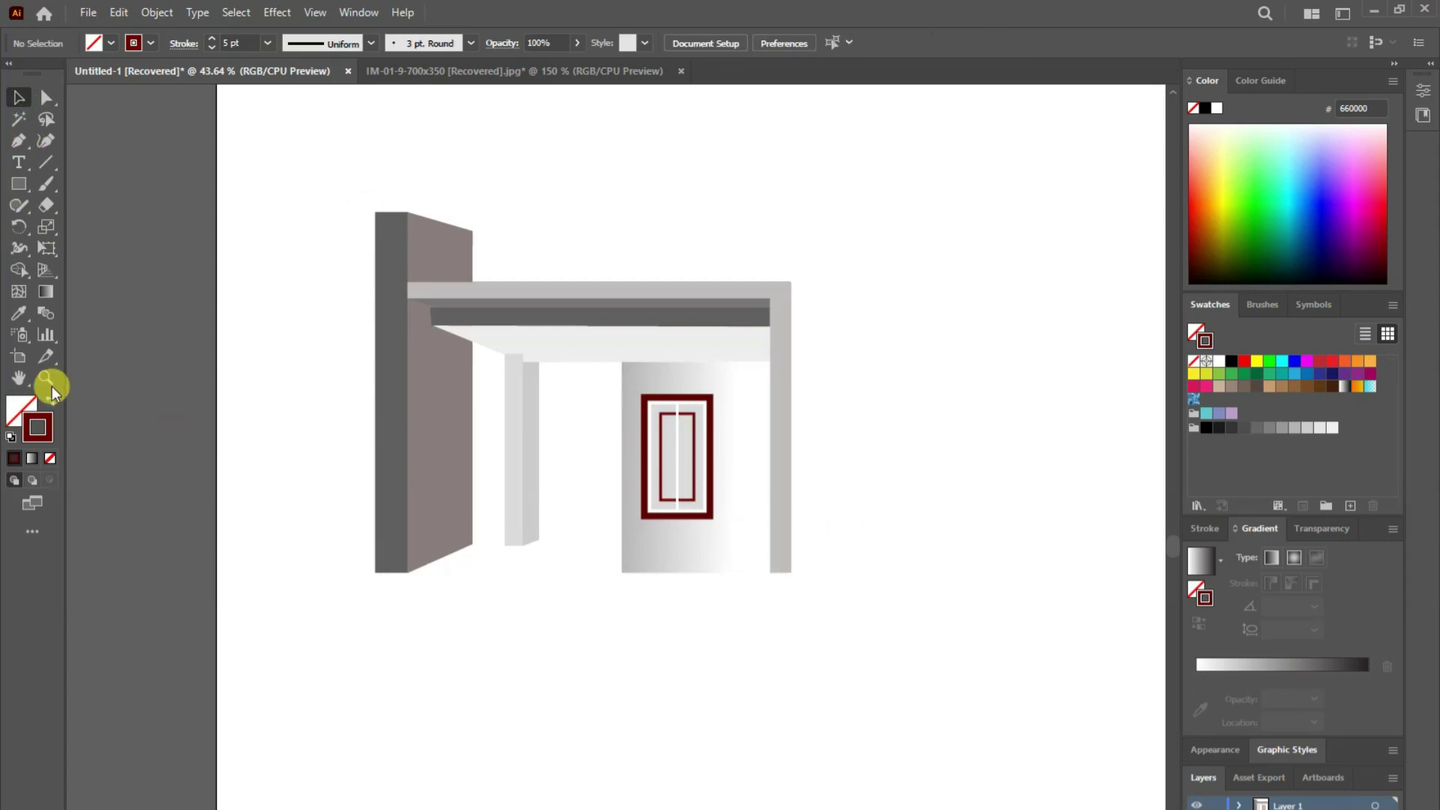
- Draw a short horizontal slat line inside the window and shift it slightly lower
left_click(45, 162)
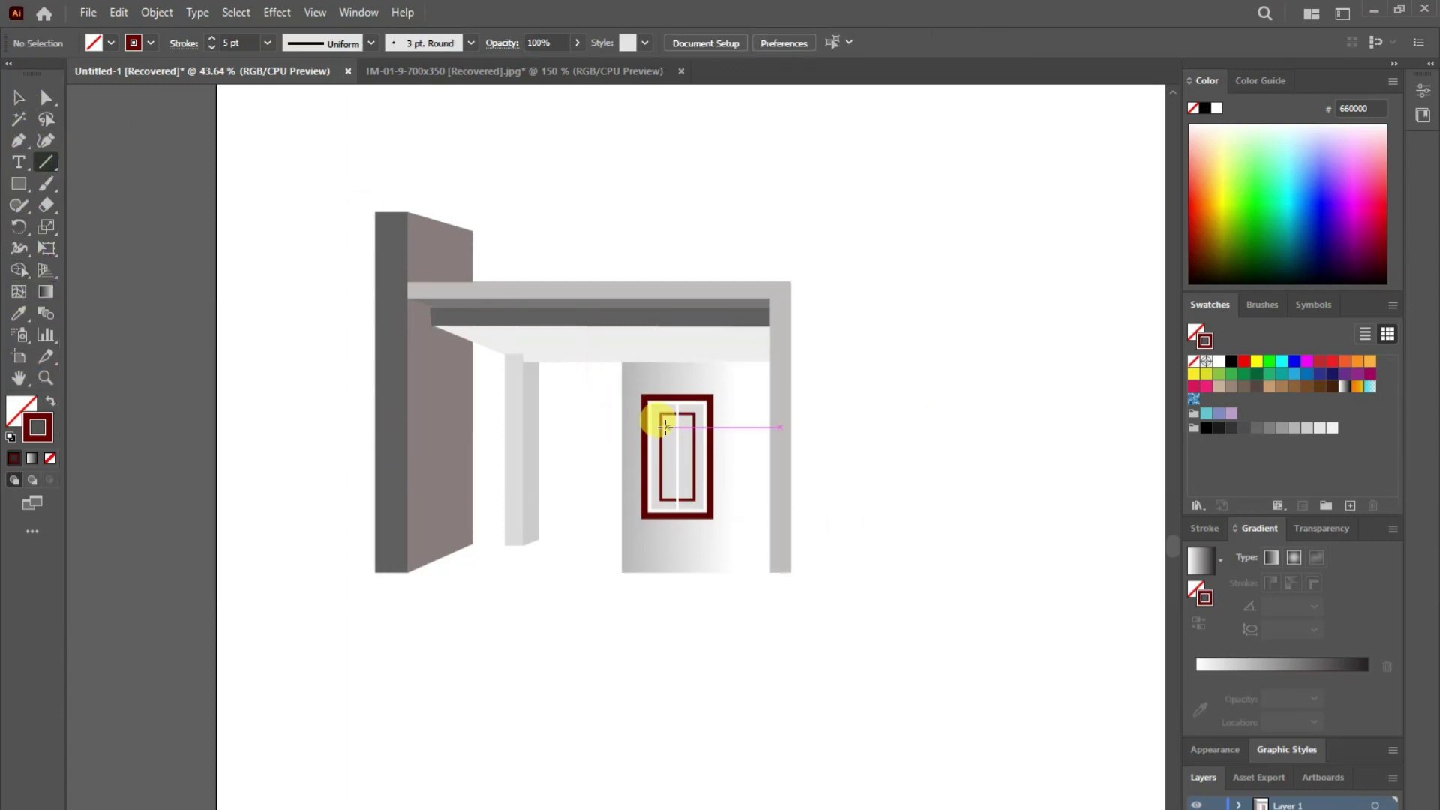
left_click_drag(661, 421, 694, 421)
left_click(18, 97)
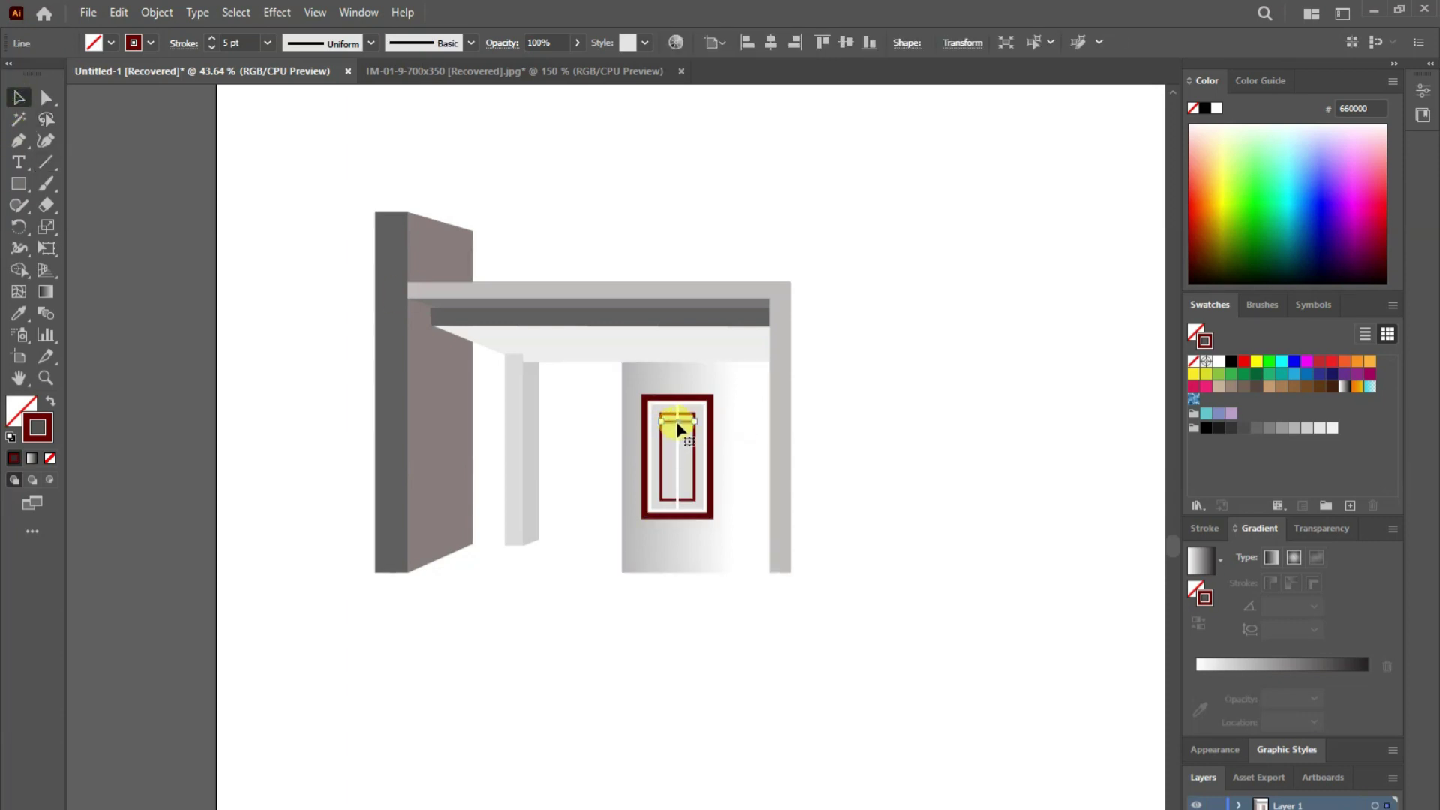
left_click_drag(676, 423, 677, 429)
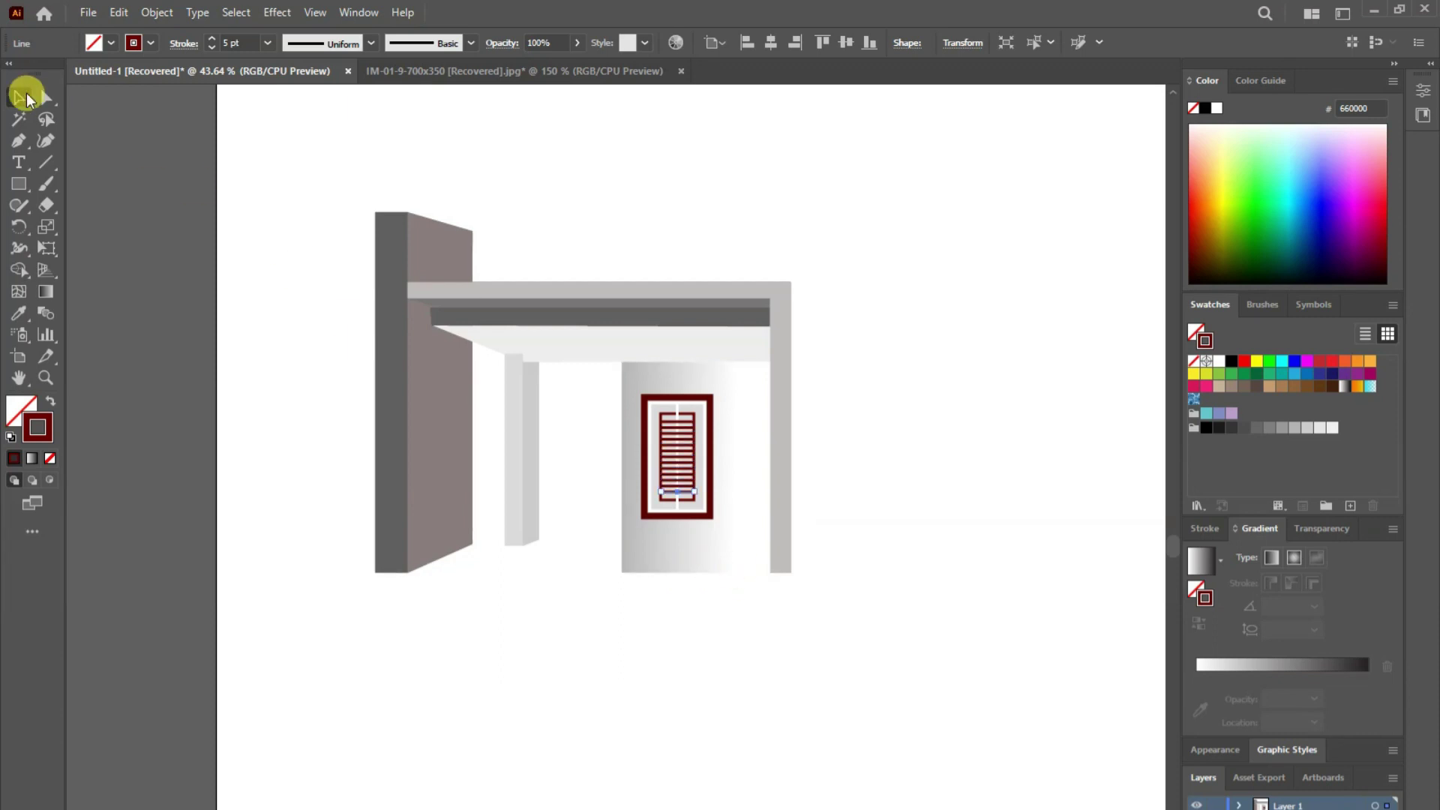
- Bring the white inner frame in front of the slats
left_click(885, 497)
right_click(676, 409)
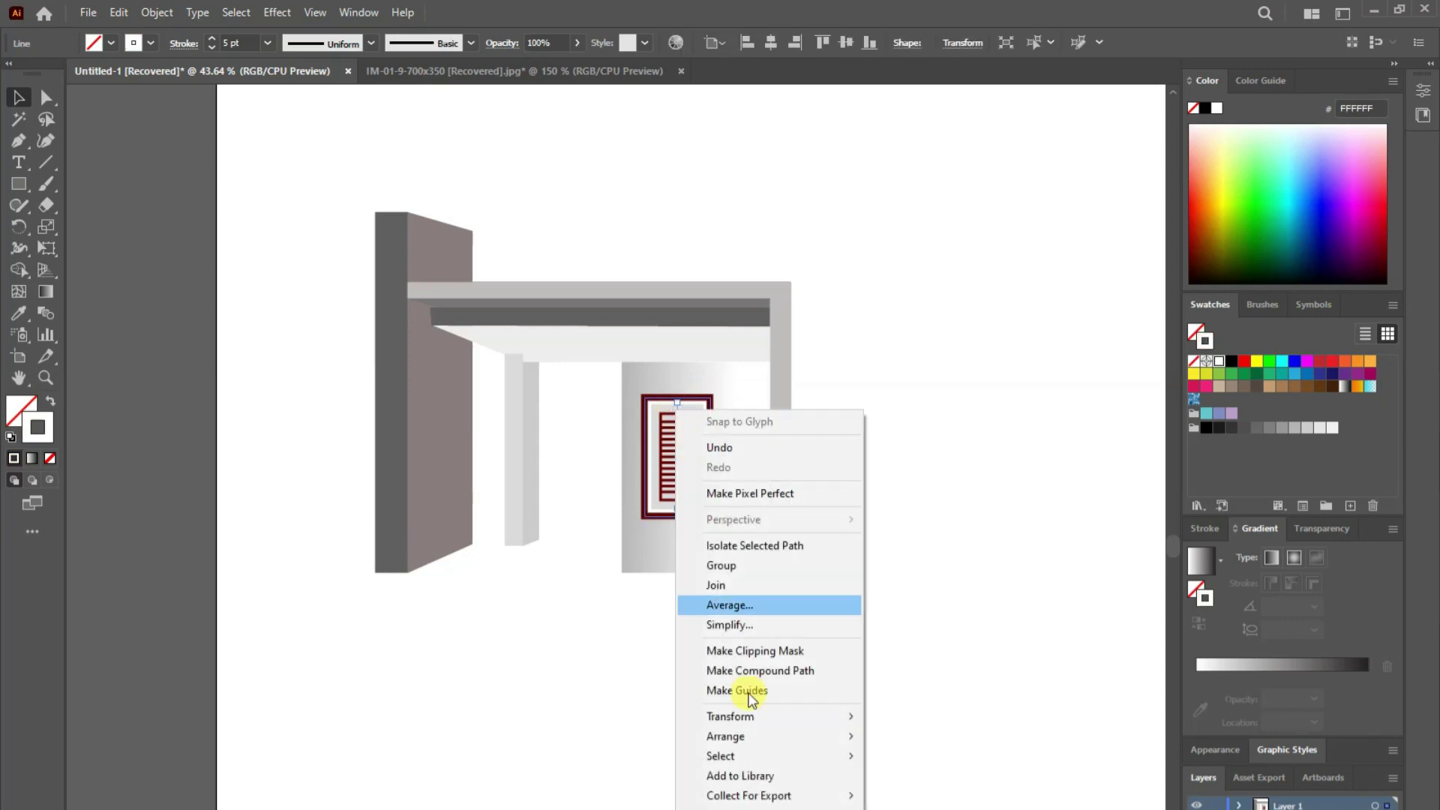
left_click(903, 738)
left_click(942, 664)
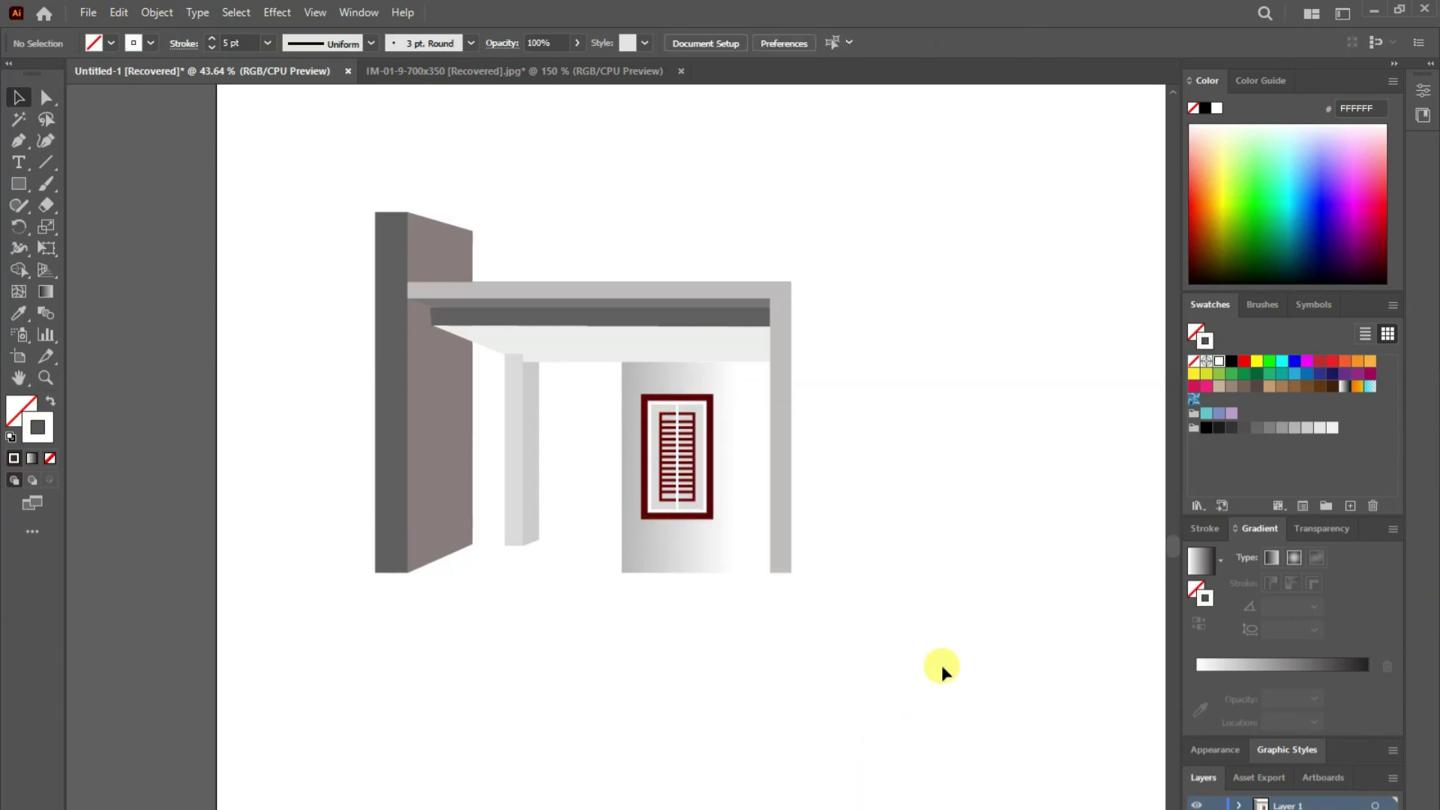
- Group all the window pieces and nudge the group slightly left
left_click_drag(643, 391, 733, 539)
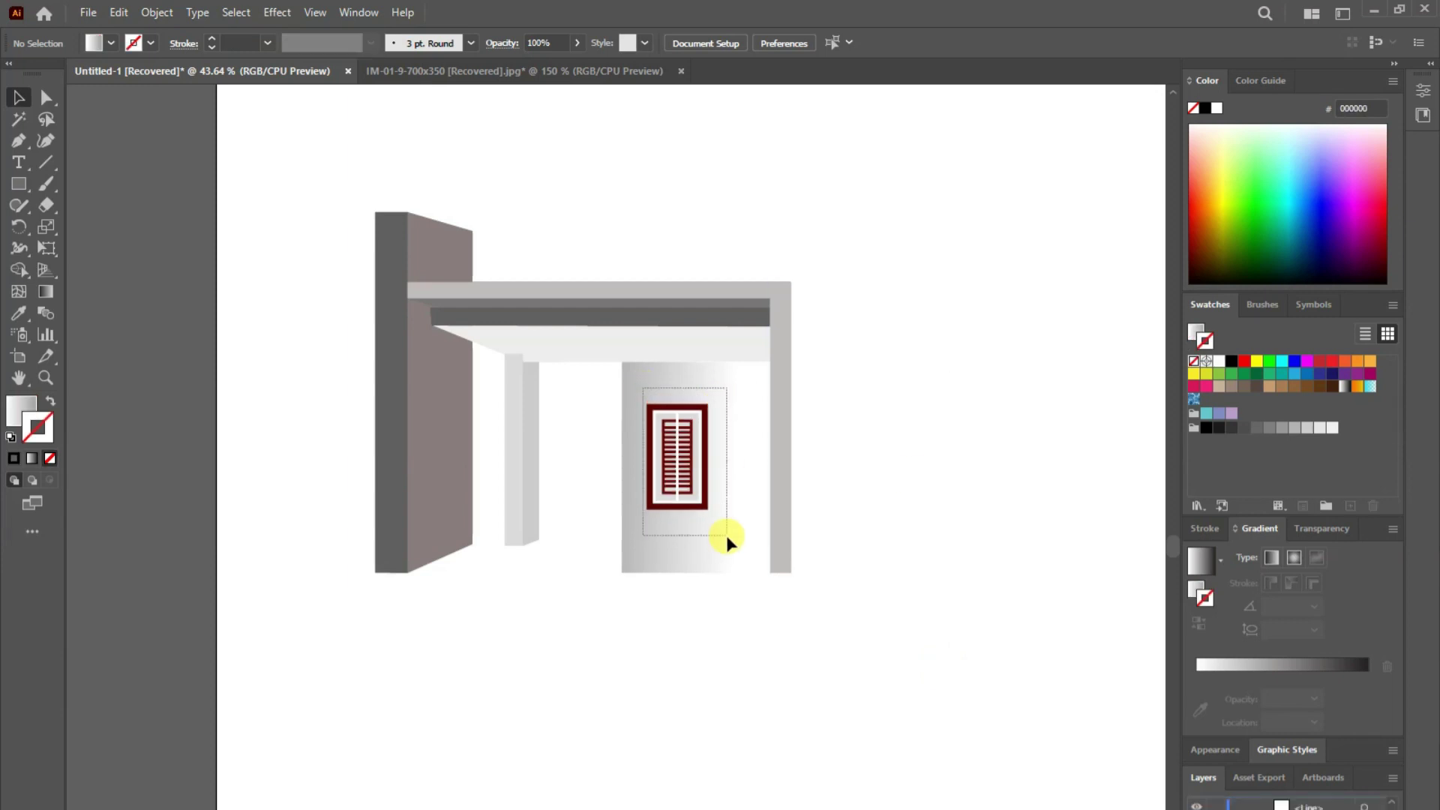
right_click(682, 474)
left_click(729, 611)
key("Left")
key("Left")
key("Left")
key("Left")
key("Left")
left_click(898, 548)
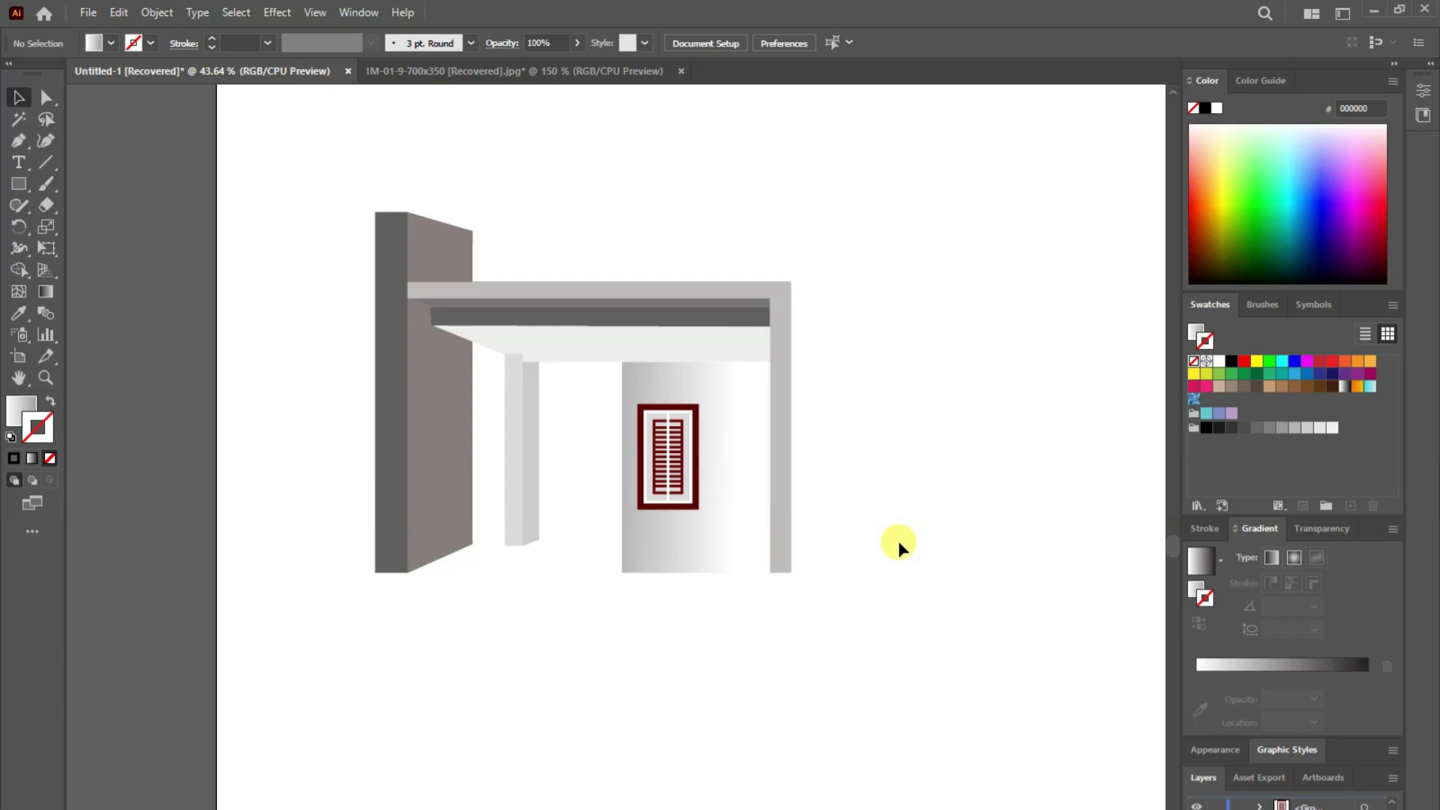
- Stretch the right pillar section further to the right
left_click_drag(717, 215, 904, 658)
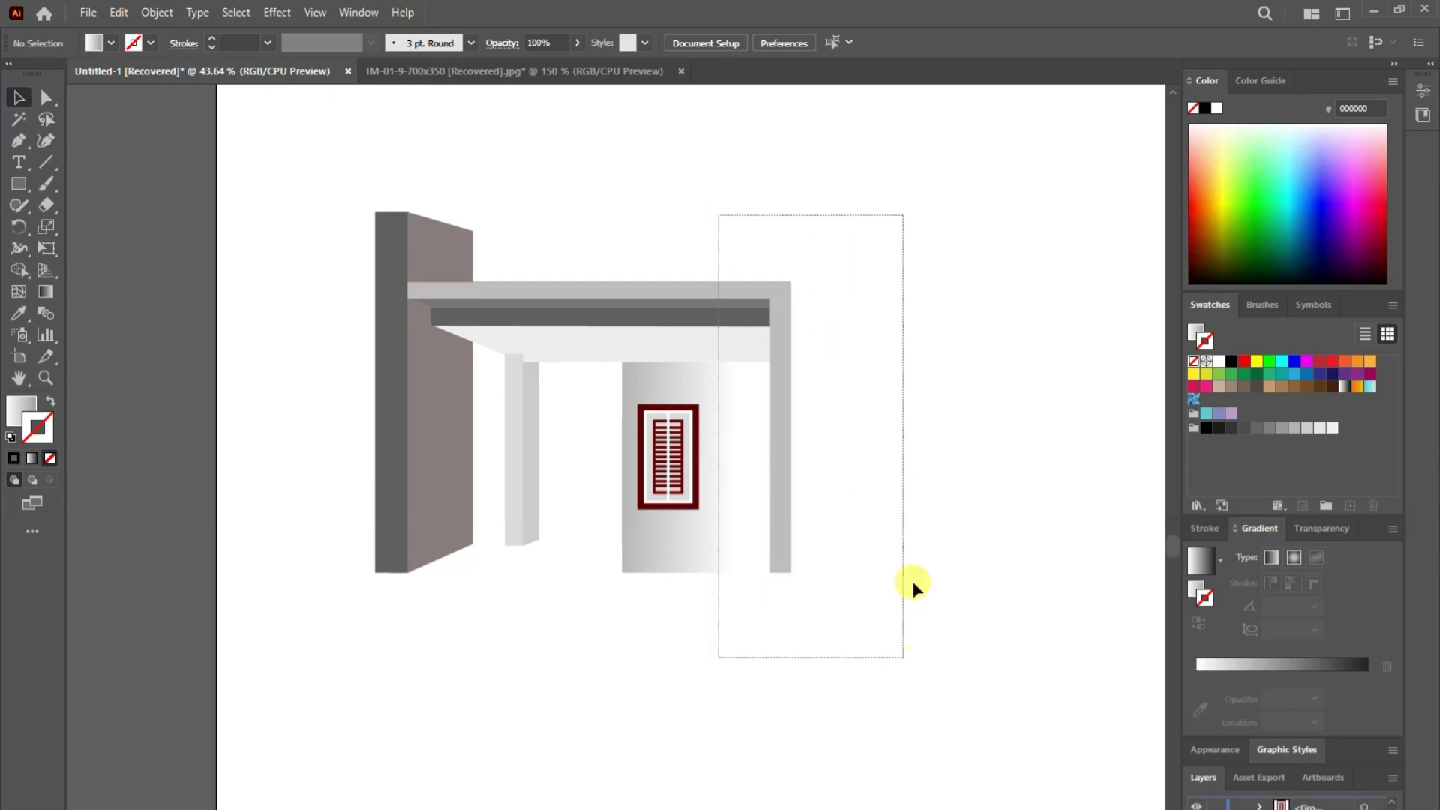
left_click_drag(795, 430, 846, 431)
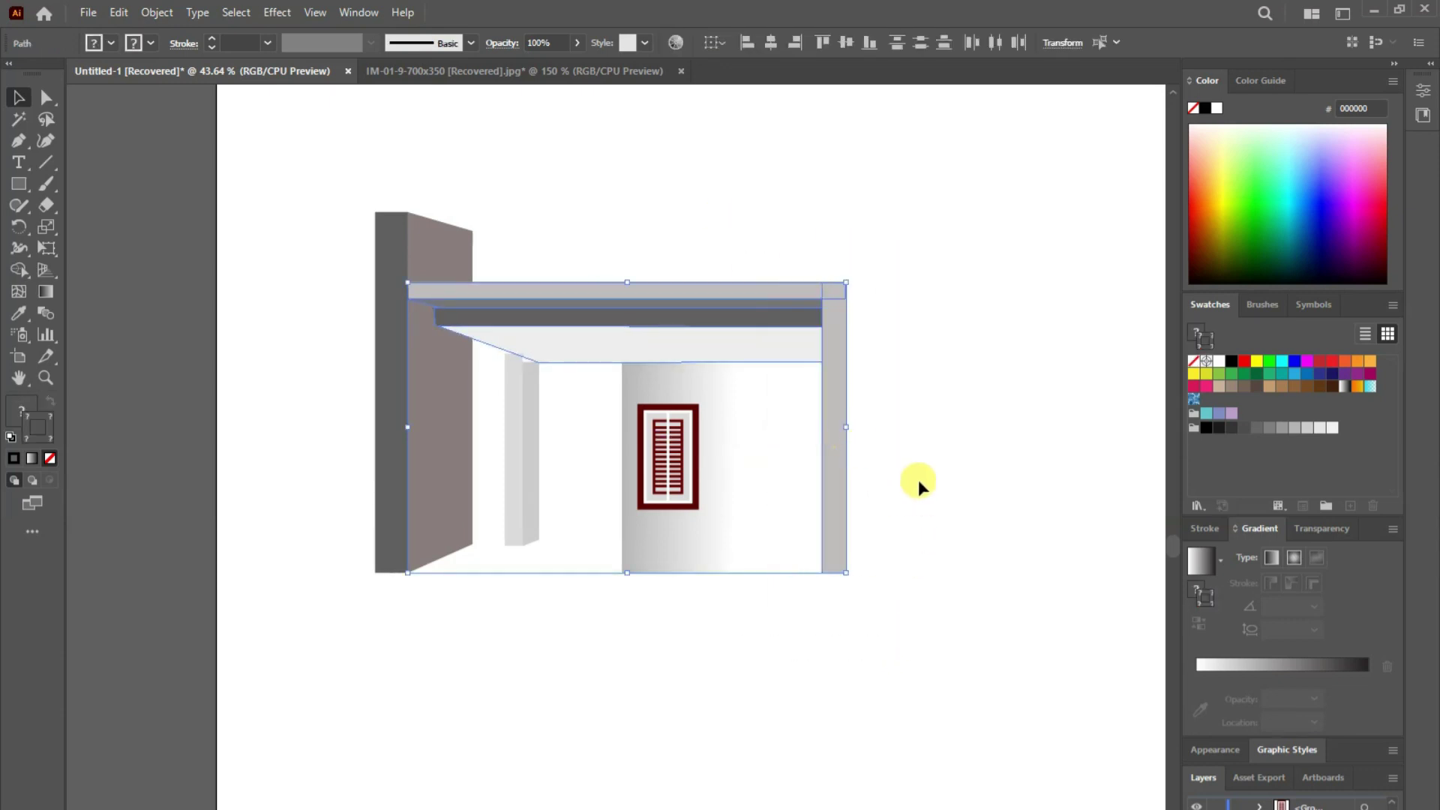
left_click(960, 525)
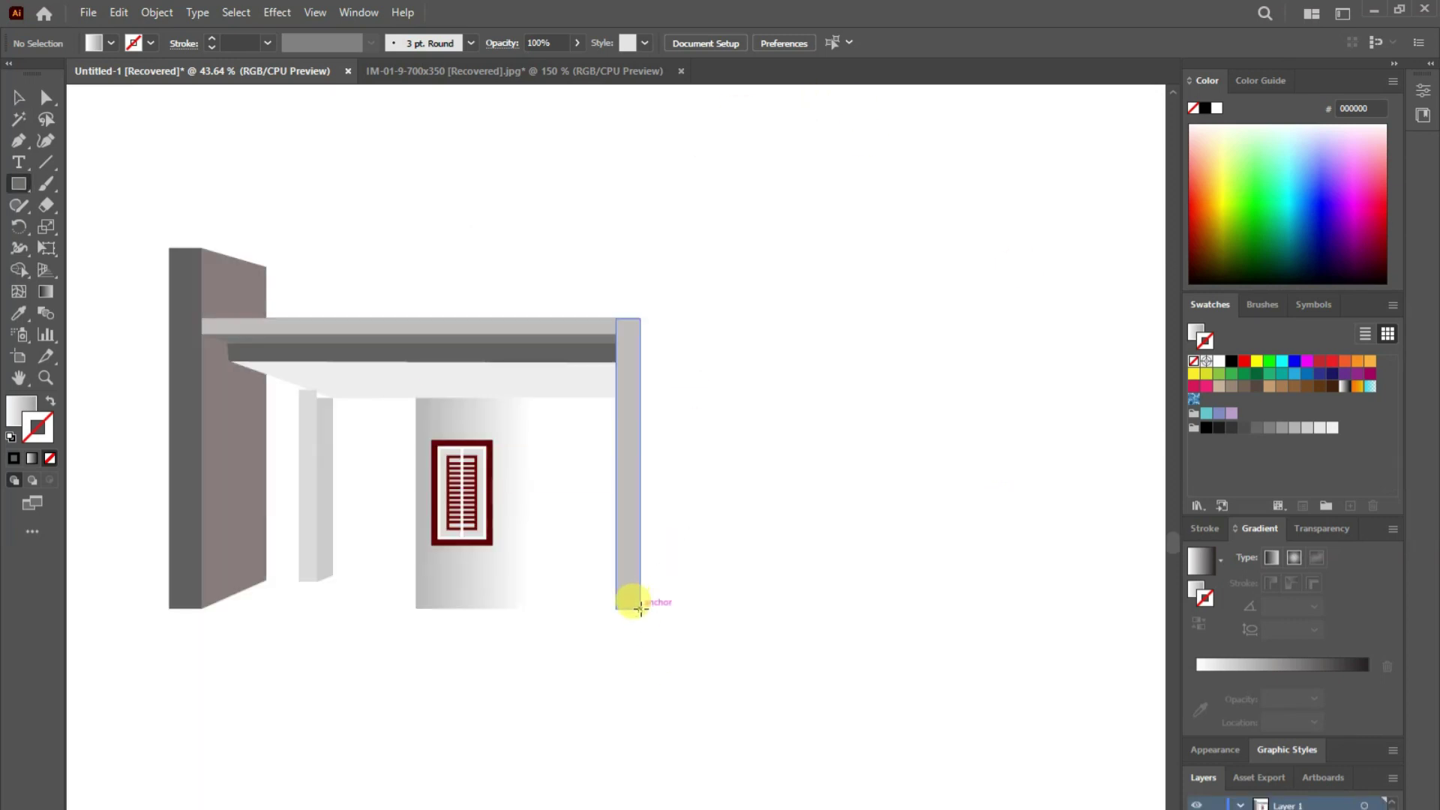
- Add a tall column at the ledge's right end in the brown wall colour, then narrow it
mouse_move(641, 609)
left_mouse_down()
mouse_move(760, 612)
mouse_move(819, 131)
mouse_move(818, 146)
left_mouse_up()
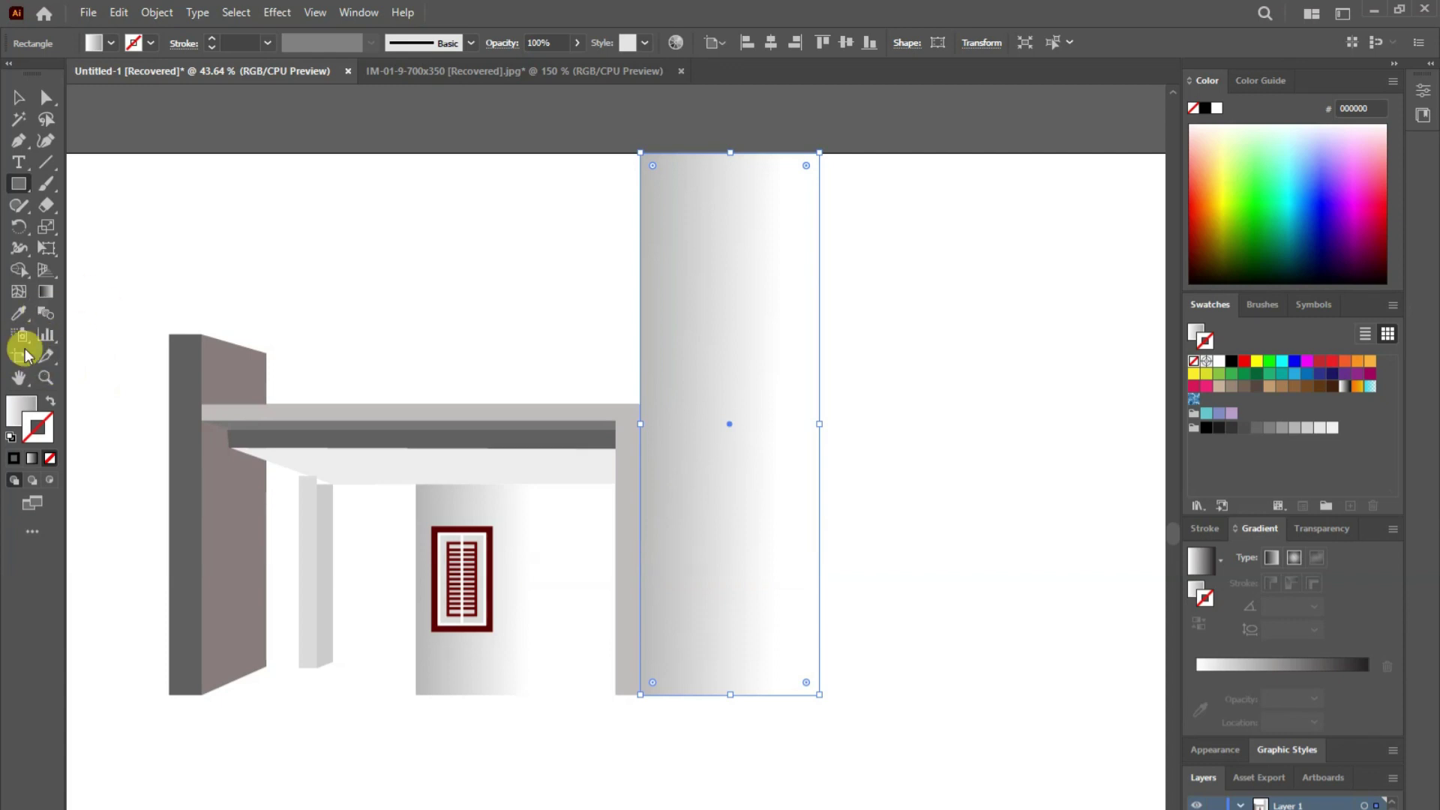
left_click(19, 313)
left_click(240, 517)
left_click(18, 97)
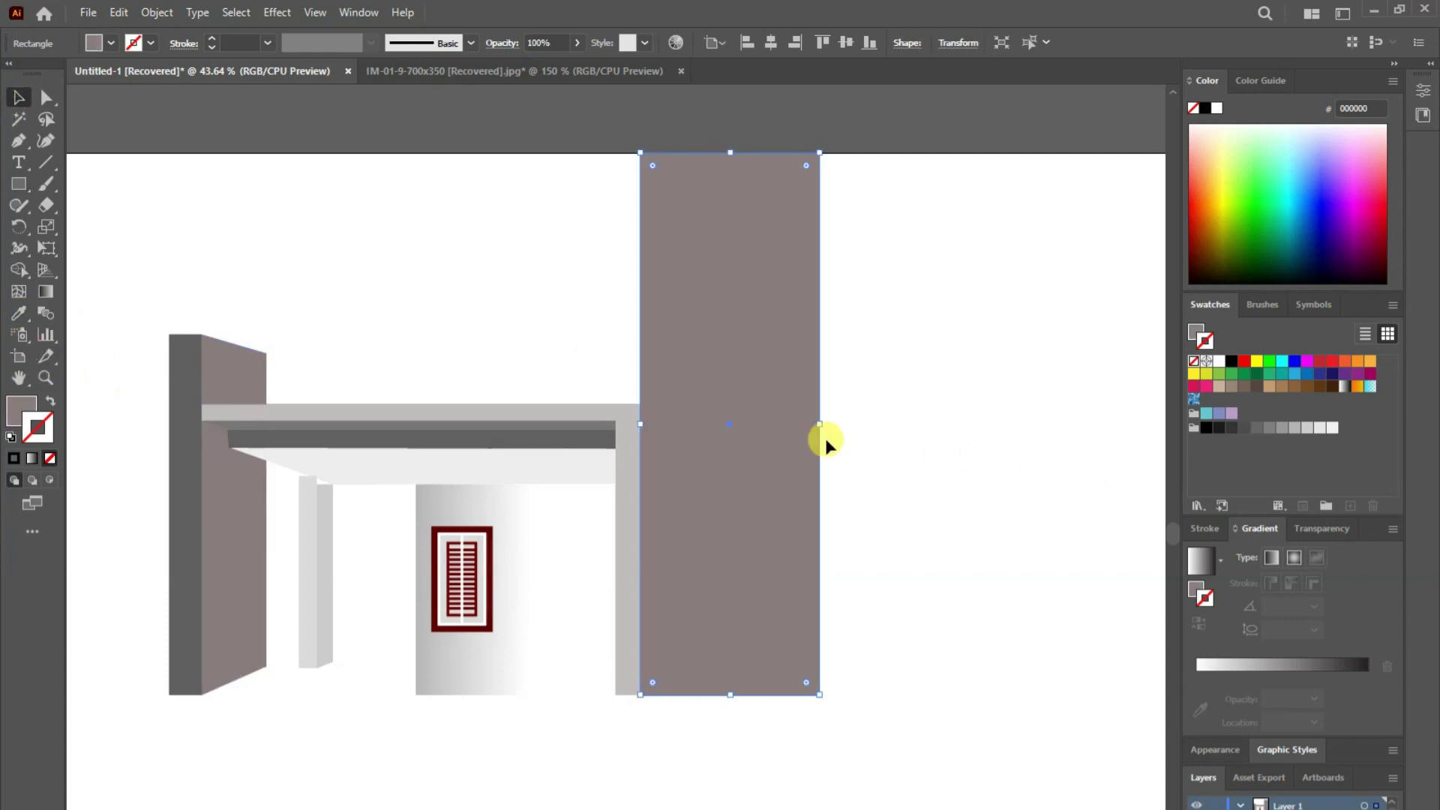
left_click_drag(821, 422, 789, 422)
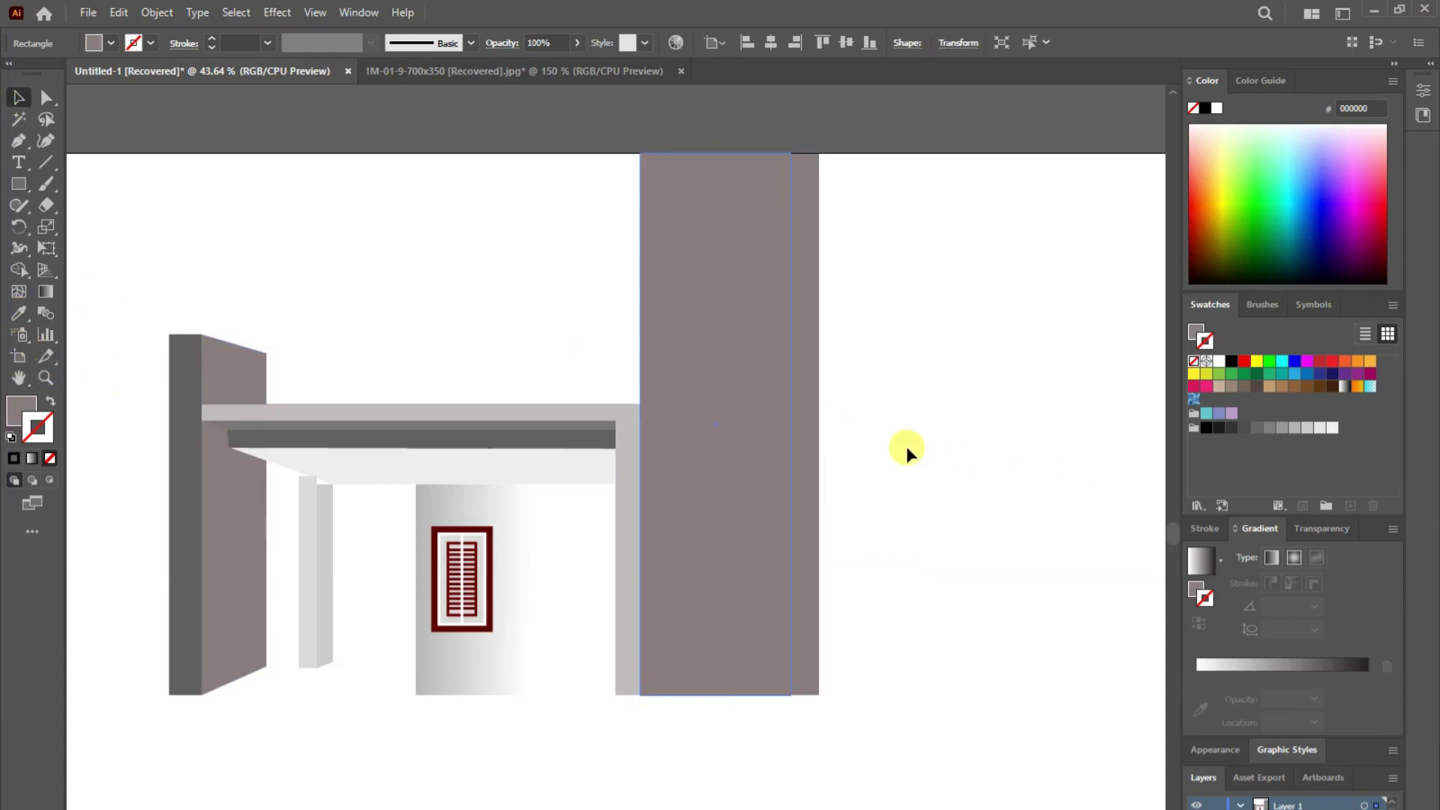
left_click(948, 465)
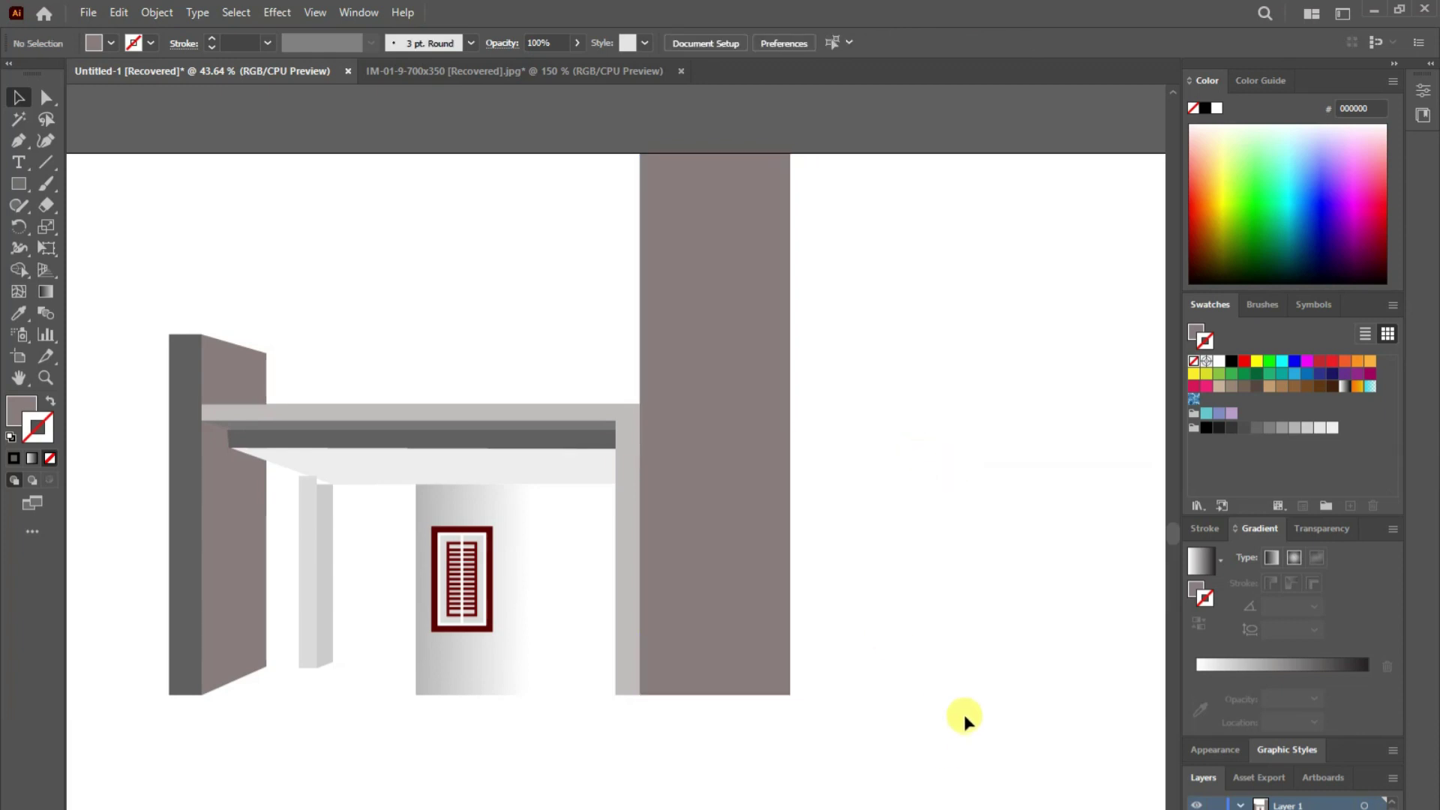
left_click_drag(851, 643, 773, 636)
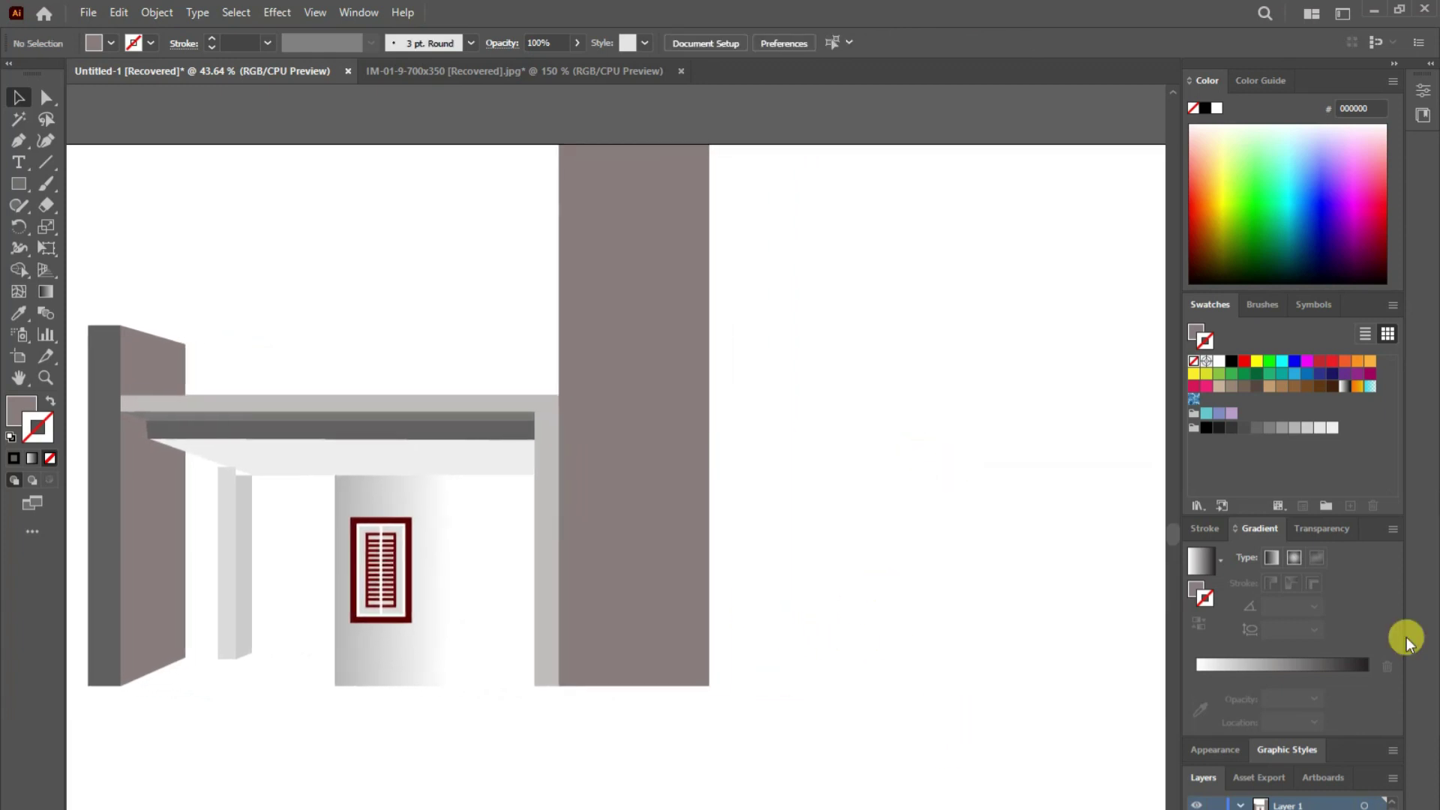
left_click(1394, 63)
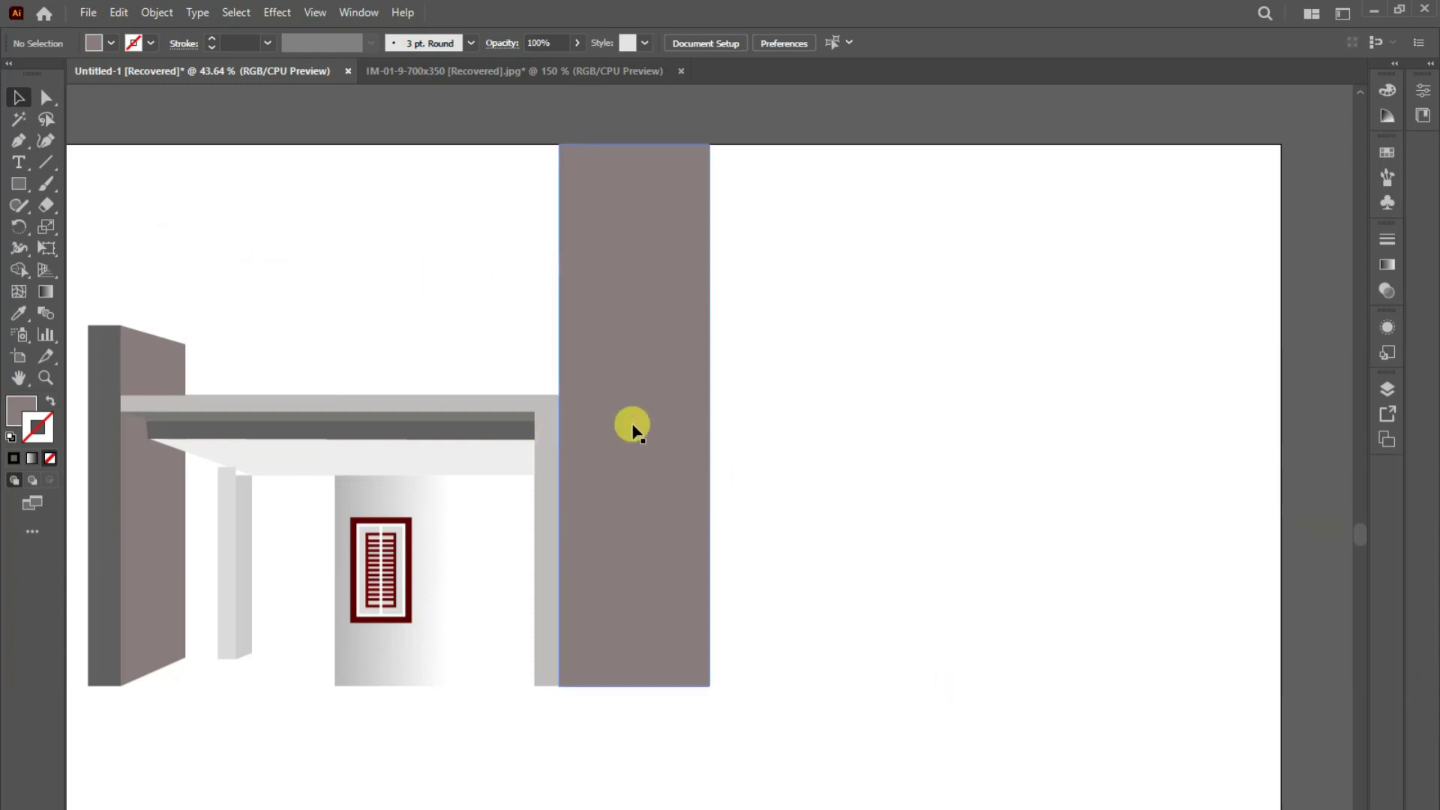
- Draw a band across the brown column filled with near-white F4F4F4
key("m")
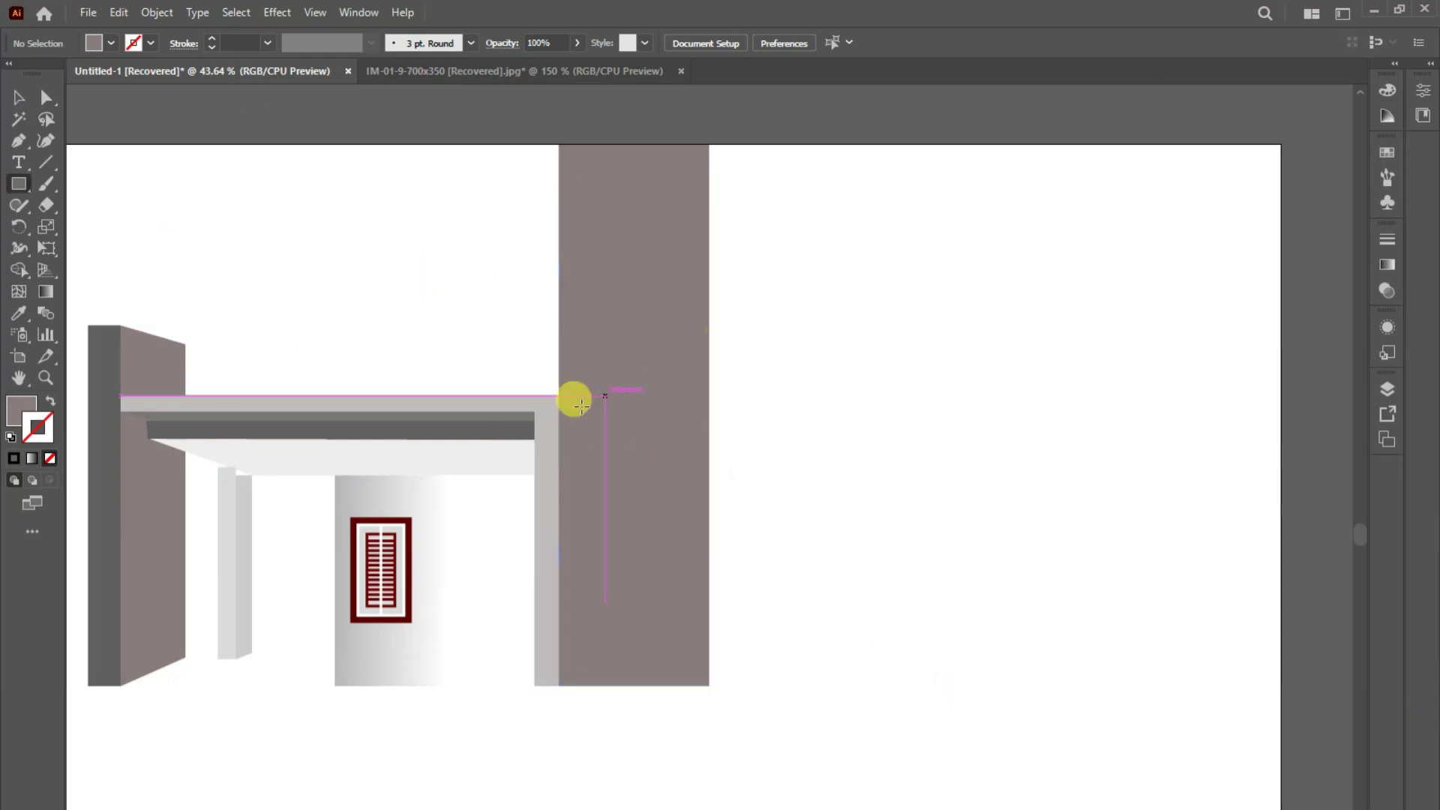
left_click_drag(557, 425, 709, 444)
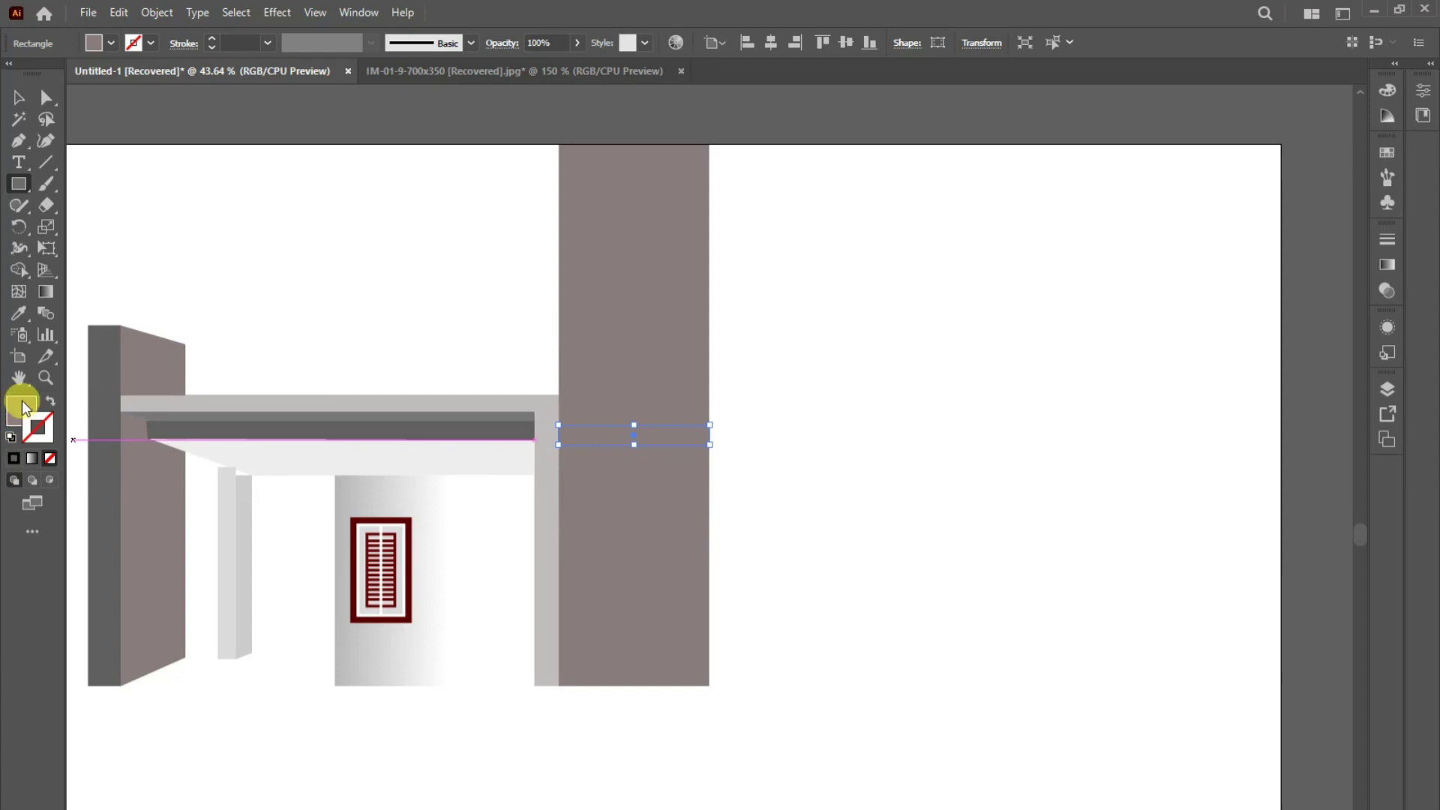
double_click(22, 409)
left_click(330, 332)
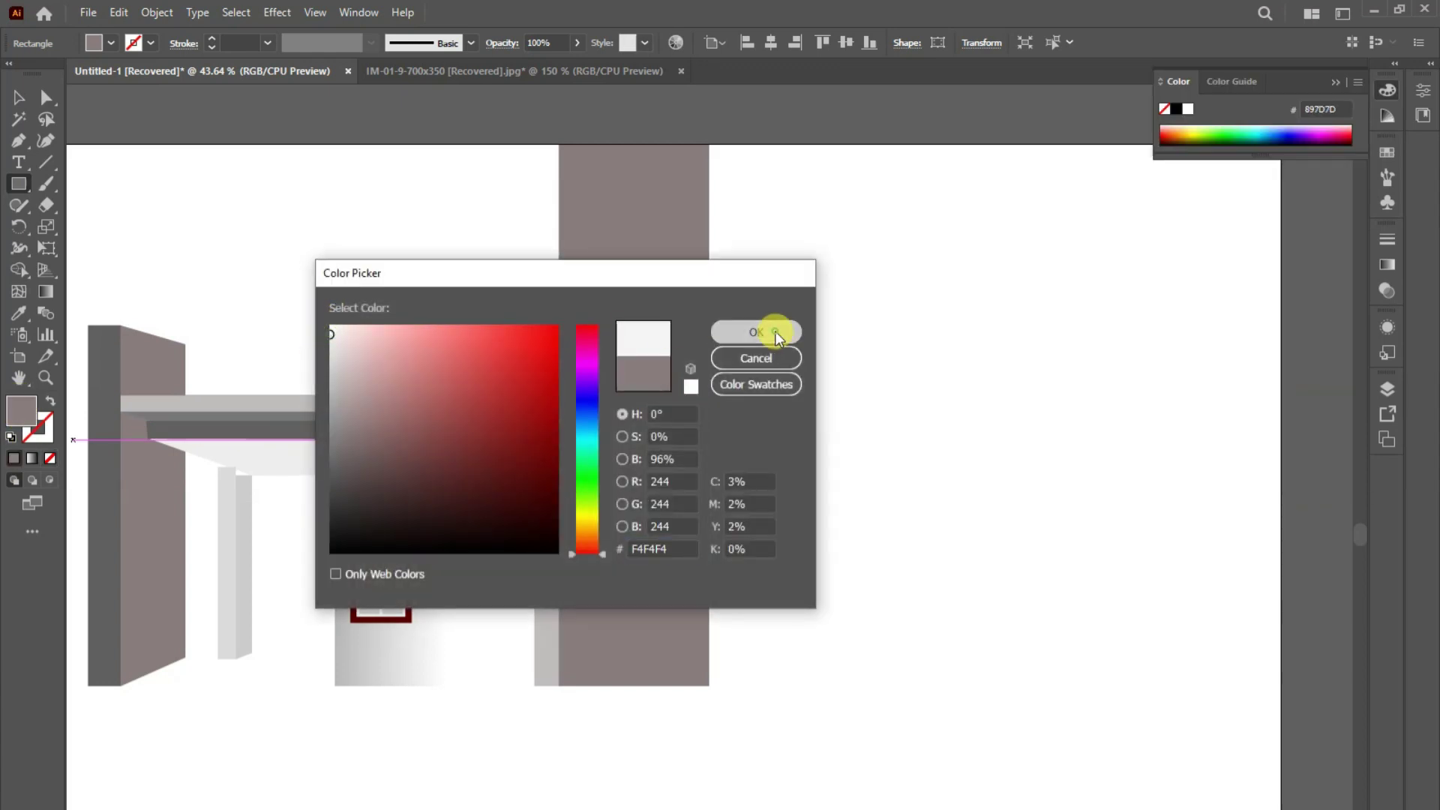
left_click(756, 331)
left_click(19, 98)
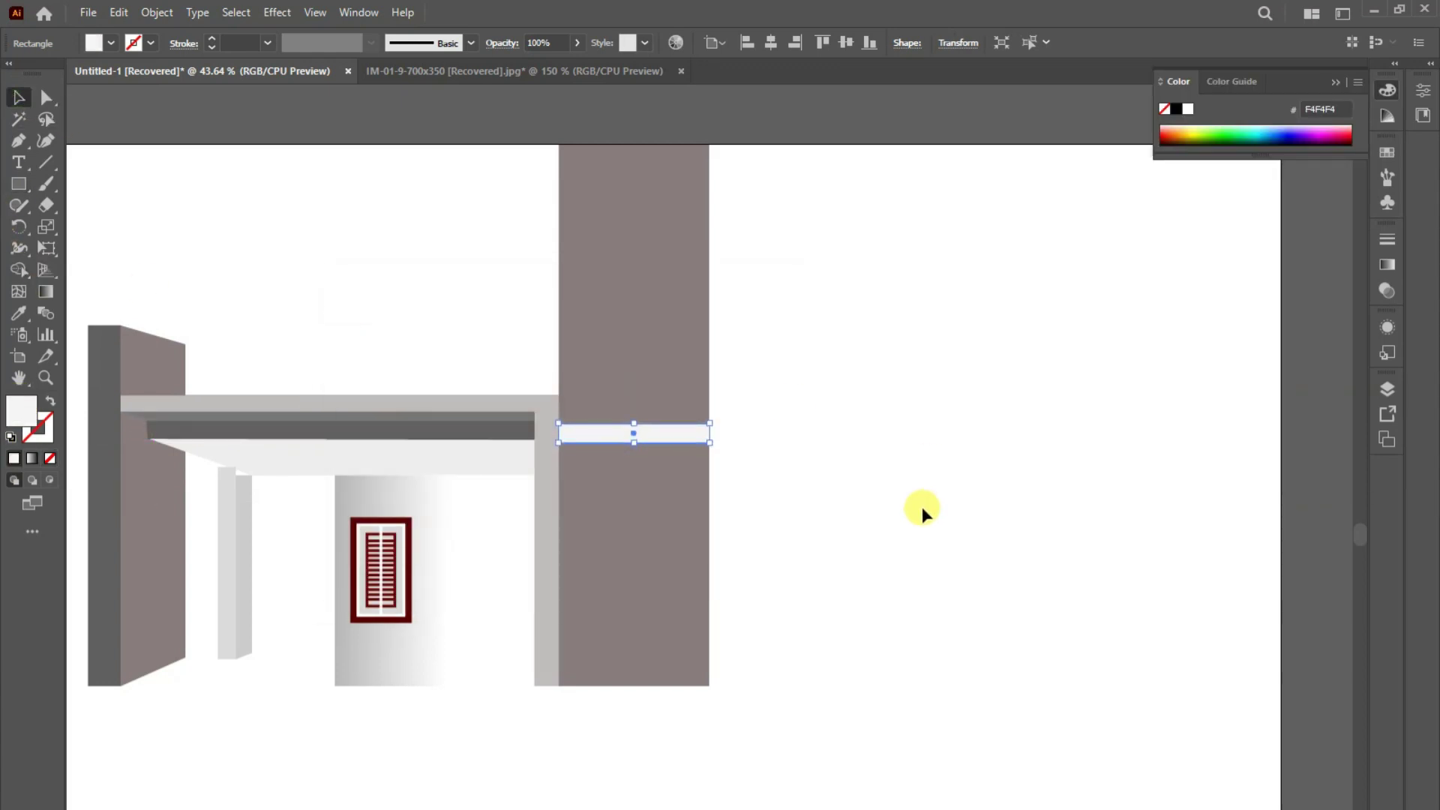
left_click(831, 466)
- Add a thin dark grey 636060 strip under the band and copy it above
left_click(18, 184)
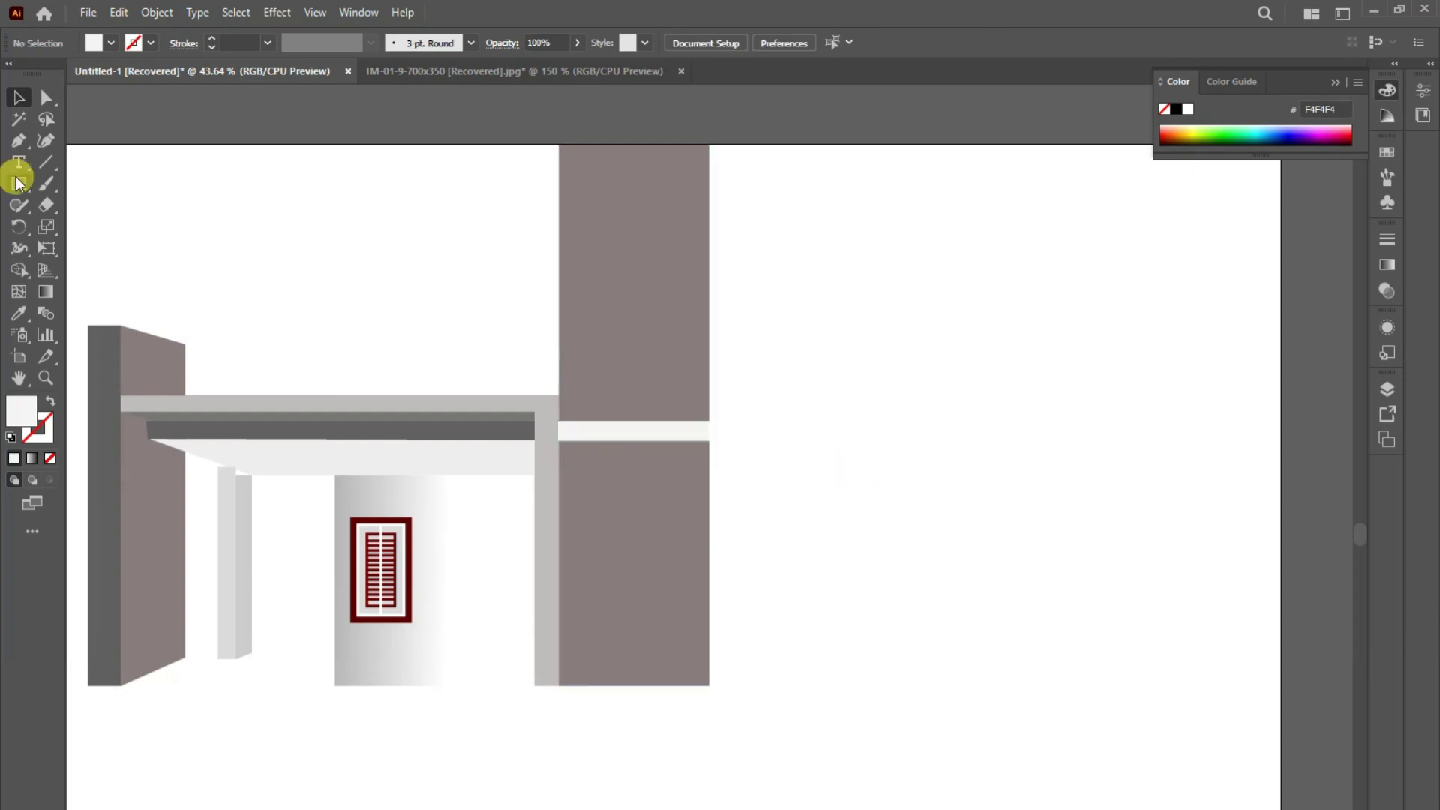
left_click_drag(557, 442, 710, 448)
left_click(19, 312)
left_click(256, 432)
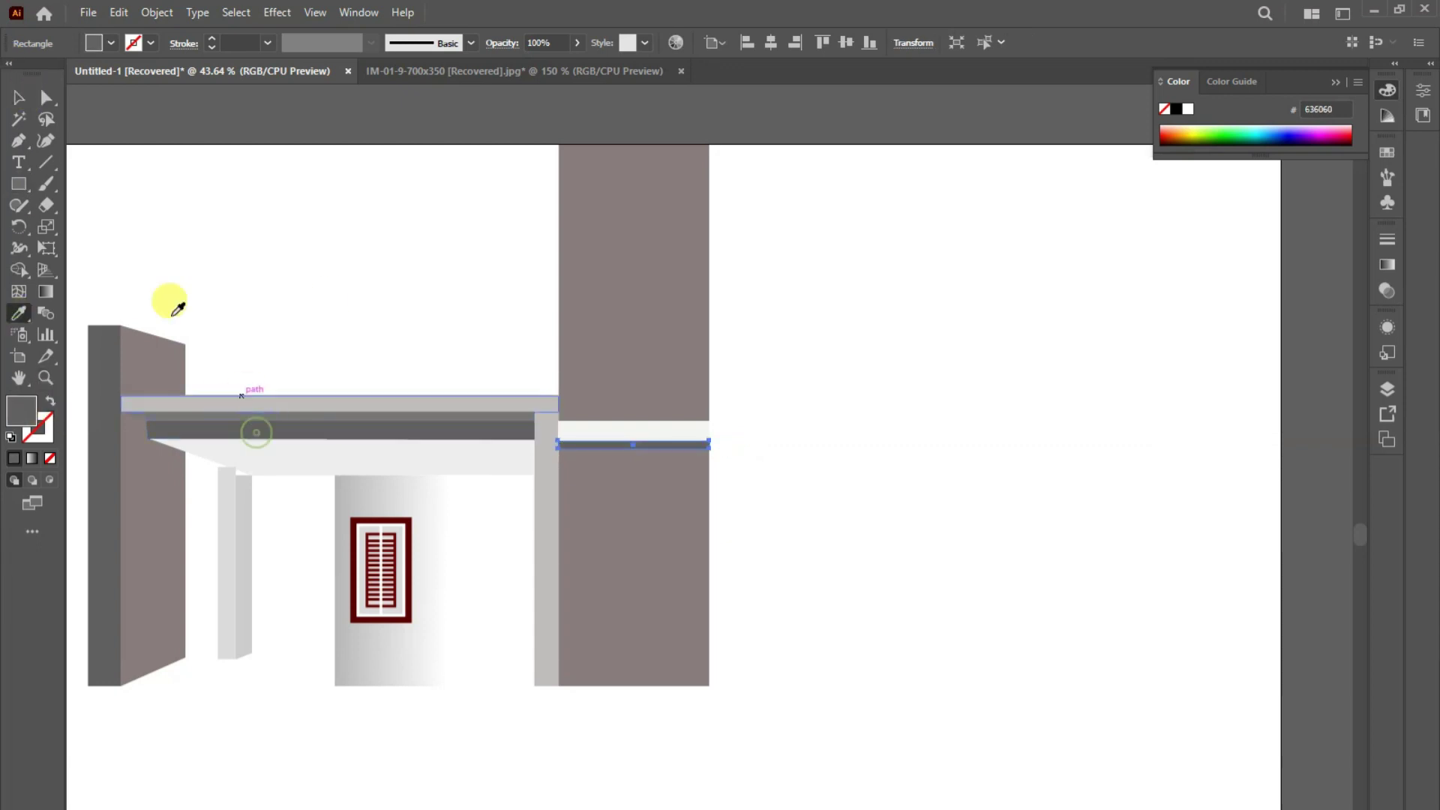
left_click(19, 97)
left_click_drag(669, 445, 668, 407)
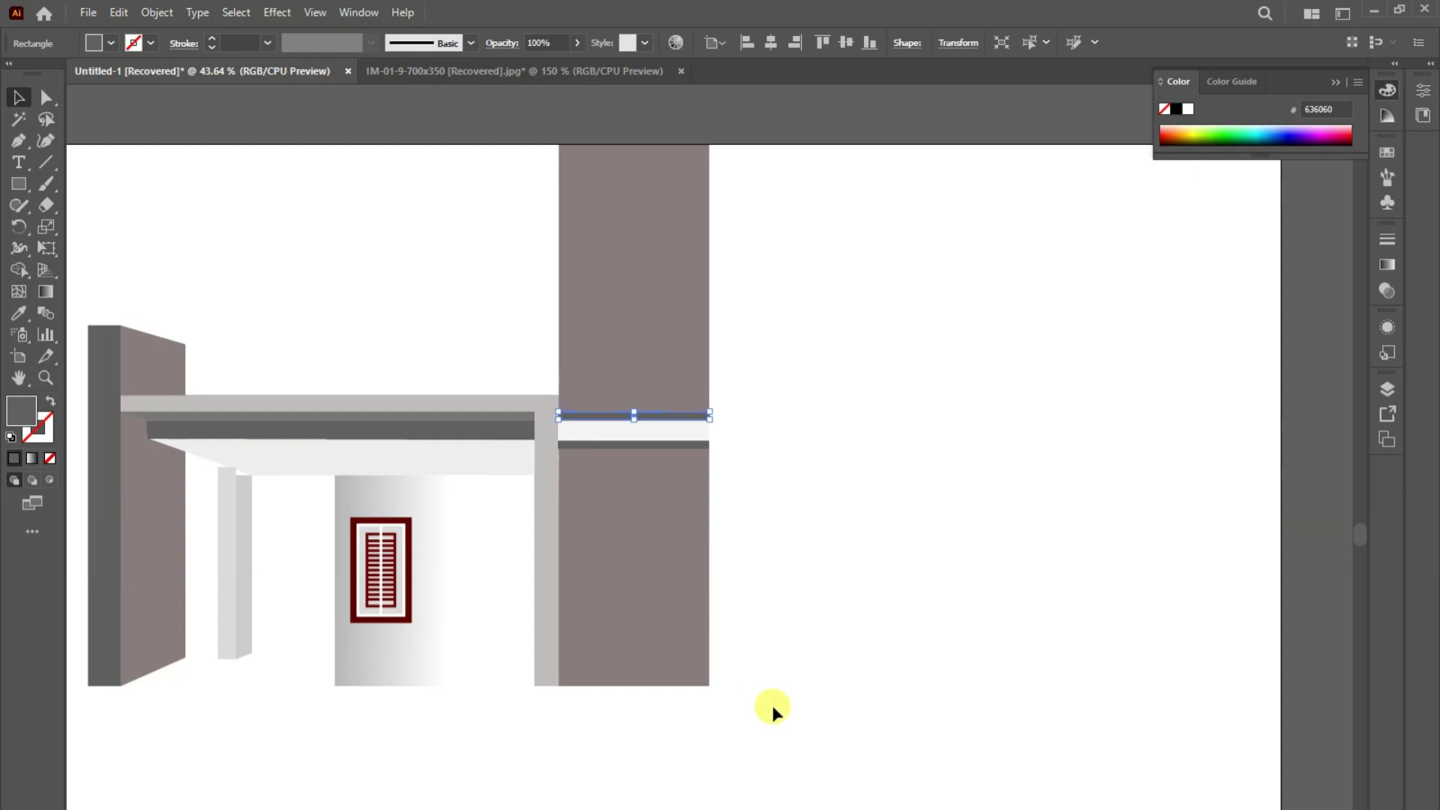
left_click(896, 697)
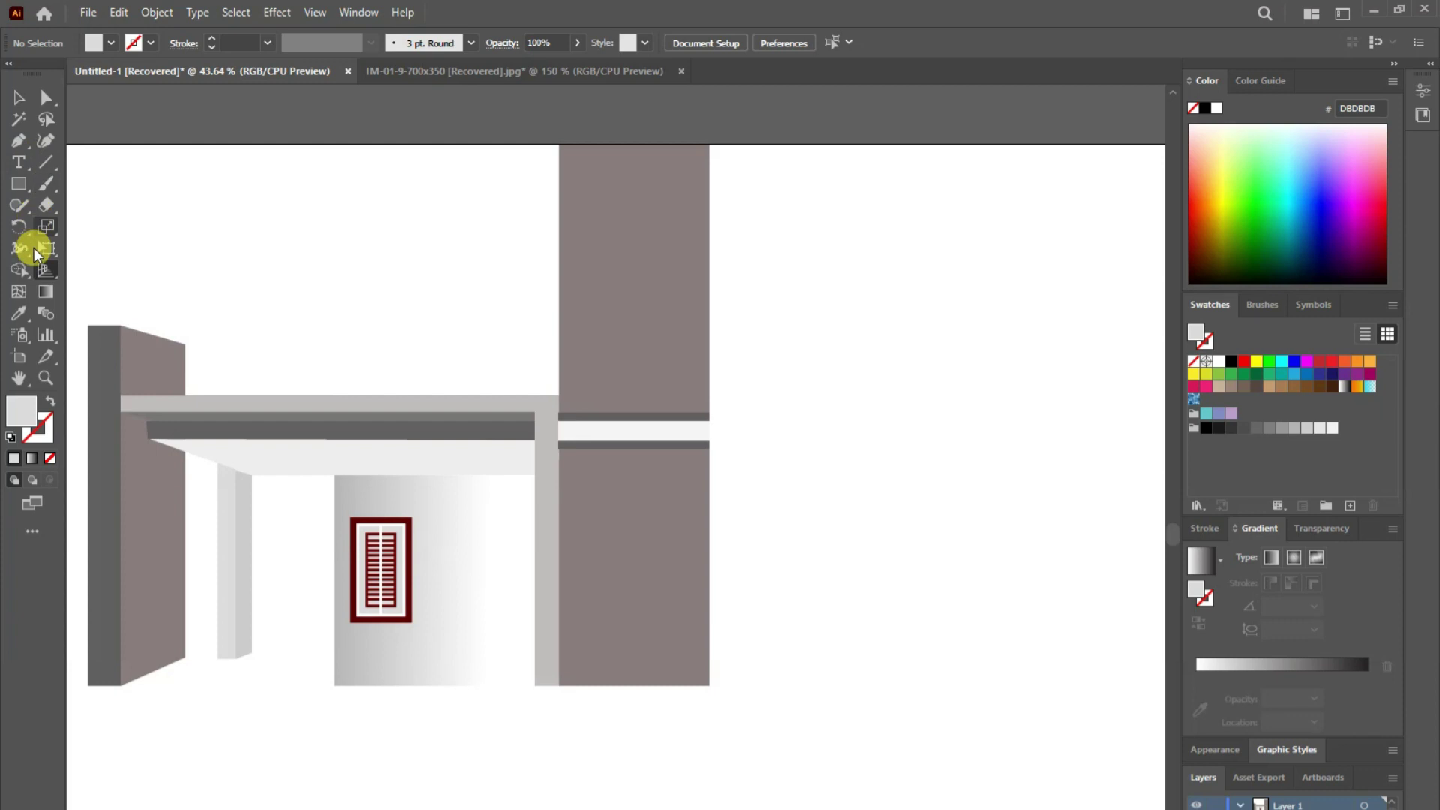
- Show the perspective grid and draw a narrow side face beside the lower column
left_click_drag(46, 269, 134, 271)
left_click(45, 272)
left_click(18, 184)
left_click_drag(709, 447, 741, 684)
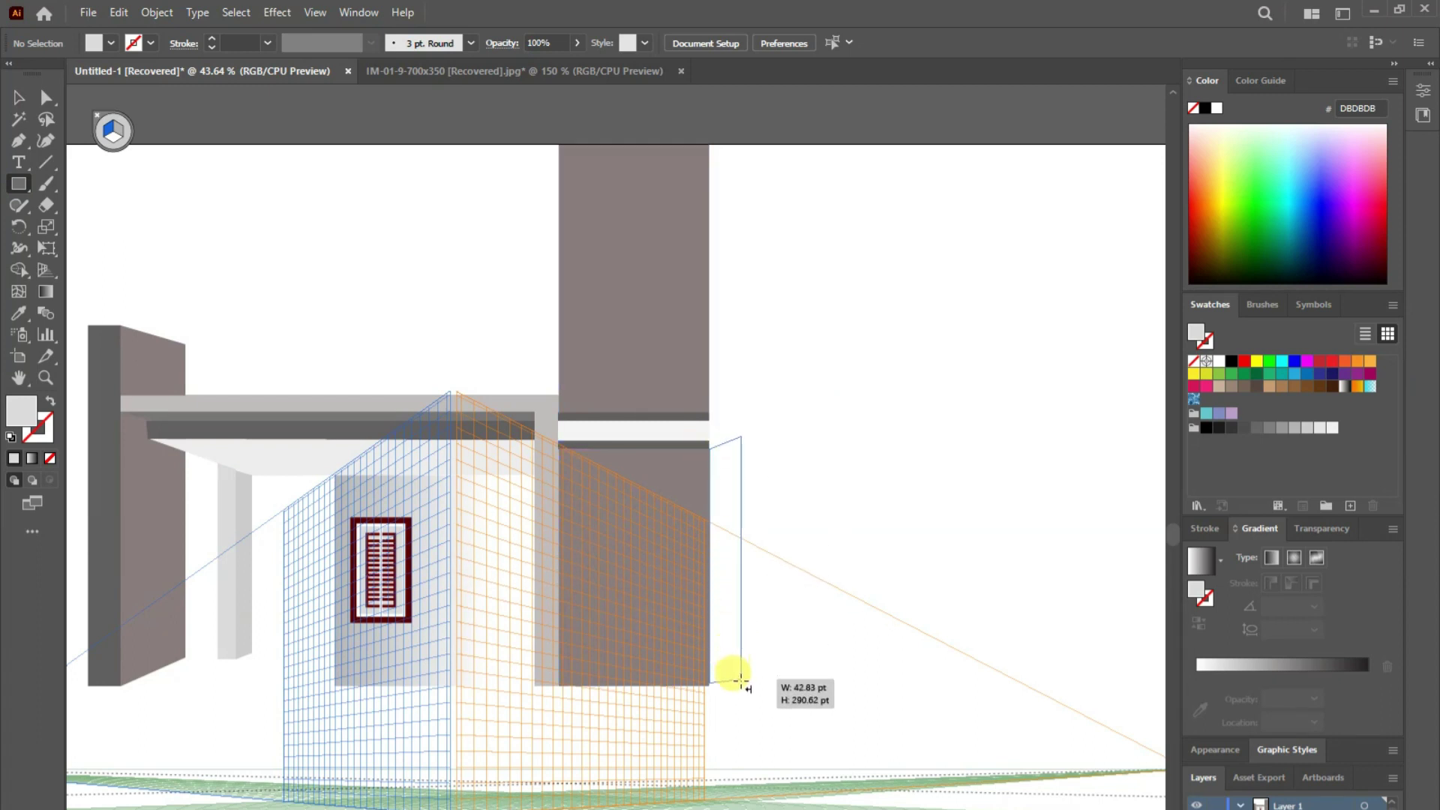
left_click_drag(741, 683, 737, 681)
left_click(18, 97)
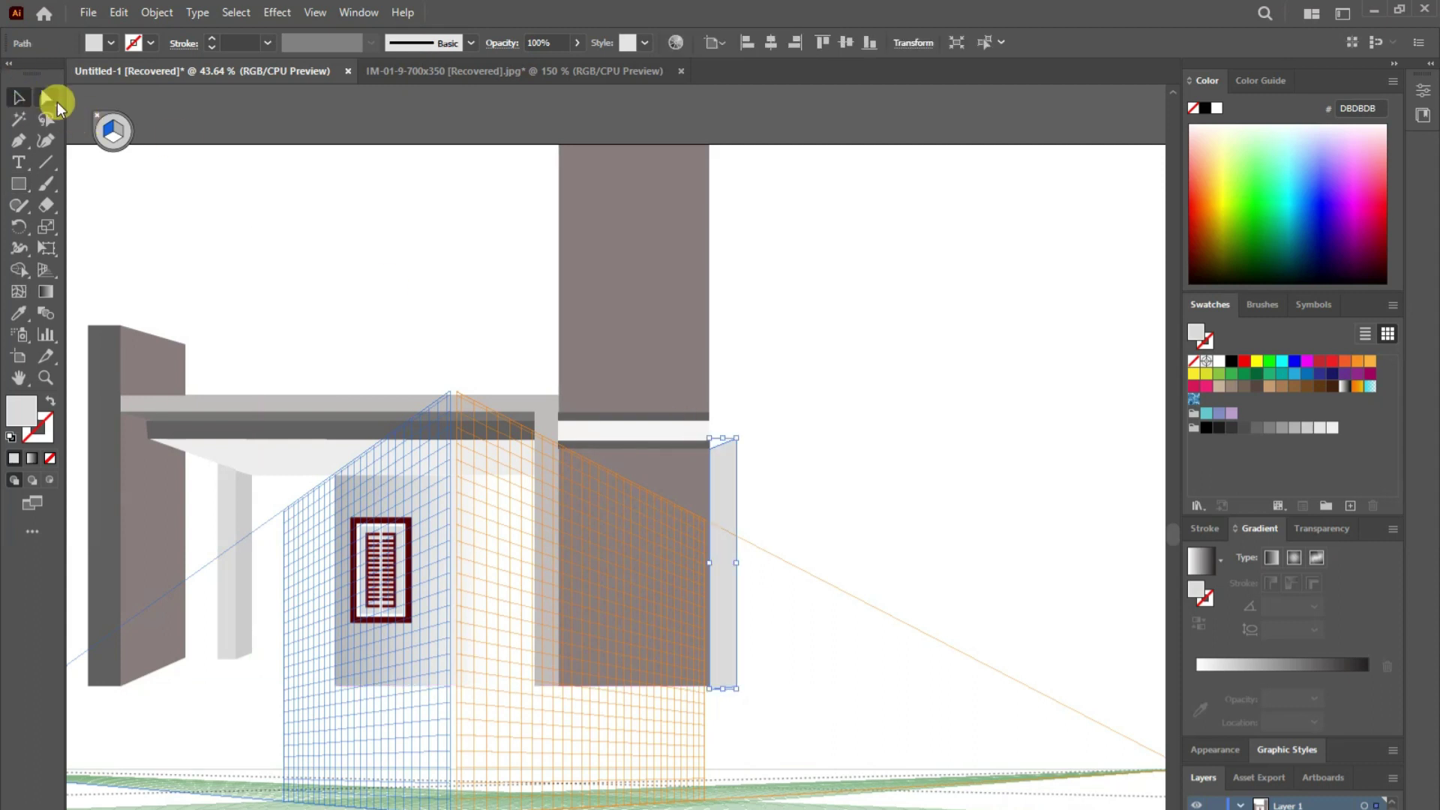
- Raise the side face's bottom corner slightly
left_click(47, 99)
left_click(716, 696)
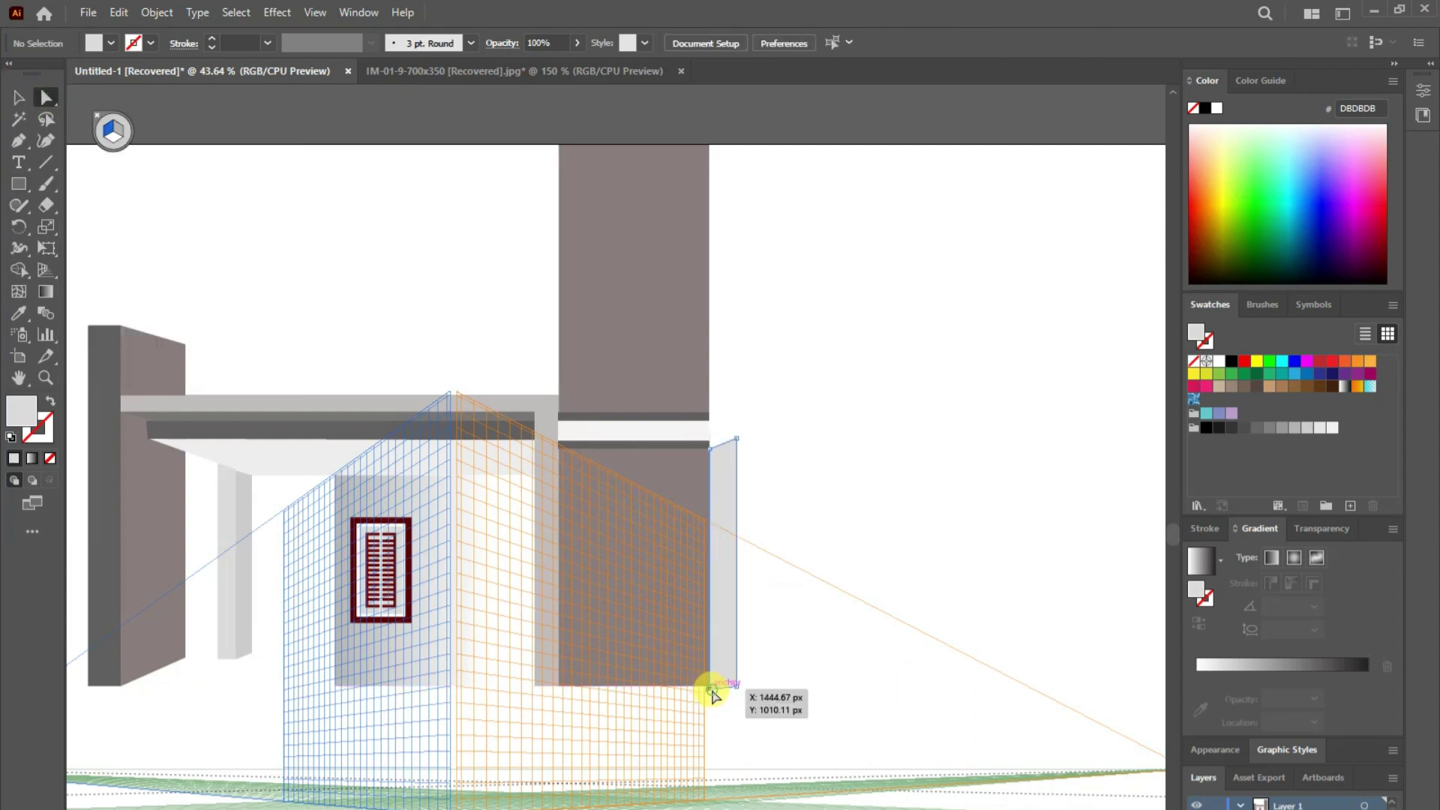
left_click(713, 696)
left_click_drag(739, 687, 736, 684)
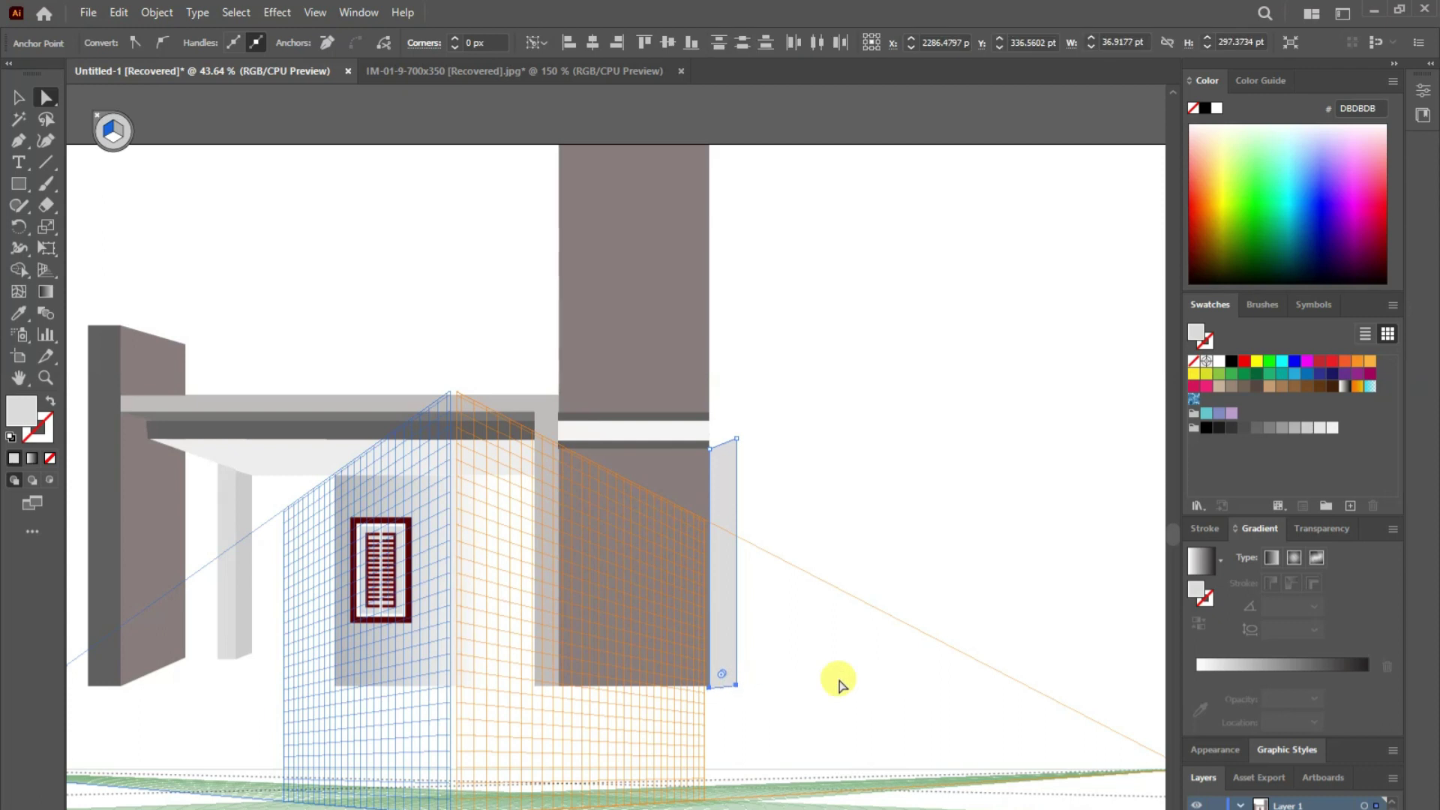
left_click(838, 682)
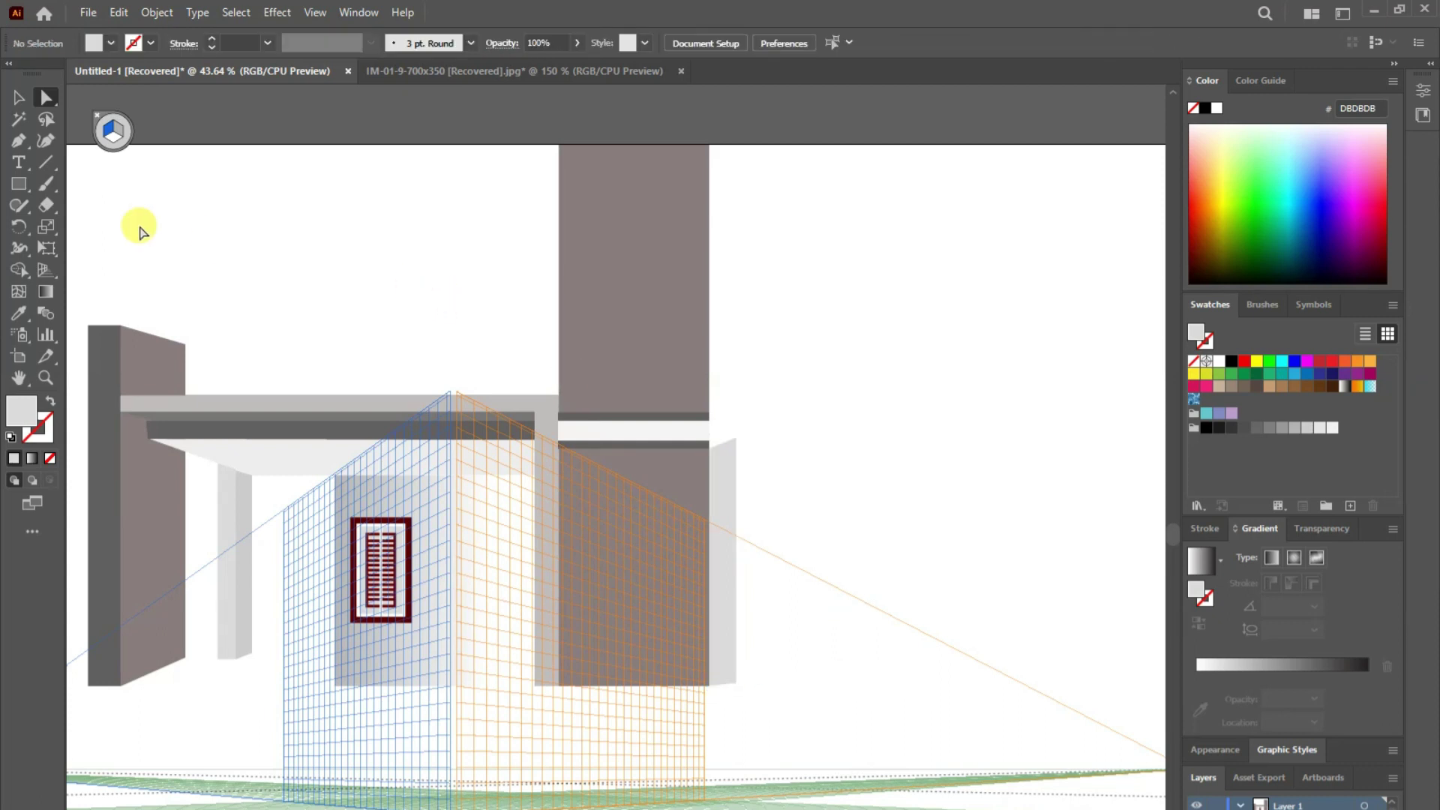
- Hide the perspective grid and draw a thin post filled with the pillar's light grey
left_click(46, 268)
left_click(98, 118)
left_click(19, 184)
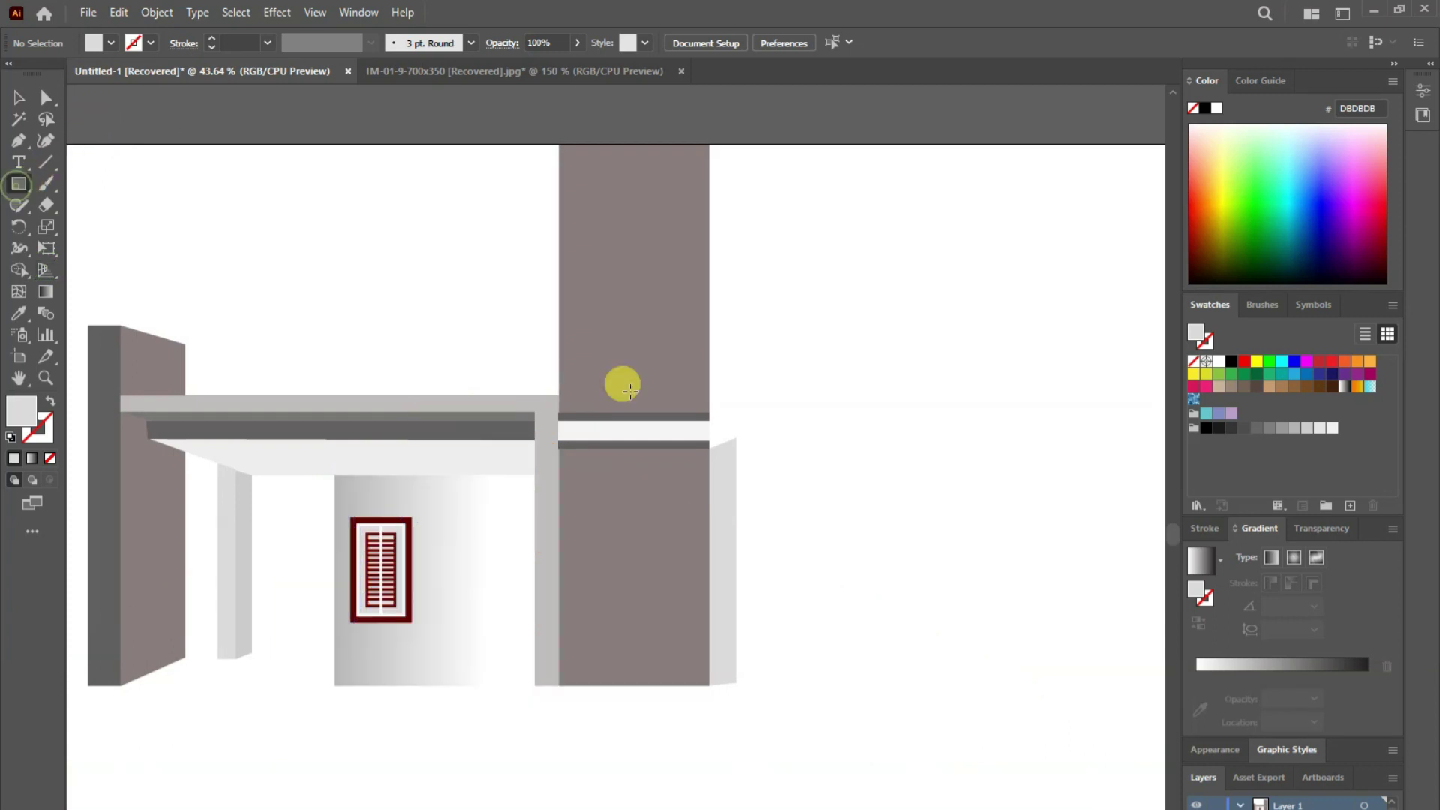
mouse_move(754, 438)
left_mouse_down()
mouse_move(775, 441)
mouse_move(759, 677)
left_mouse_up()
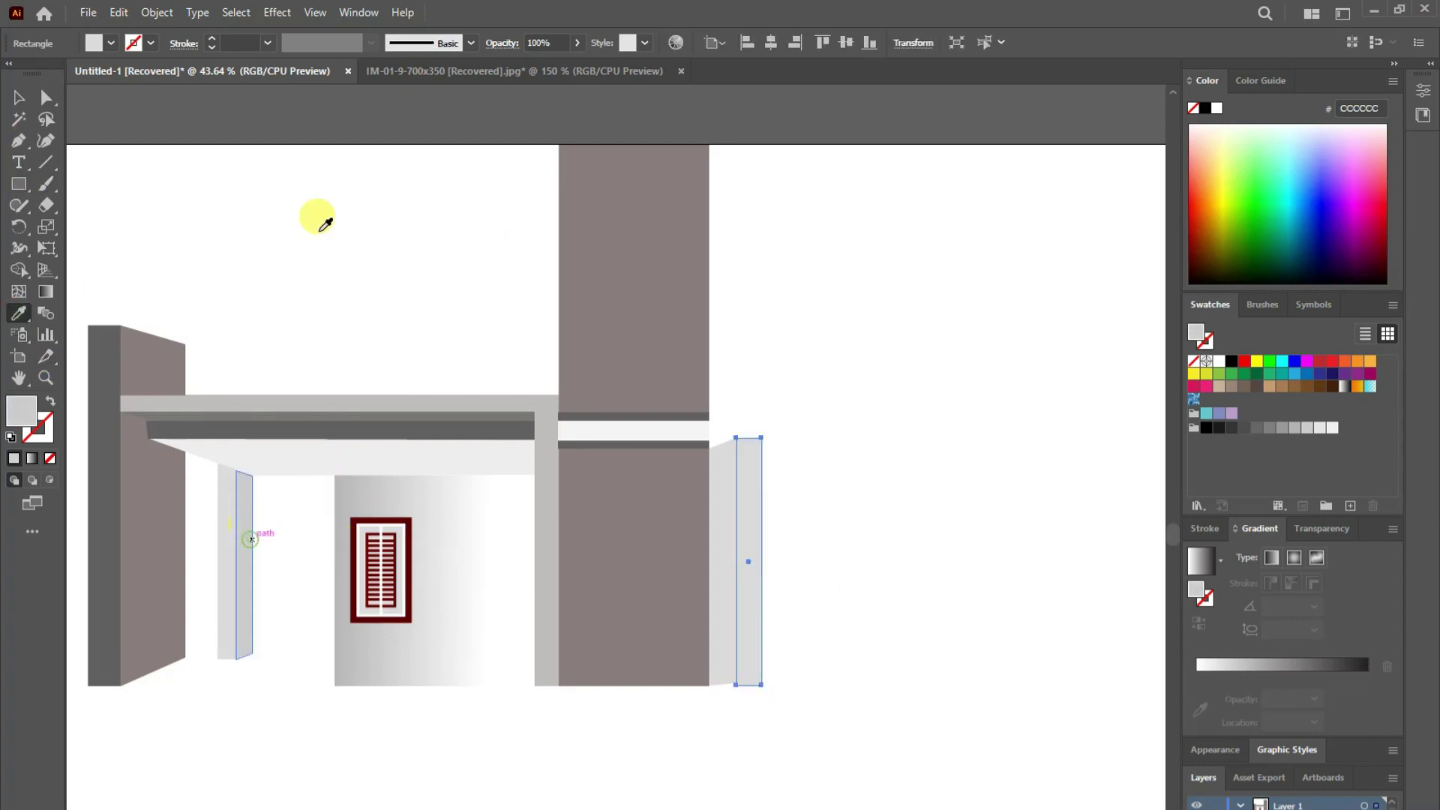
left_click(243, 525)
left_click(19, 98)
- Stretch the post's bottom edge down to the ground line
left_click_drag(749, 685, 748, 679)
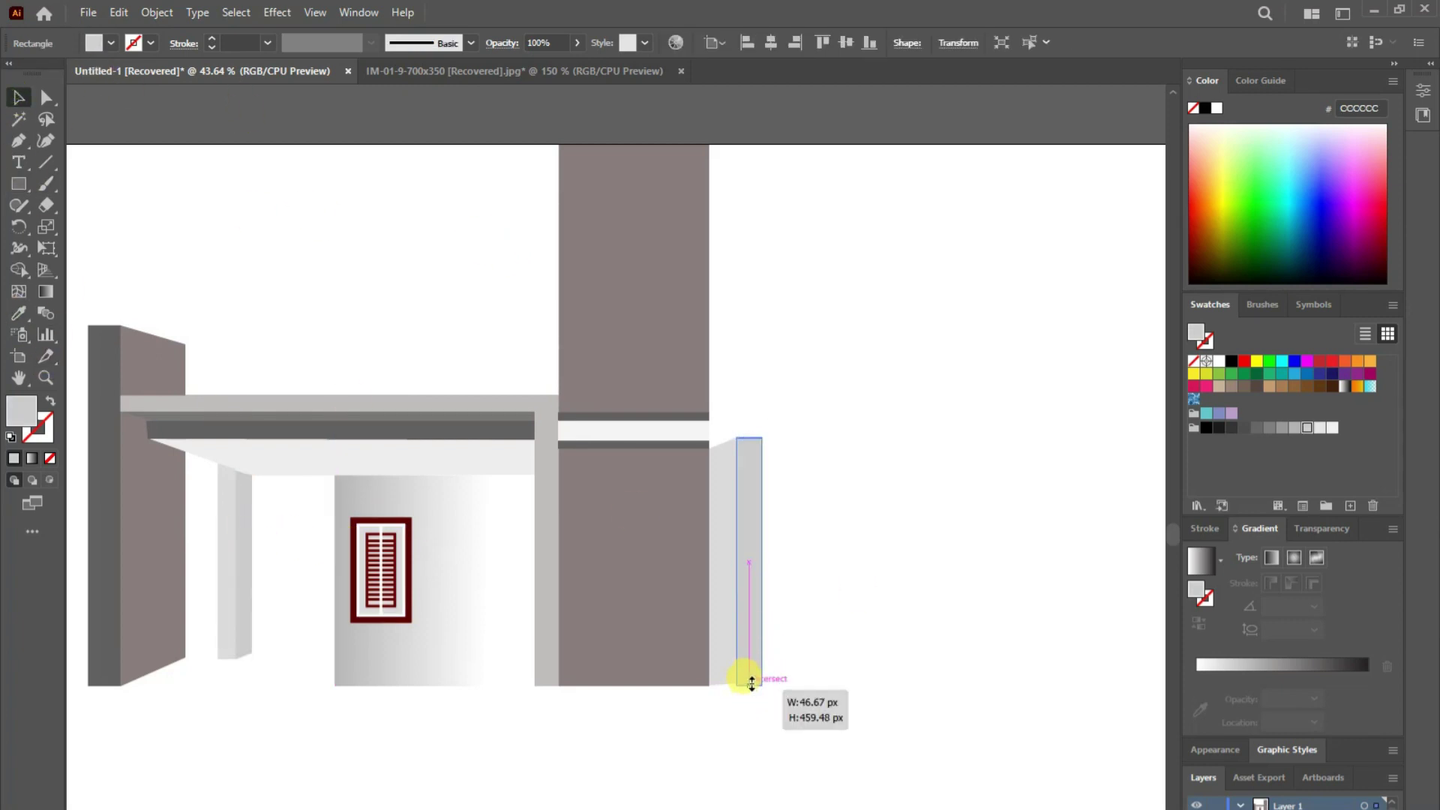
left_click(746, 681)
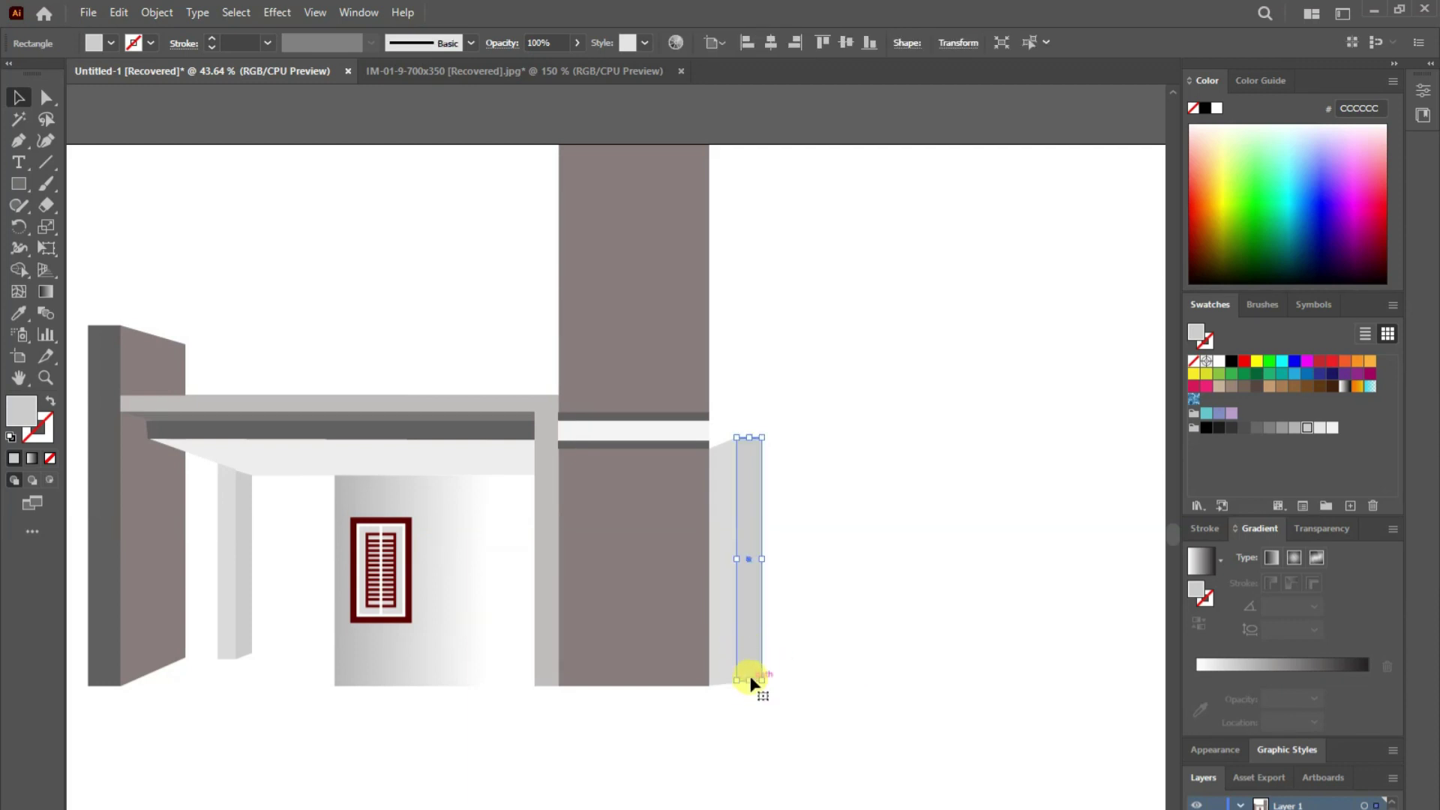
left_click_drag(755, 683, 750, 684)
left_click(918, 683)
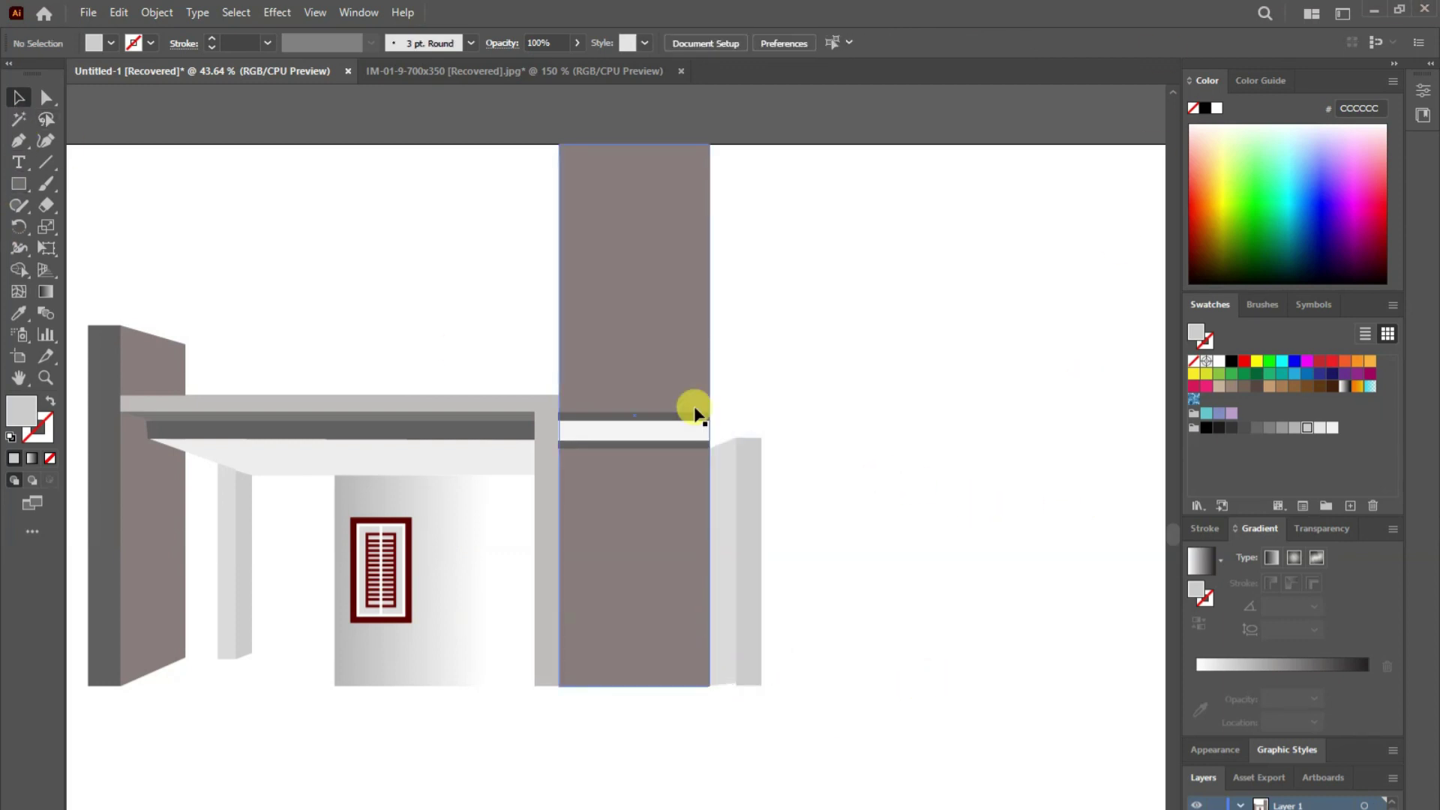
- Drag the post side face's bottom corners down toward the base
left_click(46, 96)
left_click(735, 681)
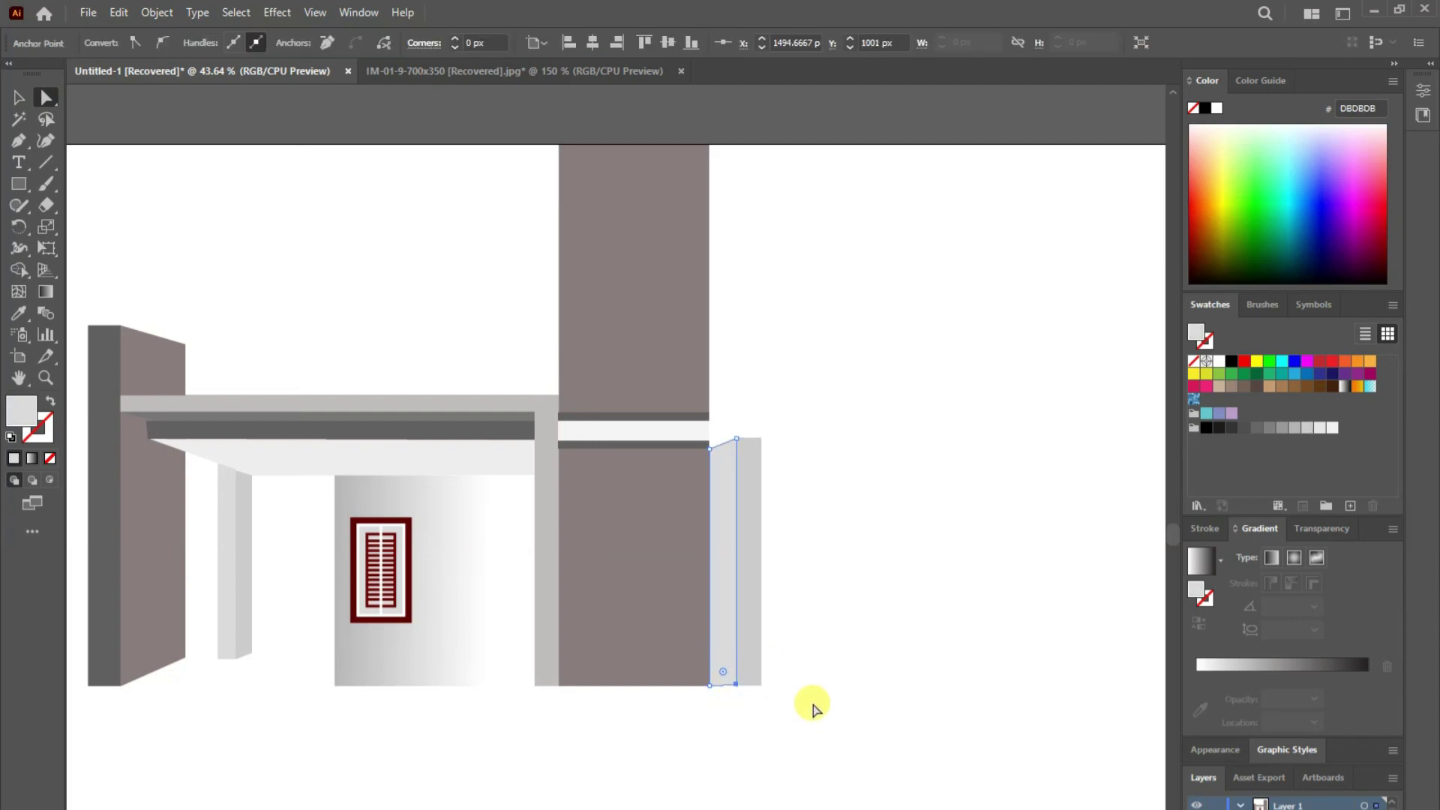
left_click(825, 694)
left_click(739, 684)
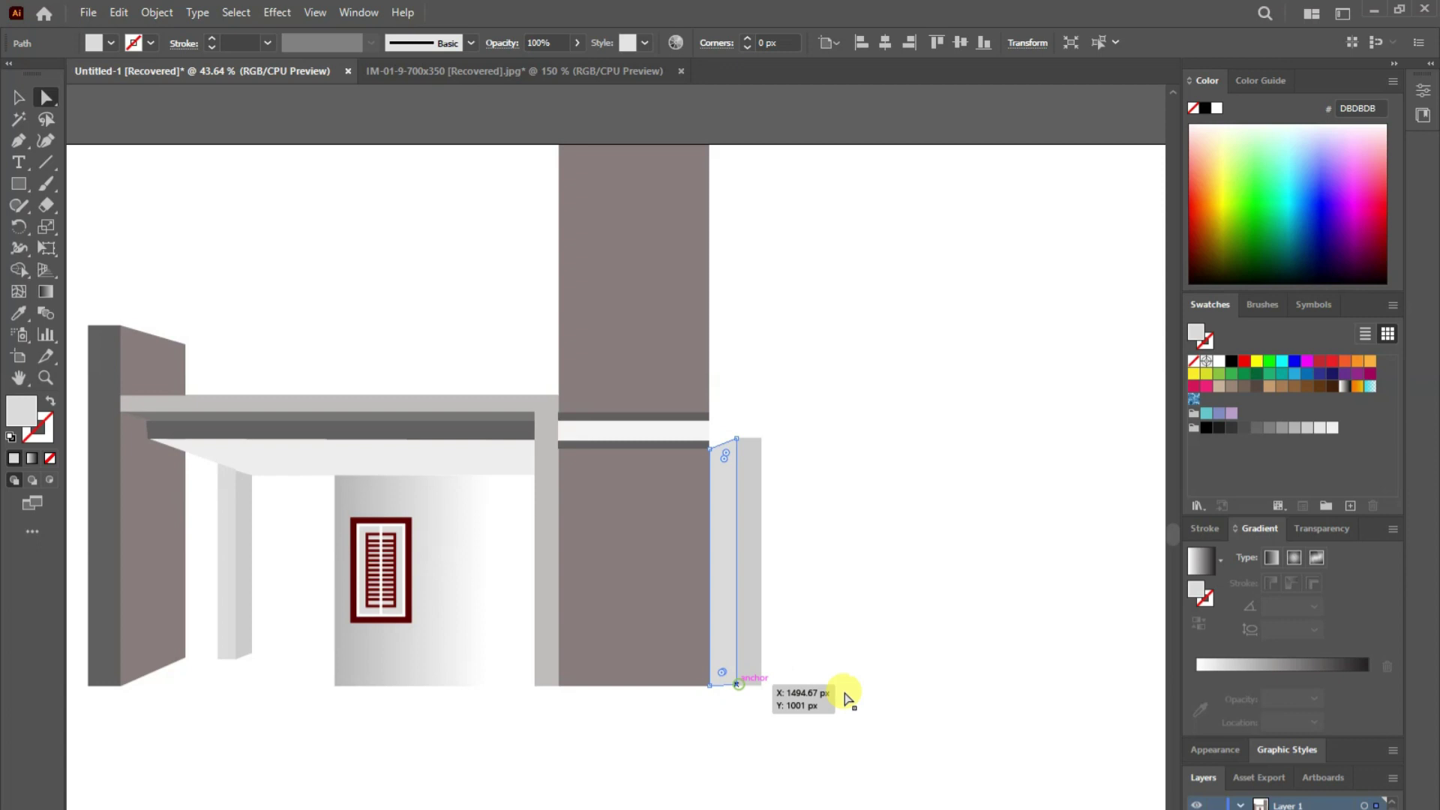
left_click_drag(848, 699, 727, 671)
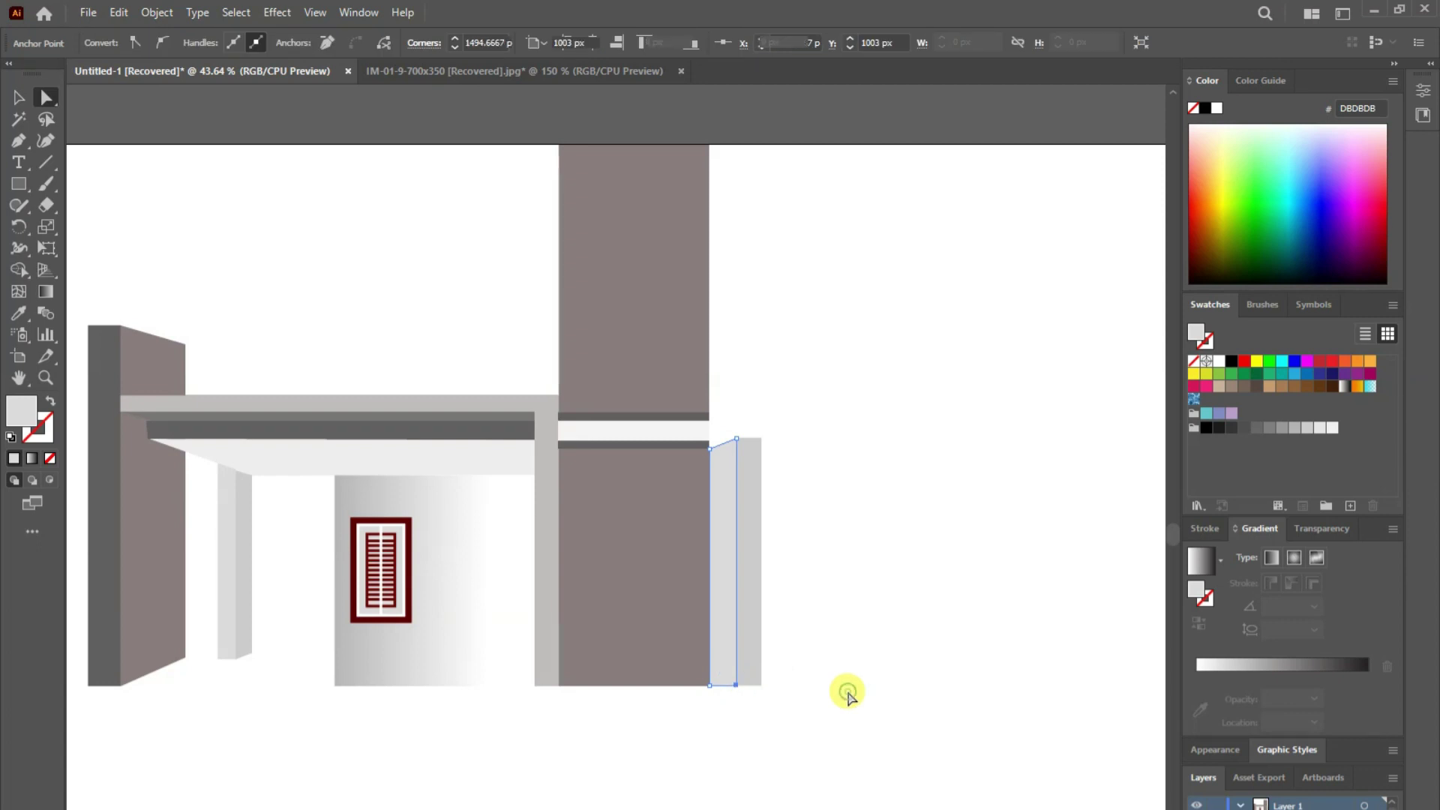
left_click(851, 696)
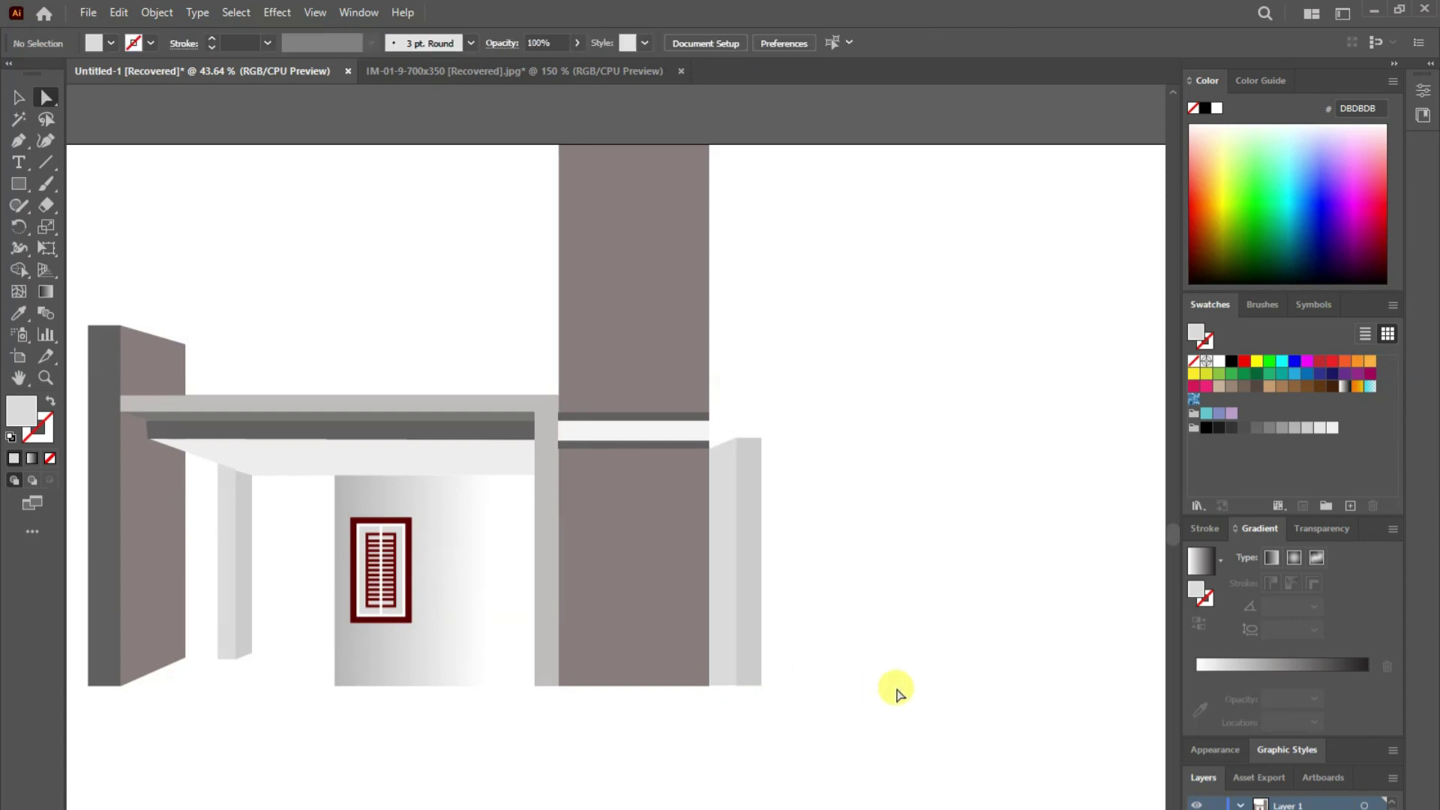
left_click_drag(908, 722, 731, 678)
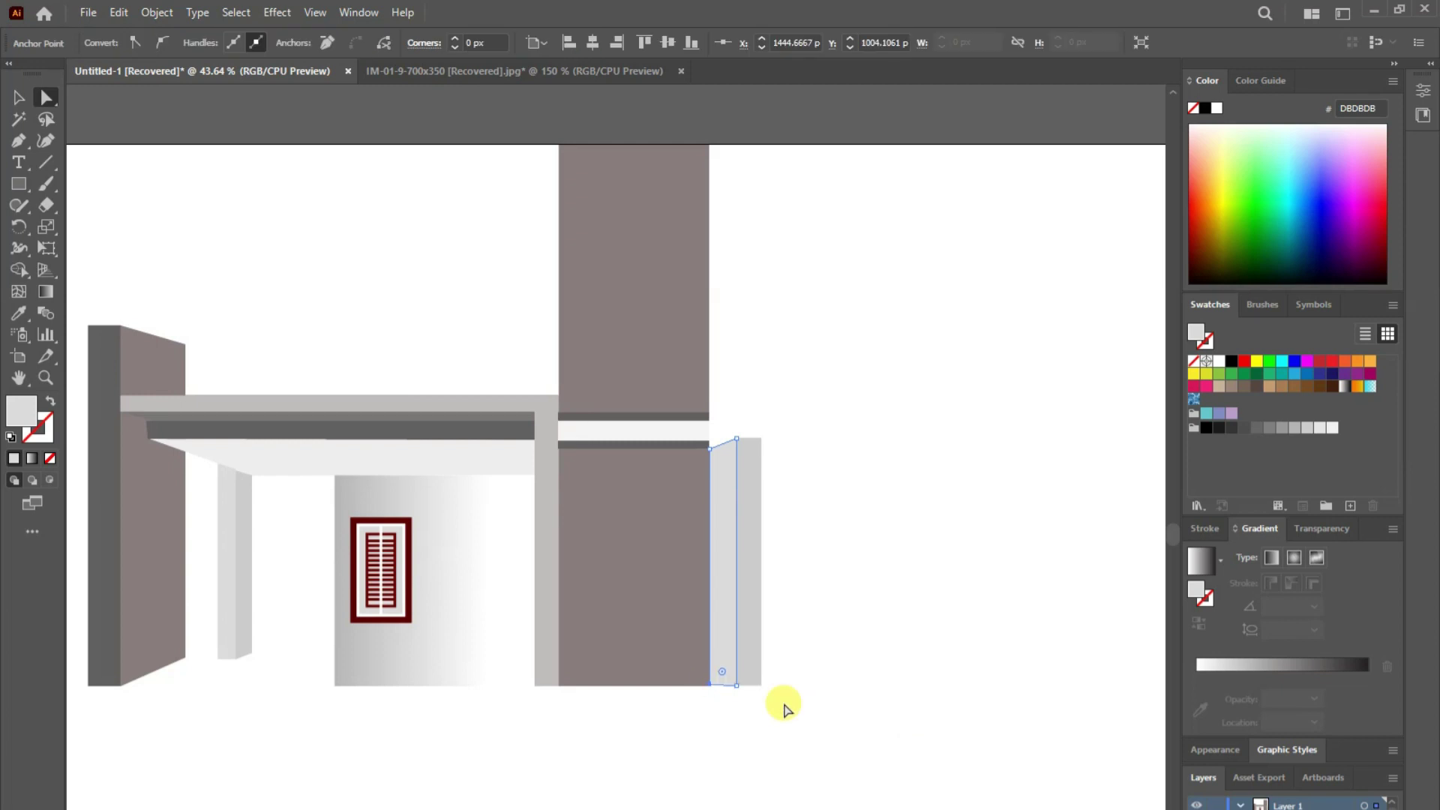
left_click(862, 656)
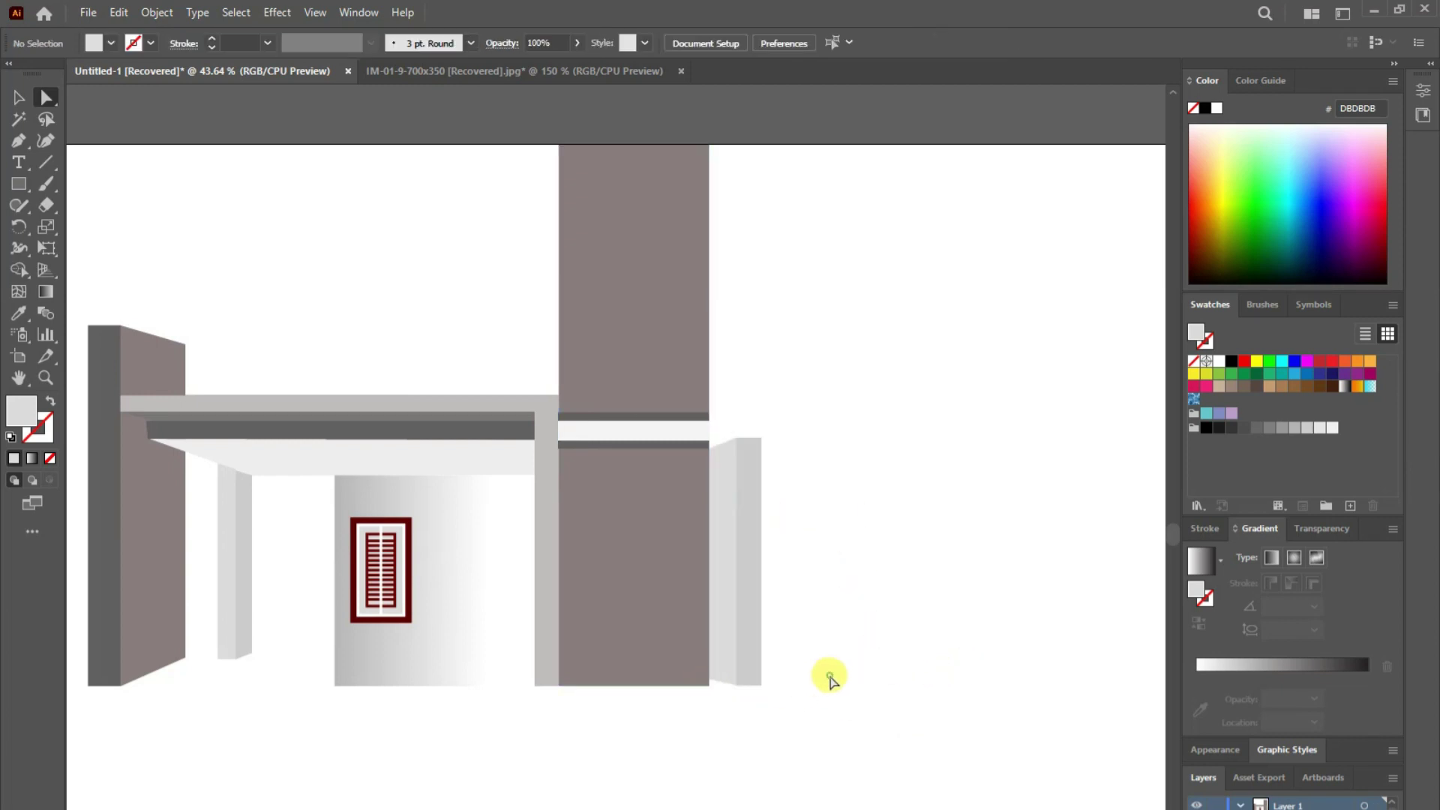
- Nudge the side face's bottom-left and bottom-right corners so they line up
left_click_drag(719, 684, 715, 685)
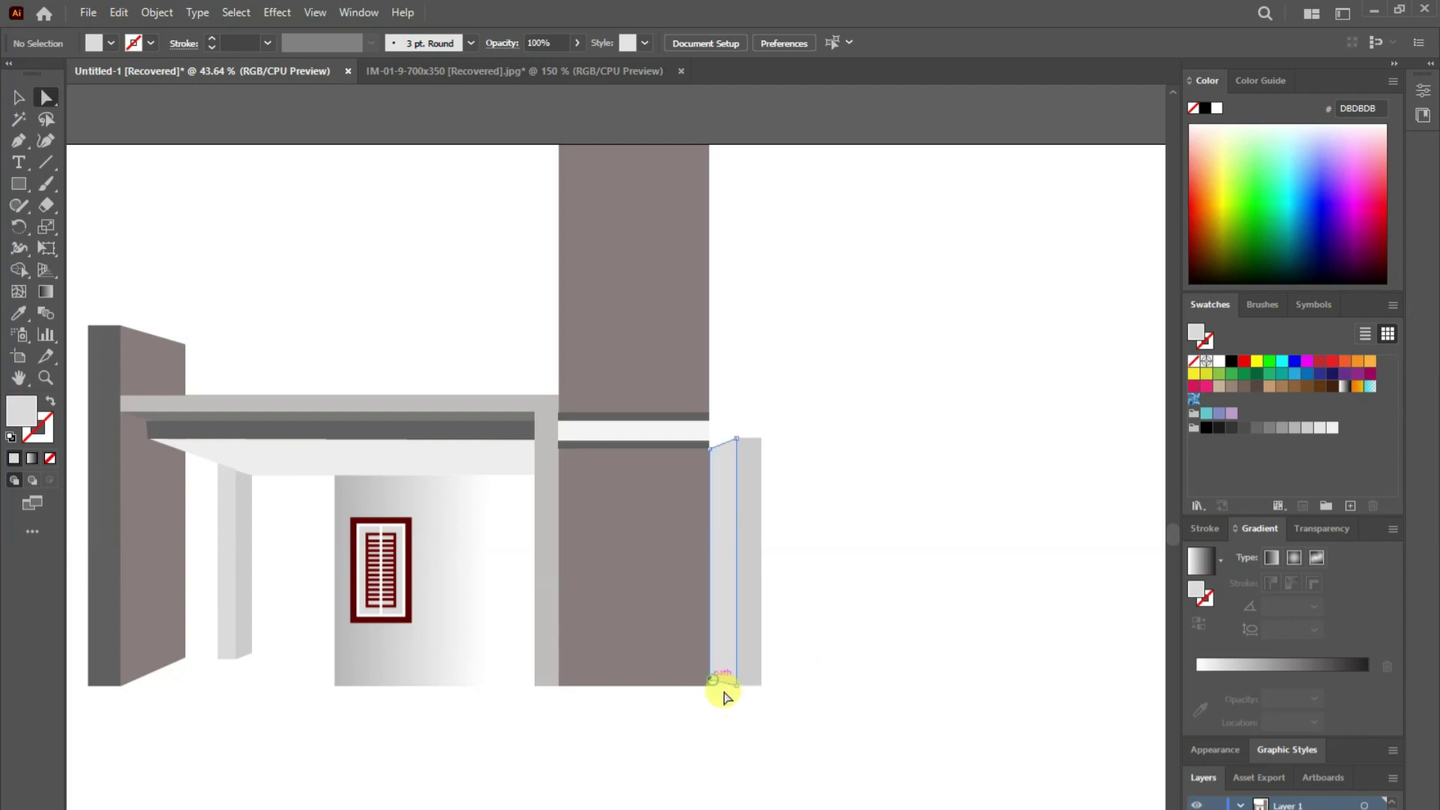
left_click(722, 691)
left_click(736, 687)
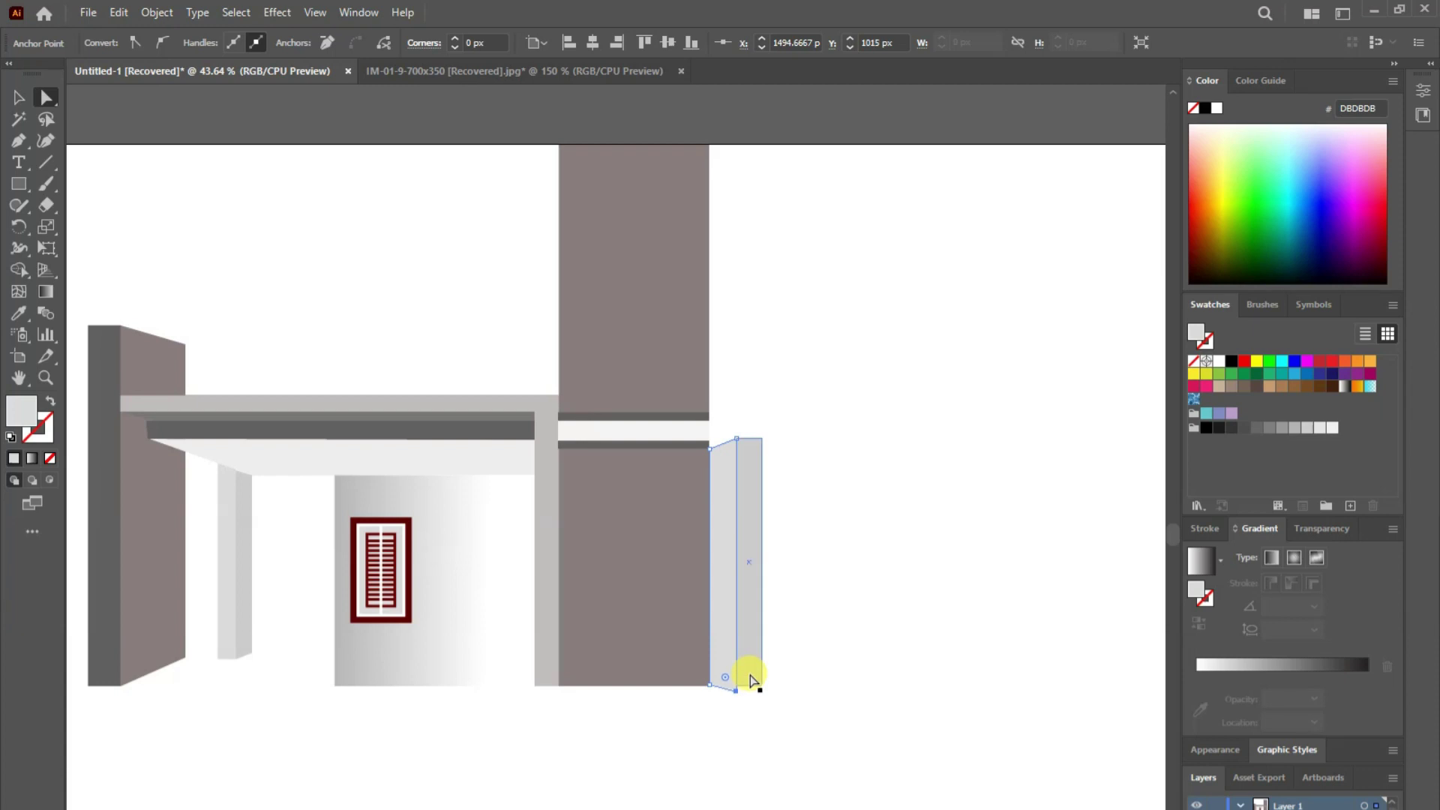
left_click_drag(738, 684, 740, 681)
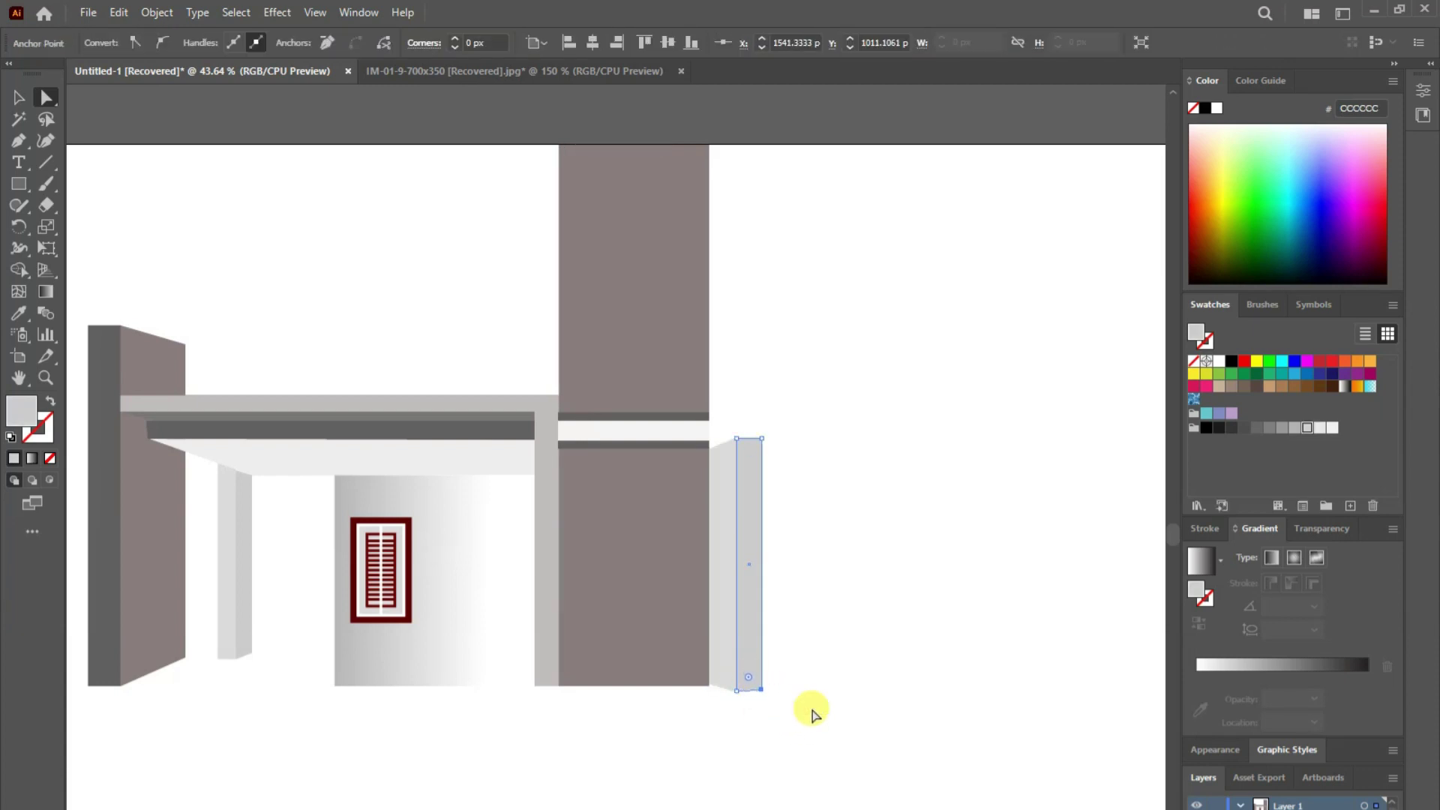
left_click(810, 709)
left_click(736, 689)
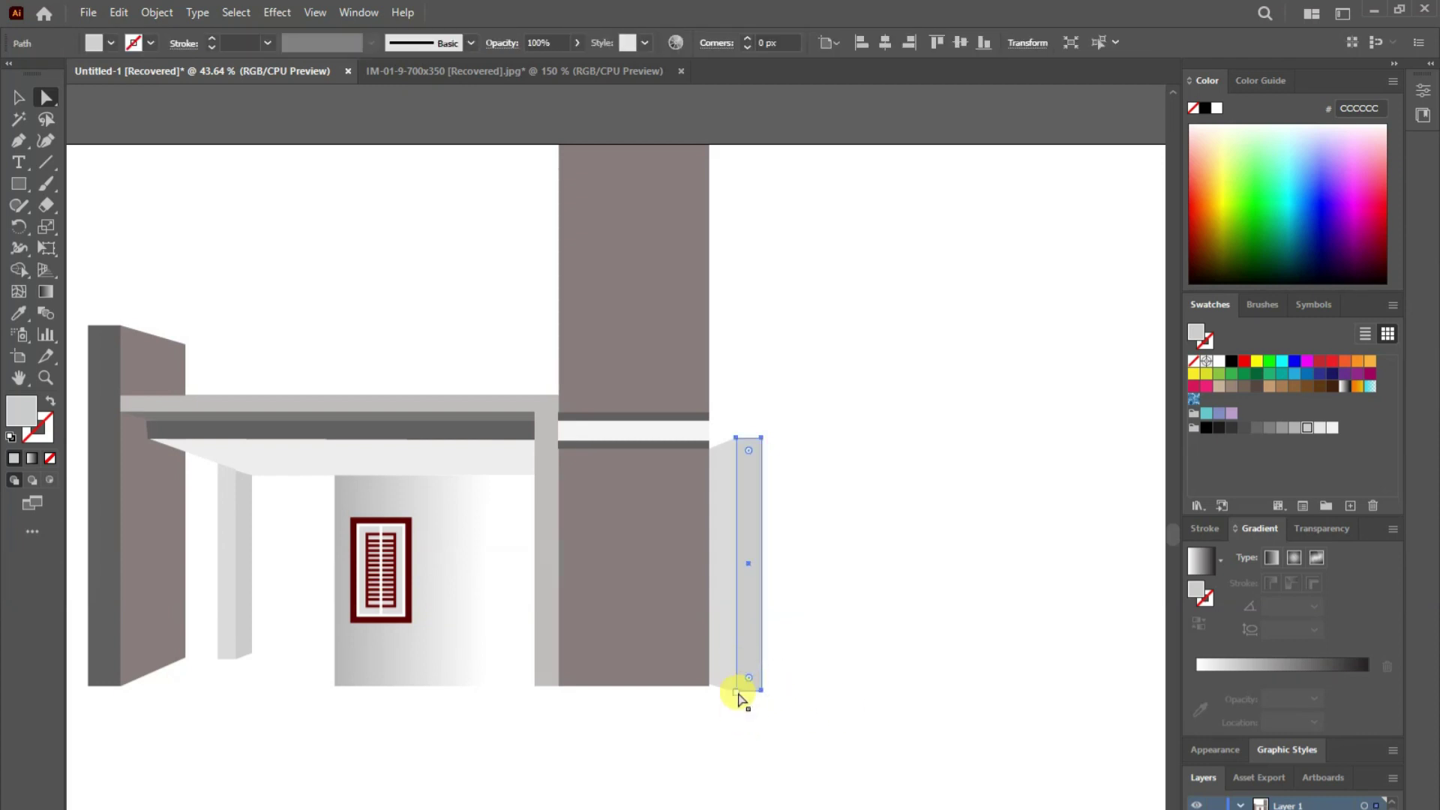
left_click(964, 713)
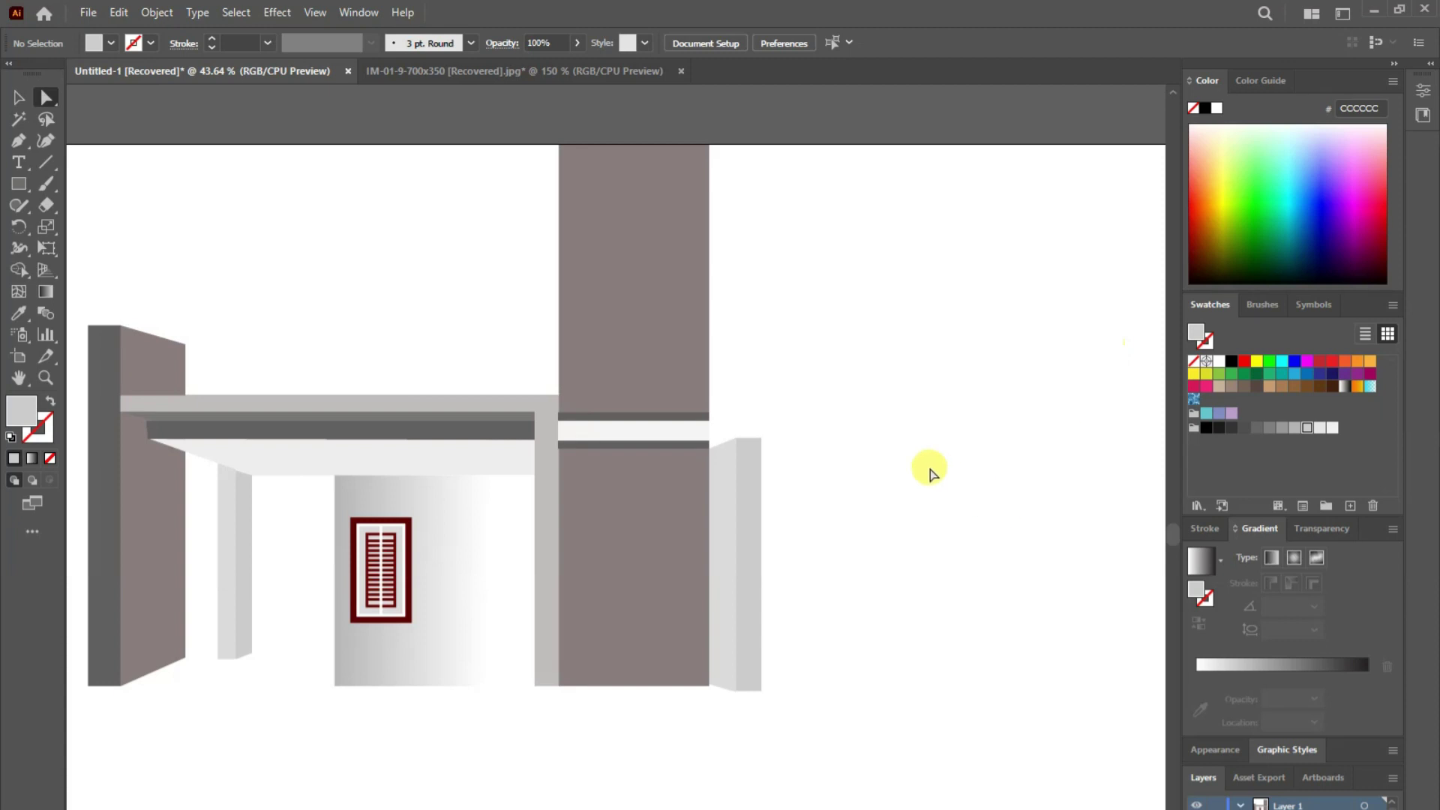
- Lower the side face's bottom-left corner slightly and check that the front face's bottom corner matches
left_click(711, 681)
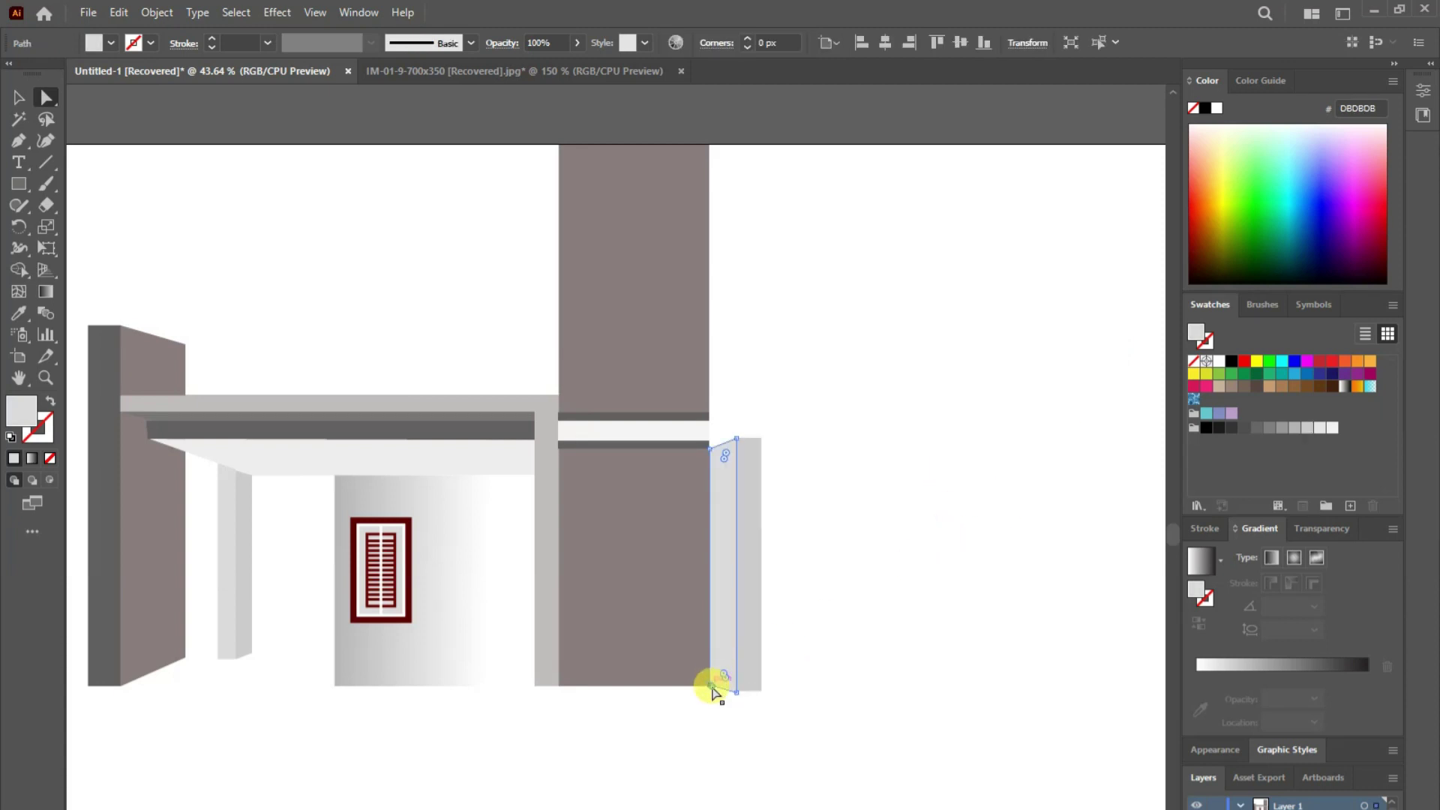
left_click(847, 675)
left_click_drag(710, 683, 709, 684)
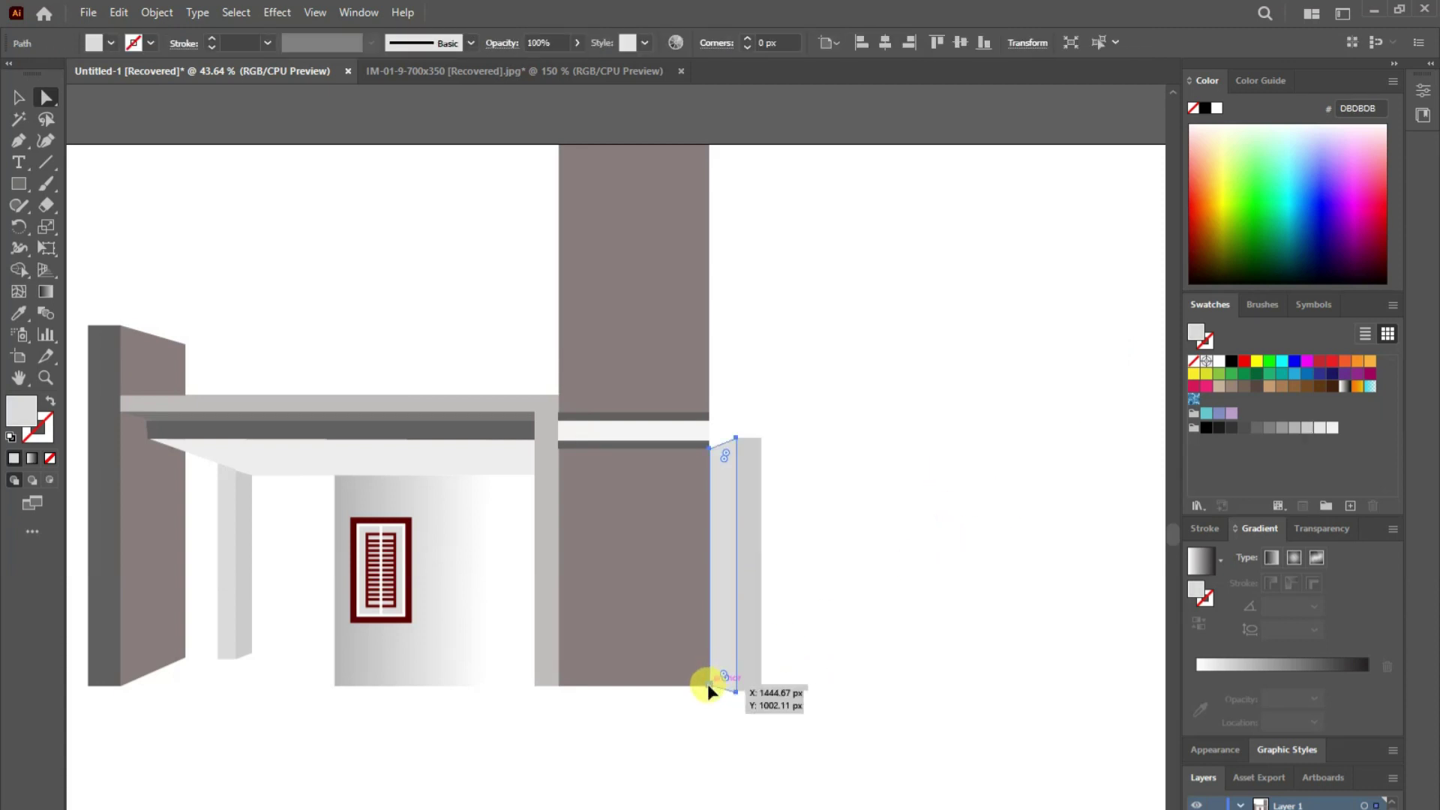
left_click(864, 690)
left_click(735, 691)
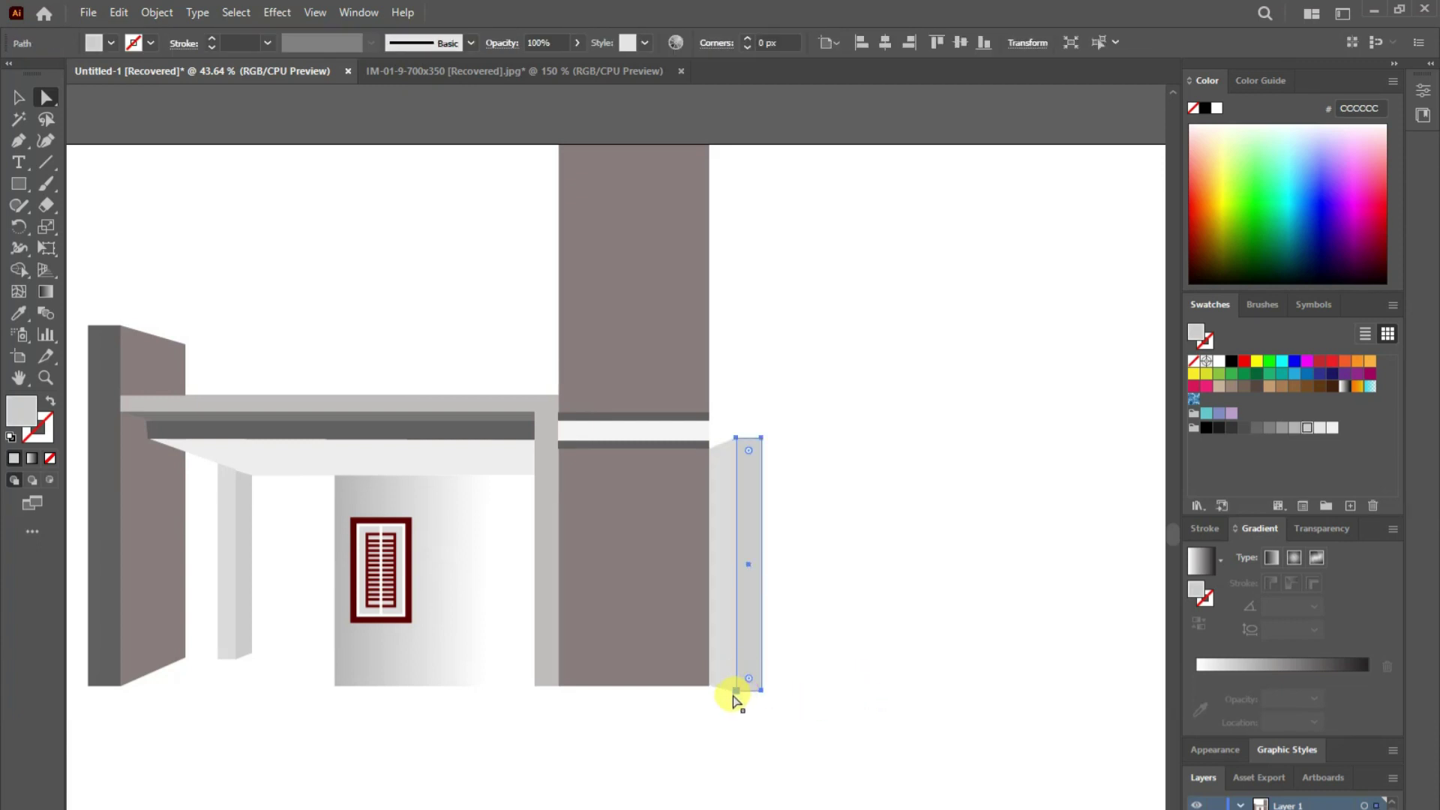
left_click(735, 691)
left_click(881, 691)
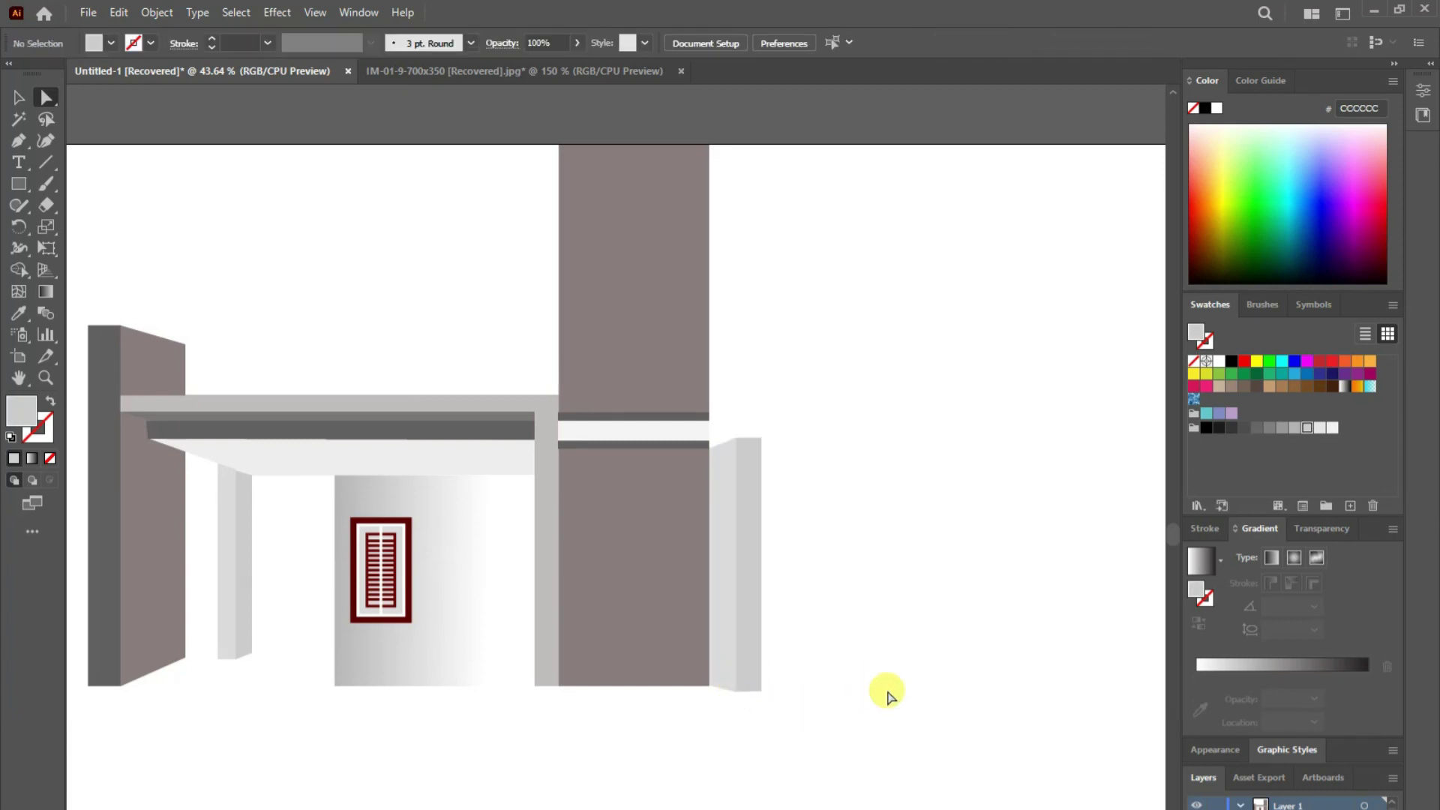
left_click(18, 143)
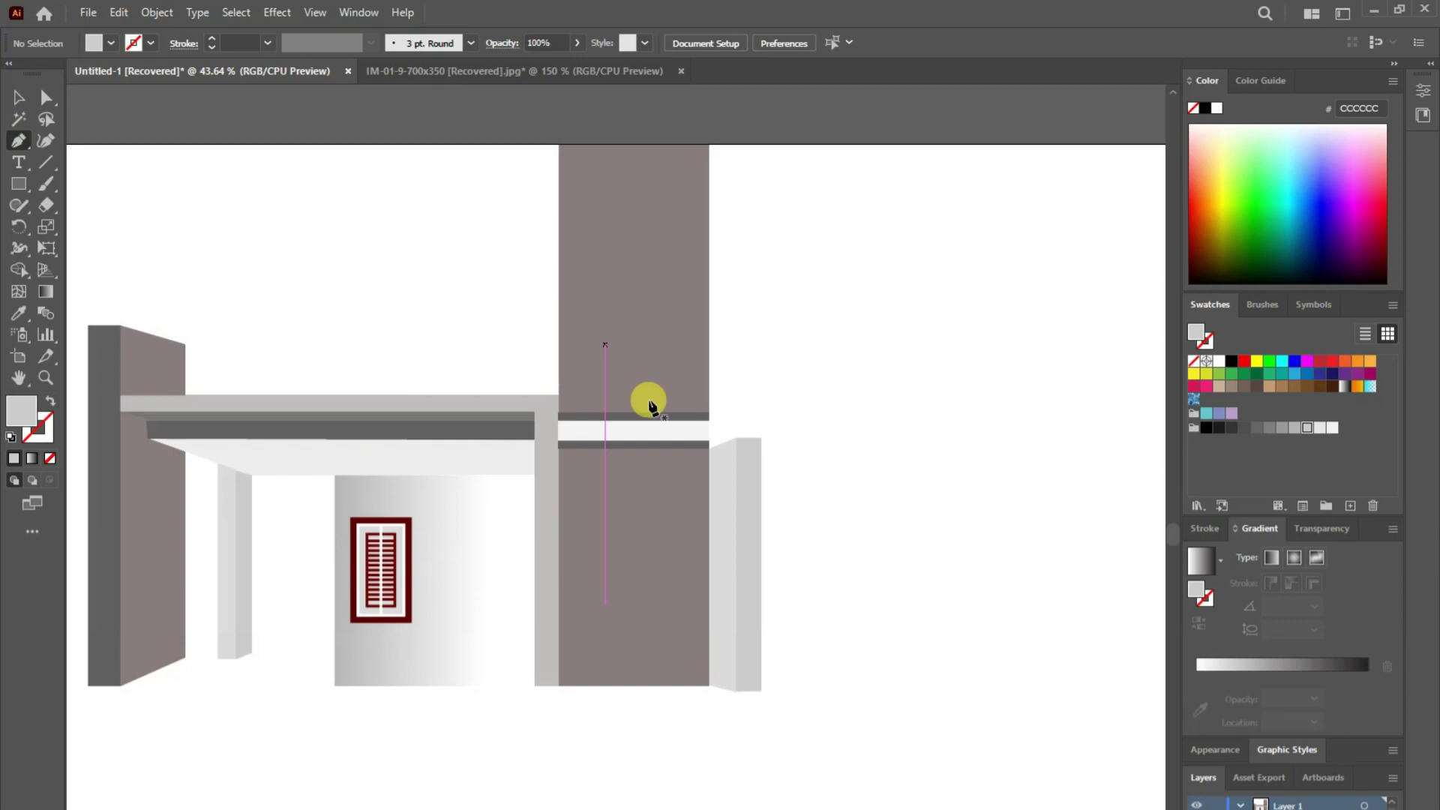
- Draw a slanted piece from the post's top corner, fill it with the dark strip's 636060 grey, and adjust its end corner
left_click(735, 433)
left_click(709, 444)
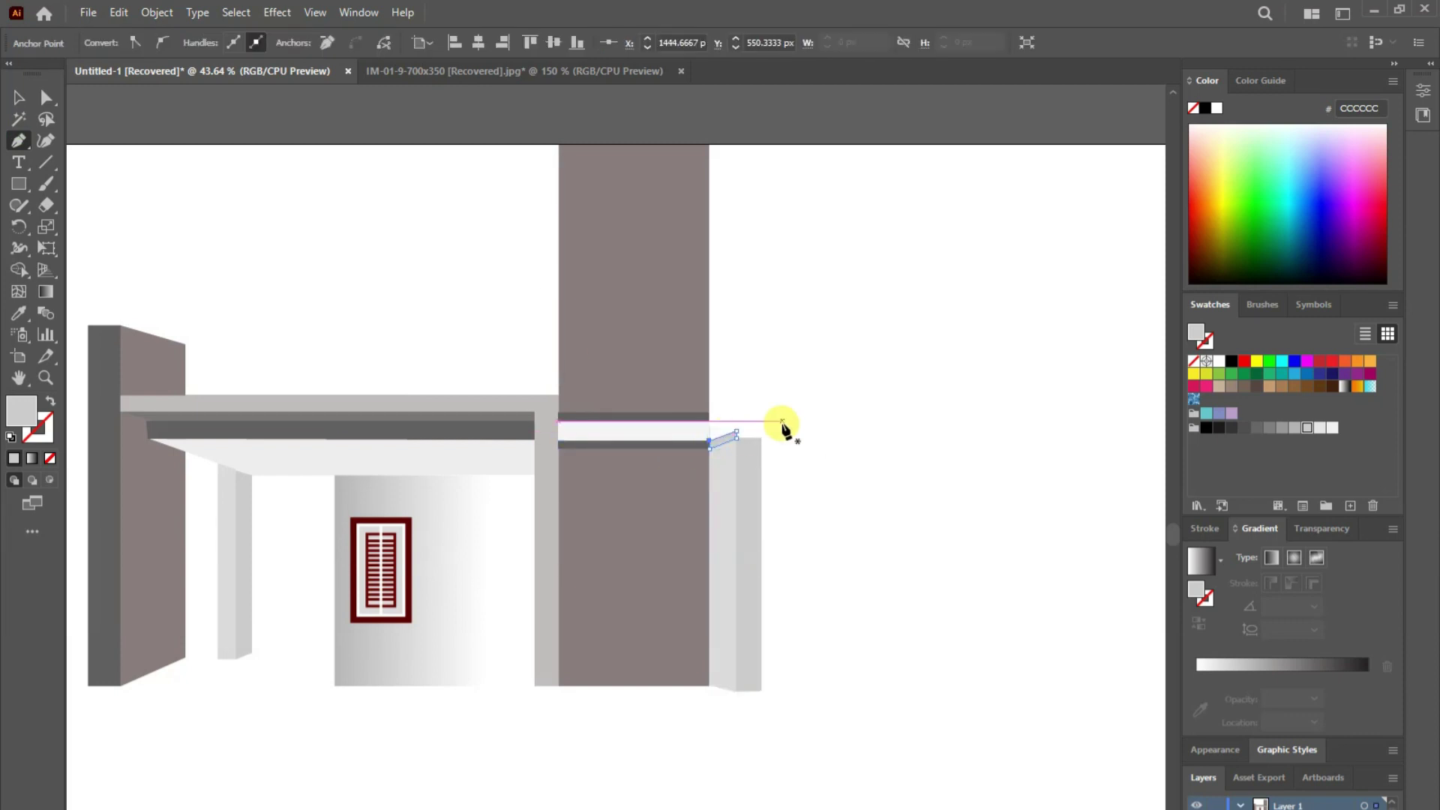
left_click(18, 315)
left_click(681, 444)
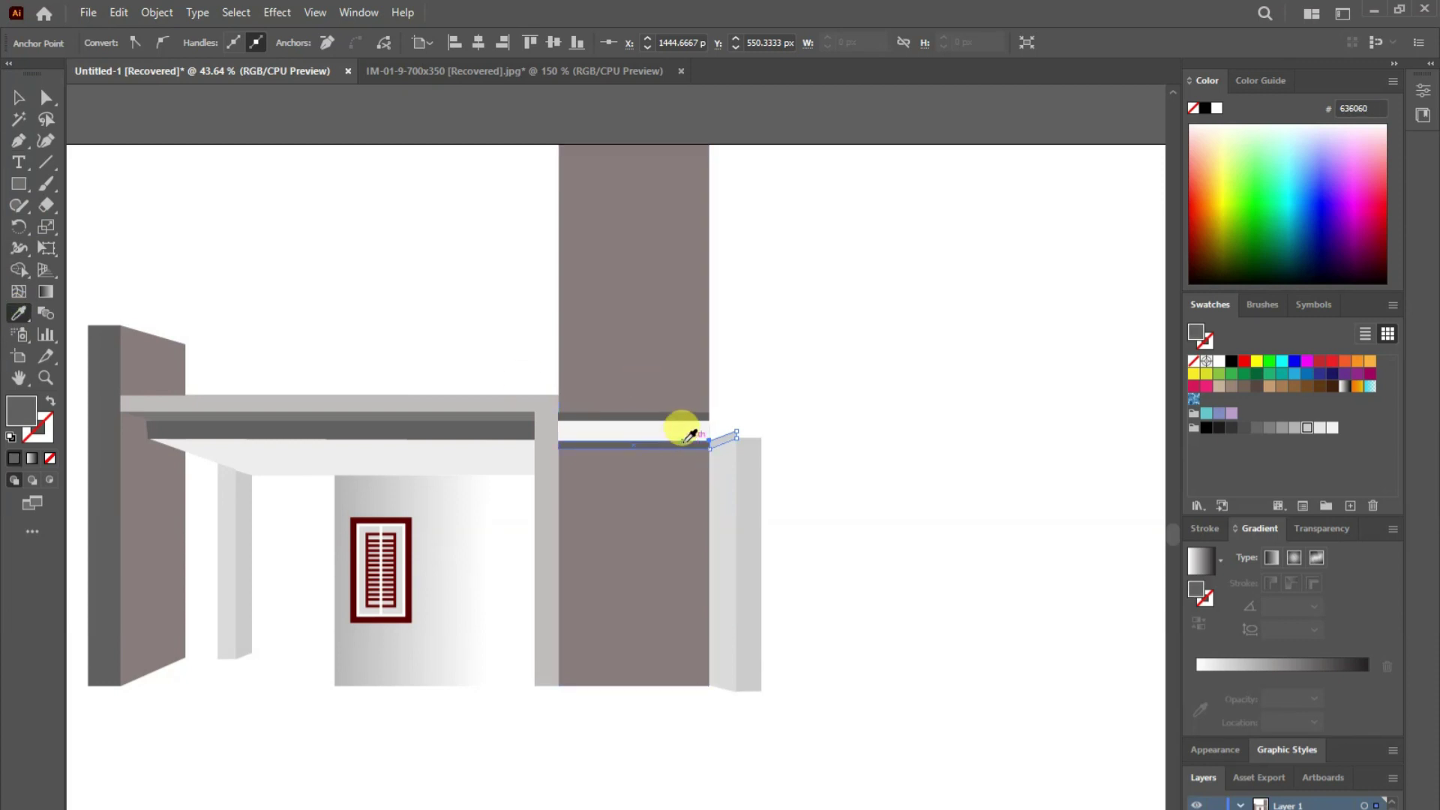
left_click(18, 97)
left_click(18, 140)
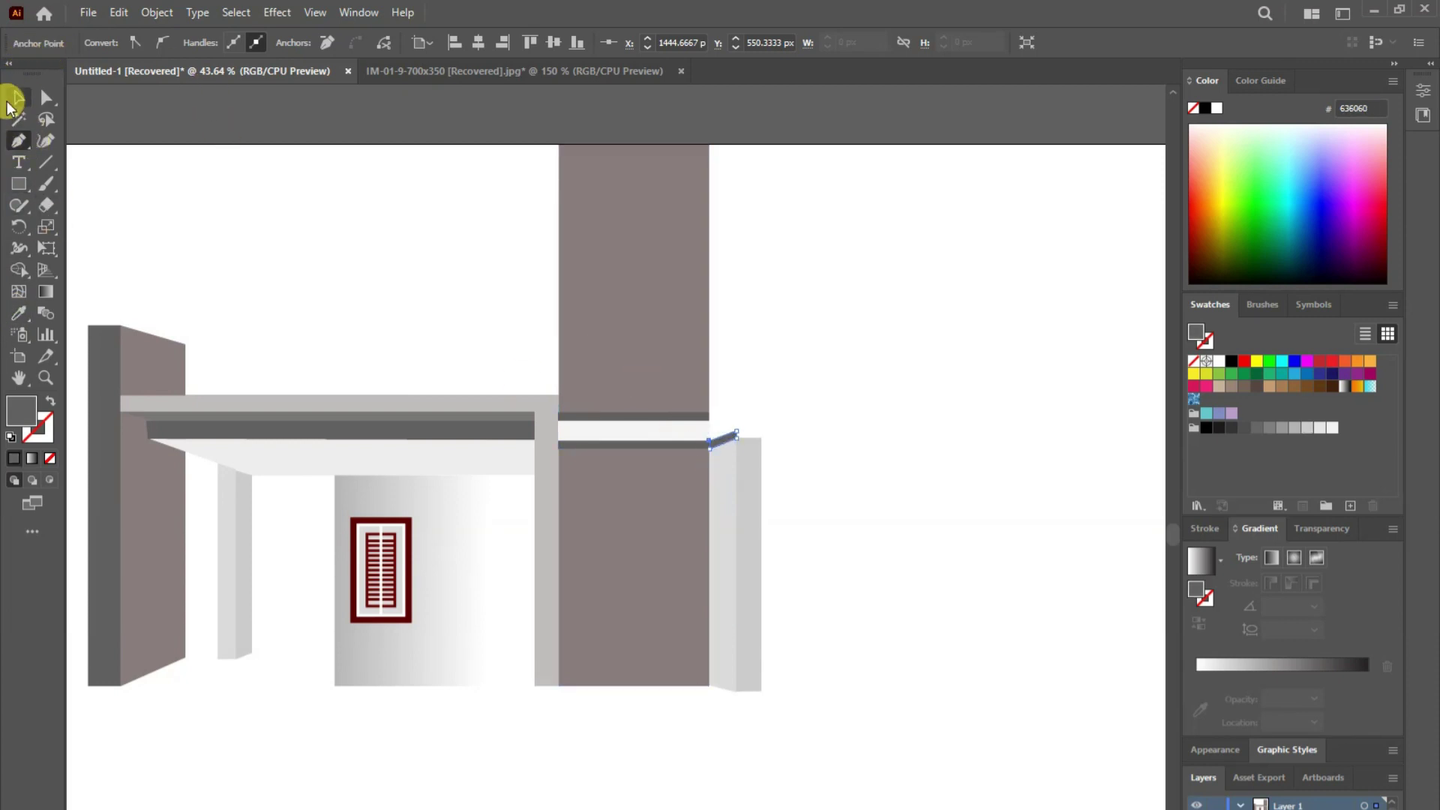
key("ctrl+shift+a")
left_click_drag(736, 434, 736, 434)
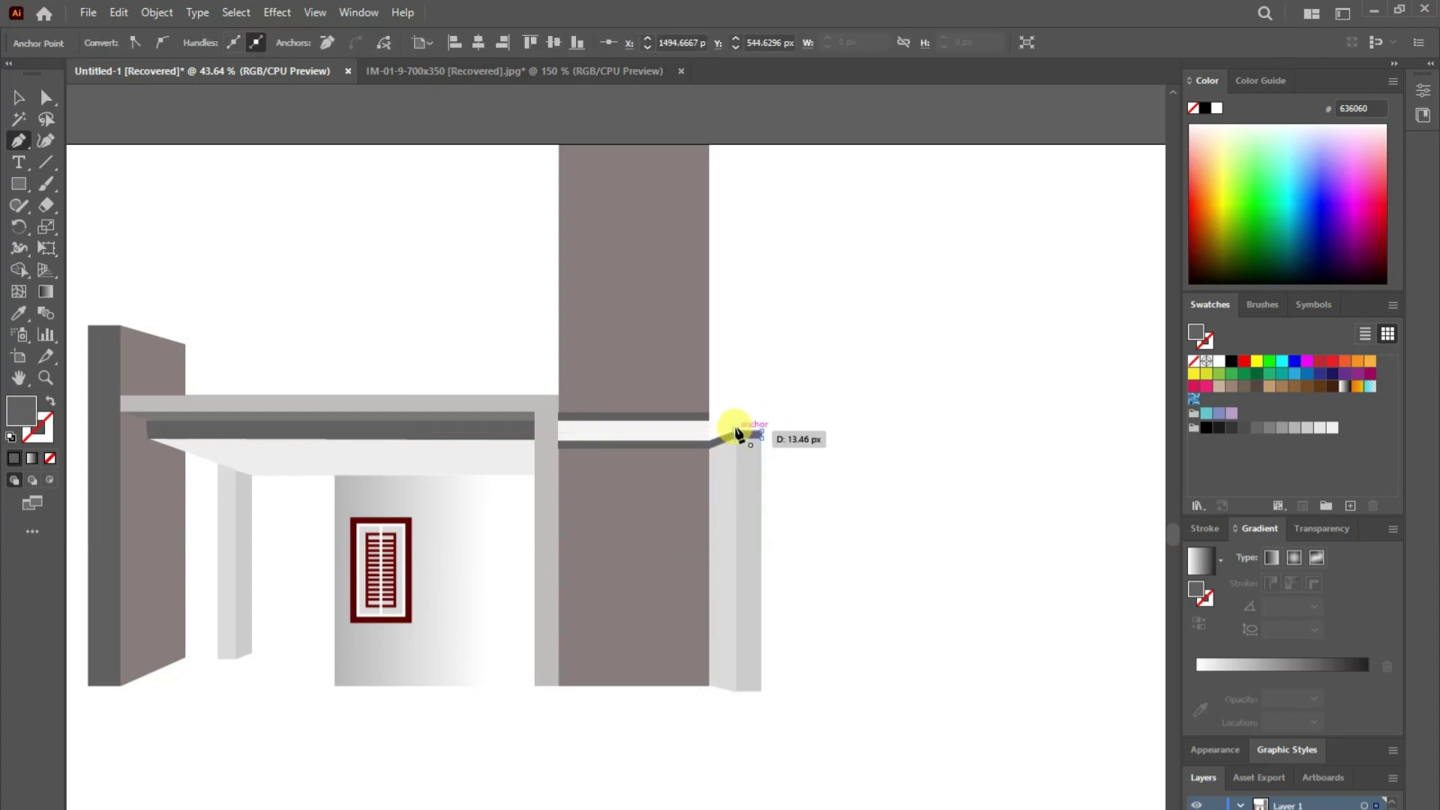
left_click(19, 97)
left_click(994, 486)
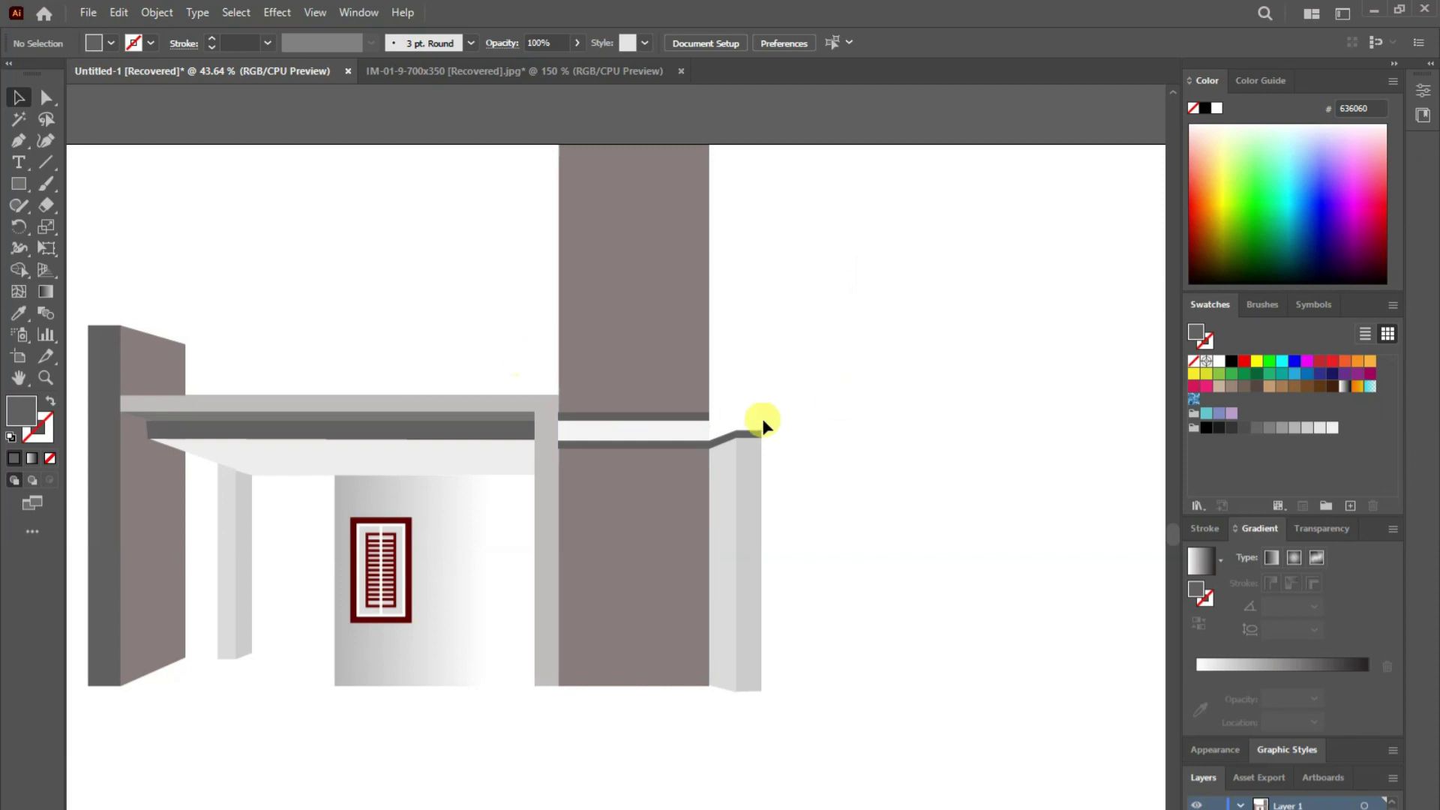
- Draw a light F4F4F4 panel between the upper strip and the slanted dark piece
left_click(19, 141)
left_click(558, 413)
left_click(709, 416)
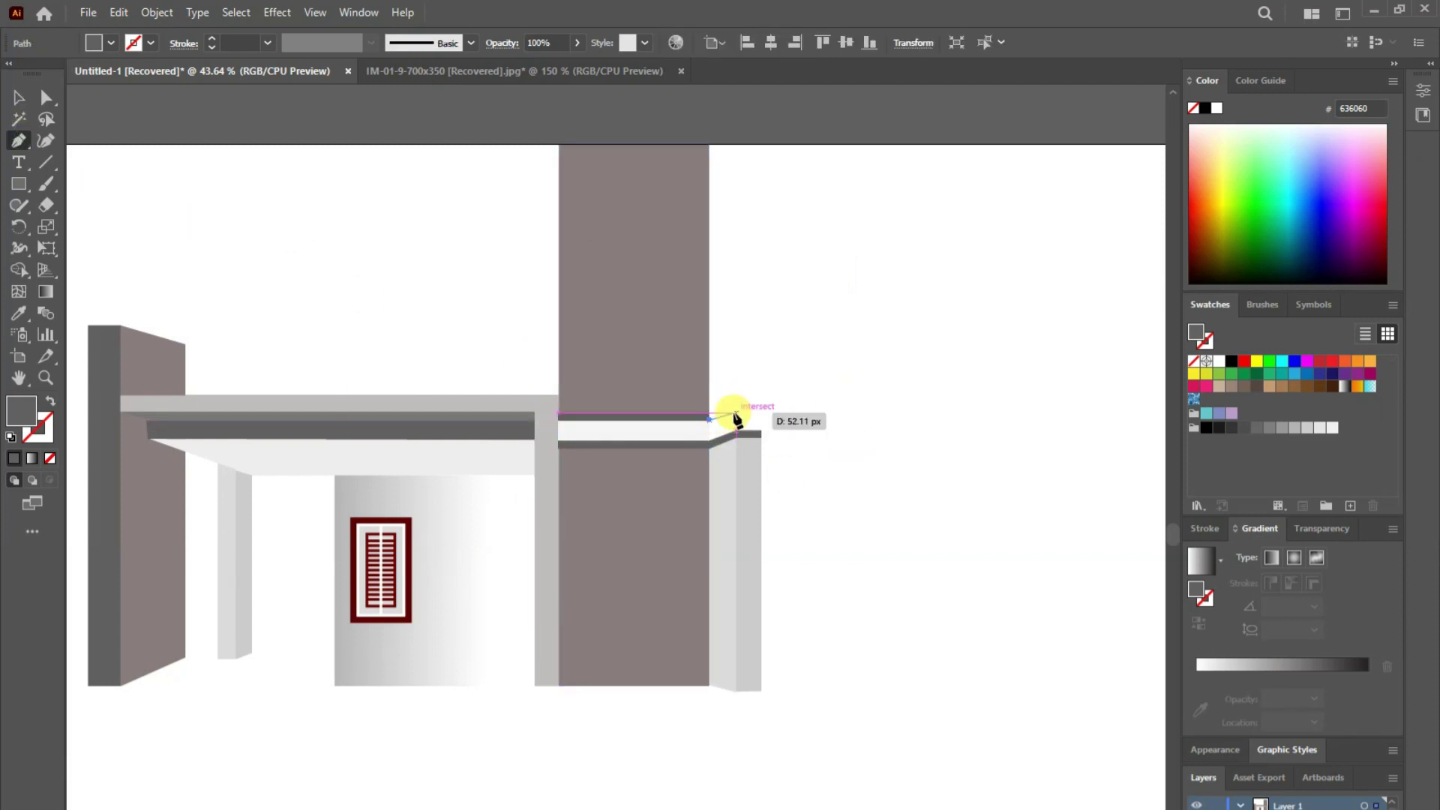
left_click(736, 418)
left_click(708, 443)
left_click(708, 418)
left_click(18, 312)
left_click(593, 427)
left_click(23, 97)
left_click(930, 324)
- Zoom in on the ledge corner and draw a panel atop the post
left_click(16, 144)
left_click(41, 381)
left_click(742, 595)
left_click(552, 395)
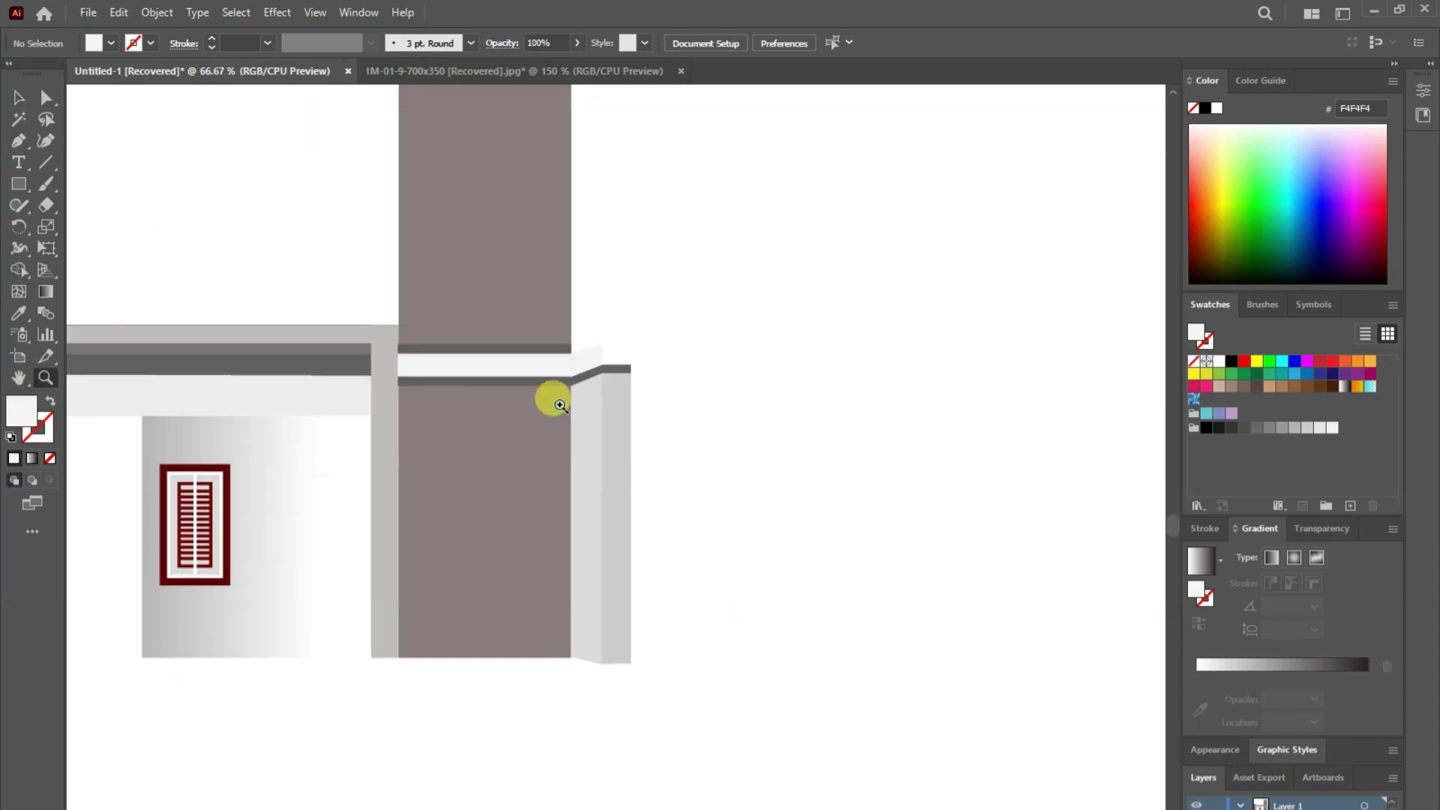
left_click_drag(469, 476, 513, 315)
left_click(18, 140)
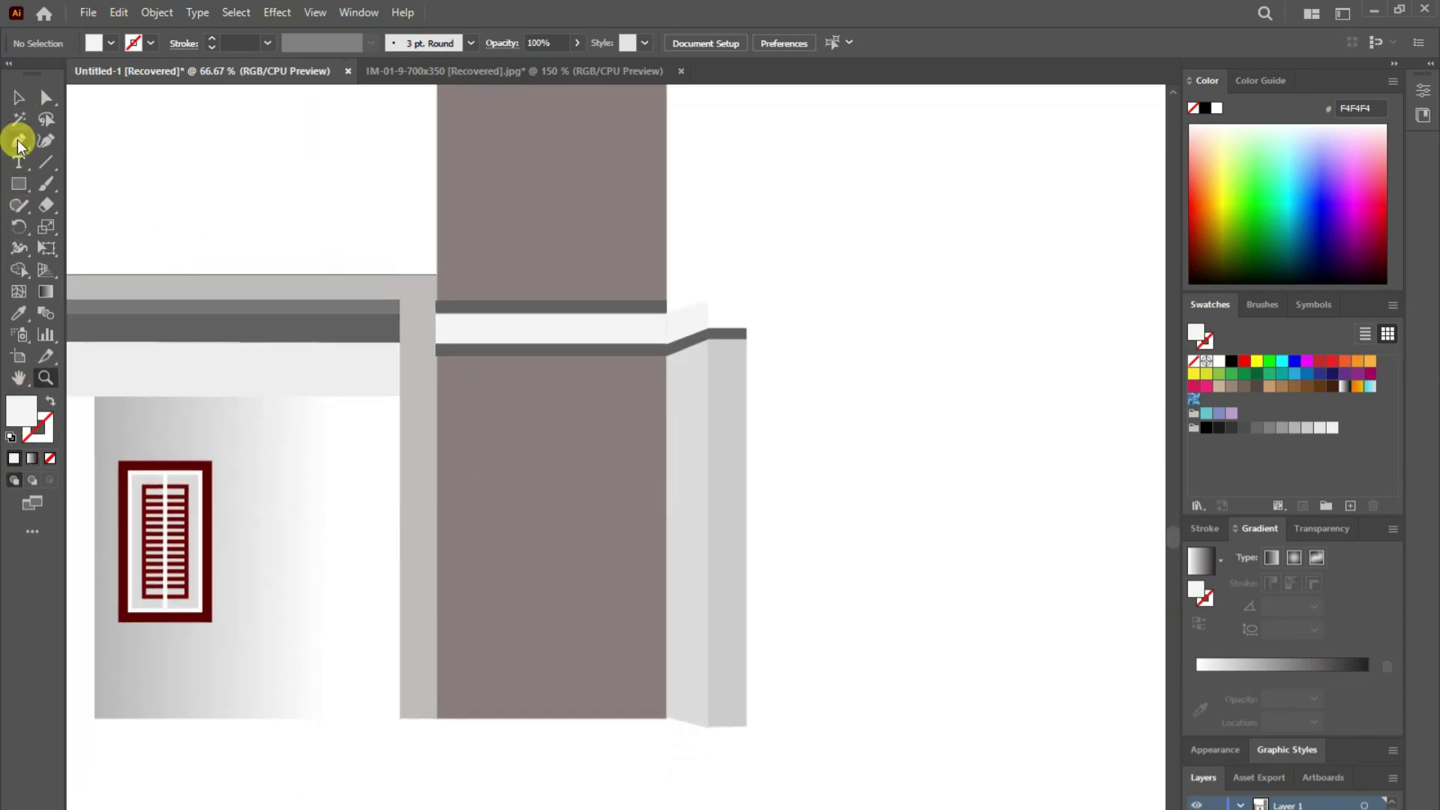
left_click(708, 301)
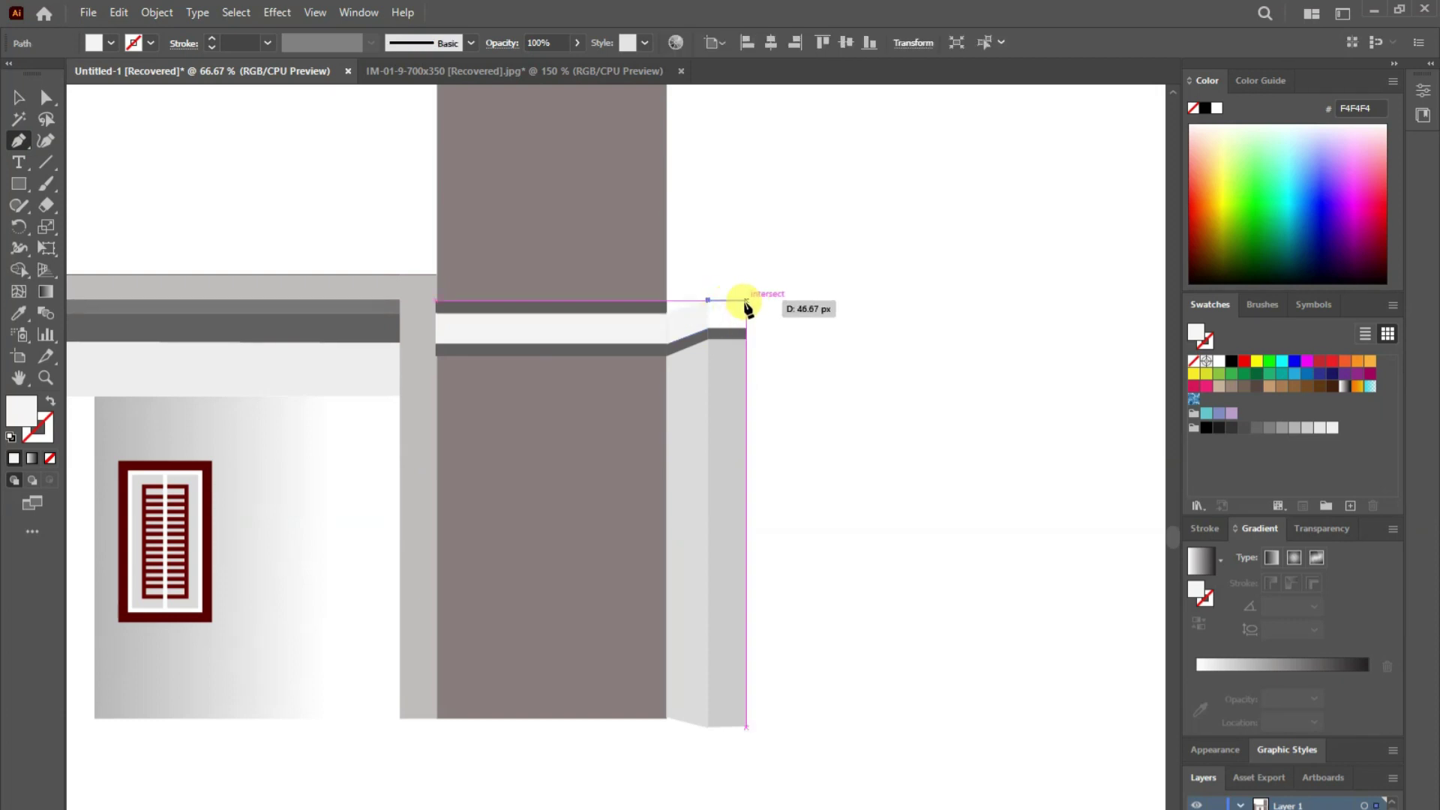
left_click(746, 328)
left_click(708, 300)
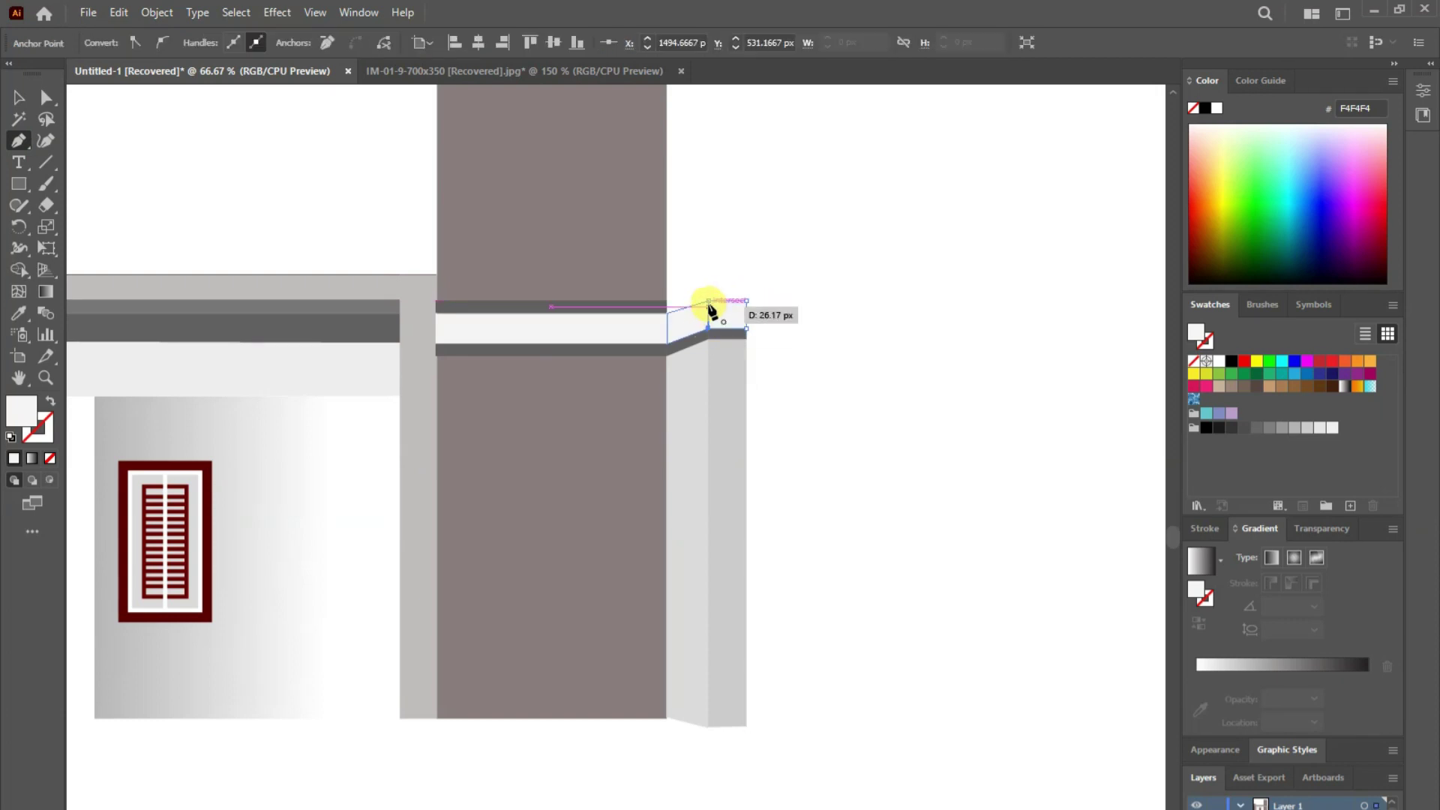
left_click(18, 96)
- Give the skewed connector the wall's grey-to-white gradient
left_click(643, 331)
left_click(16, 96)
left_click(685, 321)
left_click(18, 312)
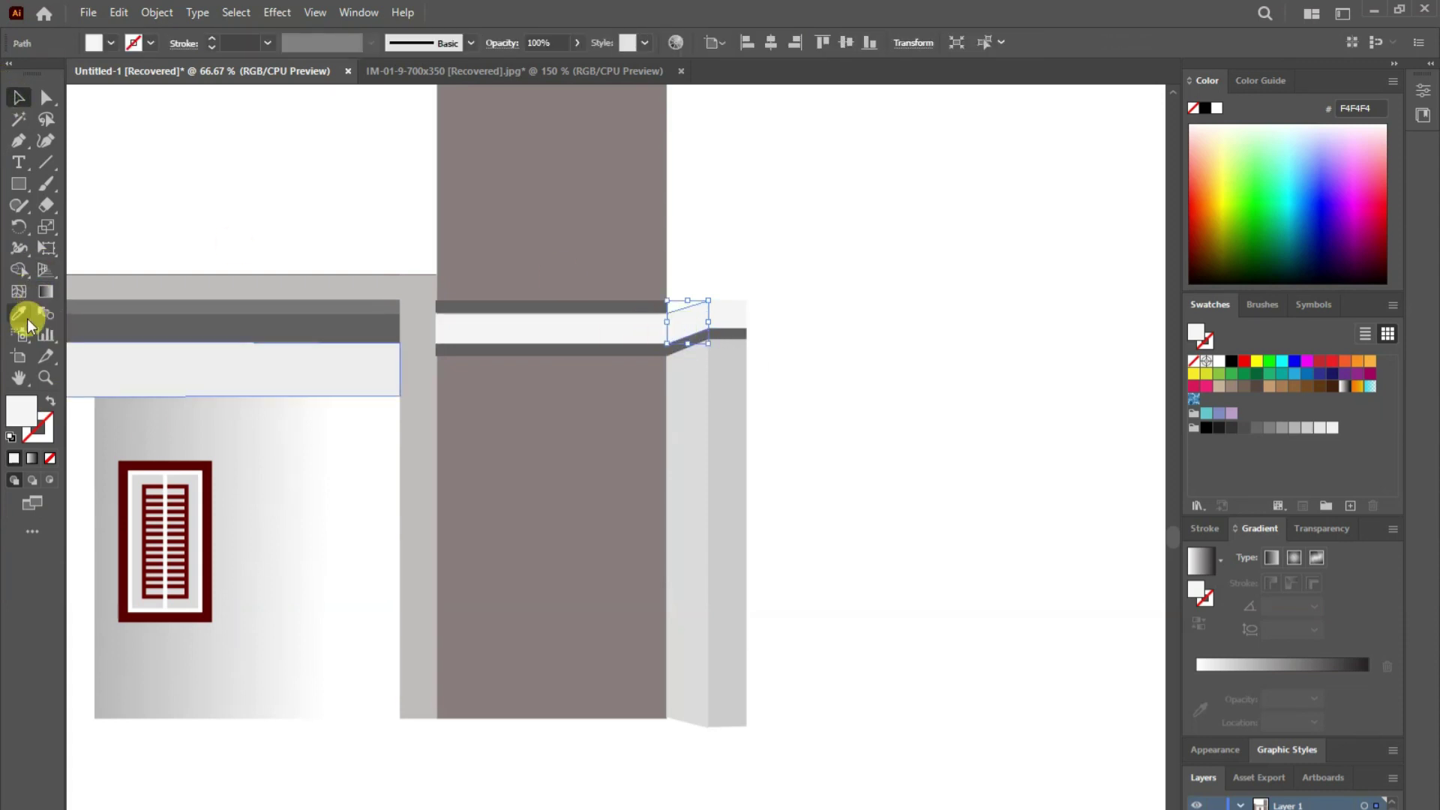
left_click(315, 460)
left_click(844, 335)
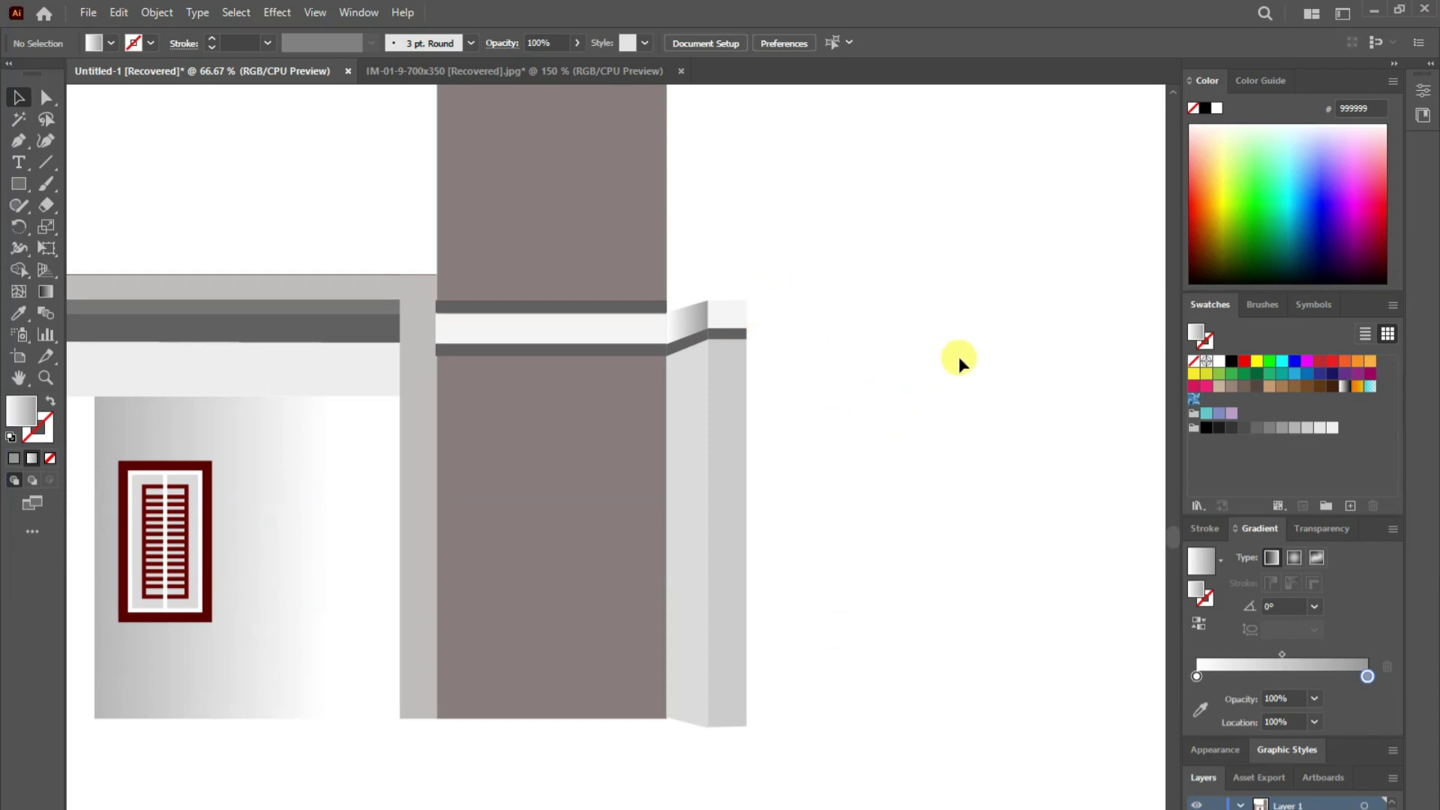
- Zoom into the column corner and pull the gradient face's corner anchor down to the band
left_click(46, 378)
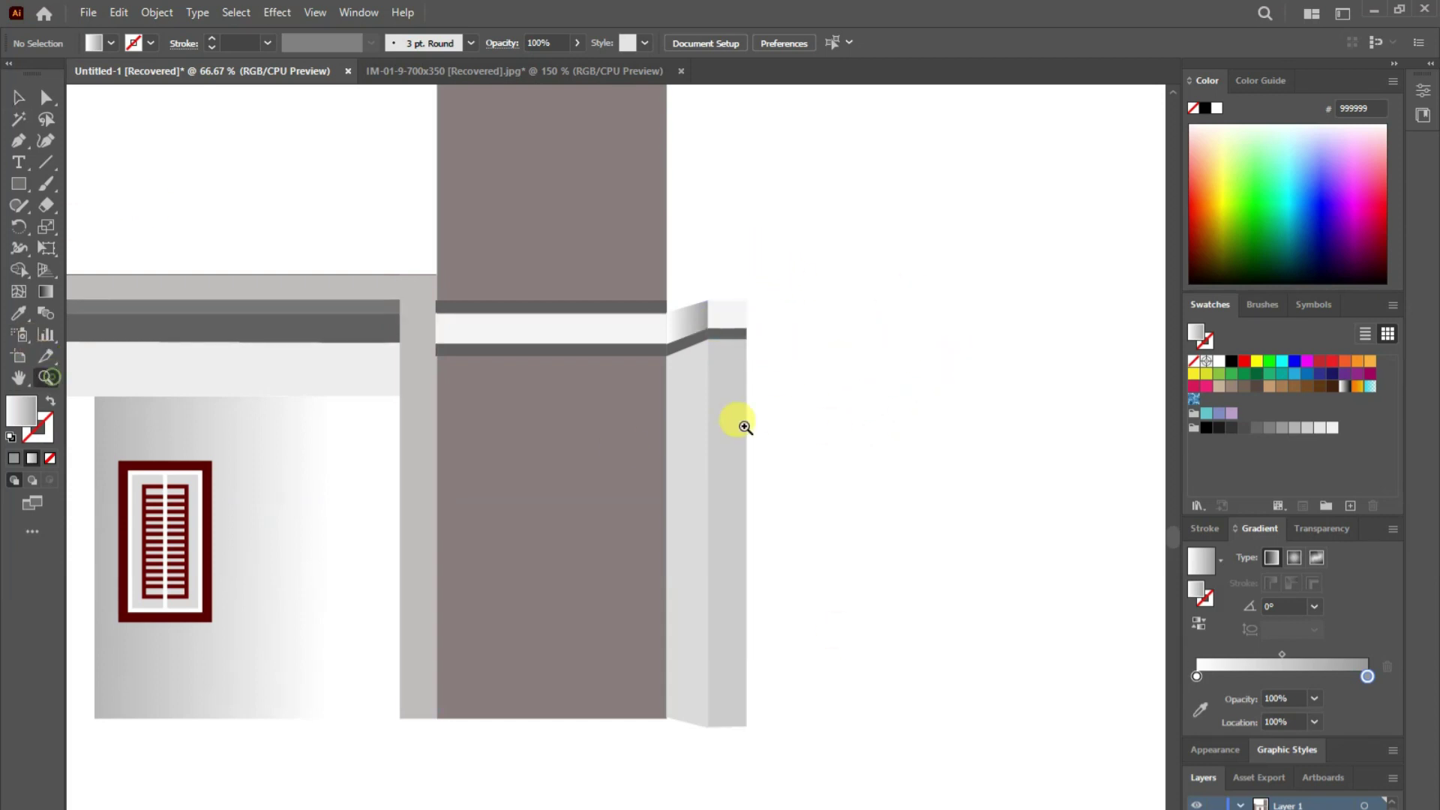
left_click(717, 360)
left_click(598, 636)
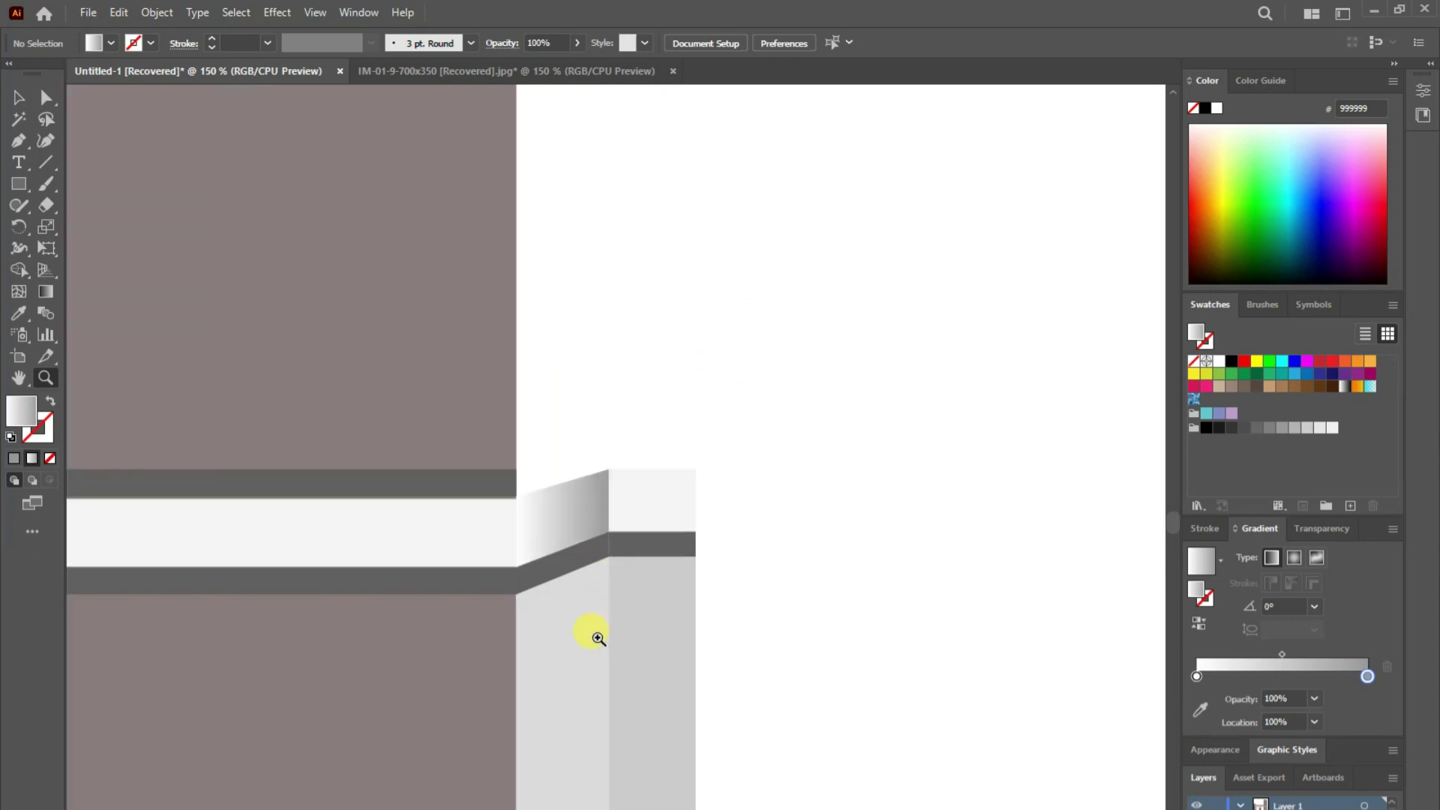
left_click_drag(598, 637, 780, 281)
left_click(45, 97)
left_click(784, 154)
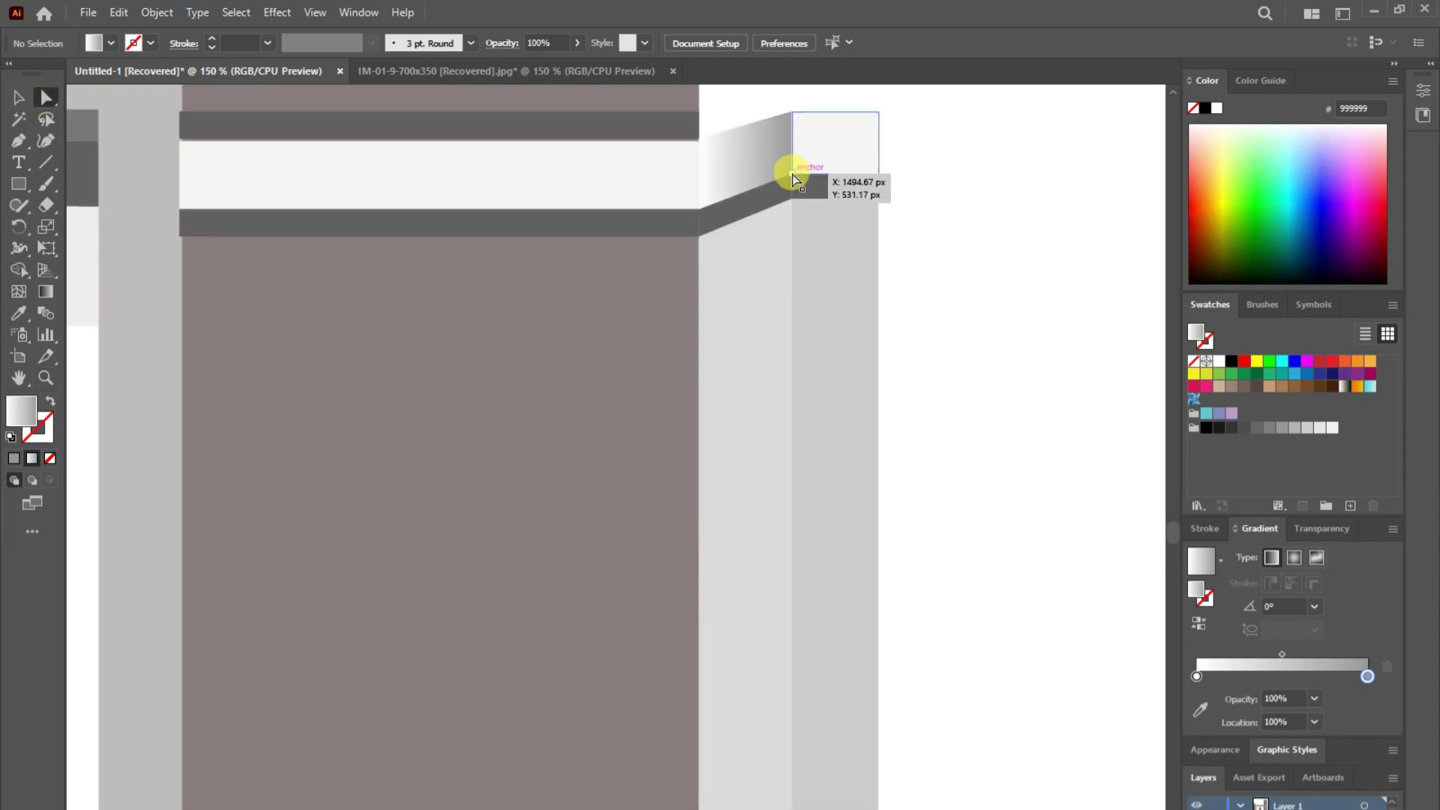
left_click_drag(791, 174, 794, 202)
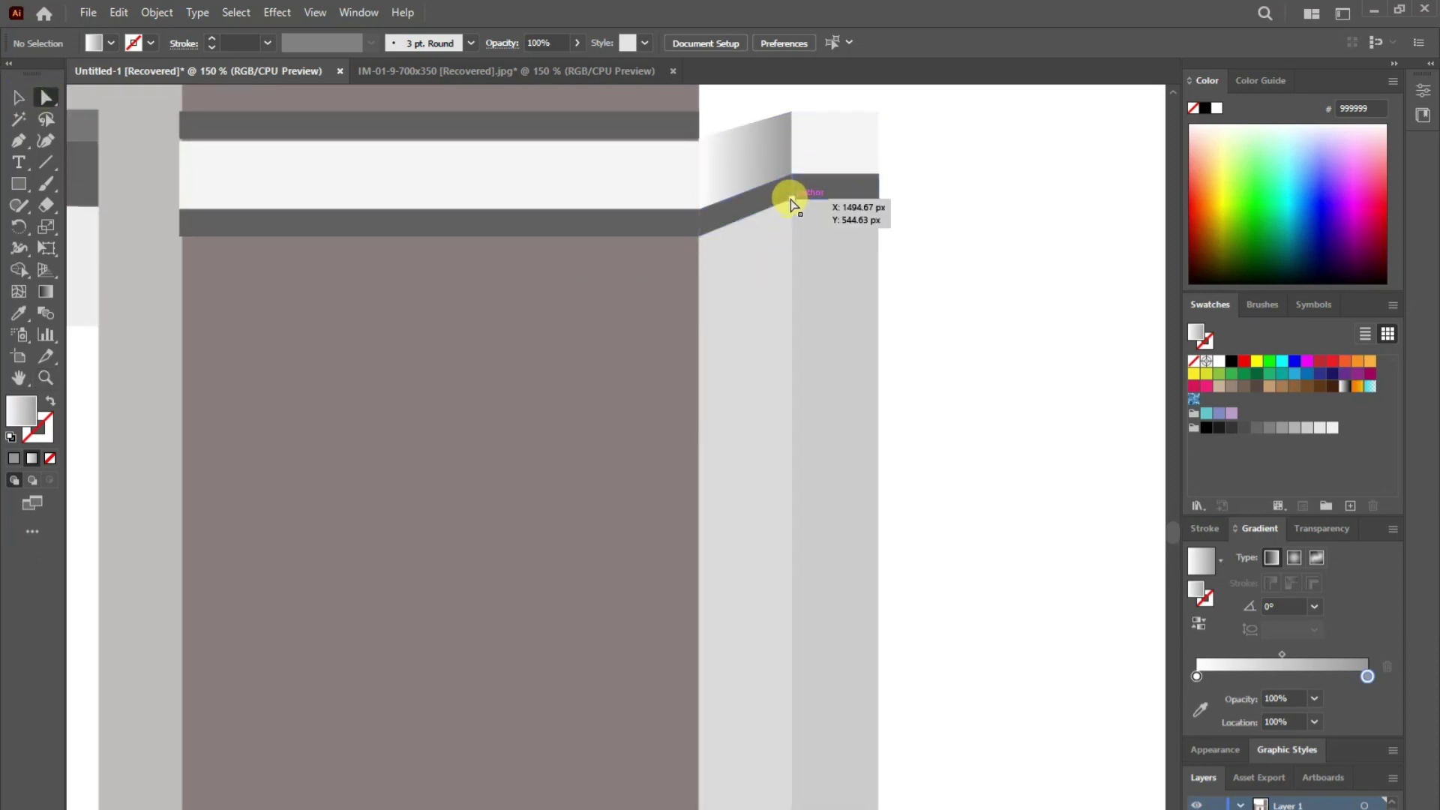
- Nudge the light grey left face's top and bottom anchors left to skew its edge
left_click(791, 200)
left_click(797, 309, "shift")
key("Down")
key("Down")
key("Down")
key("Left")
key("Left")
key("Left")
key("Left")
key("Left")
key("Left")
key("Up")
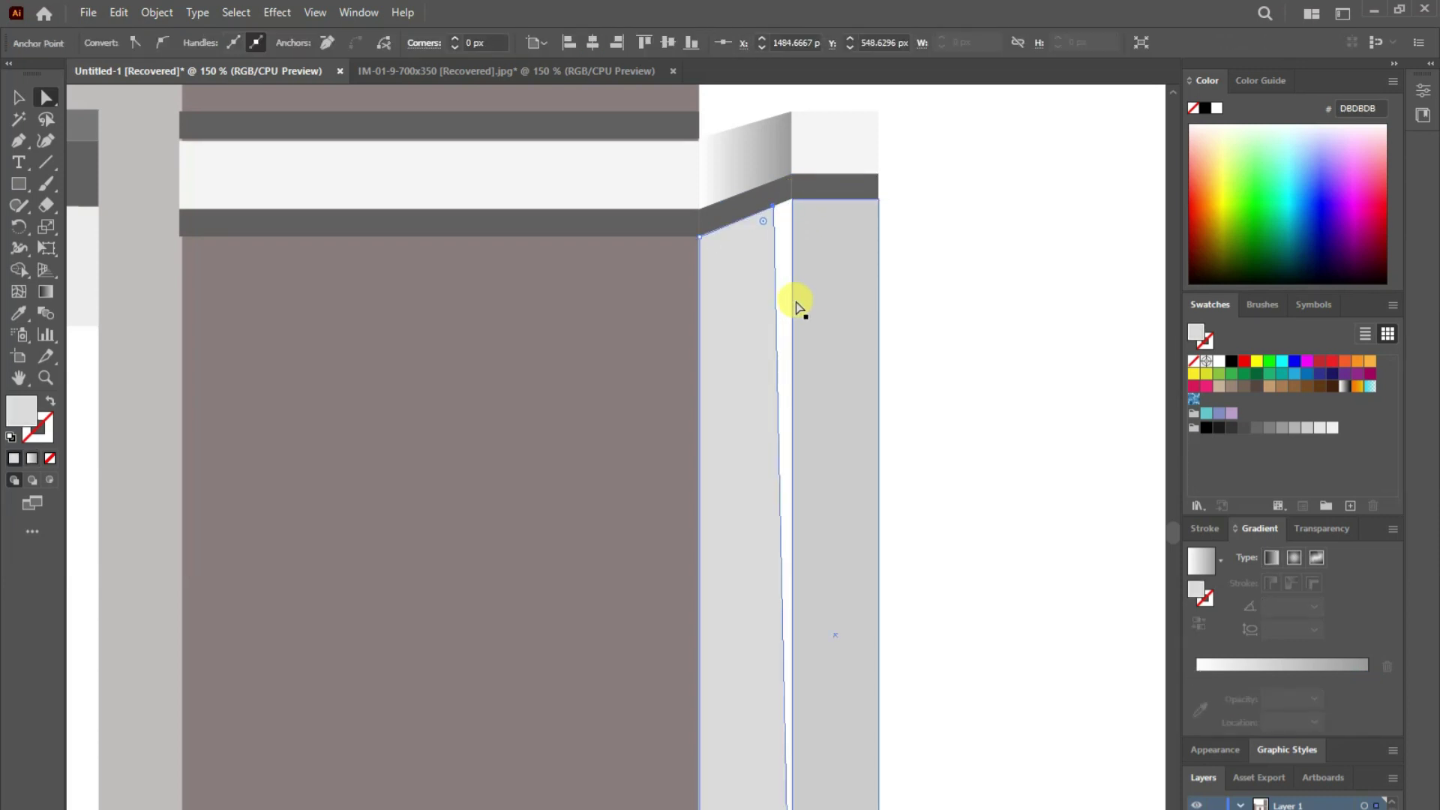
left_click_drag(825, 777, 777, 460)
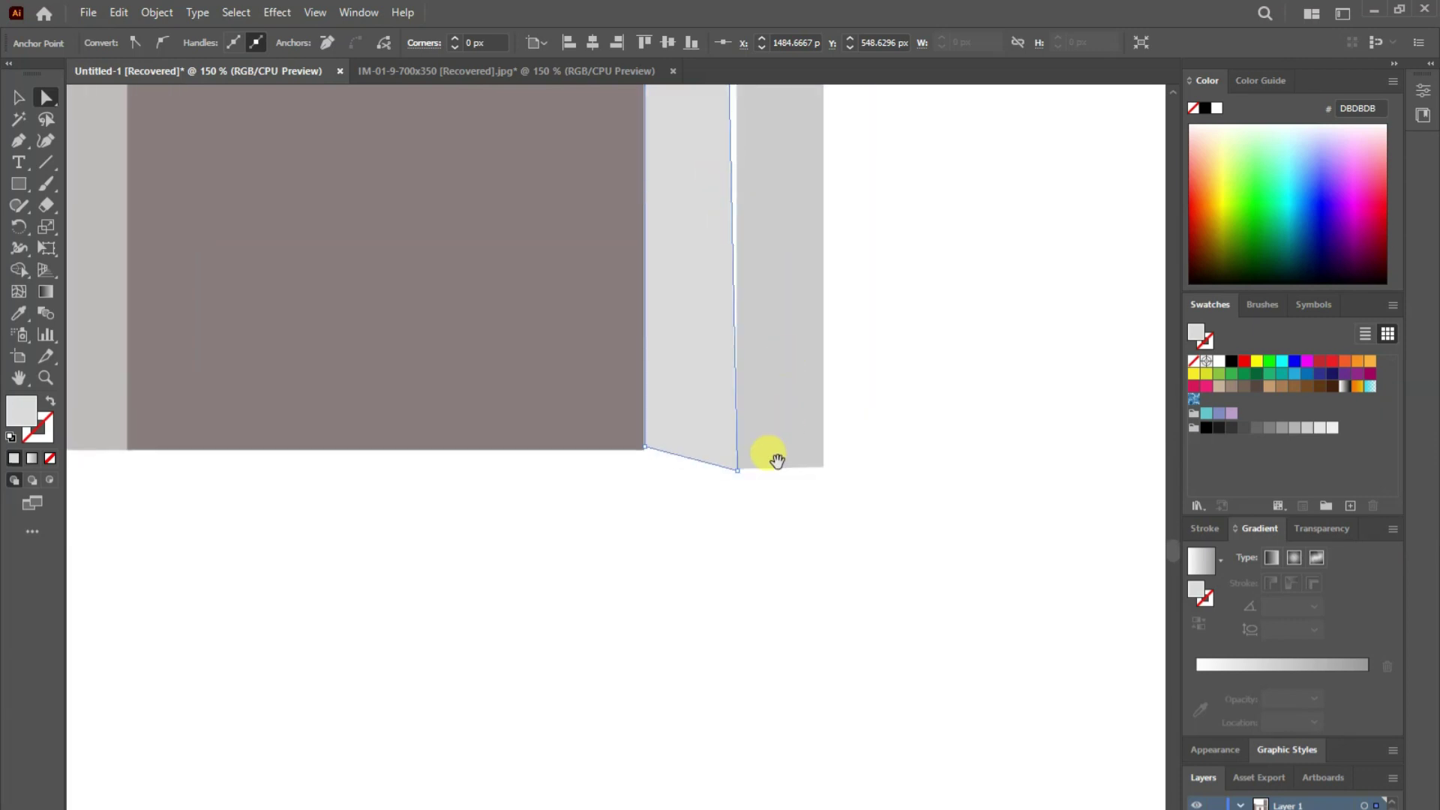
left_click(736, 473)
key("Left")
key("Left")
key("Left")
key("Left")
key("Left")
key("Left")
key("Left")
key("Left")
key("Left")
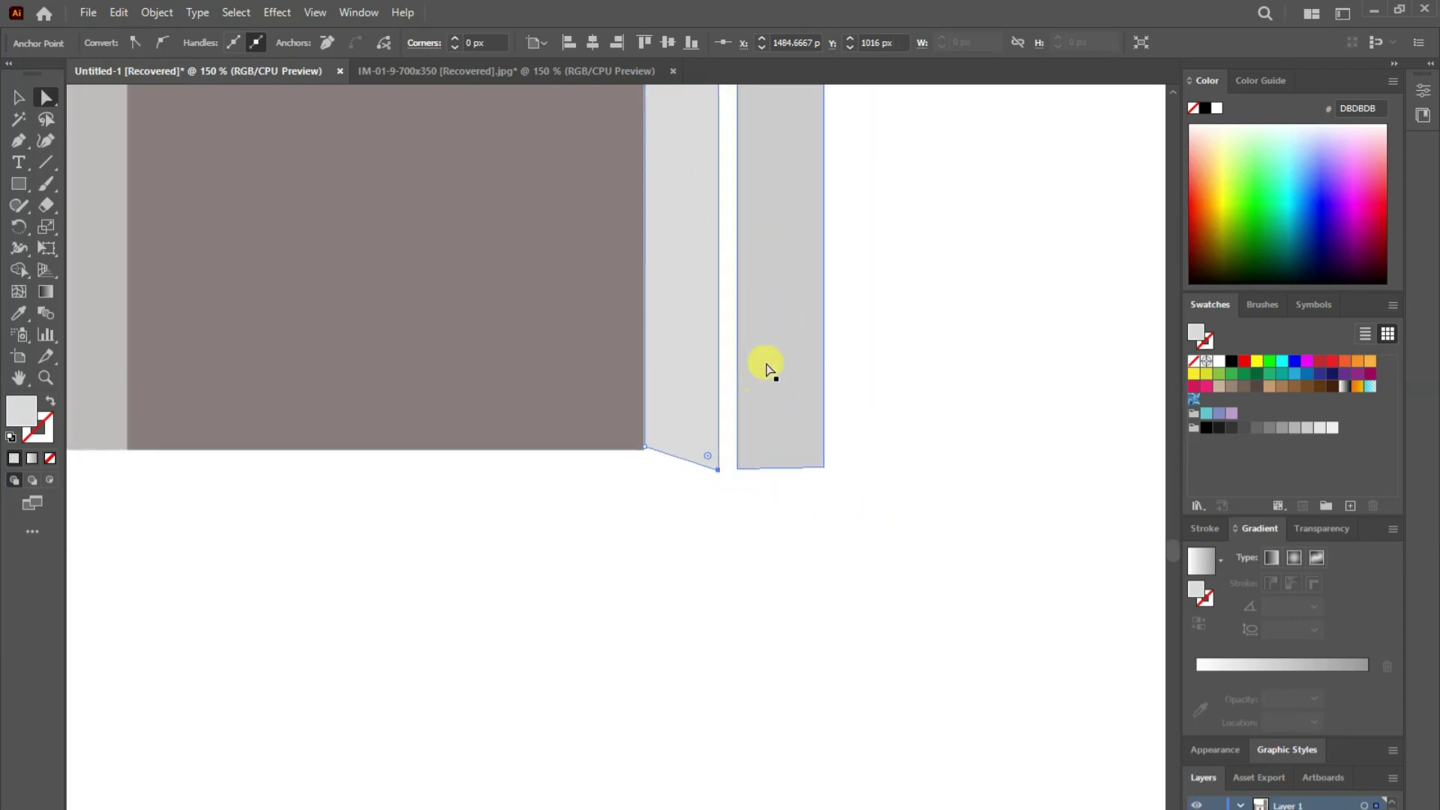
scroll(757, 420, "up", 5)
scroll(750, 390, "up", 5)
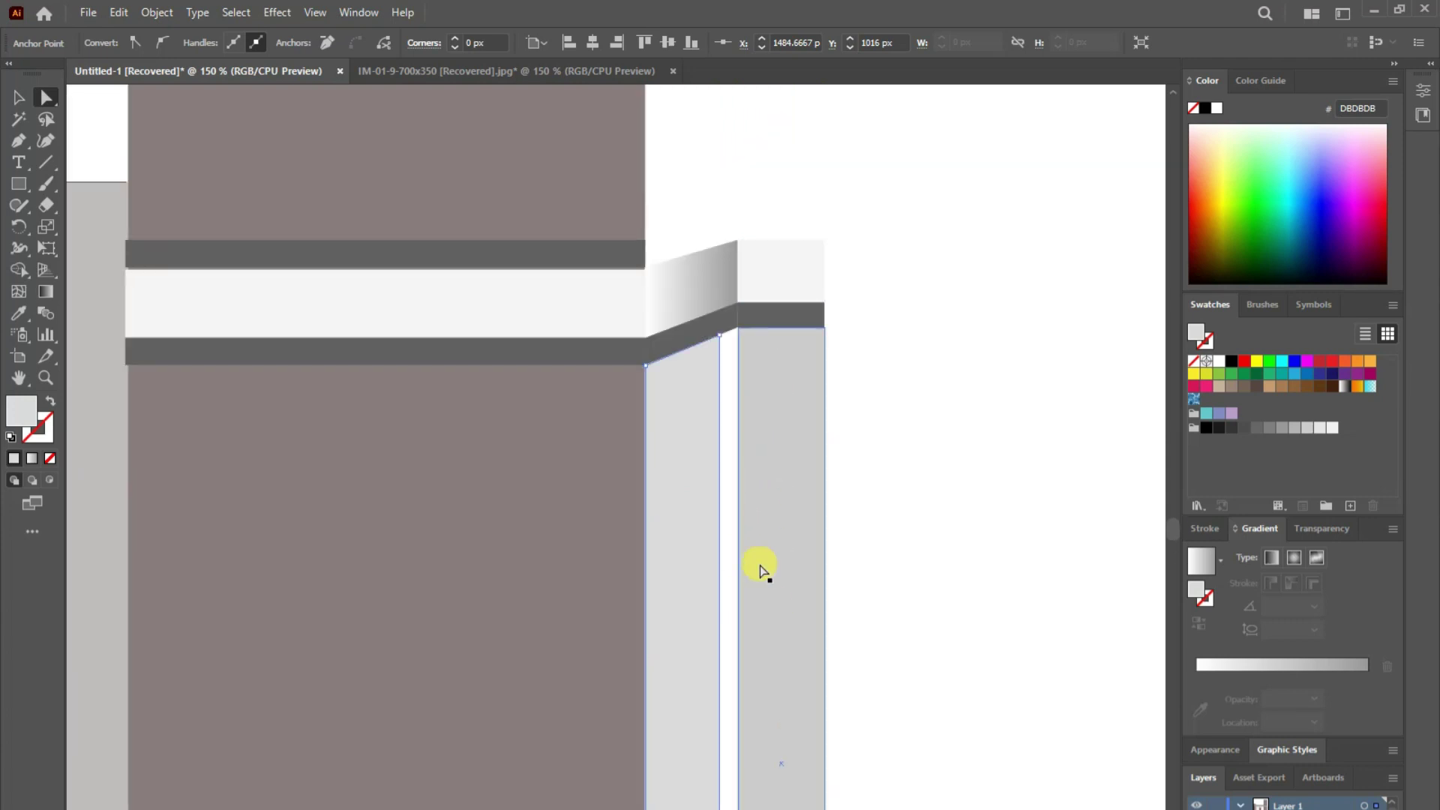
- Shift the slanted dark band's right edge one step left
left_click(735, 309)
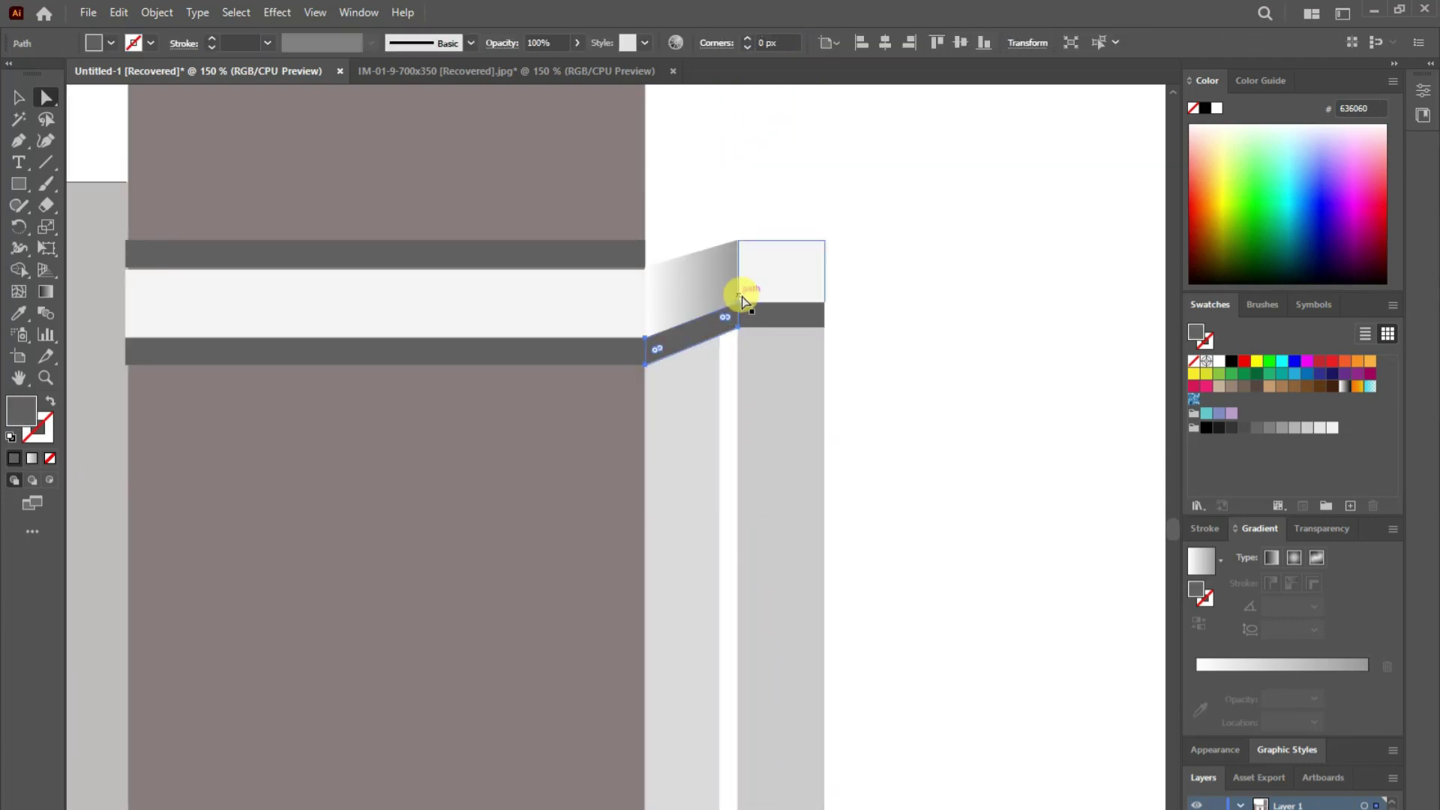
left_click(740, 330)
left_click(740, 330, "shift")
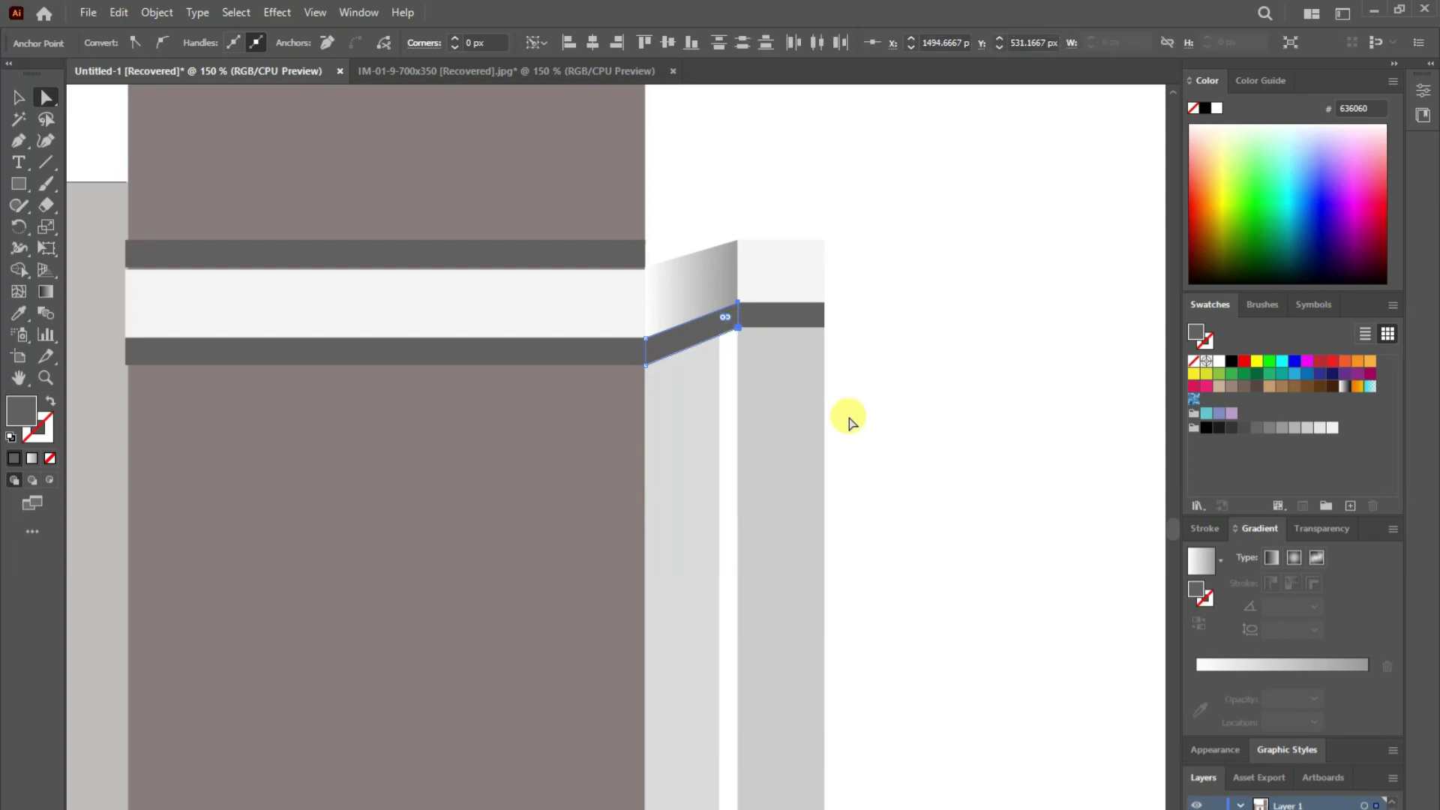
key("Left")
key("Left")
key("Left")
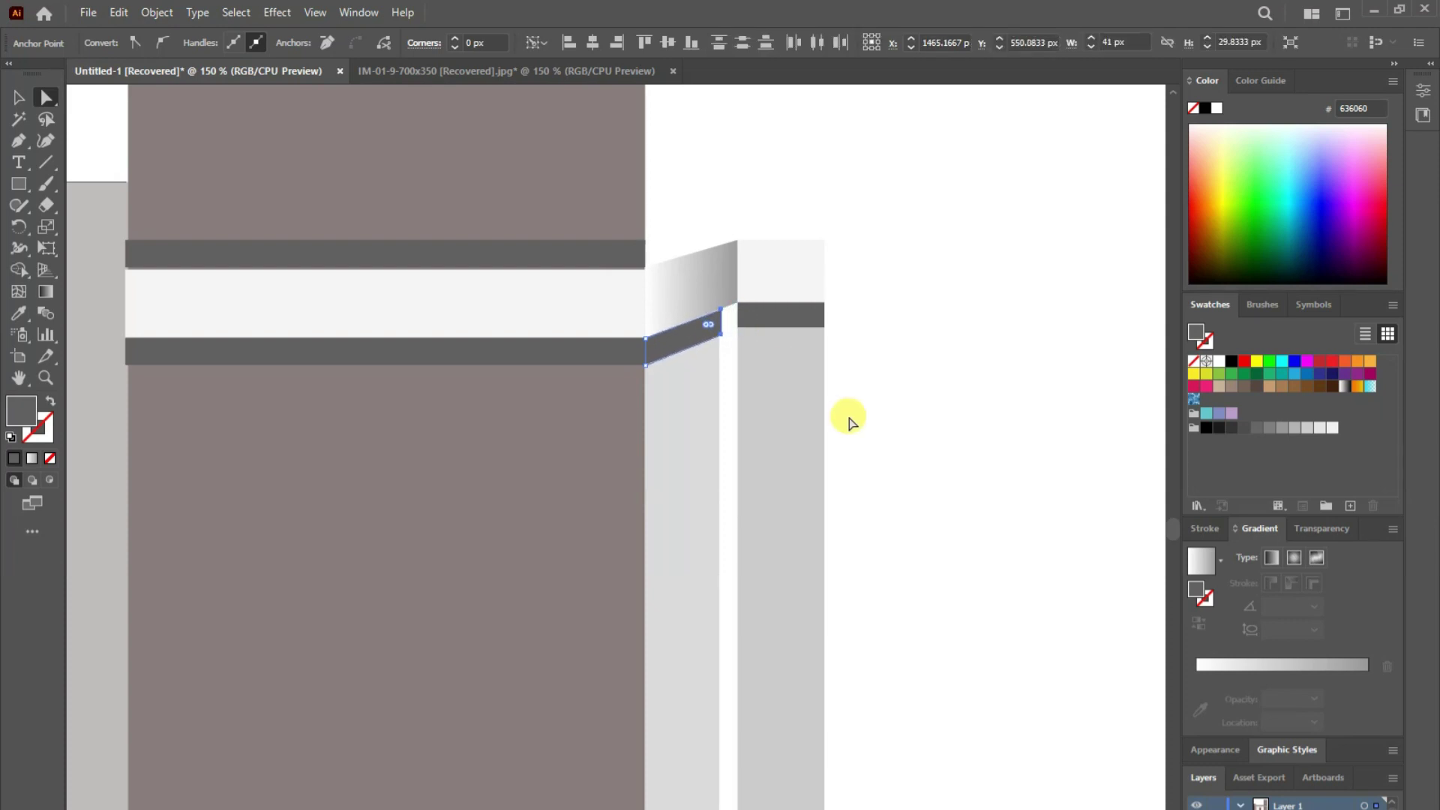
left_click(787, 313)
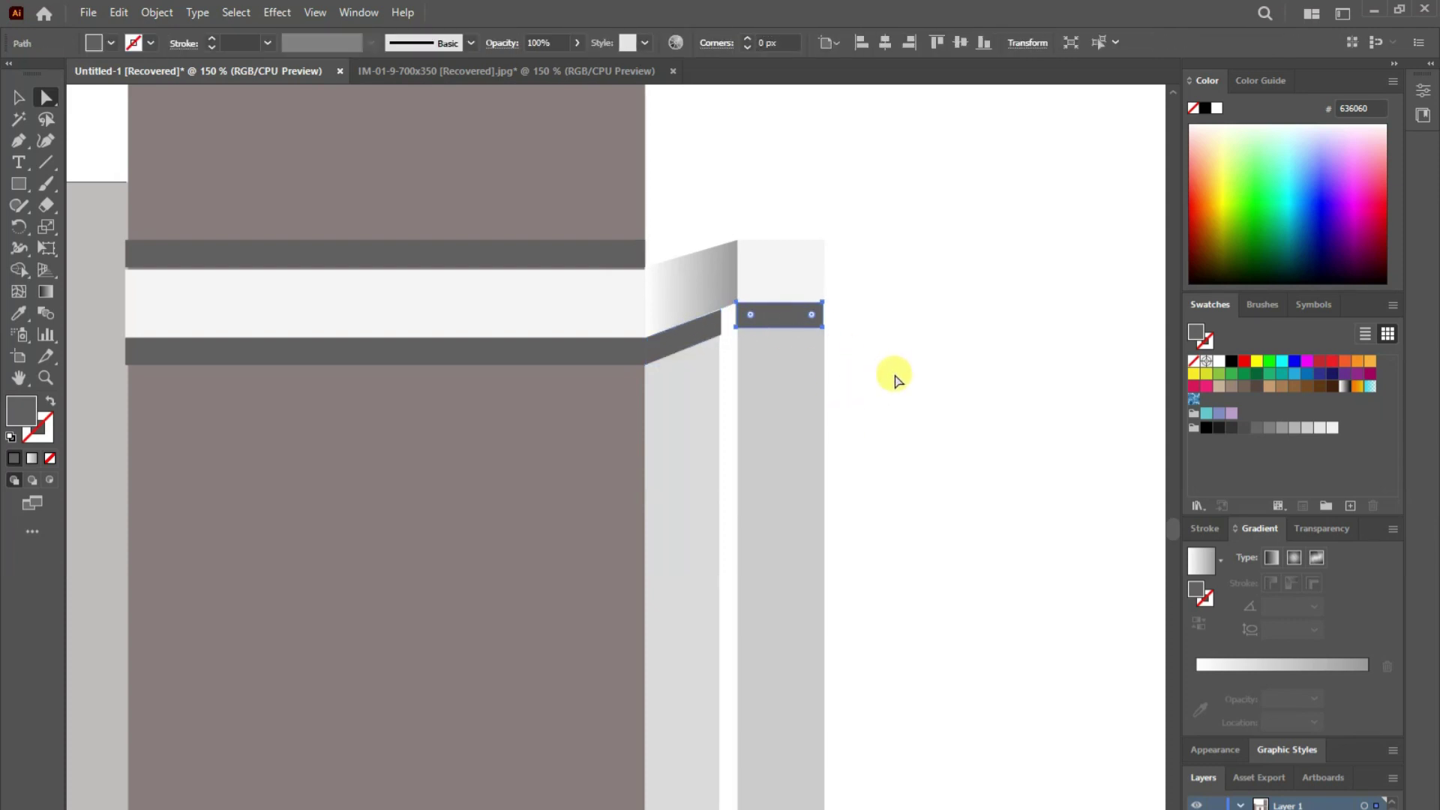
left_click(780, 196)
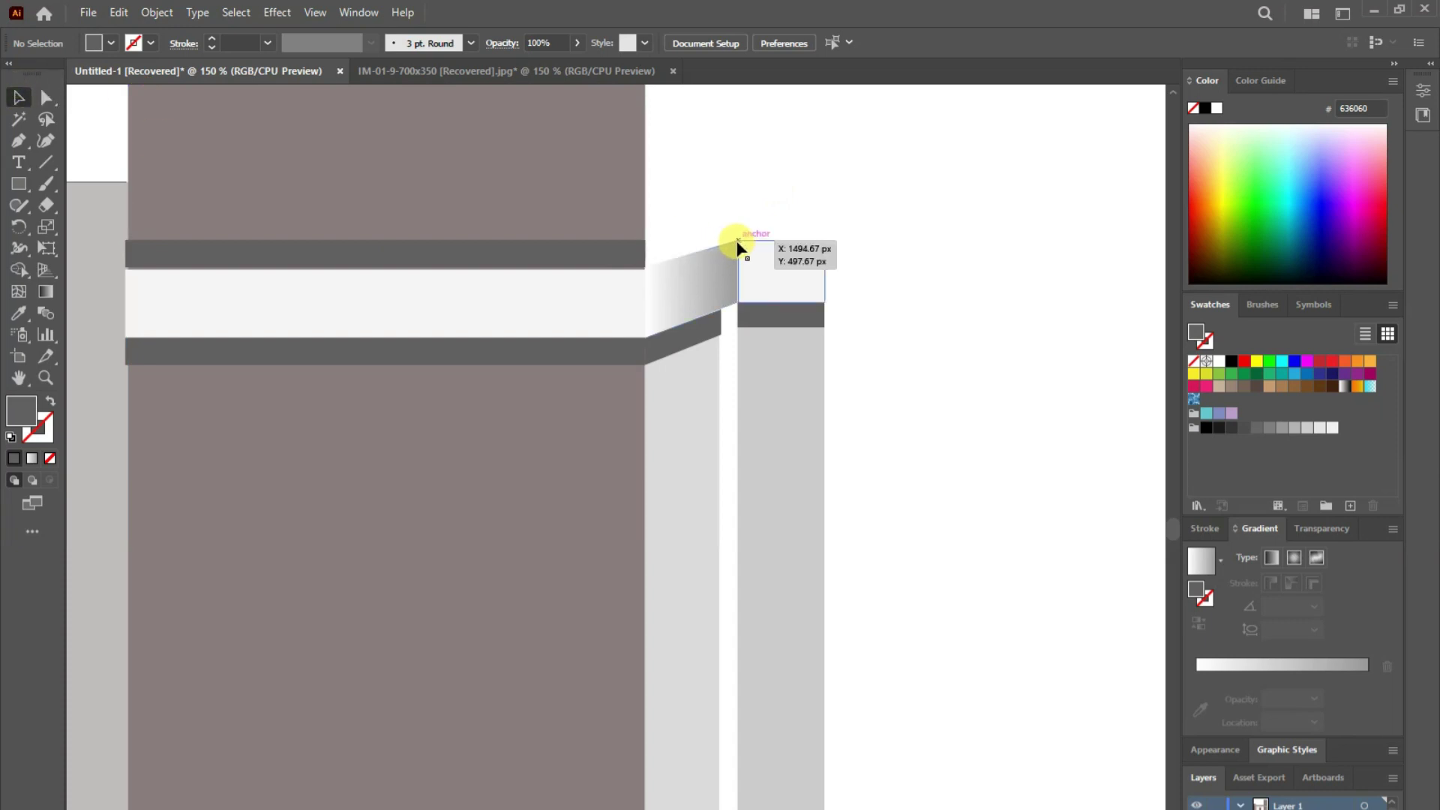
- Shift the gradient face's right edge and the right column's upper anchors left
left_click(722, 306)
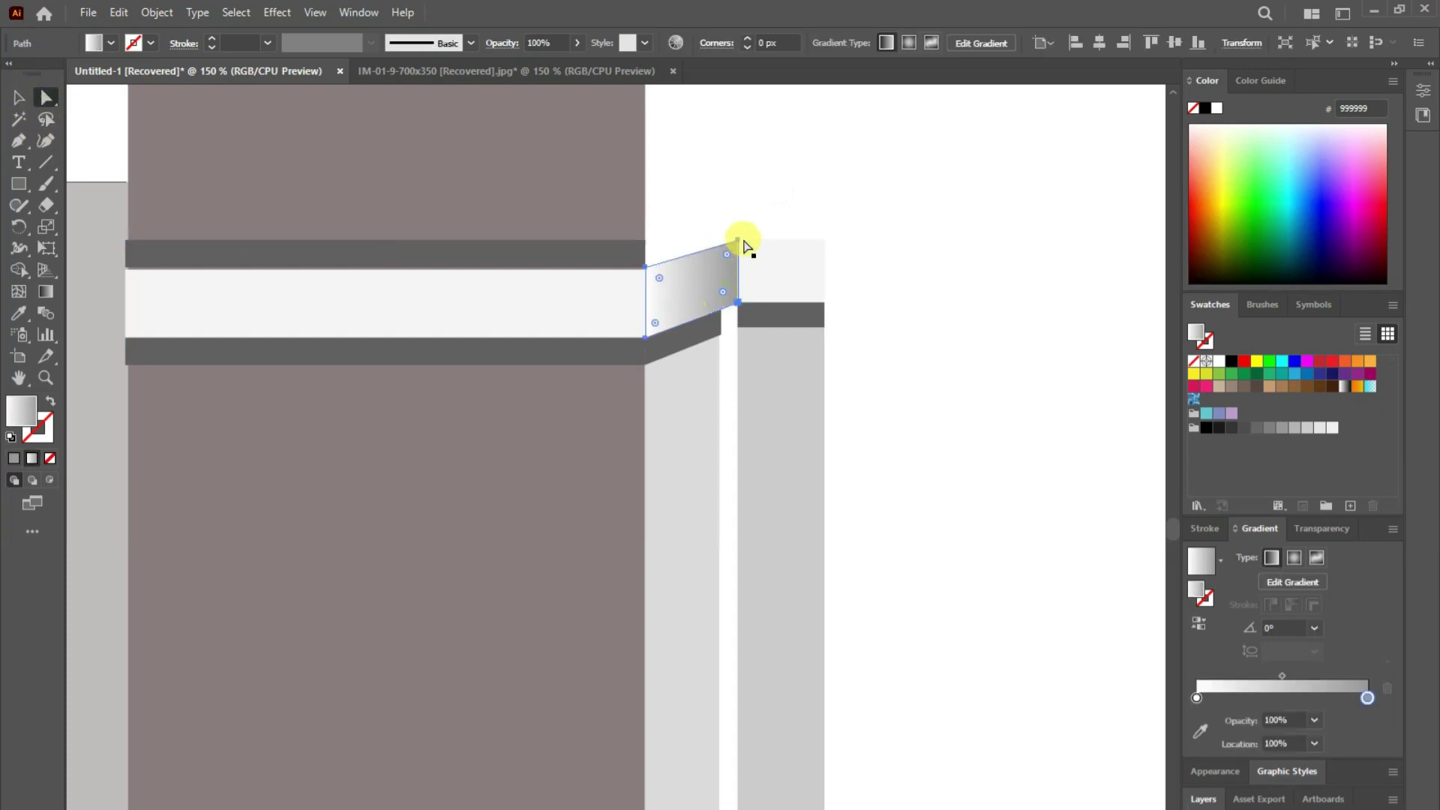
left_click(740, 311)
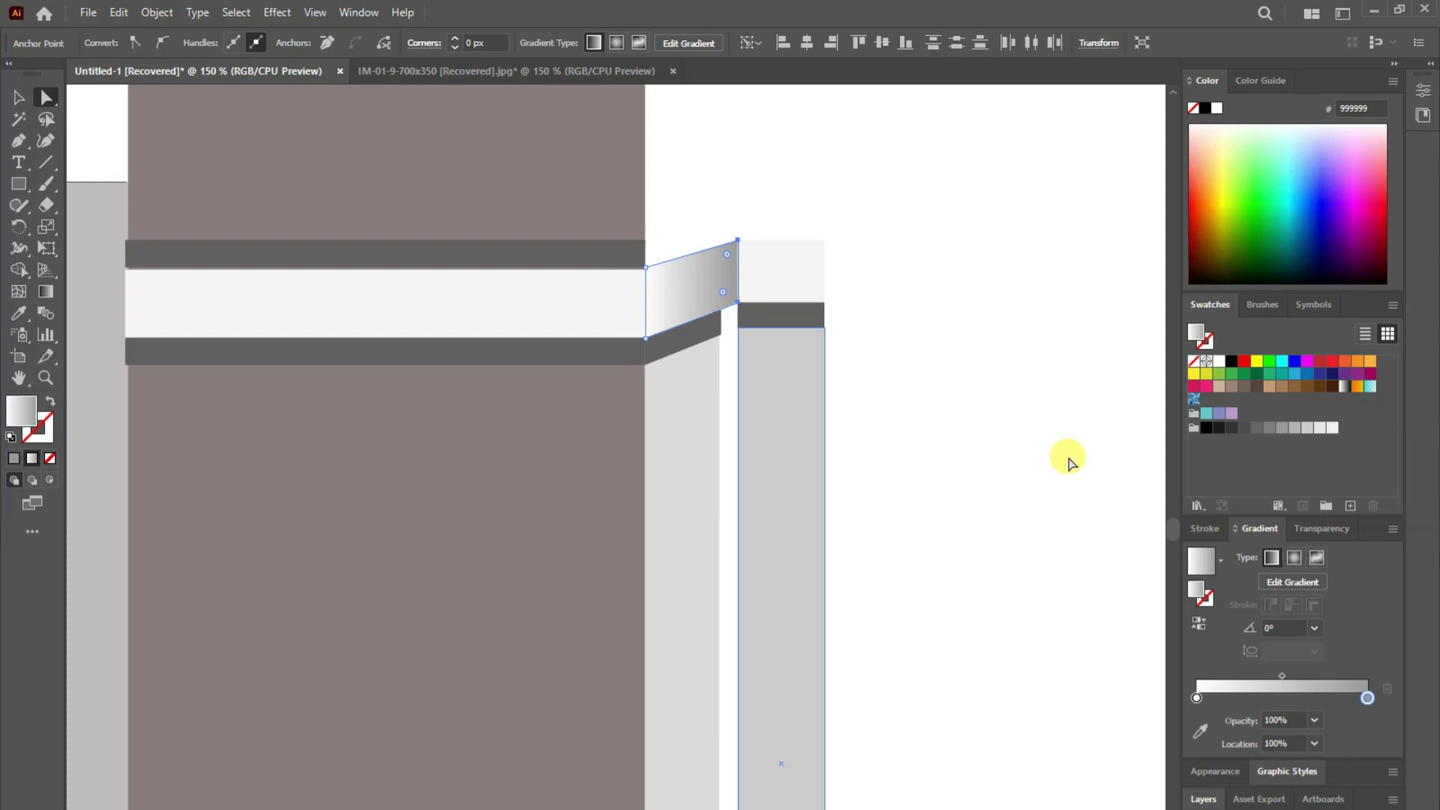
key("shift+Left")
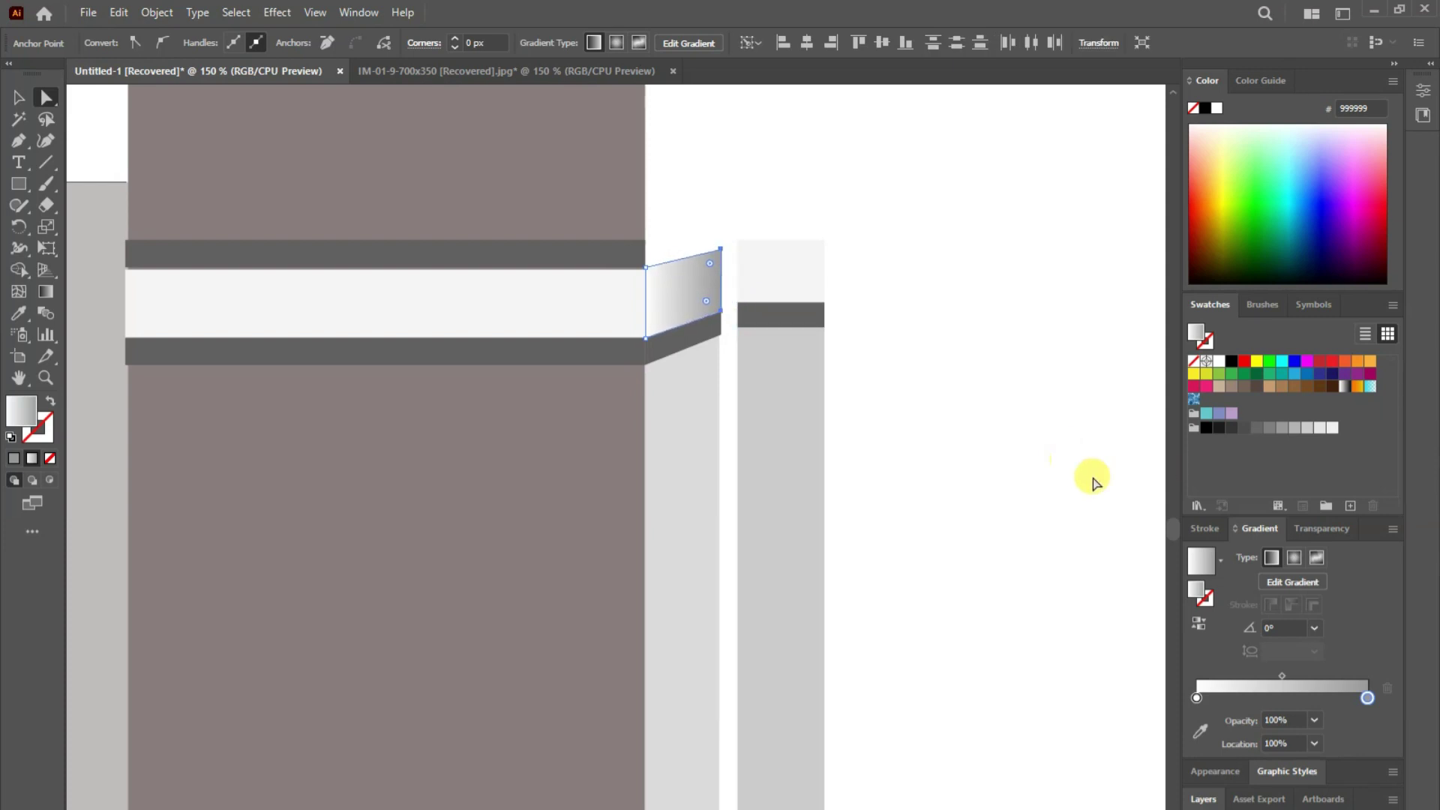
left_click(1093, 482)
left_click_drag(731, 199, 896, 578)
key("Left")
key("Left")
key("Left")
key("Left")
key("Left")
key("Left")
key("Left")
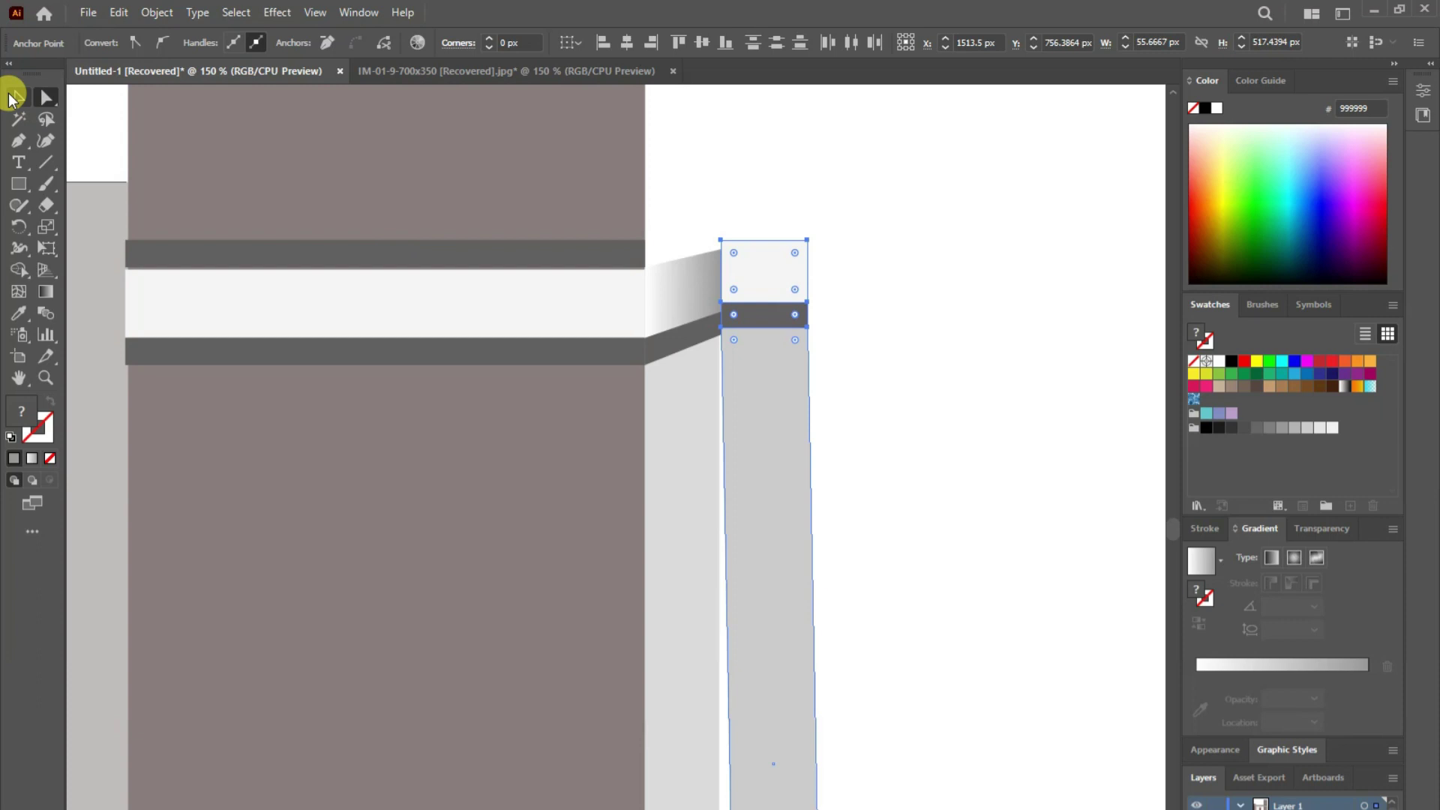
- Lower the right column's top edge slightly
left_click(13, 98)
left_click_drag(772, 240, 772, 247)
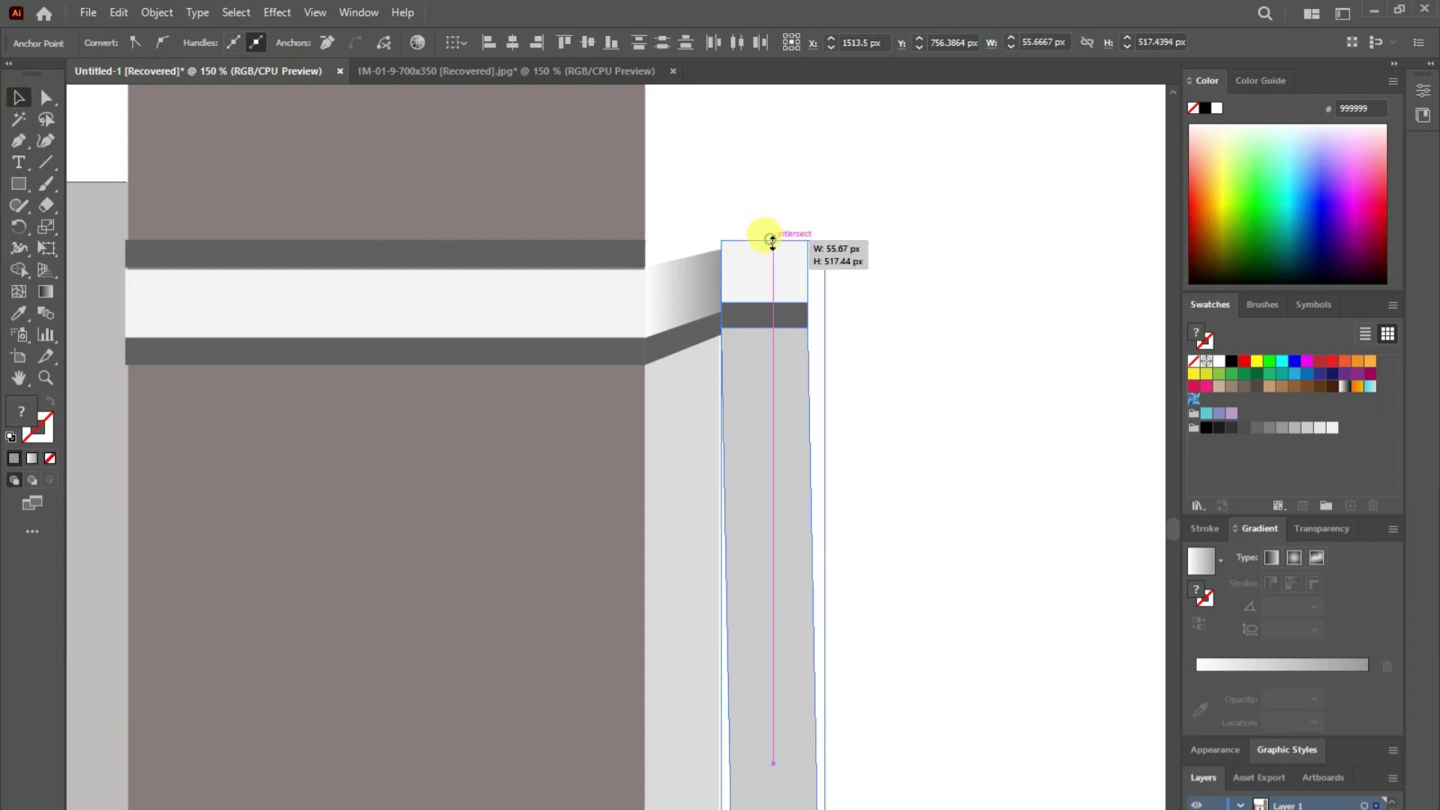
left_click(884, 304)
left_click(757, 461)
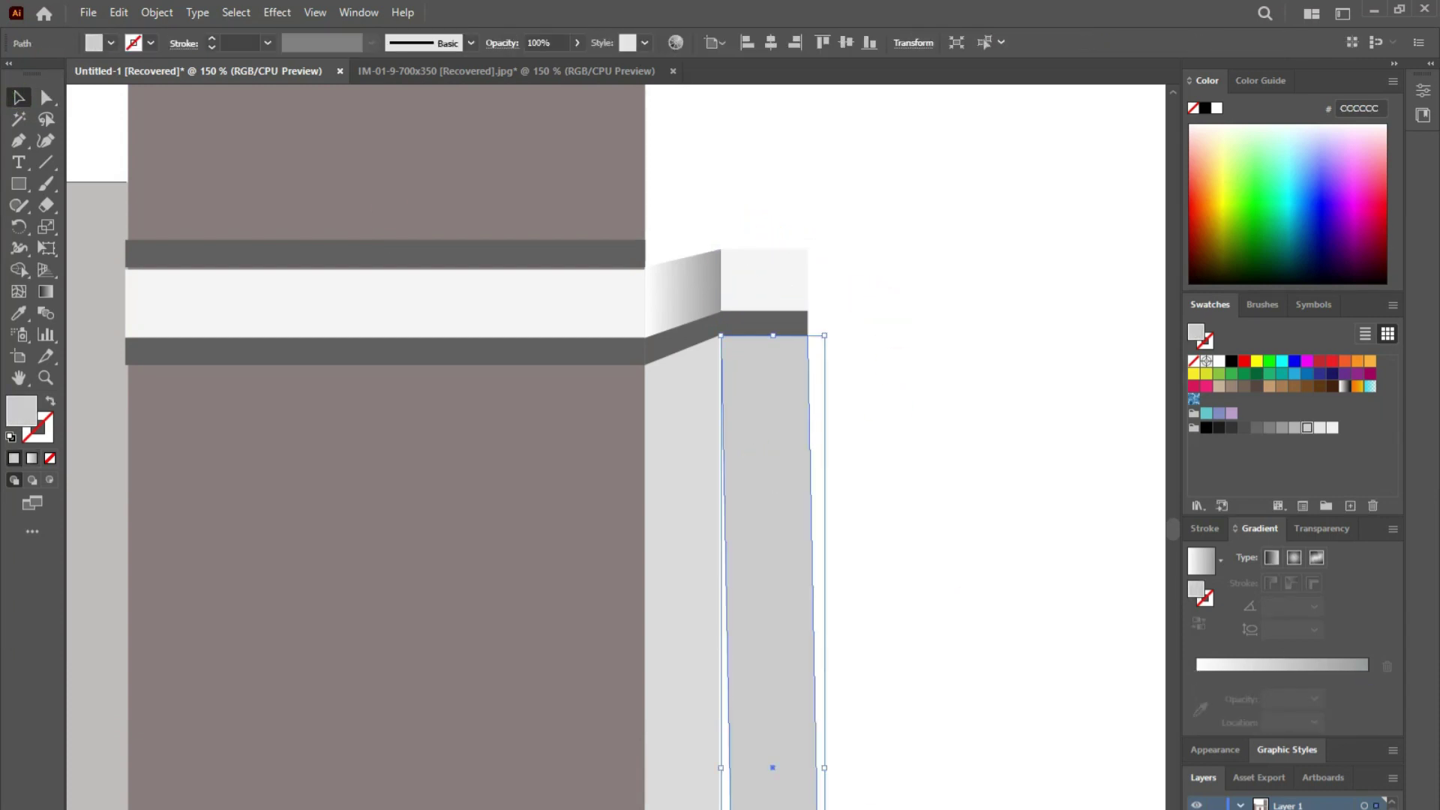
- Drag the column's bottom-left anchor so the column stands vertical
left_click(930, 378)
left_click(46, 98)
left_click(722, 337)
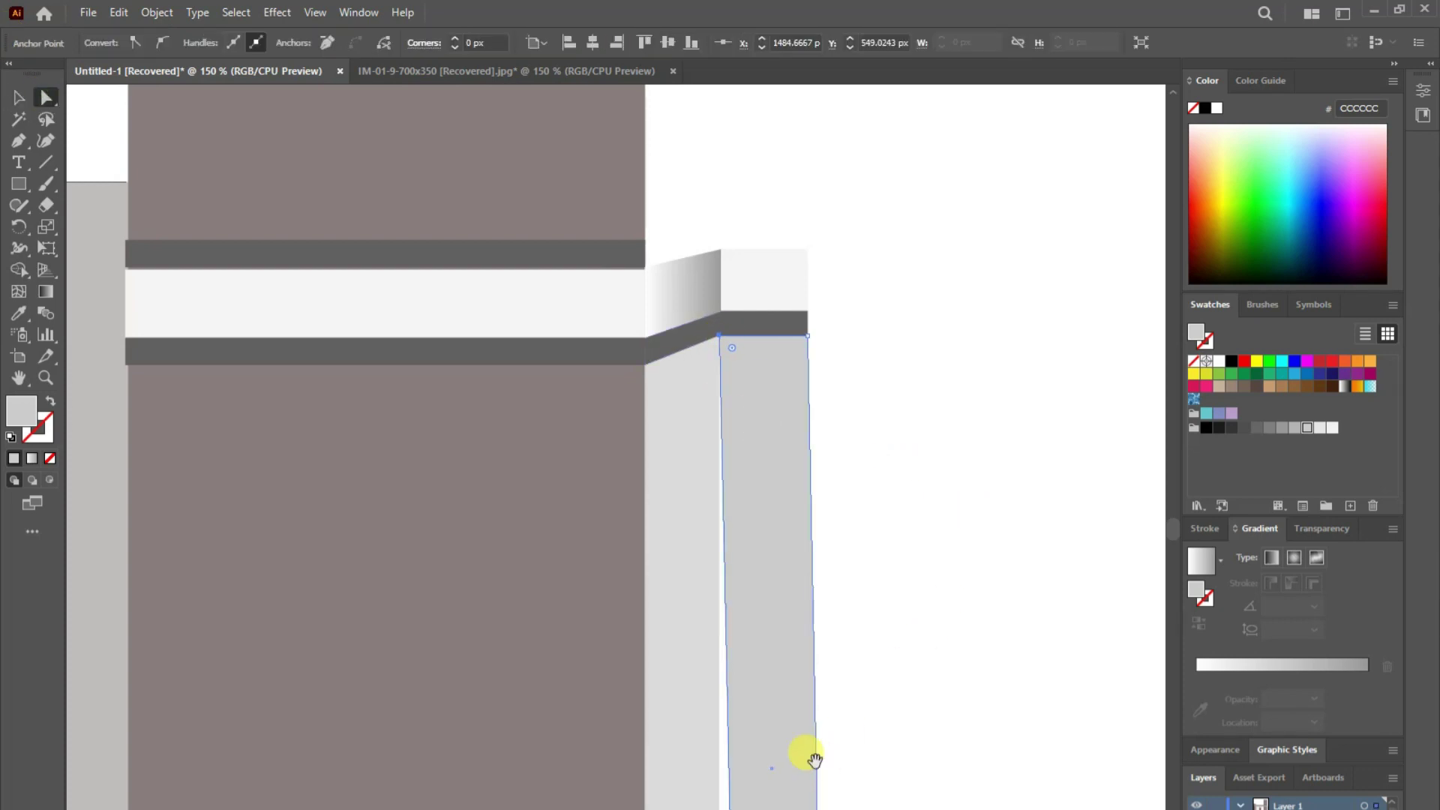
scroll(807, 754, "down", 5)
left_click(697, 754)
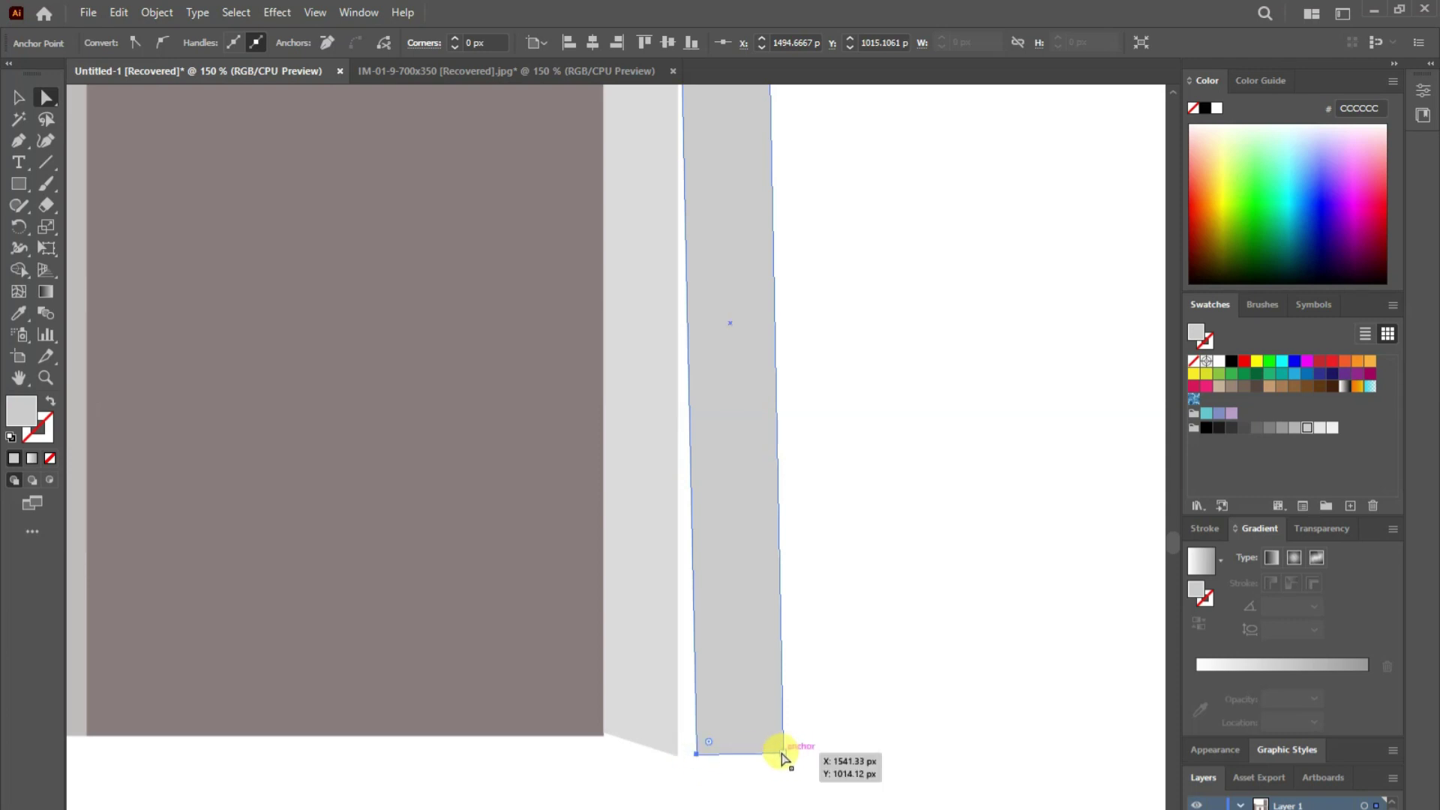
left_click_drag(780, 758, 902, 709)
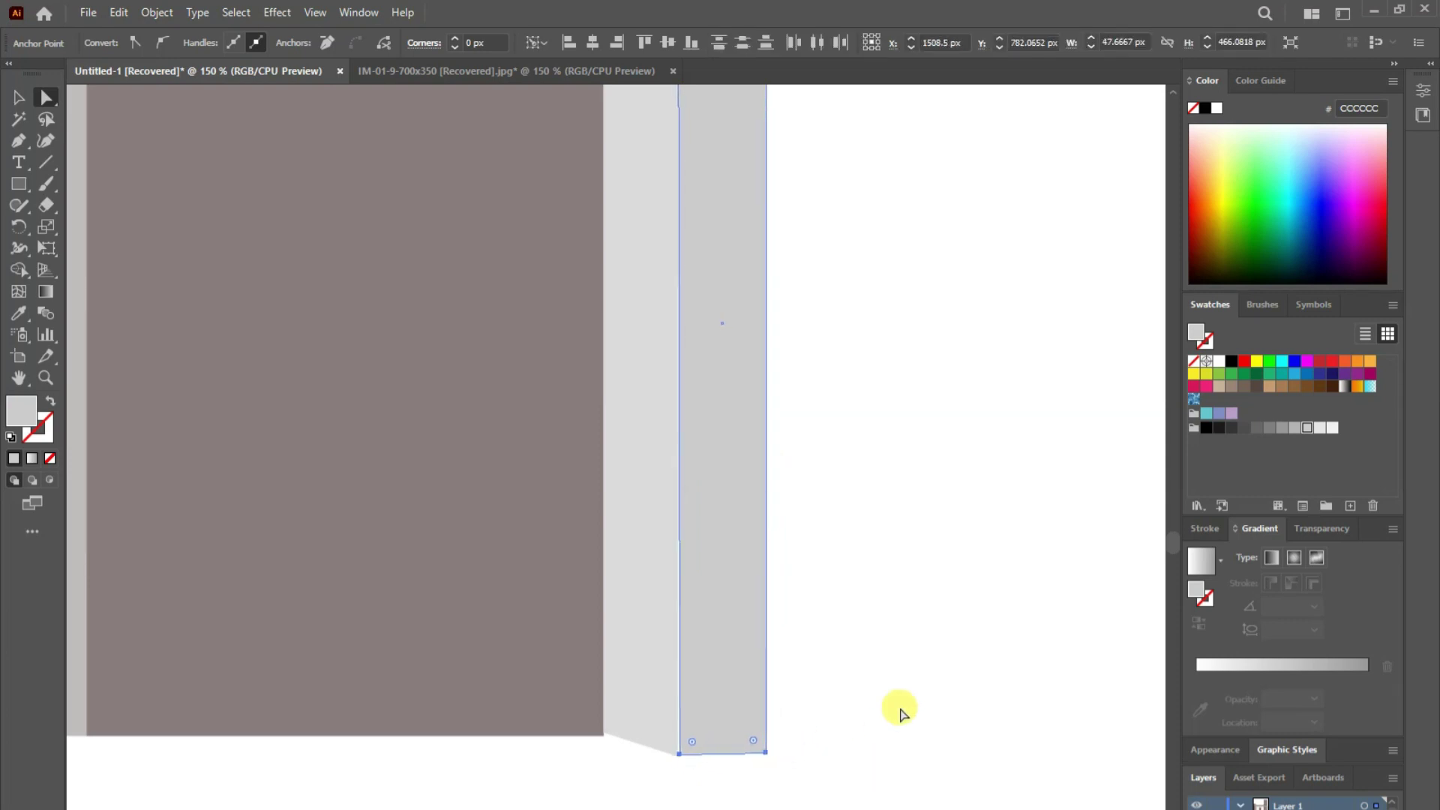
left_click(900, 708)
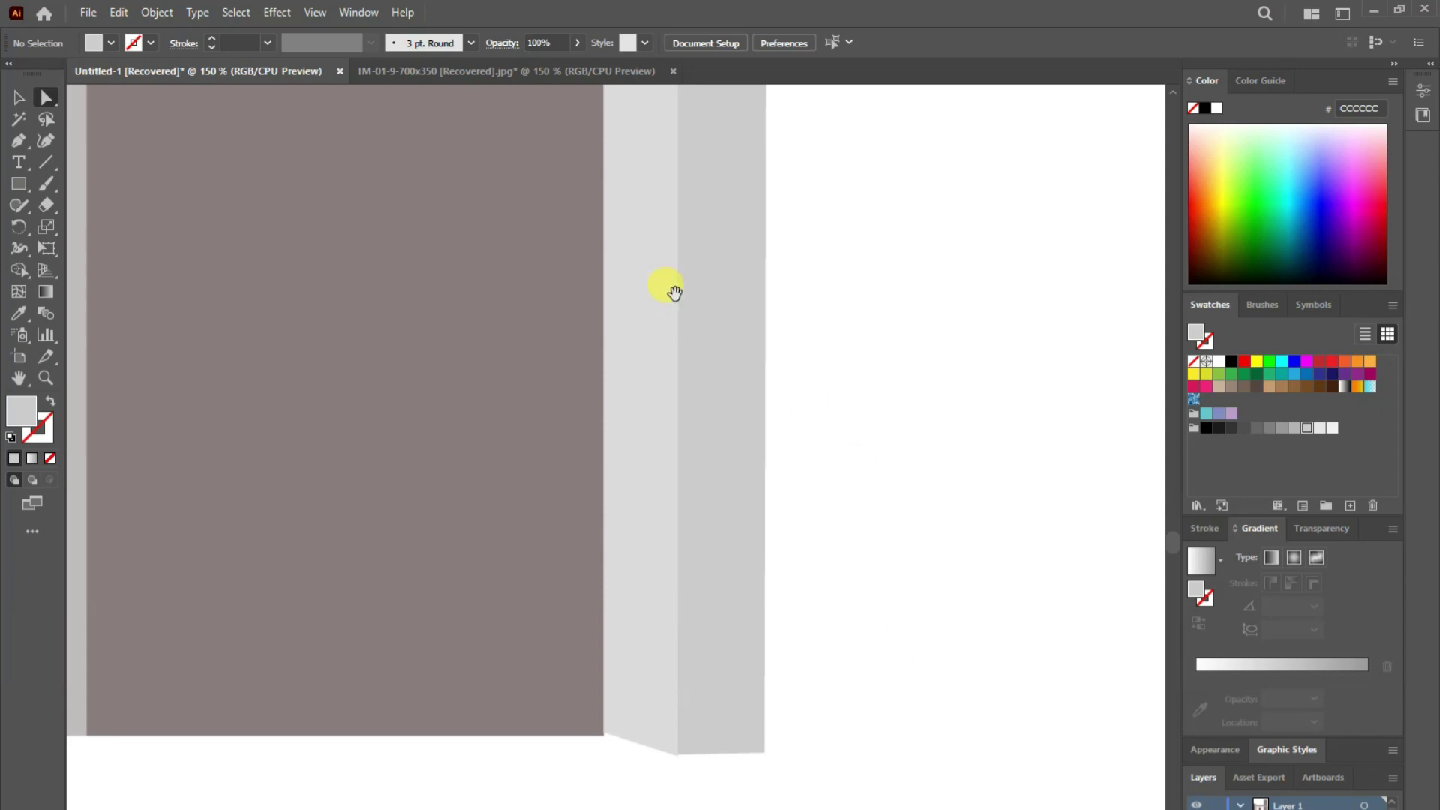
left_click_drag(674, 293, 623, 578)
mouse_move(669, 505)
left_mouse_down()
mouse_move(698, 395)
mouse_move(671, 510)
left_mouse_up()
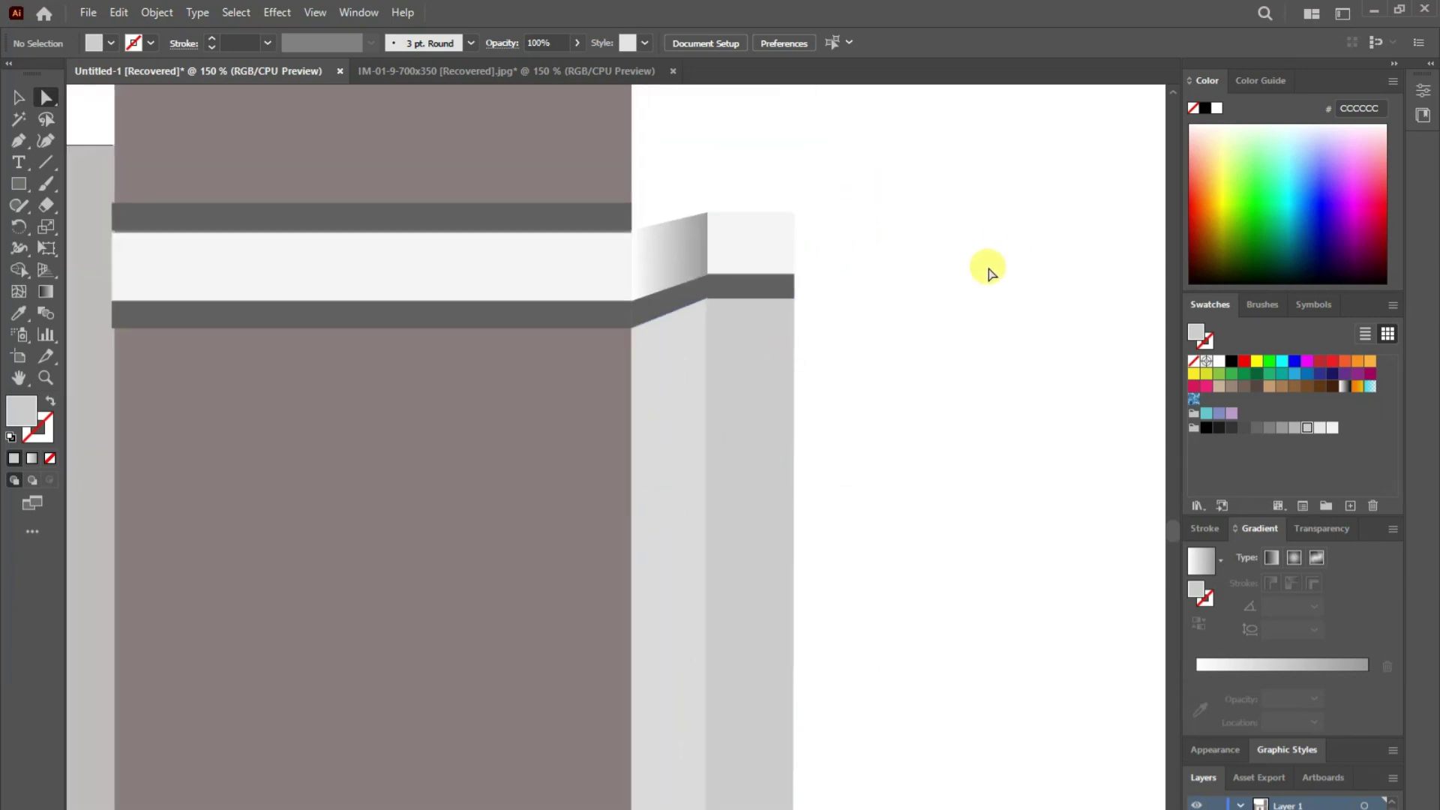
- Draw a parallelogram at the ledge corner and fill it with the ledge band's dark grey
left_click(46, 378)
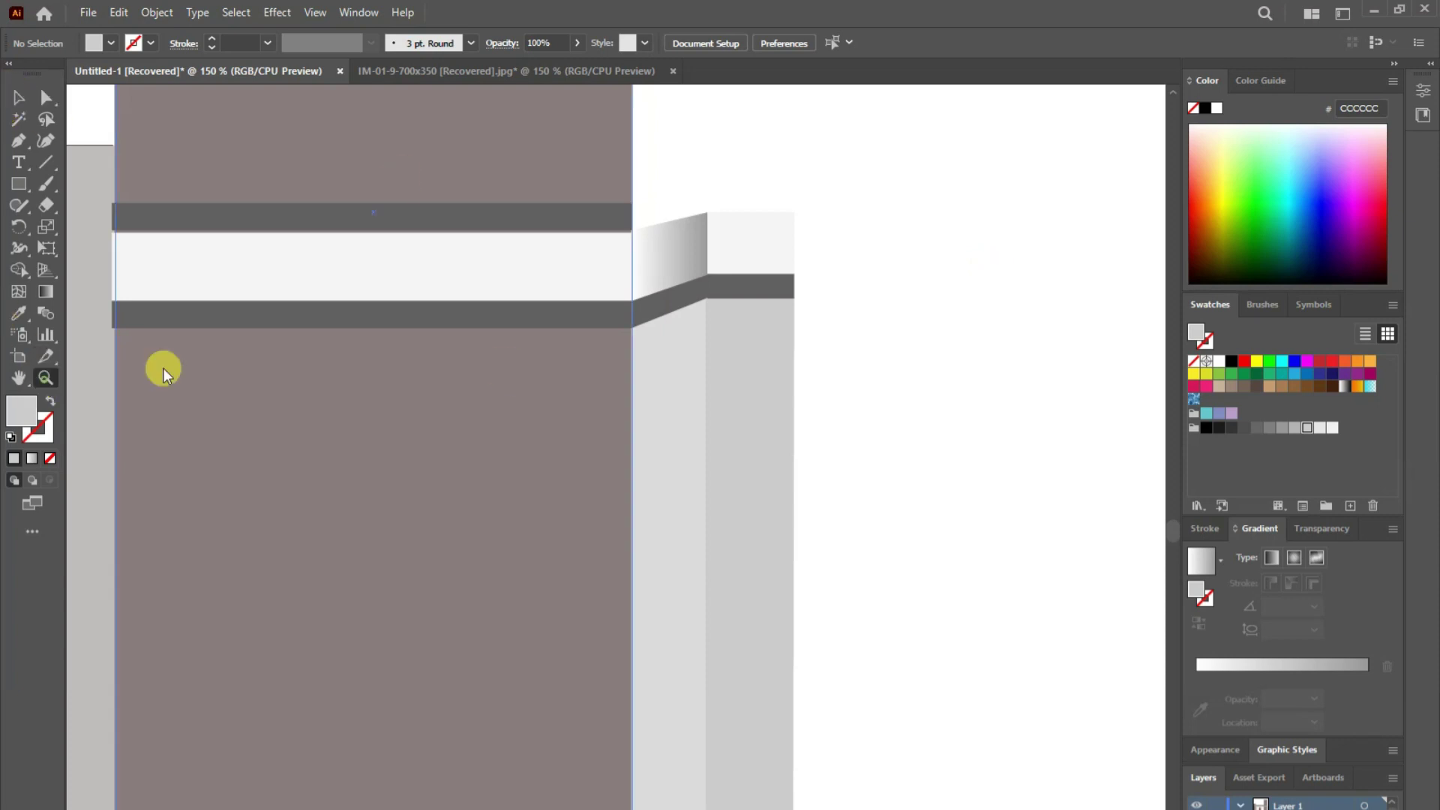
left_click(18, 141)
left_click(632, 203)
left_click(705, 188)
left_click(707, 213)
left_click(631, 204)
key("i")
left_click(600, 211)
left_click(46, 97)
left_click(667, 219)
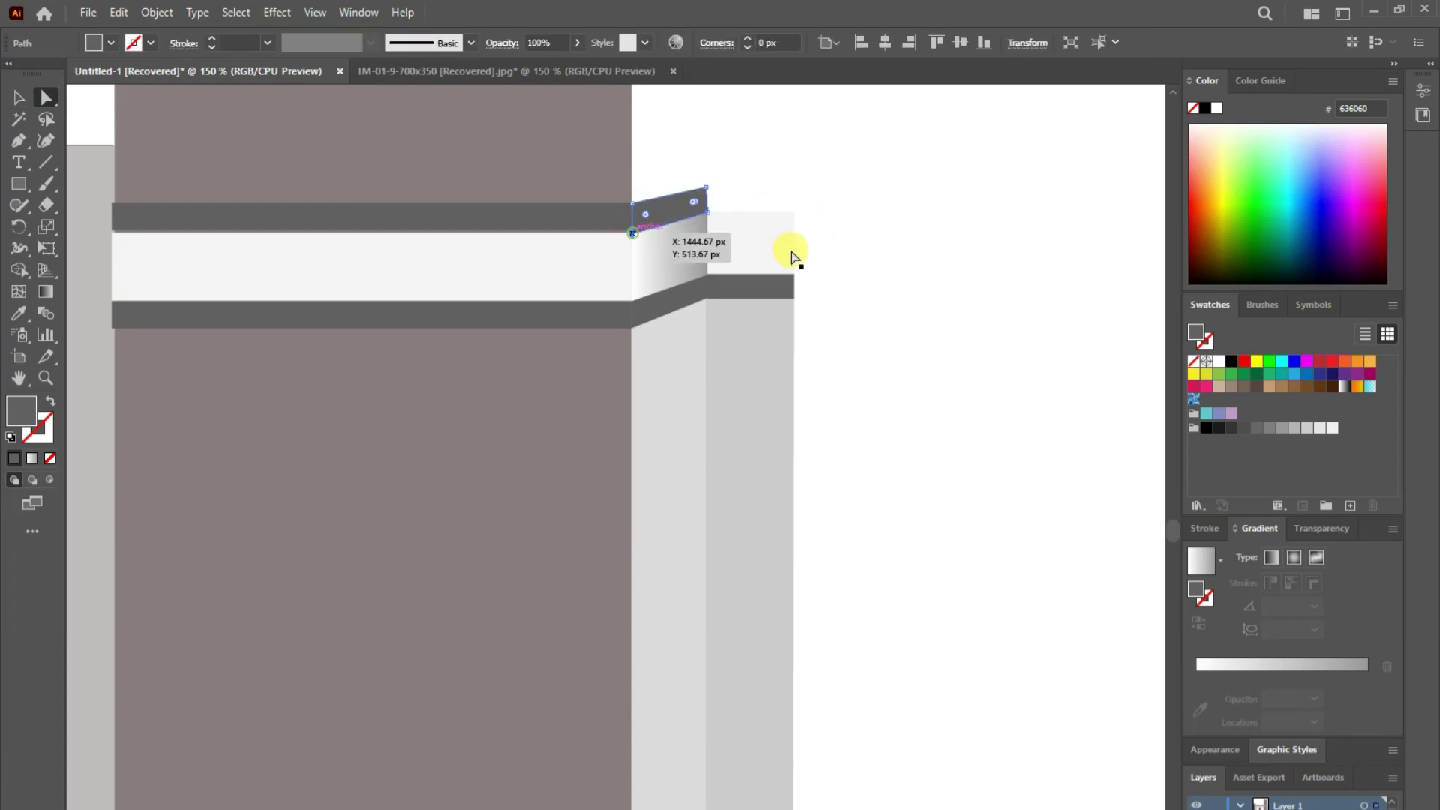
key("p")
key("ctrl+shift+a")
- Draw the ledge's rectangular top face from the column corner leftward
left_click(794, 212)
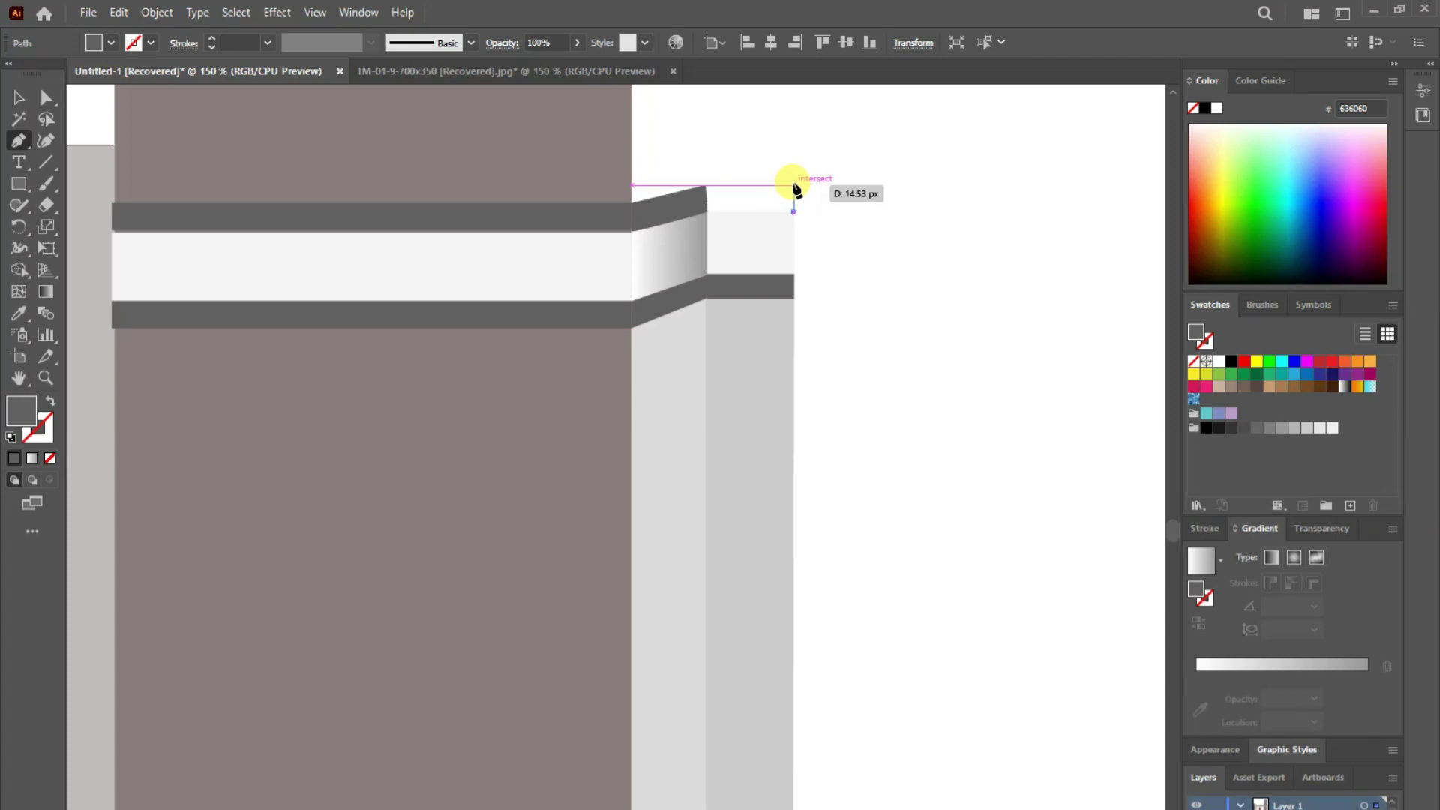
left_click(794, 185)
left_click(706, 185)
left_click(705, 211)
left_click(795, 213)
left_click(19, 97)
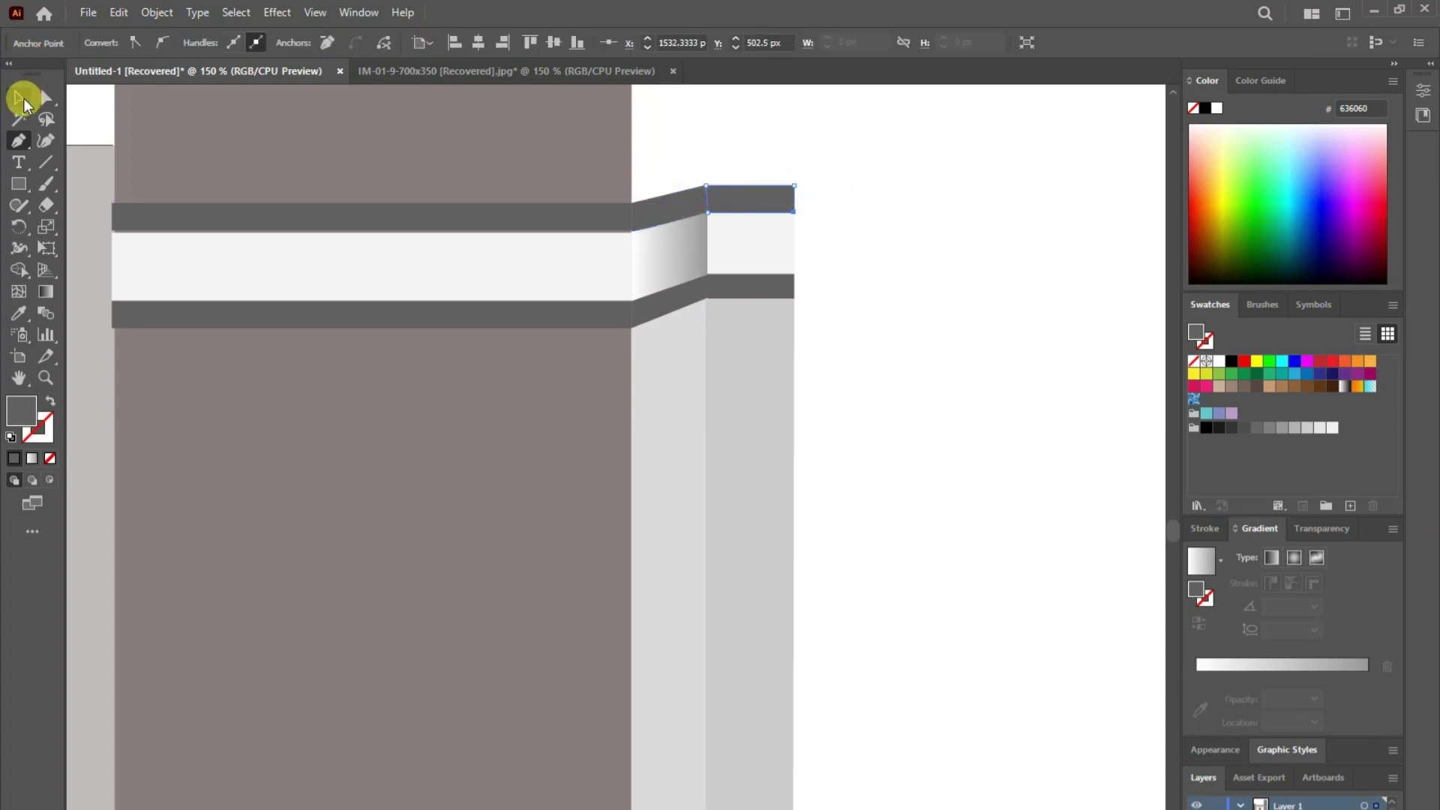
left_click(872, 247)
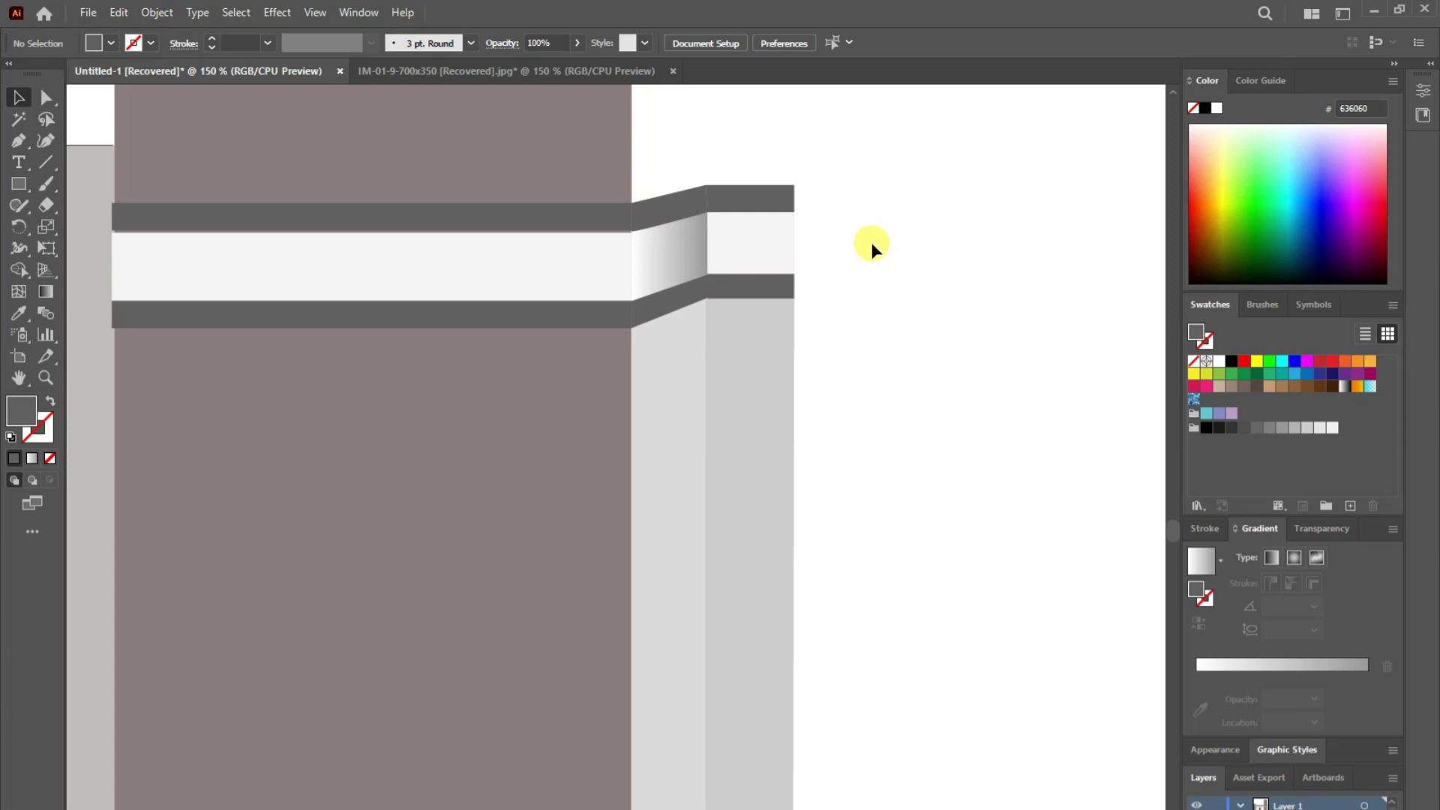
- Select the lower band, slanted band, gradient side face and column's dark band anchors
left_click(46, 97)
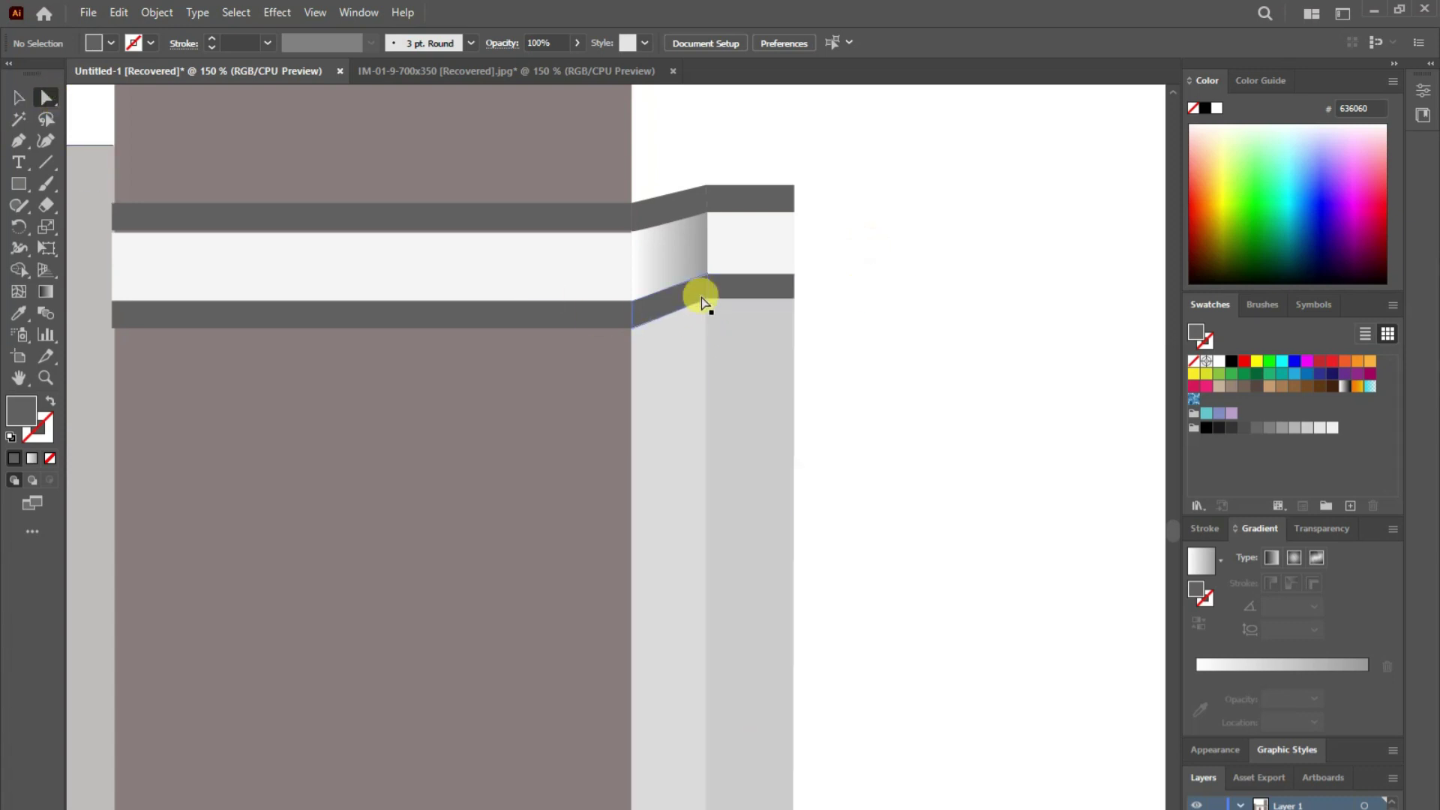
left_click(711, 279)
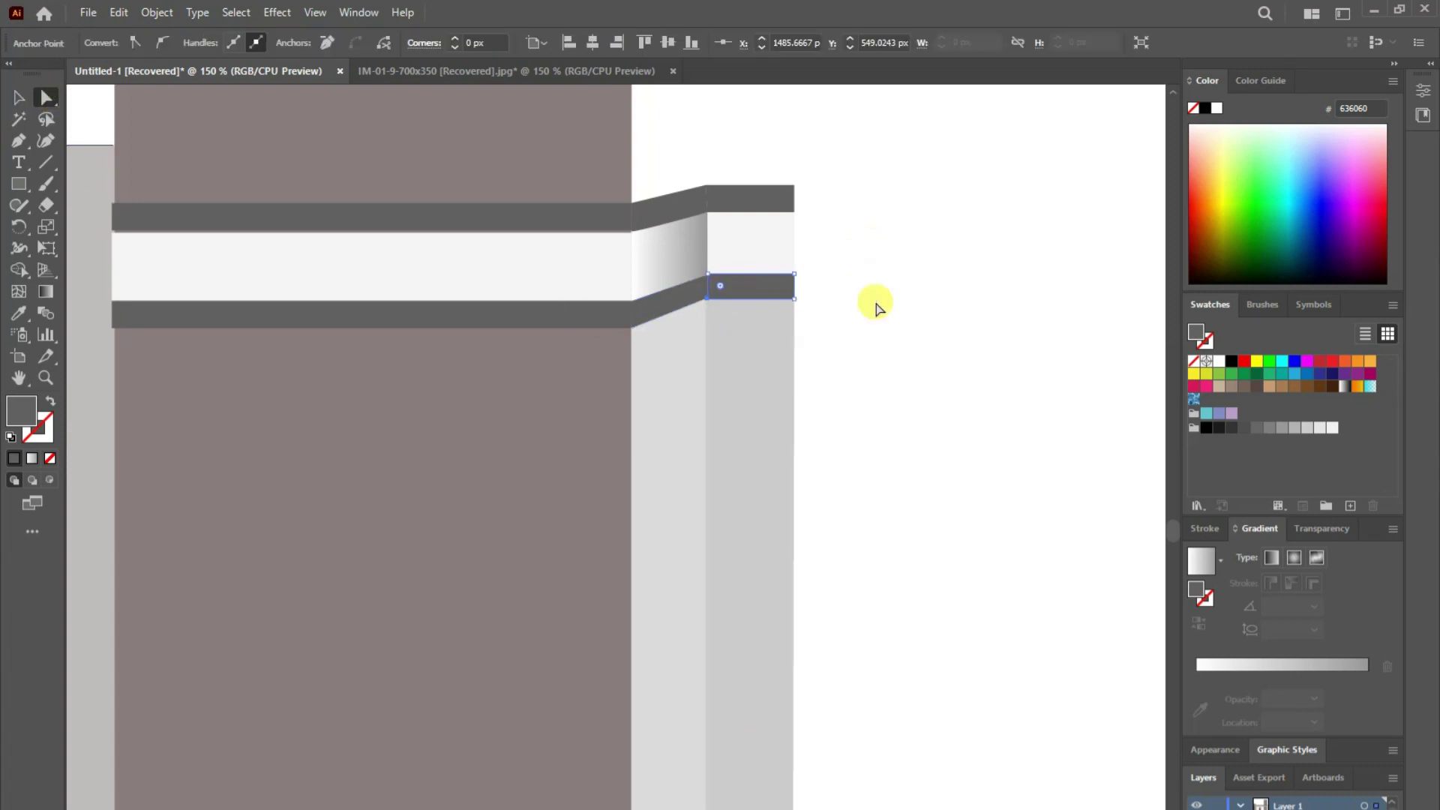
left_click(874, 303)
left_click(708, 275)
left_click(705, 304)
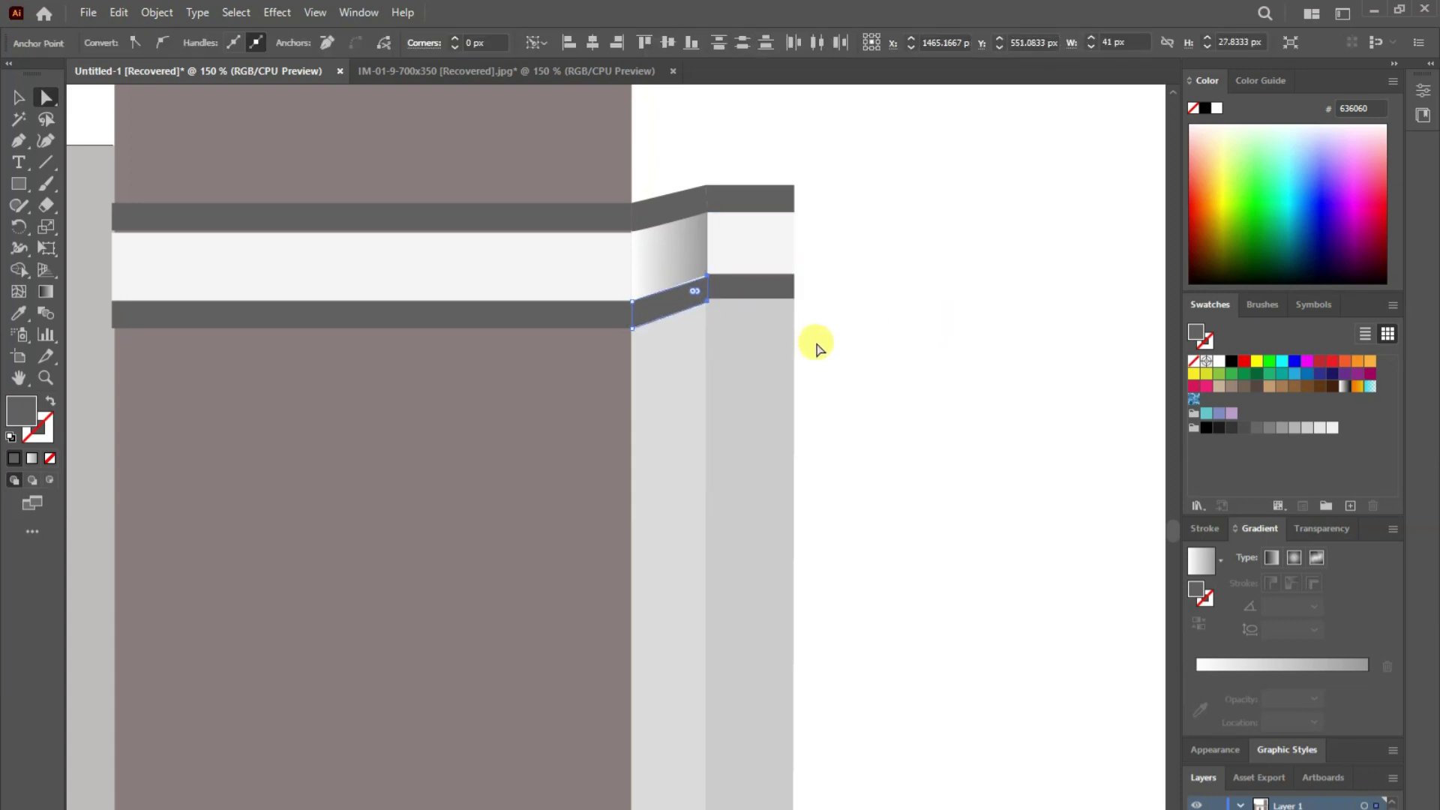
left_click(686, 259)
left_click(778, 312, "shift")
left_click_drag(825, 309, 787, 285)
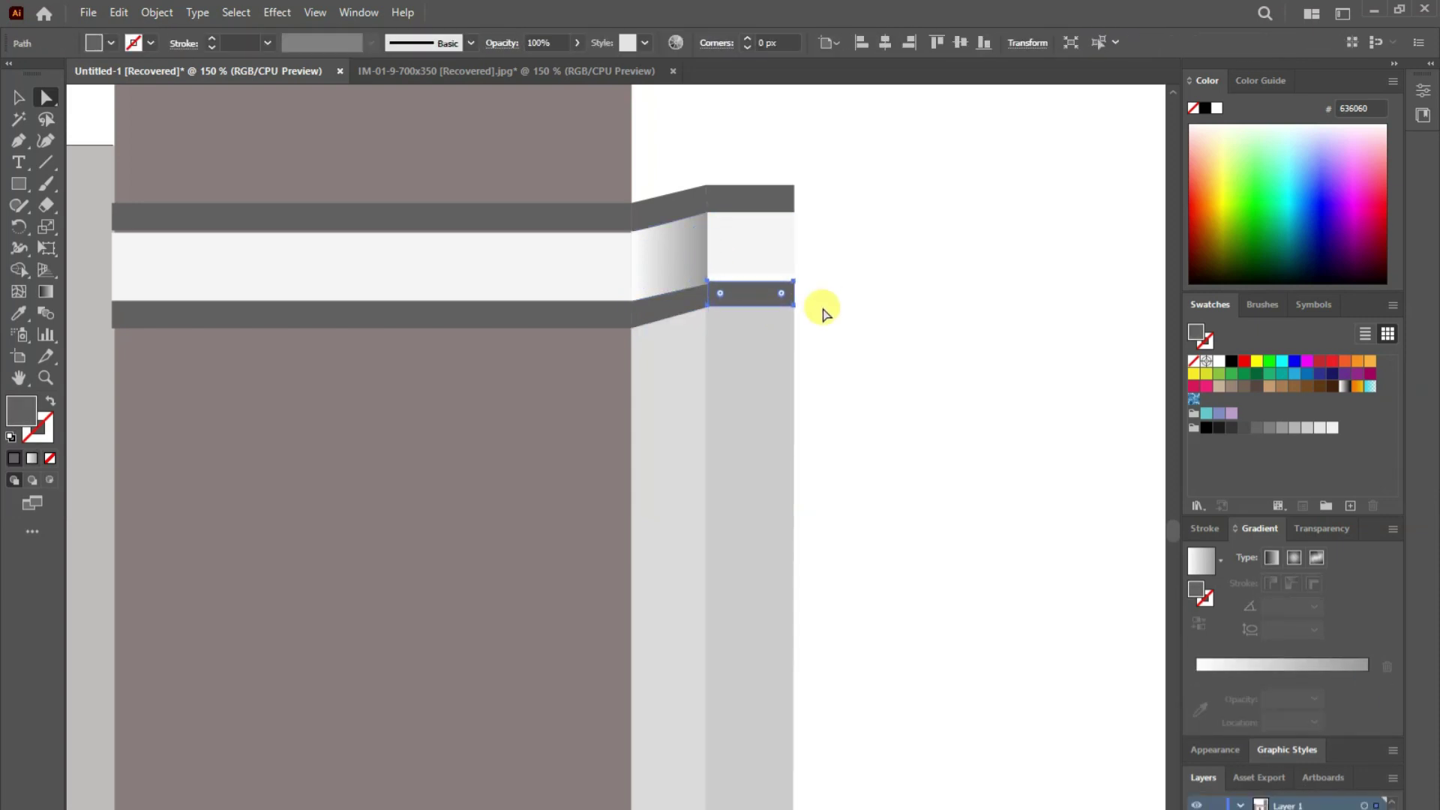
- Lower the light face's bottom corners so its edge meets the lower dark band level
left_click(720, 262)
left_click(794, 274)
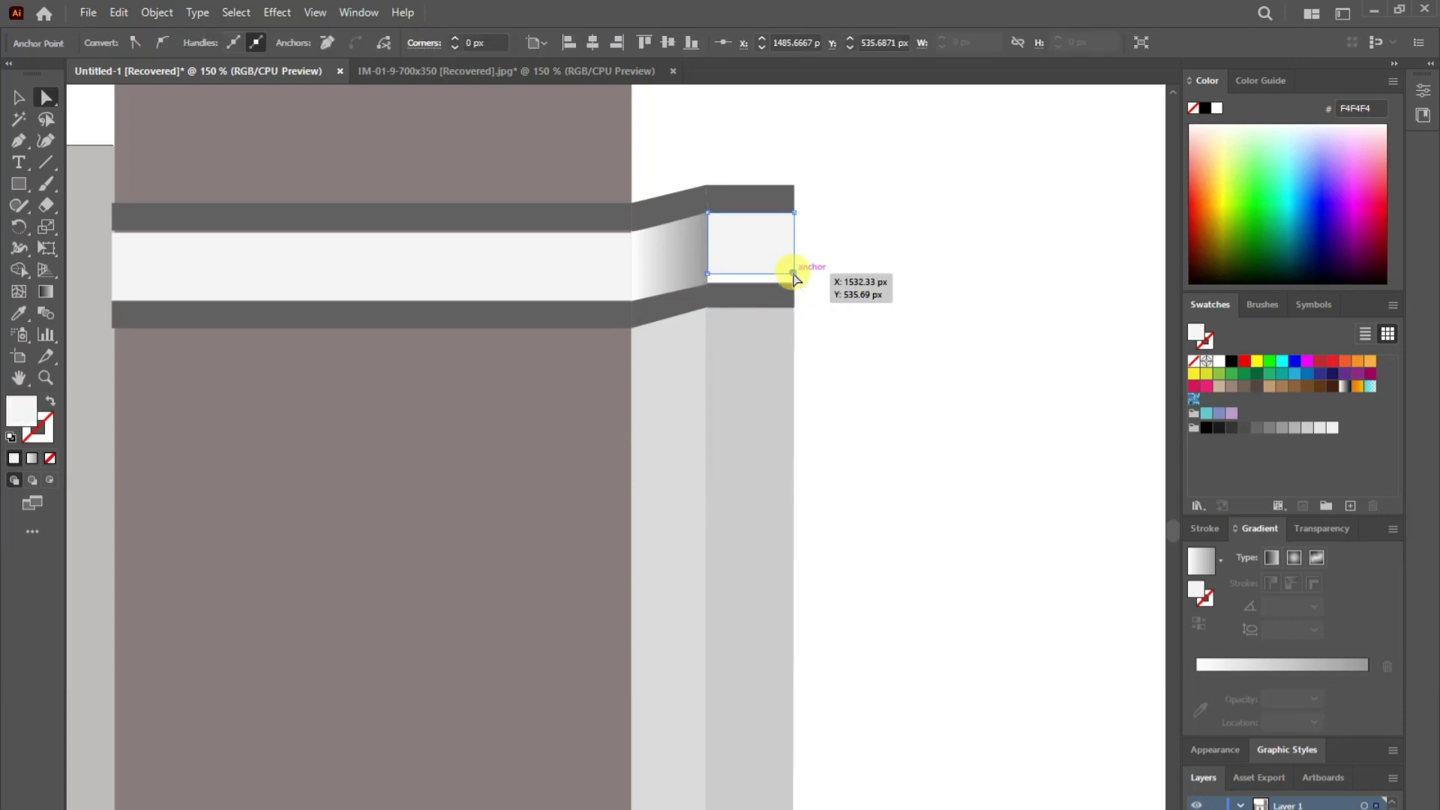
key("Down")
key("Down")
key("Down")
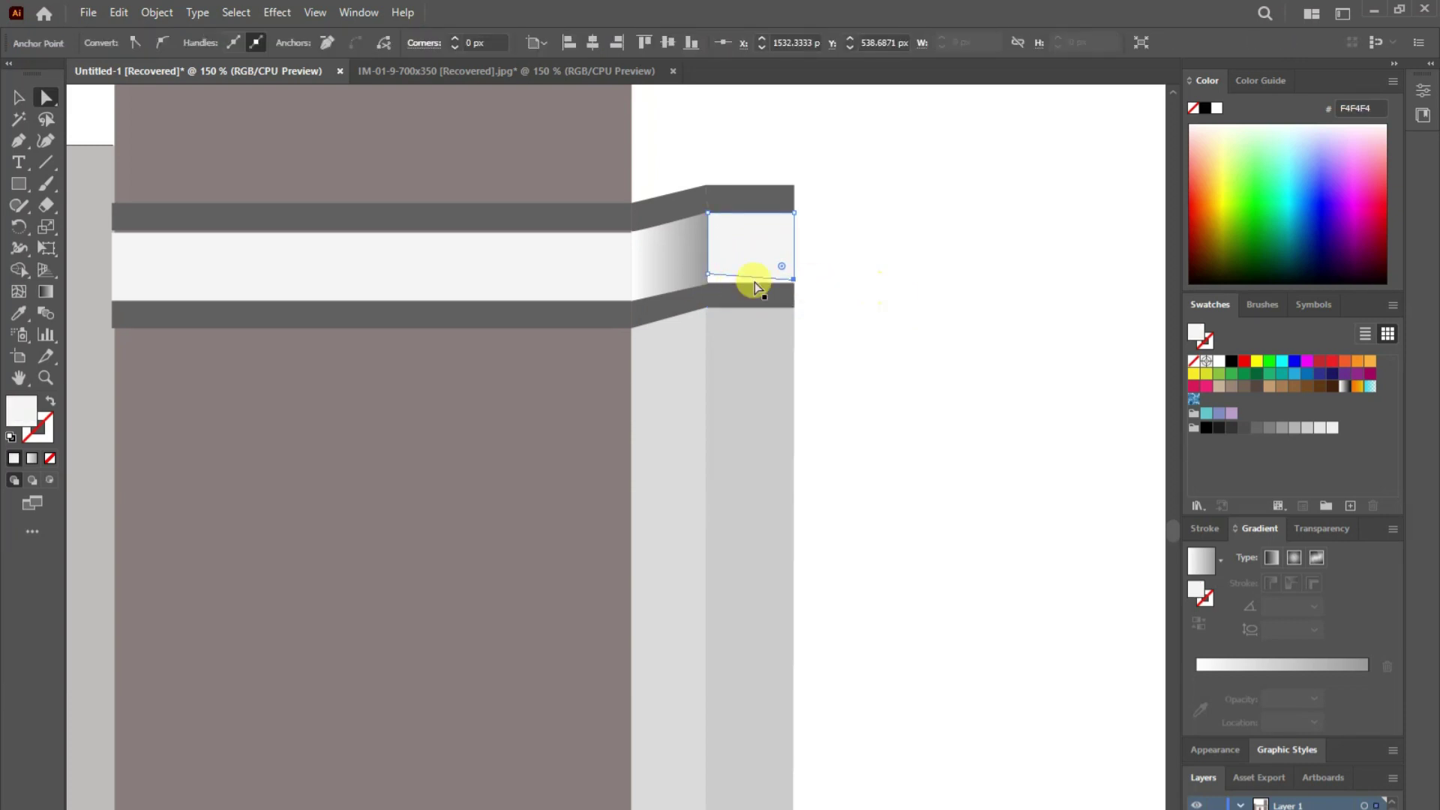
key("Down")
left_click_drag(838, 291, 851, 289)
left_click(750, 299)
right_click(753, 300)
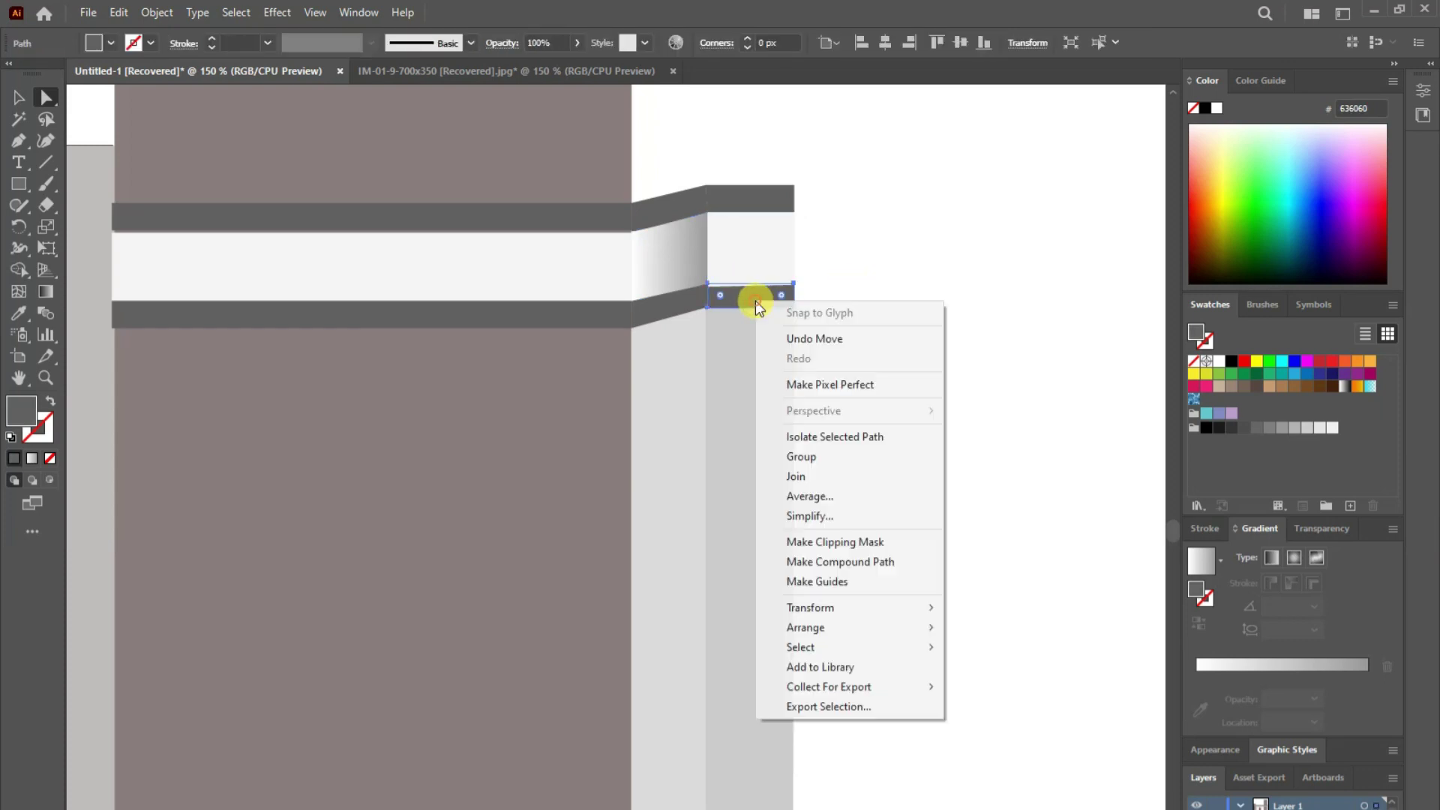
mouse_move(806, 628)
left_click(898, 480)
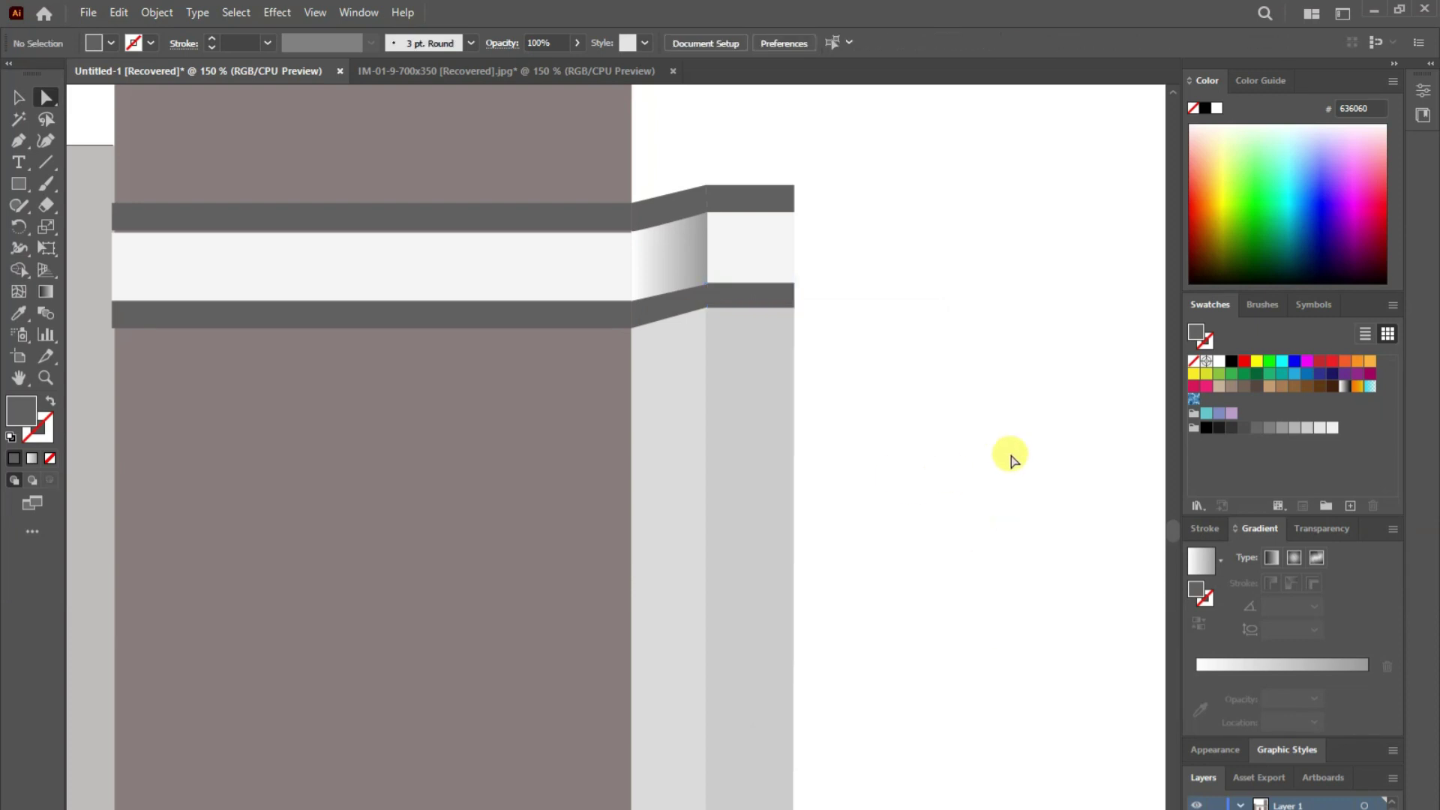
- Zoom out and collapse the side panels to widen the canvas around the ledge
left_click(46, 377)
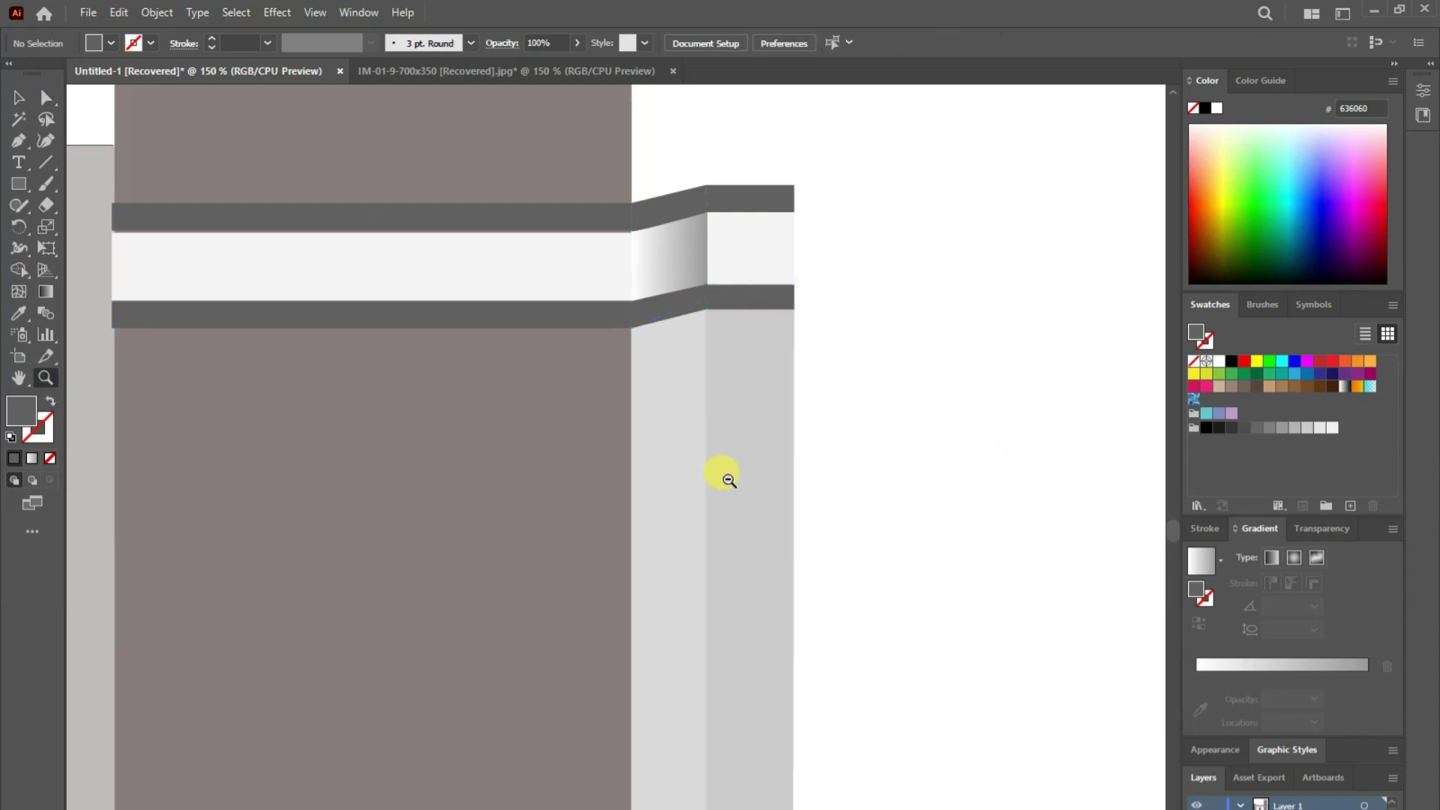
left_click(727, 478, "alt")
mouse_move(450, 546)
left_mouse_down()
mouse_move(771, 508)
mouse_move(787, 491)
left_mouse_up()
left_click(523, 548, "alt")
mouse_move(621, 566)
left_mouse_down()
mouse_move(547, 437)
mouse_move(621, 409)
mouse_move(590, 418)
left_mouse_up()
left_click(590, 417)
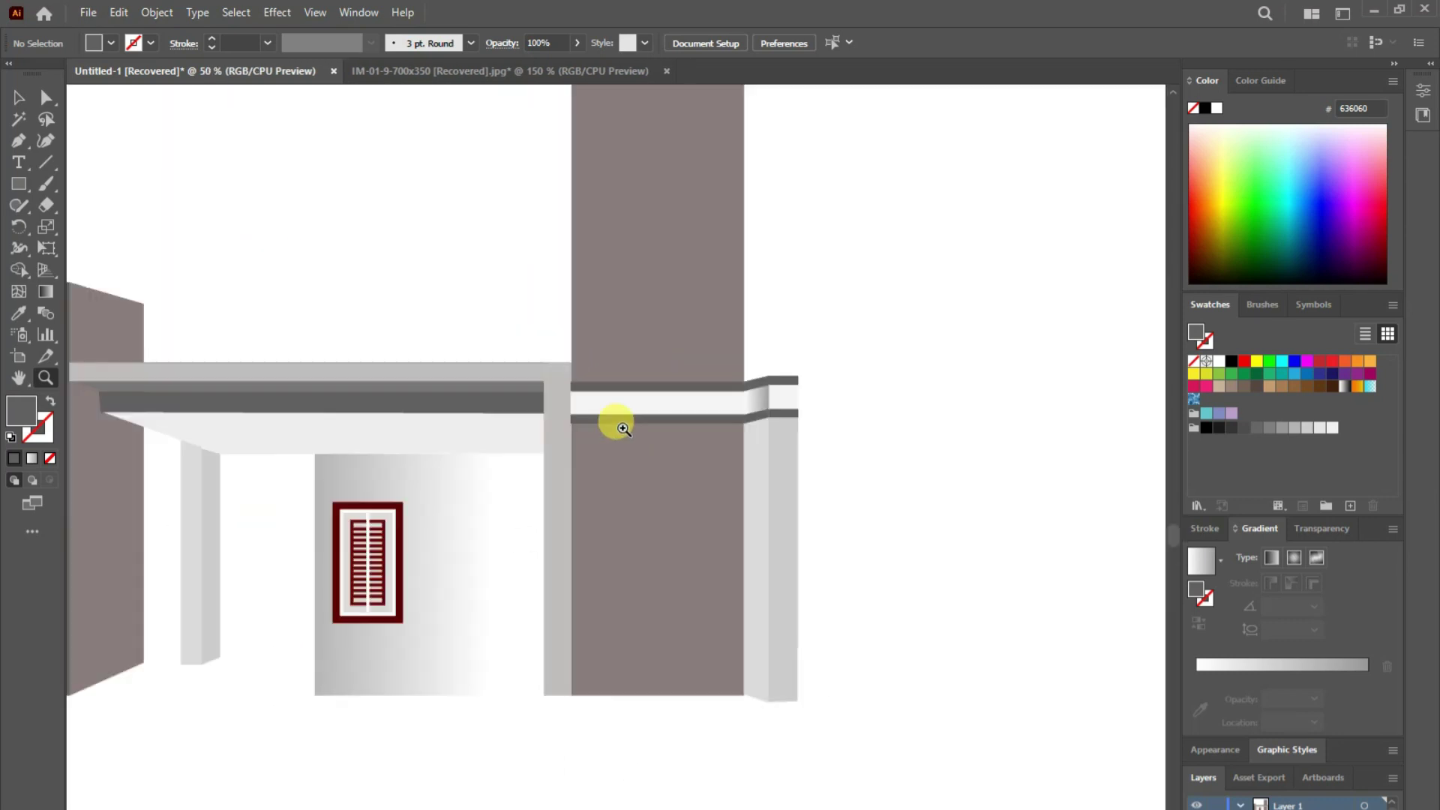
left_click(1388, 65)
mouse_move(676, 276)
left_mouse_down()
mouse_move(855, 280)
mouse_move(836, 237)
left_mouse_up()
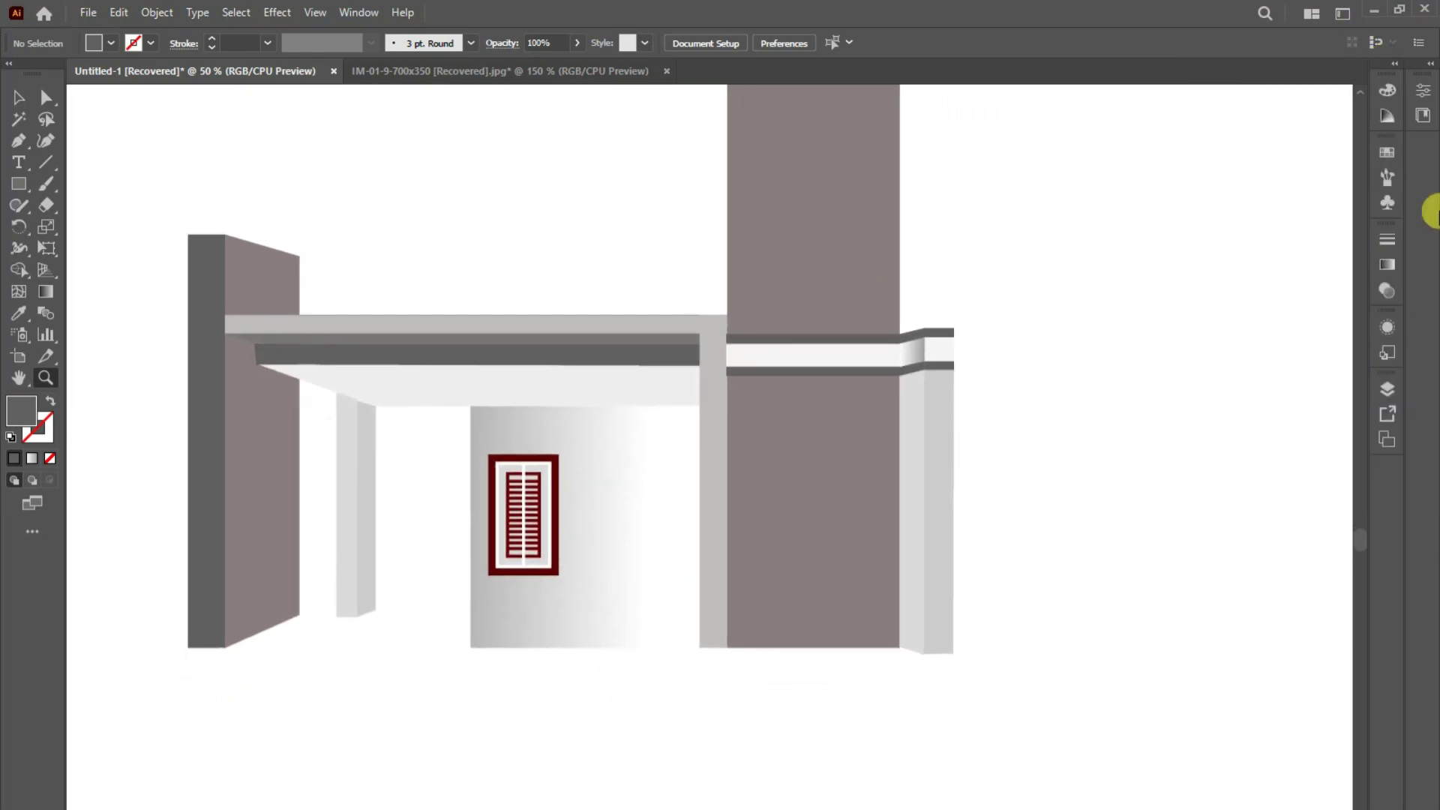
left_click(17, 99)
scroll(230, 284, "right", 3)
- Draw two thin bars extending right from the ledge, one lower and one along its top
left_click(18, 185)
mouse_move(689, 365)
left_mouse_down()
mouse_move(1001, 372)
mouse_move(930, 370)
left_mouse_up()
left_click(18, 97)
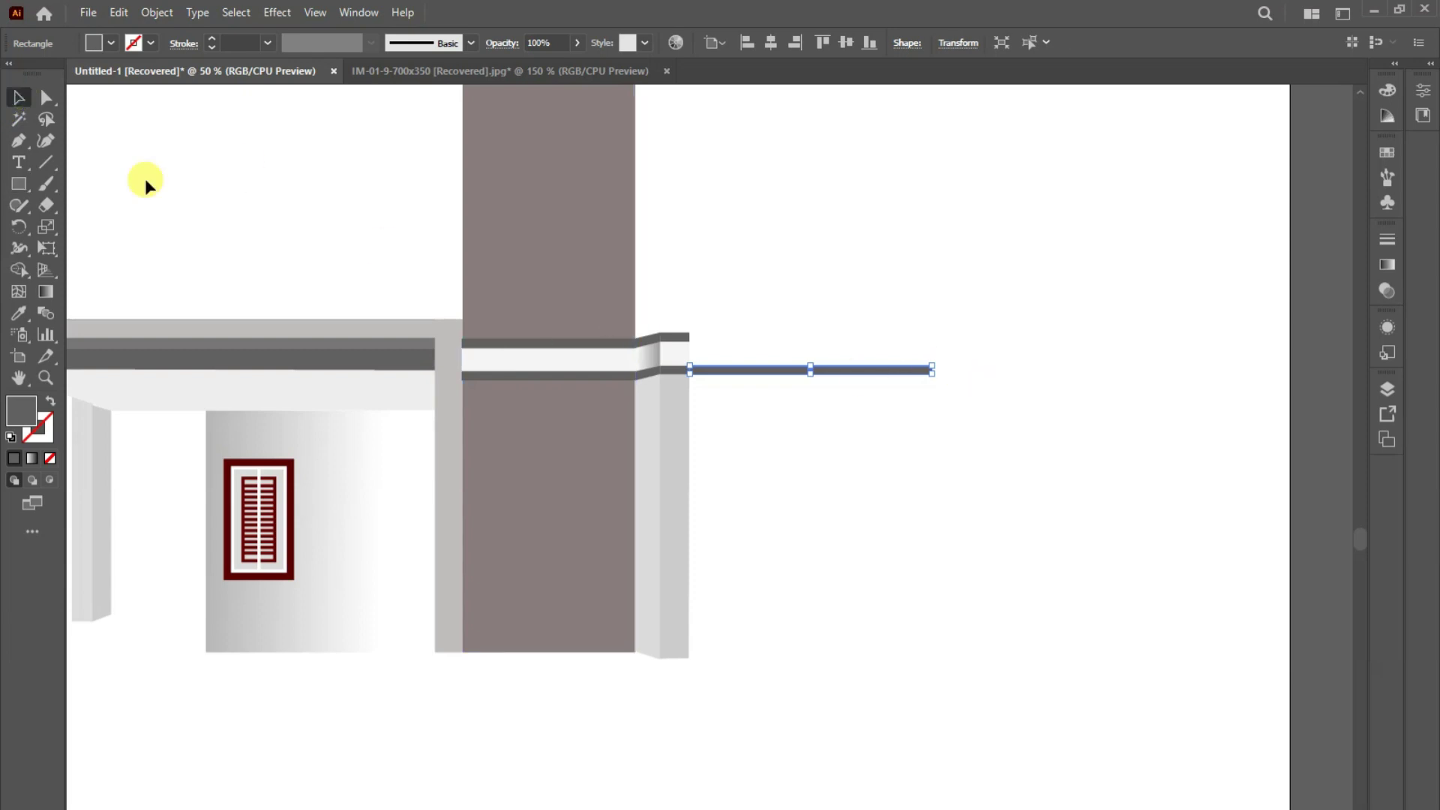
left_click(18, 185)
left_click_drag(689, 331, 913, 343)
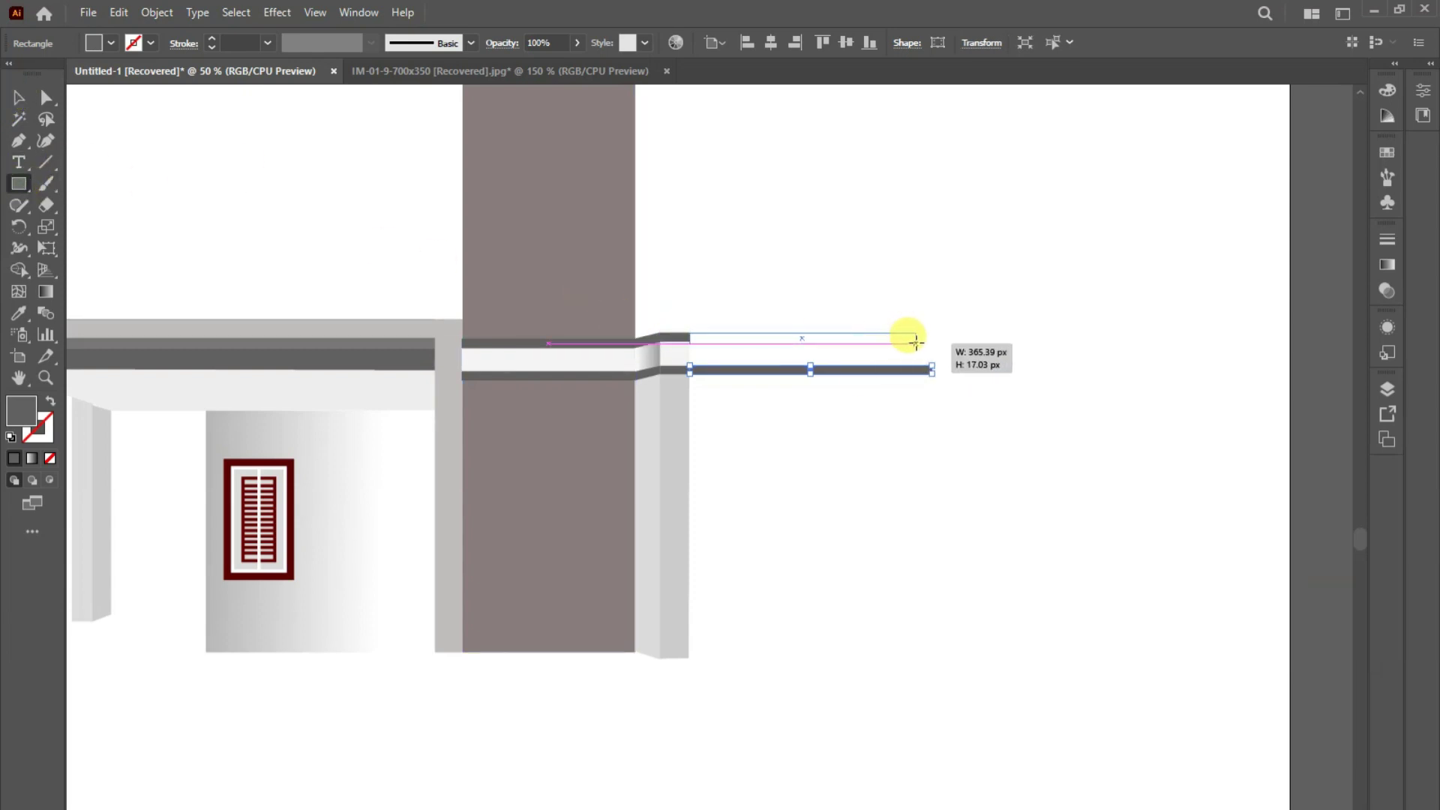
left_click_drag(915, 343, 936, 340)
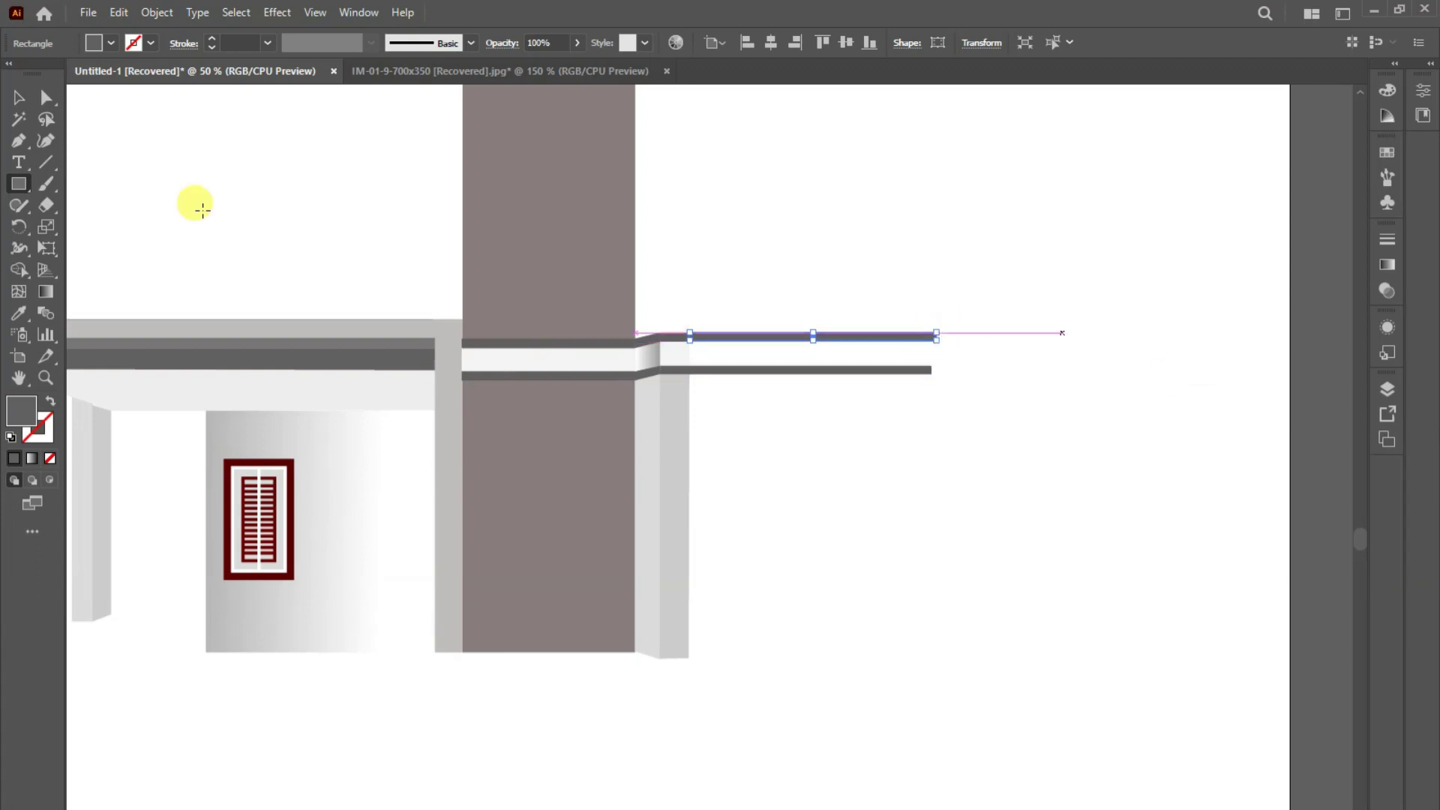
left_click(16, 96)
left_click(334, 186)
- Check the upper bar's end points, then draw a block filling the gap between the bars
left_click(774, 337)
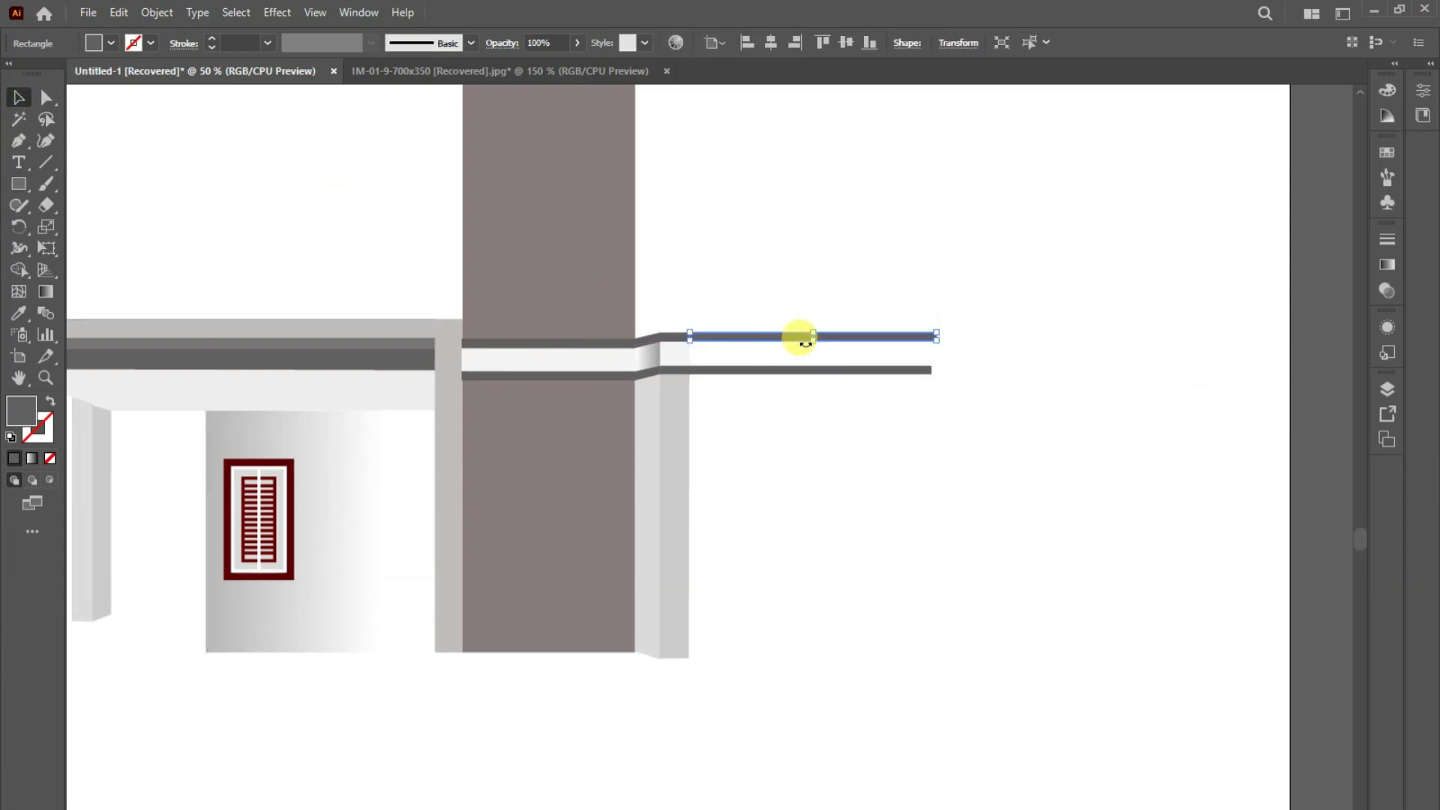
left_click(46, 97)
left_click(825, 268)
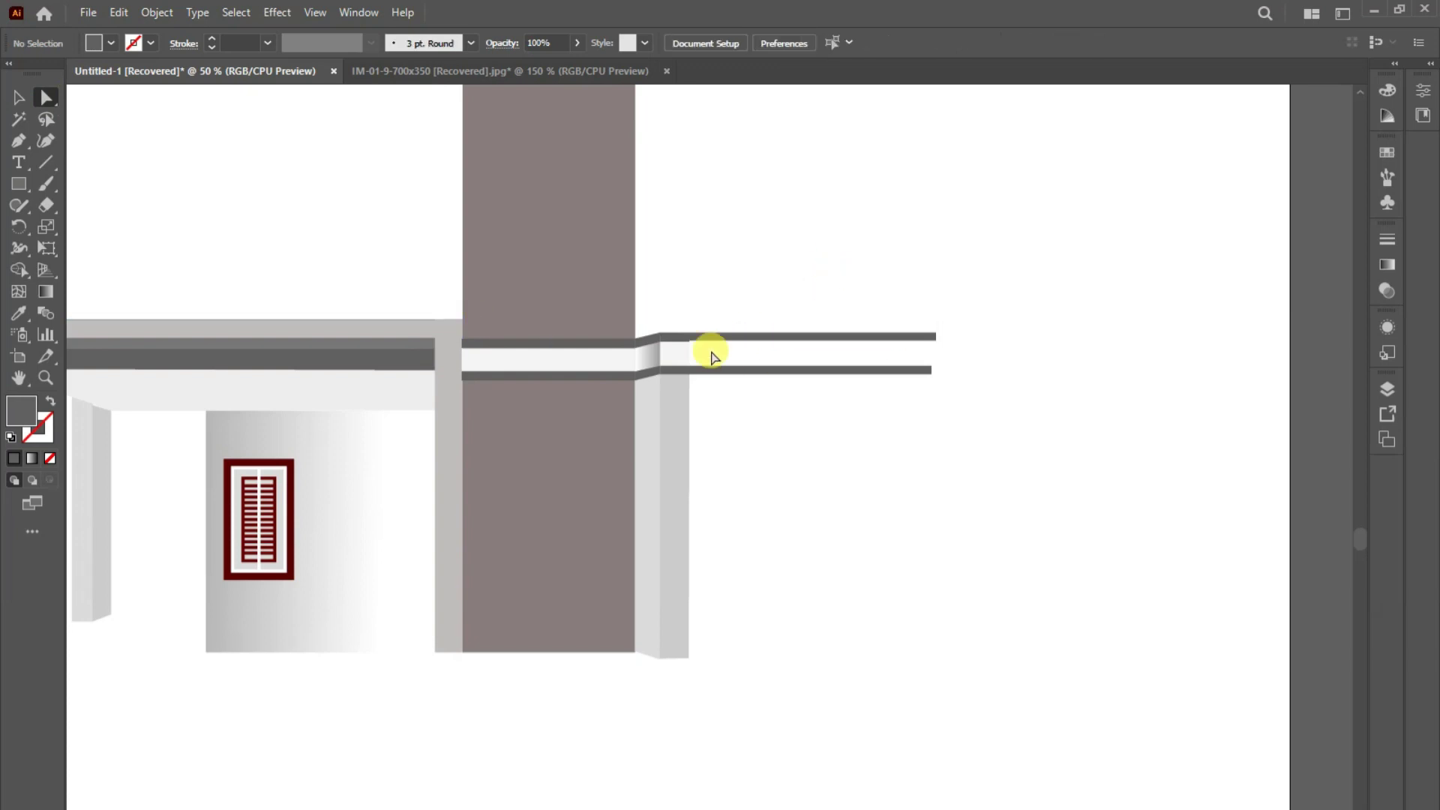
left_click(690, 337)
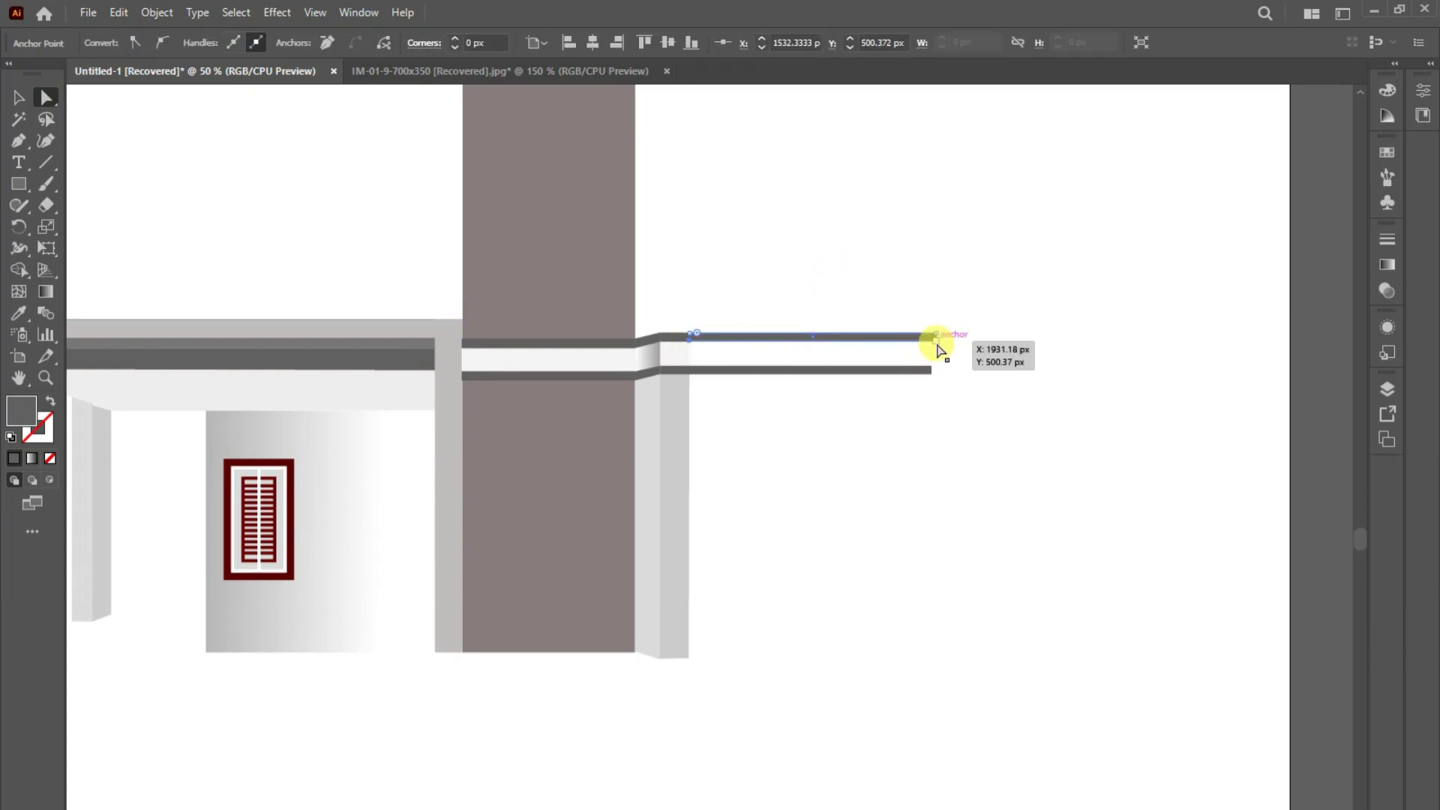
left_click(936, 339, "shift")
left_click(1026, 397)
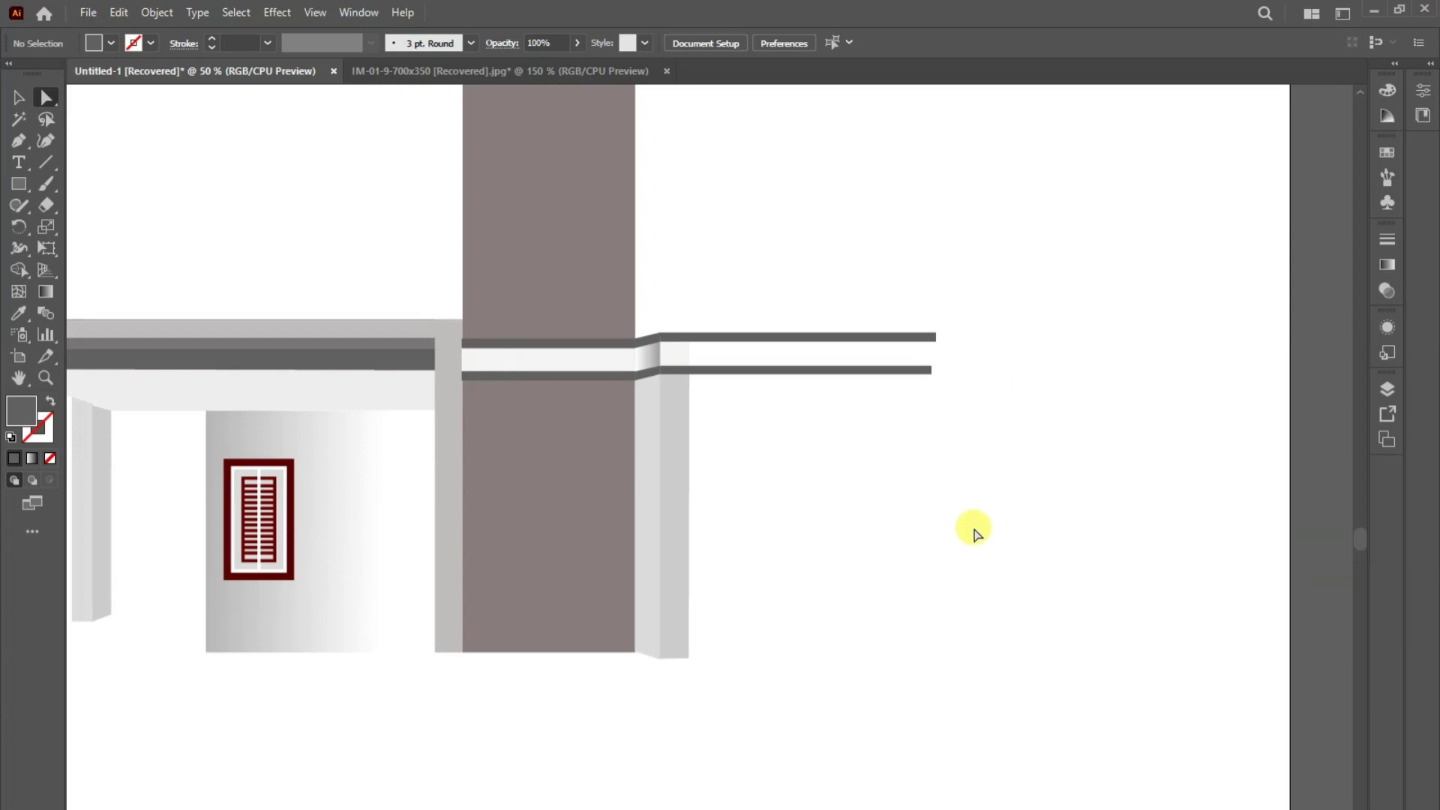
key("m")
left_click_drag(690, 344, 935, 372)
- Fill the new block white, stretch it upward, and send it behind the dark bars
left_click(19, 313)
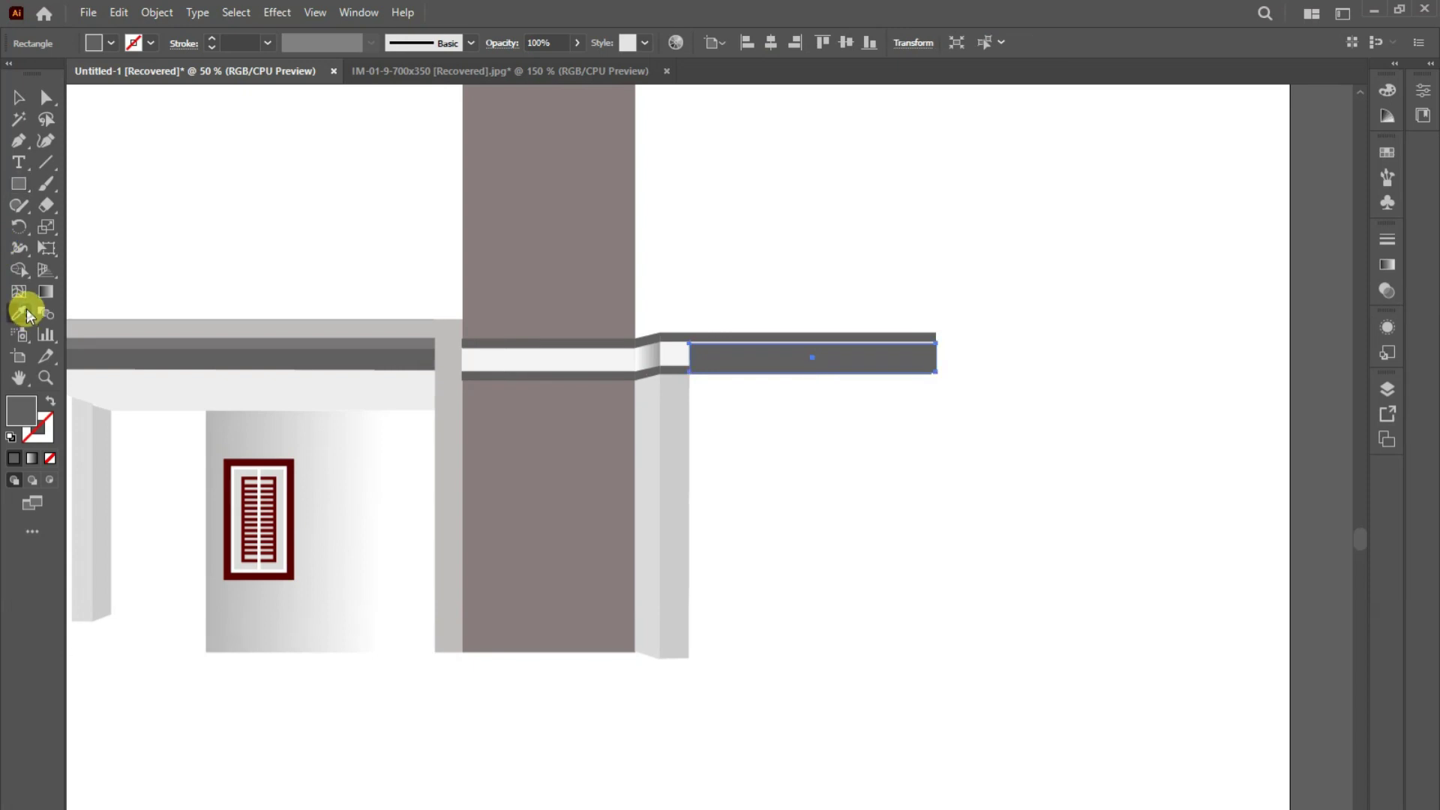
left_click(370, 256)
key("Up")
key("Up")
key("Up")
key("Up")
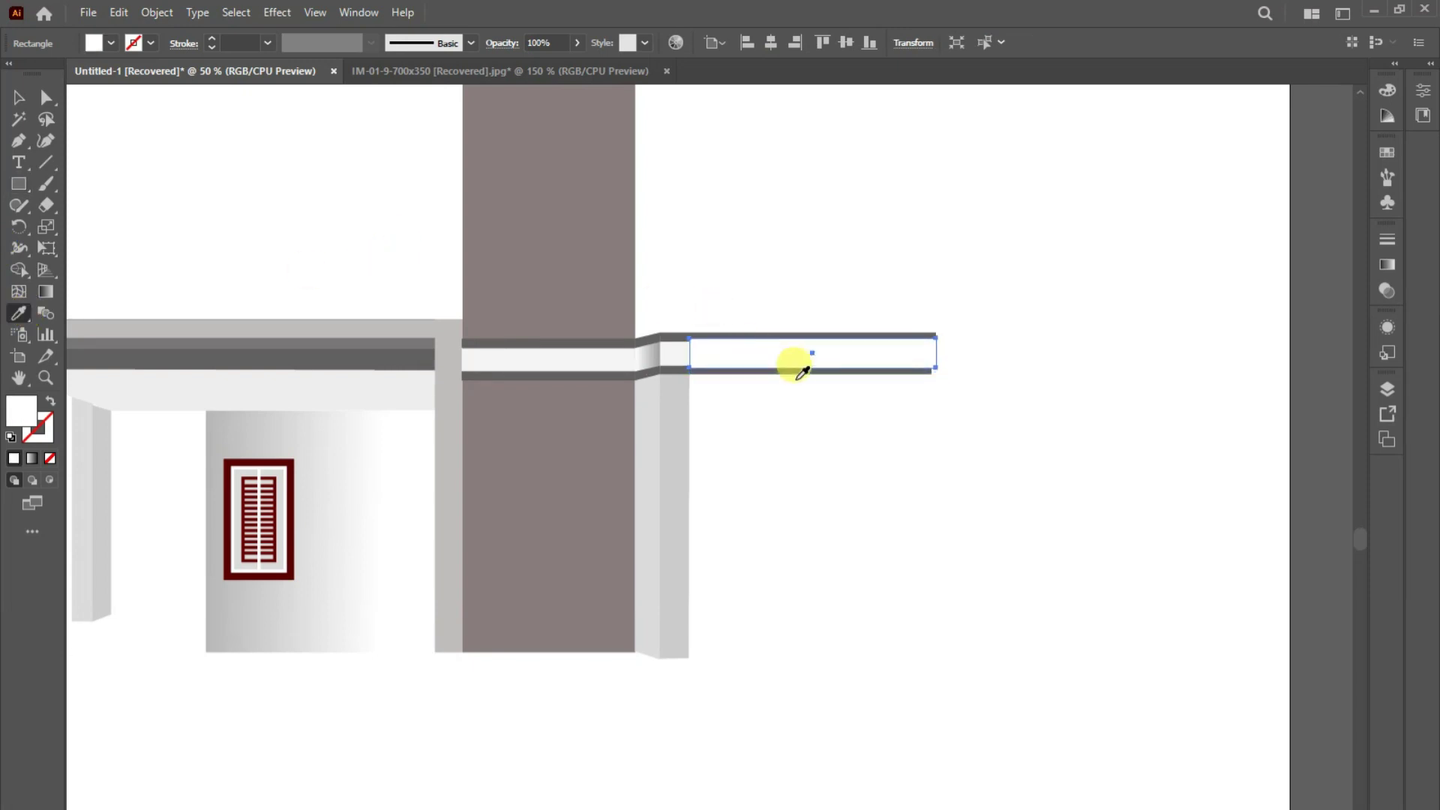
left_click(19, 96)
left_click_drag(812, 337, 817, 327)
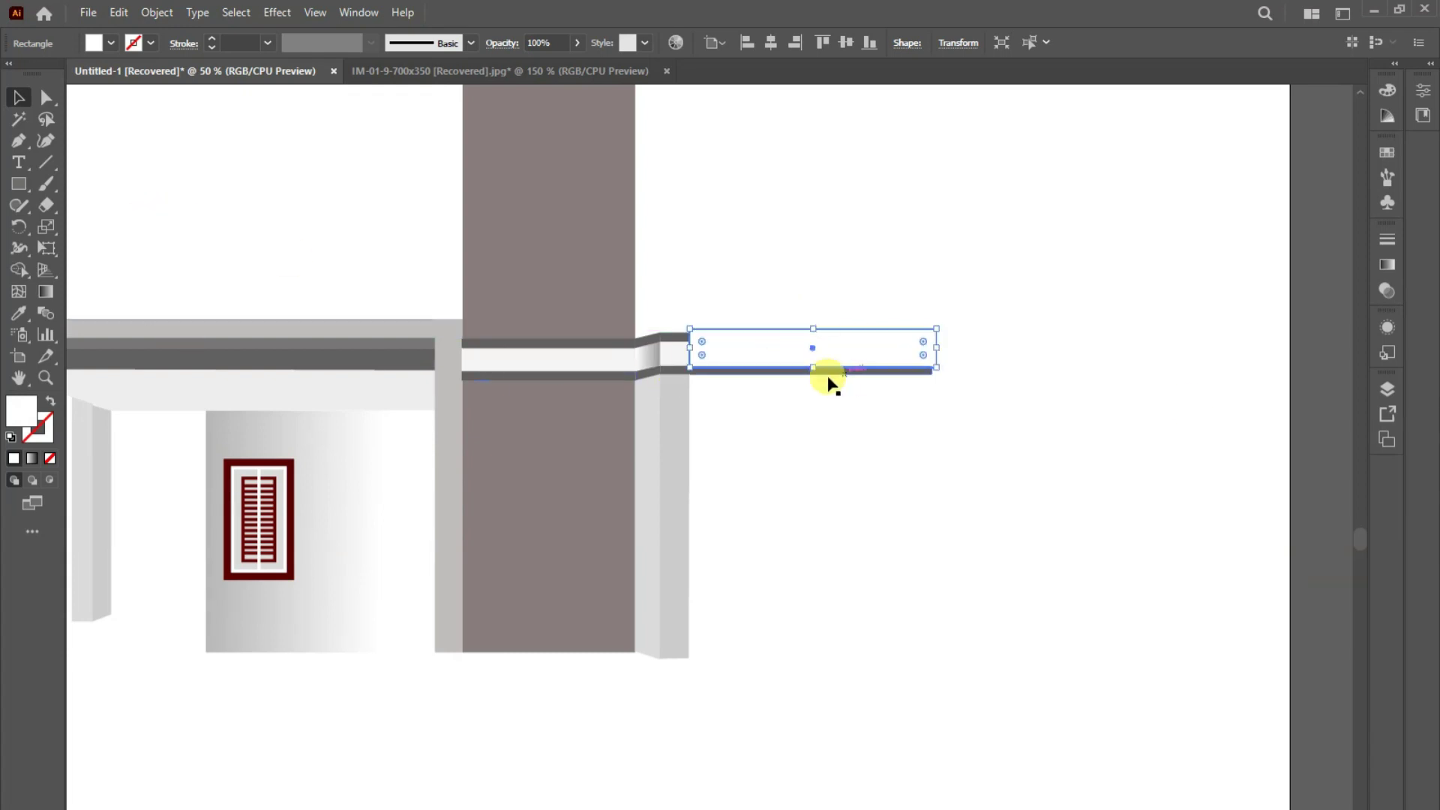
right_click(778, 337)
left_click(1008, 723)
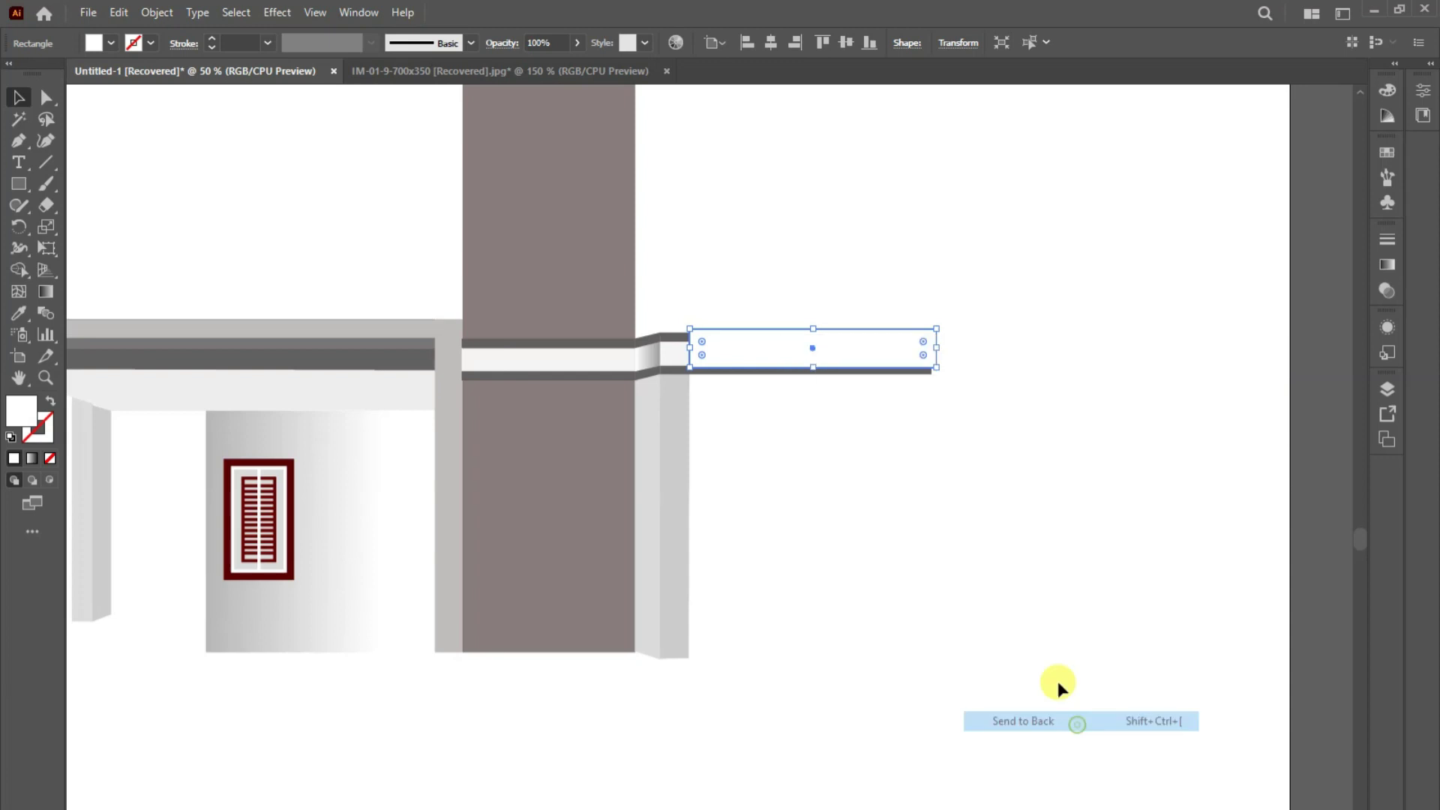
left_click(1019, 595)
left_click(739, 365)
- Copy a white-to-grey gradient onto the block and draw a pedestal block at the pillar's base
left_click(19, 313)
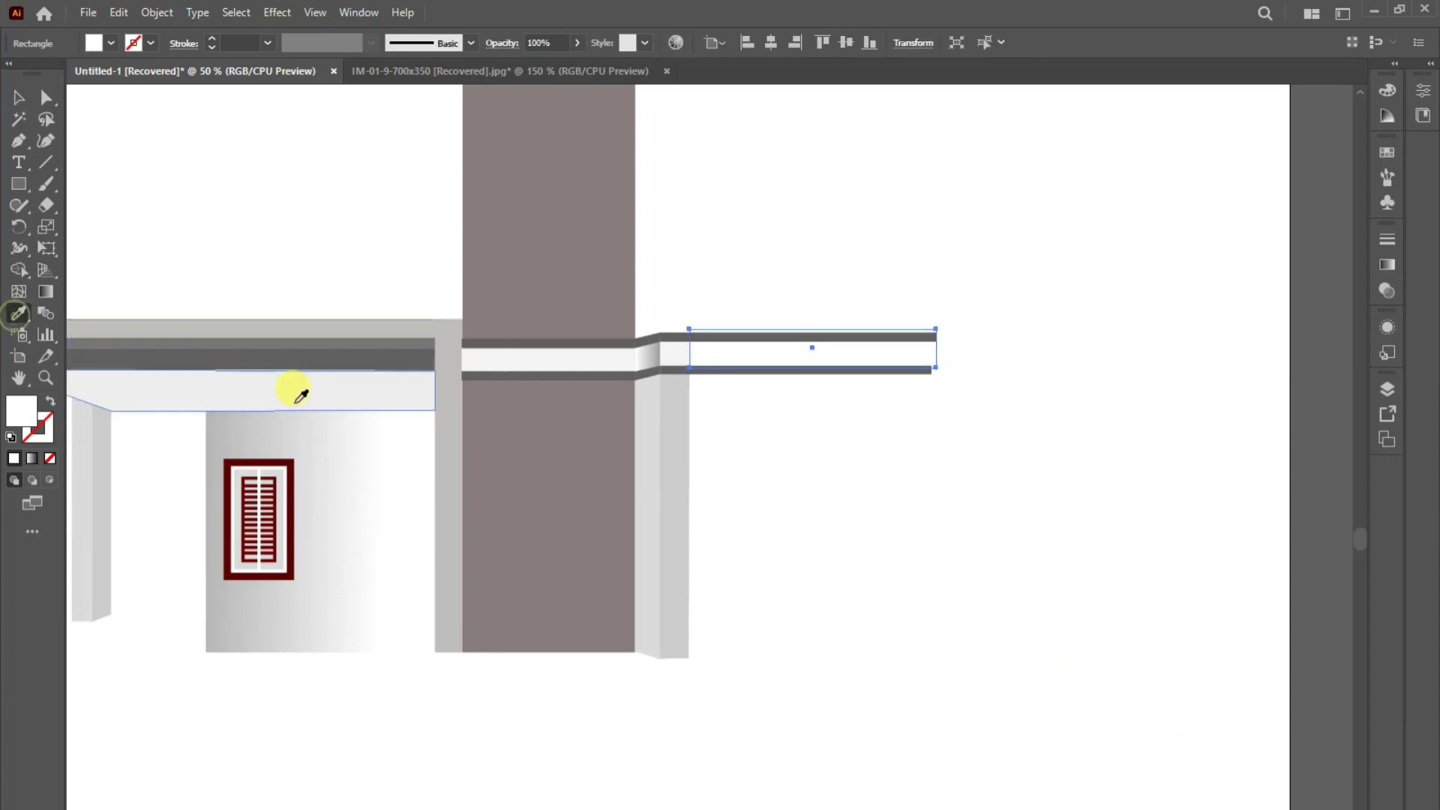
left_click(322, 487)
left_click(19, 97)
left_click(1038, 524)
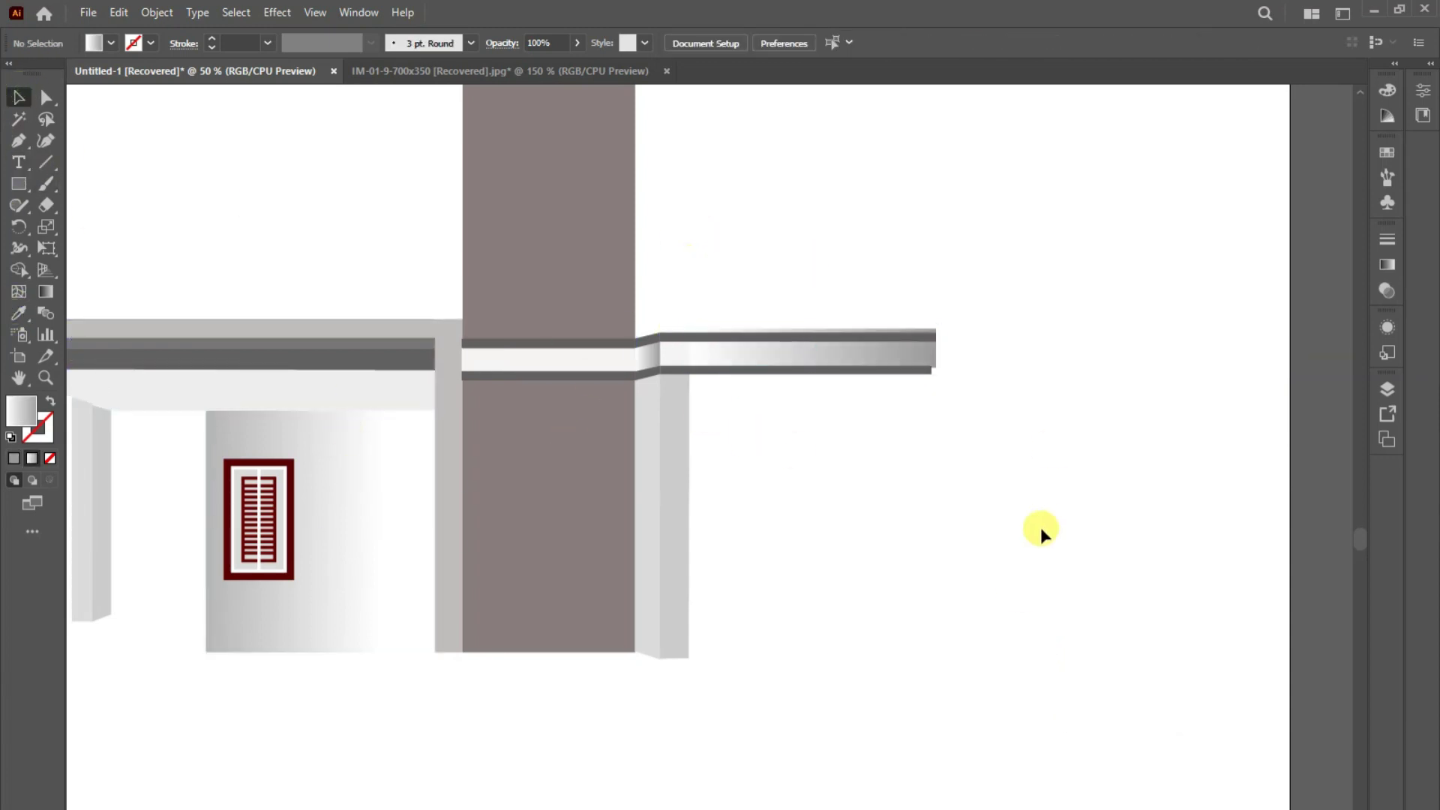
left_click(921, 361)
left_click(43, 292)
left_click(701, 363)
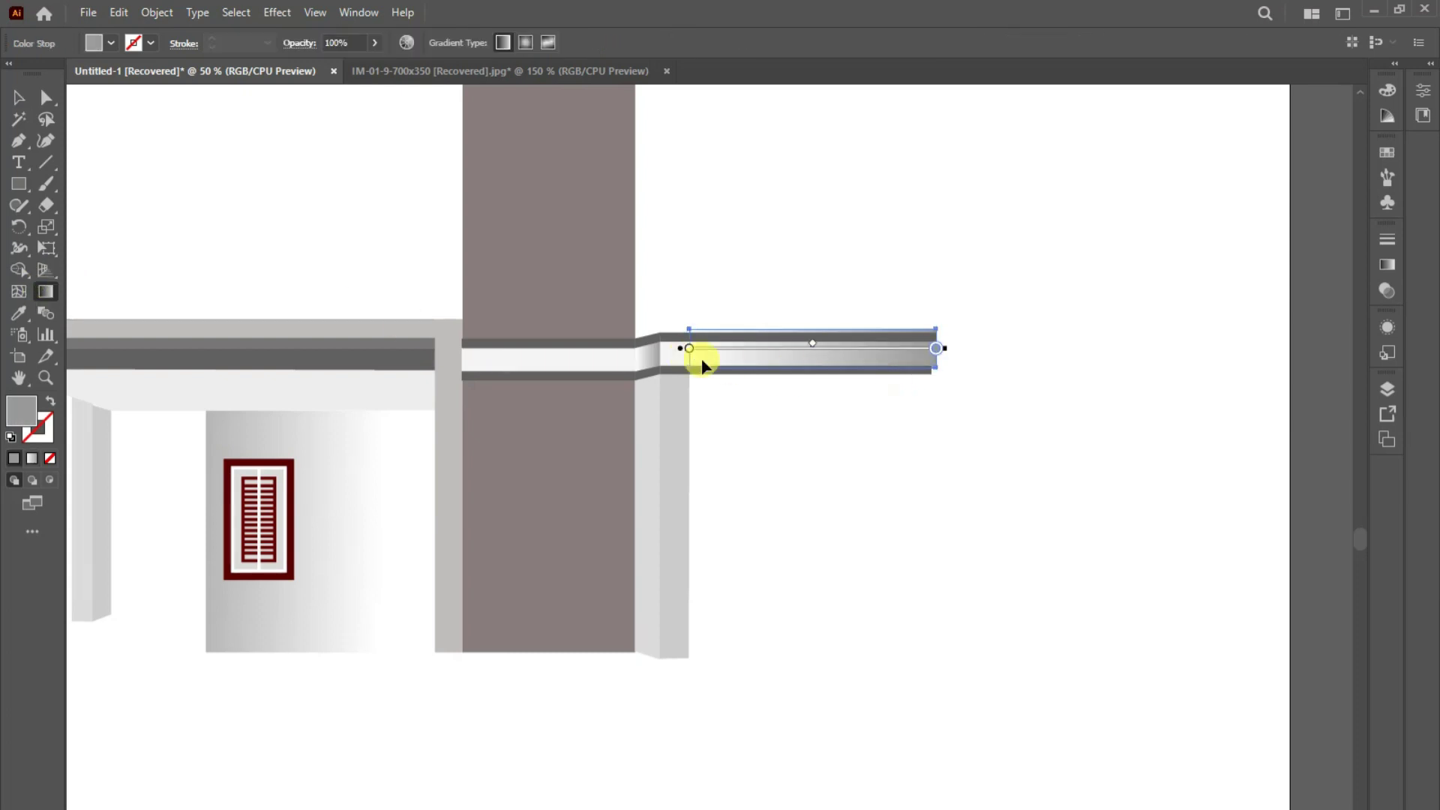
left_click_drag(638, 409, 702, 511)
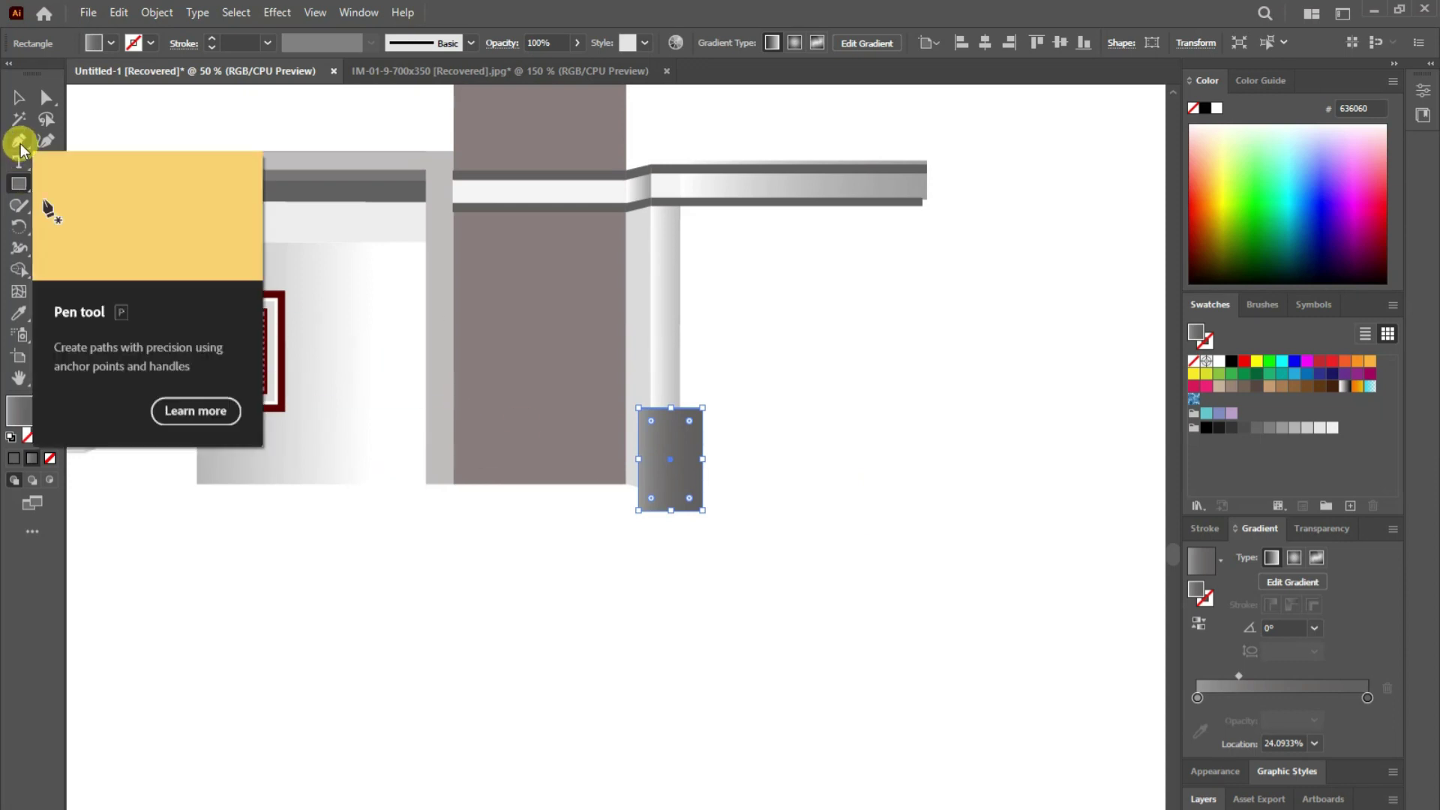
- Draw a slanted side face on the pedestal block's left with the Pen tool
left_click(15, 95)
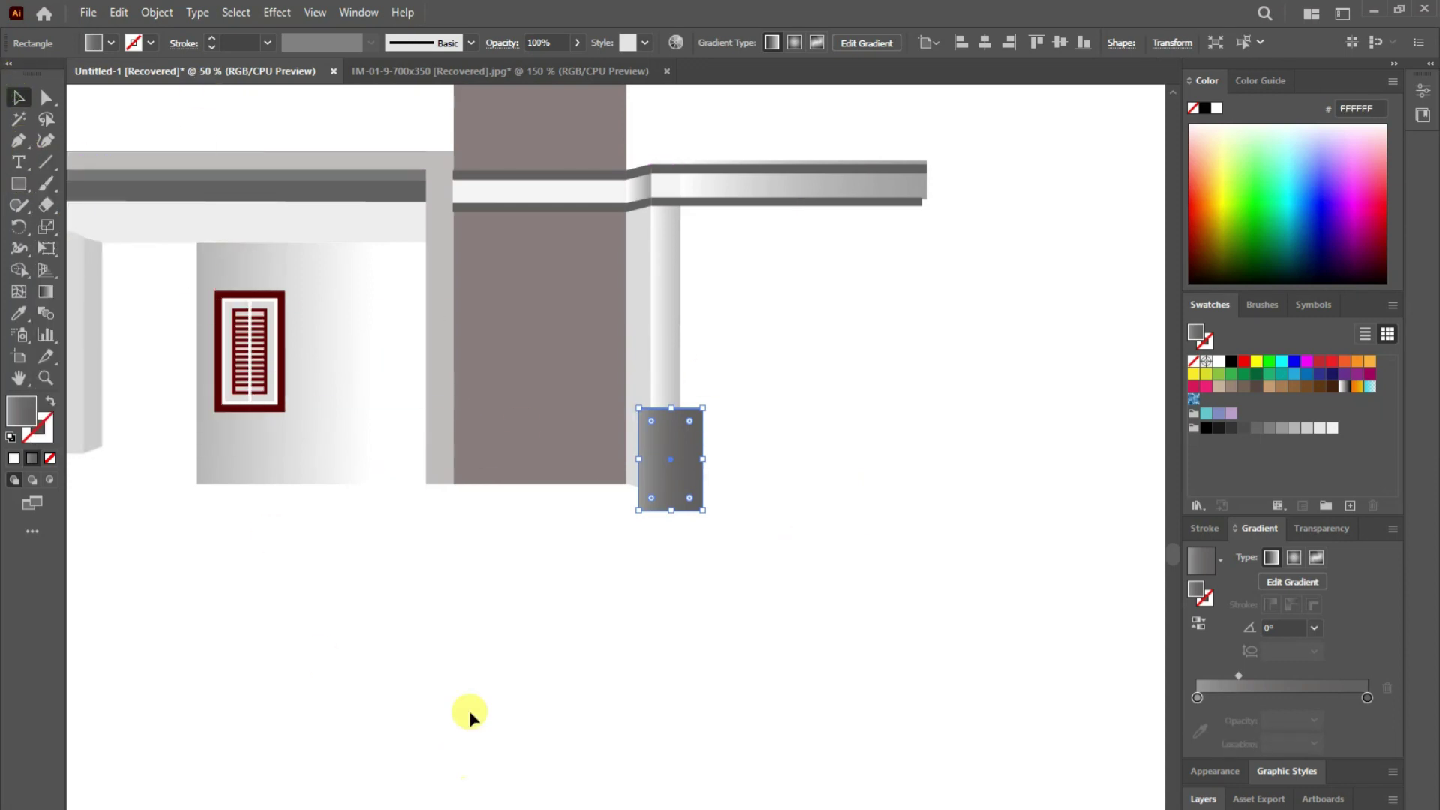
left_click(469, 708)
left_click(17, 140)
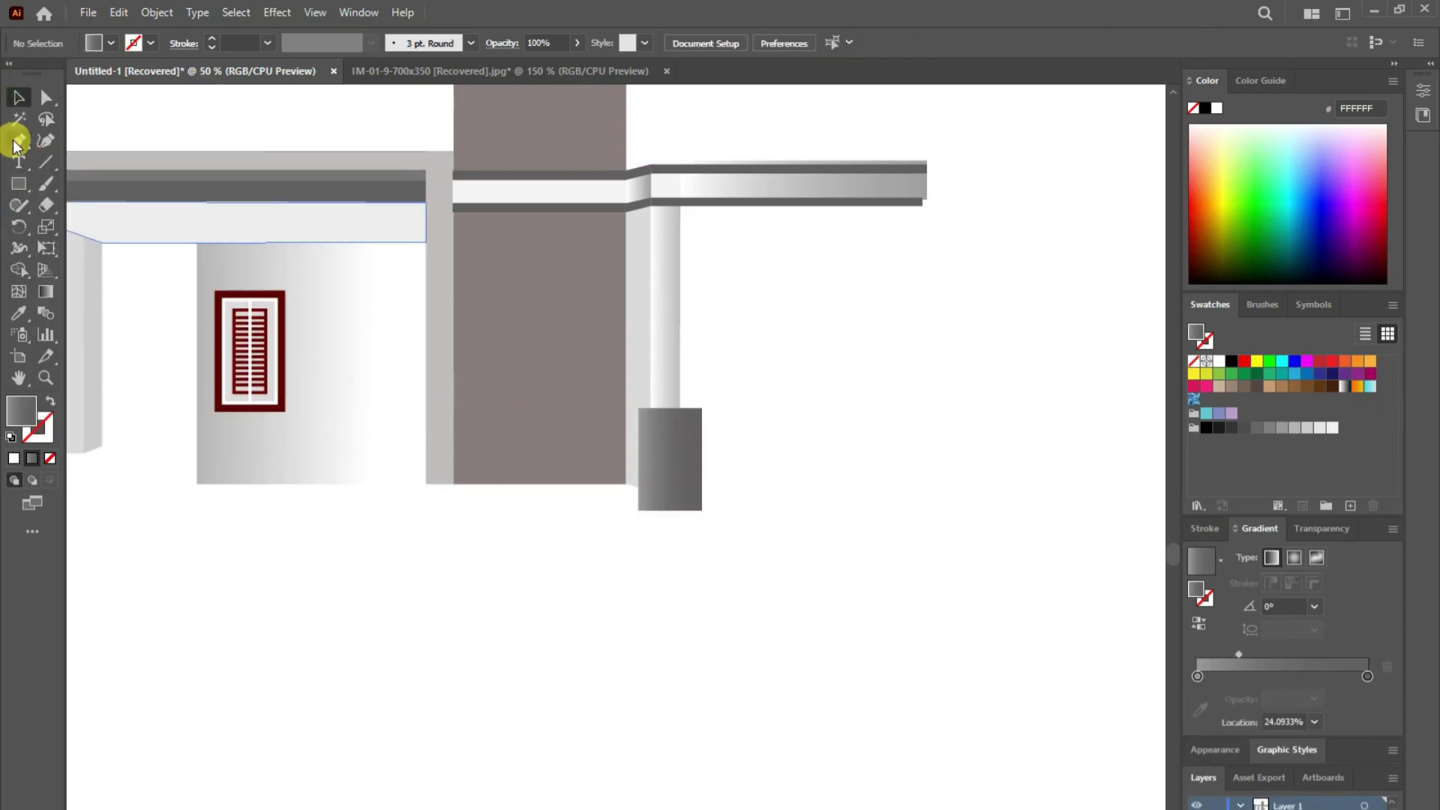
left_click(638, 409)
left_click(650, 210)
left_click(626, 210)
left_click(626, 483)
left_click(626, 413)
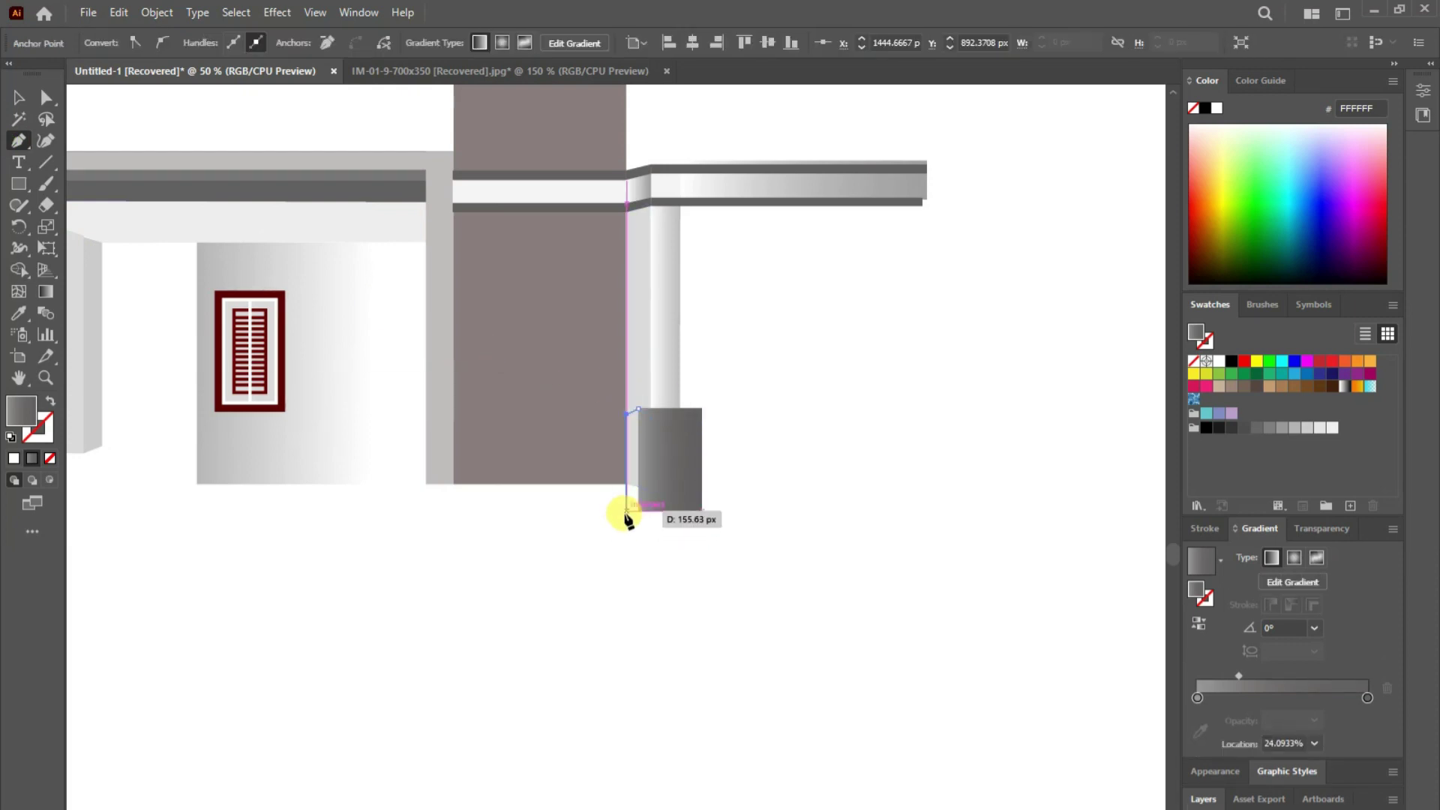
left_click(628, 510)
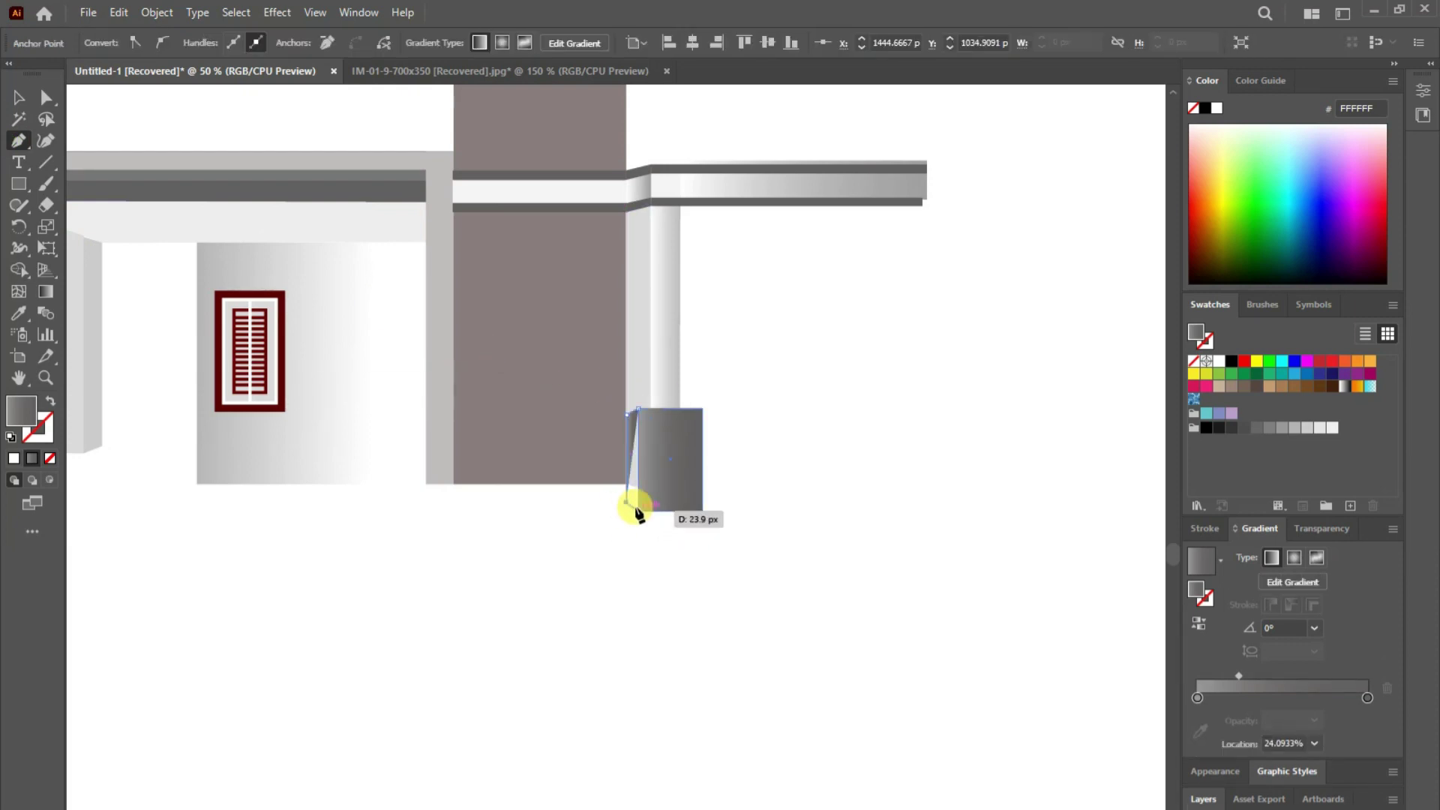
left_click(638, 409)
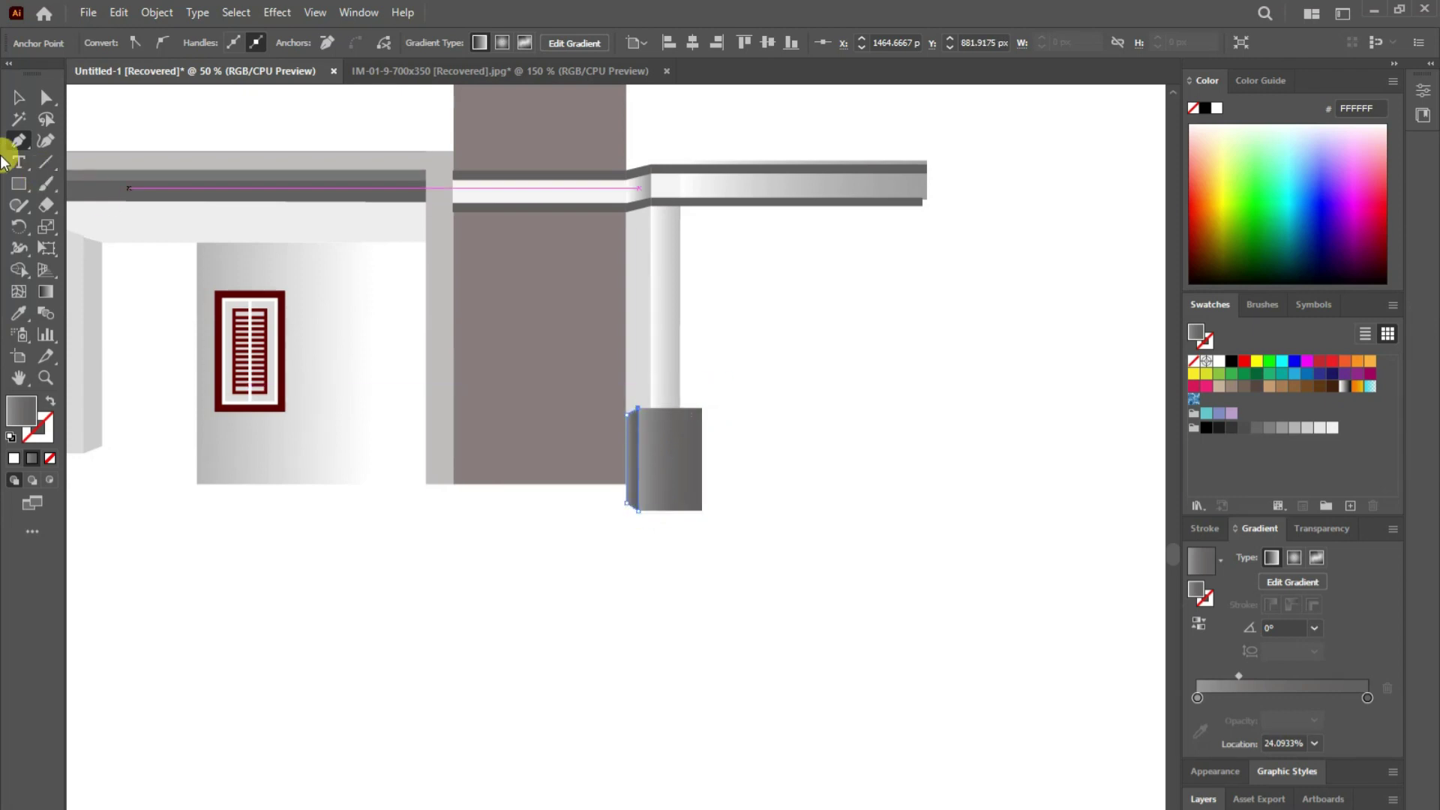
left_click(25, 100)
left_click(370, 491)
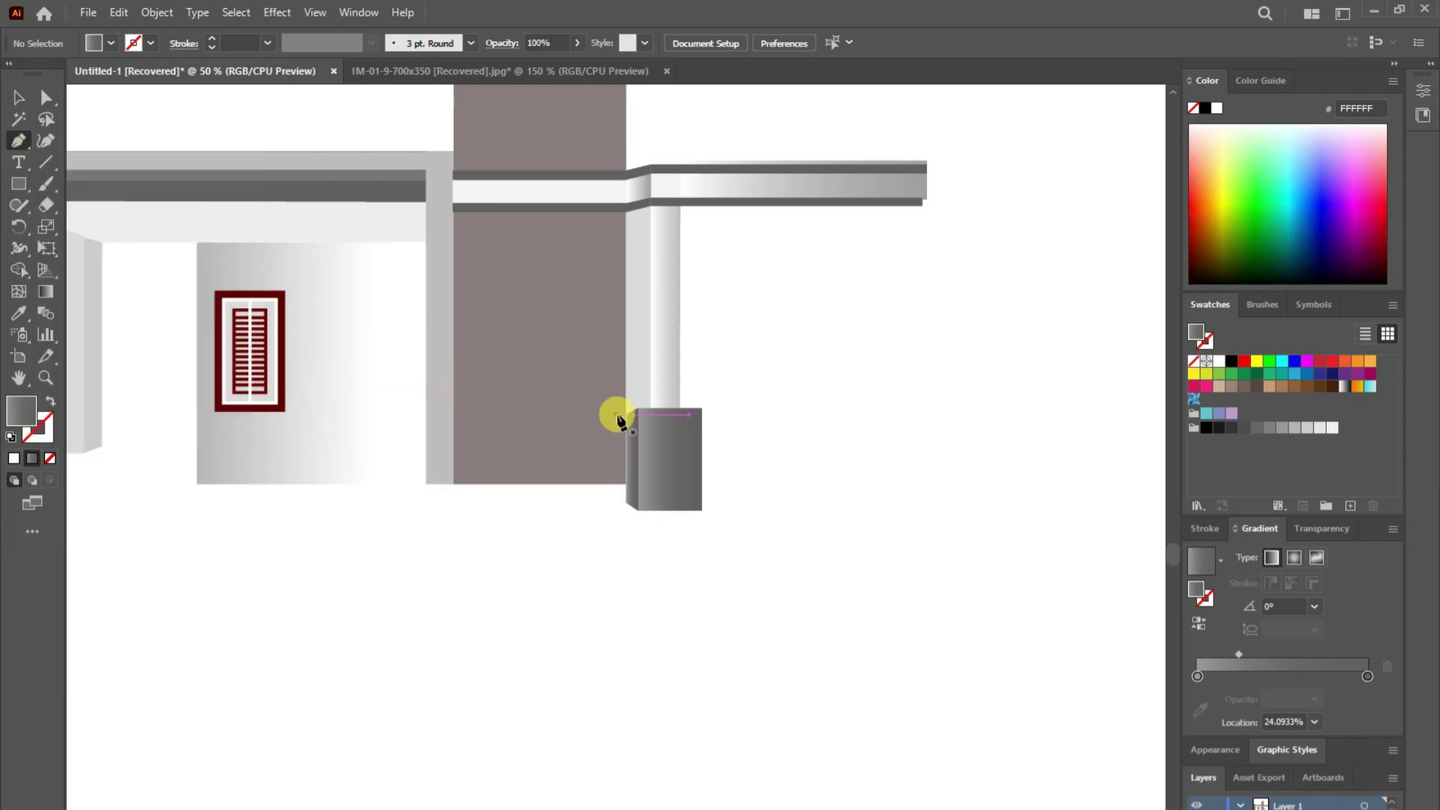
- Fill the side face with the darker grey 494545
left_click(19, 312)
left_click(129, 183)
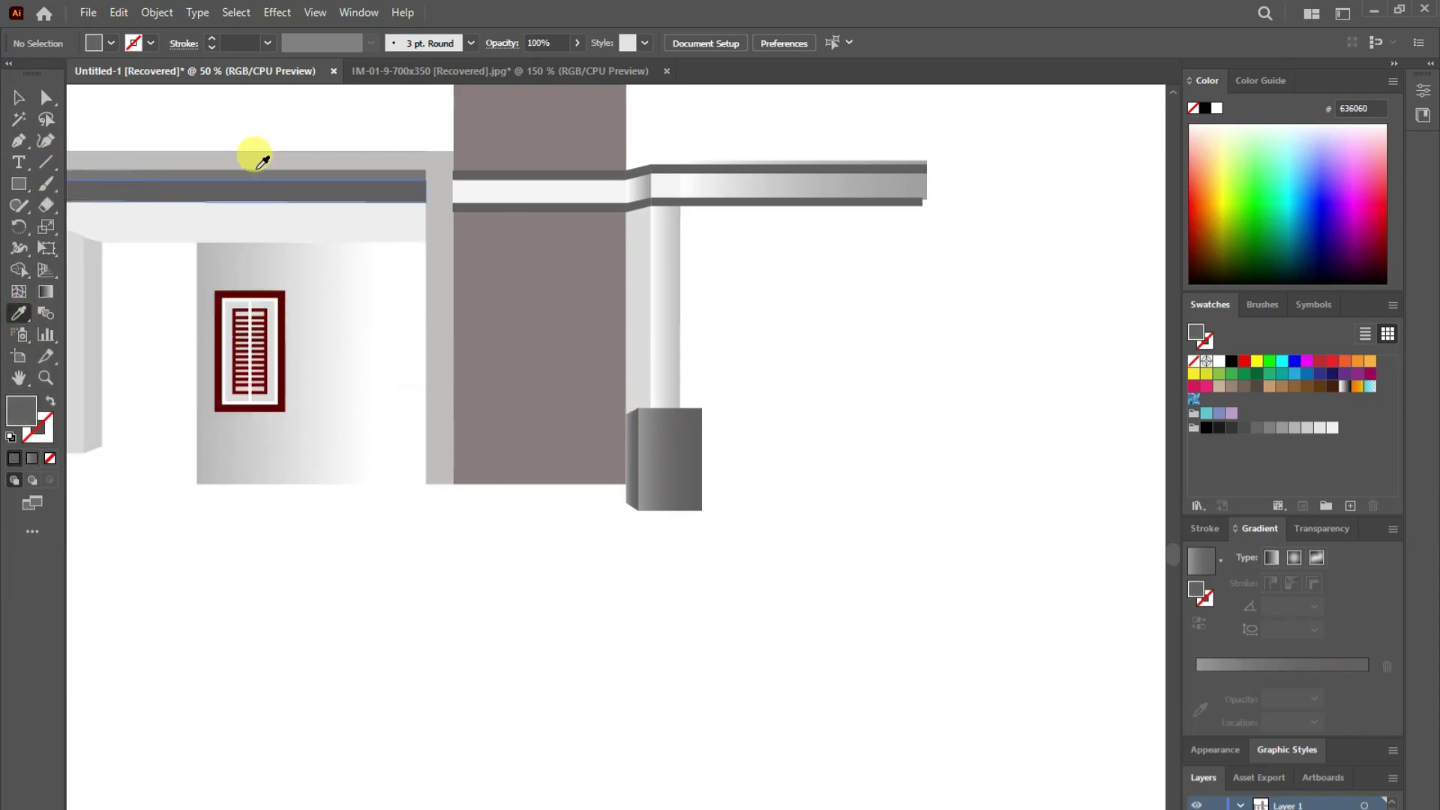
double_click(17, 414)
left_click(337, 458)
left_click(377, 510)
left_click(339, 483)
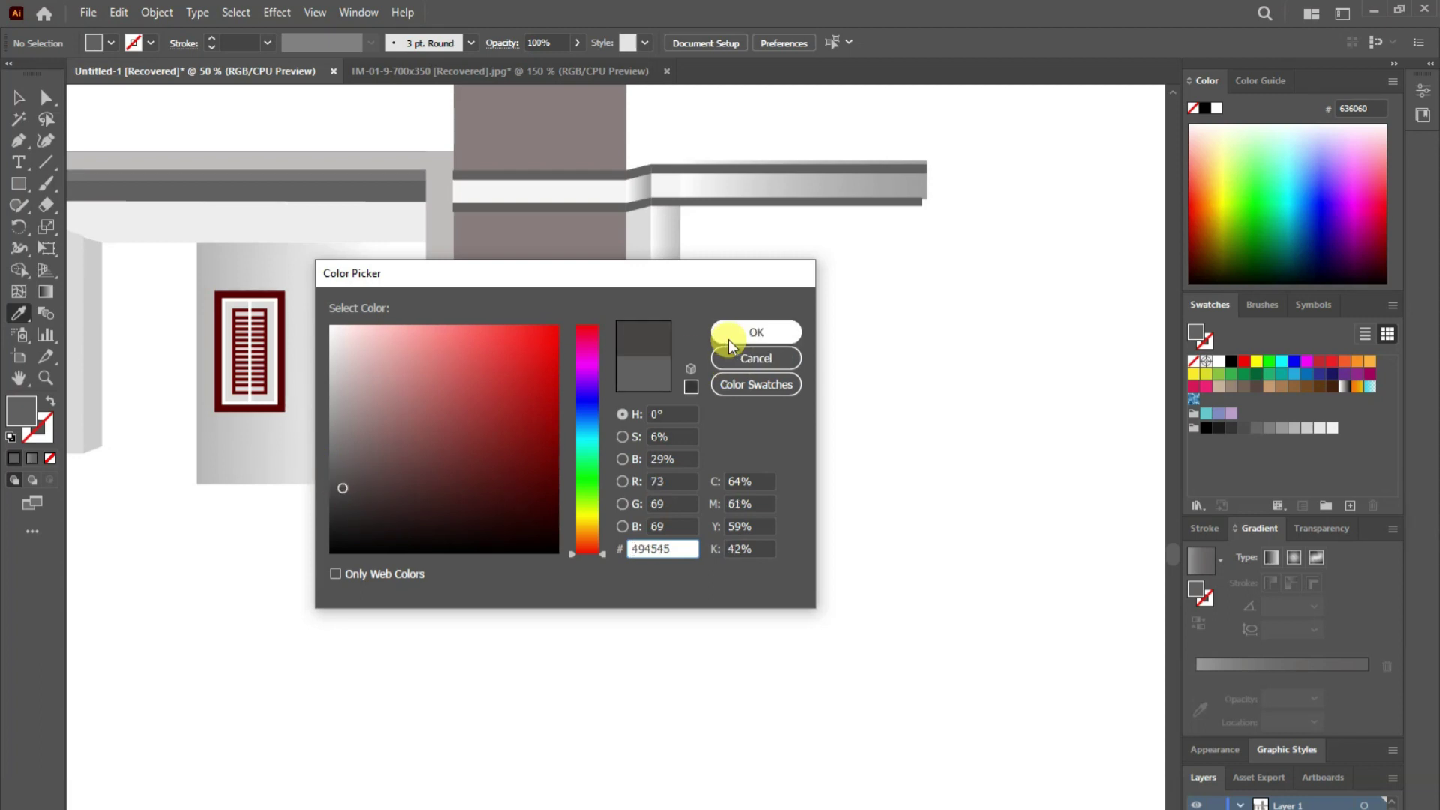
left_click(728, 339)
- Draw a thin top strip across the pedestal block with the Pen tool
key("p")
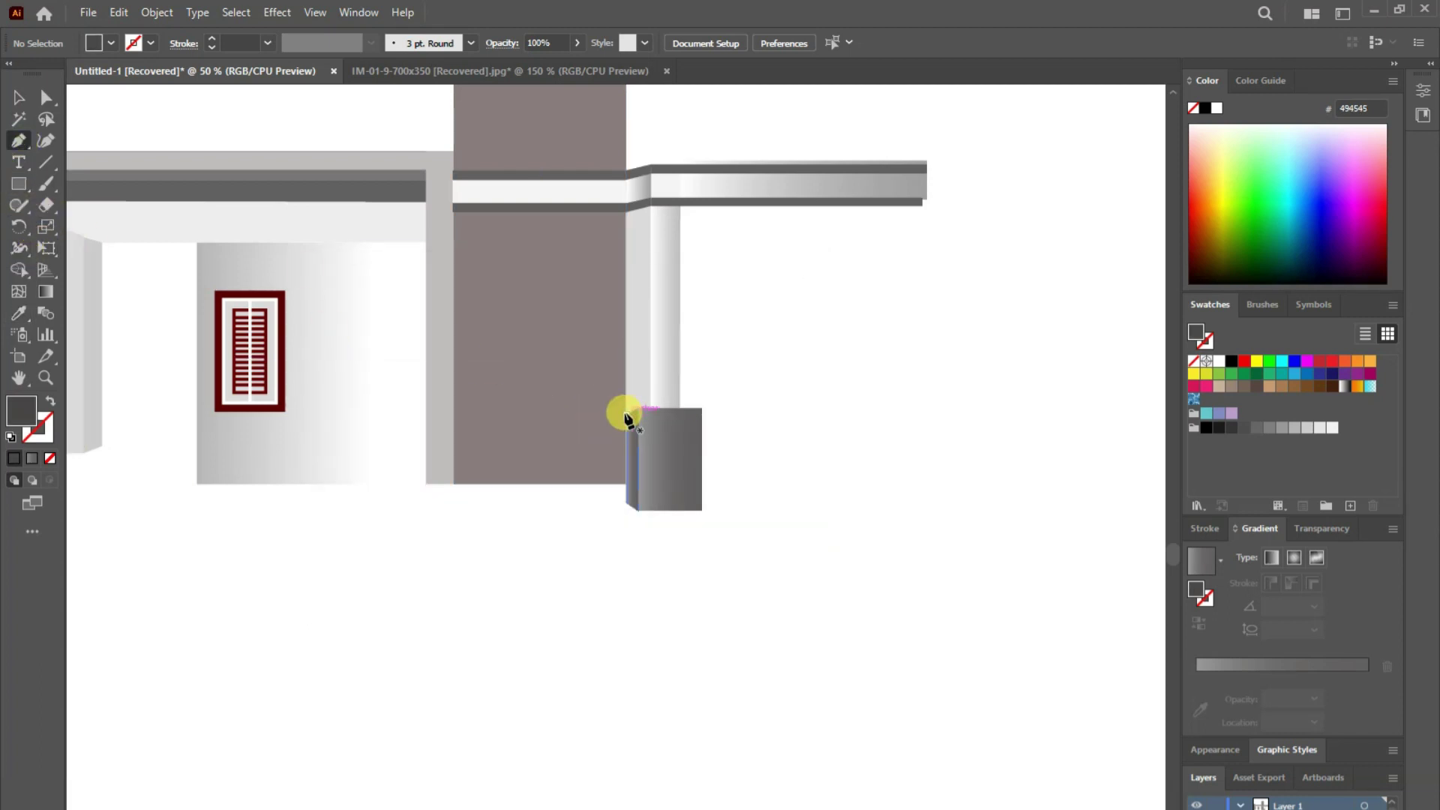
left_click(627, 408)
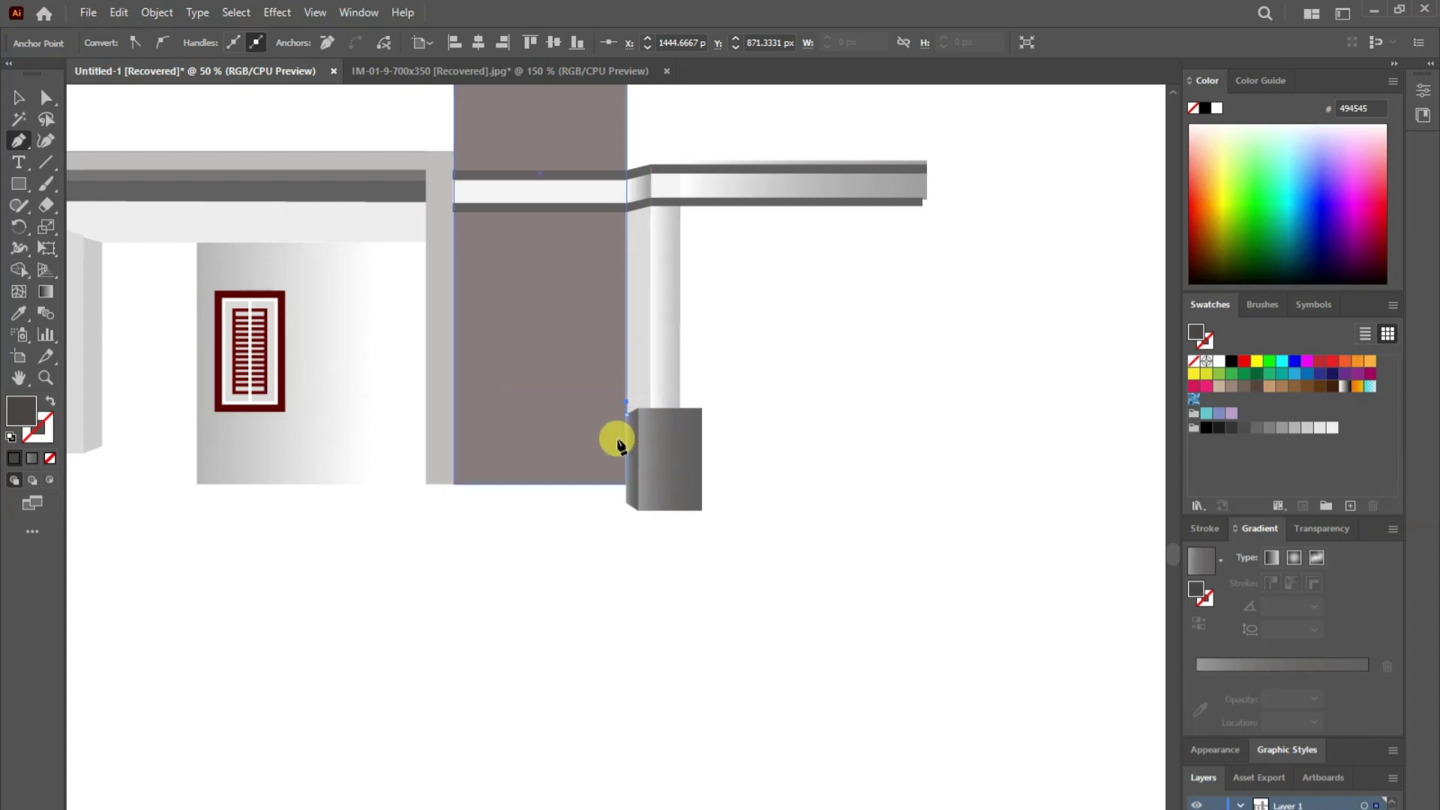
key("ctrl+plus")
key("ctrl+plus")
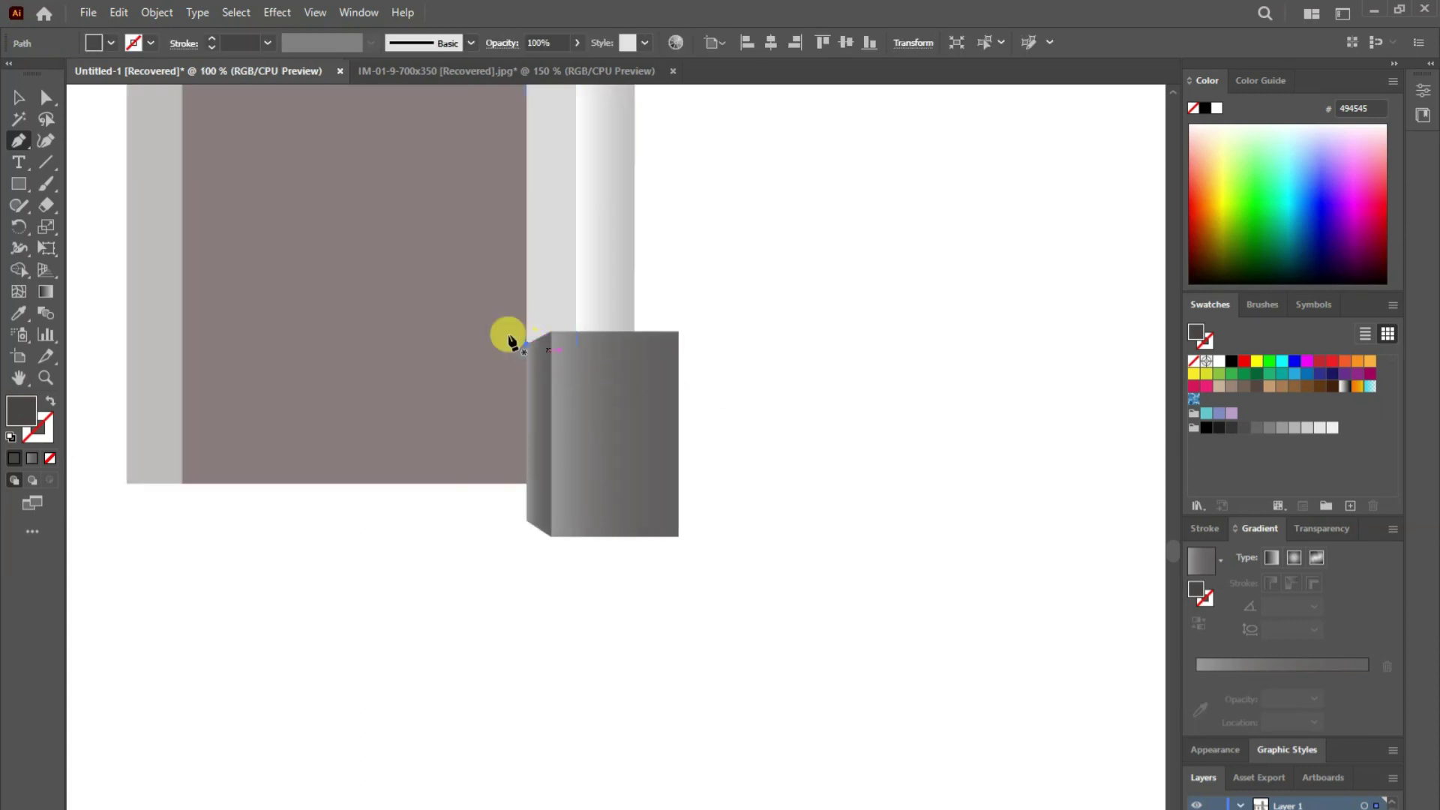
left_click(530, 348)
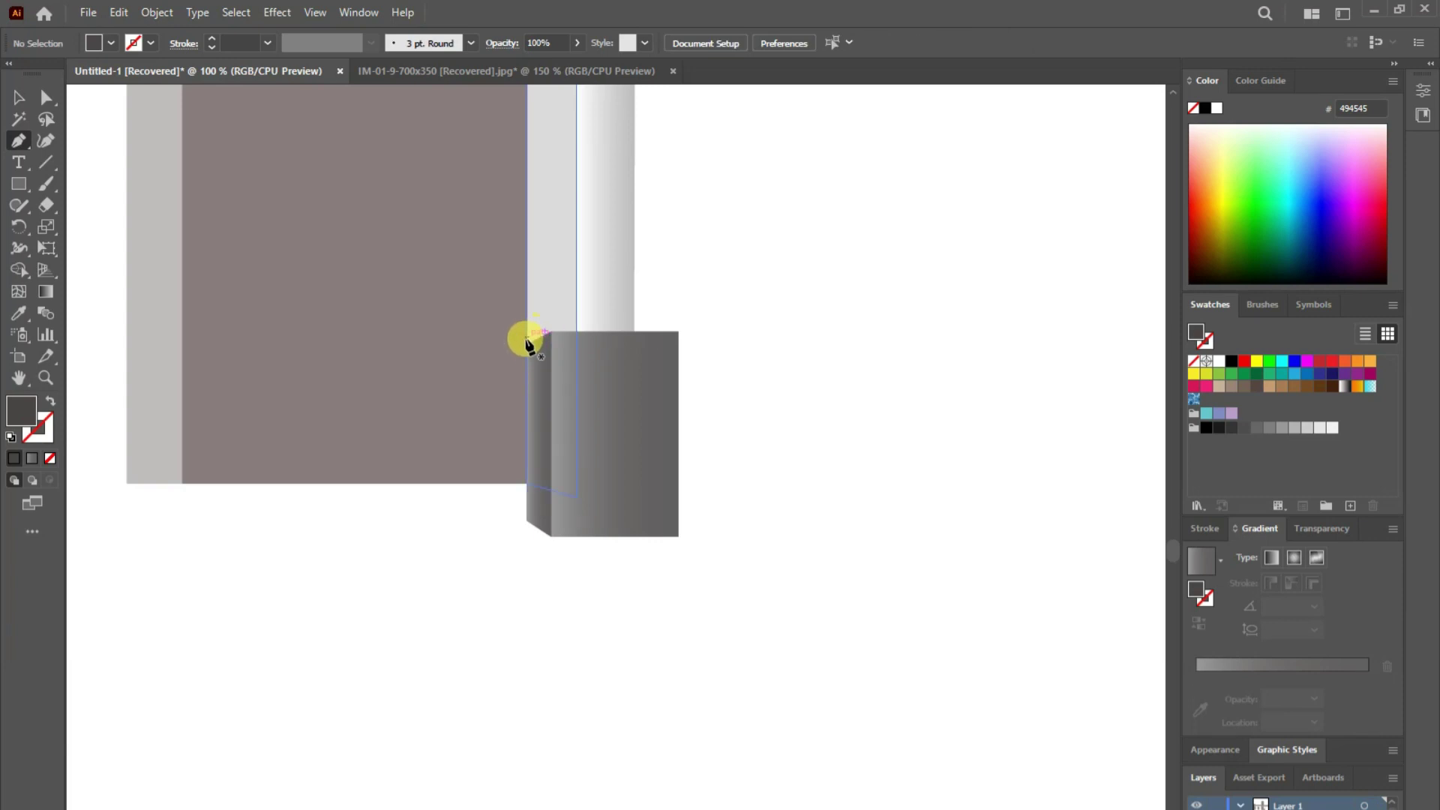
mouse_move(527, 344)
left_mouse_down()
mouse_move(551, 328)
mouse_move(527, 335)
left_mouse_up()
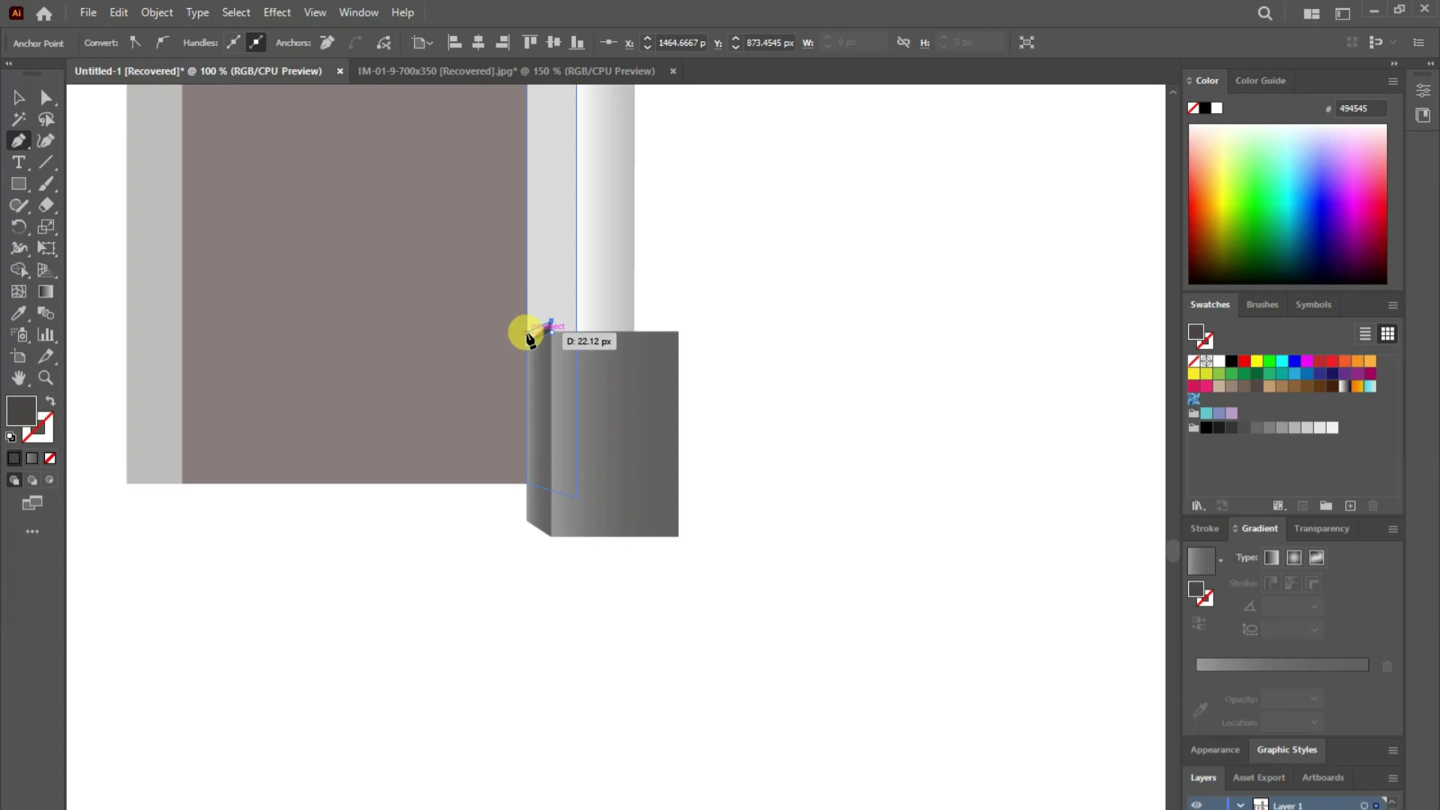
left_click(563, 324)
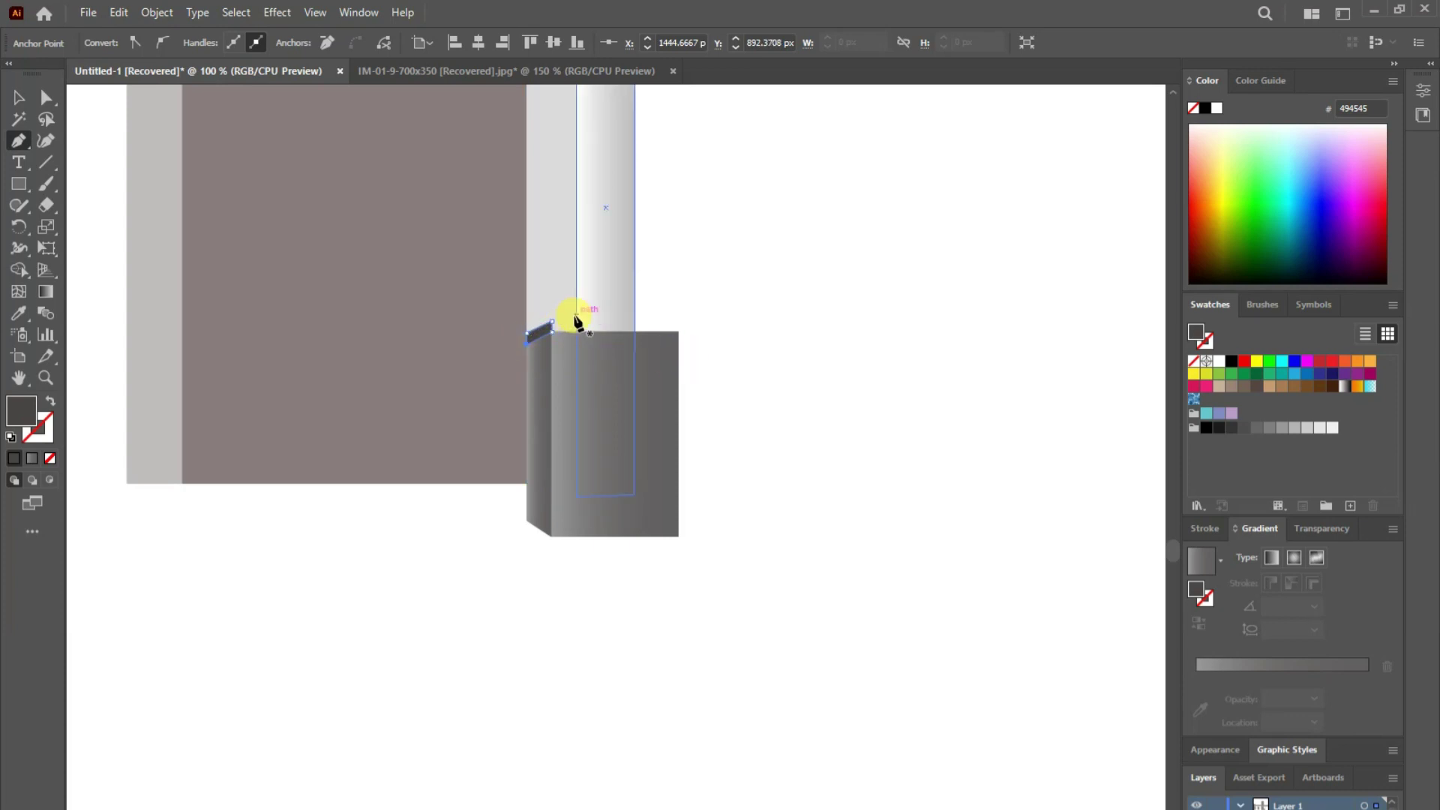
left_click_drag(678, 322, 552, 324)
left_click(552, 324)
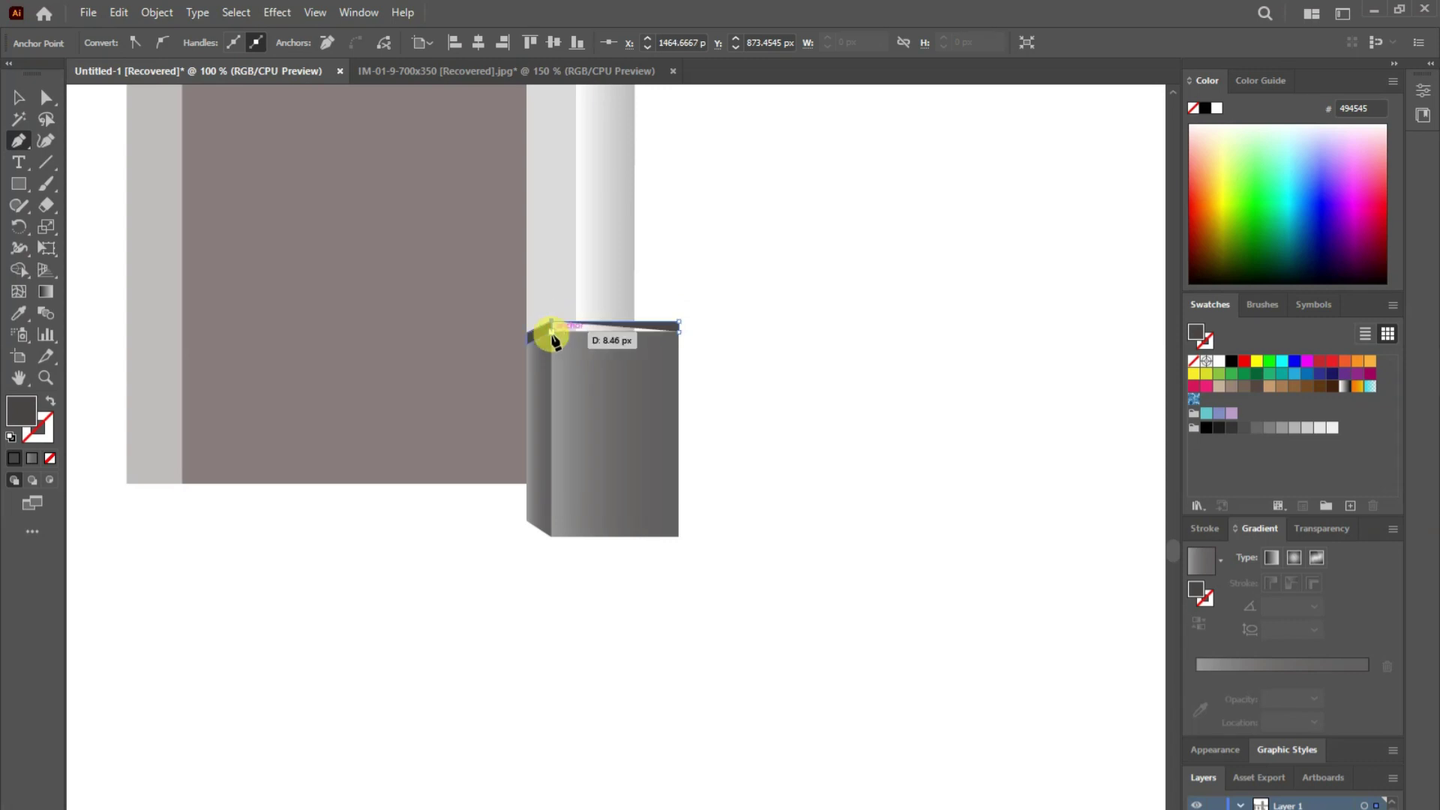
- Make the top strip and the slanted strip white, then zoom out to the whole artwork
left_click(18, 98)
left_click(665, 450)
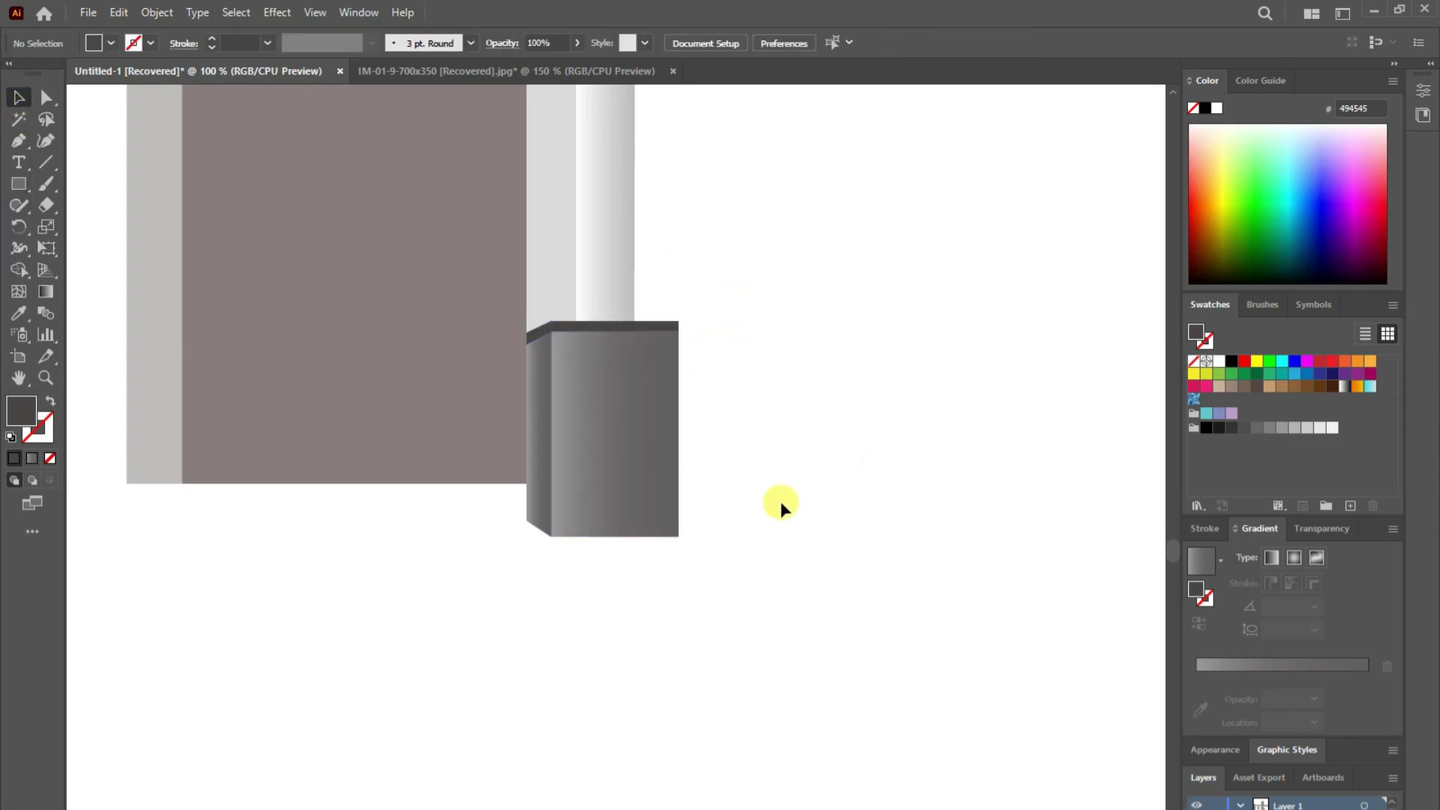
left_click(615, 327)
left_click(18, 313)
left_click(909, 283)
left_click(18, 98)
left_click(535, 330)
left_click(18, 312)
left_click(835, 166)
left_click(18, 97)
left_click(1087, 492)
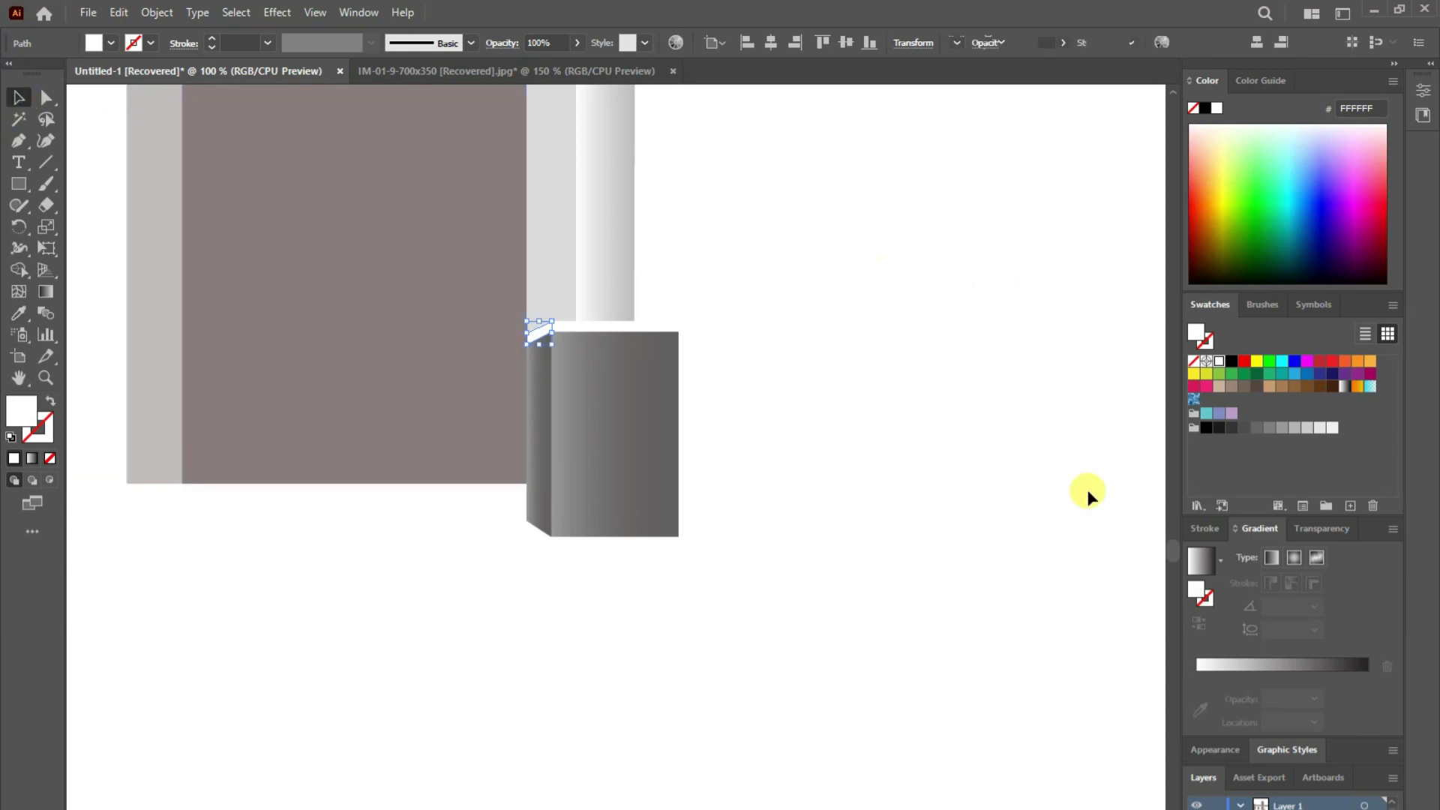
left_click(46, 377)
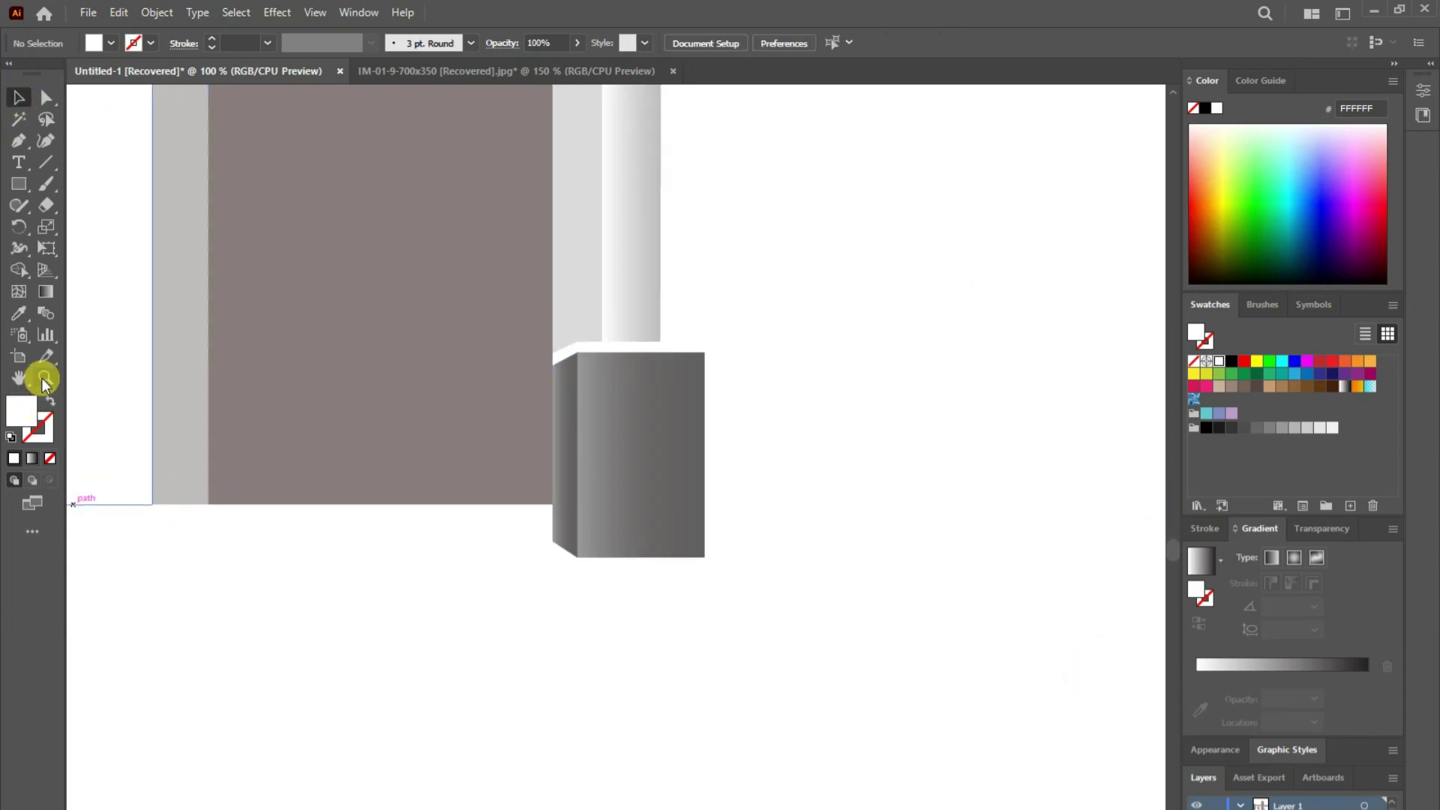
left_click(548, 450, "alt")
left_click(548, 451, "alt")
- Select the pillar and its pedestal block and group them
left_click(665, 440, "alt")
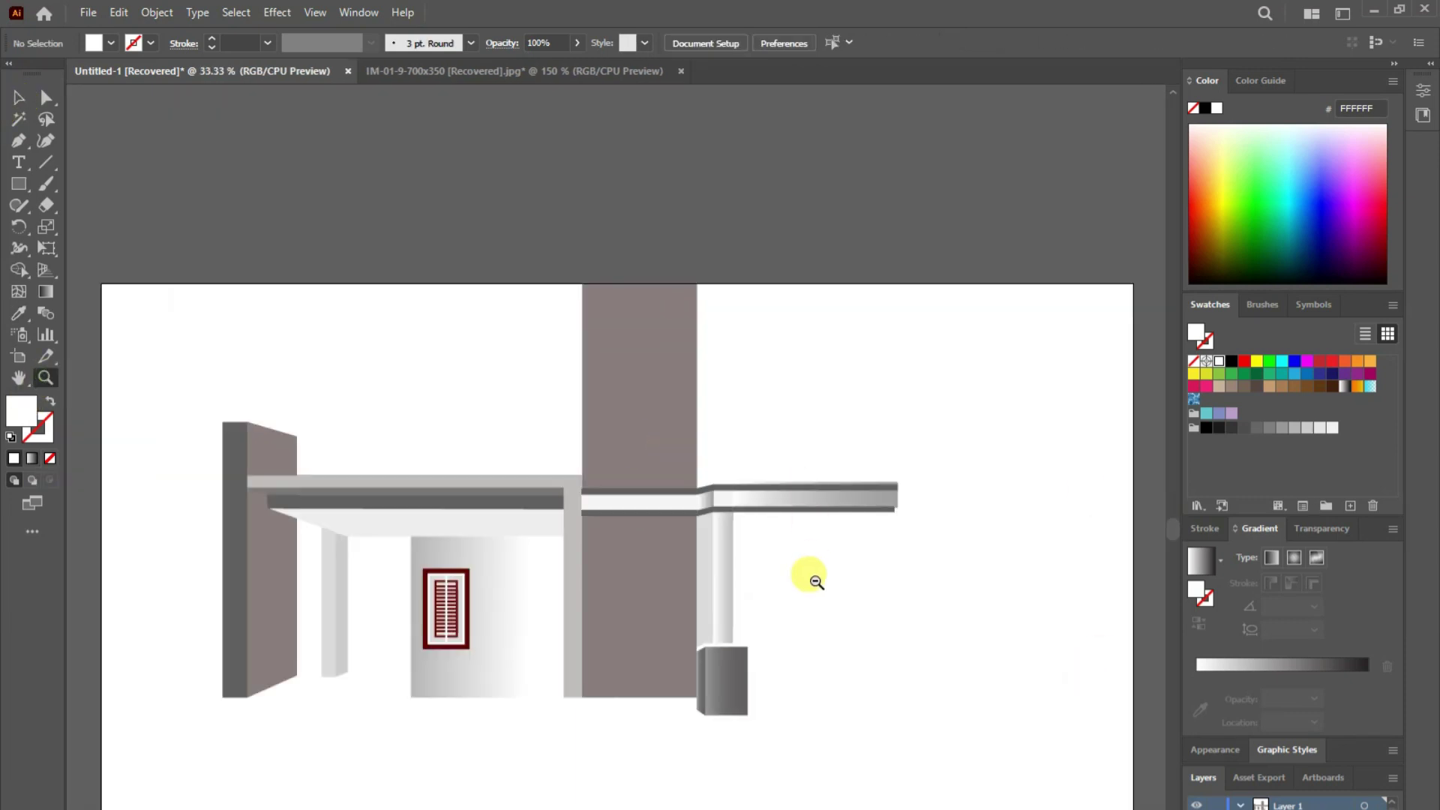
left_click(18, 97)
left_click_drag(912, 737, 829, 691)
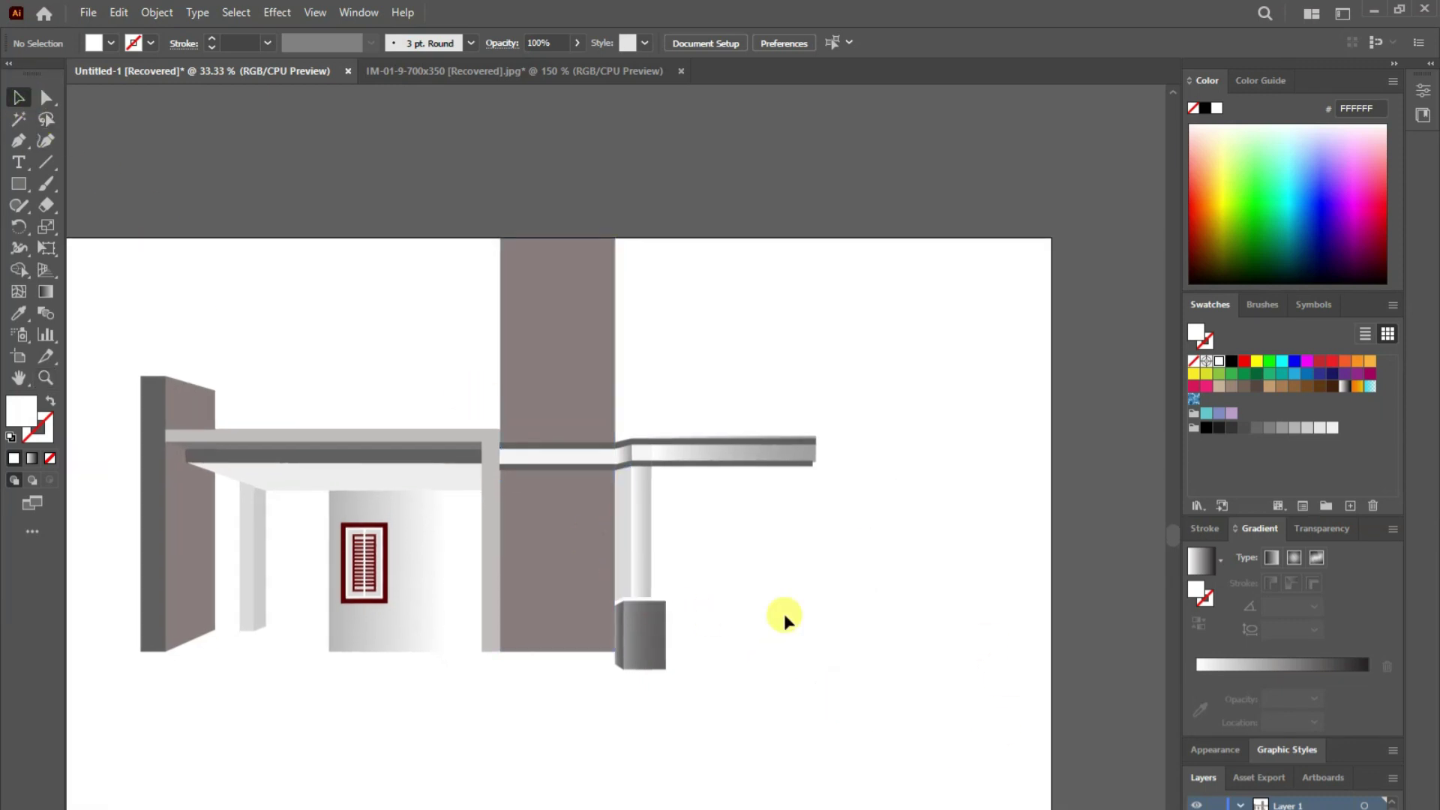
key("ctrl+plus")
mouse_move(749, 519)
left_mouse_down()
mouse_move(642, 621)
mouse_move(705, 572)
left_mouse_up()
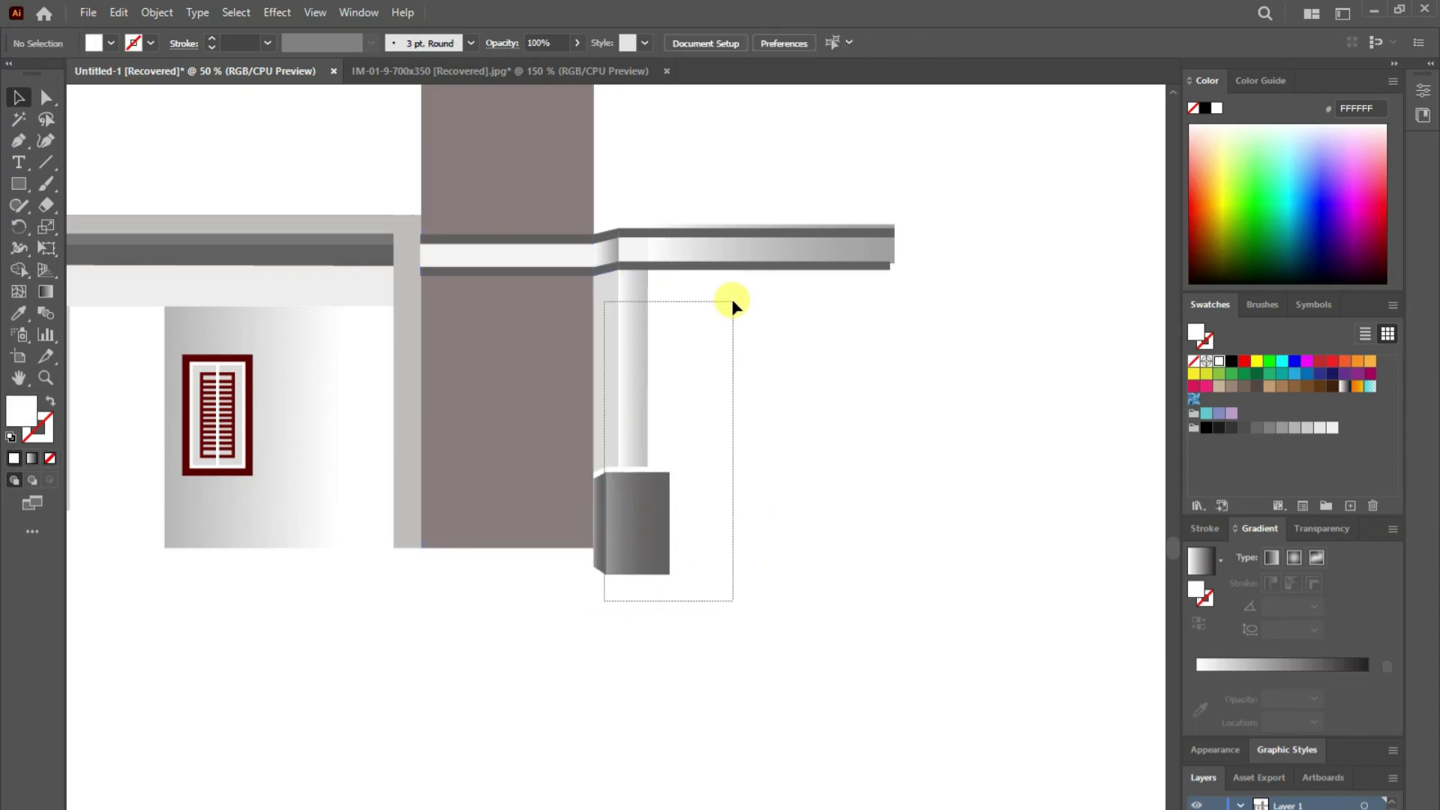
left_click_drag(731, 298, 731, 298)
right_click(623, 371)
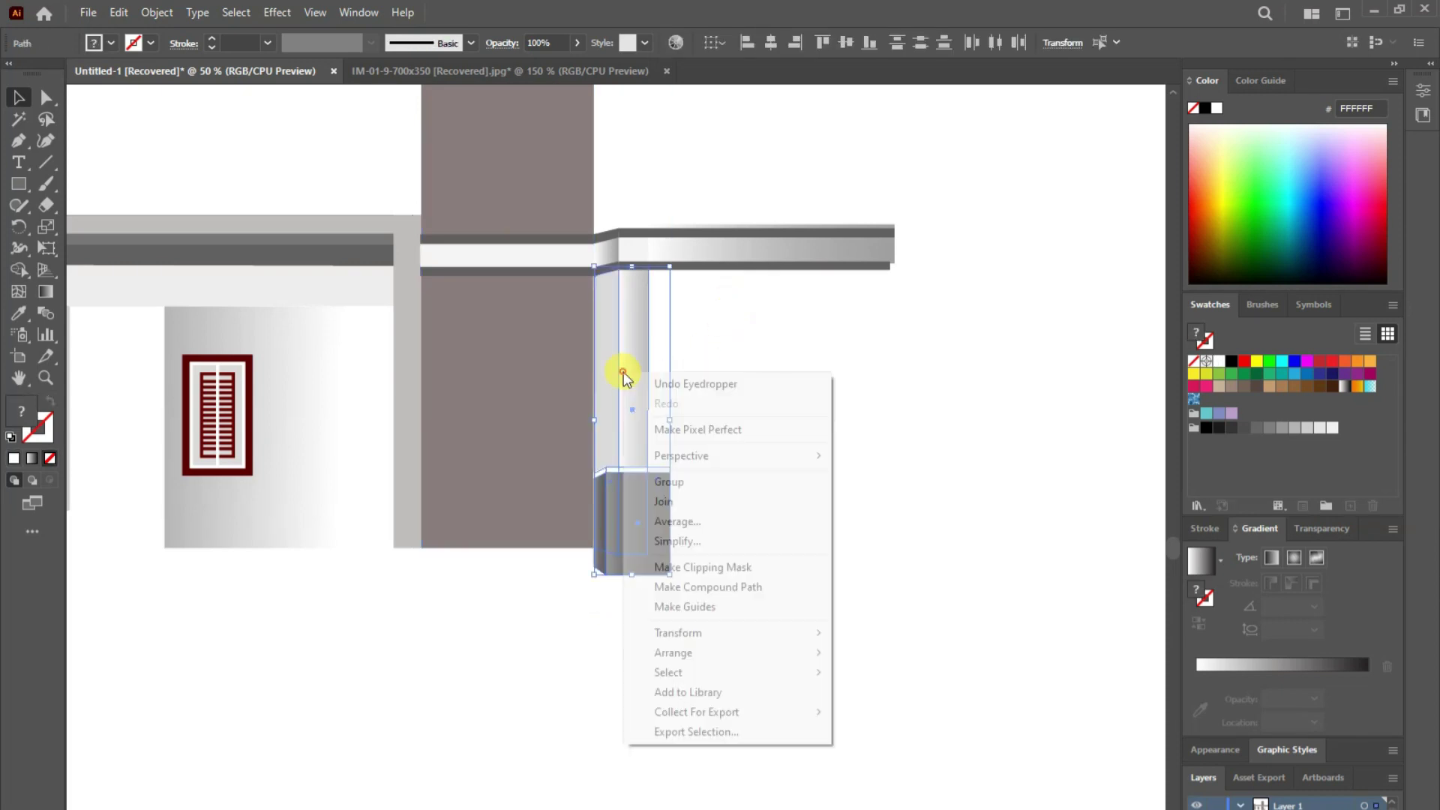
left_click(679, 481)
- Place a copy of the pillar group under the ledge's right end and bring the beam to the front
left_click_drag(638, 453, 882, 448)
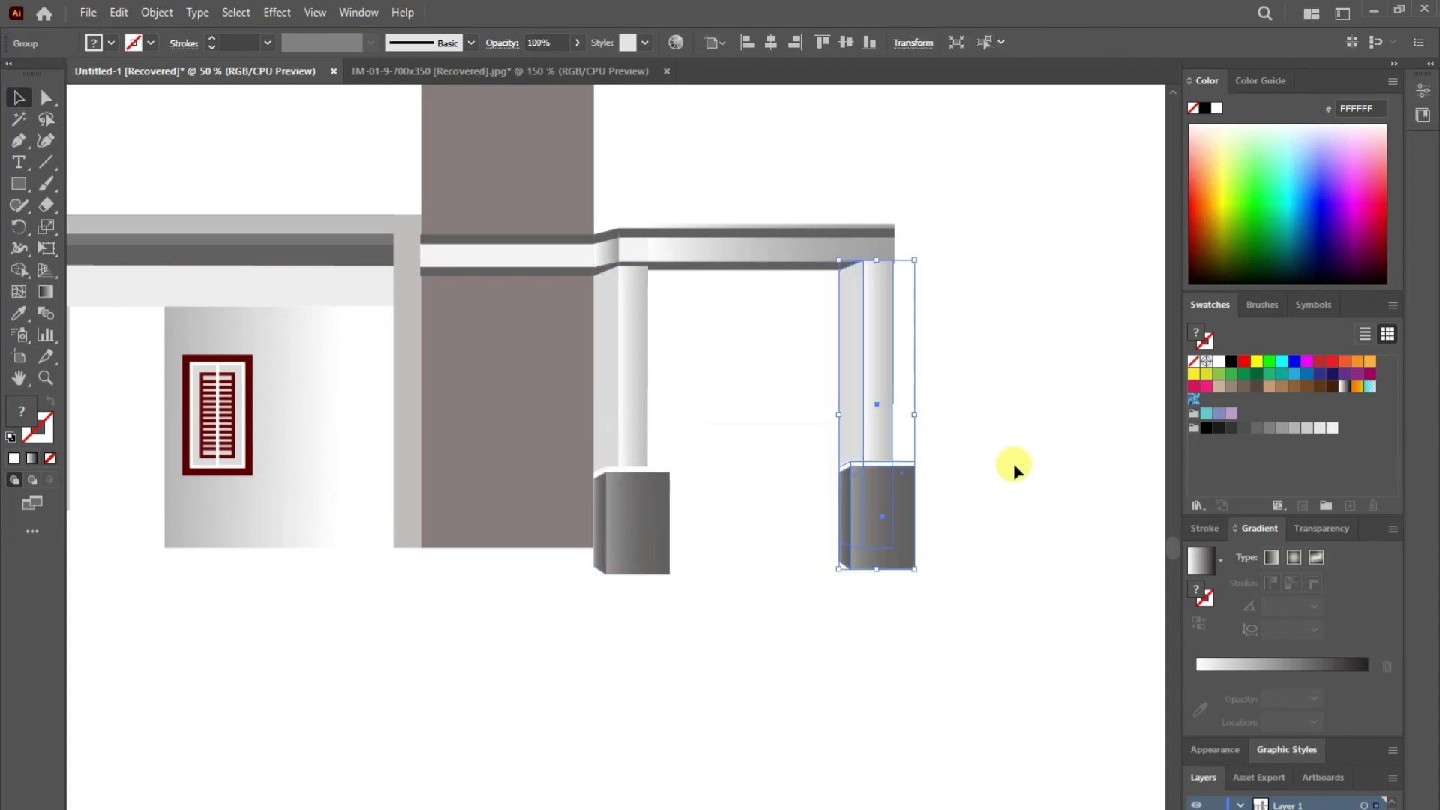
key("Down")
key("Down")
key("Down")
key("Down")
key("Down")
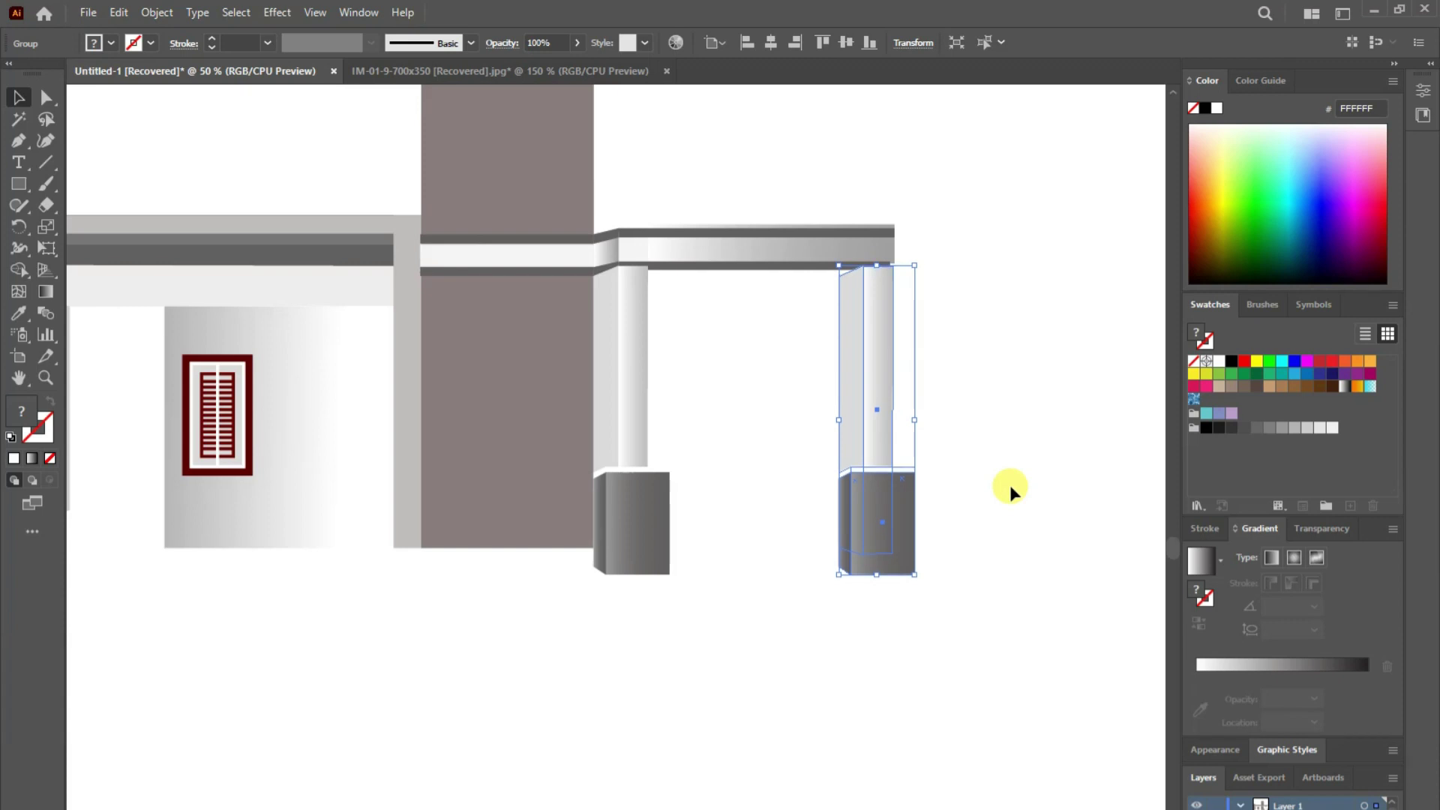
key("Up")
key("Up")
key("Up")
key("Up")
key("Up")
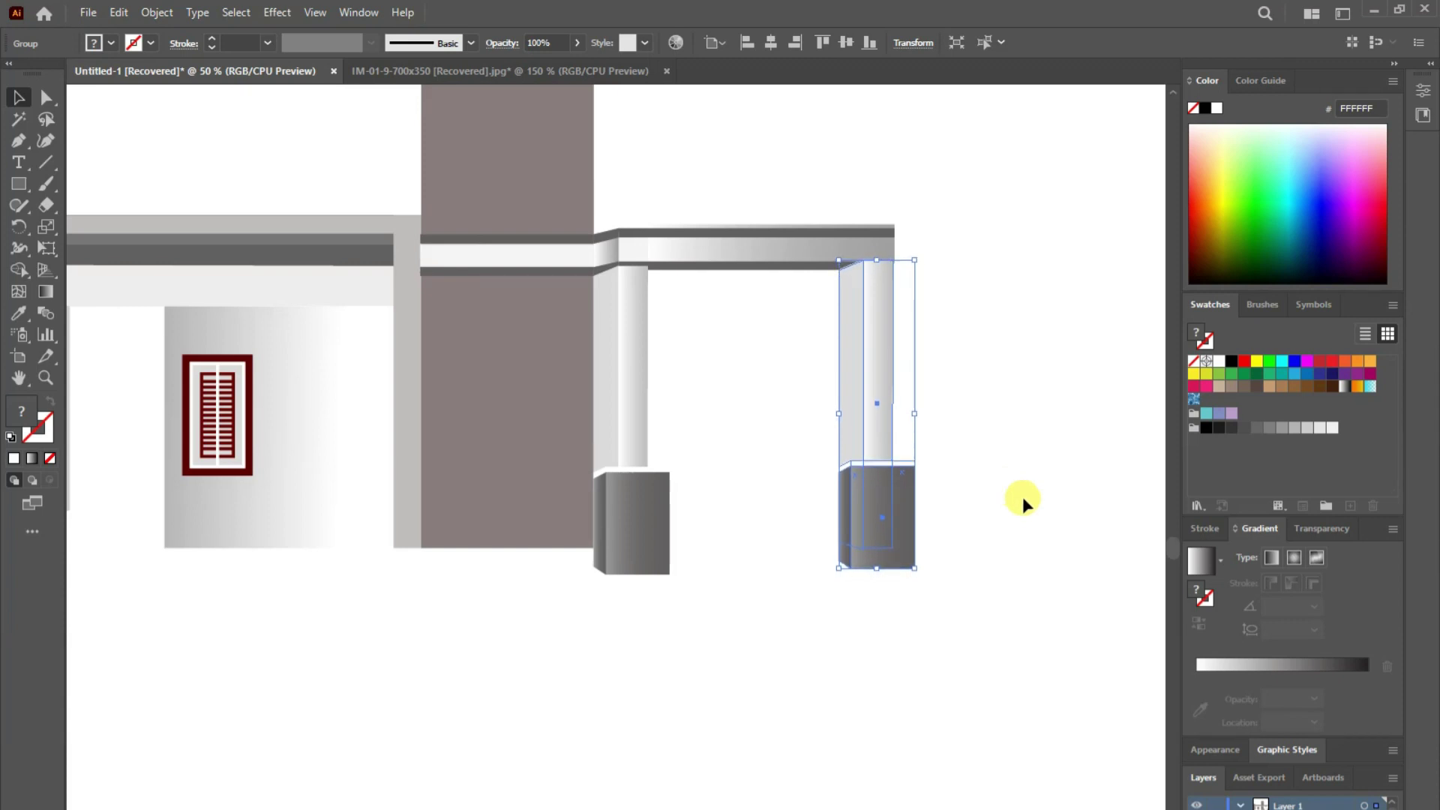
left_click(1033, 468)
right_click(781, 270)
mouse_move(832, 599)
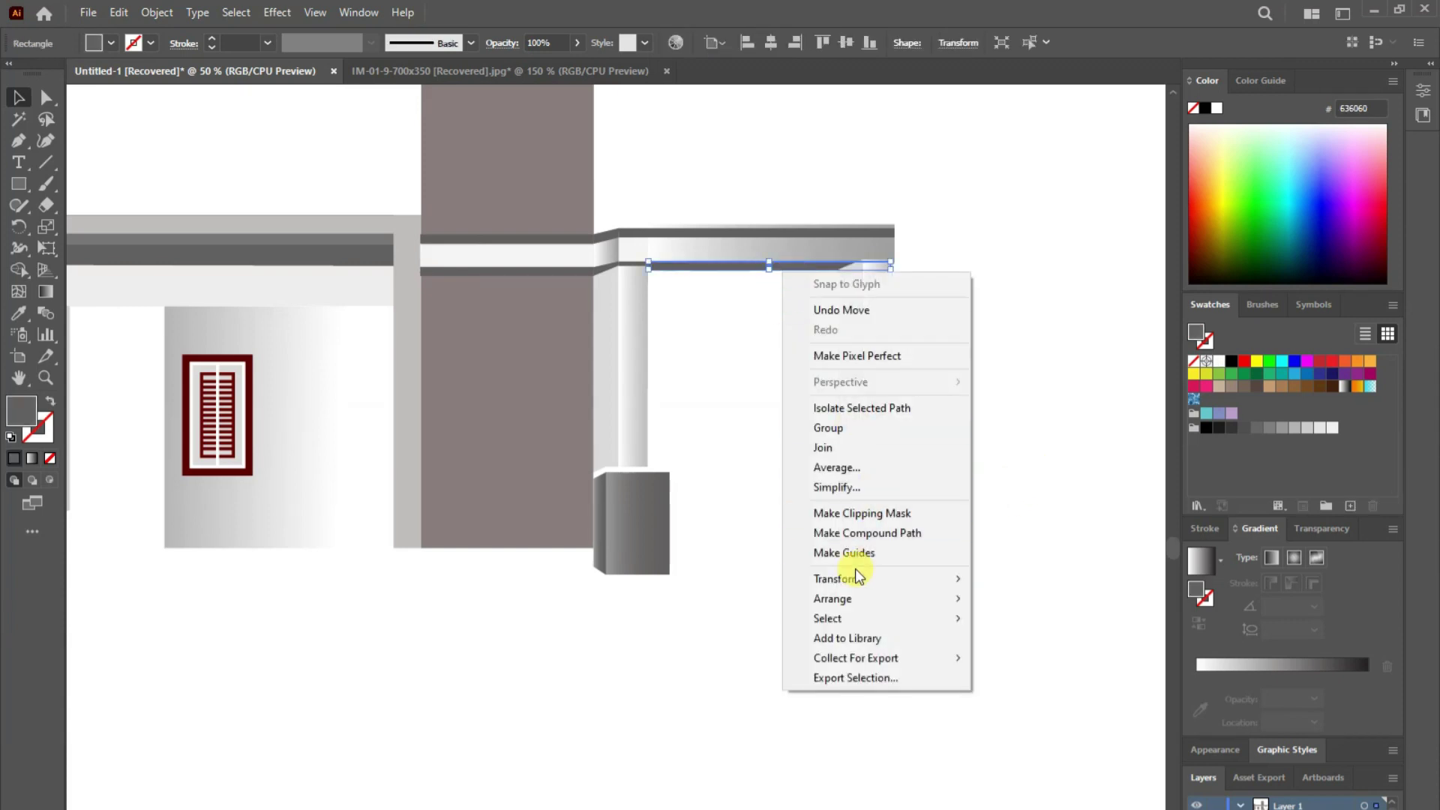
left_click(1028, 599)
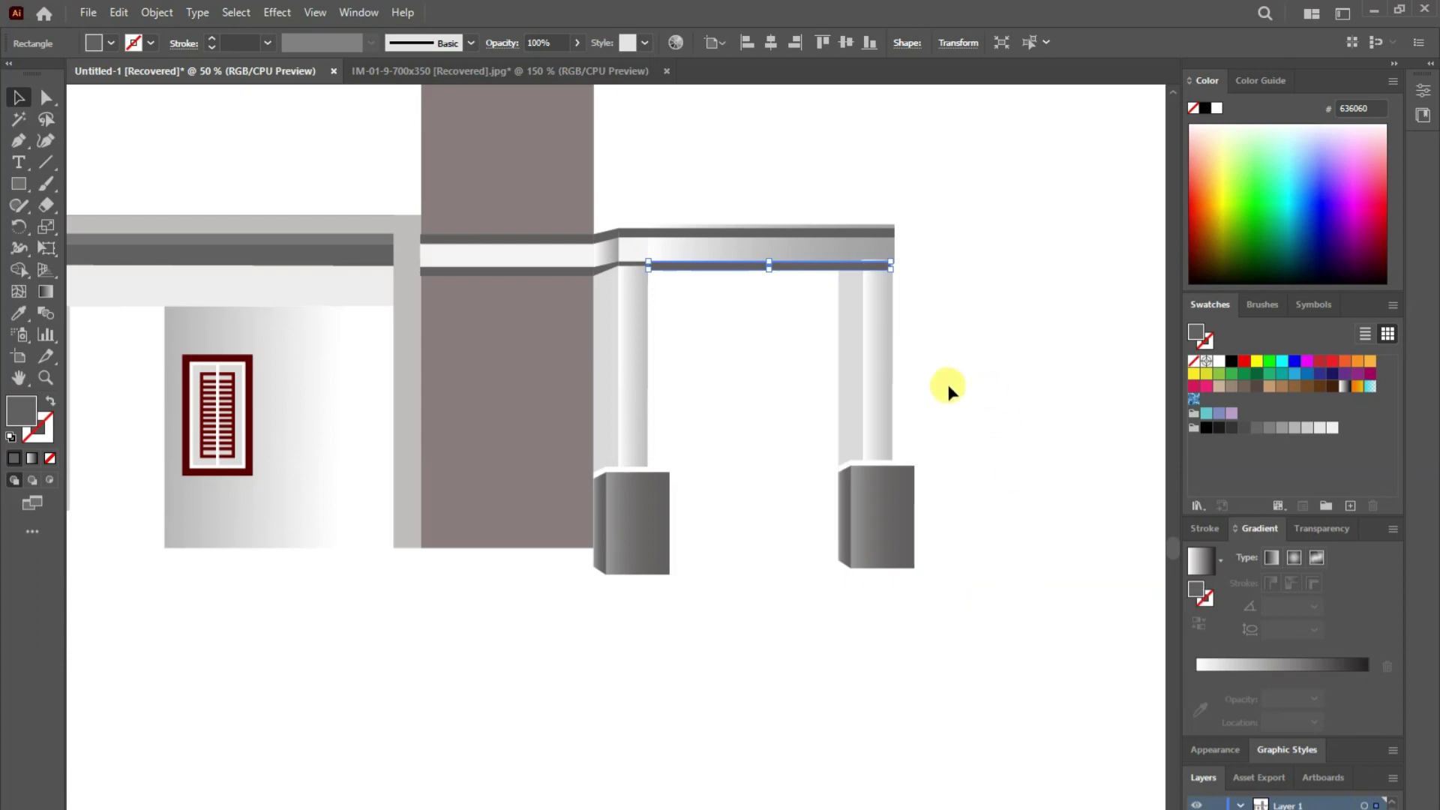
- Move the right pillar further right and nudge it slightly down
left_click(935, 402)
left_click_drag(862, 382, 911, 375)
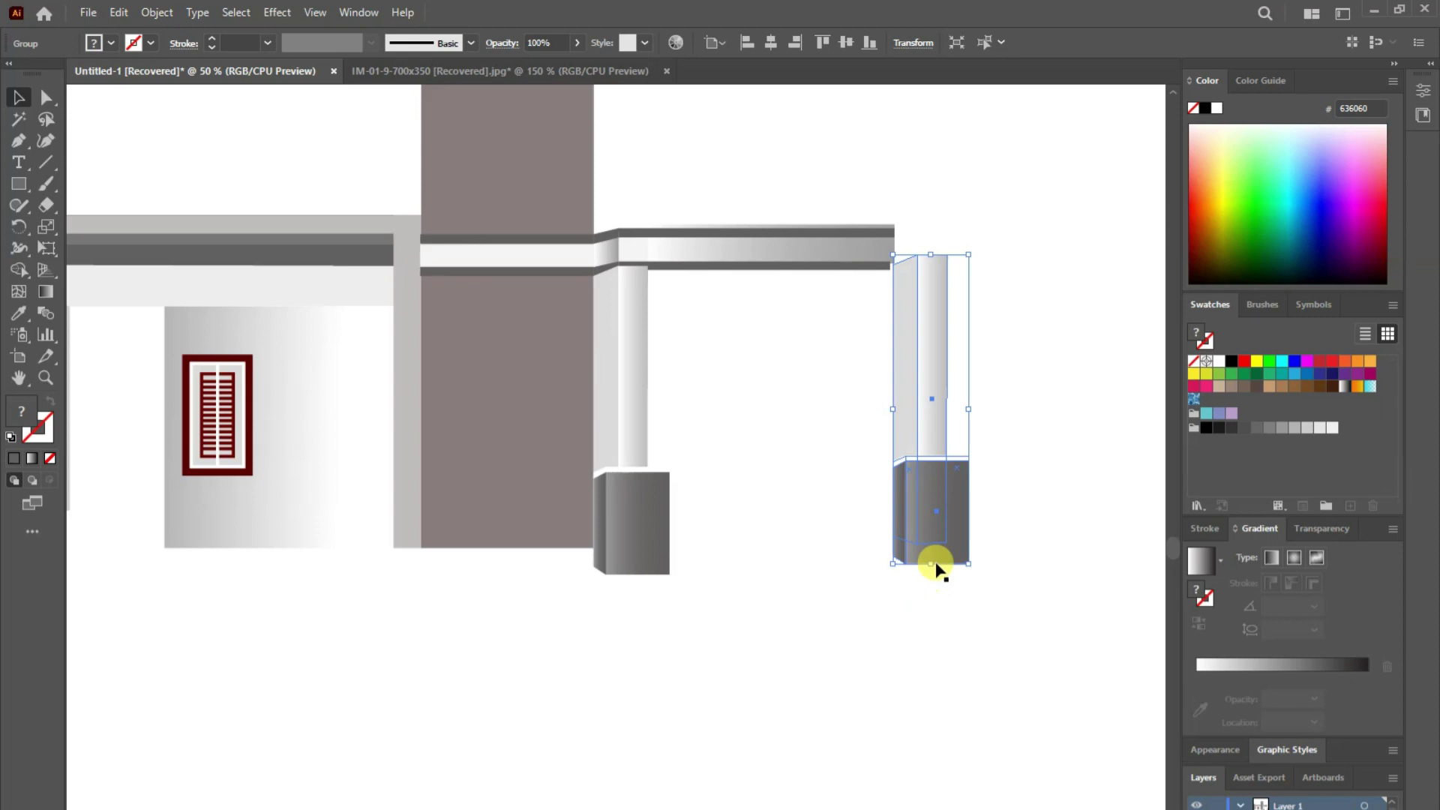
left_click(975, 581)
left_click(898, 356)
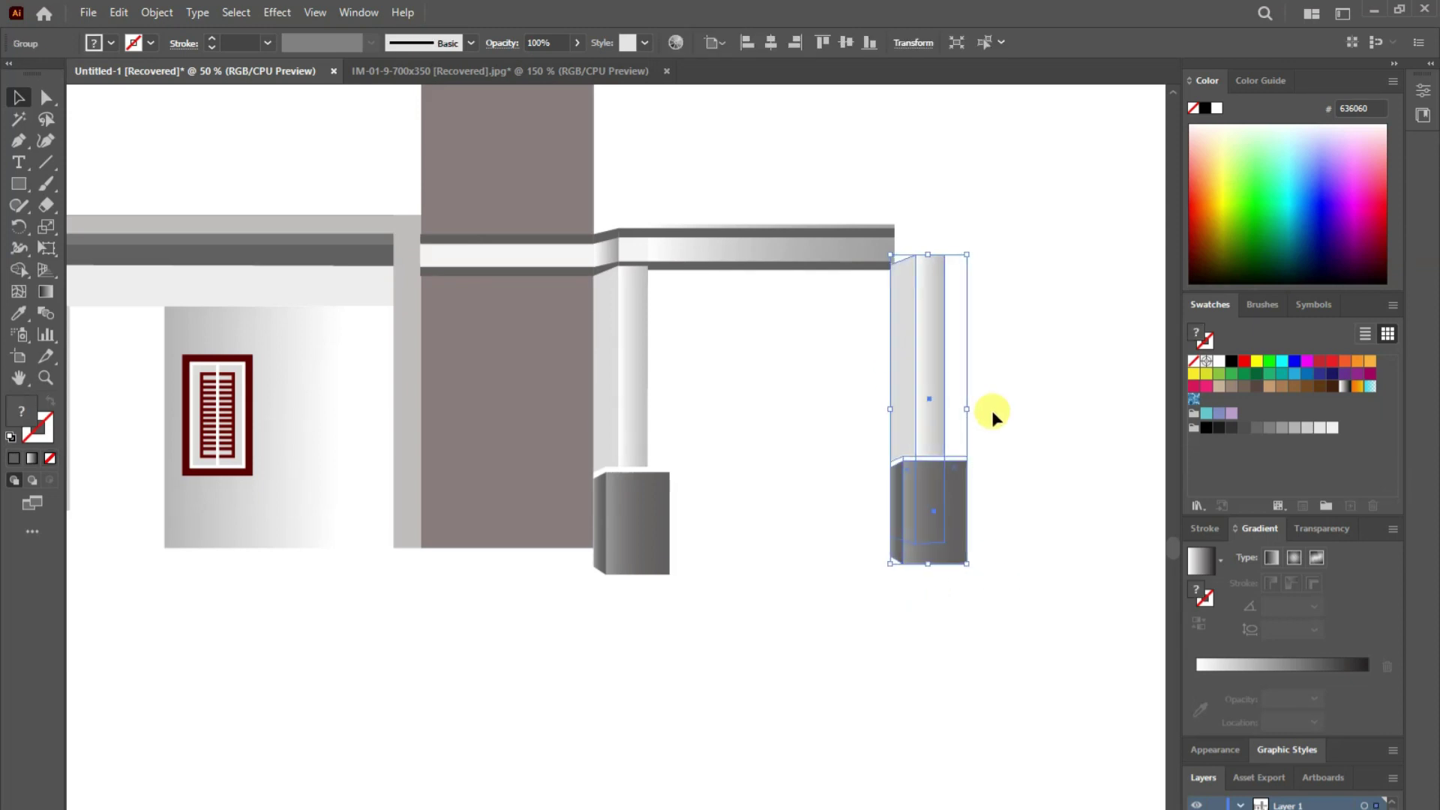
key("Down")
key("Down")
key("Down")
left_click(765, 361)
- Bring the small joint pieces at the ledge to the front
right_click(634, 265)
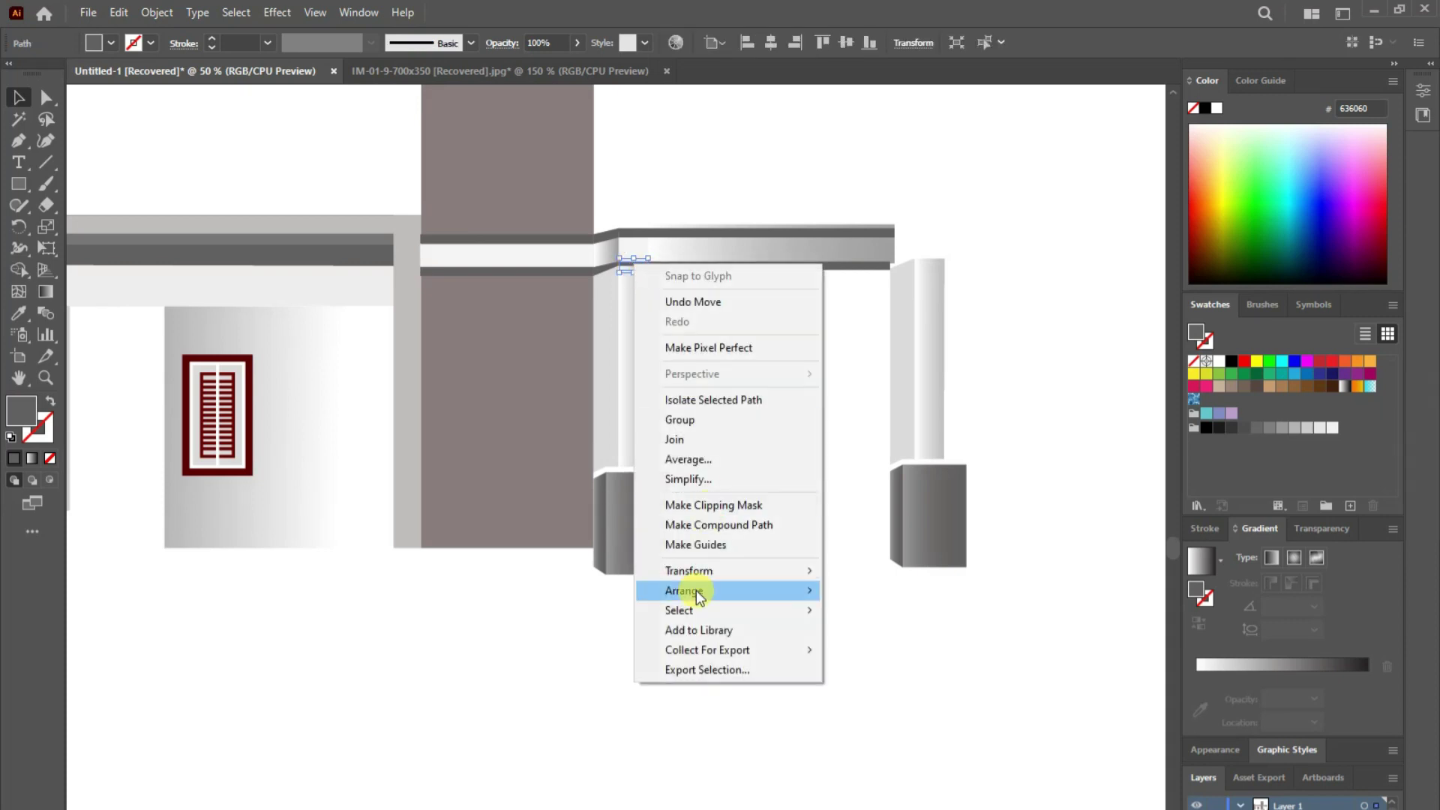
left_click(852, 588)
left_click(797, 691)
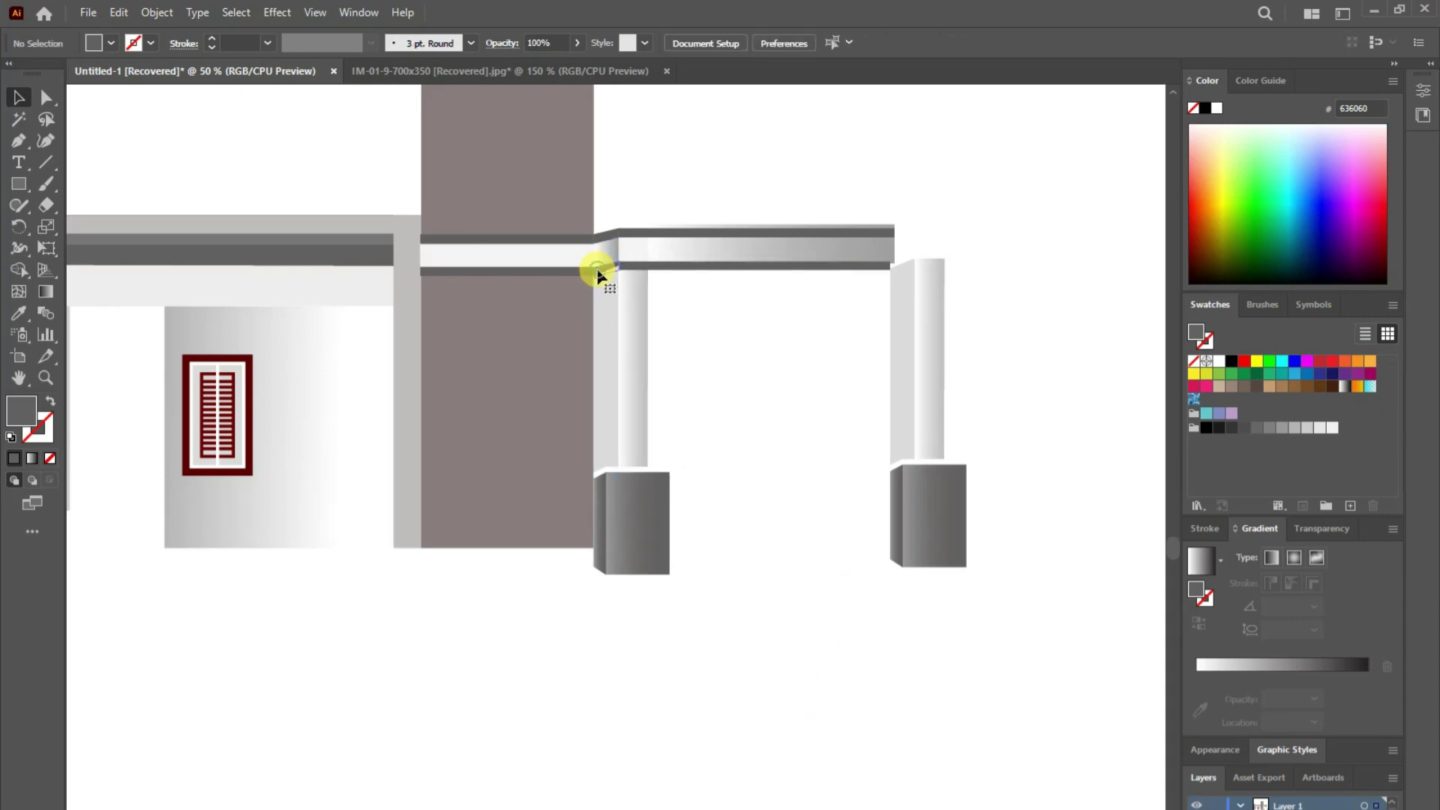
right_click(598, 275)
left_click(828, 591)
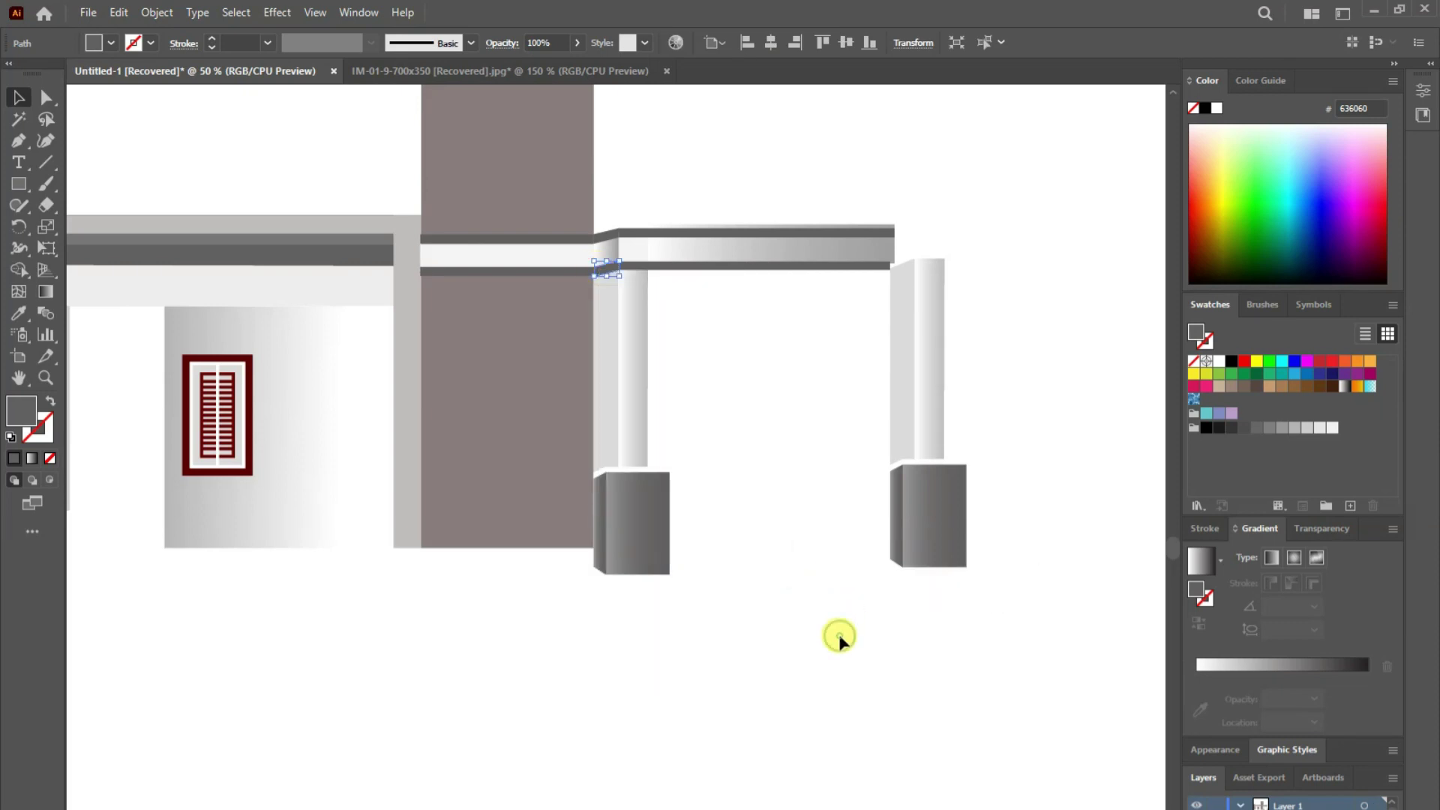
left_click(1066, 405)
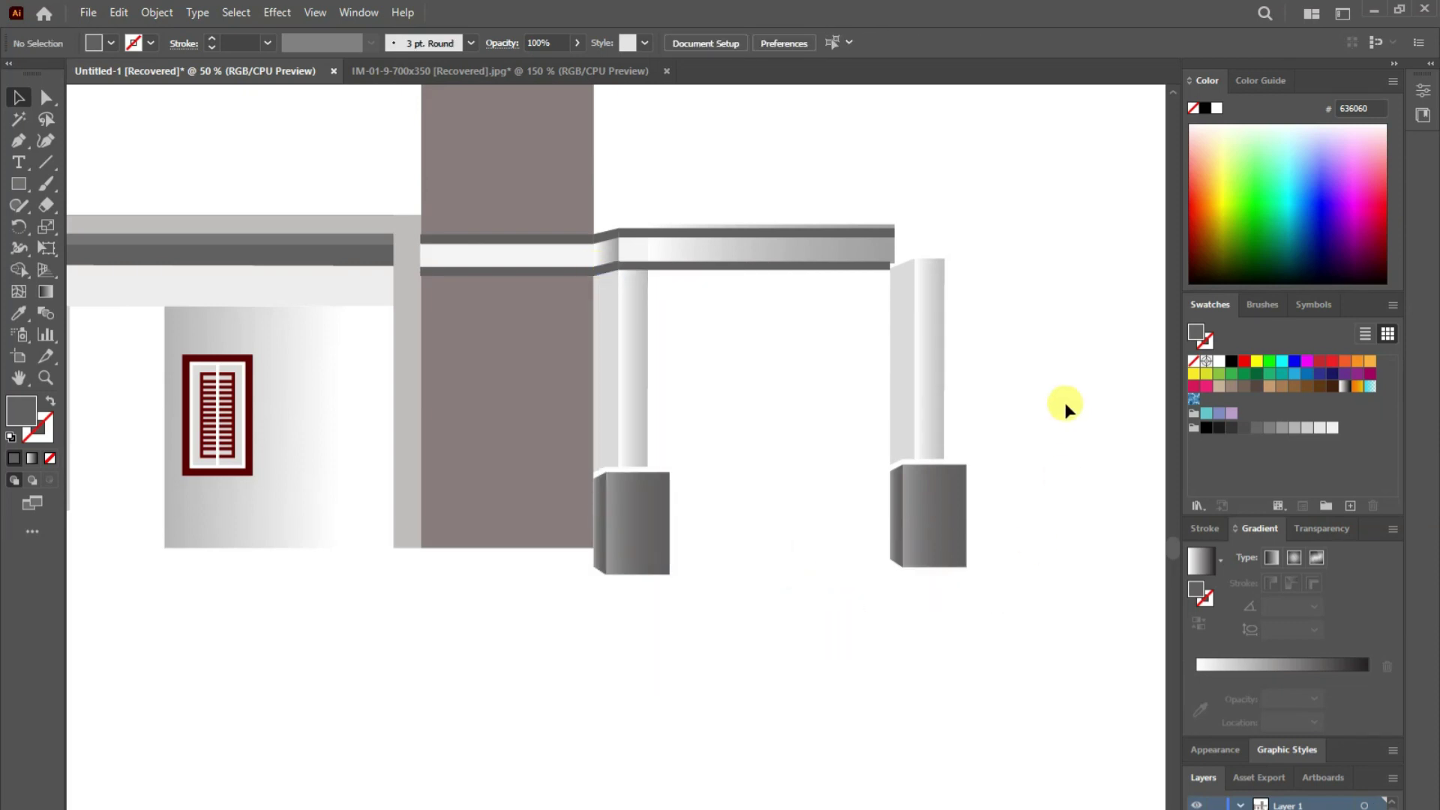
left_click(881, 263)
- Zoom in on the right pillar's top and select the beam's lower edge points
left_click(46, 378)
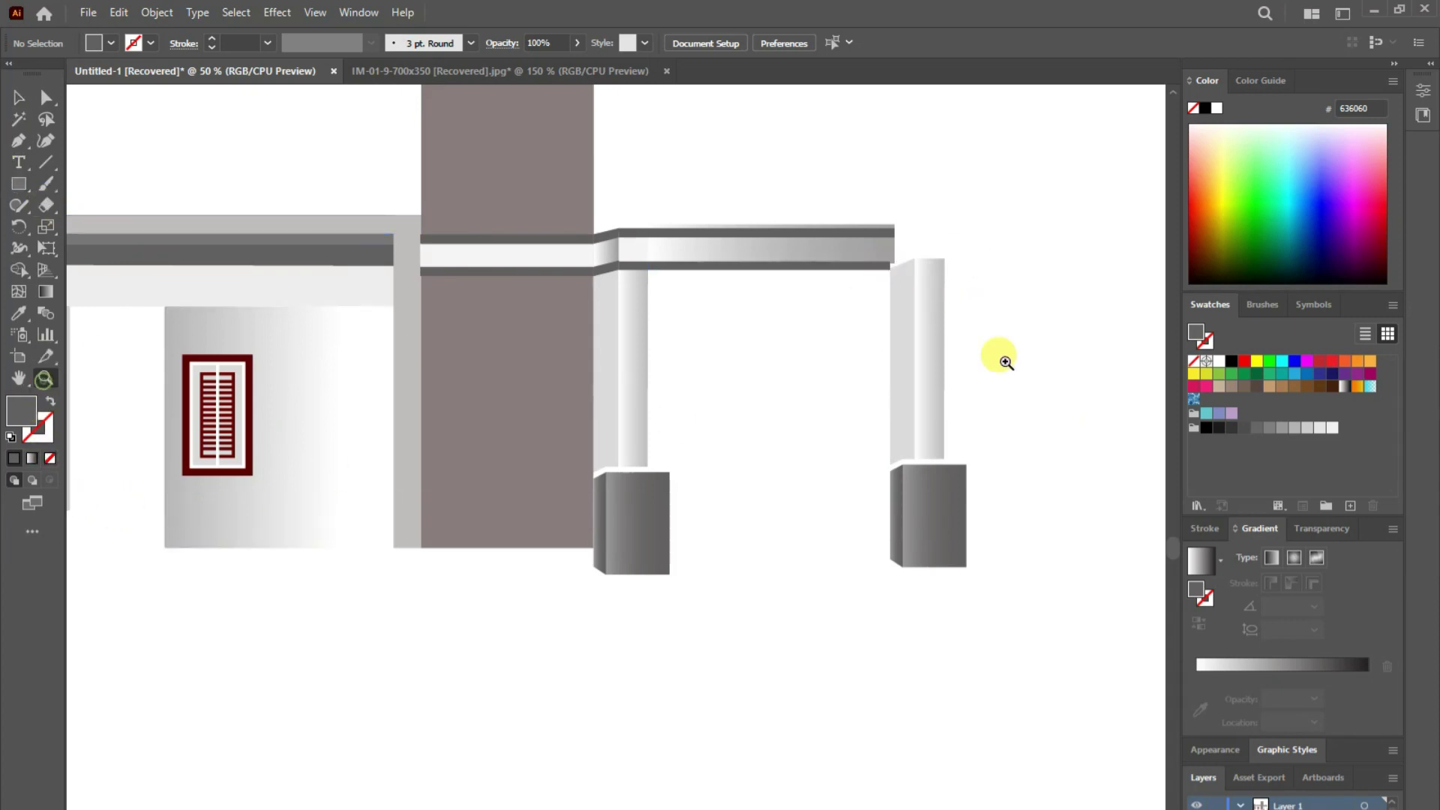
left_click_drag(907, 267, 804, 302)
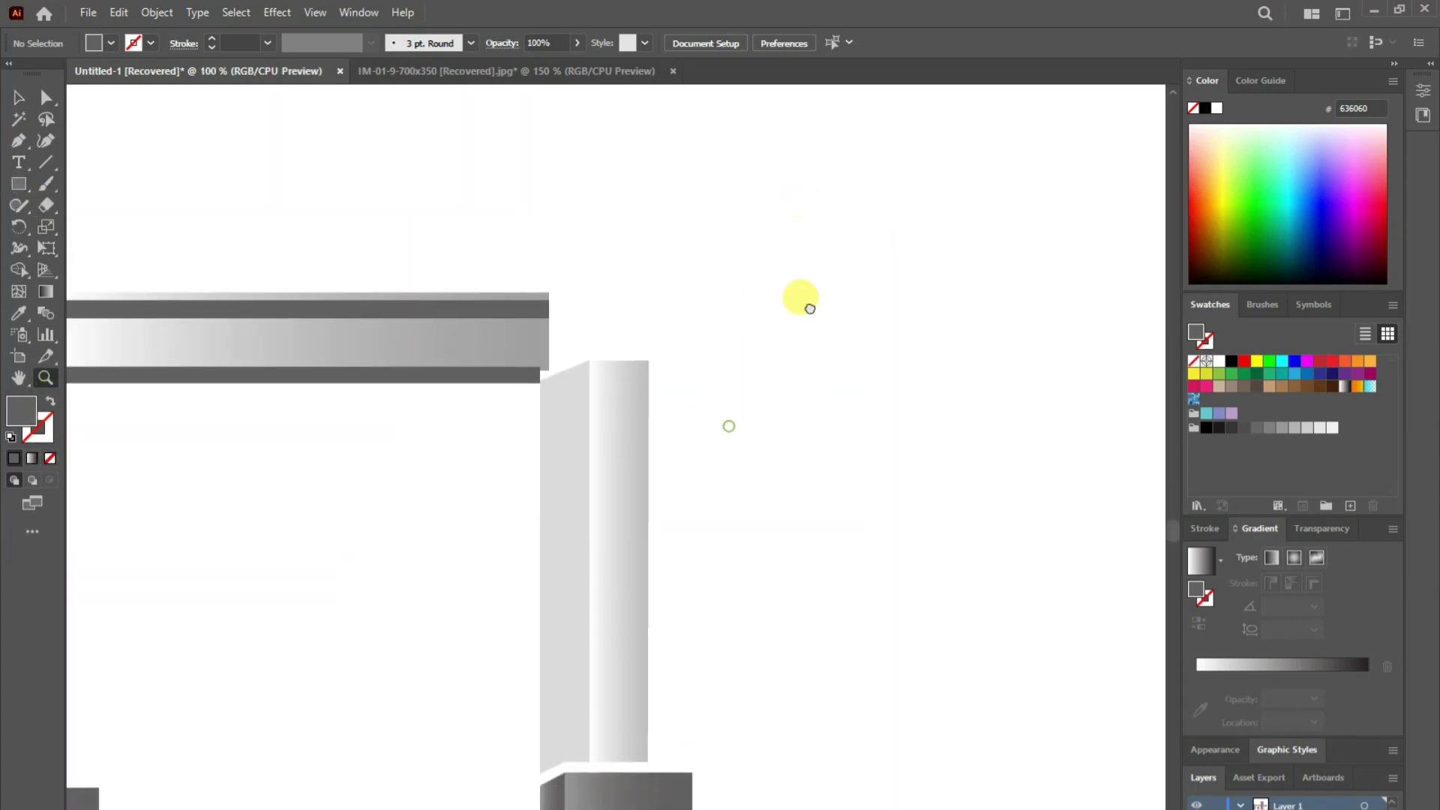
left_click(46, 98)
left_click(621, 262)
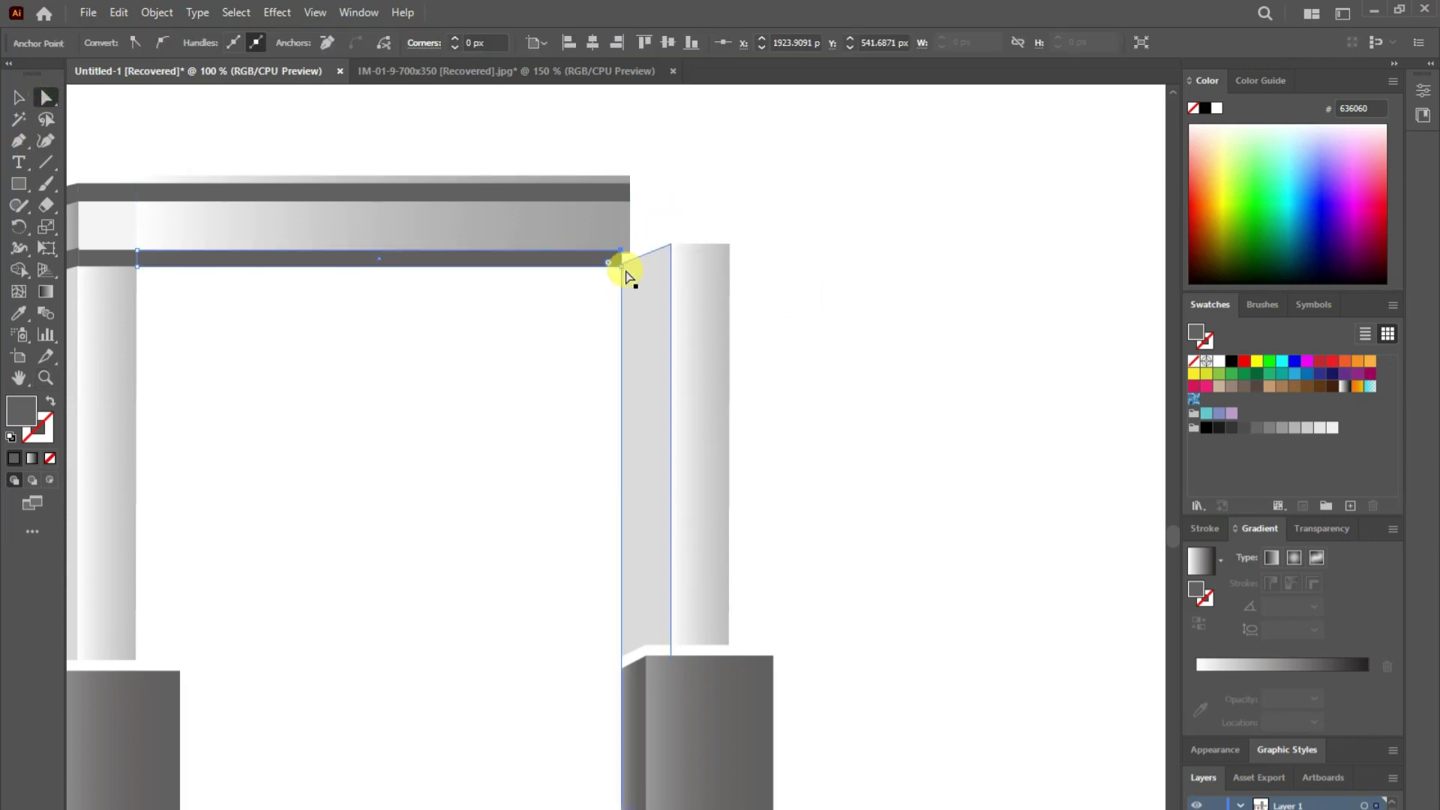
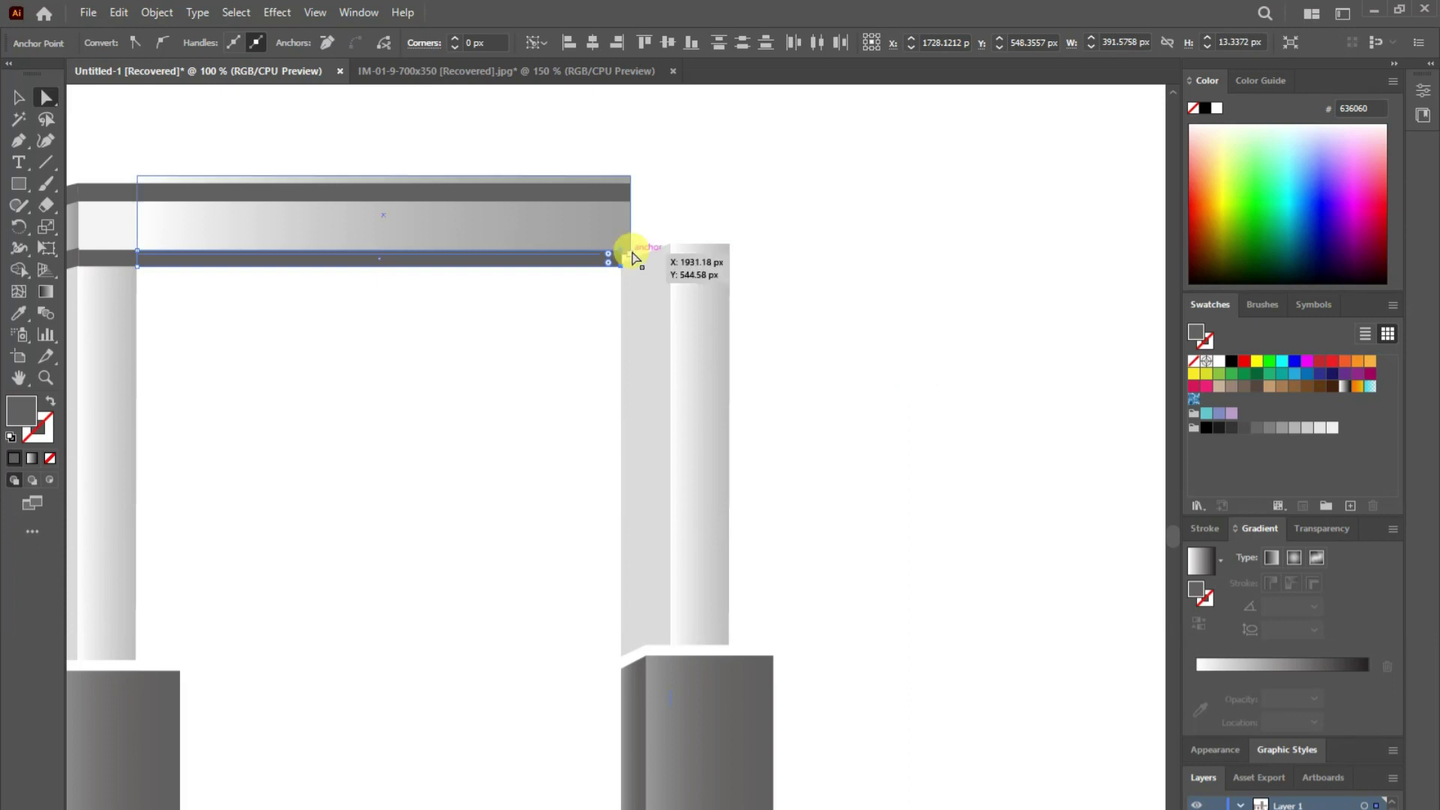
- Raise the beam's dark band to its top edge and draw a dark connector piece over the right column
left_click_drag(627, 257, 628, 186)
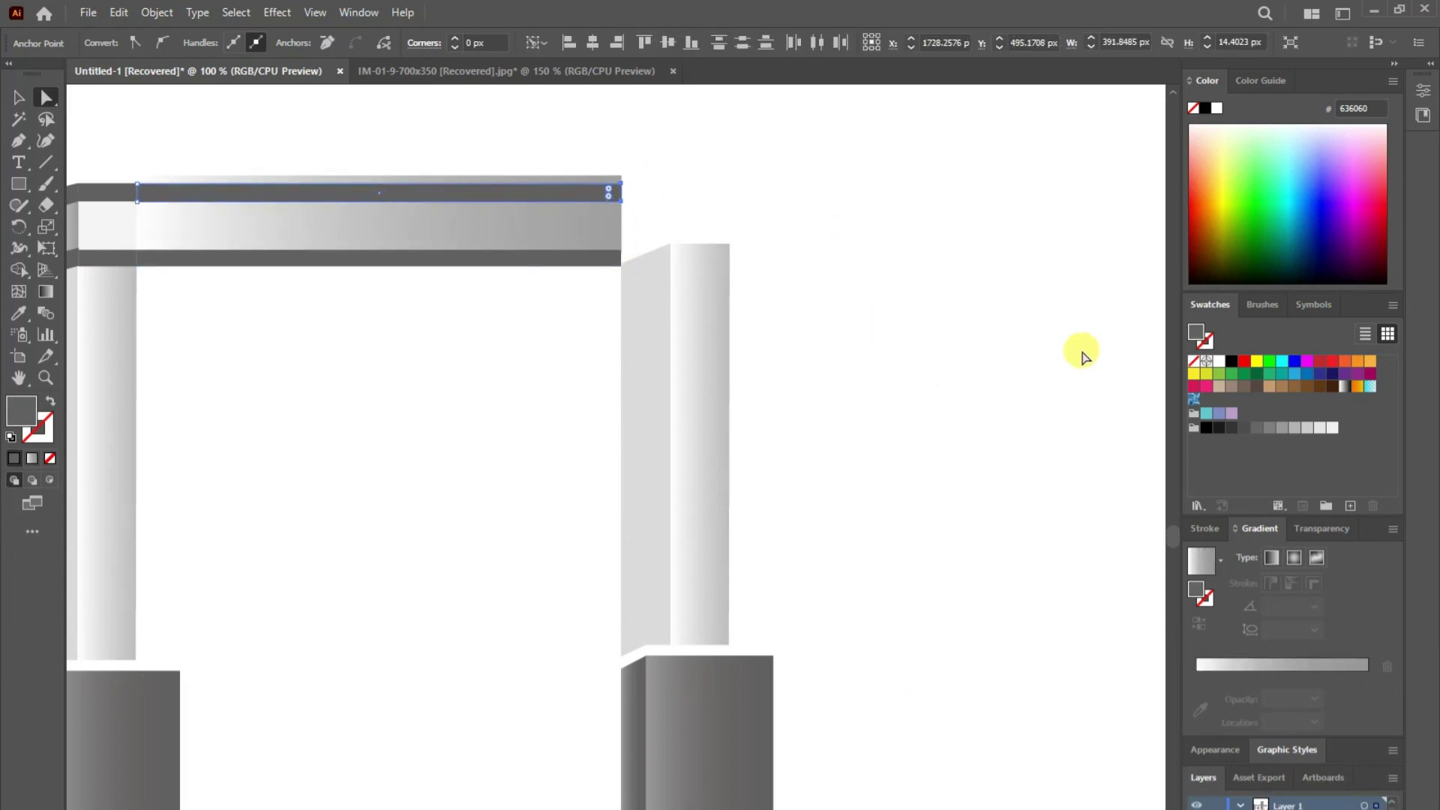
left_click(916, 225)
key("p")
left_click(620, 248)
left_click(670, 232)
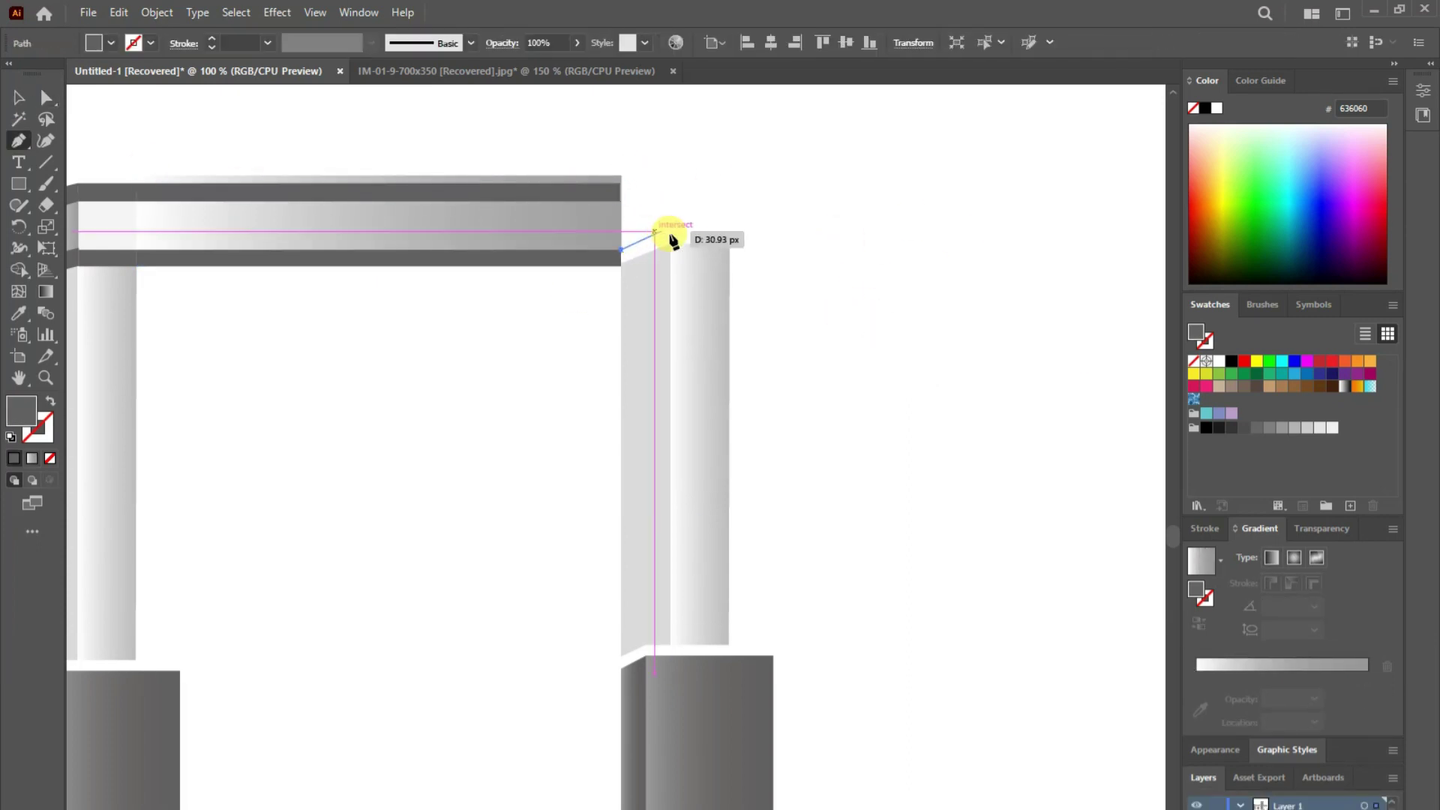
left_click(620, 265)
left_click(729, 238)
- Select and inspect the anchors at the right column's top
key("a")
left_click(832, 300)
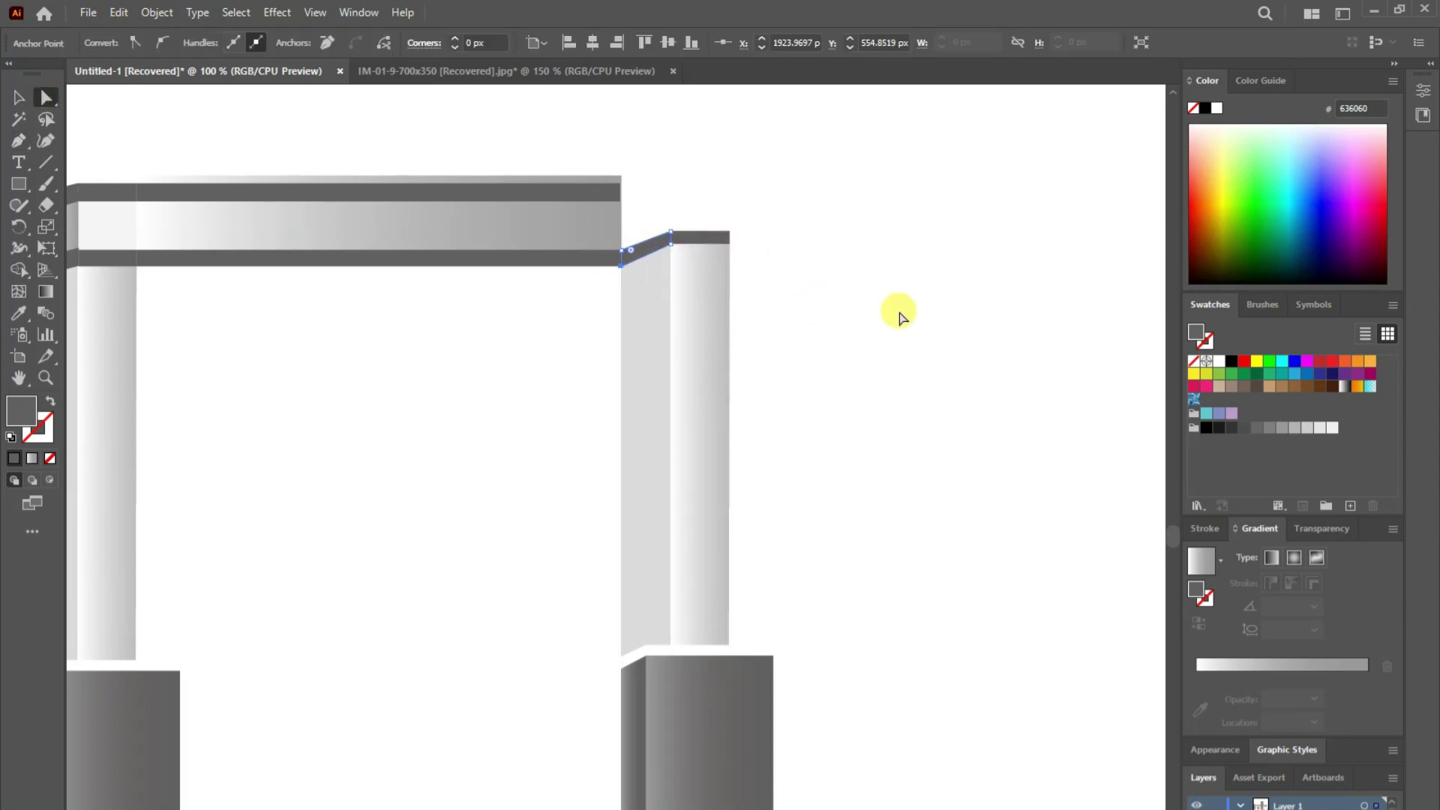
left_click_drag(744, 263, 746, 264)
left_click(789, 434)
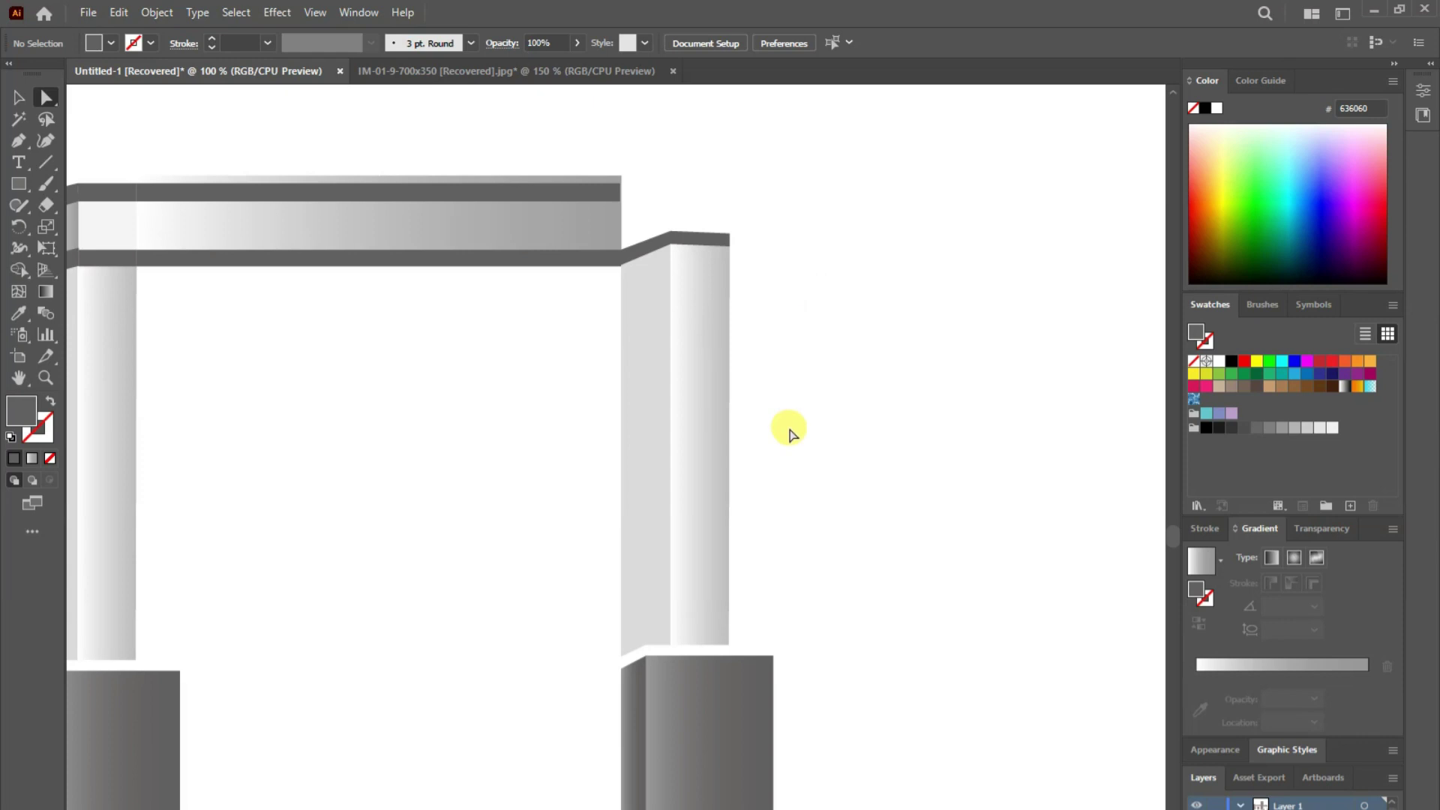
left_click_drag(664, 213, 667, 806)
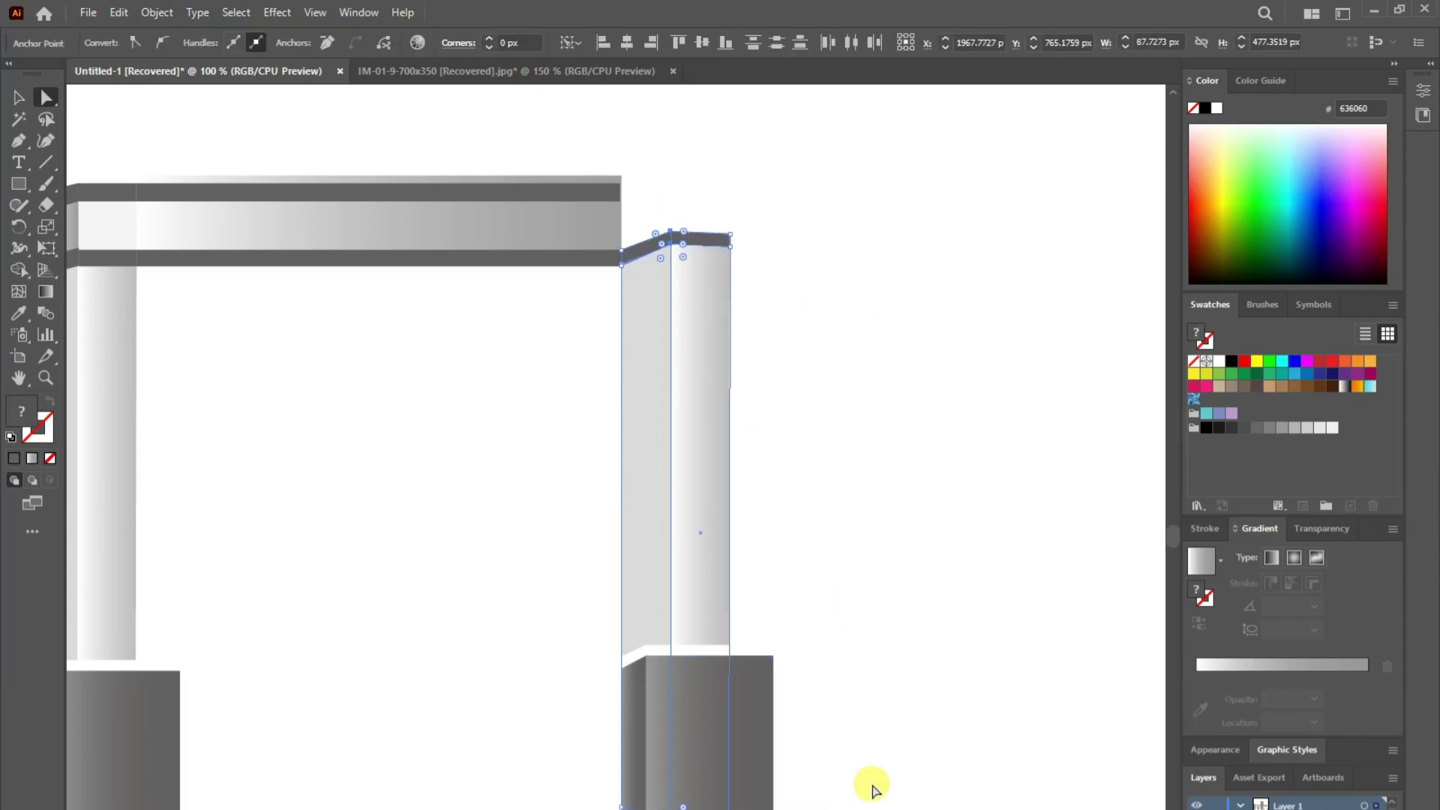
left_click(643, 186)
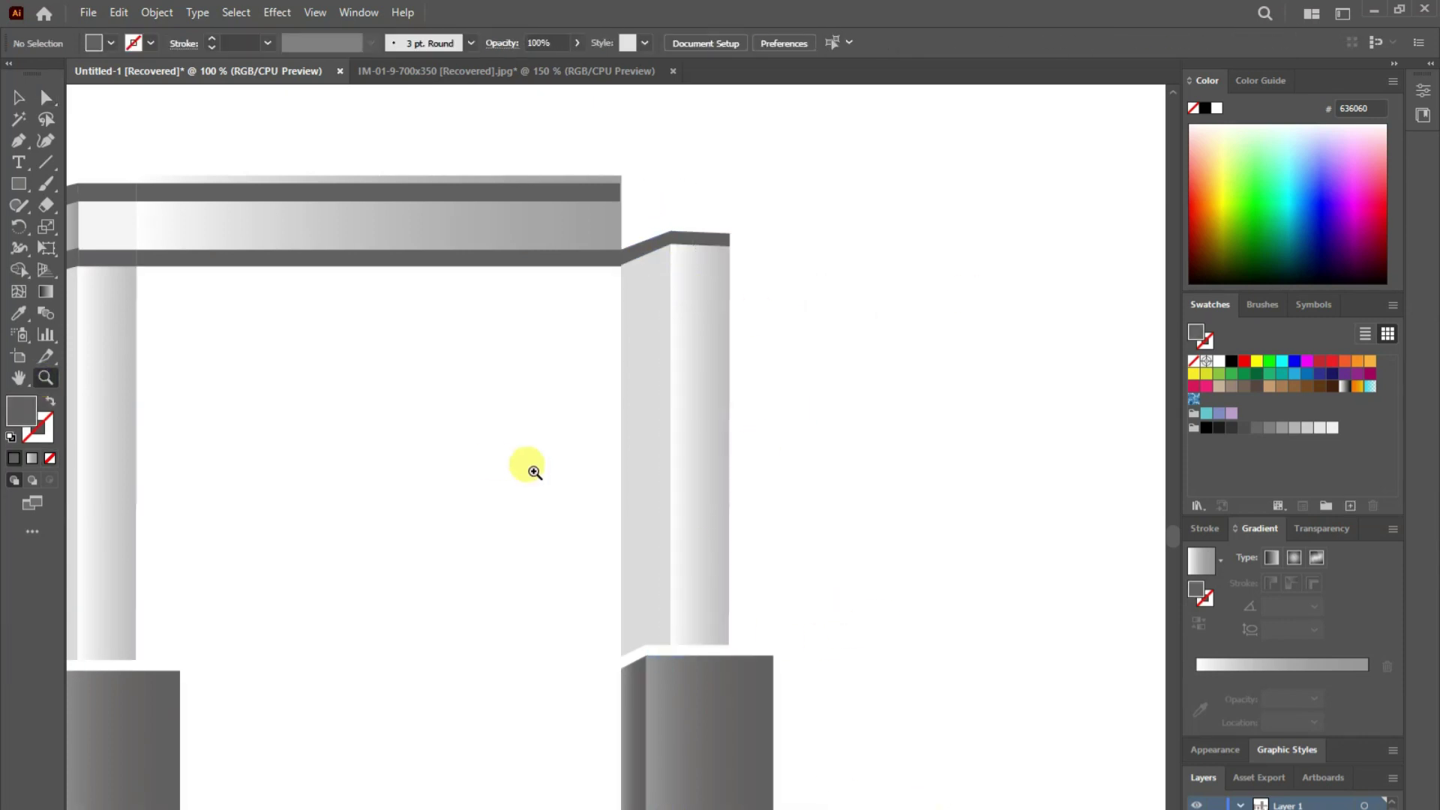
key("ctrl+minus")
key("ctrl+minus")
- Draw a small beam-end shape with the beam's gradient and raise its top-right corner
key("p")
left_click(632, 255)
left_click(658, 272)
left_click(633, 281)
left_click(632, 255)
left_click(19, 312)
key("a")
left_click_drag(659, 245, 658, 234)
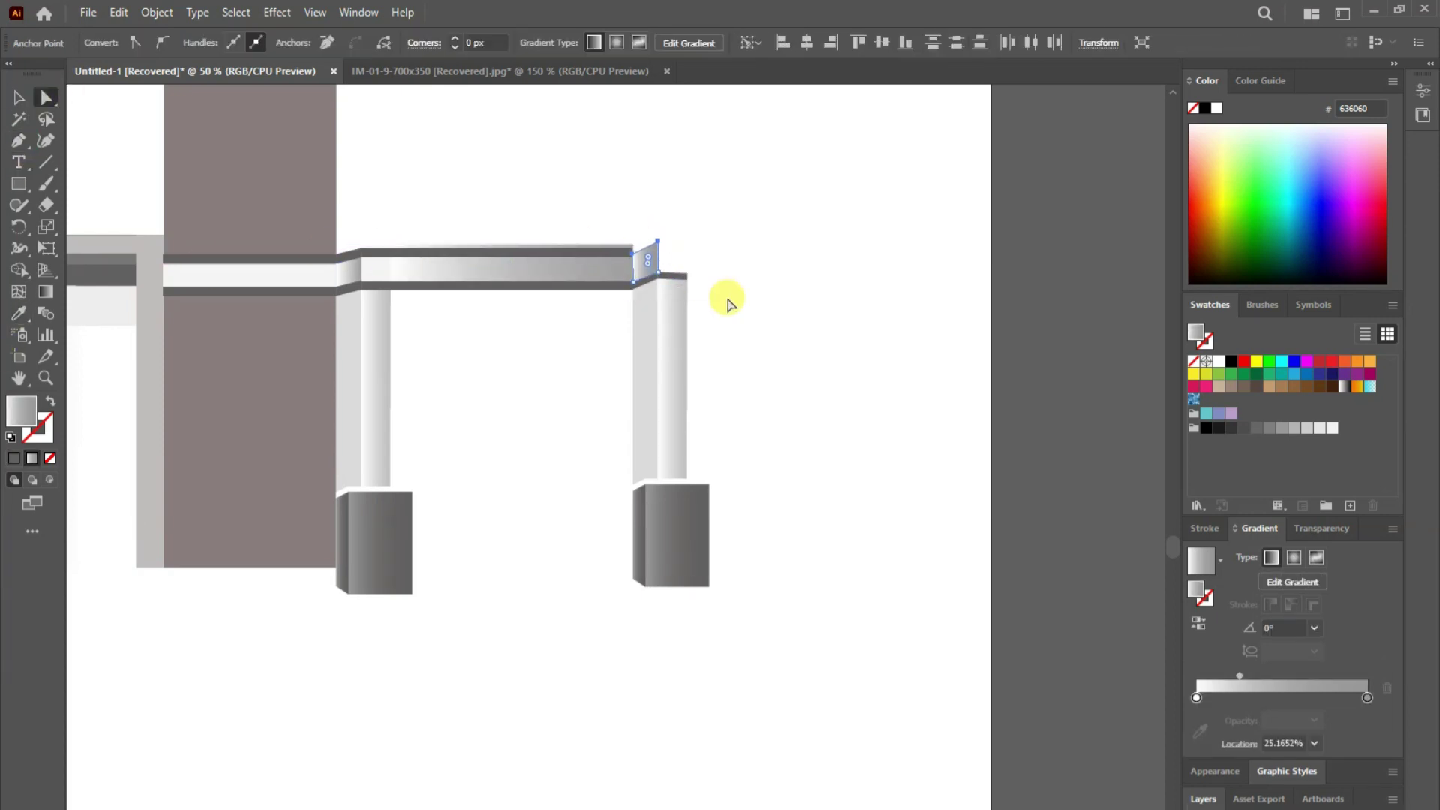
- Draw a filled cap shape over the right pillar's top
left_click_drag(658, 240, 659, 235)
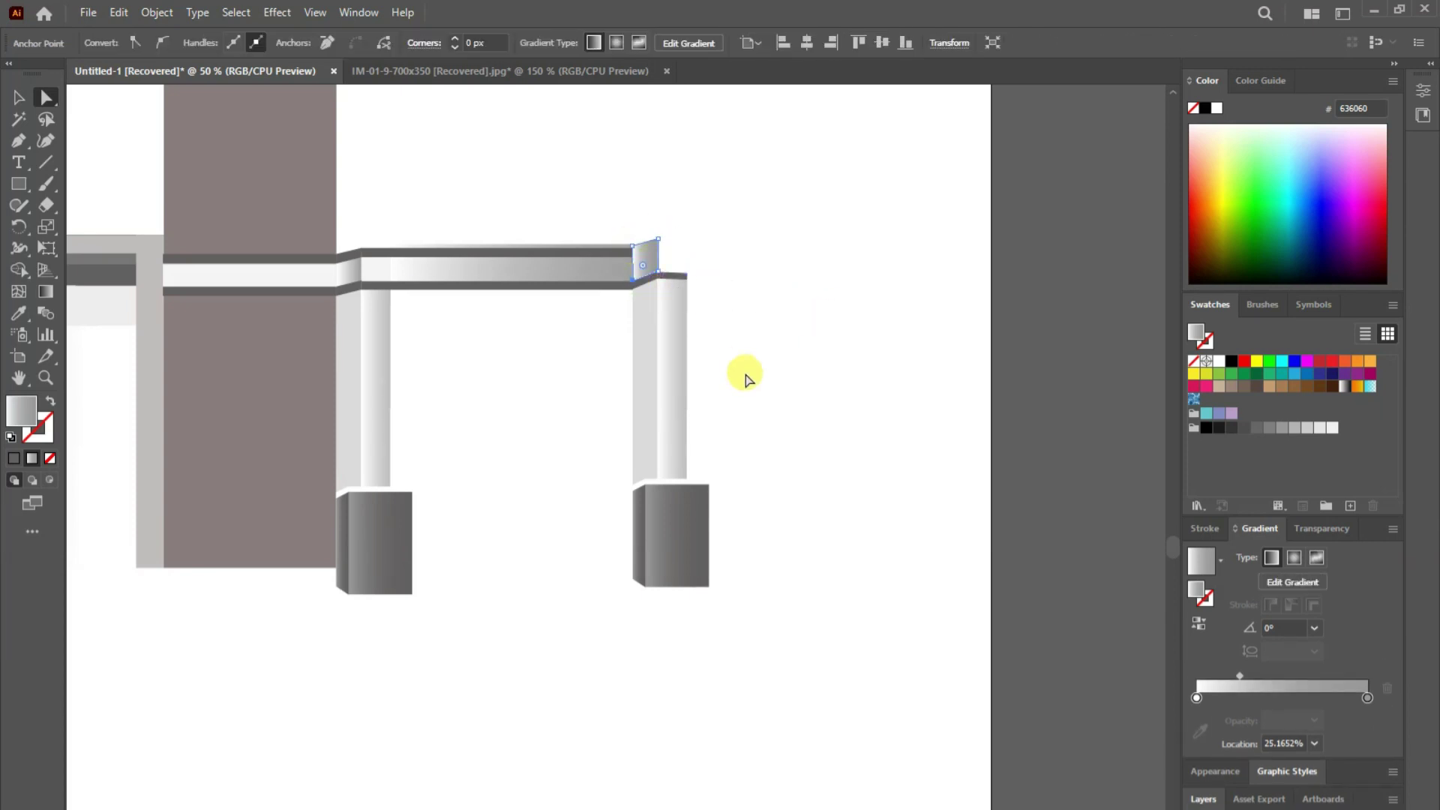
left_click(18, 140)
left_click(658, 238)
left_click(687, 239)
left_click(687, 274)
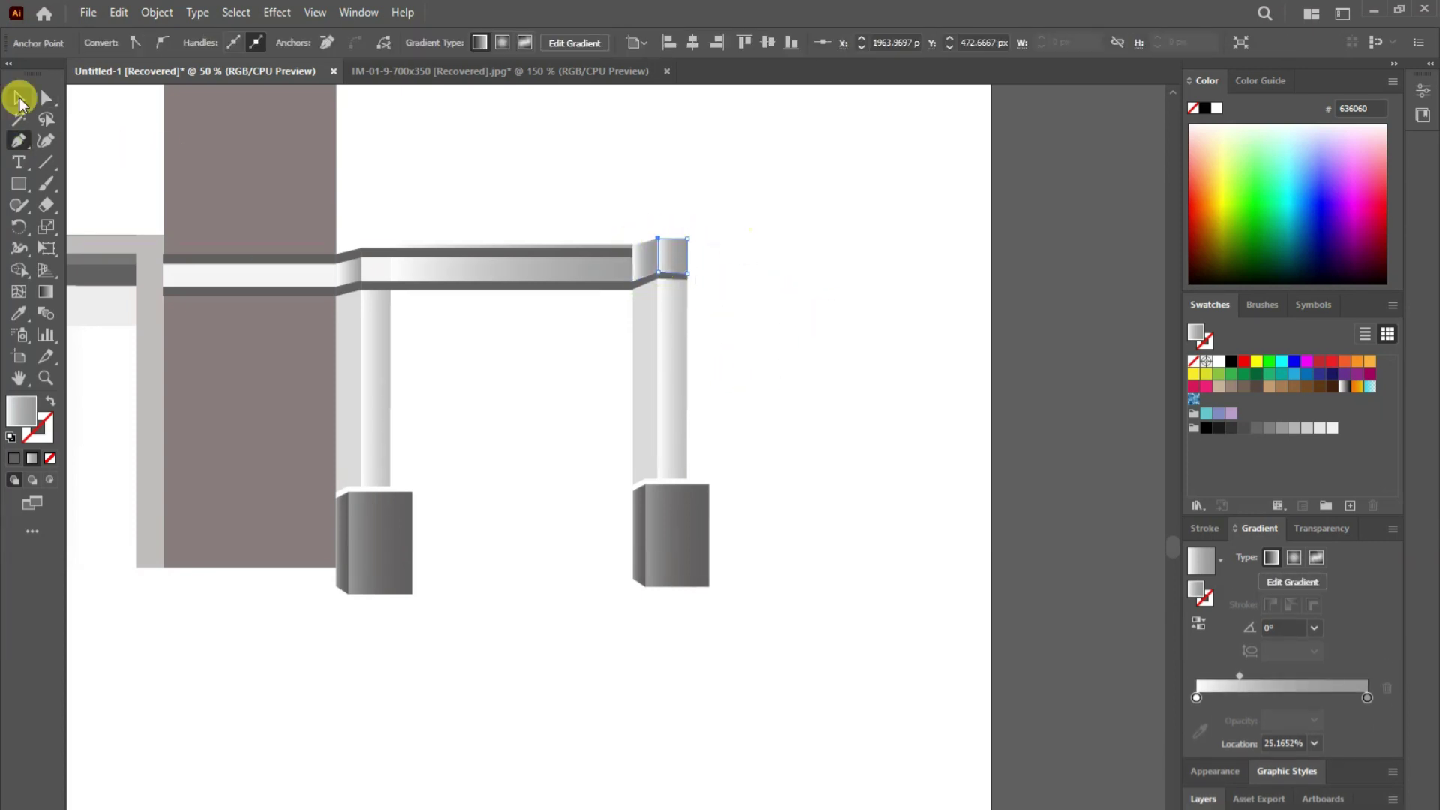
left_click(19, 98)
left_click(19, 140)
- Draw a slanted bevel shape at the pillar's top-right corner
left_click(631, 246)
key("ctrl+plus")
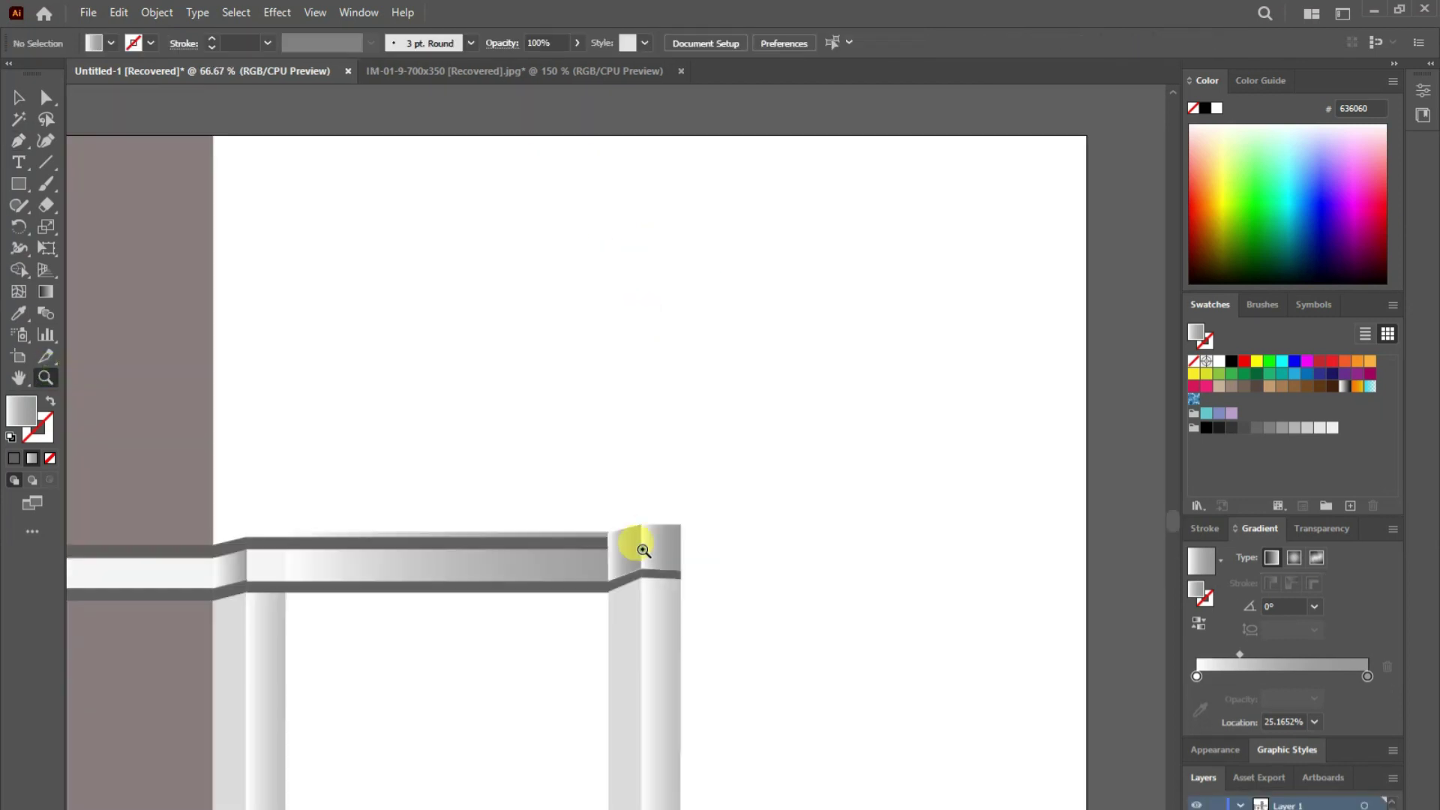
key("ctrl+plus")
left_click(19, 140)
left_click(713, 184)
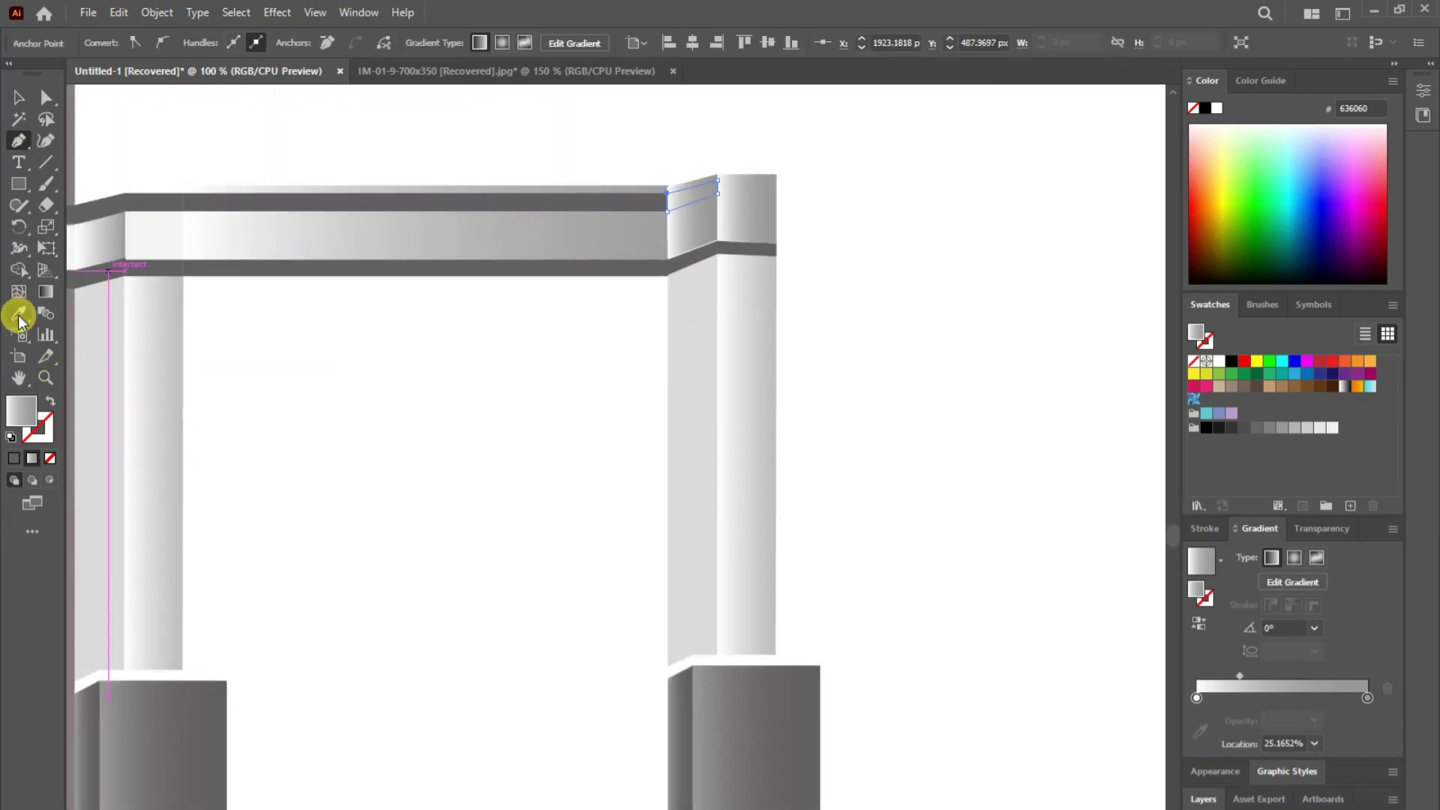
left_click(46, 97)
key("ctrl+shift+a")
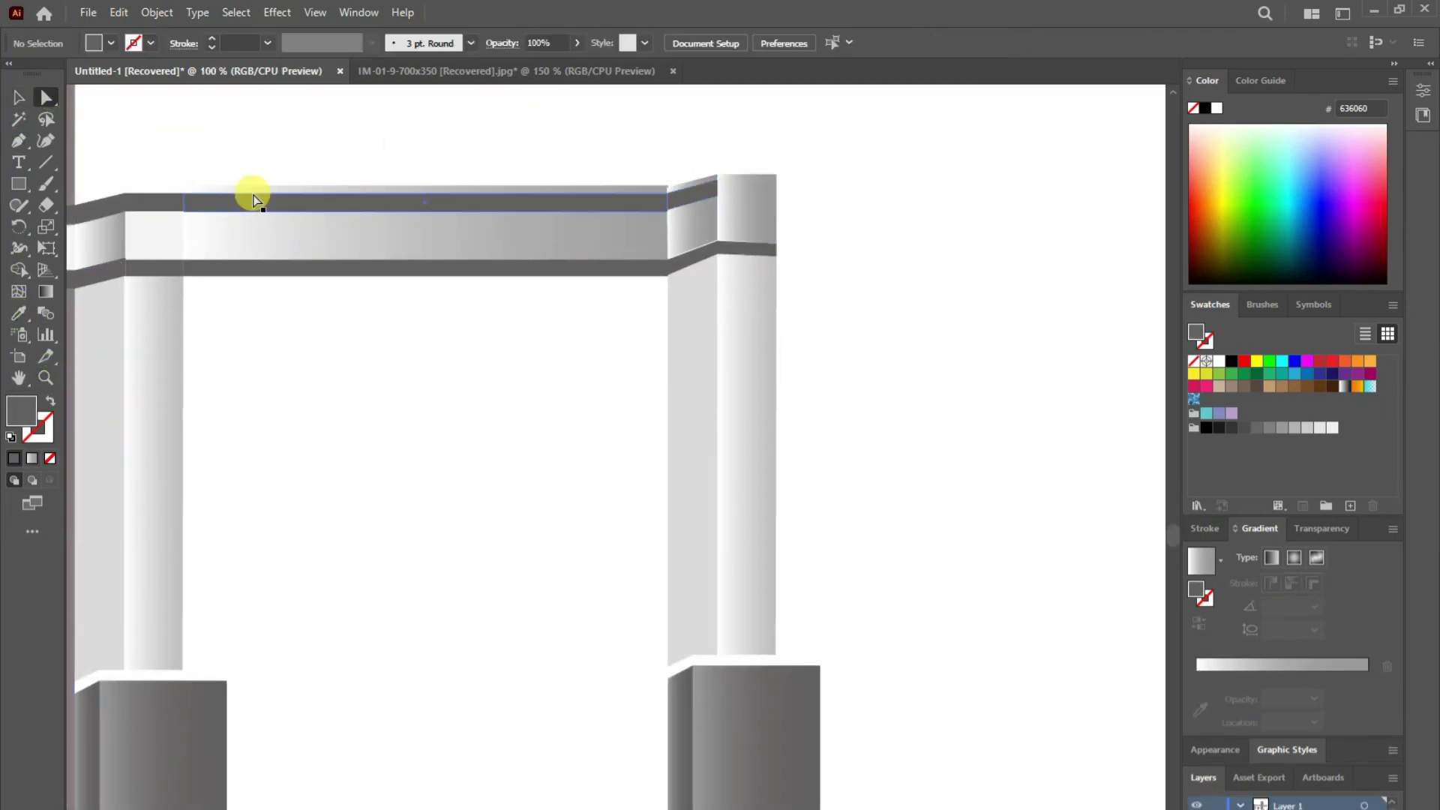
key("p")
left_click(780, 197)
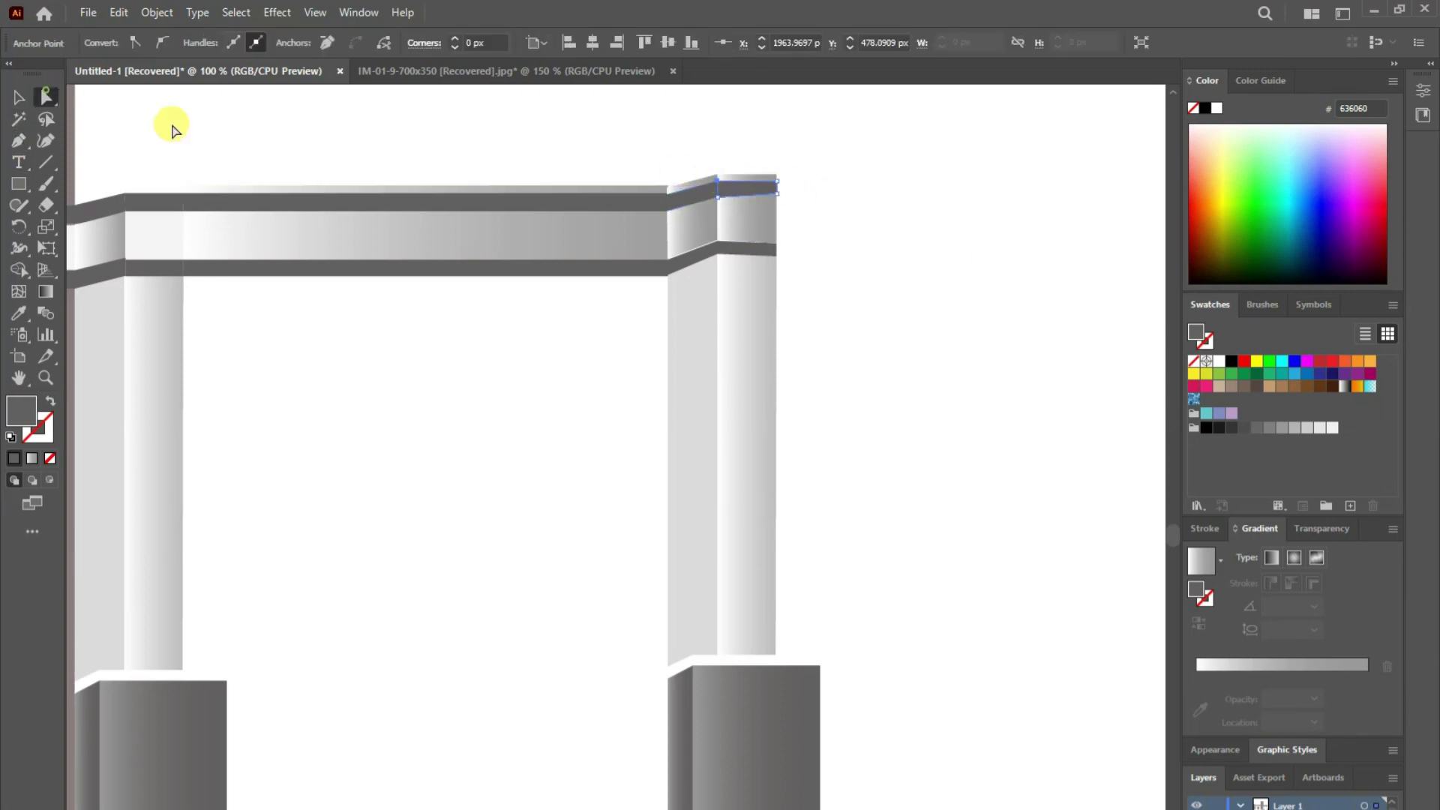
- Select the bevel shape and lower dark band to check their options
key("a")
left_click(716, 247)
left_click(875, 305)
right_click(687, 262)
left_click(973, 369)
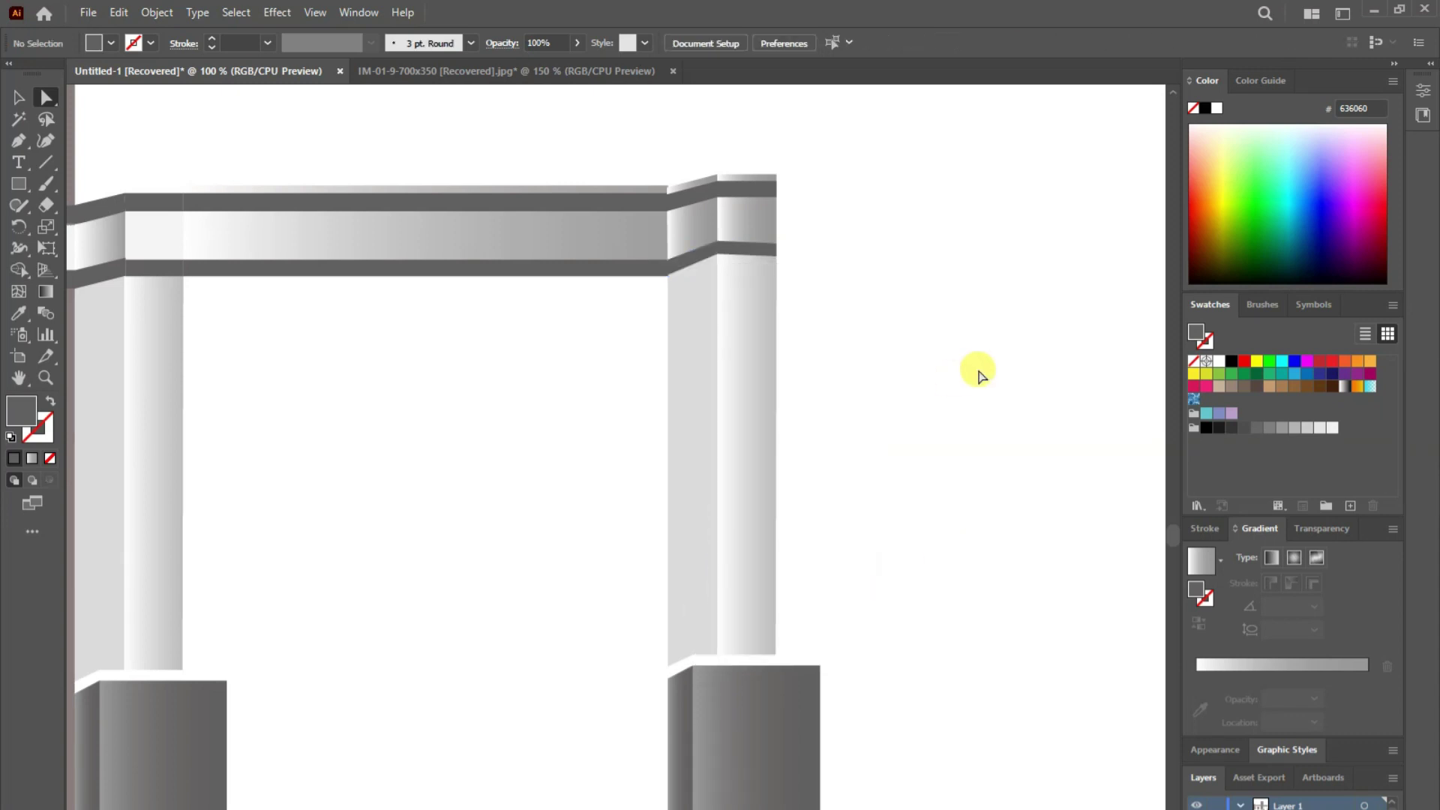
- Check the top-right block's gradient, then draw a tall 385 × 495 px rectangle beside the pillar
left_click(720, 242)
left_click(777, 246)
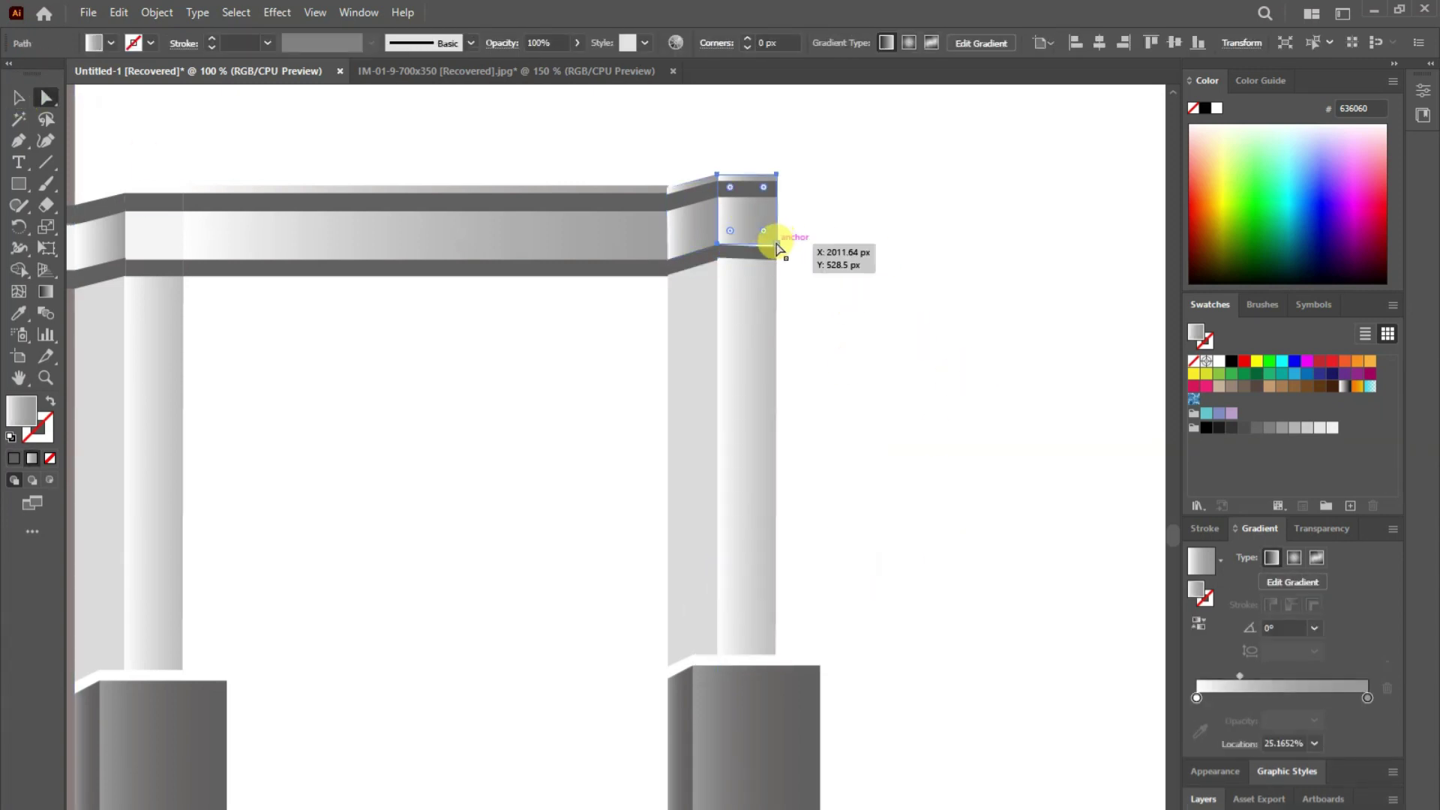
left_click(858, 270)
left_click_drag(608, 275, 846, 579)
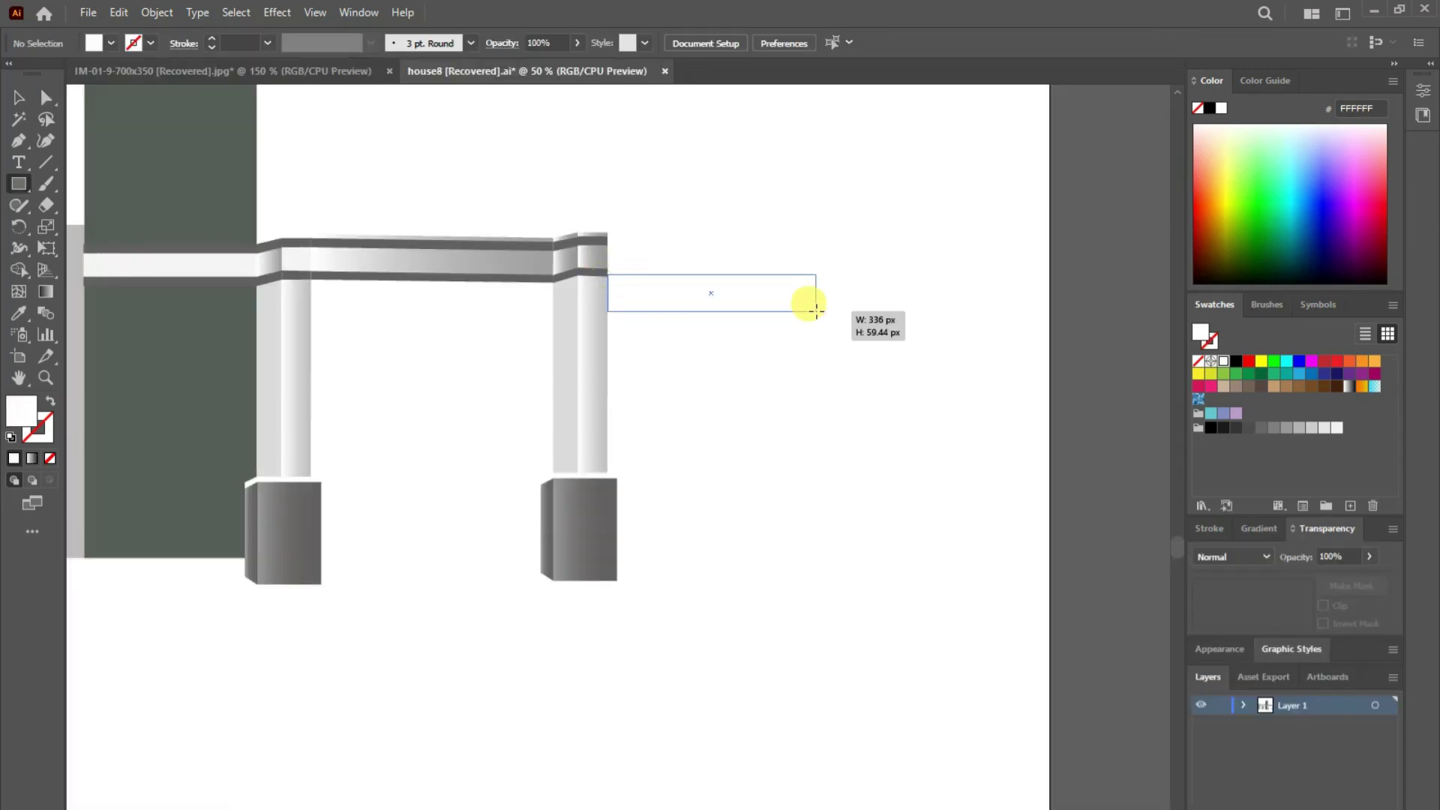
- Fill the tall rectangle with light grey C1BDBD
left_click(23, 311)
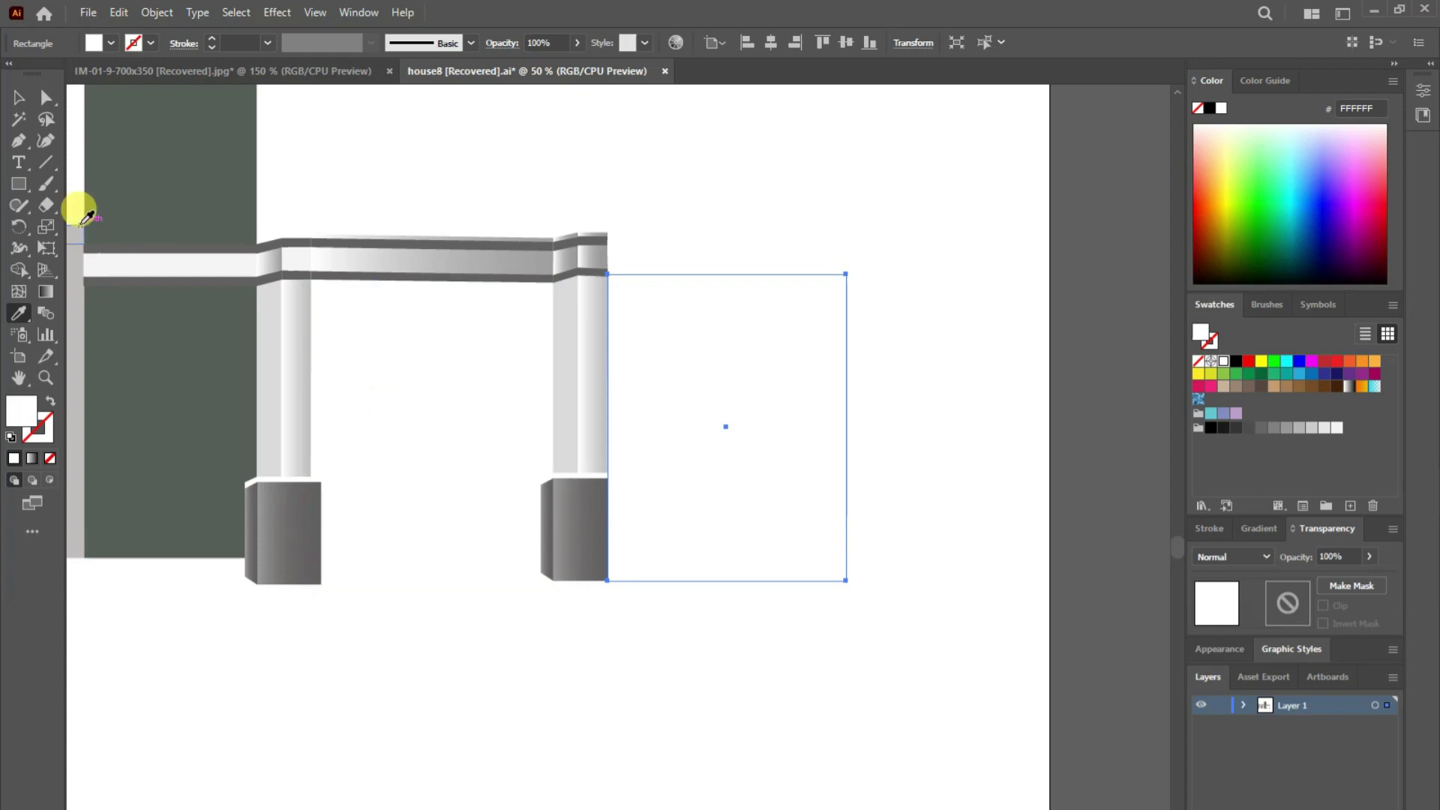
left_click(77, 330)
left_click(19, 97)
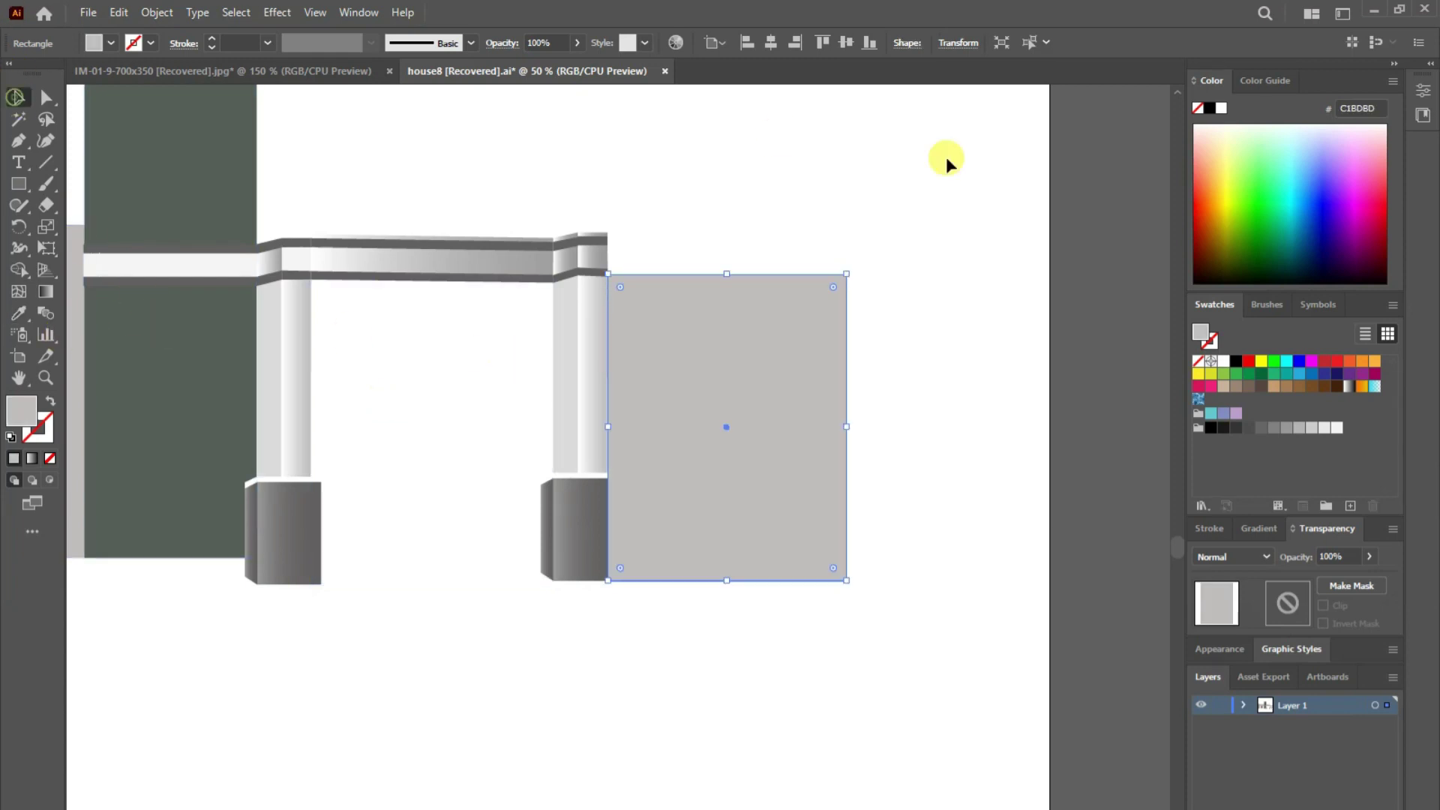
left_click(783, 592)
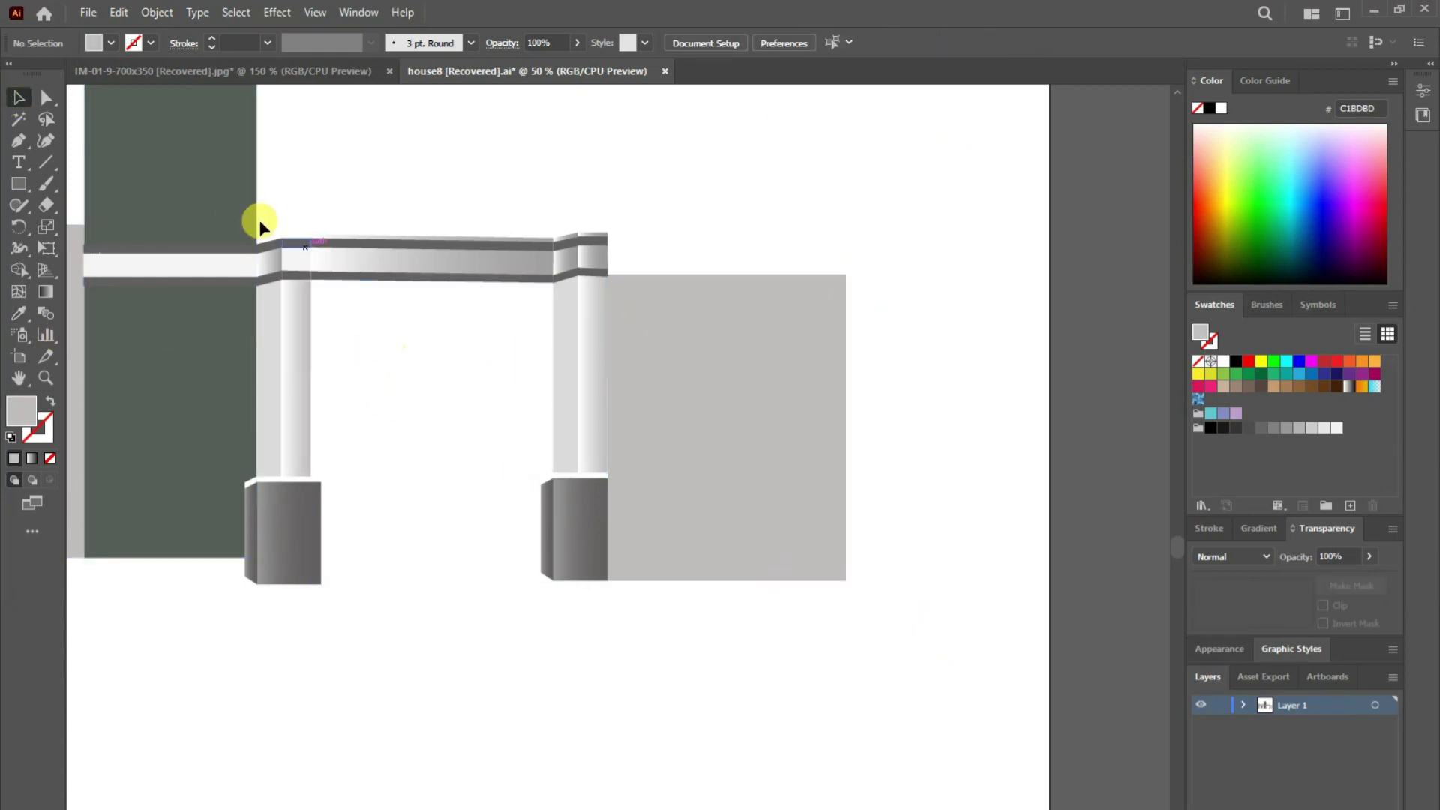
- Align the grey rectangle's top with the beam and send it behind the right pillar
left_click(18, 141)
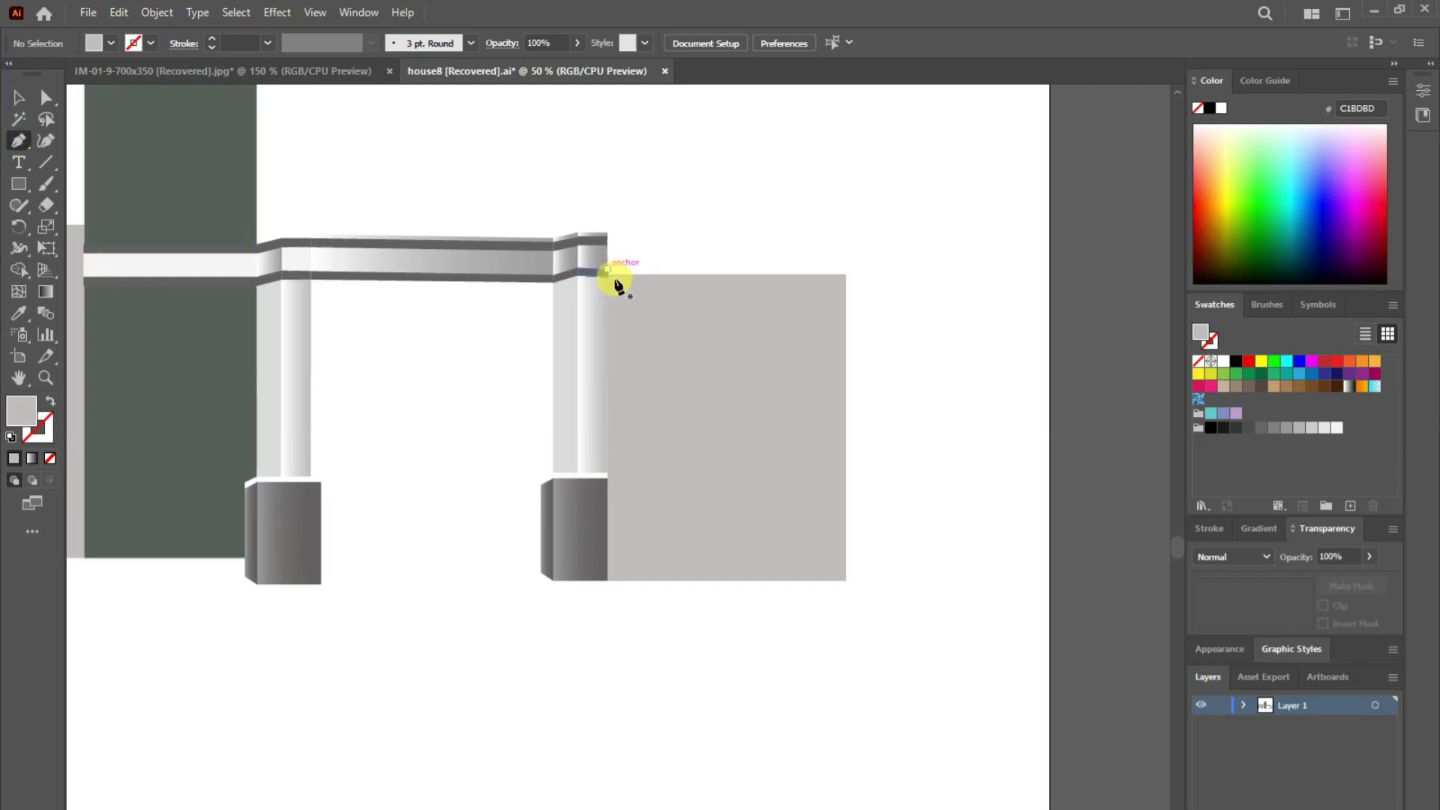
left_click(39, 99)
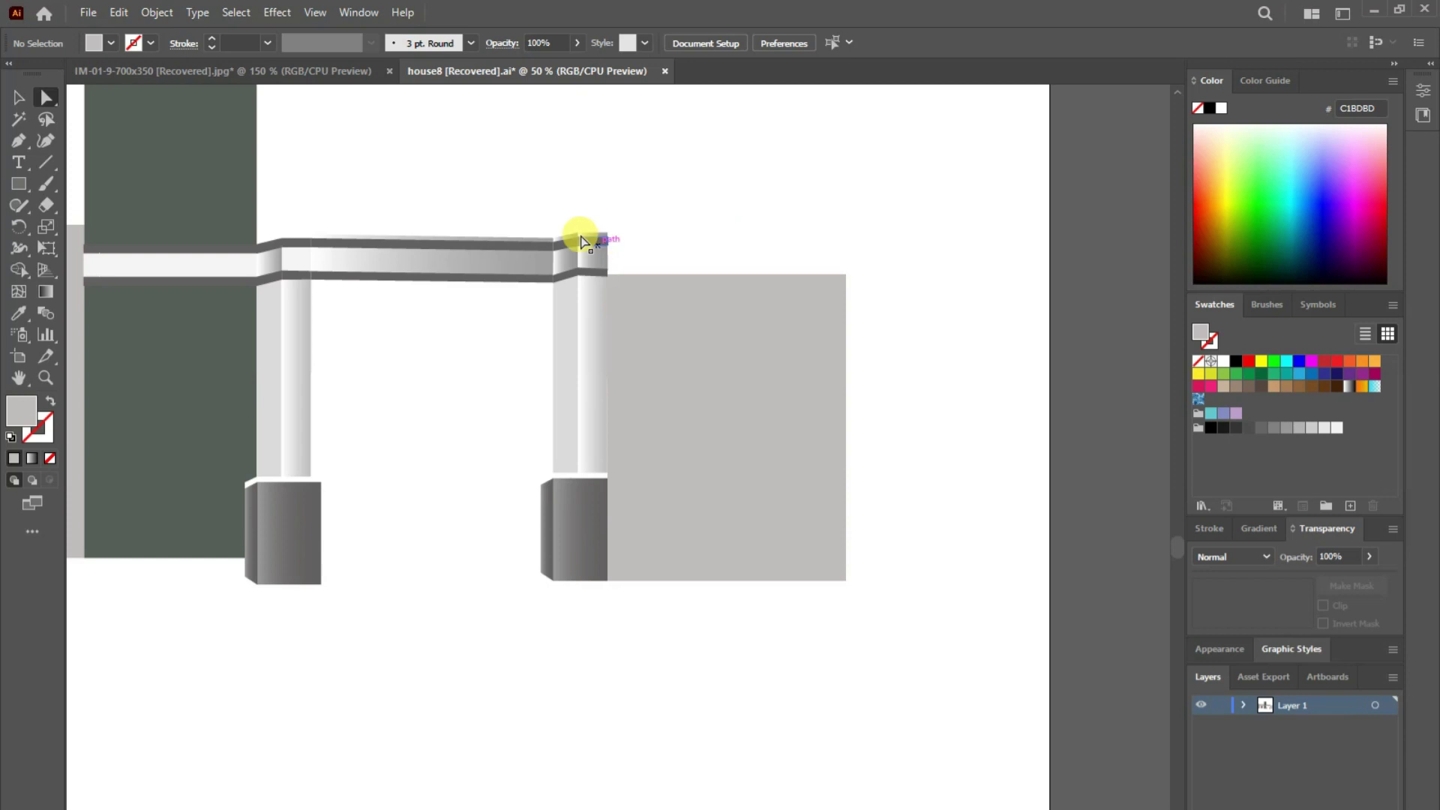
left_click_drag(775, 479, 764, 443)
key("v")
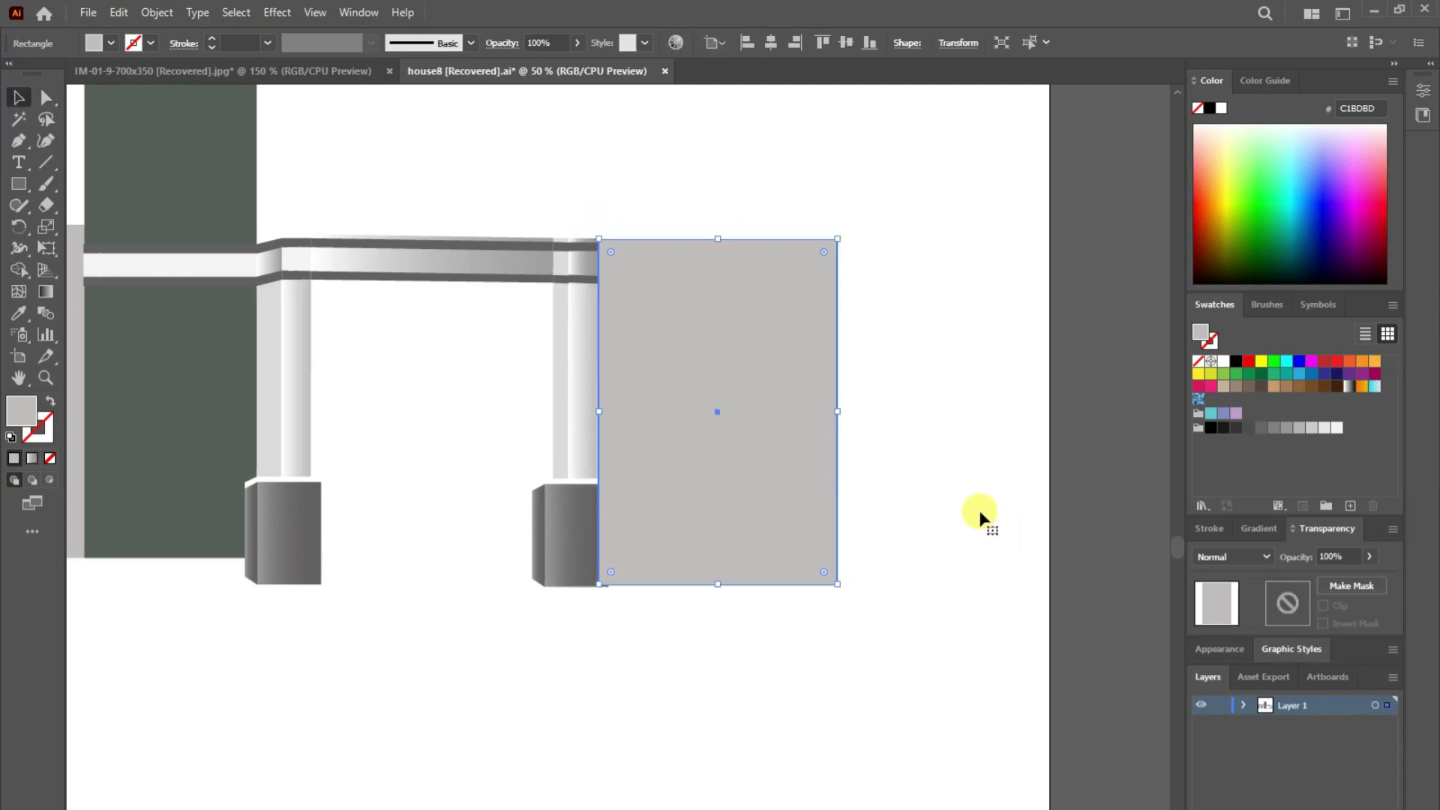
right_click(792, 728)
left_click(958, 807)
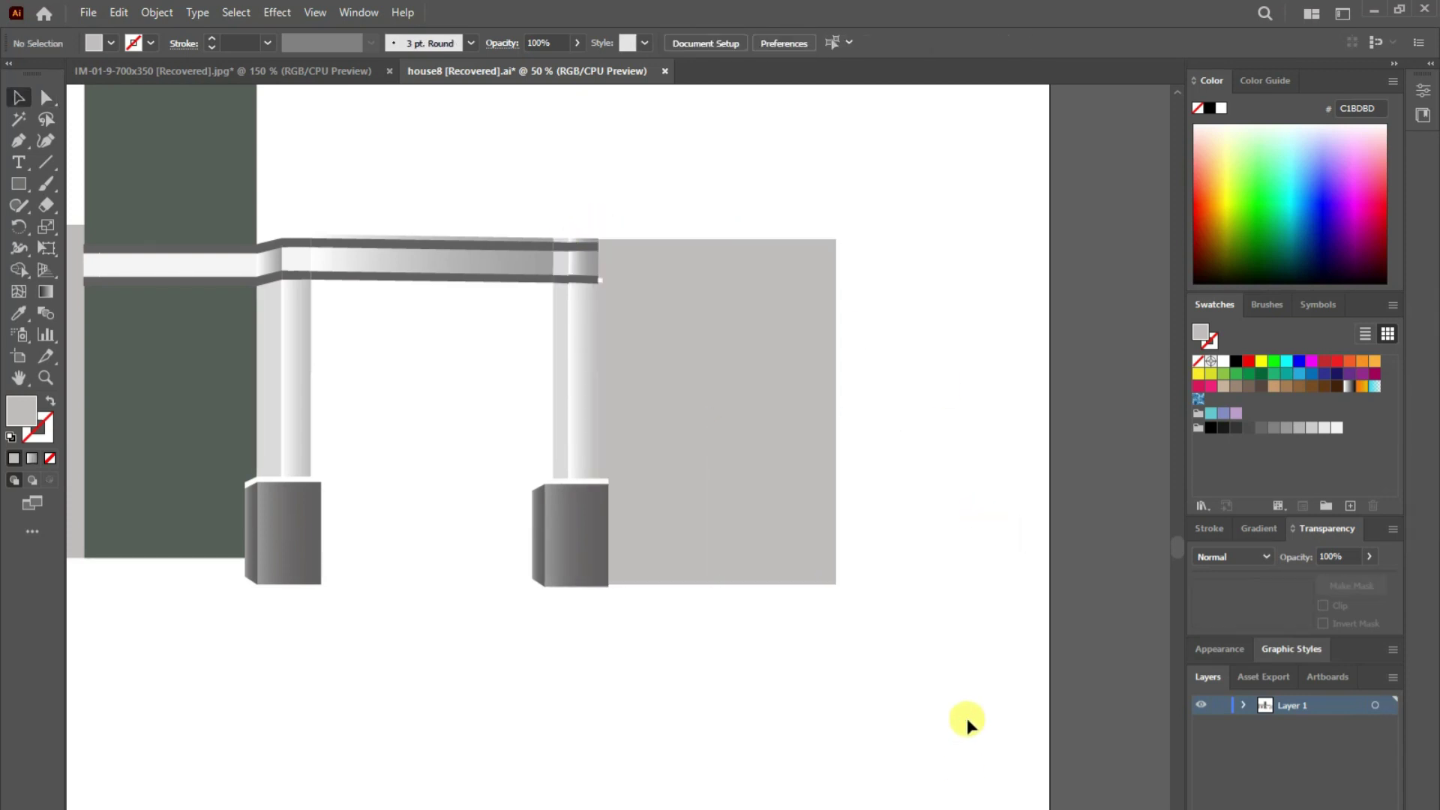
left_click(921, 536)
left_click(707, 338)
left_click(884, 231)
left_click(19, 184)
- Draw a narrow rectangle at the grey wall's right edge with the pillar's gradient
left_click_drag(834, 238, 890, 584)
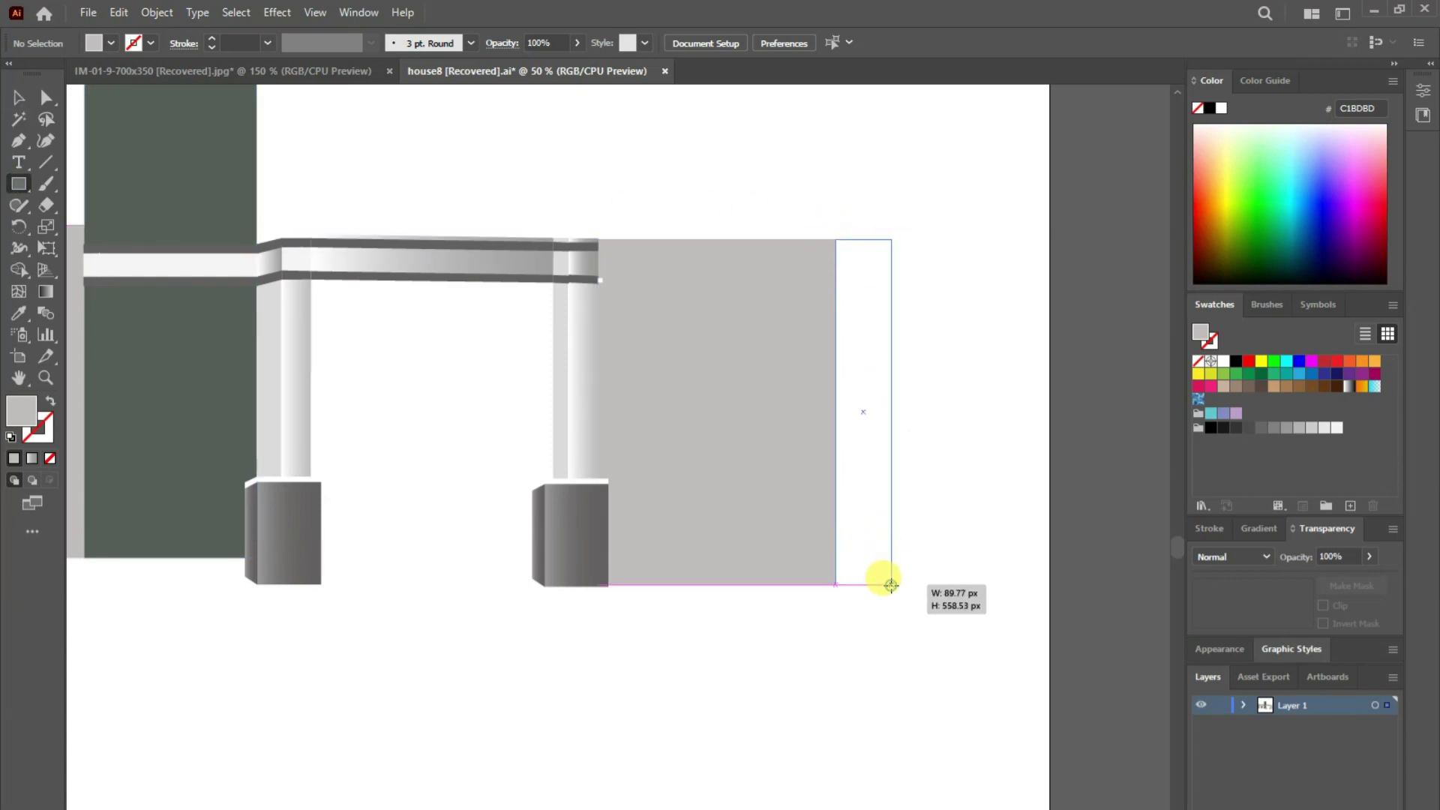
left_click(18, 313)
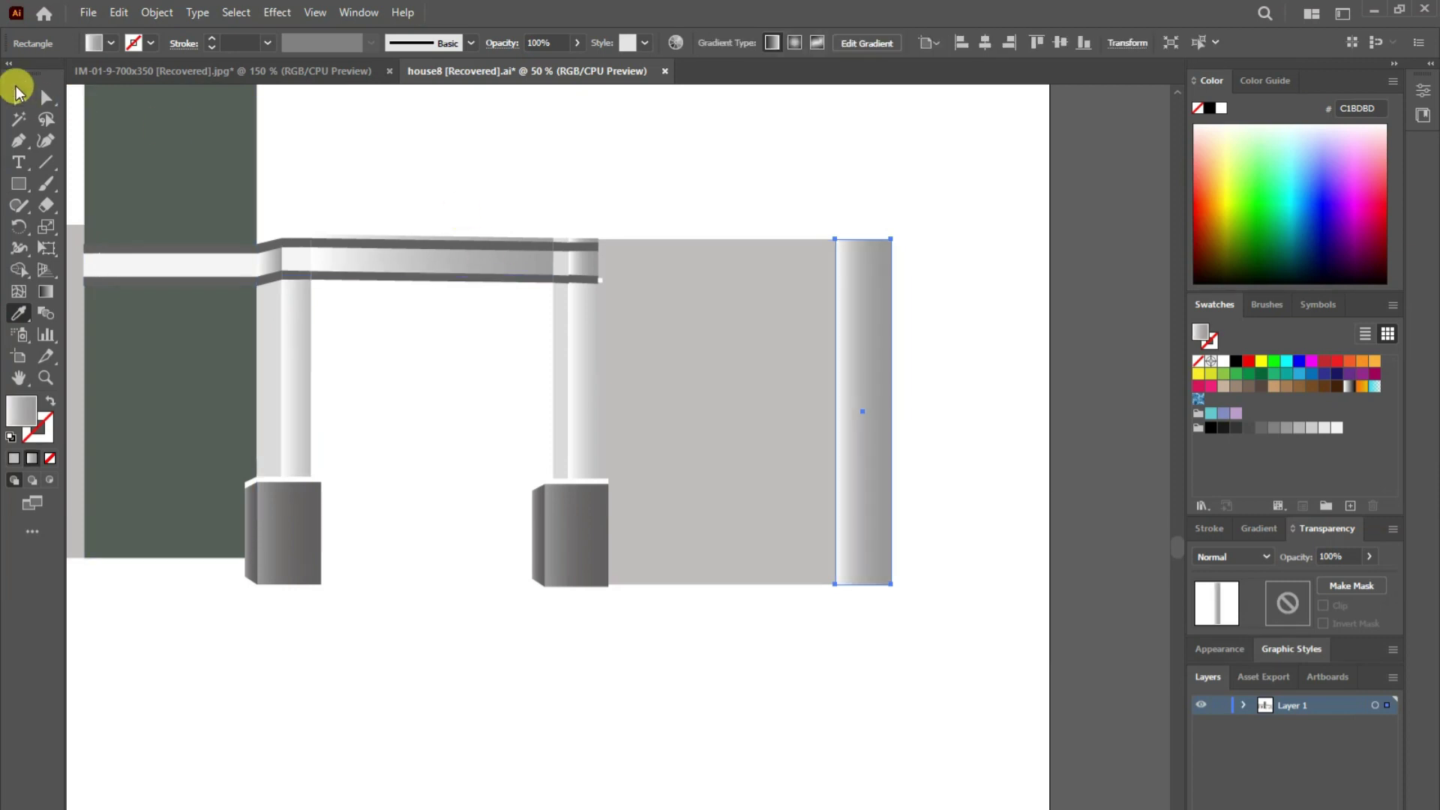
left_click(19, 184)
left_click(19, 98)
left_click(598, 176)
- Draw a thin strip with an angled top along the pillar's left edge
left_click(25, 142)
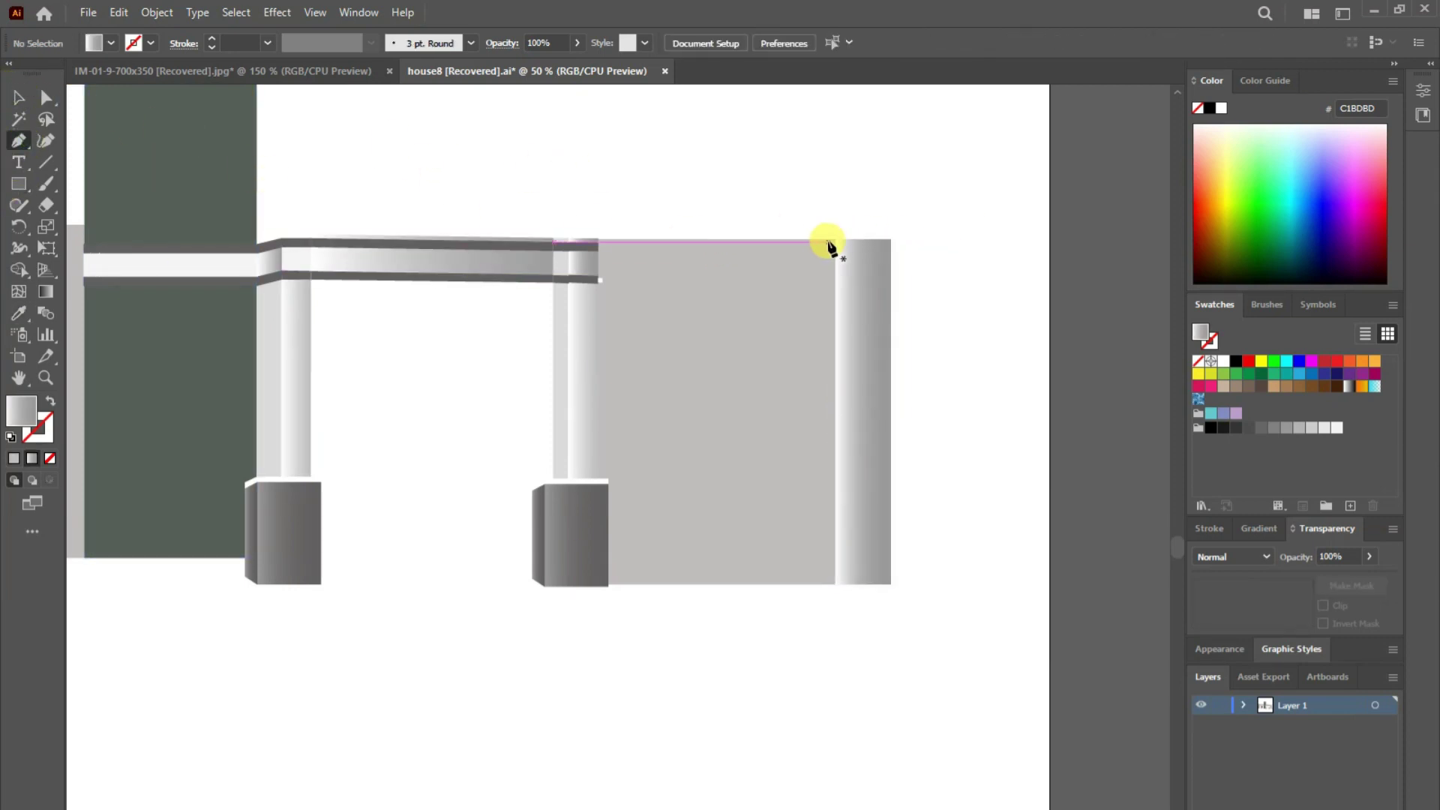
left_click(834, 239)
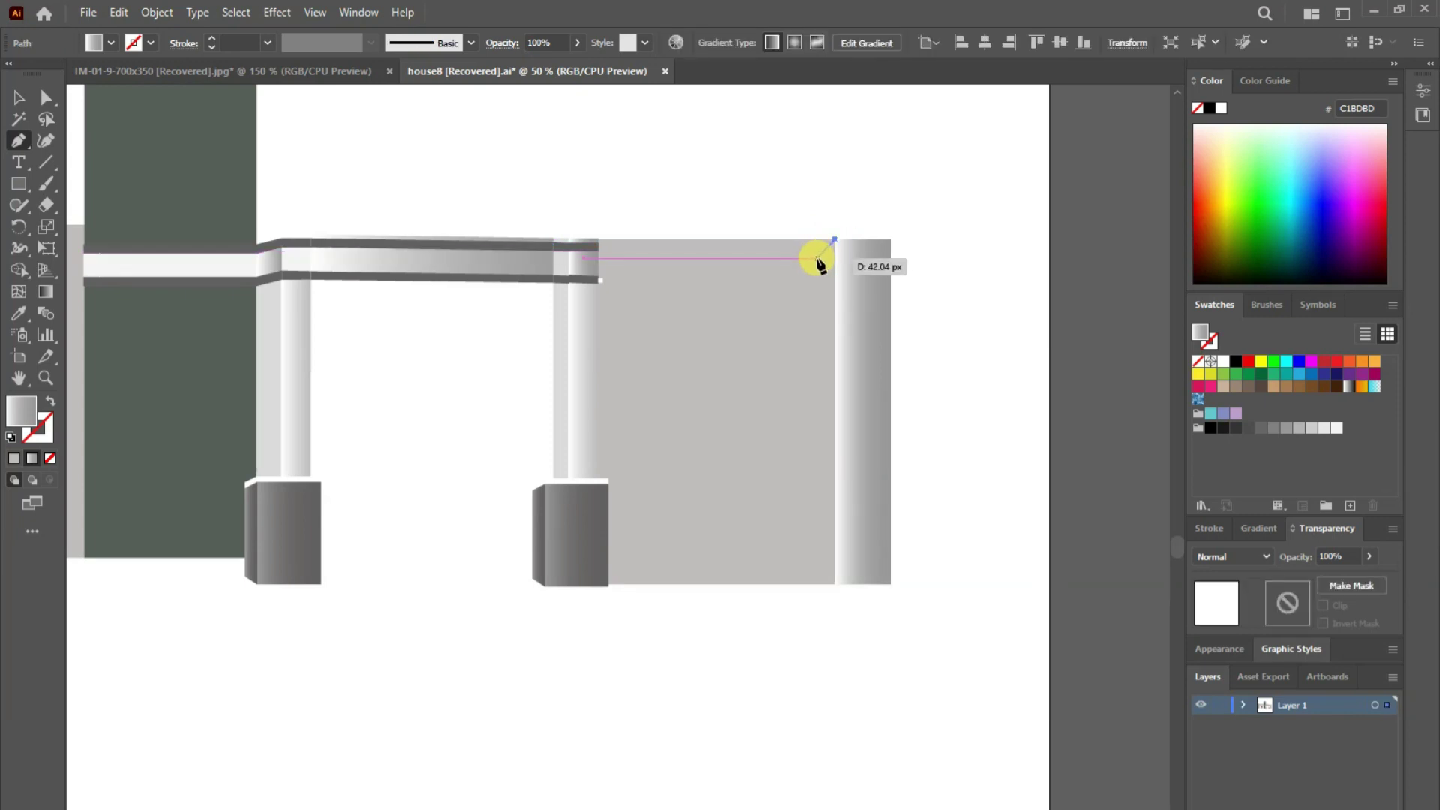
left_click(816, 259)
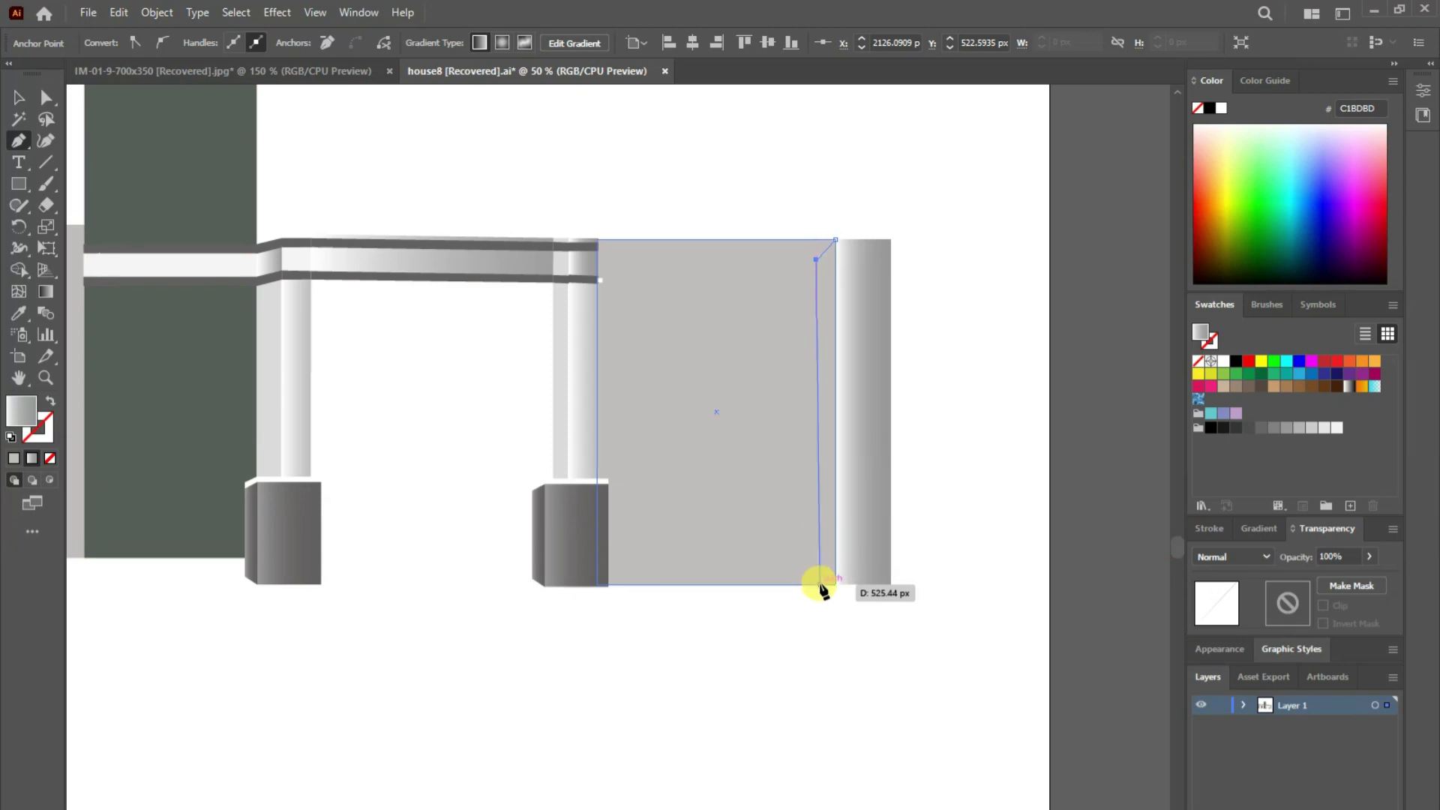
left_click(816, 585)
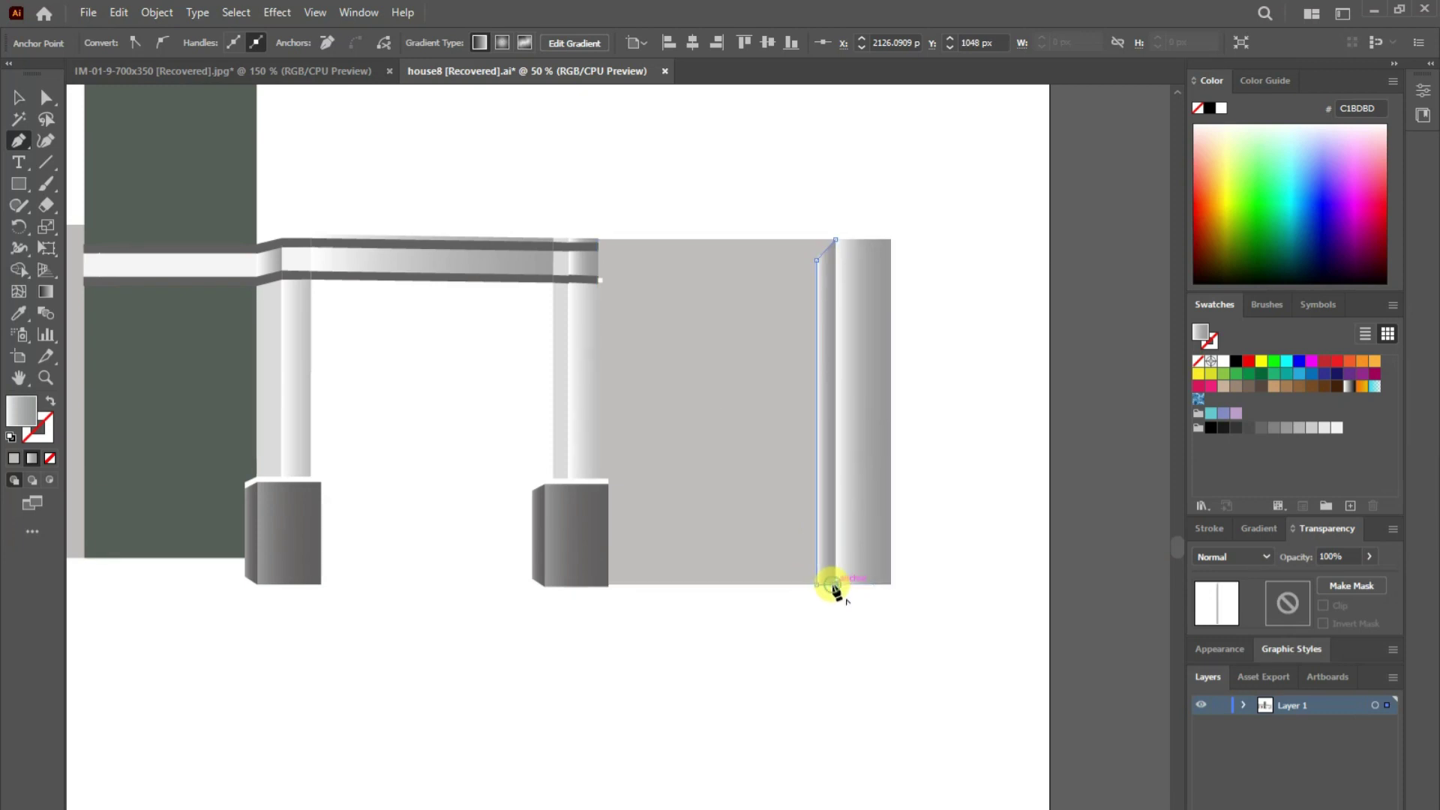
left_click(836, 239)
left_click(18, 97)
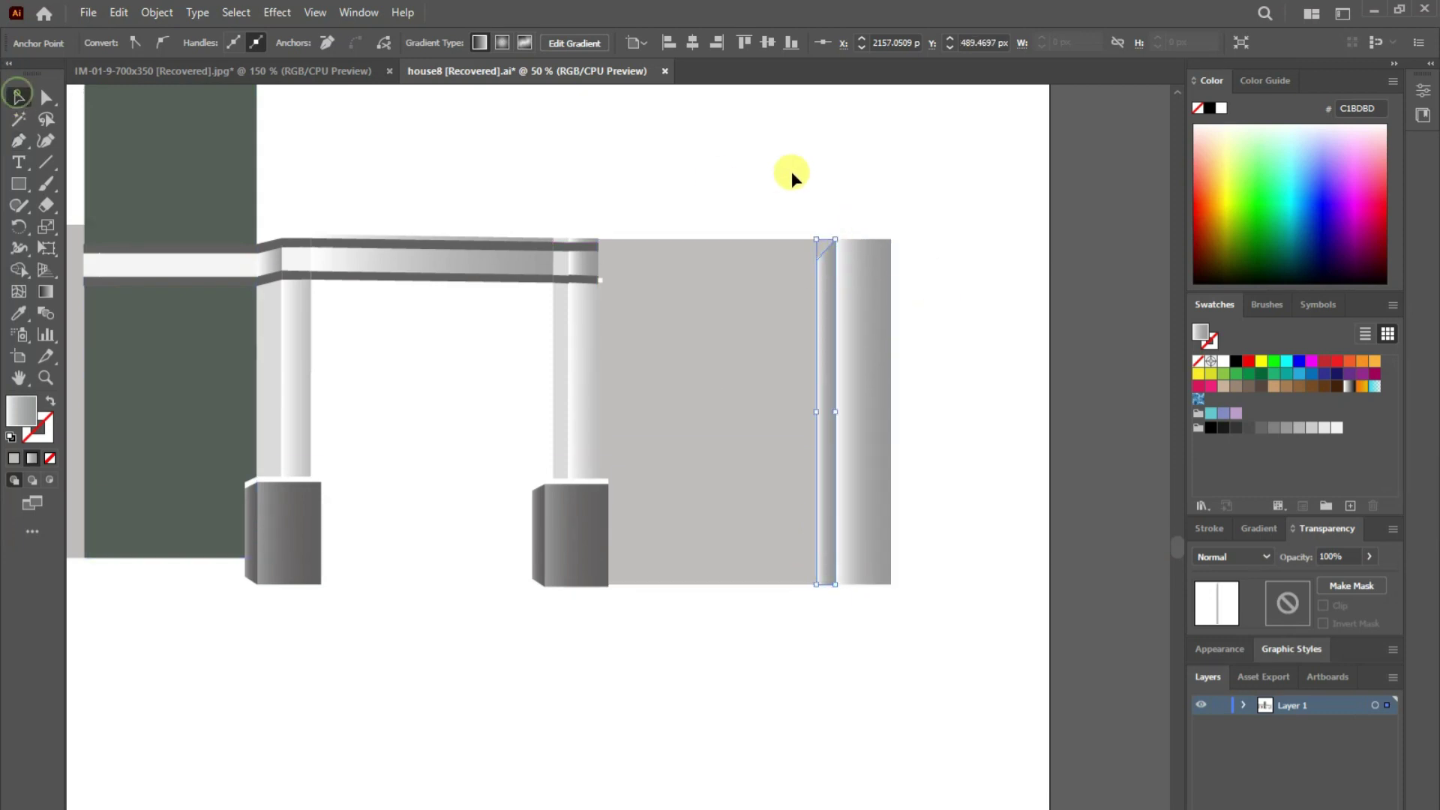
left_click(792, 171)
- Adjust the strip's bottom anchor, then reselect the grey wall
left_click(58, 106)
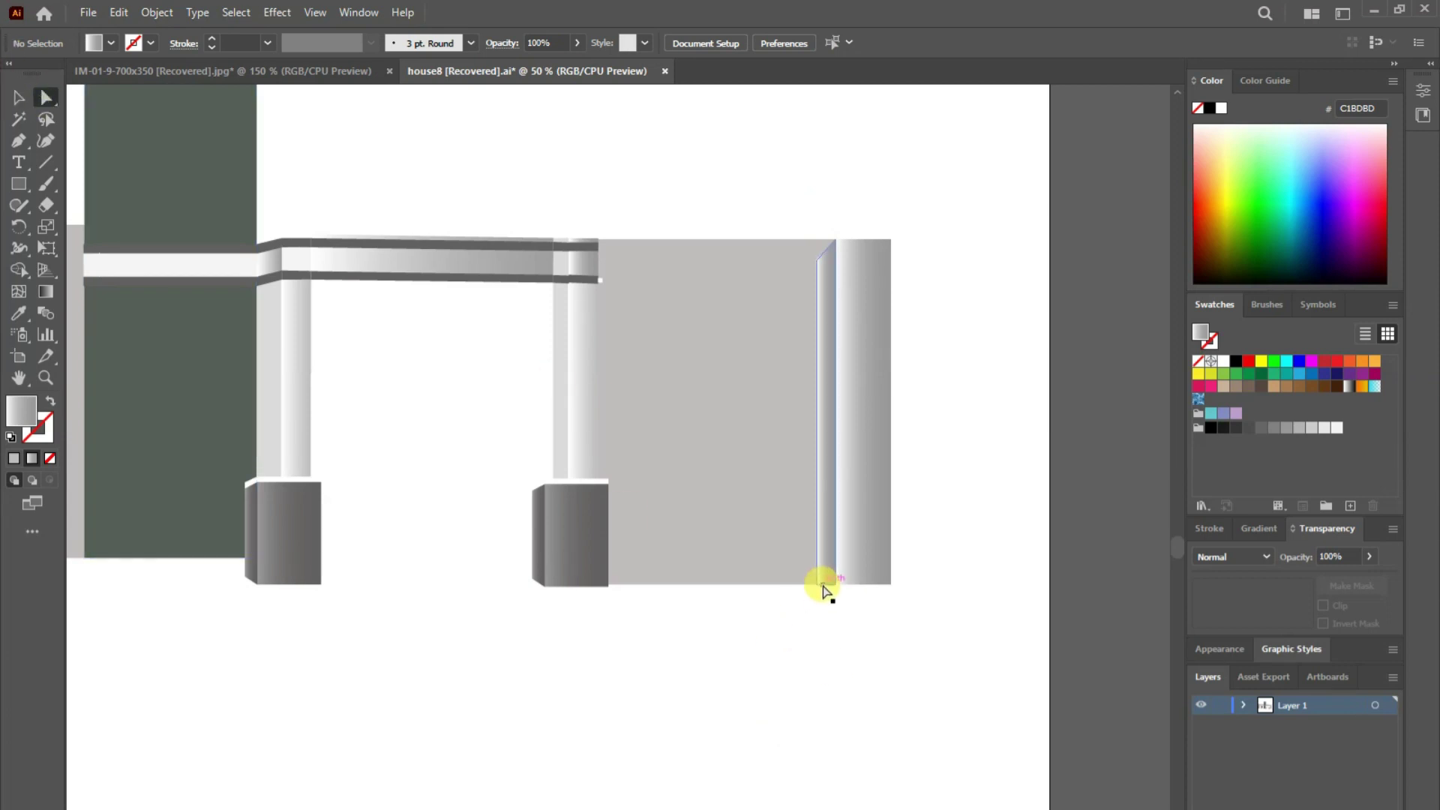
left_click(817, 585)
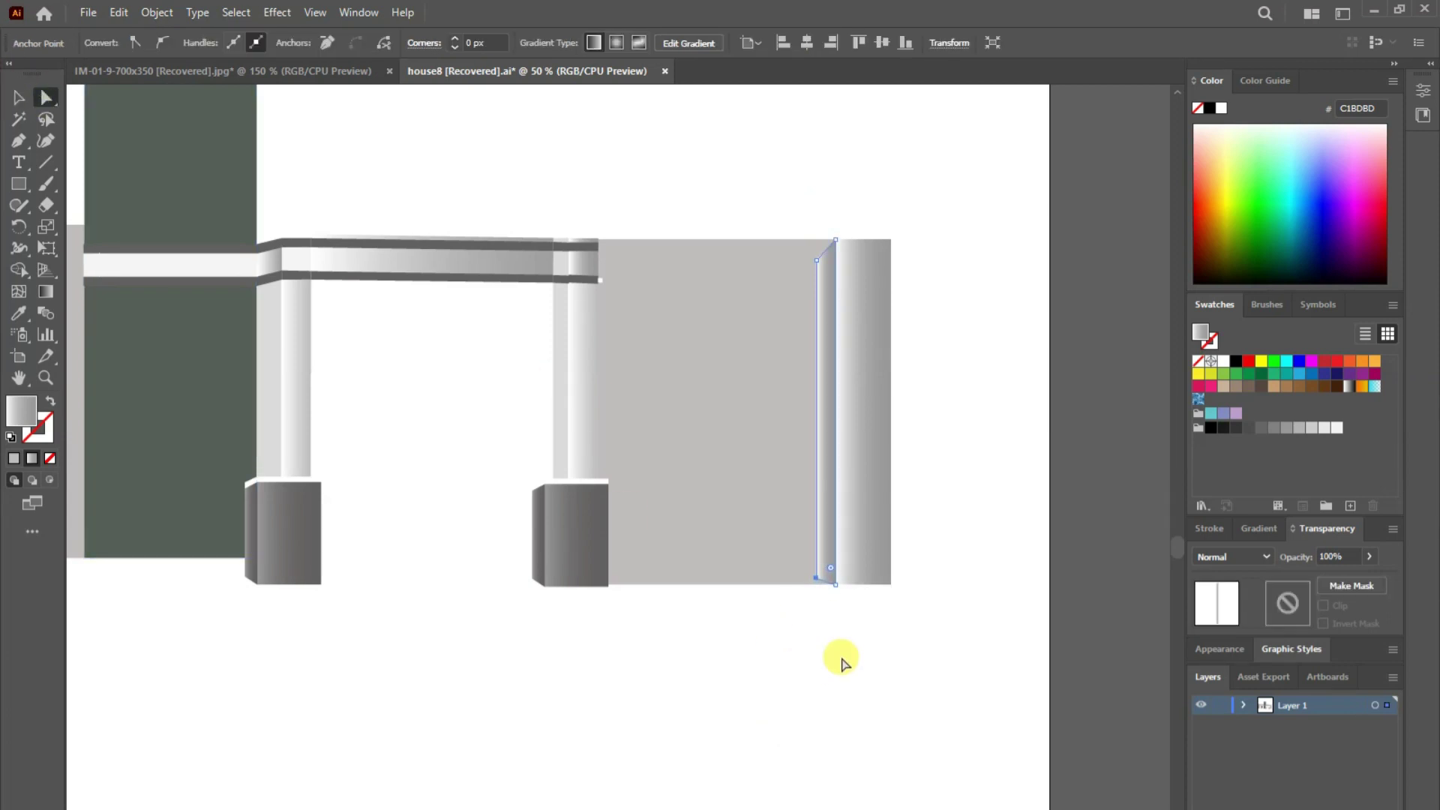
left_click(841, 660)
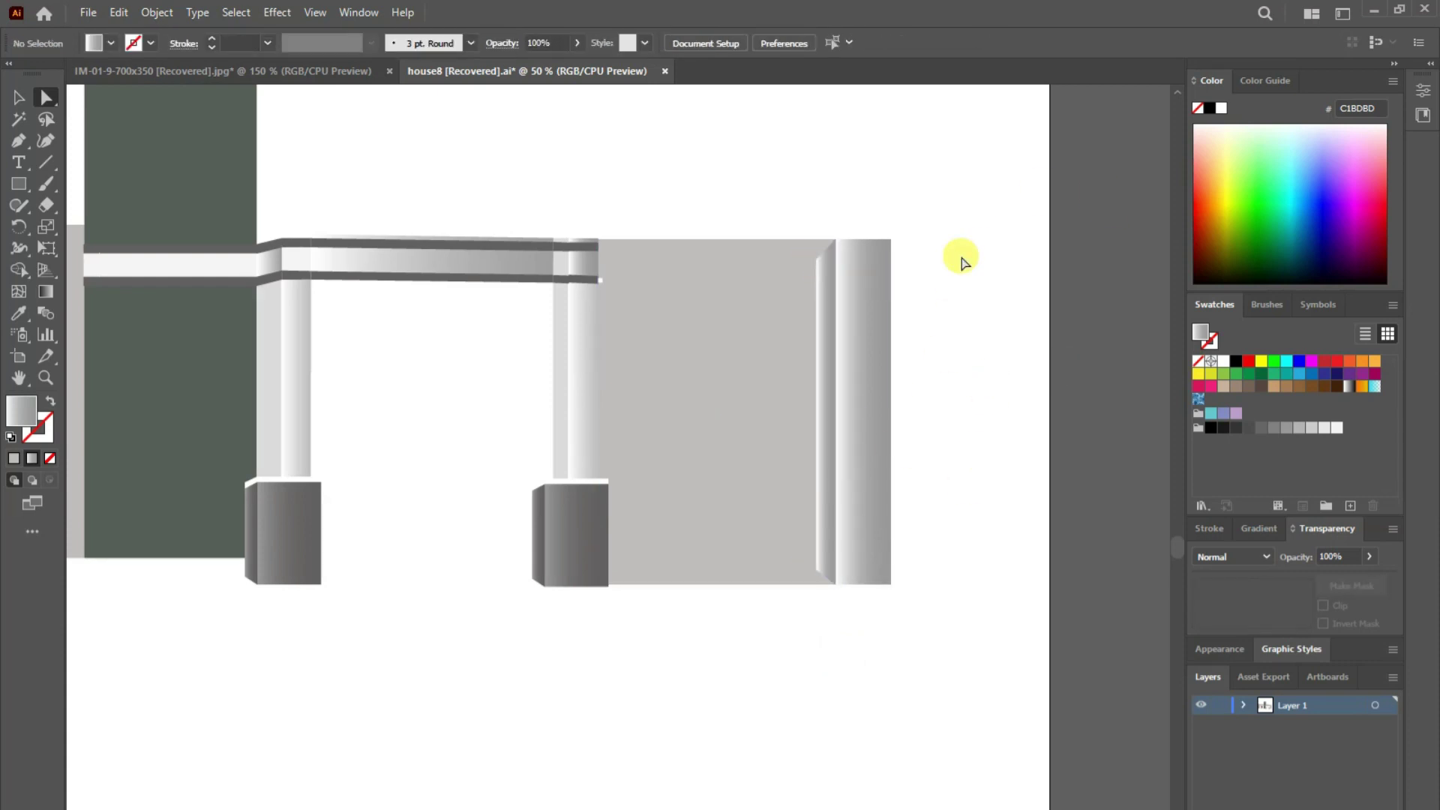
left_click(816, 573)
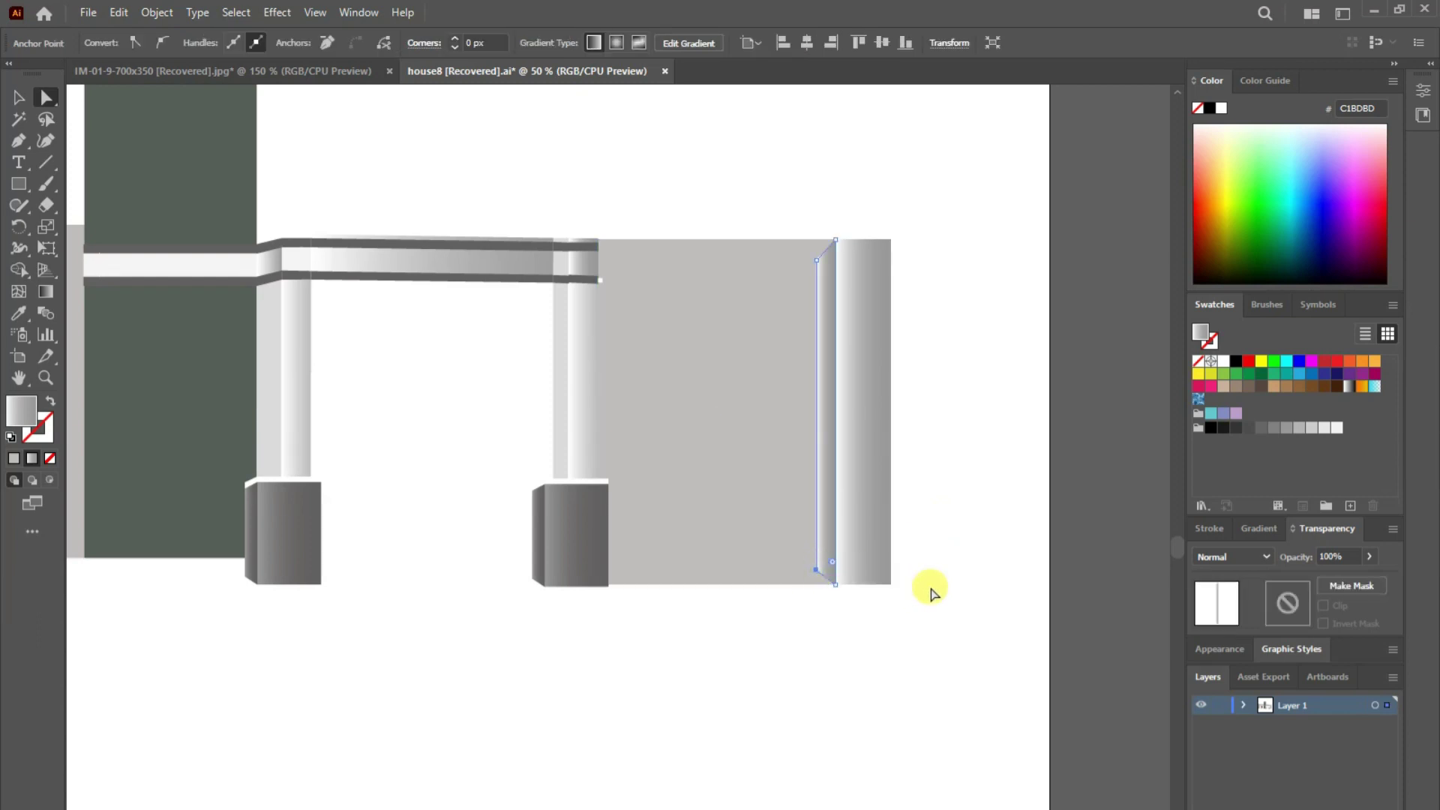
left_click(759, 582)
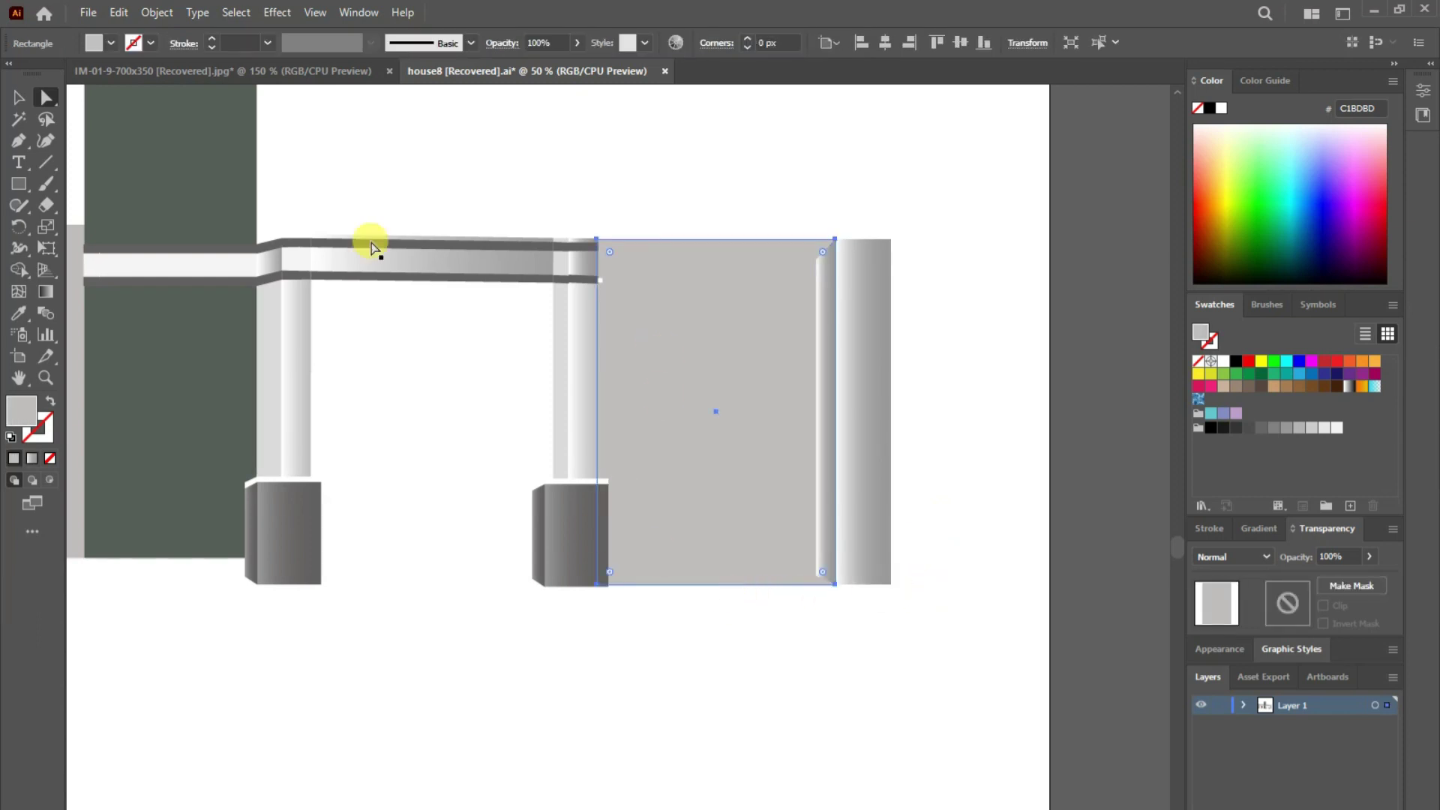
- Raise the grey wall's bottom edge slightly and give the thin strip the left column's light gradient
key("v")
left_click_drag(715, 584, 714, 576)
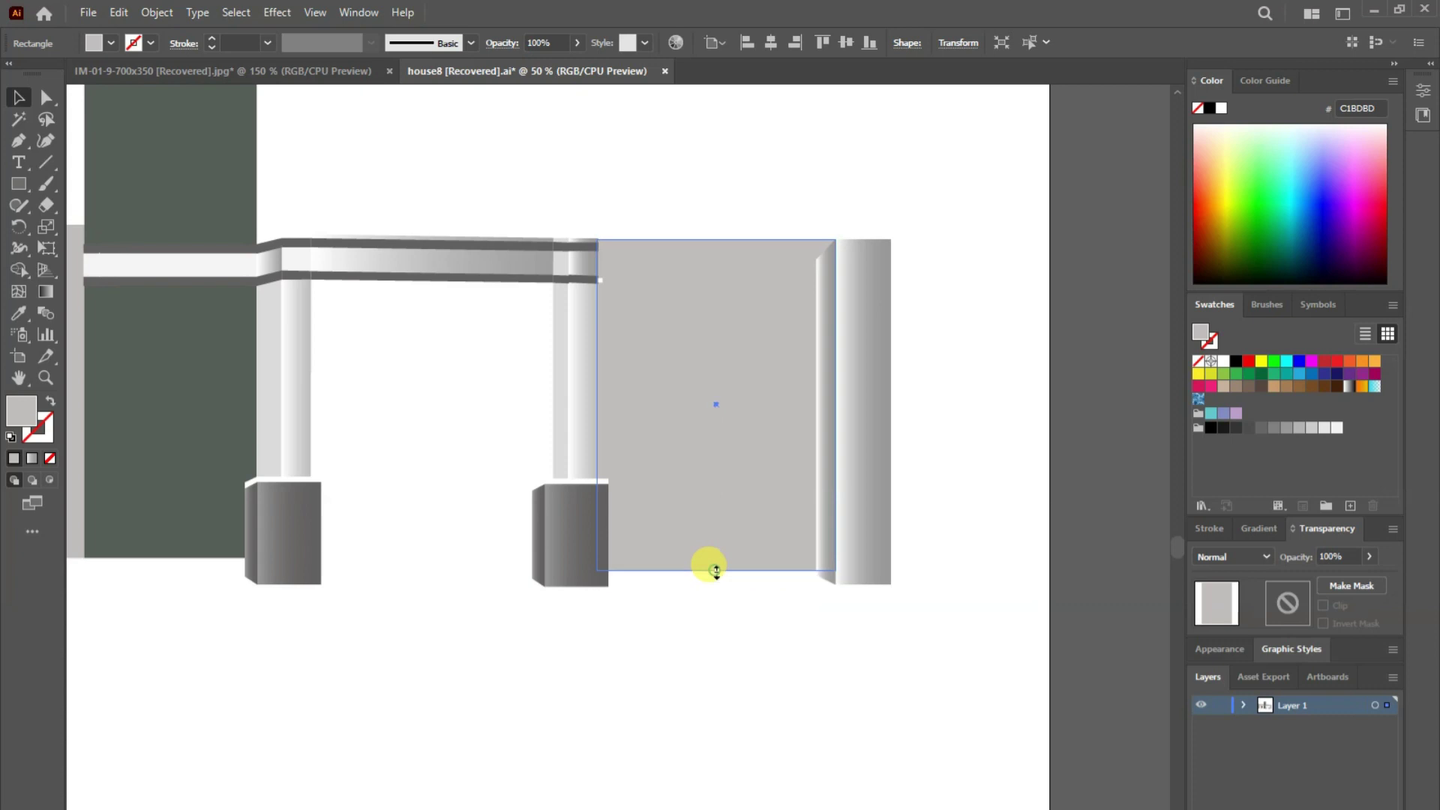
left_click(980, 311)
left_click(822, 375)
left_click(19, 315)
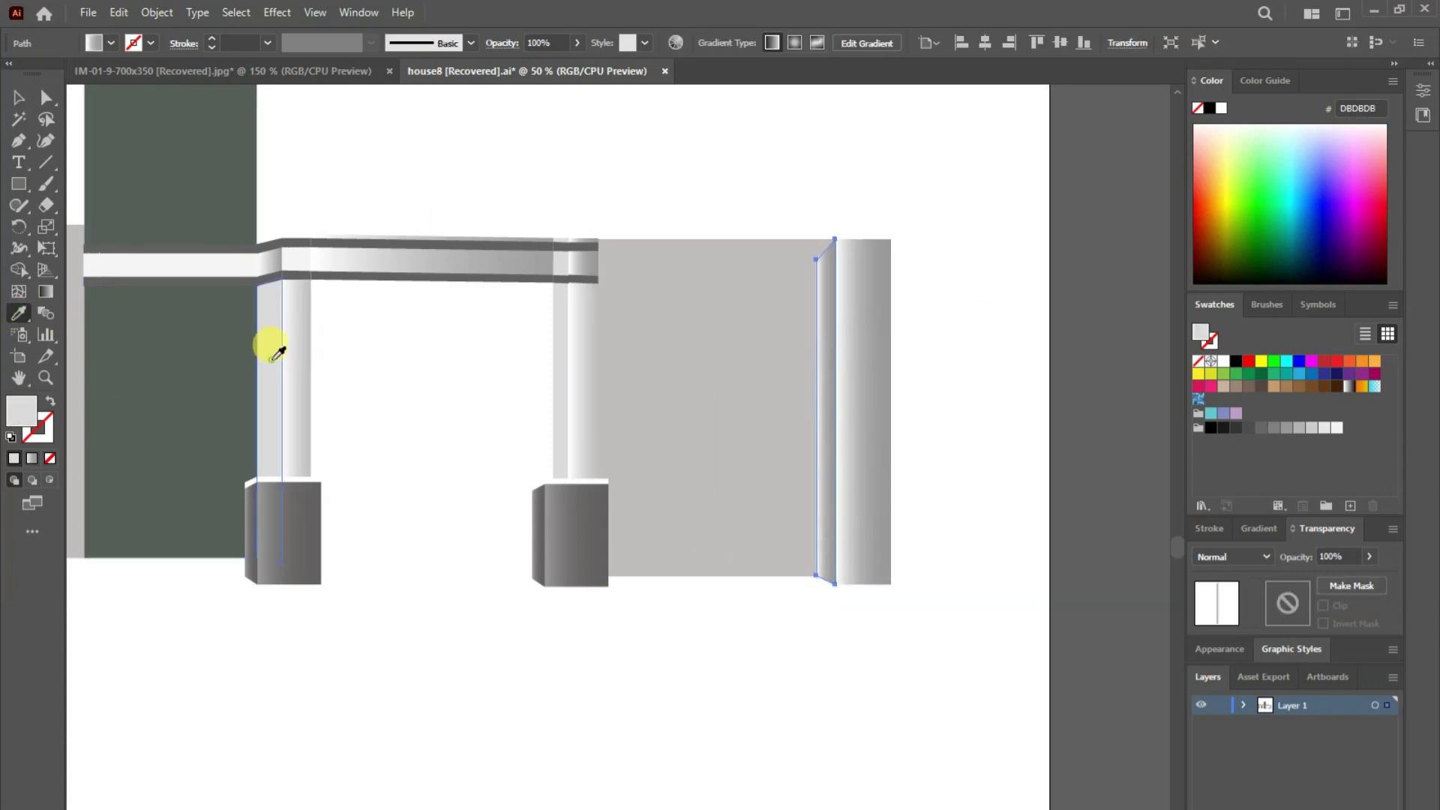
left_click(267, 338)
left_click(19, 97)
left_click(393, 173)
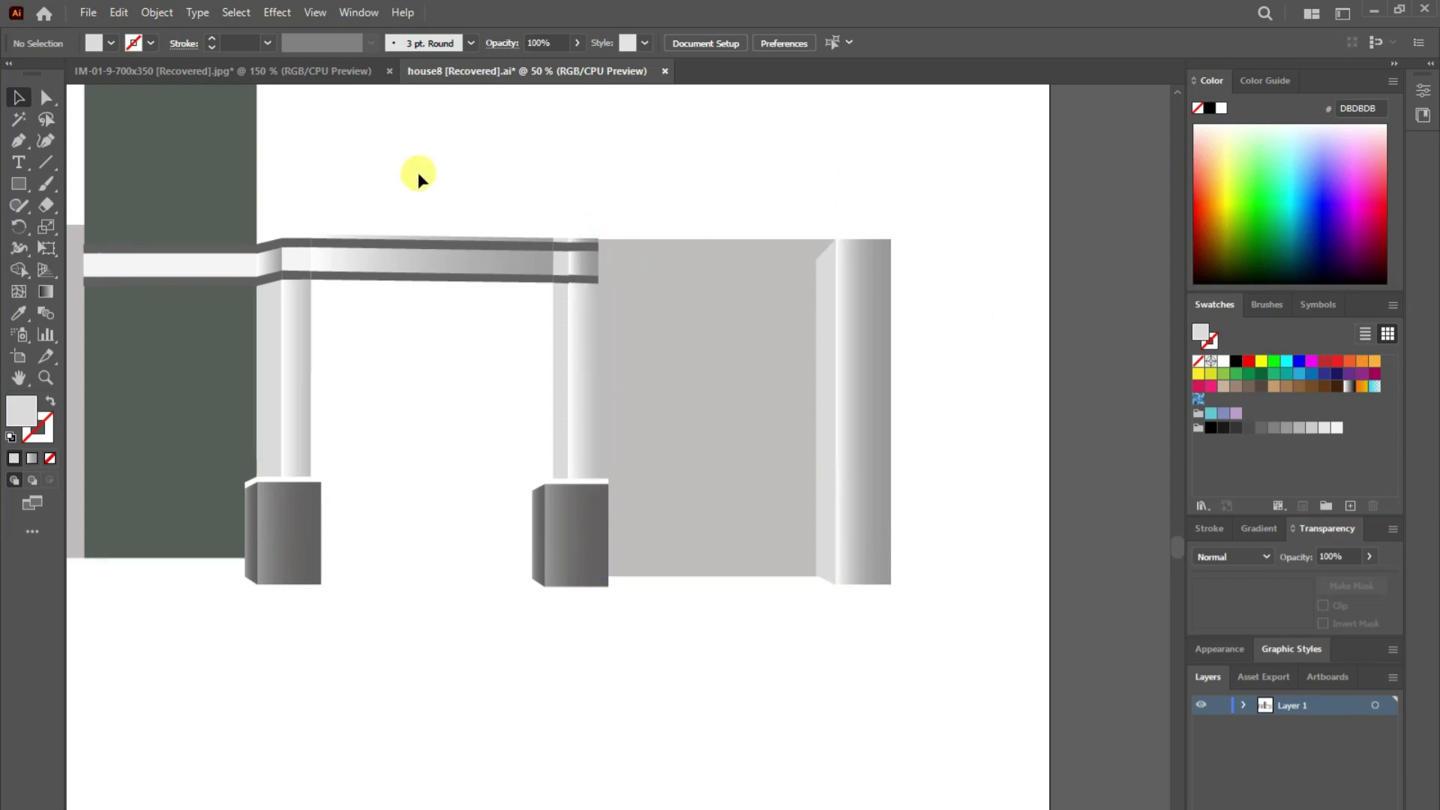
key("ctrl+z")
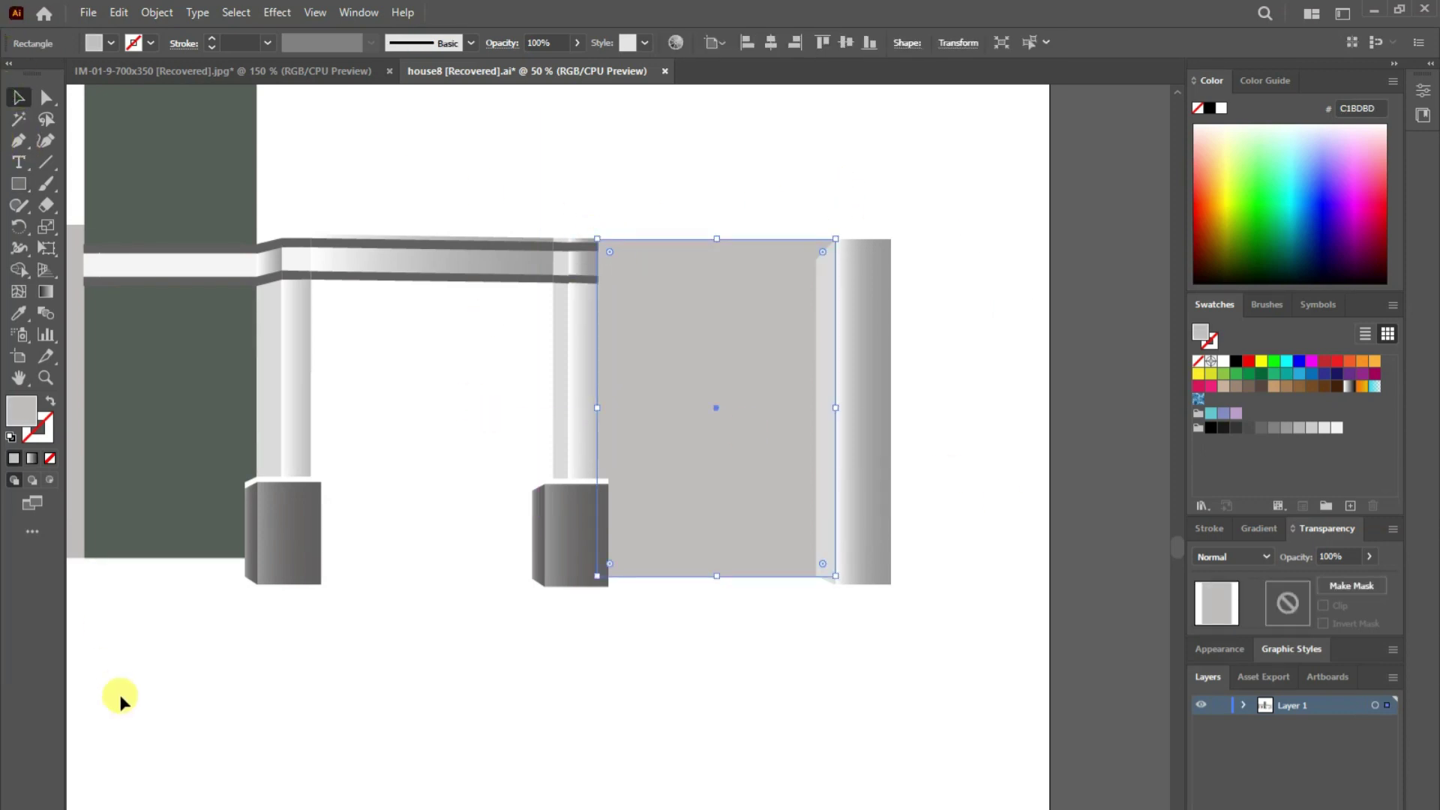
- Draw a thin bar along the wall's top and fill it dark grey
left_click(116, 697)
left_click(19, 183)
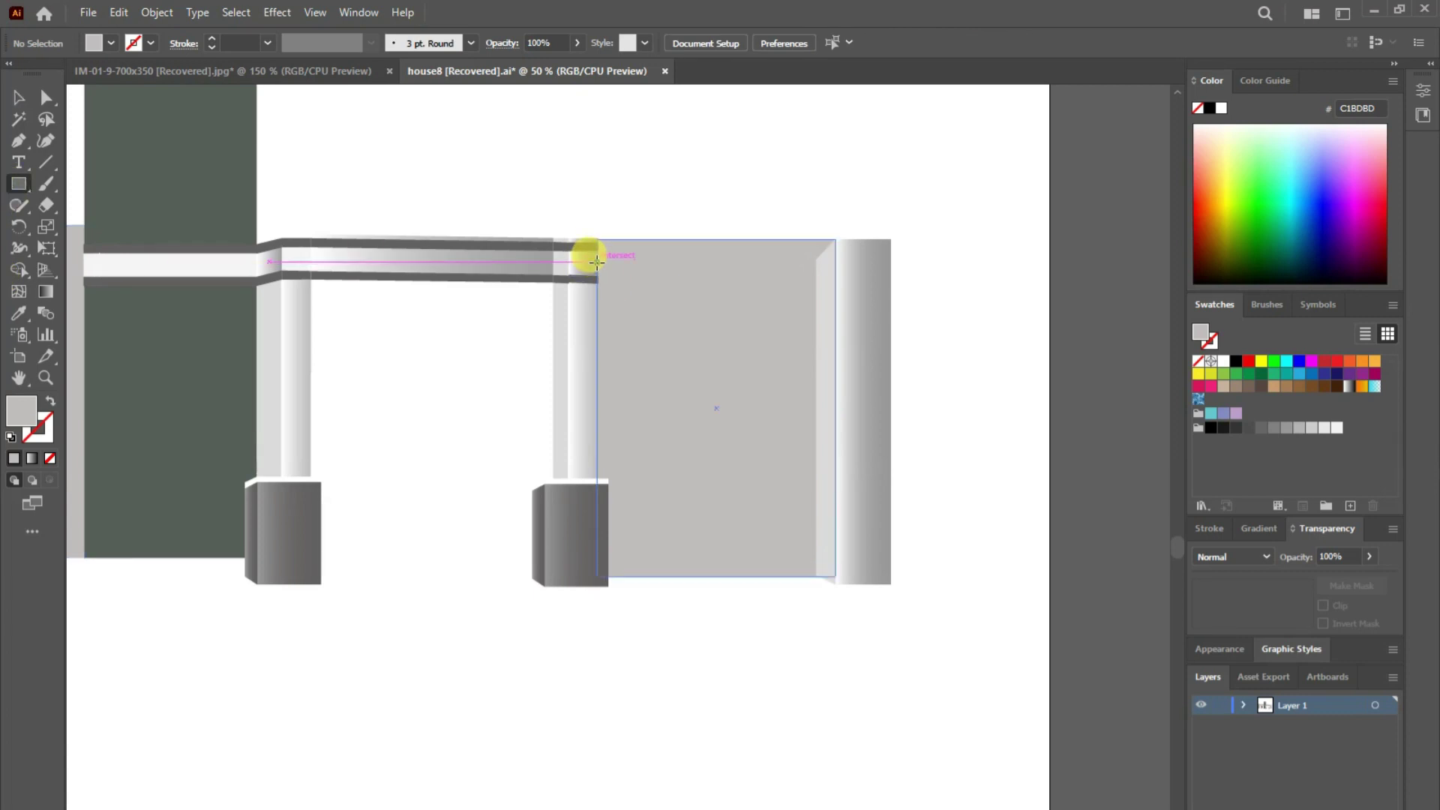
left_click_drag(596, 262, 818, 281)
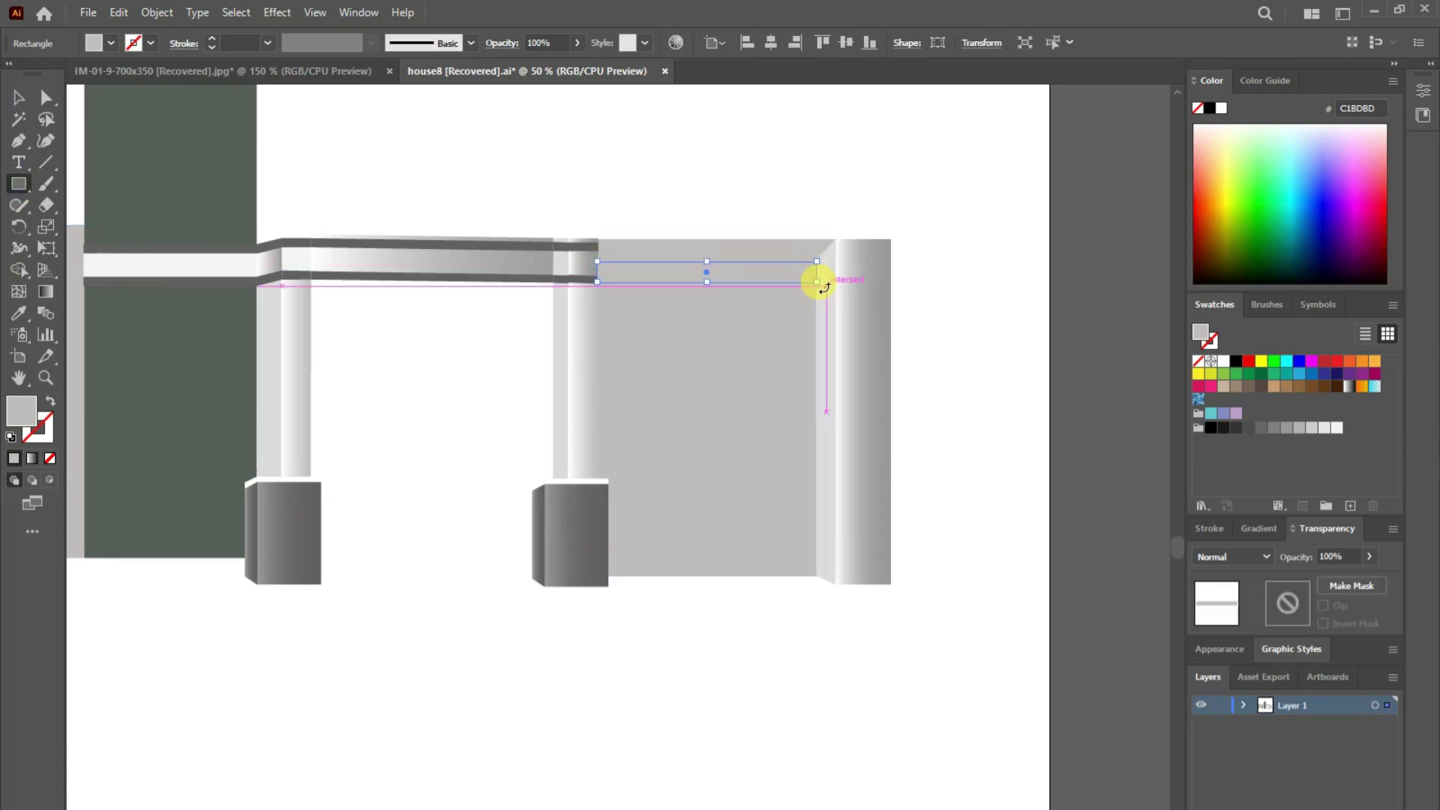
double_click(18, 313)
left_click(882, 709)
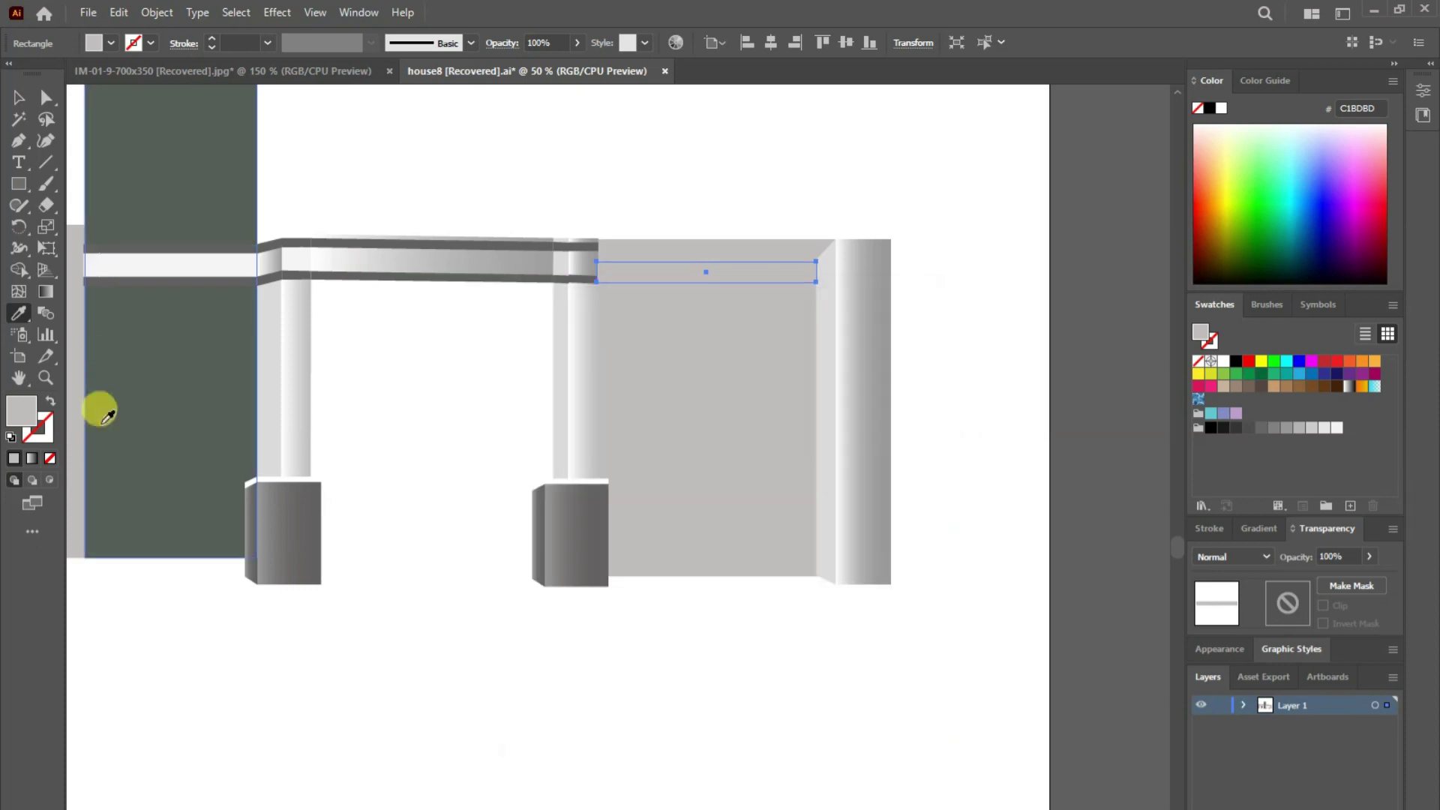
left_click(283, 510)
left_click(420, 238)
left_click(19, 97)
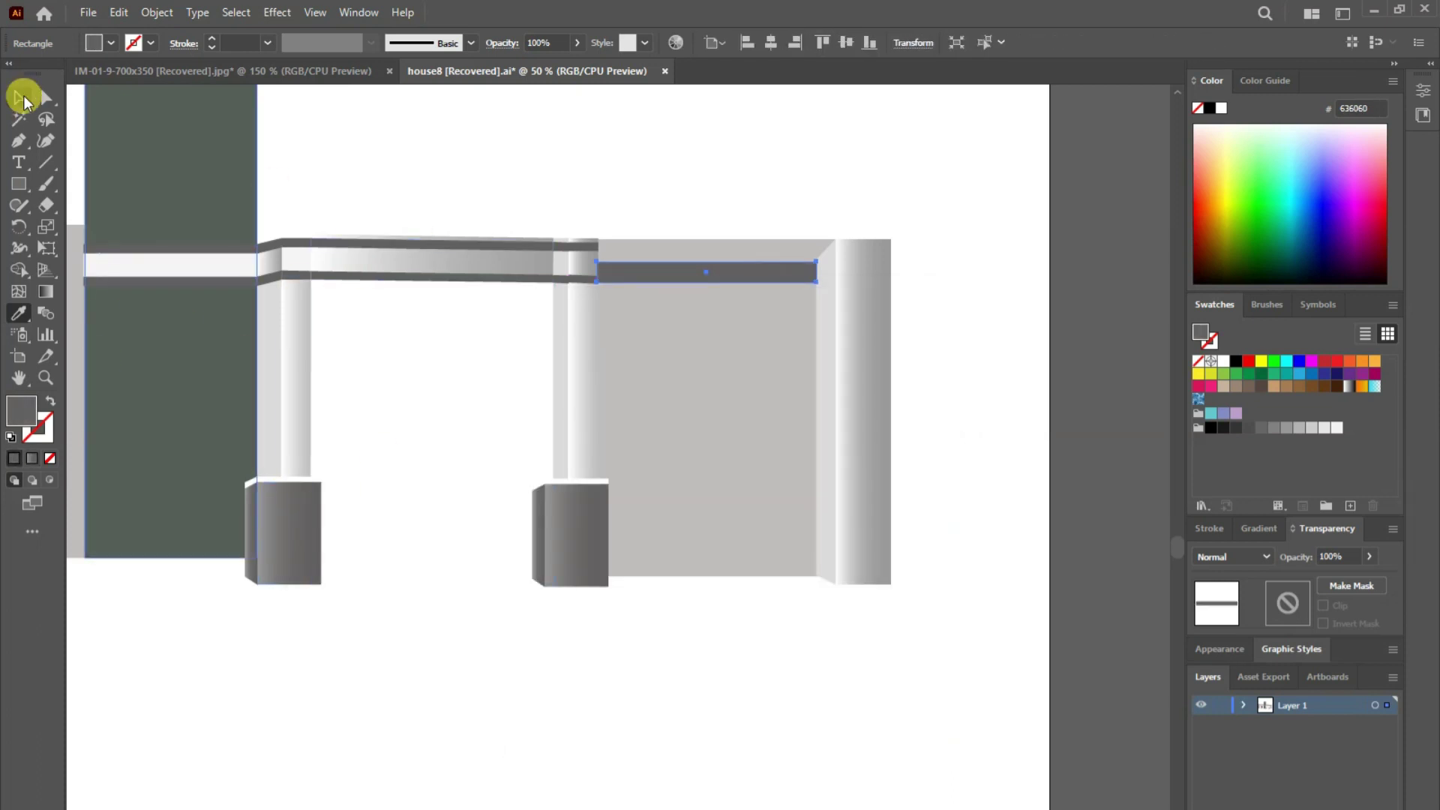
left_click(501, 132)
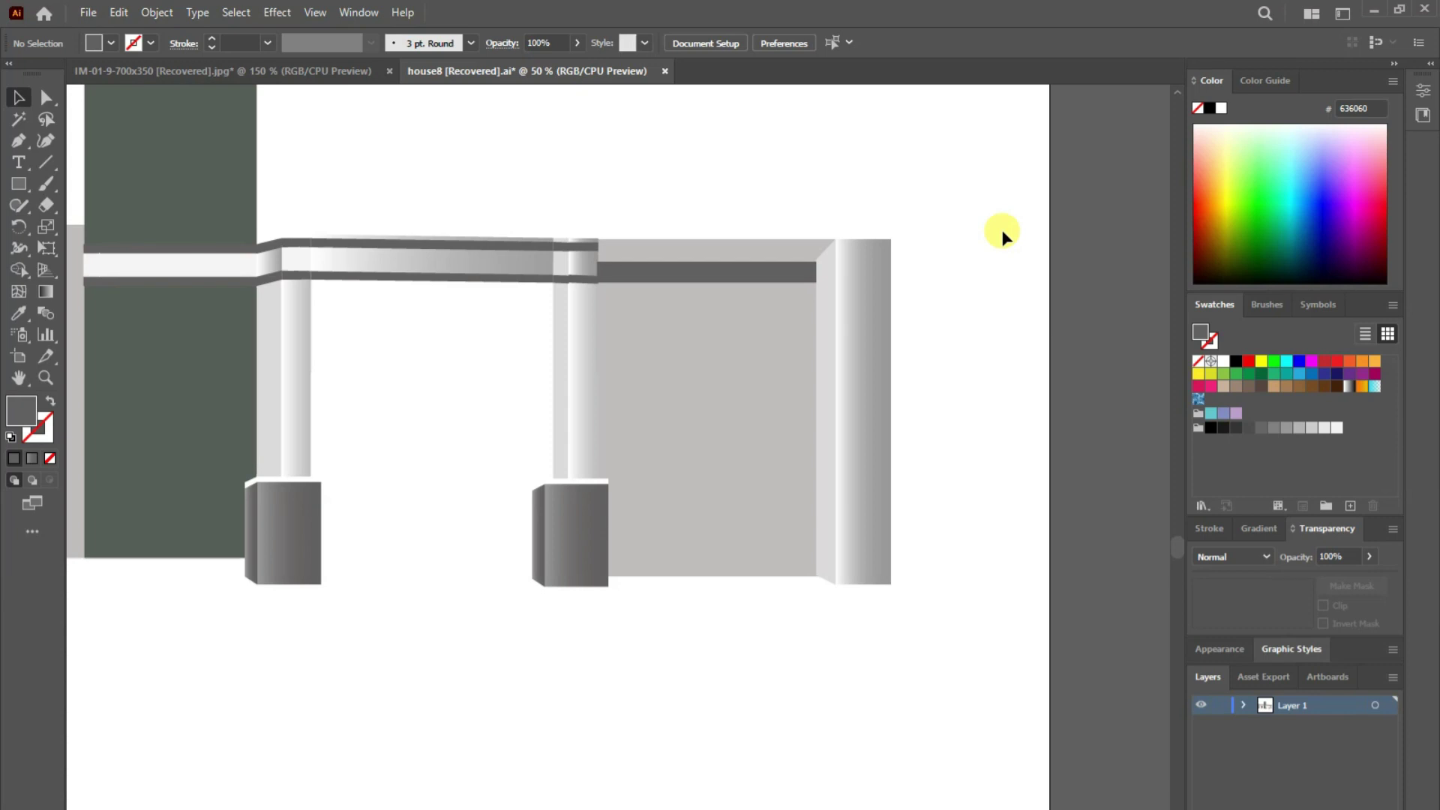
key("ctrl+z")
- Lower the grey wall's and thin strip's top edges beneath the dark bar
key("i")
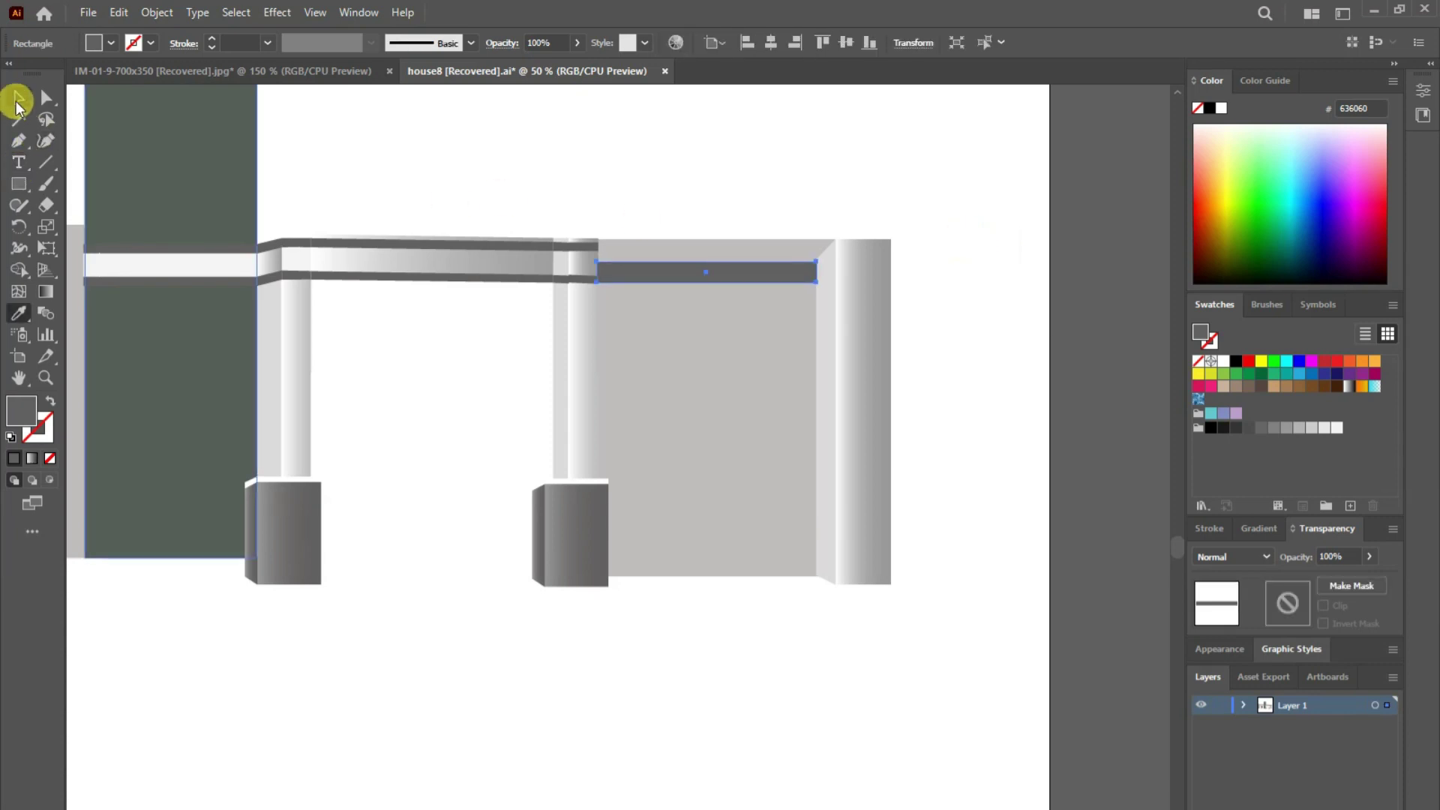
left_click(18, 98)
left_click(707, 244)
left_click_drag(716, 239, 720, 273)
left_click(822, 236)
mouse_move(823, 235)
left_mouse_down()
mouse_move(821, 263)
mouse_move(864, 264)
left_mouse_up()
left_click(675, 332)
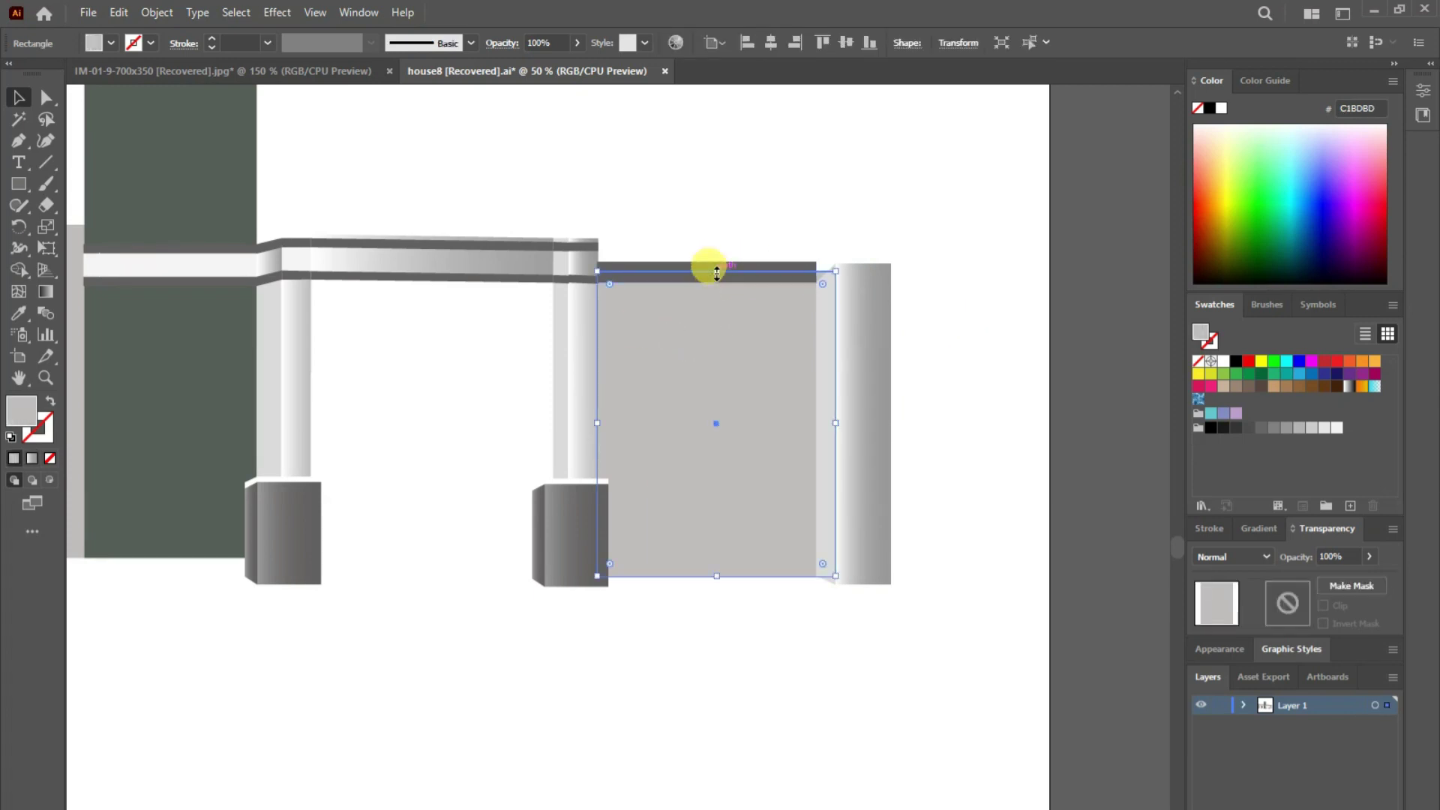
left_click(746, 274)
left_click_drag(787, 279, 835, 262)
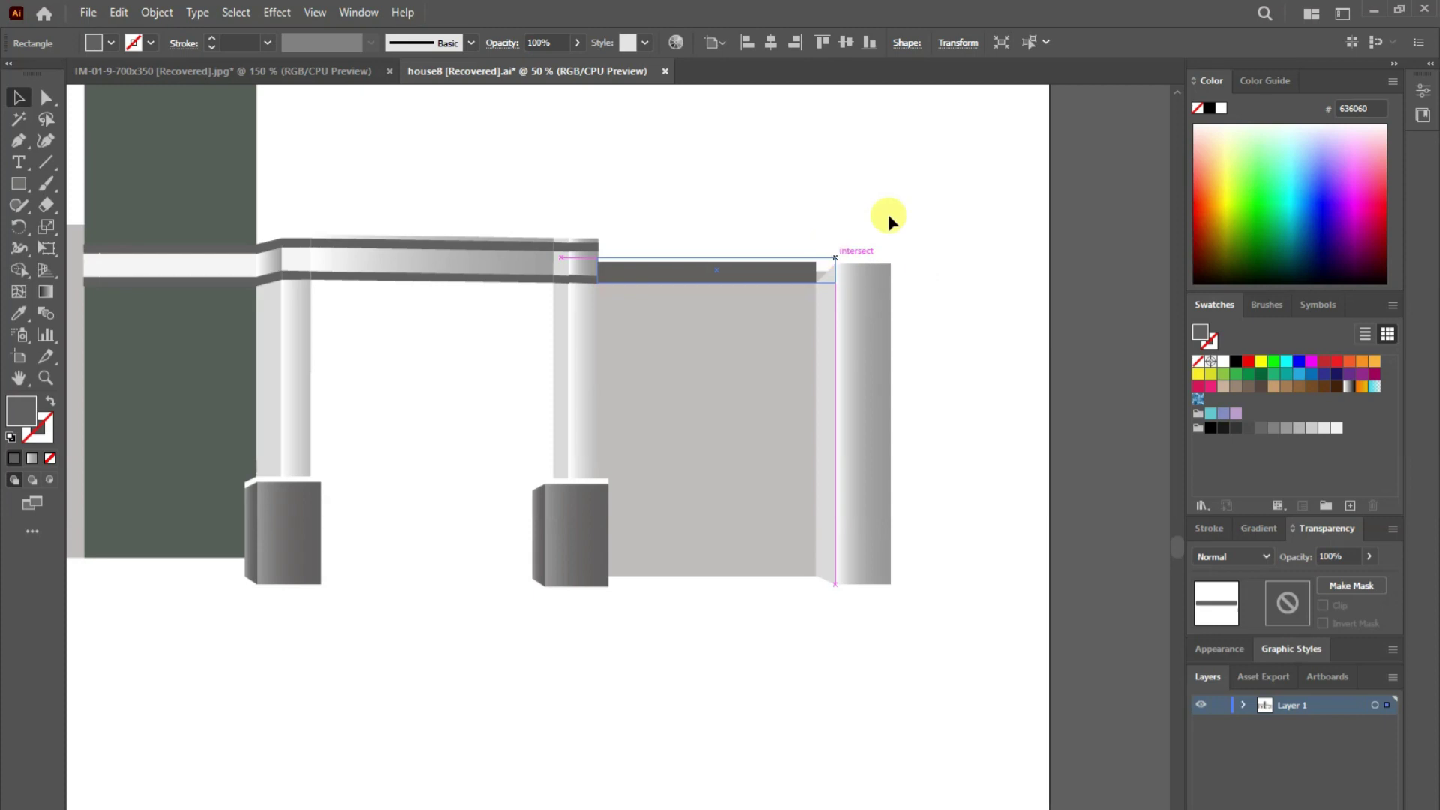
left_click(893, 204)
- Bring the thin strip in front of the dark bar
right_click(819, 374)
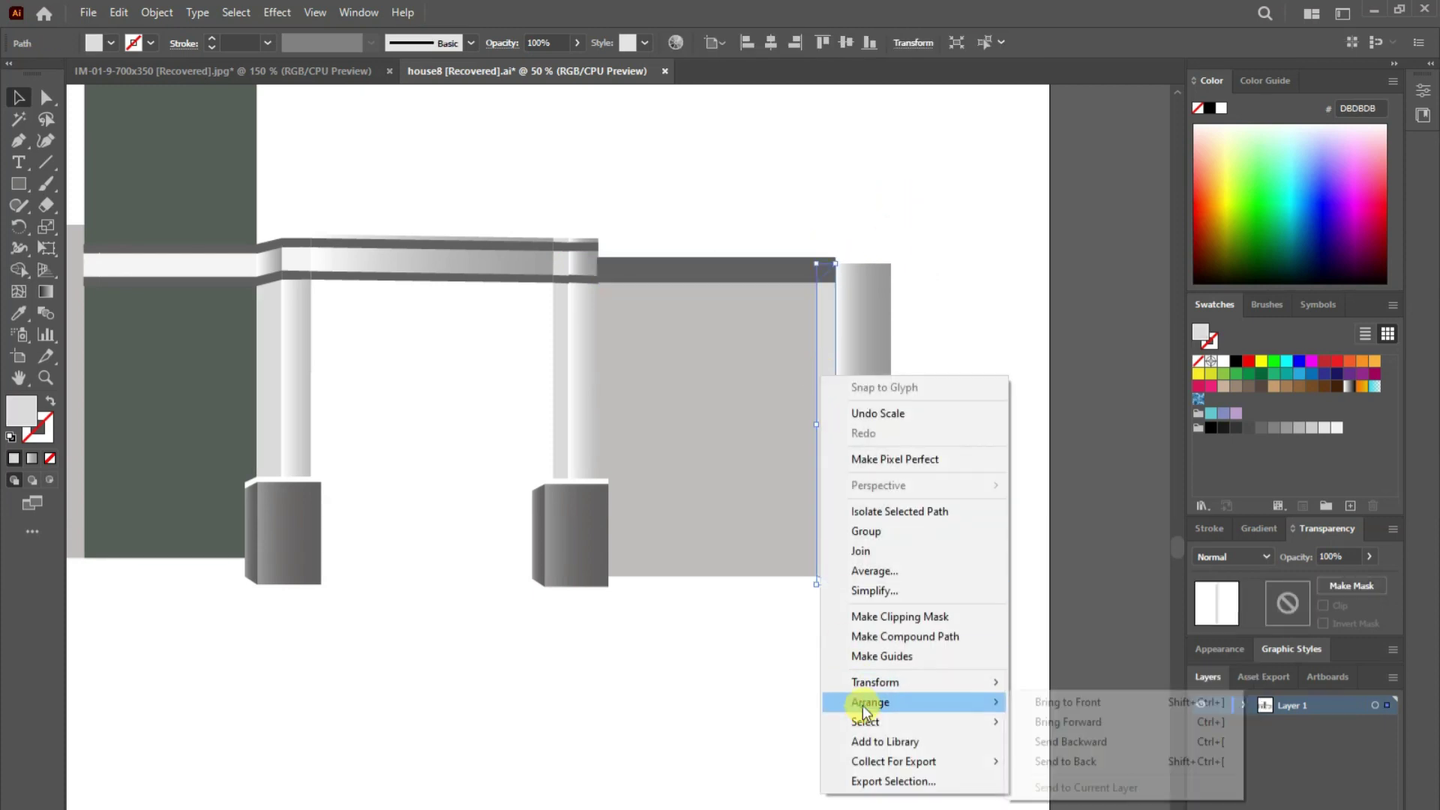
left_click(1060, 704)
left_click(979, 368)
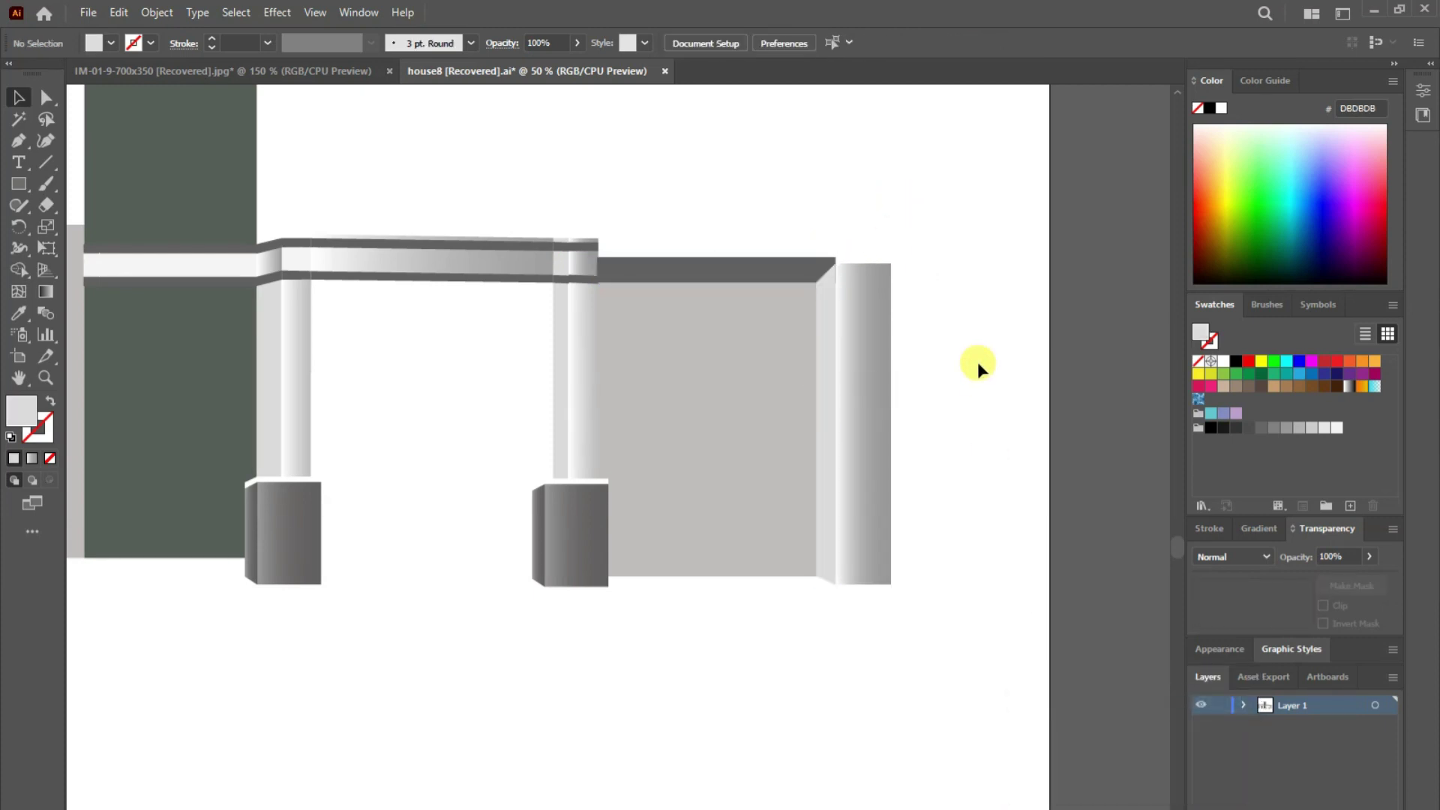
left_click(828, 334)
left_click(981, 296)
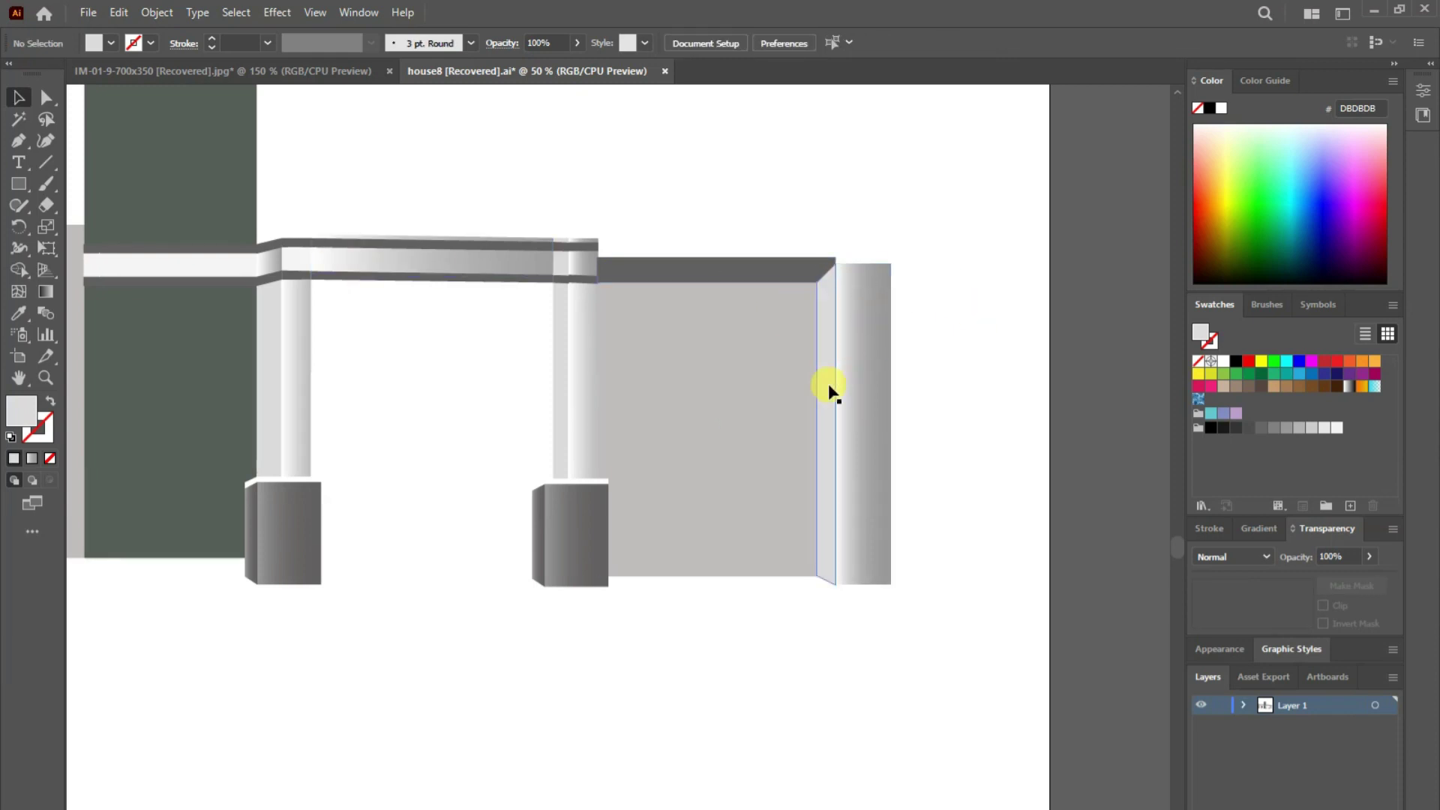
- Stretch the dark bar past the right pillar and adjust its height
left_click(829, 268)
left_click_drag(832, 269, 910, 286)
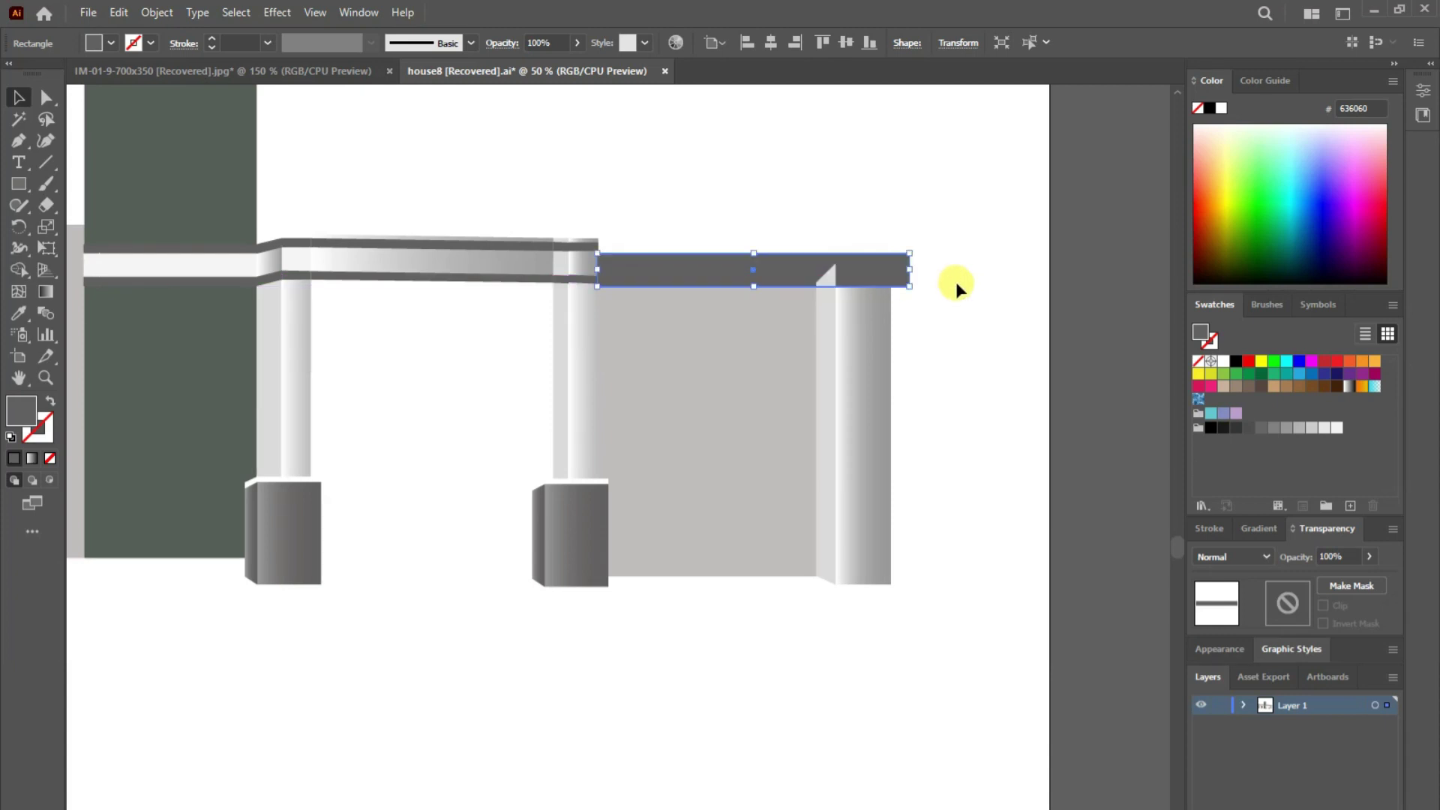
left_click_drag(756, 290, 753, 263)
left_click(930, 239)
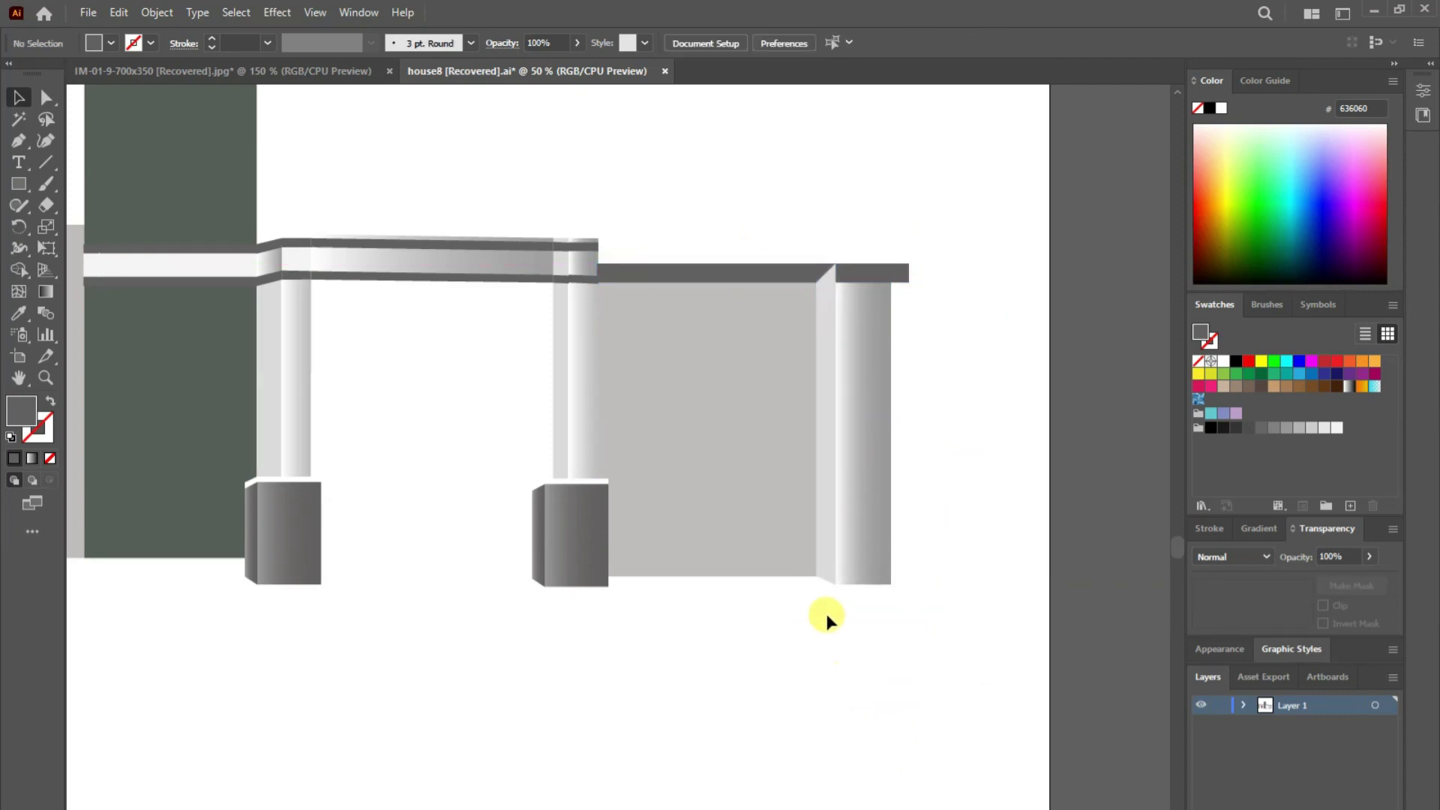
- Move the right pillar and its side strip down below the bar
left_click_drag(828, 616, 937, 584)
left_click(831, 530)
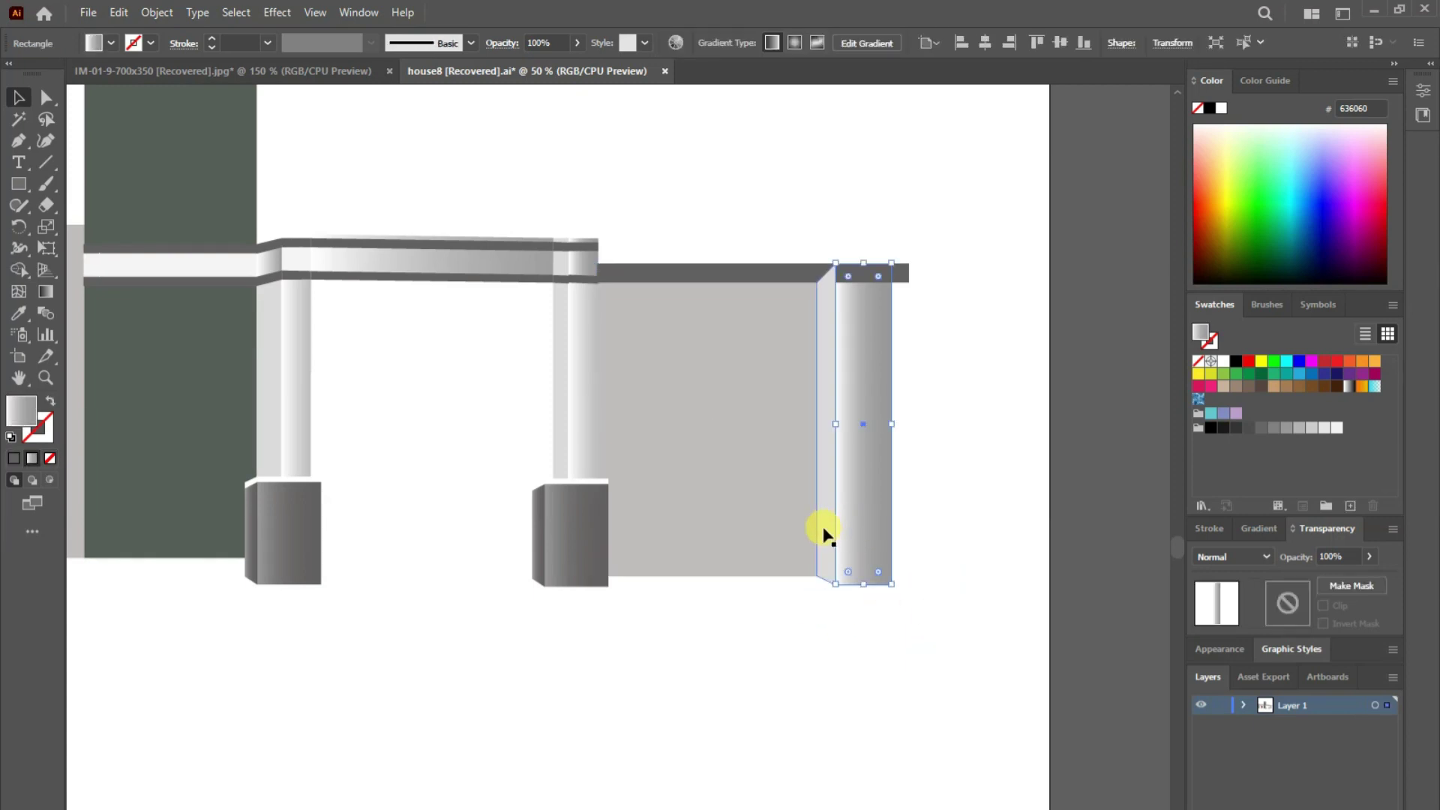
left_click(829, 555, "shift")
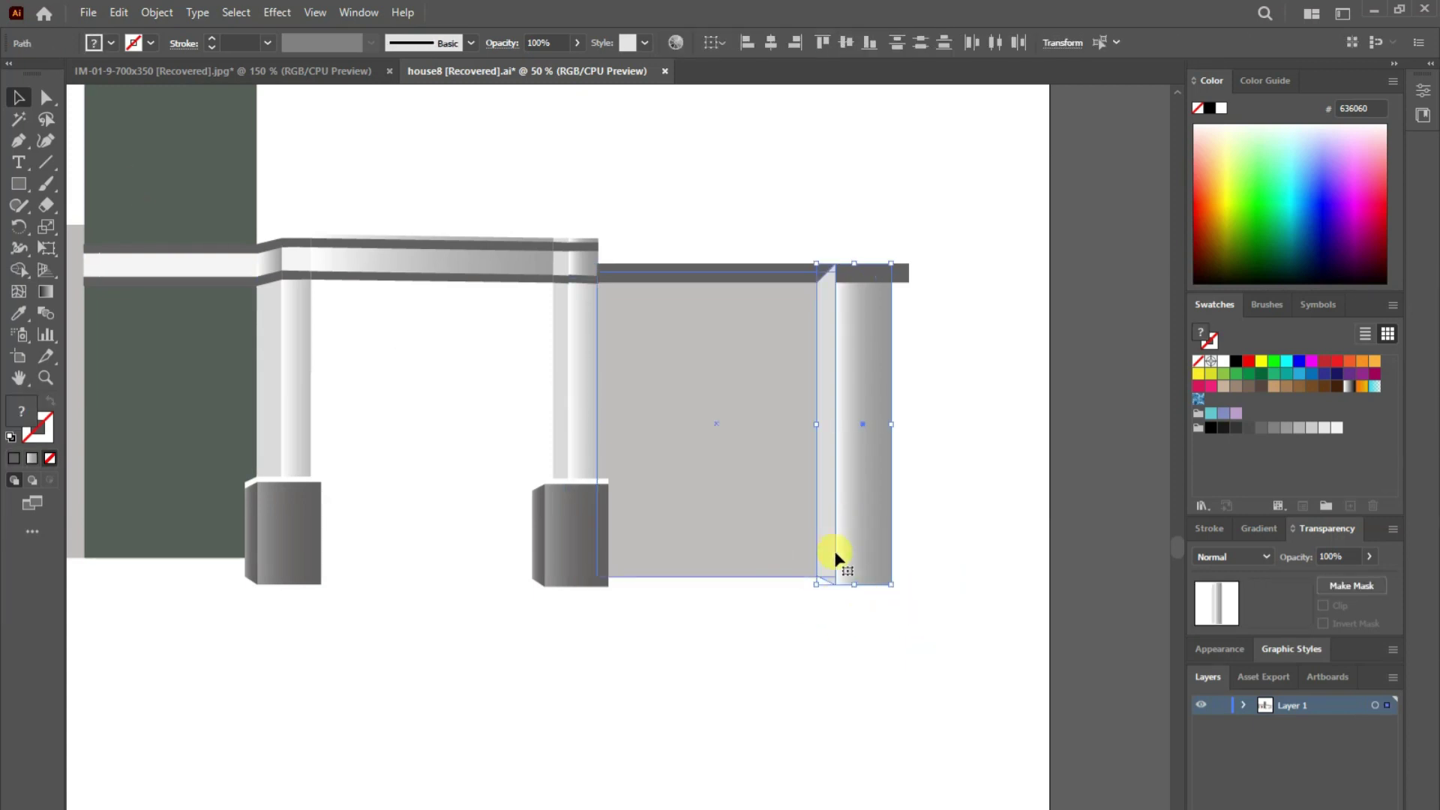
left_click_drag(853, 585, 843, 537)
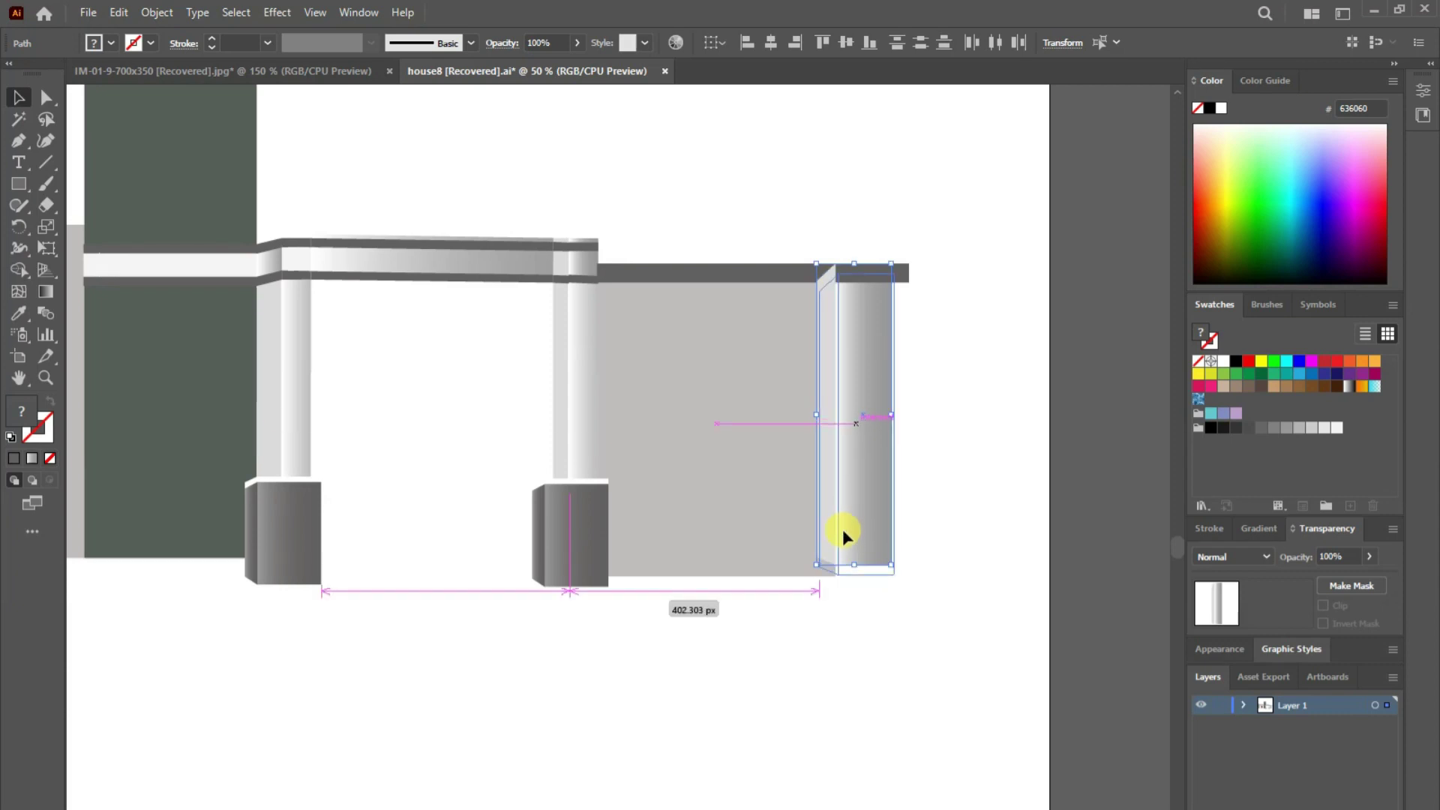
left_click(987, 619)
- Draw a long bar along the top extending right past the pillar
key("m")
left_click_drag(598, 264, 975, 283)
key("ctrl+shift+a")
- Trace a closed roof-underside shape from the bar's right end along the pillar and wall tops
left_click(21, 142)
left_click(975, 283)
left_click(894, 339)
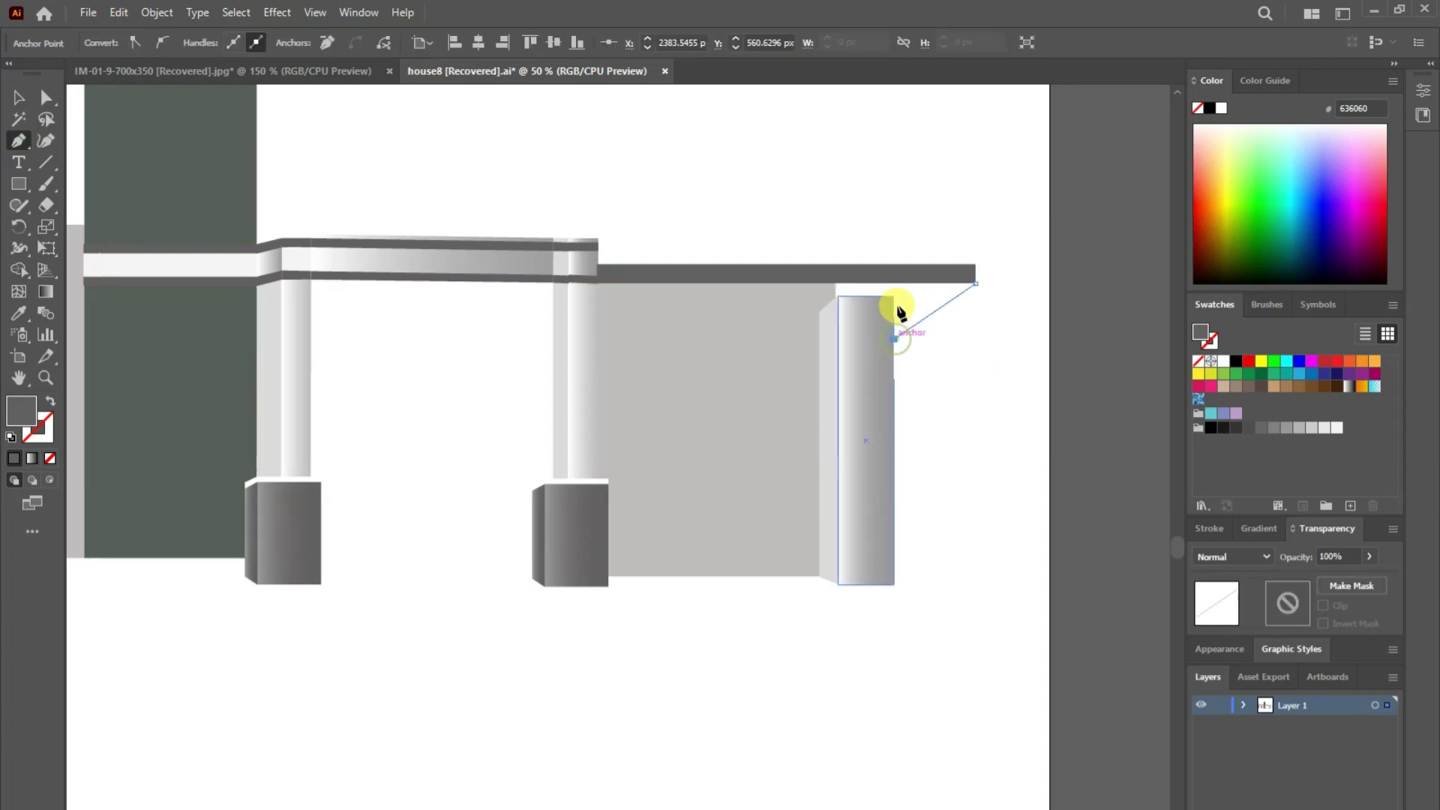
left_click(839, 296)
left_click(598, 312)
left_click(597, 283)
left_click(975, 283)
left_click(13, 96)
- Fill the roof underside shape with light grey EBEAE8
left_click(923, 318)
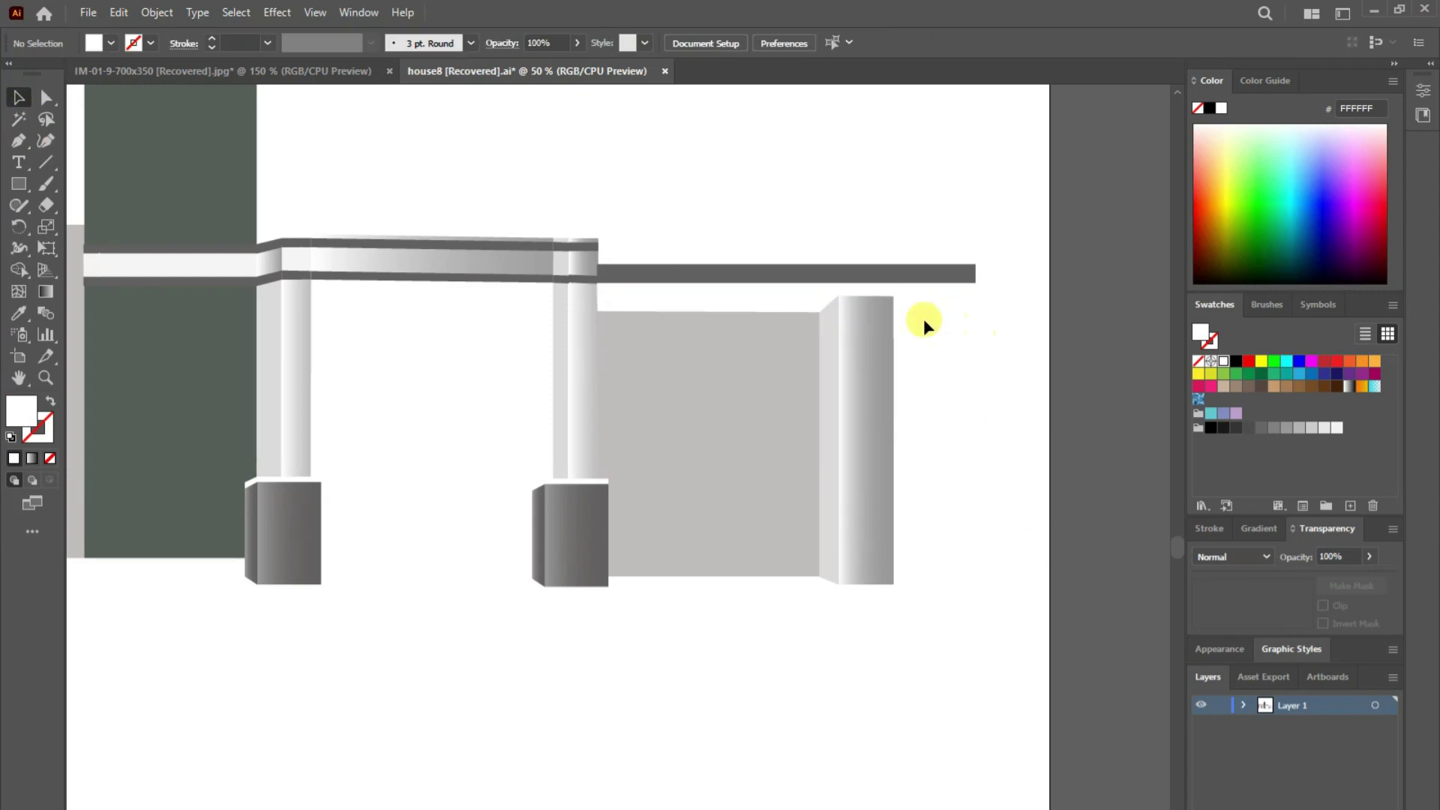
double_click(21, 411)
type("EBEAE8")
left_click(739, 330)
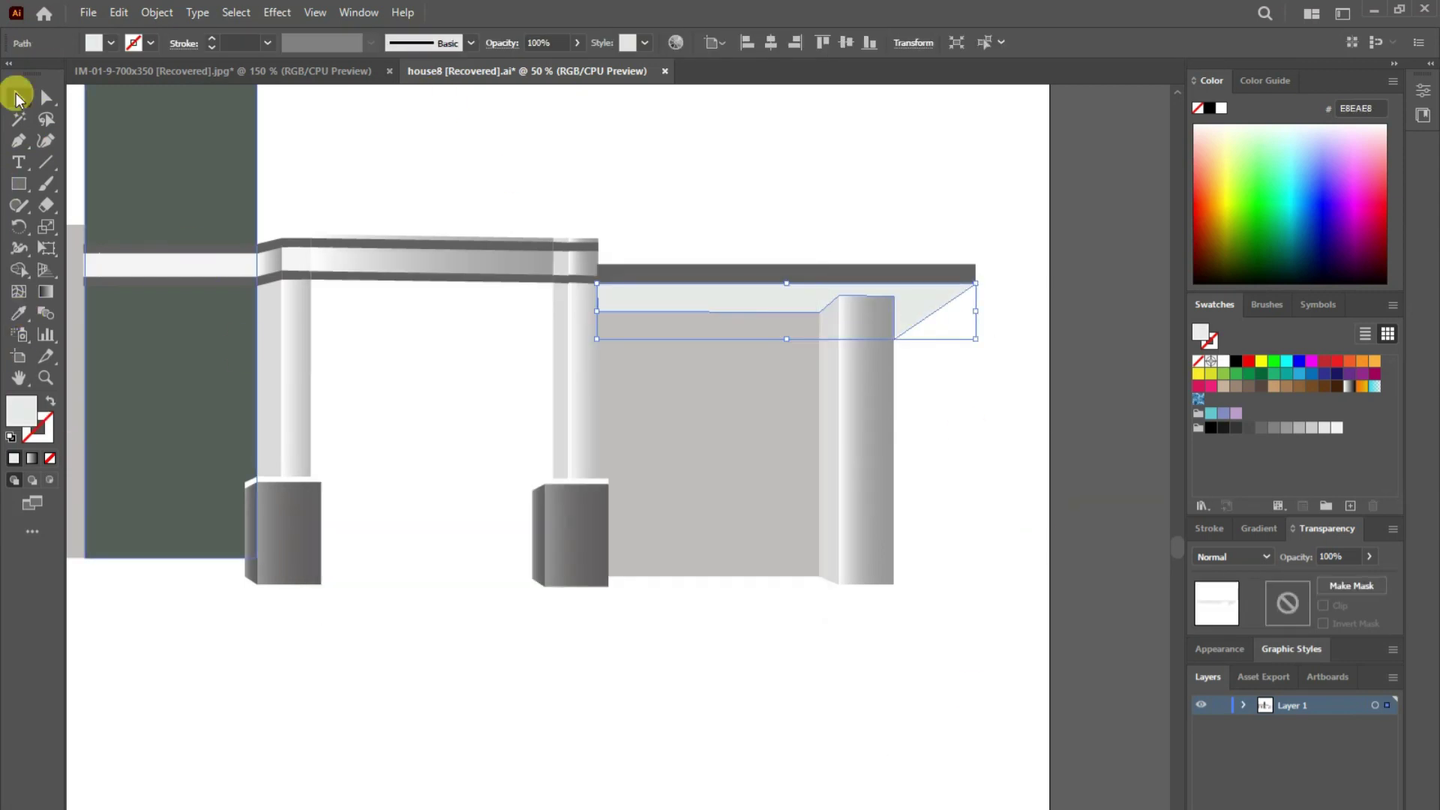
left_click(46, 97)
left_click(794, 726)
- Draw a diagonal brace from the bar's end to the pillar top with a 10 pt stroke
left_click(45, 162)
left_click_drag(975, 283, 894, 338)
left_click(48, 422)
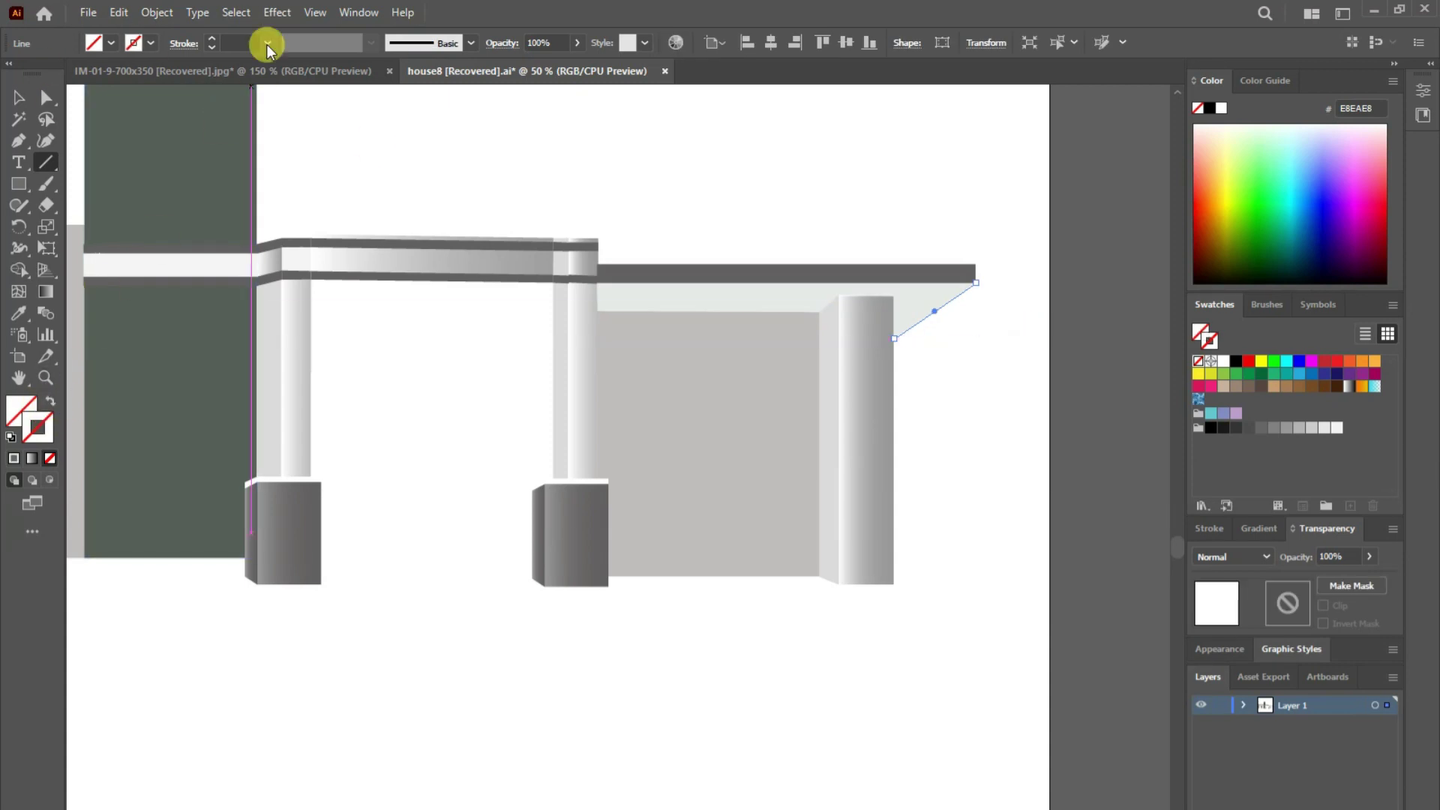
left_click(267, 43)
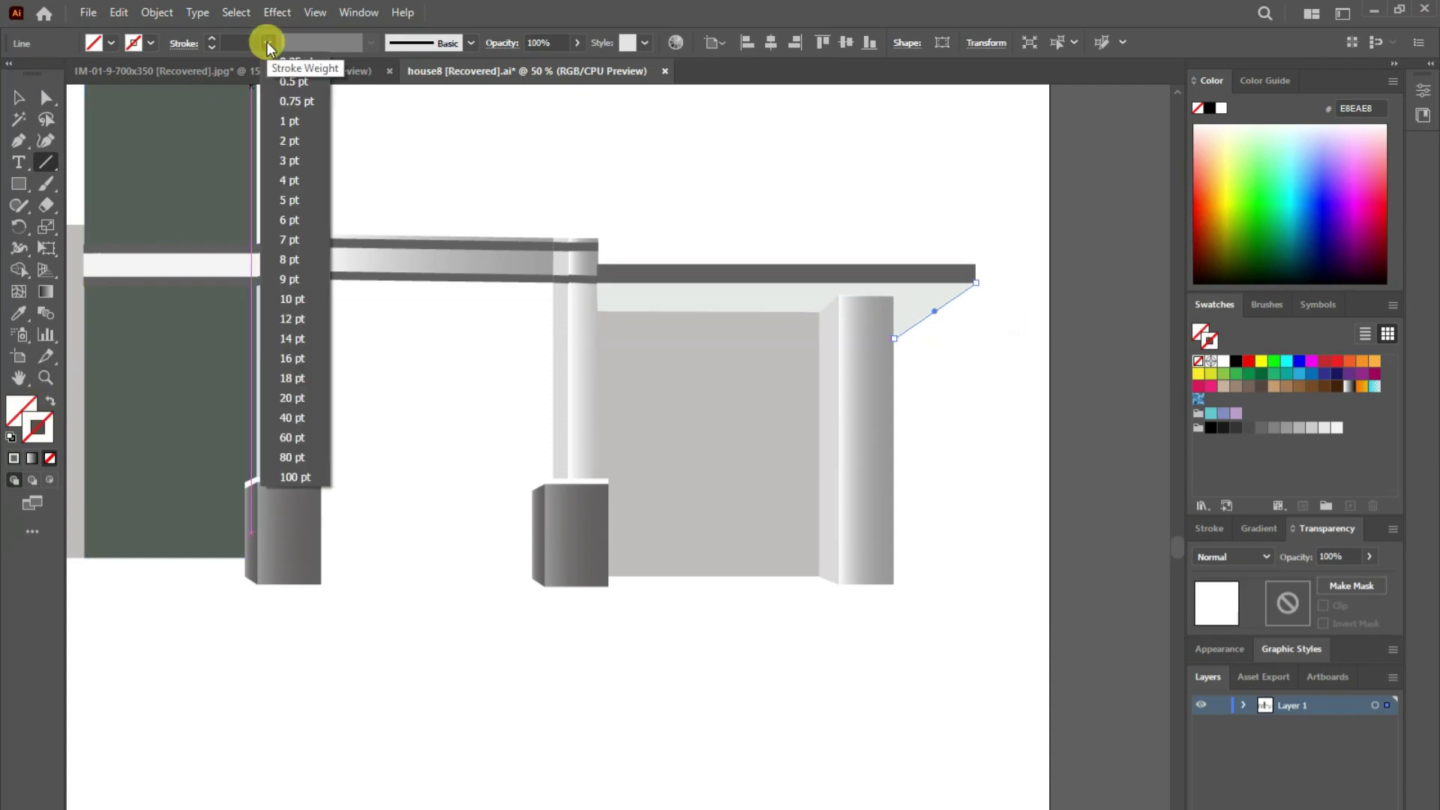
left_click(292, 299)
left_click(19, 313)
left_click(375, 228)
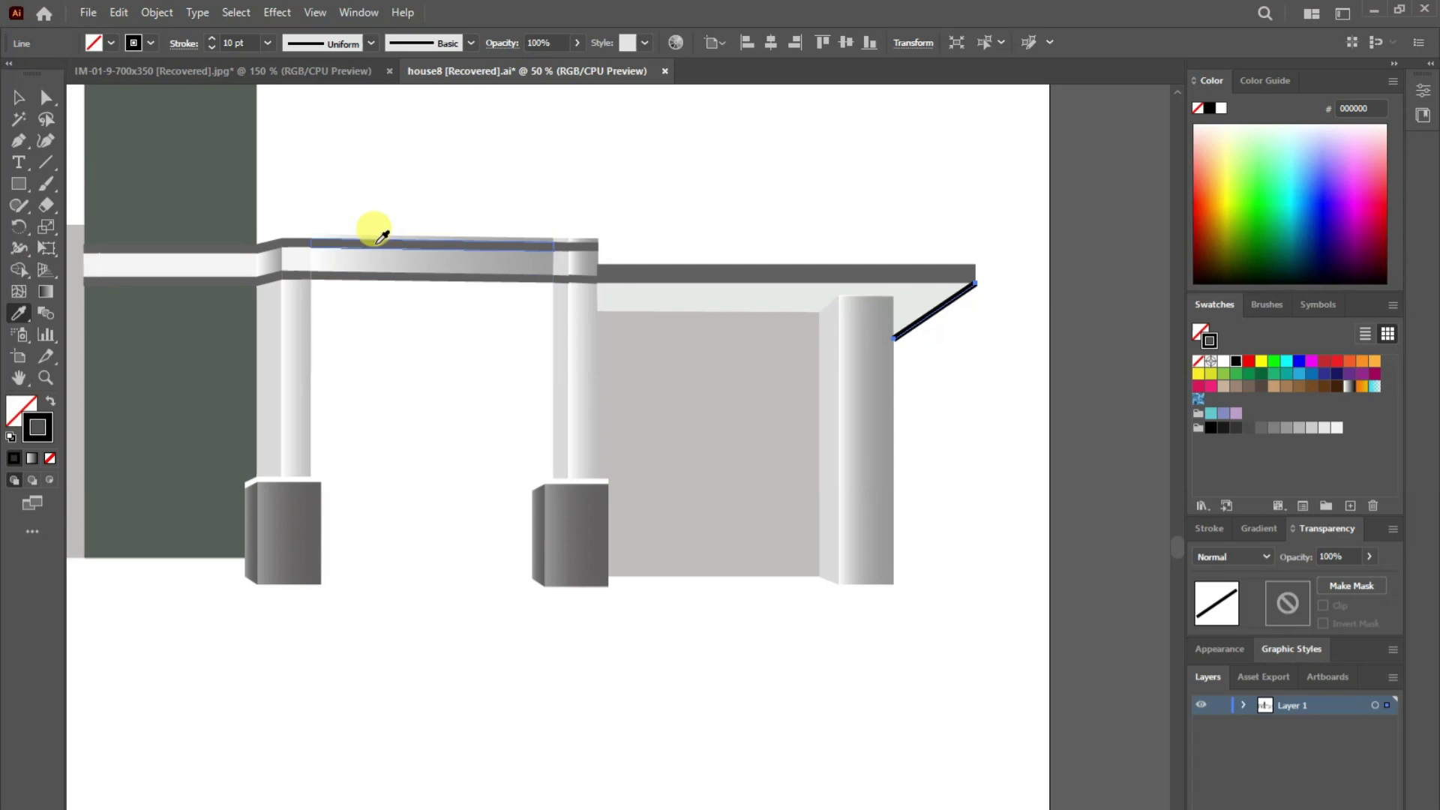
left_click(267, 43)
left_click(296, 299)
- Give the diagonal brace a dark grey stroke
double_click(38, 427)
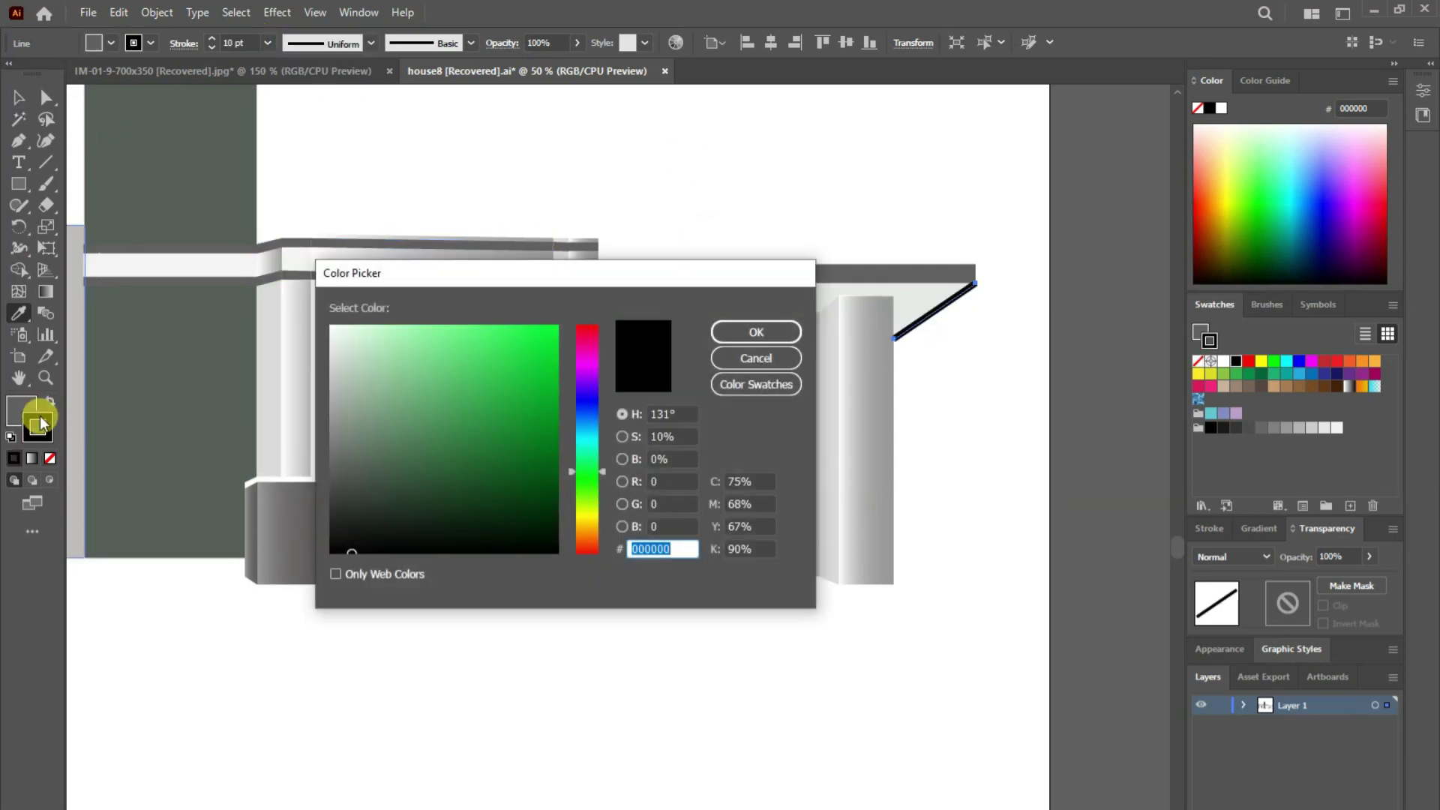
left_click_drag(322, 482, 334, 507)
left_click(754, 332)
left_click(18, 97)
left_click(932, 312)
left_click(39, 398)
- Bring the right pillar to the front and select the grey back wall
left_click(1082, 300)
left_click(926, 312)
right_click(925, 312)
left_click(1133, 707)
left_click(891, 384)
right_click(891, 384)
left_click(1125, 735)
left_click(982, 700)
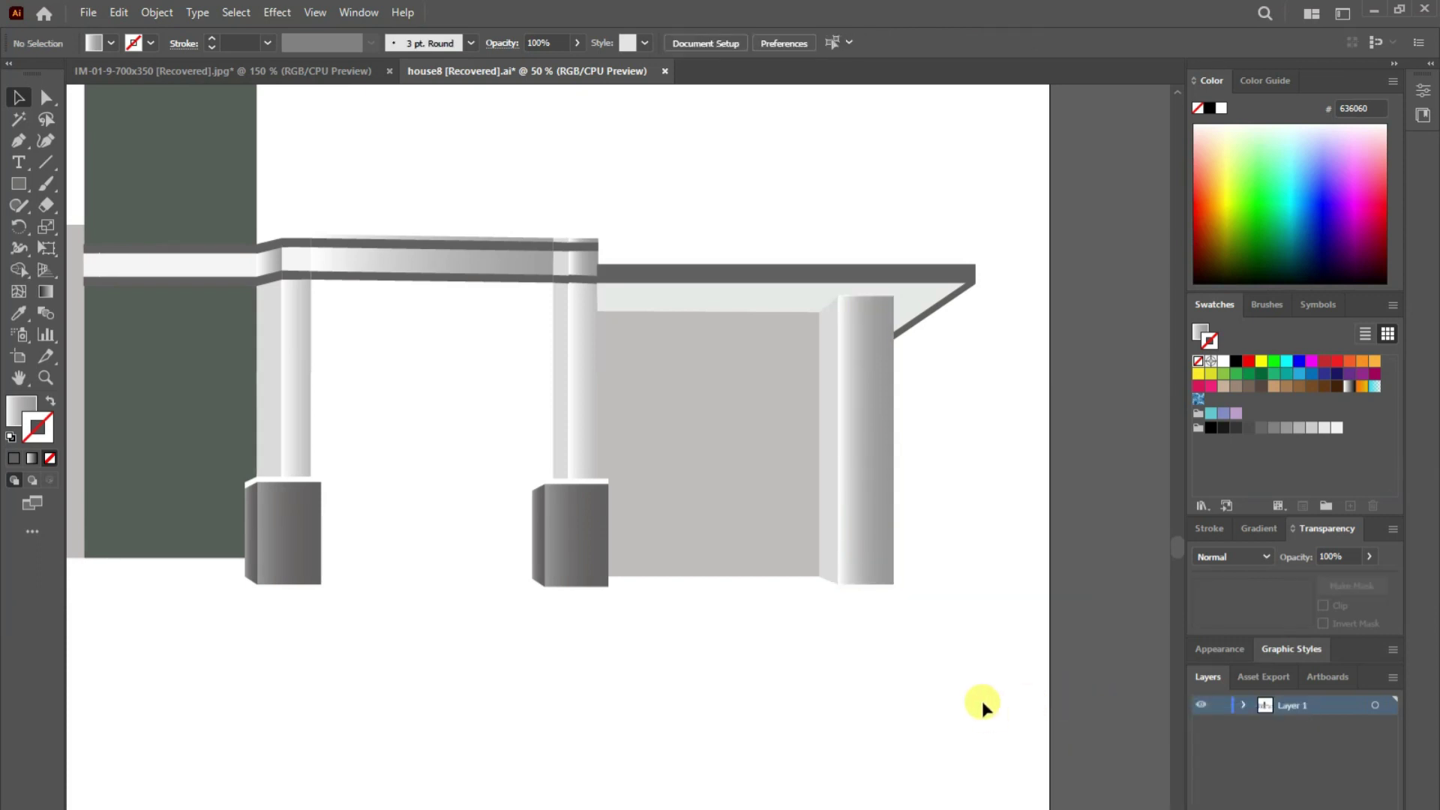
left_click(652, 351)
- Fill the back wall white and draw a dark 364245 panel on it
key("i")
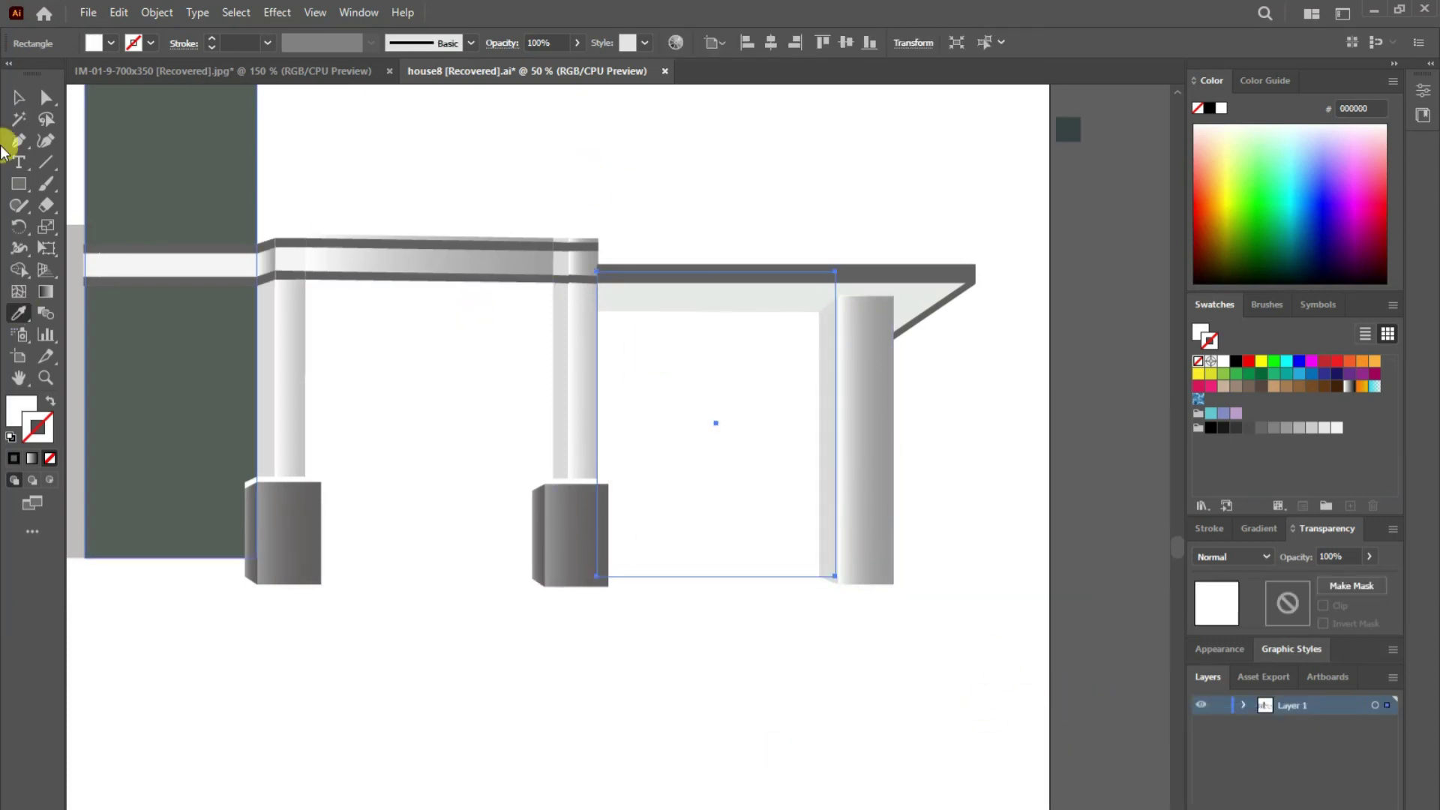
key("ctrl+shift+a")
left_click(19, 183)
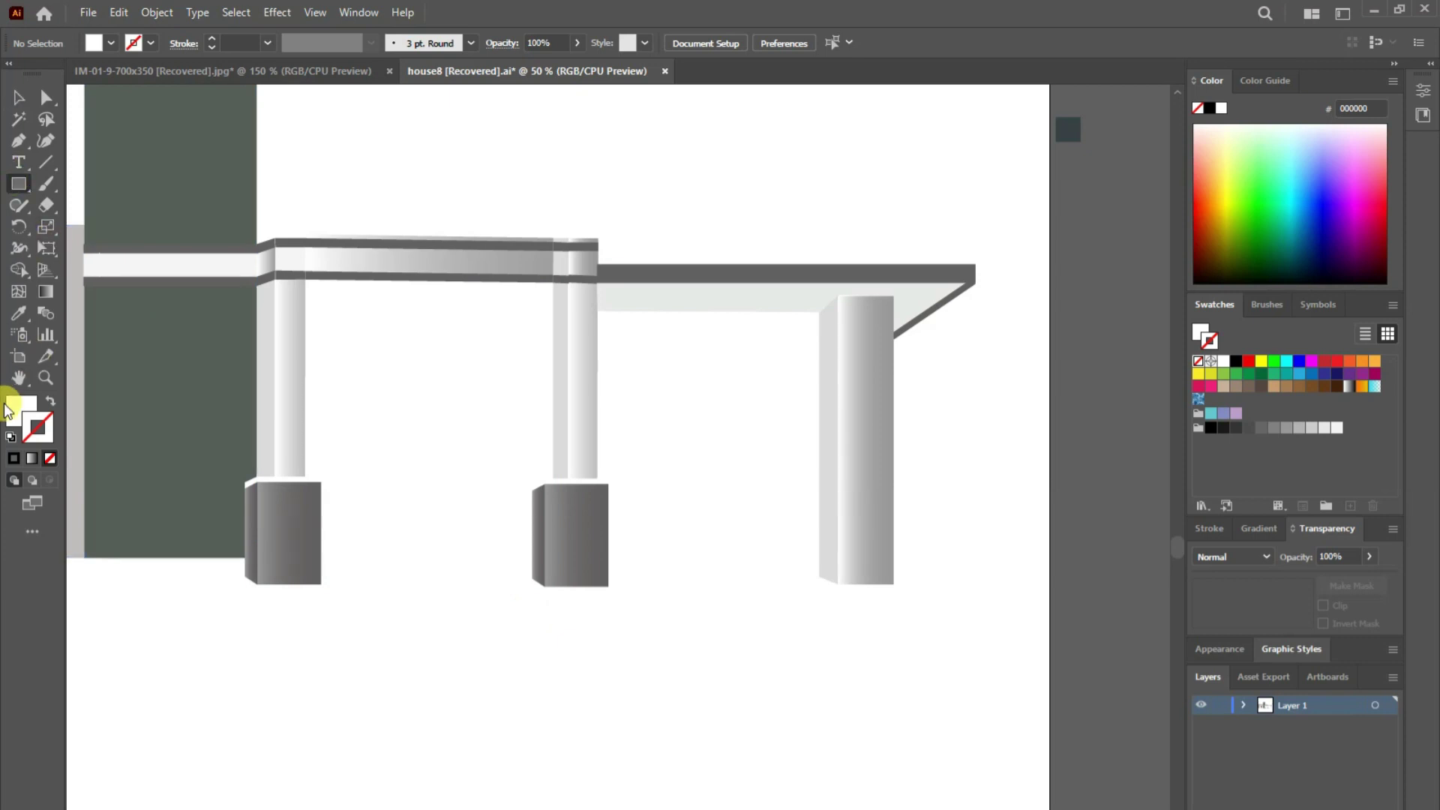
left_click(1068, 129)
left_click(18, 183)
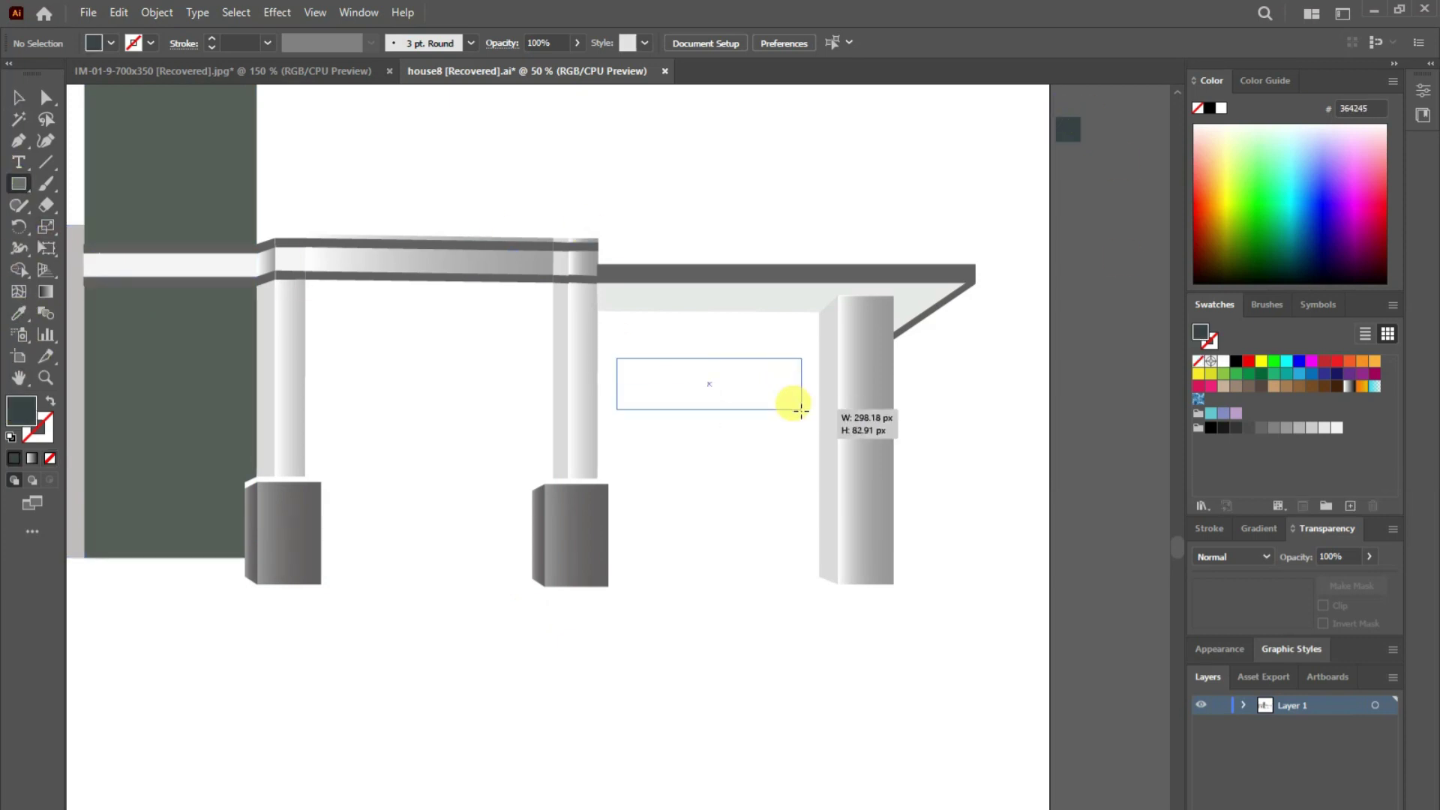
left_click_drag(617, 359, 810, 576)
- Draw a narrow window rectangle, paste a copy in front, and apply a frosted texture style
left_click_drag(770, 391, 800, 523)
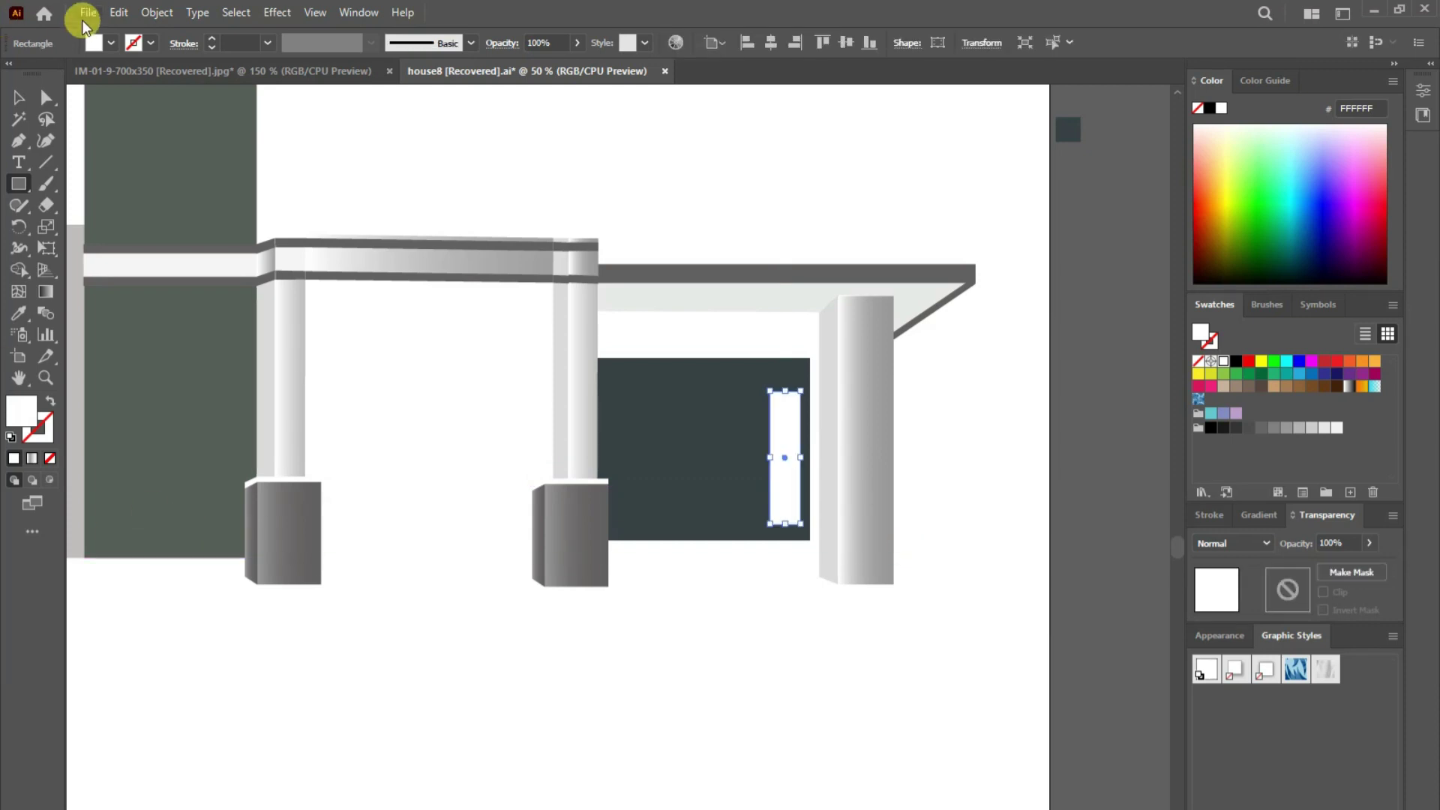
left_click(87, 12)
left_click(148, 100)
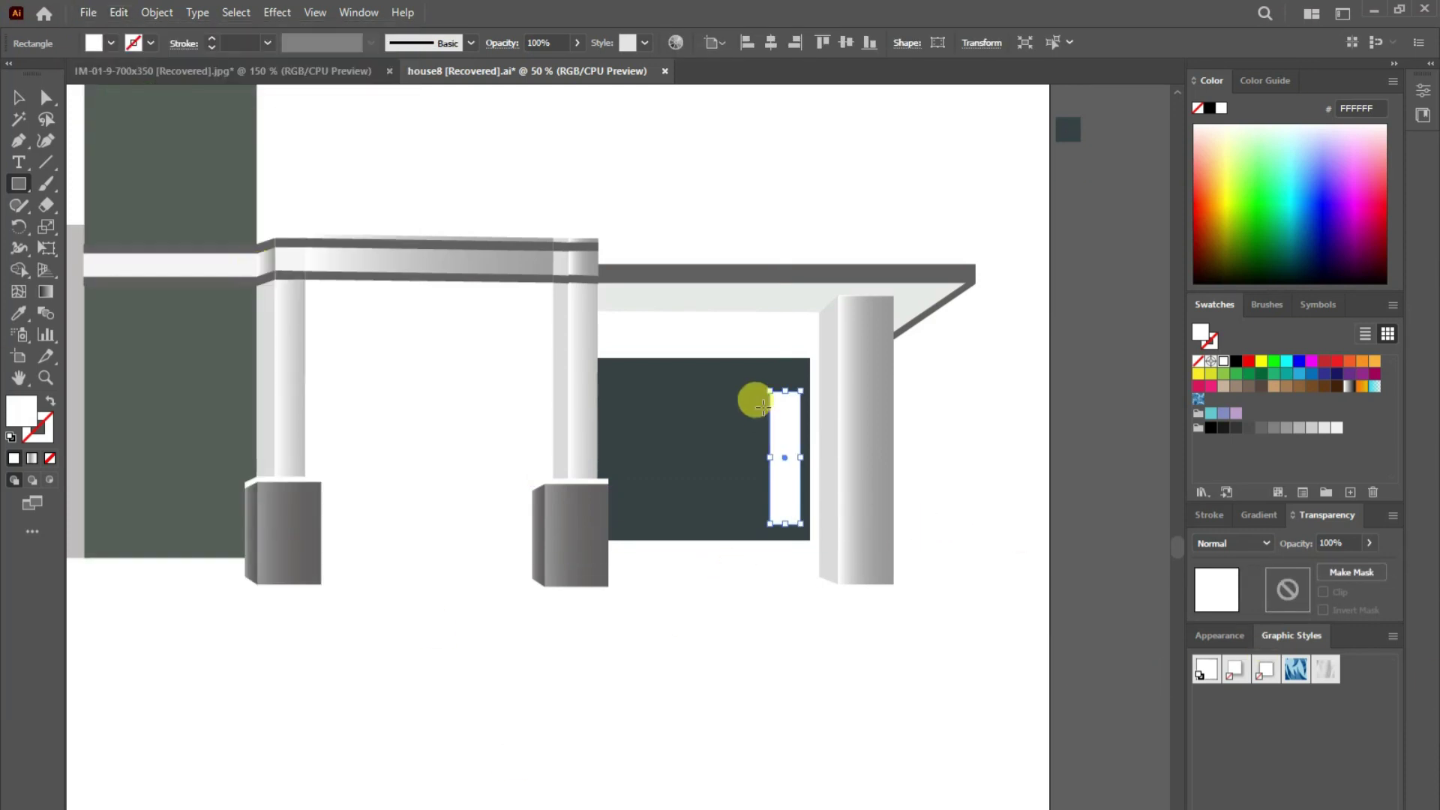
left_click(119, 12)
left_click(150, 138)
left_click(118, 13)
left_click(1302, 546)
left_click(1325, 670)
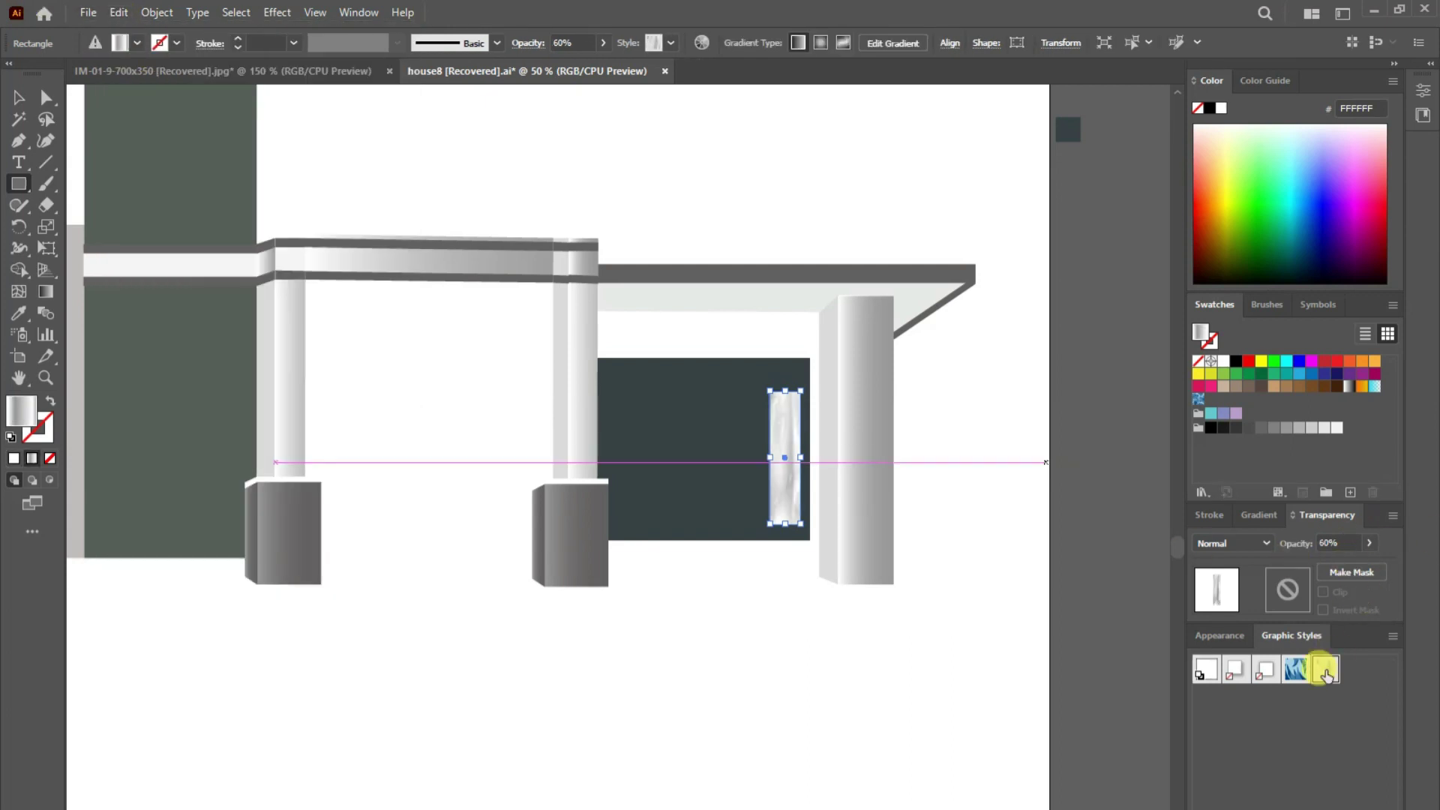
- Paste another window copy in front as a white 10 pt outline frame
left_click(119, 12)
left_click(158, 138)
left_click(49, 401)
left_click(267, 43)
left_click(292, 290)
left_click(18, 98)
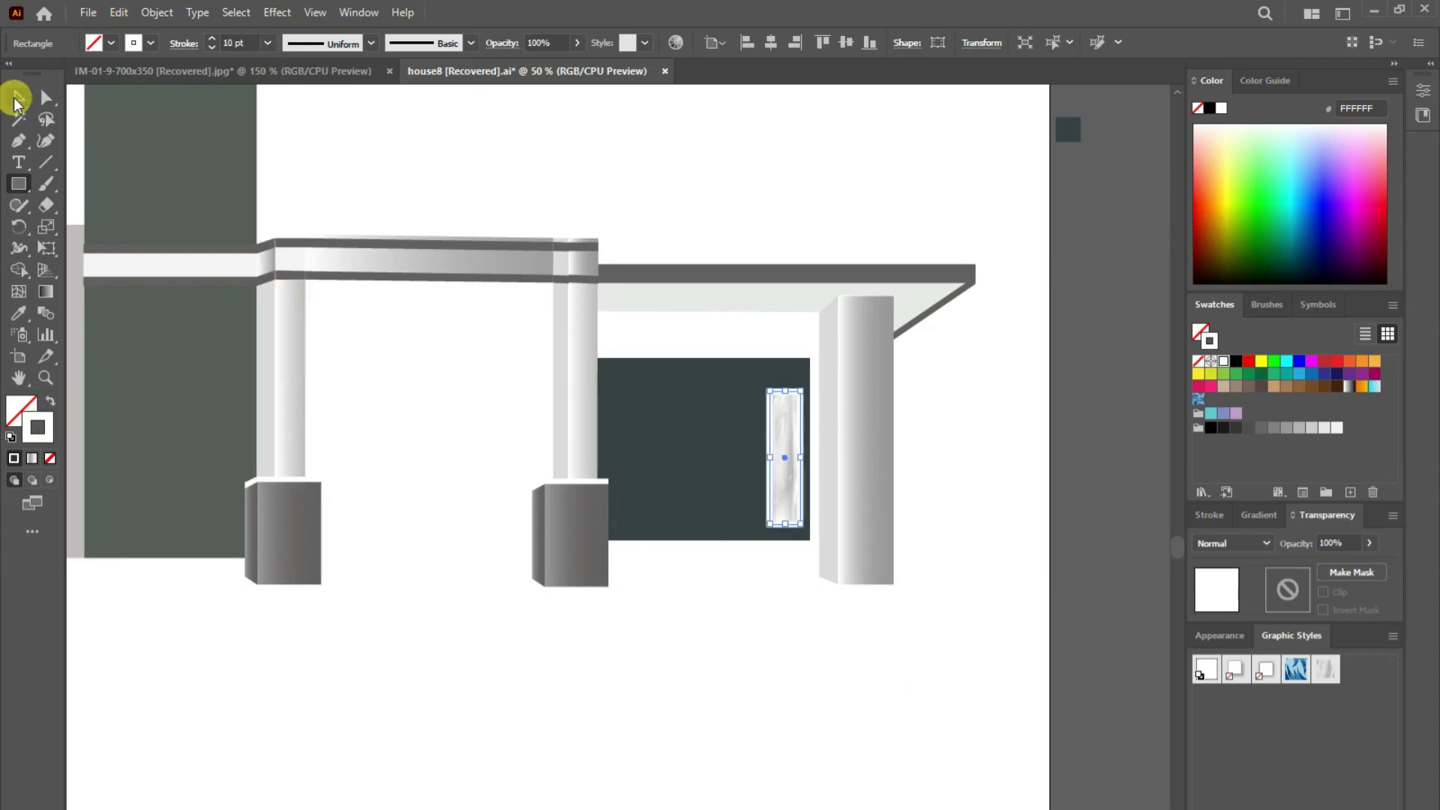
left_click(419, 701)
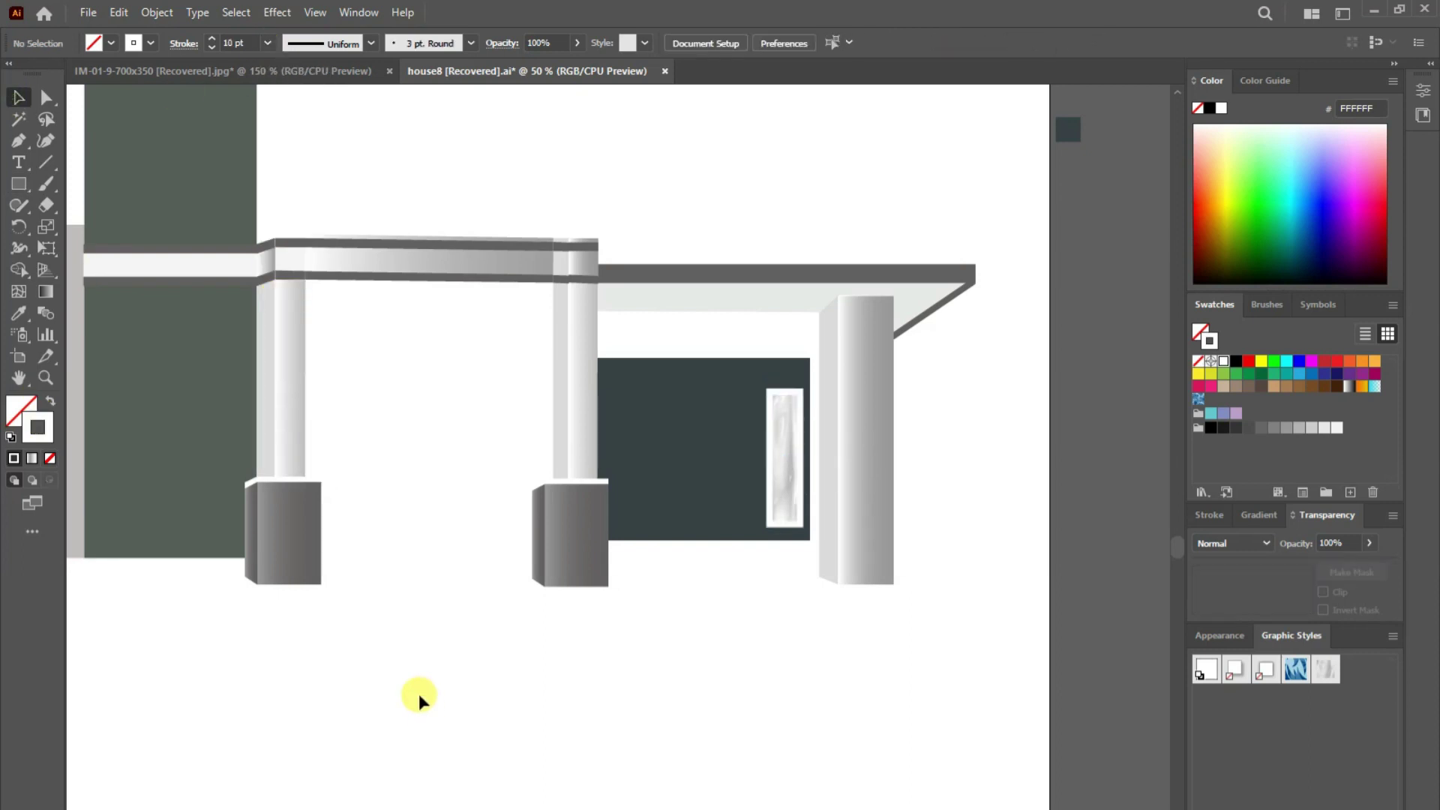
left_click(717, 471)
- Show the Layers panel and expand Layer 1 to inspect the wall and window objects
left_click(725, 338)
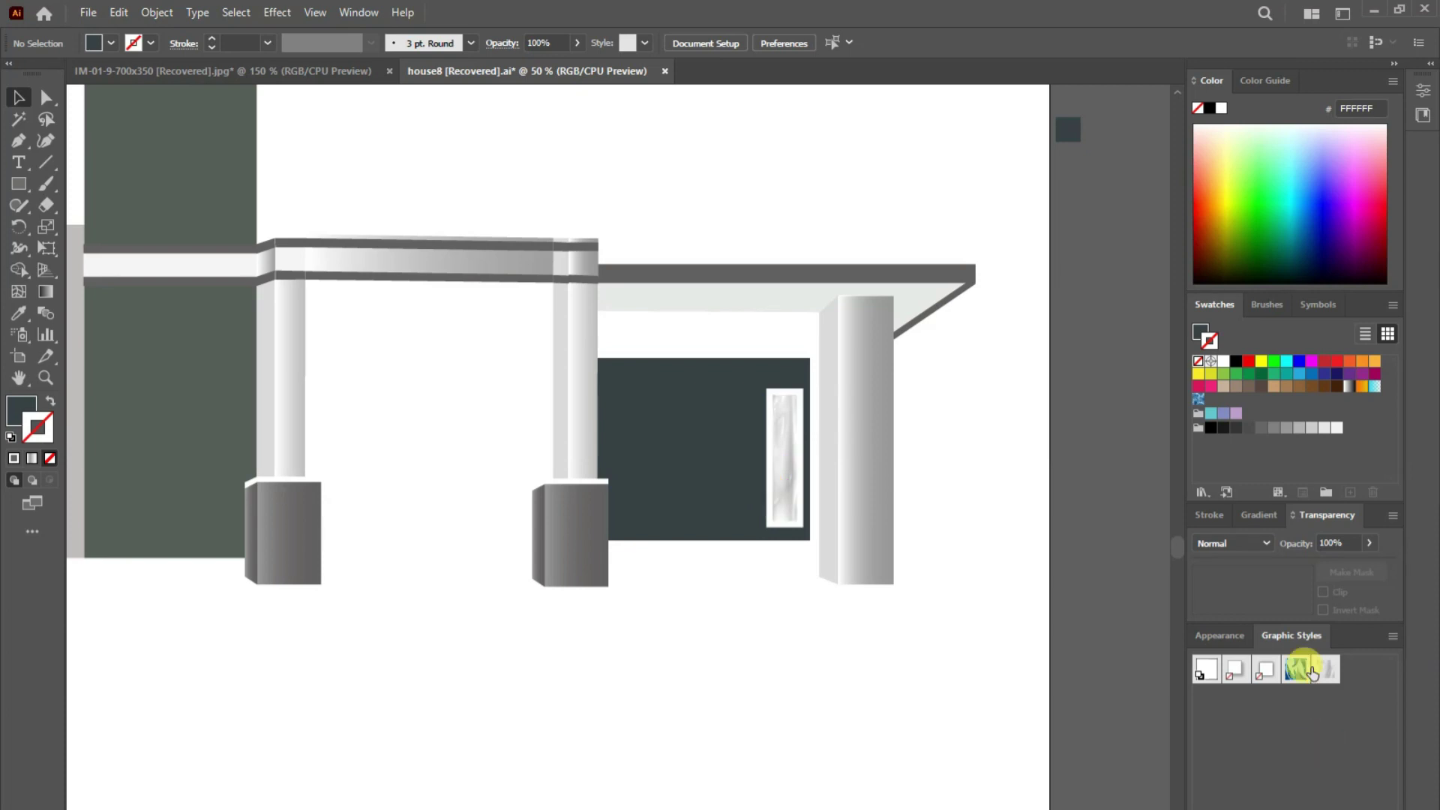
key("F7")
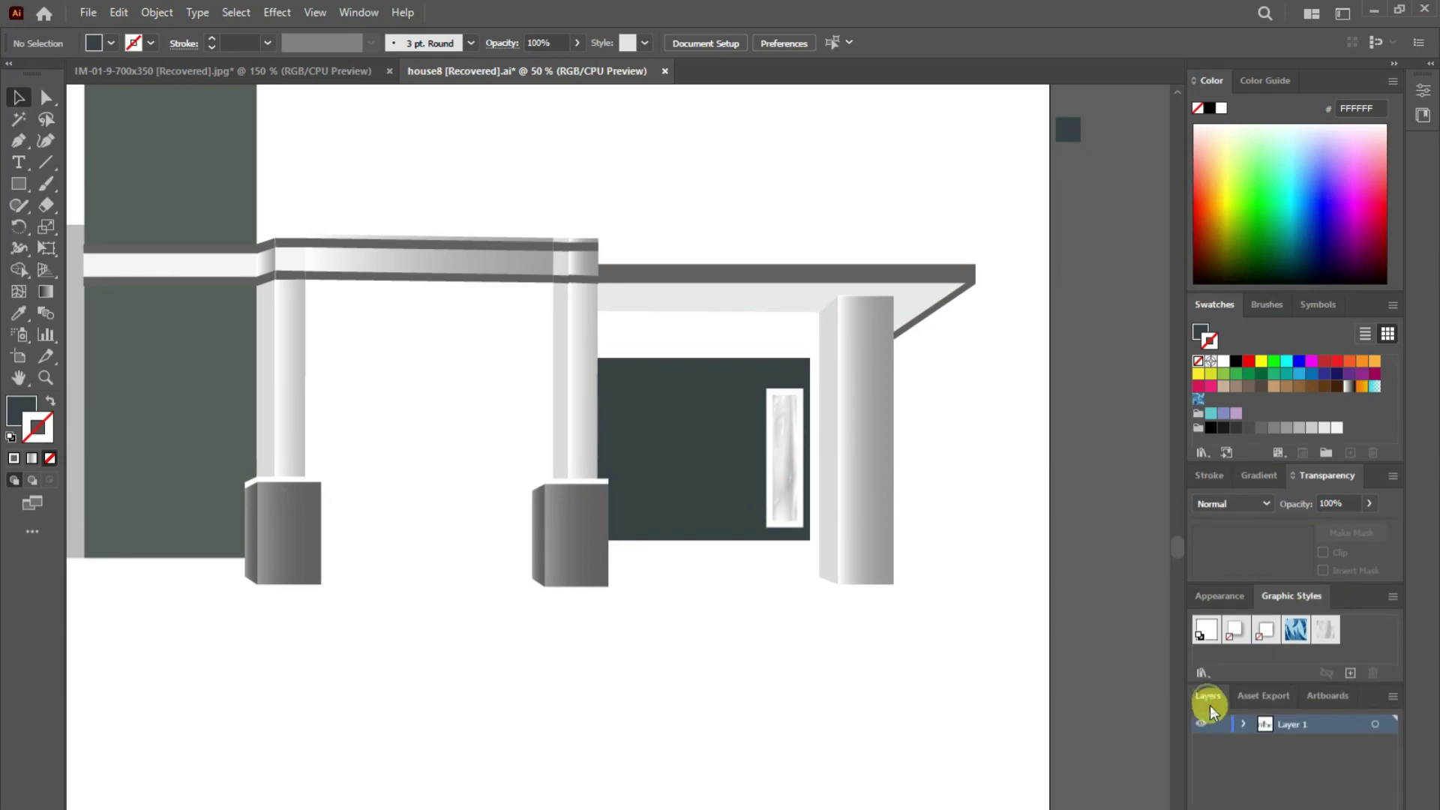
left_click(1283, 746)
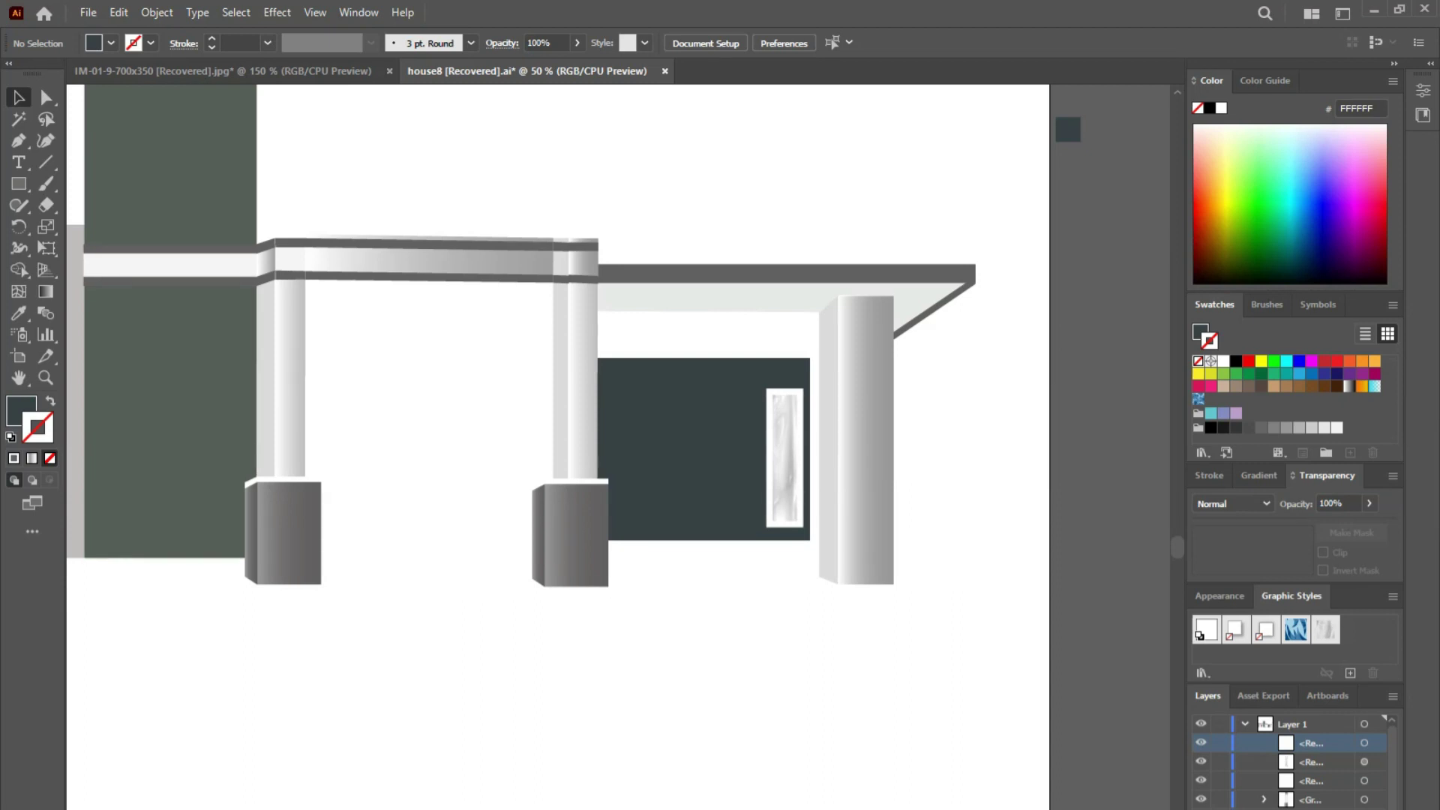
left_click(1364, 742)
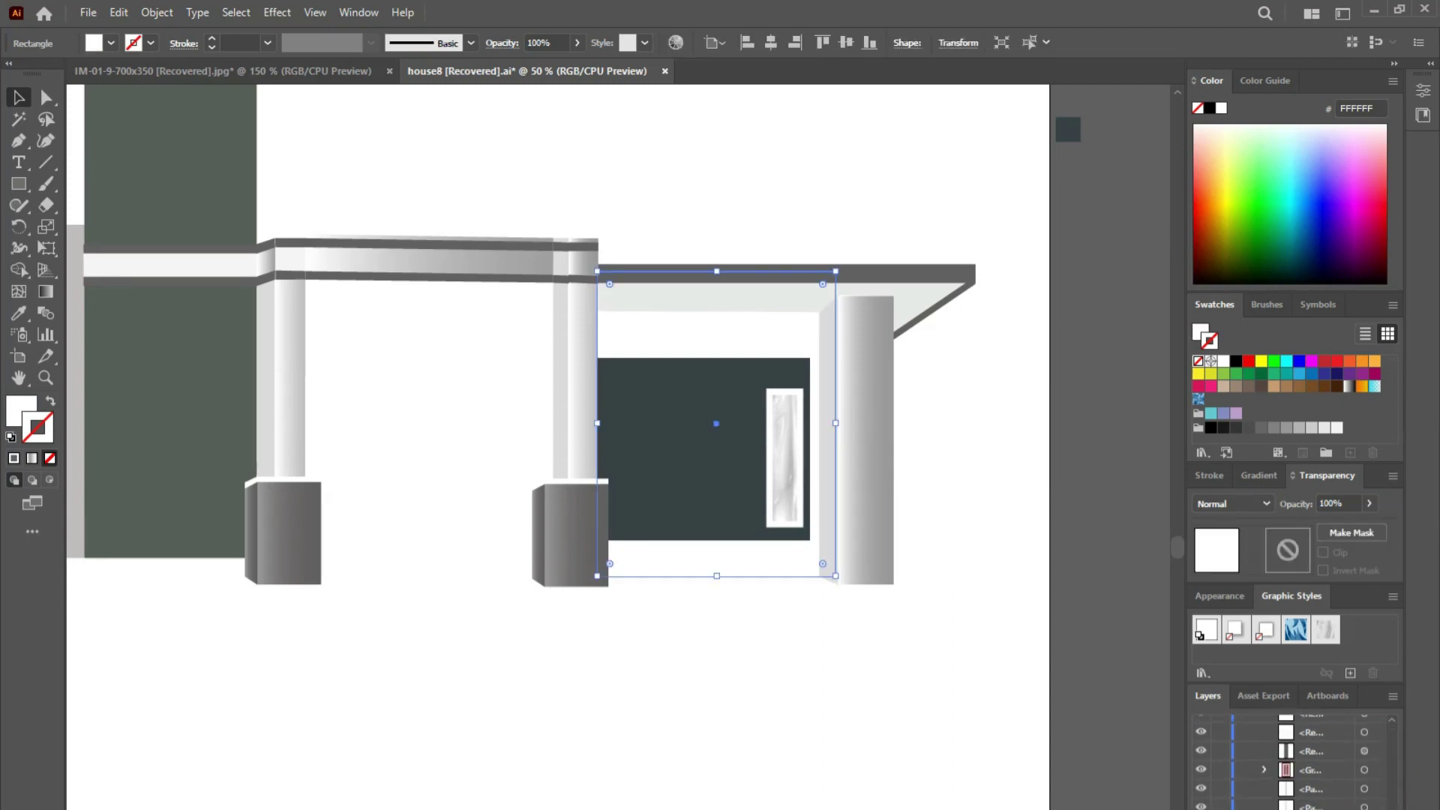
left_click(737, 395)
- Alt-drag a copy of the framed window leftward and repeat it with Ctrl+D
left_click_drag(787, 521, 762, 480)
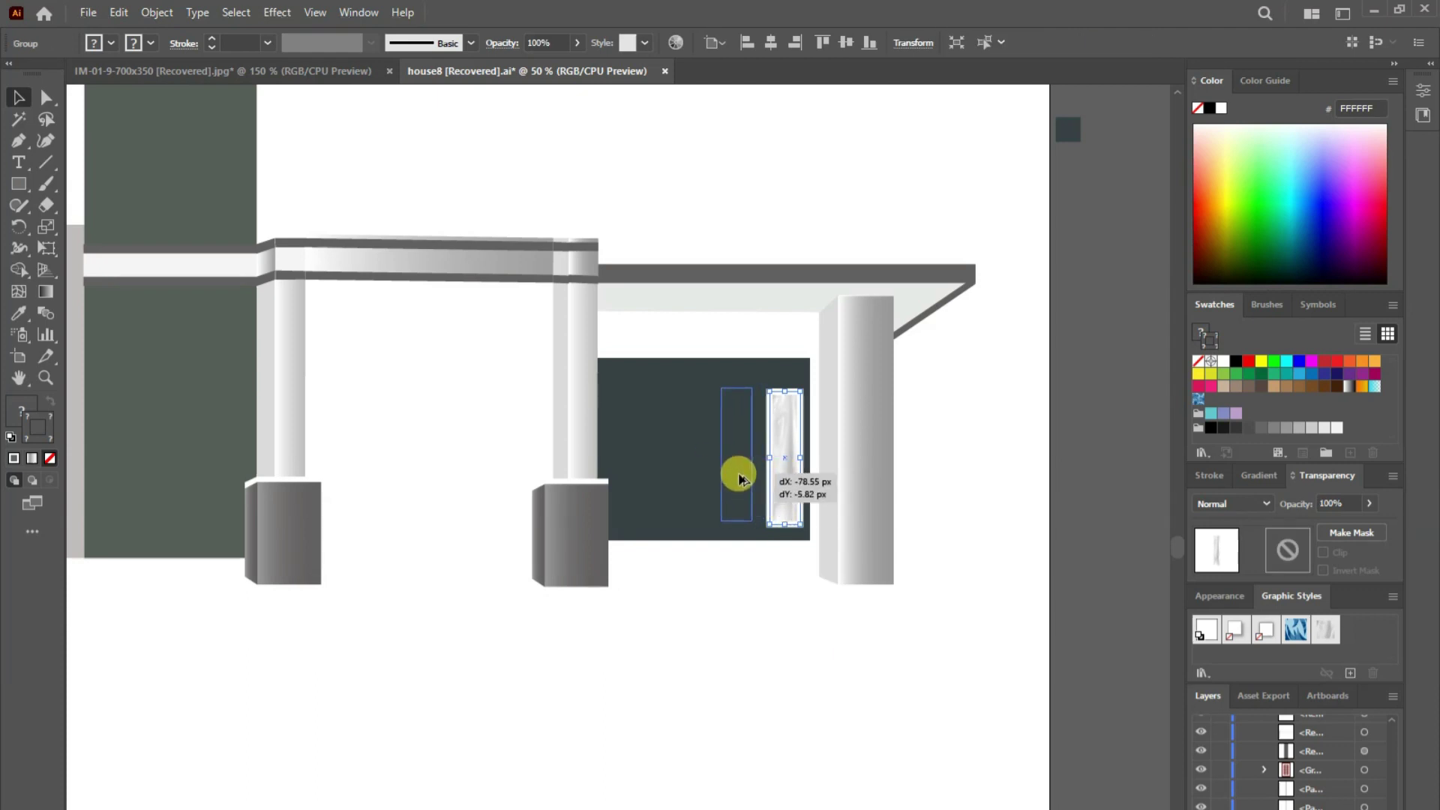
left_click_drag(738, 478, 736, 480)
key("ctrl+d")
key("ctrl+d")
key("ctrl+shift+a")
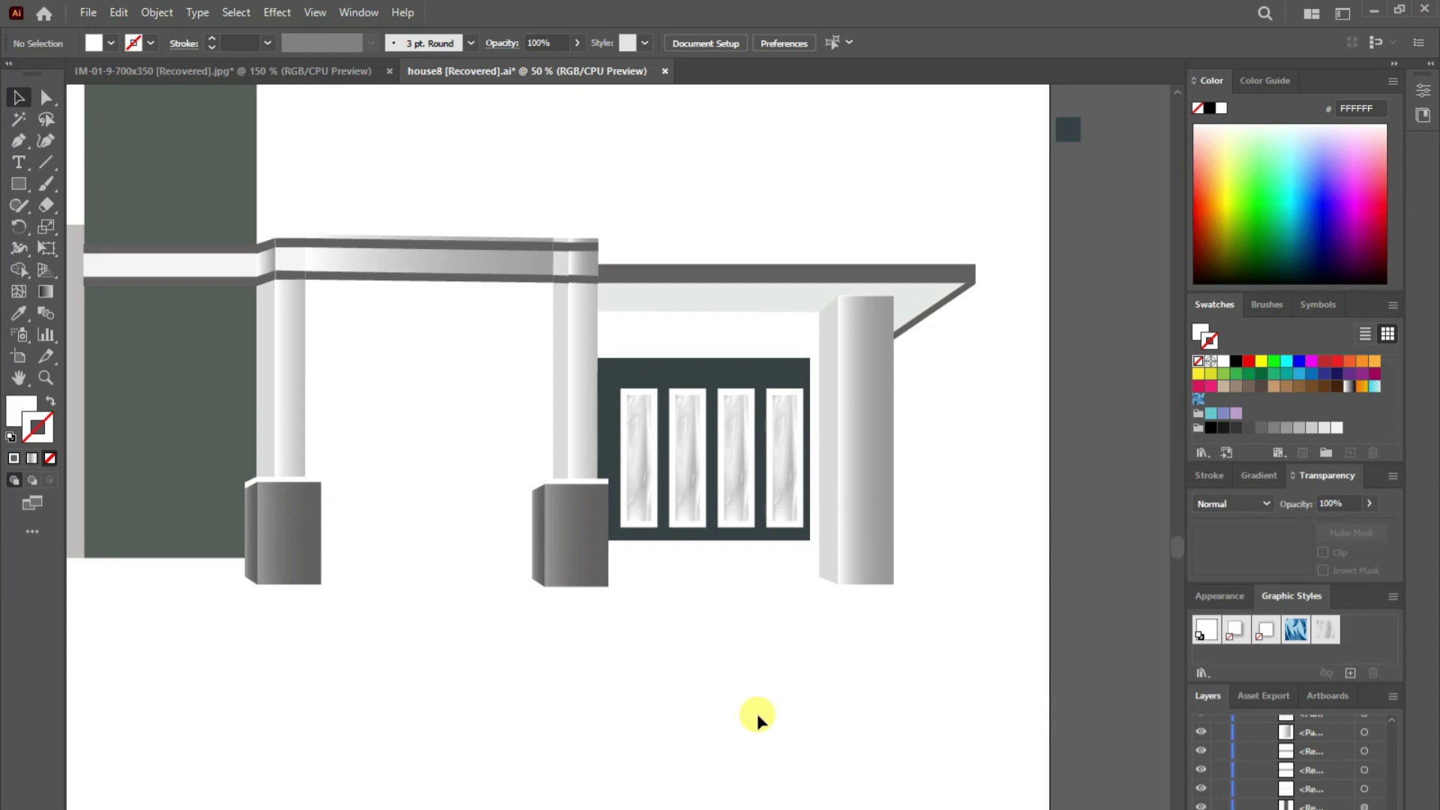
left_click(19, 313)
- Draw a white 5 pt vertical line down the right window
left_click(193, 370)
left_click(50, 401)
left_click(46, 162)
left_click_drag(784, 391, 784, 524)
left_click(267, 42)
left_click(299, 205)
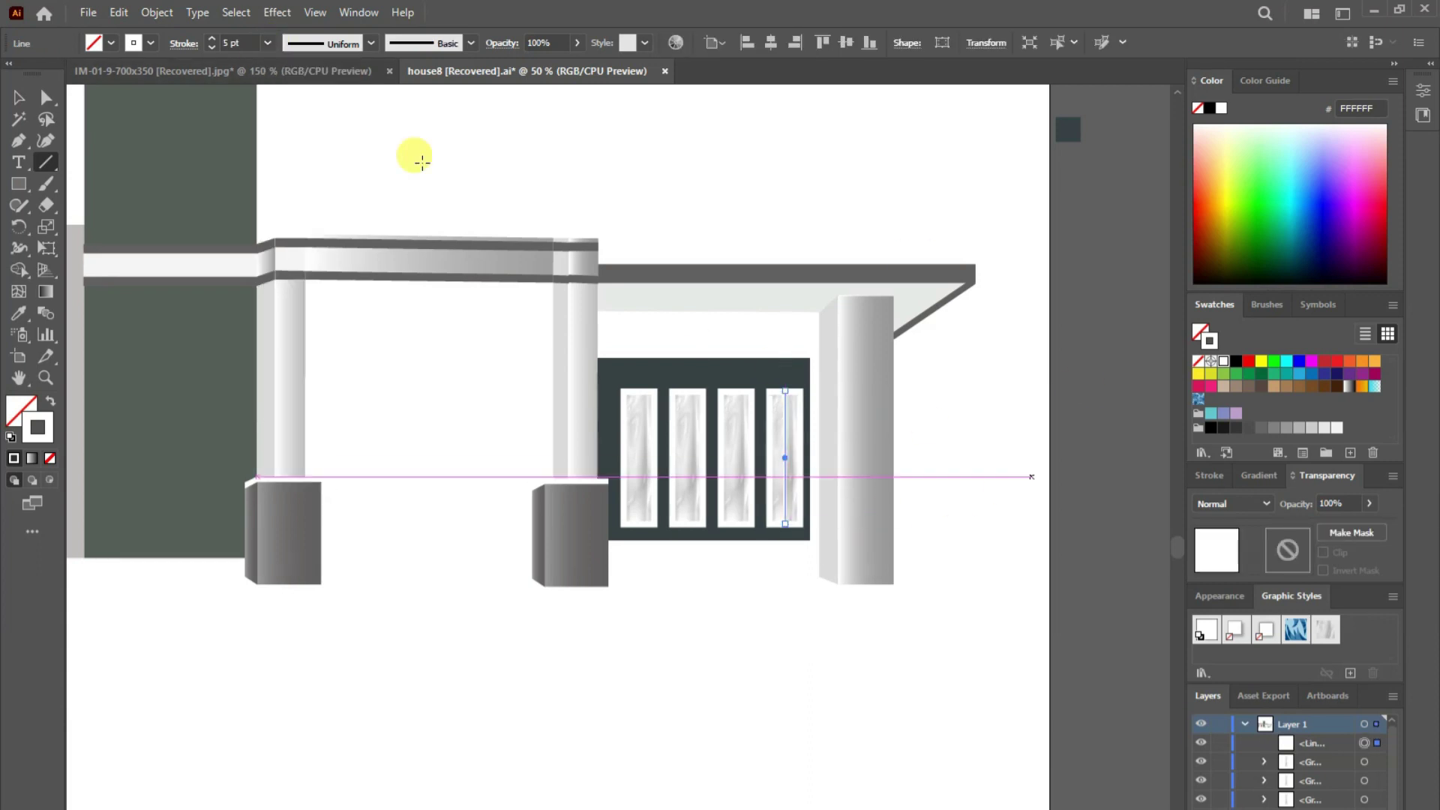
key("v")
left_click(838, 642)
- Reduce the right window's line to 2 pt and duplicate it just beside itself
left_click(772, 376)
key("i")
left_click(267, 42)
left_click(299, 146)
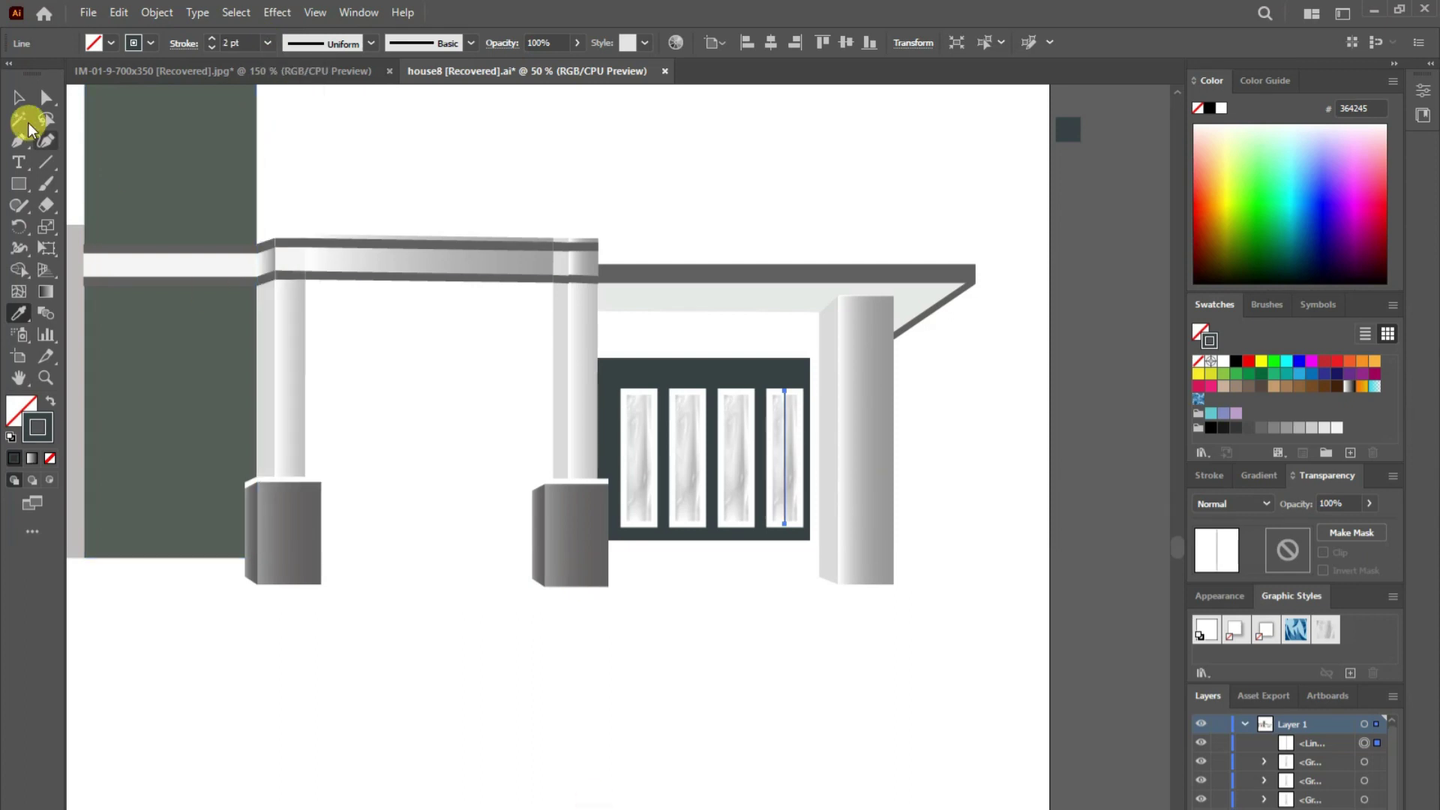
left_click(19, 97)
left_click(816, 687)
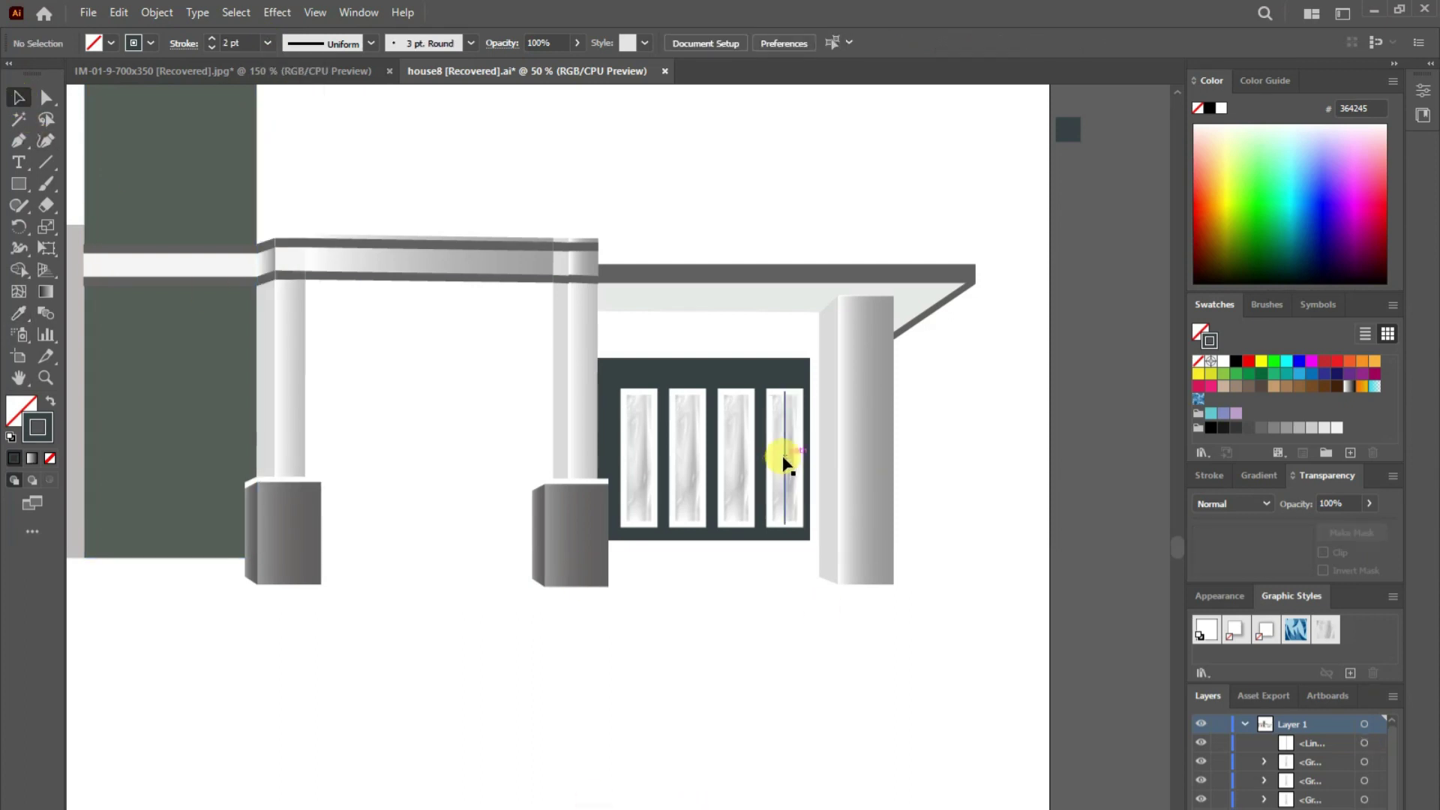
left_click_drag(783, 463, 792, 461)
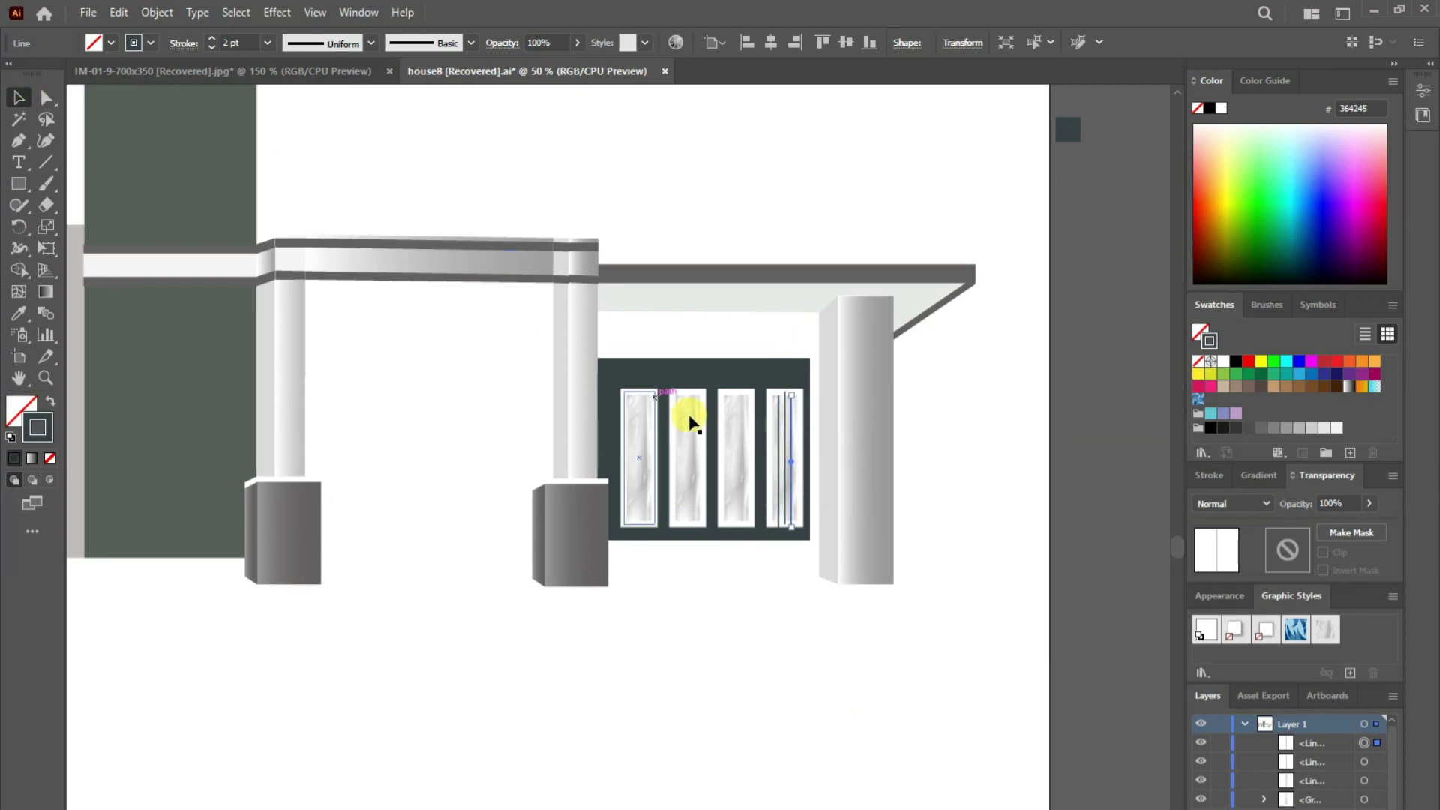
left_click(819, 696)
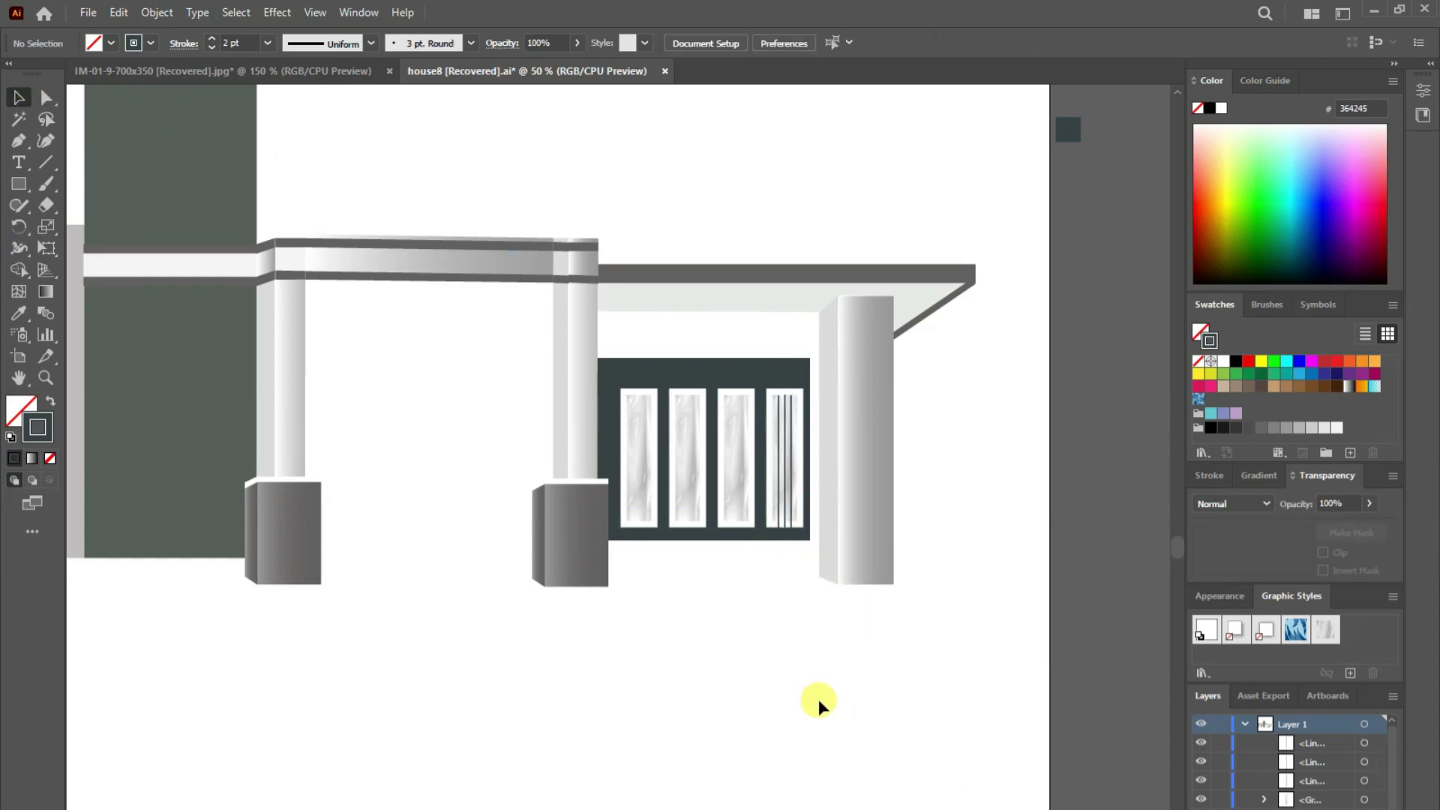
- Draw a vertical line in the first window and duplicate it about 8 px right
key("backslash")
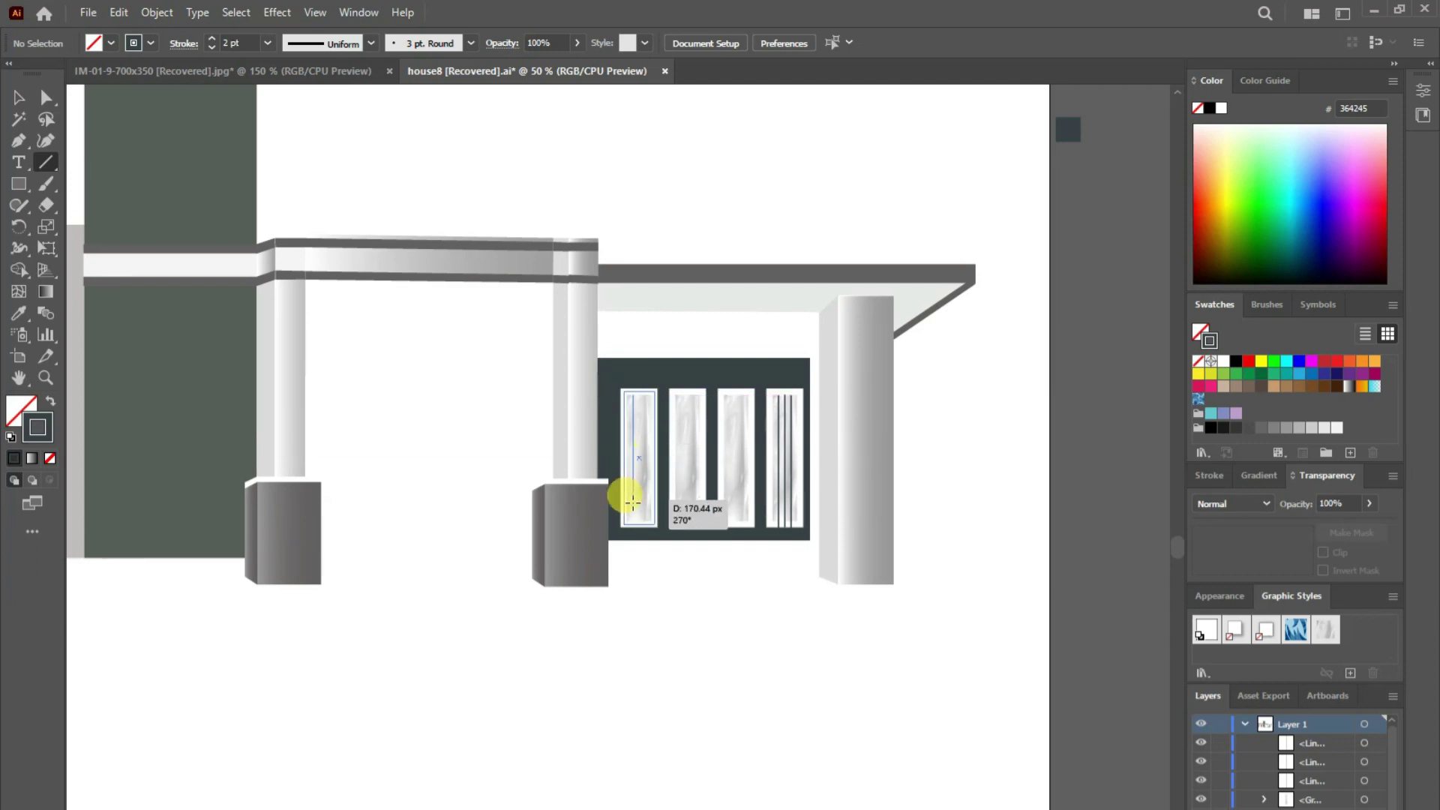
left_click_drag(632, 394, 633, 523)
left_click(18, 96)
left_click_drag(631, 456, 638, 453)
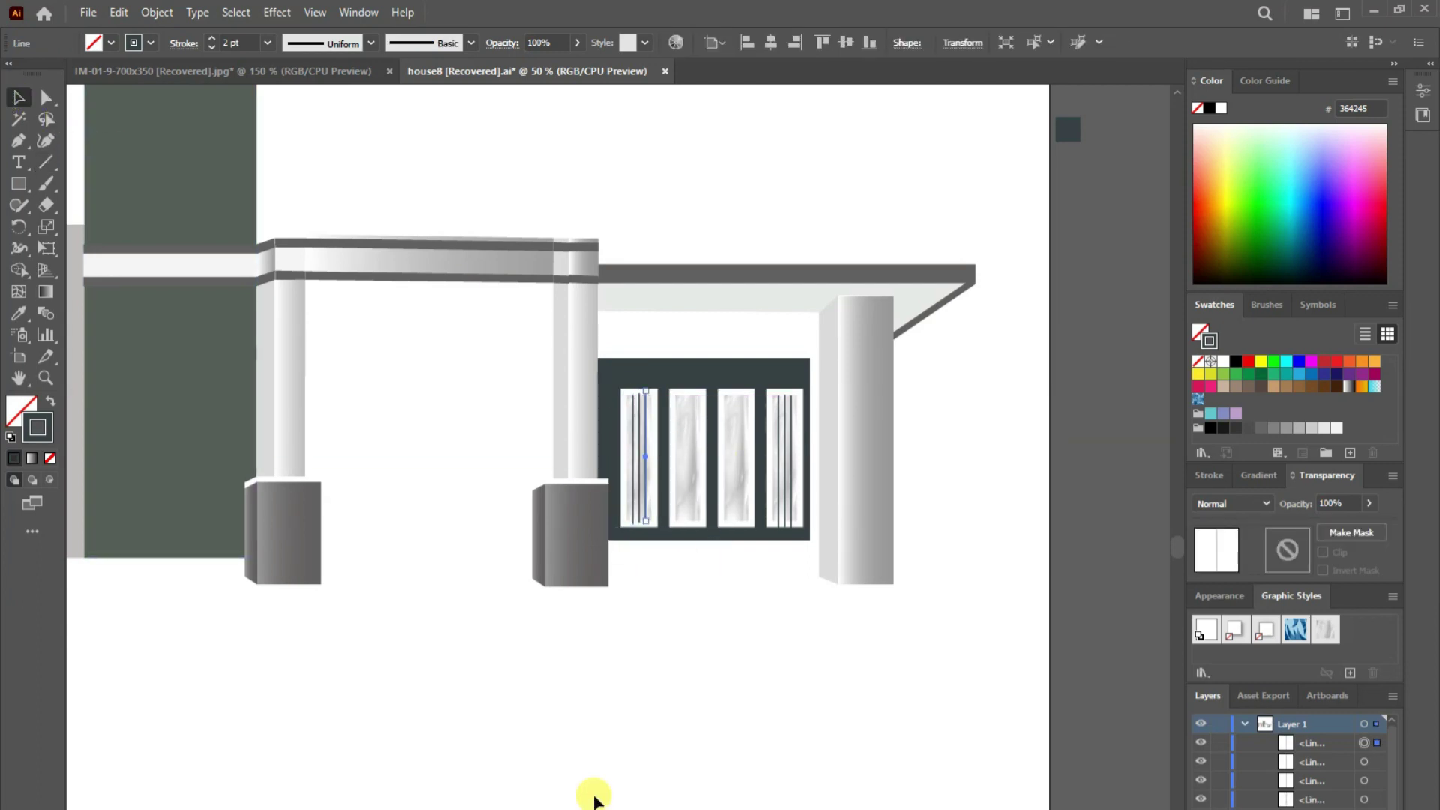
left_click(665, 641)
left_click(638, 499)
left_click(640, 624)
- Adjust the bottom anchor of the fourth-window line with Direct Selection
left_click(45, 96)
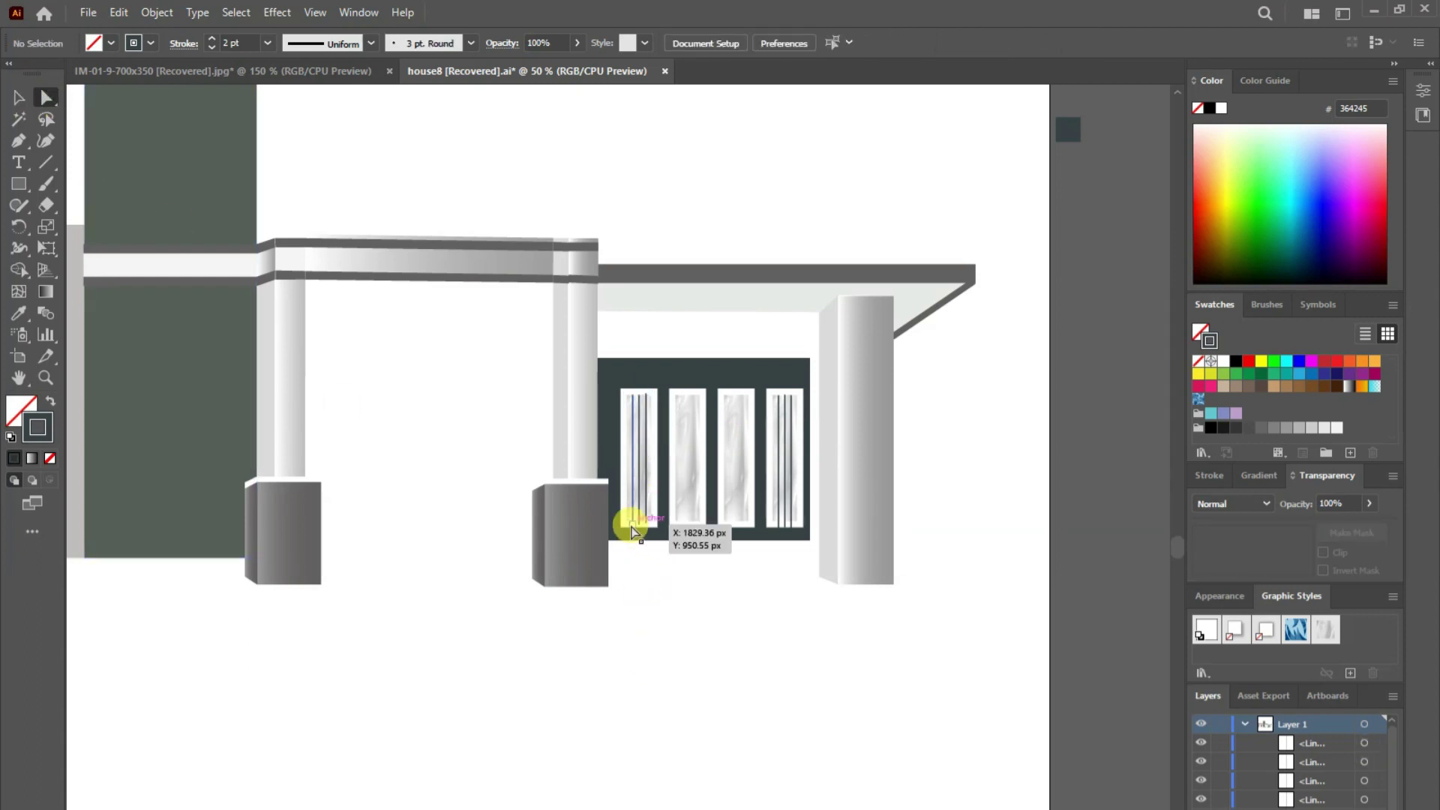
left_click(640, 395)
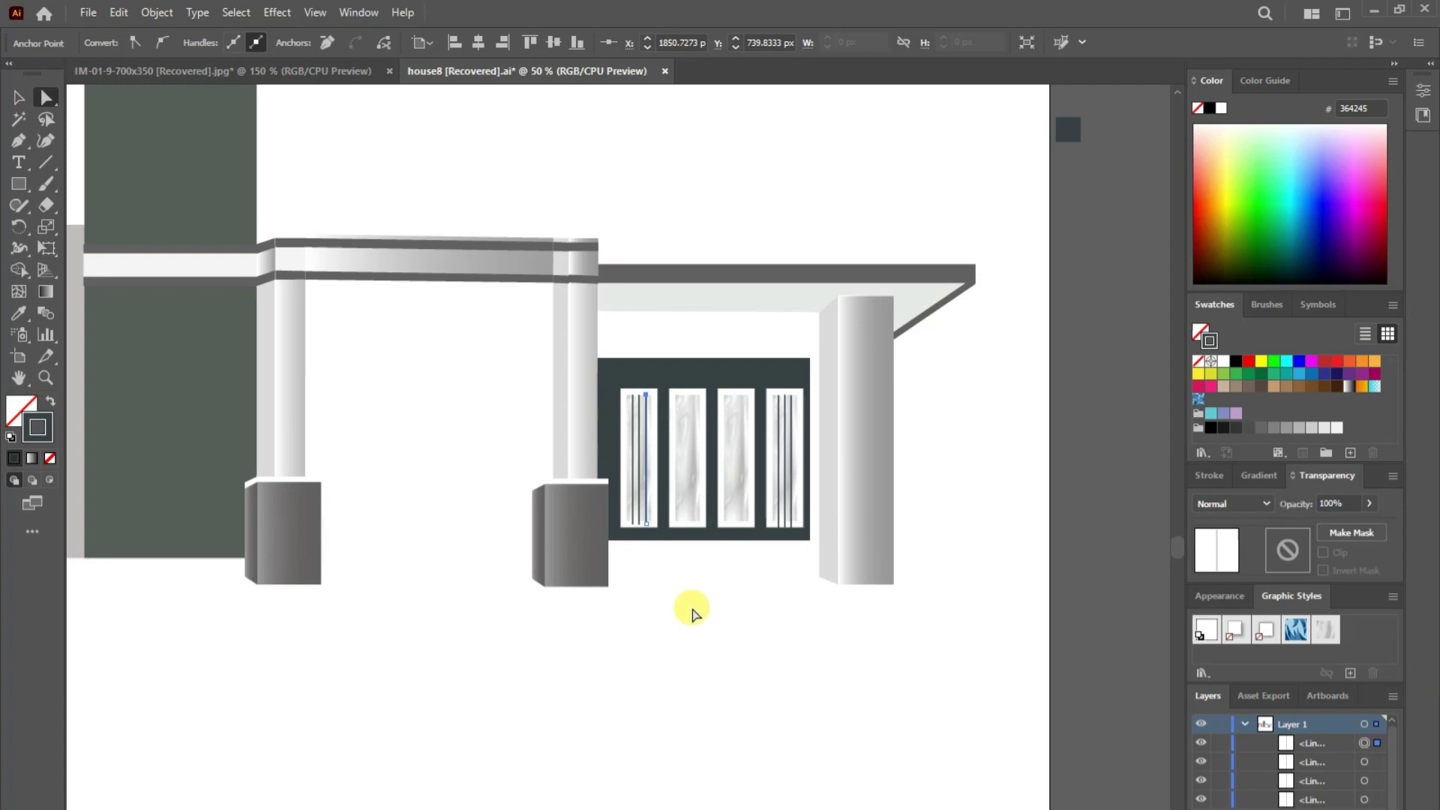
left_click(724, 634)
left_click_drag(765, 516, 779, 550)
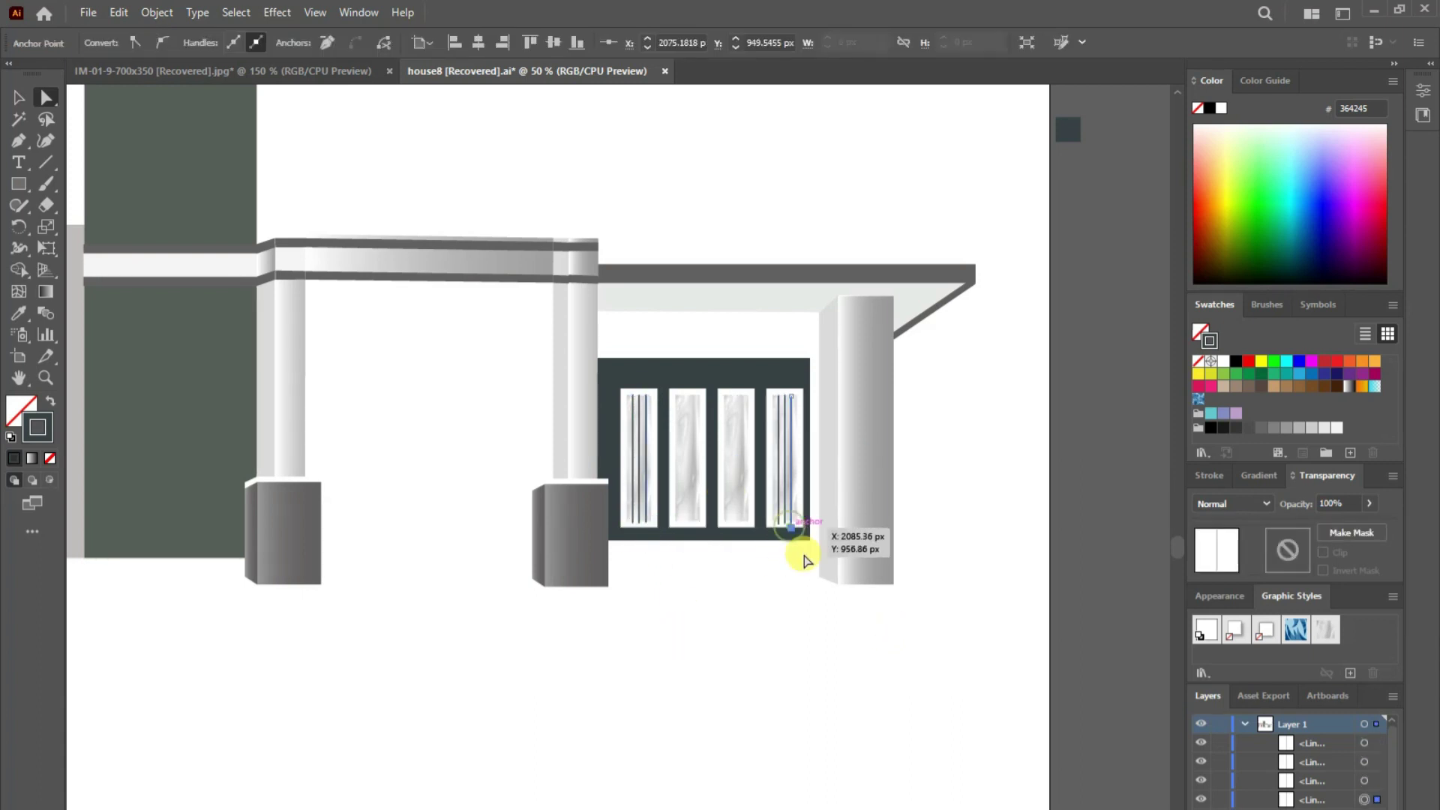
left_click(804, 633)
- Draw vertical lines down the third and second windows
left_click(46, 162)
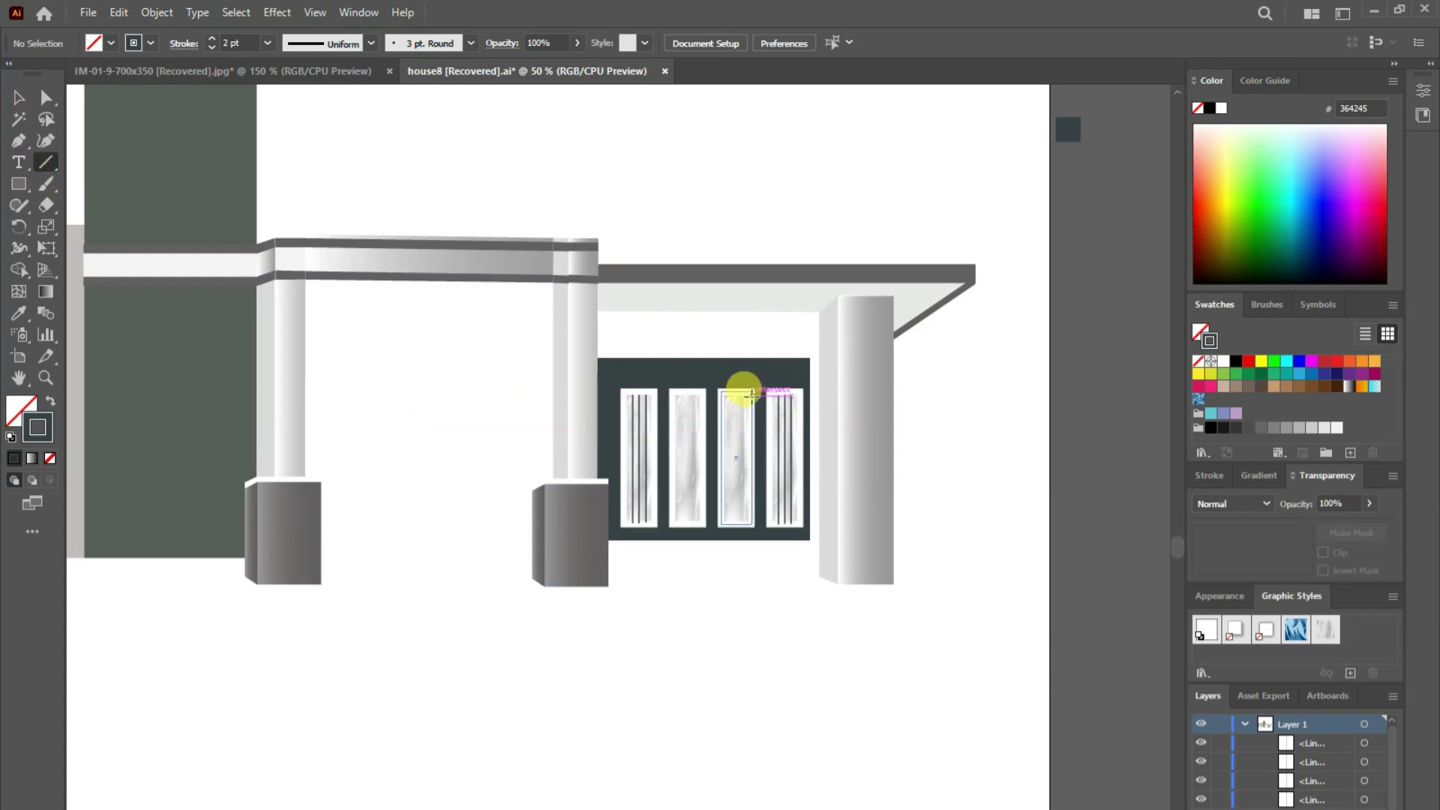
left_click_drag(744, 395, 724, 521)
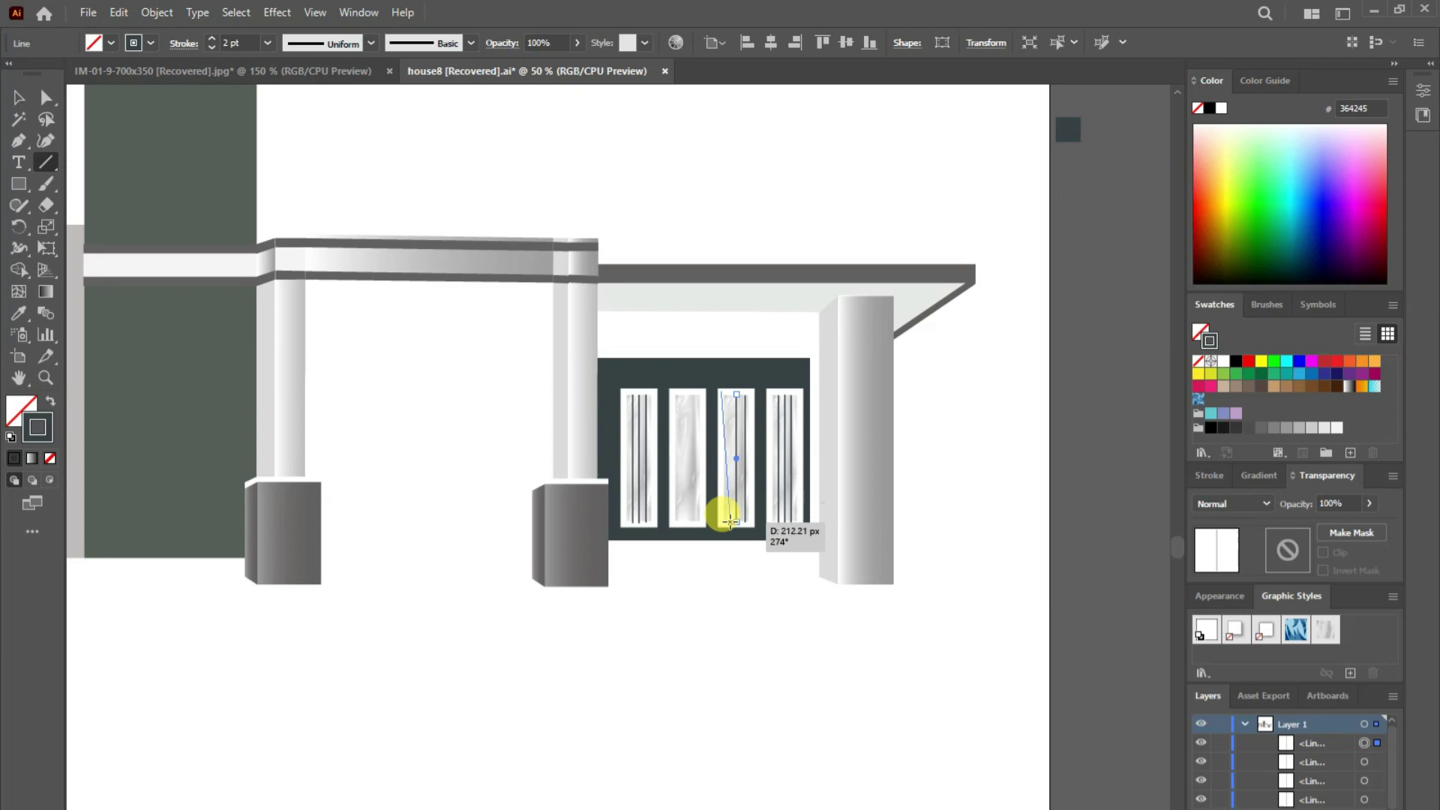
left_click(23, 99)
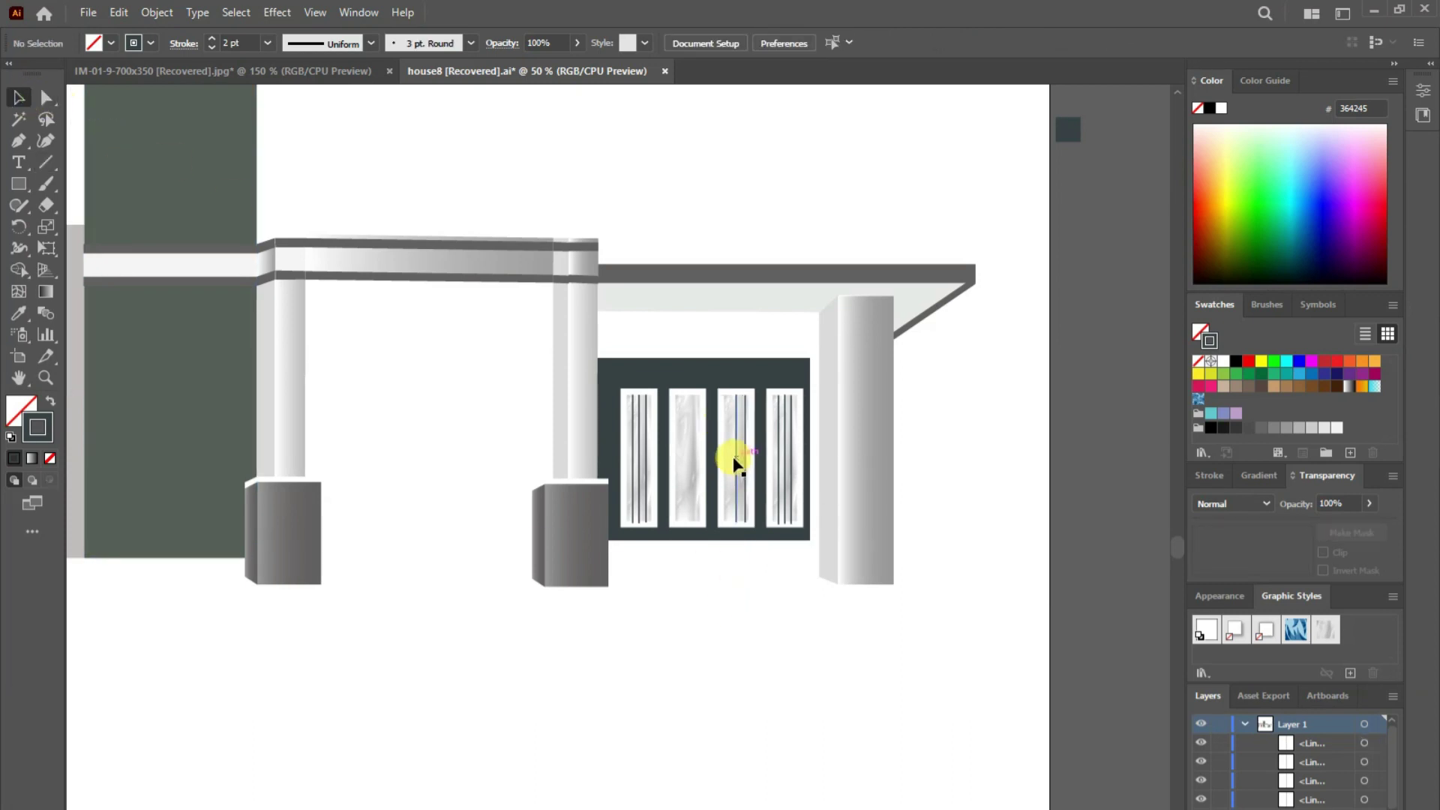
left_click(730, 462)
key("backslash")
left_click_drag(693, 418, 696, 523)
left_click(19, 98)
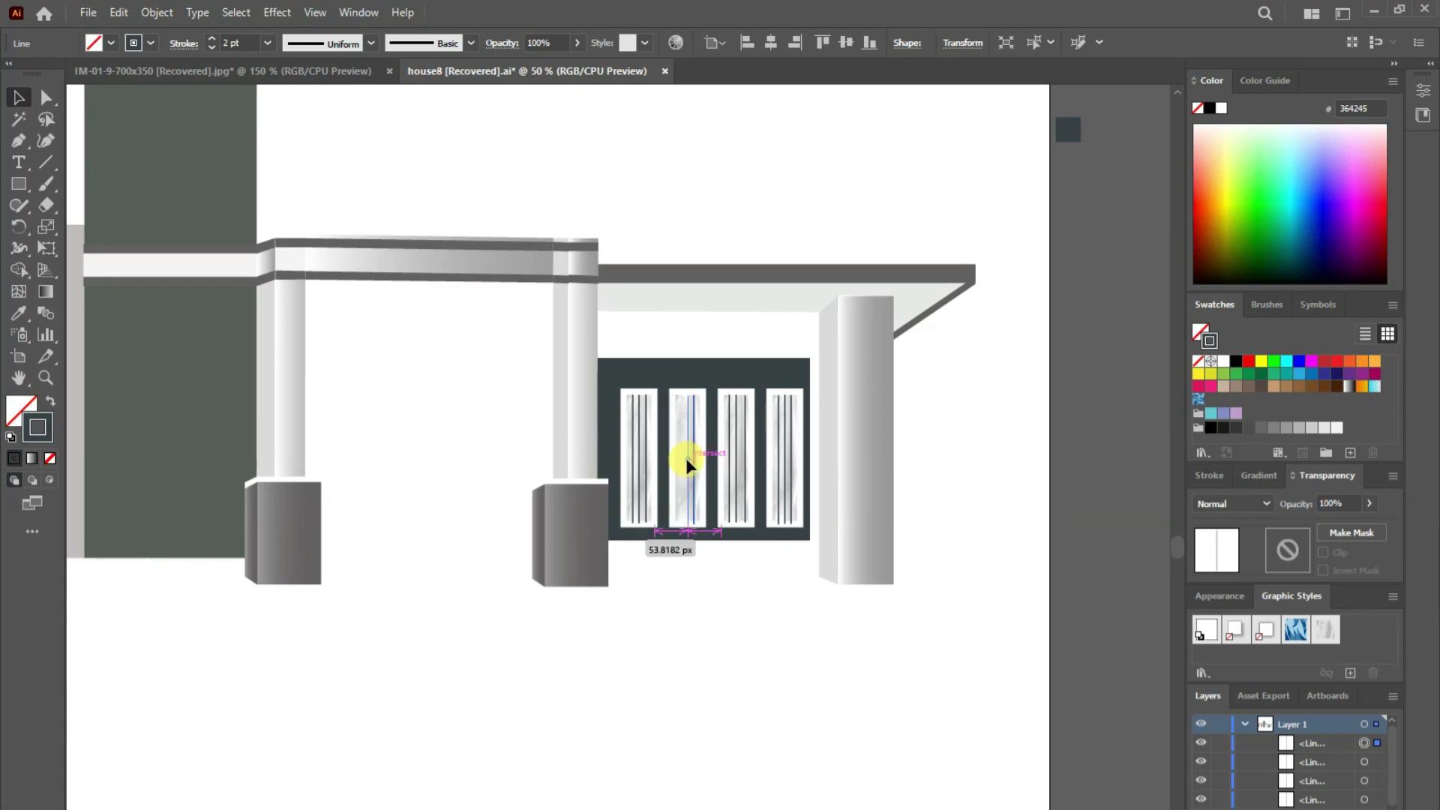
left_click(832, 664)
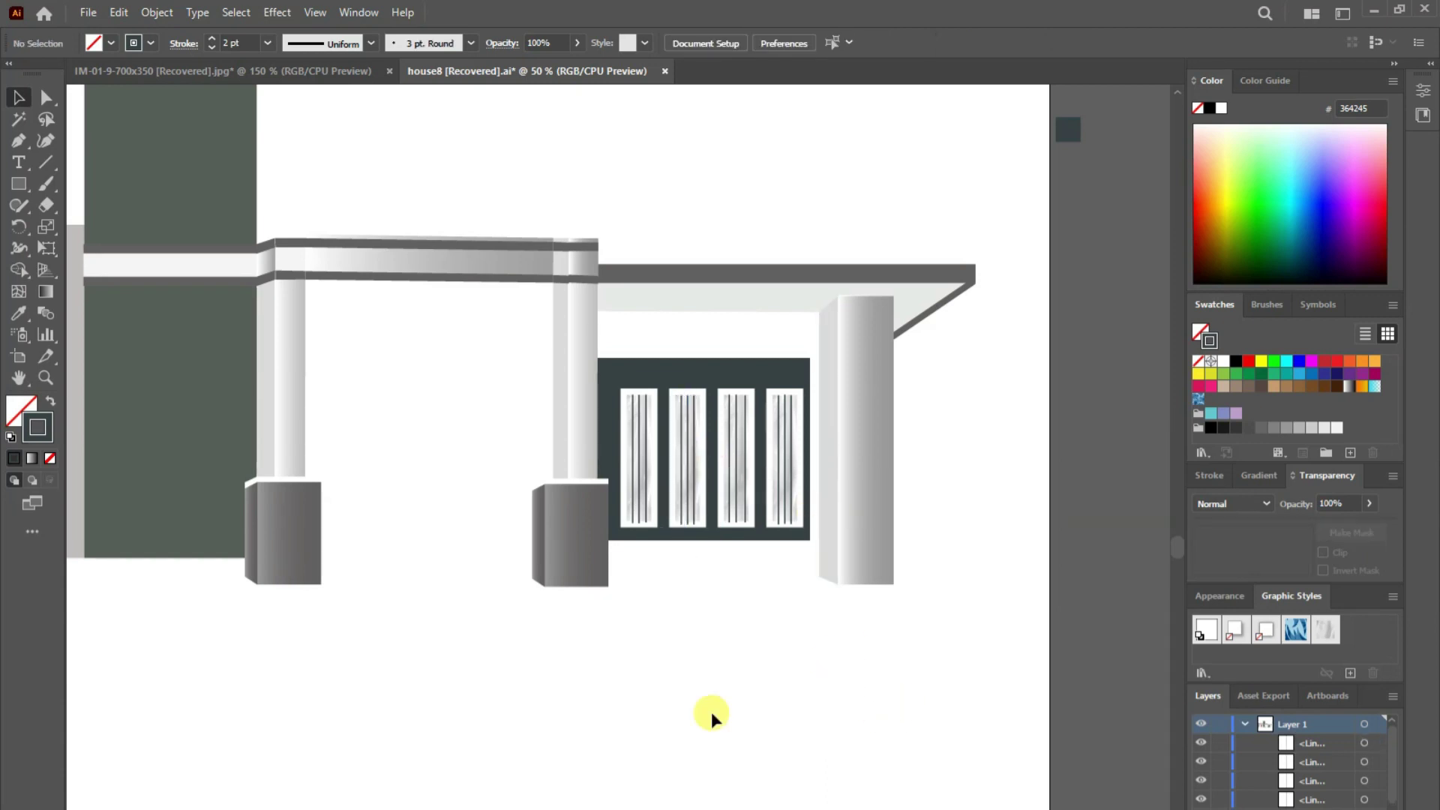
- Draw a grey base strip beneath the dark panel
key("m")
left_click_drag(819, 563, 609, 576)
left_click(47, 399)
left_click(19, 312)
left_click(270, 529)
left_click(682, 292)
- Draw two vertical divider lines between the panel's right and middle slats
left_click(17, 94)
left_click(668, 750)
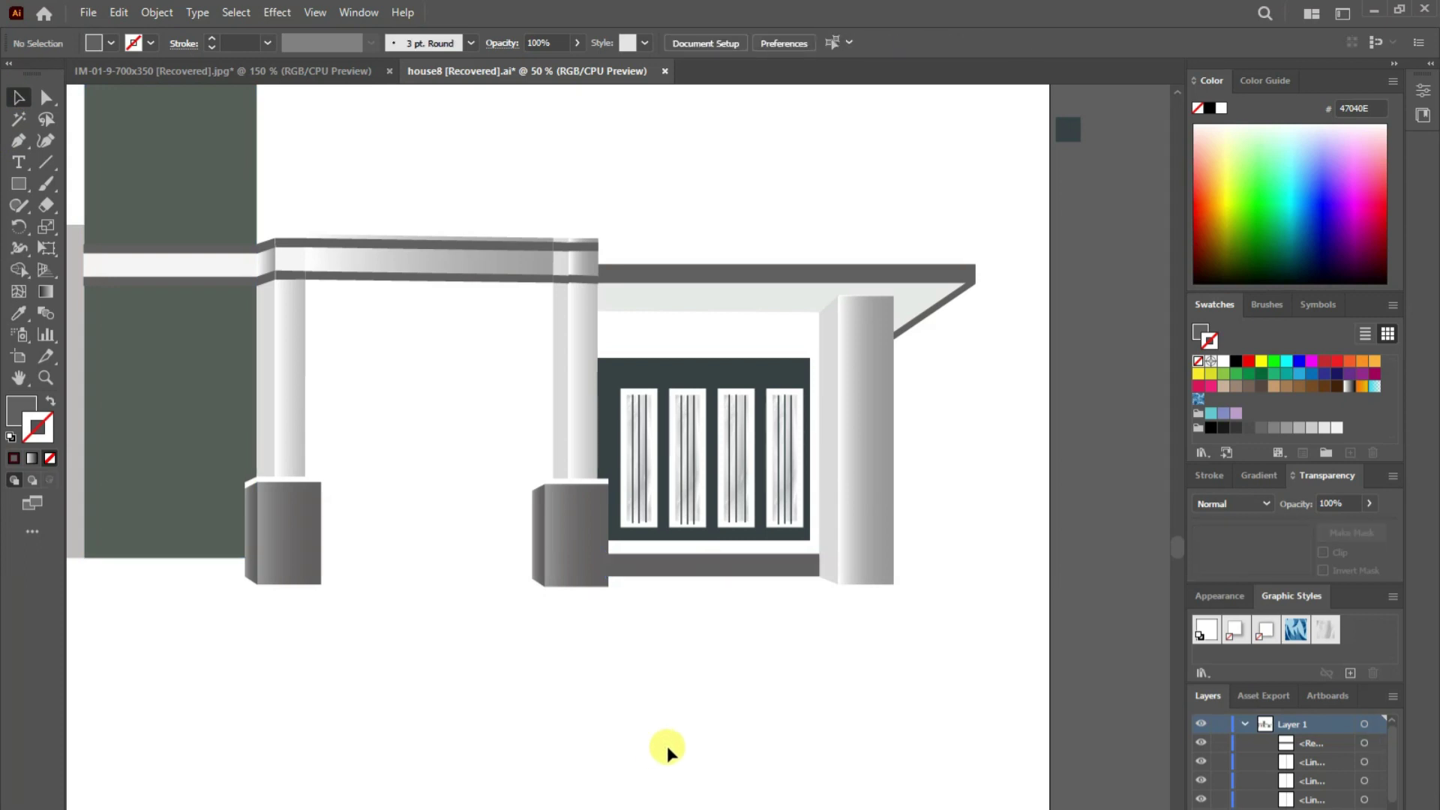
left_click_drag(760, 358, 760, 525)
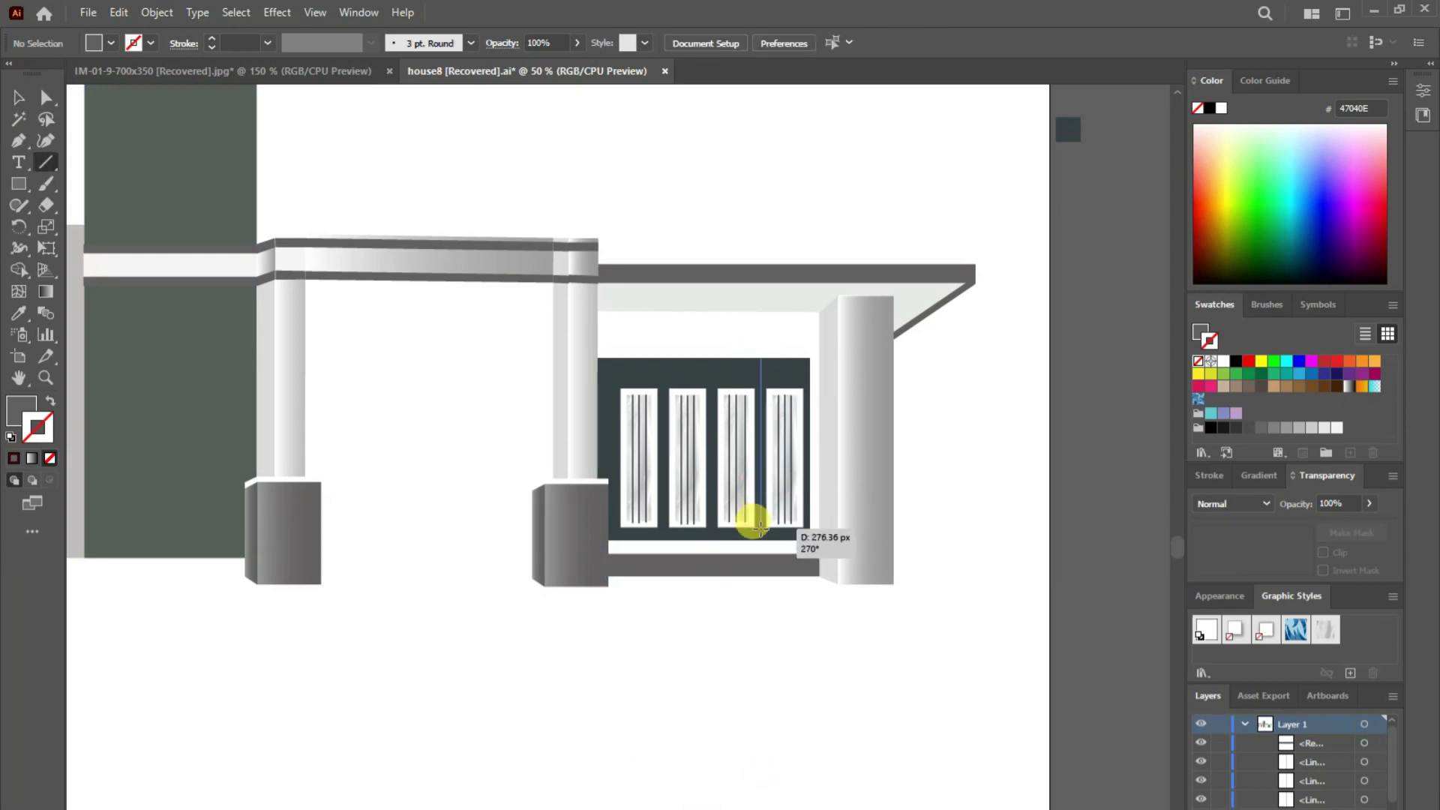
left_click_drag(732, 450, 686, 450)
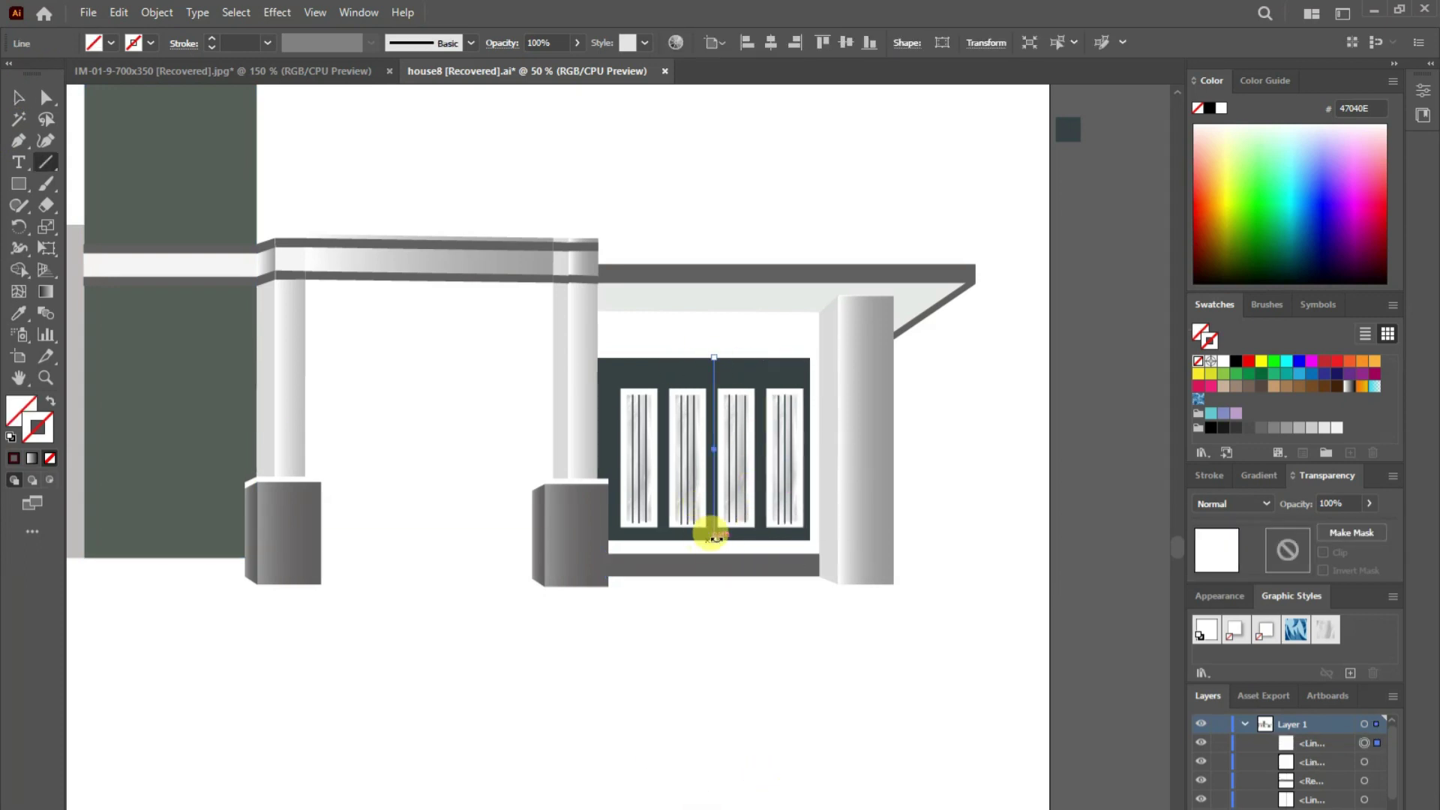
- Make the divider a white 2 pt stroke and copy it between the remaining slats
key("i")
left_click(50, 401)
left_click(268, 43)
left_click(289, 142)
left_click(761, 480, "ctrl")
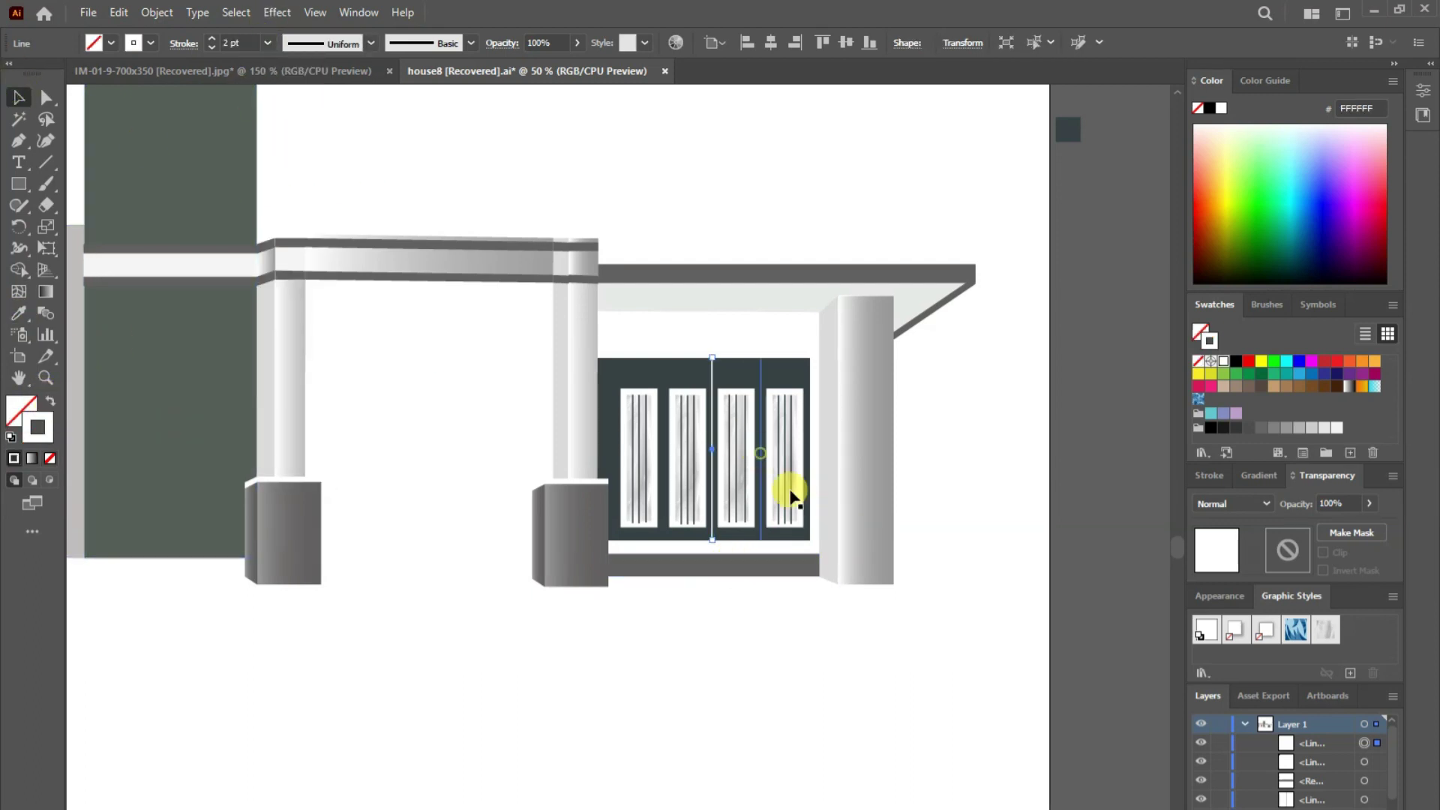
key("v")
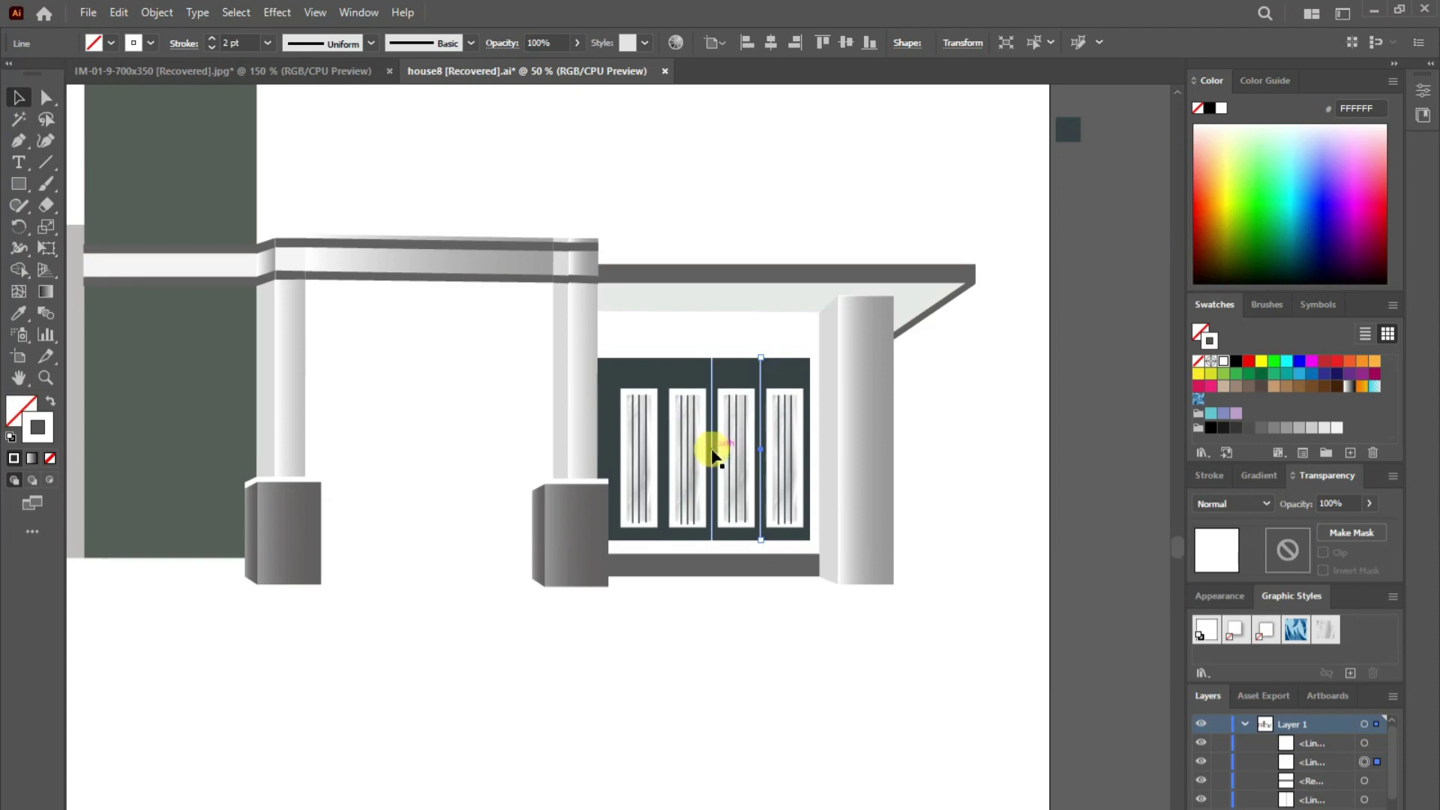
mouse_move(712, 454)
left_mouse_down()
mouse_move(654, 471)
mouse_move(607, 454)
left_mouse_up()
left_click(755, 731)
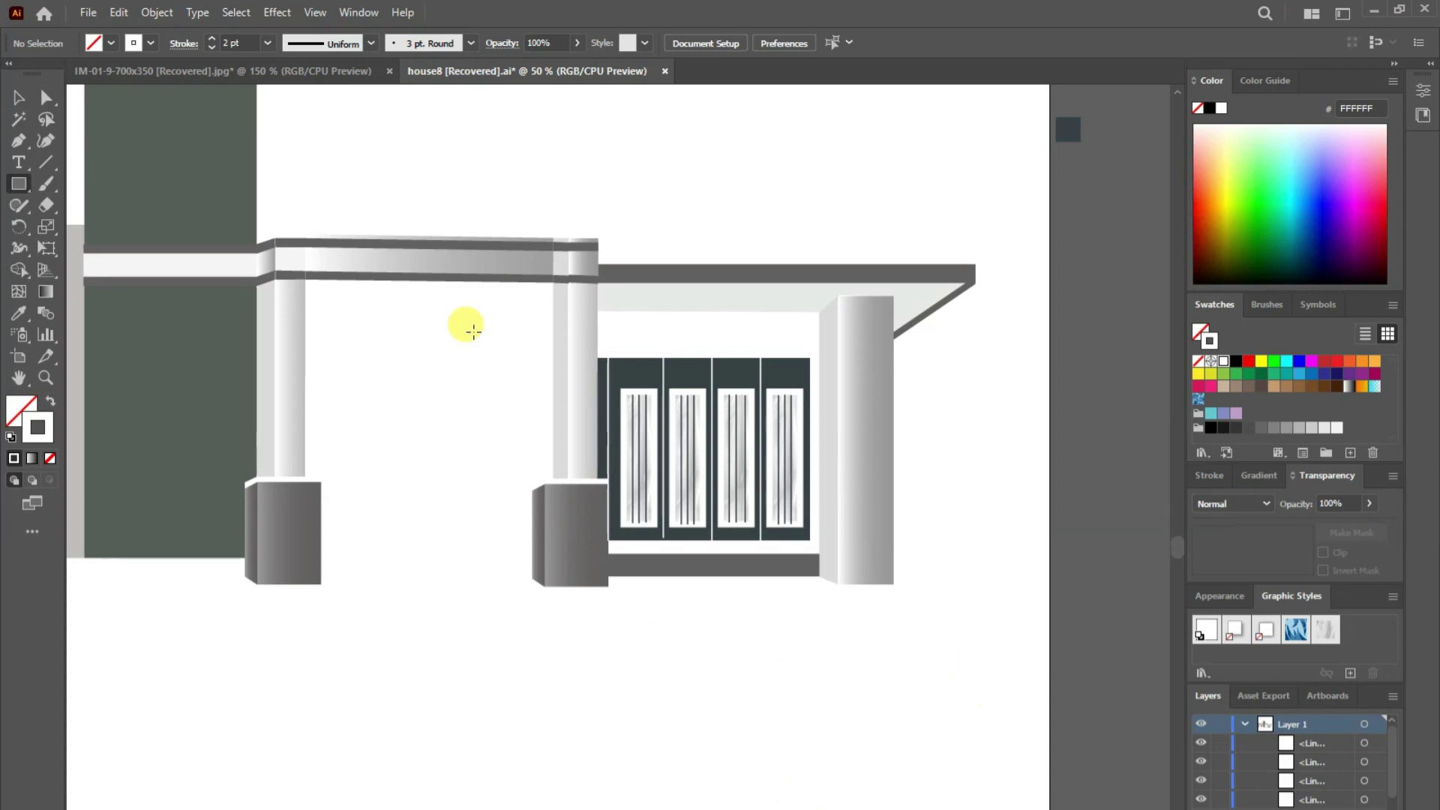
- Draw a wall rectangle in the opening, fill it with the pillar's light grey, and widen it to the right pillar
left_click_drag(324, 301, 524, 556)
left_click(18, 98)
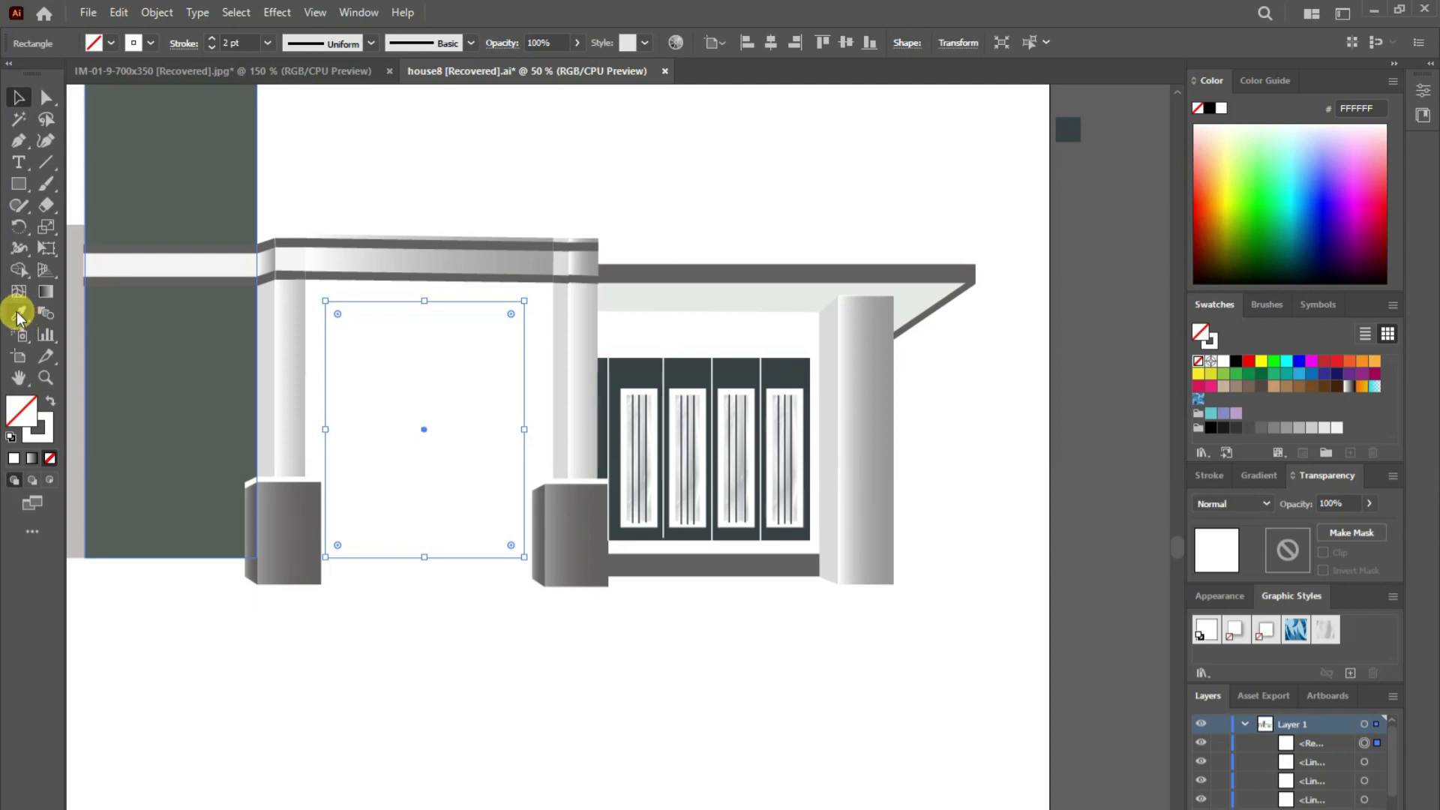
left_click(48, 403)
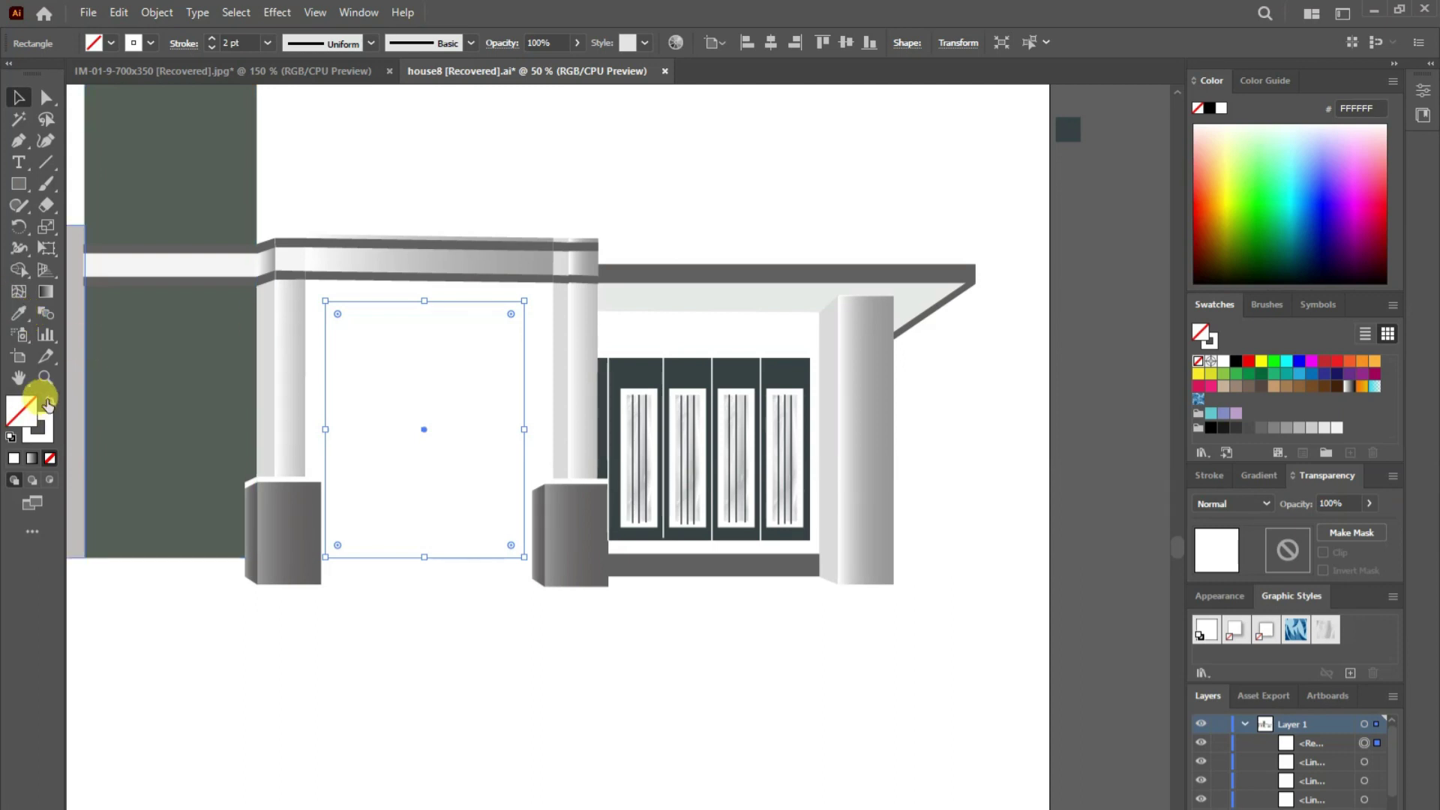
left_click(18, 313)
left_click(838, 310)
key("v")
left_click(458, 439)
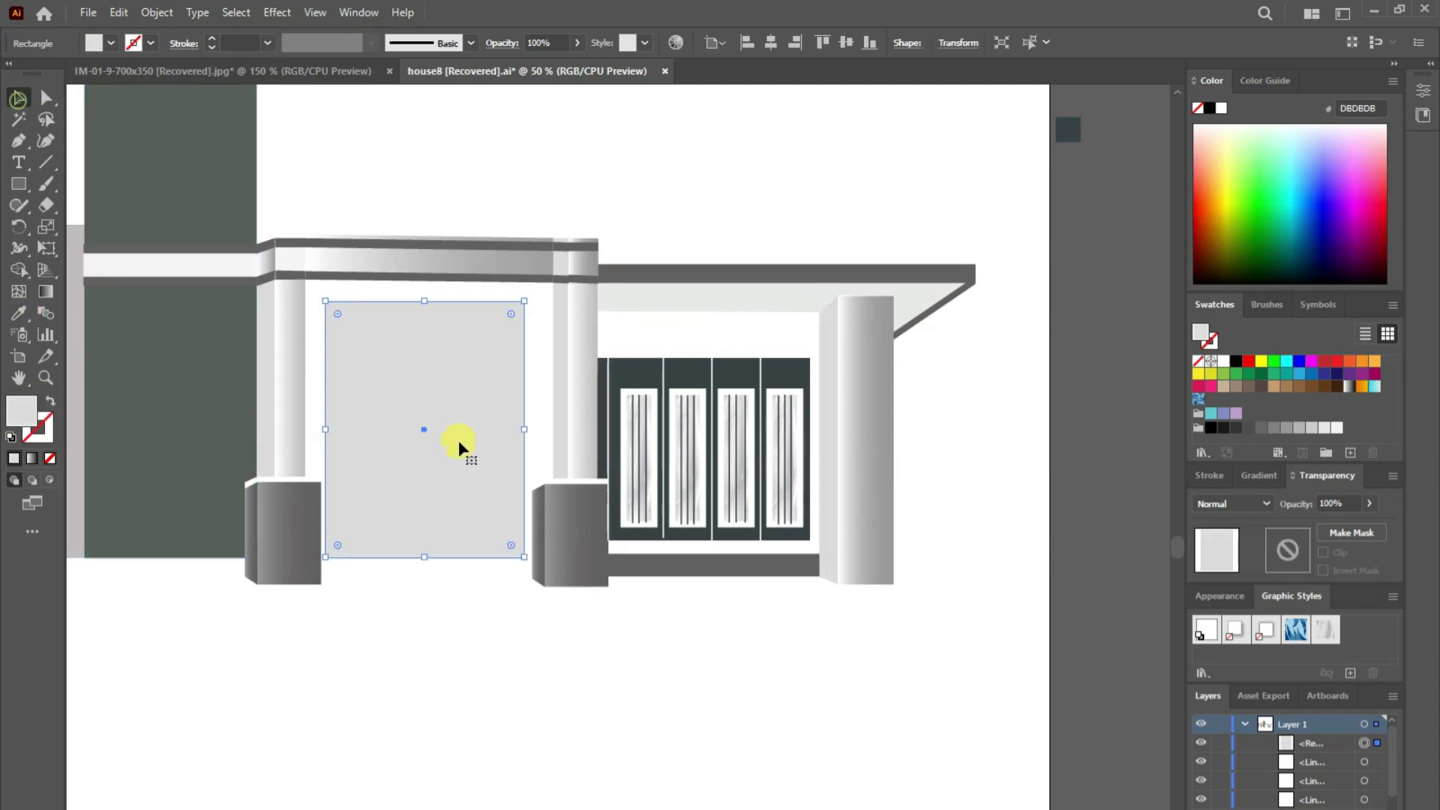
left_click(705, 234)
left_click(495, 420)
left_click_drag(525, 429, 554, 429)
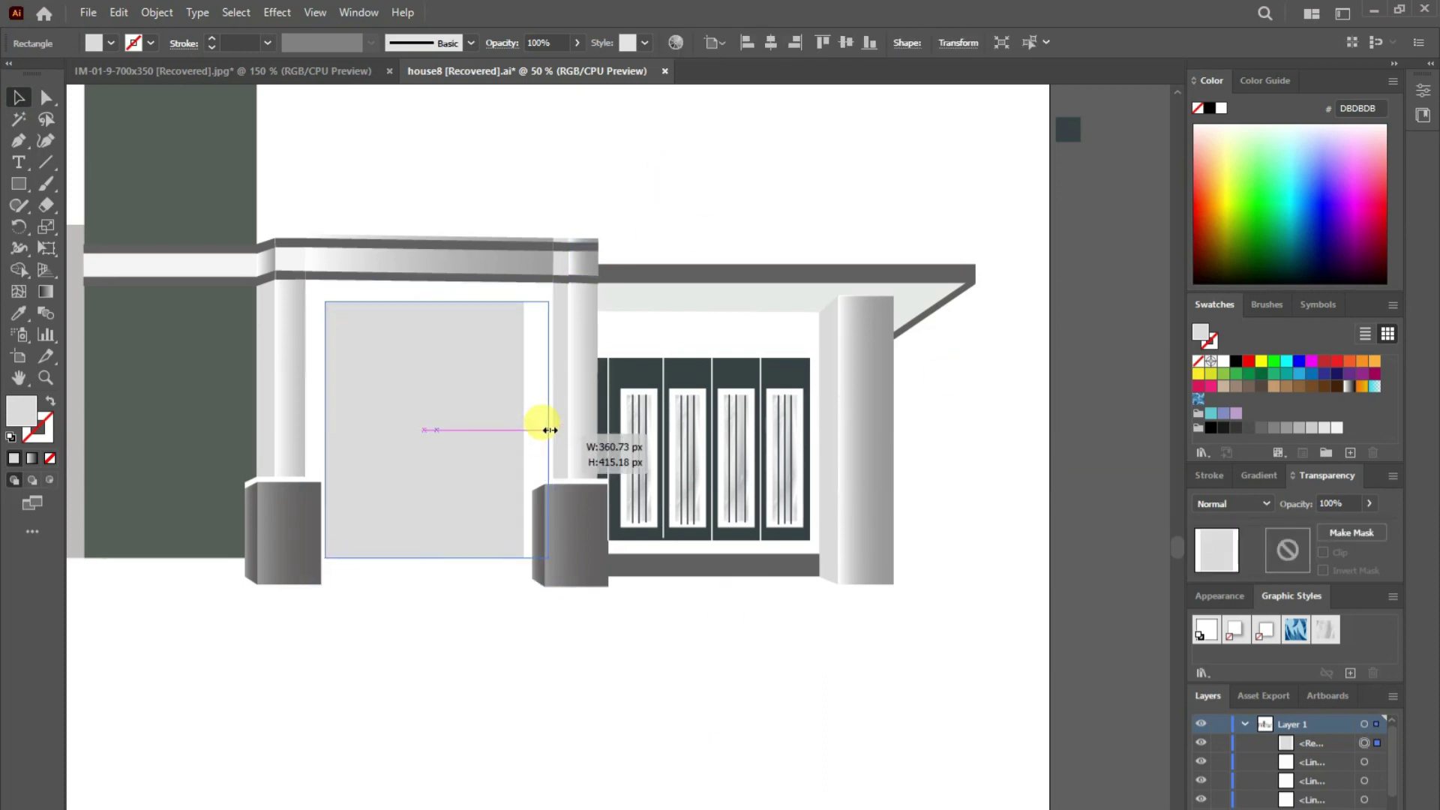
- Send the wall behind the pillar and select and recolour the right pillar's left edge path
key("ctrl+[")
left_click(568, 398)
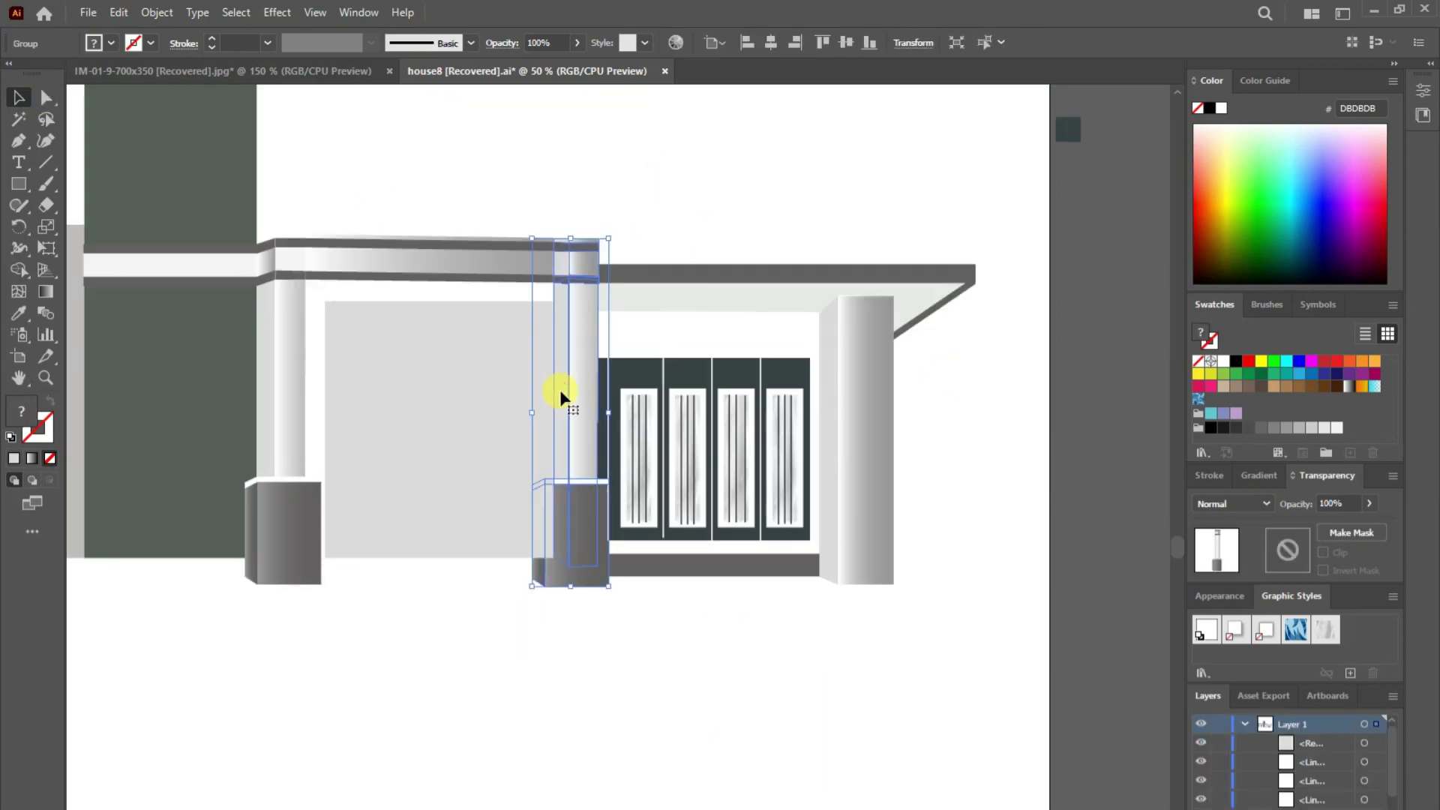
left_click(617, 739)
left_click(46, 97)
left_click(554, 284)
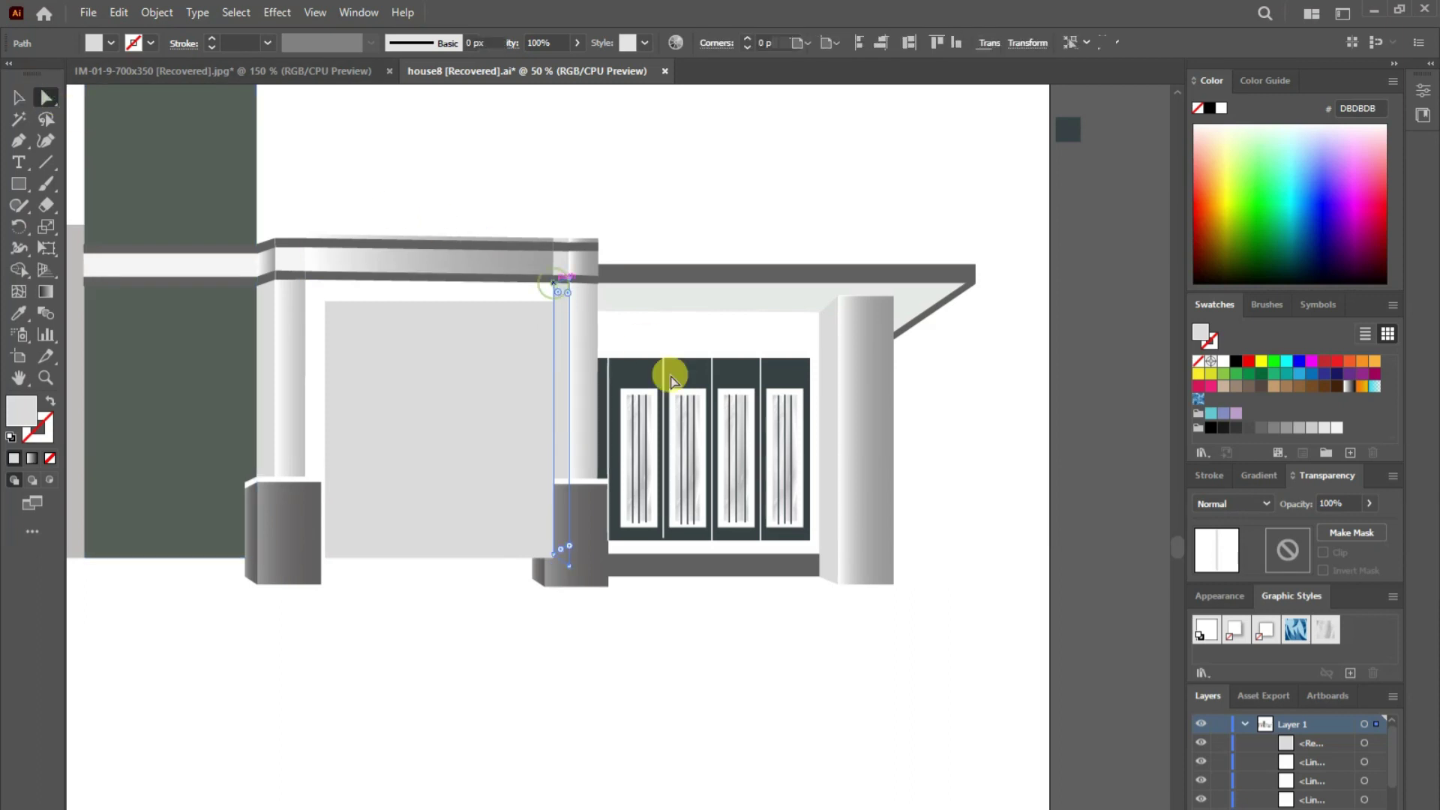
left_click(593, 656)
left_click(562, 417)
key("i")
left_click(552, 305)
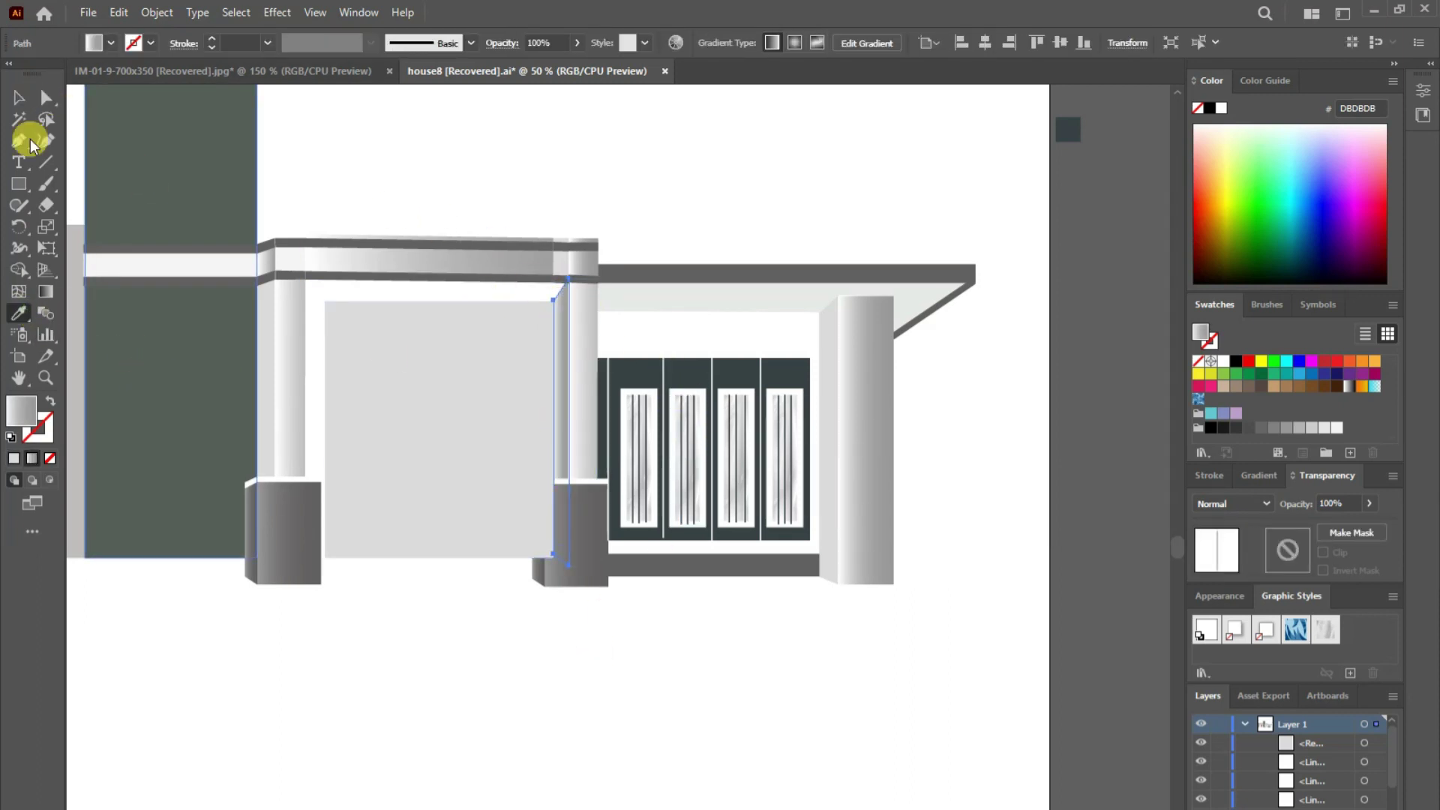
- Bring the right pillar base in front of the grey wall
left_click(19, 97)
left_click(612, 768)
left_click(508, 482)
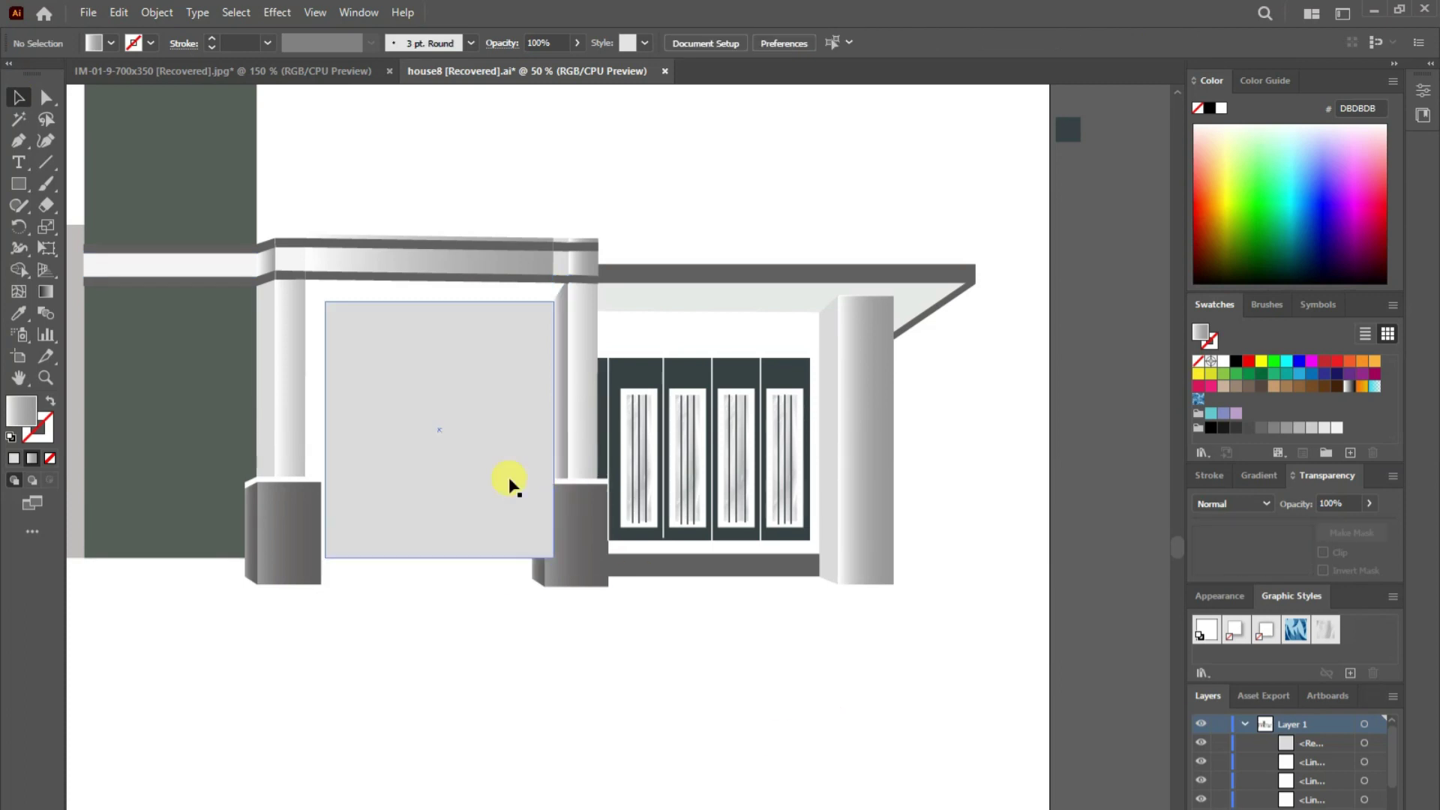
right_click(589, 535)
left_click(790, 753)
- Draw a strip under the beam with the Pen and fill it pale grey EBEAE8
left_click(19, 140)
left_click(568, 283)
left_click(276, 274)
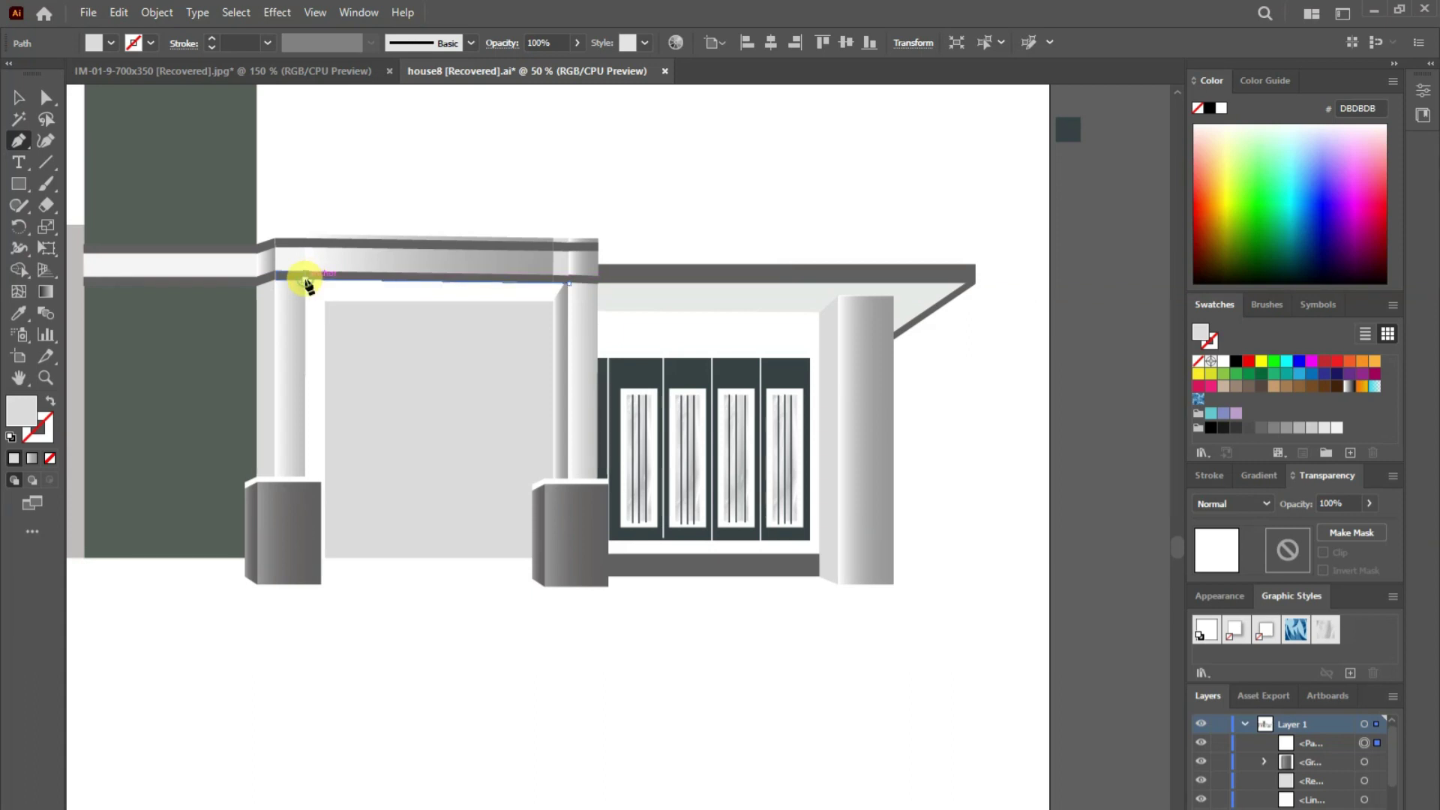
left_click(305, 301)
left_click(553, 302)
left_click(567, 282)
left_click(19, 312)
left_click(139, 264)
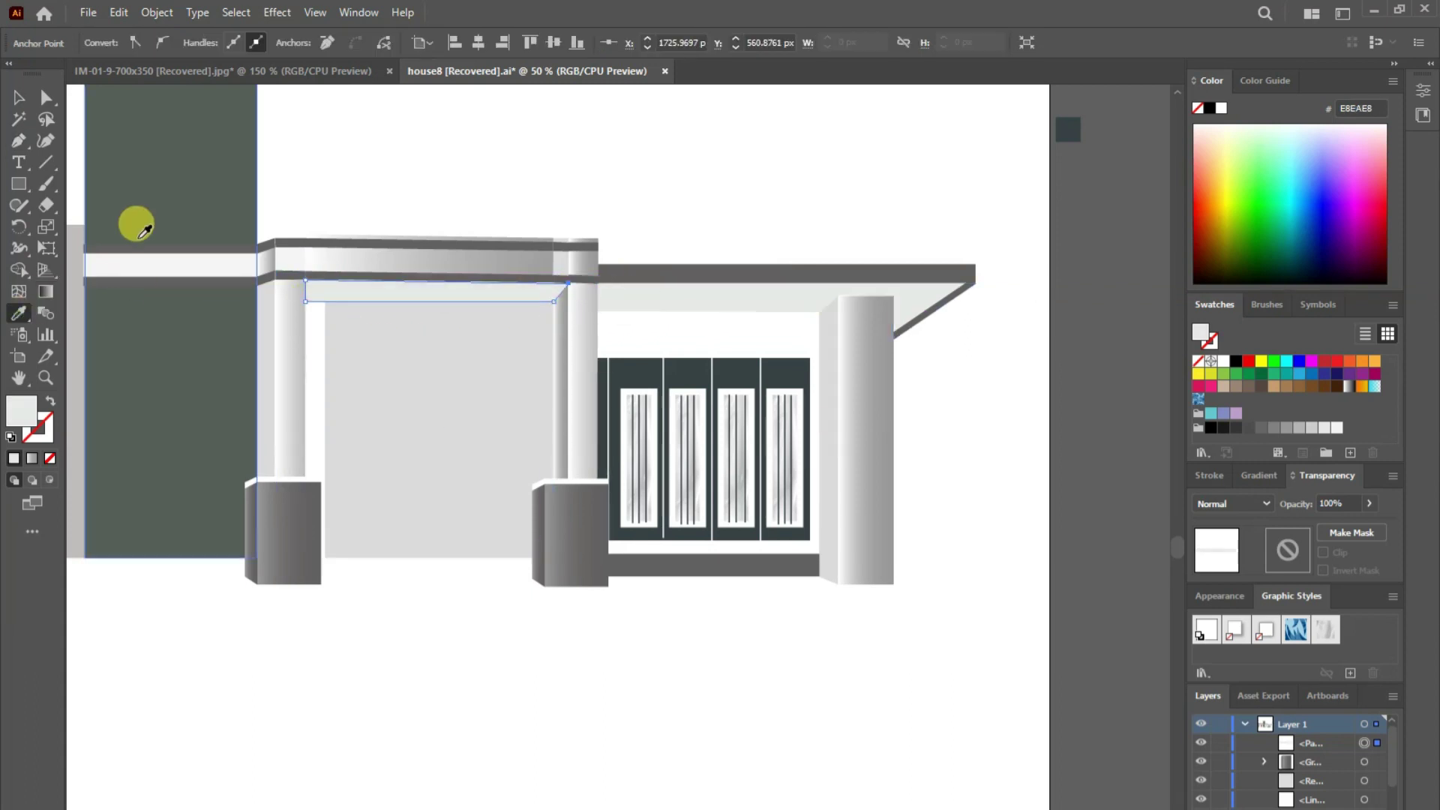
- Extend the wall's left edge to the left pillar and select the left pedestal for restacking
key("v")
left_click(421, 399)
left_click_drag(322, 414, 305, 414)
left_click(489, 668)
left_click(482, 443)
right_click(284, 546)
- Bring the left pedestal forward and draw the door's left post in dark 364245 at 10 pt
left_click(537, 767)
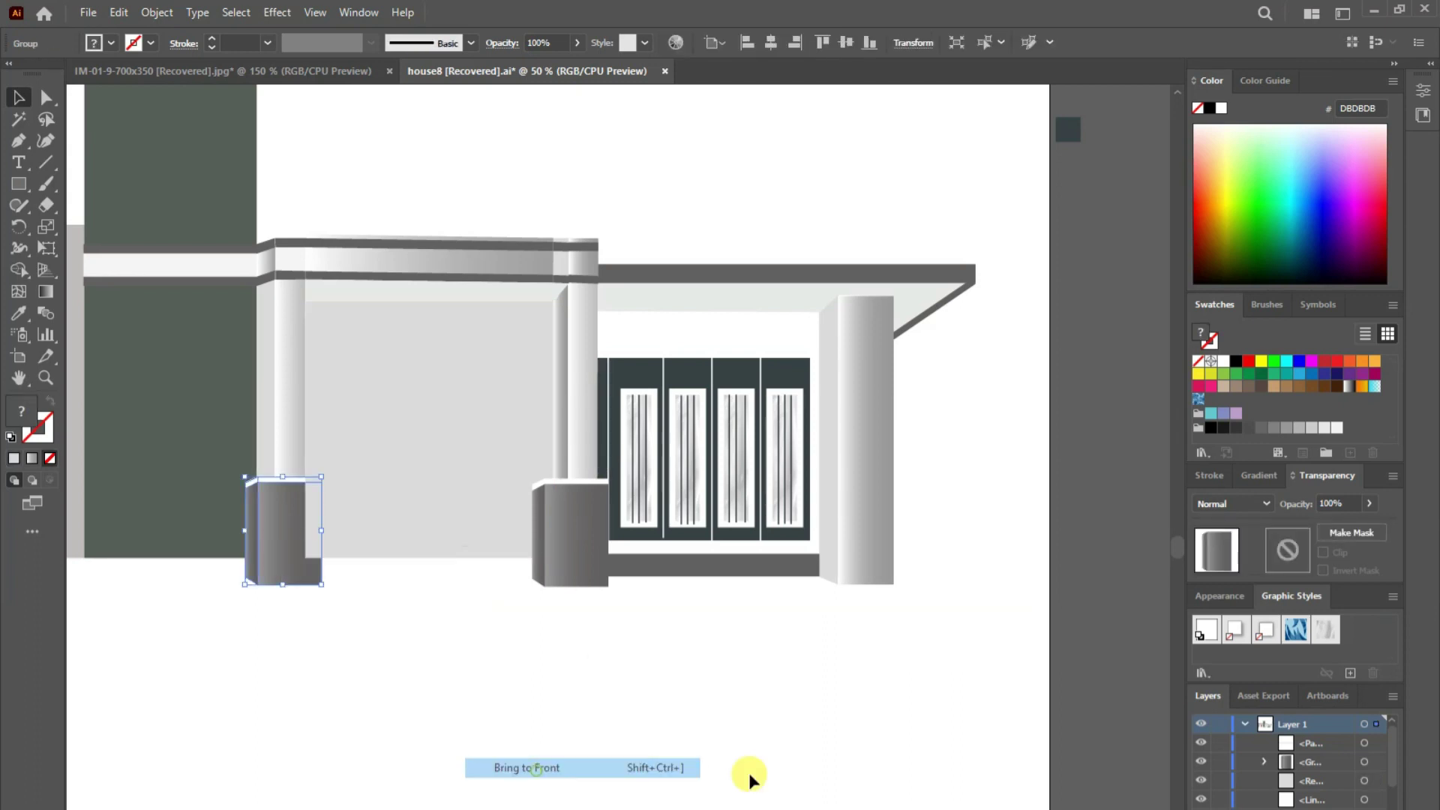
left_click(797, 780)
key("backslash")
scroll(525, 660, "up", 1)
left_click_drag(305, 389, 305, 615)
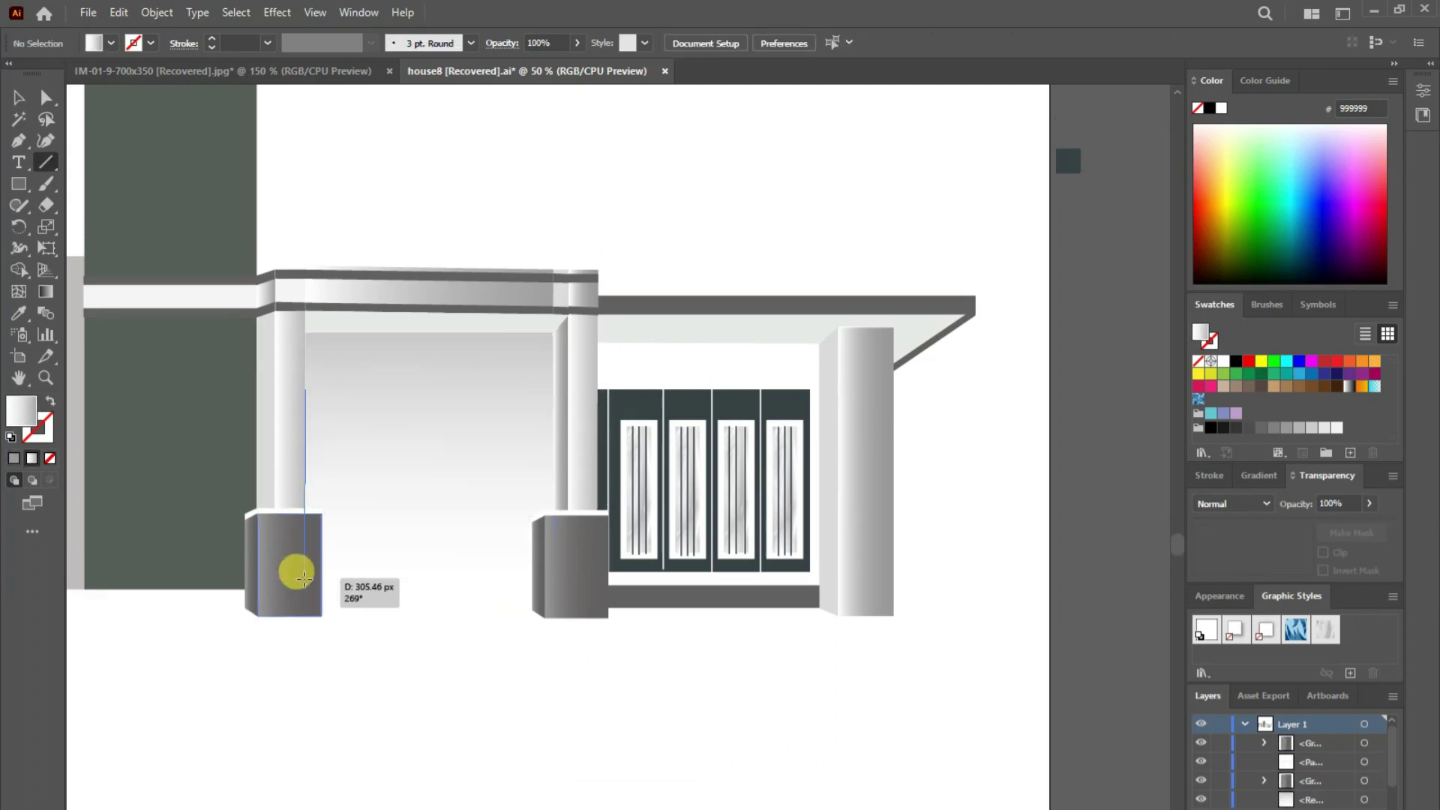
left_click(34, 309)
left_click(119, 363)
left_click(50, 401)
left_click(267, 42)
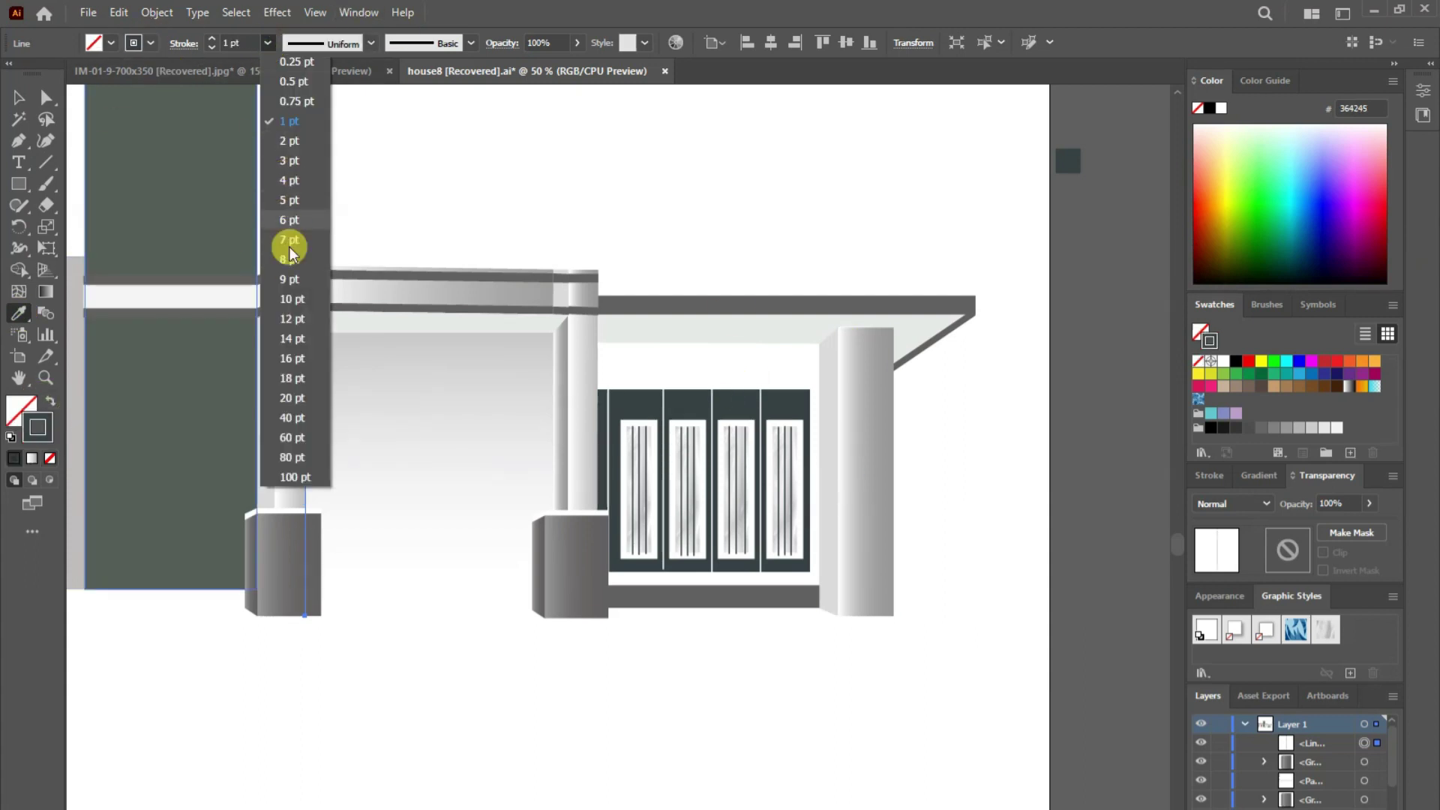
left_click(292, 299)
- Draw the lintel across the door top and the right post down from it
left_click(46, 162)
left_click(19, 98)
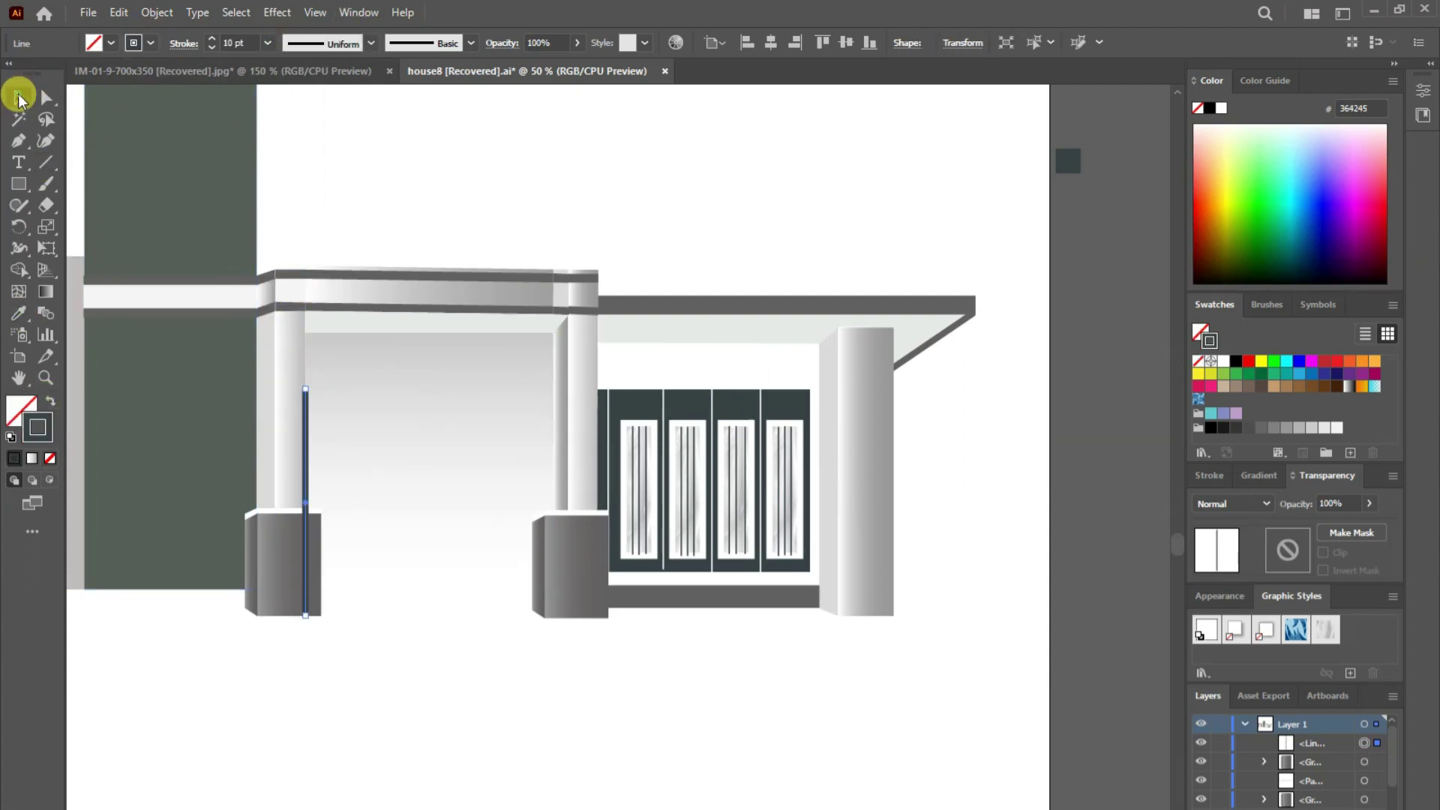
key("ctrl+shift+a")
left_click(43, 163)
mouse_move(303, 389)
left_mouse_down()
mouse_move(543, 393)
mouse_move(499, 390)
mouse_move(501, 617)
left_mouse_up()
left_click(46, 97)
left_click(311, 392)
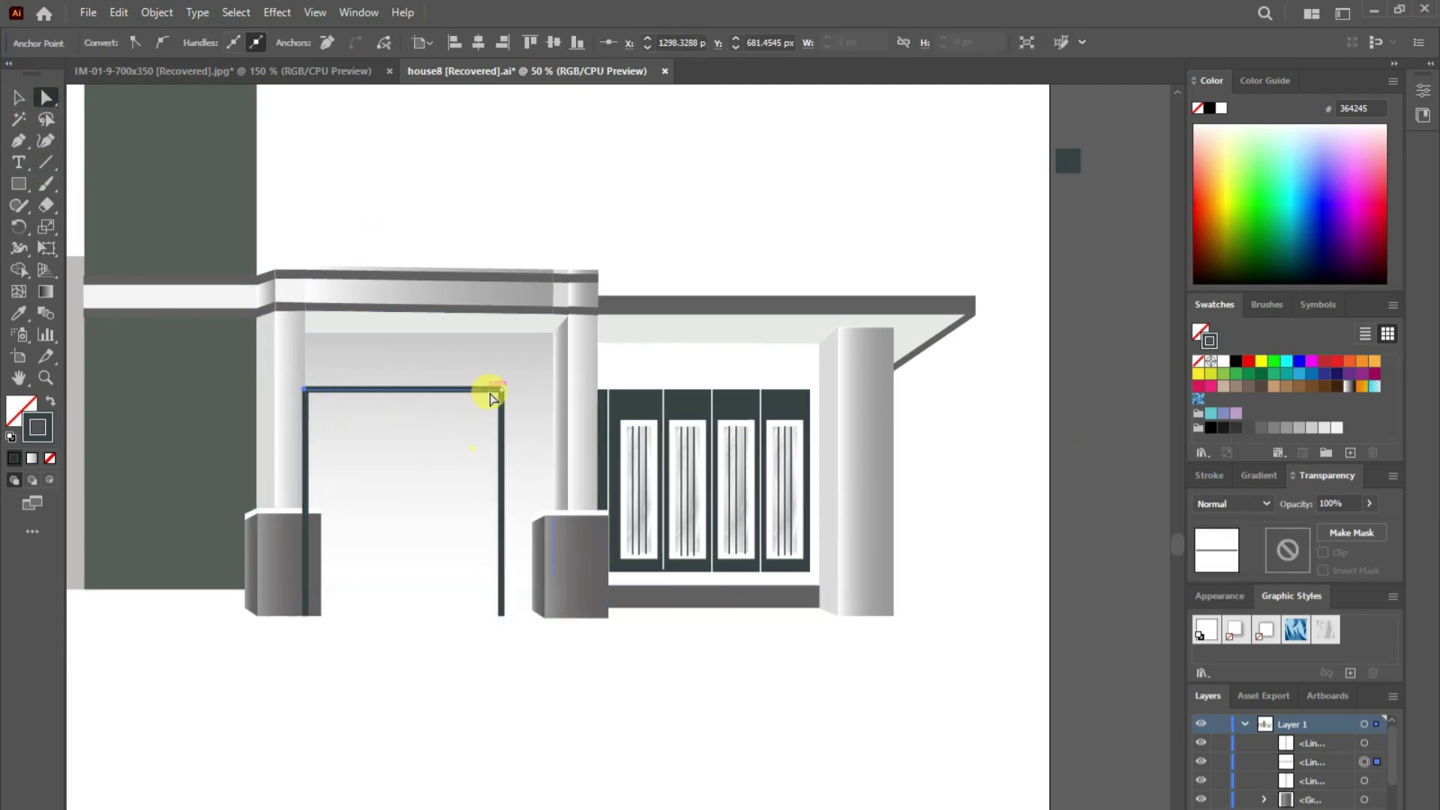
left_click(555, 176)
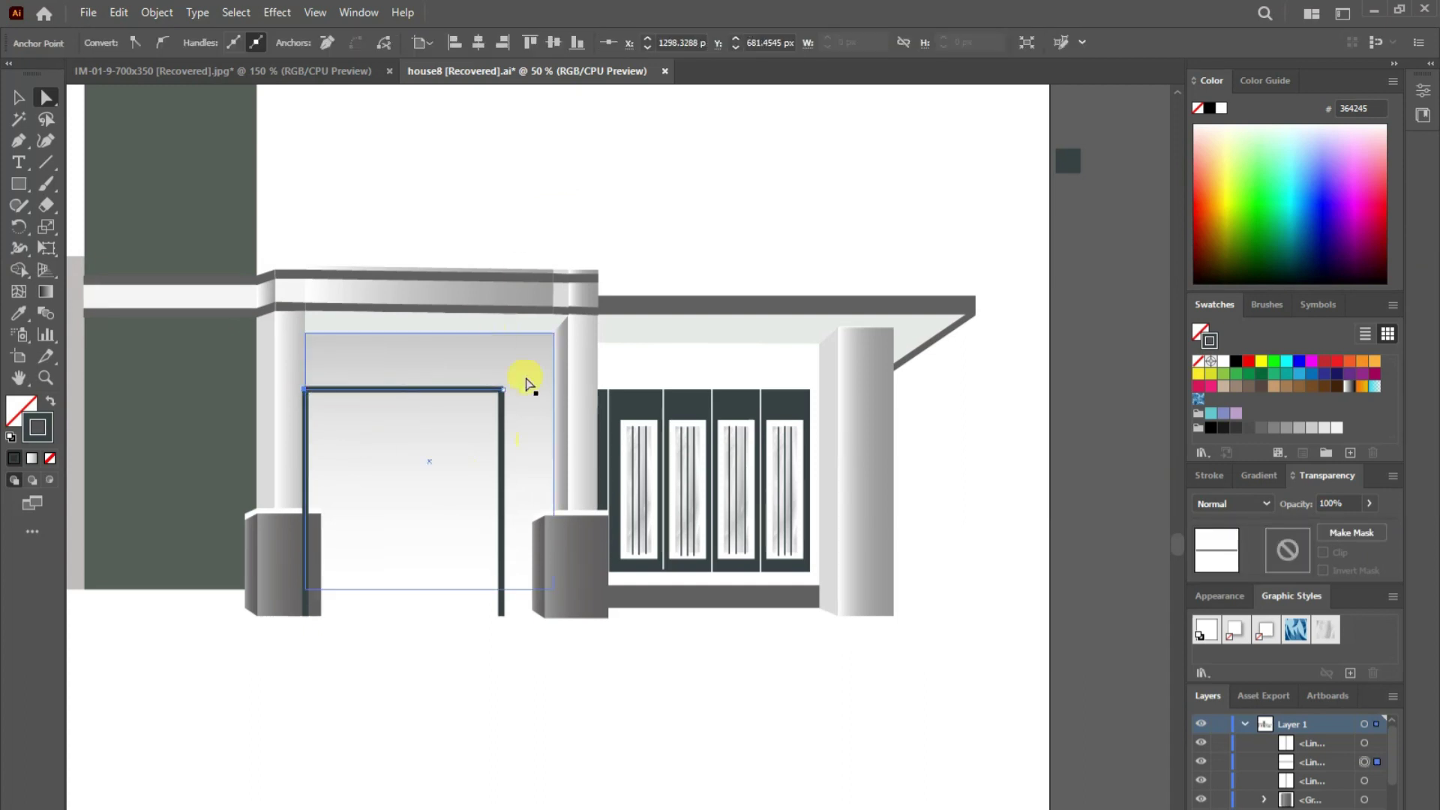
left_click(484, 394)
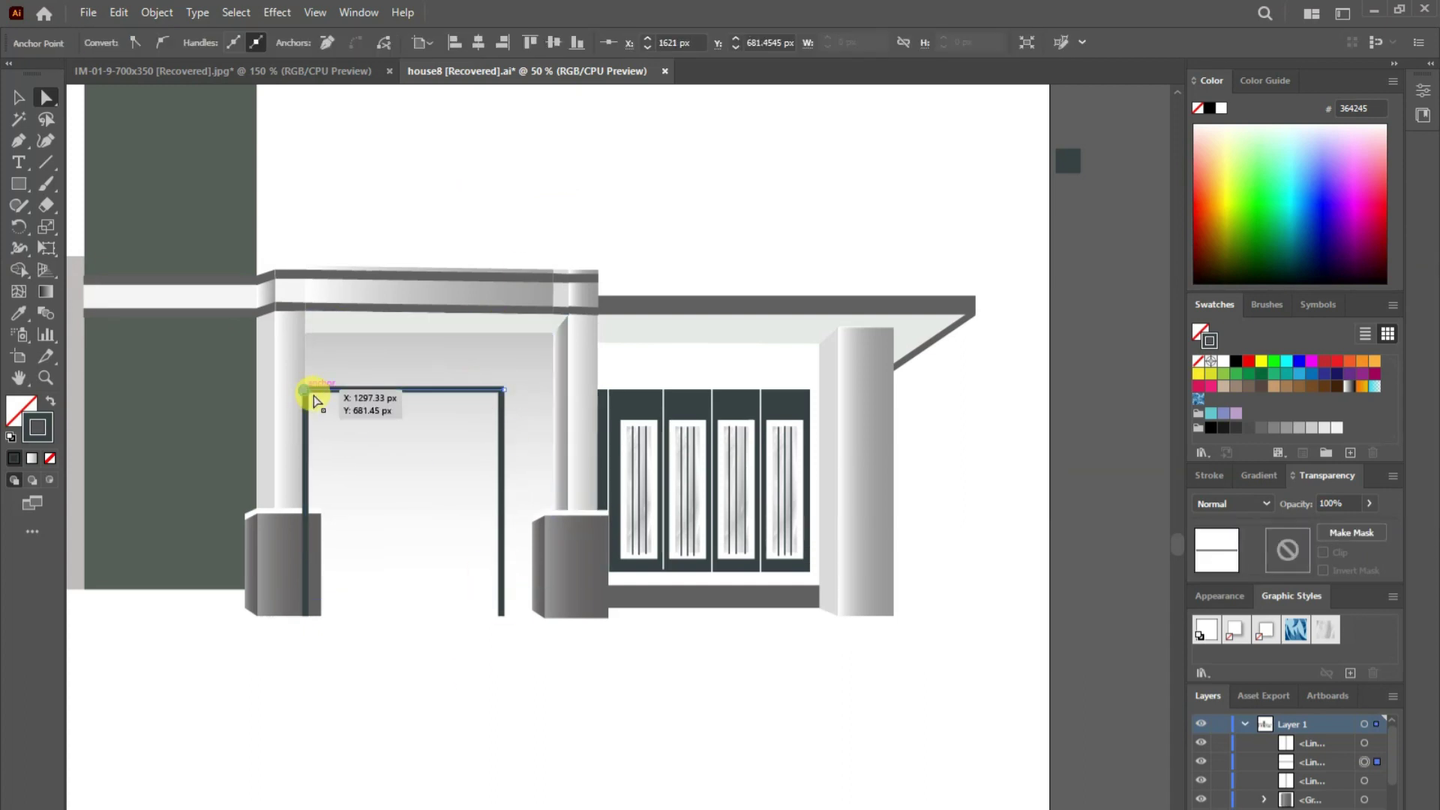
left_click(530, 753)
- Set all three door frame lines to a 12 pt stroke weight
key("v")
left_click_drag(441, 145, 504, 473)
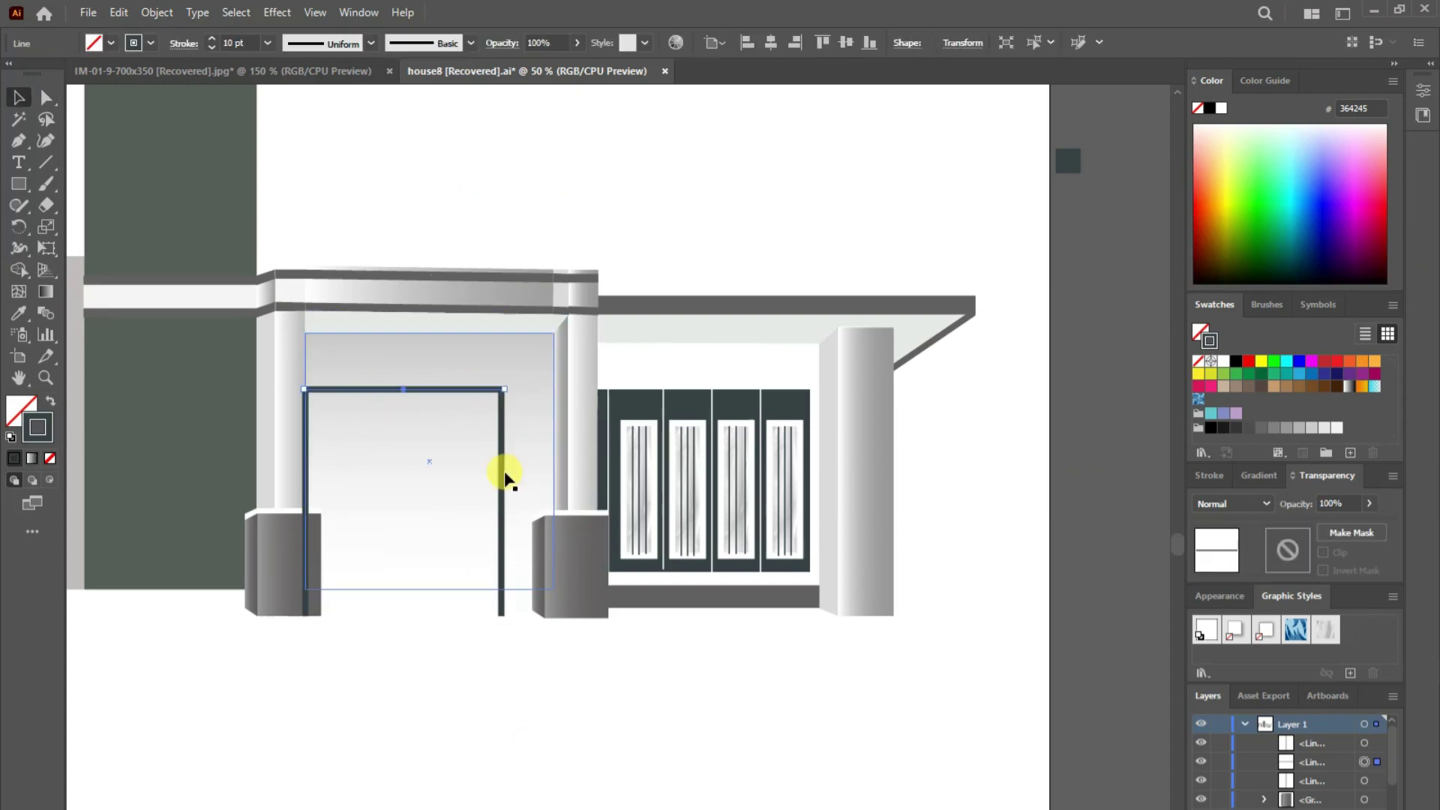
left_click(269, 43)
left_click(291, 319)
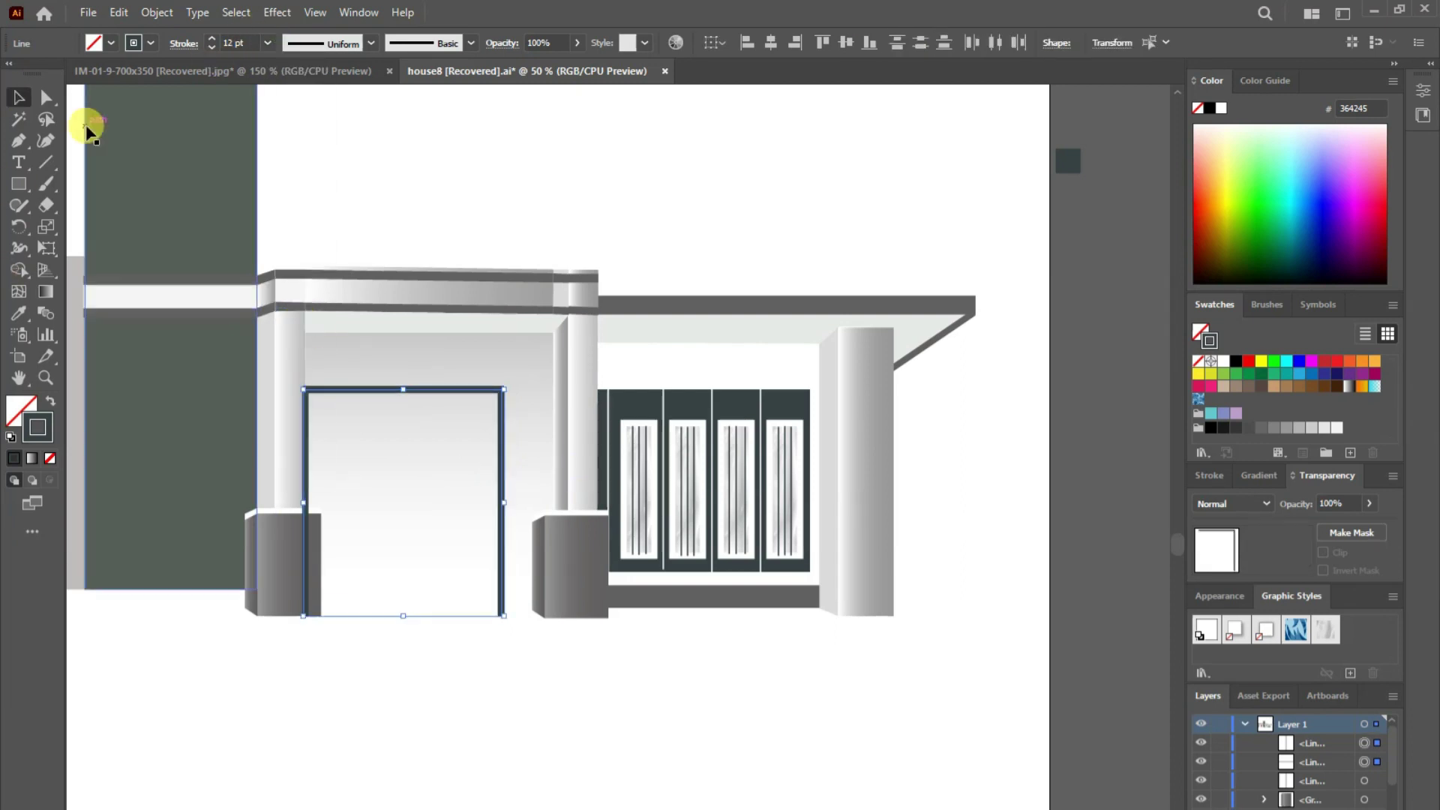
left_click(75, 149)
left_click(19, 184)
left_click(11, 436)
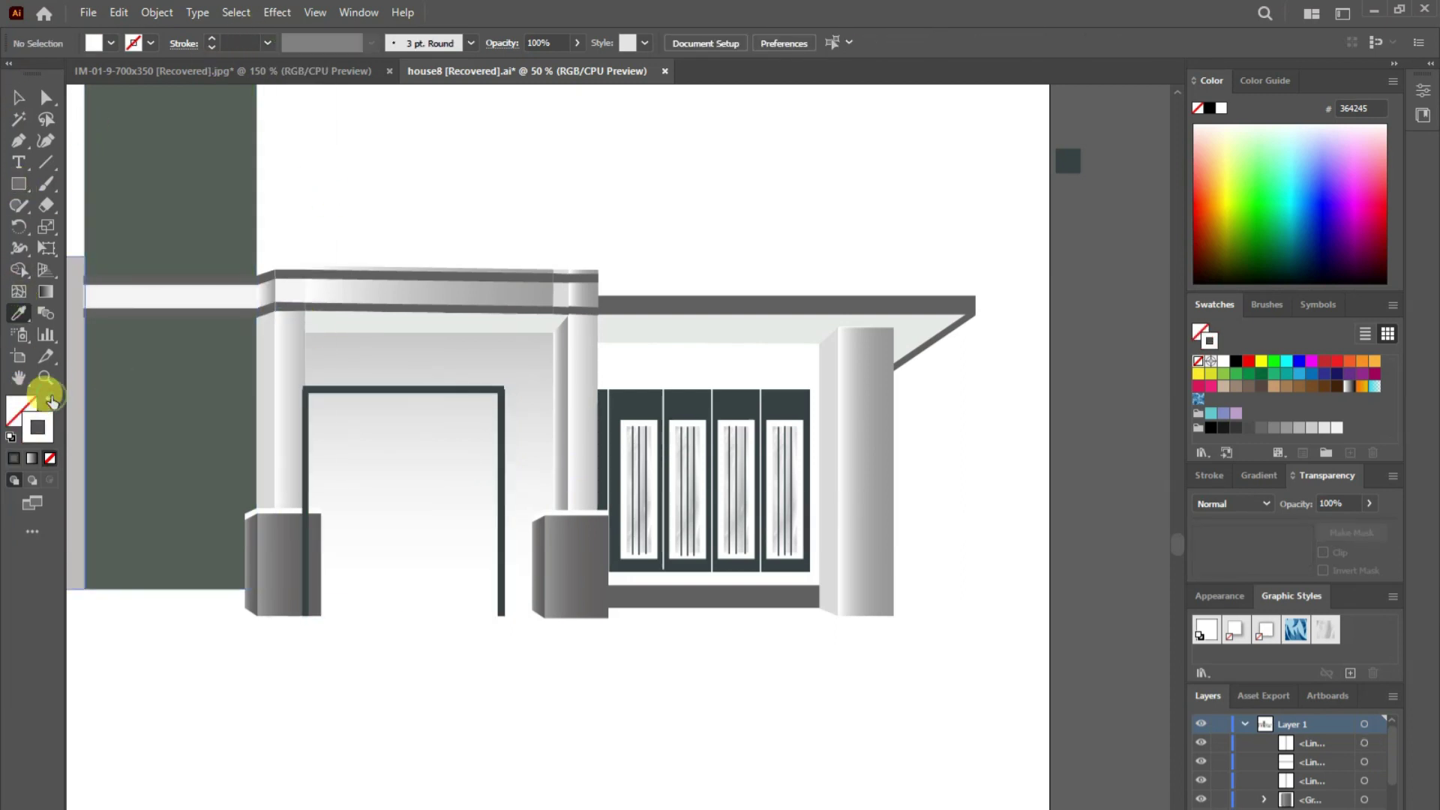
- Draw a door panel rectangle with a 10 pt stroke and fit it inside the frame
left_click_drag(322, 409, 485, 596)
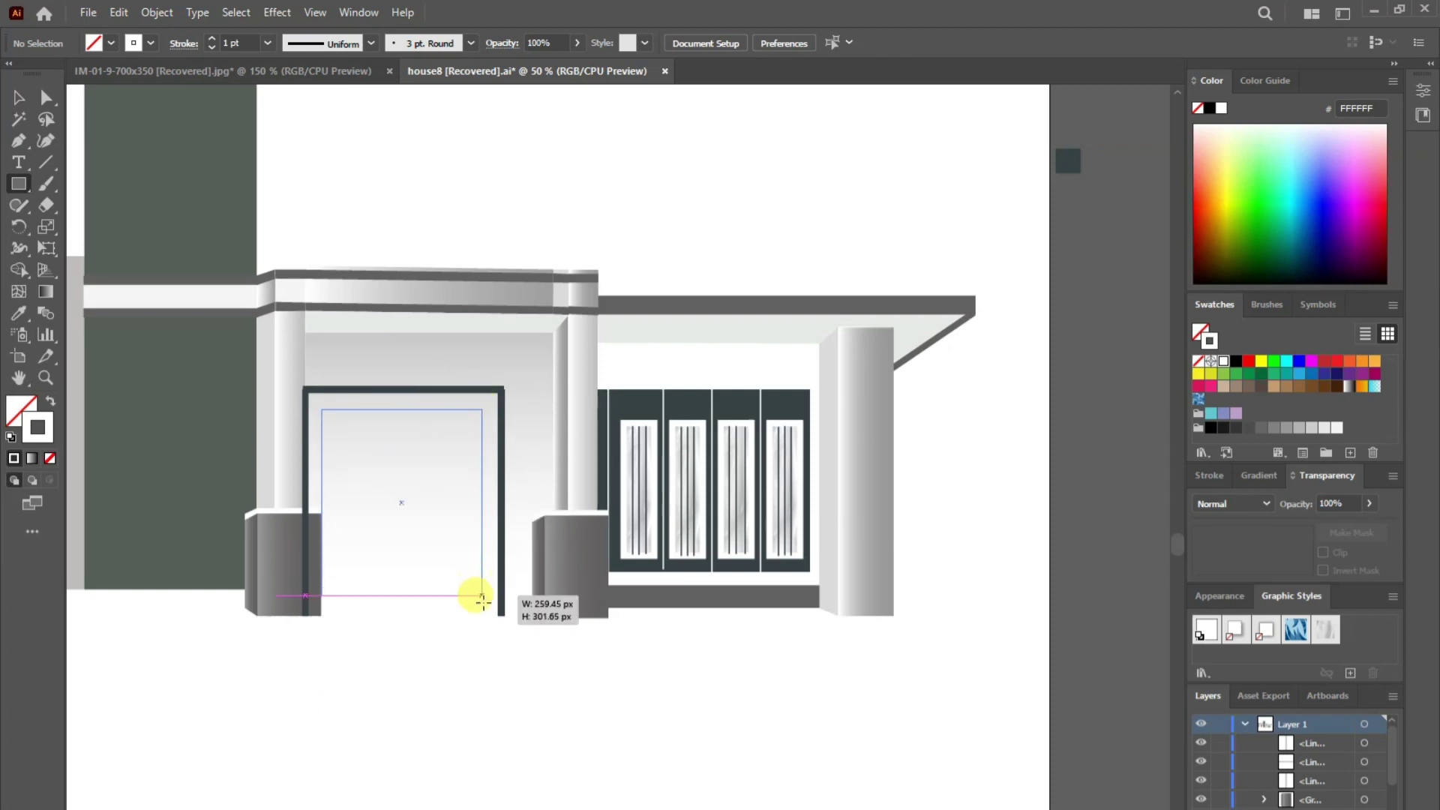
left_click(268, 43)
left_click(289, 295)
left_click(19, 97)
left_click(483, 410)
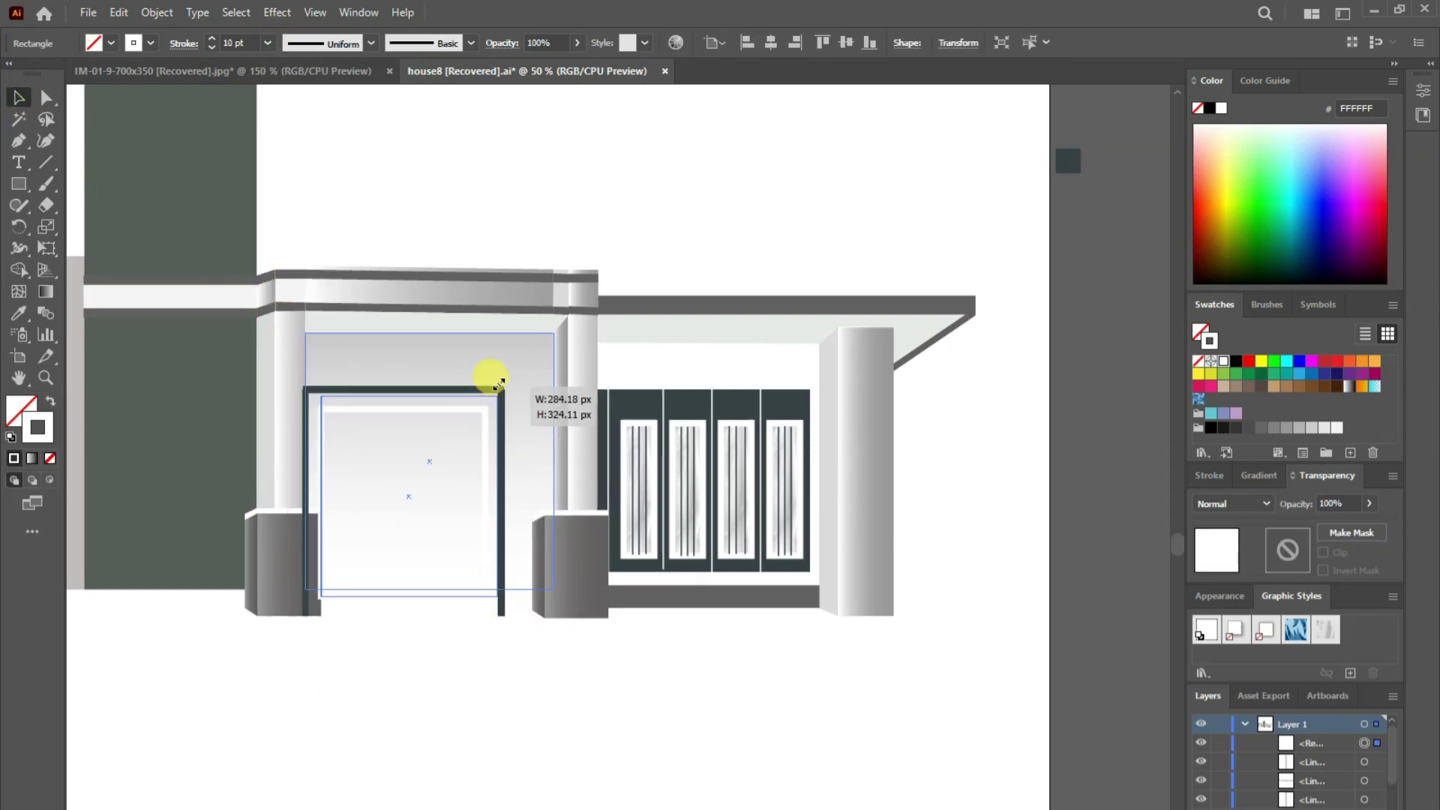
left_click_drag(486, 401, 500, 388)
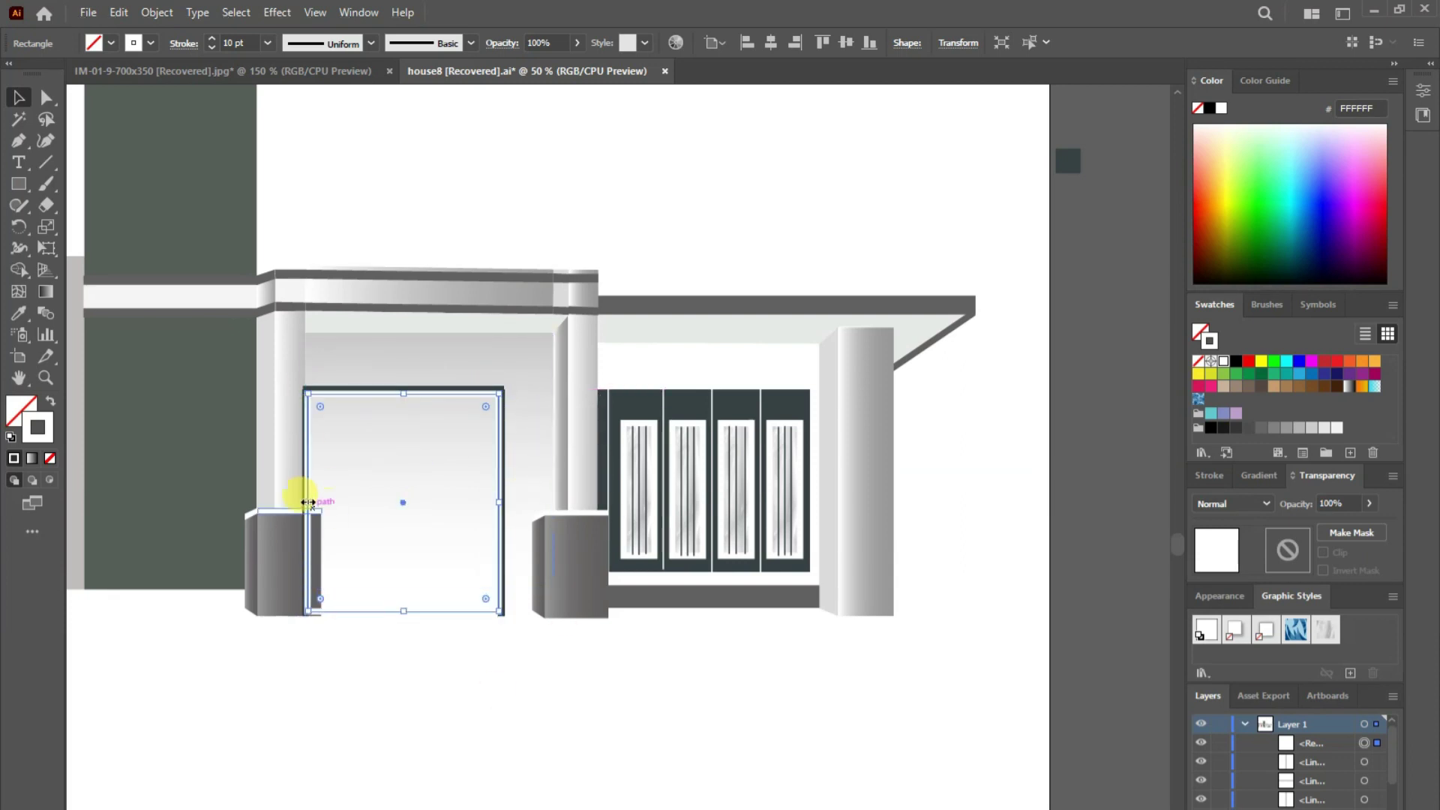
left_click_drag(308, 502, 313, 502)
left_click_drag(499, 501, 494, 502)
left_click_drag(405, 394, 405, 401)
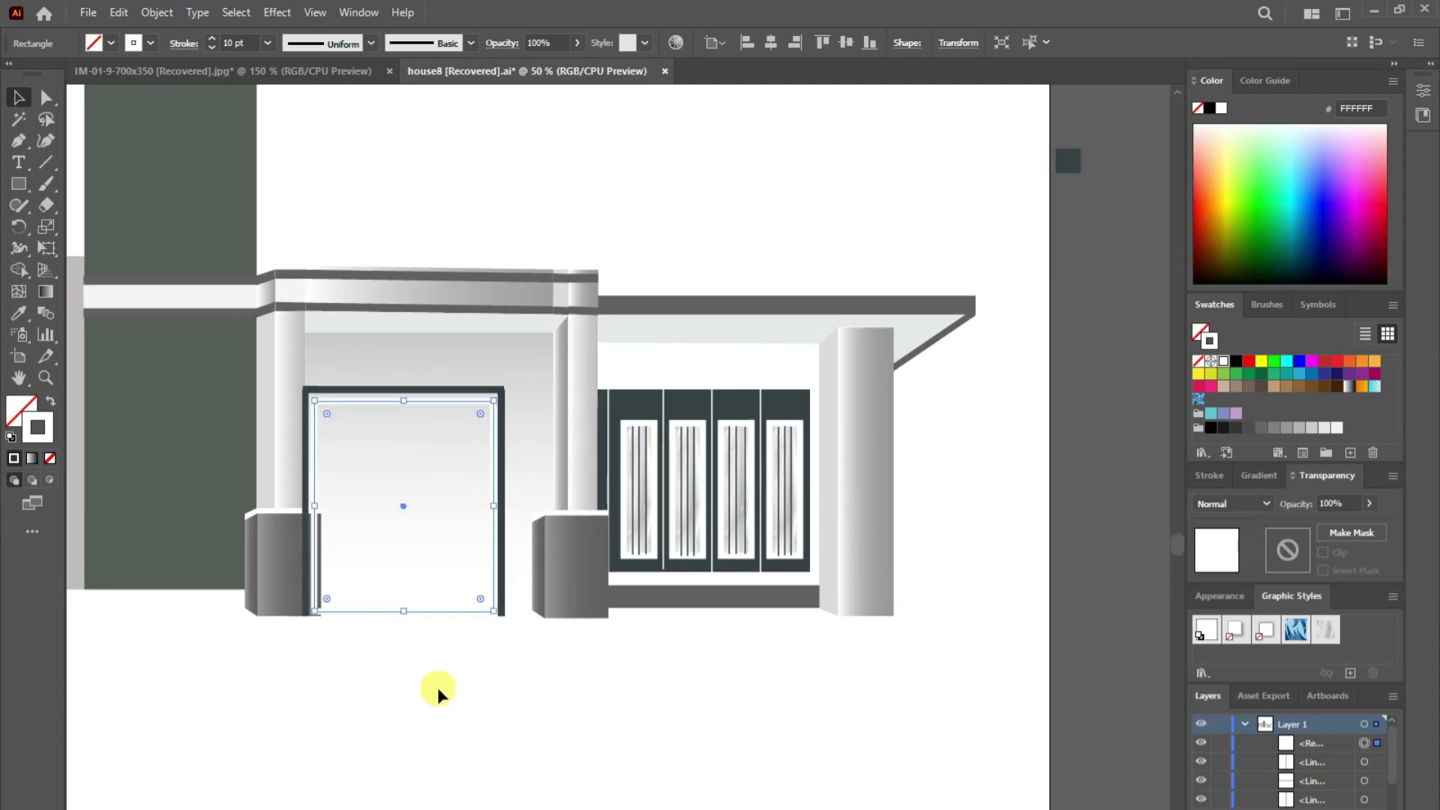
left_click(628, 698)
- Give the door rectangle a pure white fill
left_click(119, 13)
left_click(188, 198)
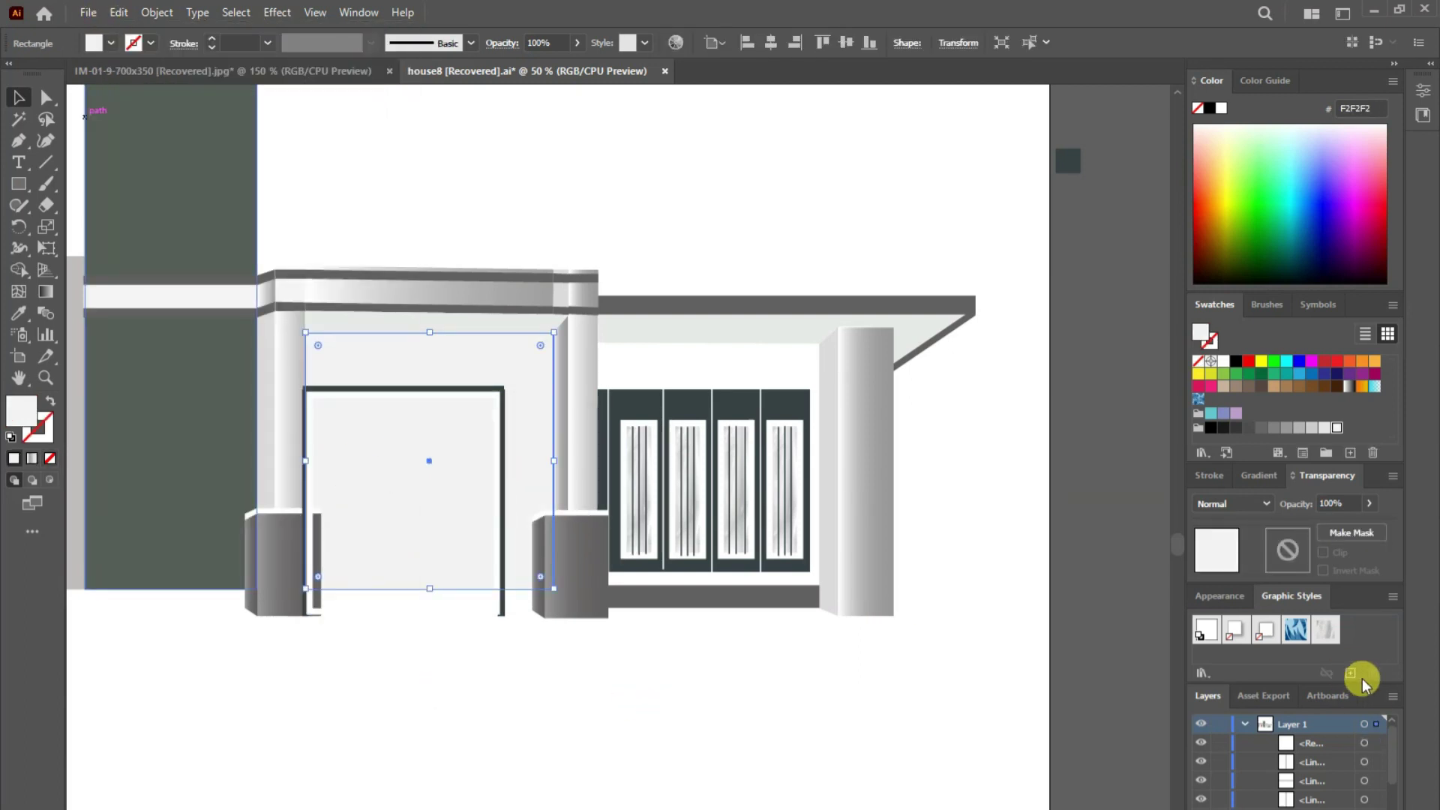
double_click(1327, 635)
left_click(833, 553)
left_click(601, 772)
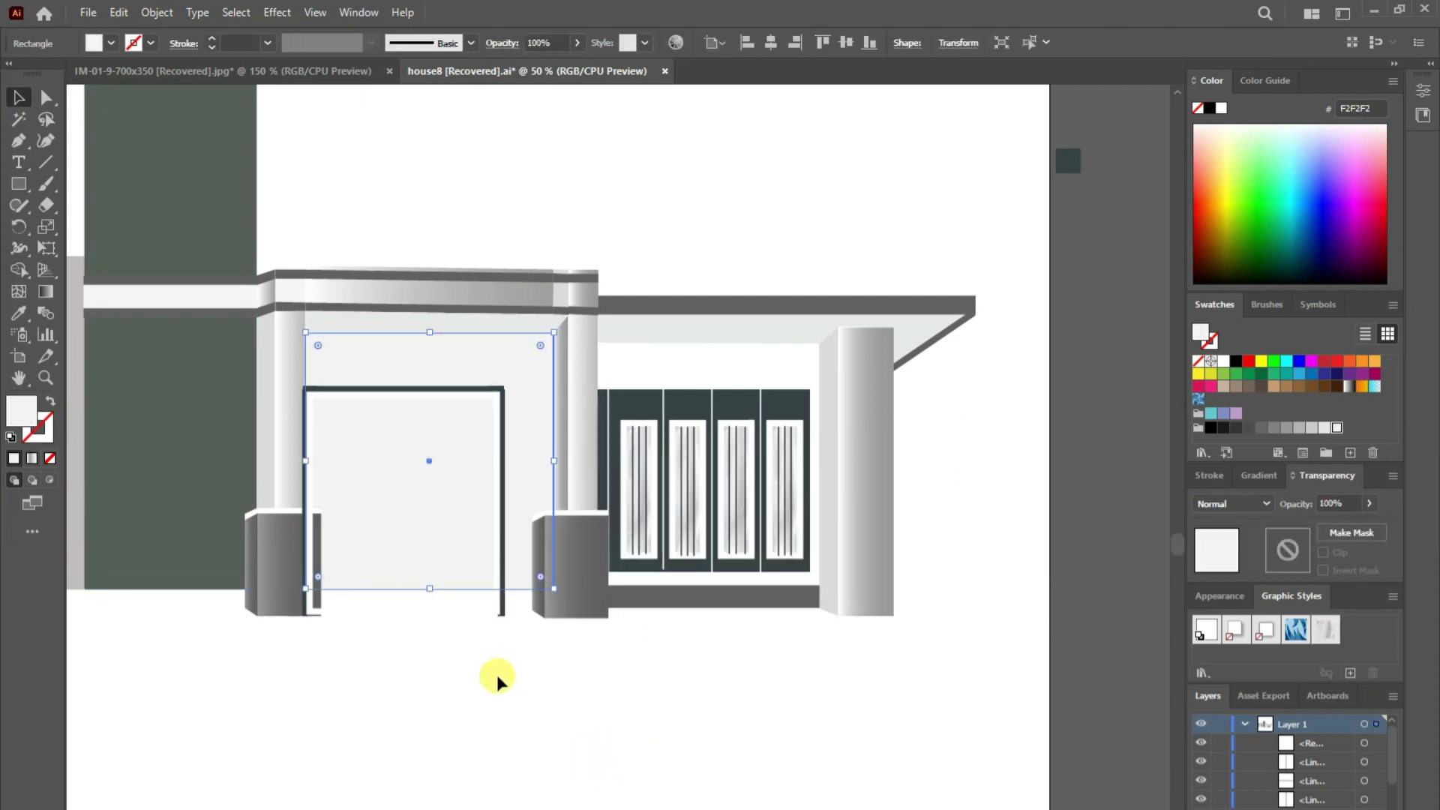
left_click(400, 419)
double_click(27, 411)
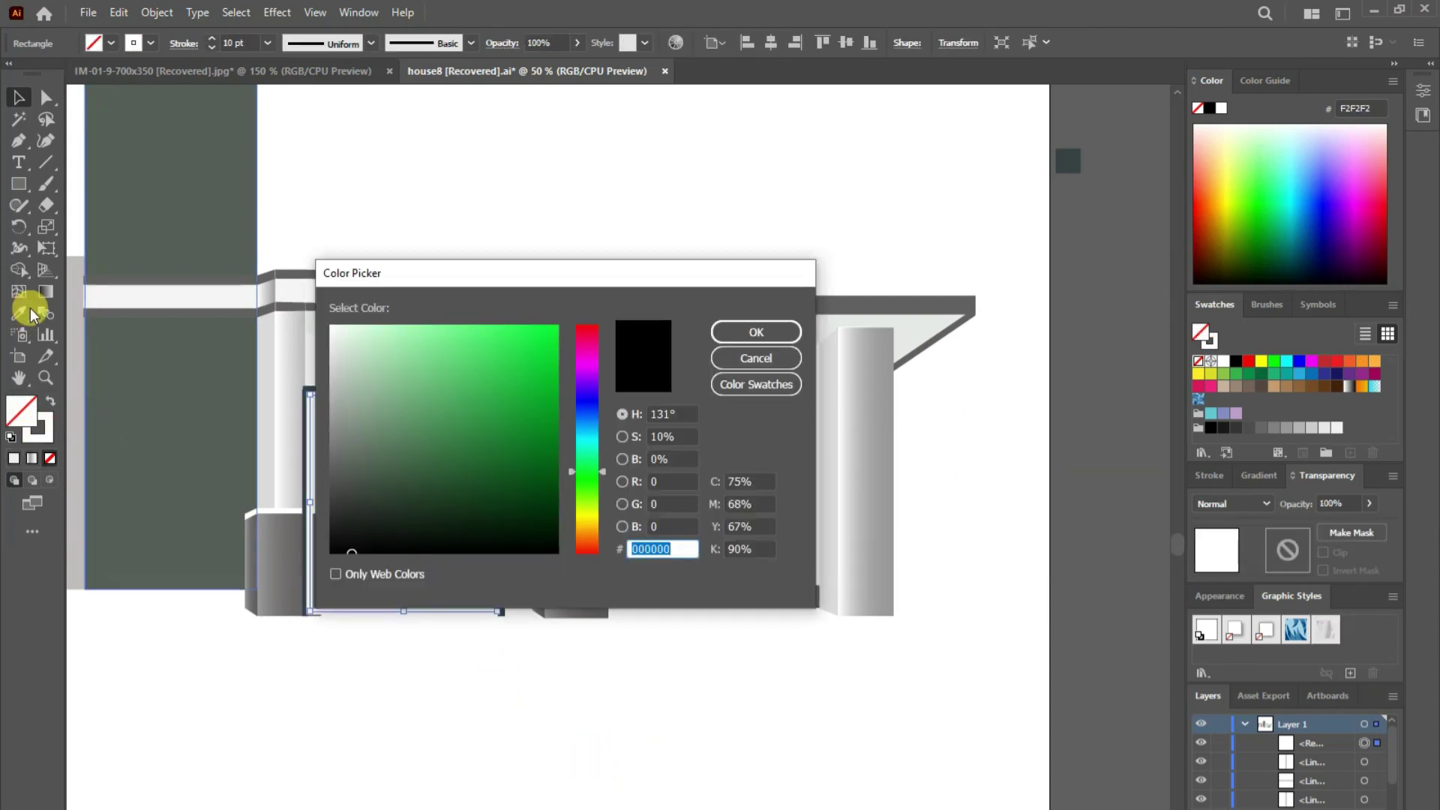
left_click(331, 312)
left_click(773, 331)
left_click(19, 317)
left_click(291, 171)
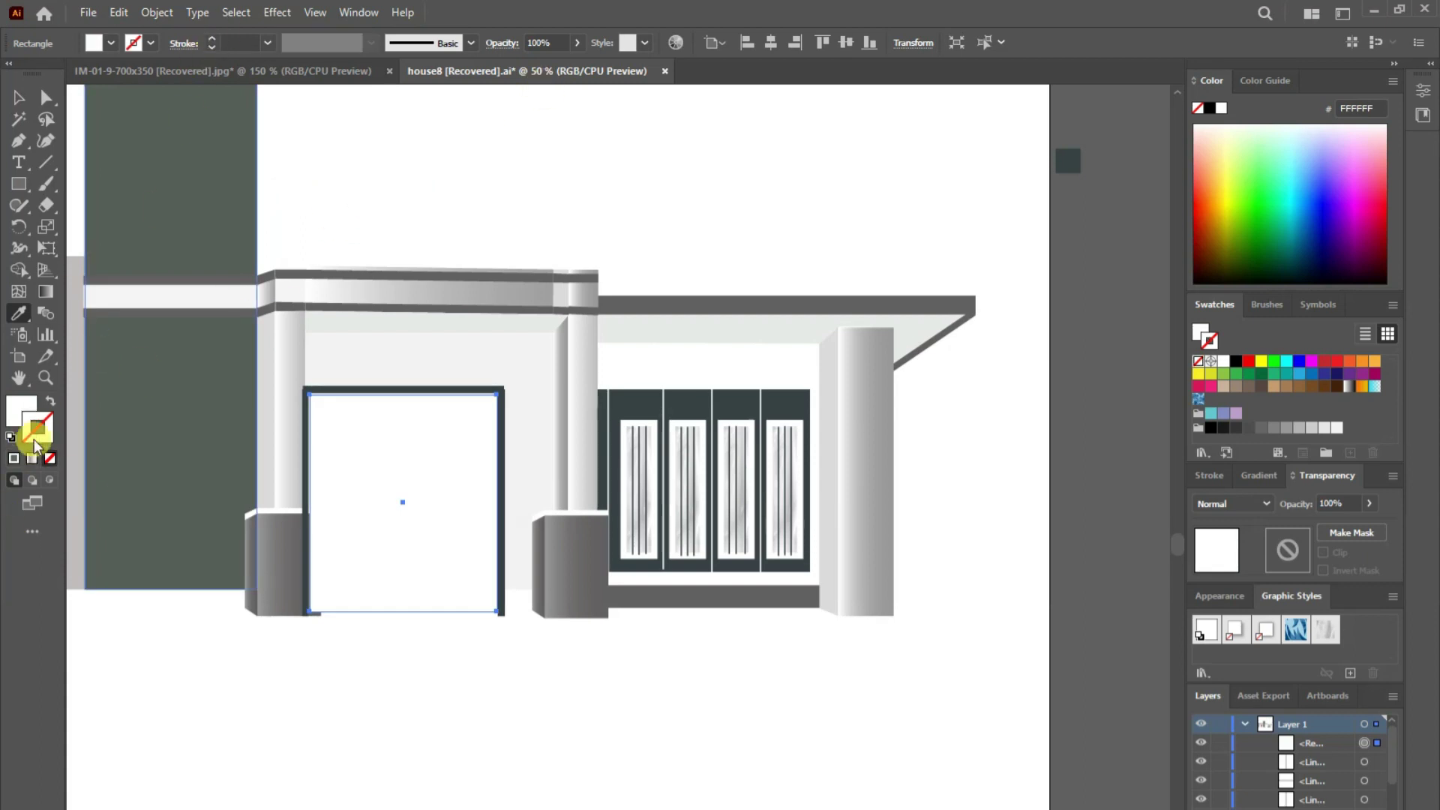
- Give the door a white 10 pt outline and apply the silver fabric graphic style
double_click(37, 429)
left_click(321, 312)
left_click(752, 331)
left_click(267, 43)
left_click(285, 291)
key("v")
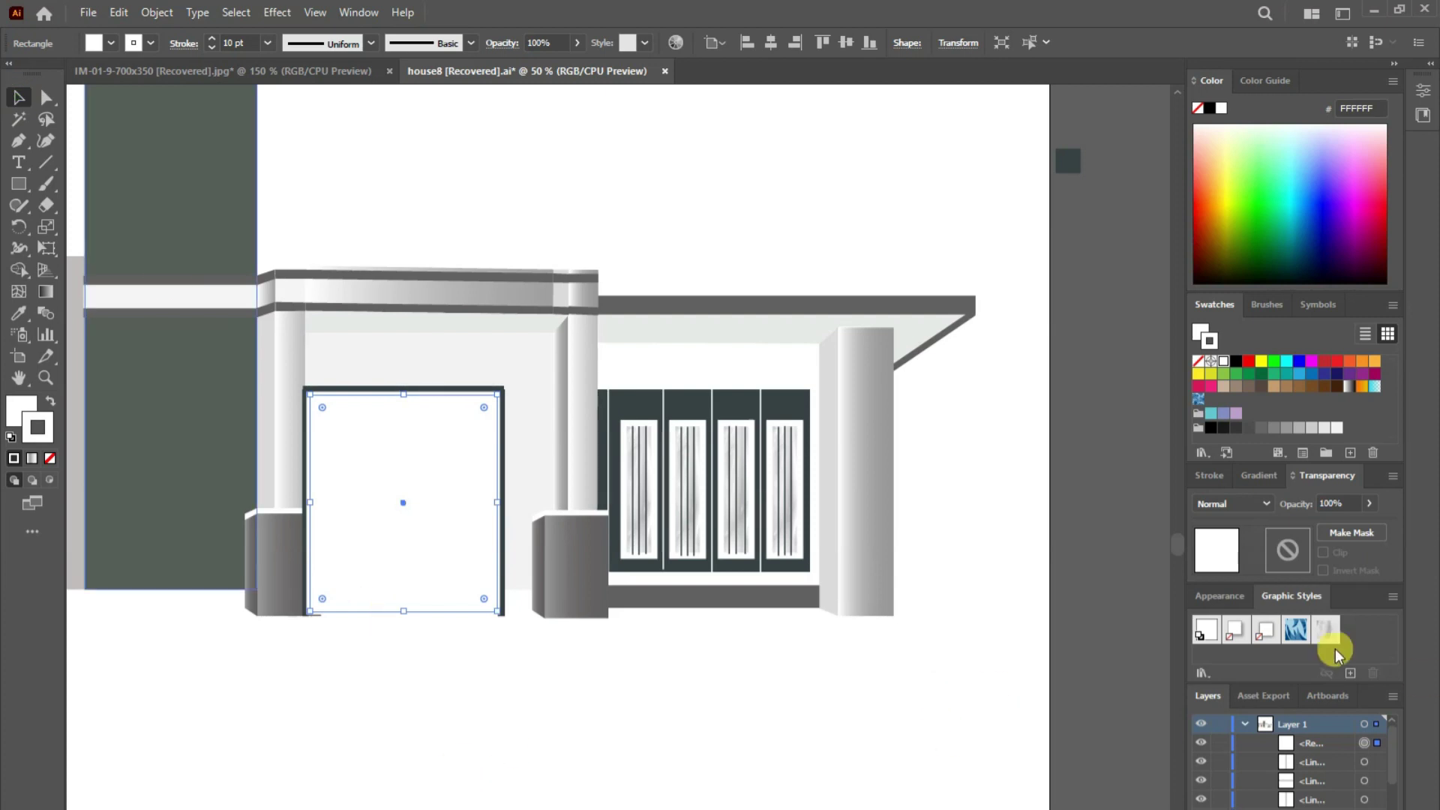
left_click(1326, 630)
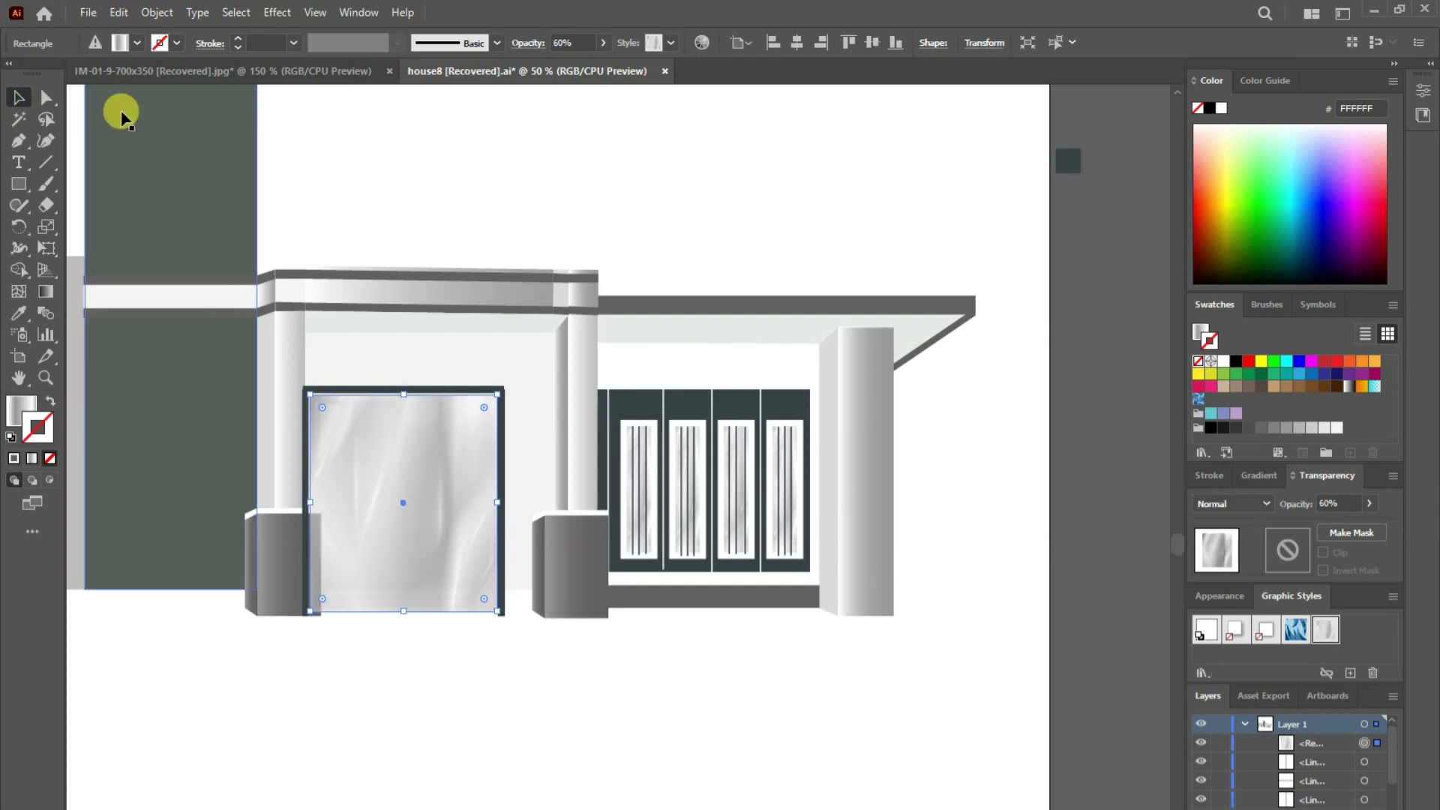
- Copy the door and paste it in front, then undo back to the plain white door
left_click(473, 777)
left_click(380, 508)
key("ctrl+c")
left_click(118, 12)
left_click(197, 138)
key("ctrl+z")
key("ctrl+z")
- Reapply the silver fabric style and paste a white copy in front with fill set to None
left_click(118, 12)
left_click(150, 100)
left_click(1331, 642)
left_click(119, 12)
left_click(197, 138)
left_click(50, 458)
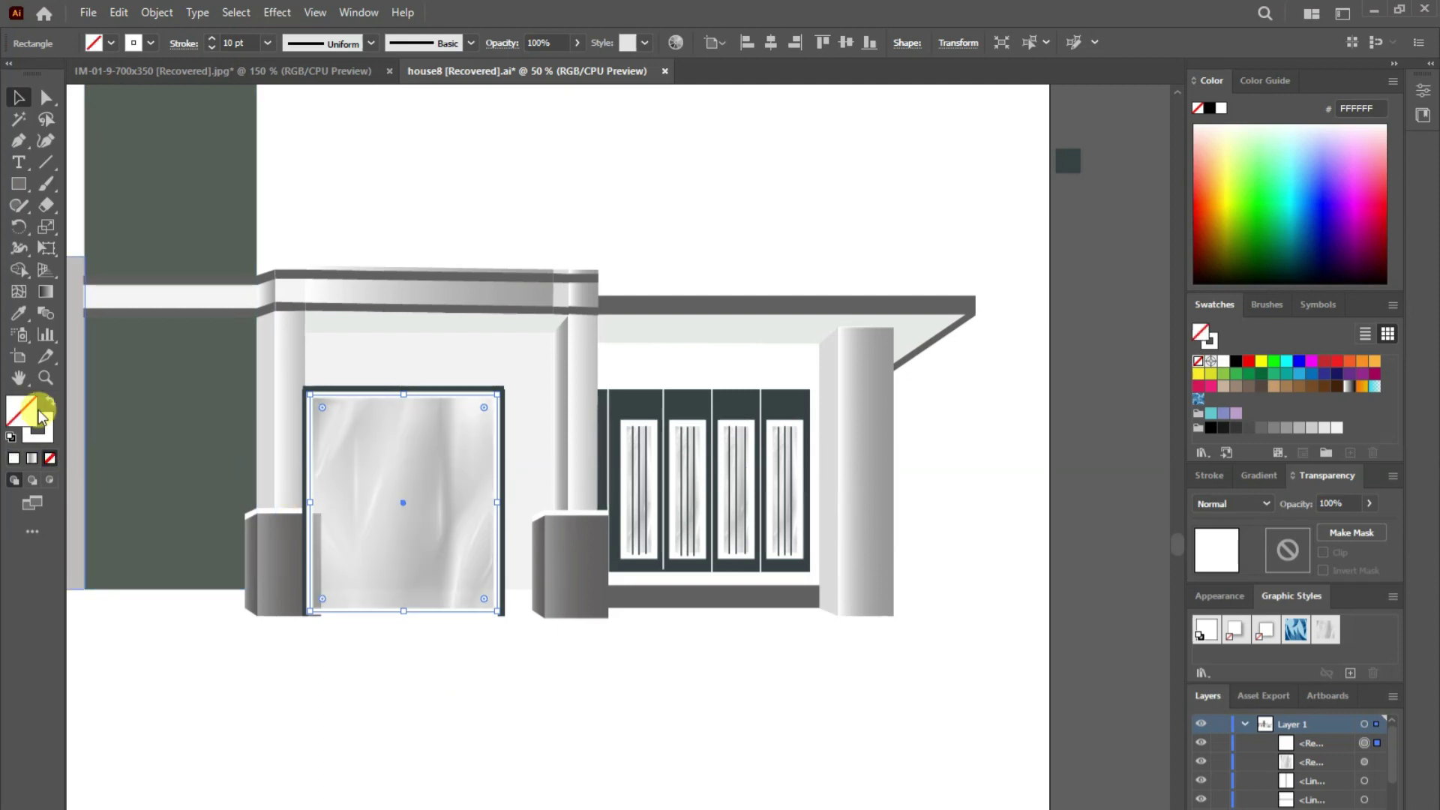
left_click(443, 762)
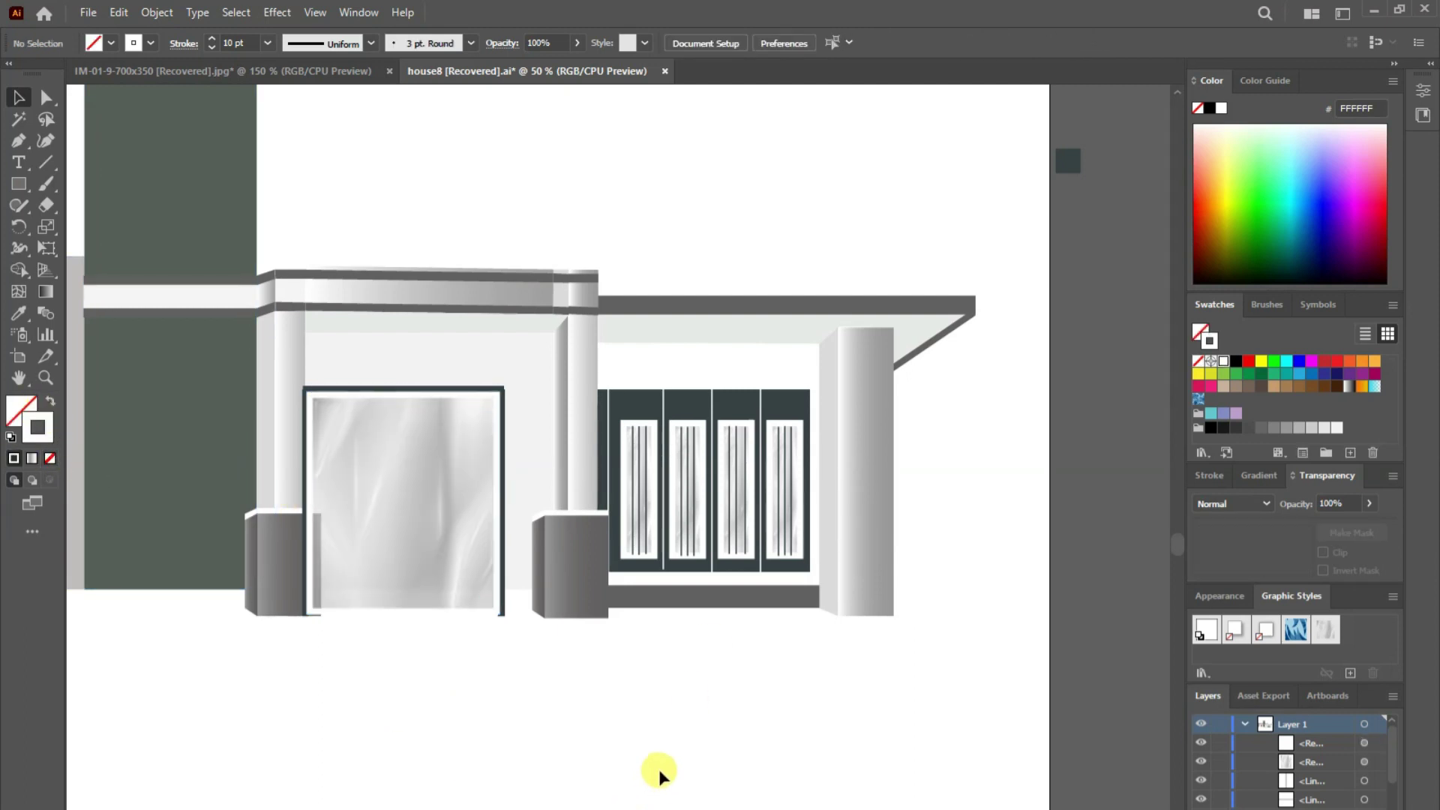
- Draw two vertical lines dividing the glass door from top to bottom
key("backslash")
left_click_drag(461, 394, 460, 607)
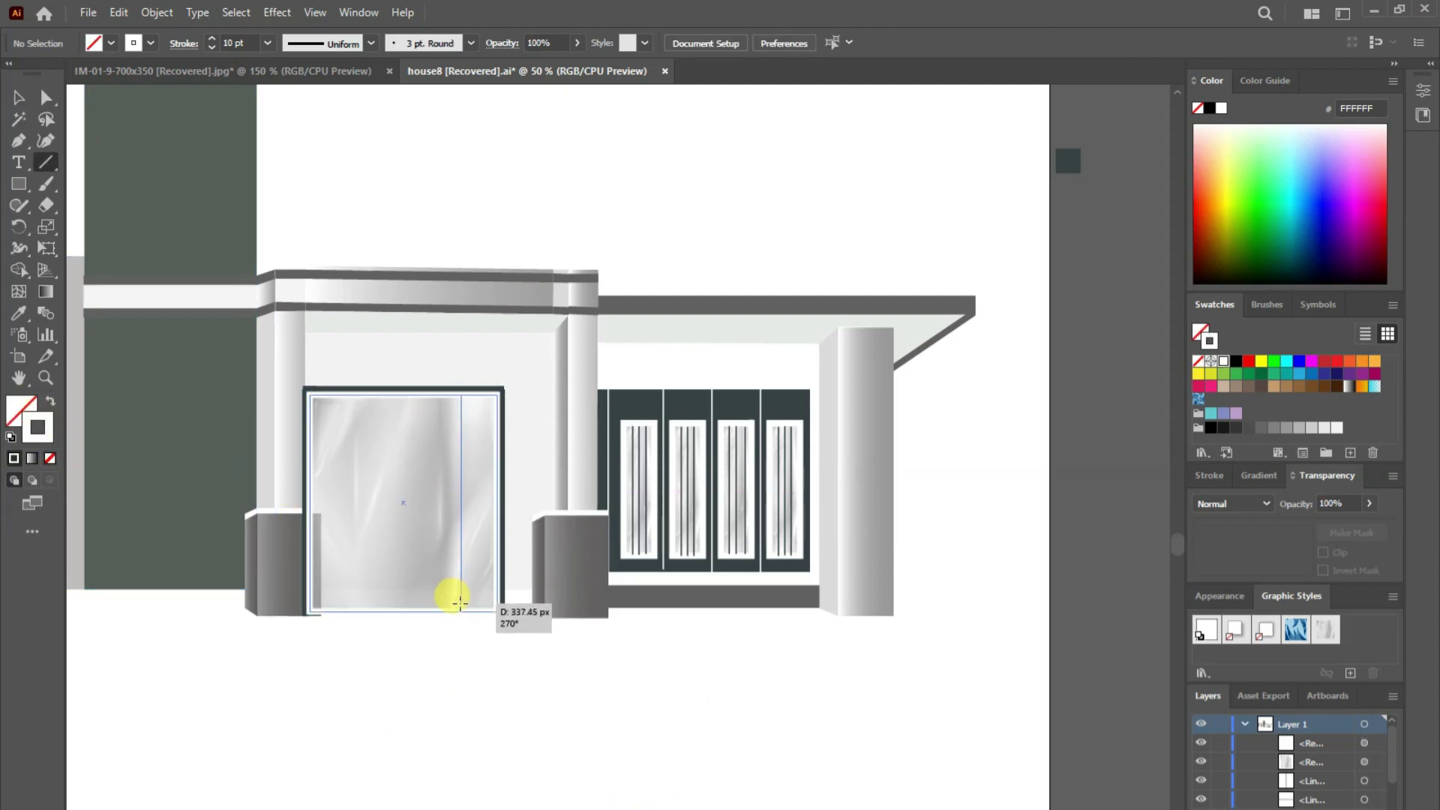
left_click(641, 761)
left_click(46, 162)
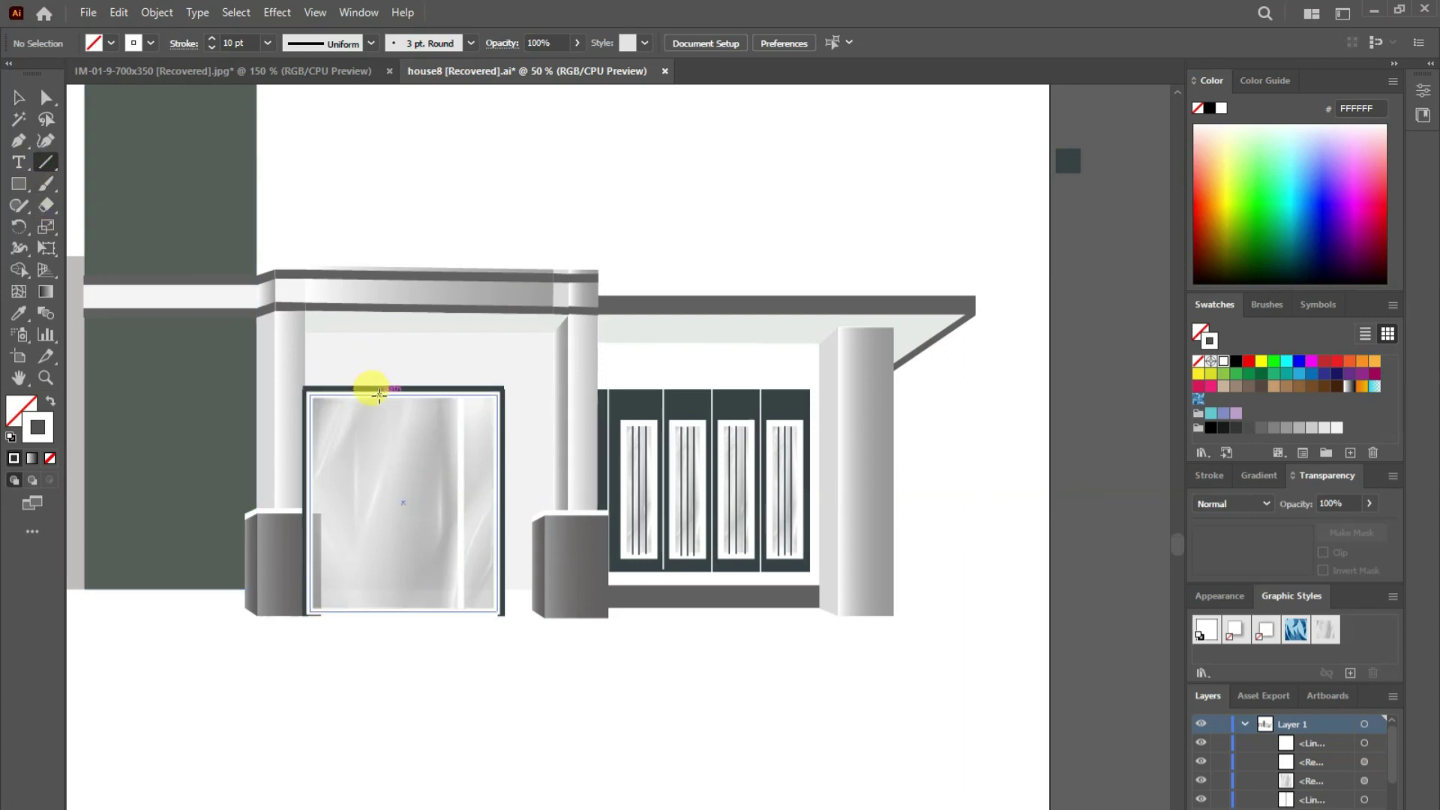
left_click_drag(378, 603, 346, 608)
left_click(19, 98)
left_click(508, 778)
left_click(326, 600)
- Draw a tall dark grey rectangle over the door's centre
key("m")
left_click_drag(383, 398, 451, 598)
double_click(21, 410)
left_click(756, 331)
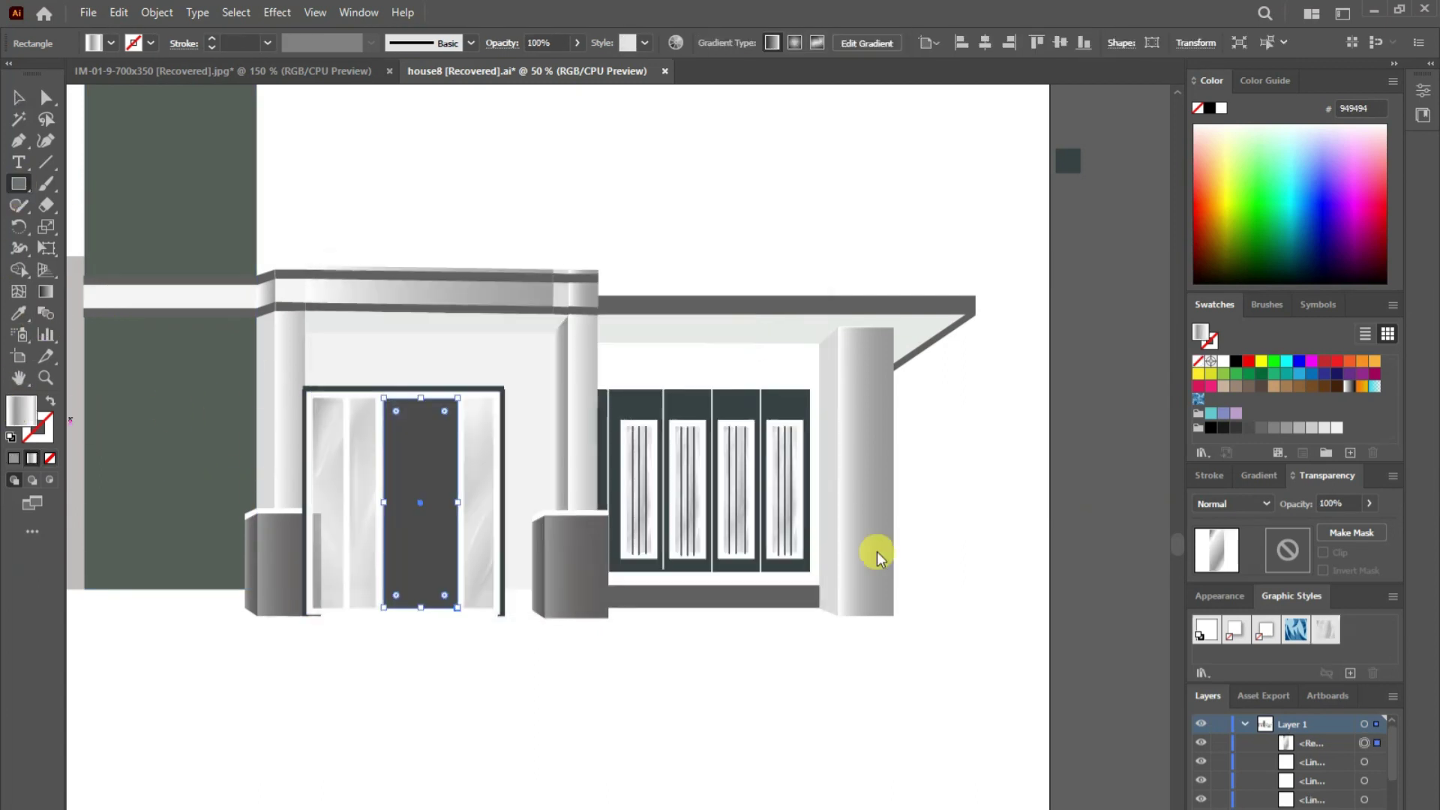
left_click(837, 258)
key("Escape")
left_click(17, 93)
left_click(352, 628)
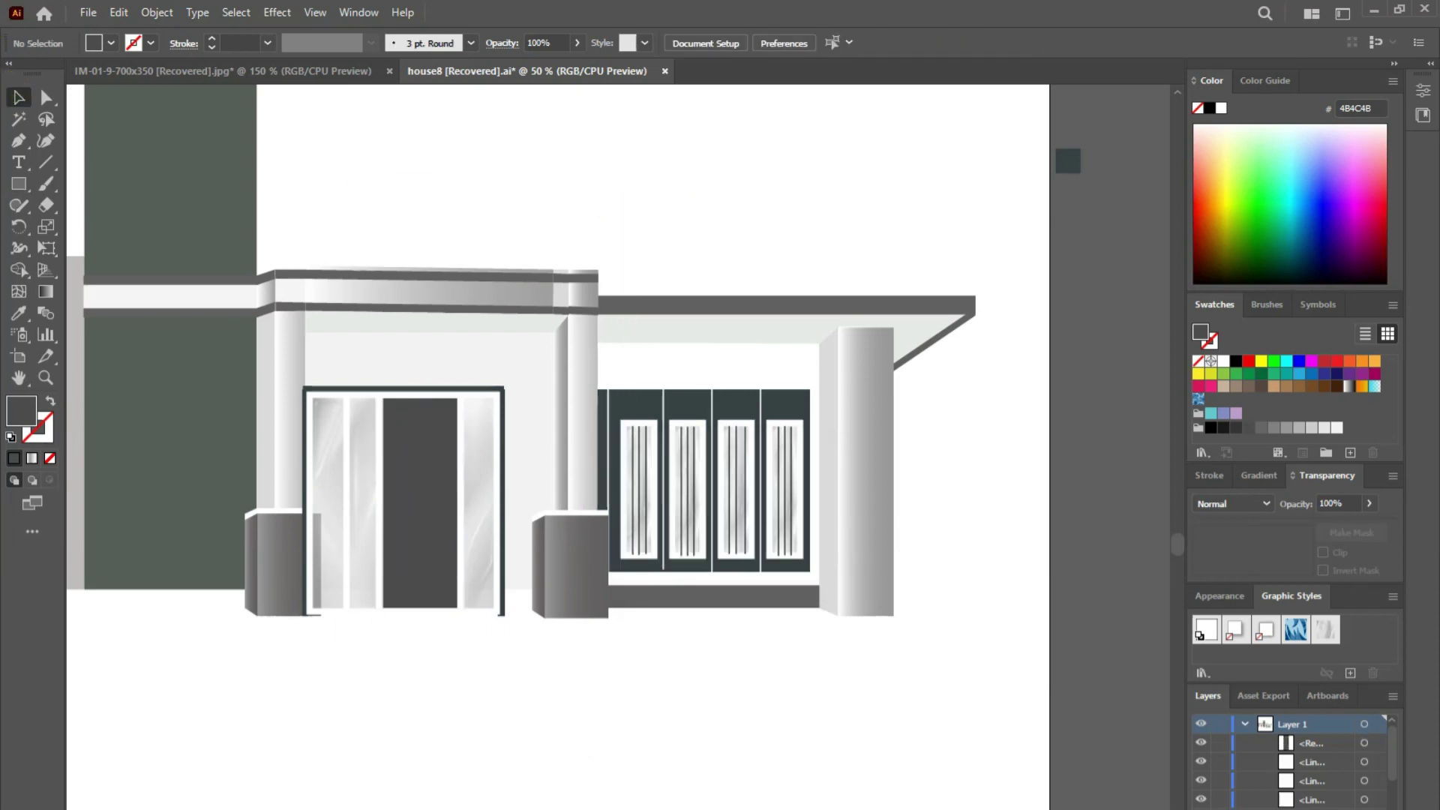
- Copy a white vertical bar into the door and select the left pillar's base block for restacking
left_click_drag(338, 508, 353, 498)
left_click(376, 701)
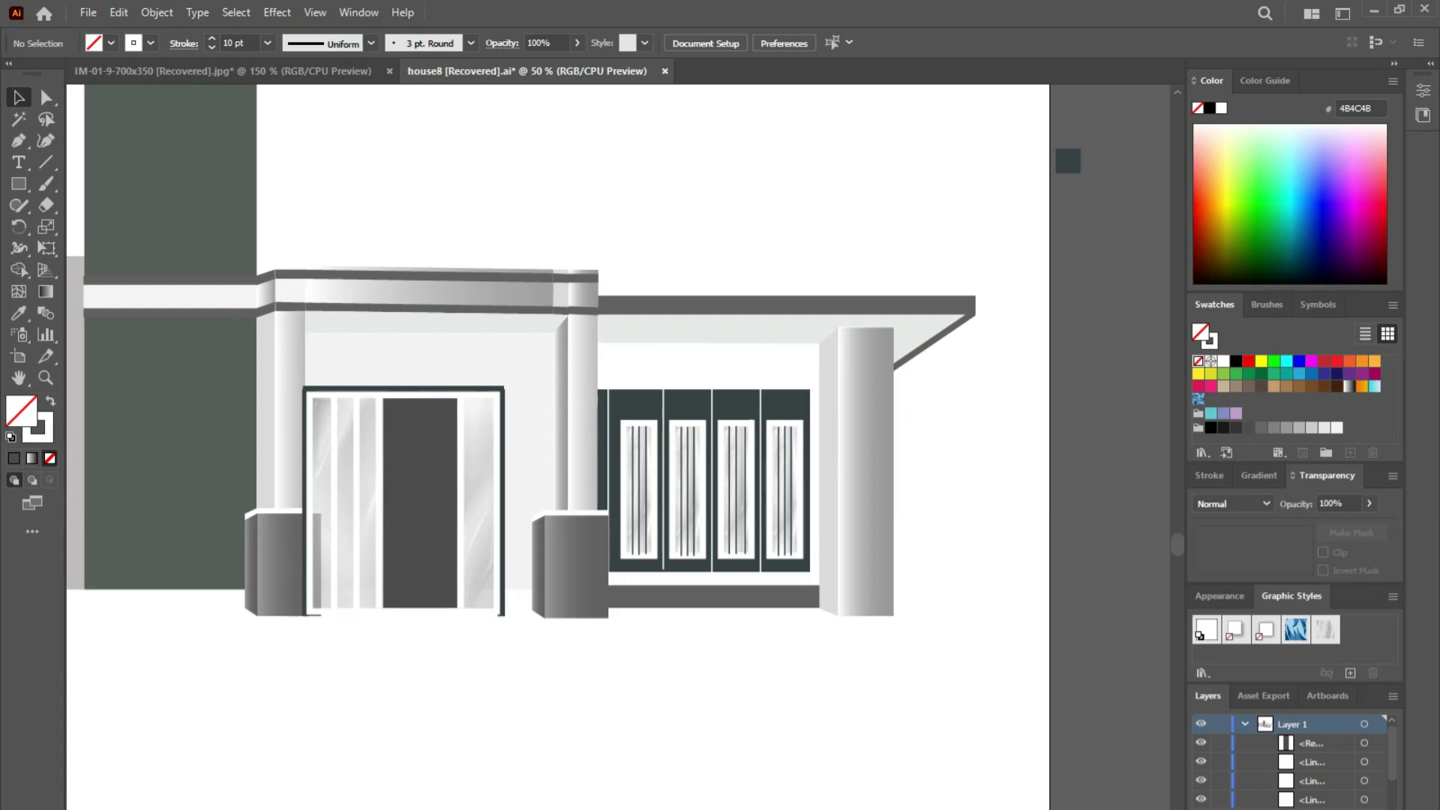
left_click(207, 447)
right_click(330, 572)
- Draw a large dark grey block above the left canopy, widened to meet the green column
left_click(547, 788)
scroll(543, 750, "left", 2)
scroll(119, 621, "left", 2)
scroll(380, 643, "left", 6)
scroll(380, 644, "up", 2)
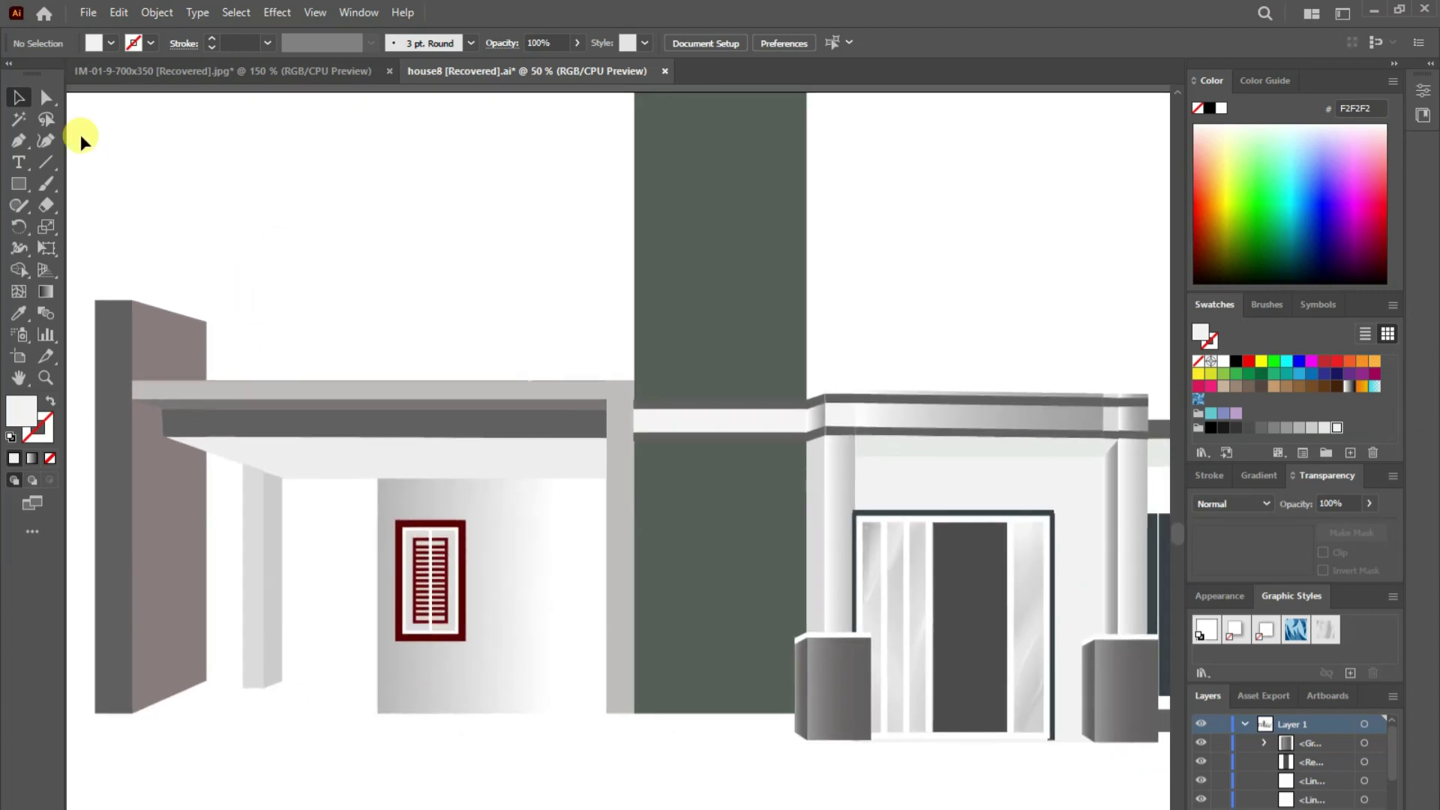
left_click(19, 313)
left_click(405, 413)
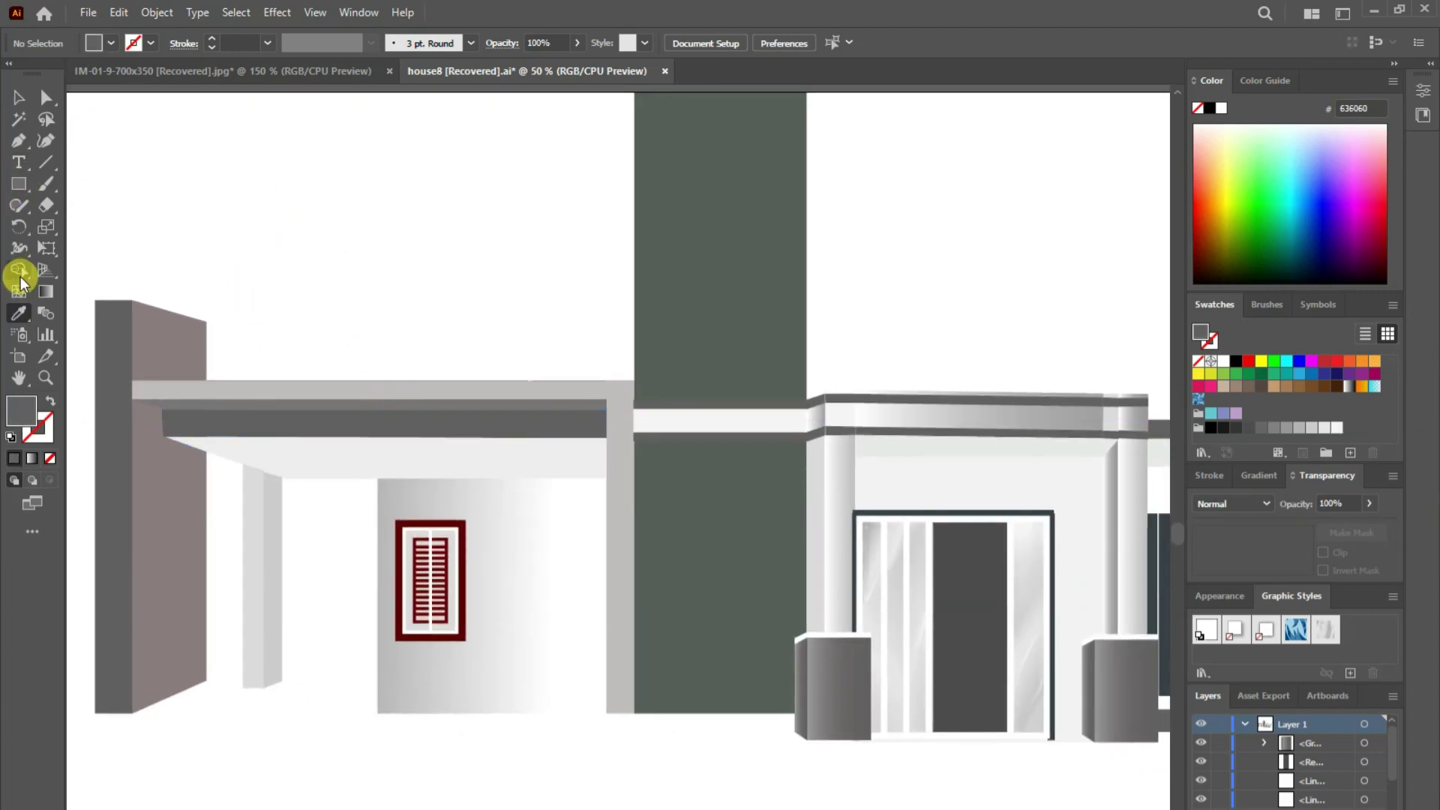
left_click_drag(341, 380, 629, 161)
key("v")
left_click_drag(630, 263, 634, 269)
left_click(272, 140)
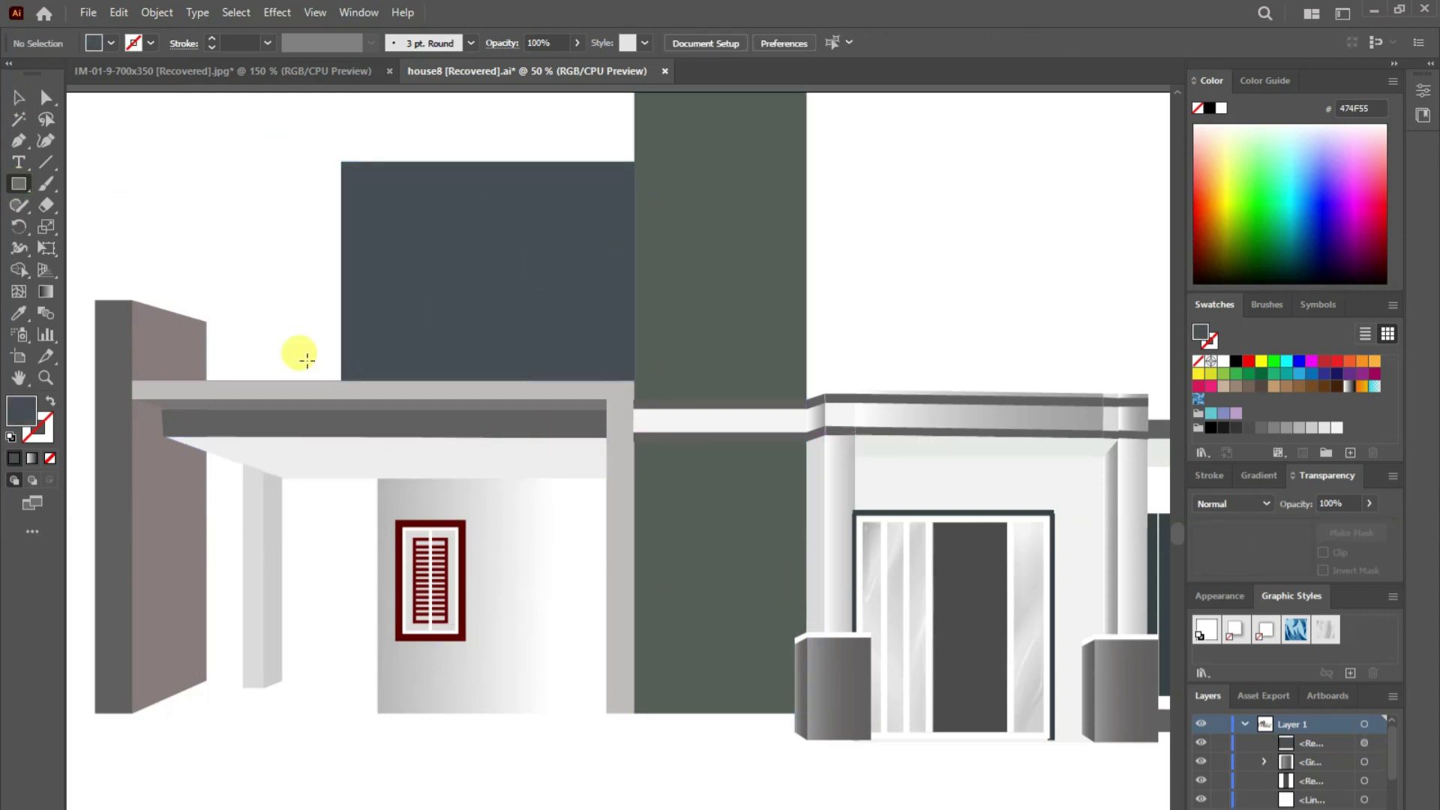
- Add an inner #333333 window rectangle inside the block and resize it to fit
left_click_drag(378, 381, 601, 198)
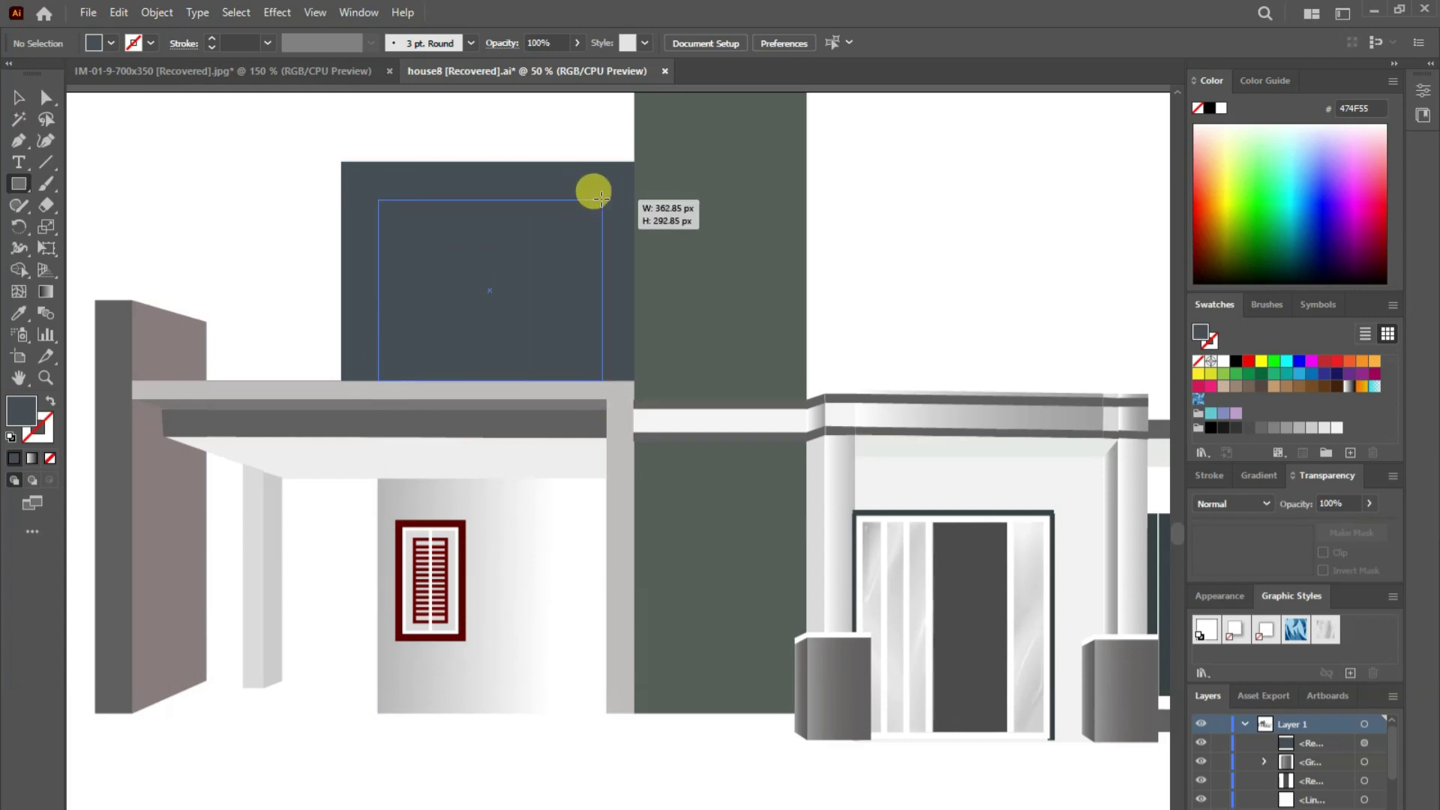
left_click(18, 312)
left_click(562, 420)
double_click(21, 410)
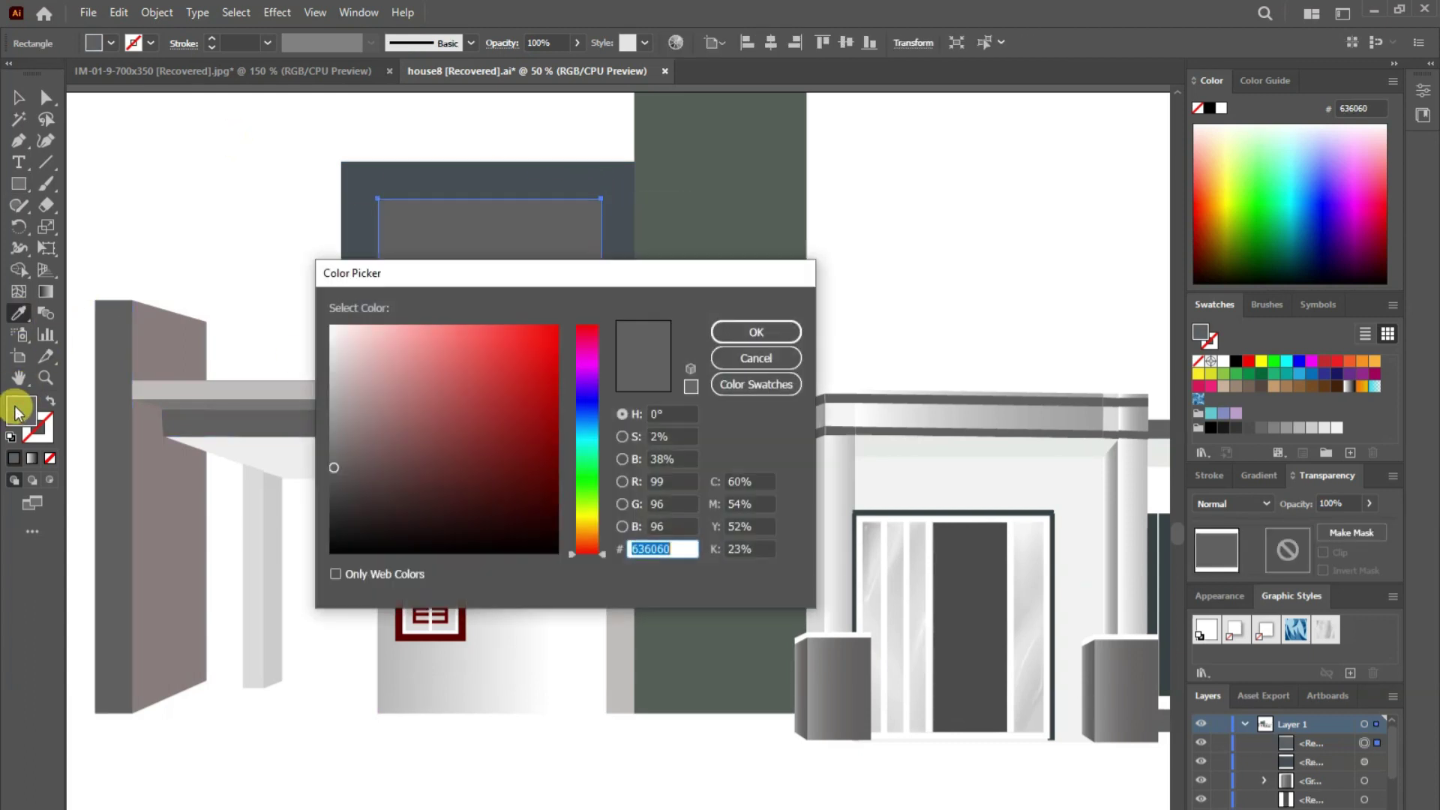
key("Return")
left_click(19, 98)
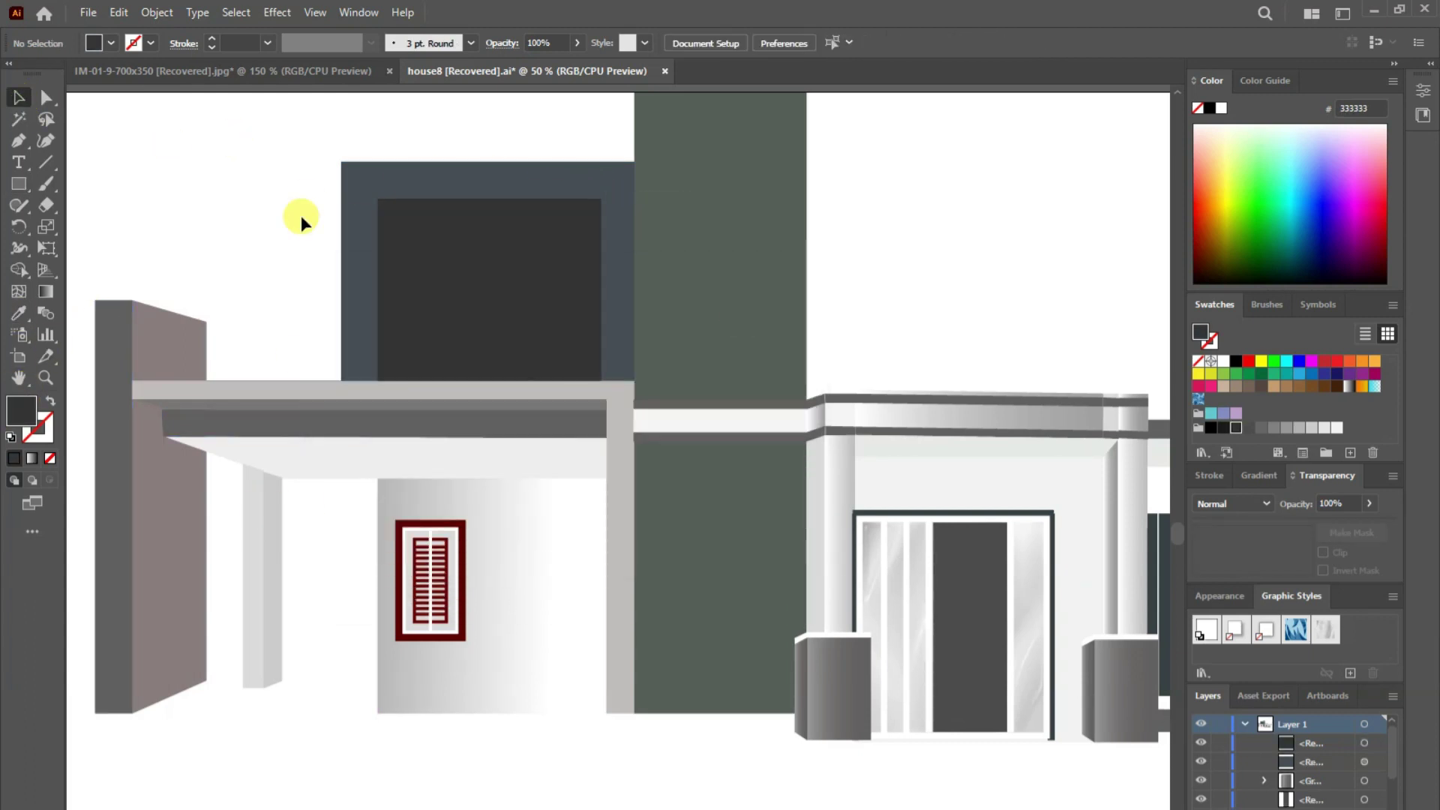
left_click_drag(602, 289, 611, 289)
left_click_drag(378, 289, 372, 289)
left_click_drag(492, 198, 487, 205)
left_click(319, 186)
- Draw a no-fill frame rectangle with a white 10 pt outline over the window, extended to the canopy
left_click(19, 185)
left_click_drag(386, 219, 607, 380)
left_click(612, 336)
key("Escape")
left_click_drag(609, 299, 599, 299)
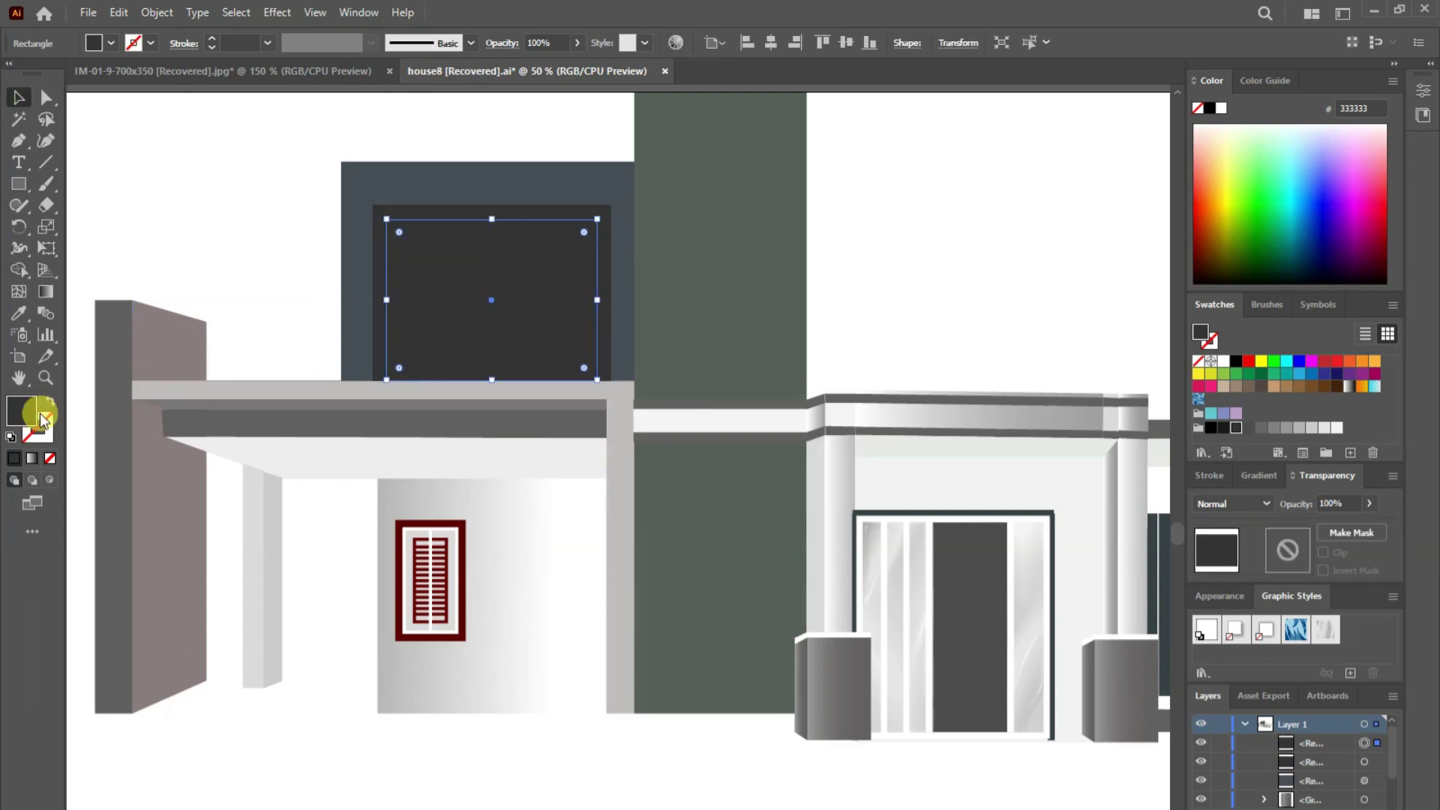
left_click(19, 313)
left_click(908, 472)
key("v")
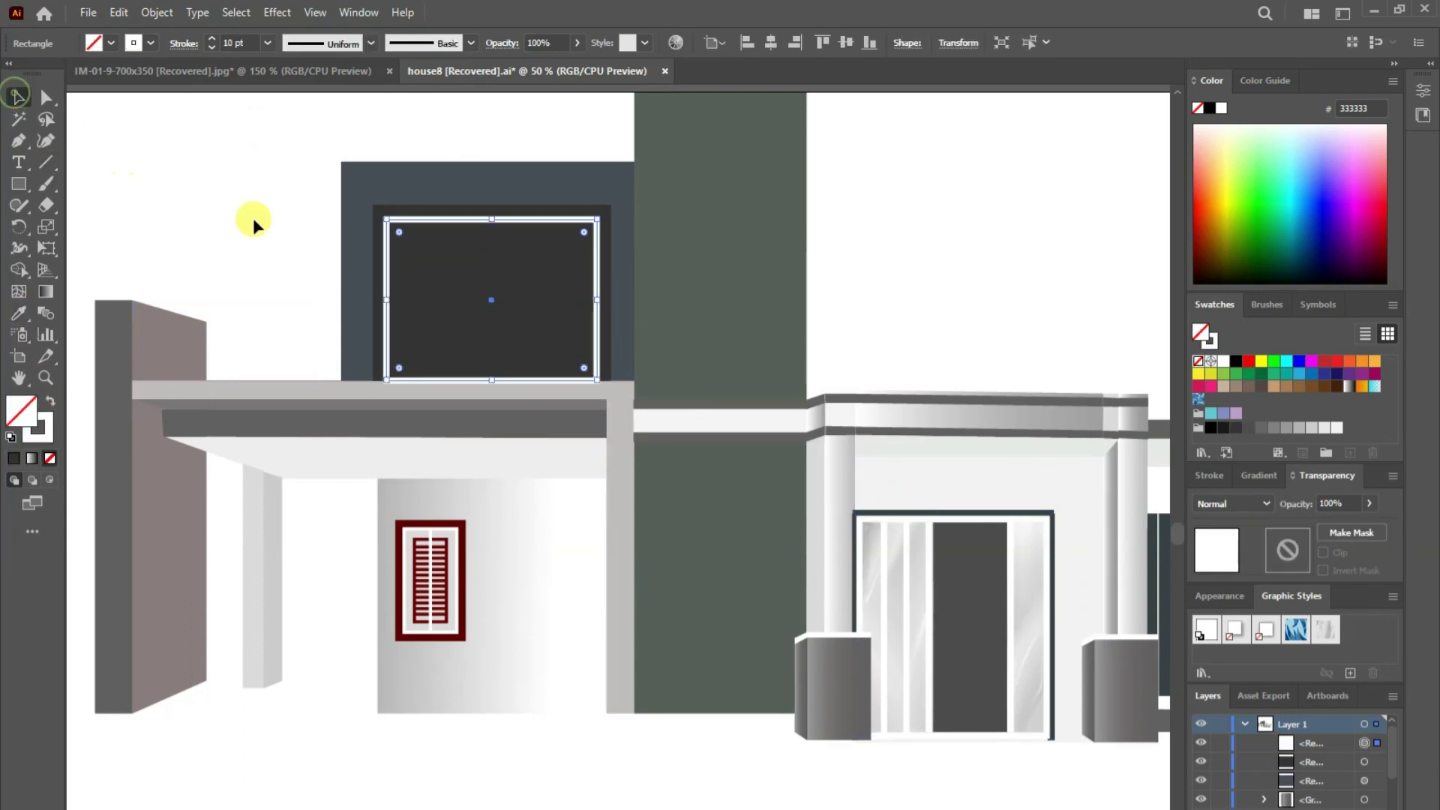
left_click(471, 300)
left_click(493, 380)
left_click_drag(493, 381, 568, 407)
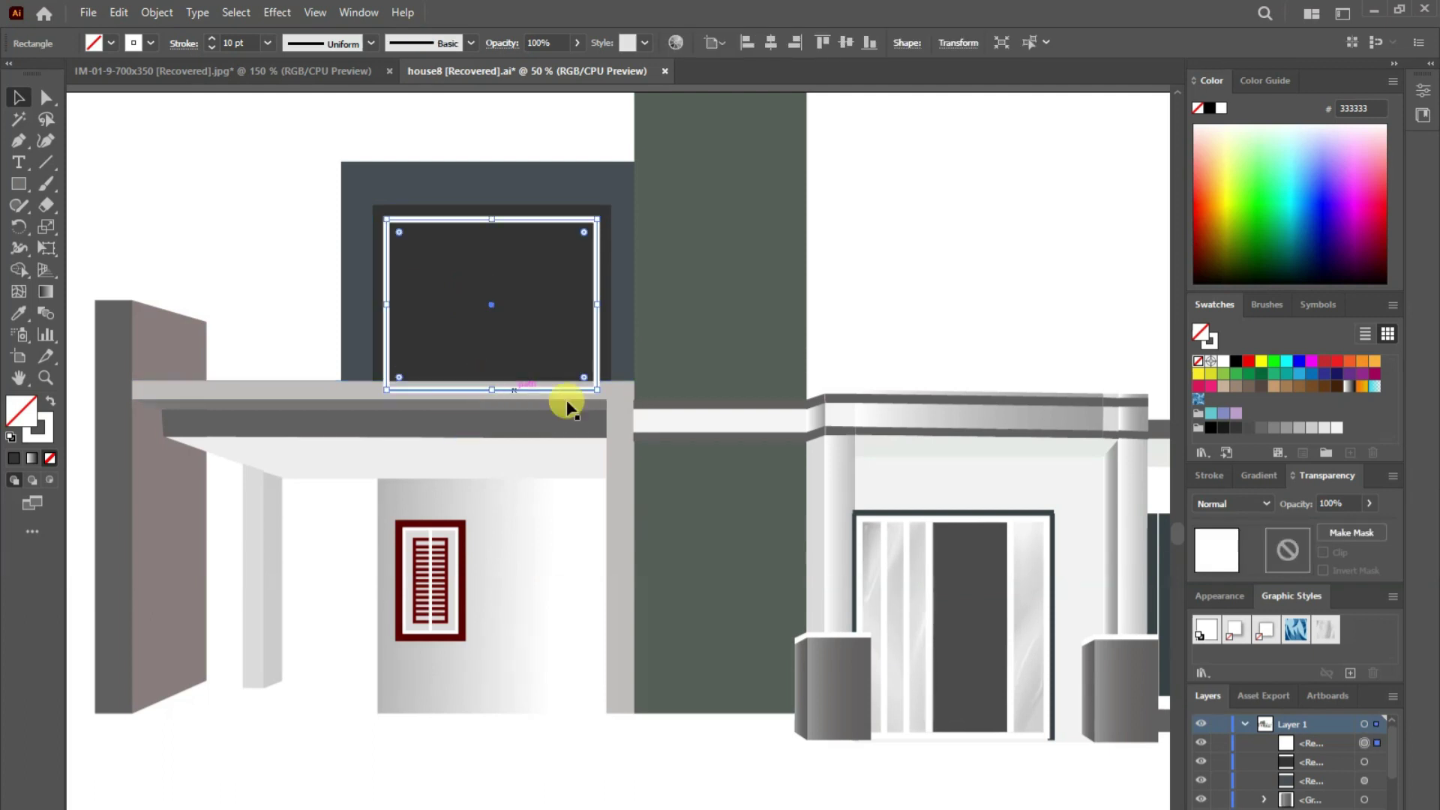
left_click(258, 253)
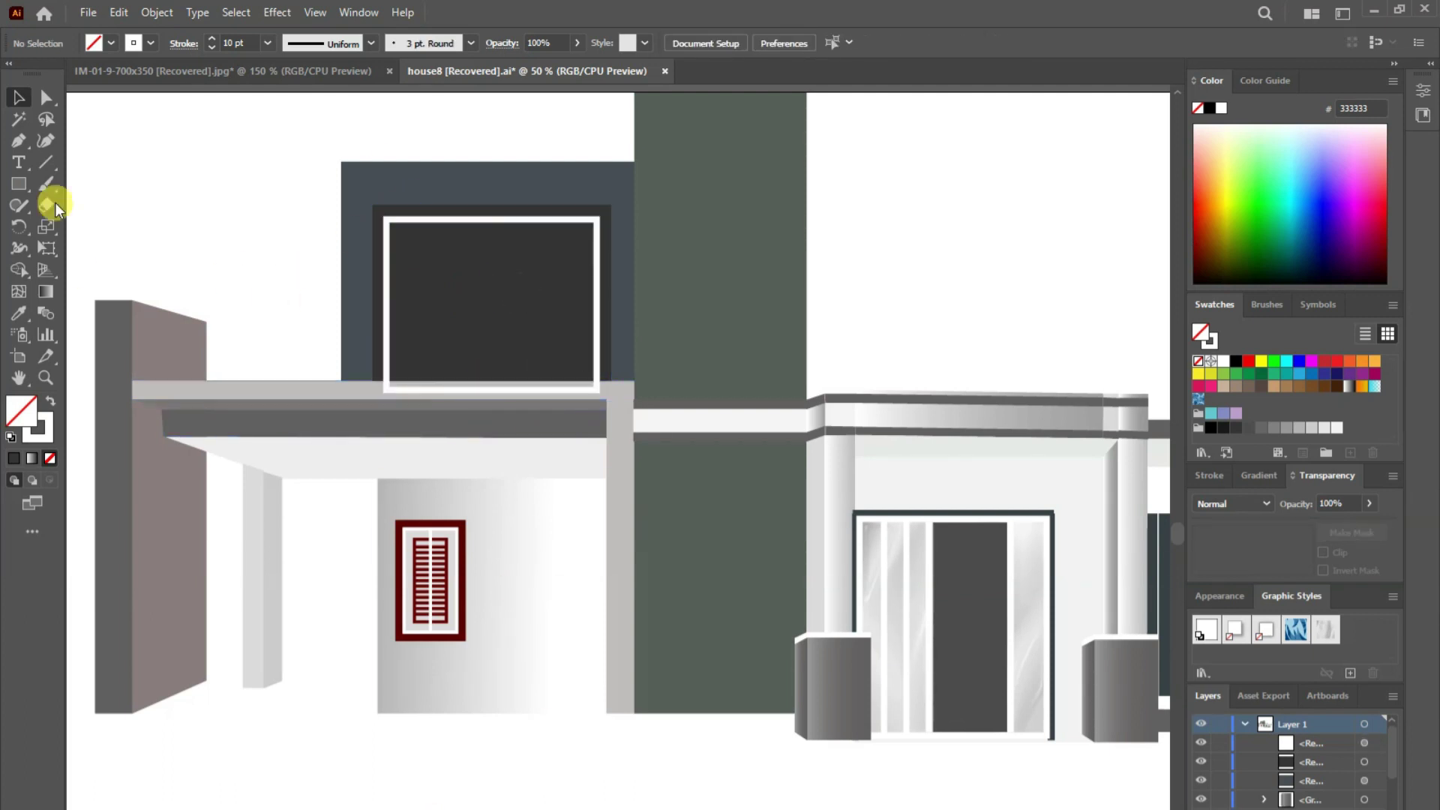
- Paste a copy of the window rectangle in front, shrink it slightly, and outline it light grey E5E3E3
left_click(472, 228)
left_click(120, 13)
left_click(143, 124)
left_click_drag(590, 223, 592, 223)
double_click(43, 414)
left_click(780, 334)
left_click(458, 801)
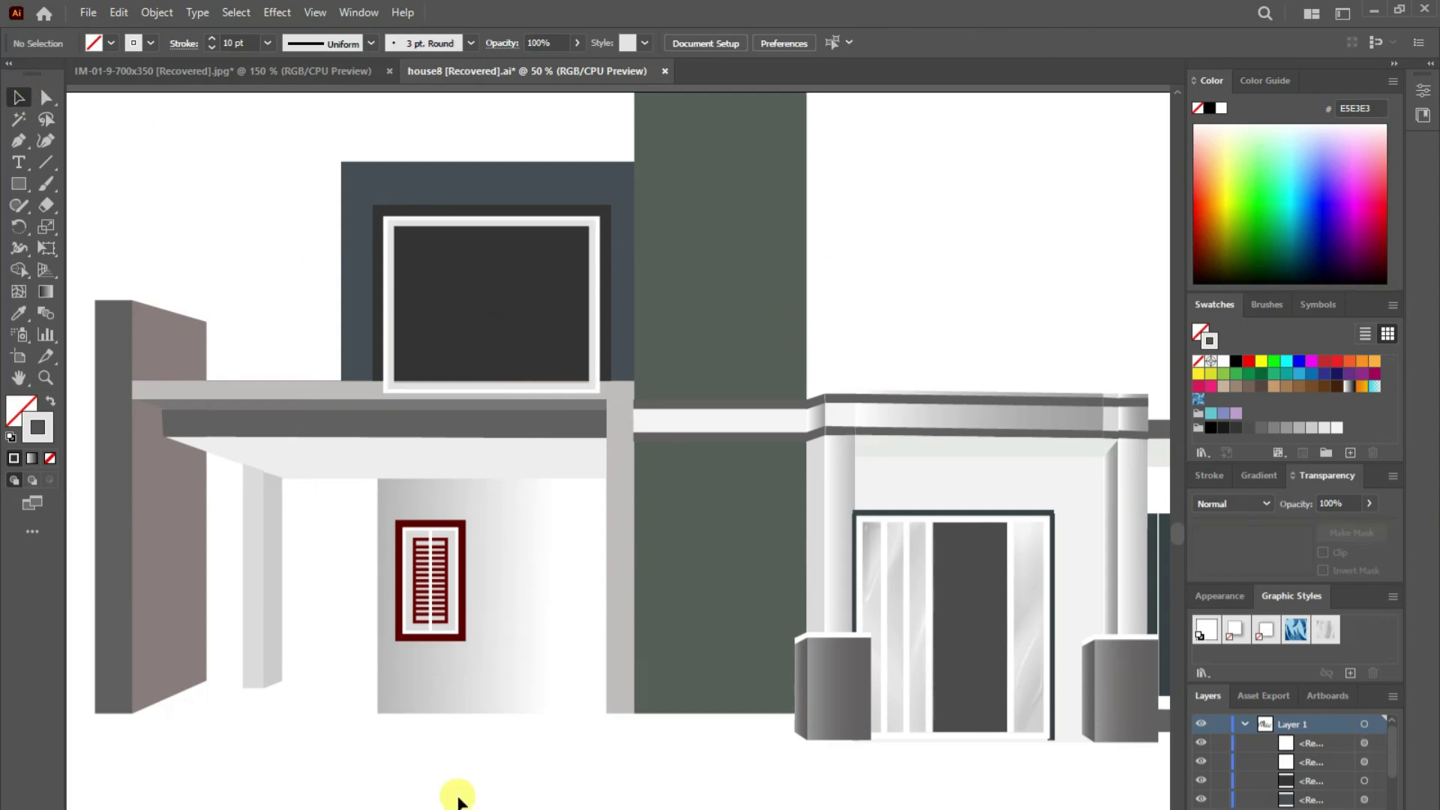
- Change the frame rectangle's outline to grey 9B9B9B and adjust its stacking order
left_click(412, 225)
double_click(39, 417)
type("9B9B9B")
key("Return")
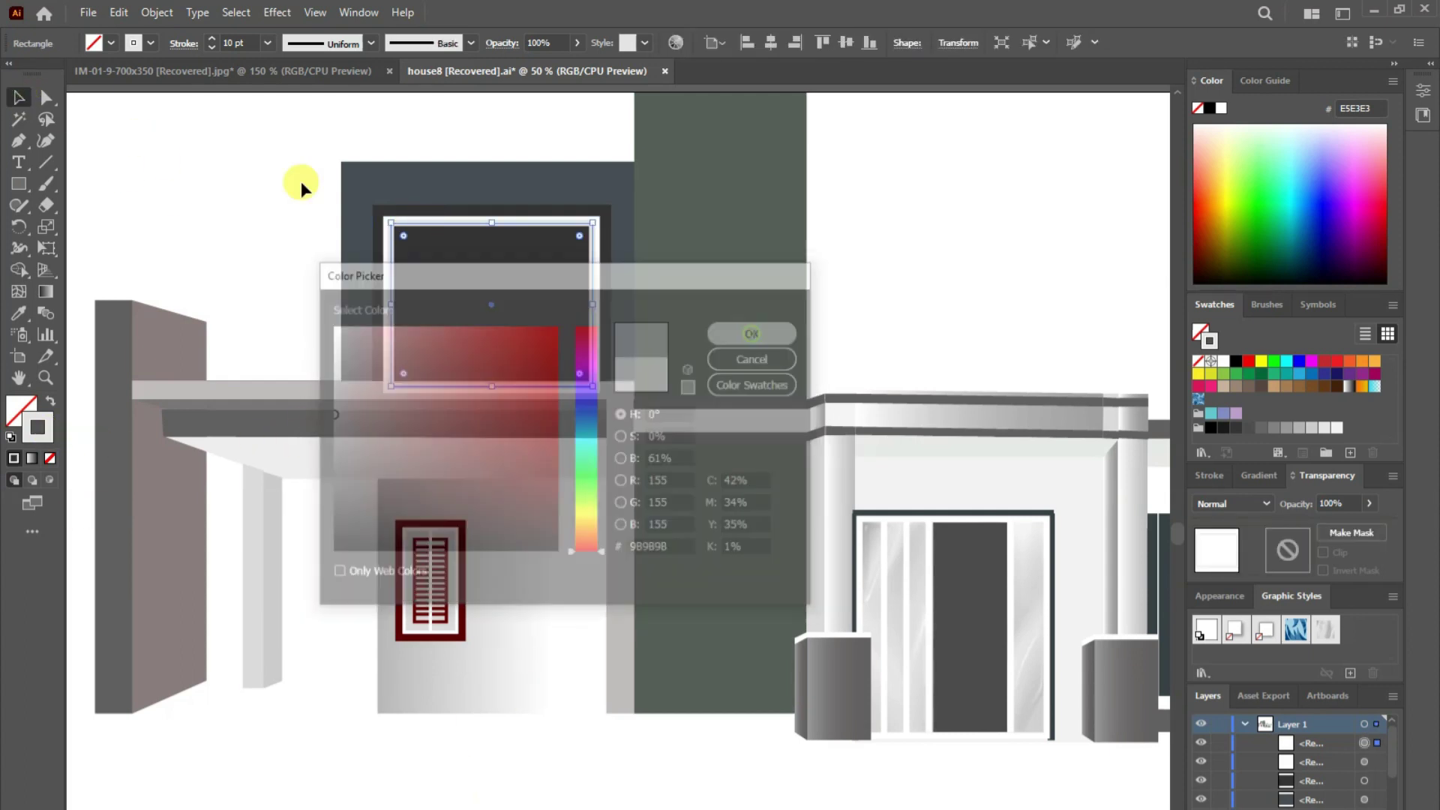
left_click(300, 182)
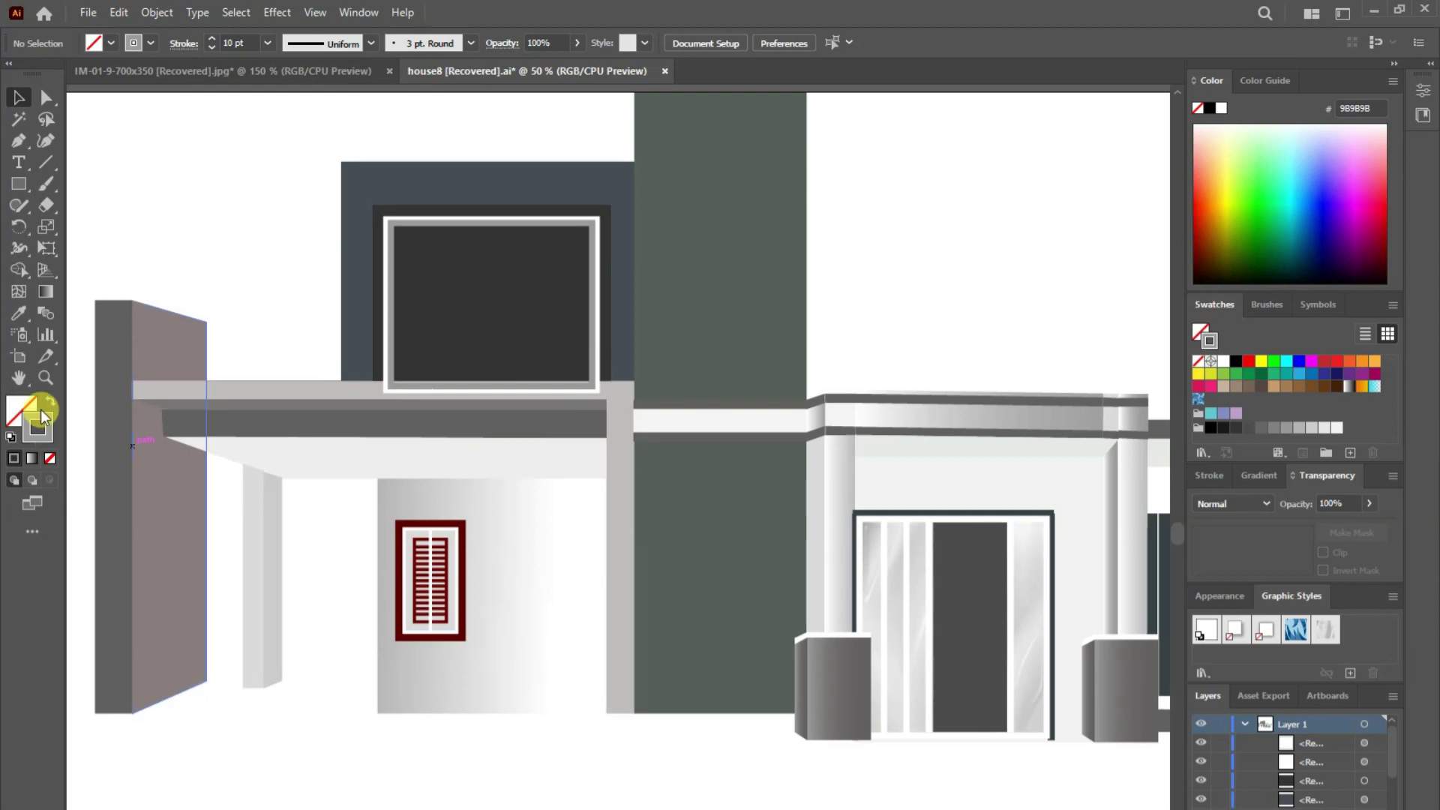
left_click(596, 219)
left_click(384, 371)
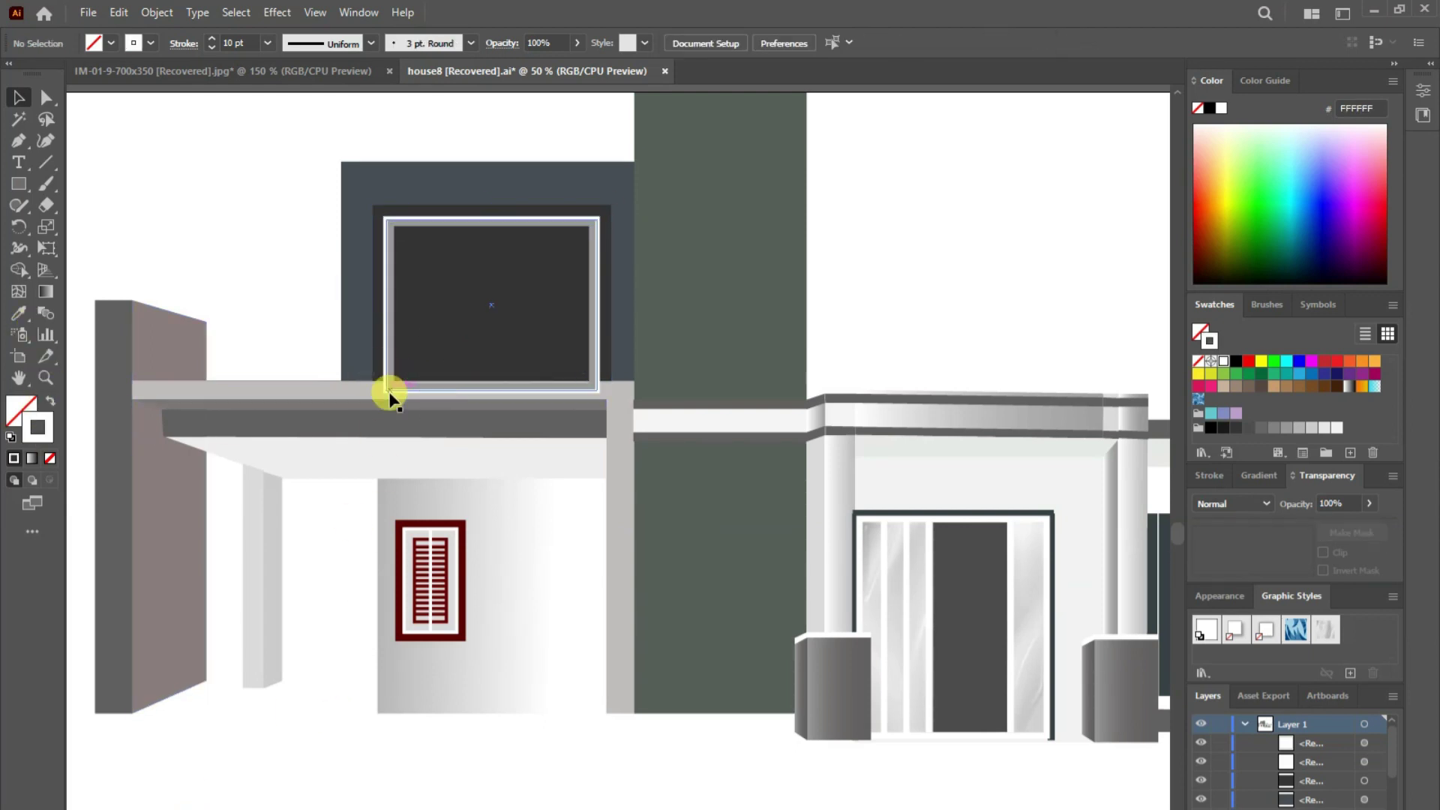
right_click(385, 390)
- Reorder the frame, then paste a copy in front as a grey no-outline panel filling the frame
left_click(634, 719)
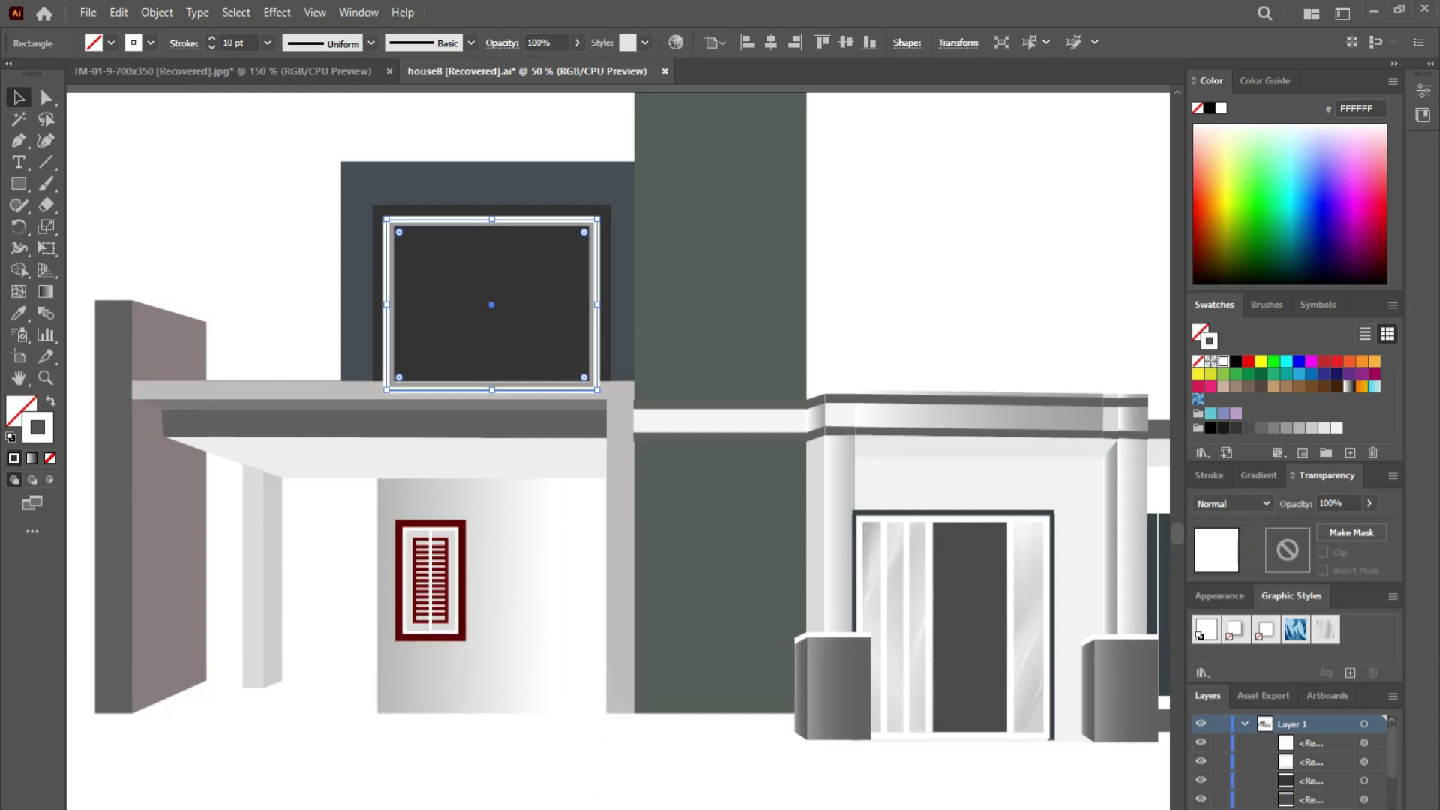
key("ctrl+shift+a")
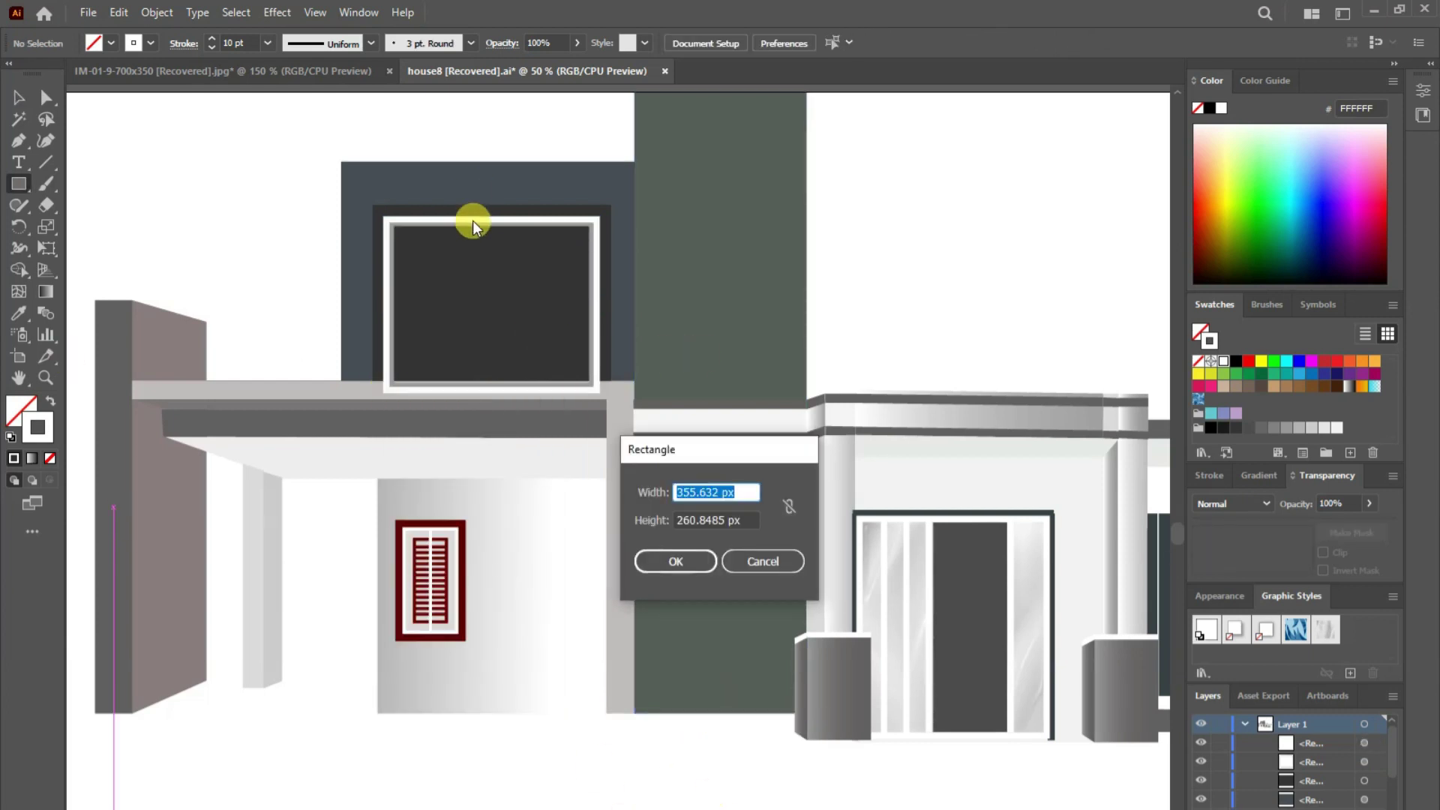
left_click(427, 224)
left_click(119, 12)
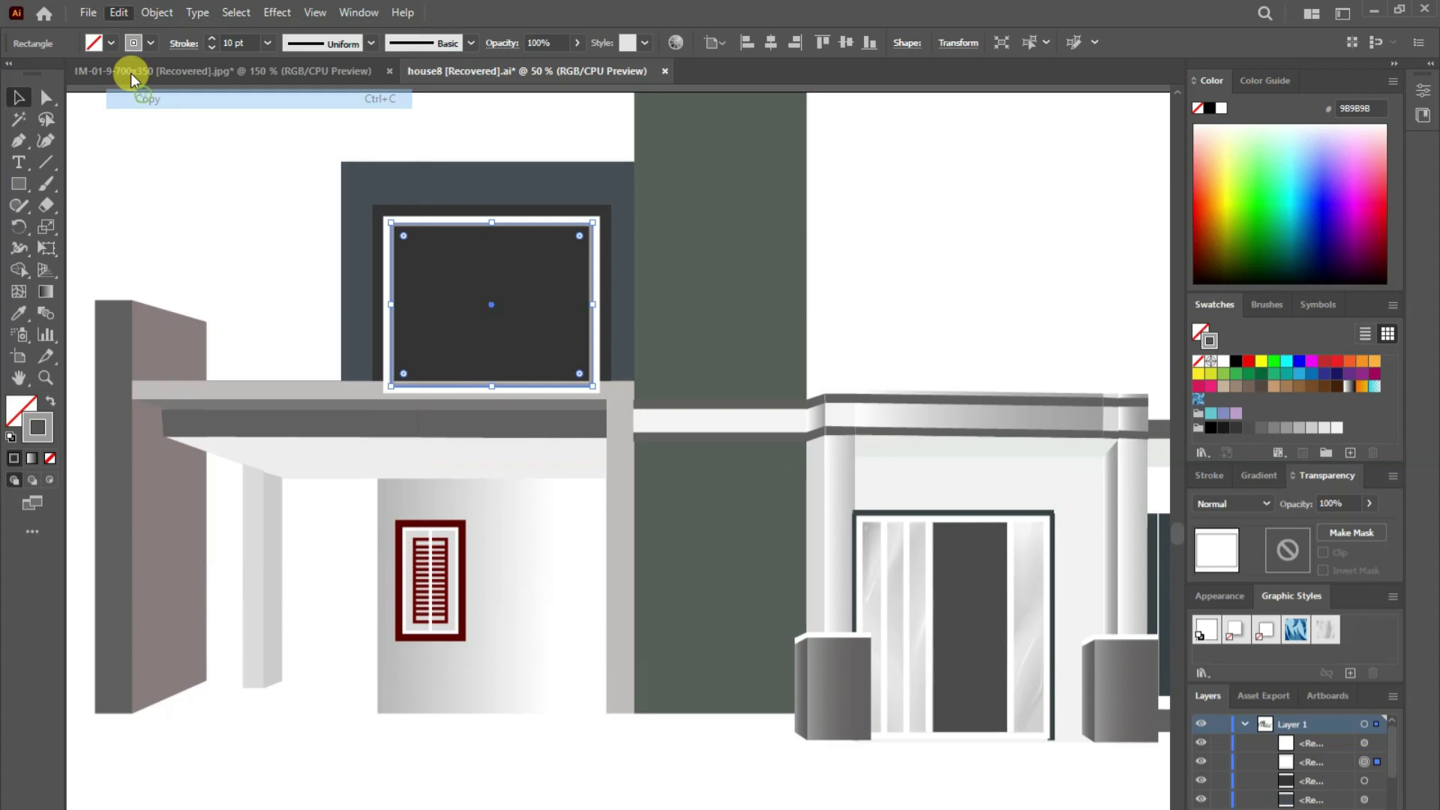
left_click(171, 139)
left_click_drag(592, 221, 587, 226)
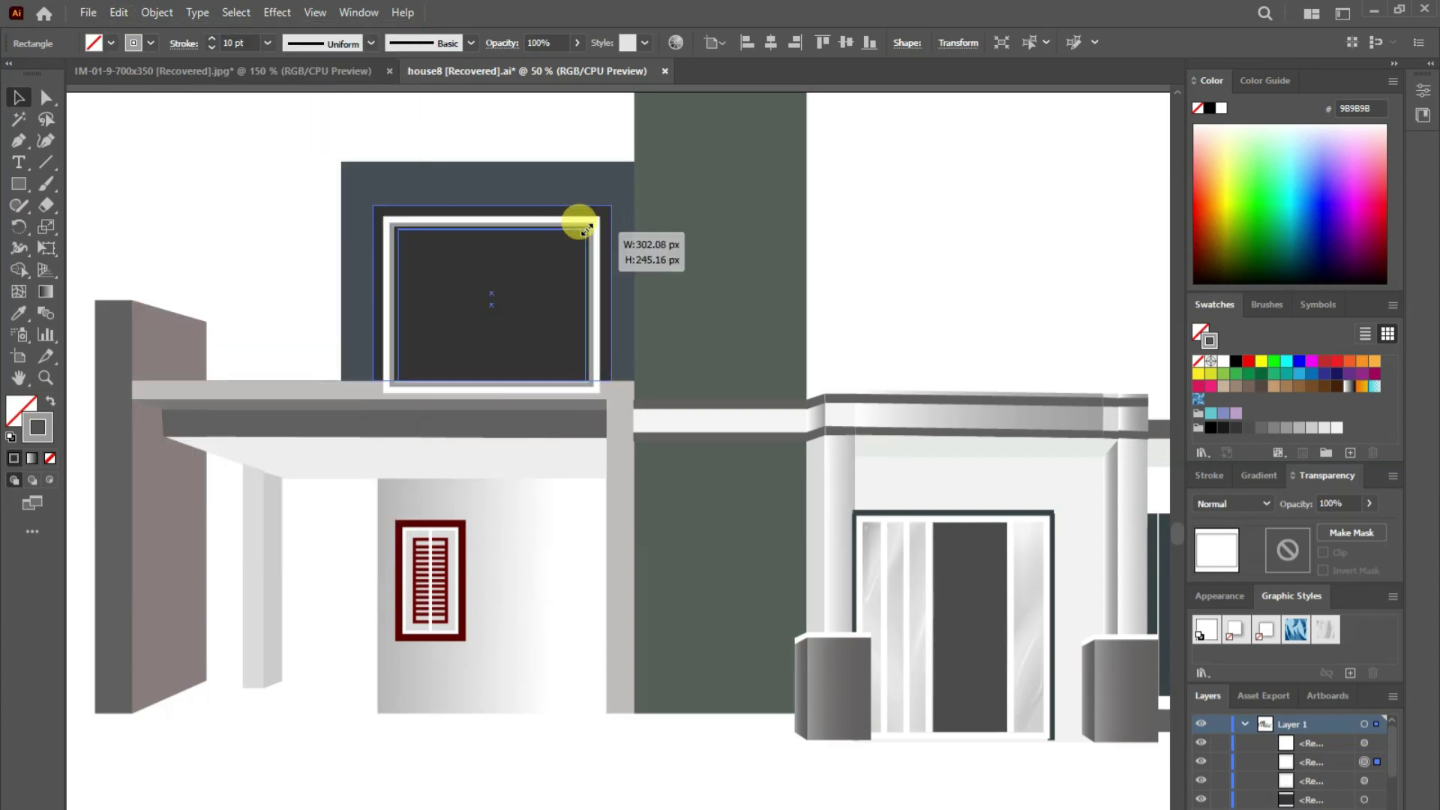
left_click(49, 401)
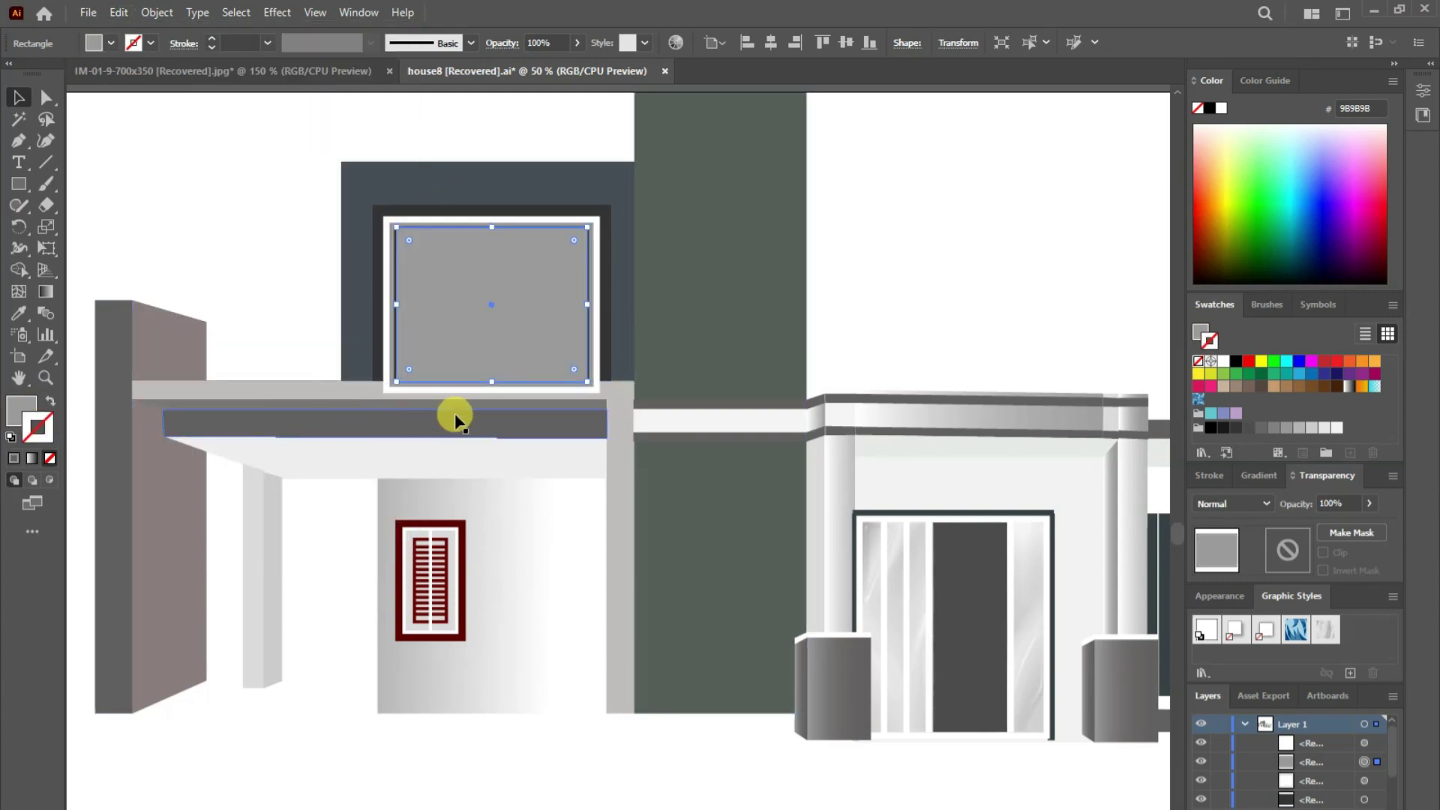
left_click_drag(394, 305, 390, 305)
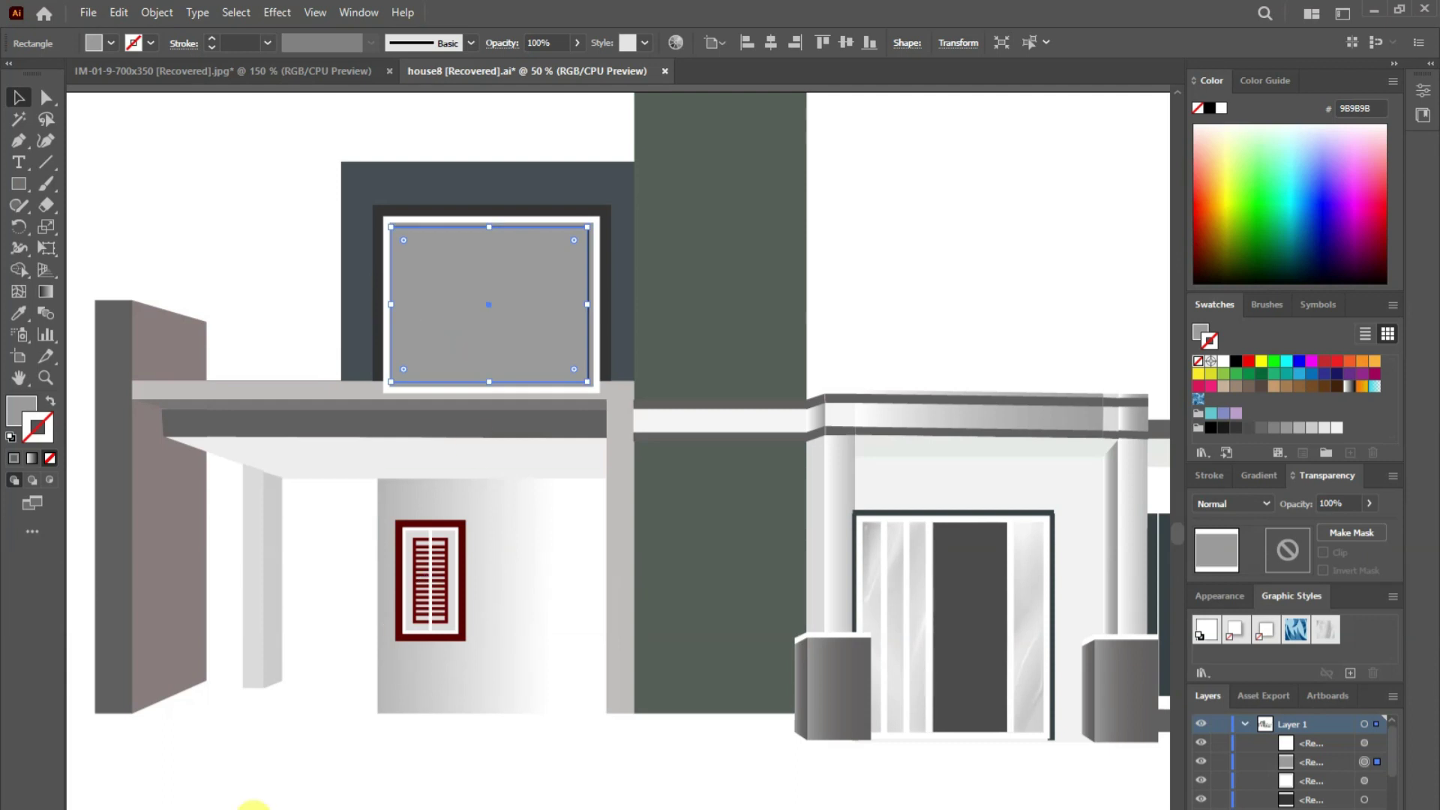
key("ctrl+z")
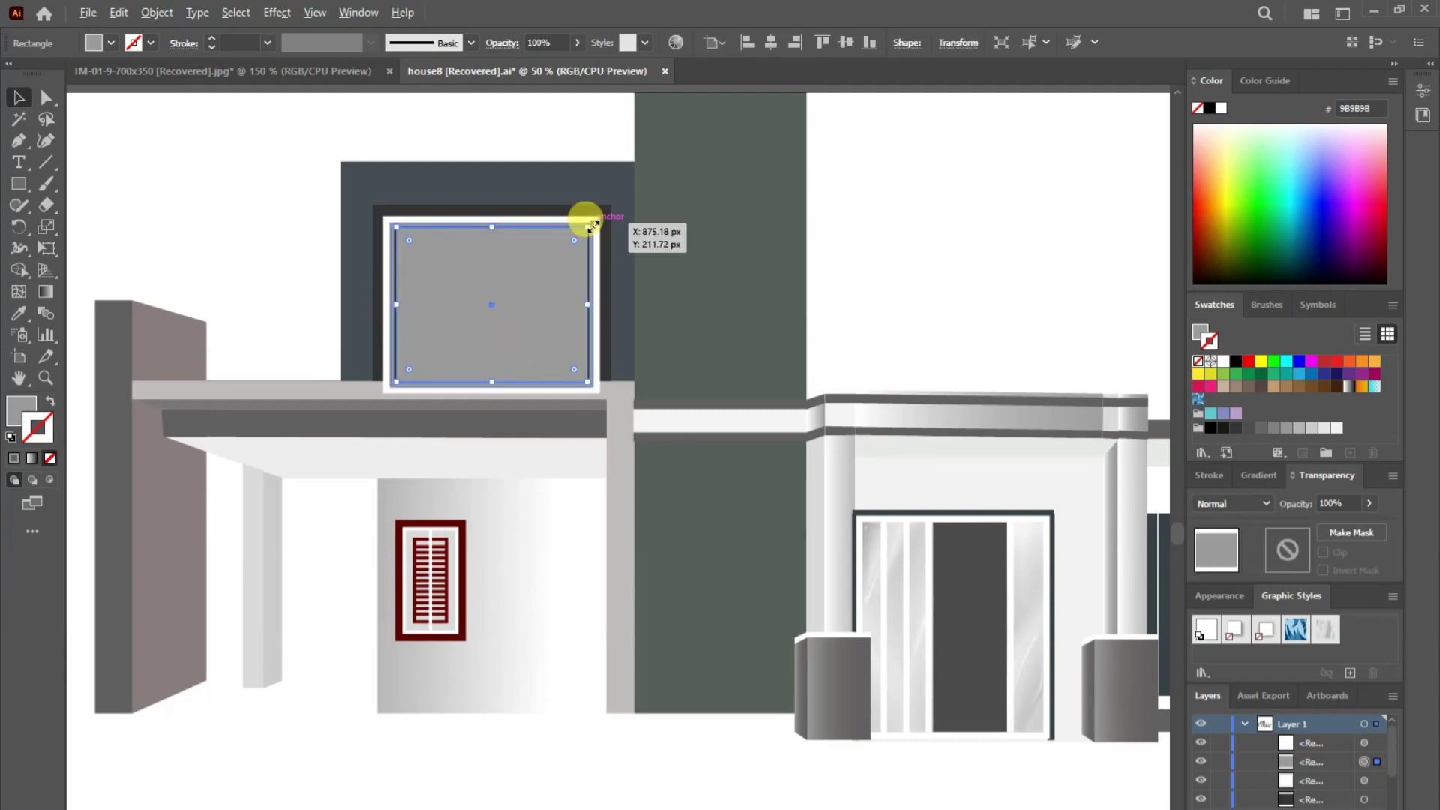
left_click_drag(592, 225, 597, 219)
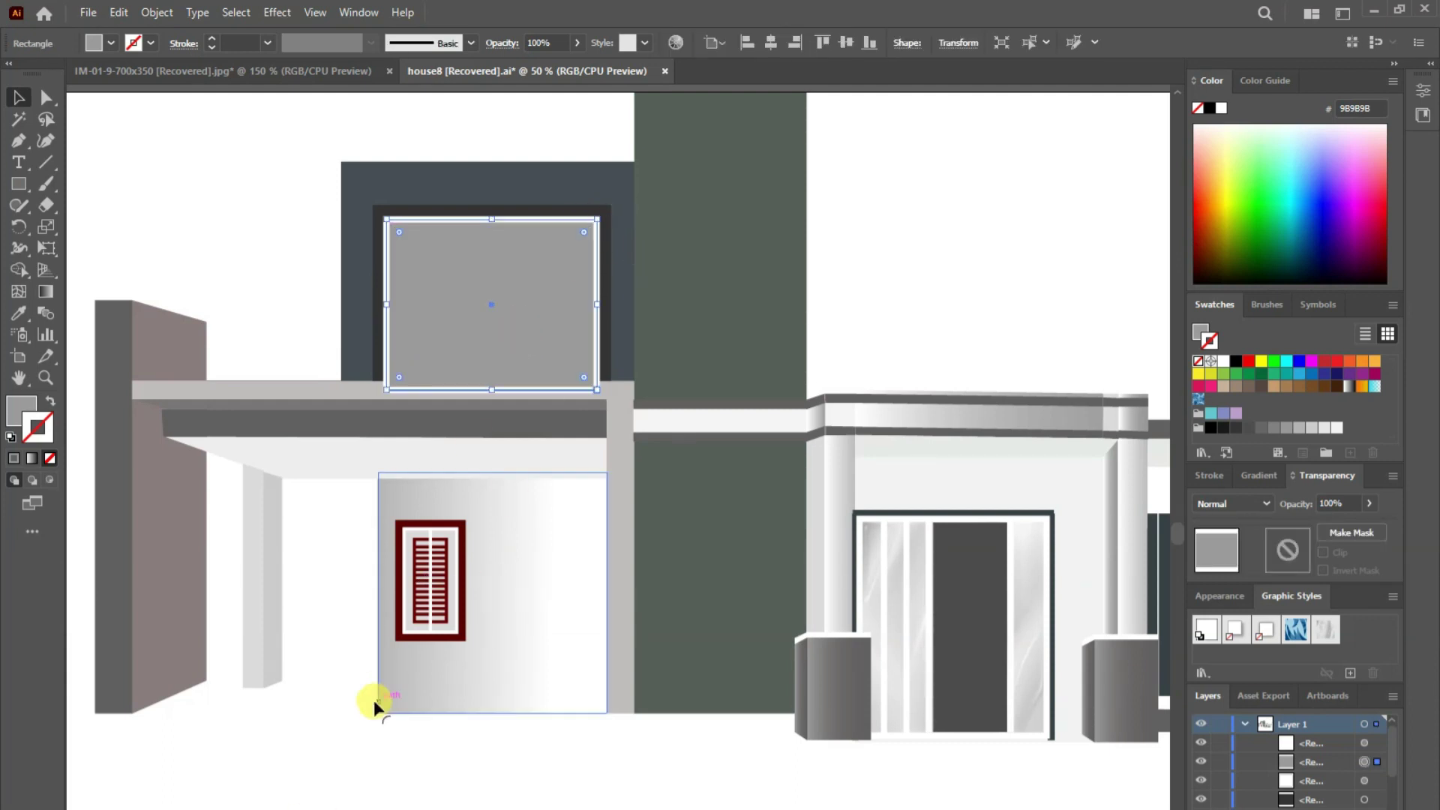
- Fill the window rectangle with sampled white and try the grey glass style, then undo it
left_click(19, 313)
left_click(591, 309)
left_click(23, 91)
left_click(1325, 628)
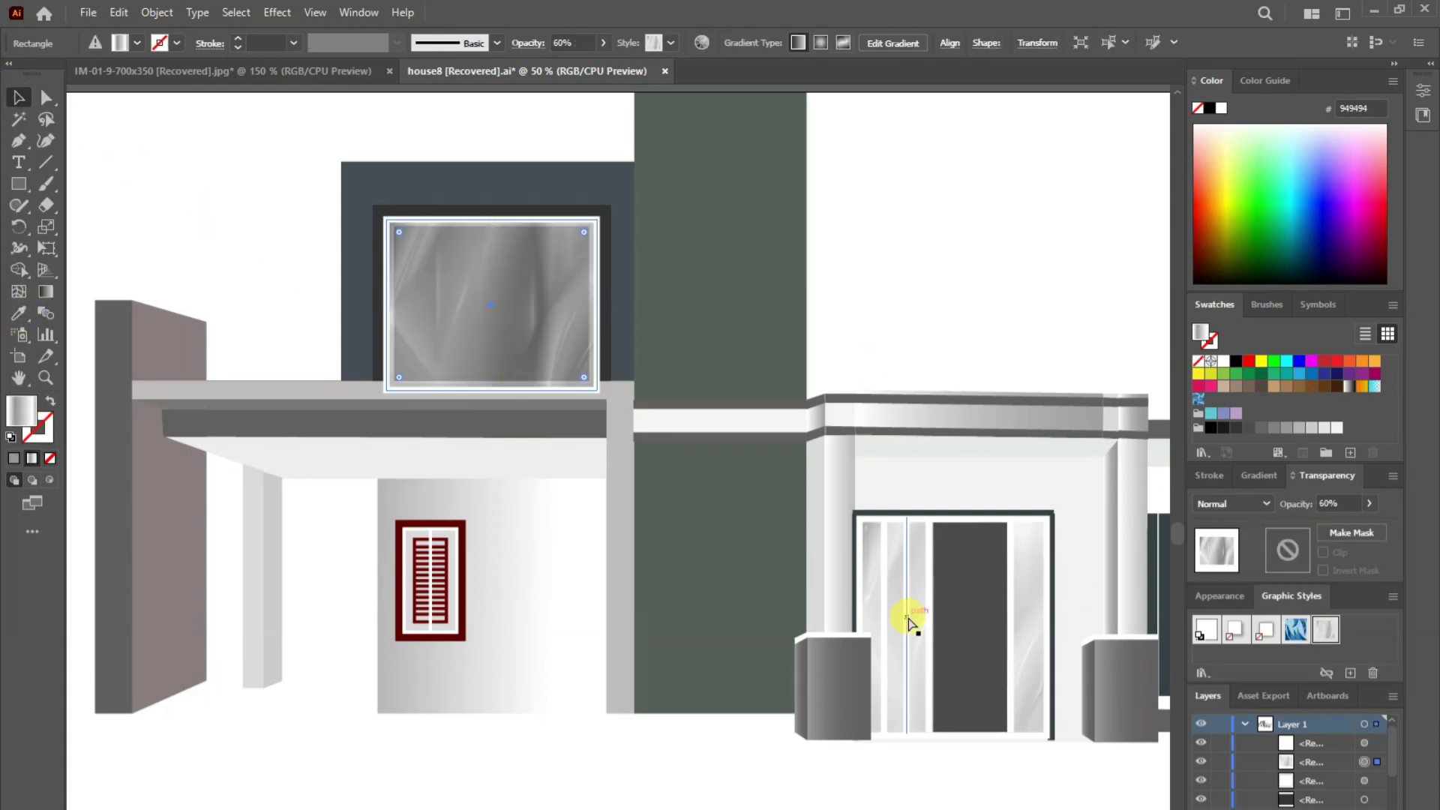
key("ctrl+z")
key("ctrl+z")
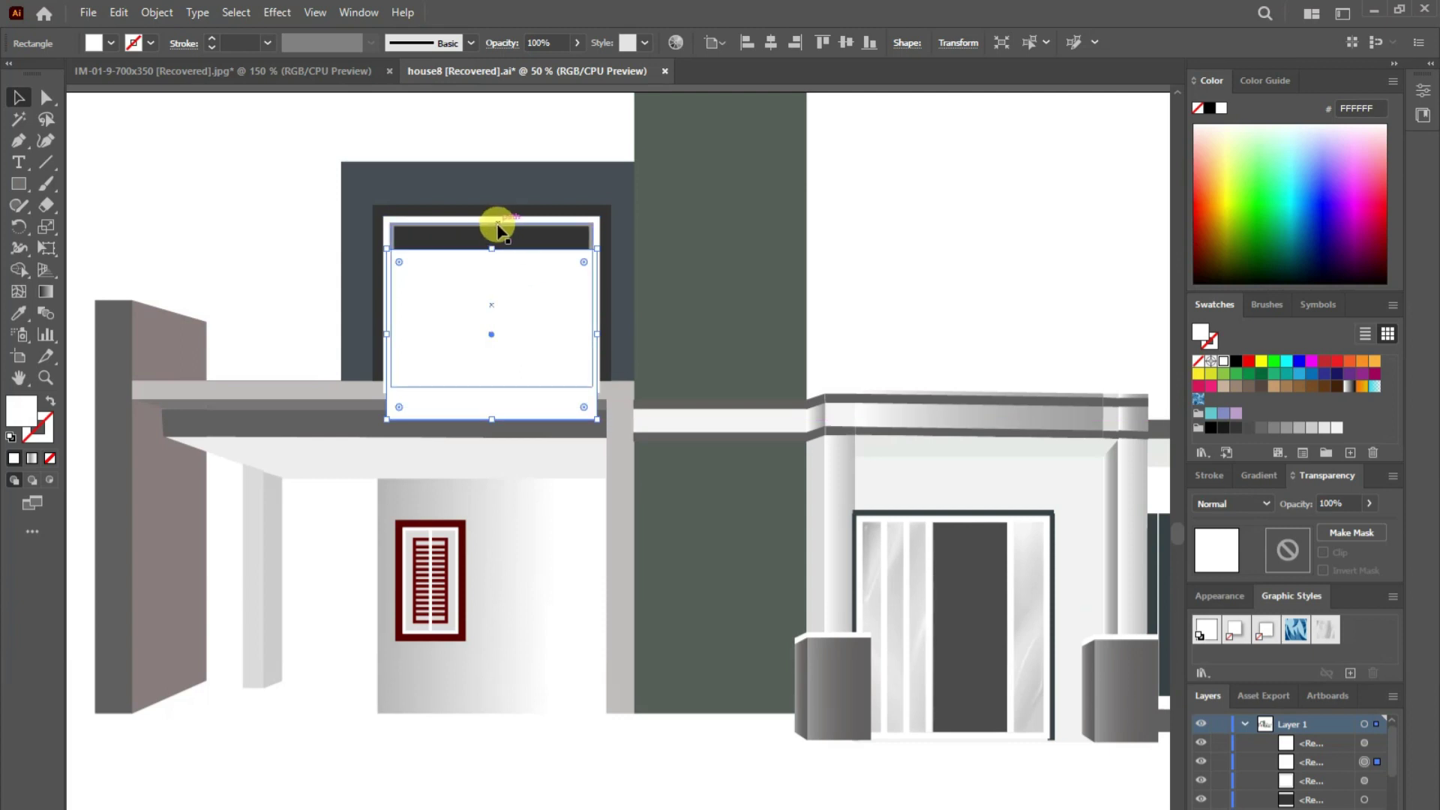
- Group the white rectangle with its frame and nudge the white rectangle upward
left_click(451, 224)
right_click(450, 224)
left_click(518, 331)
right_click(489, 219)
key("Escape")
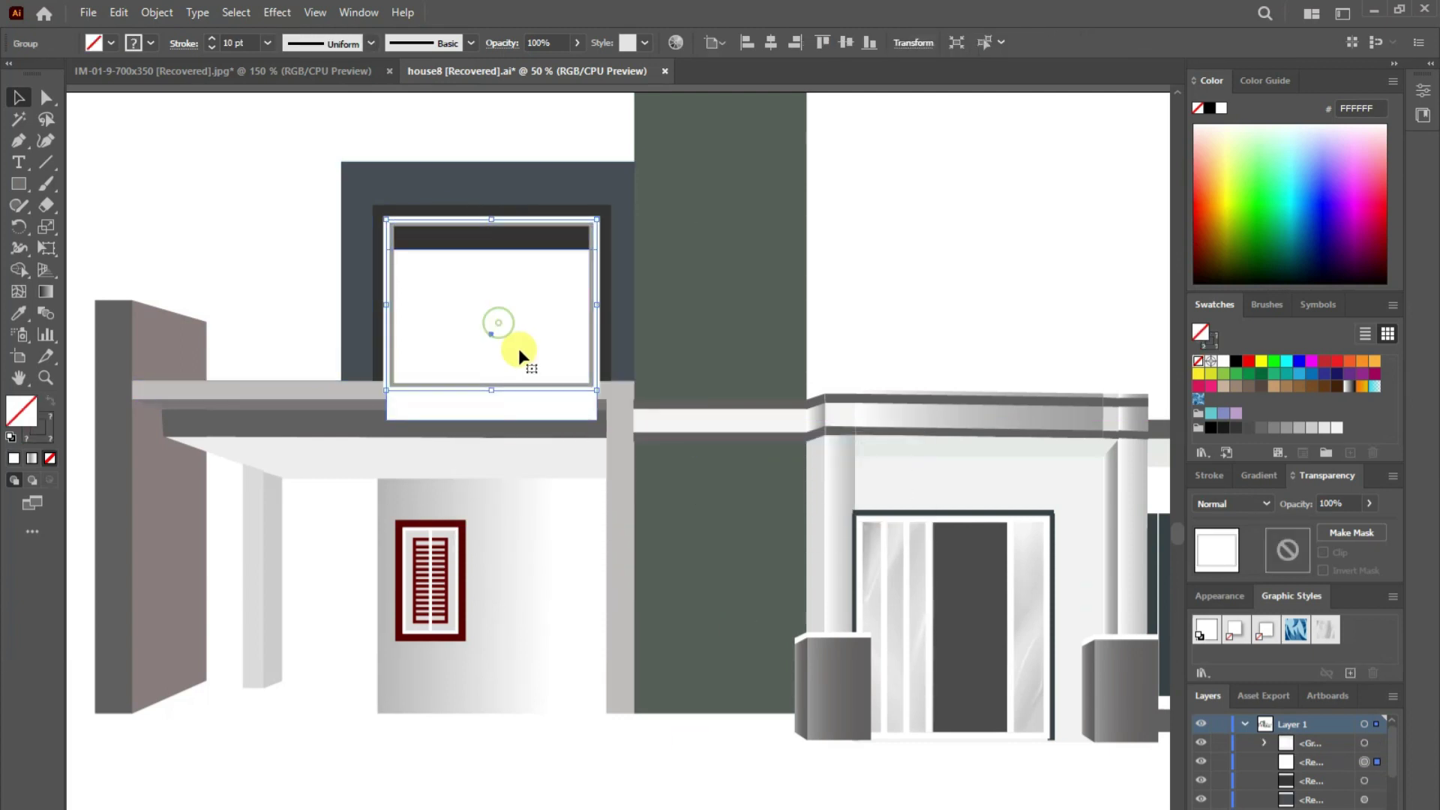
left_click(517, 346)
key("shift+Up")
key("shift+Up")
key("shift+Up")
key("shift+Up")
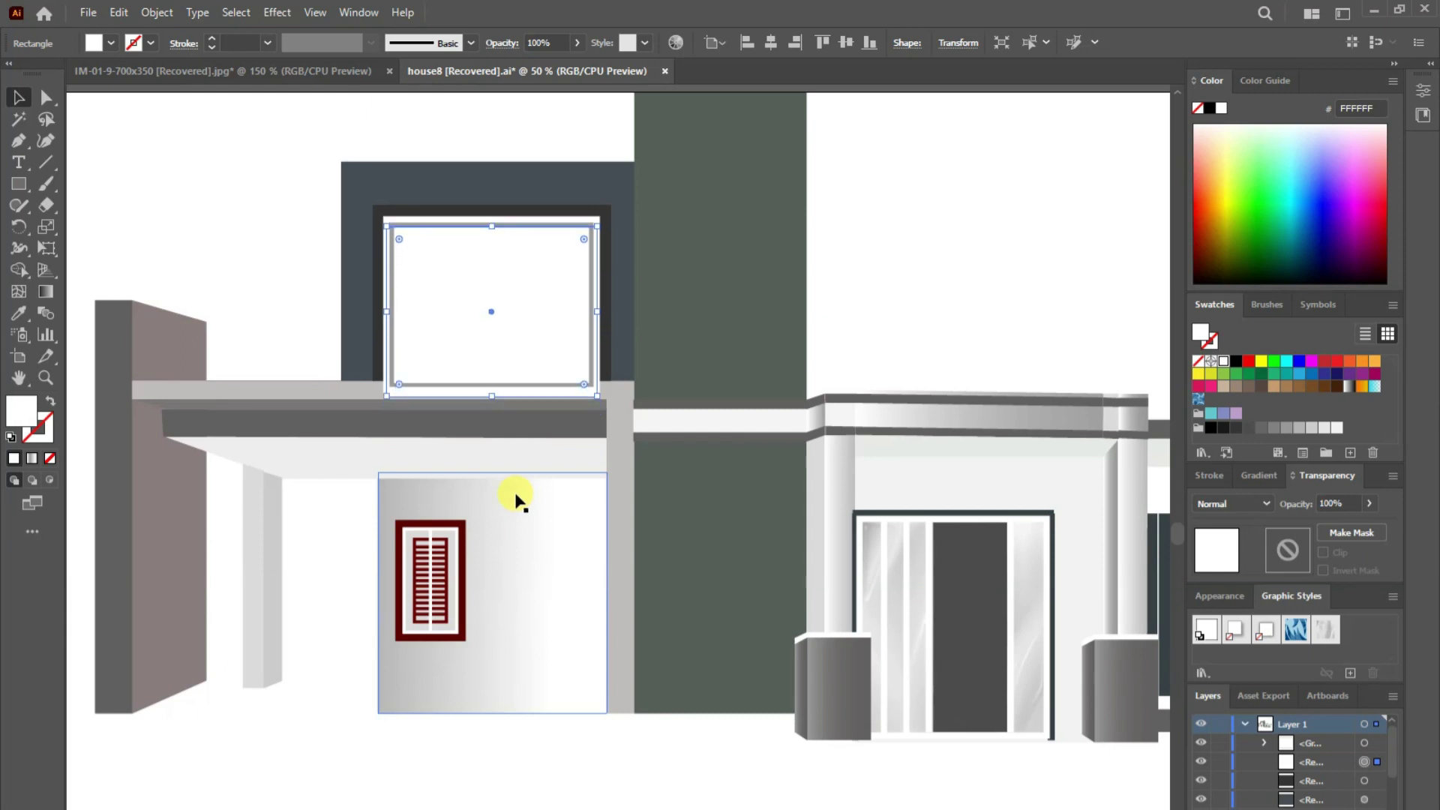
- Paste a copy behind the white rectangle and apply the textured glass style at 60% opacity
left_click(119, 12)
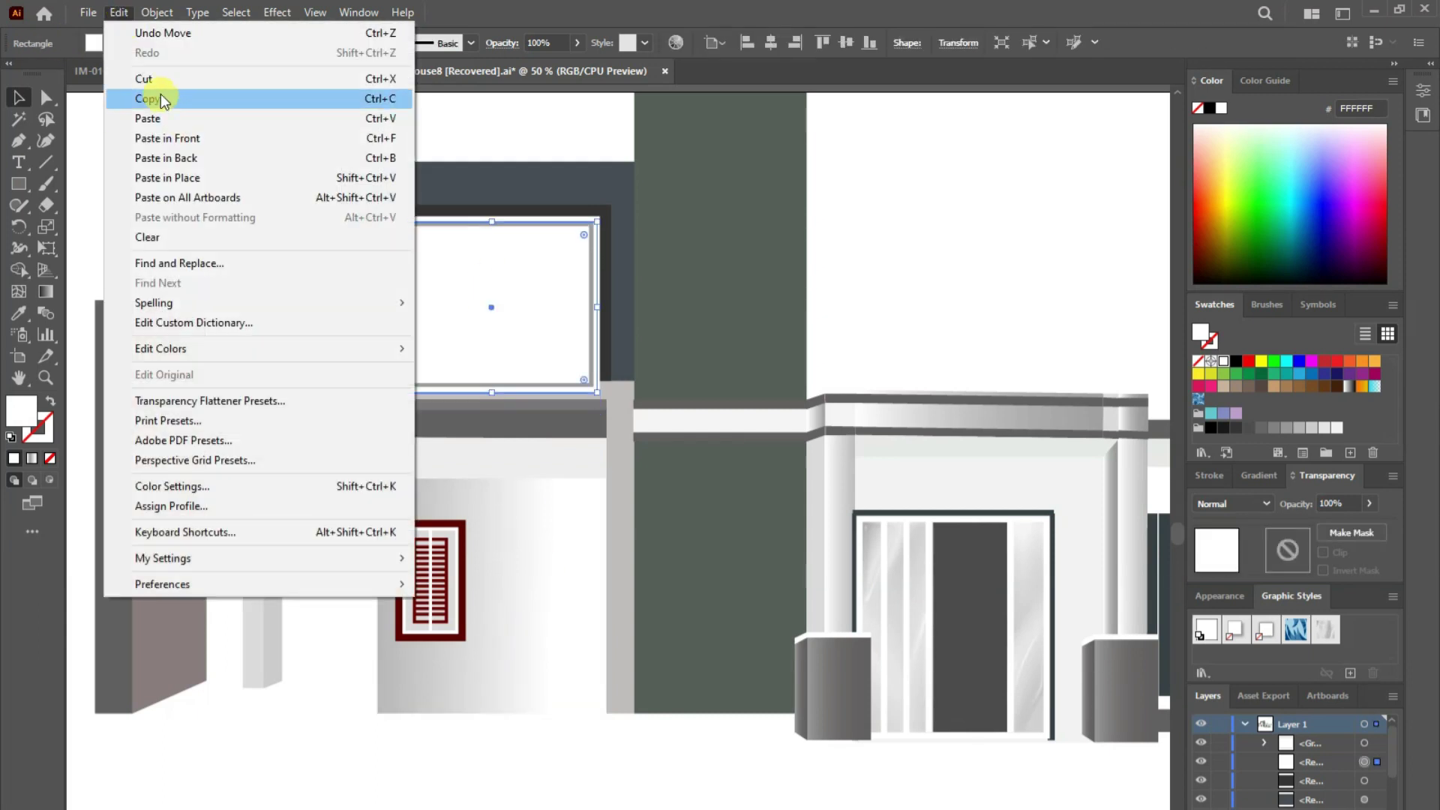
left_click(184, 157)
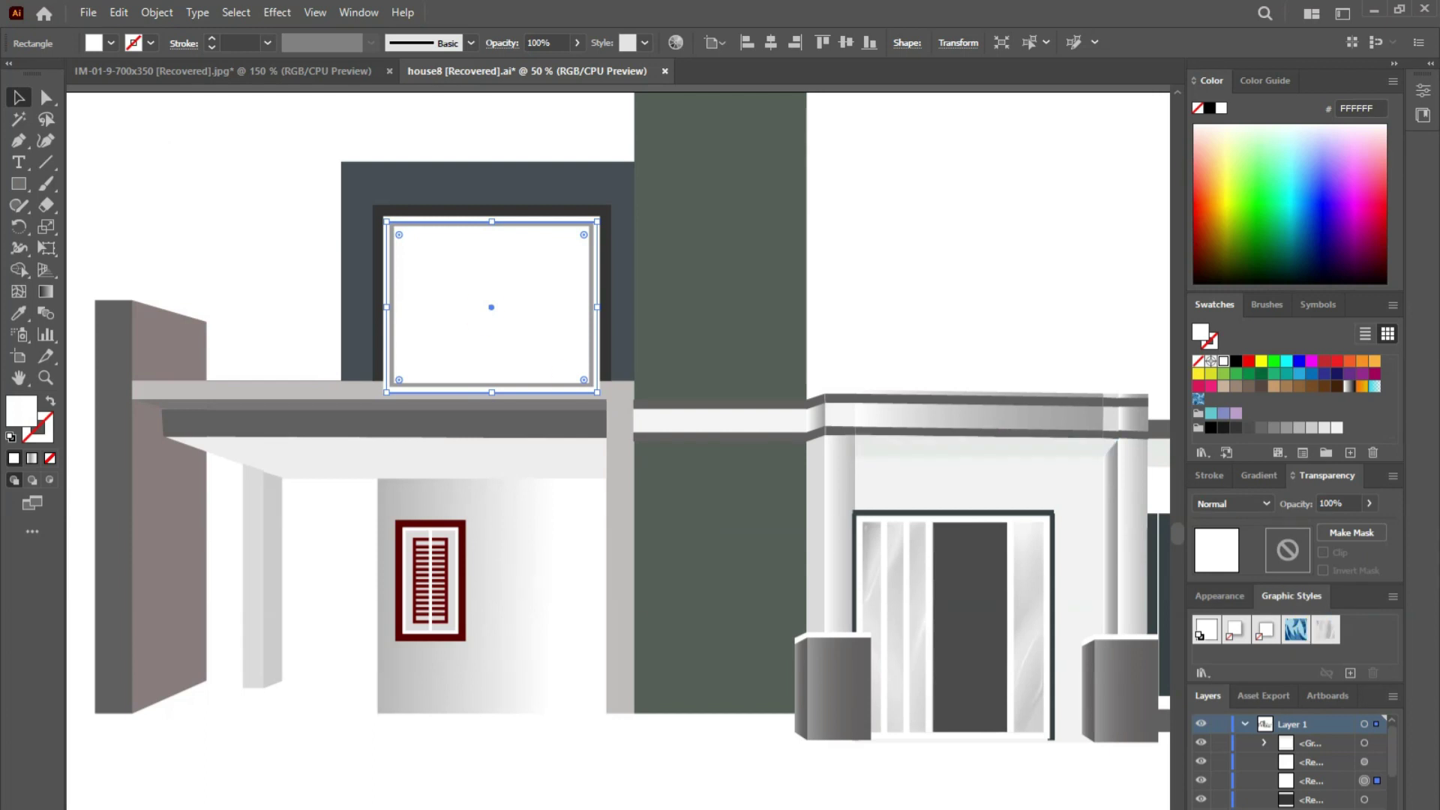
left_click(1326, 629)
key("ctrl+shift+a")
key("backslash")
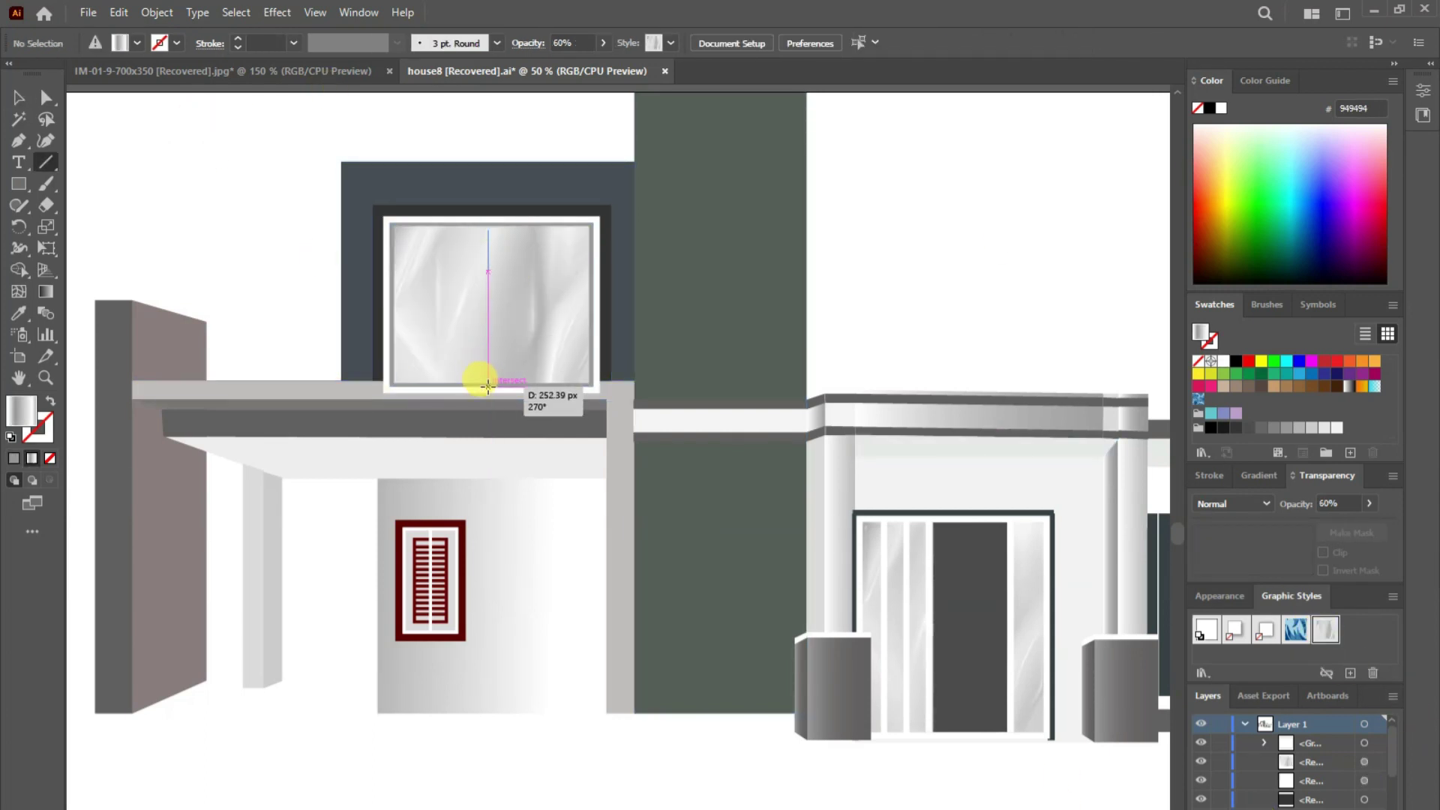
- Draw a vertical mullion down the window's middle with a white 10 pt stroke
left_click_drag(487, 230, 488, 390)
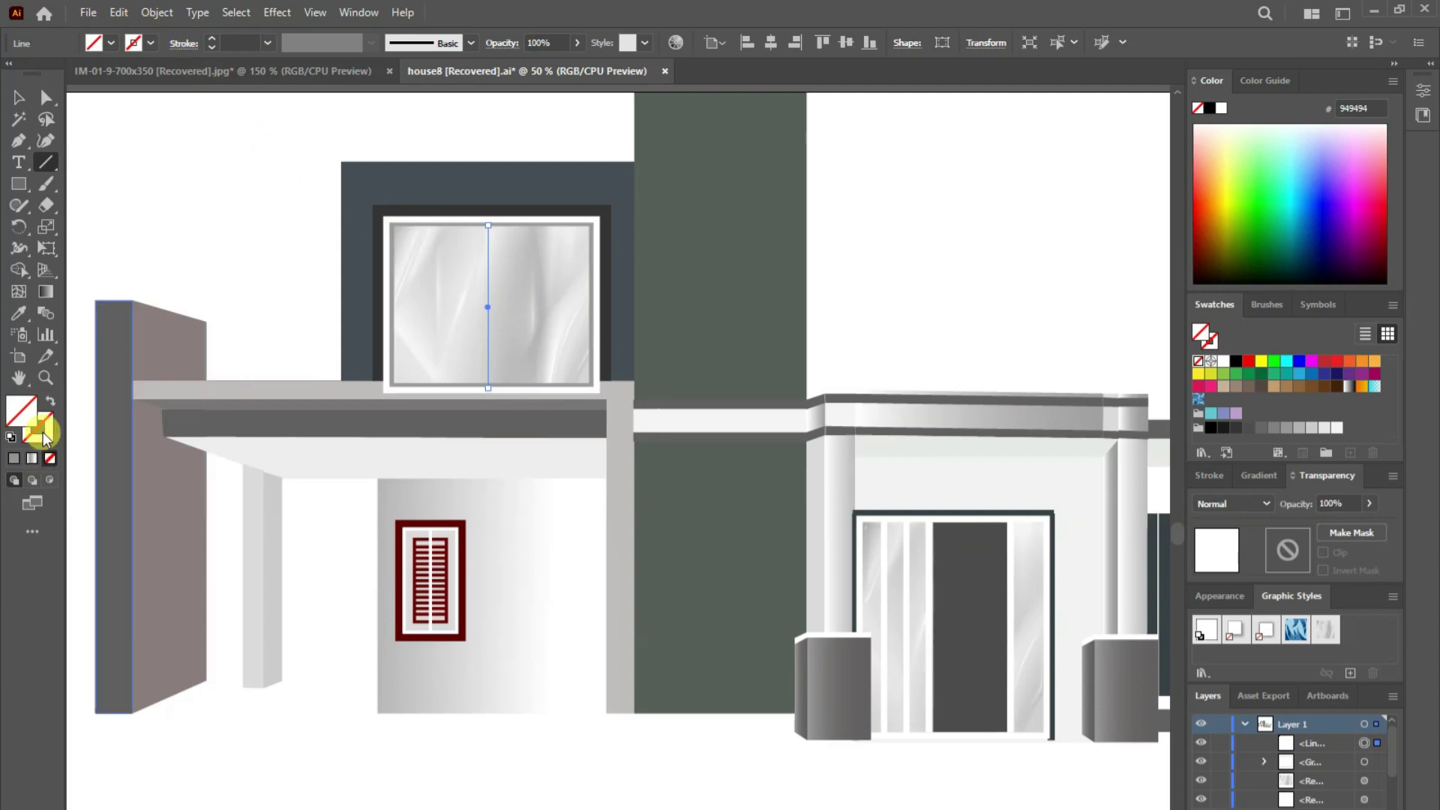
key("i")
left_click(50, 401)
left_click(278, 42)
left_click(282, 302)
left_click(19, 97)
left_click(386, 782)
- Draw two more vertical mullions across the glass with a 5 pt stroke
key("backslash")
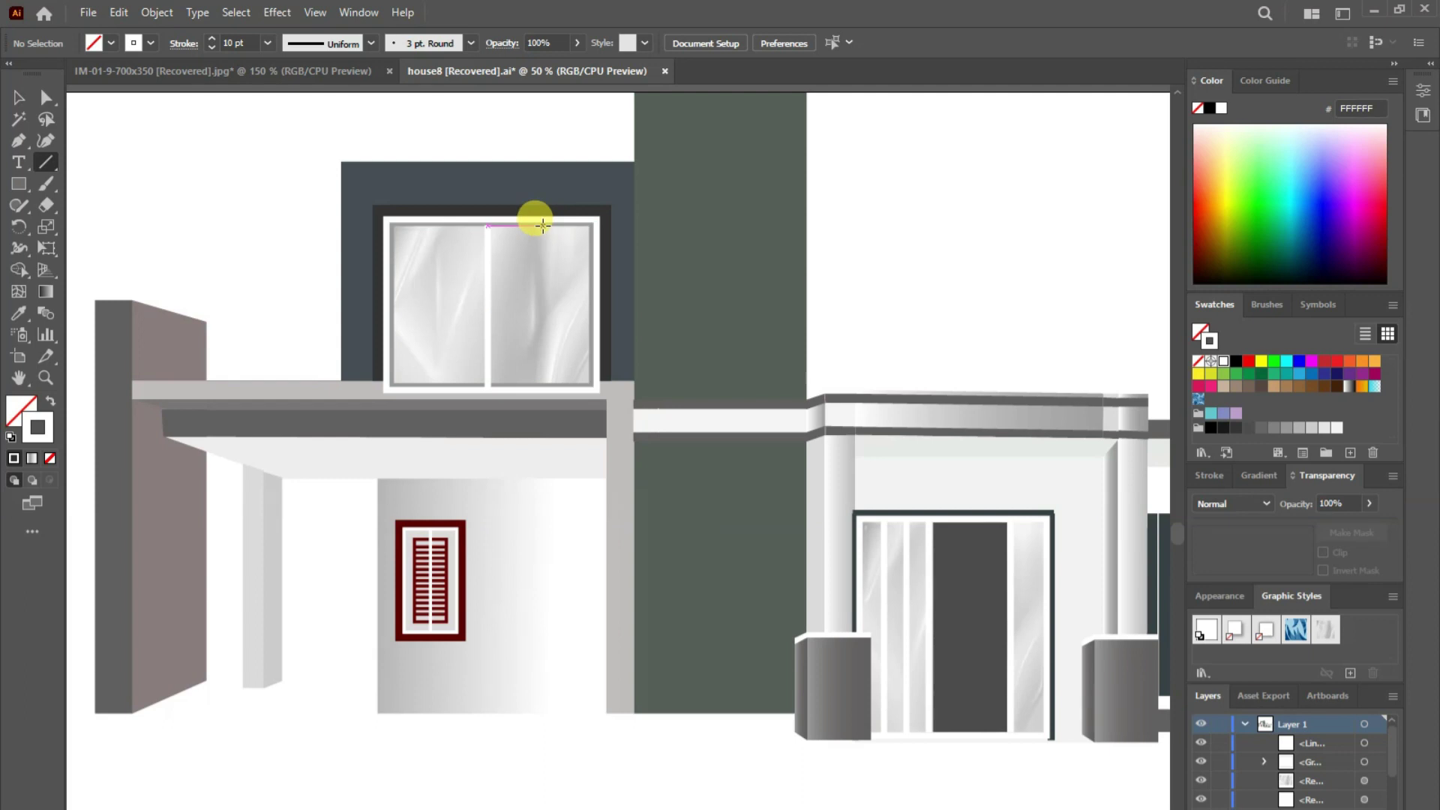
left_click_drag(550, 225, 546, 387)
left_click_drag(435, 223, 435, 391)
left_click(267, 43)
left_click(293, 204)
left_click(267, 43)
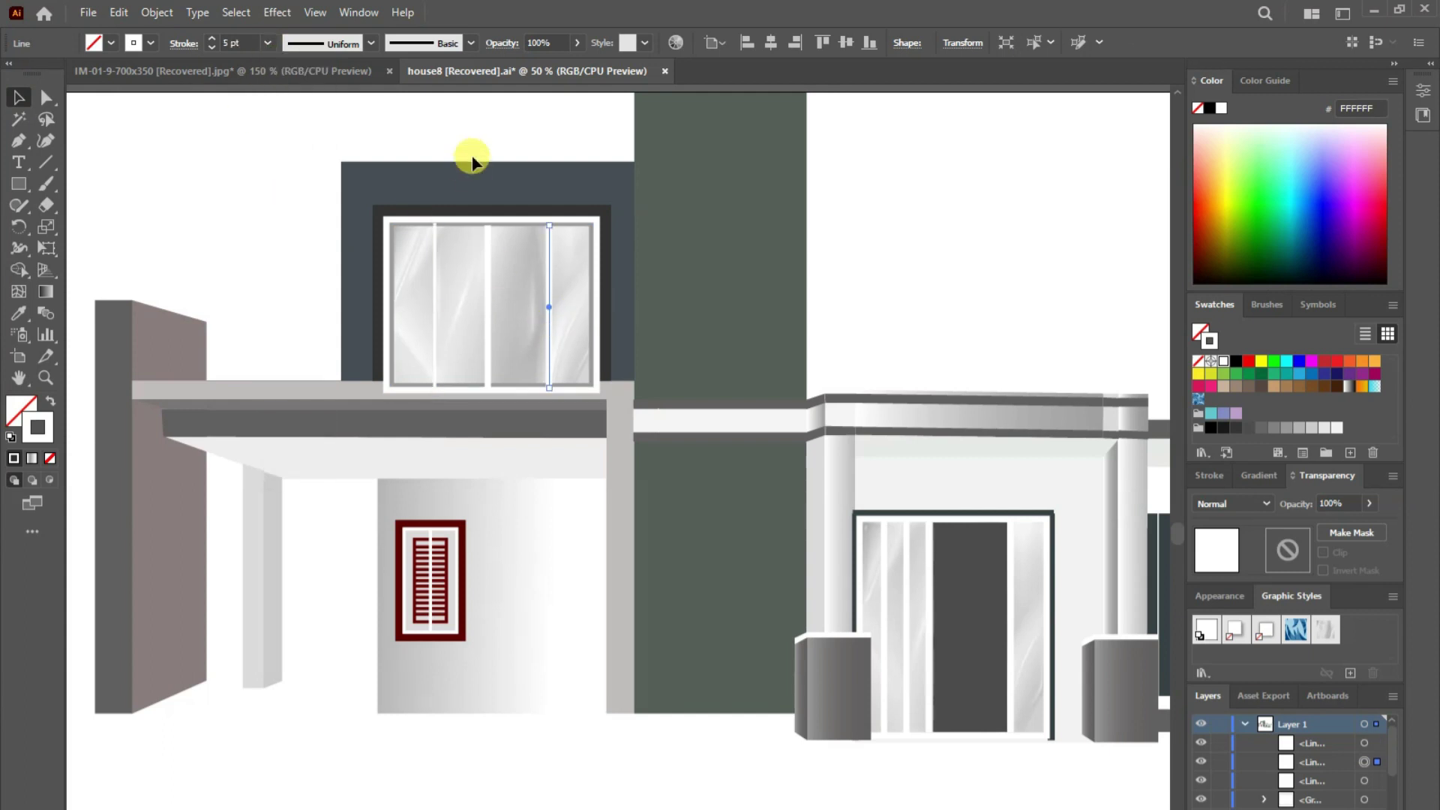
key("v")
left_click(551, 799)
- Bring the beam in front of the window frame and move the glass rectangle down over it
left_click(345, 391)
right_click(345, 391)
left_click(584, 716)
left_click(488, 300)
mouse_move(508, 290)
left_mouse_down()
mouse_move(508, 339)
mouse_move(508, 309)
left_mouse_up()
key("ctrl+shift+a")
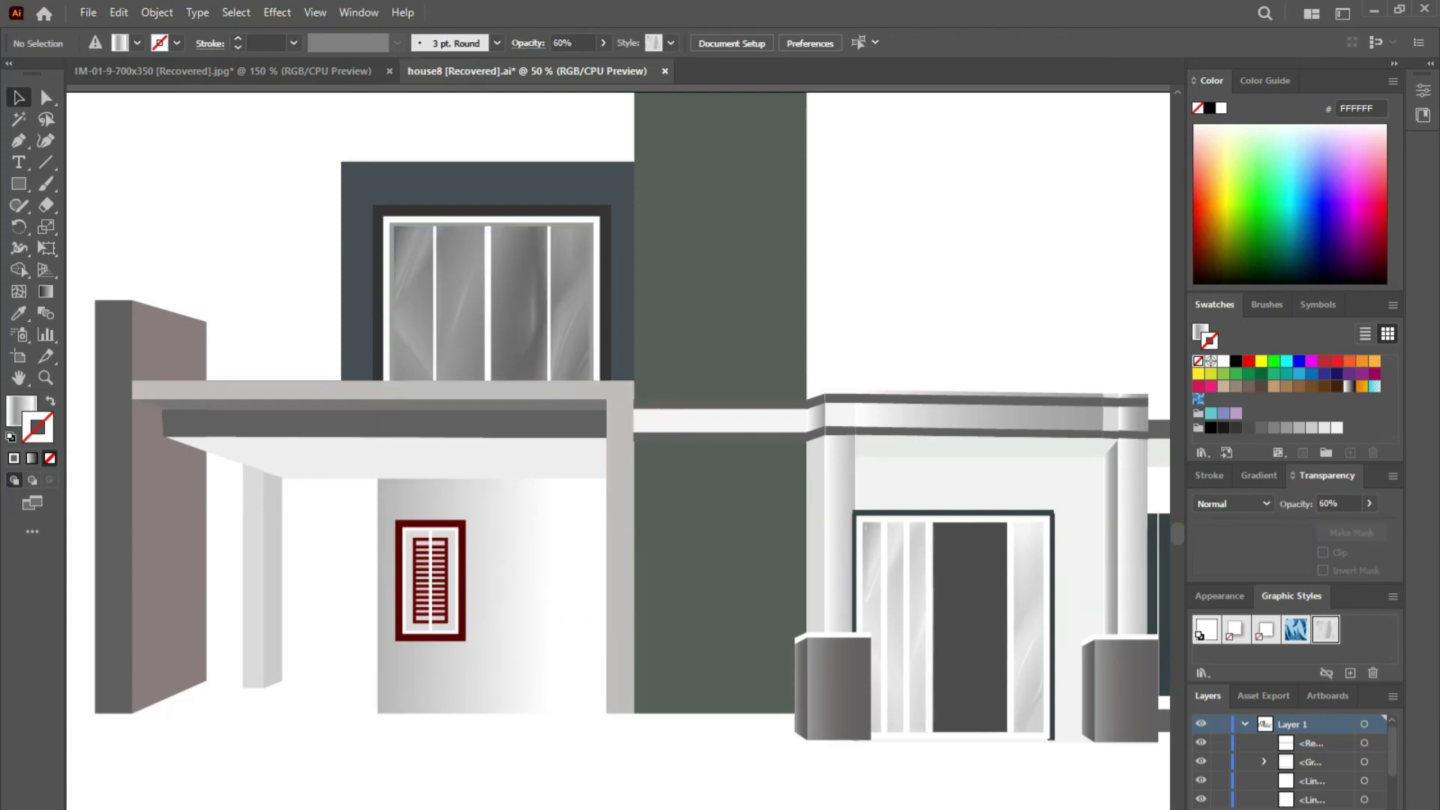
- Draw a side strip beside the dark block with the Pen tool and give it a gradient fill
key("p")
left_click(634, 162)
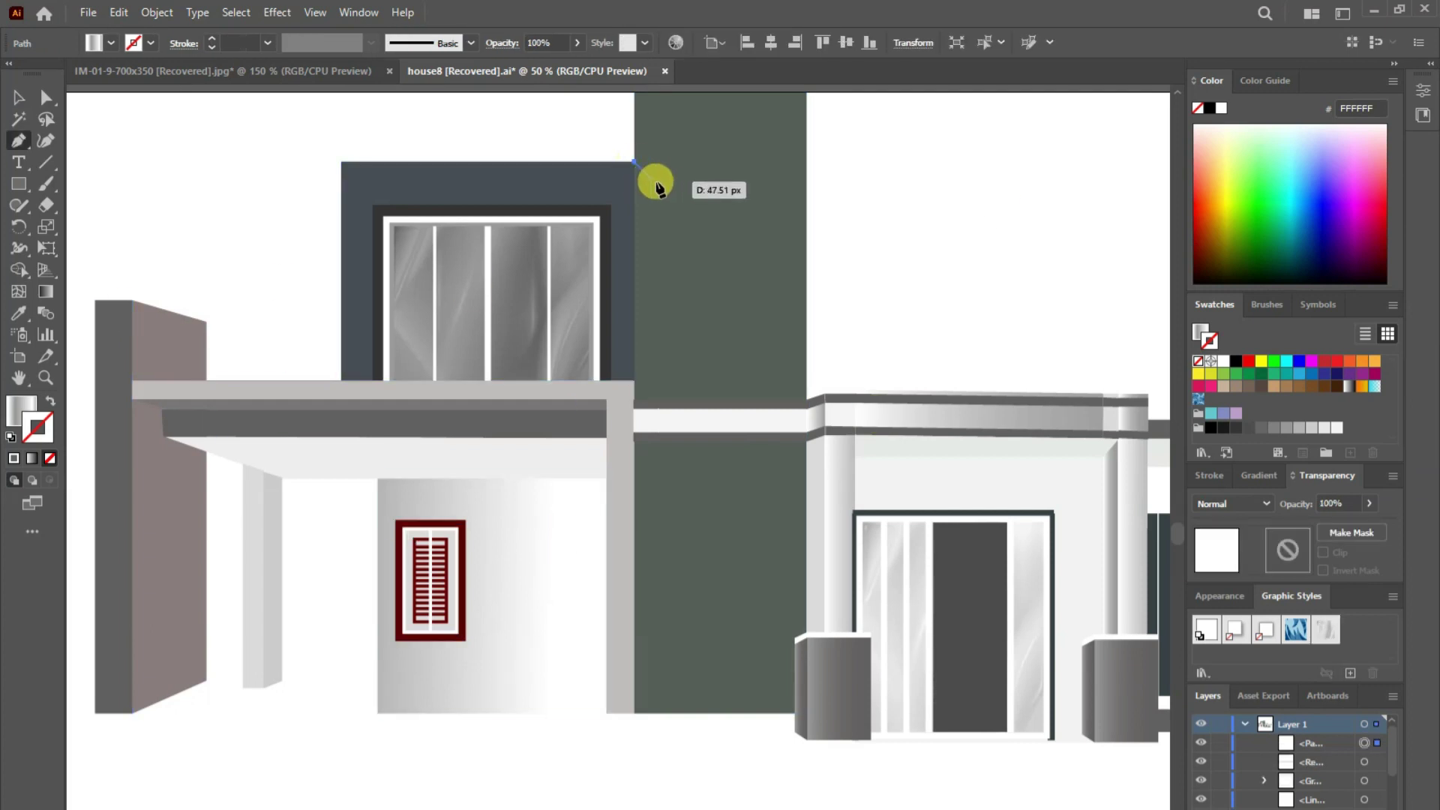
left_click(657, 187)
left_click(658, 399)
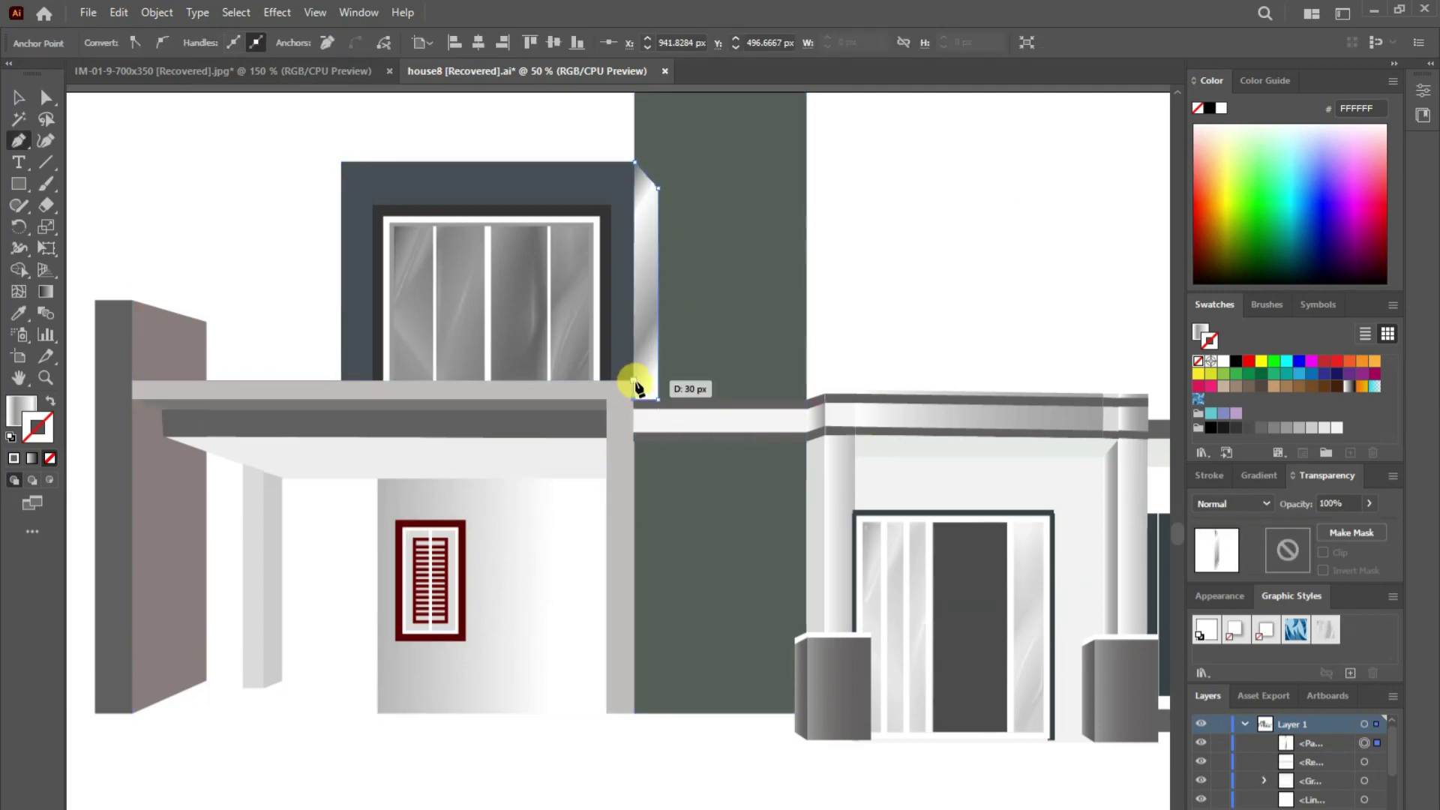
left_click(634, 161)
key("i")
left_click(530, 176)
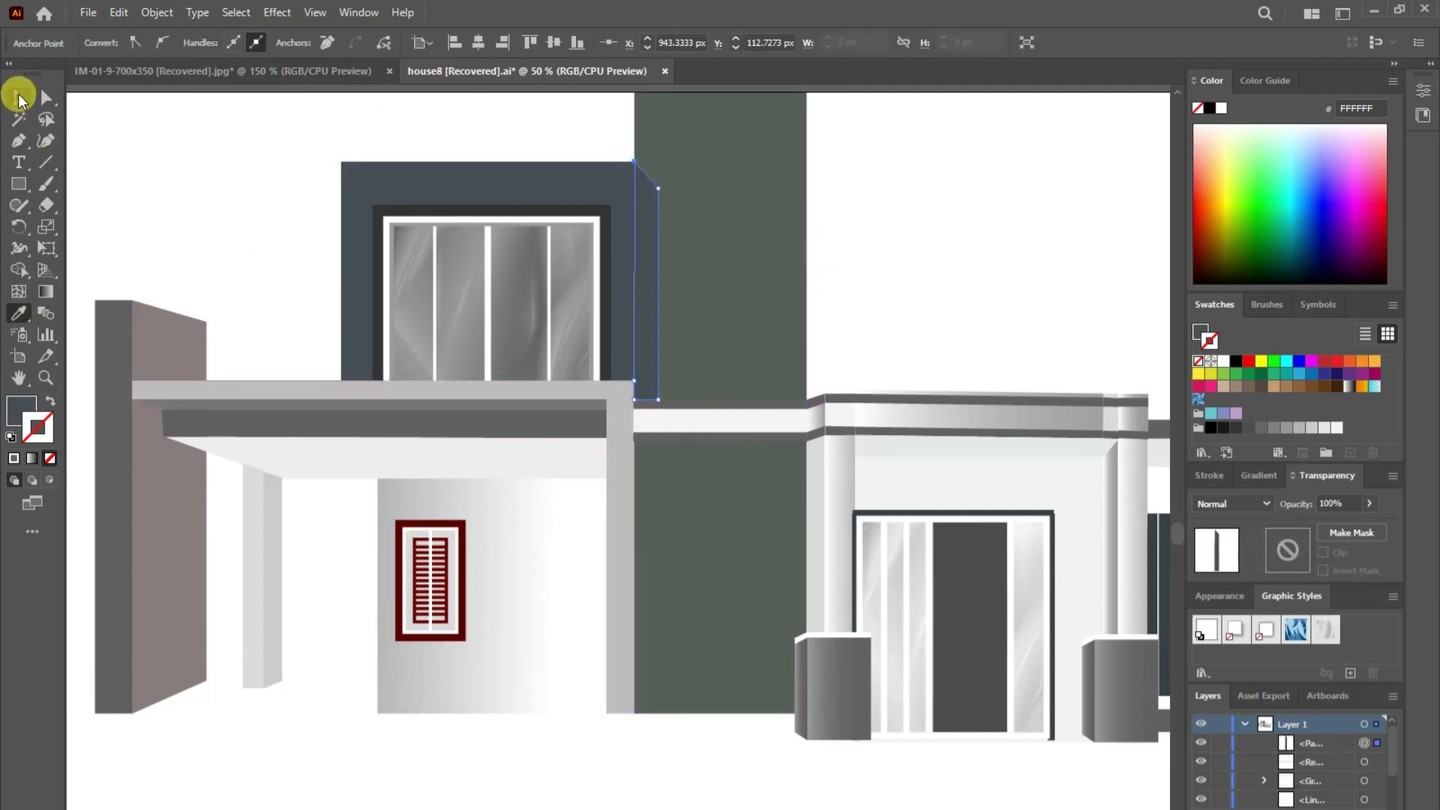
left_click(1262, 474)
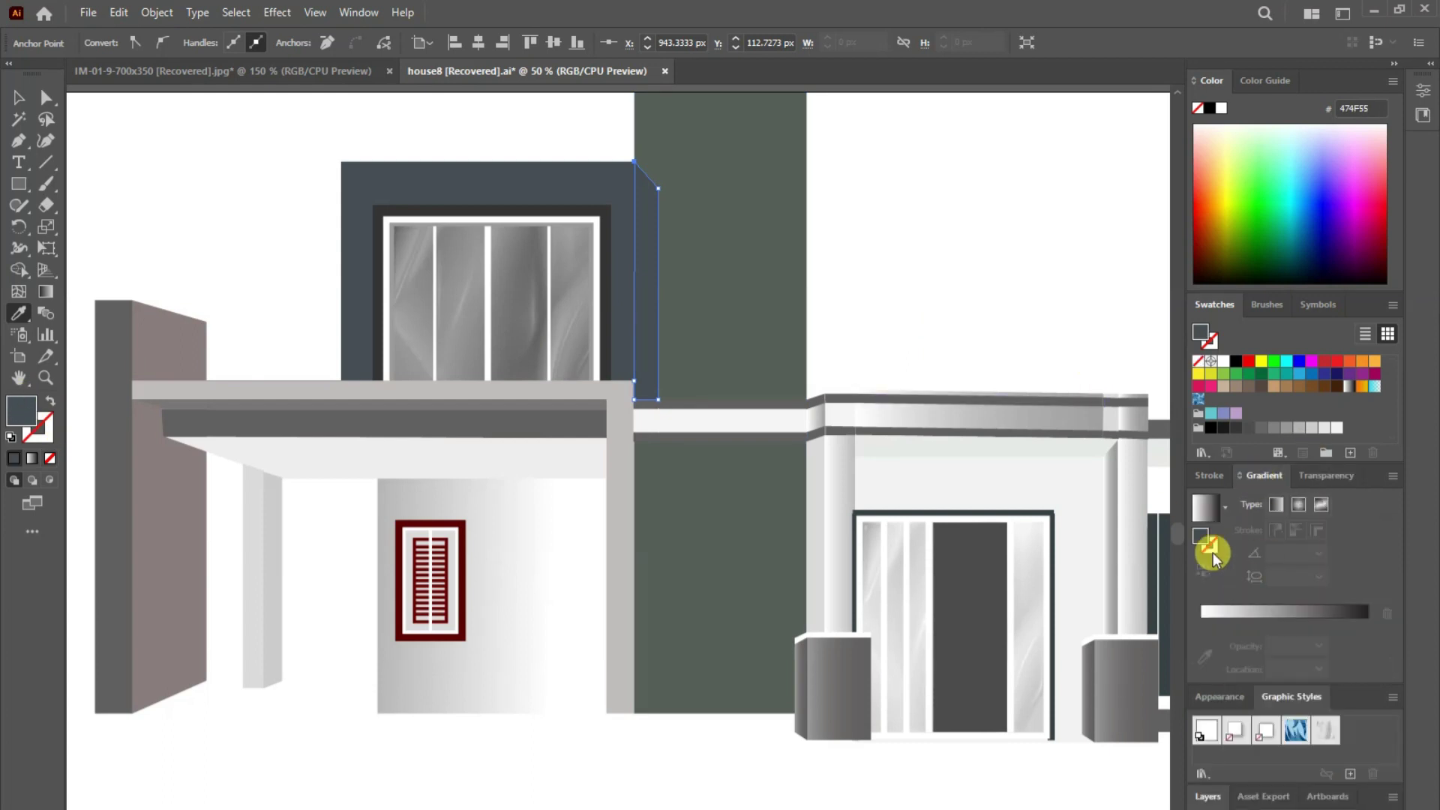
left_click(1259, 616)
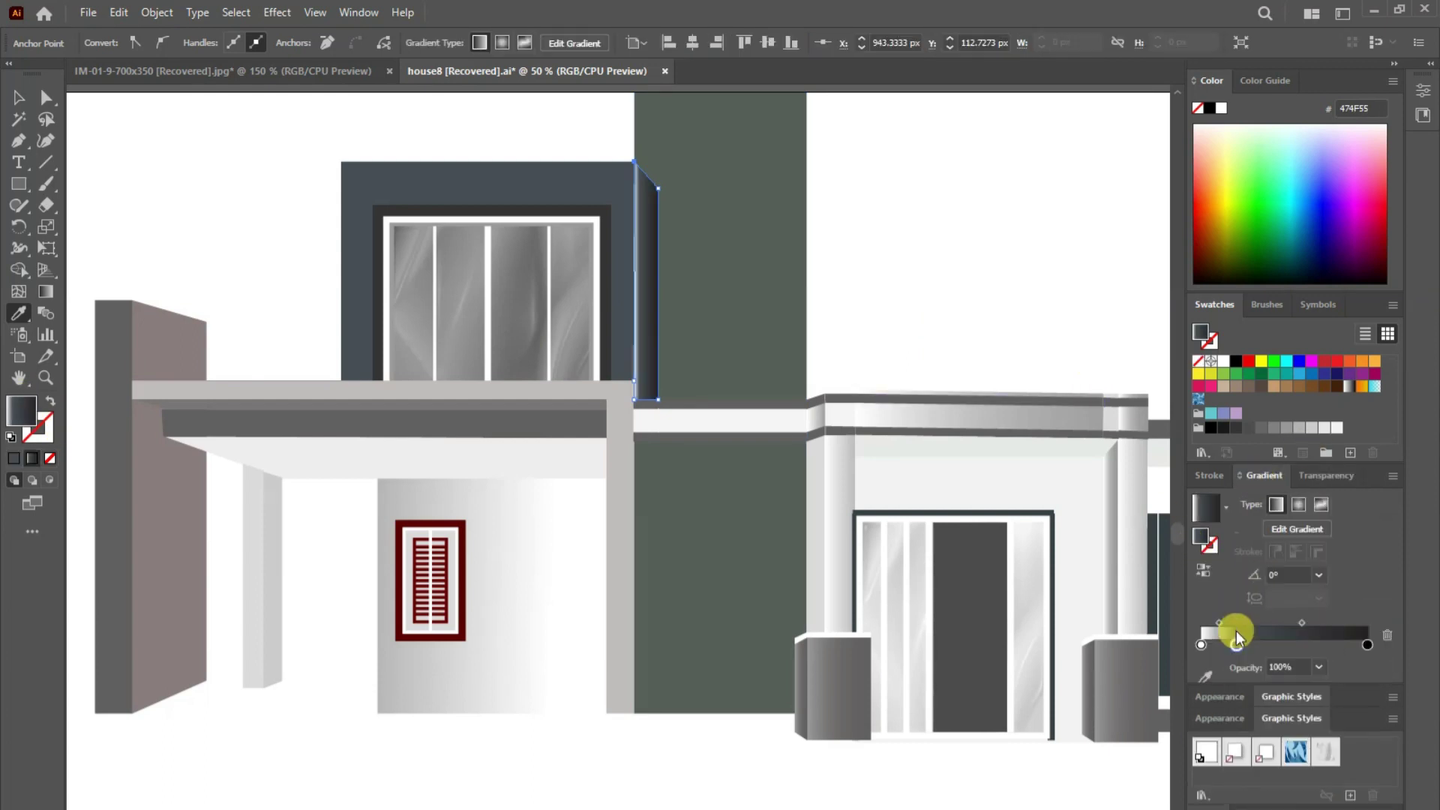
left_click(16, 98)
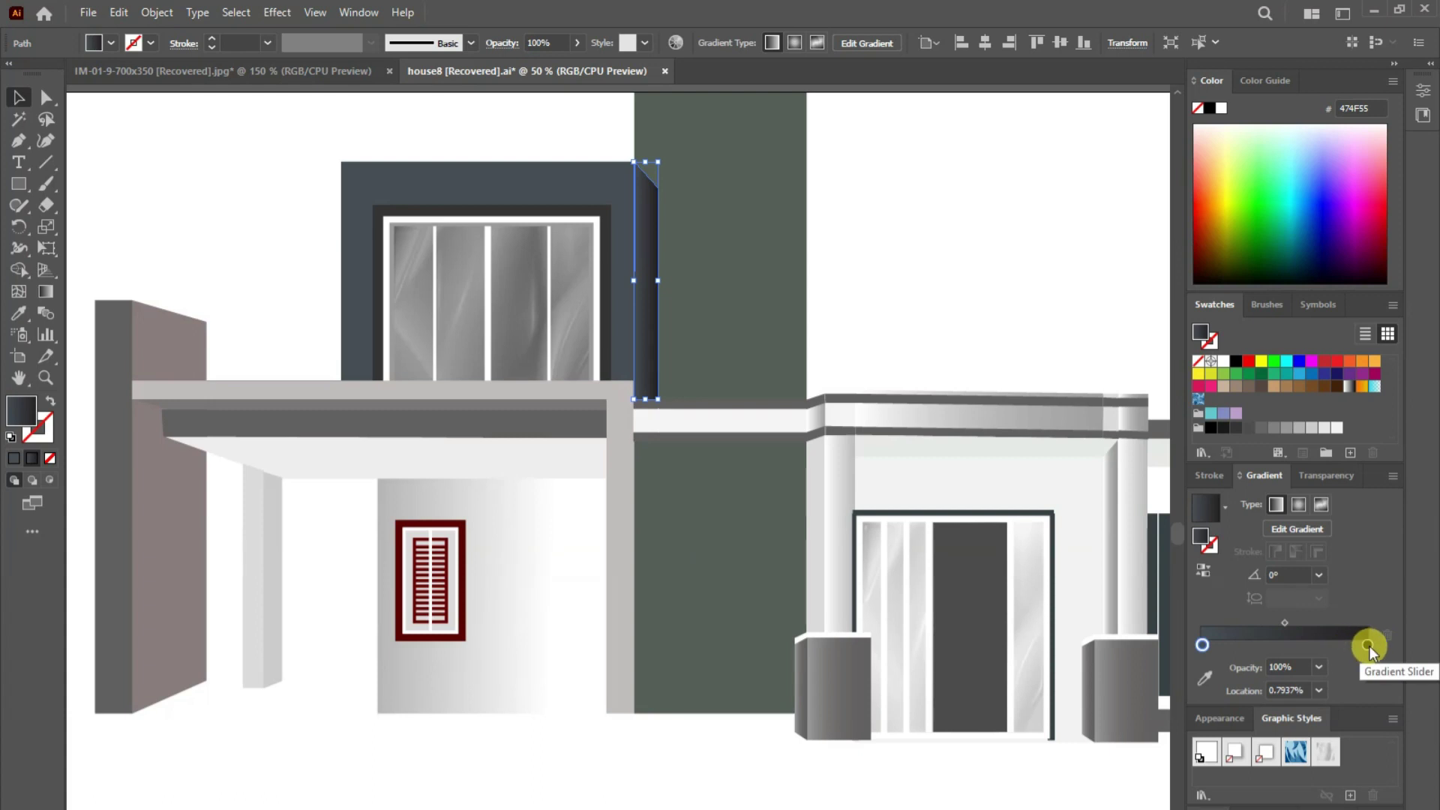
- Remove the middle gradient stop, shift the midpoint left, and save the gradient as a swatch
left_click(1201, 645)
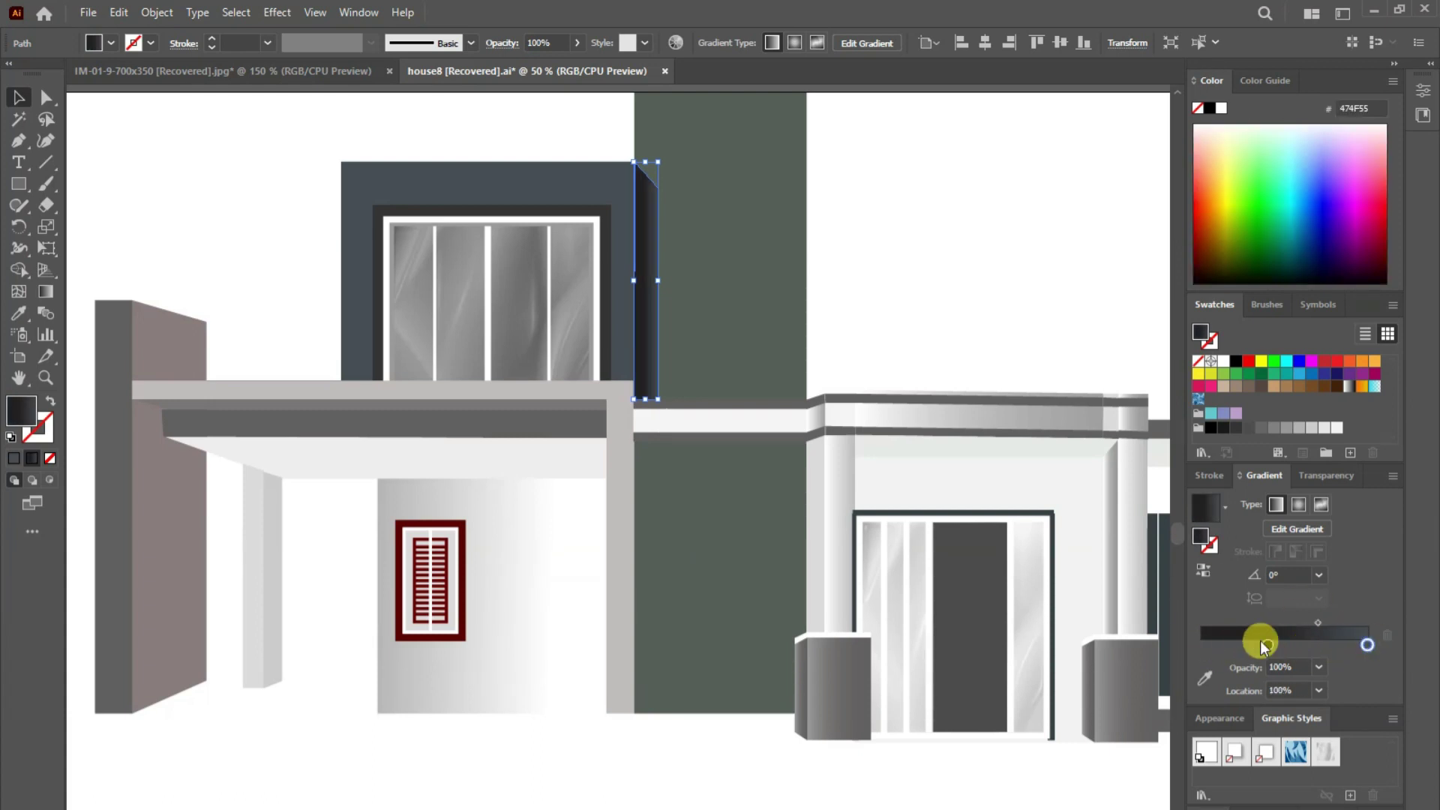
key("Delete")
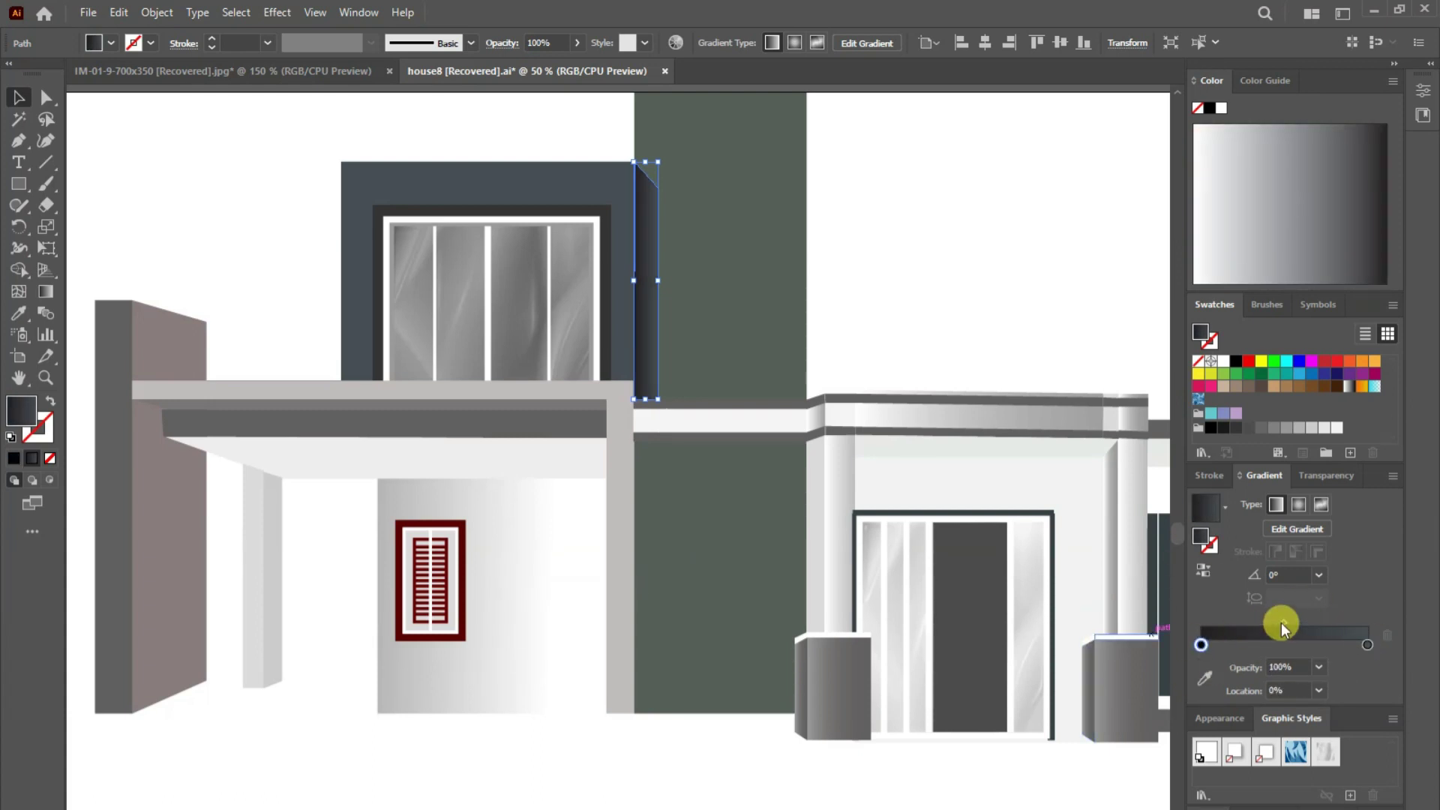
left_click_drag(1281, 623, 1238, 619)
left_click(232, 96)
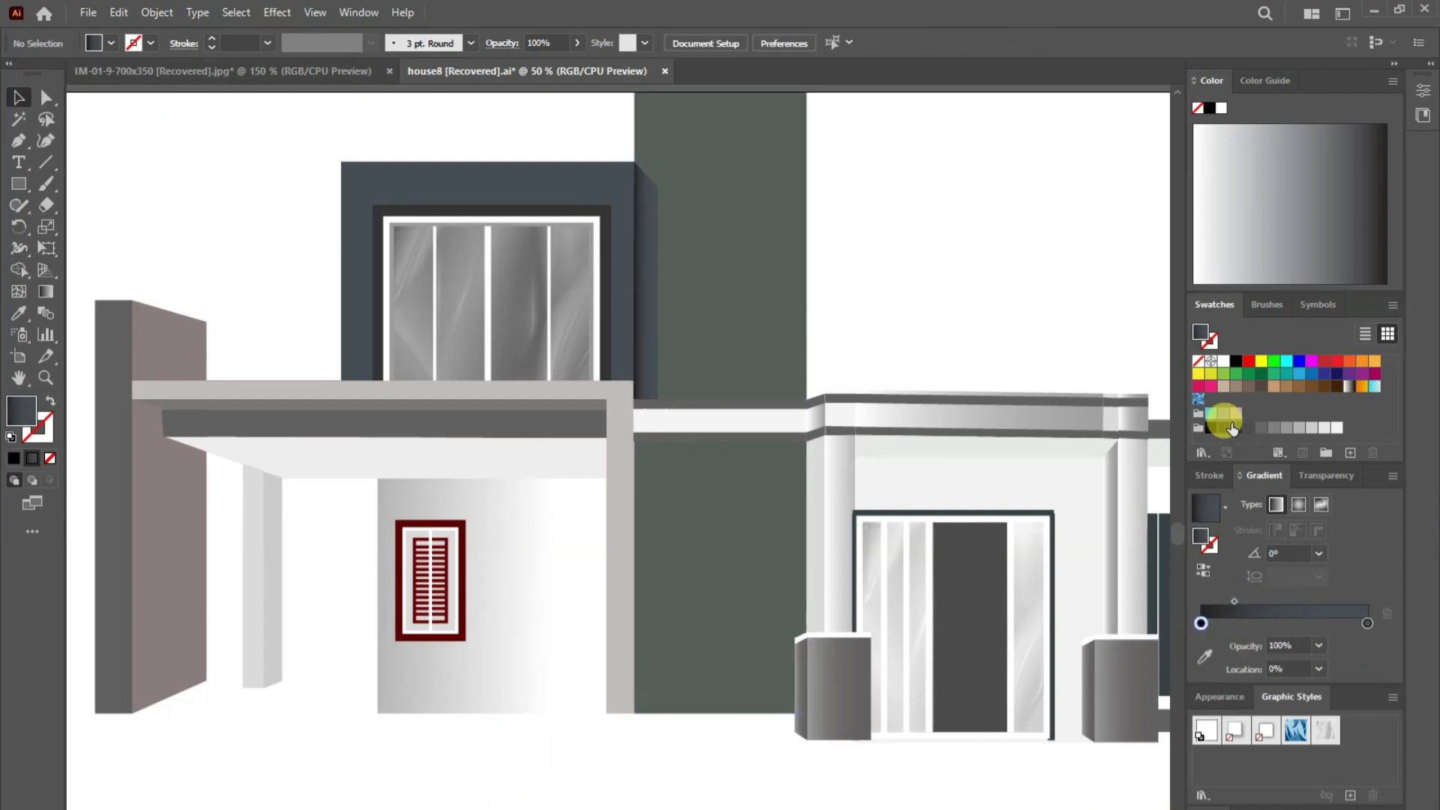
left_click_drag(1231, 429, 1236, 432)
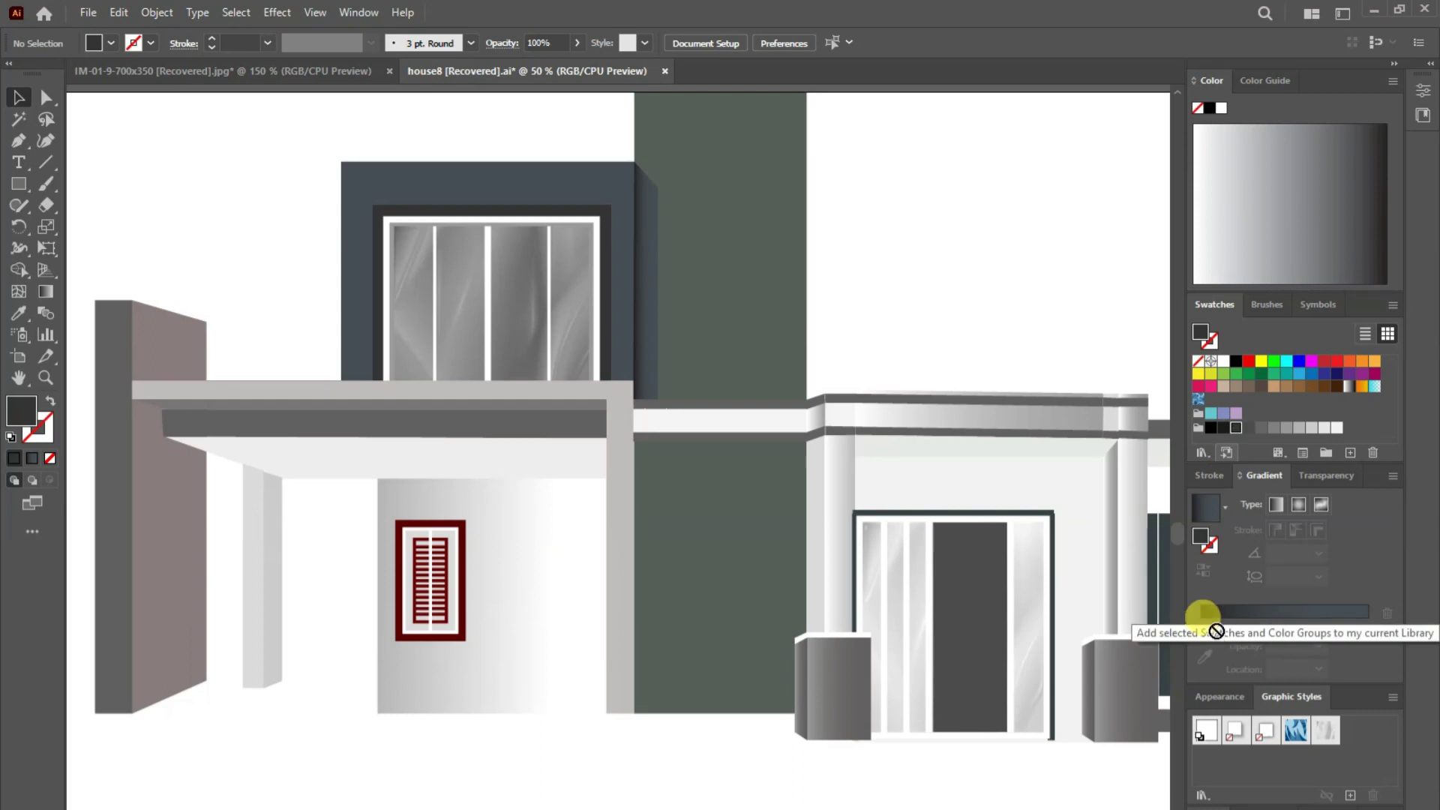
left_click(1211, 612)
key("ctrl+z")
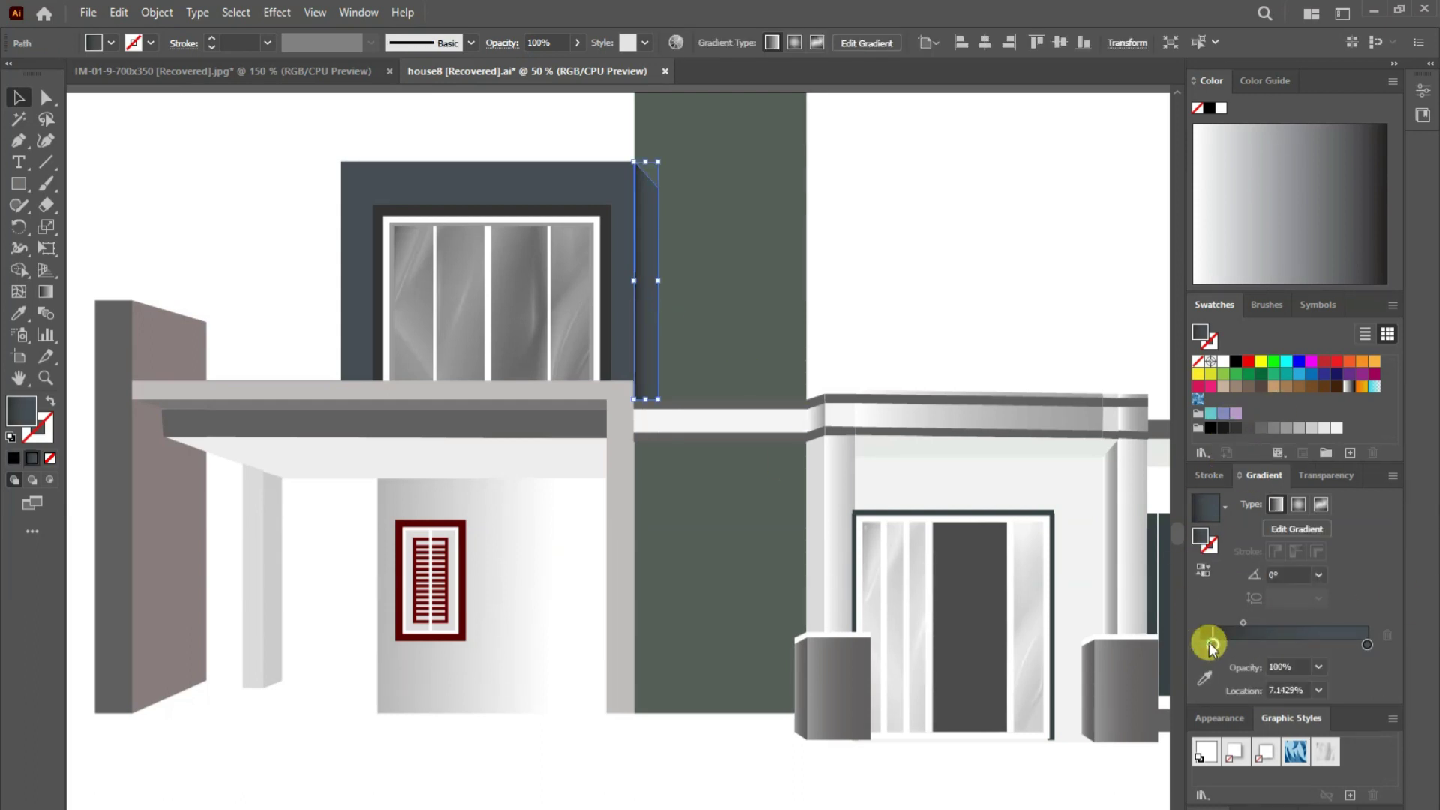
key("ctrl+shift+a")
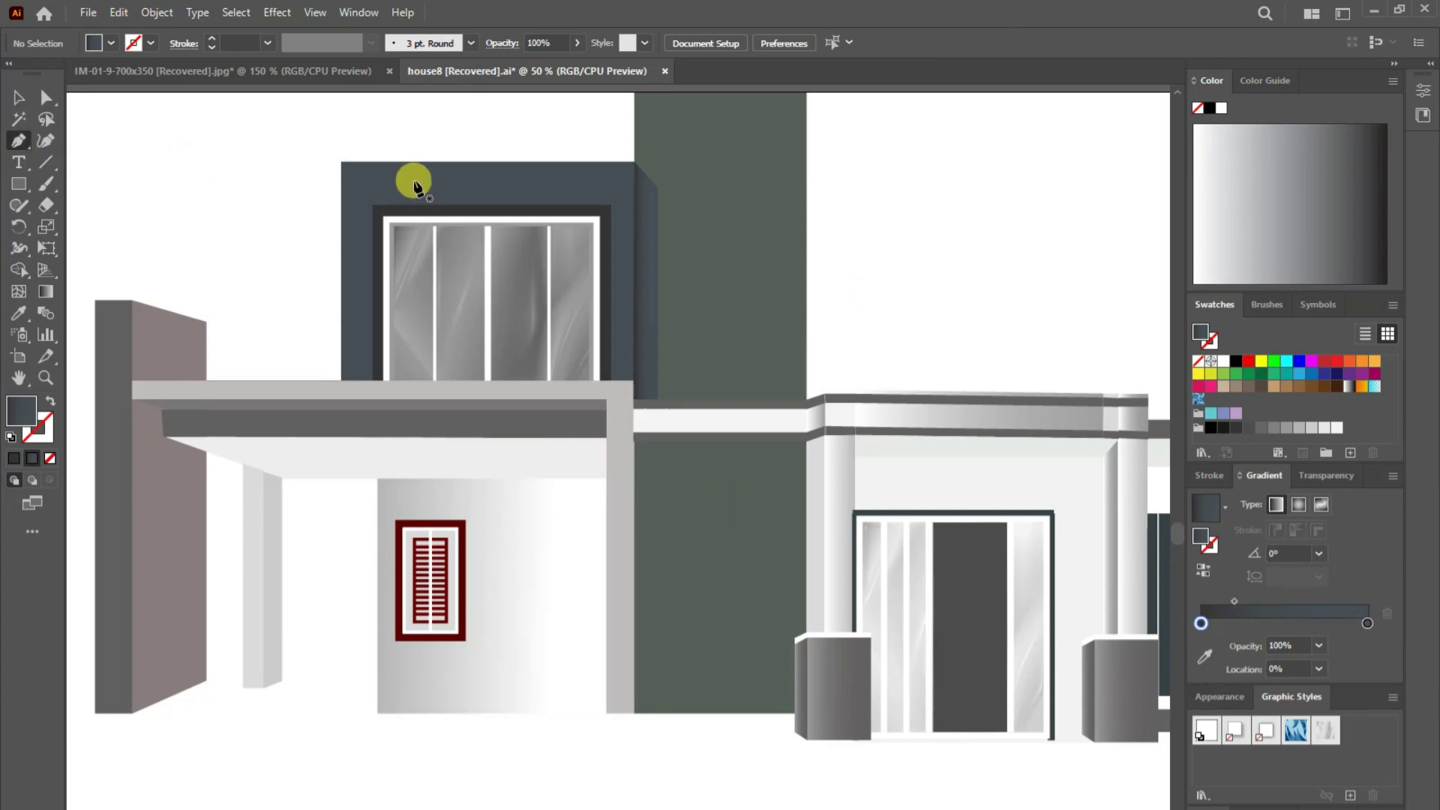
- Draw a dark shaded strip along the green pillar's right edge
left_click(824, 393)
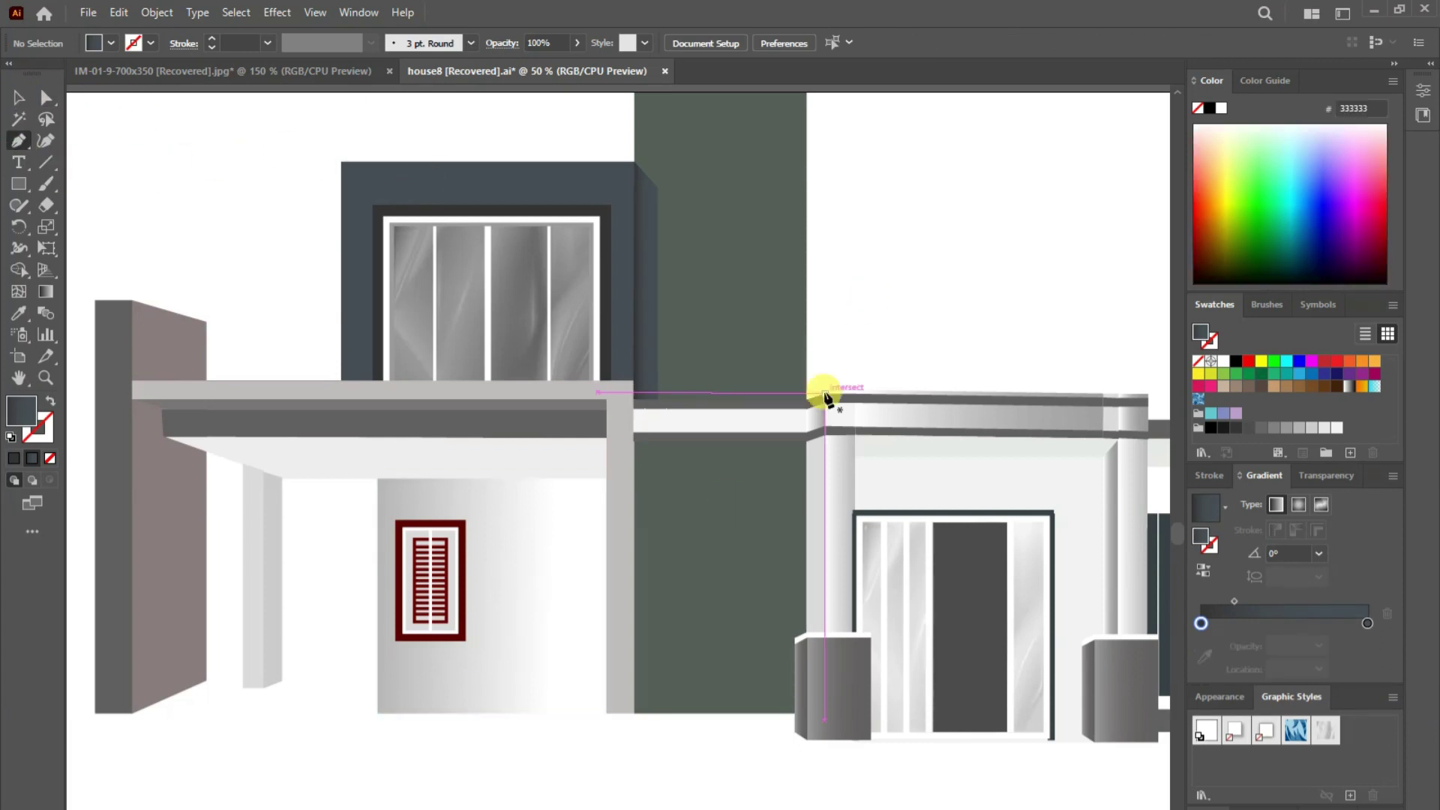
left_click(824, 180)
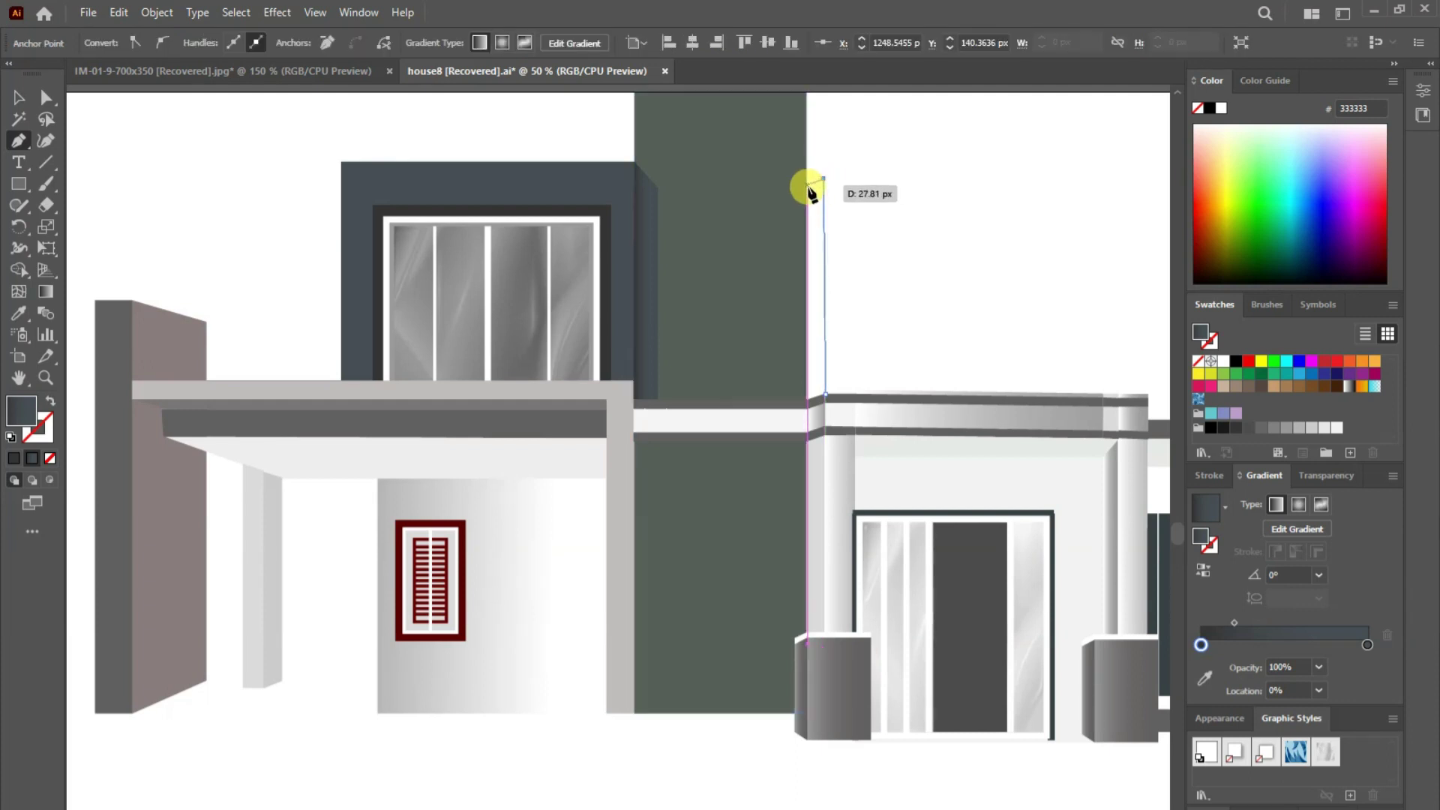
left_click(808, 186)
left_click(807, 400)
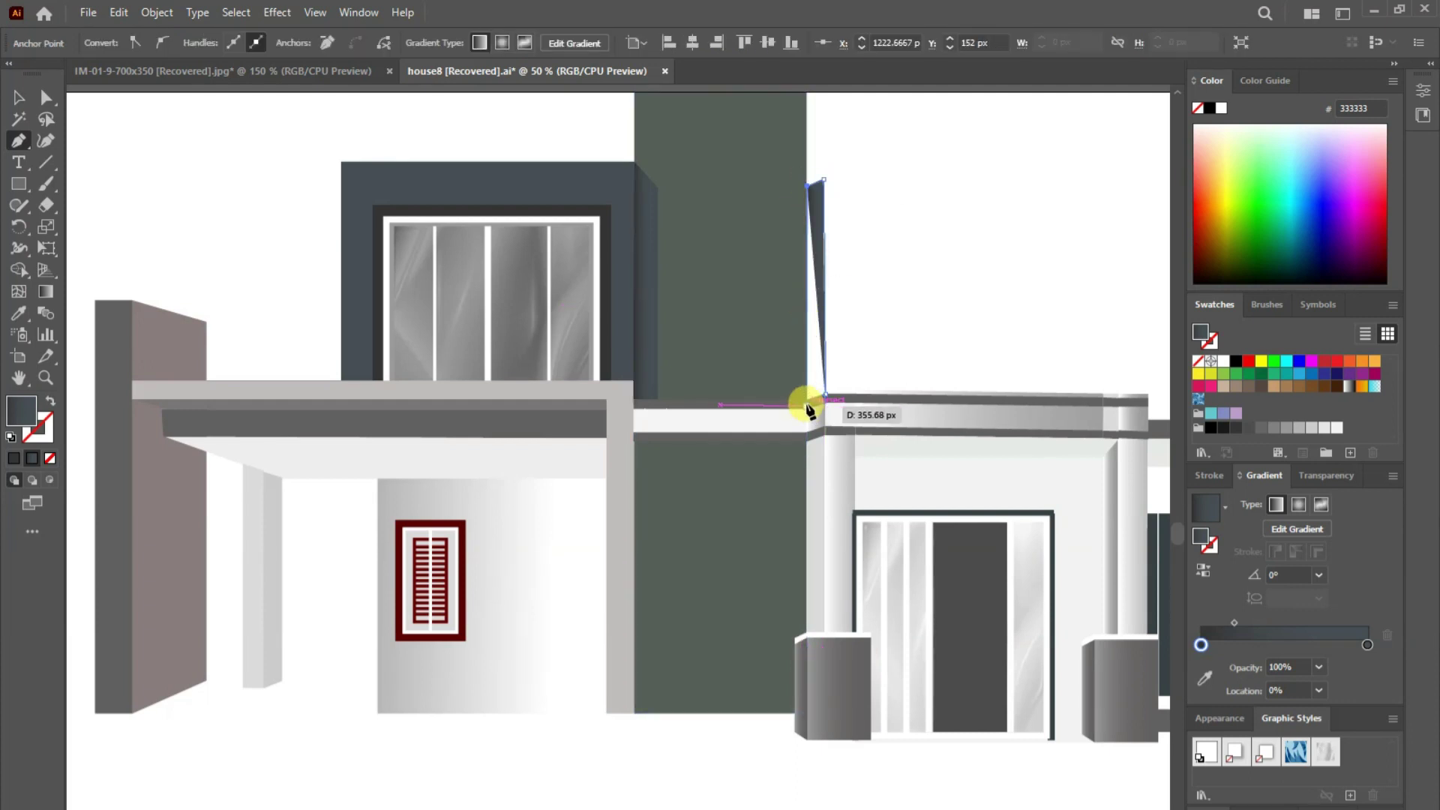
left_click(18, 97)
left_click(964, 193)
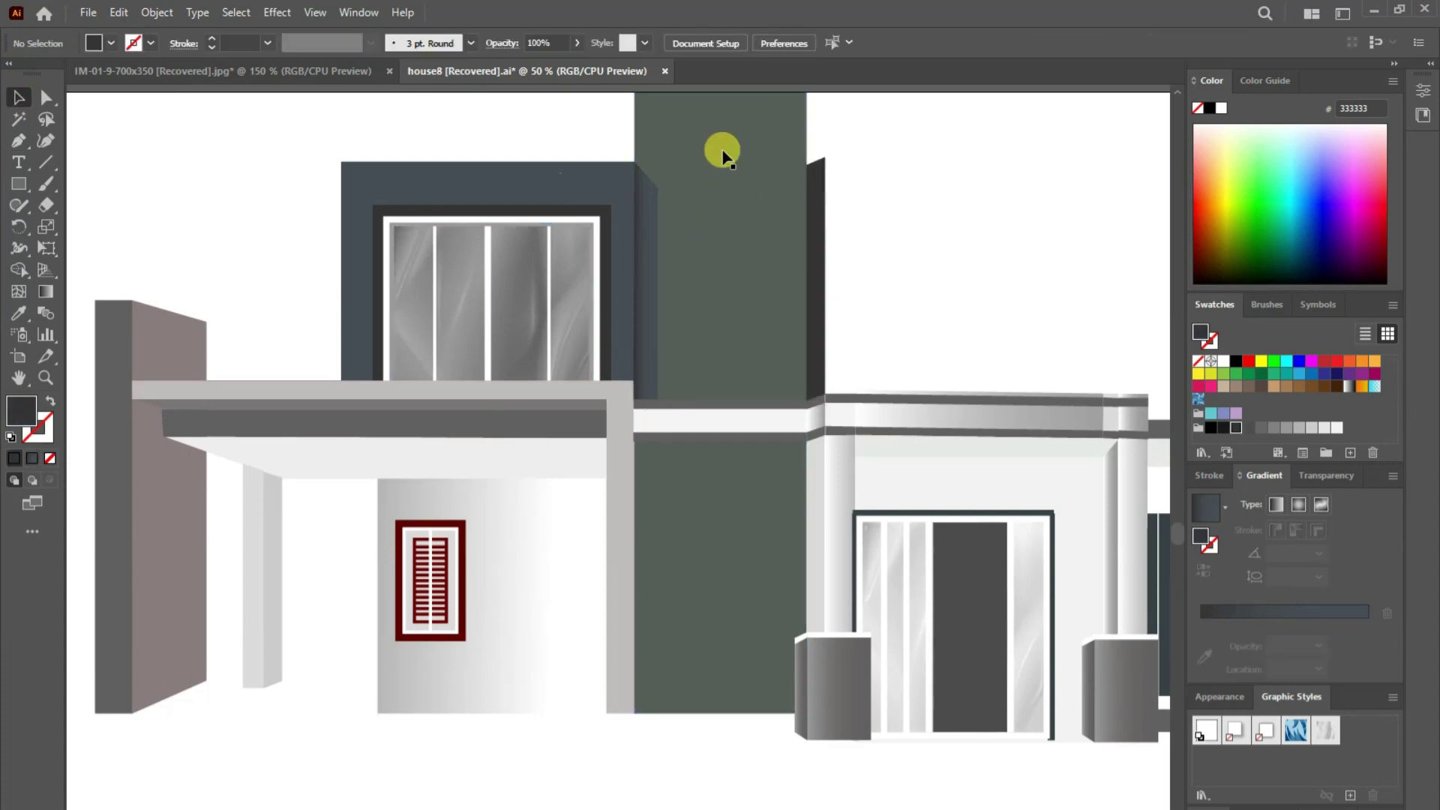
left_click(19, 184)
- Draw a dark top band and a thinner white band along the dark block's top
left_click_drag(341, 161, 635, 178)
key("v")
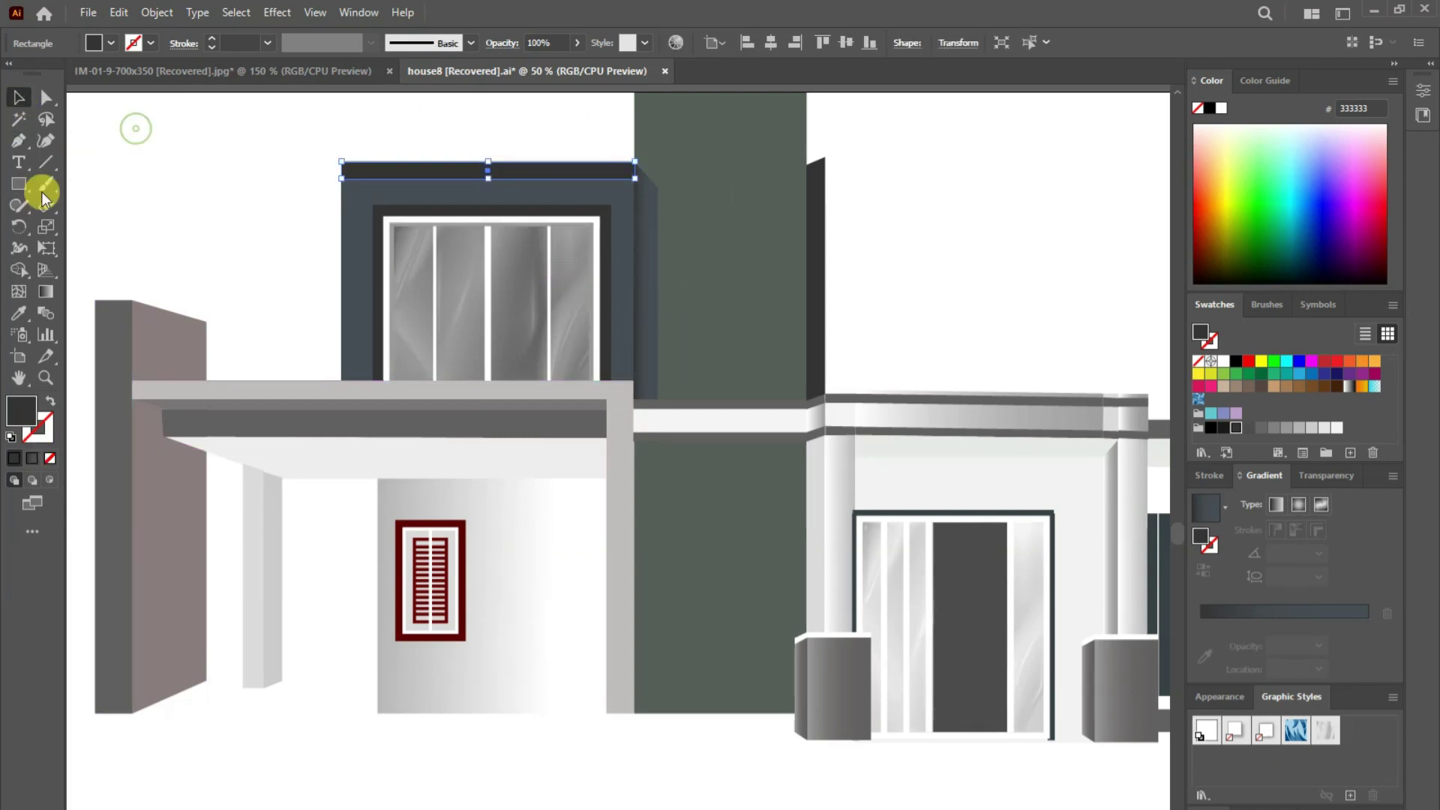
left_click(19, 184)
left_click_drag(341, 166, 635, 174)
left_click(18, 313)
left_click(385, 300)
left_click(19, 98)
left_click(1024, 276)
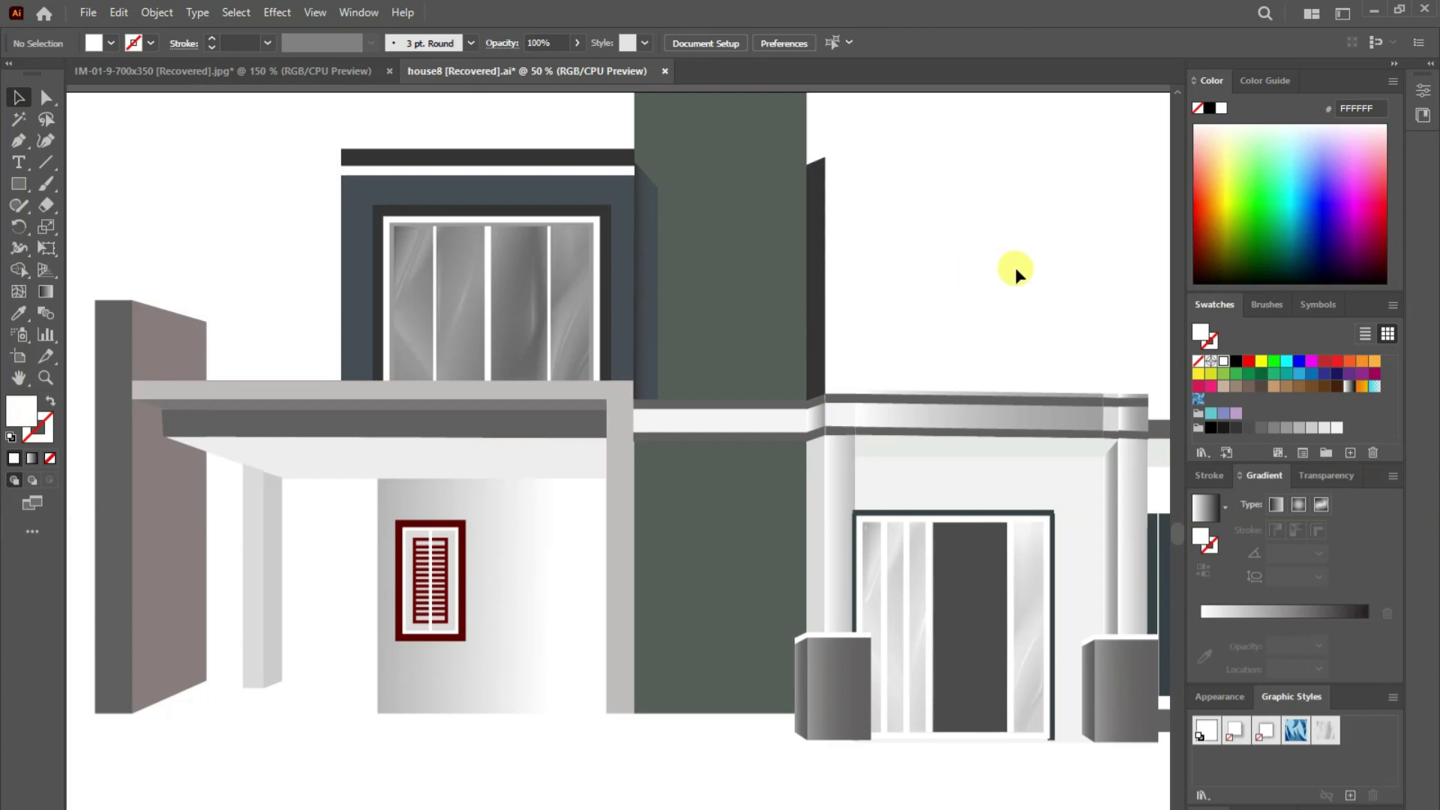
- Draw a white strip path at the block's top-right corner and adjust its right-end anchor
left_click(21, 141)
left_click(634, 167)
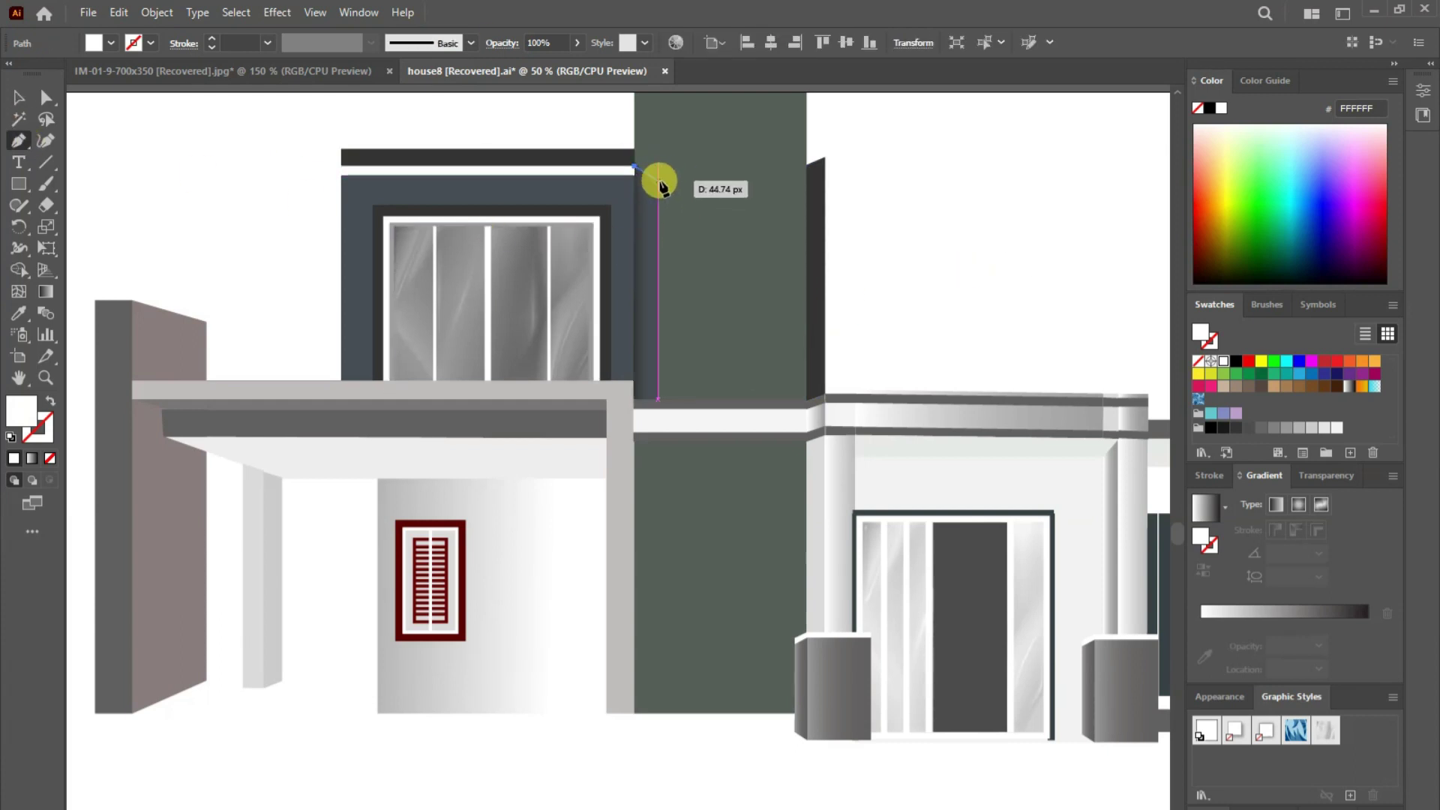
left_click(636, 177)
left_click(45, 98)
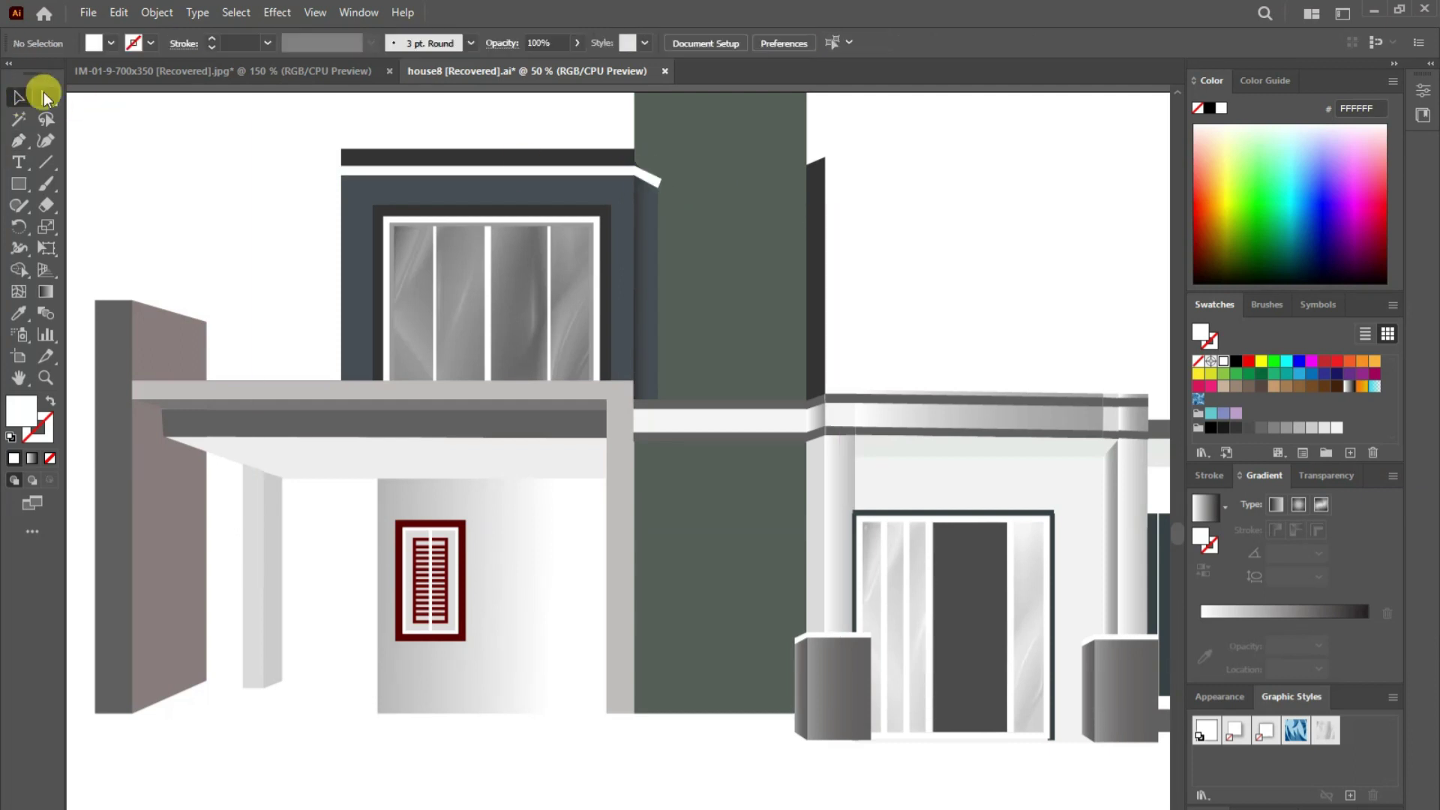
left_click(659, 182)
left_click(673, 234)
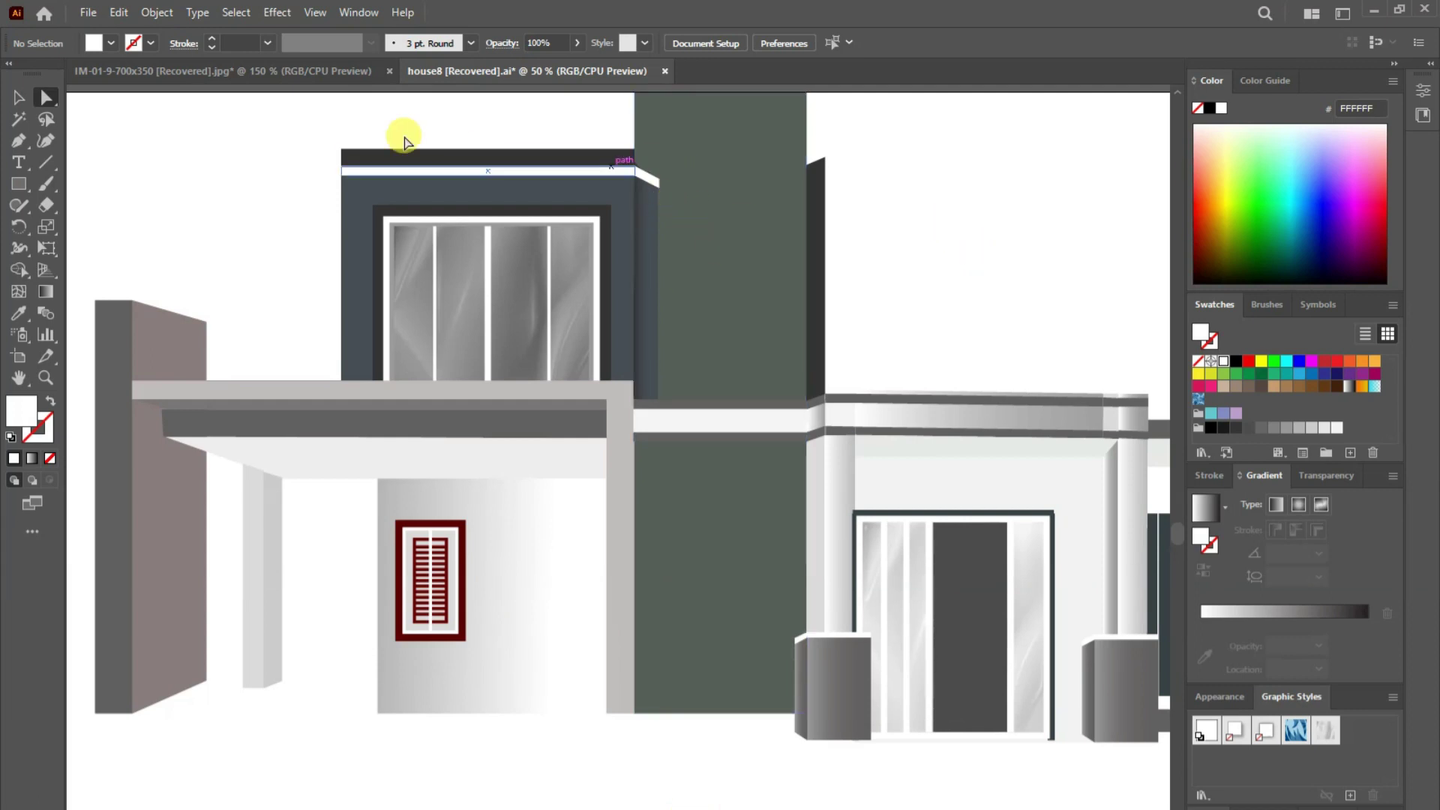
left_click(654, 189)
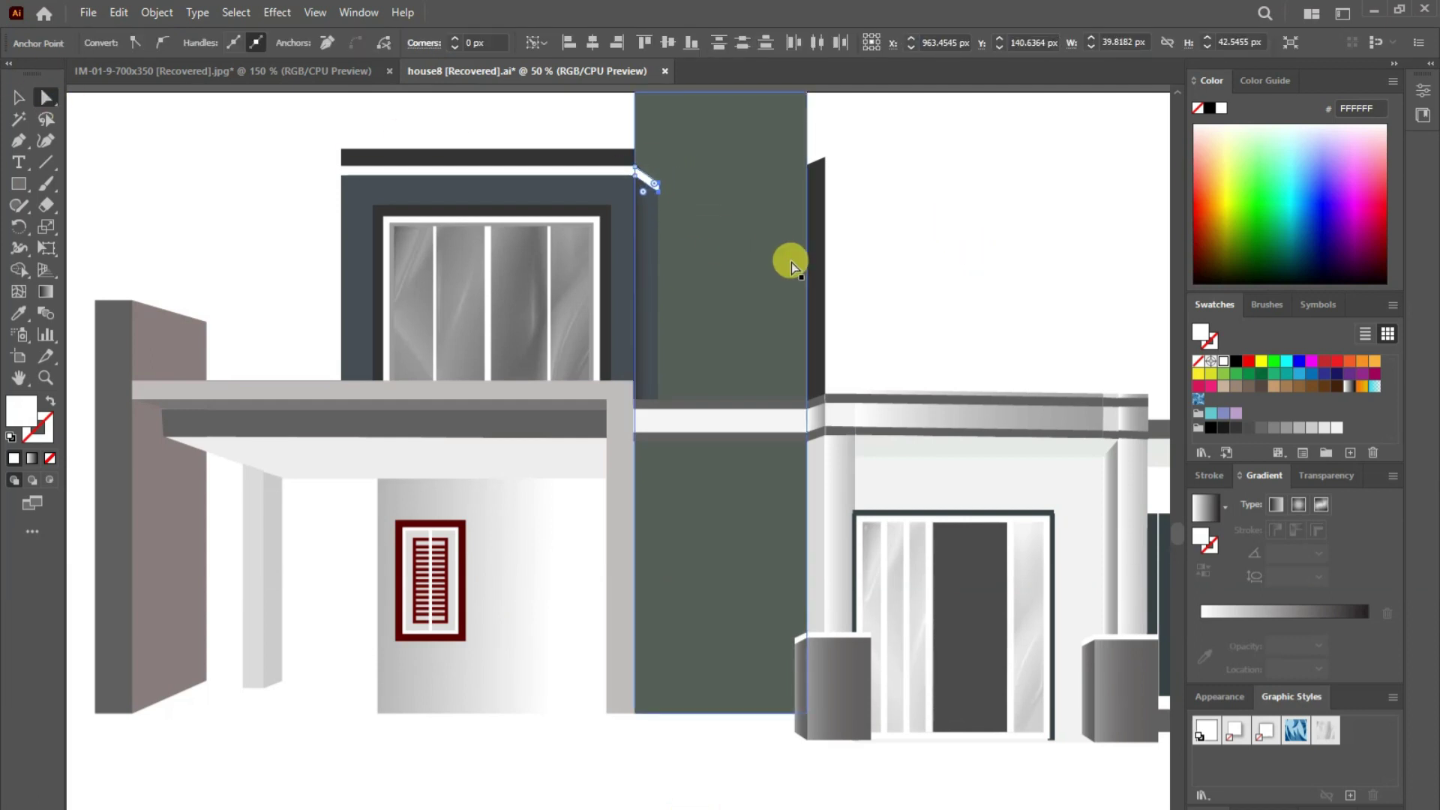
left_click(649, 294)
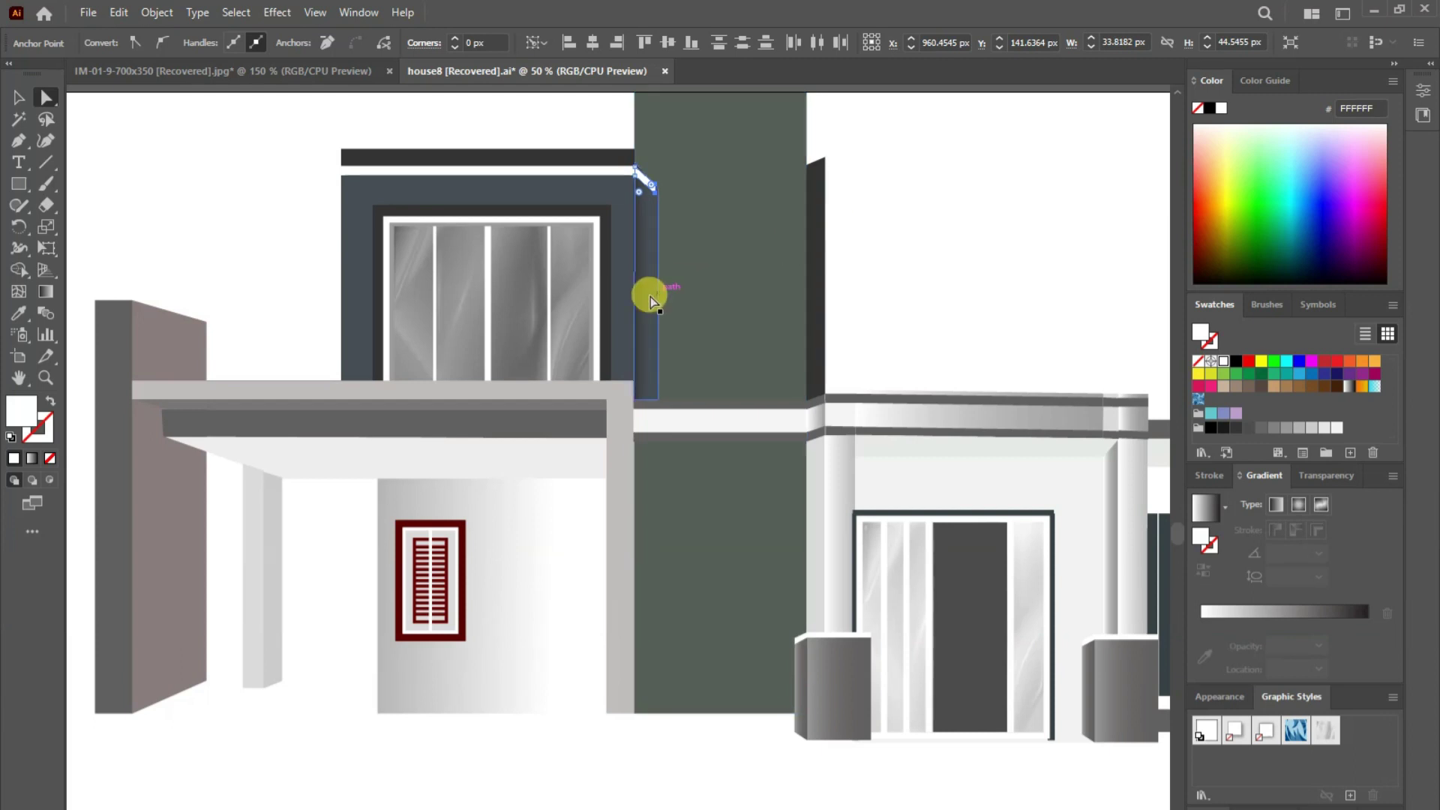
left_click(947, 285)
- Draw a thin white strip across the green tower's top
key("p")
left_click(656, 185)
left_click(807, 185)
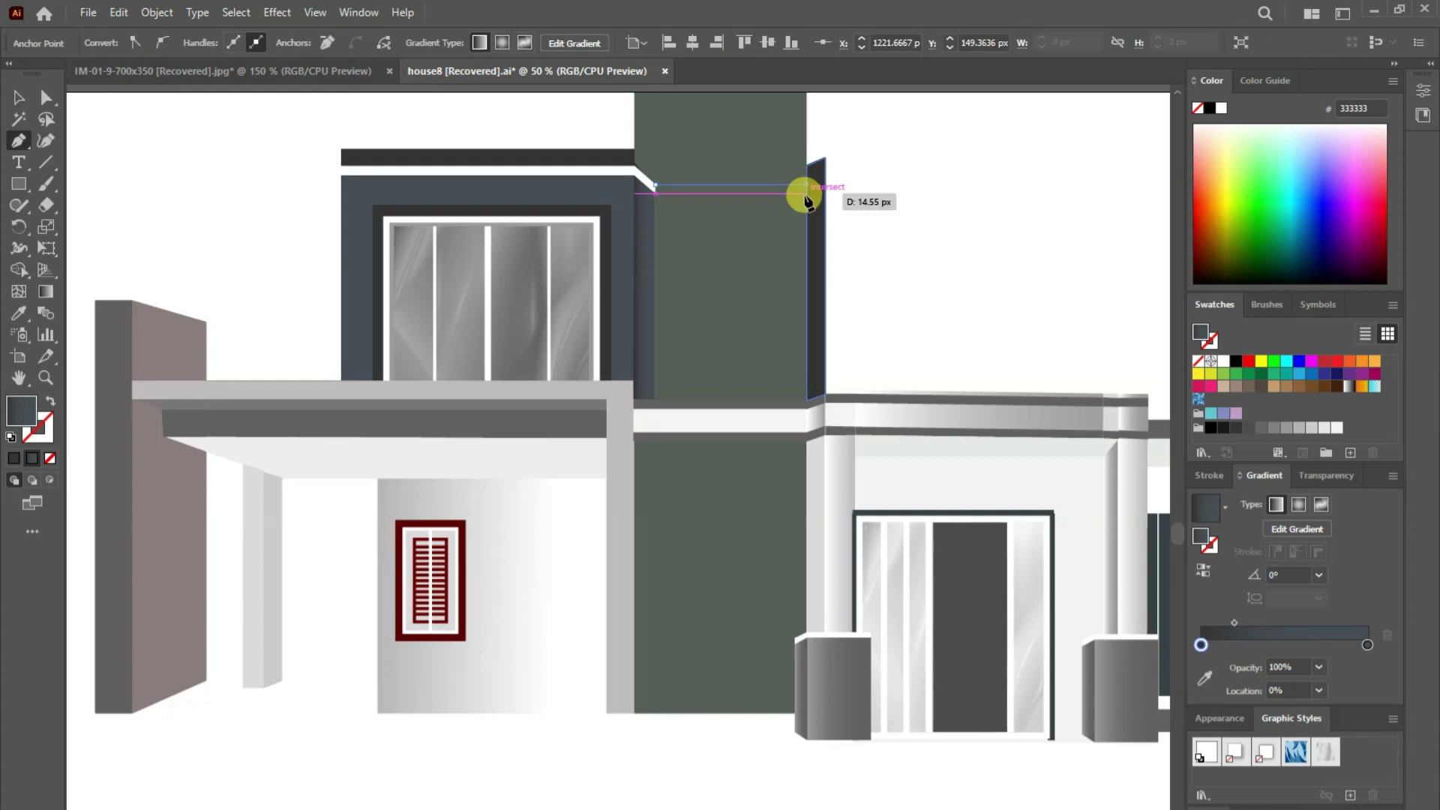
left_click(655, 193)
left_click(655, 185)
key("i")
left_click(600, 174)
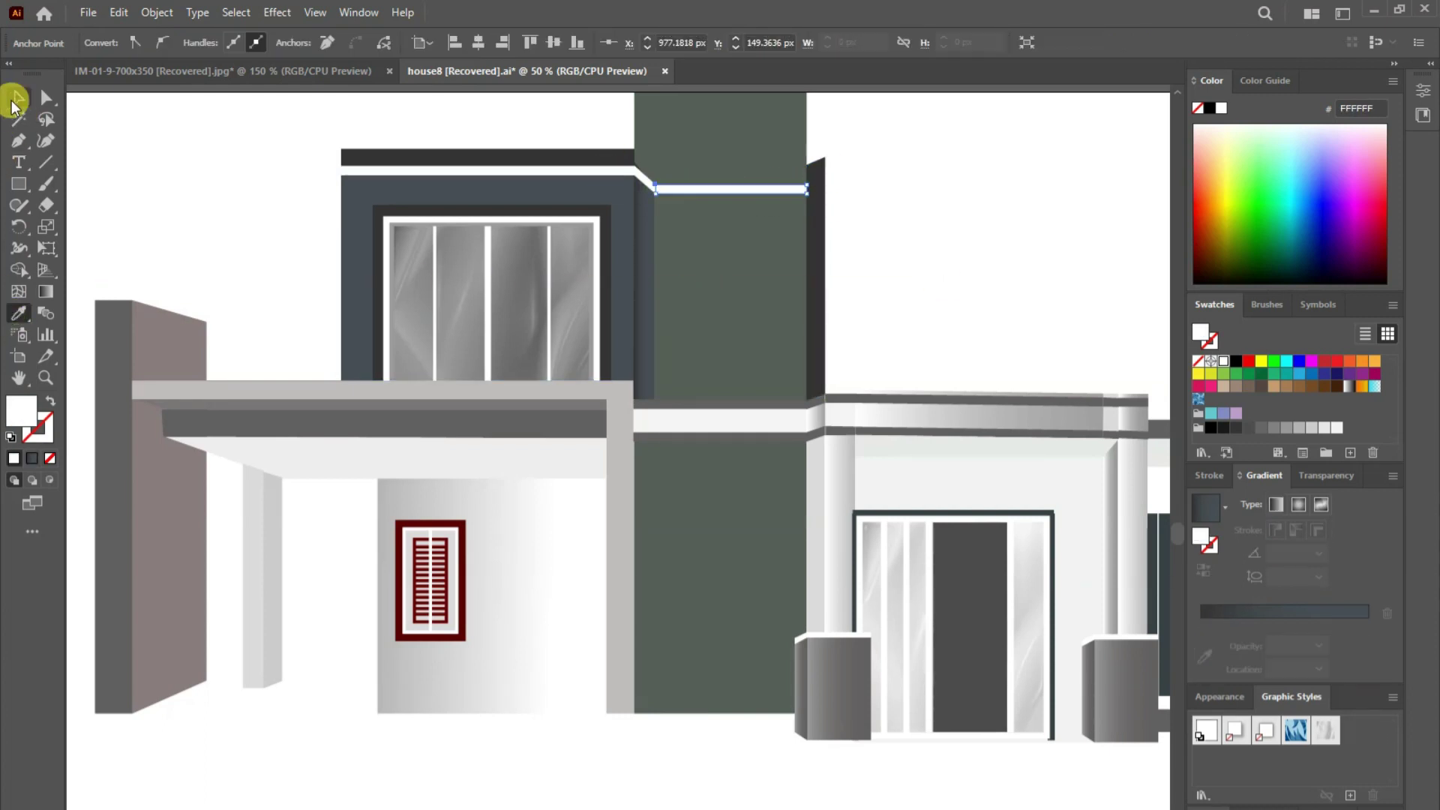
left_click(19, 98)
left_click(914, 234)
- Add an angled corner piece coloured #333333, sampled from the dark top bar
left_click(18, 138)
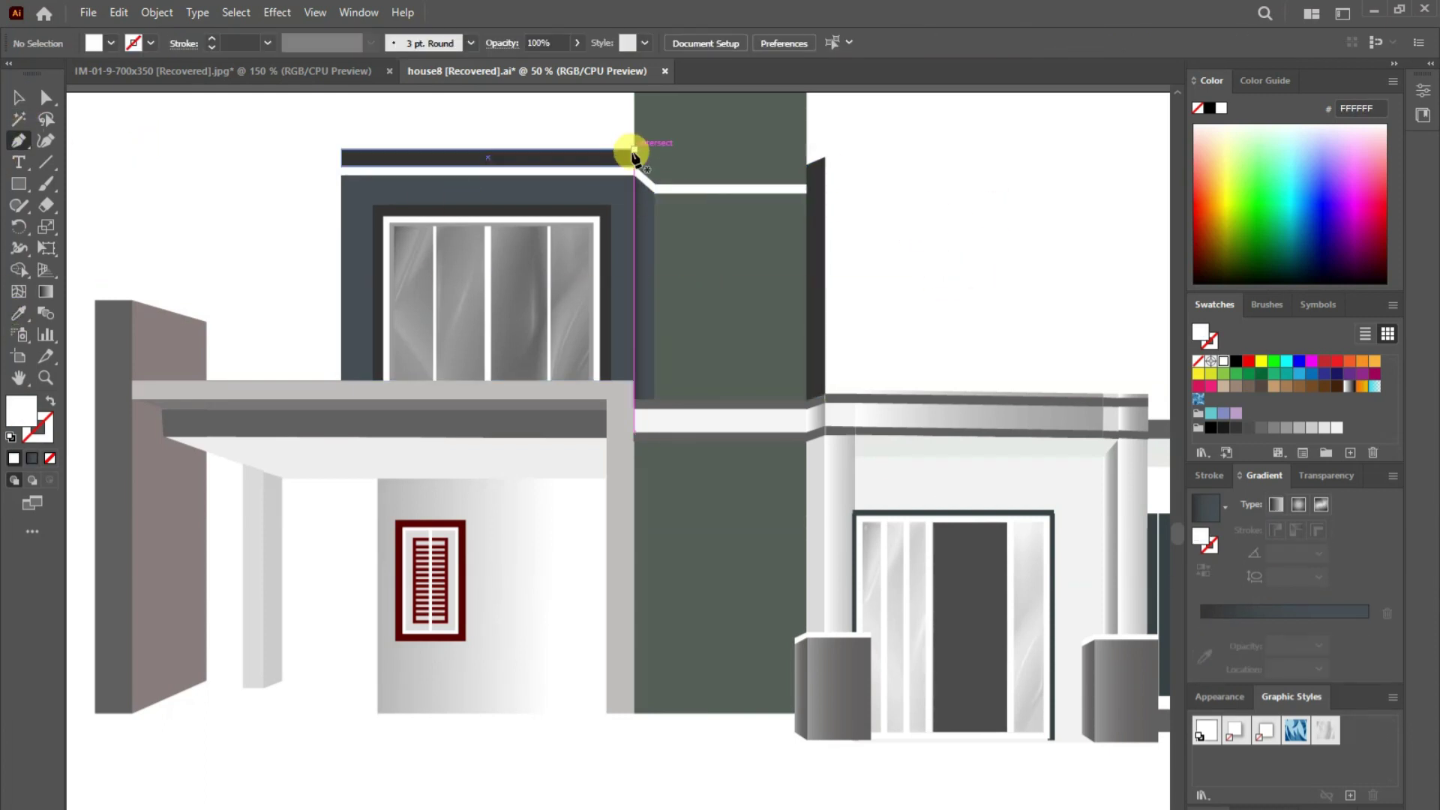
left_click(655, 167)
left_click(654, 184)
left_click(635, 167)
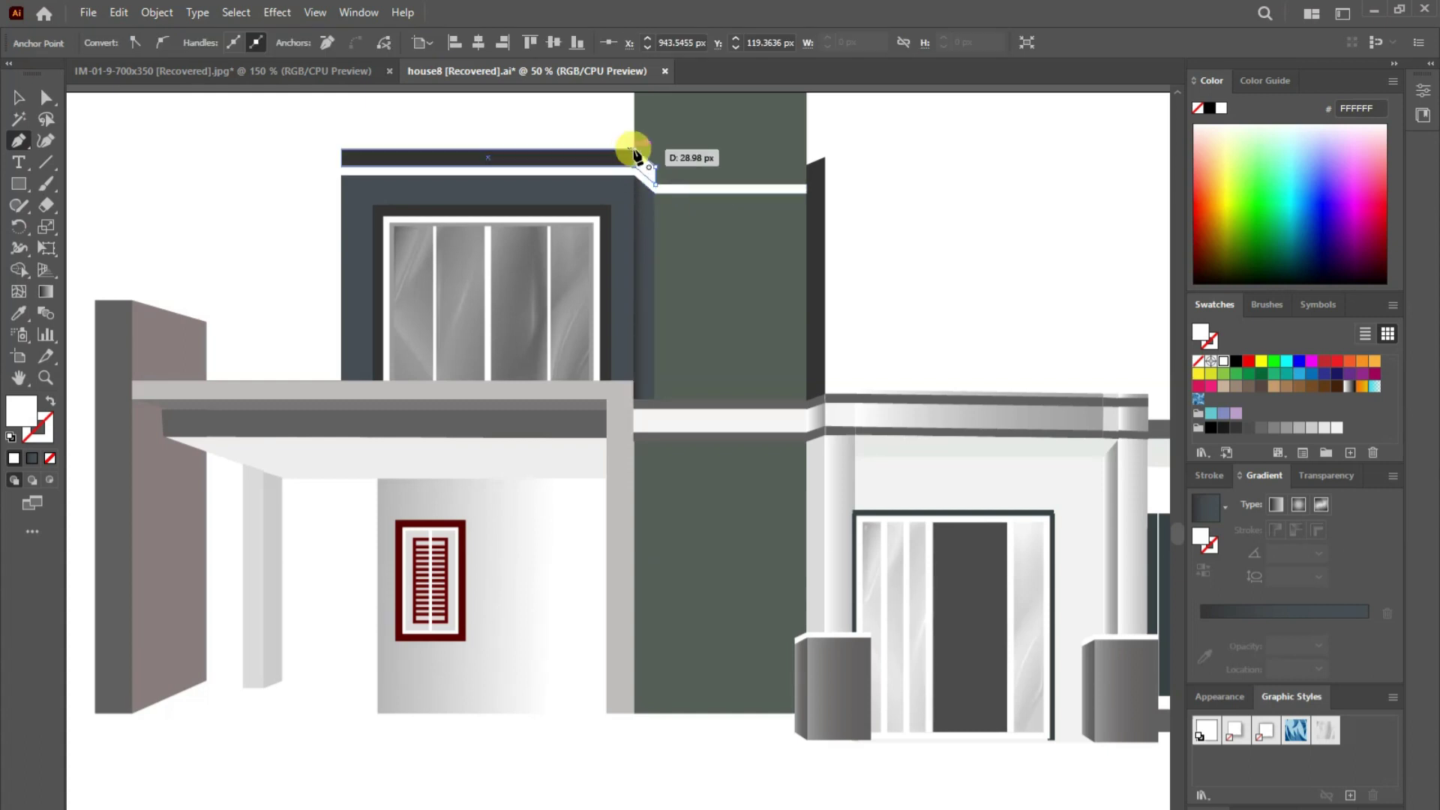
left_click(18, 313)
left_click(487, 156)
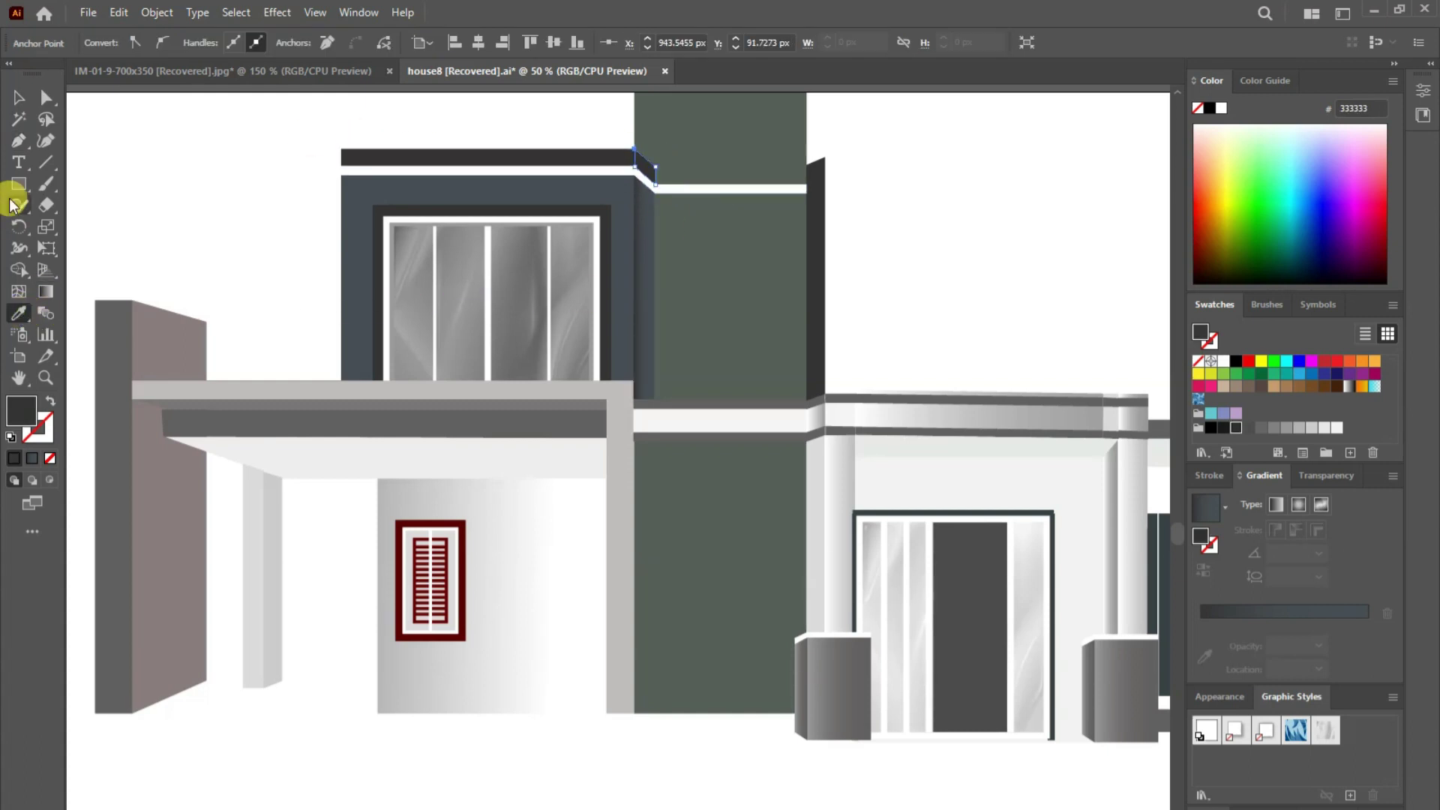
- Draw the dark bar across the tower top and zoom in to check the corner join
left_click(807, 185)
left_click(655, 185)
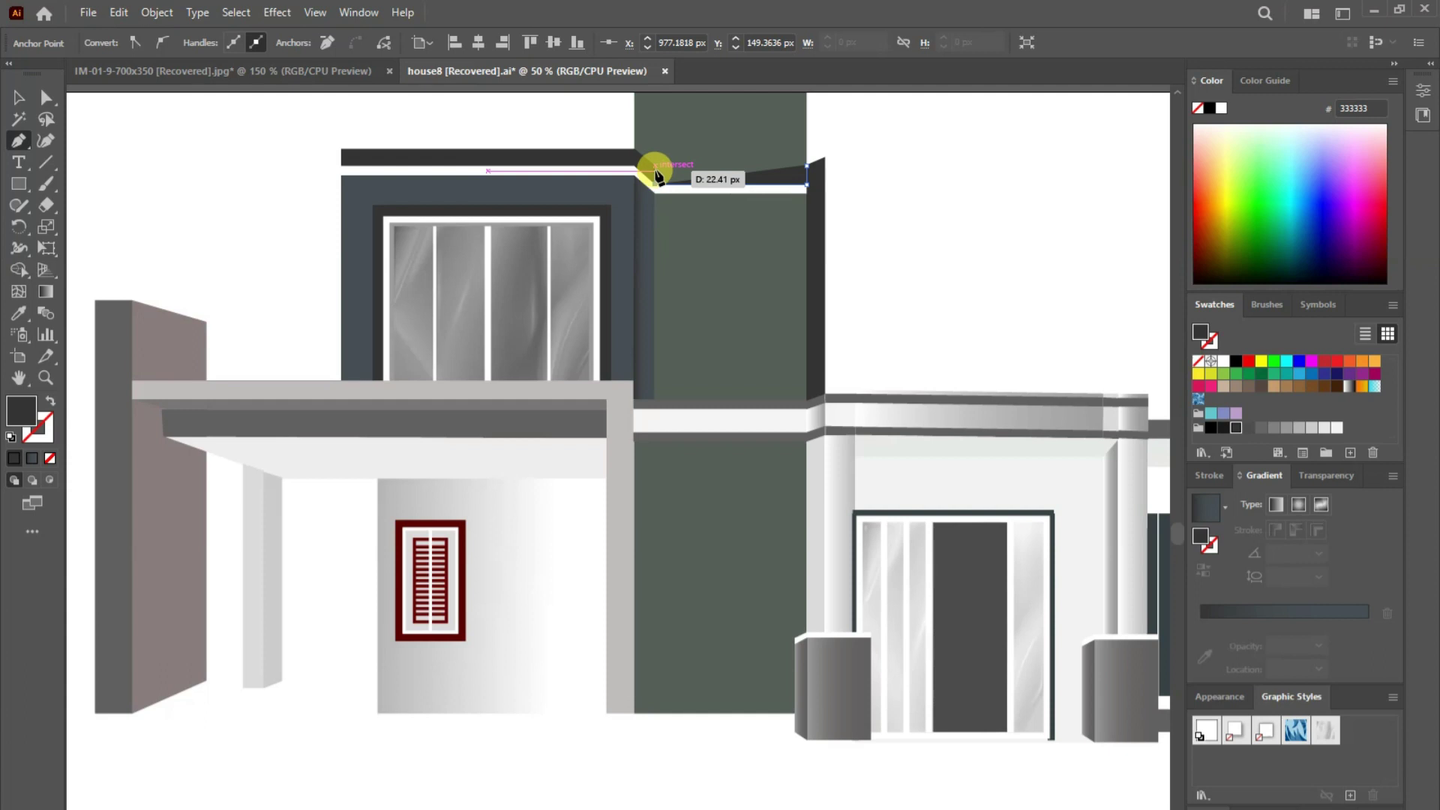
left_click(808, 166)
key("v")
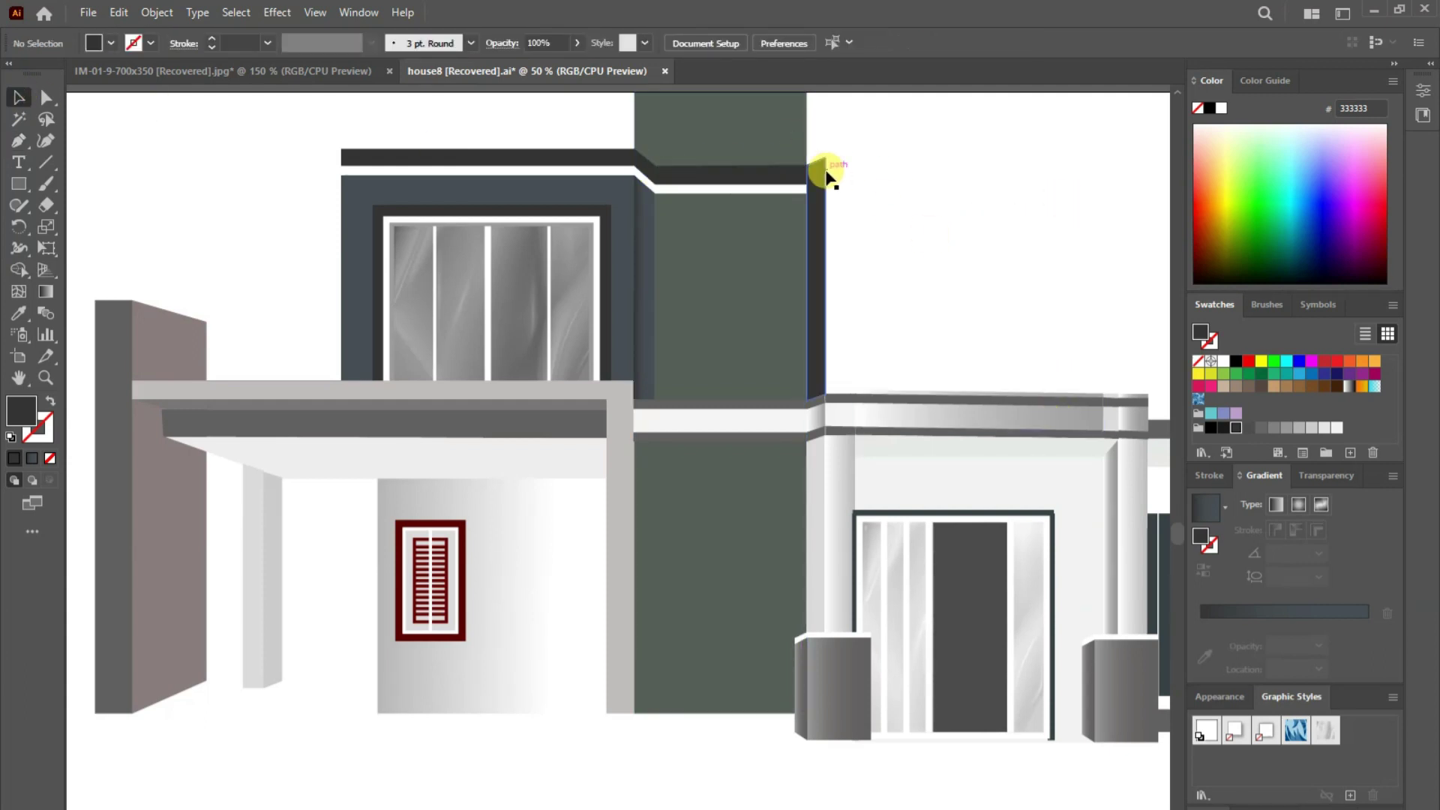
key("z")
left_click(864, 213)
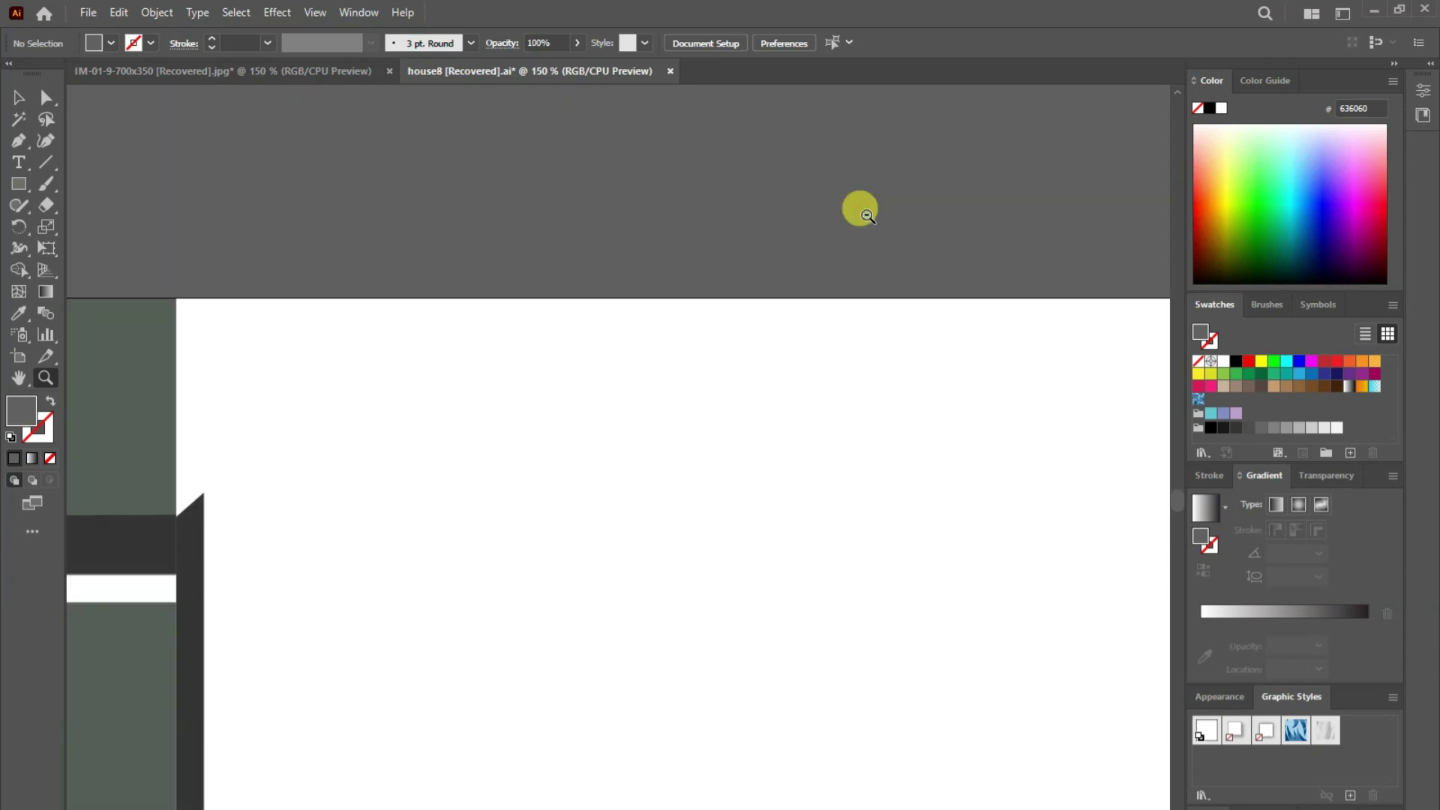
- Fill the left canopy's top slab and post with white
left_click(867, 216, "alt")
scroll(762, 321, "down", 5)
left_click_drag(842, 328, 1109, 405)
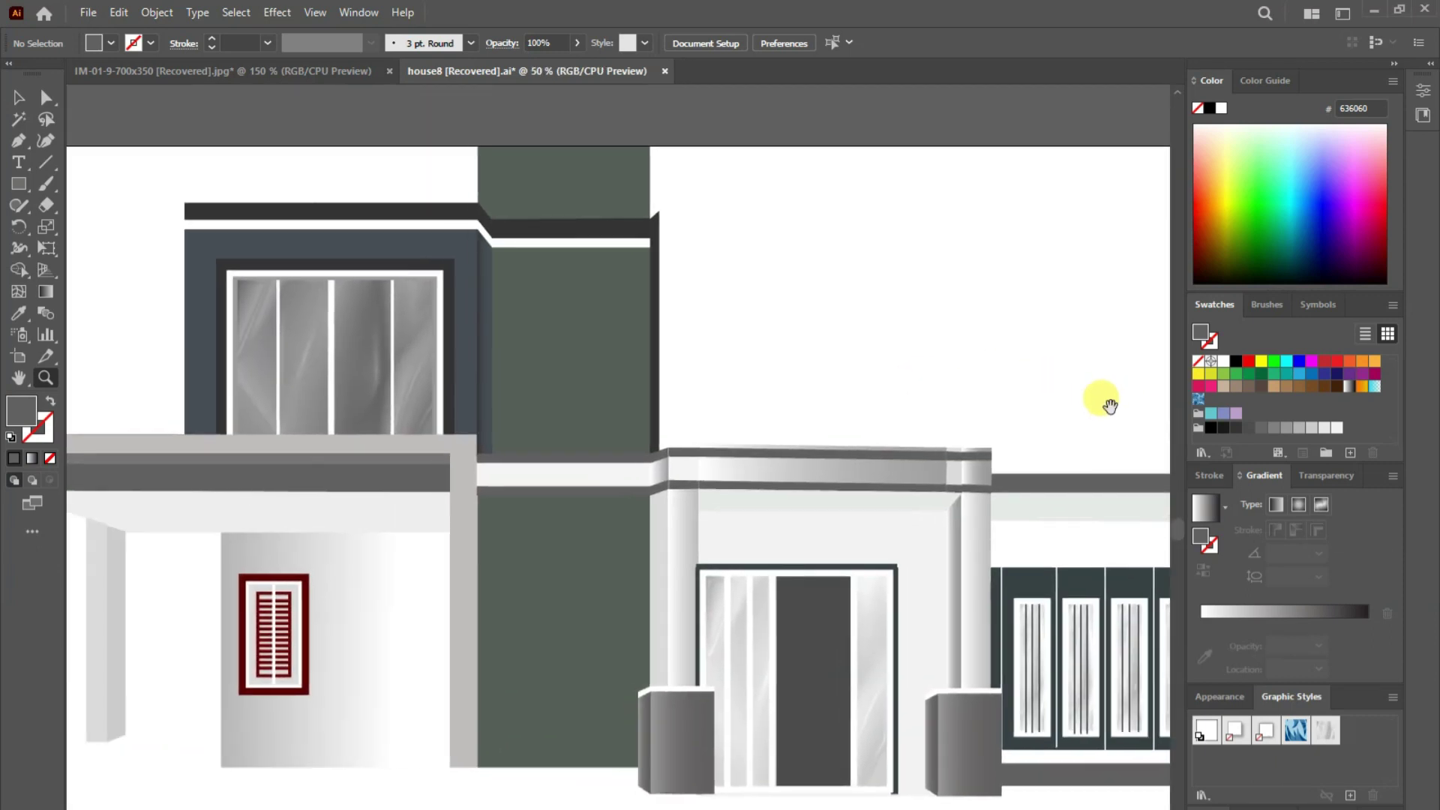
left_click(680, 427, "alt")
left_click_drag(771, 514, 765, 240)
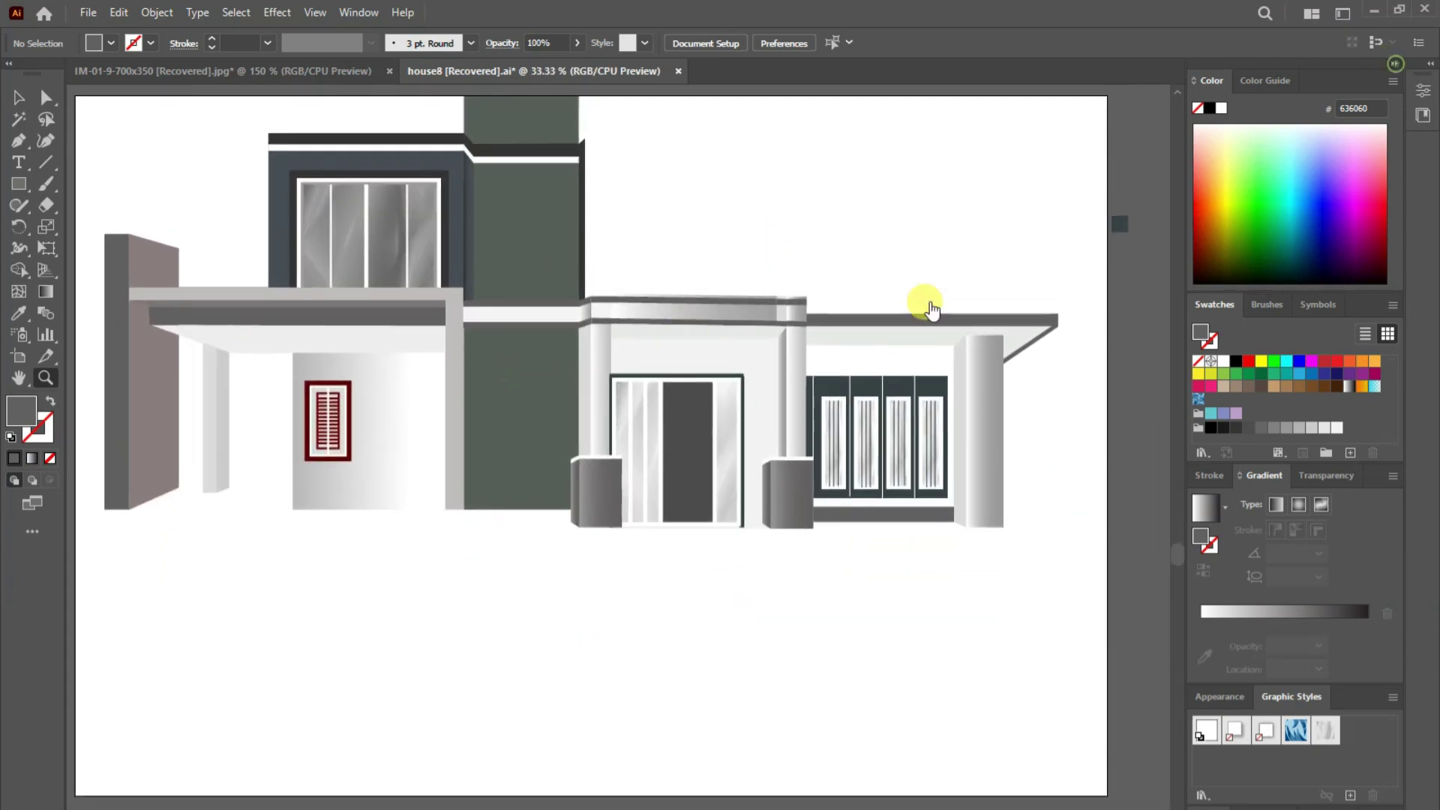
left_click(931, 311)
left_click_drag(733, 570, 1179, 555)
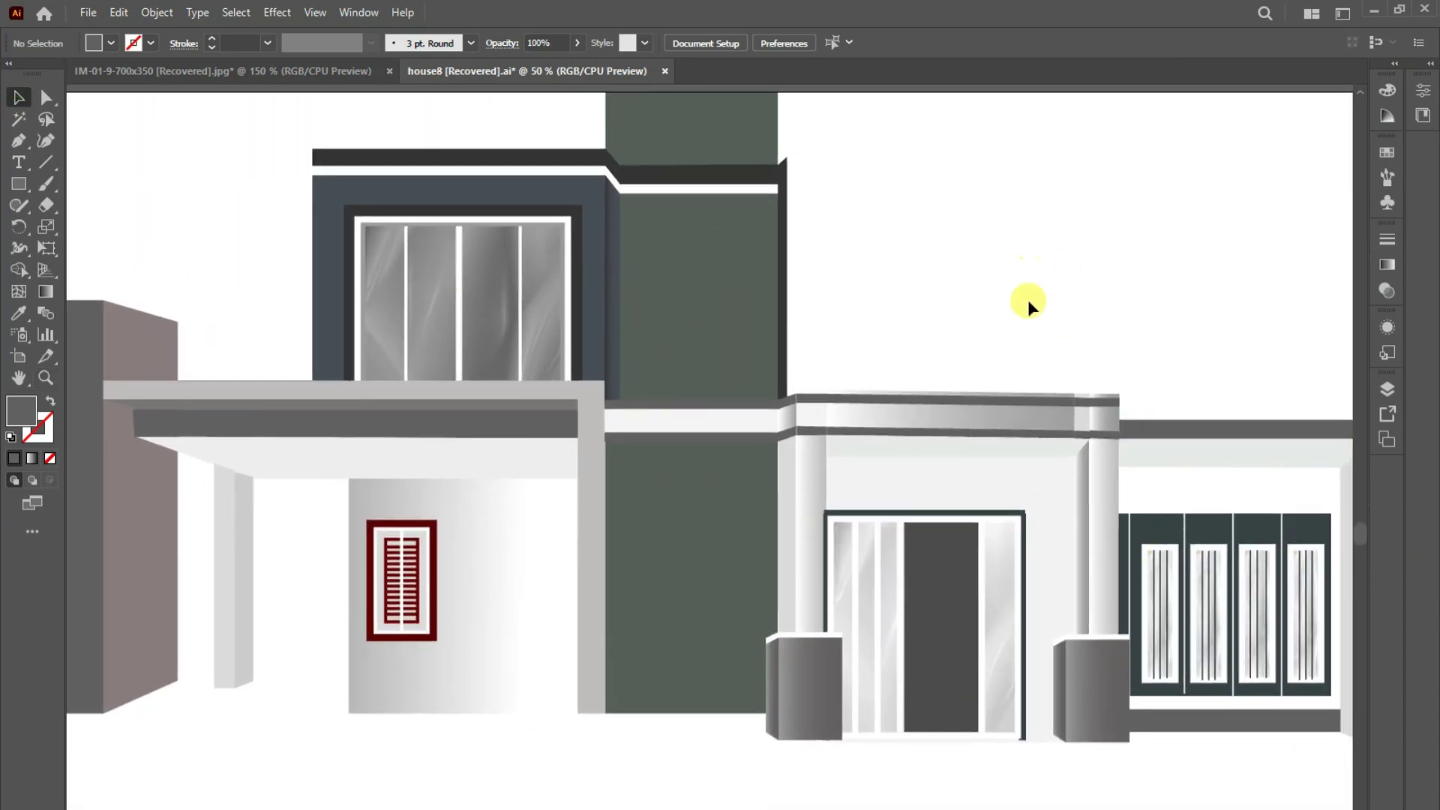
left_click(322, 386)
left_click(19, 313)
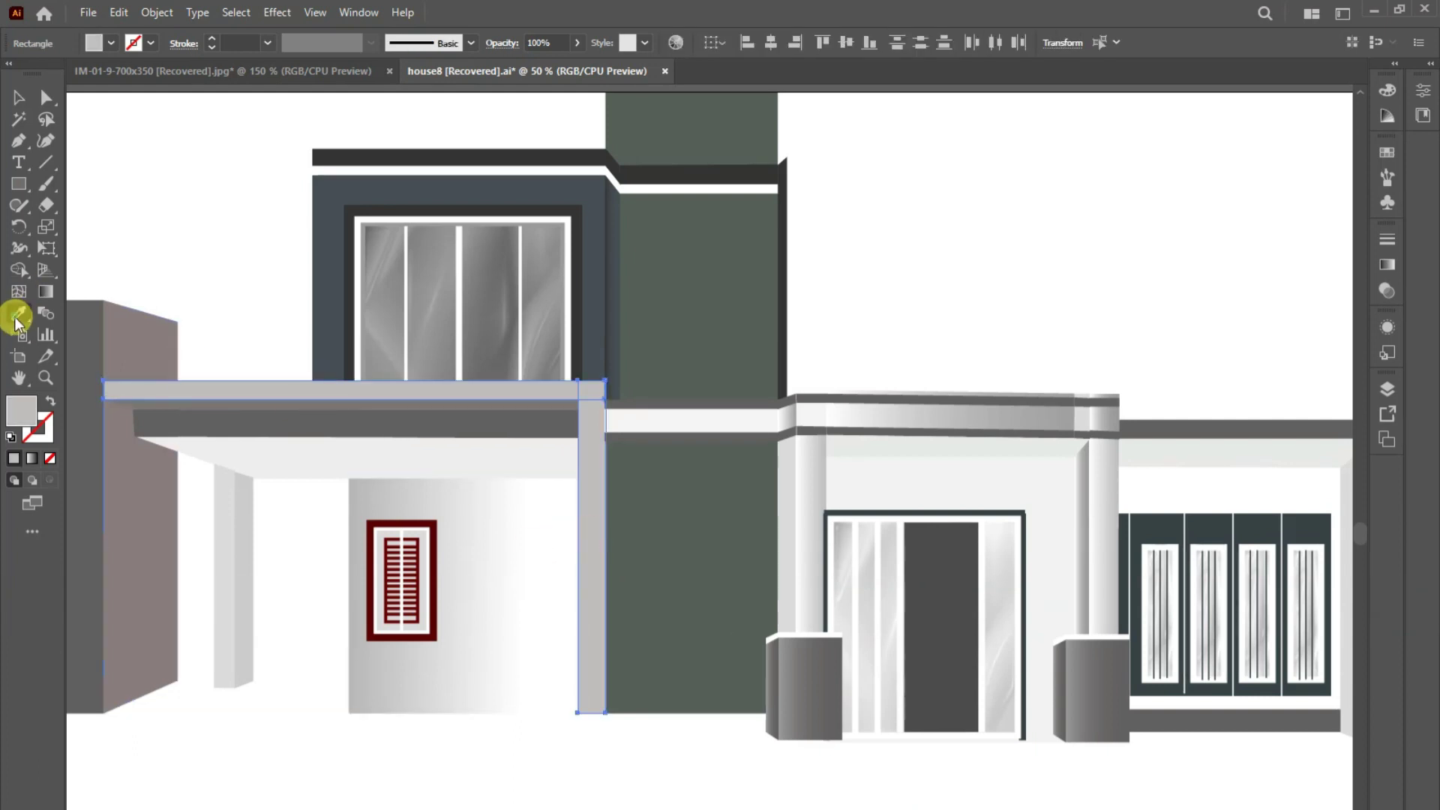
left_click(877, 418)
left_click(19, 96)
- Copy white onto the bar above the entrance with the Eyedropper
left_click(713, 418)
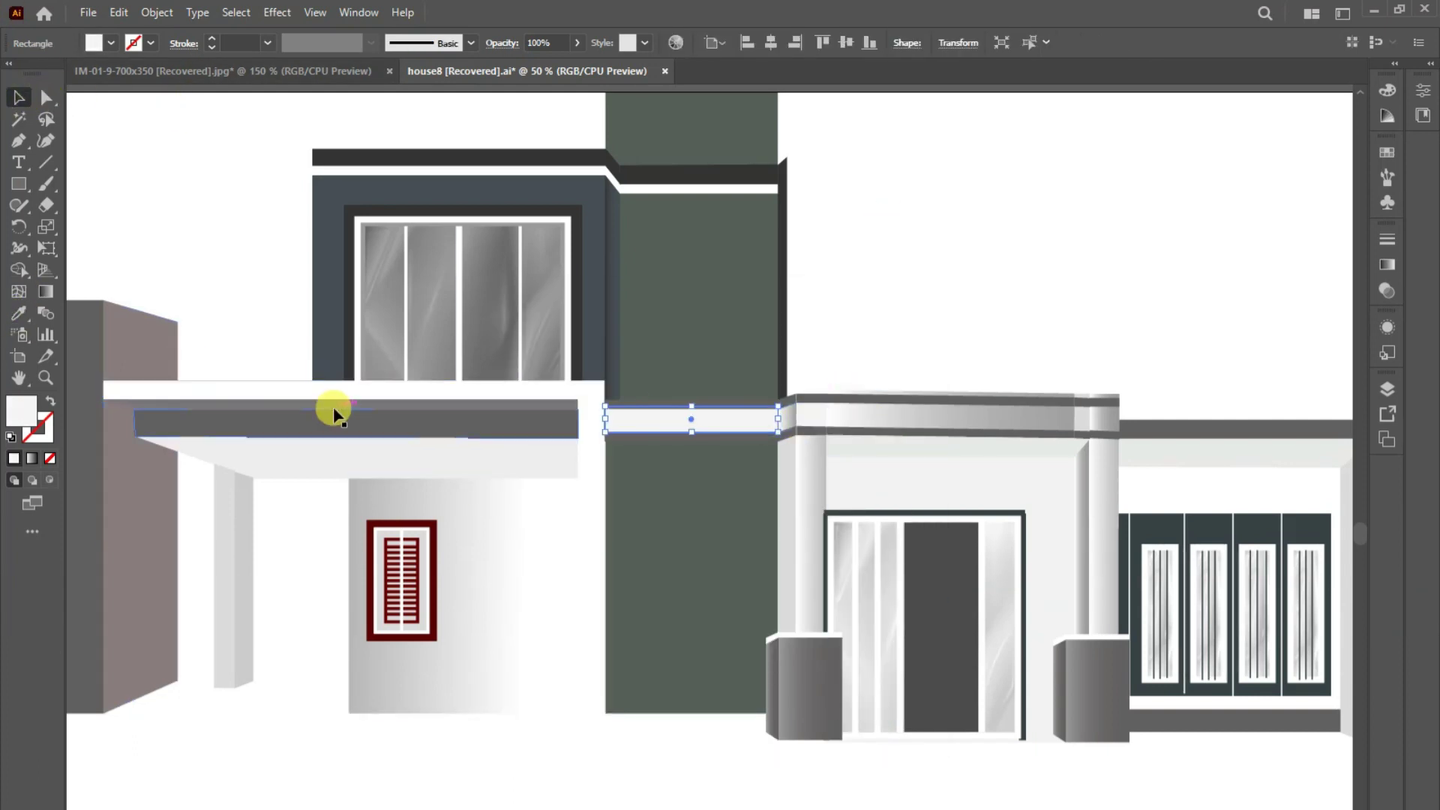
double_click(19, 312)
left_click(135, 370)
left_click(18, 96)
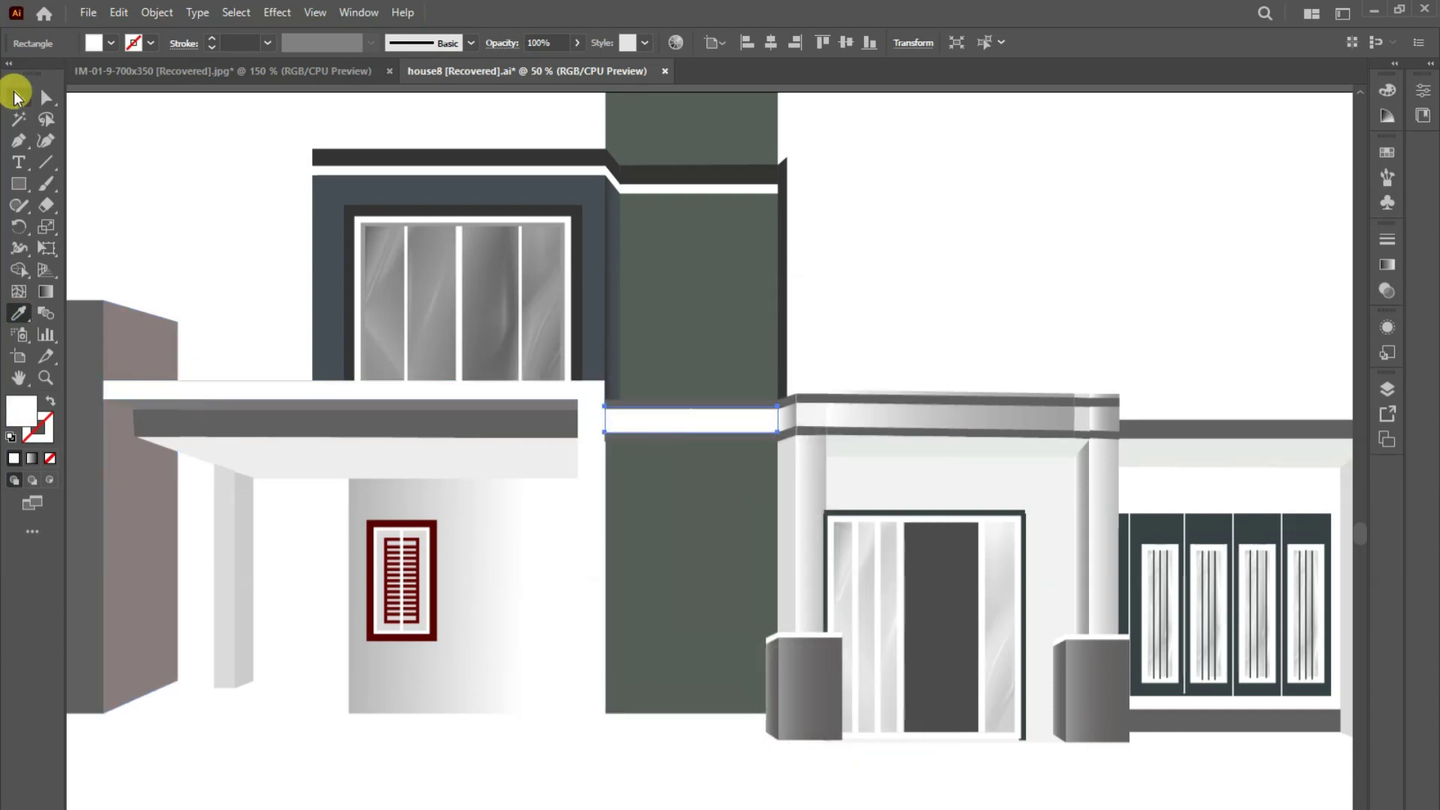
double_click(234, 433)
left_click(77, 96)
key("i")
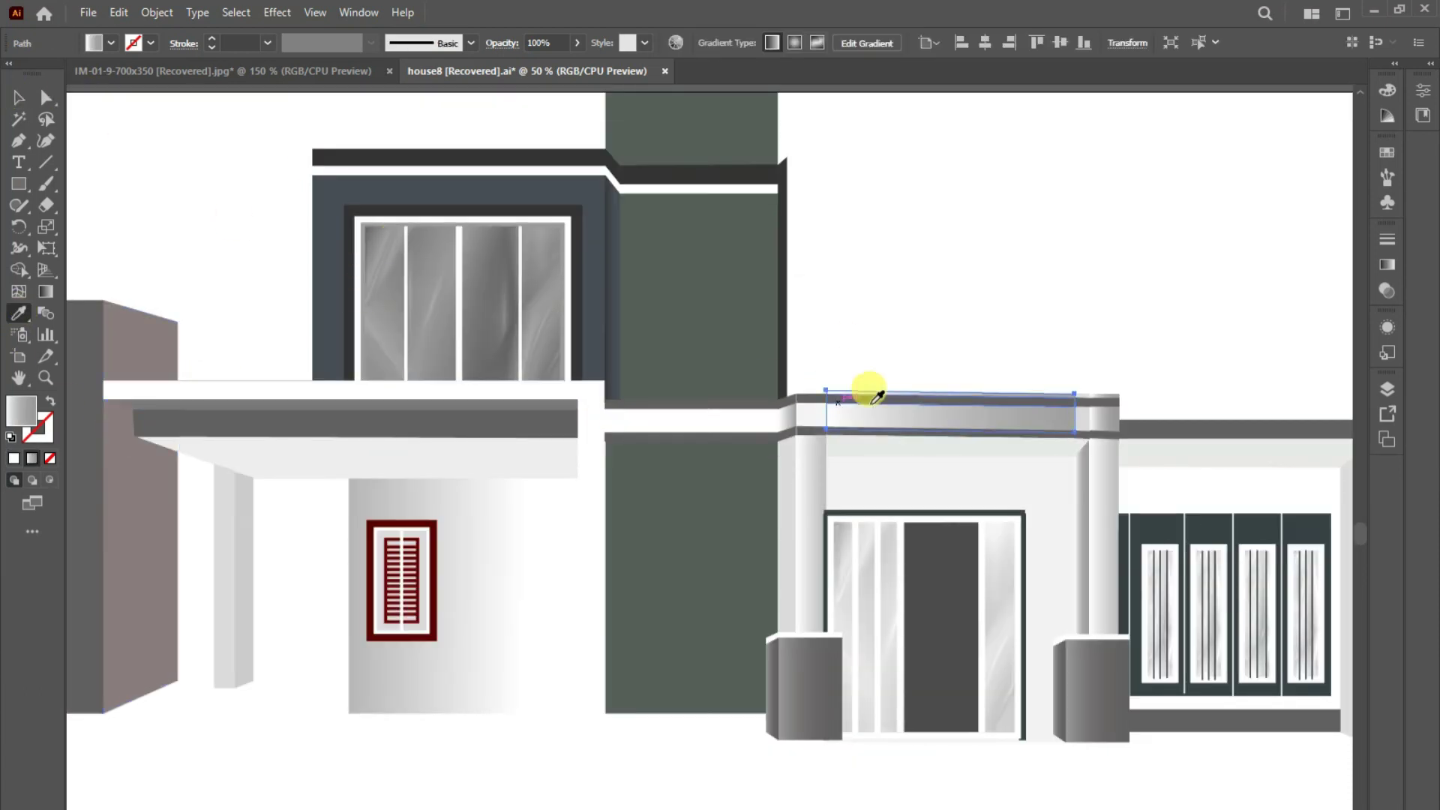
left_click(867, 386)
double_click(1108, 418)
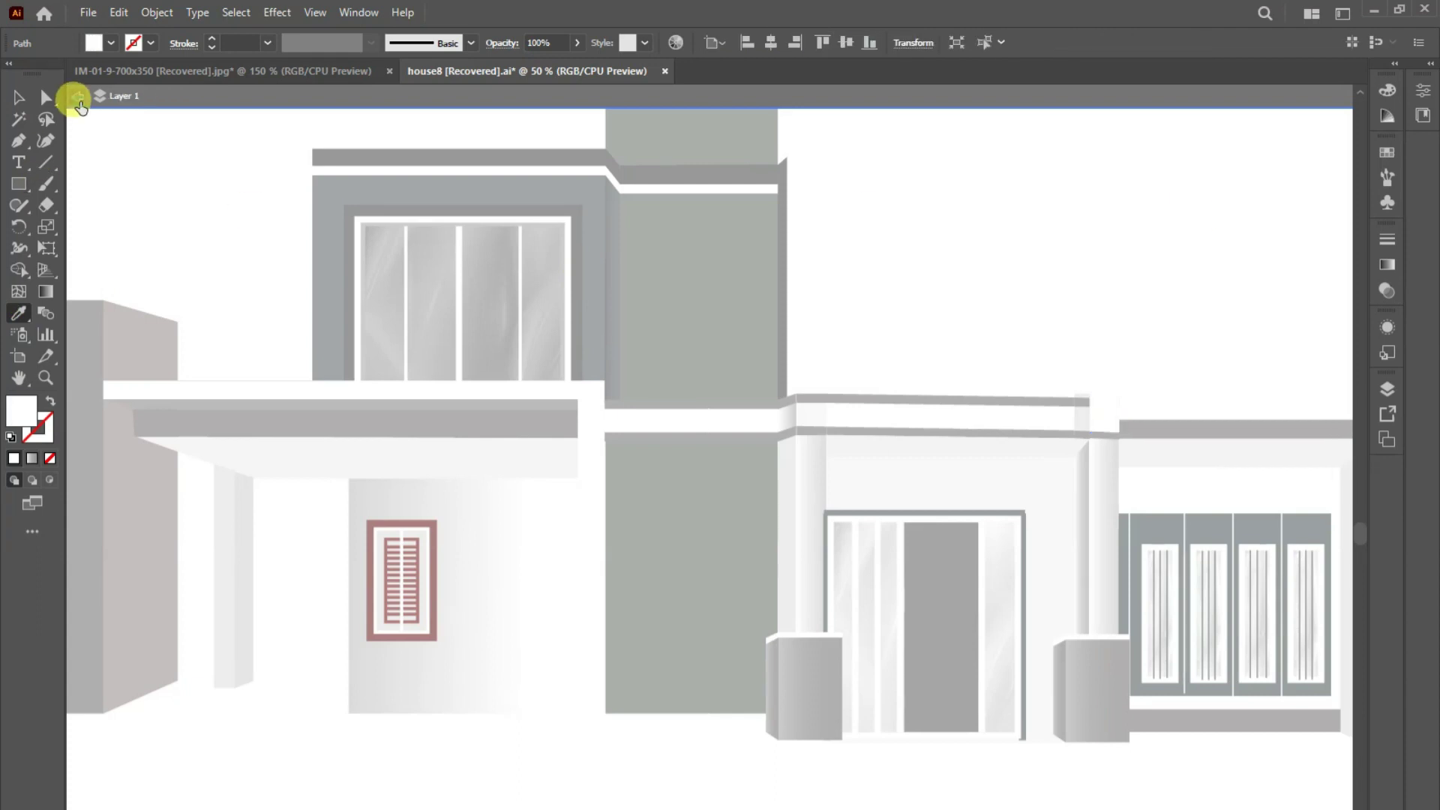
left_click(71, 100)
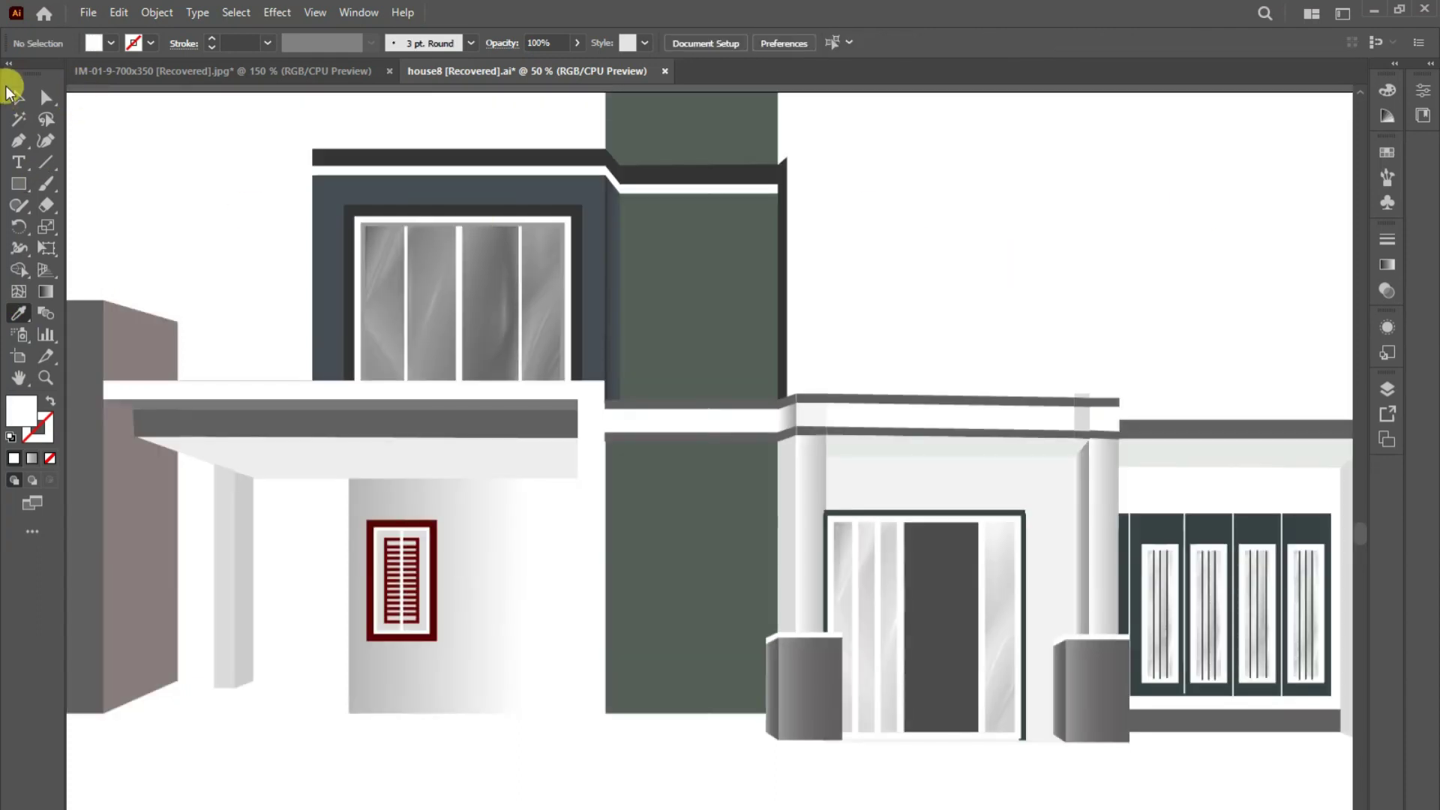
- Replace the gradient on the wall behind the maroon window with flat light grey
left_click(447, 653)
left_click(18, 312)
left_click(855, 489)
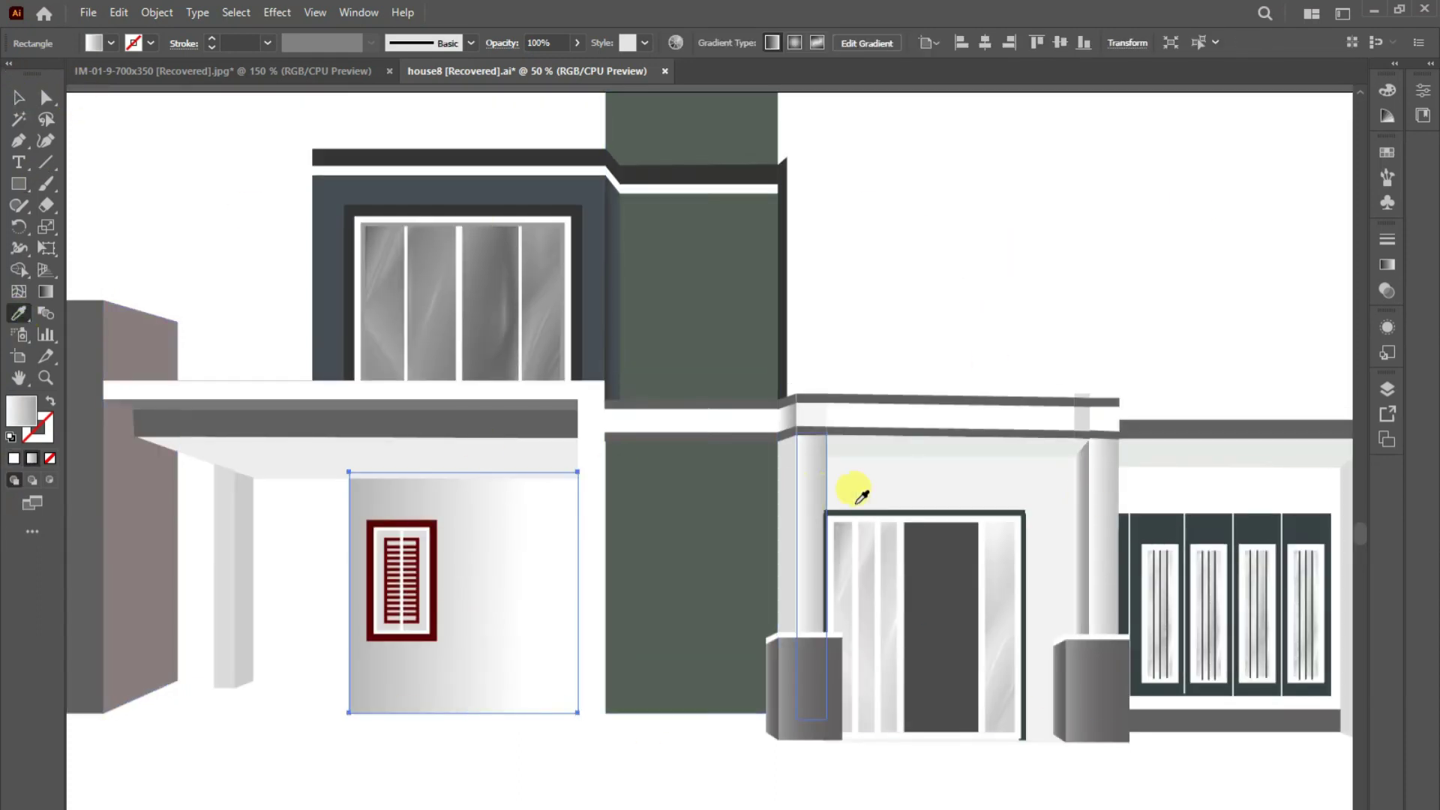
left_click(790, 457)
left_click(19, 97)
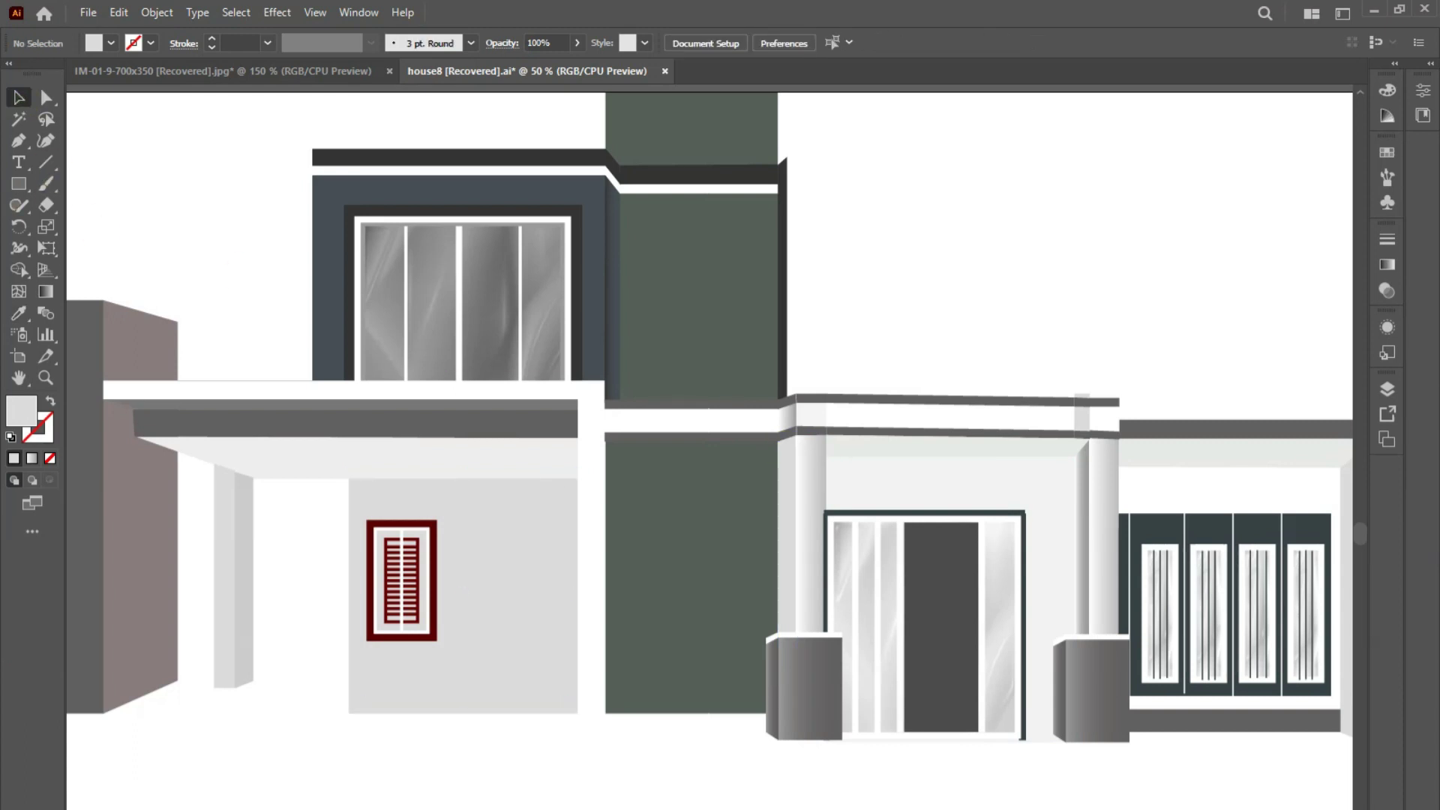
left_click(562, 547)
left_click(19, 313)
left_click(894, 466)
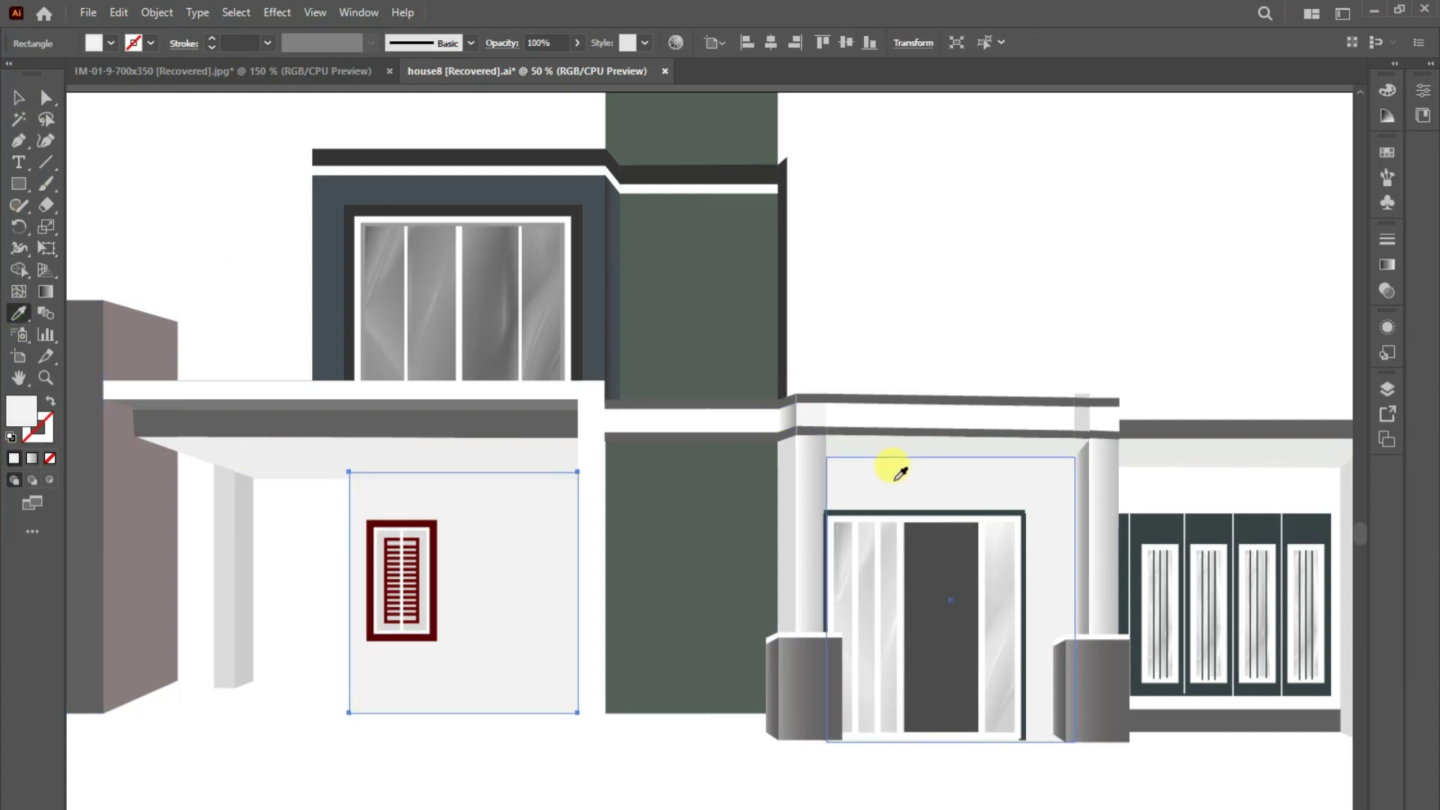
left_click(200, 546)
left_click(19, 98)
left_click(494, 785)
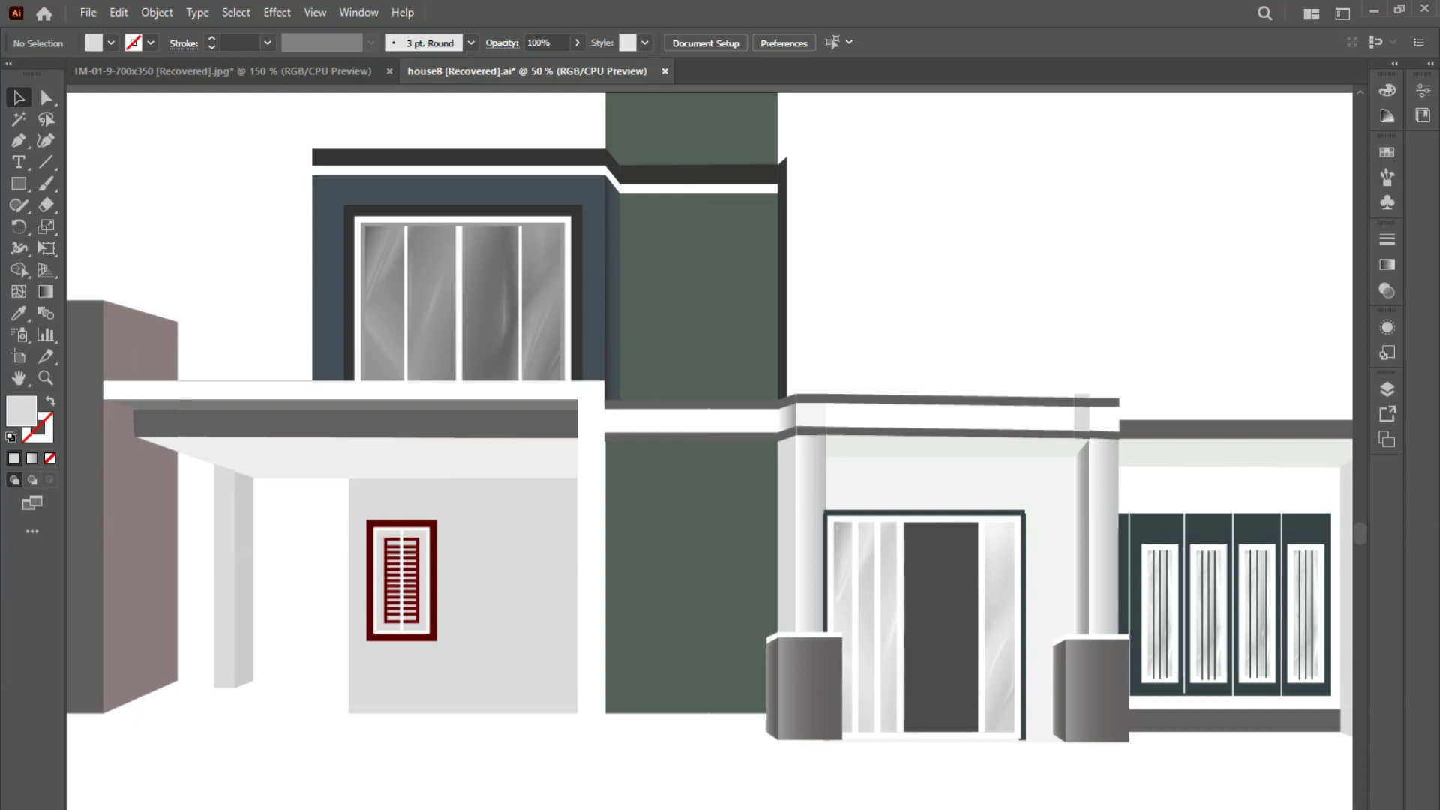
- Give the ceiling slab under the canopy a white fill
left_click(357, 457)
left_click(19, 313)
left_click(304, 545)
key("ctrl+shift+a")
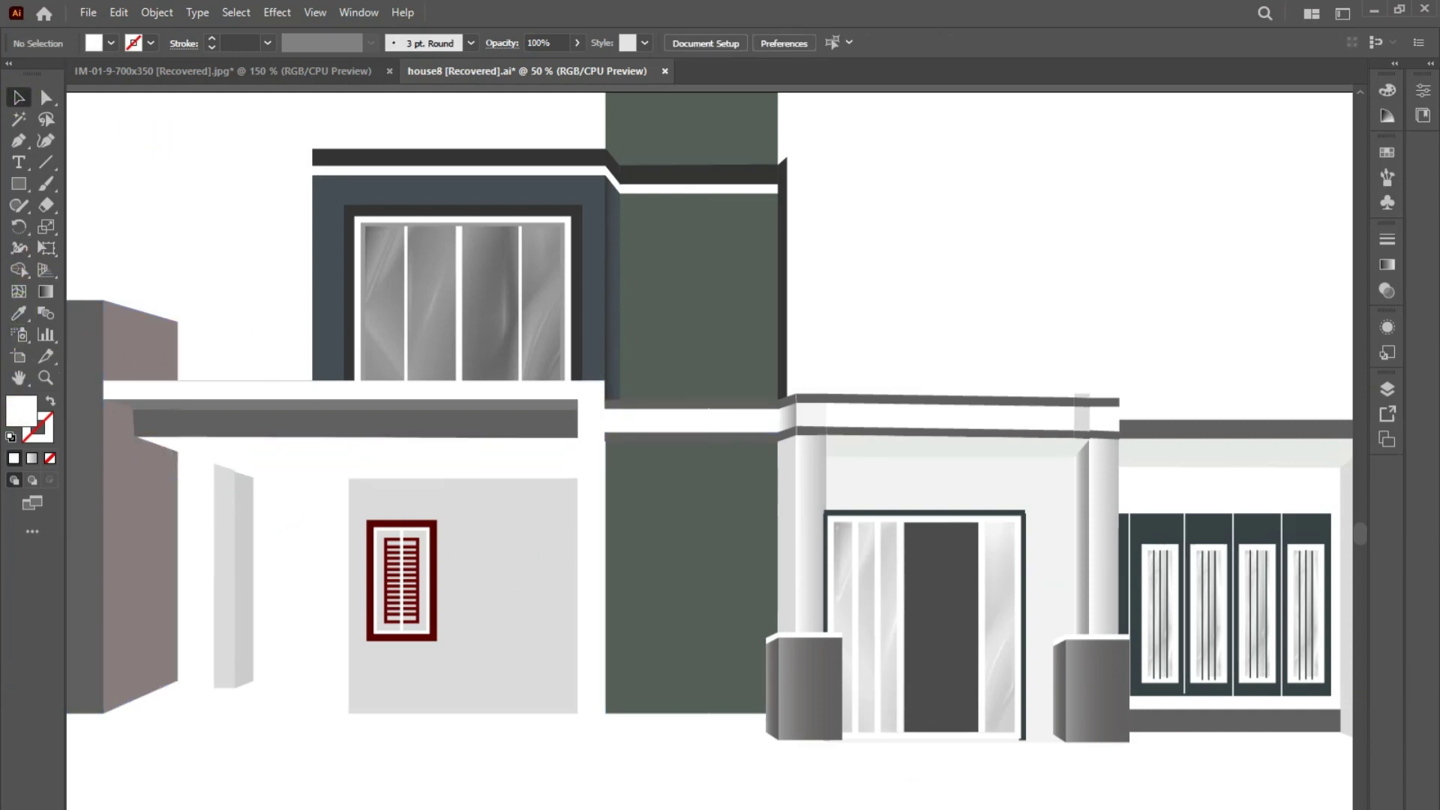
- Draw a dark block and a thin strip along the tower's right edge
scroll(991, 332, "right", 3)
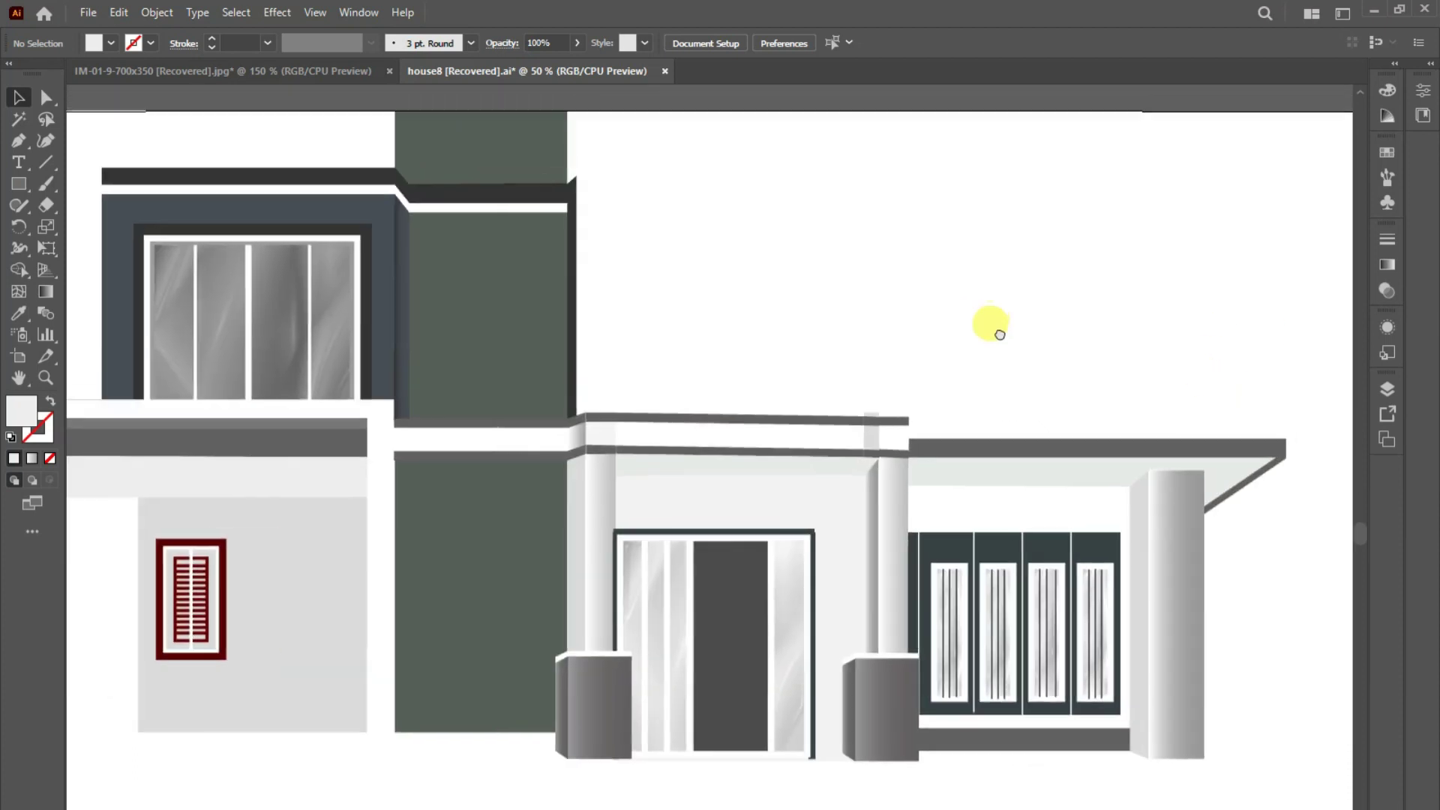
key("m")
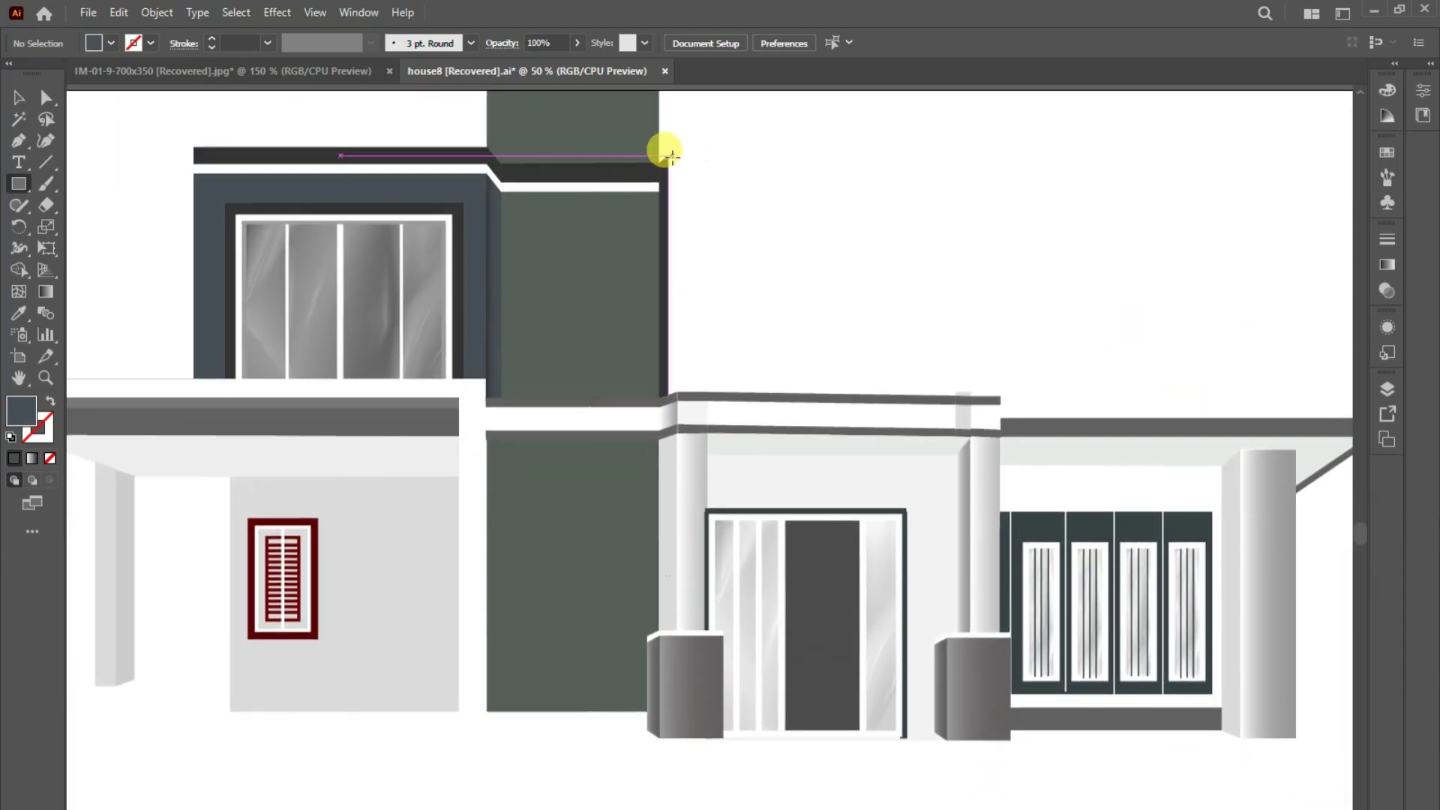
left_click_drag(667, 157, 840, 398)
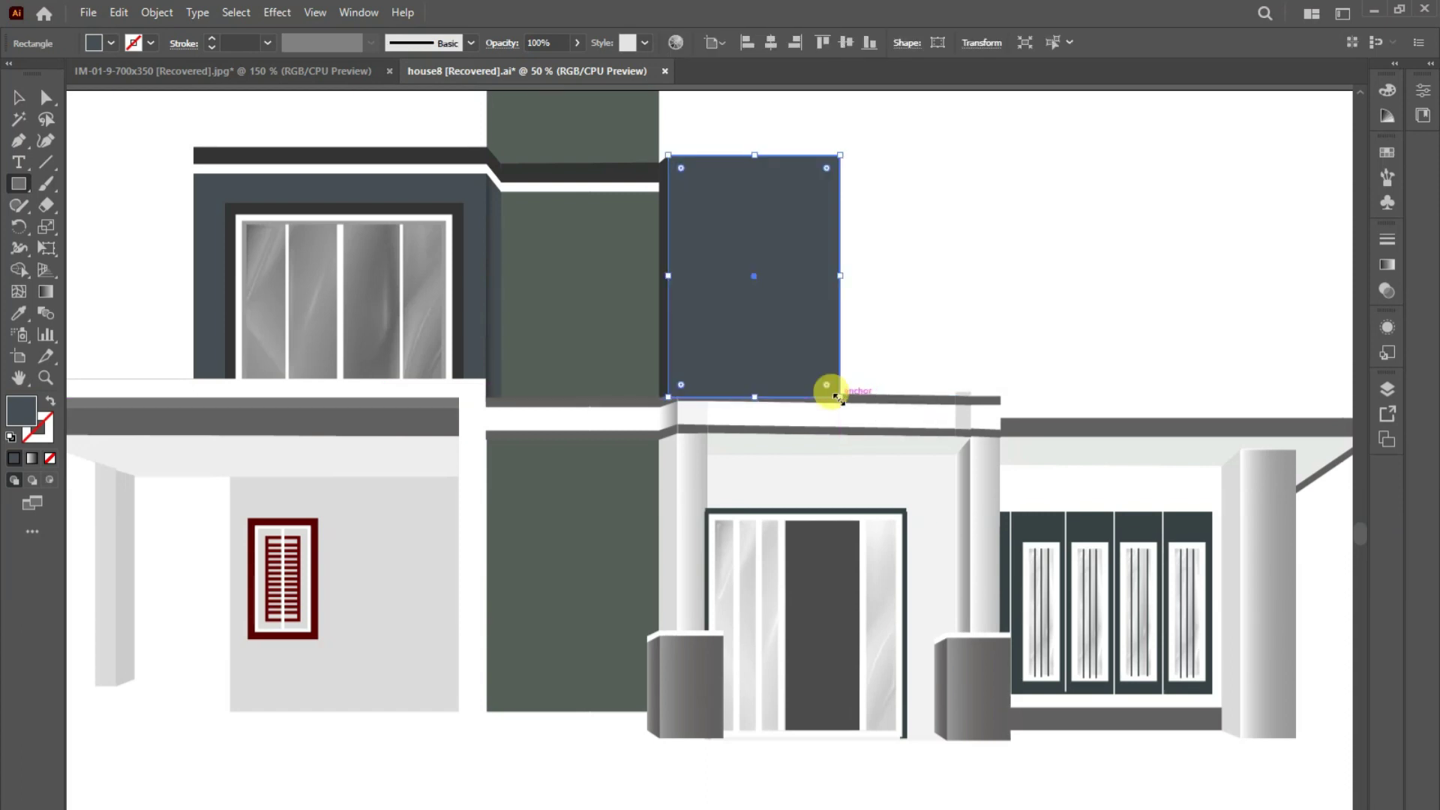
left_click(891, 197)
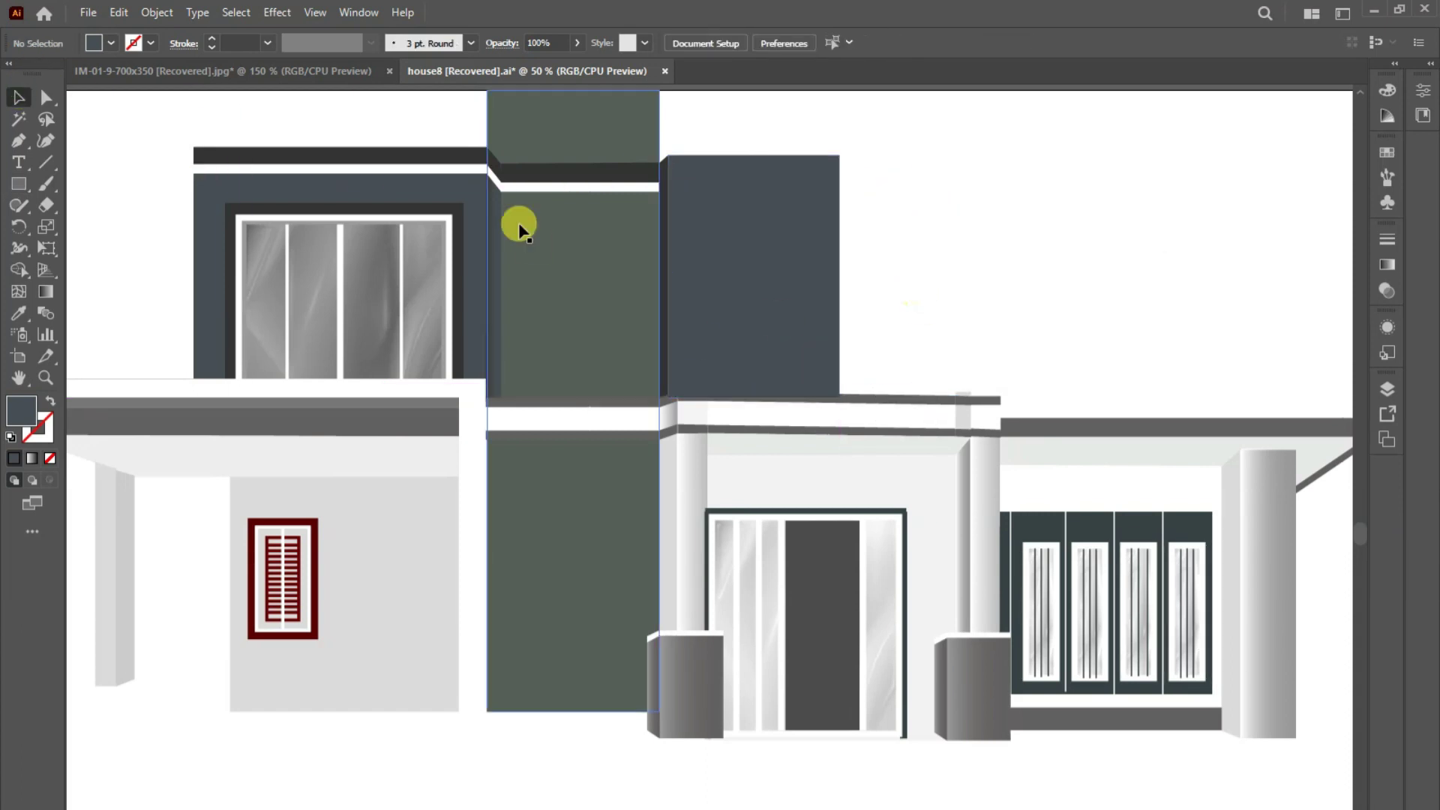
key("m")
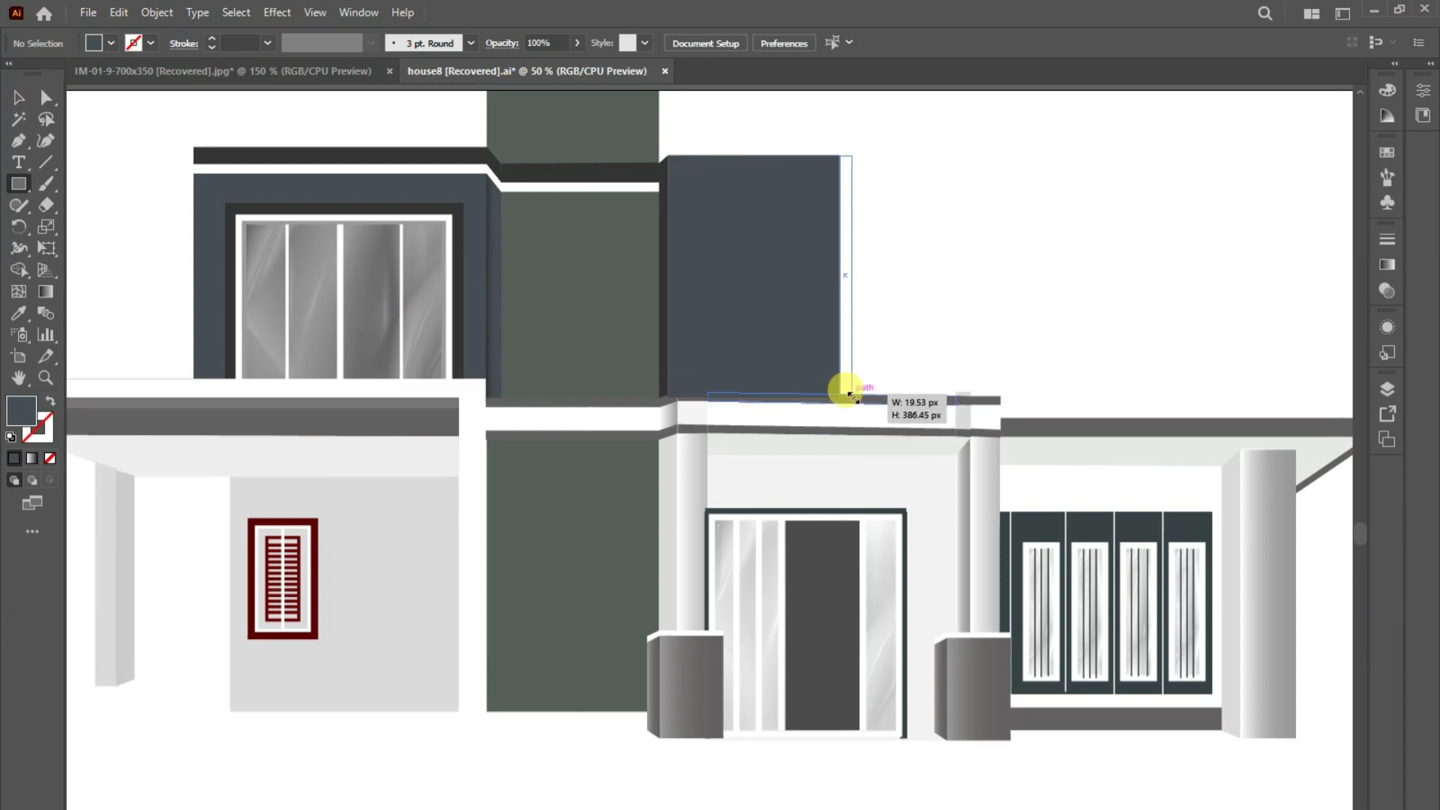
left_click_drag(857, 159, 850, 392)
left_click(15, 99)
- Draw a tower-grey bar right of the tower's top and place a copy above the ledge
key("m")
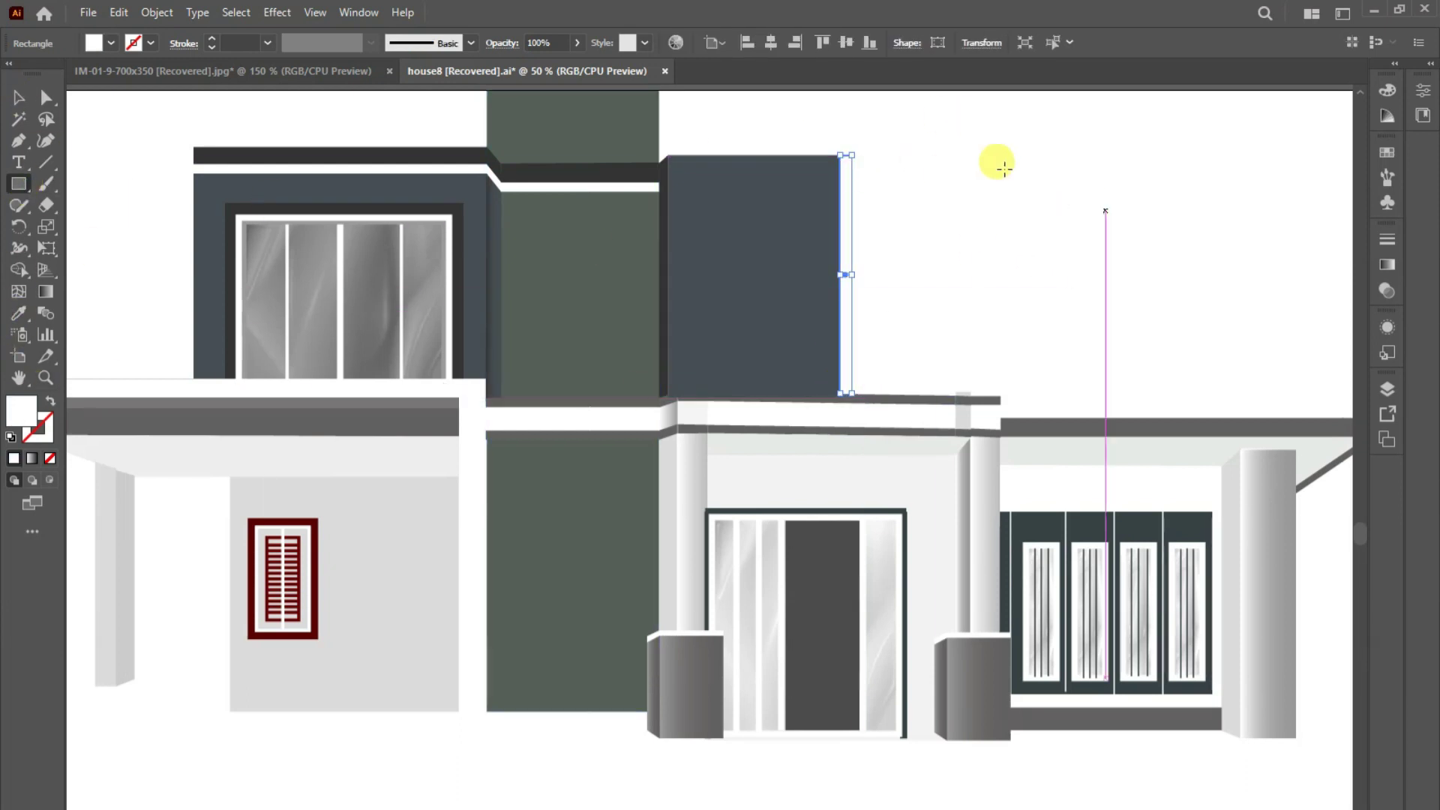
left_click(13, 191)
mouse_move(885, 145)
left_mouse_down()
mouse_move(918, 179)
mouse_move(851, 178)
left_mouse_up()
left_click(19, 313)
left_click(693, 196)
key("v")
mouse_move(968, 175)
left_mouse_down()
mouse_move(960, 396)
mouse_move(967, 372)
left_mouse_up()
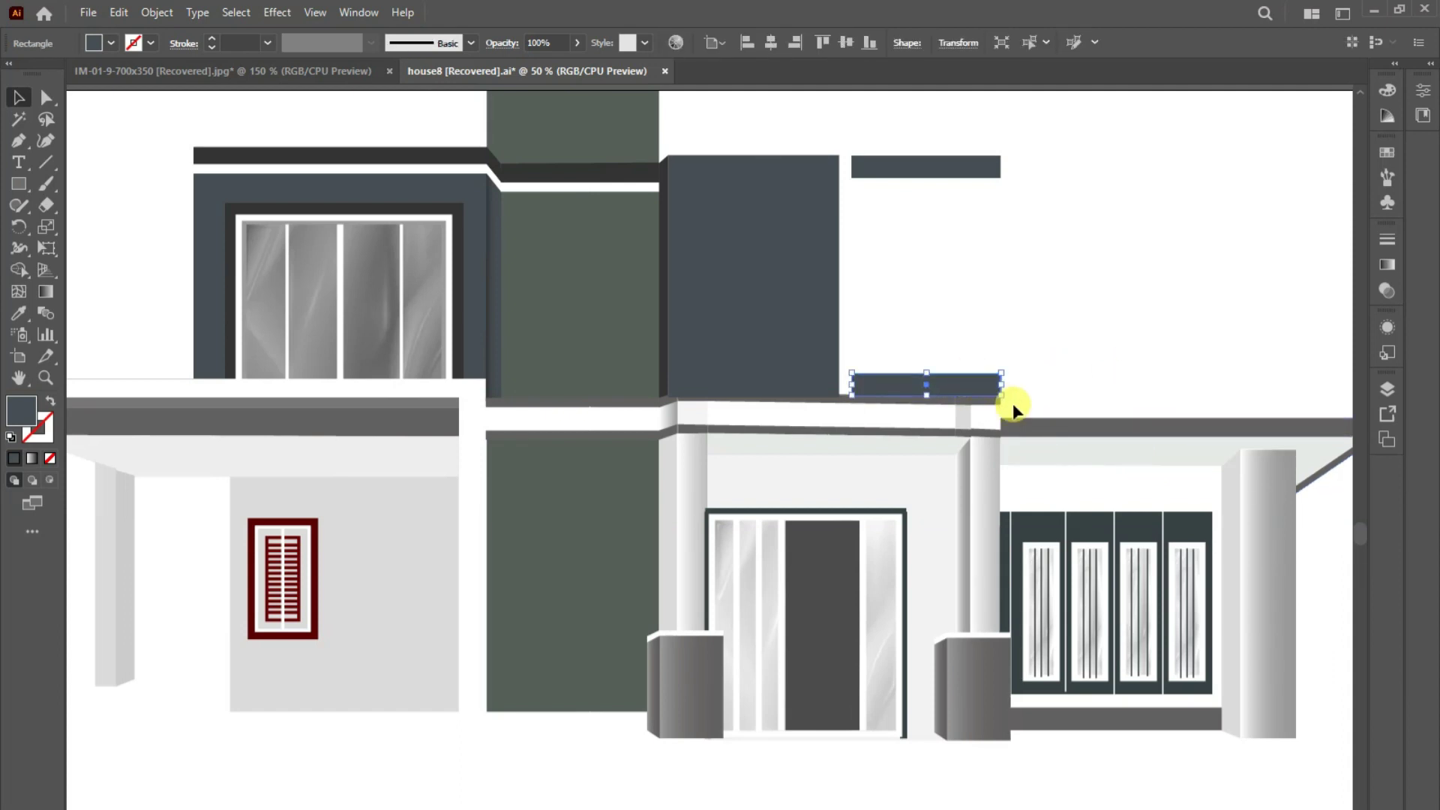
- Adjust the stacking order of the ledge and the small piece at its end
left_click(868, 405)
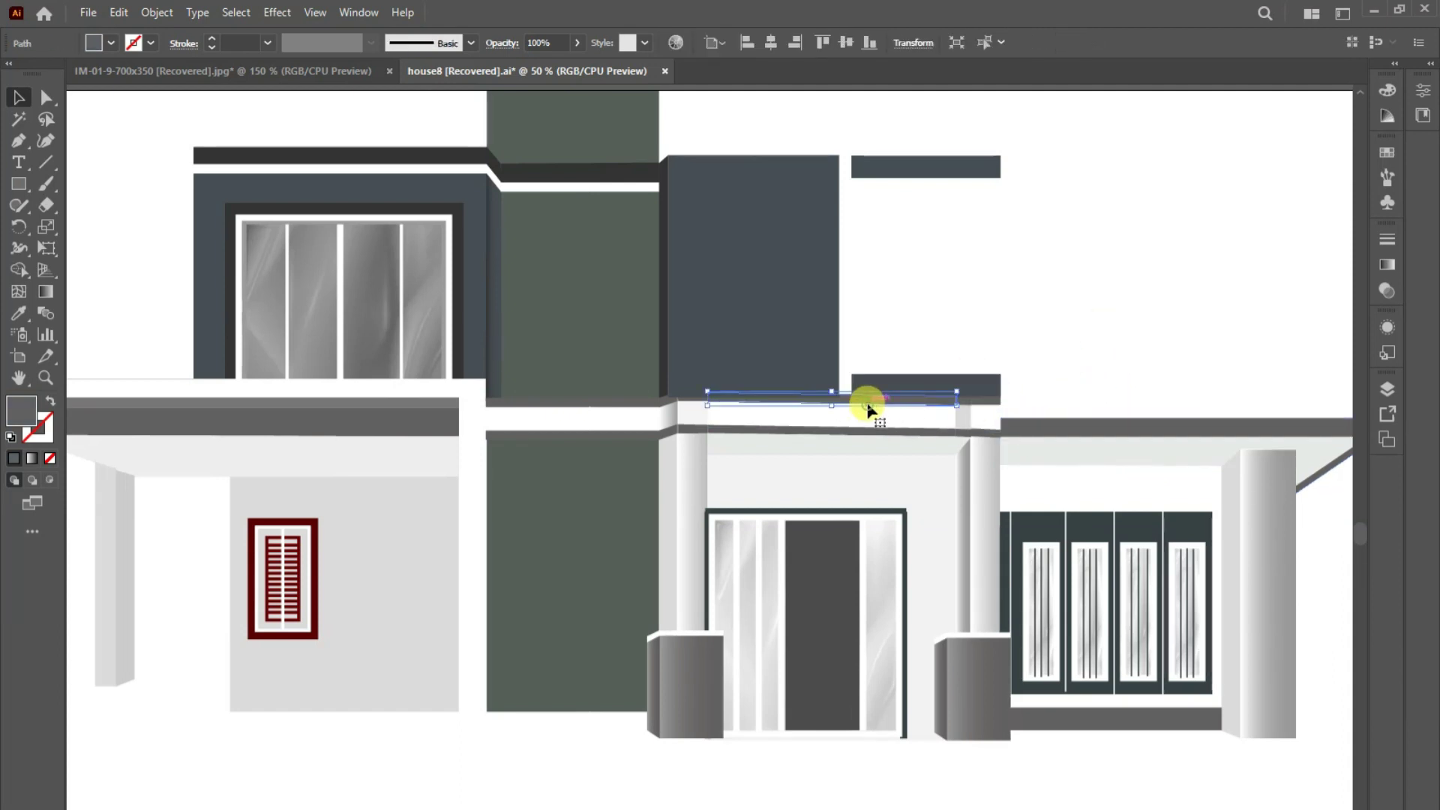
right_click(869, 405)
left_click(701, 405)
right_click(701, 405)
left_click(923, 726)
left_click(1105, 364)
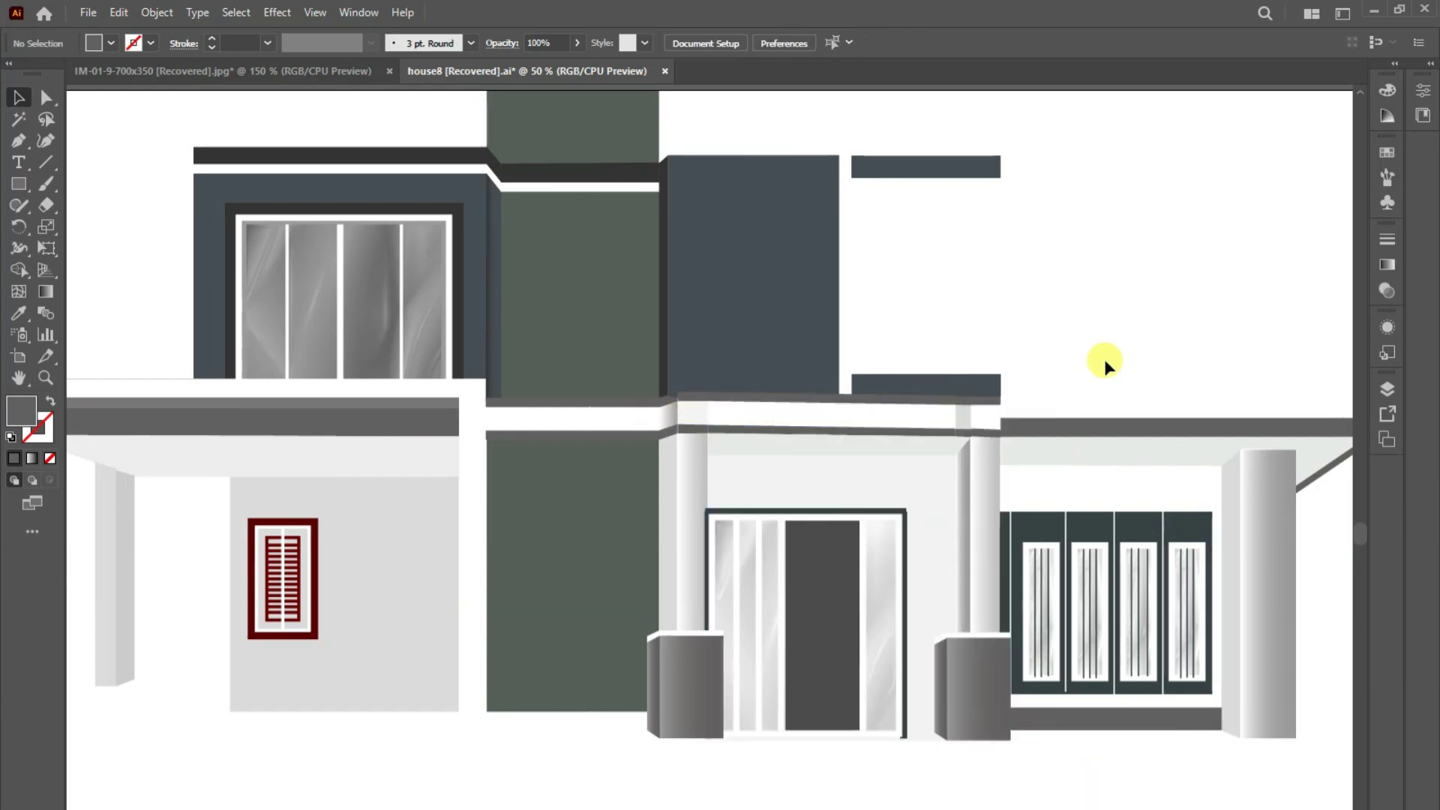
left_click(47, 163)
left_click(855, 214)
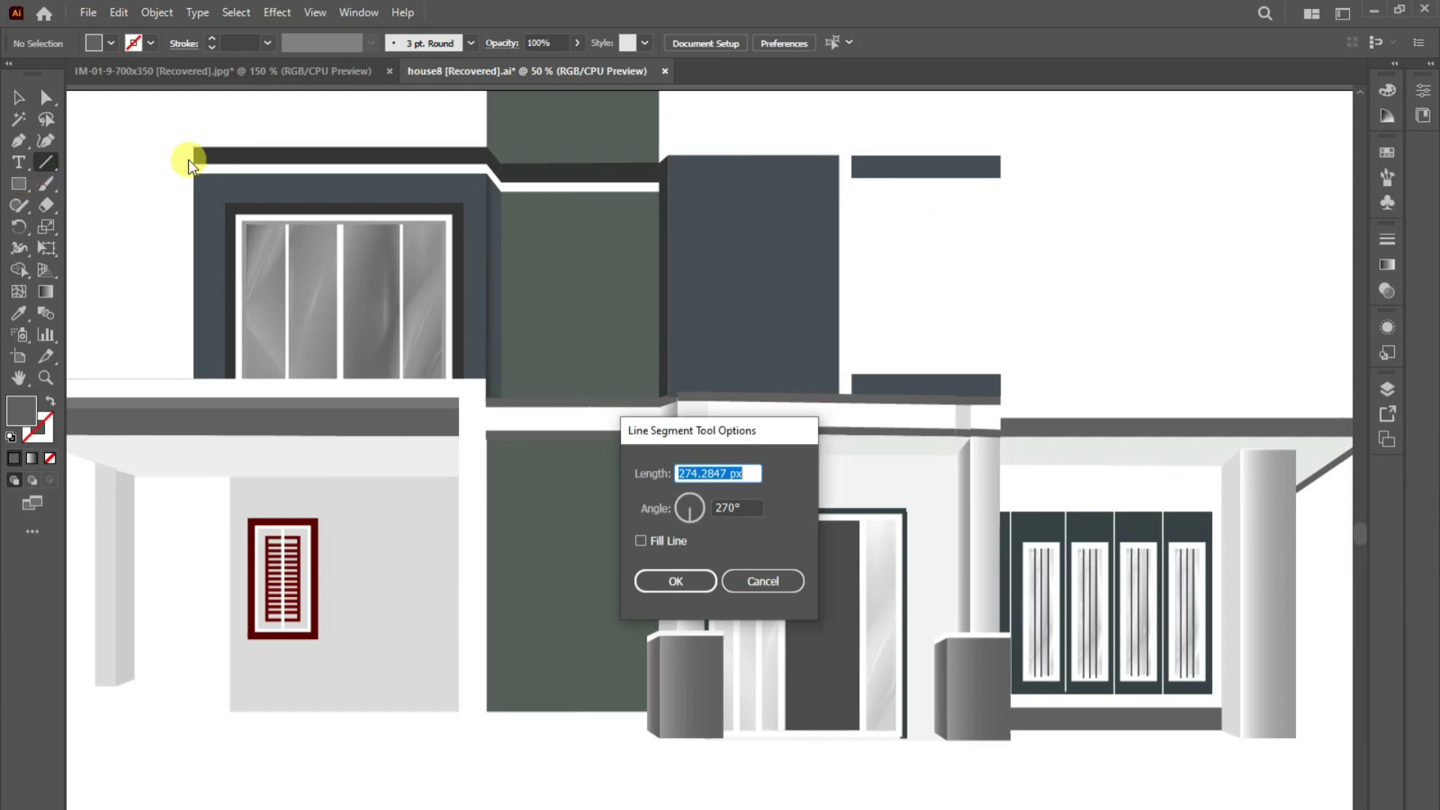
- Draw a 4 pt light grey vertical line down the opening's left side
key("Return")
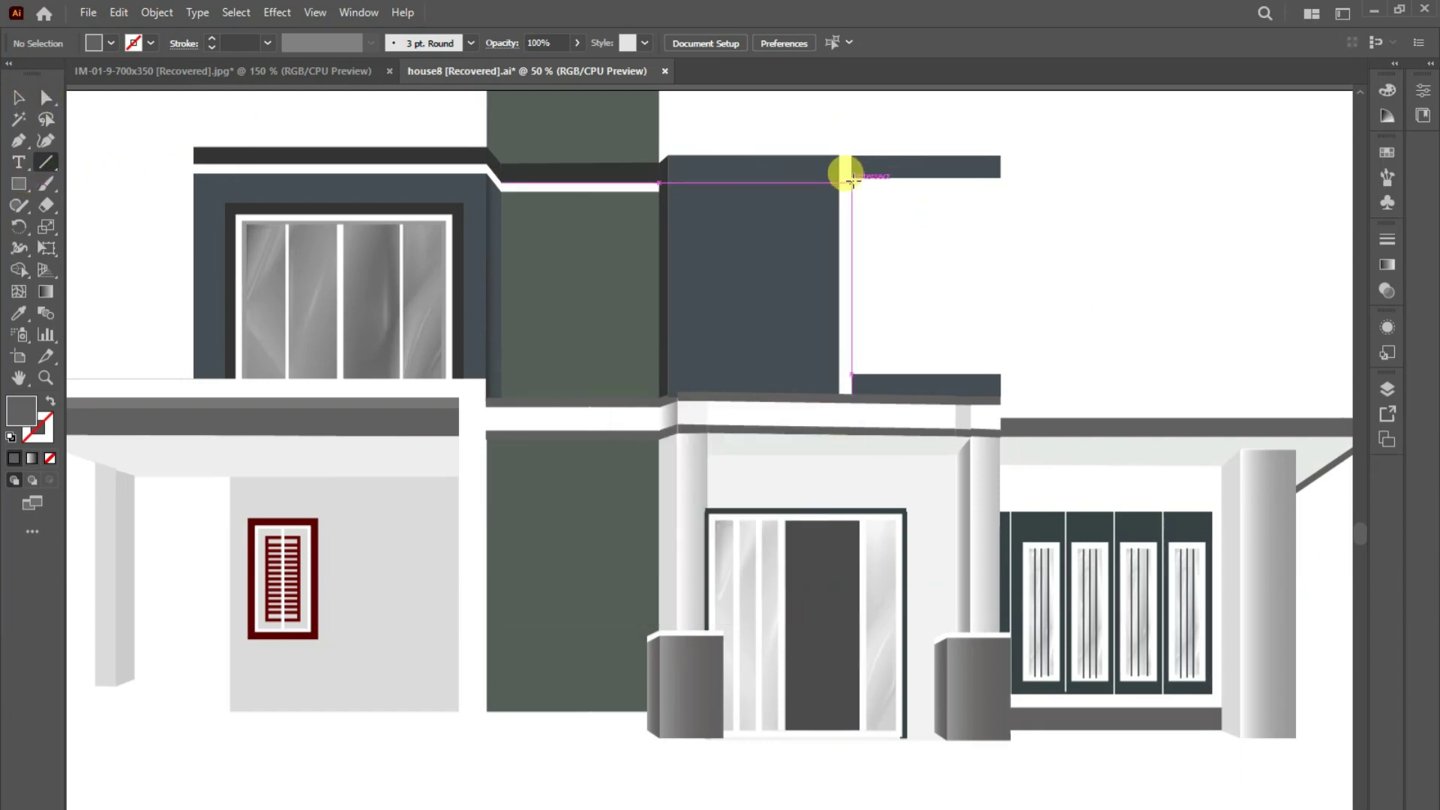
left_click_drag(851, 180, 851, 372)
left_click(19, 314)
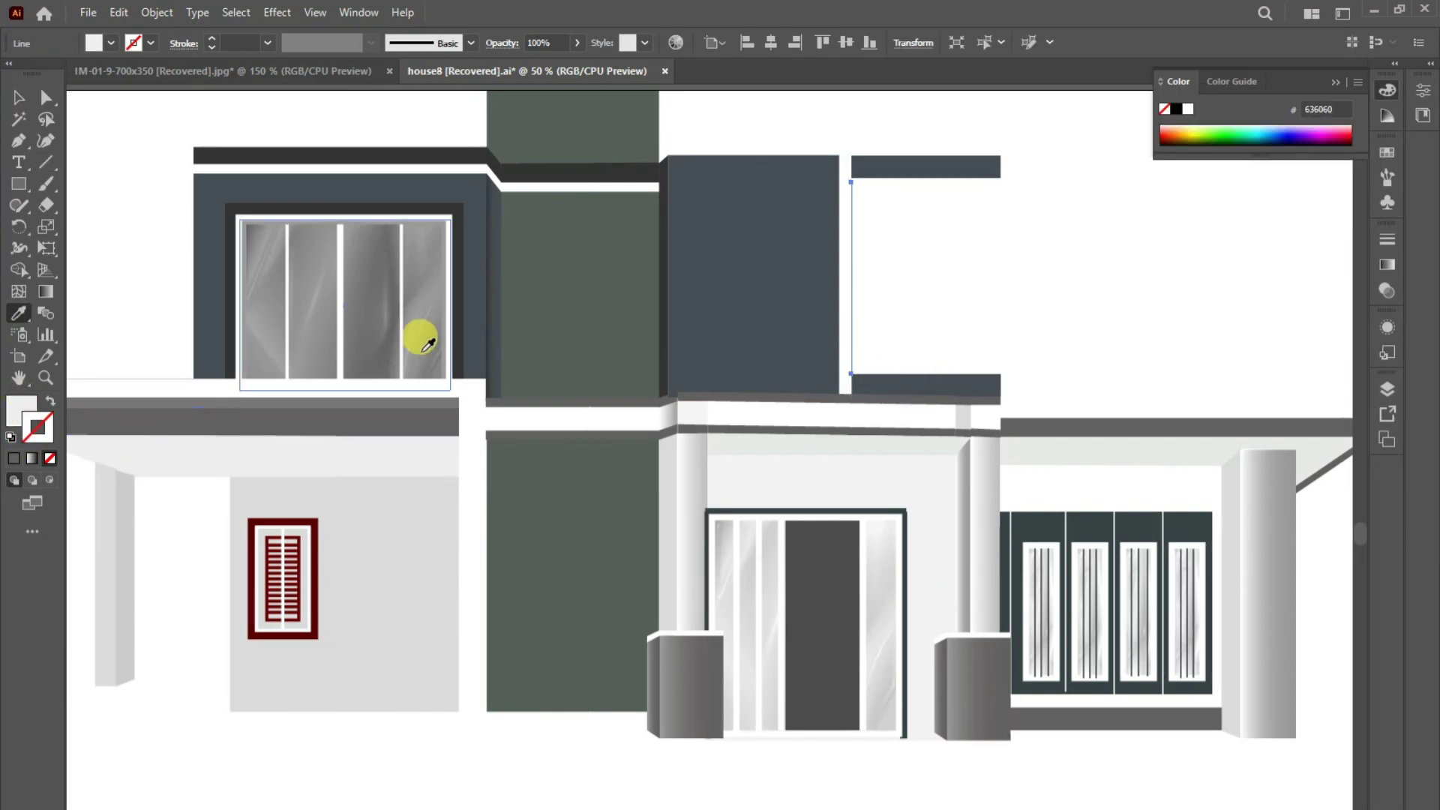
left_click(267, 43)
left_click(285, 144)
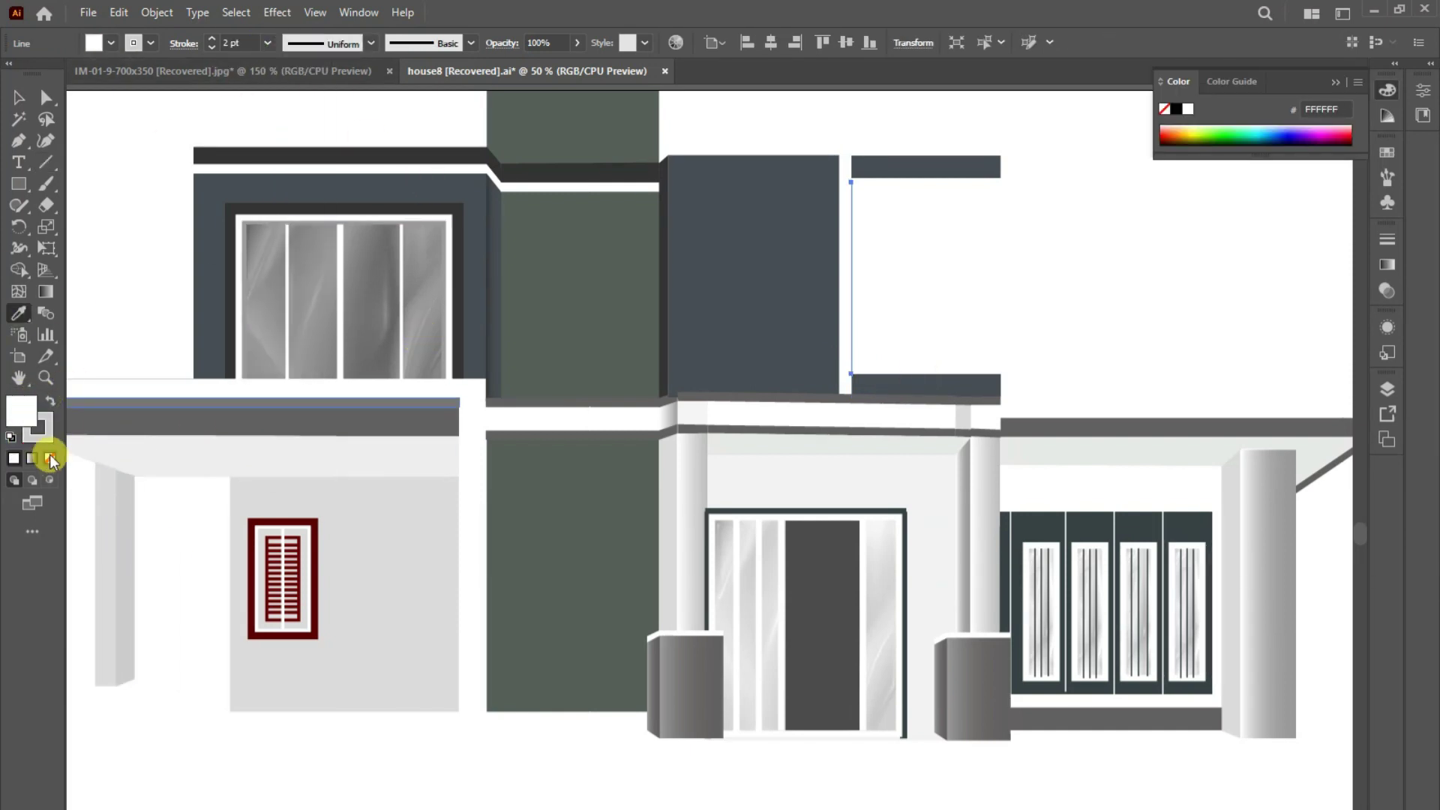
left_click(267, 42)
left_click(285, 186)
left_click(19, 97)
left_click(1123, 192)
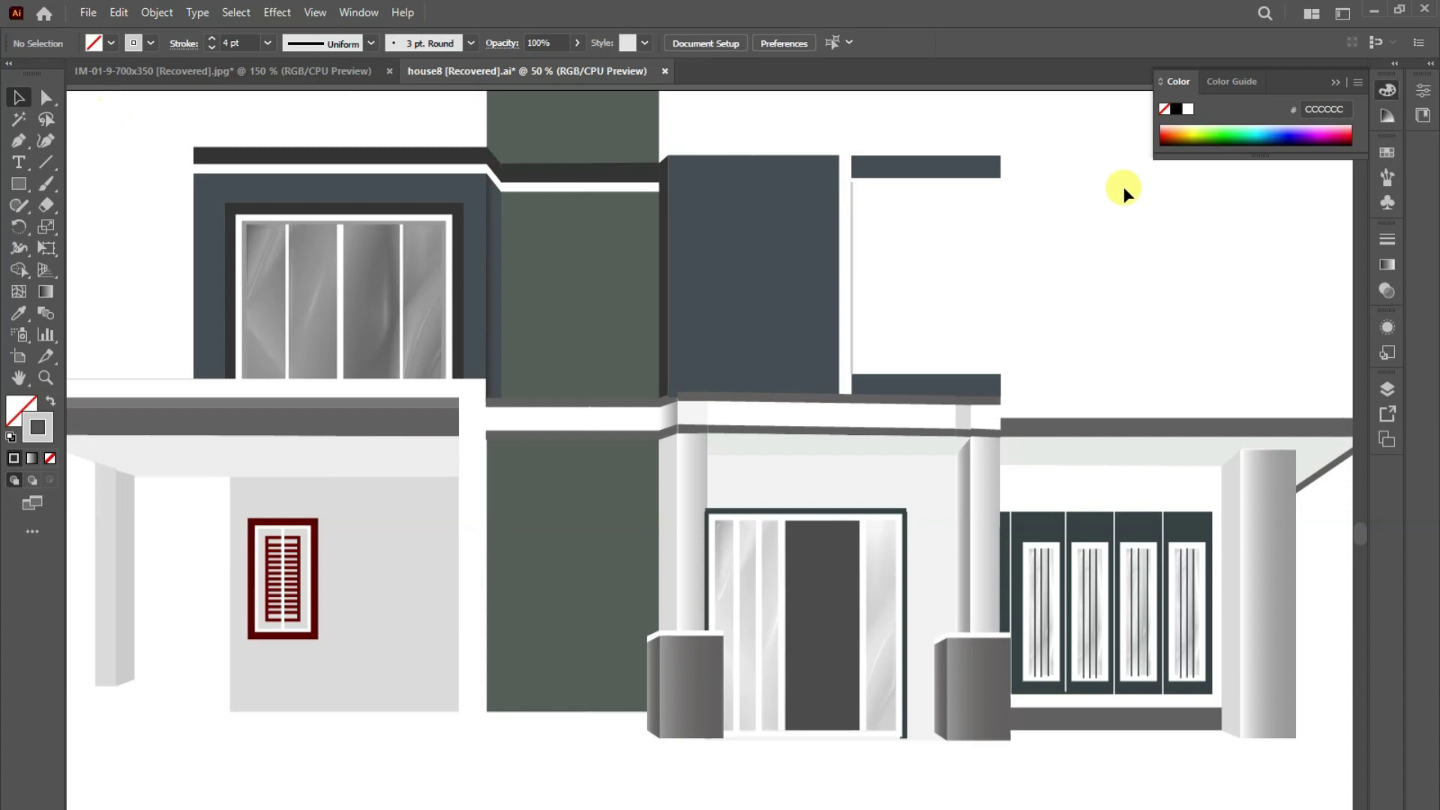
- Add a horizontal line across the opening and a white 15 px strip under the top bar
key("backslash")
left_click_drag(852, 182, 997, 183)
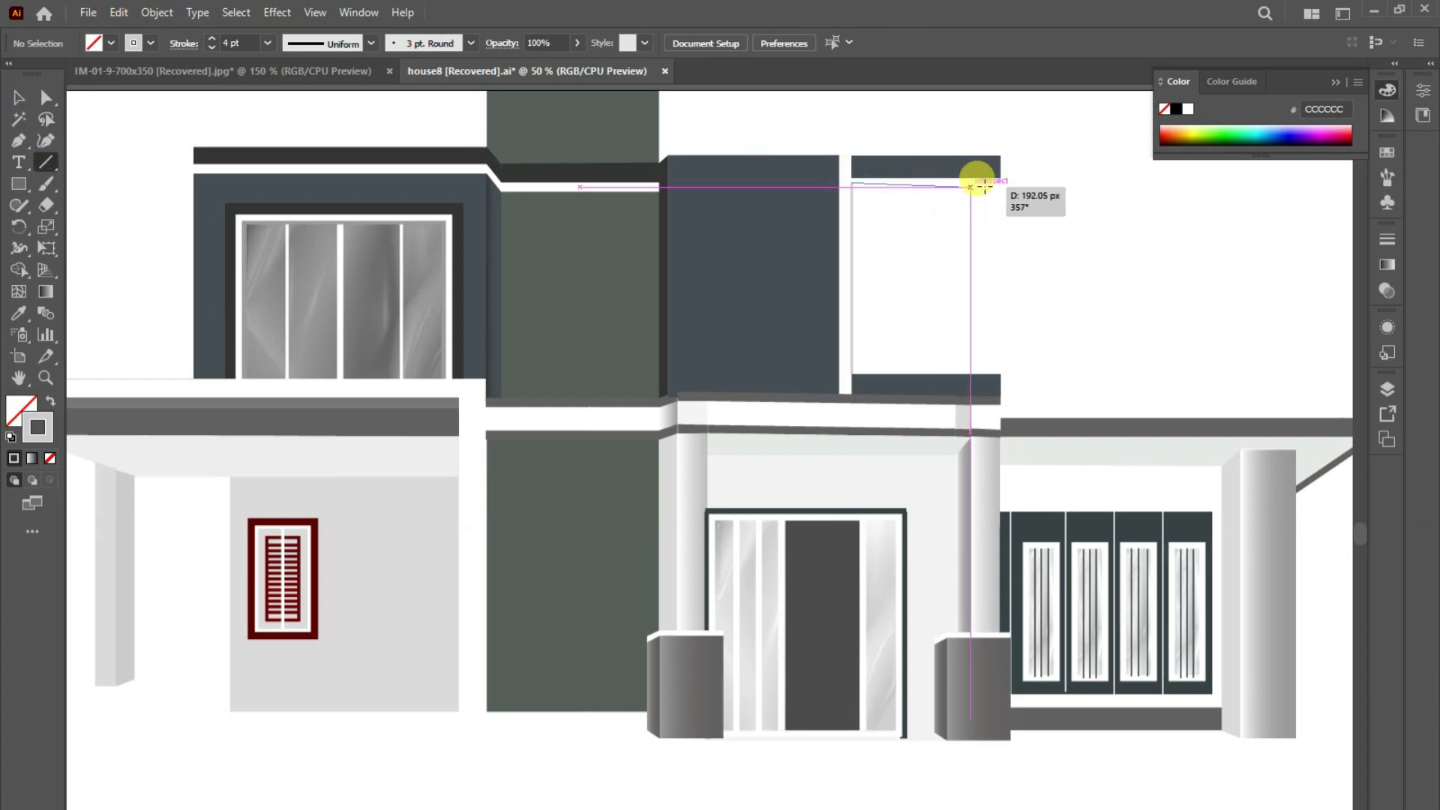
key("m")
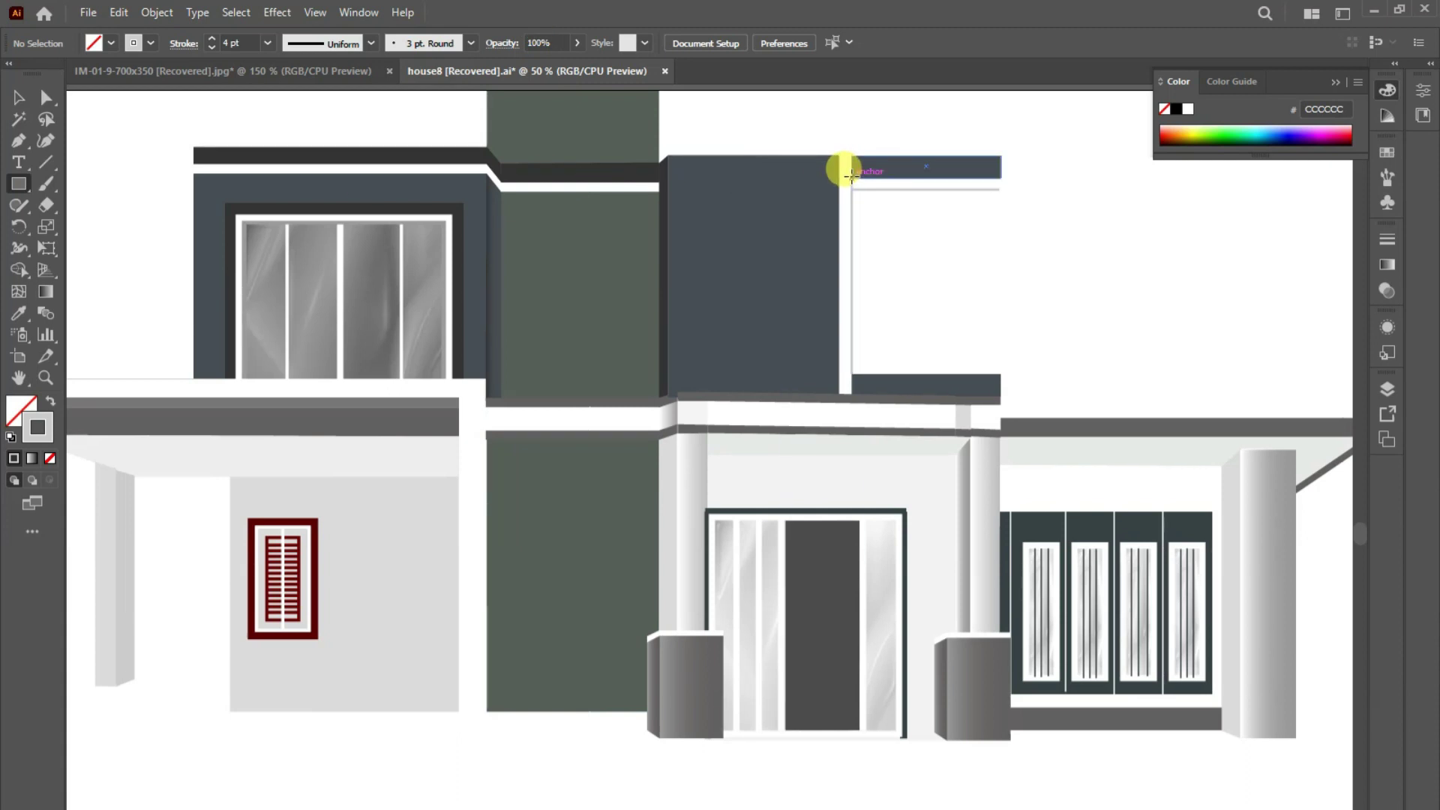
left_click_drag(851, 177, 1004, 187)
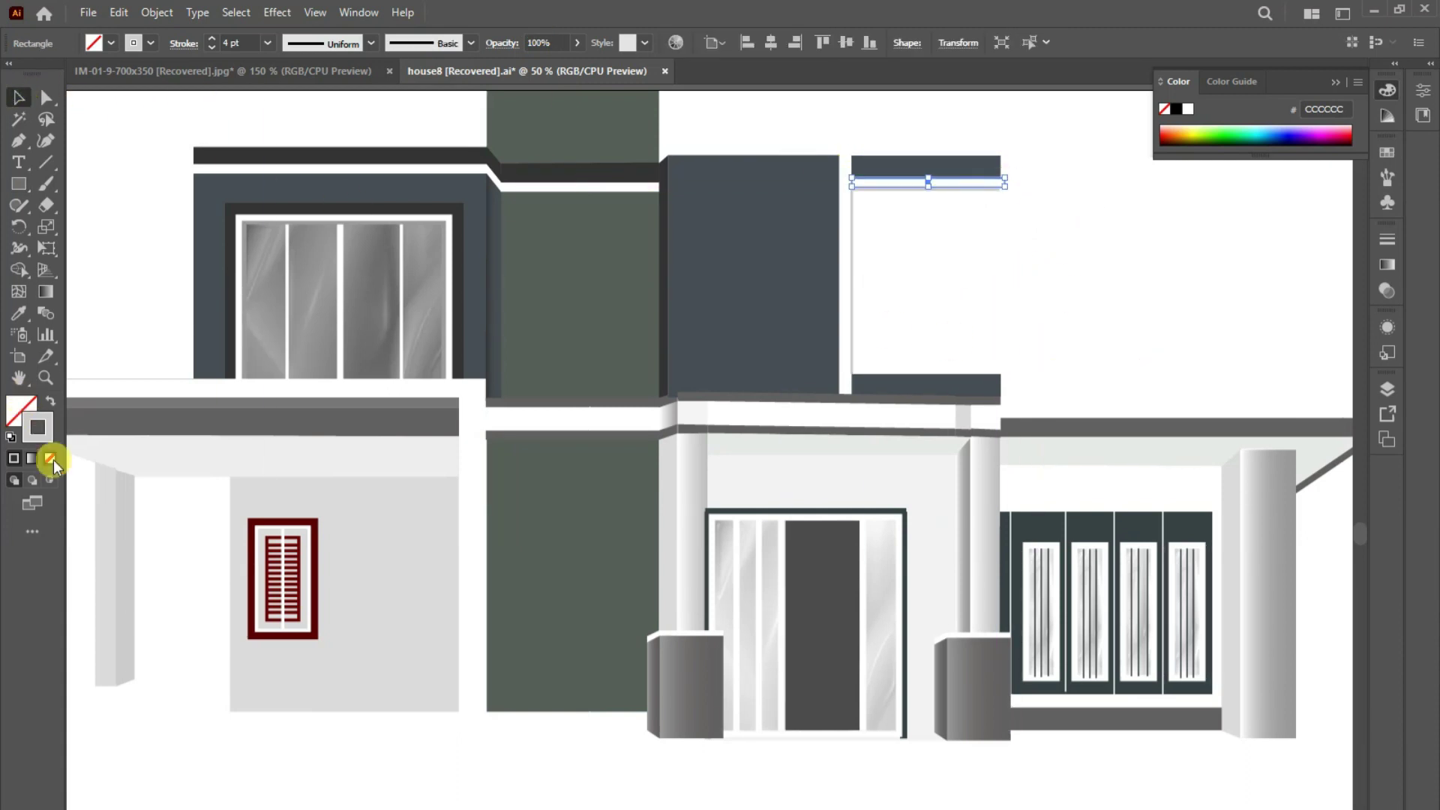
left_click(50, 401)
left_click(18, 97)
left_click(948, 331)
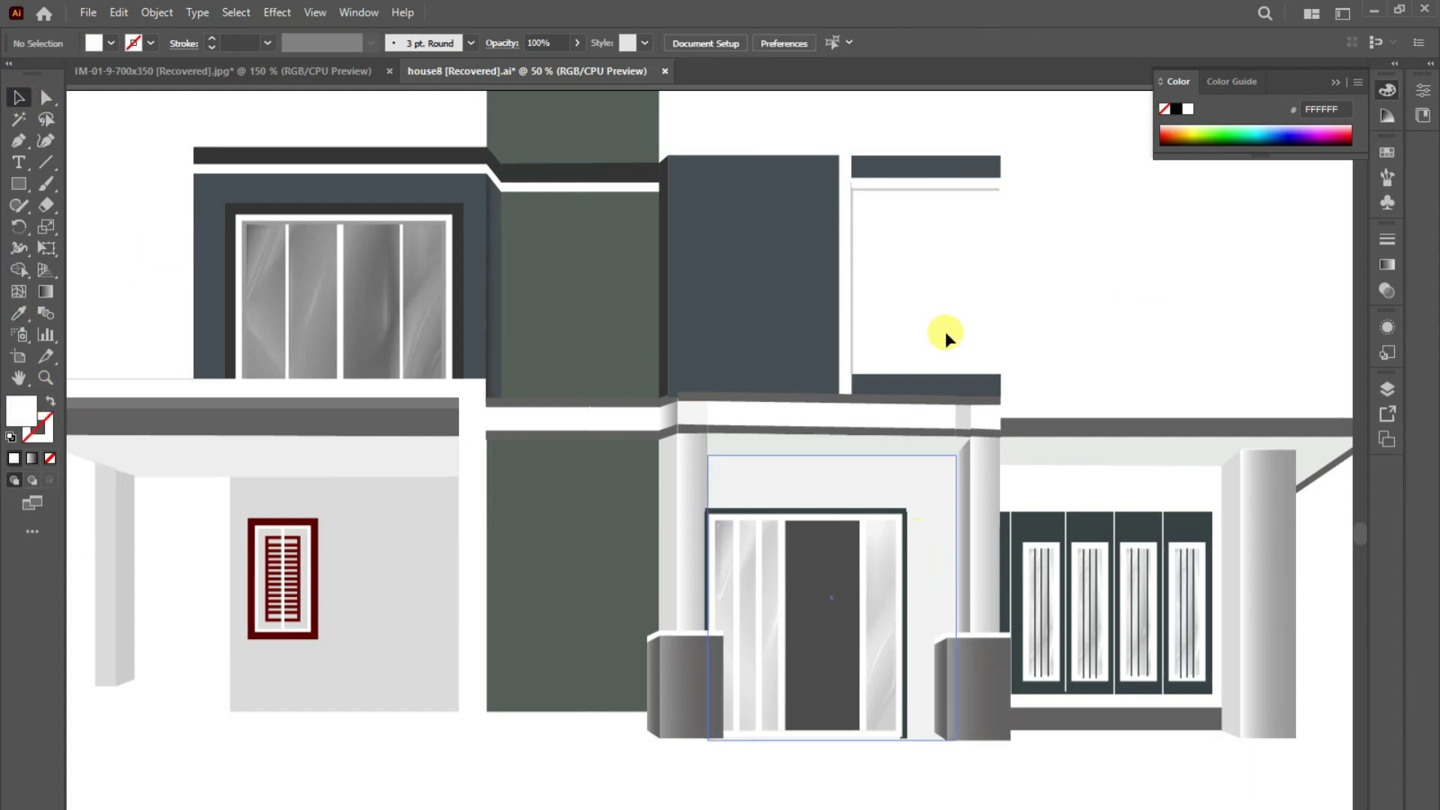
- Nudge the white strip's right-side corners slightly to the right
left_click(46, 97)
left_click(851, 184)
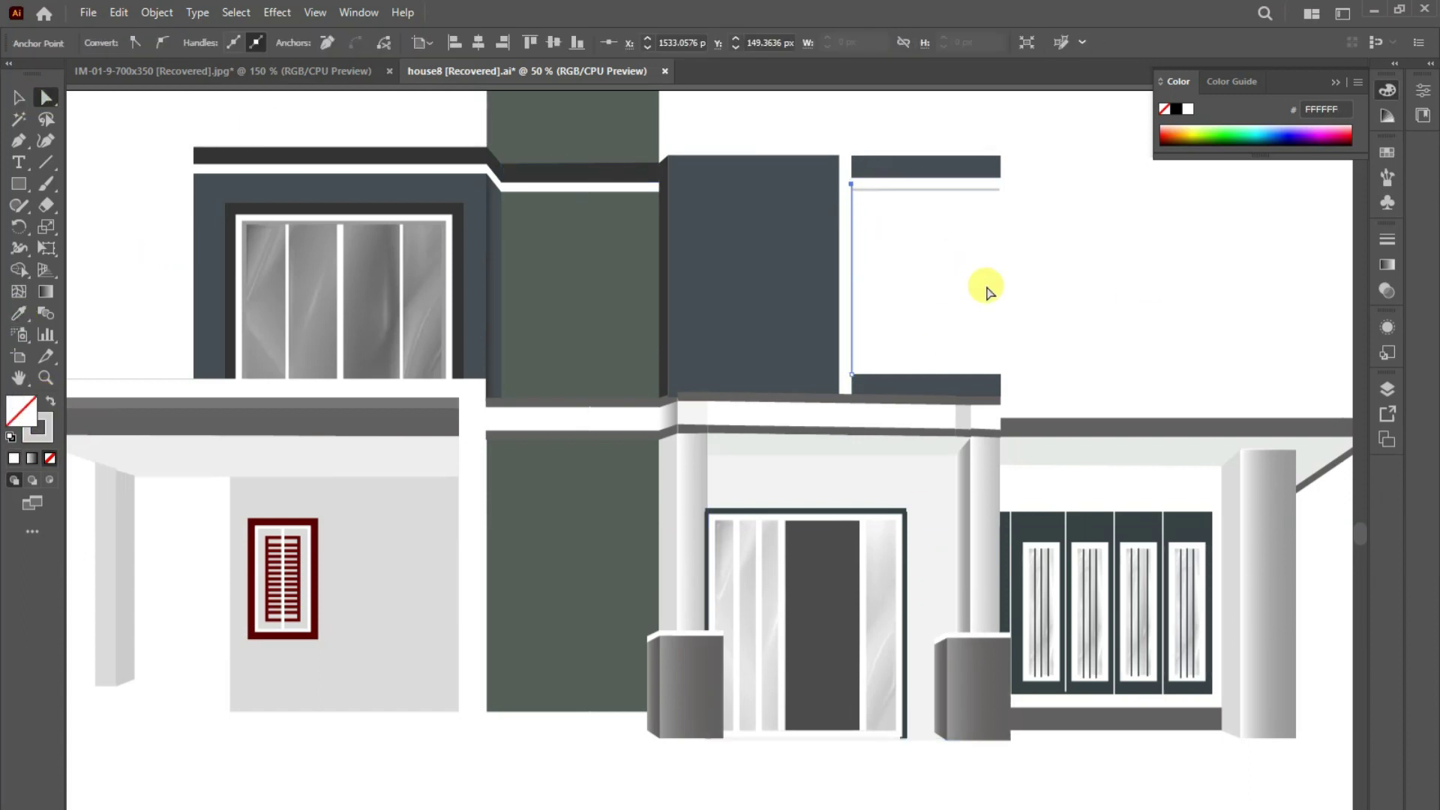
left_click(927, 185)
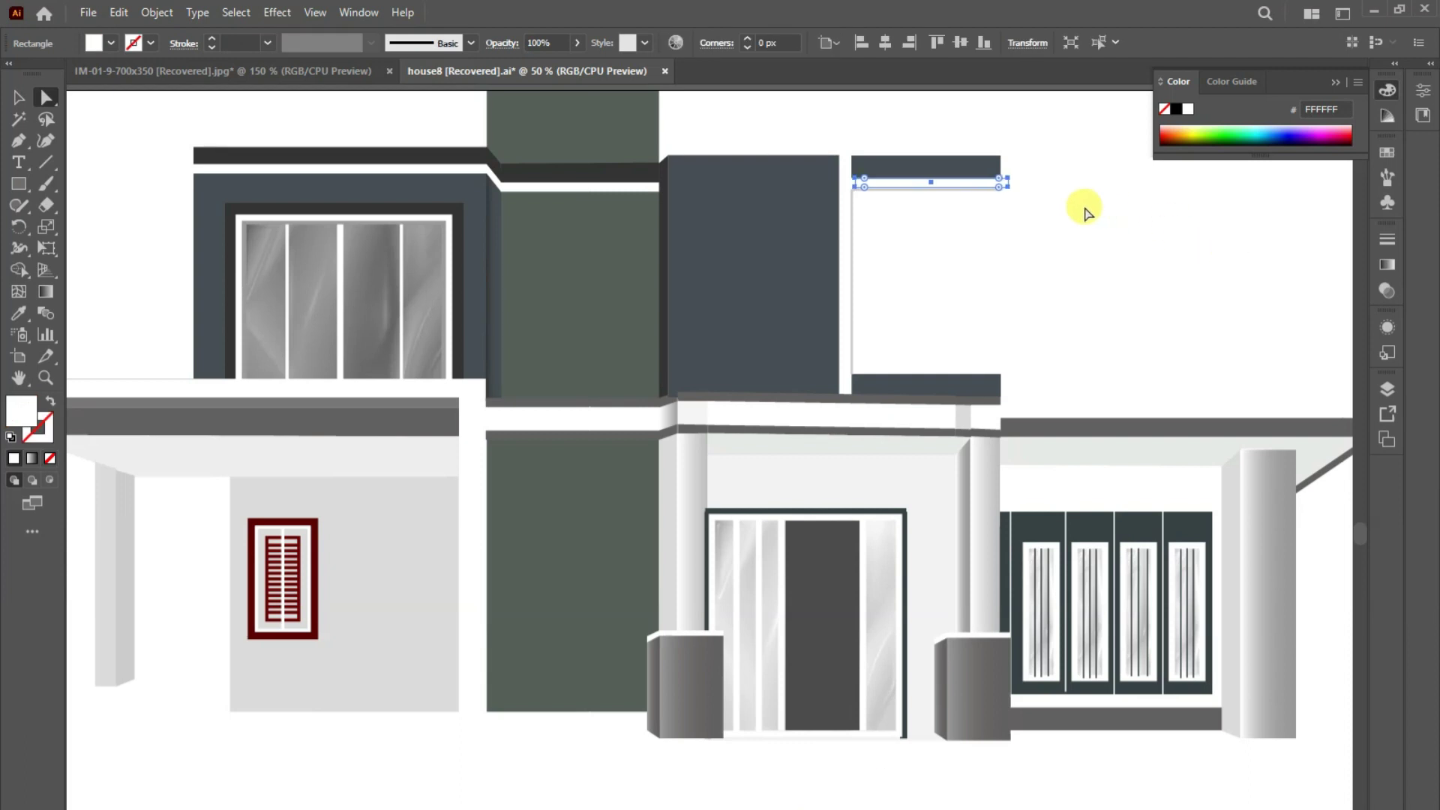
left_click_drag(967, 169, 1012, 196)
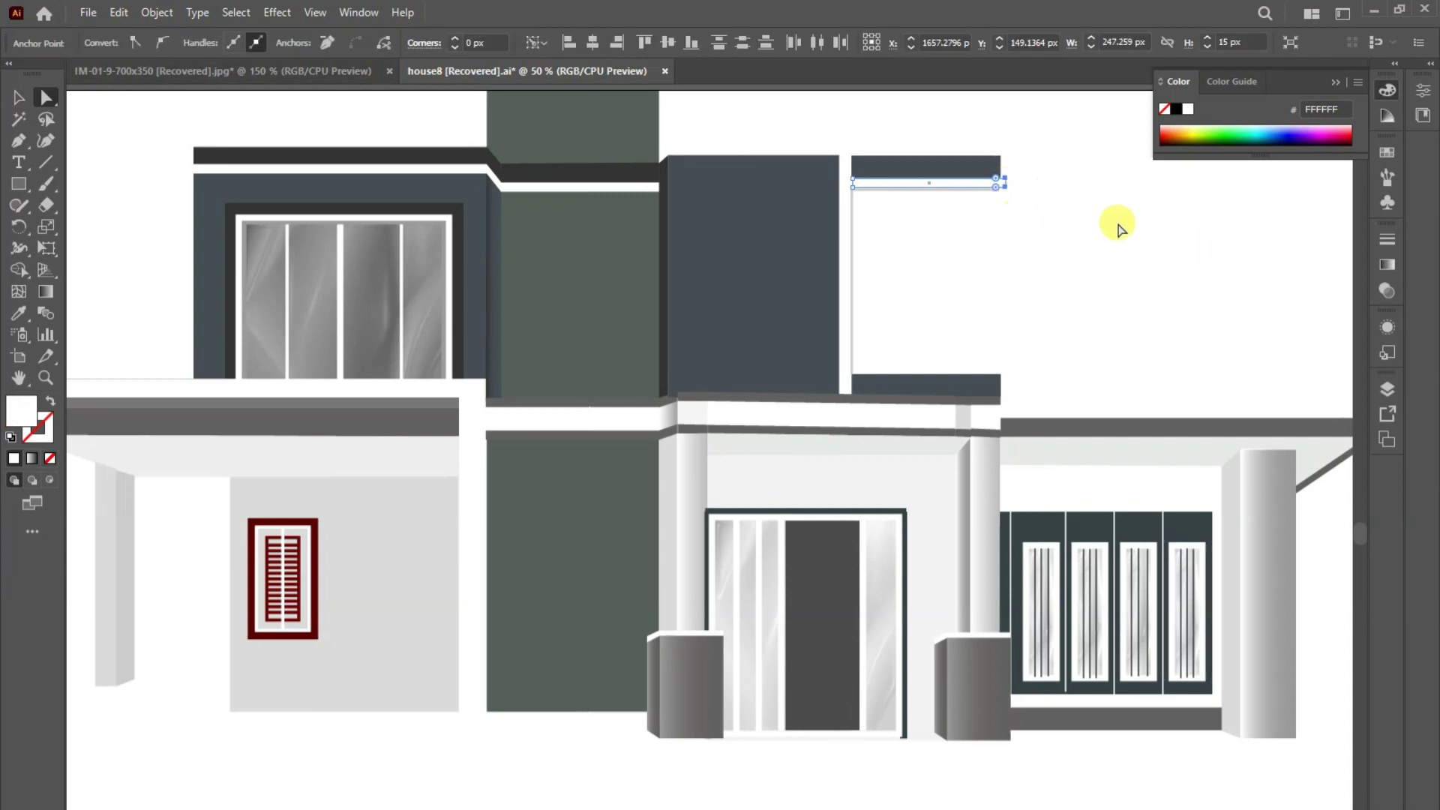
key("shift+Right")
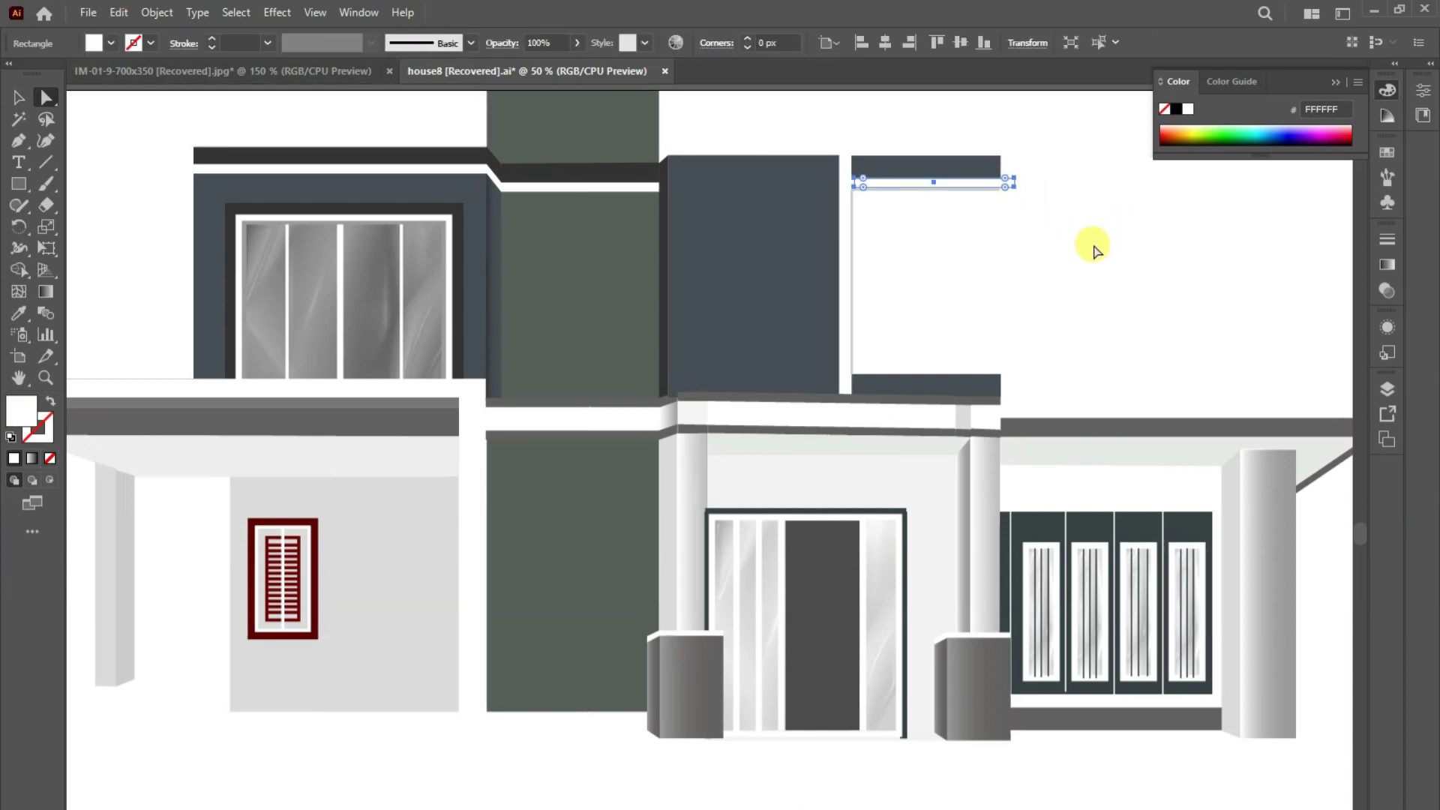
- Zoom into the upper-right opening and extend the frame's top line further right
left_click(987, 193)
left_click(849, 212)
left_click(1050, 204)
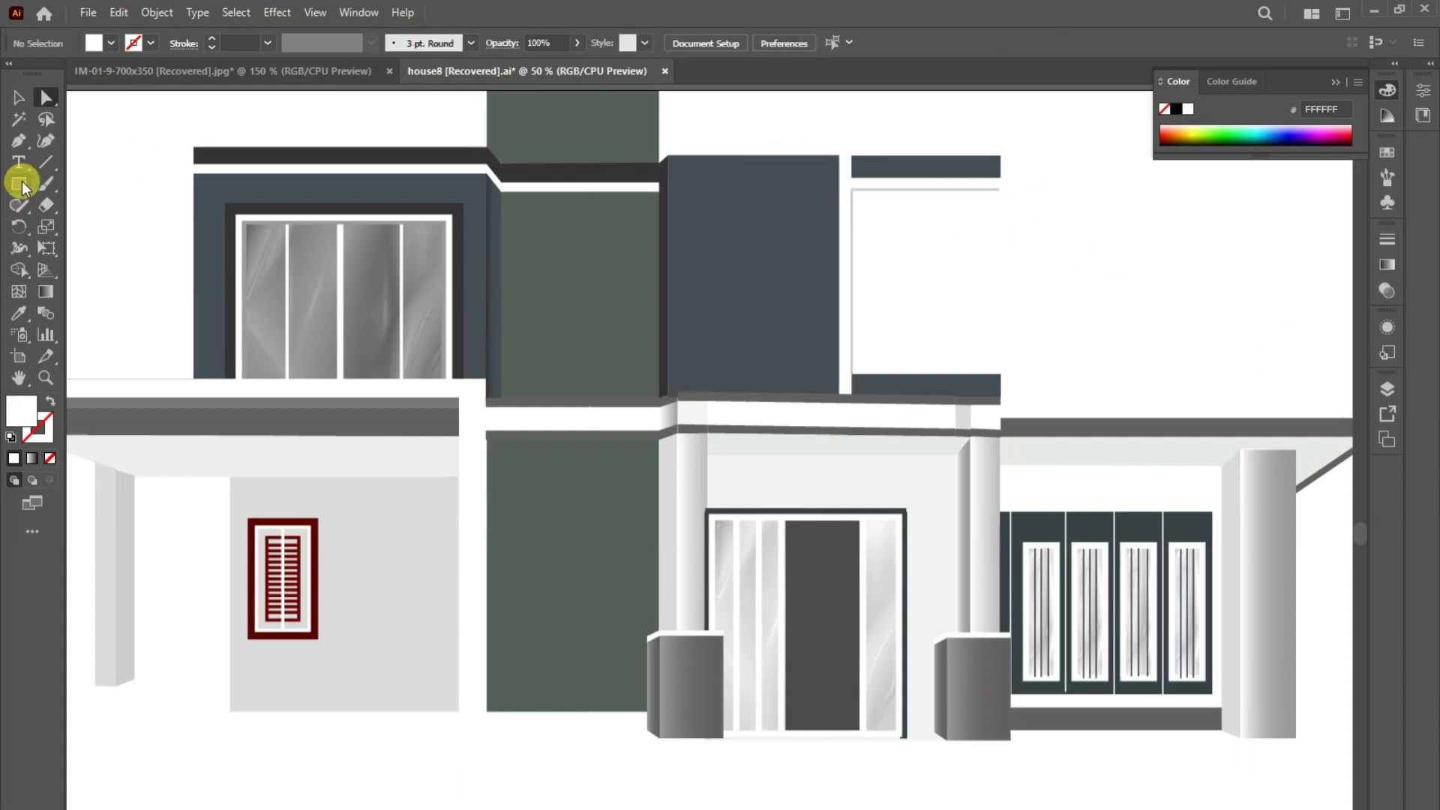
key("z")
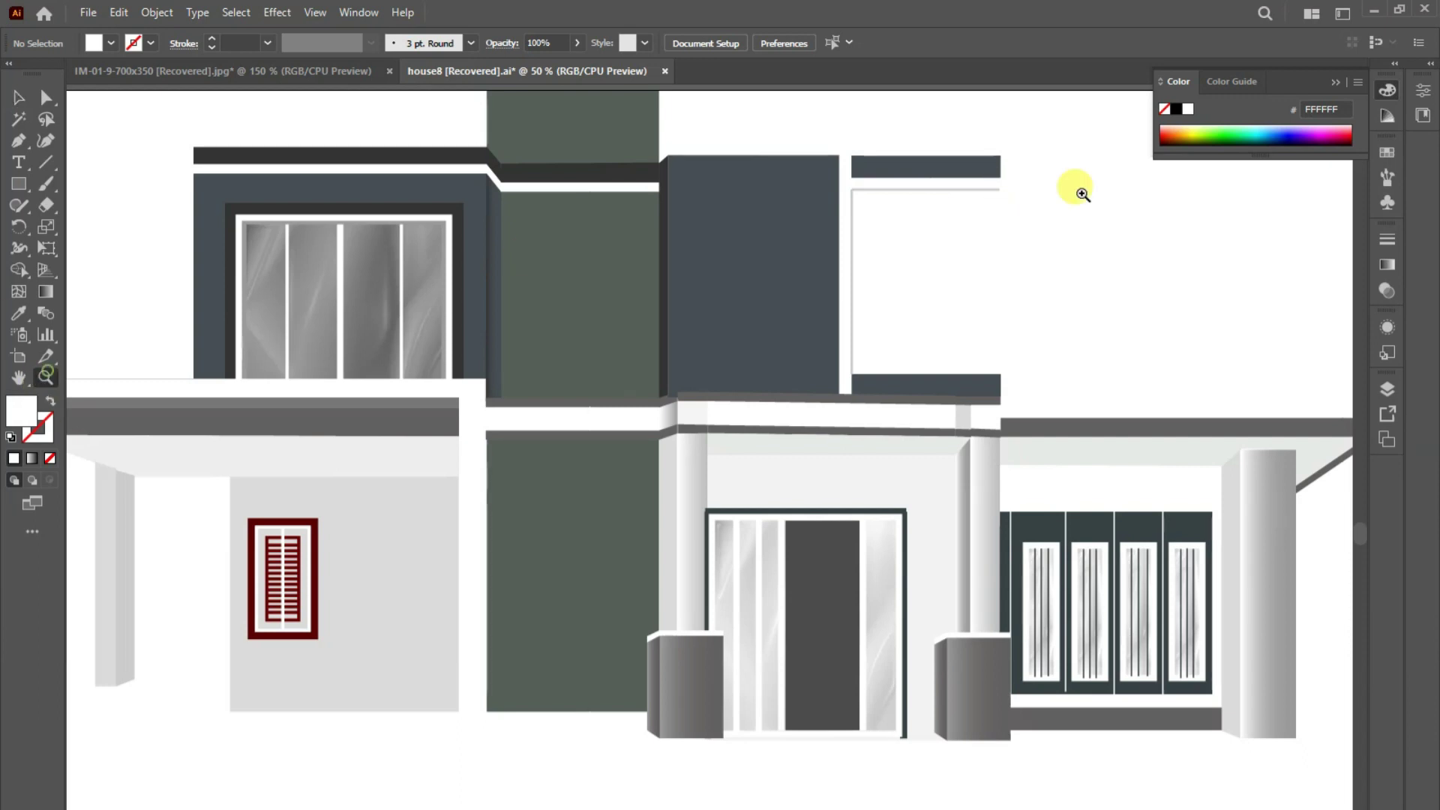
left_click(1082, 194)
key("v")
left_click(1121, 266)
left_click(46, 97)
left_click_drag(1131, 264, 1151, 259)
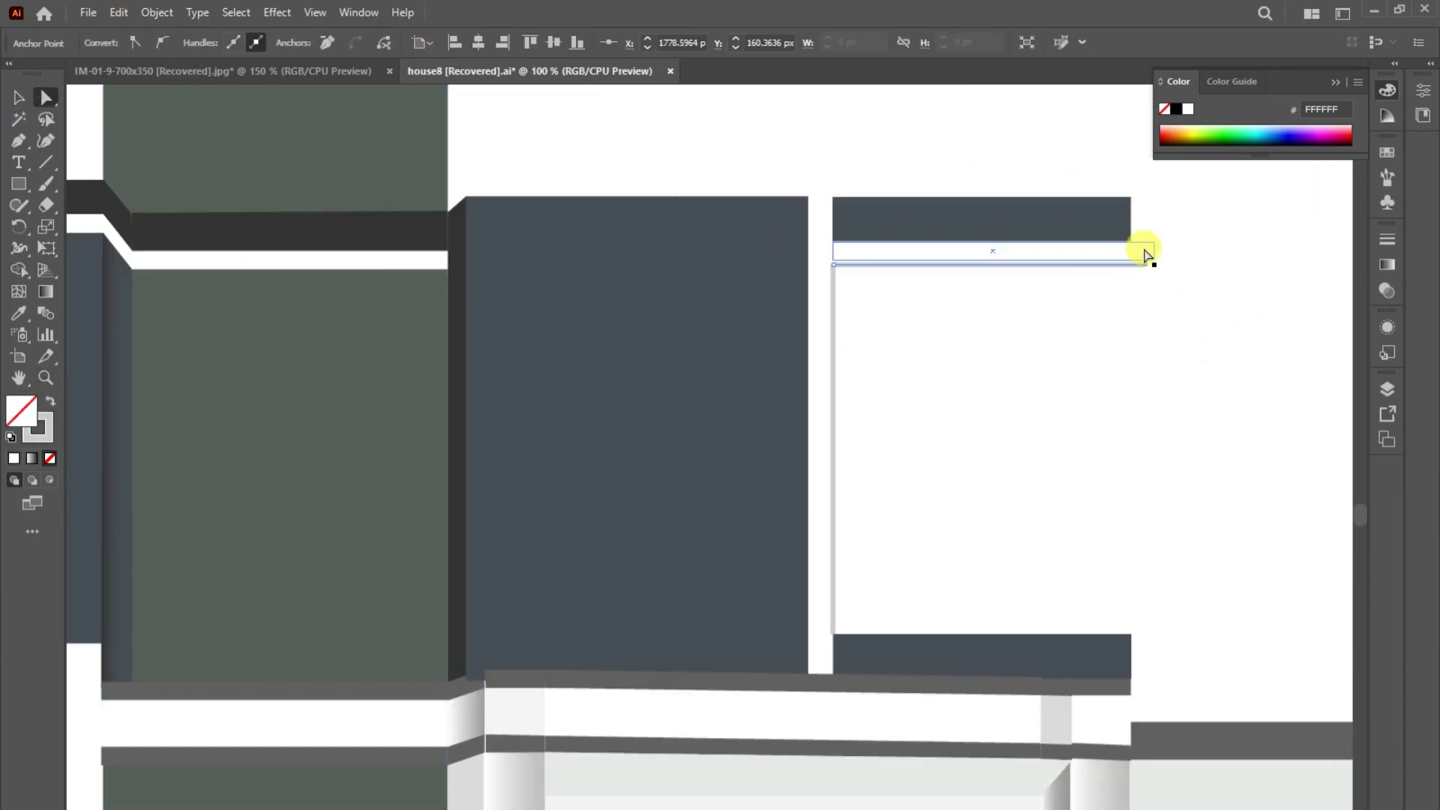
- Draw a thin white rectangle along the top of the window frame
key("v")
left_click(596, 124)
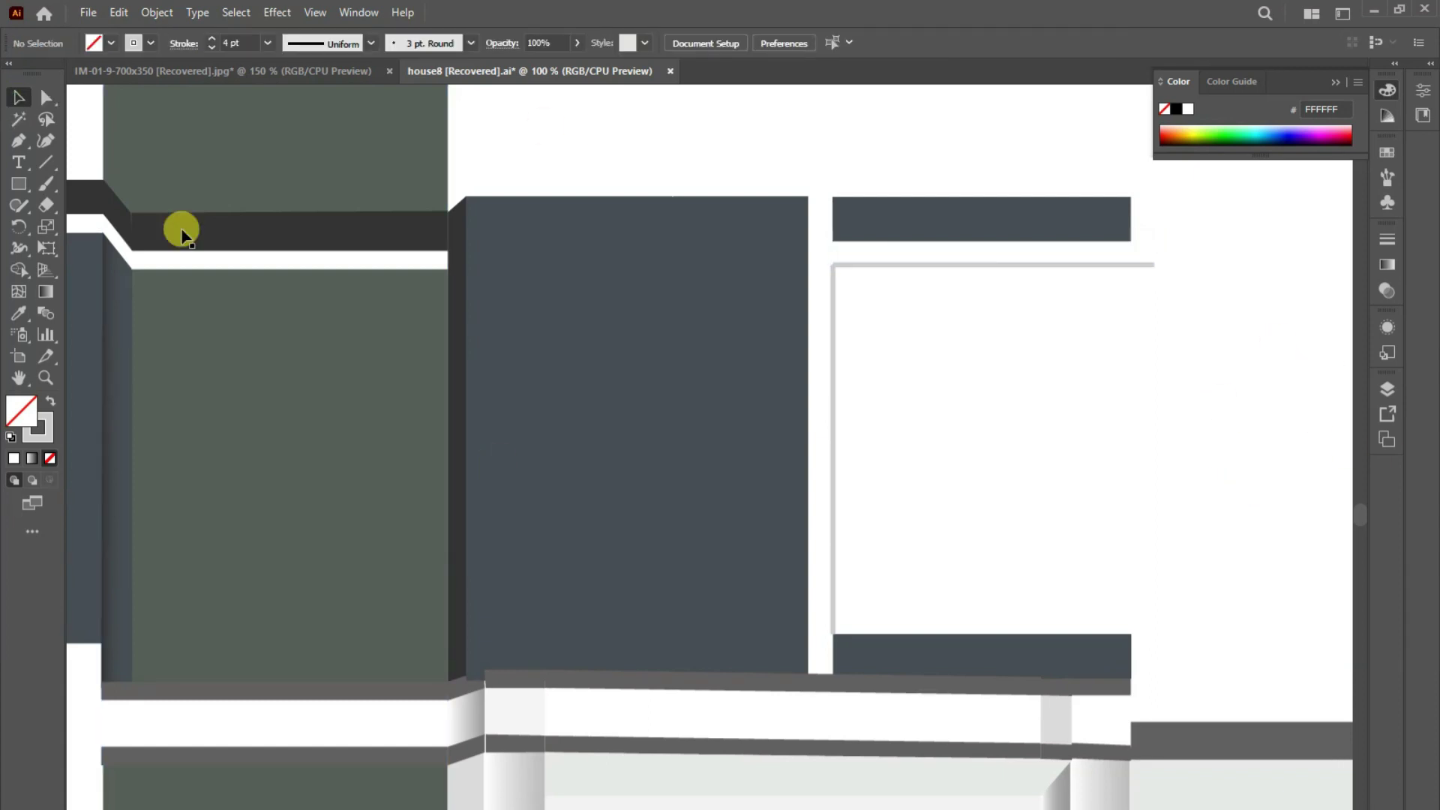
mouse_move(837, 267)
left_mouse_down()
mouse_move(1156, 292)
mouse_move(1140, 292)
left_mouse_up()
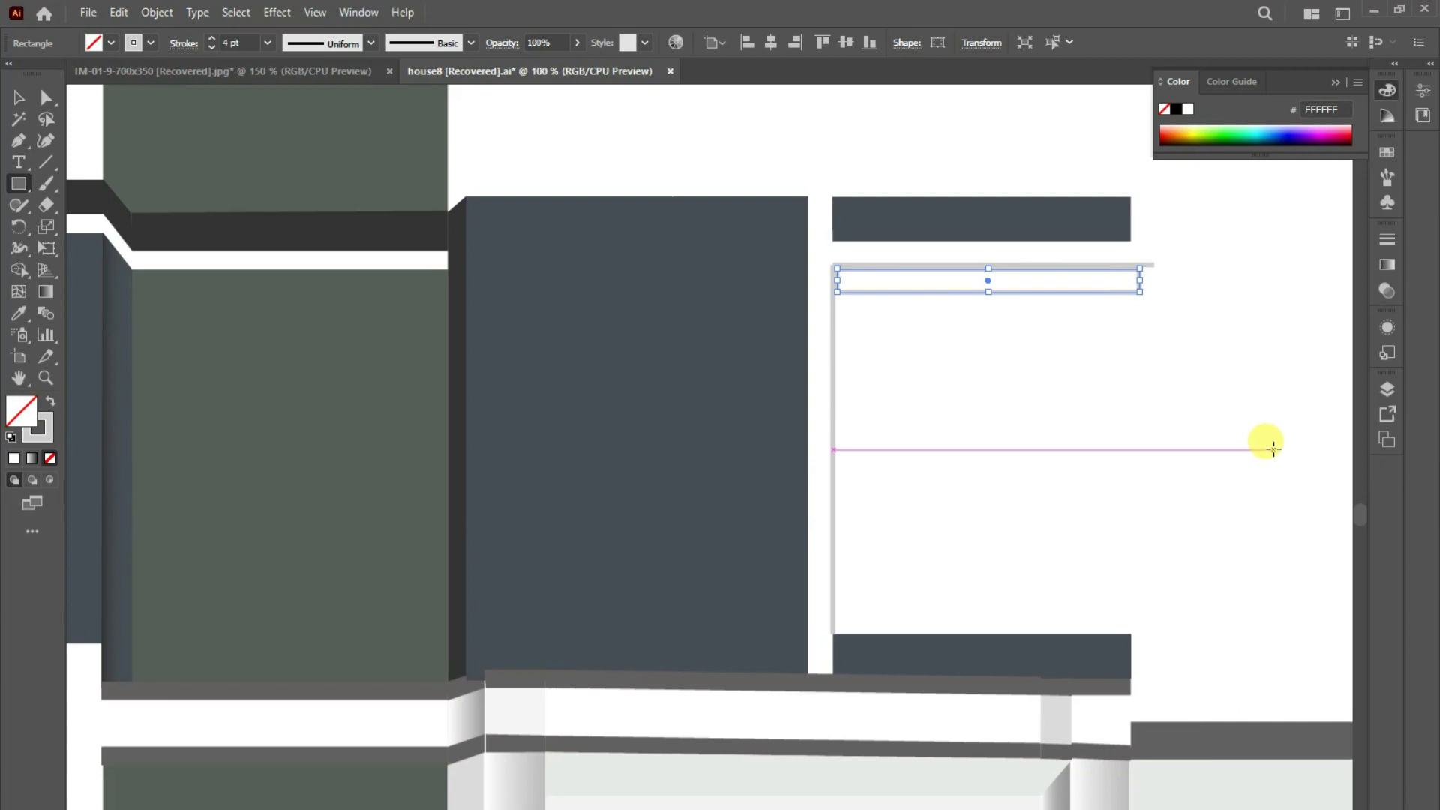
left_click(50, 399)
left_click(18, 314)
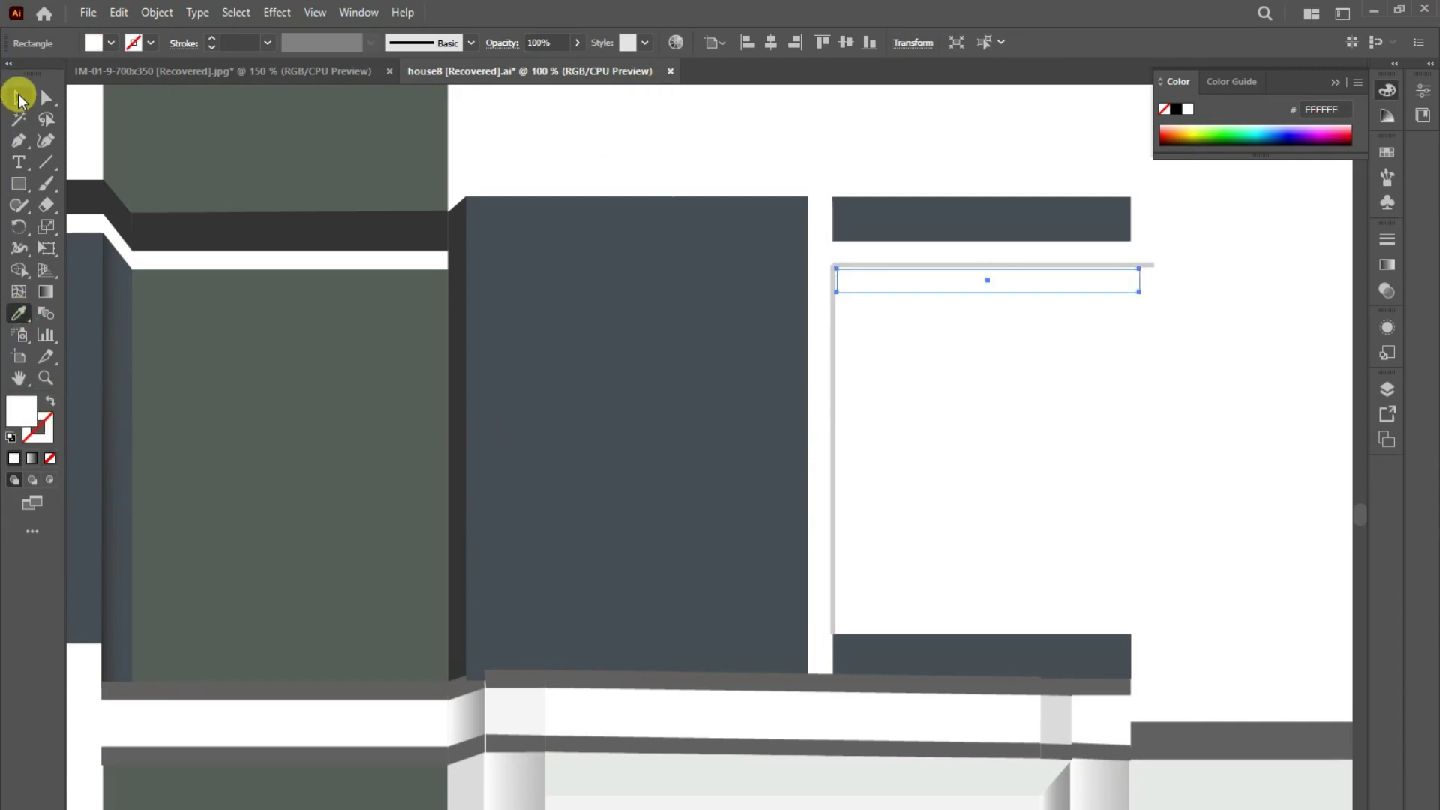
left_click(585, 248)
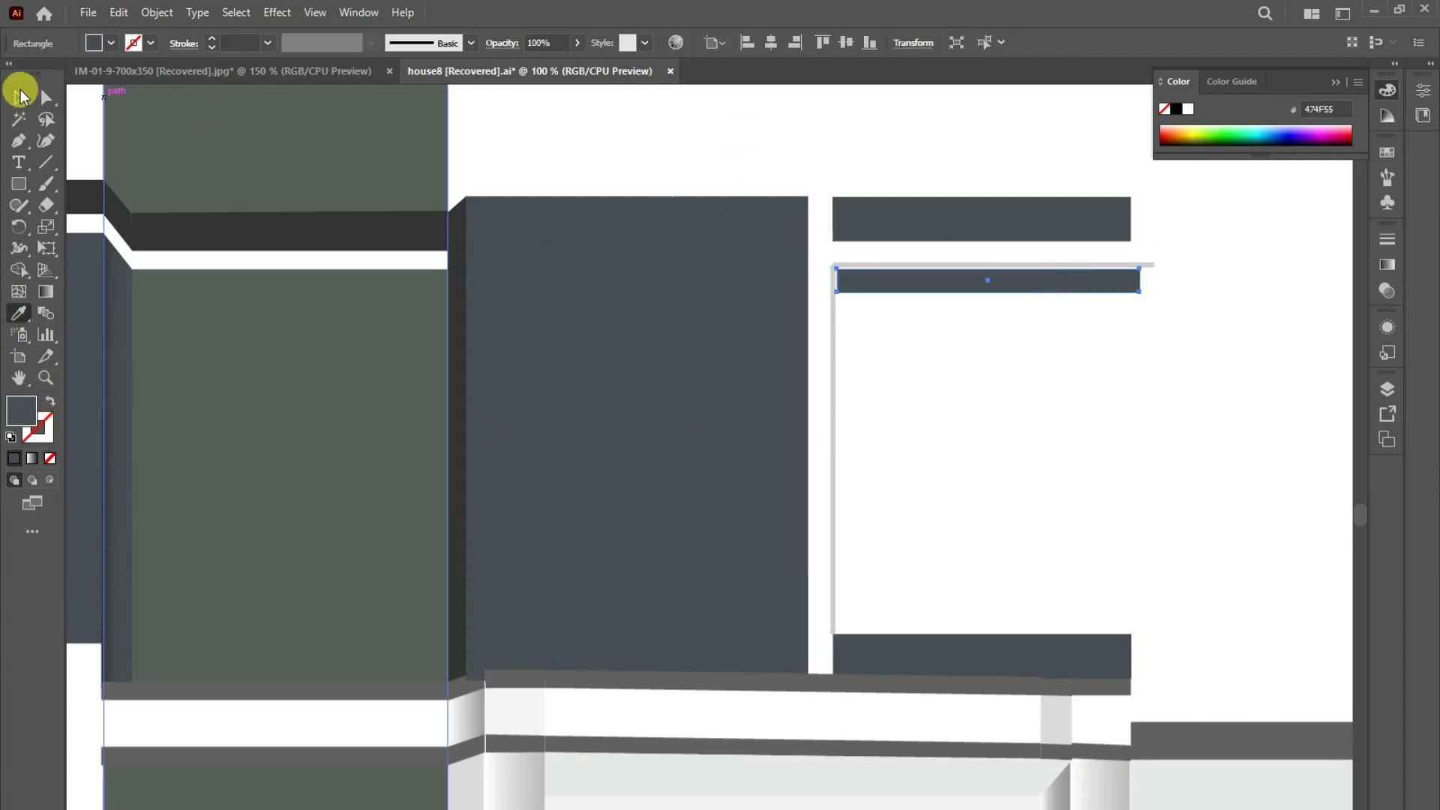
- Copy the dark bar to the opening's bottom, recolour it the tower's green, and nudge it up
left_click(18, 98)
left_click(1082, 408)
left_click_drag(980, 288, 978, 622)
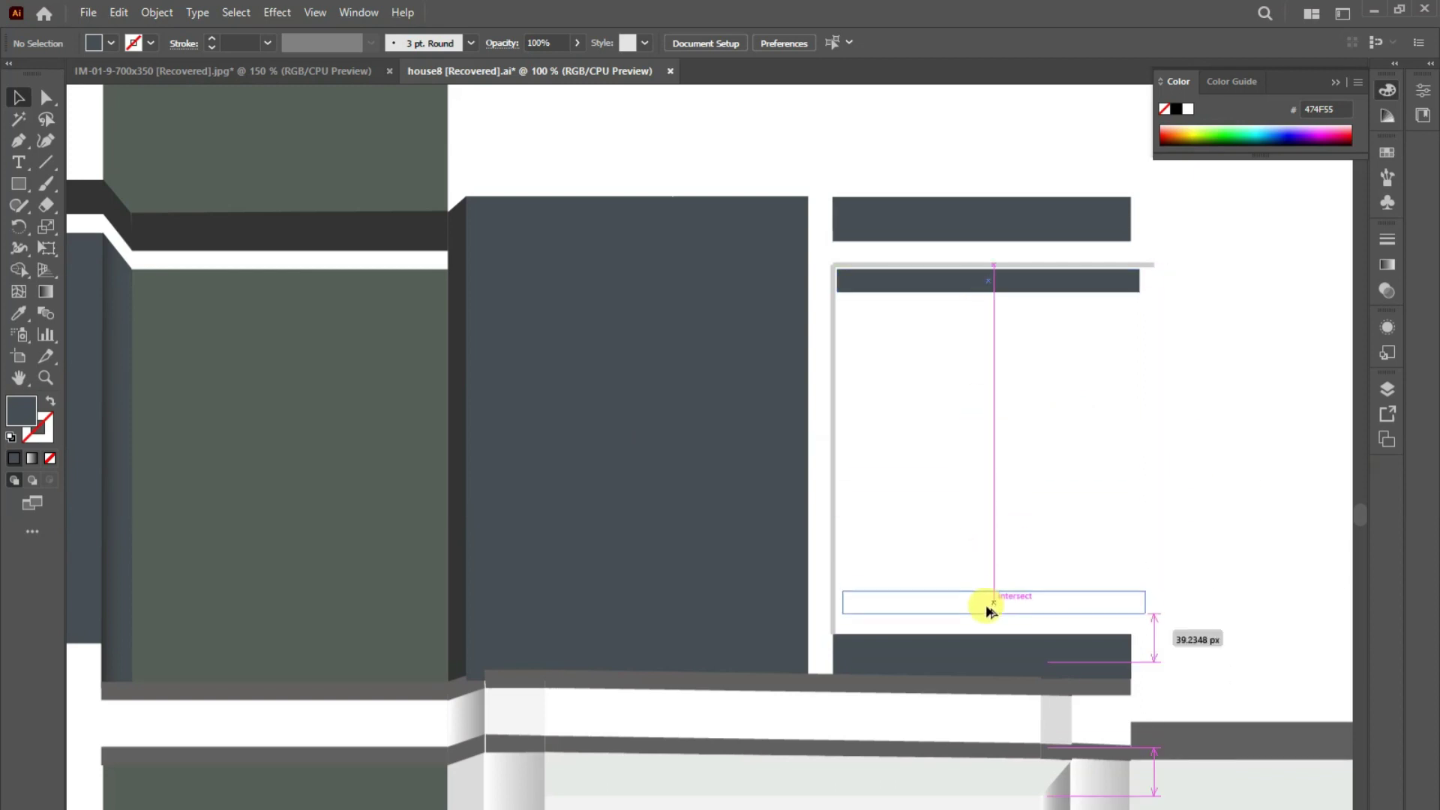
left_click(19, 314)
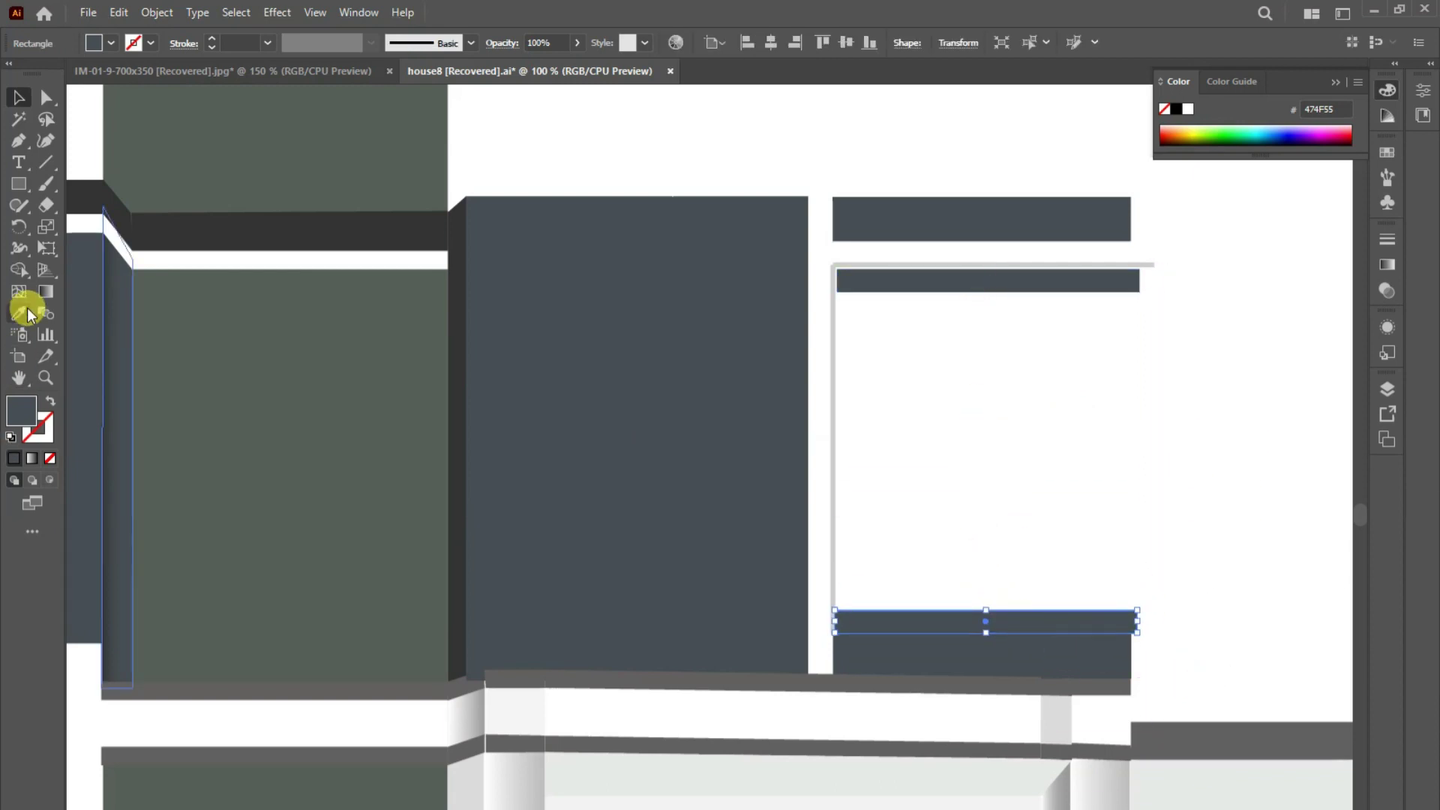
left_click(285, 450)
left_click(19, 98)
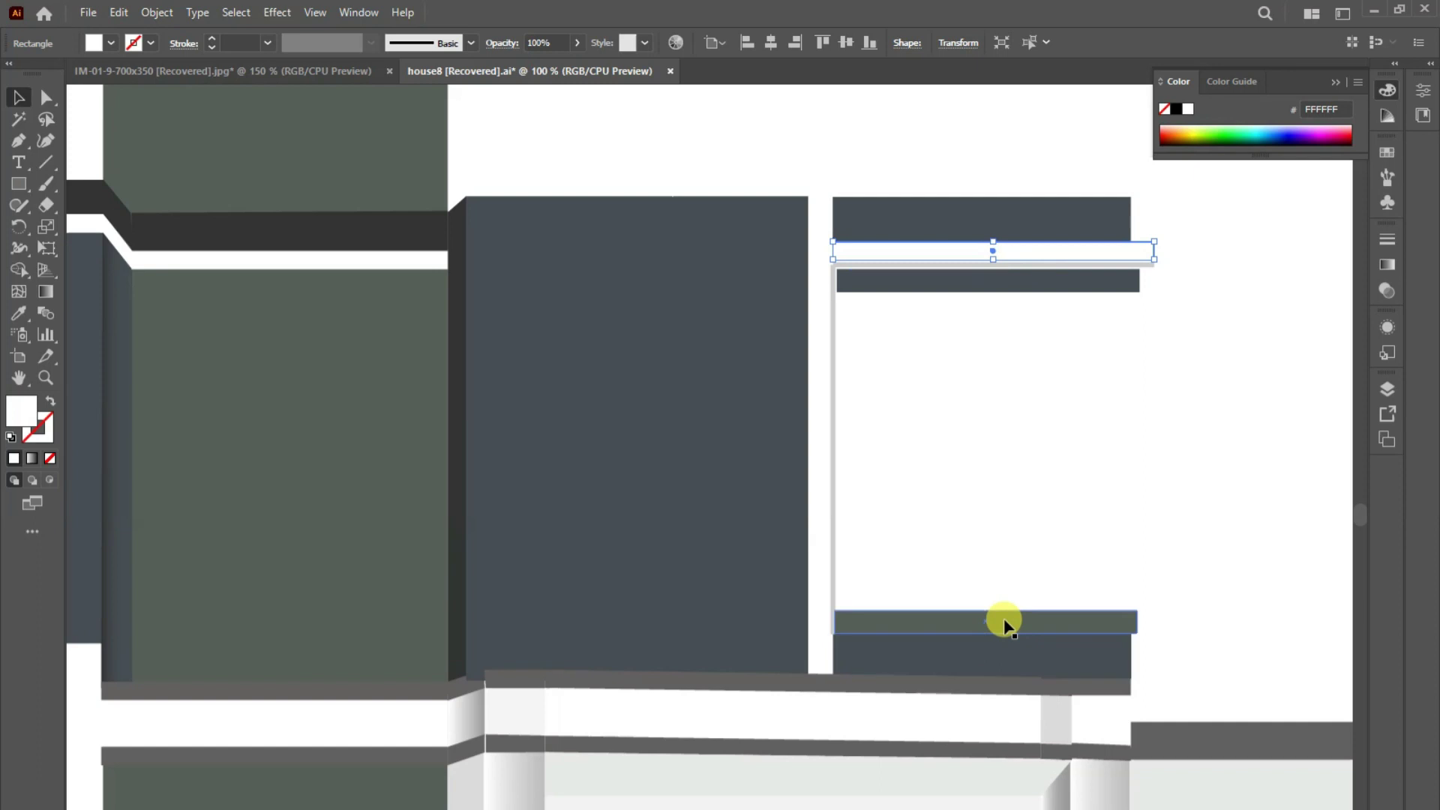
left_click_drag(1005, 620, 1006, 594)
- Place a copy of the white strip under the green bar with a light grey outline
mouse_move(980, 283)
left_mouse_down()
mouse_move(951, 502)
mouse_move(975, 624)
mouse_move(995, 632)
left_mouse_up()
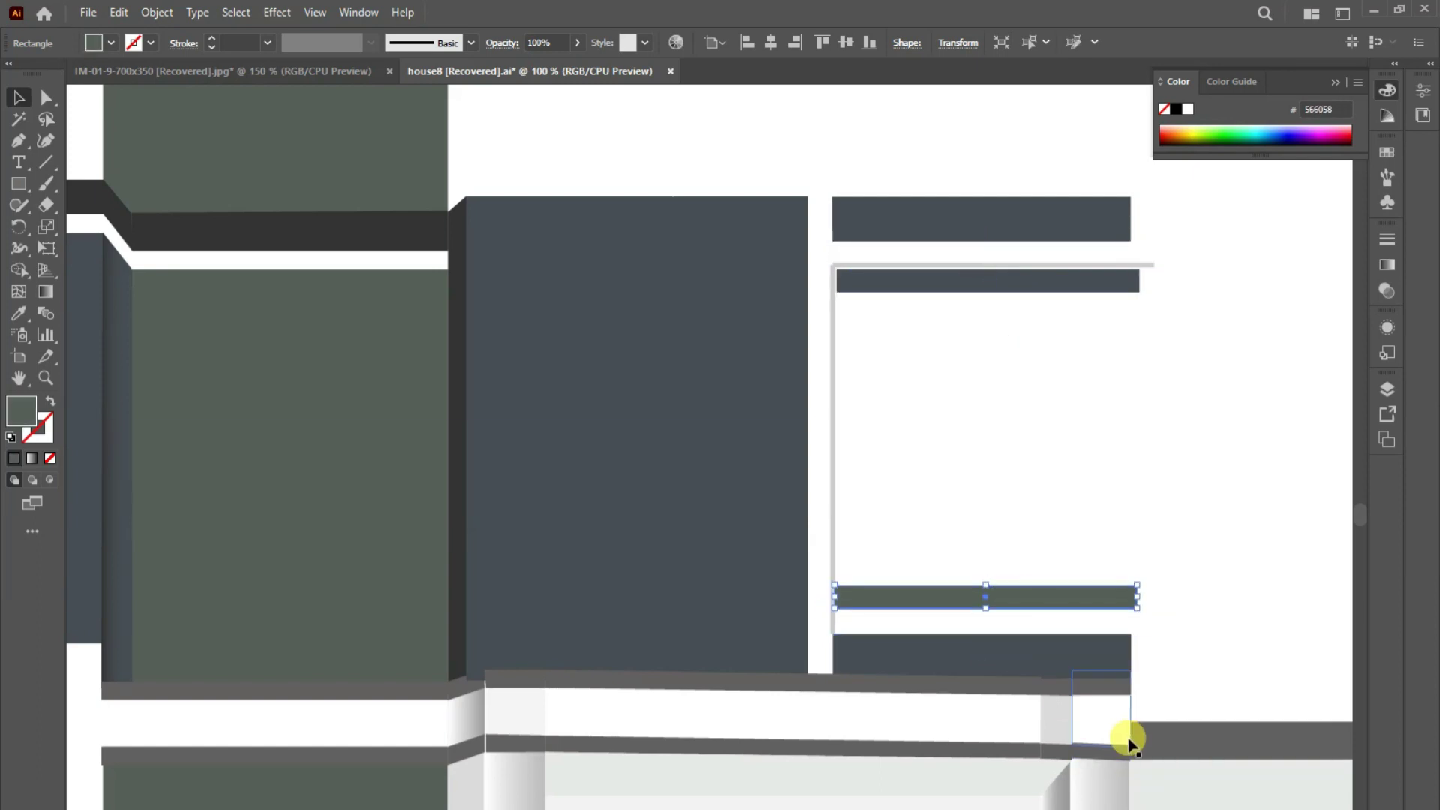
left_click(1145, 632)
left_click(19, 313)
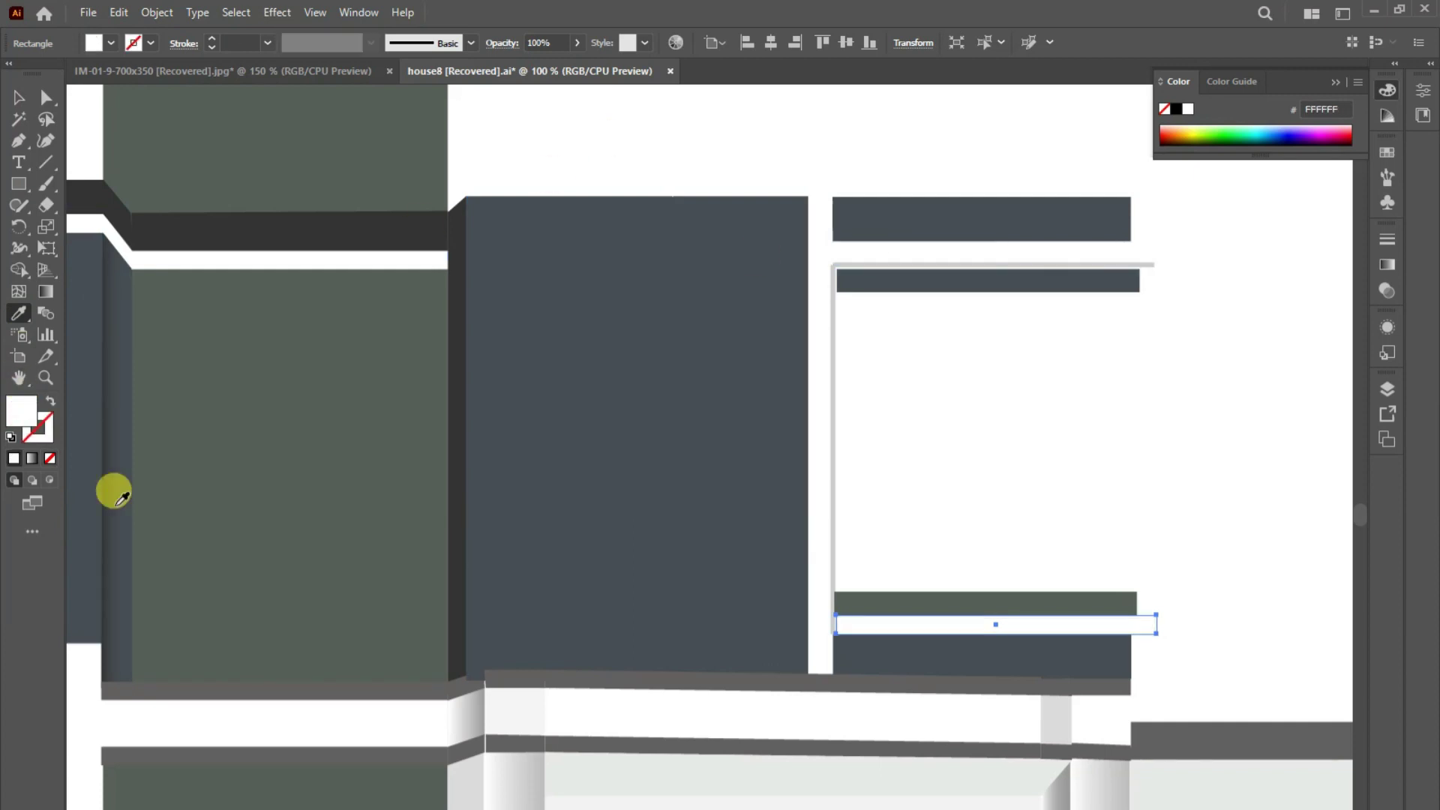
double_click(38, 429)
left_click(337, 379)
left_click(752, 330)
left_click(18, 97)
- Eyedropper the lower strip's grey outline onto the top white strip
left_click(1212, 575)
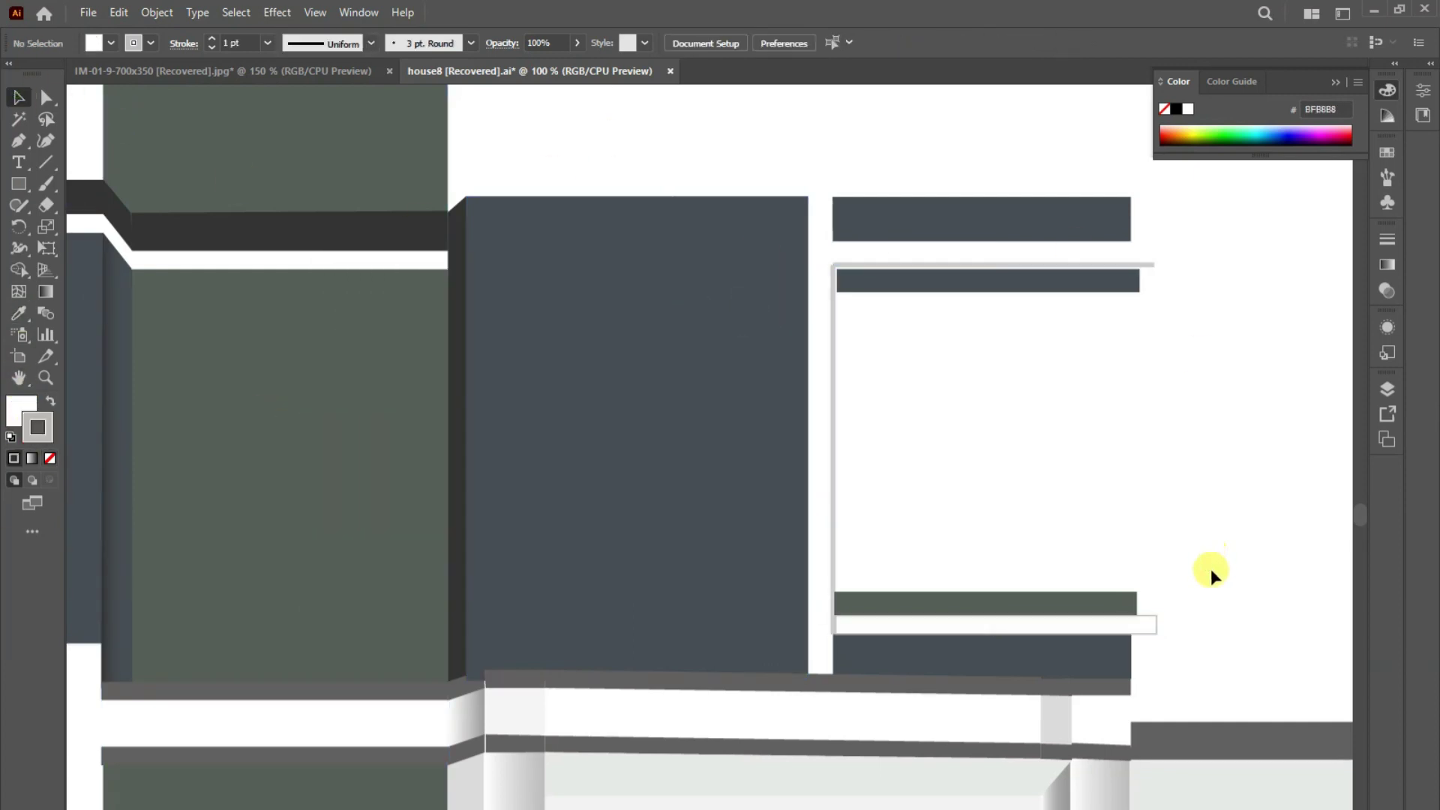
left_click(1101, 252)
left_click(19, 313)
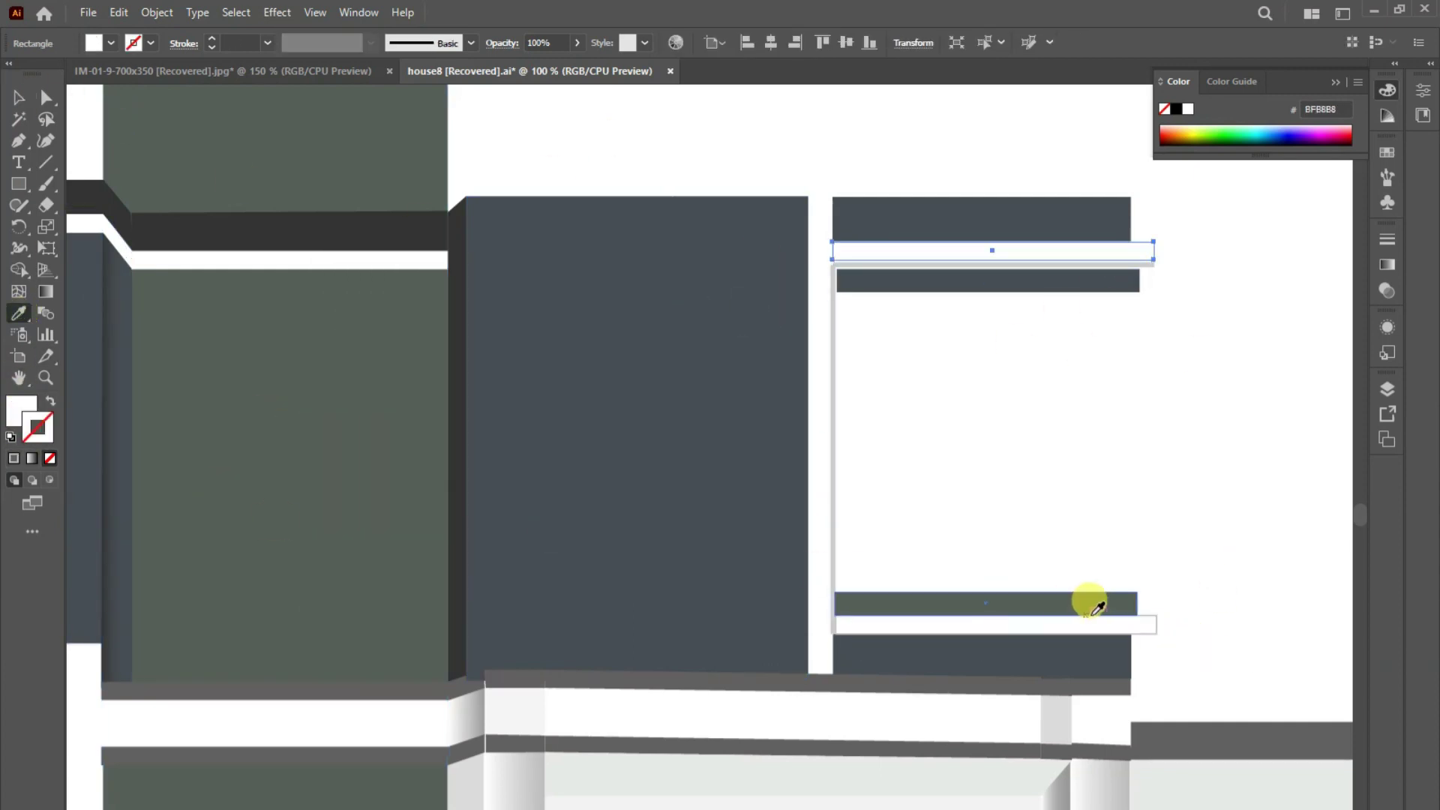
left_click(1093, 612)
- Draw a tall rectangle in the upper-right opening with a 4 pt light grey outline
key("ctrl+minus")
key("ctrl+minus")
key("m")
left_click_drag(779, 191, 852, 341)
left_click(18, 313)
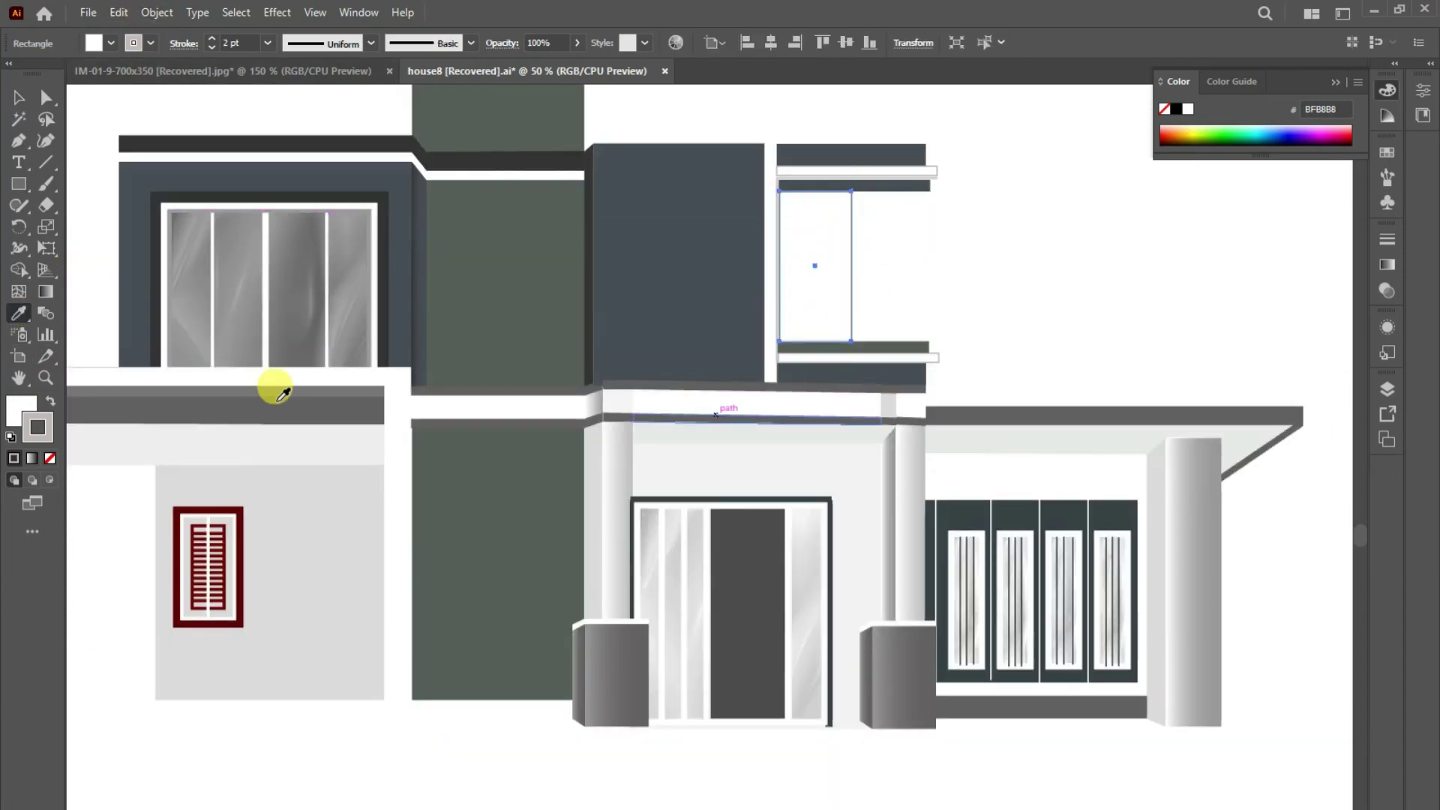
double_click(21, 408)
left_click(330, 402)
left_click(755, 330)
left_click(267, 43)
left_click(285, 201)
left_click(18, 98)
left_click(1034, 191)
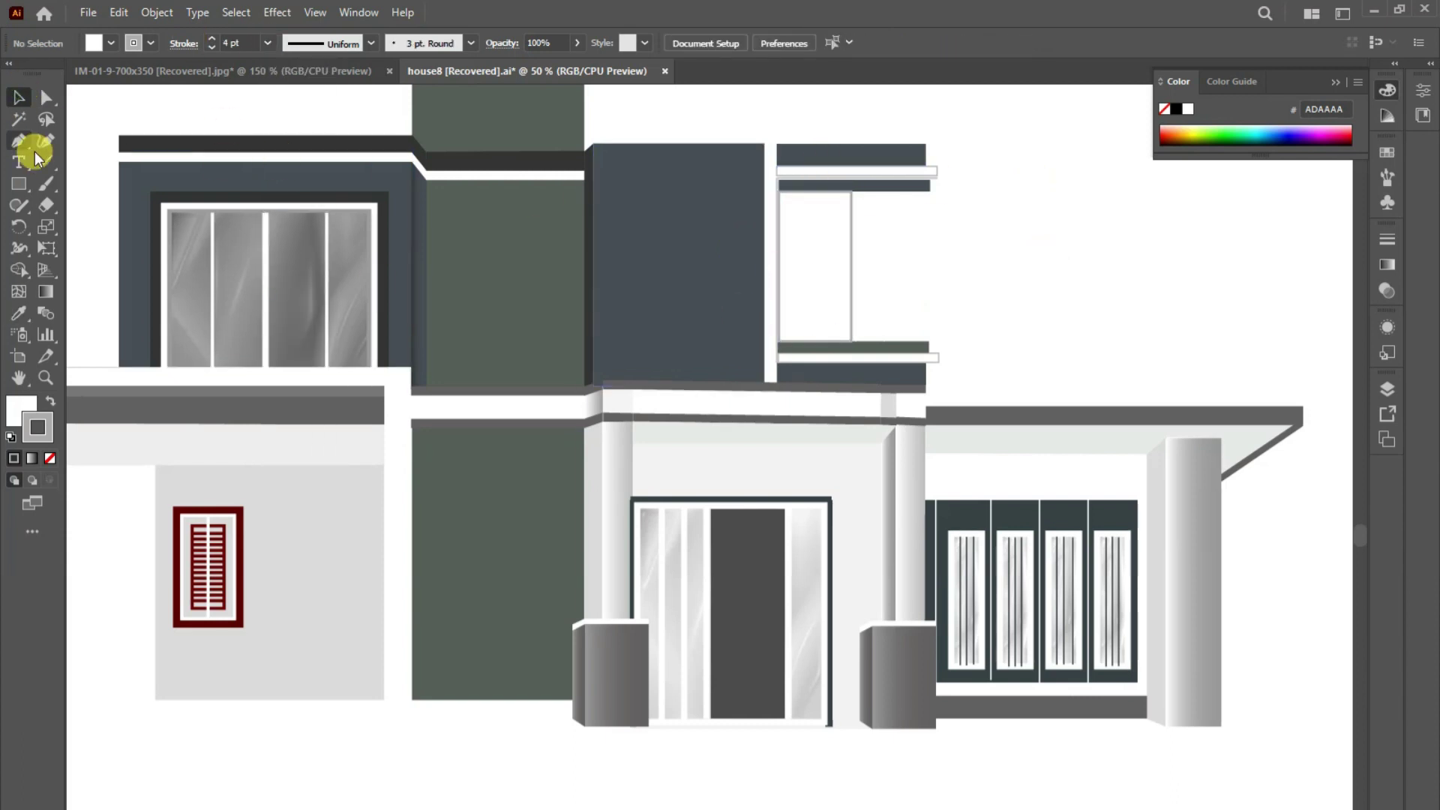
- Give the pane rectangle the dark wall colour using the Eyedropper
key("v")
left_click(816, 266)
left_click(118, 12)
left_click(144, 101)
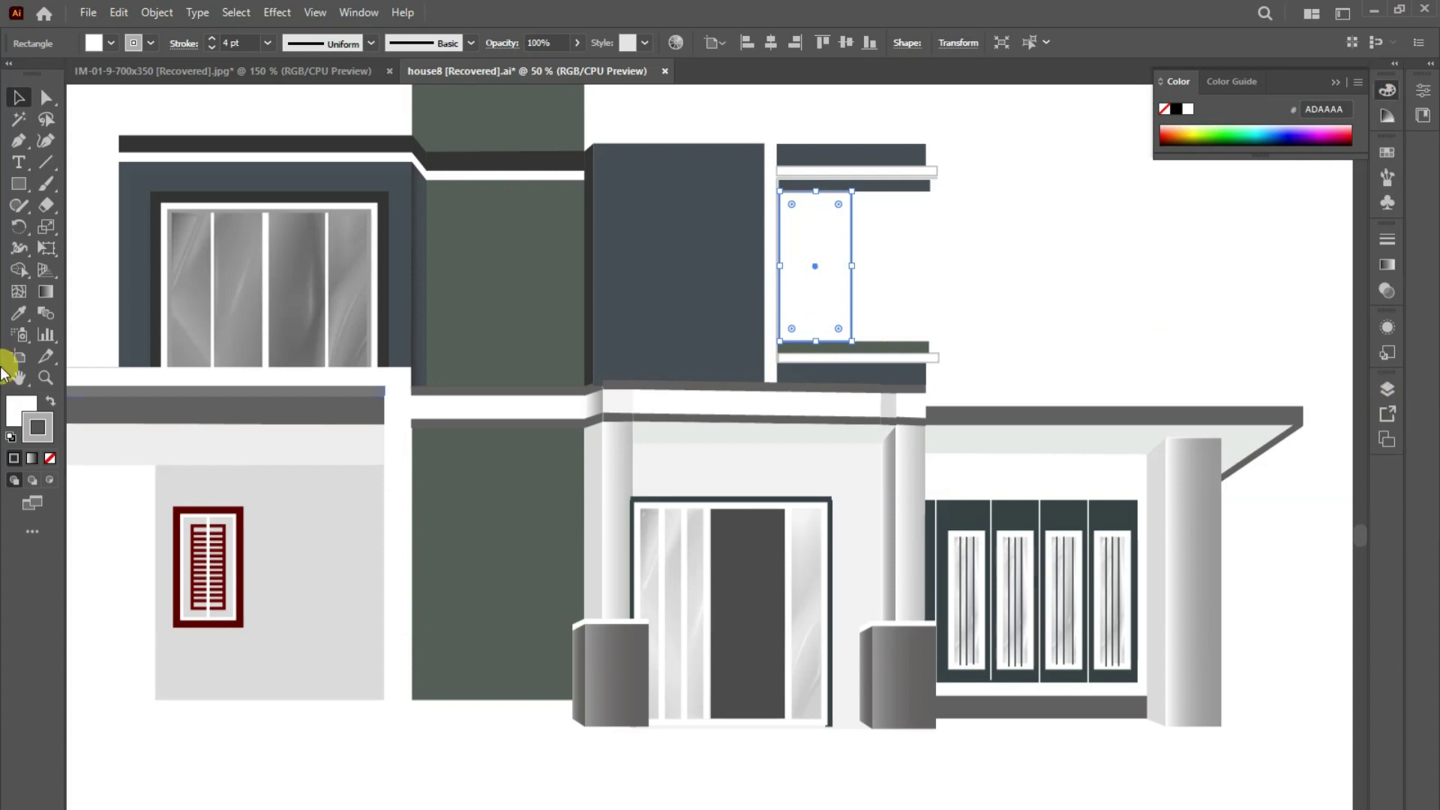
key("i")
left_click(739, 253)
- Try the glassy Plastic Wrap graphic style on the pane, then undo it
left_click(1394, 63)
left_click(1325, 732)
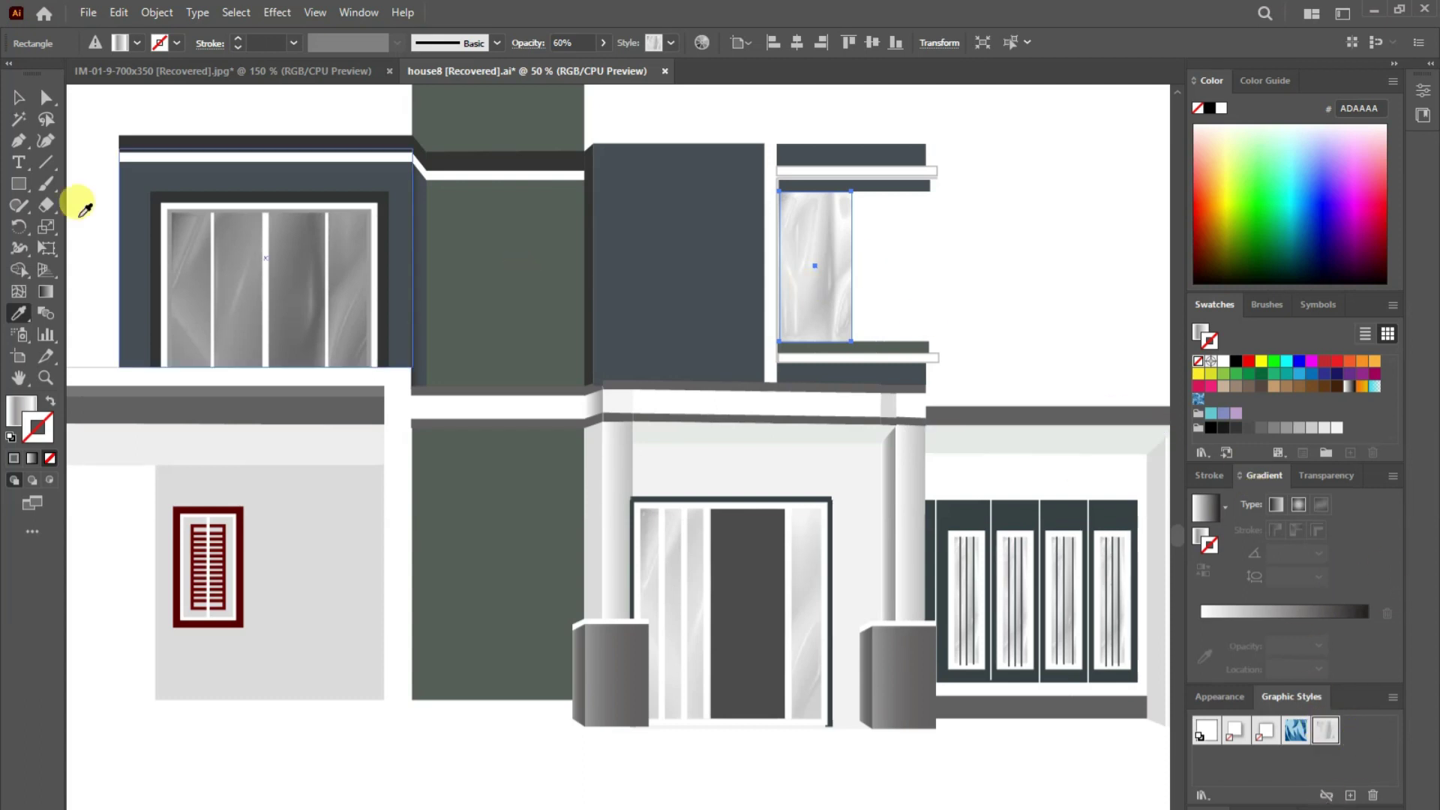
key("v")
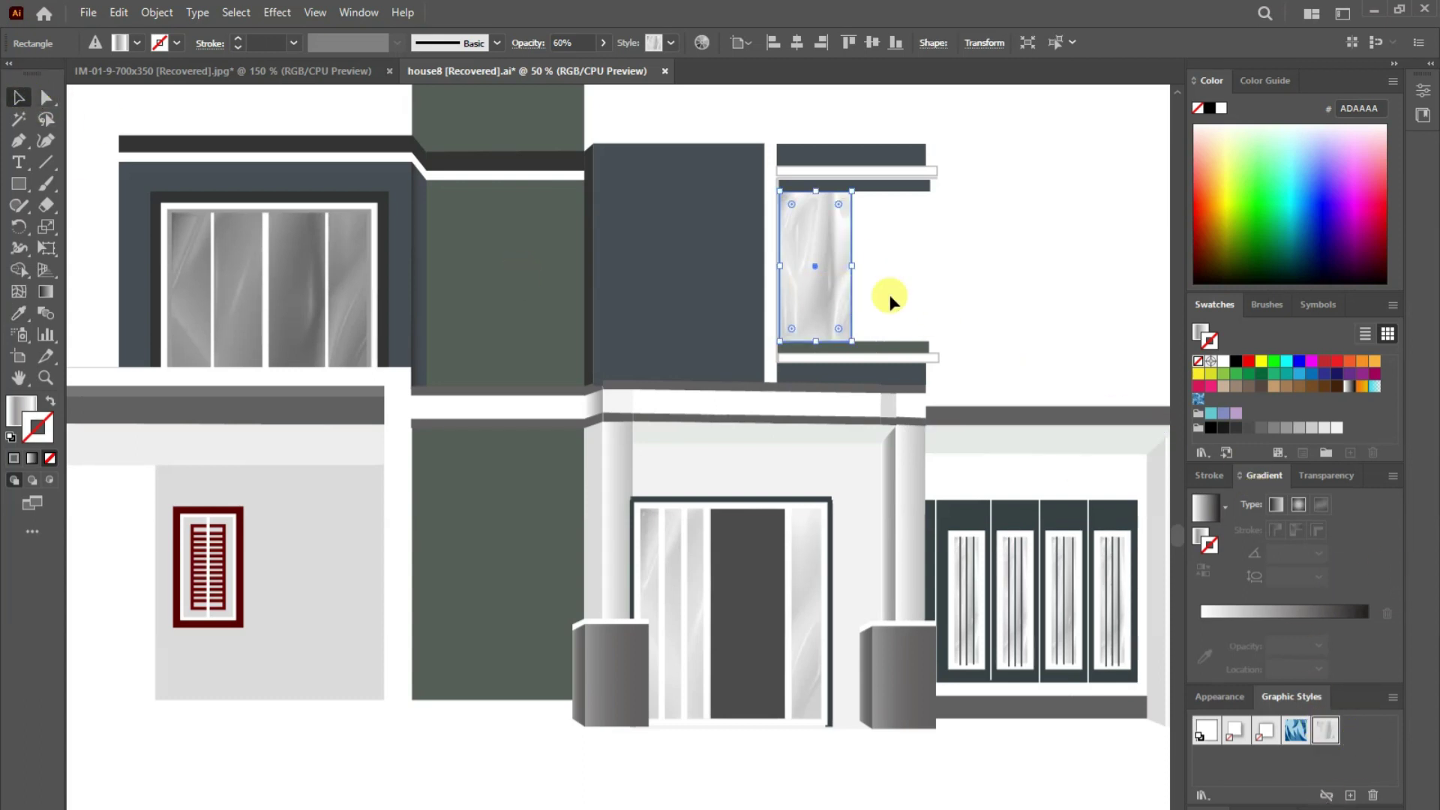
key("ctrl+z")
- Undo the dark fill and apply the glassy Plastic Wrap style to the pane
left_click(119, 12)
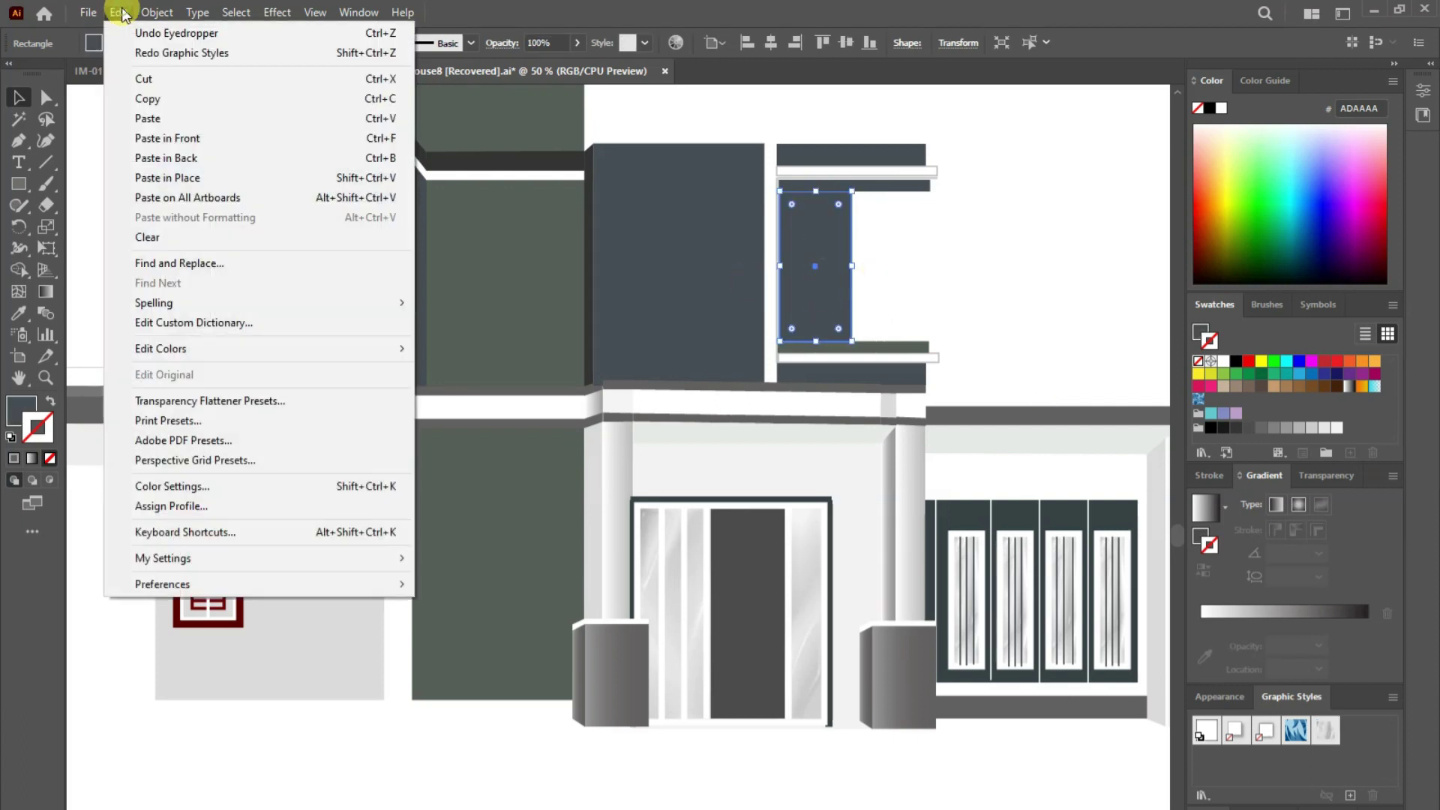
left_click(1072, 435)
key("ctrl+z")
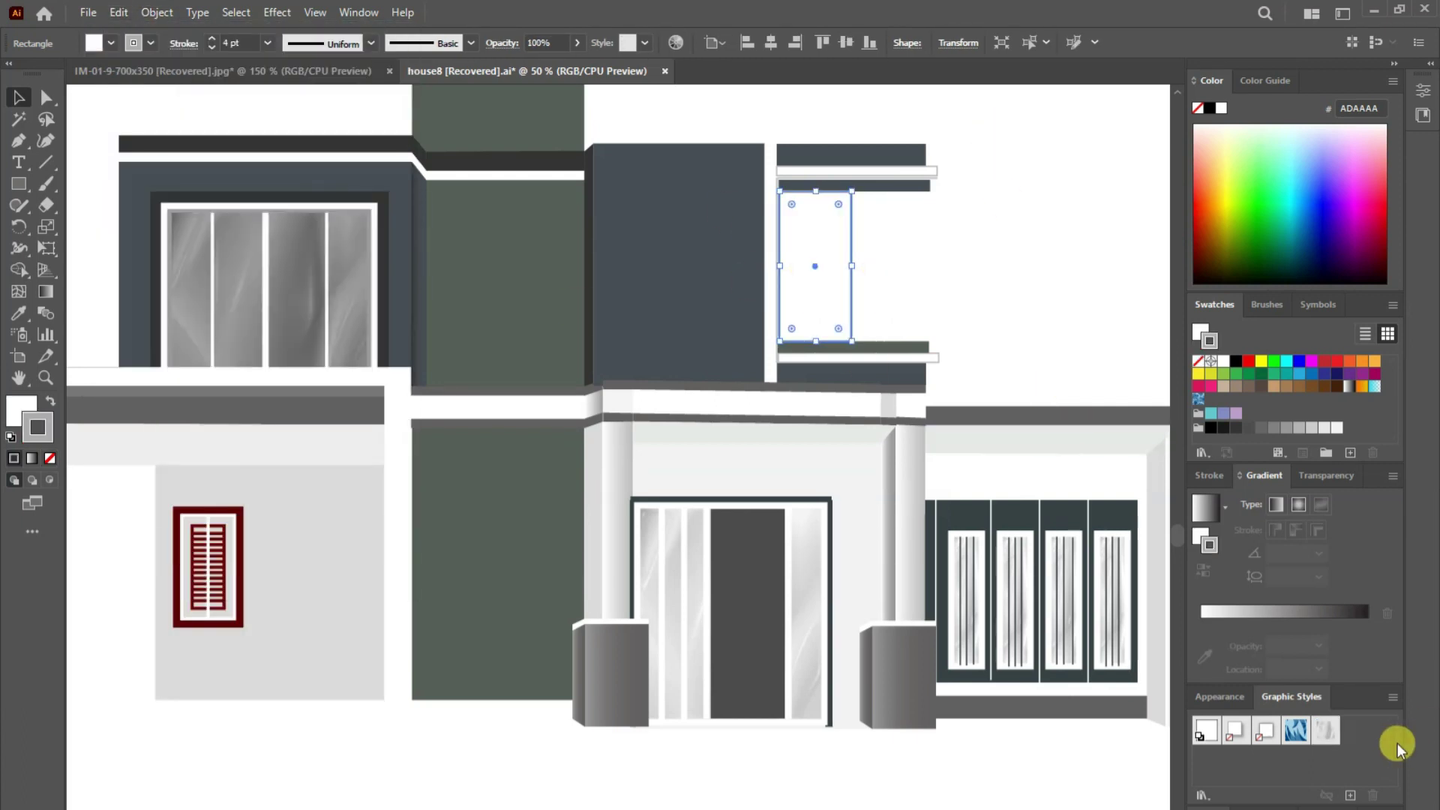
left_click(1316, 730)
- Paste a copy of the pane in front with fill and outline swapped and no fill
left_click(118, 12)
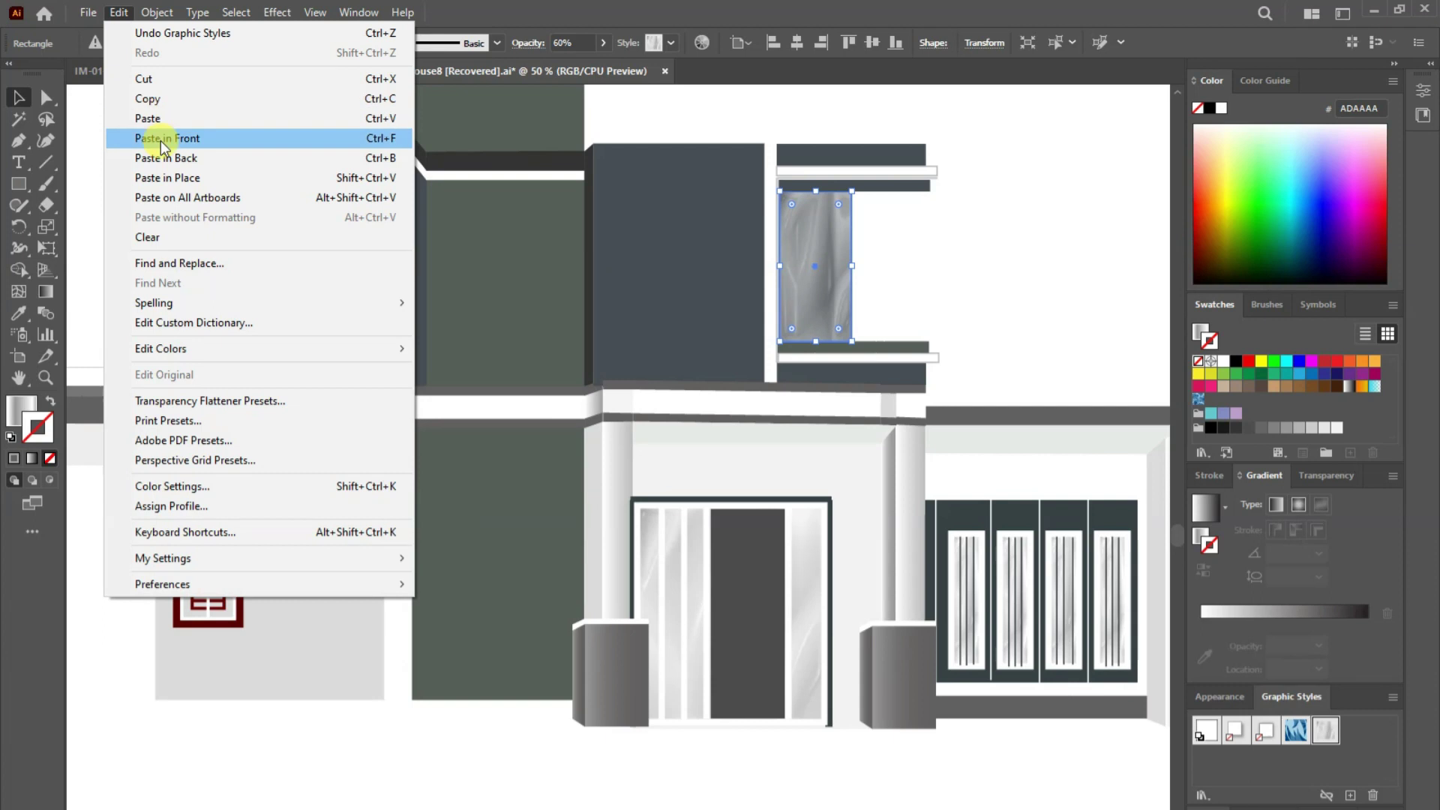
key("ctrl+z")
left_click(50, 402)
left_click(50, 457)
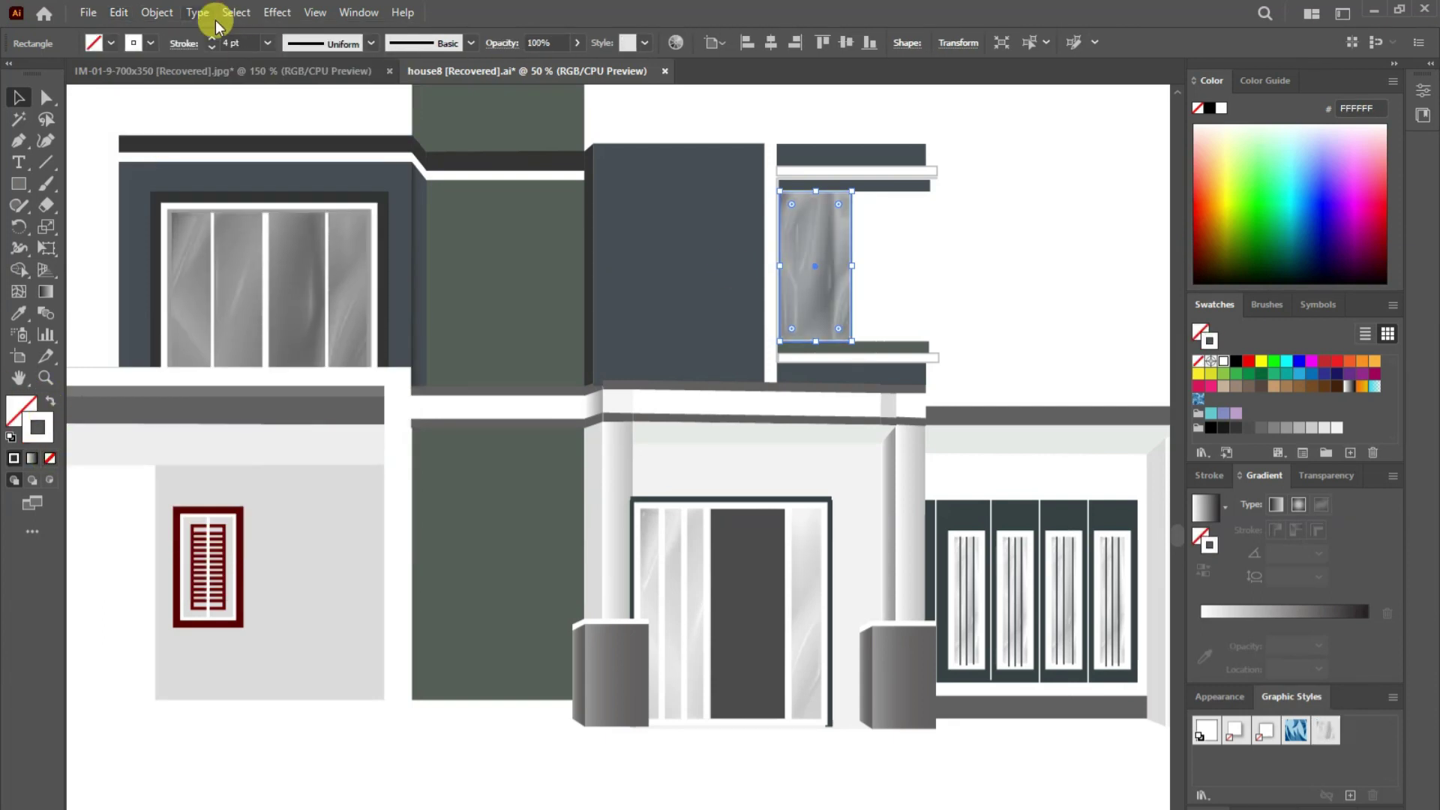
left_click(118, 12)
left_click(25, 261)
- Nudge the textured pane copy right, then delete it
left_click(286, 305)
left_click(839, 222)
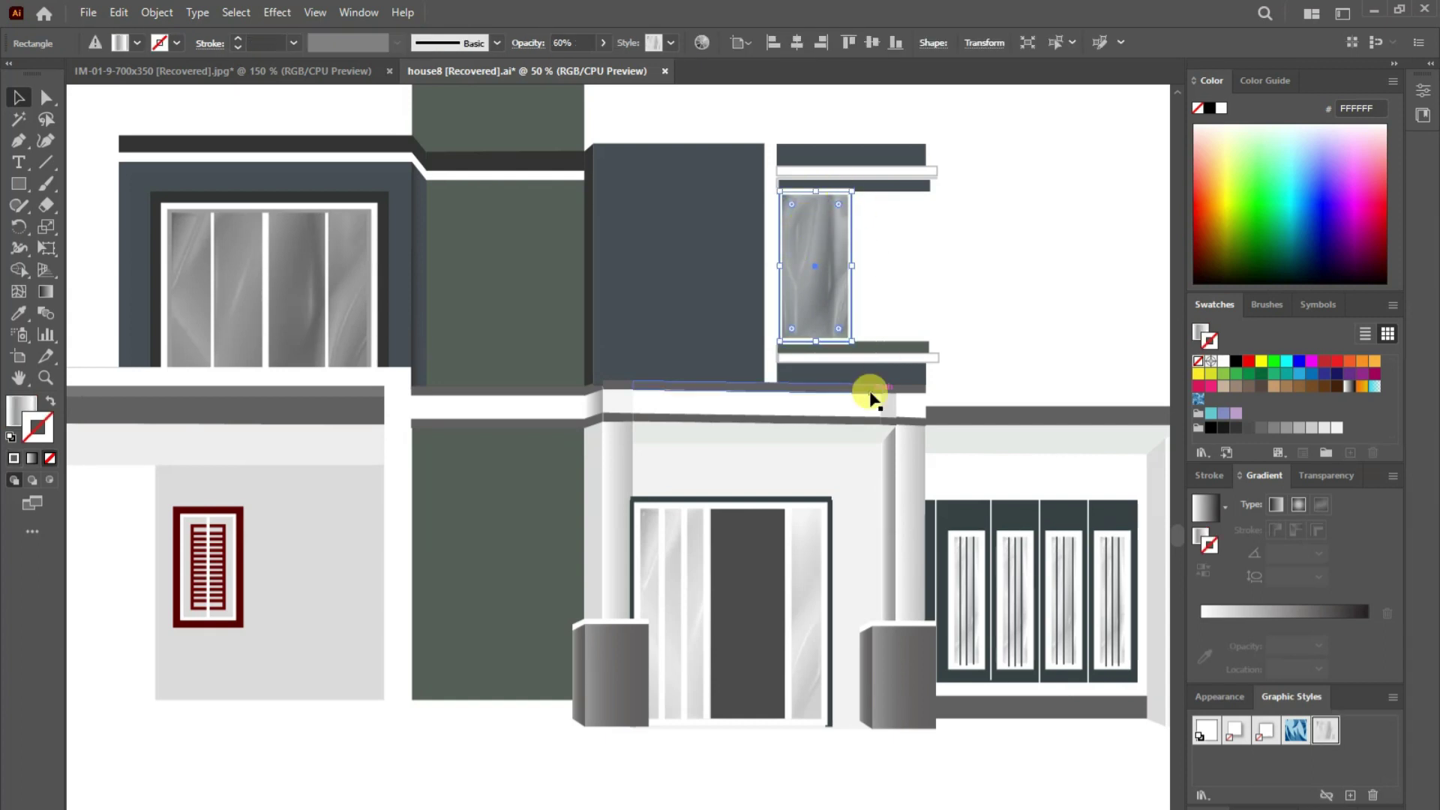
key("Right")
key("Right")
key("Right")
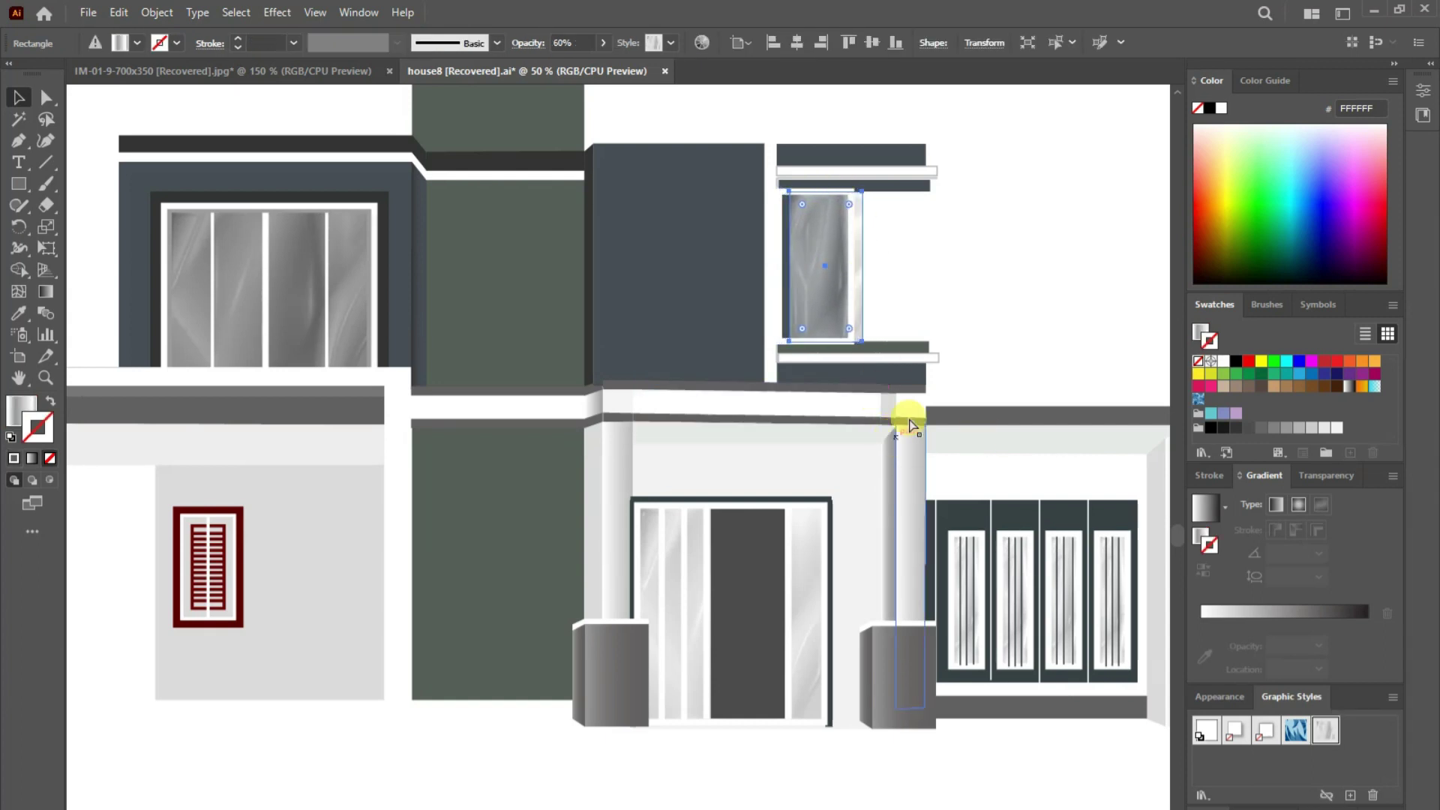
key("Delete")
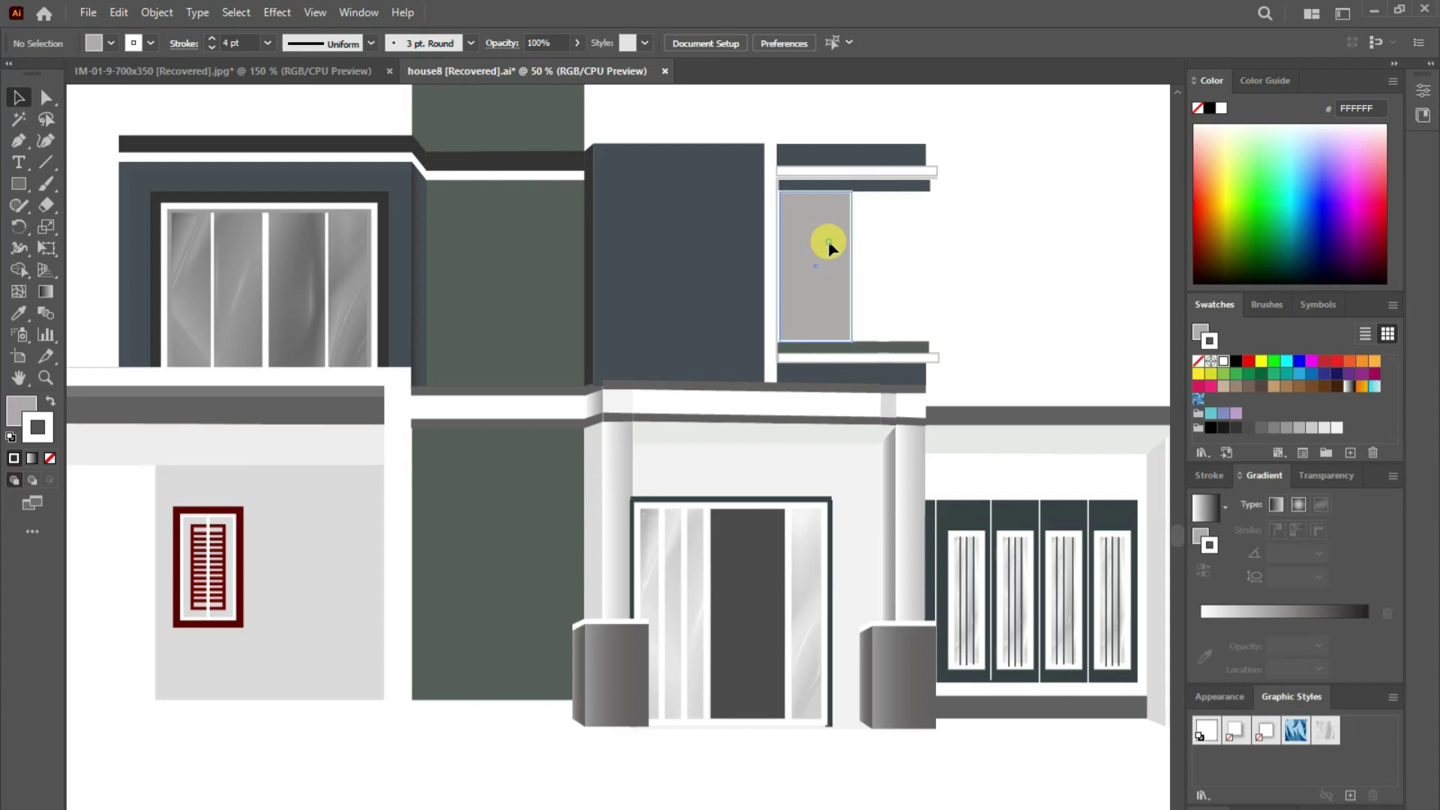
- Give the underlying pane a 5 pt outline and no fill to reveal the glass
left_click(821, 255)
left_click(268, 42)
left_click(287, 206)
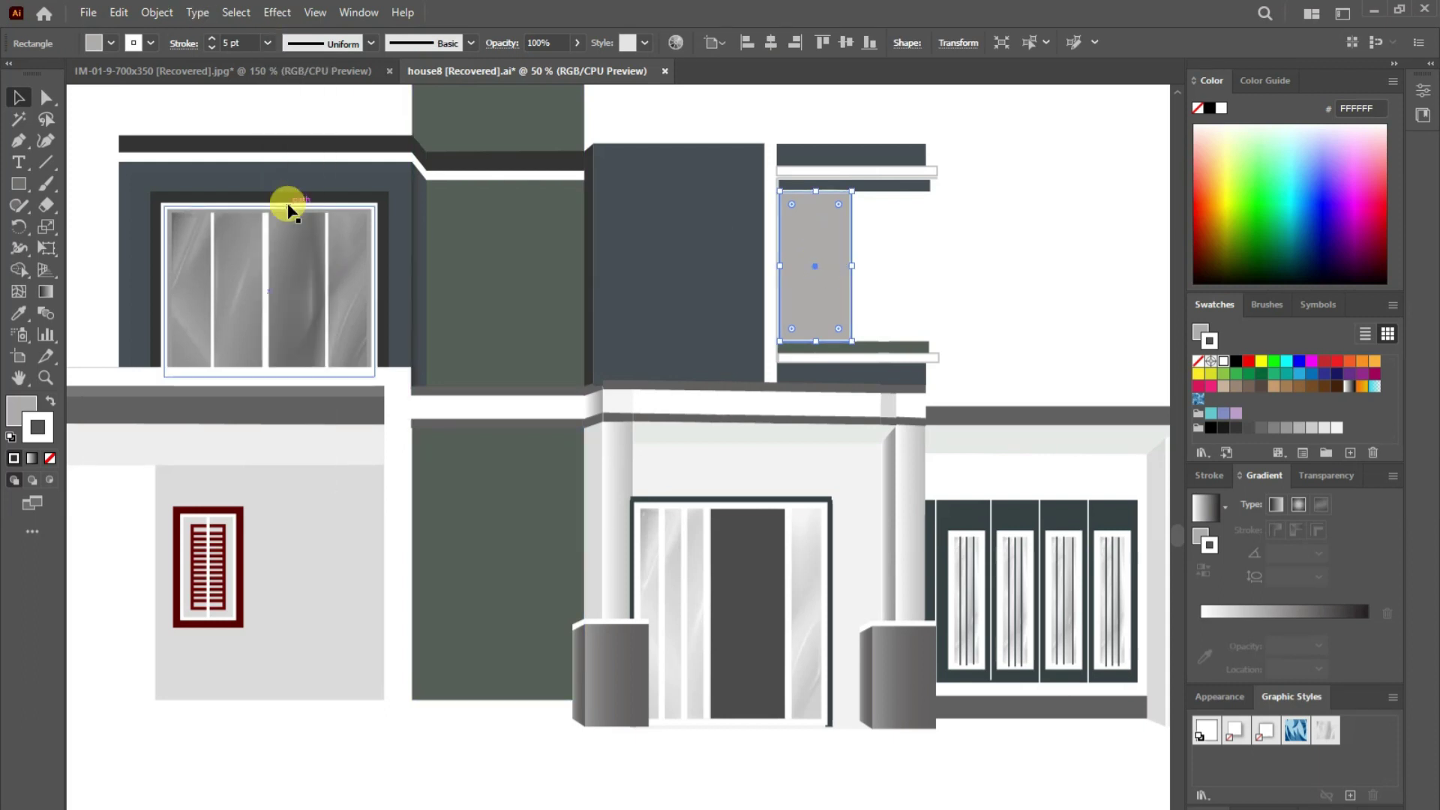
left_click(22, 413)
left_click(851, 192)
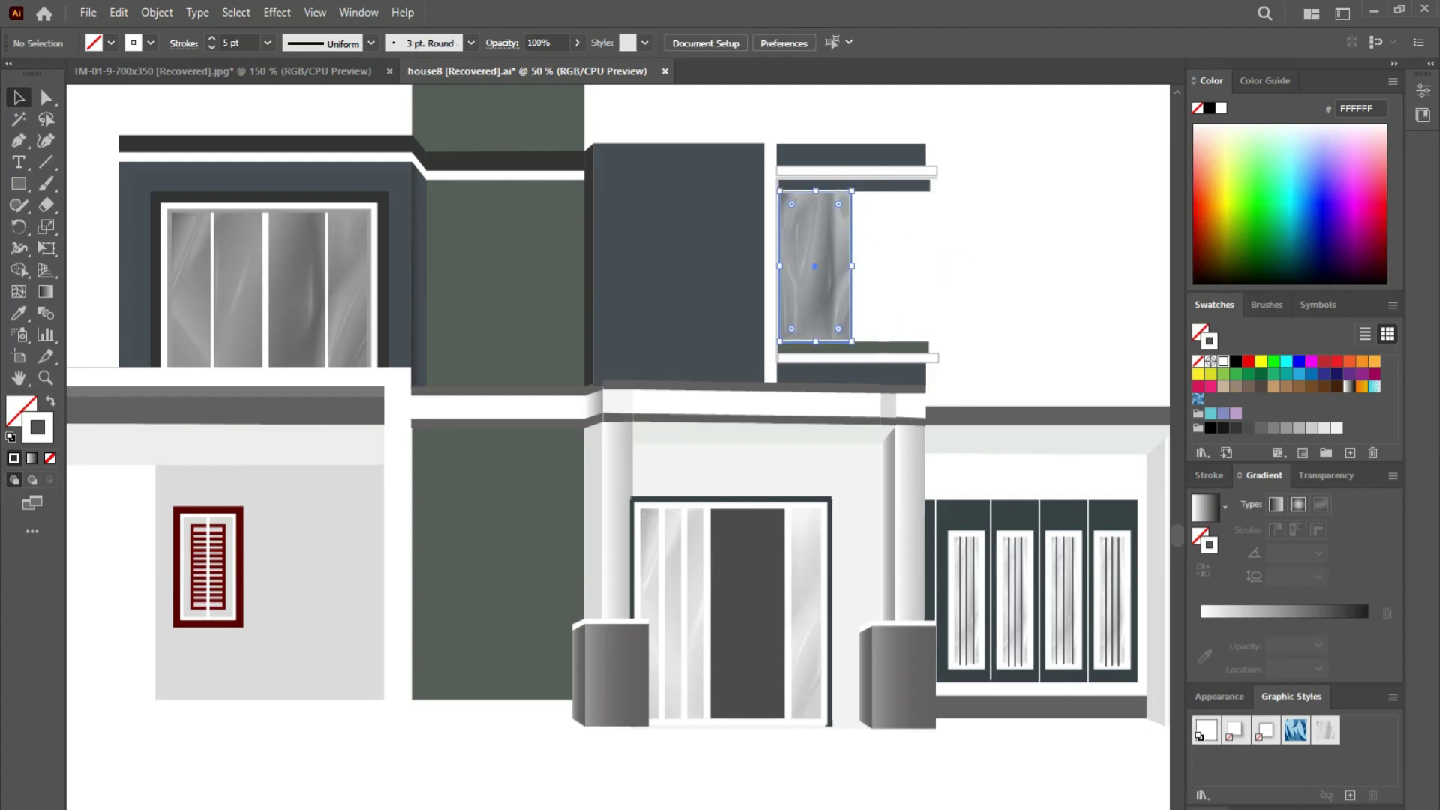
left_click(45, 162)
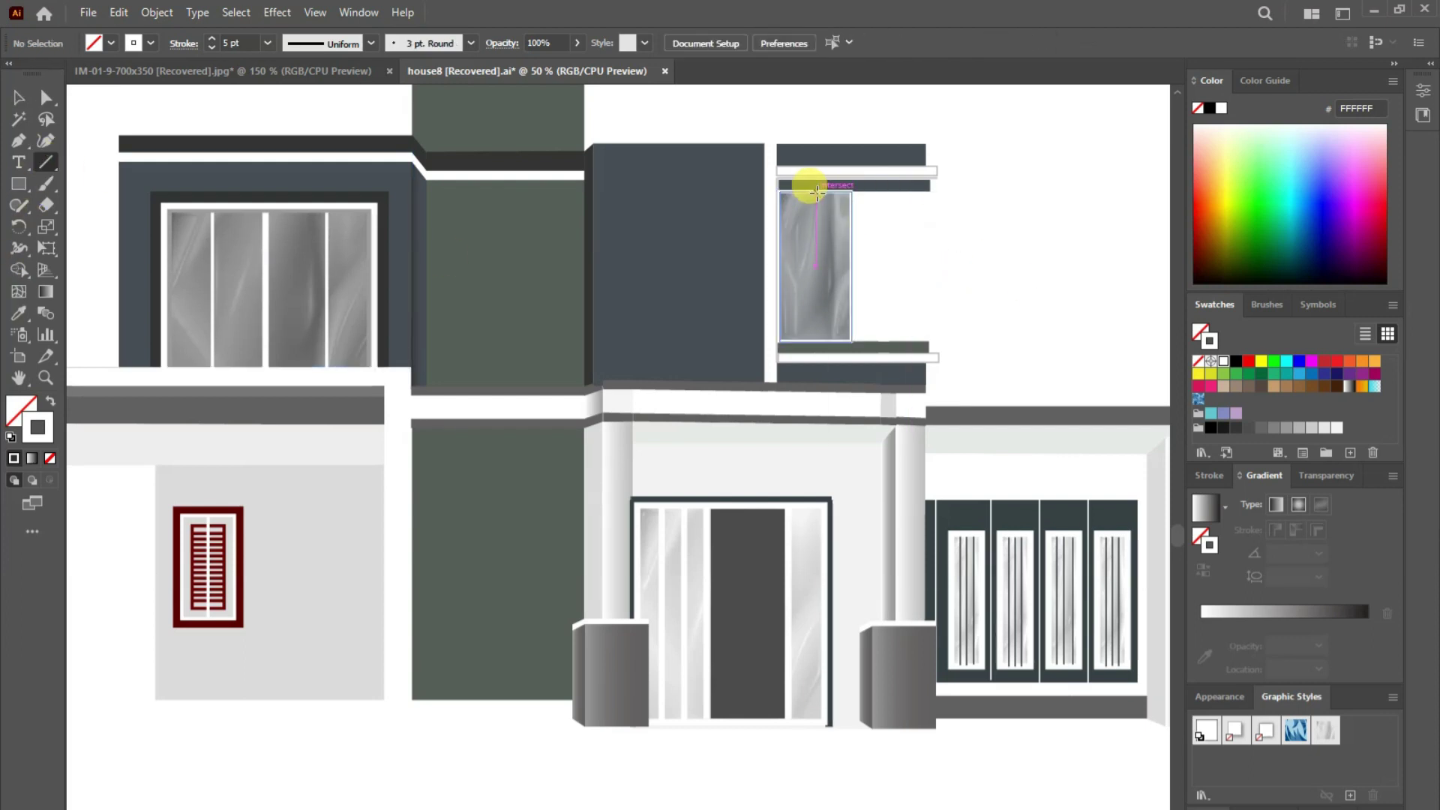
- Draw a vertical centre mullion down the pane with the door frame's stroke
left_click_drag(814, 191, 816, 341)
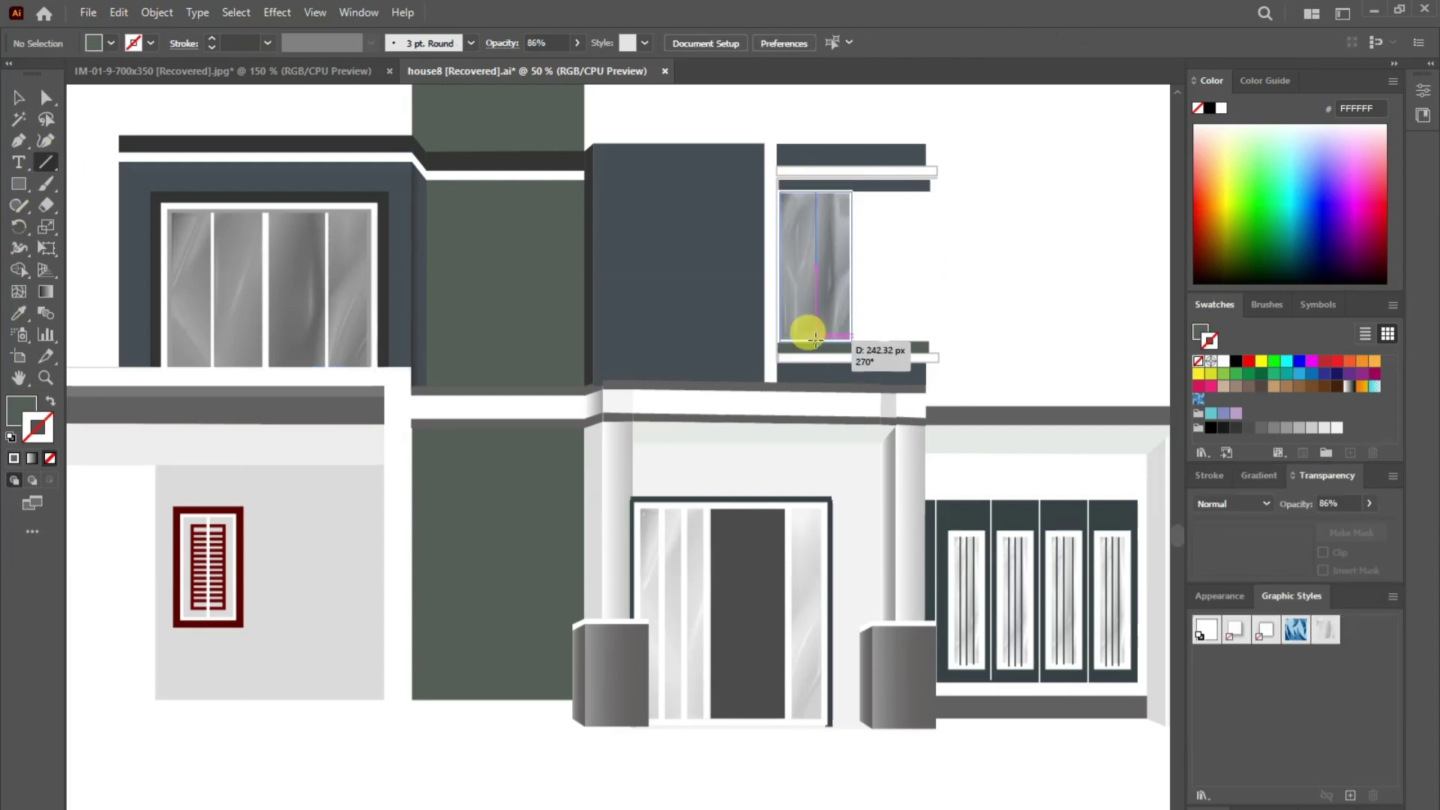
left_click(19, 312)
left_click(720, 501)
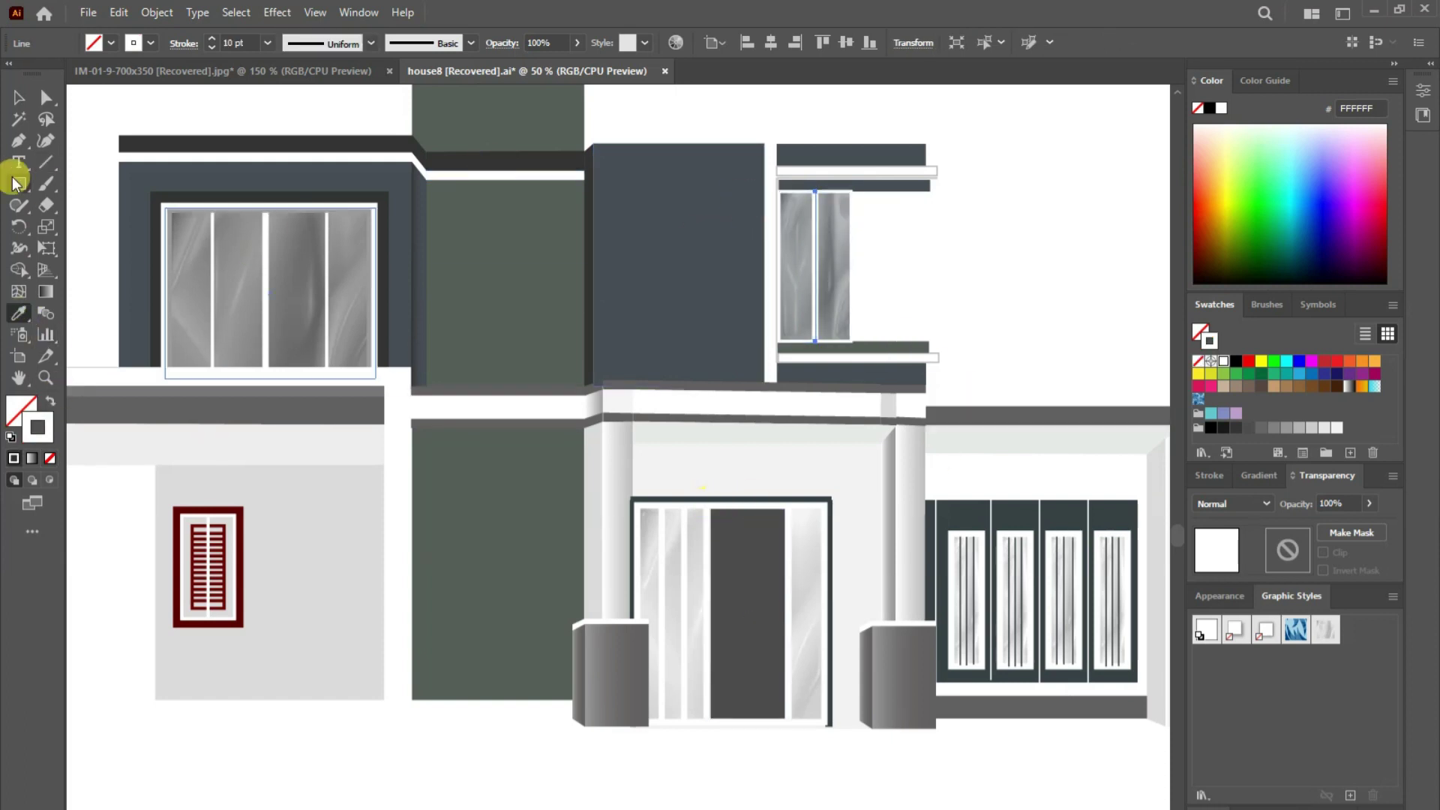
left_click(46, 162)
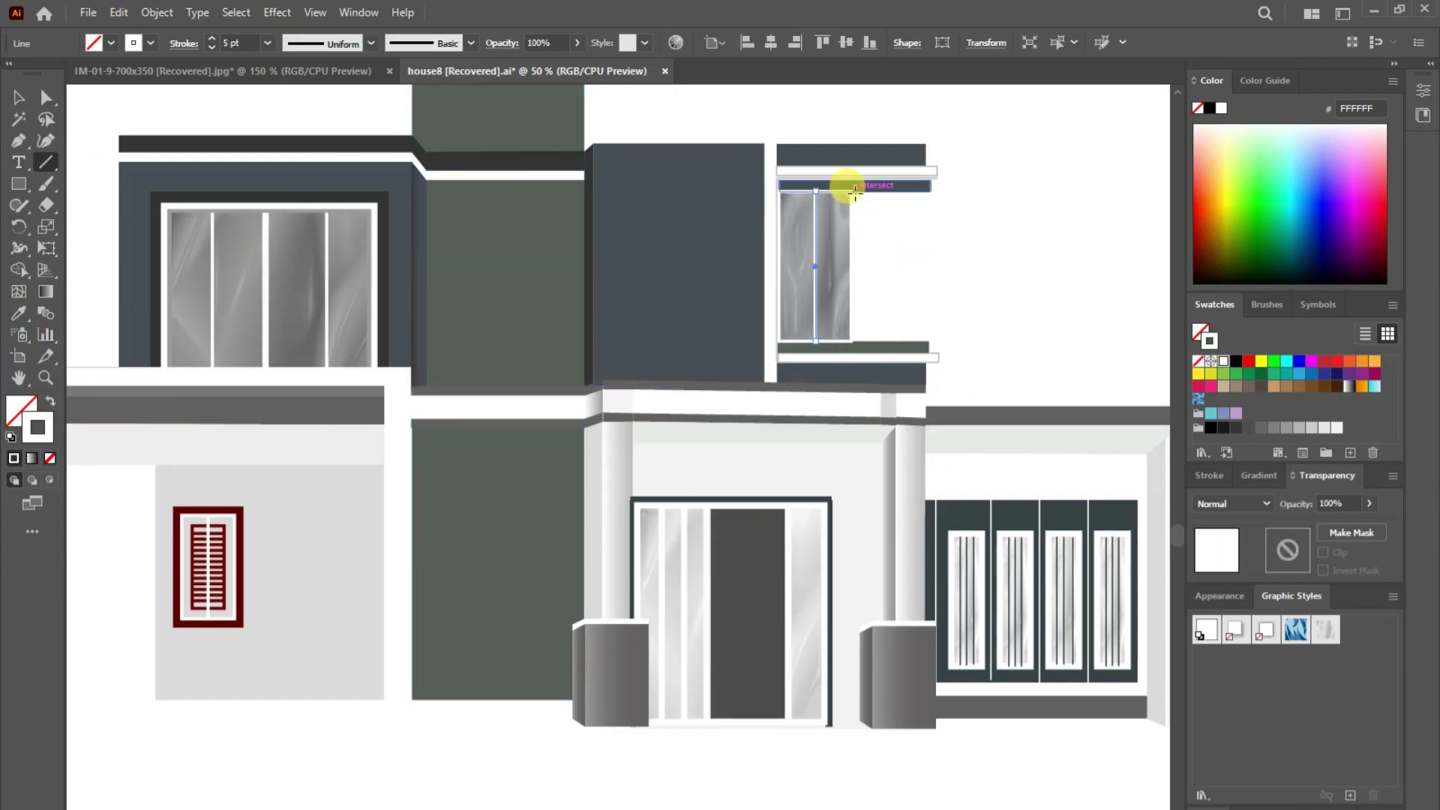
- Add 10 pt frame lines along the pane's right edge and the window's top edge
left_click_drag(853, 191, 851, 334)
left_click(267, 42)
left_click(289, 283)
key("v")
left_click(1088, 295)
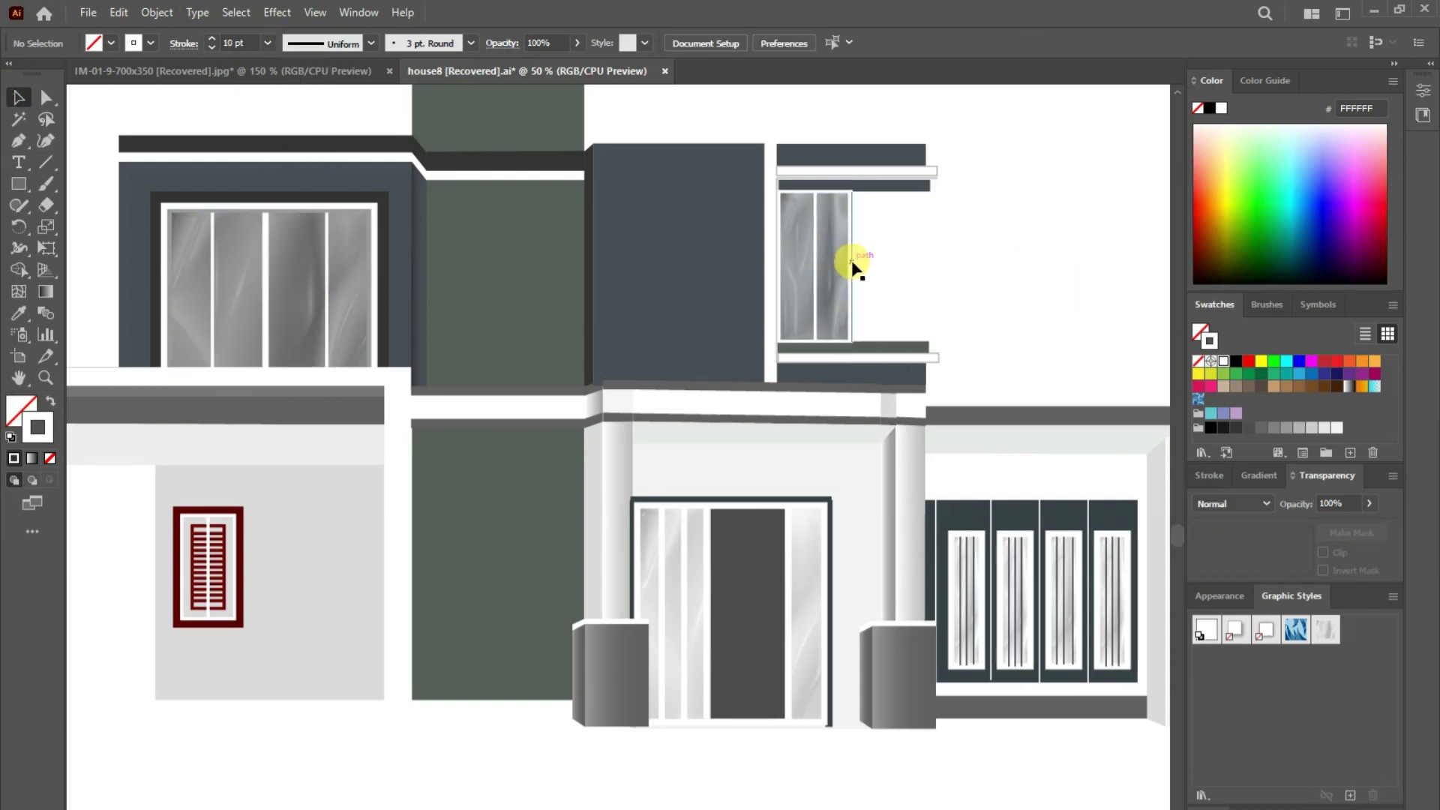
key("m")
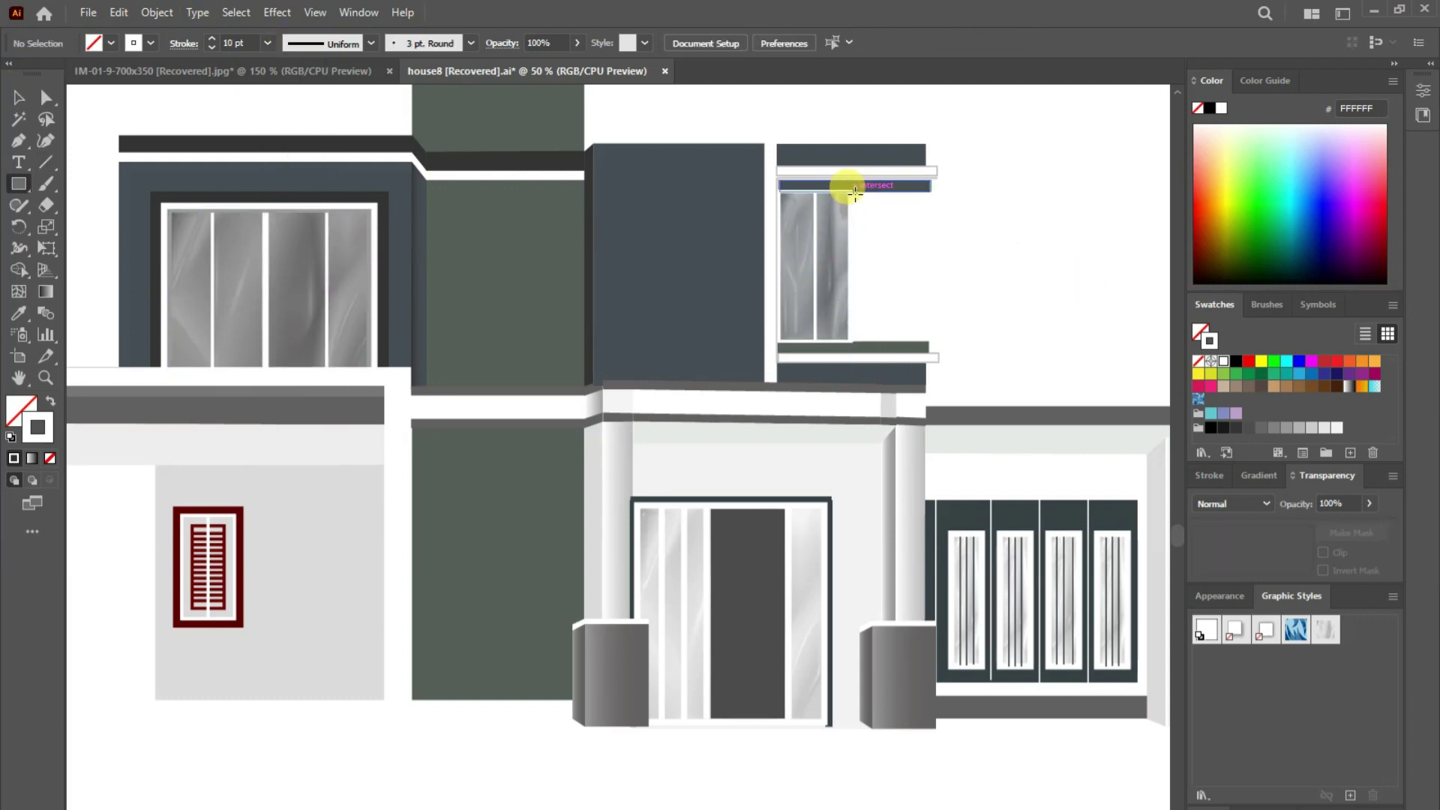
left_click_drag(780, 191, 927, 191)
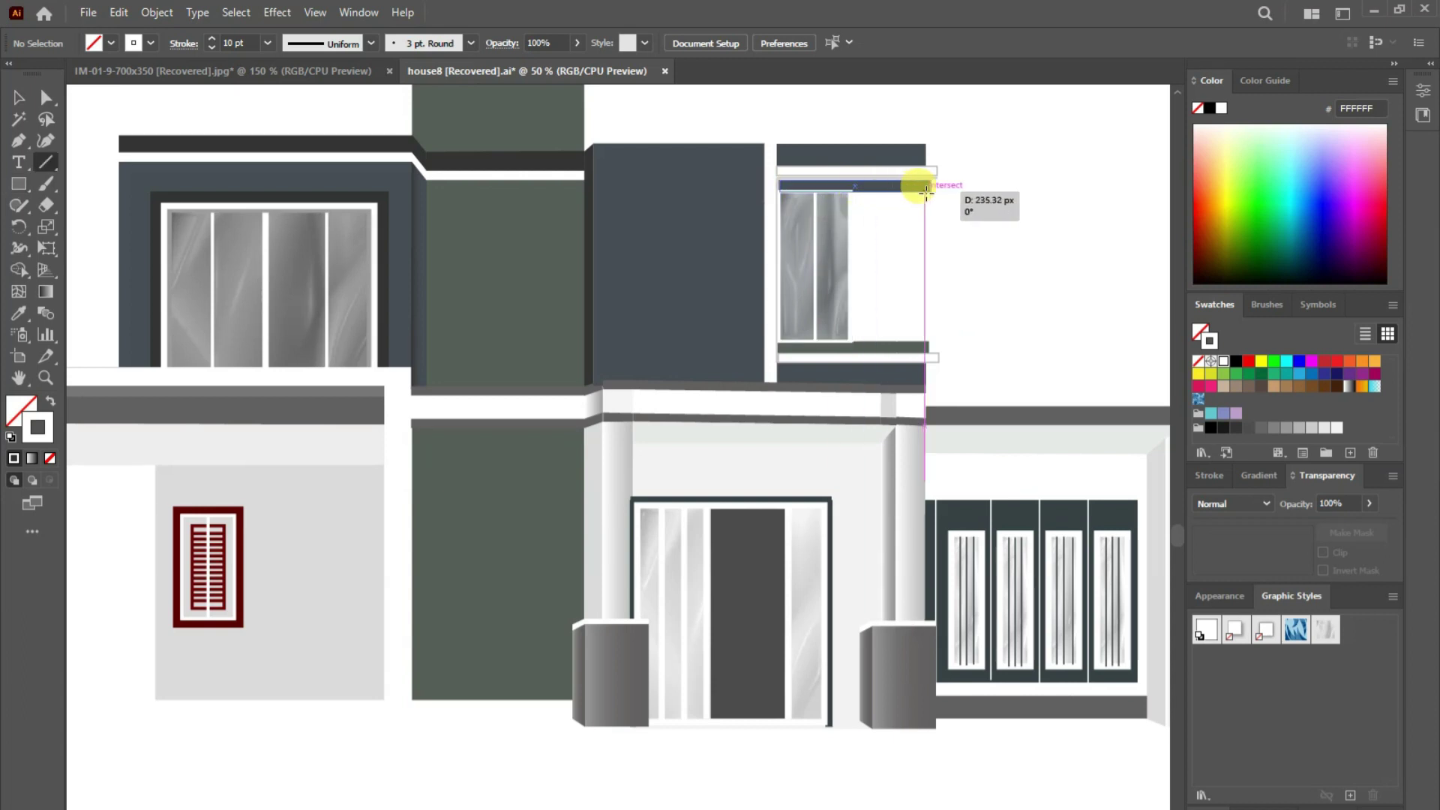
key("v")
left_click(1082, 272)
- Draw a small panel right of the glass filled with the grey-green wall colour
key("m")
left_click_drag(859, 197, 923, 240)
key("i")
left_click(579, 267)
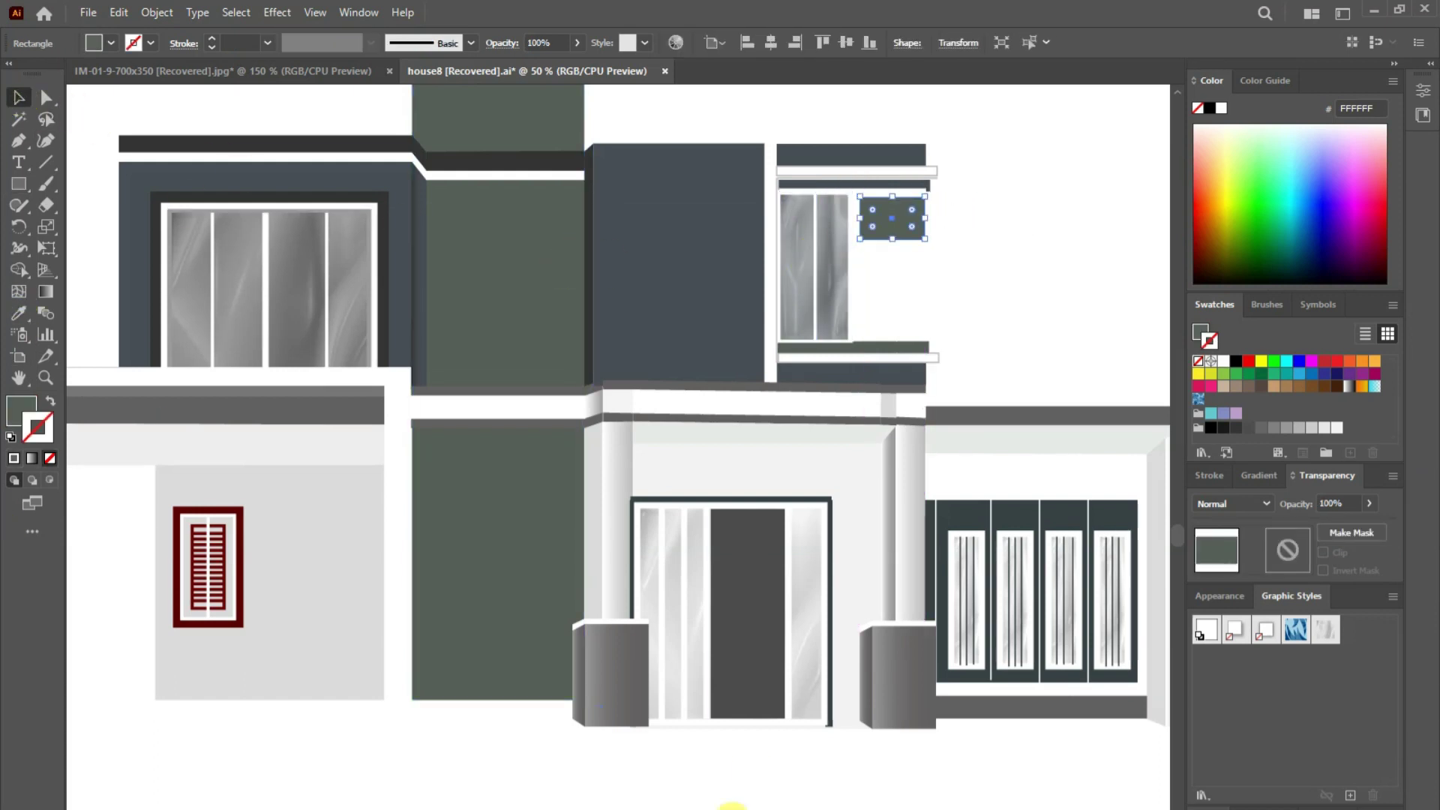
- Draw a taller panel below the first grey-green panel
key("ctrl+shift+a")
left_click(18, 184)
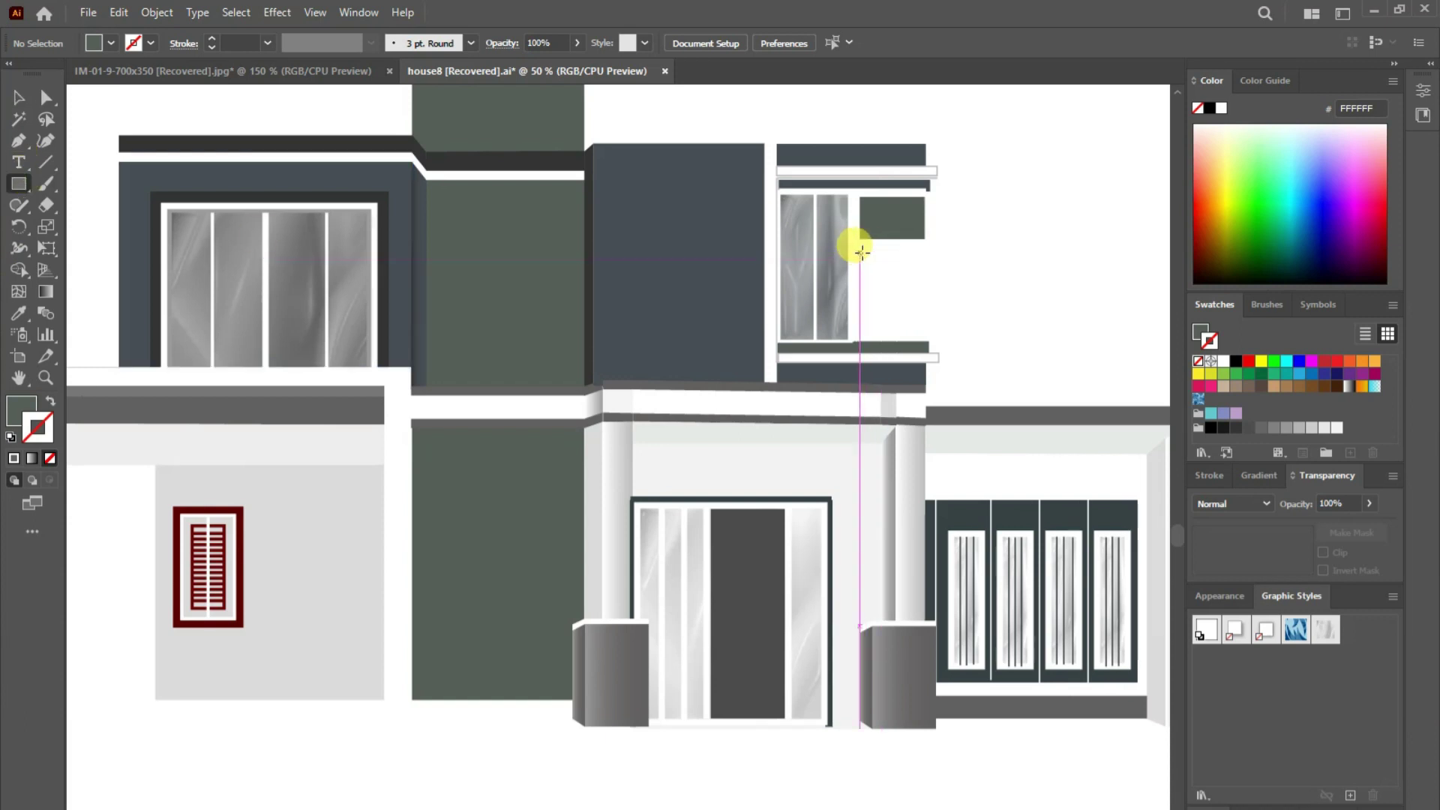
left_click_drag(860, 253, 919, 341)
left_click(19, 97)
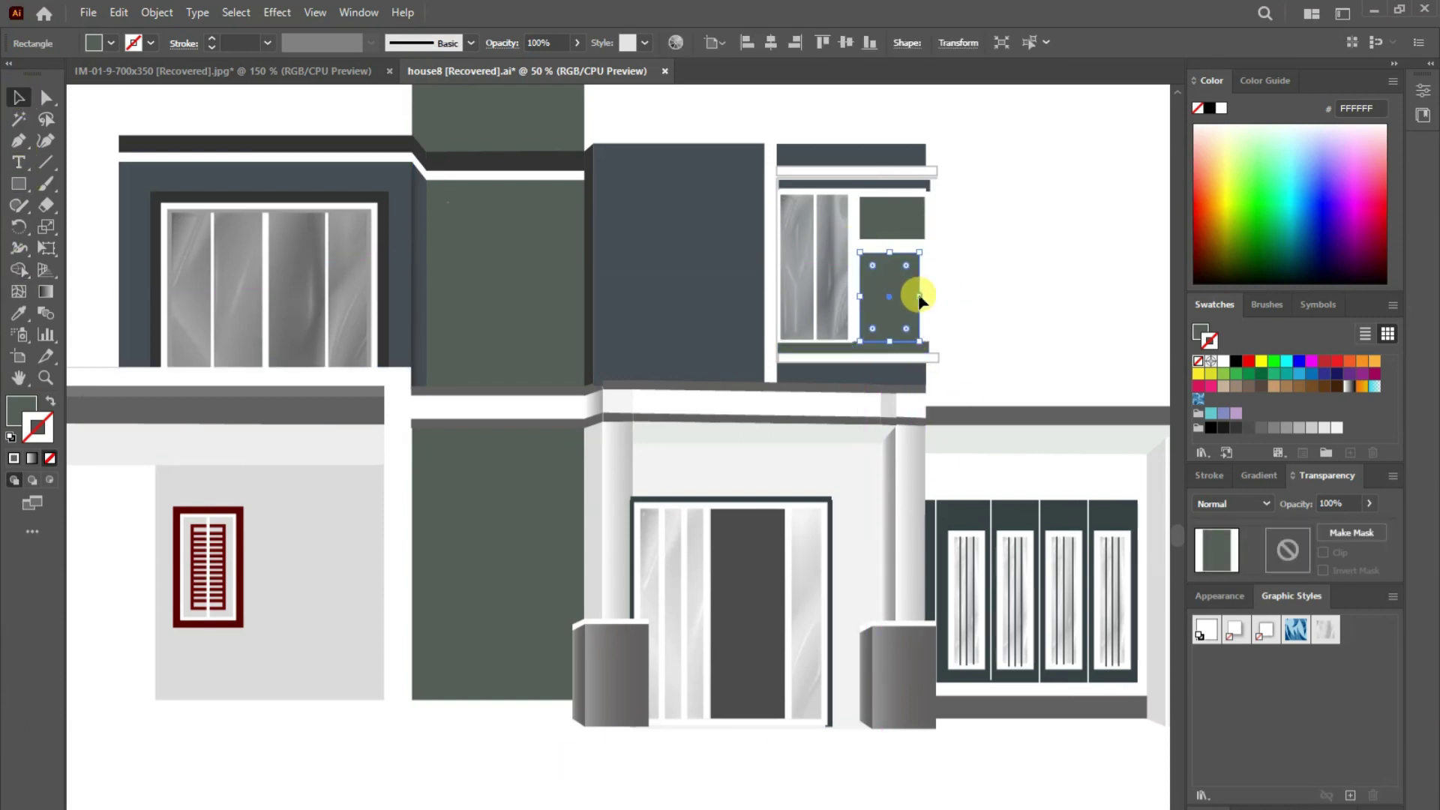
- Adjust the end point of the 10 pt top-edge line with Direct Selection
double_click(919, 185)
right_click(922, 187)
left_click(1060, 151)
double_click(1007, 225)
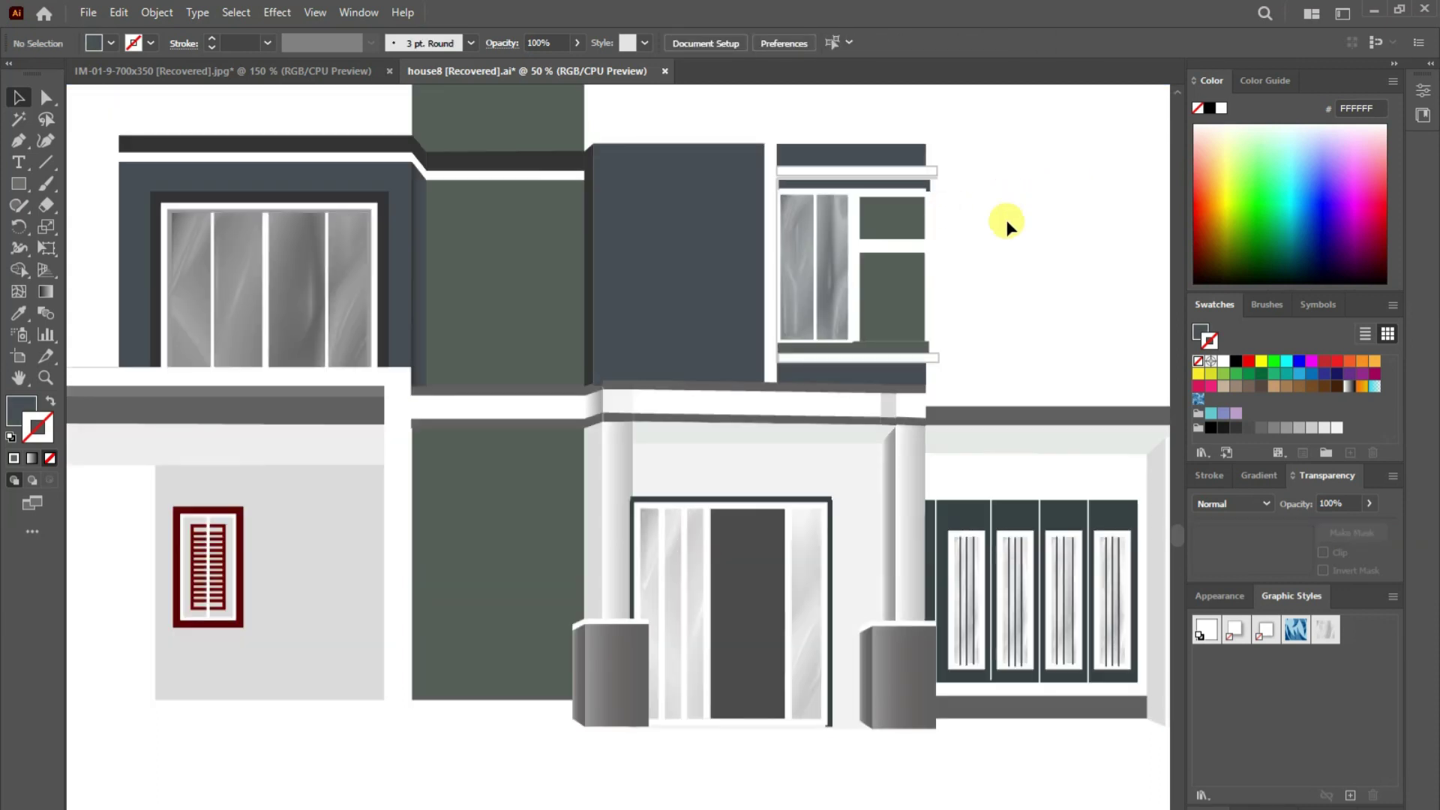
left_click(930, 193)
key("a")
key("Return")
left_click(813, 665)
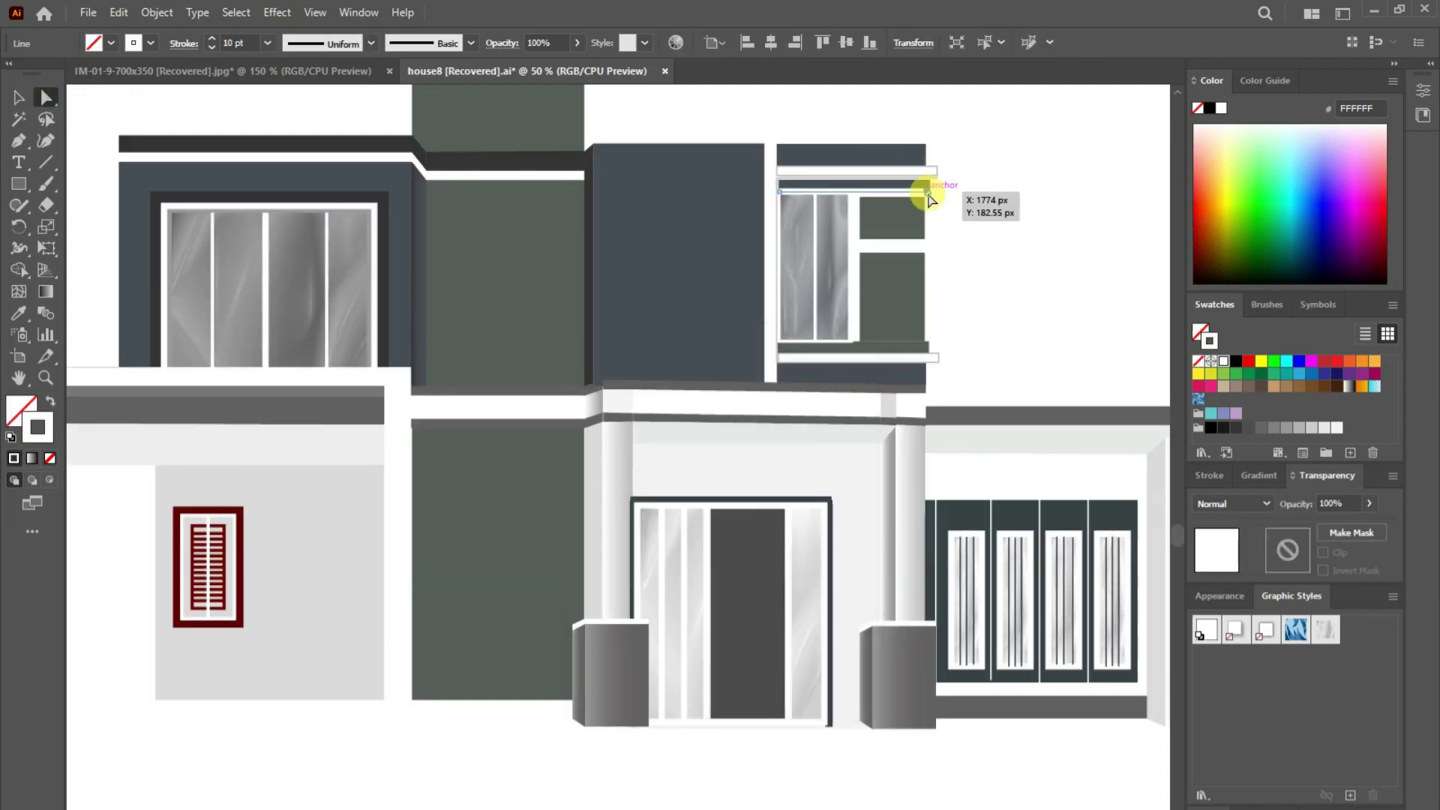
left_click(18, 98)
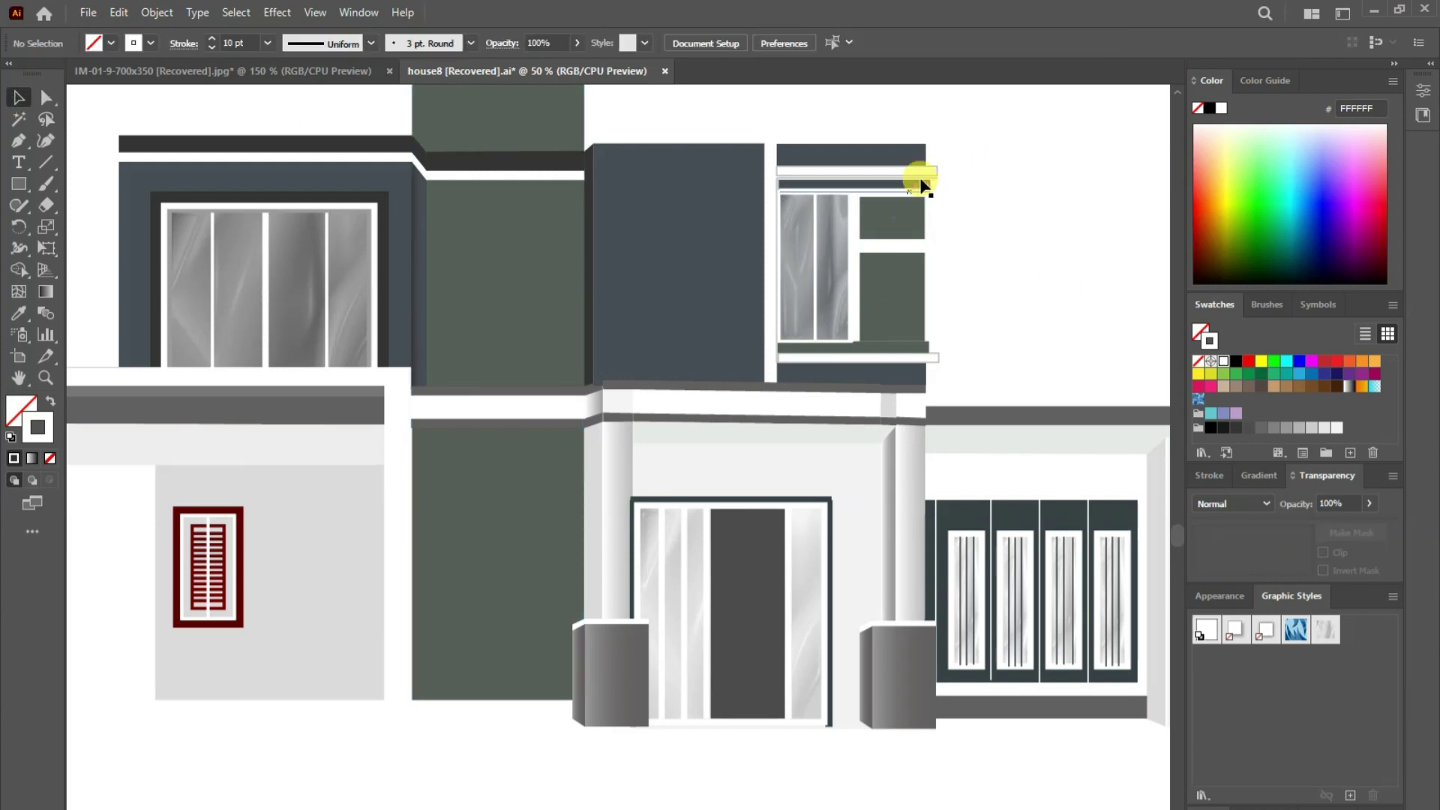
left_click(1005, 224)
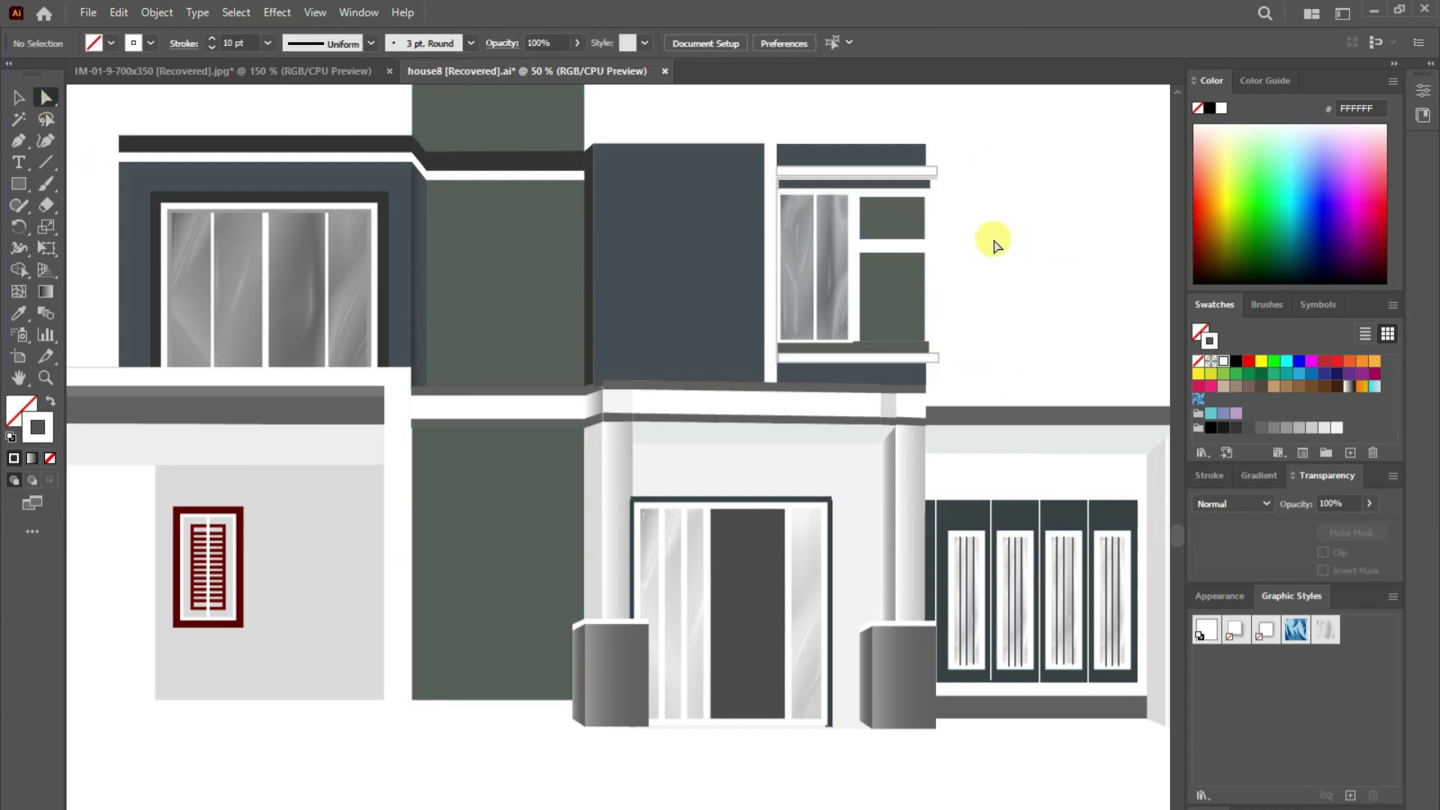
- Draw a thin white bar with no outline between the two green panels
left_click(19, 184)
left_click_drag(860, 237, 927, 251)
left_click(50, 402)
left_click(19, 97)
left_click(96, 135)
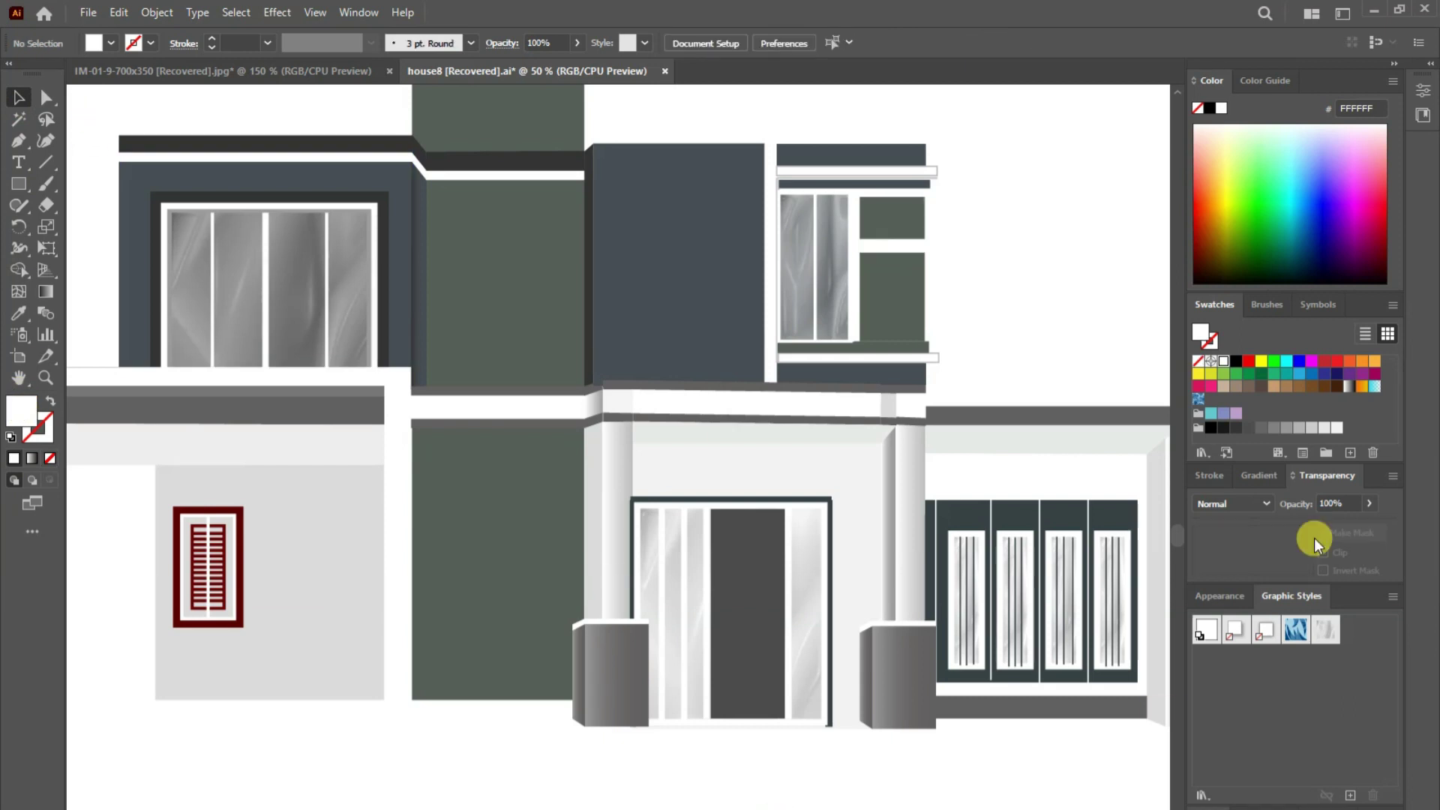
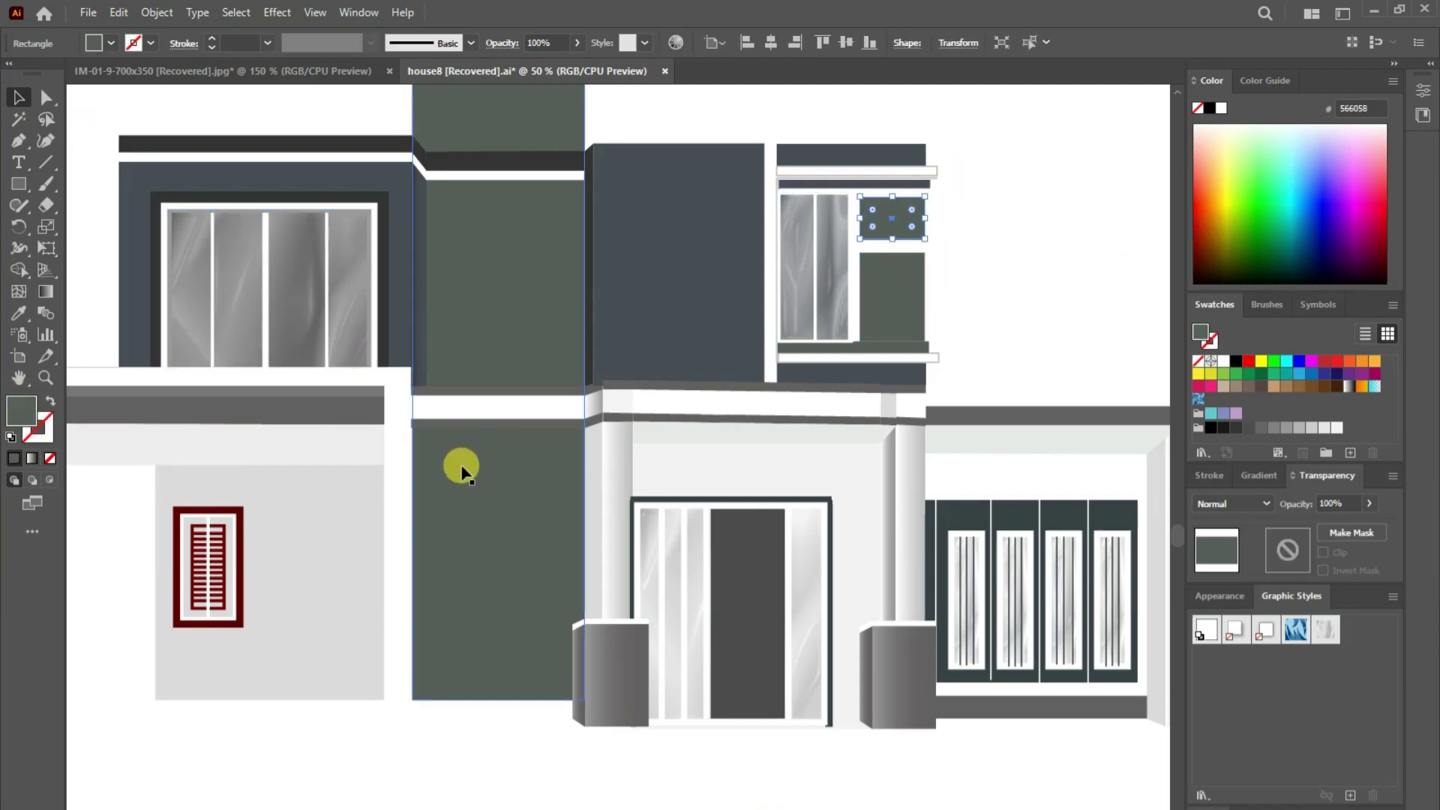
- Paste a copy of the upper pane with the glassy texture style and make the original an outline only
left_click(119, 12)
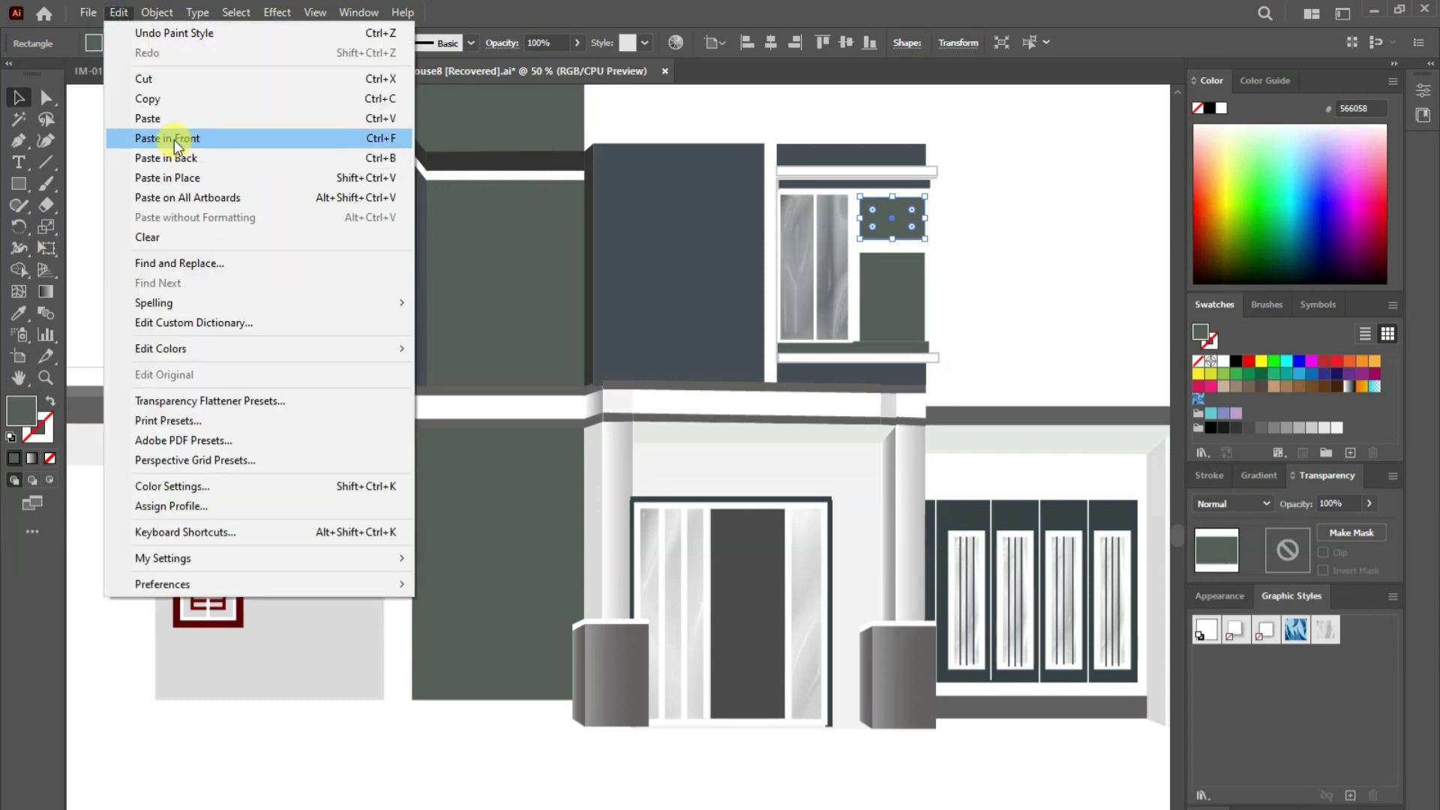
left_click(167, 138)
left_click(113, 12)
left_click(184, 150)
left_click(1326, 633)
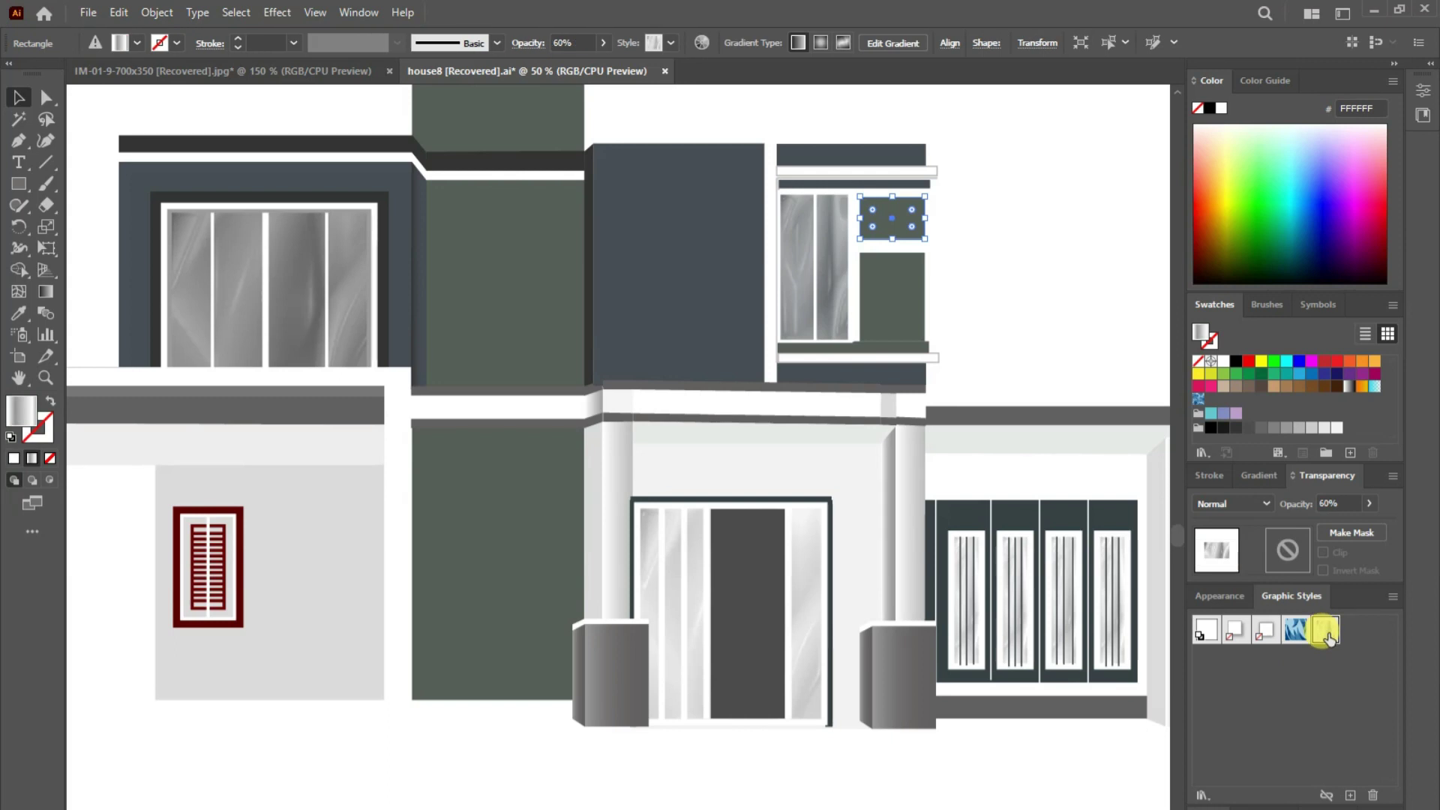
key("ctrl+z")
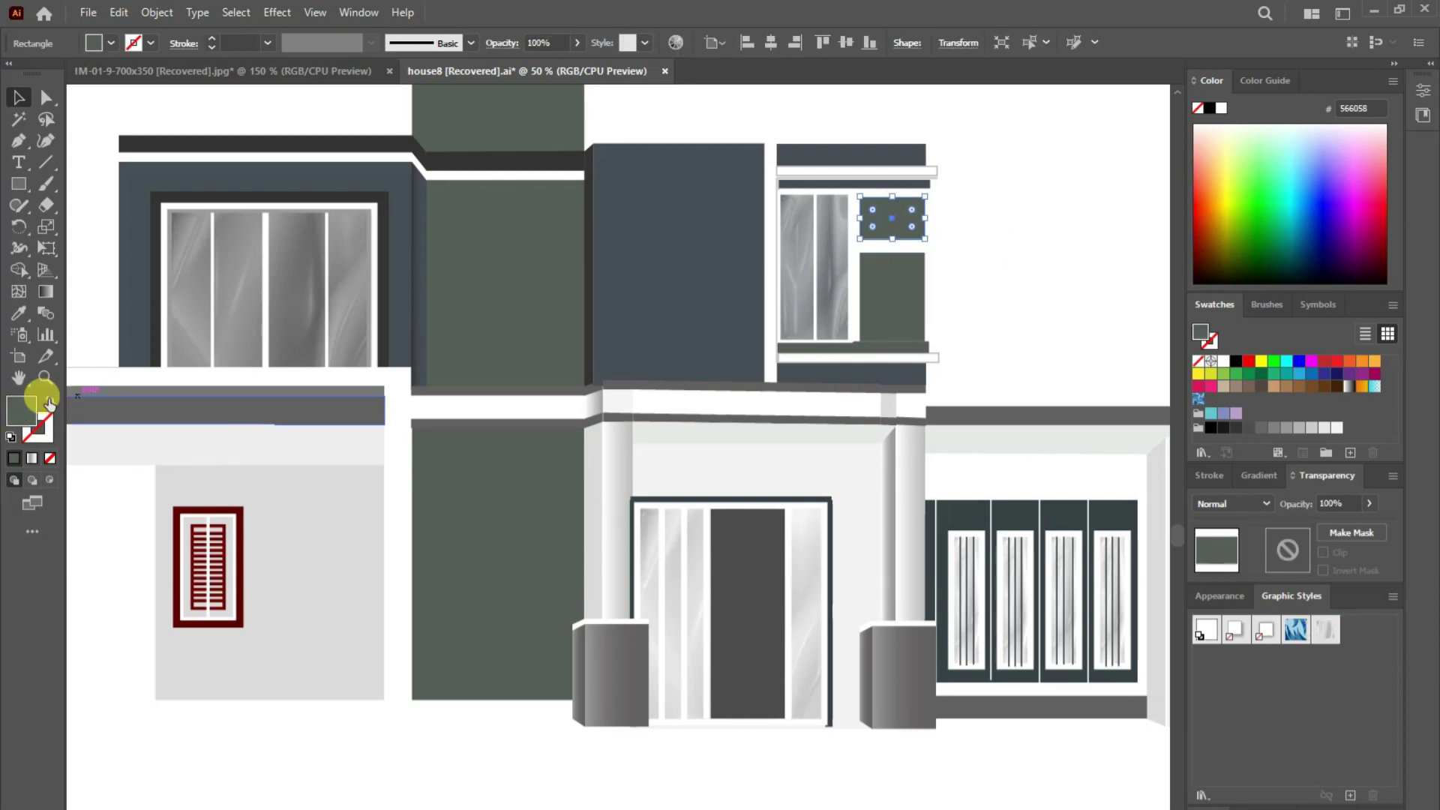
left_click(48, 403)
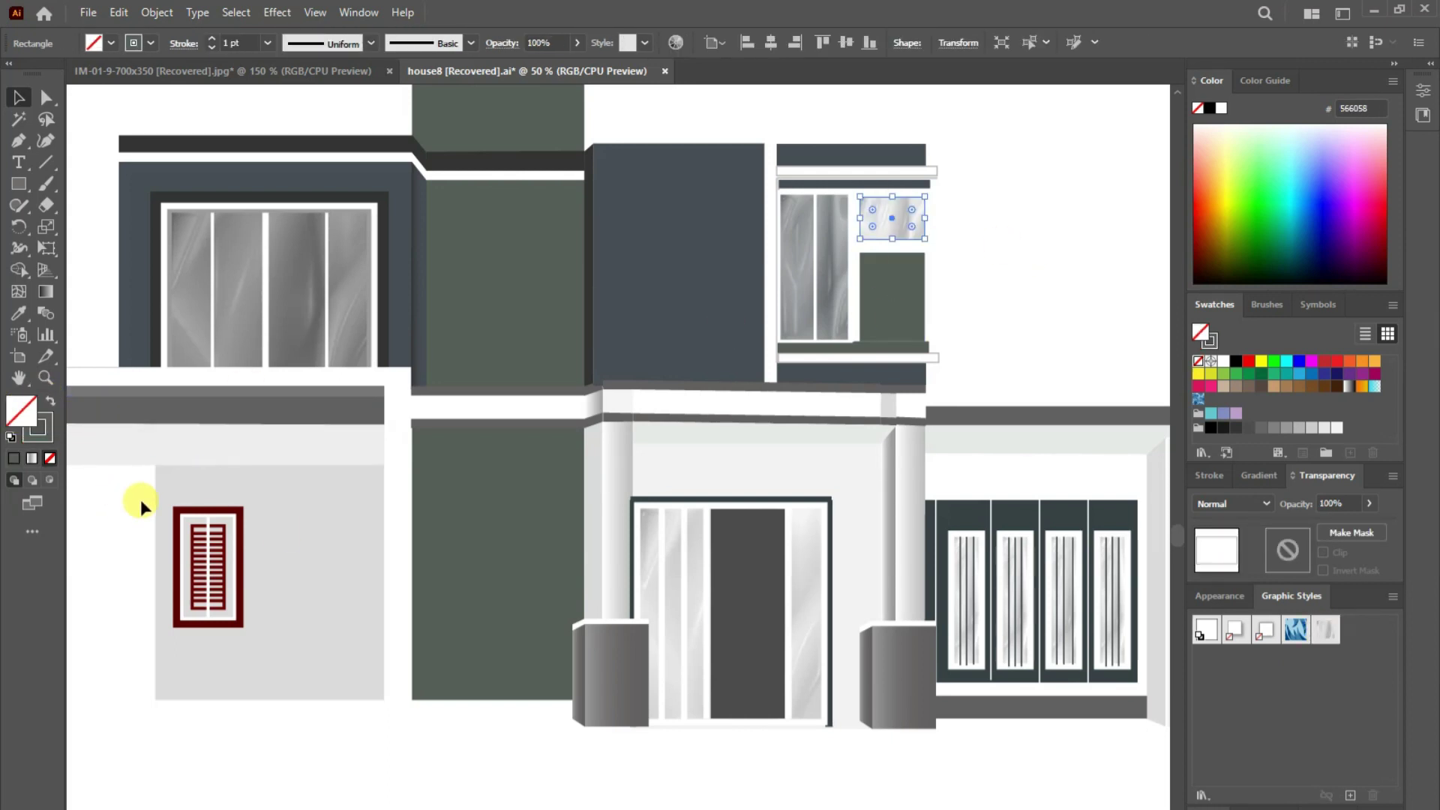
left_click(170, 773)
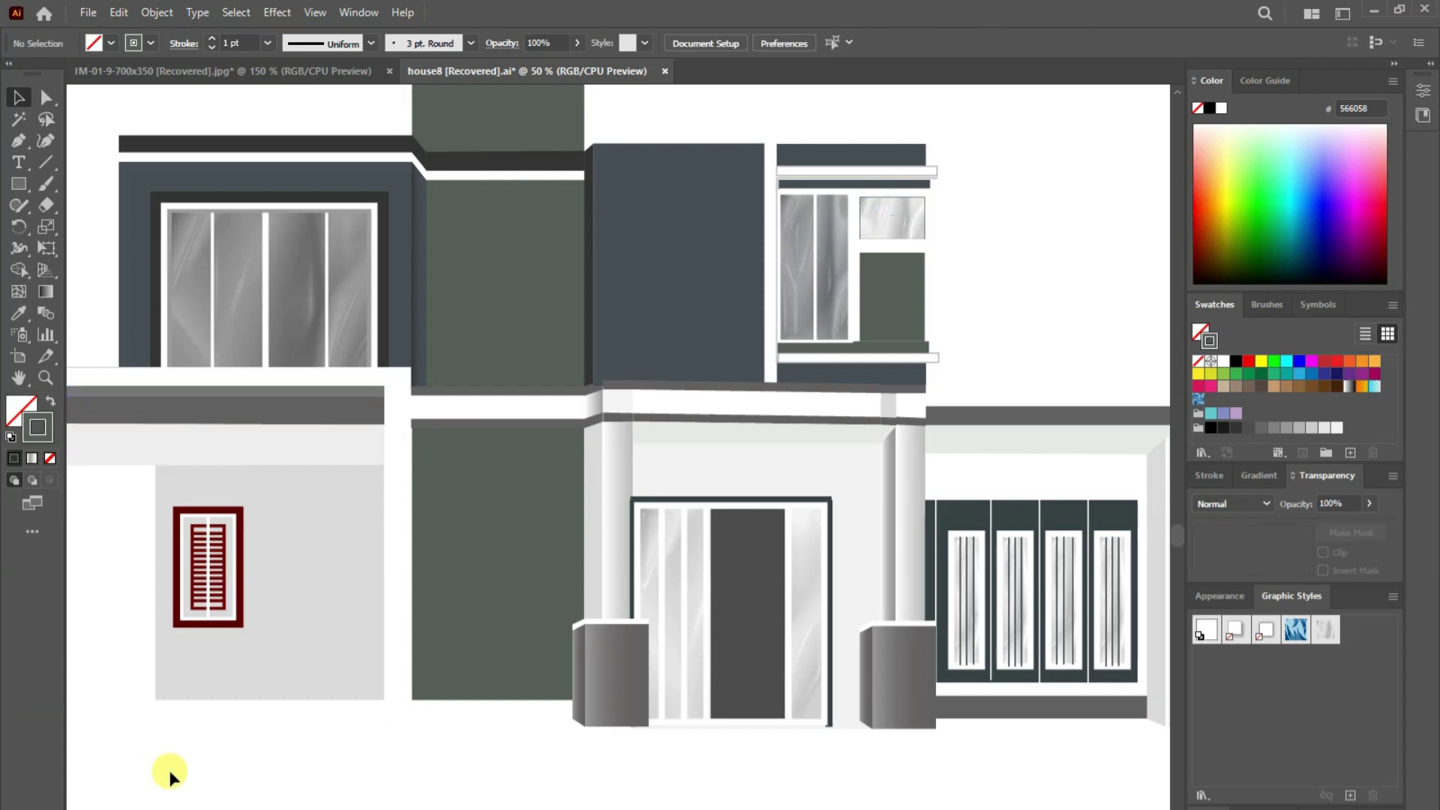
- Give the lower pane the same glassy copy and outline, then delete the redundant textured copy
left_click(910, 328)
left_click(119, 12)
left_click(183, 102)
left_click(118, 12)
left_click(187, 152)
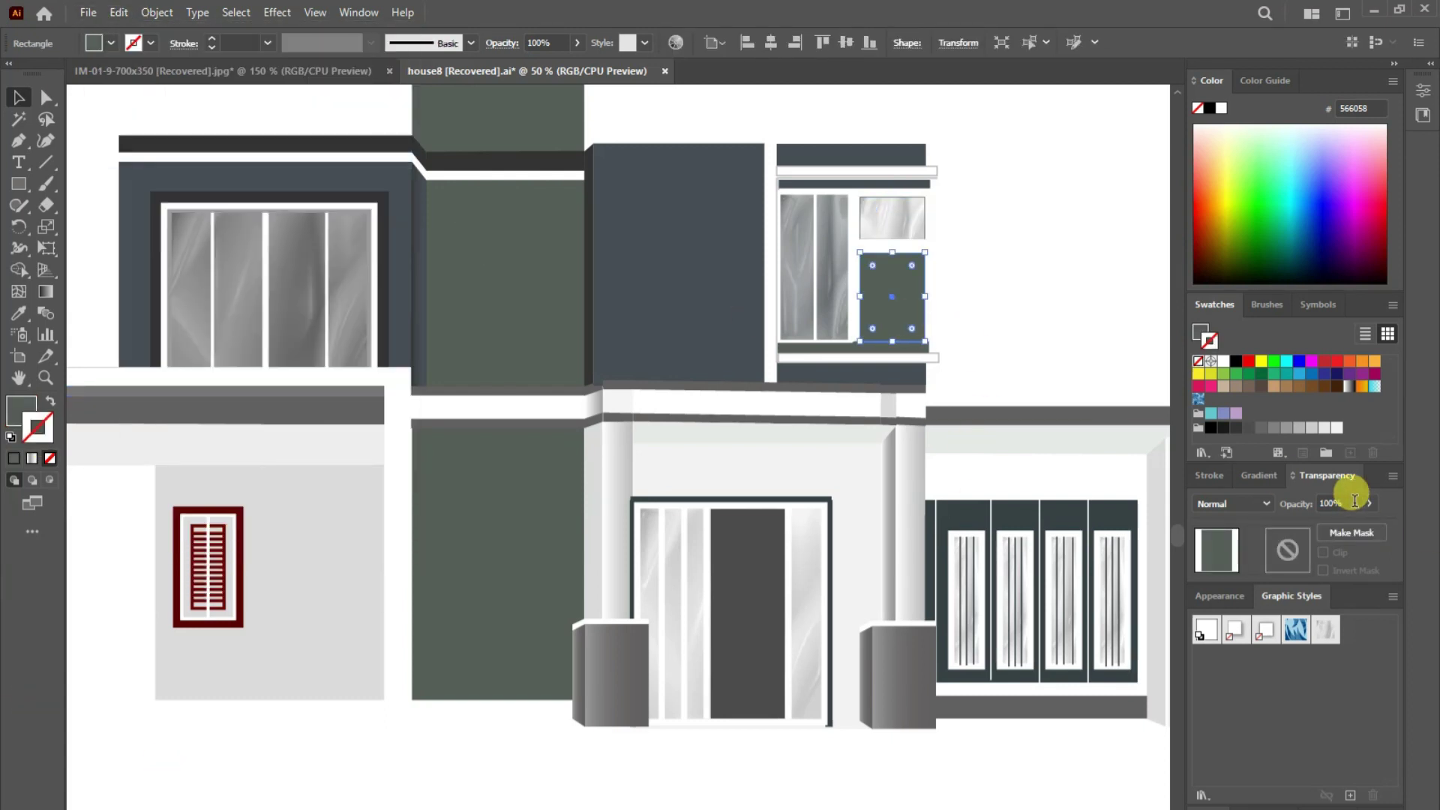
left_click(51, 402)
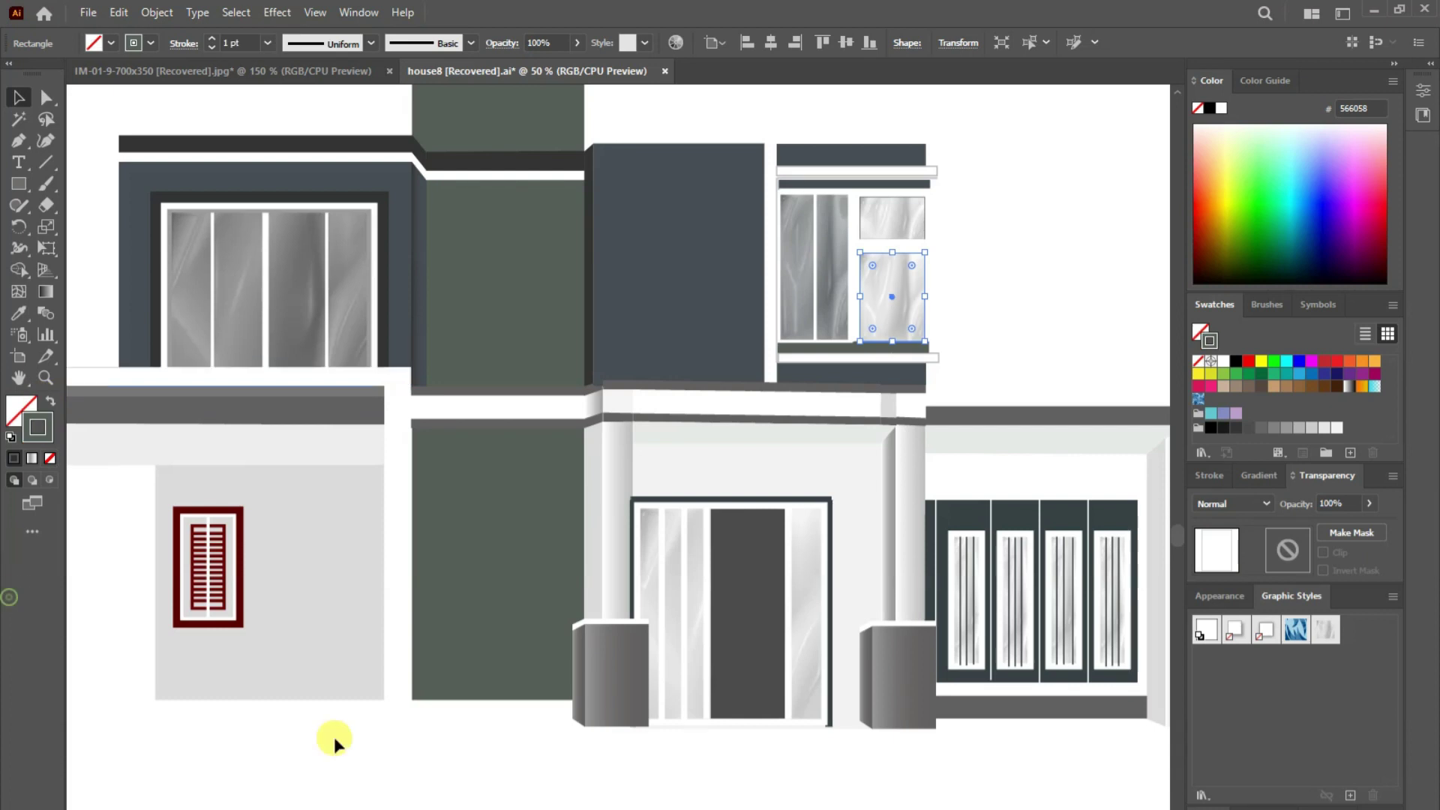
left_click(1006, 299)
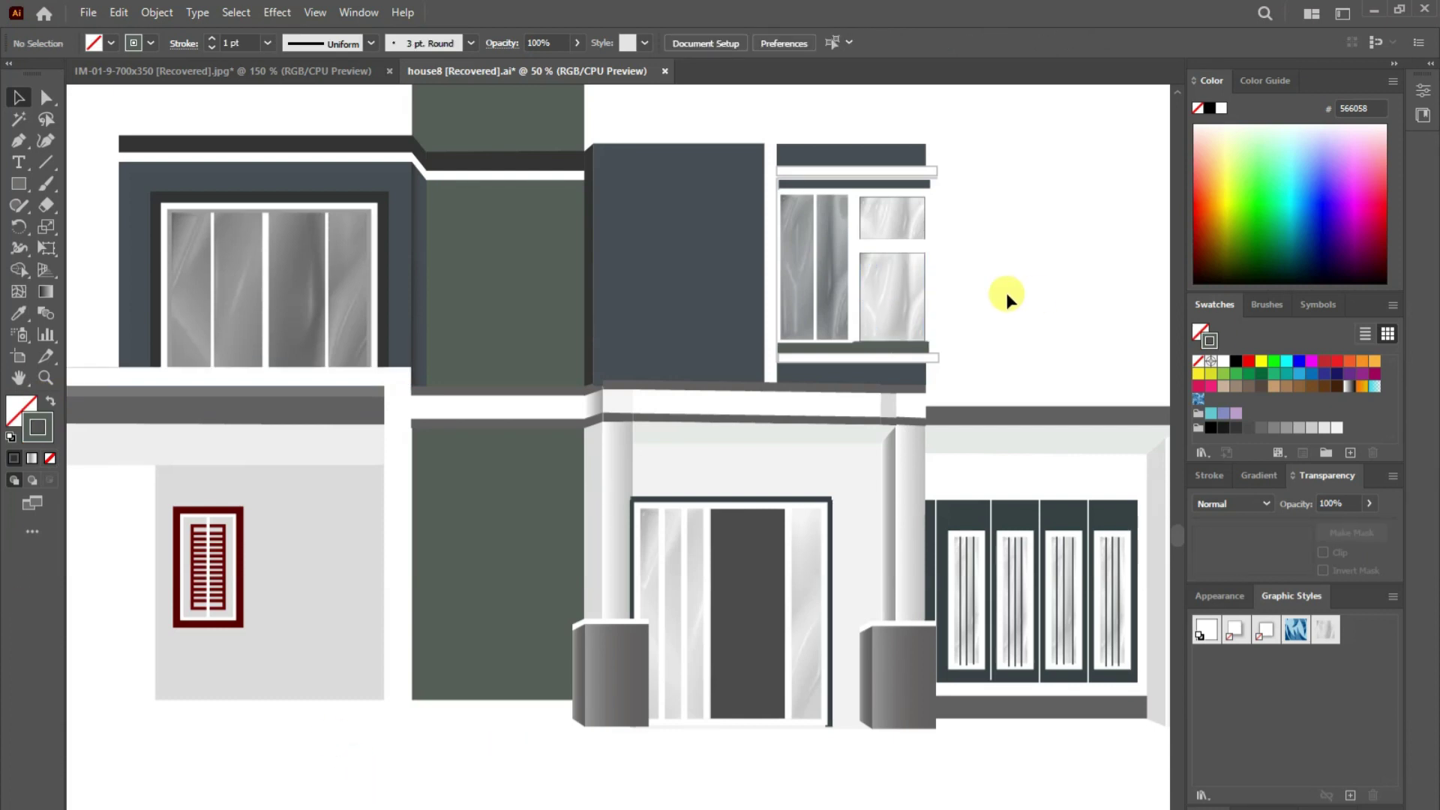
left_click(895, 279)
left_click(42, 429)
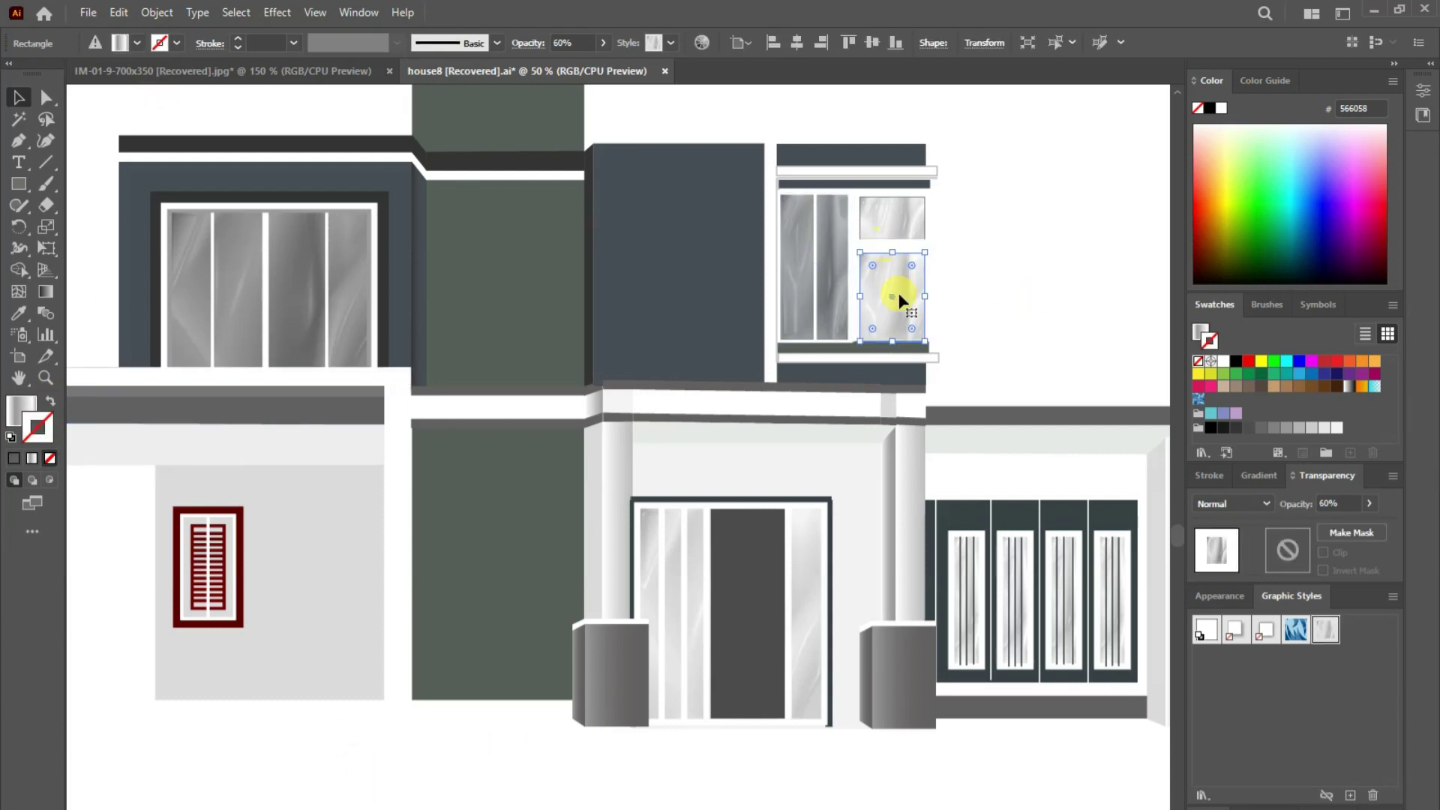
key("Delete")
- Set the upper and lower pane outlines to a 4 pt stroke weight
left_click(852, 733)
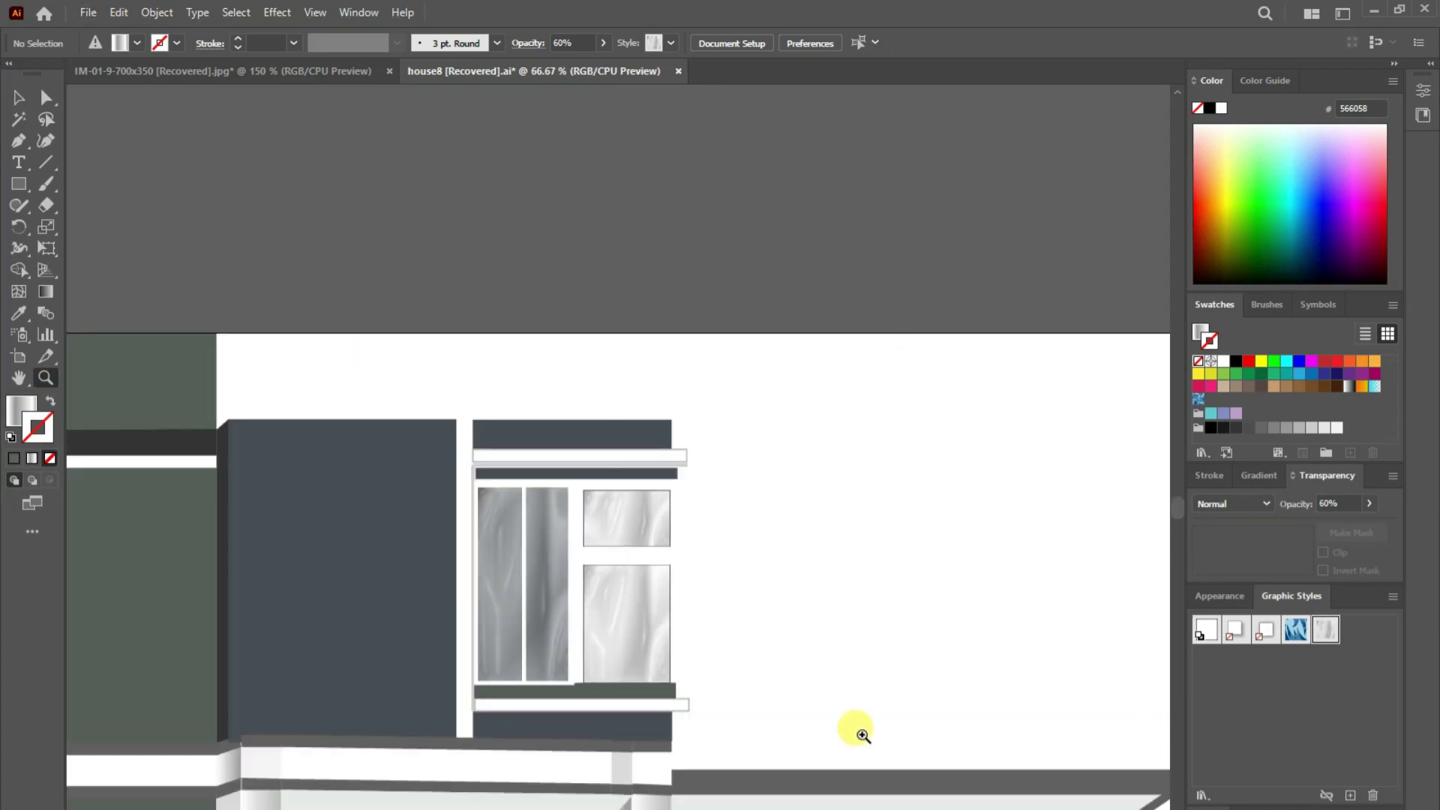
left_click(598, 531)
left_click(234, 418)
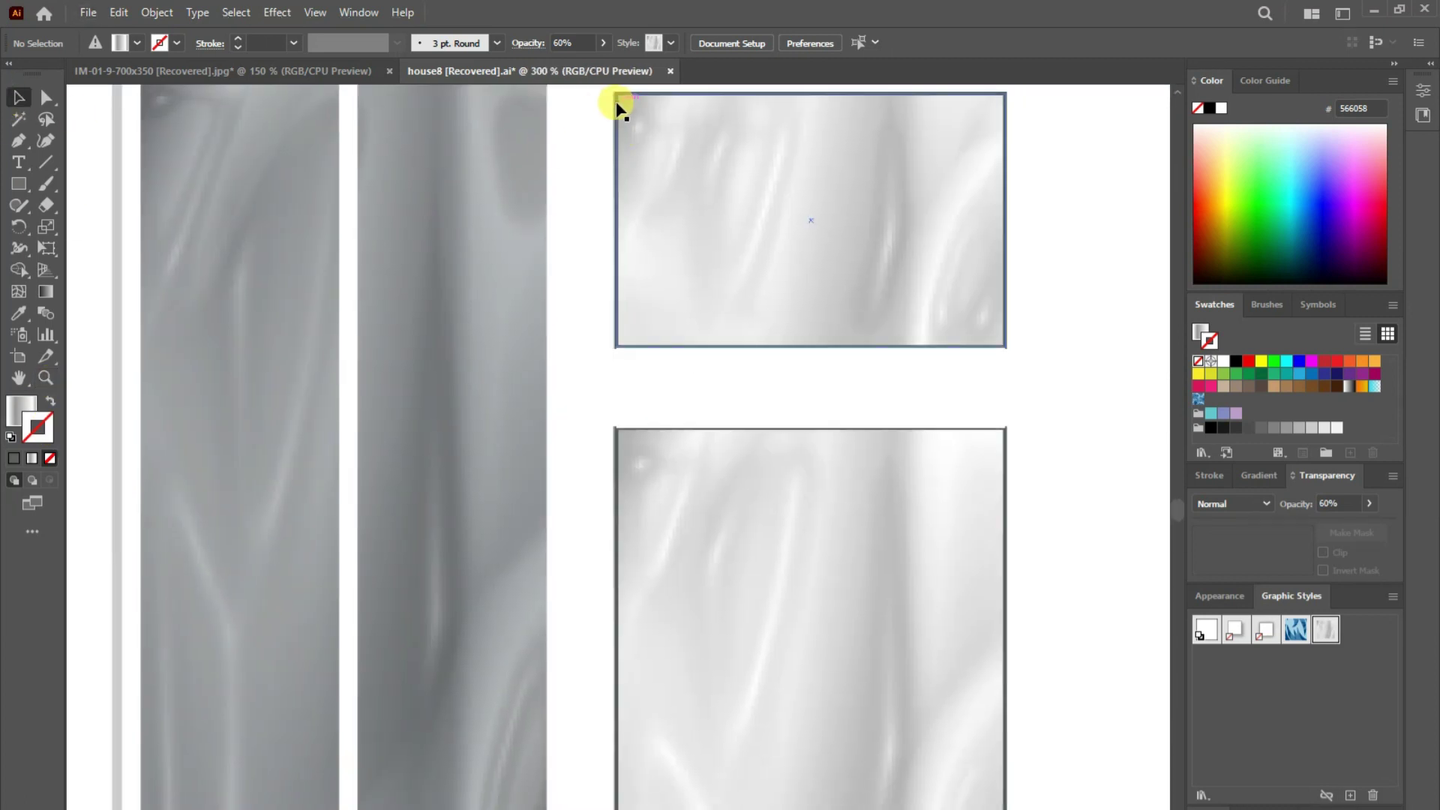
left_click(617, 107)
left_click(267, 43)
left_click(311, 184)
left_click(617, 427)
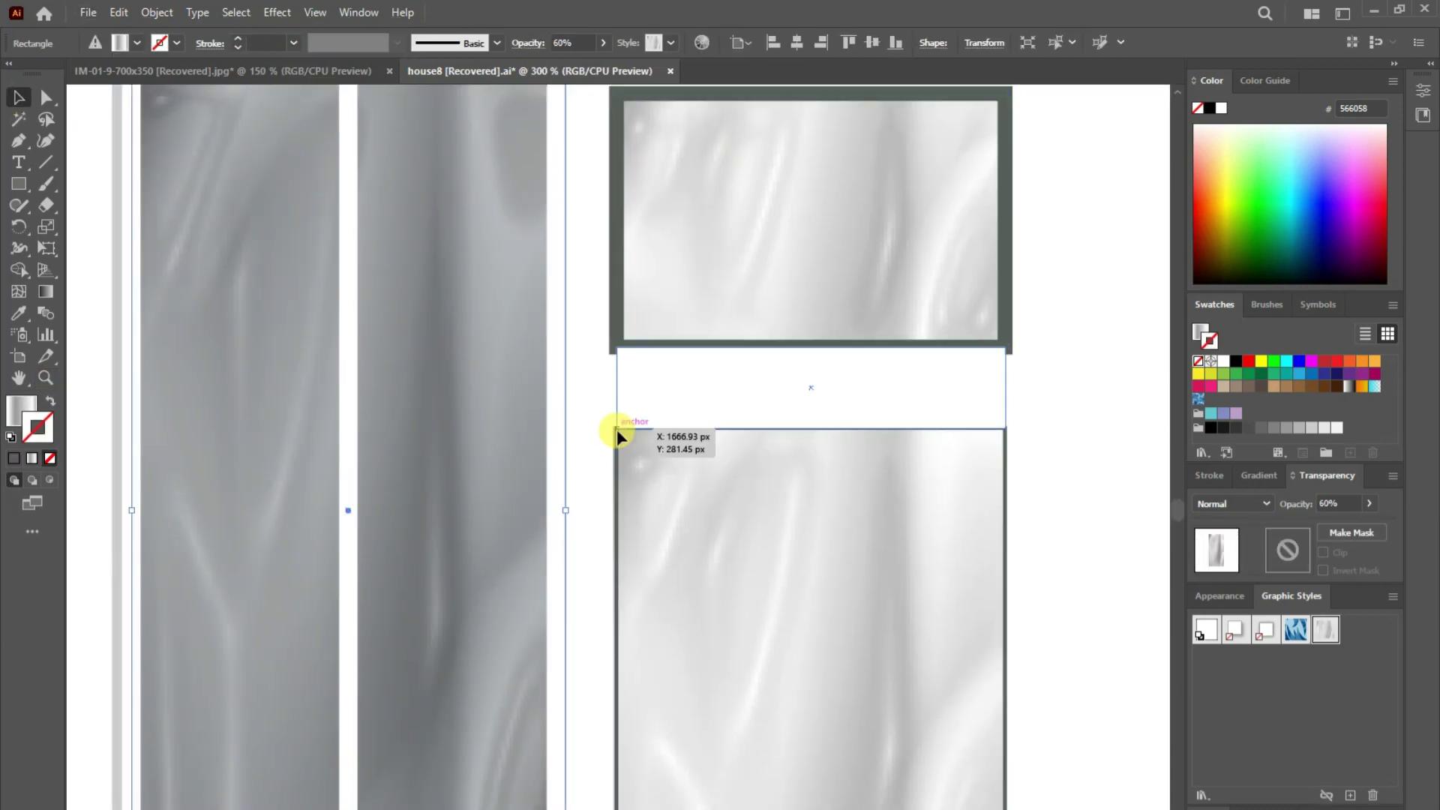
left_click(615, 474)
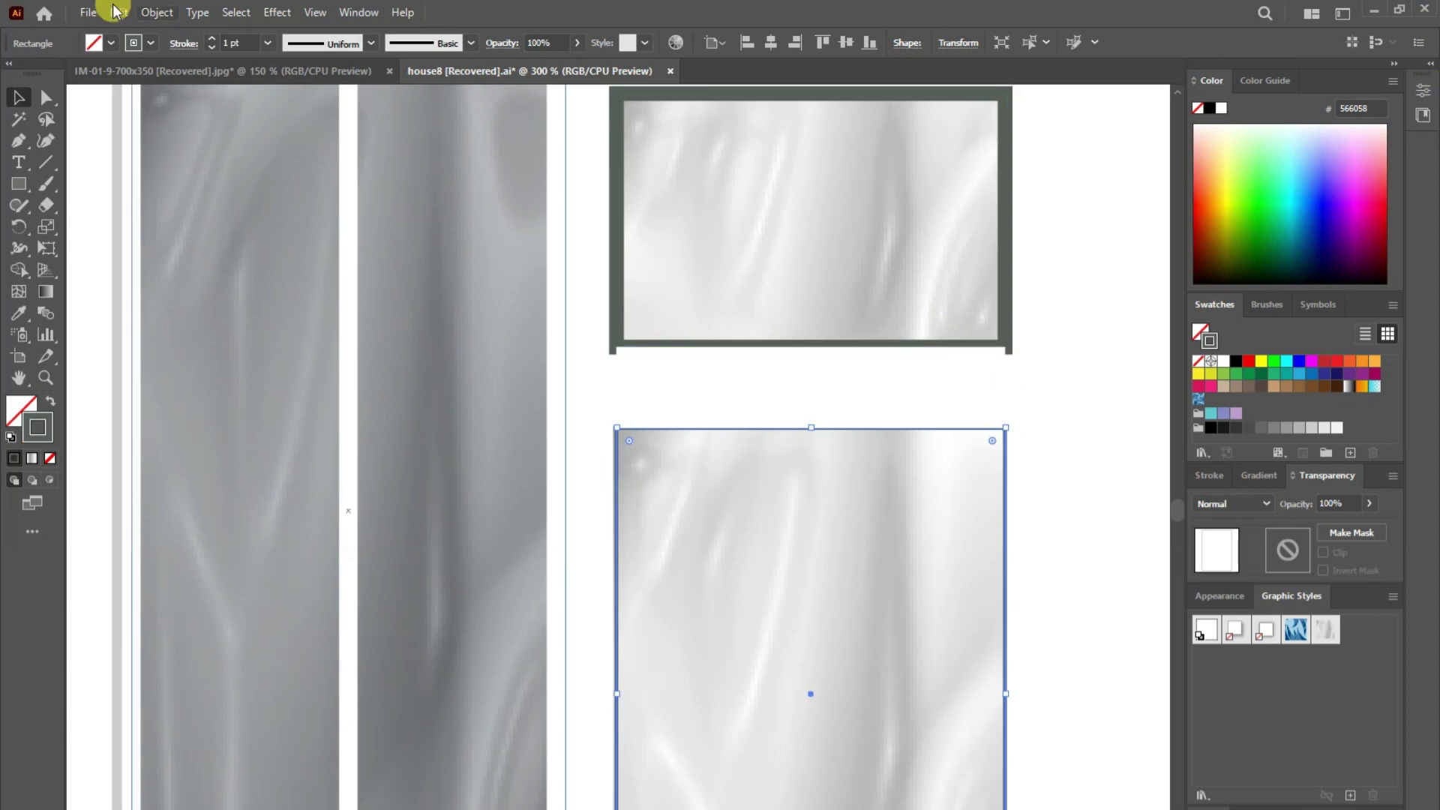
left_click(267, 42)
left_click(290, 186)
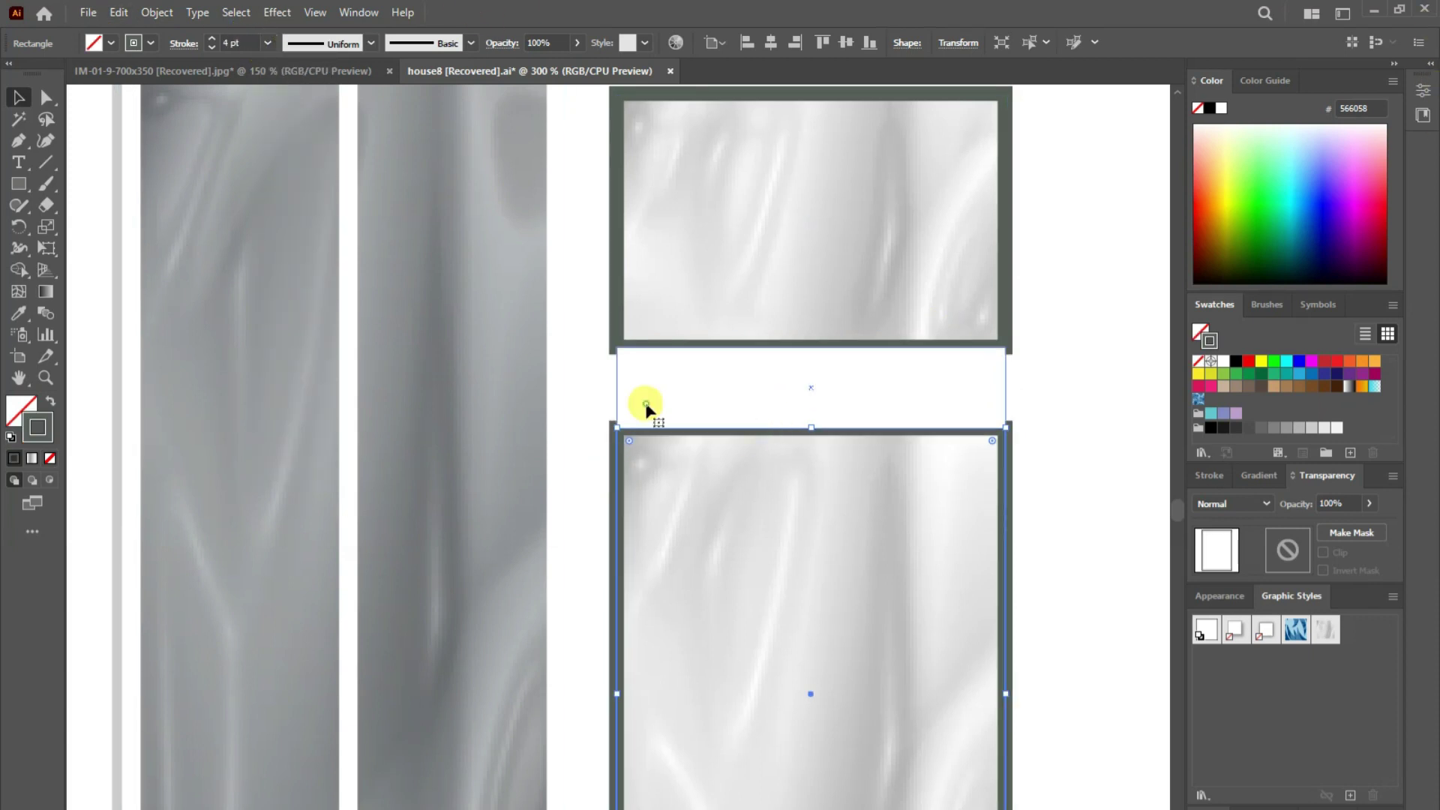
- Widen the white divider strip leftward and send it to the back behind the panes
right_click(633, 412)
left_click(1121, 465)
left_click_drag(617, 387, 607, 387)
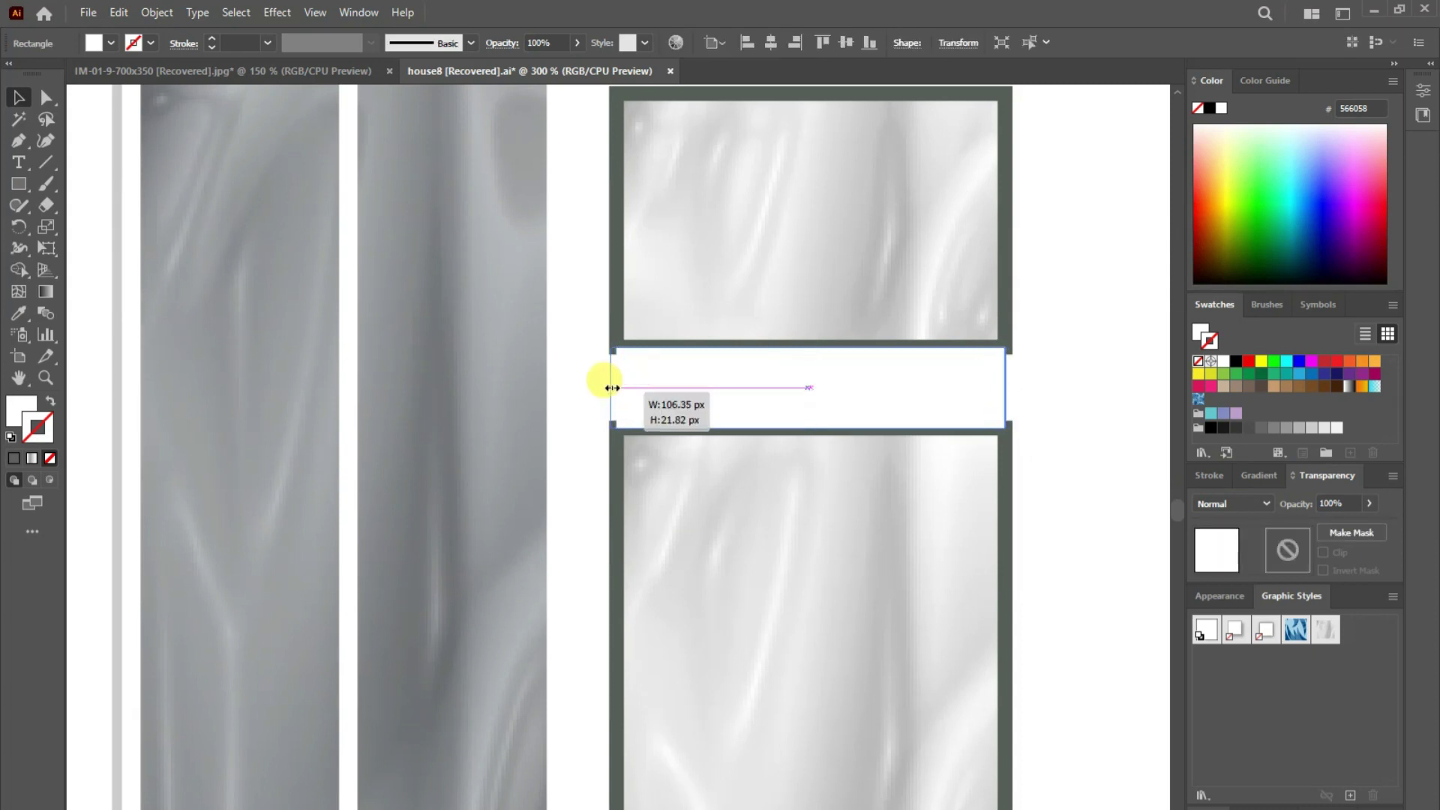
right_click(862, 393)
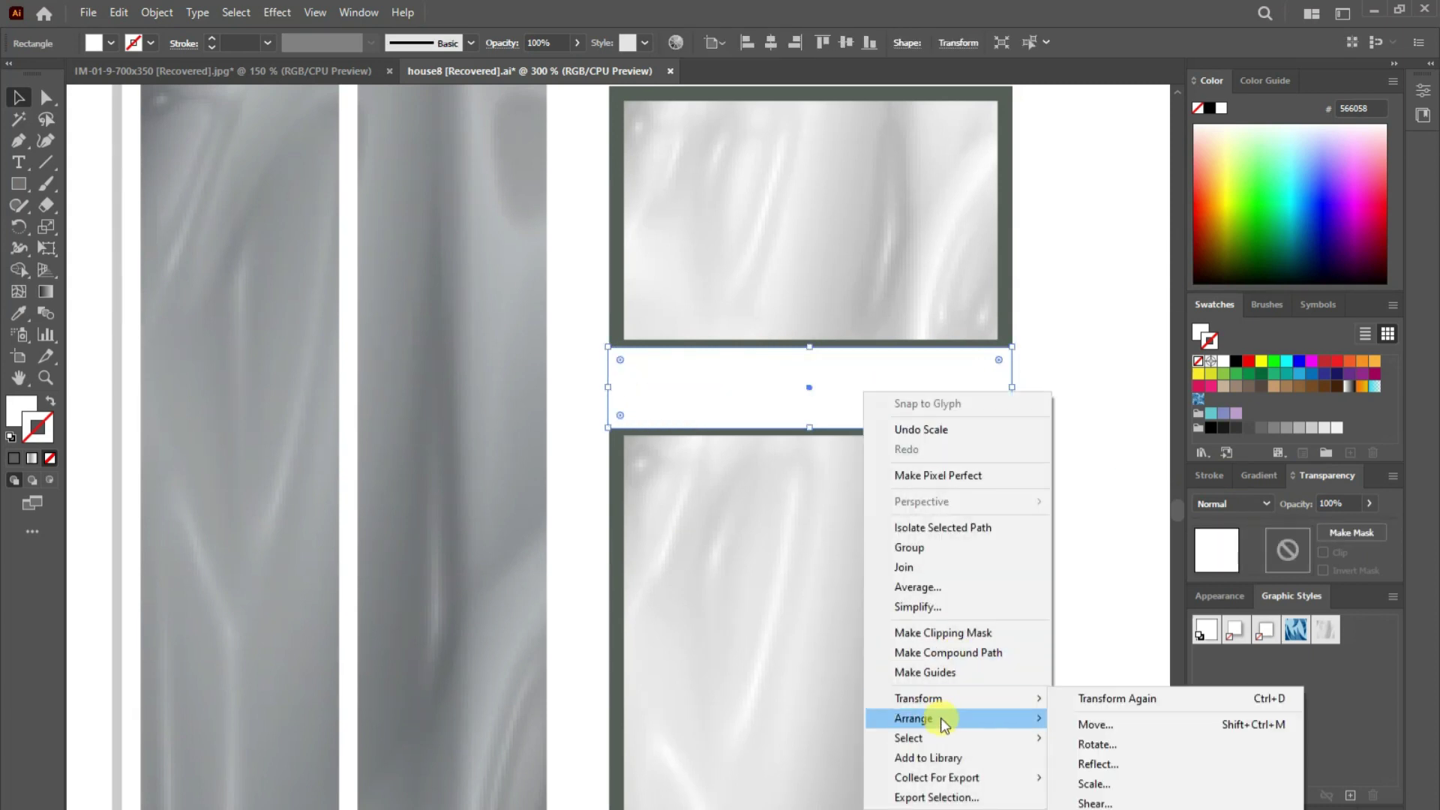
left_click(1118, 775)
left_click(1100, 632)
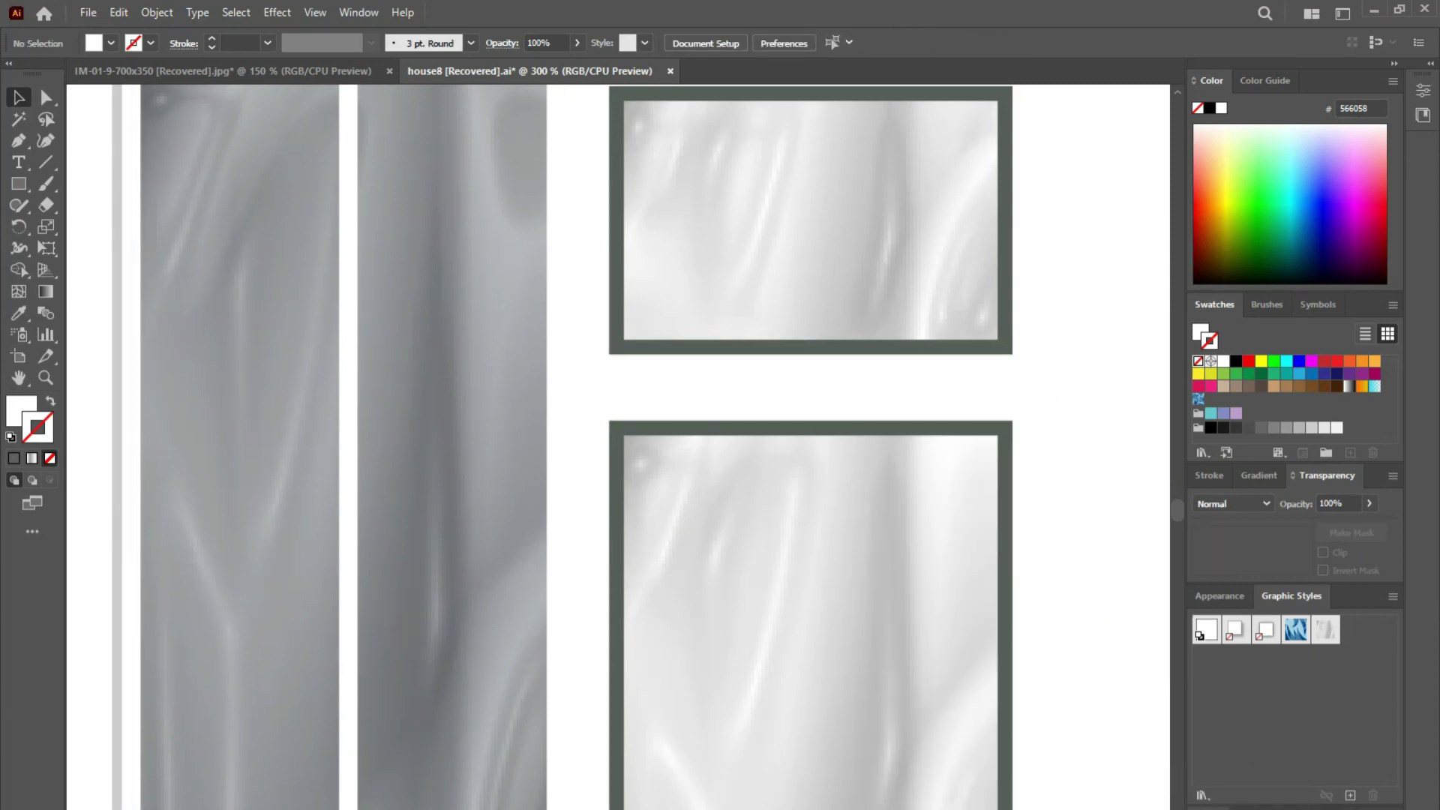
right_click(492, 585)
key("Escape")
key("ctrl+shift+a")
key("z")
scroll(707, 547, "down", 3)
scroll(610, 450, "up", 2)
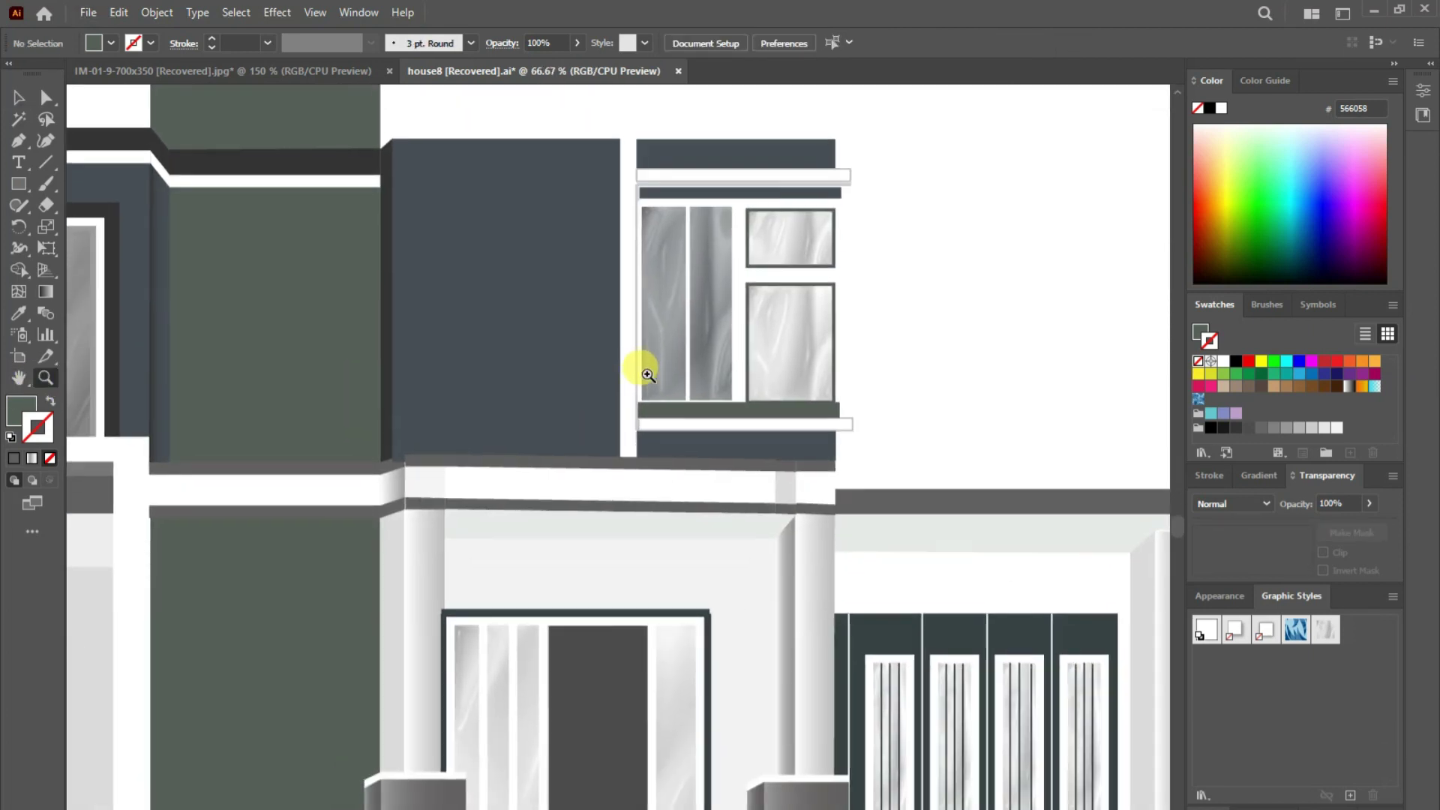
- Draw a light 2 pt vertical line down the dark wall panel
left_click_drag(354, 295, 465, 344)
left_click(16, 98)
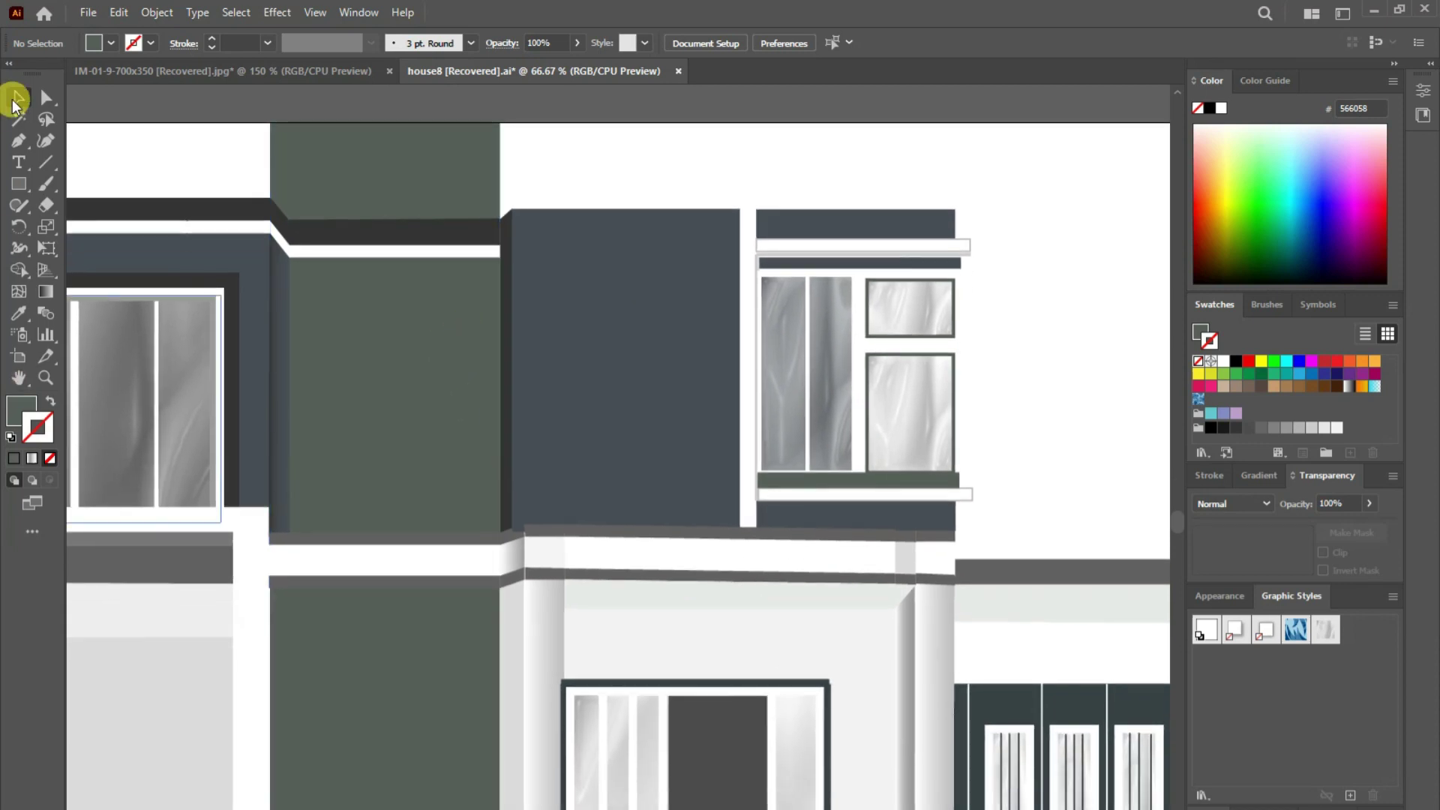
key("backslash")
left_click_drag(572, 210, 593, 534)
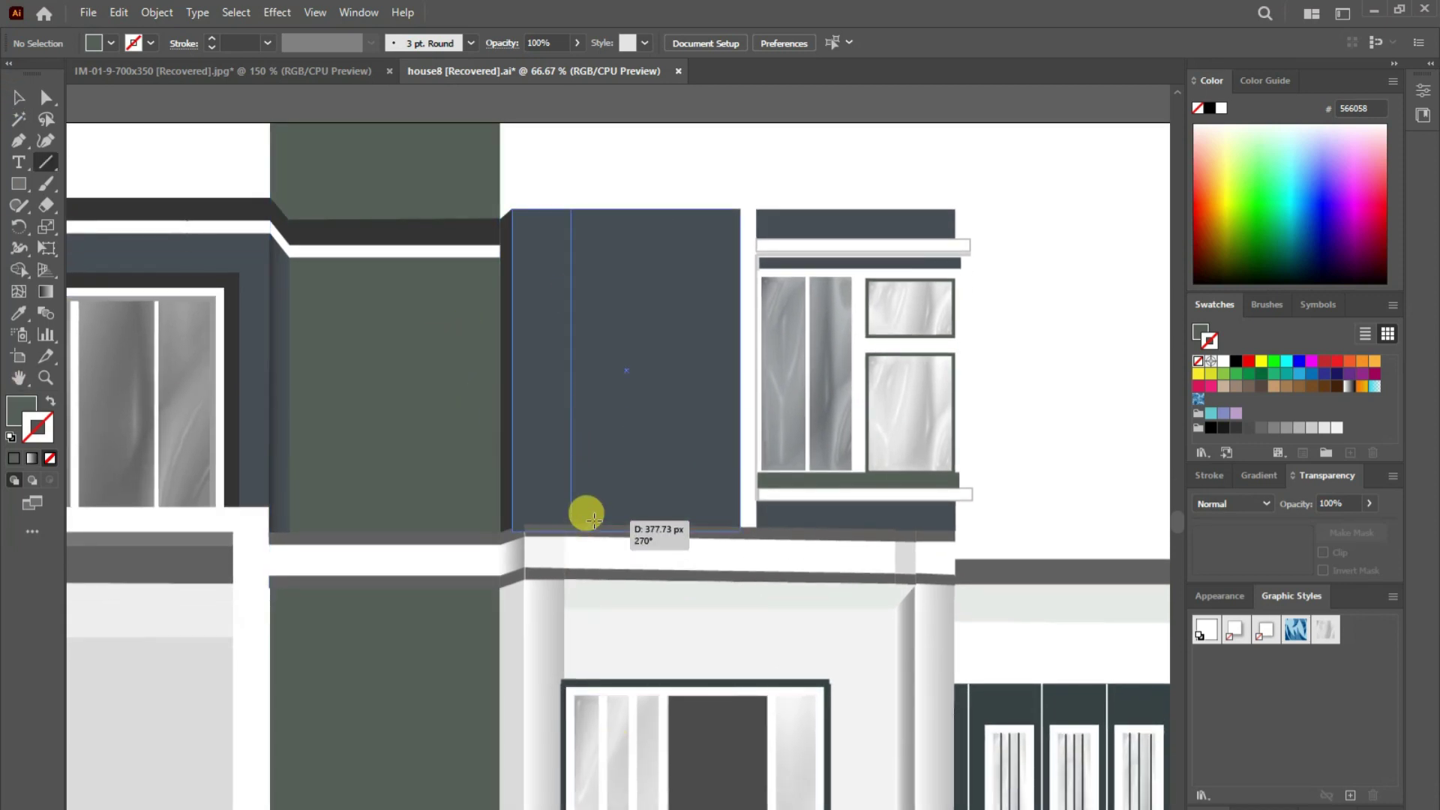
left_click(50, 402)
left_click(267, 42)
left_click(289, 145)
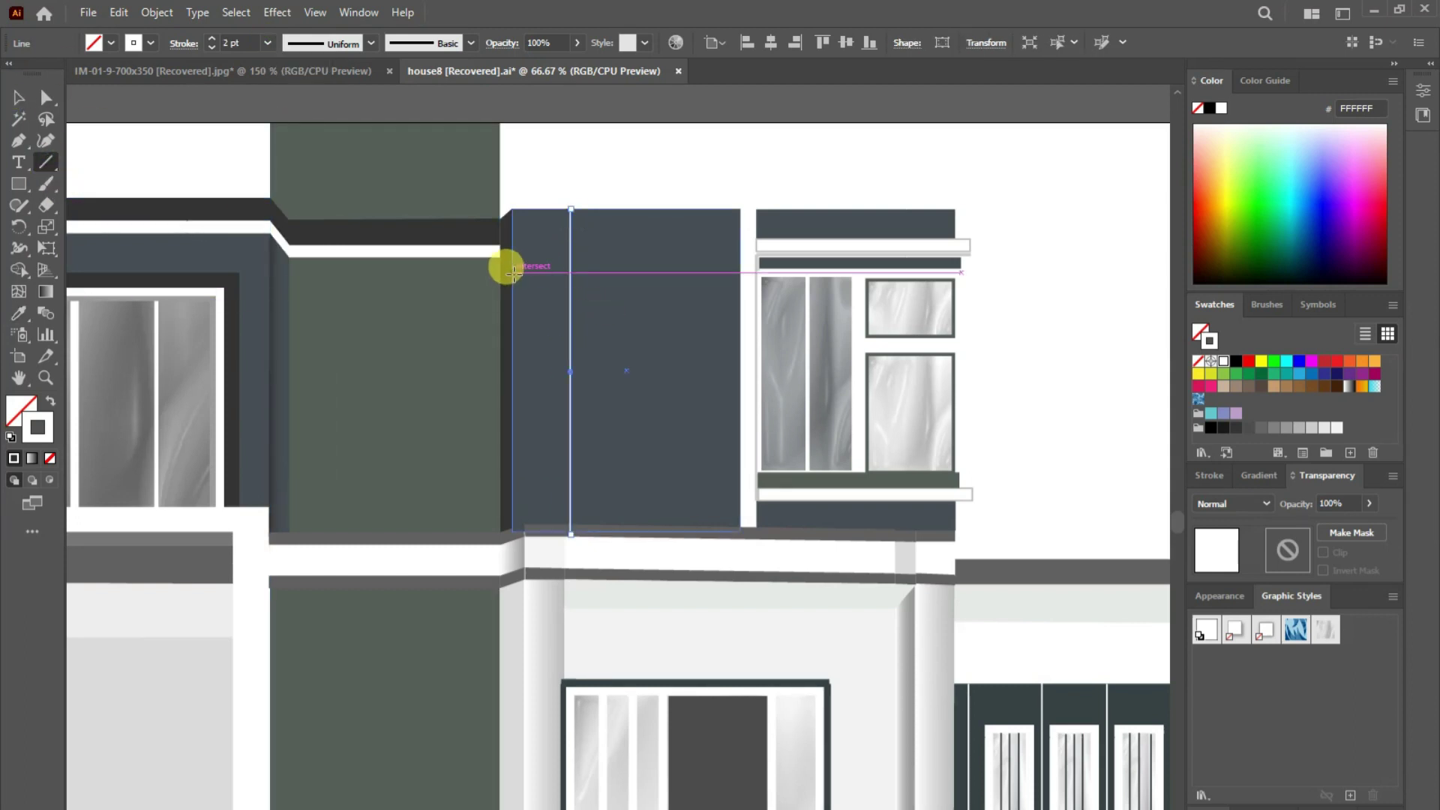
- Draw a horizontal line across the panel and repeat copies downward with Ctrl+D to form tiles
left_click_drag(513, 273, 740, 272)
left_click_drag(628, 277, 627, 346)
key("ctrl+d")
key("ctrl+d")
left_click(1050, 248)
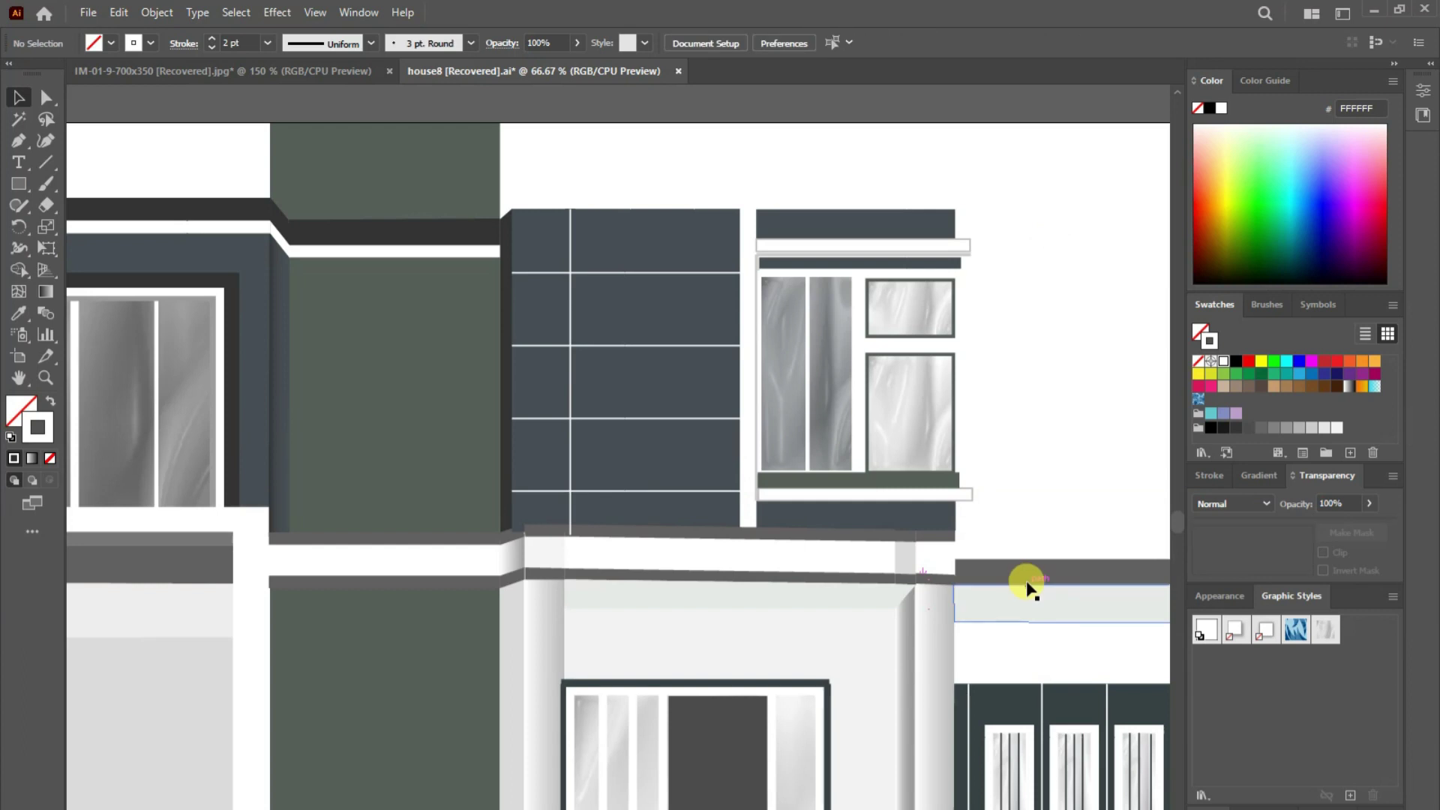
key("a")
key("ctrl+plus")
key("ctrl+plus")
left_click(738, 448)
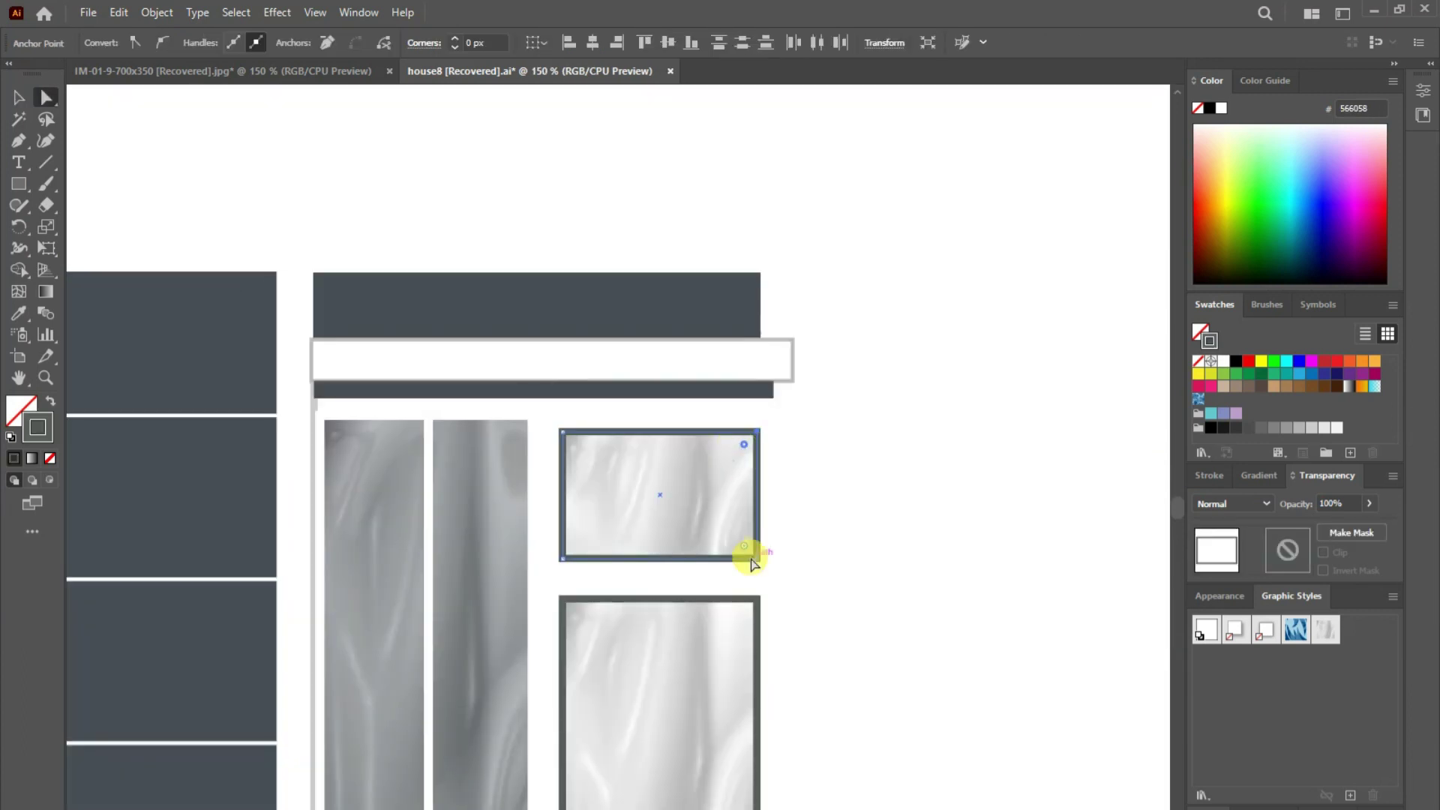
- Drag the live corner widgets to round the right corners of the upper and lower glass panes
left_click_drag(744, 546, 731, 533)
left_click(756, 600)
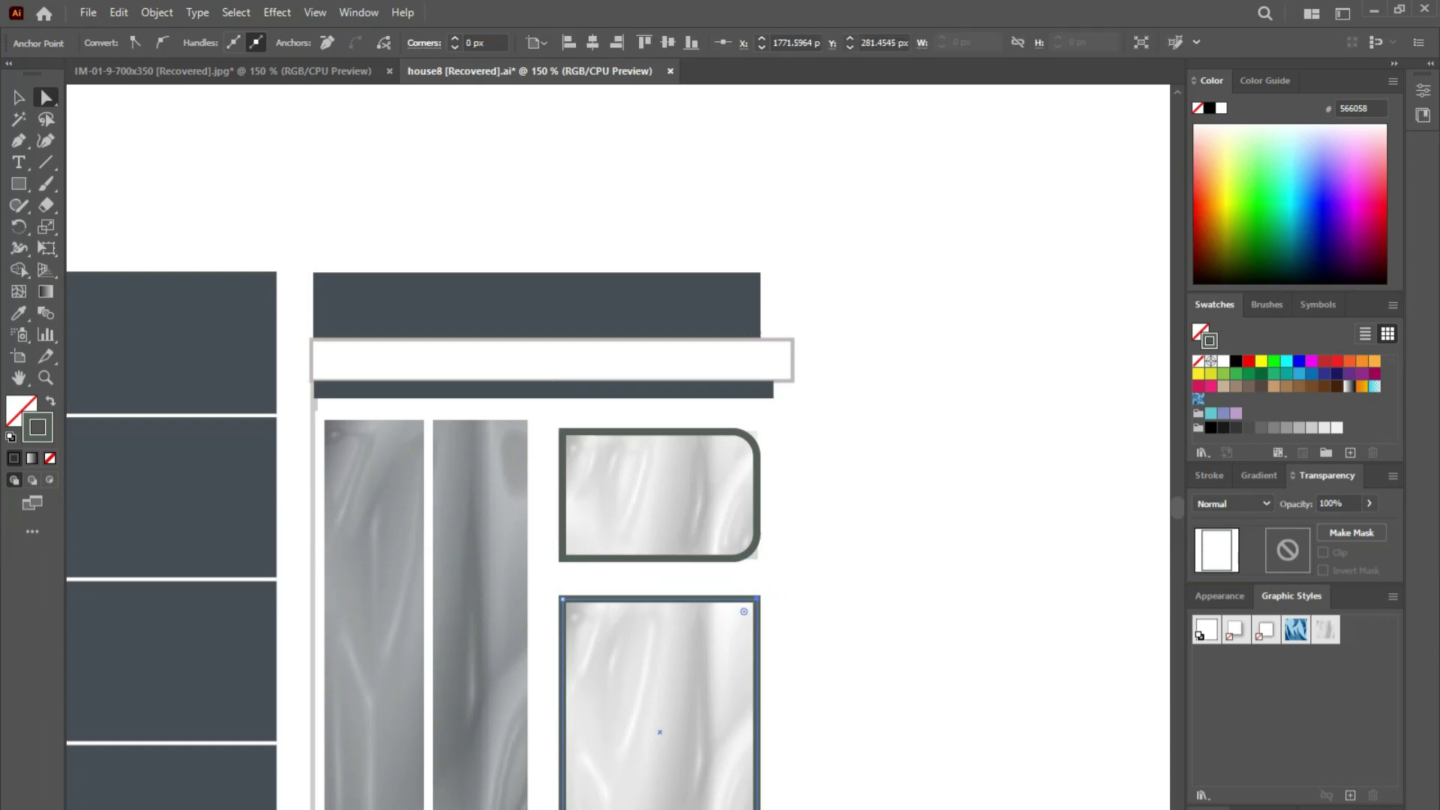
left_click_drag(744, 611, 731, 600)
left_click(757, 559)
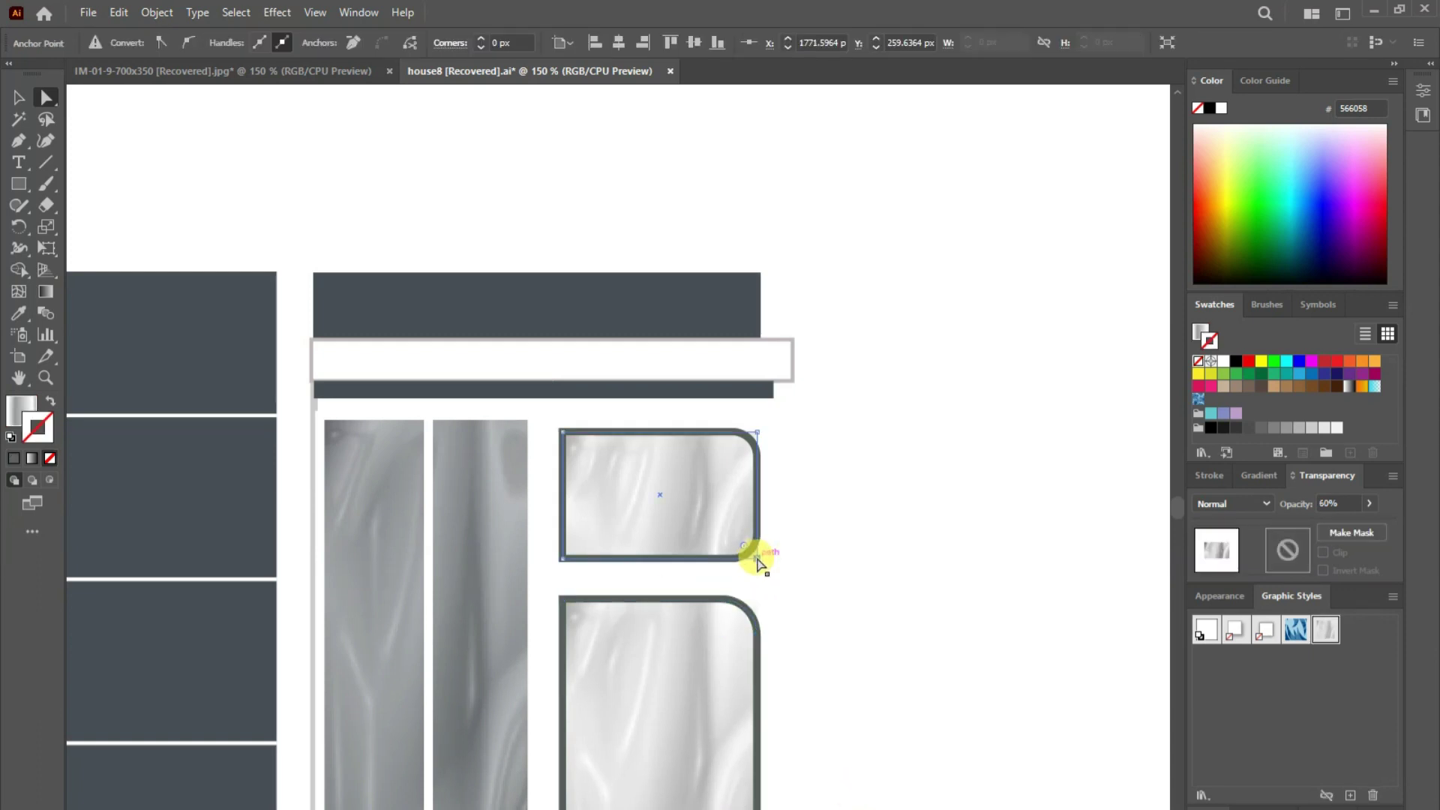
left_click(756, 434, "shift")
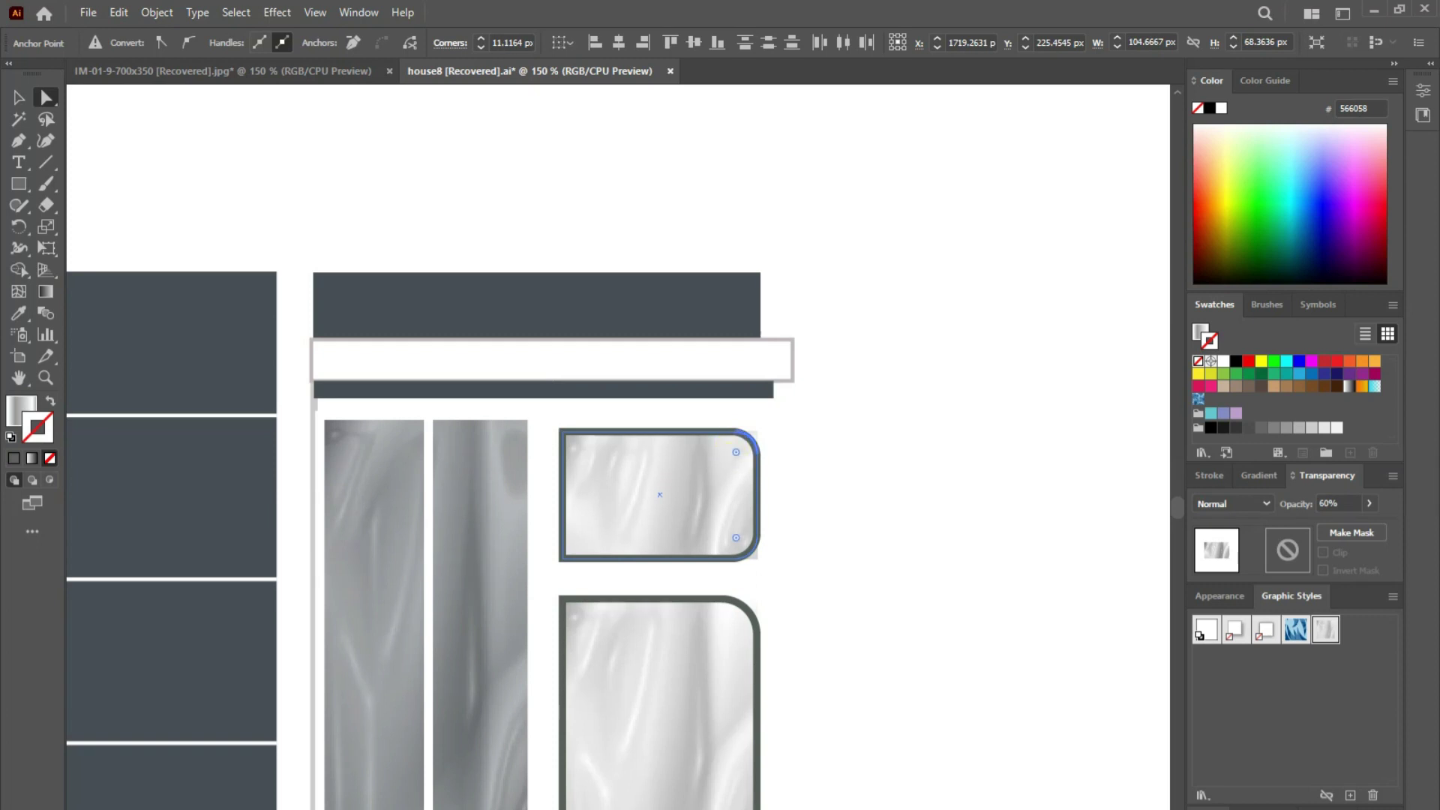
left_click(659, 698)
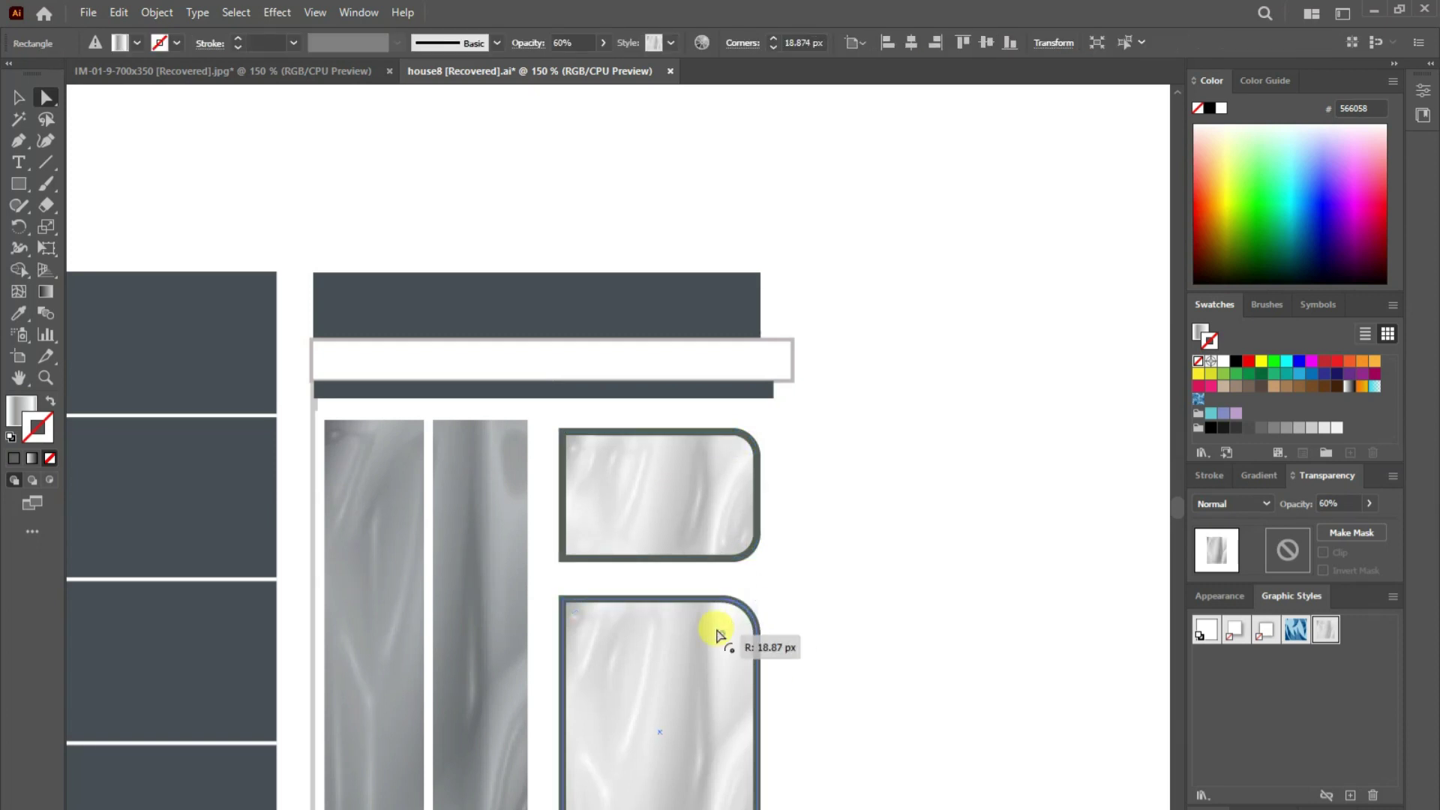
left_click(969, 777)
left_click(525, 484, "alt")
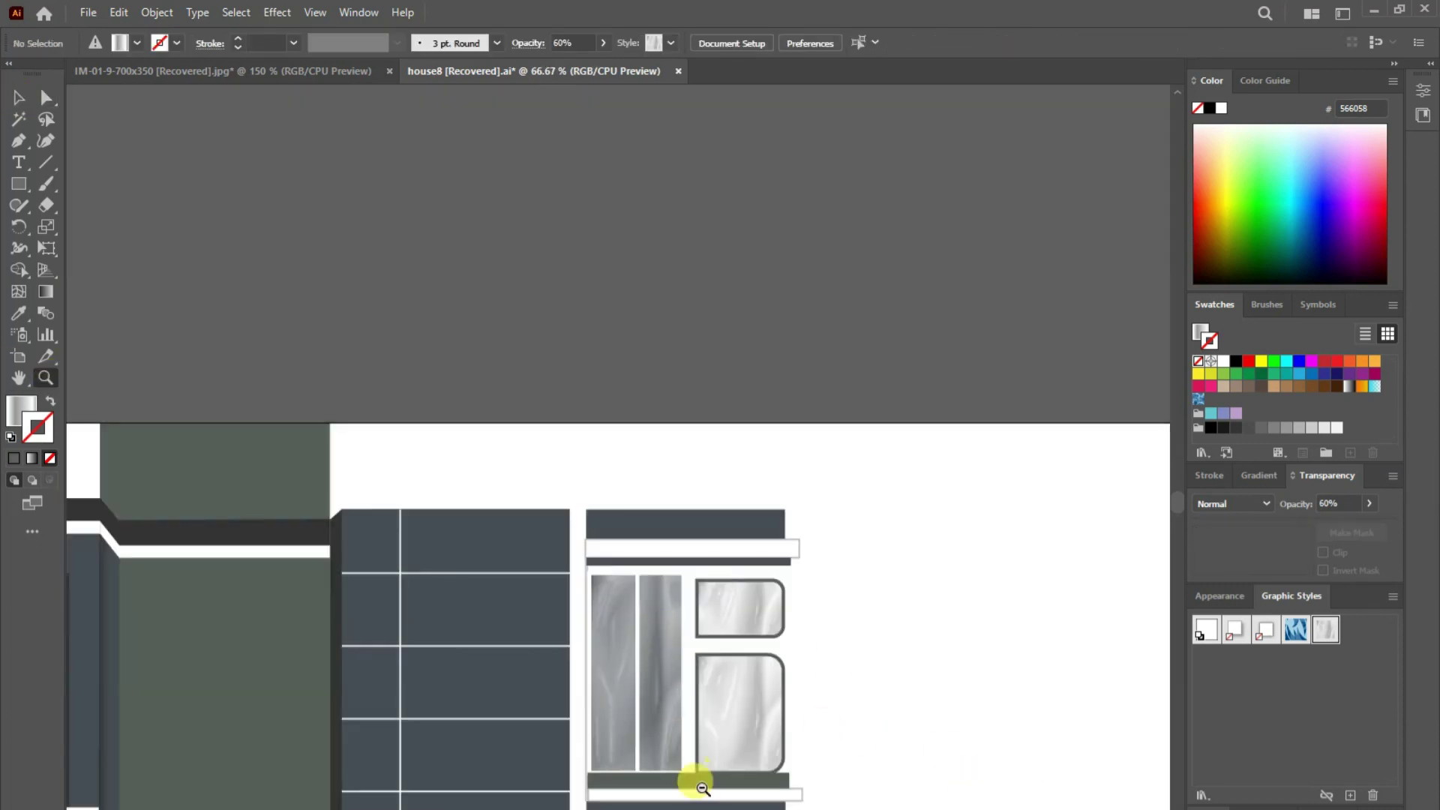
left_click_drag(691, 777, 781, 469)
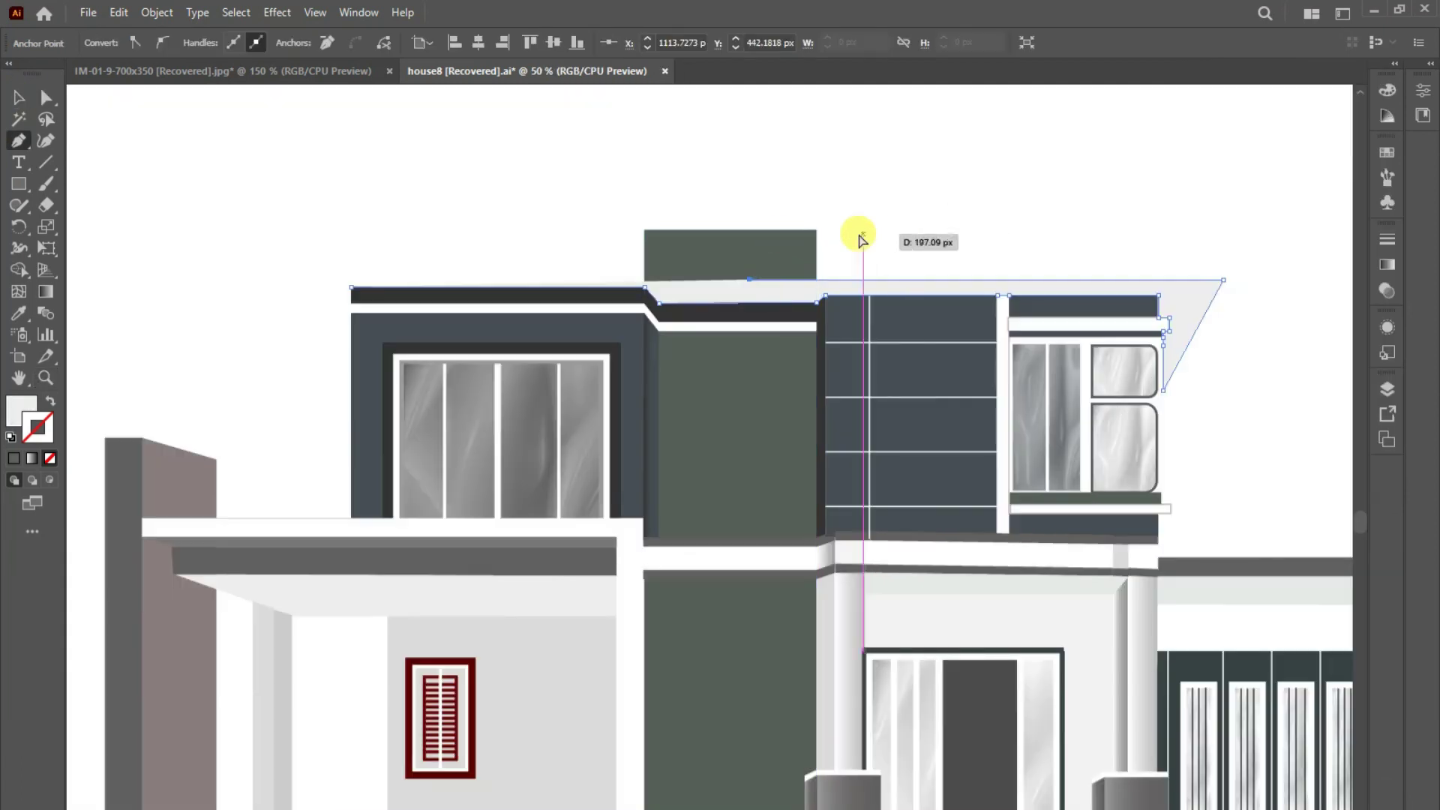
- Pen-draw a closed light grey hip-roof outline along the tops of both upper blocks
left_click(351, 286)
left_click(644, 287)
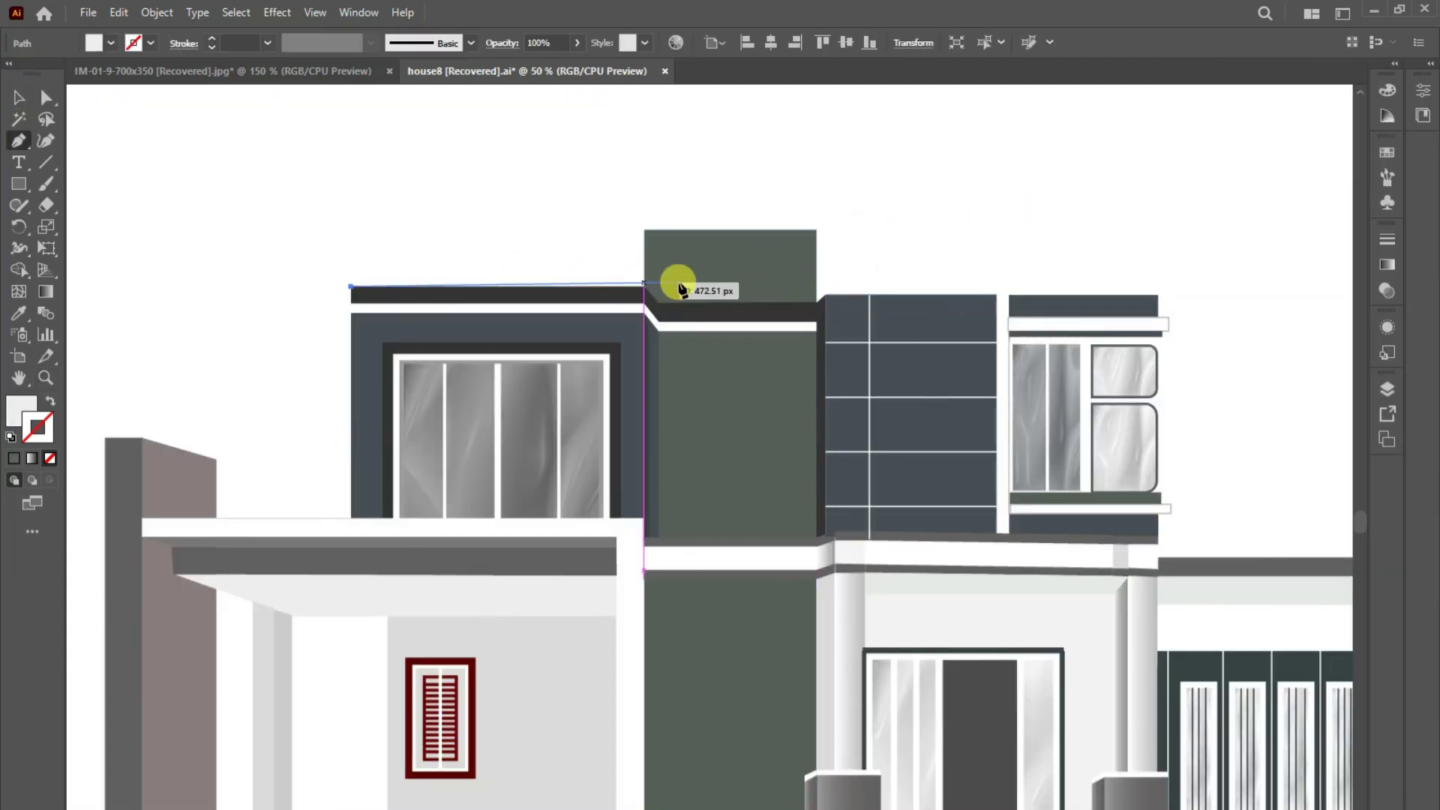
left_click(817, 303)
left_click(825, 295)
left_click(997, 294)
left_click(1157, 303)
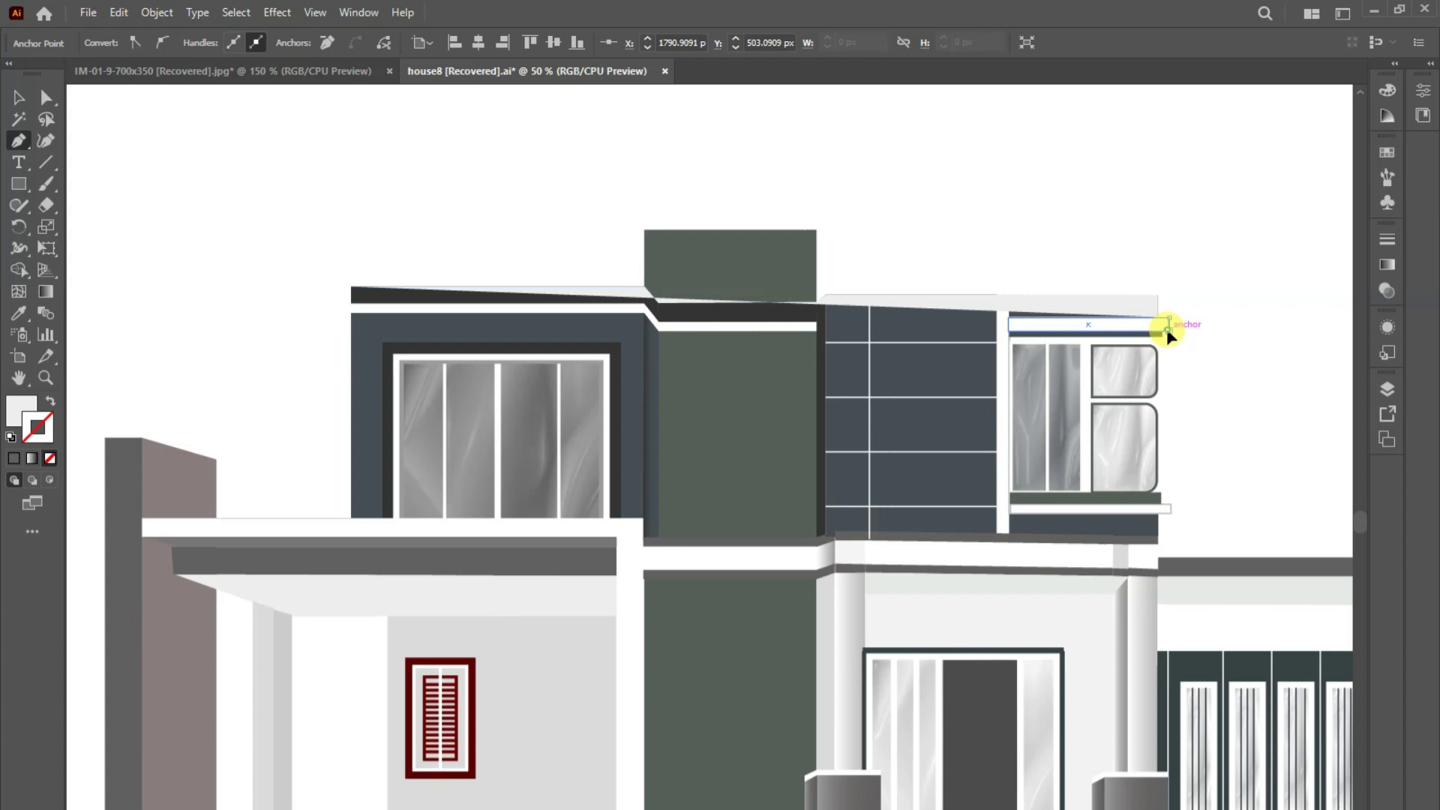
left_click(1163, 375)
left_click(1223, 273)
left_click_drag(764, 290, 763, 304)
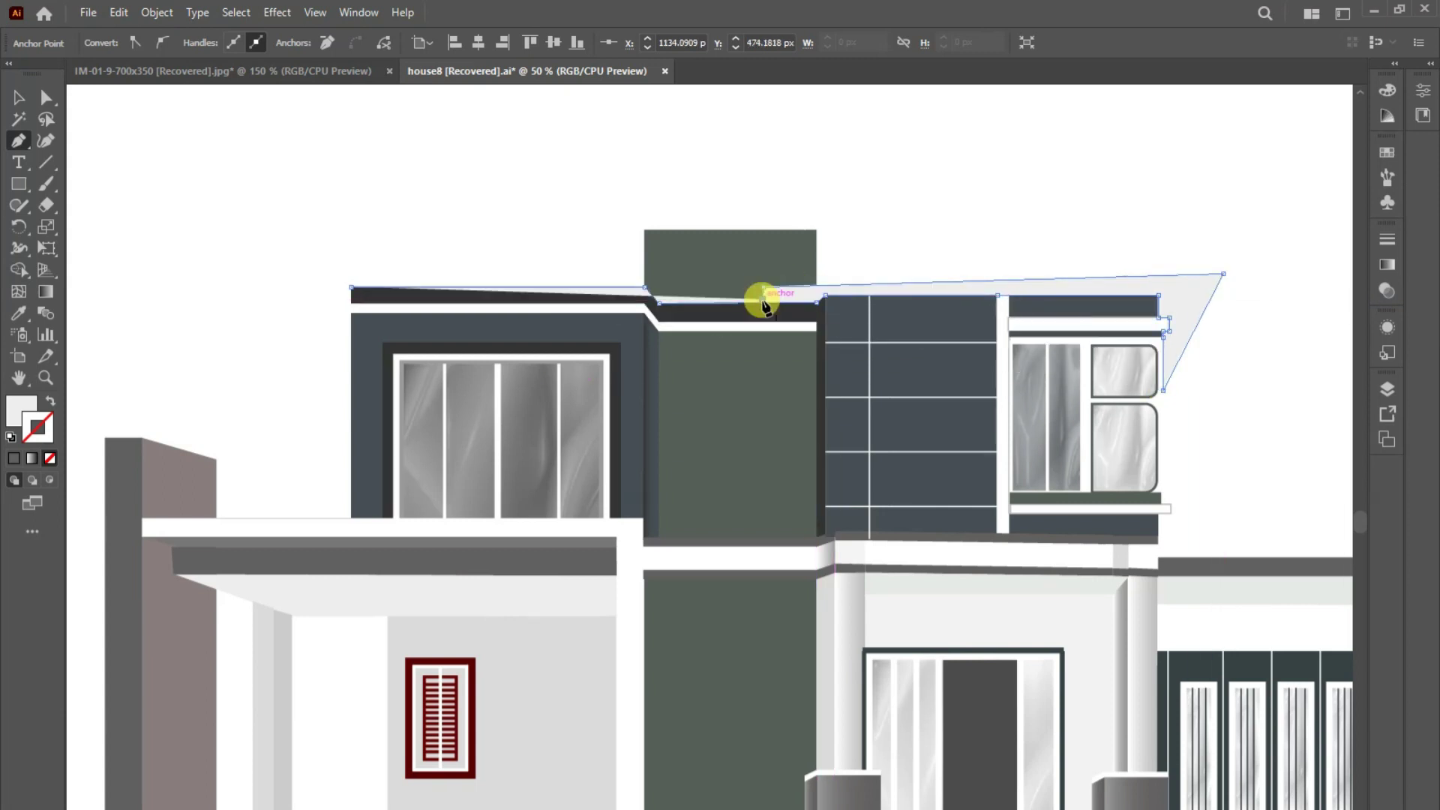
left_click(660, 234)
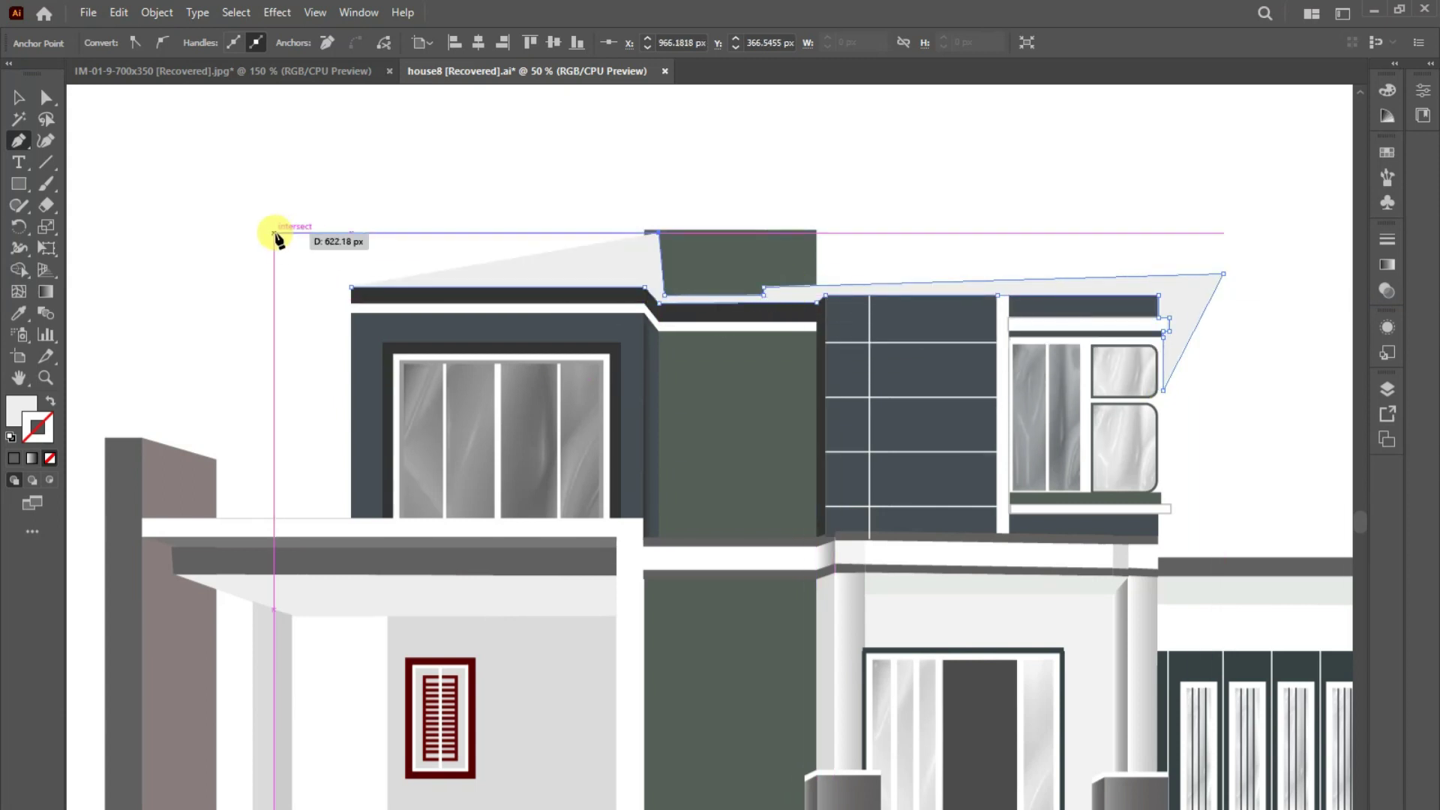
left_click(273, 233)
left_click(352, 287)
key("v")
left_click(1095, 160)
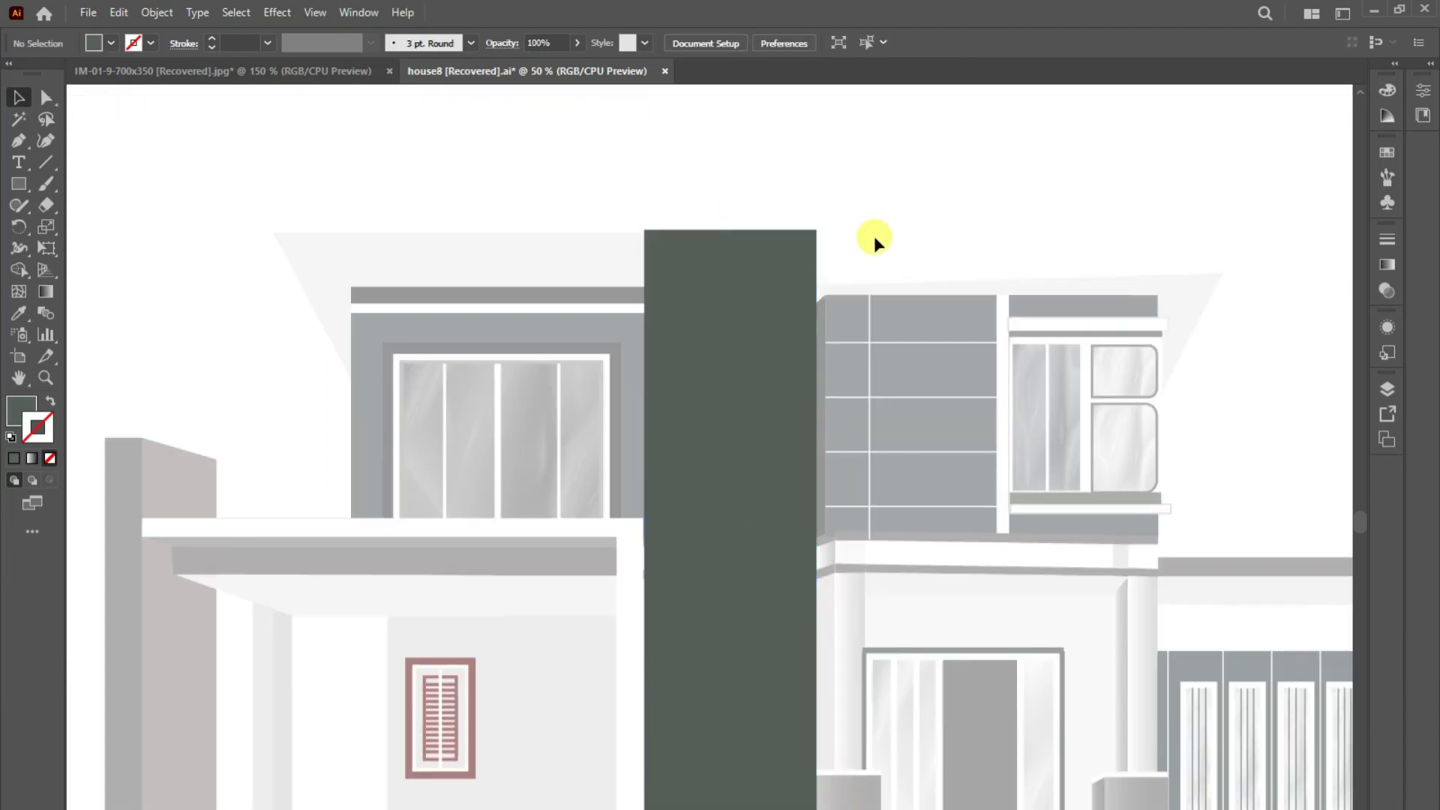
- Adjust the roof path's anchors, tucking the chimney top behind the roof
left_click(967, 103)
mouse_move(732, 230)
left_mouse_down()
mouse_move(732, 295)
mouse_move(704, 293)
left_mouse_up()
key("a")
left_click(660, 233)
left_click(763, 288)
left_click(1028, 212)
left_click(1222, 276)
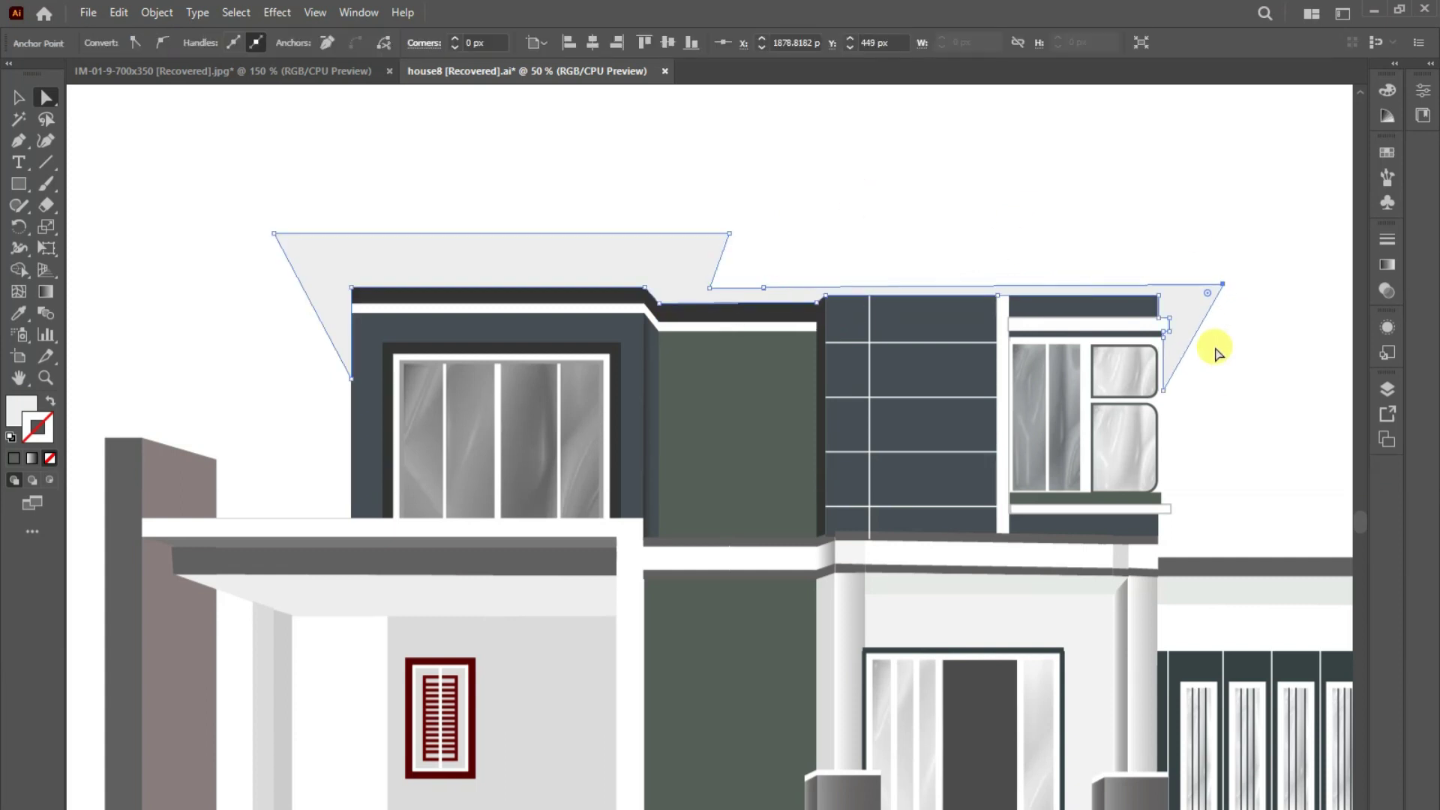
left_click(1244, 360)
- Add thin #474F55 slabs along both roof tops and a vertical piece joining them
left_click(19, 184)
left_click_drag(274, 233, 728, 217)
double_click(21, 410)
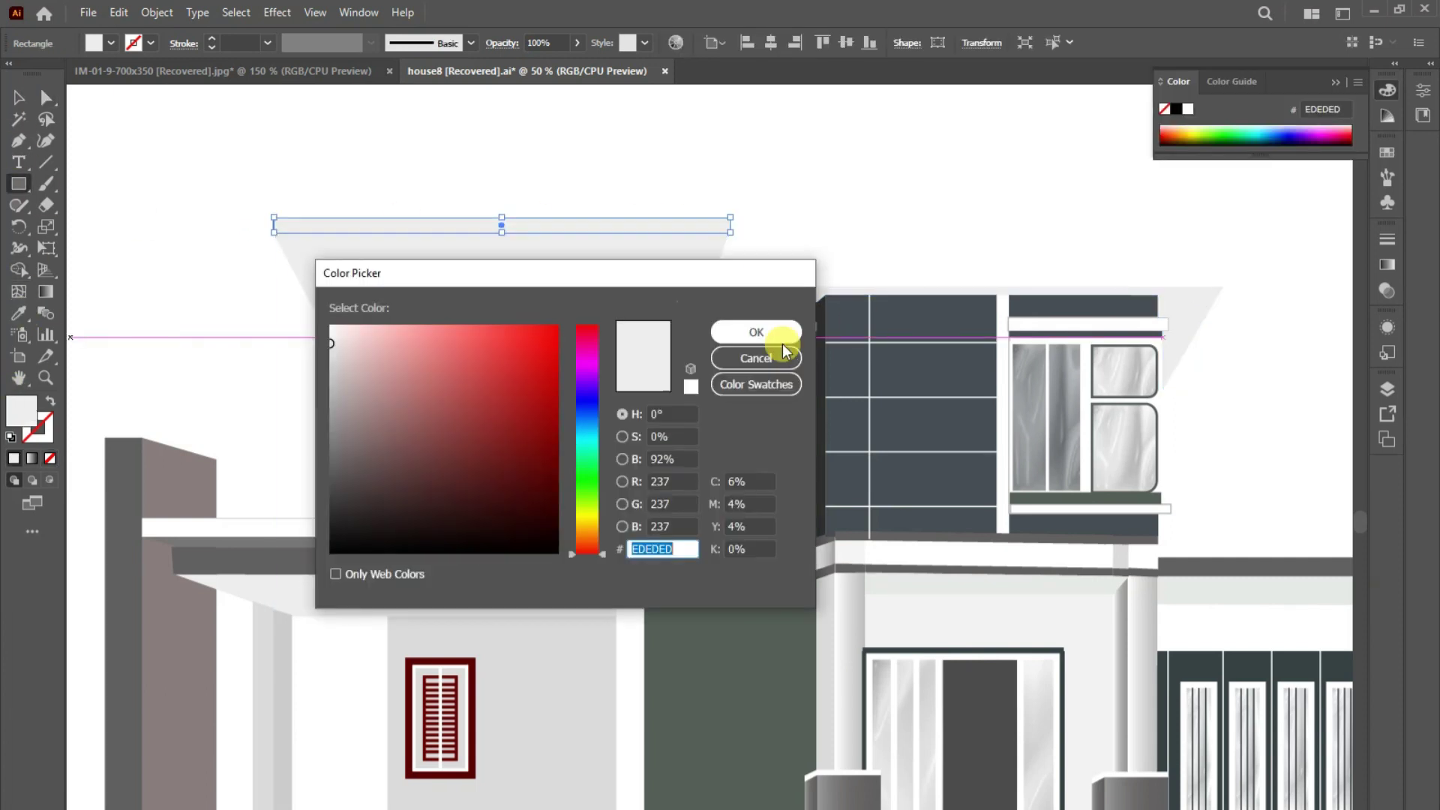
left_click(765, 328)
left_click_drag(1048, 274, 1222, 286)
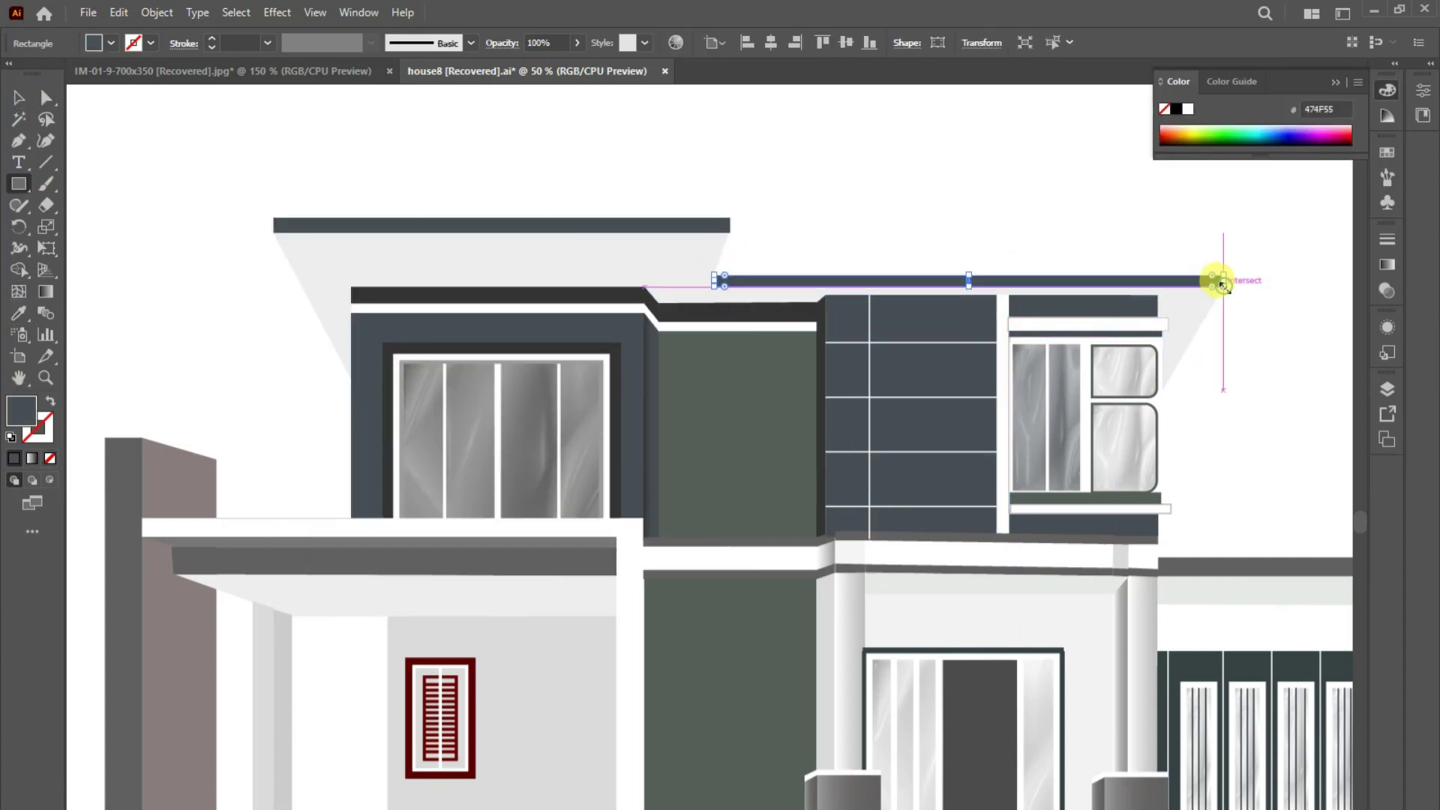
key("a")
left_click(690, 270)
left_click(840, 184)
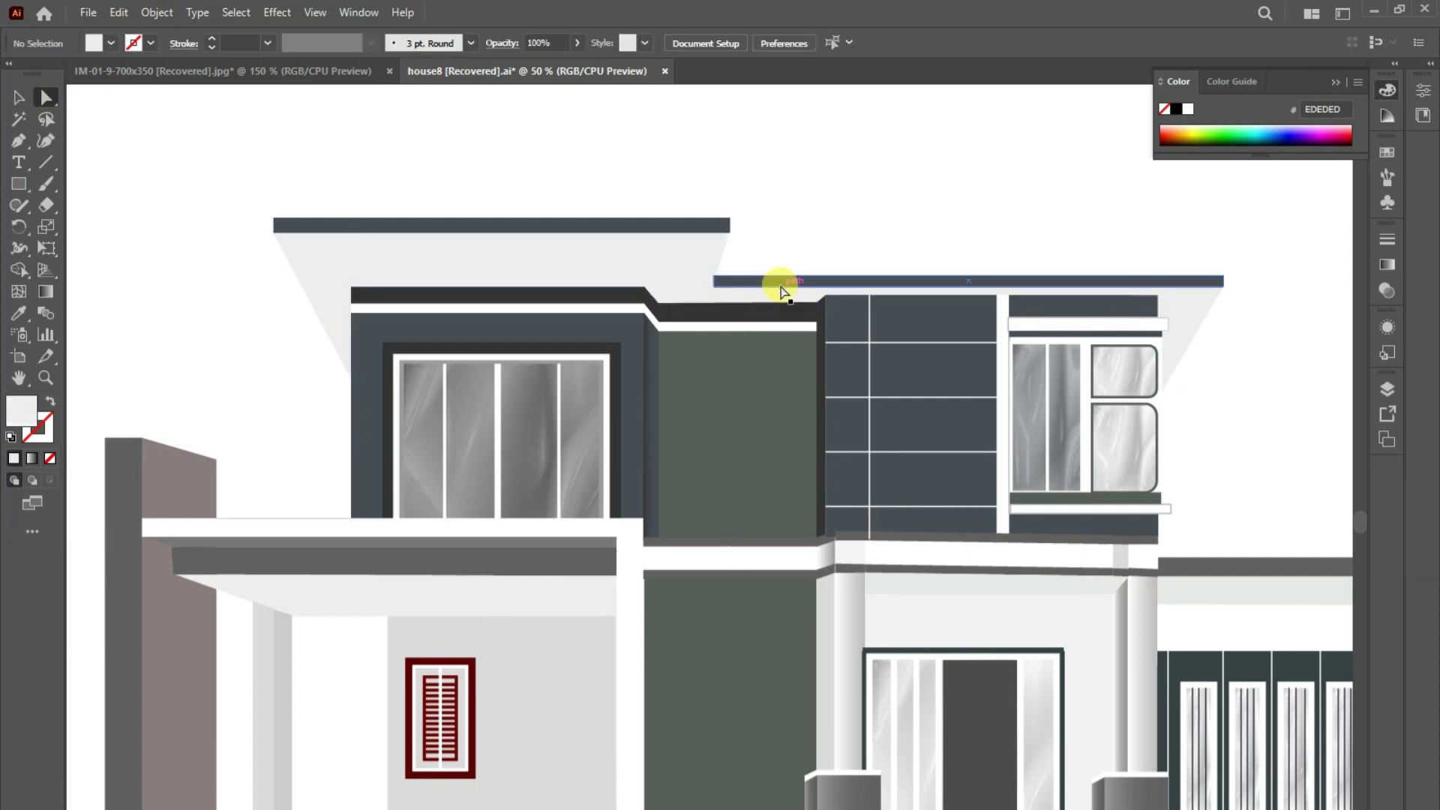
left_click(19, 313)
left_click_drag(722, 267, 718, 225)
- Slant the roof connector and fit a dark edge line to the left roof slope's corner
key("a")
left_click(889, 195)
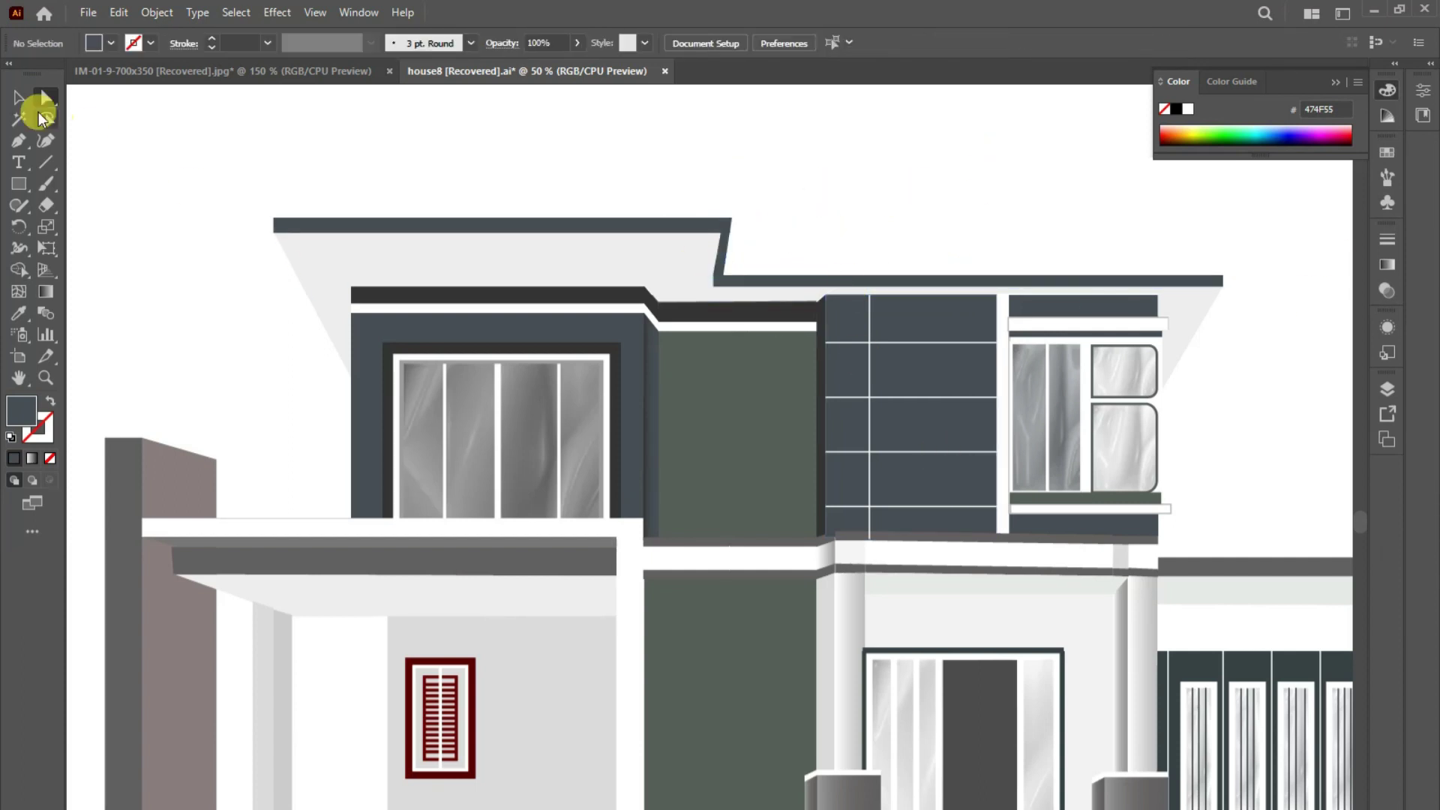
left_click_drag(354, 377, 350, 377)
left_click(19, 313)
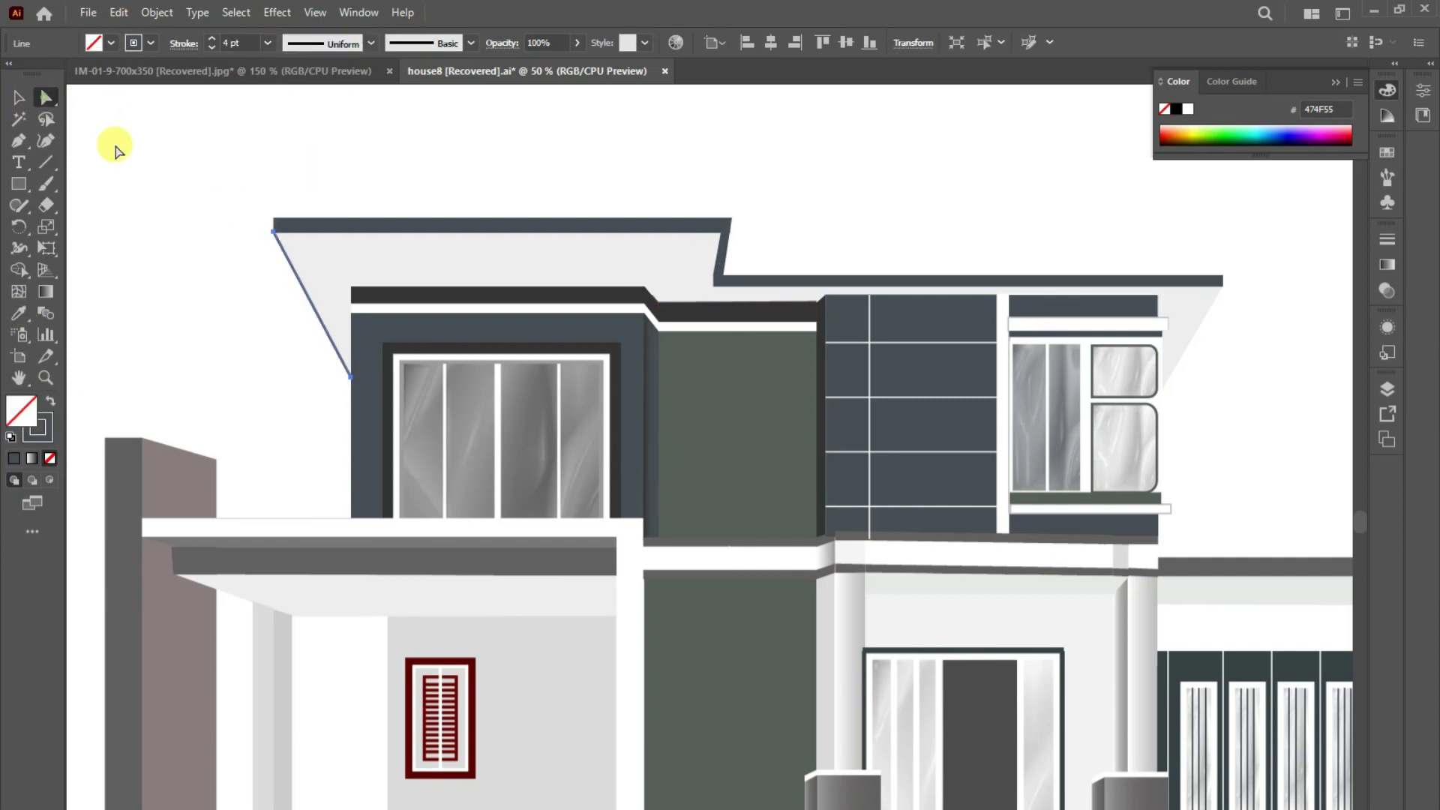
left_click(313, 262)
left_click_drag(282, 219, 282, 219)
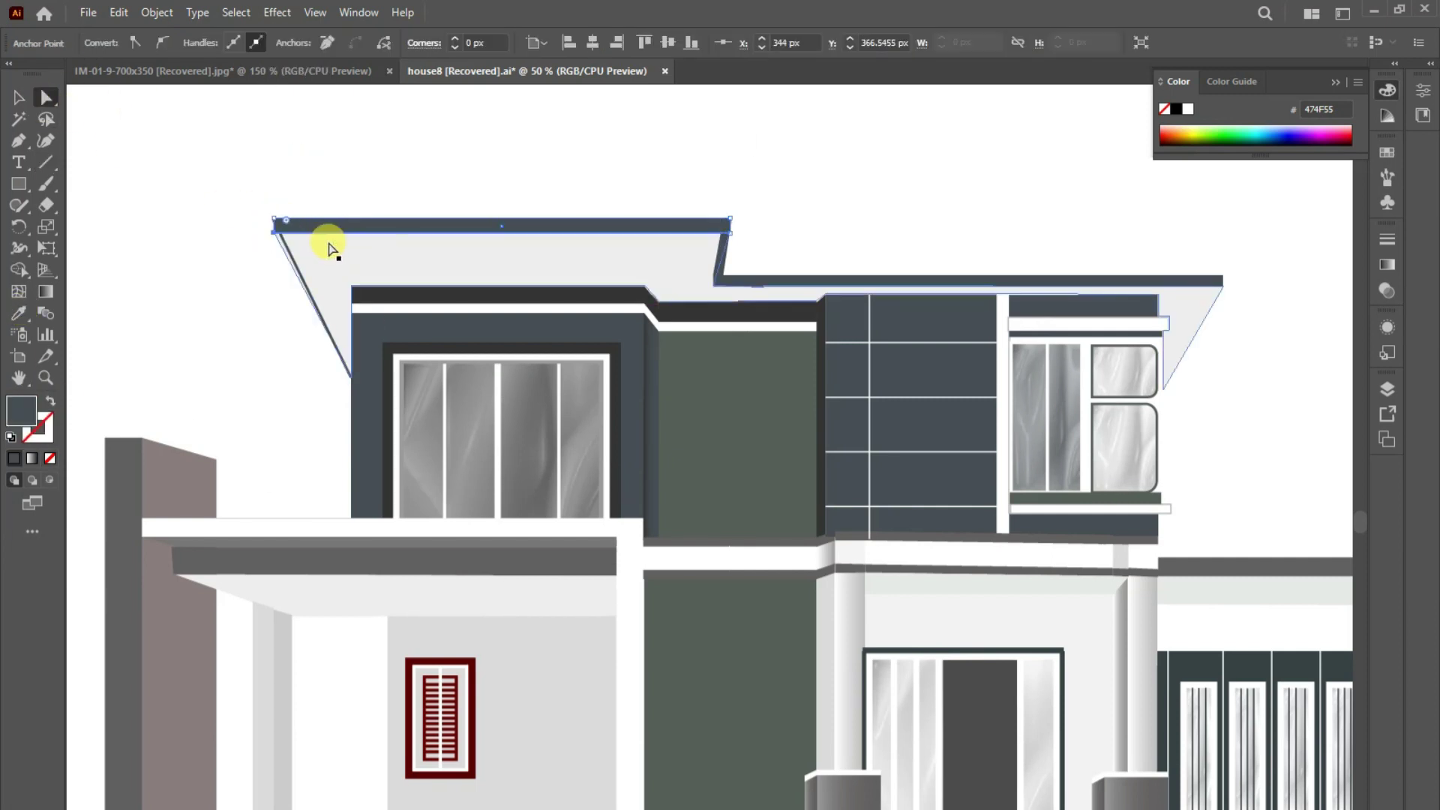
left_click(420, 178)
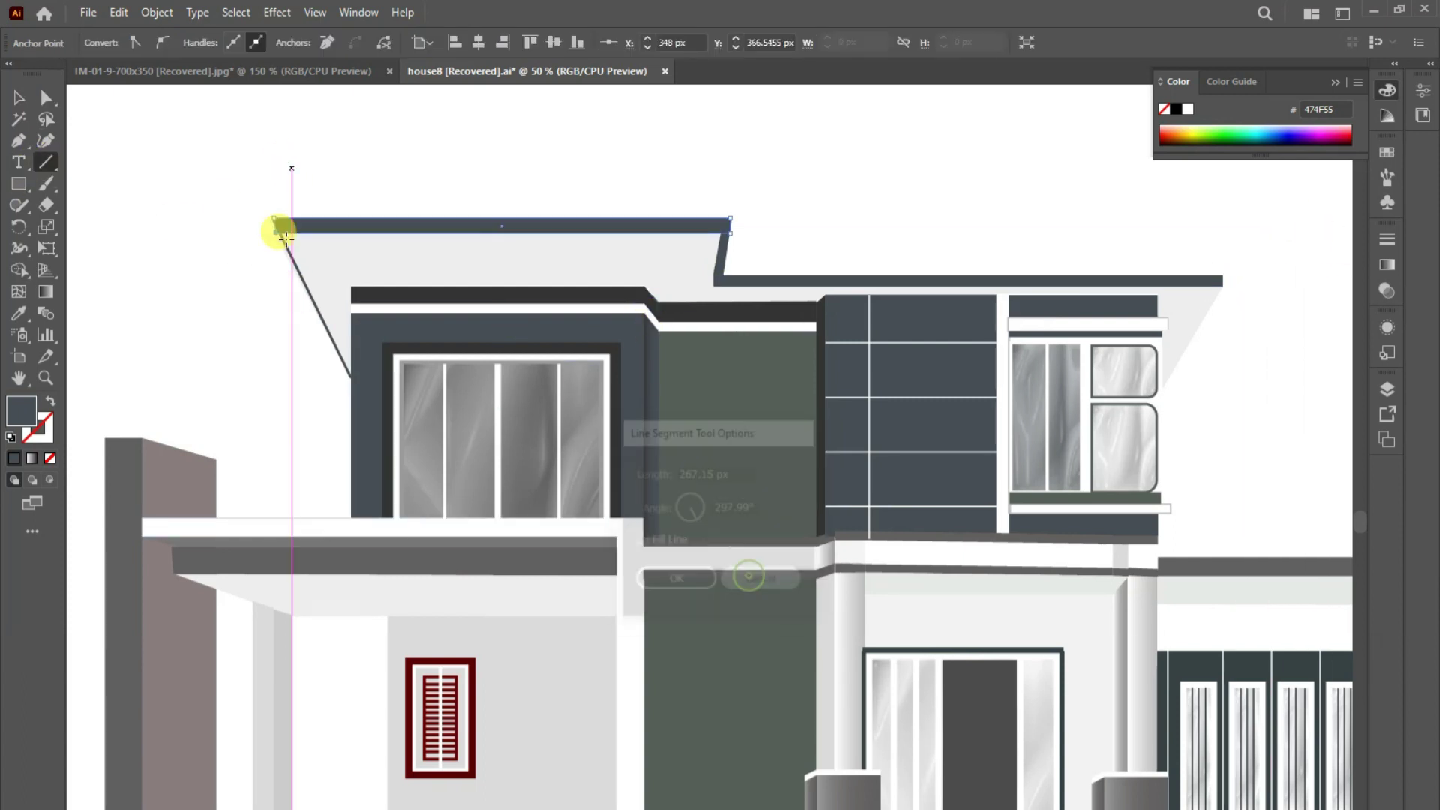
left_click_drag(286, 227, 274, 225)
left_click(441, 164)
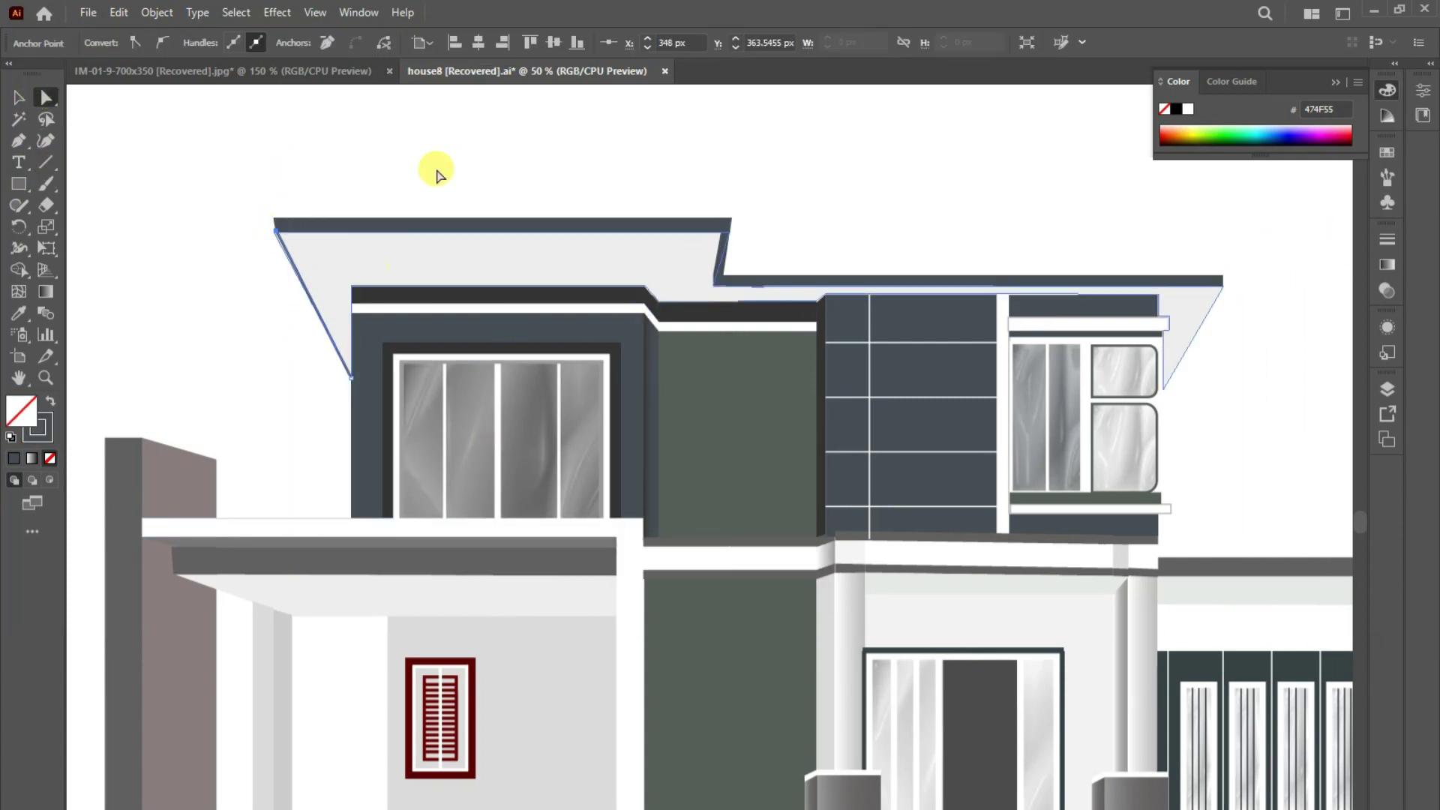
- Draw a dark edge line along the right roof slope
key("backslash")
left_click(353, 283)
key("Escape")
left_click_drag(1223, 285, 1222, 285)
left_click(18, 98)
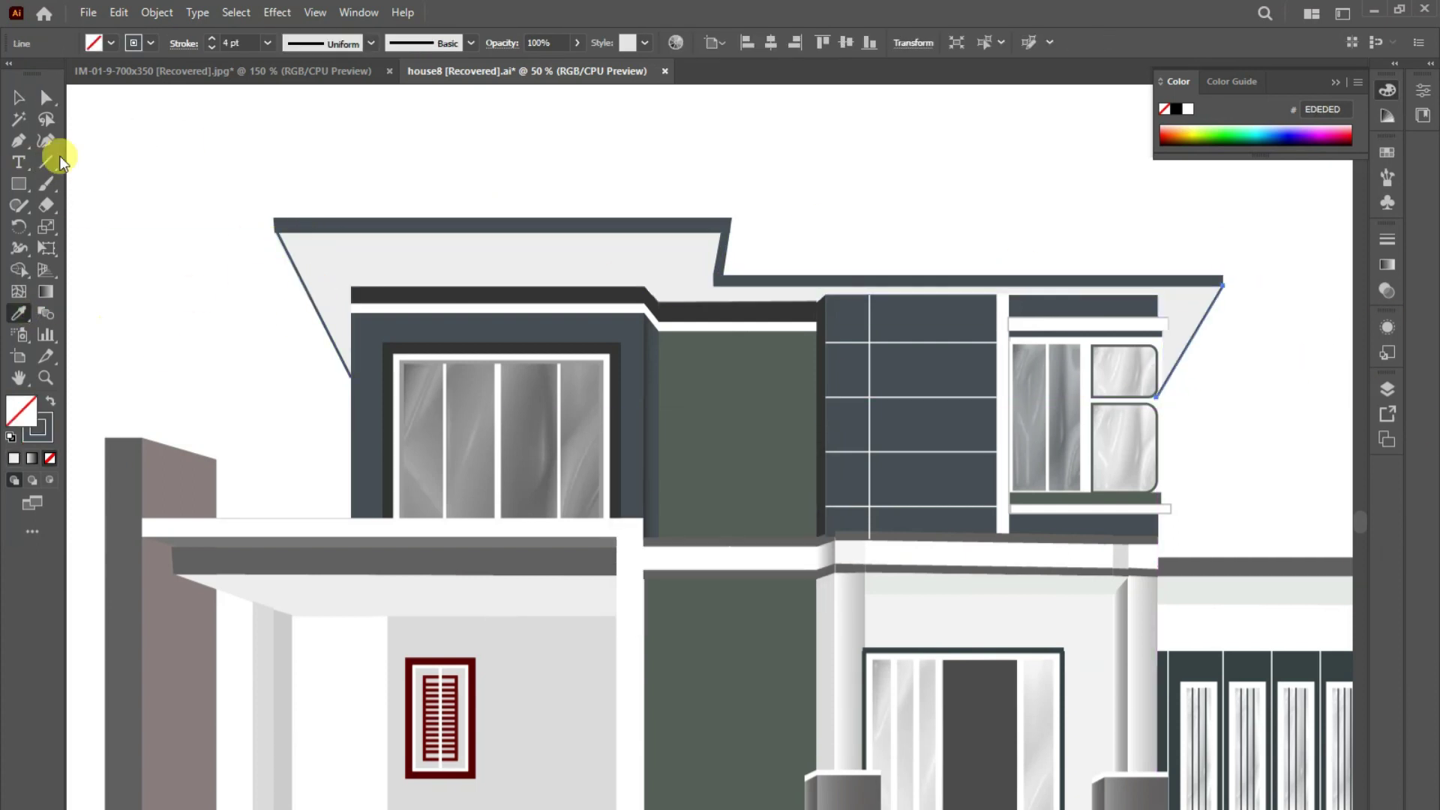
left_click(1189, 341)
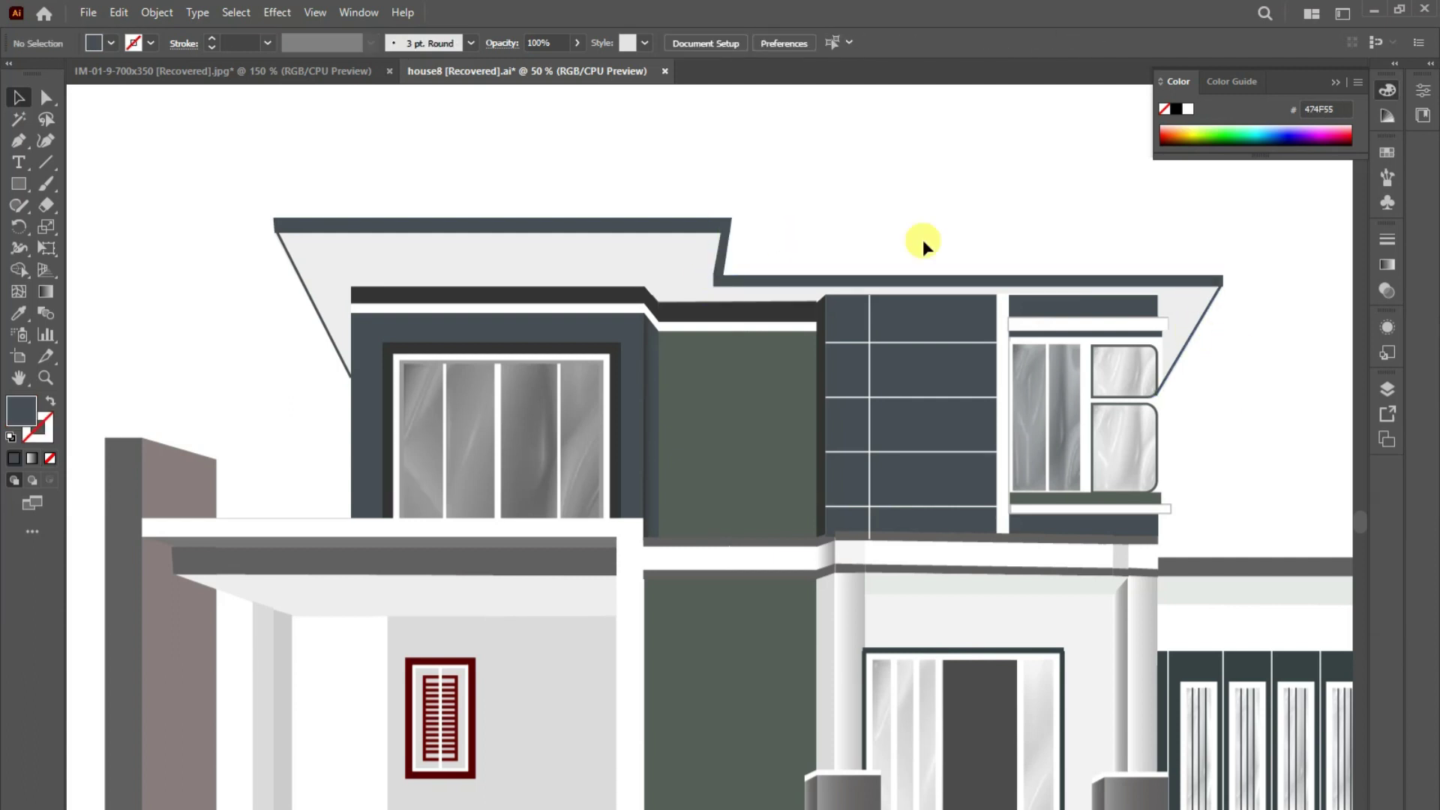
left_click(1125, 371)
- Eyedrop the dark red frame outline onto the window panes and thin its stroke weight
key("i")
left_click(1140, 411, "ctrl")
left_click(1109, 322)
key("v")
left_click(267, 43)
left_click(283, 200)
- Set the left pane's outline to 6D0308 and bring it to the front
left_click(1060, 414)
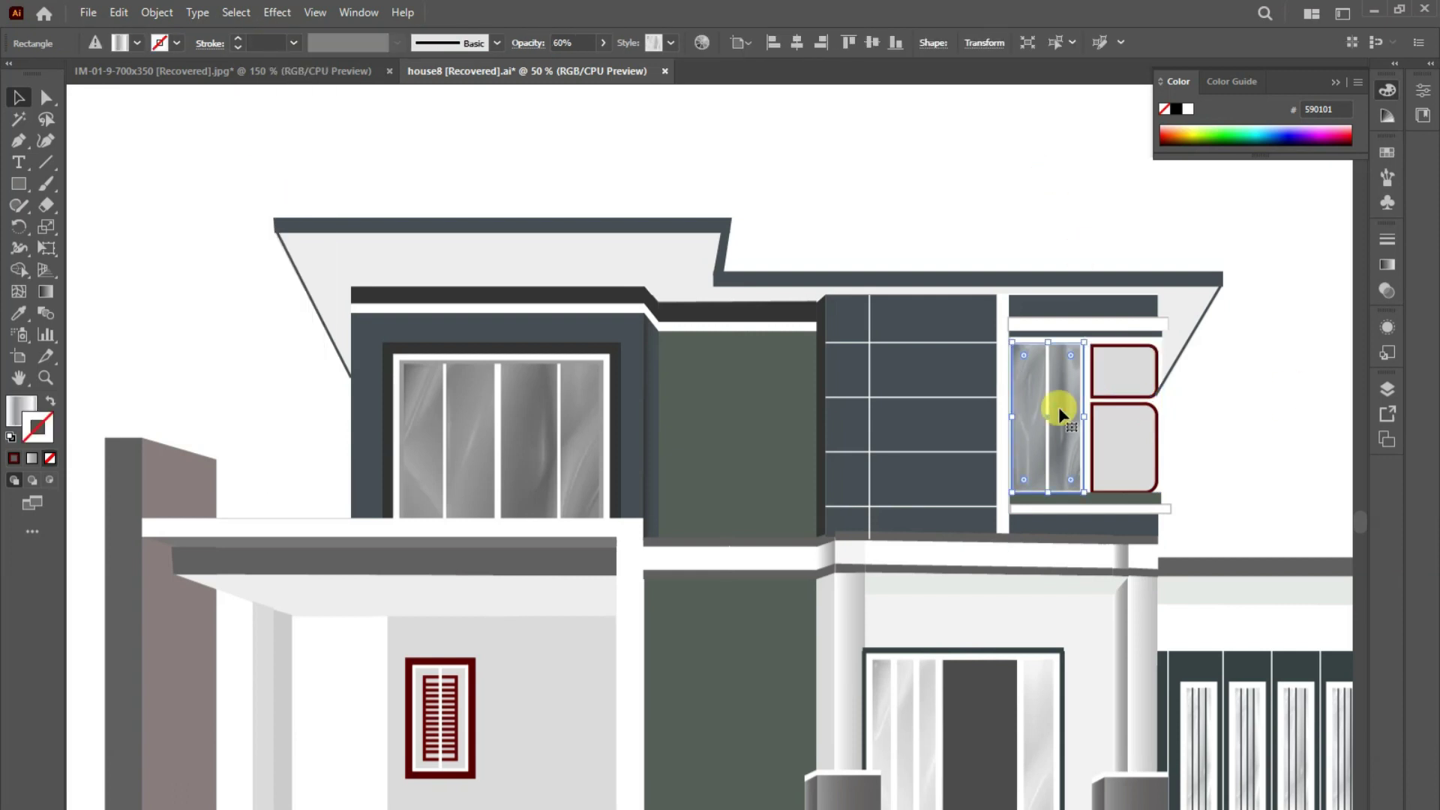
left_click(42, 420)
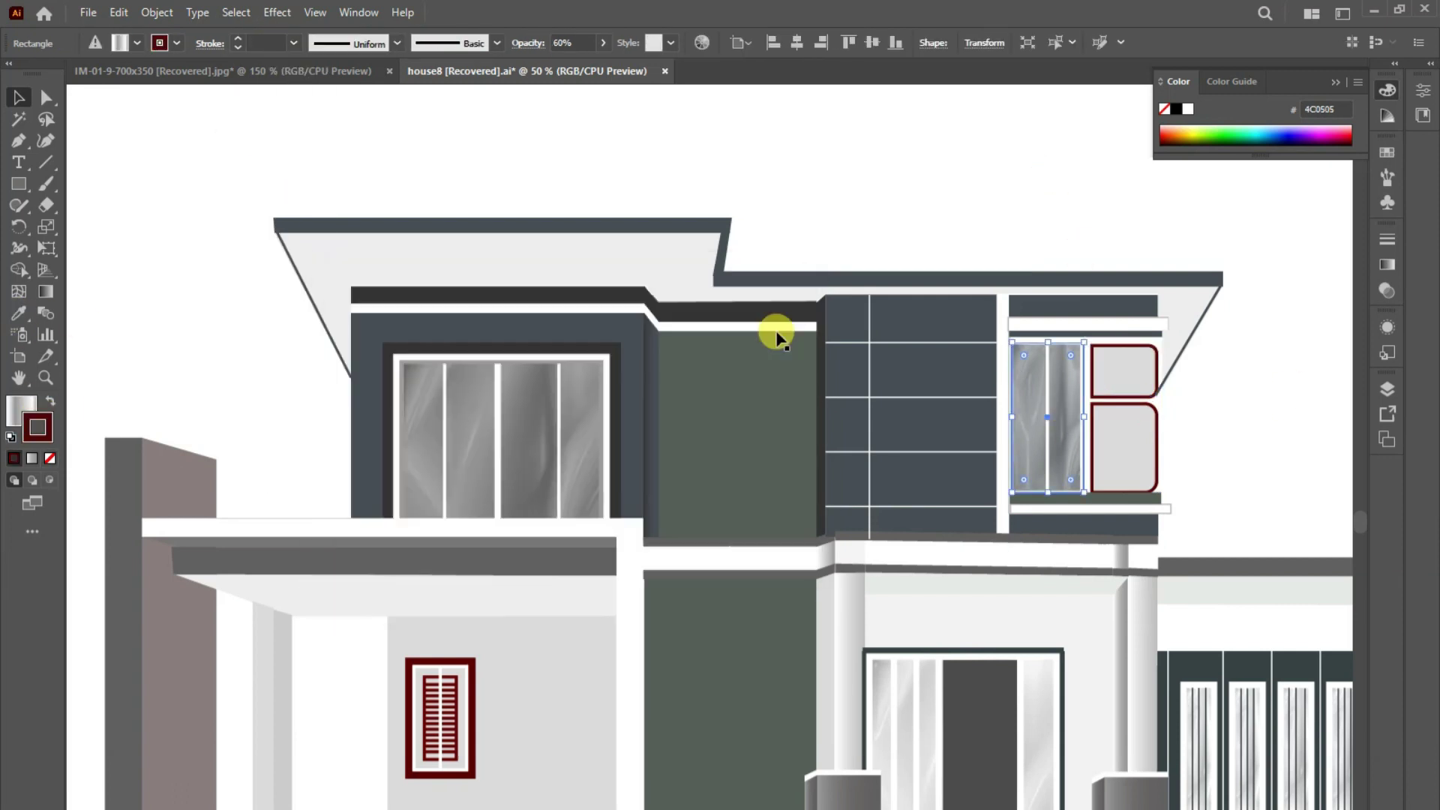
left_click(598, 133)
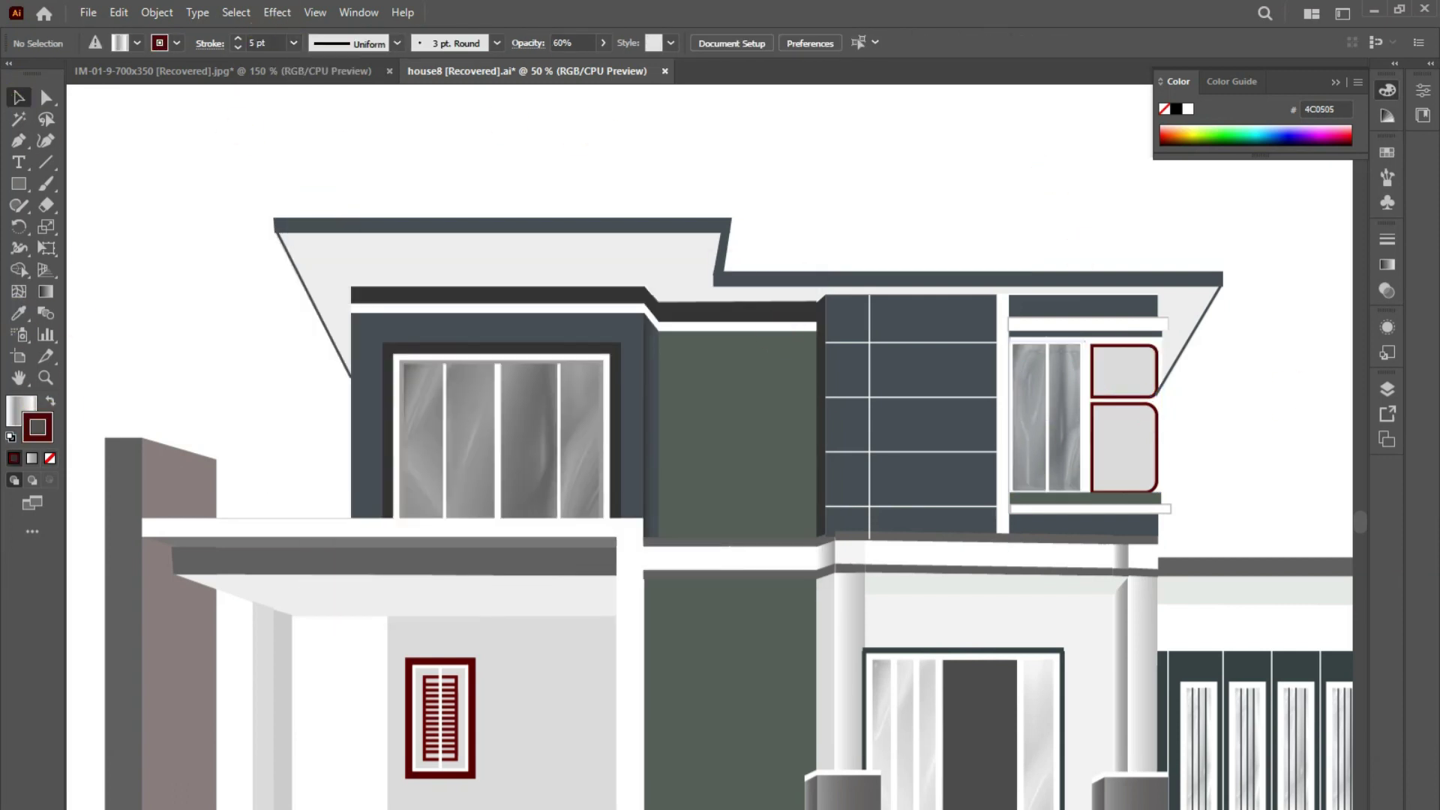
left_click(1044, 379)
double_click(15, 405)
left_click(753, 331)
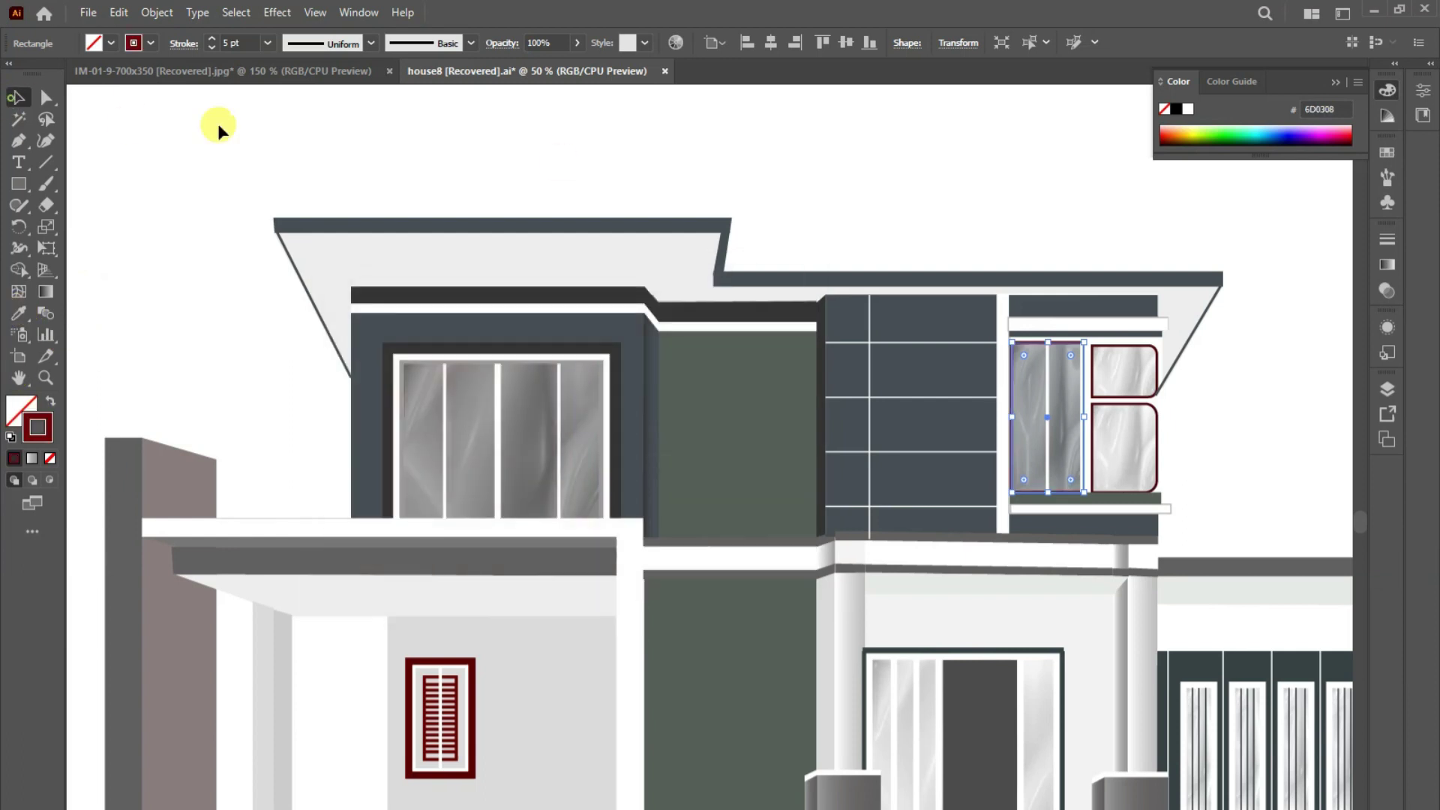
right_click(1072, 334)
left_click(904, 750)
left_click(1328, 424)
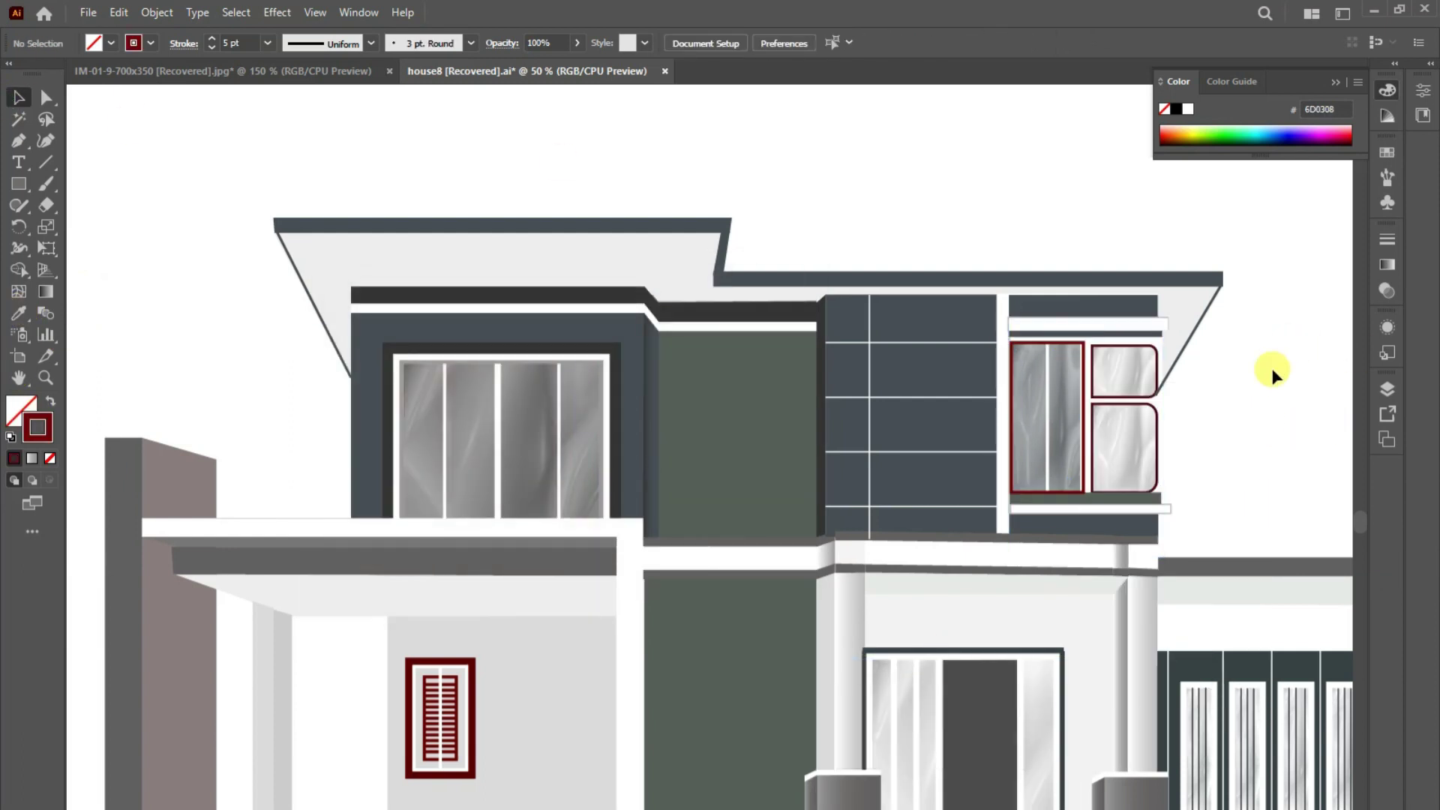
key("backslash")
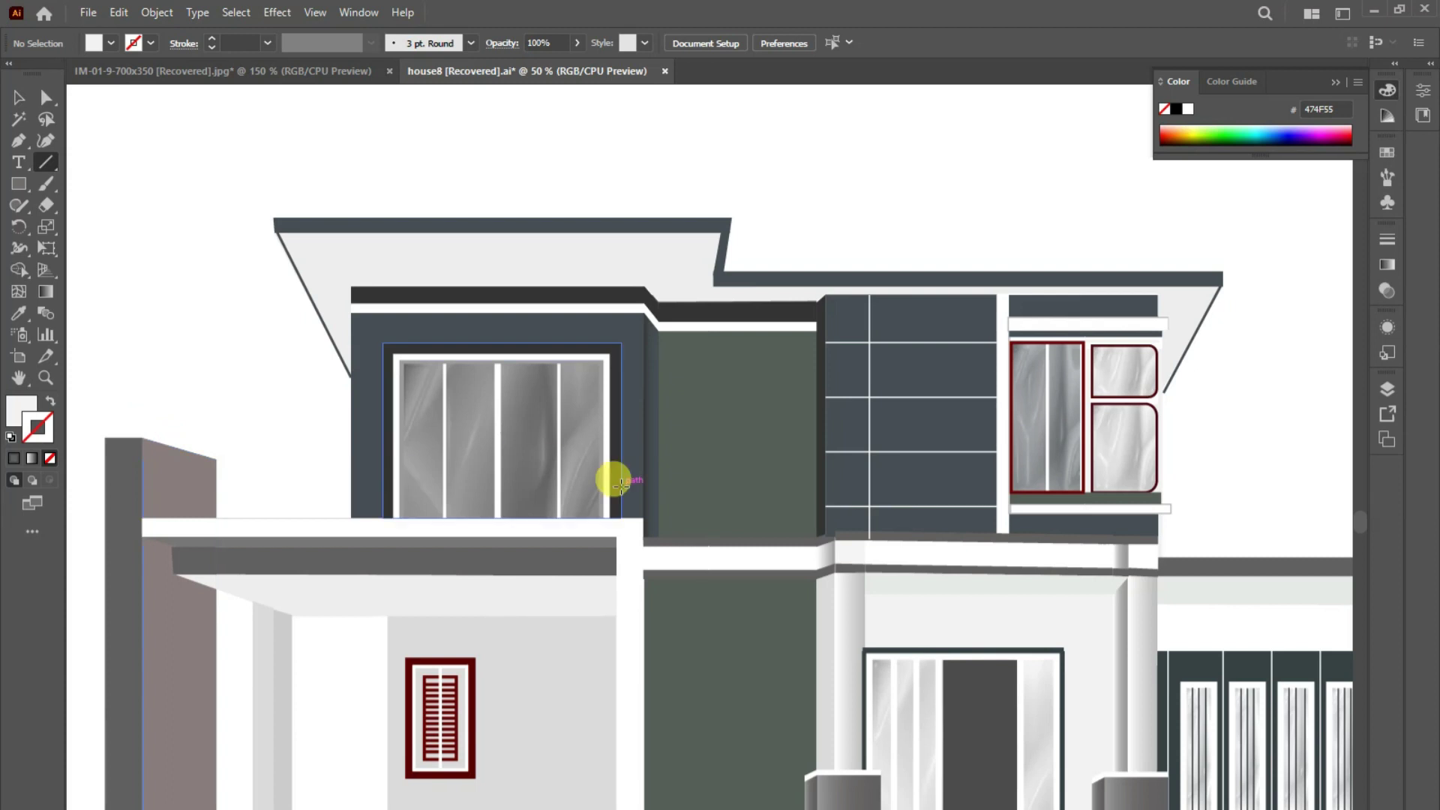
- Draw the top balcony rail as a 4 pt gradient stroke and lower it slightly
scroll(613, 480, "down", 1)
left_click_drag(144, 386, 646, 386)
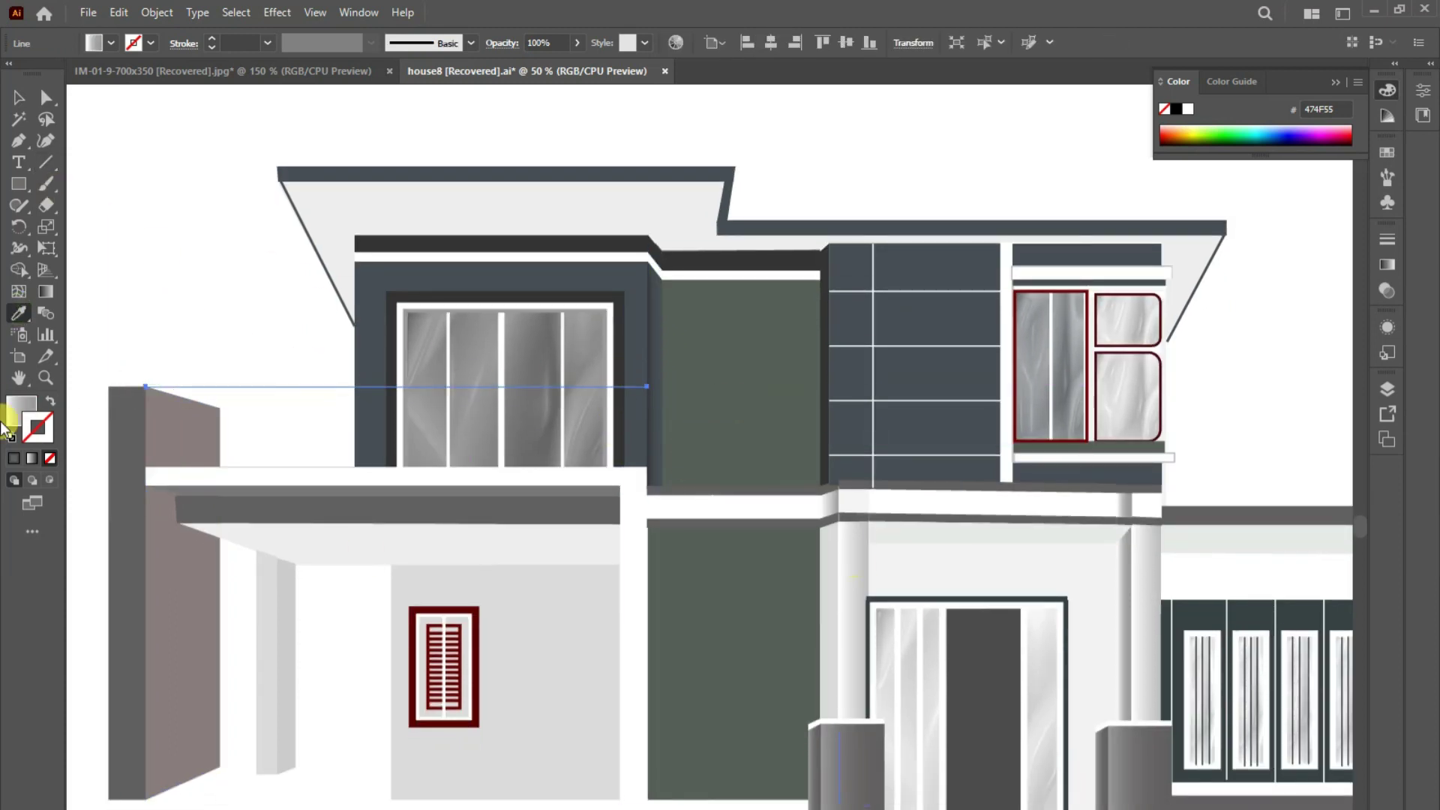
key("shift+x")
left_click(1394, 63)
left_click(267, 43)
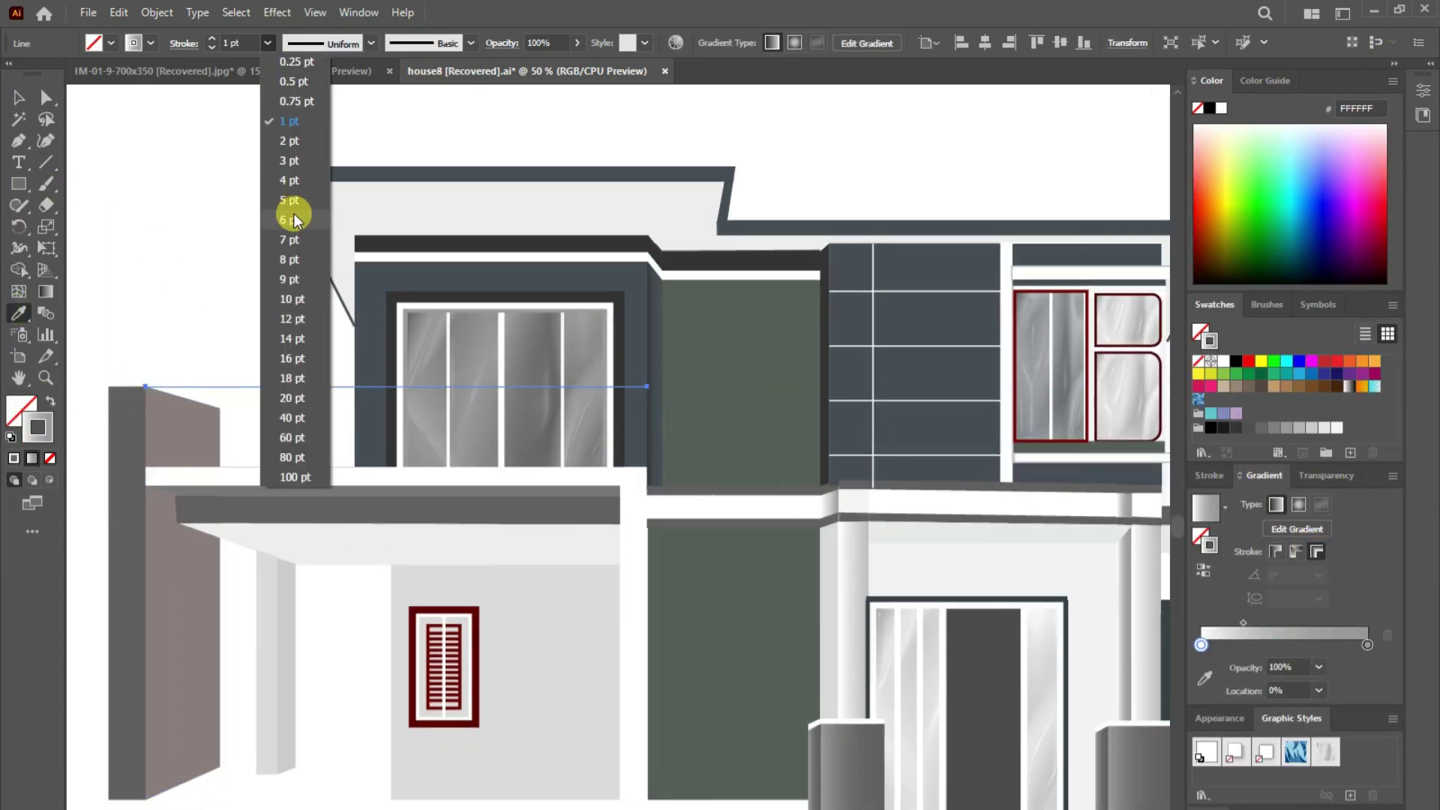
left_click(290, 208)
key("v")
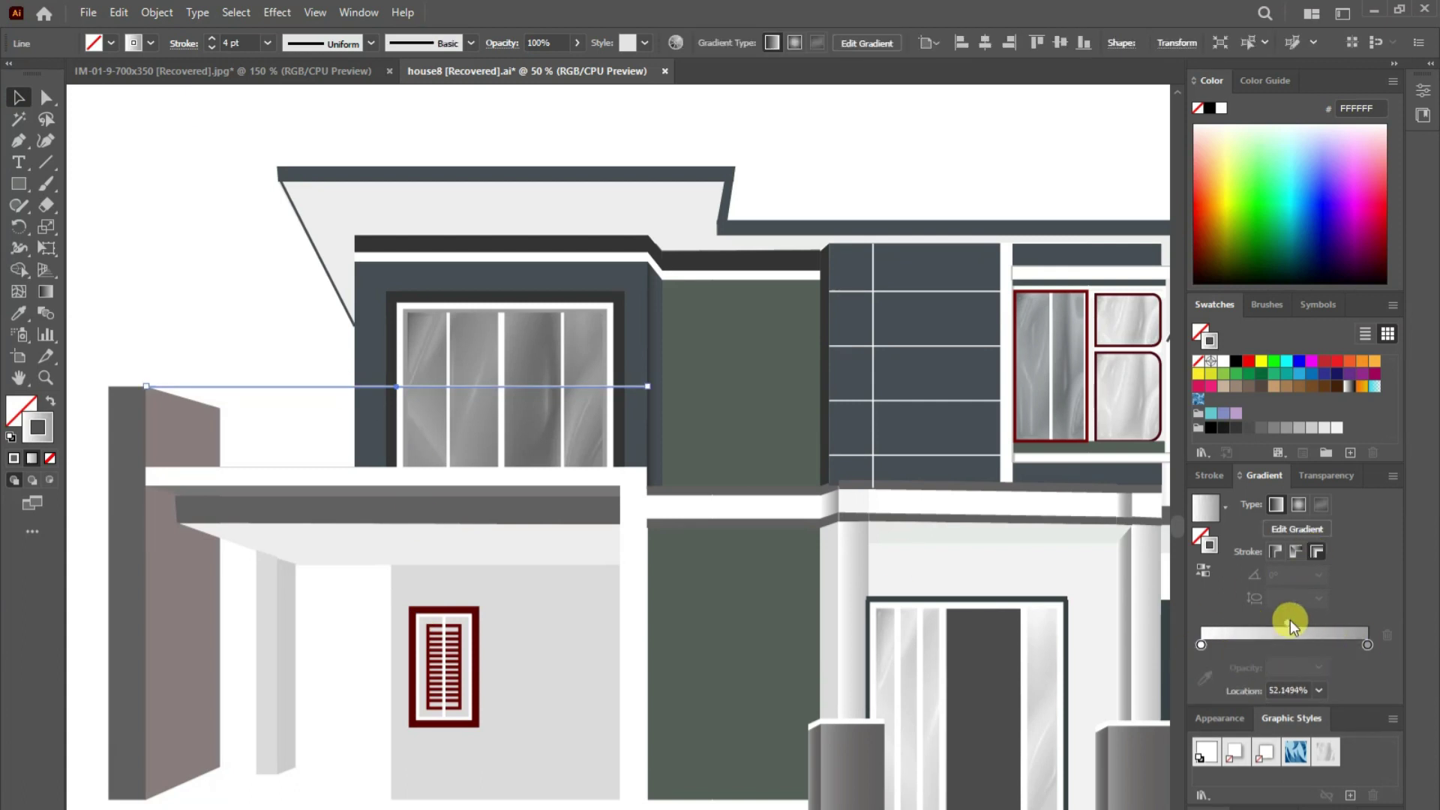
left_click_drag(347, 386, 347, 395)
- Draw the first vertical railing posts under the top rail
key("backslash")
left_click_drag(187, 395, 188, 466)
left_click(19, 97)
left_click(187, 427)
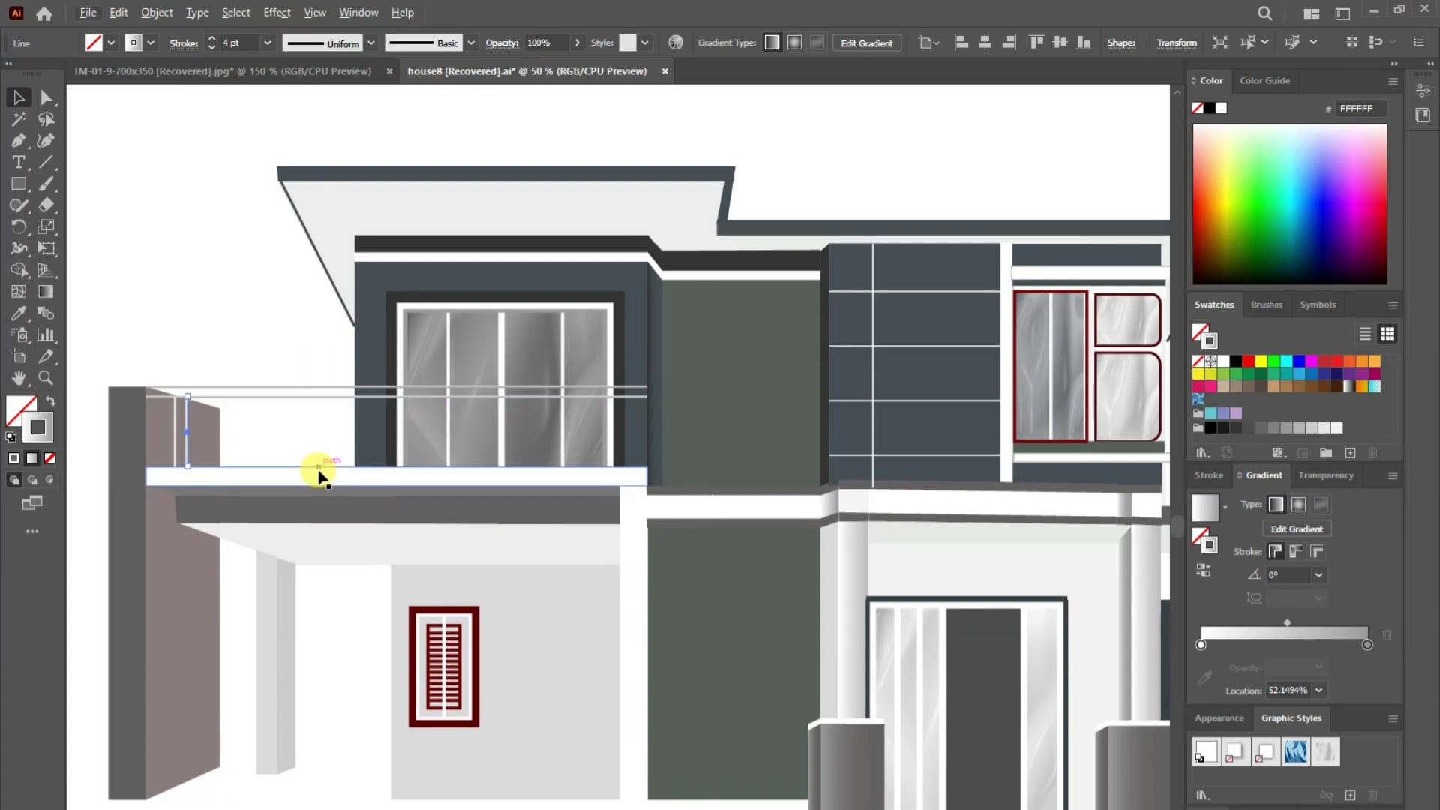
key("backslash")
mouse_move(257, 395)
left_mouse_down()
mouse_move(258, 467)
mouse_move(328, 439)
left_mouse_up()
key("v")
- Copy the posts across the balcony and space them evenly
left_click_drag(186, 427, 522, 429)
left_click_drag(327, 435, 400, 434)
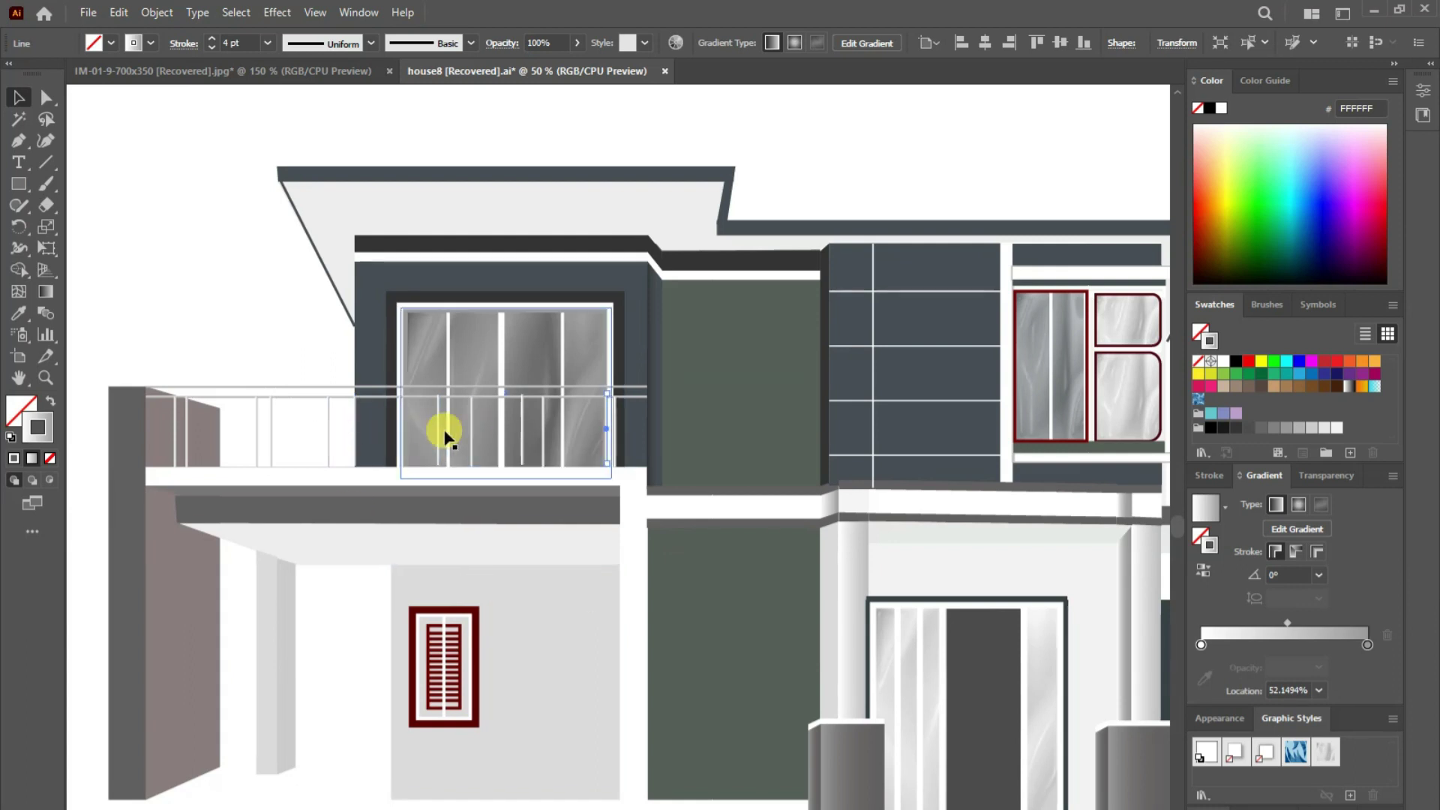
left_click_drag(272, 439, 337, 428)
mouse_move(435, 450)
left_mouse_down()
mouse_move(411, 428)
mouse_move(553, 439)
left_mouse_up()
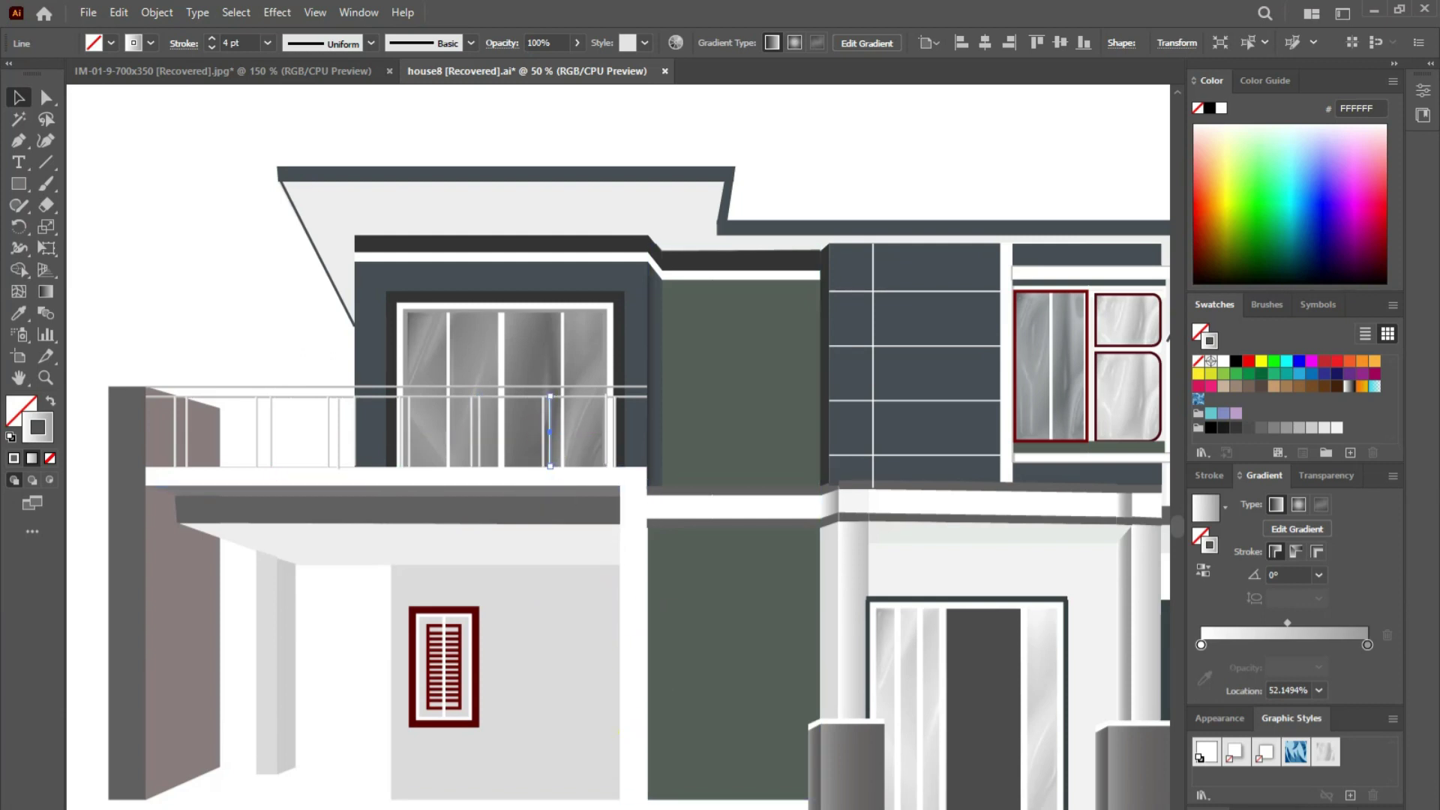
left_click(268, 423)
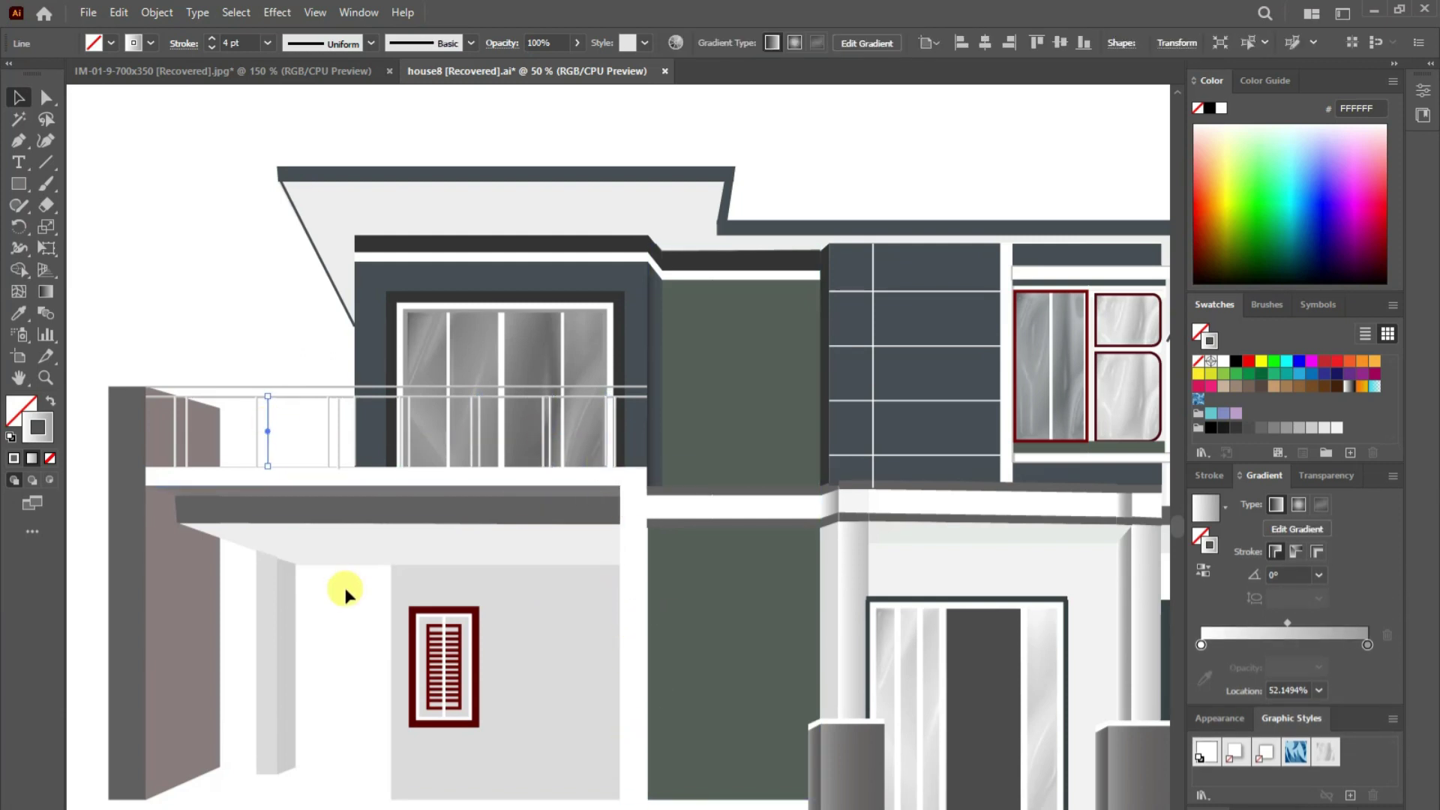
key("ctrl+shift+a")
- Draw a short horizontal rail between posts and adjust its ends along the balcony
key("backslash")
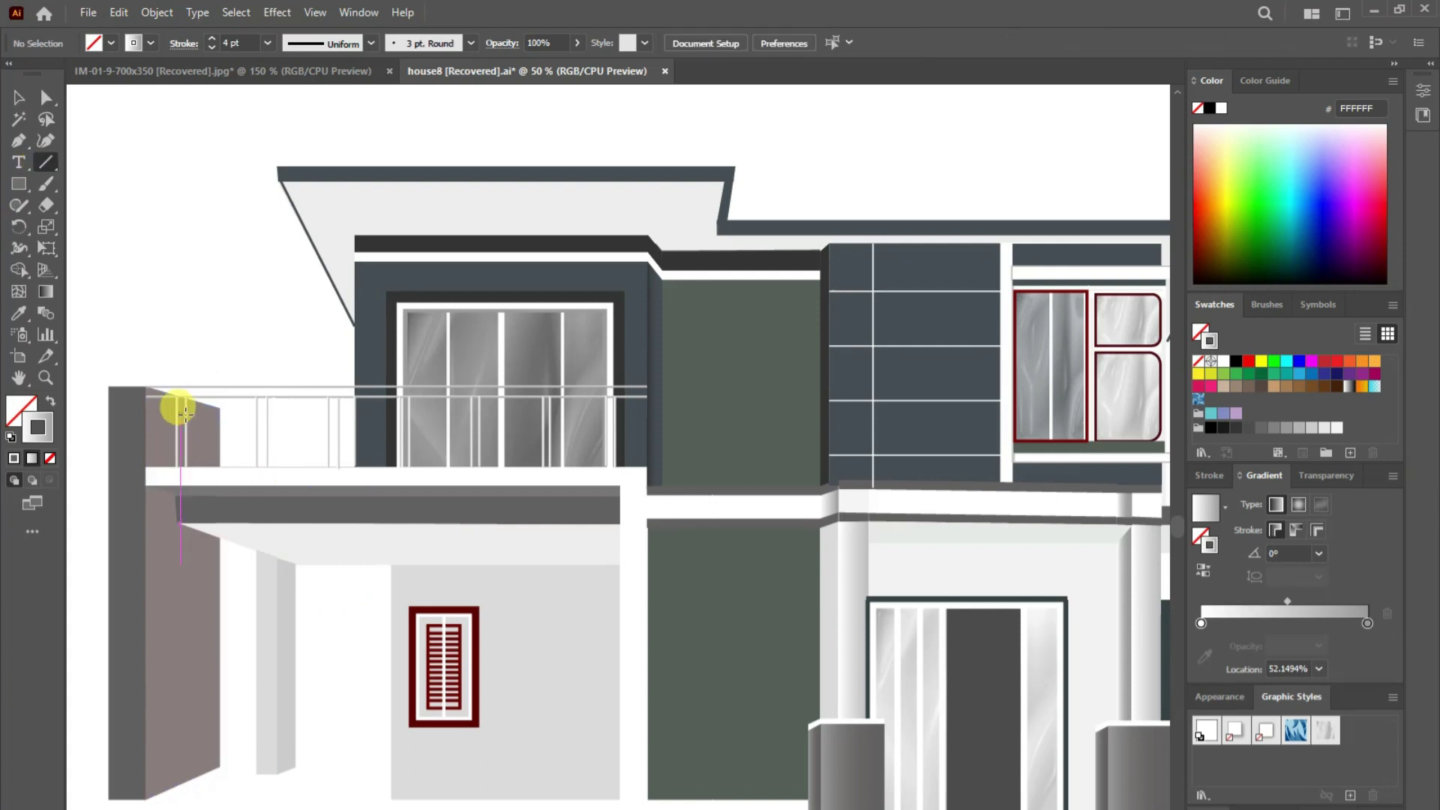
mouse_move(256, 424)
left_mouse_down()
mouse_move(186, 424)
mouse_move(330, 424)
left_mouse_up()
key("v")
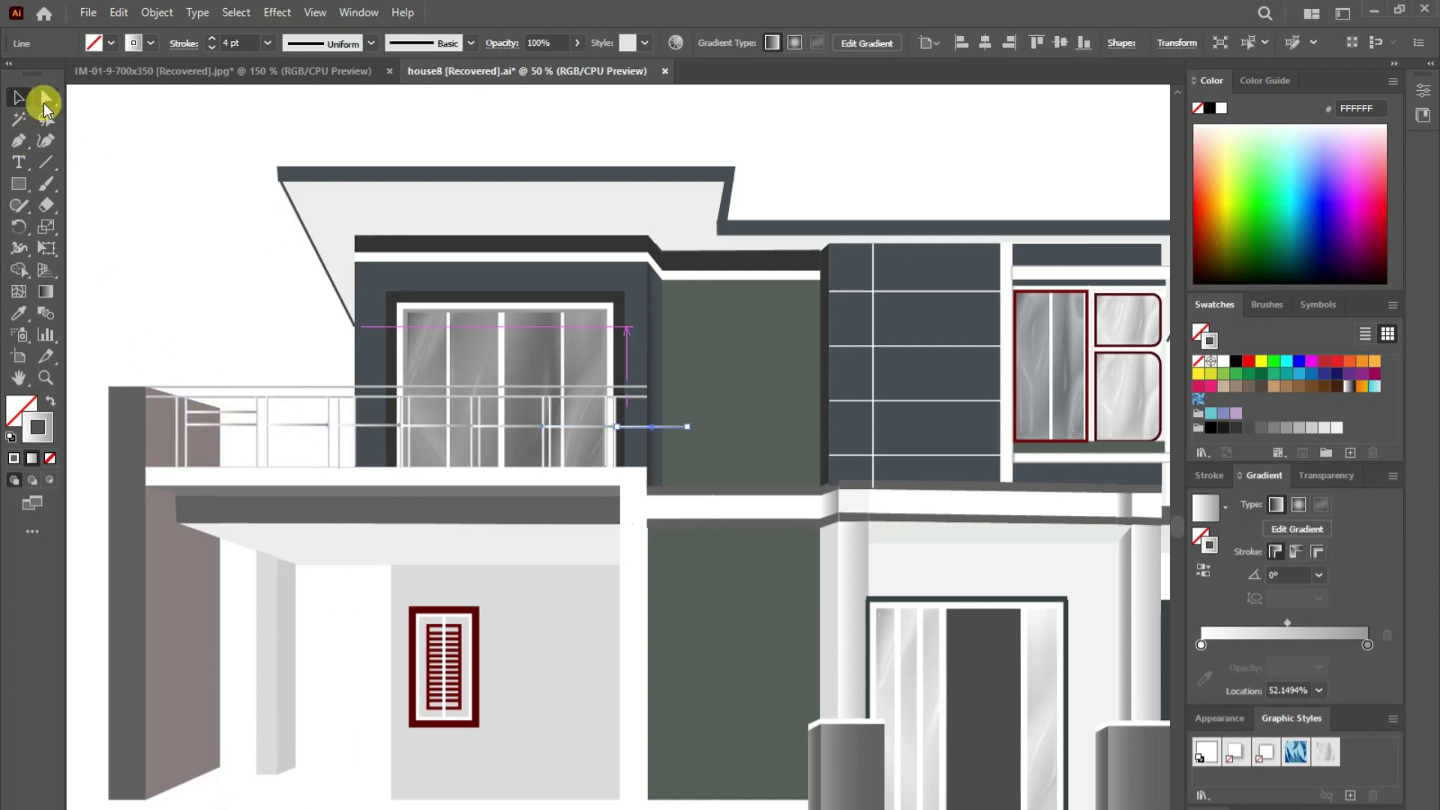
left_click(43, 107)
left_click_drag(659, 427, 615, 429)
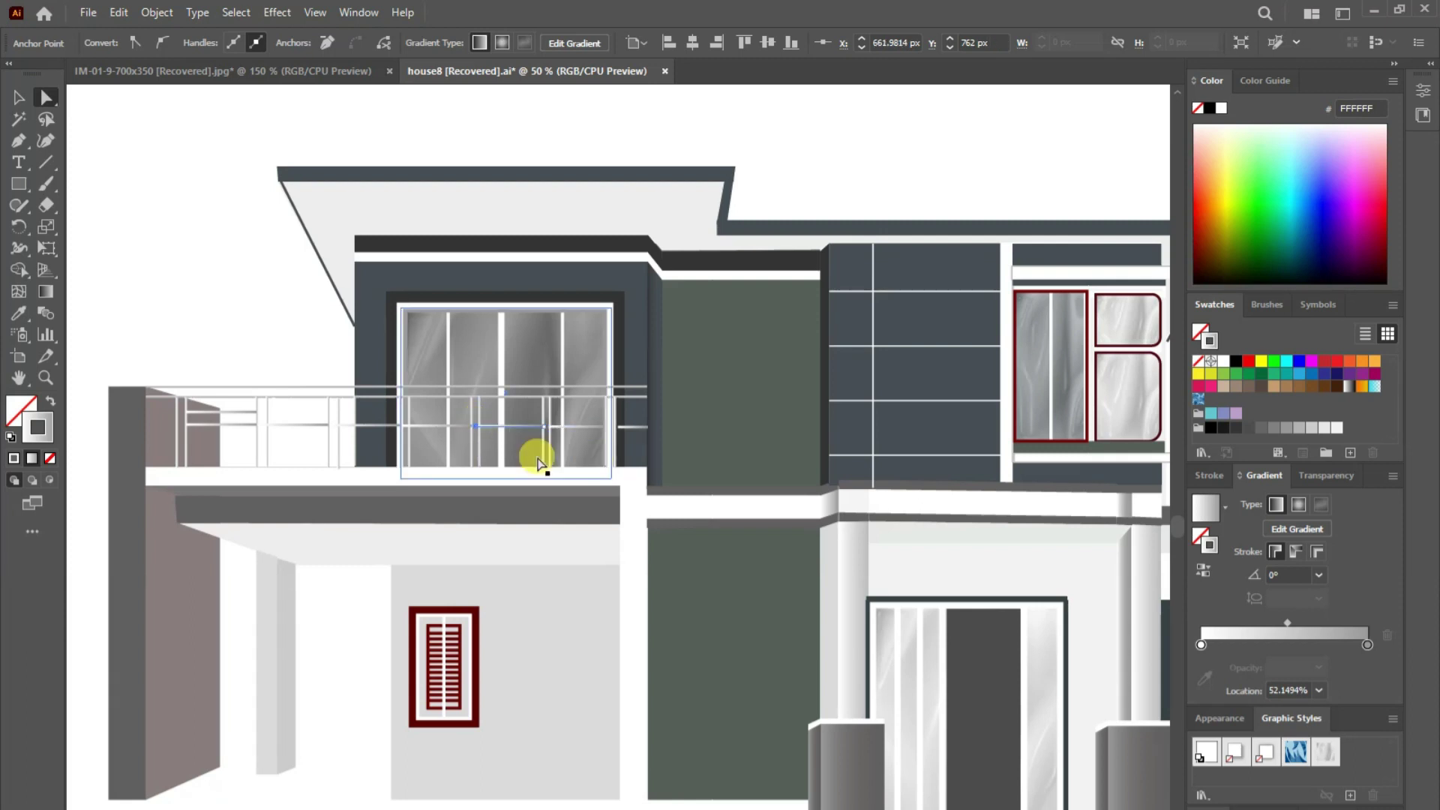
left_click_drag(579, 457, 401, 439)
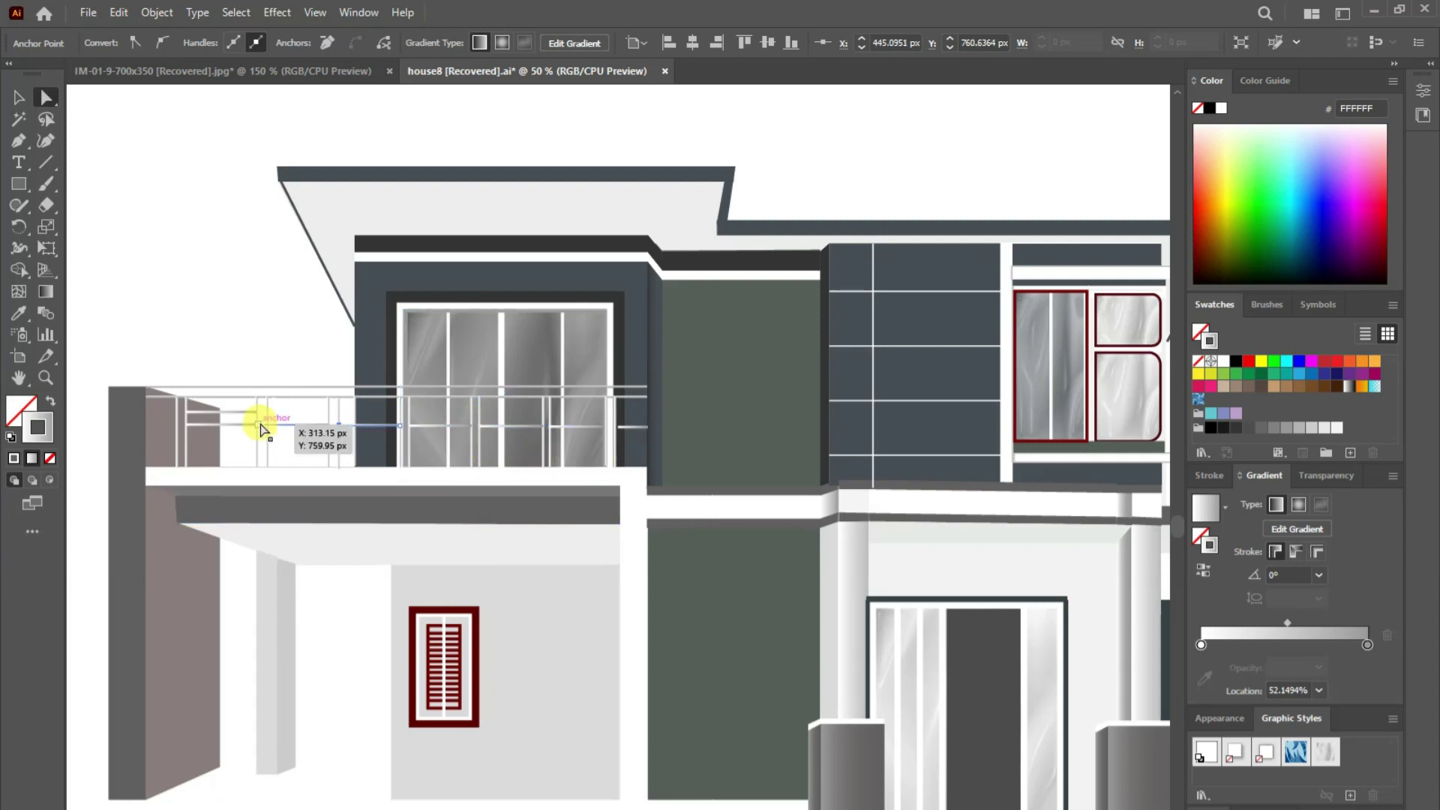
left_click_drag(658, 411, 562, 412)
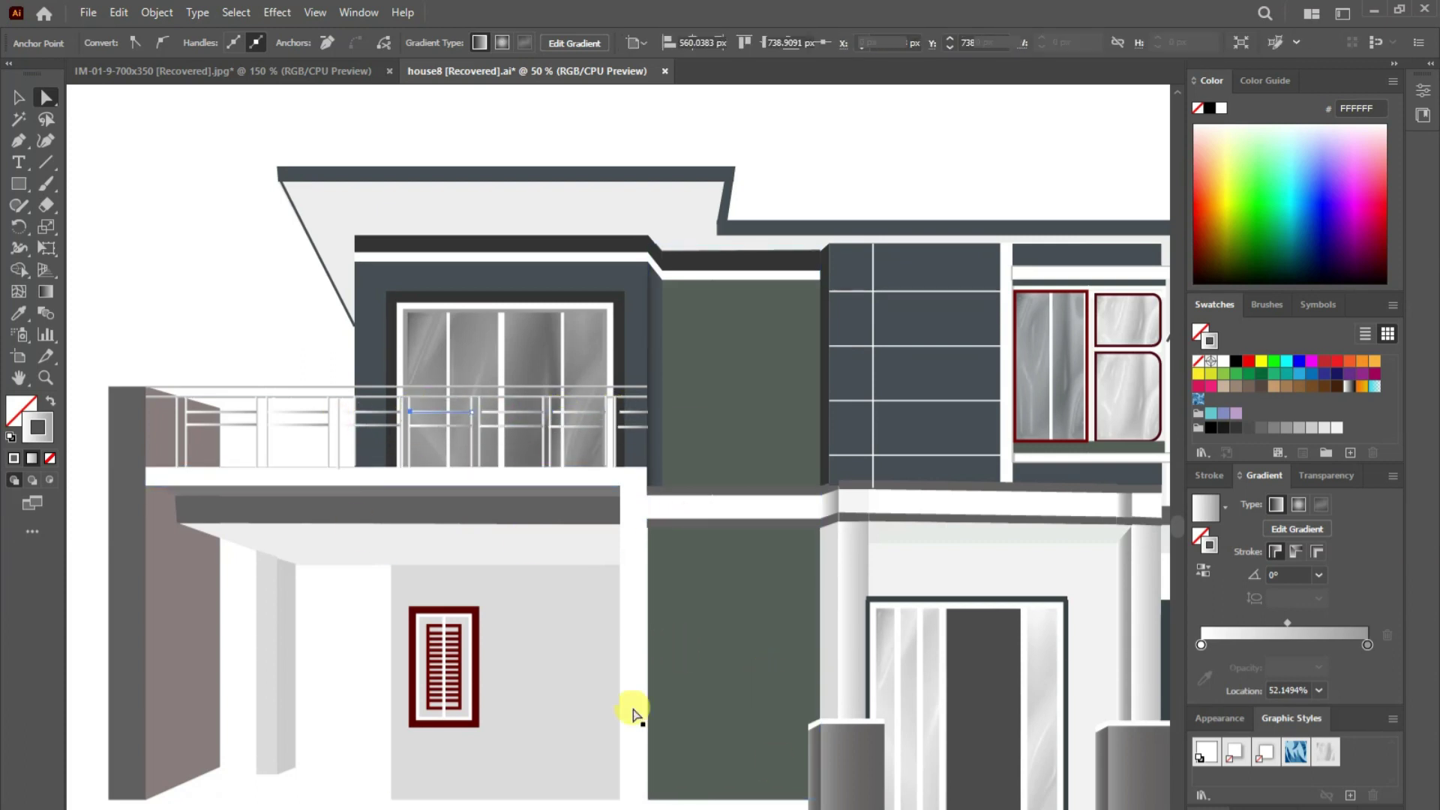
- Duplicate the short rail lower down and shift rail segments to the right
key("v")
left_click(225, 418)
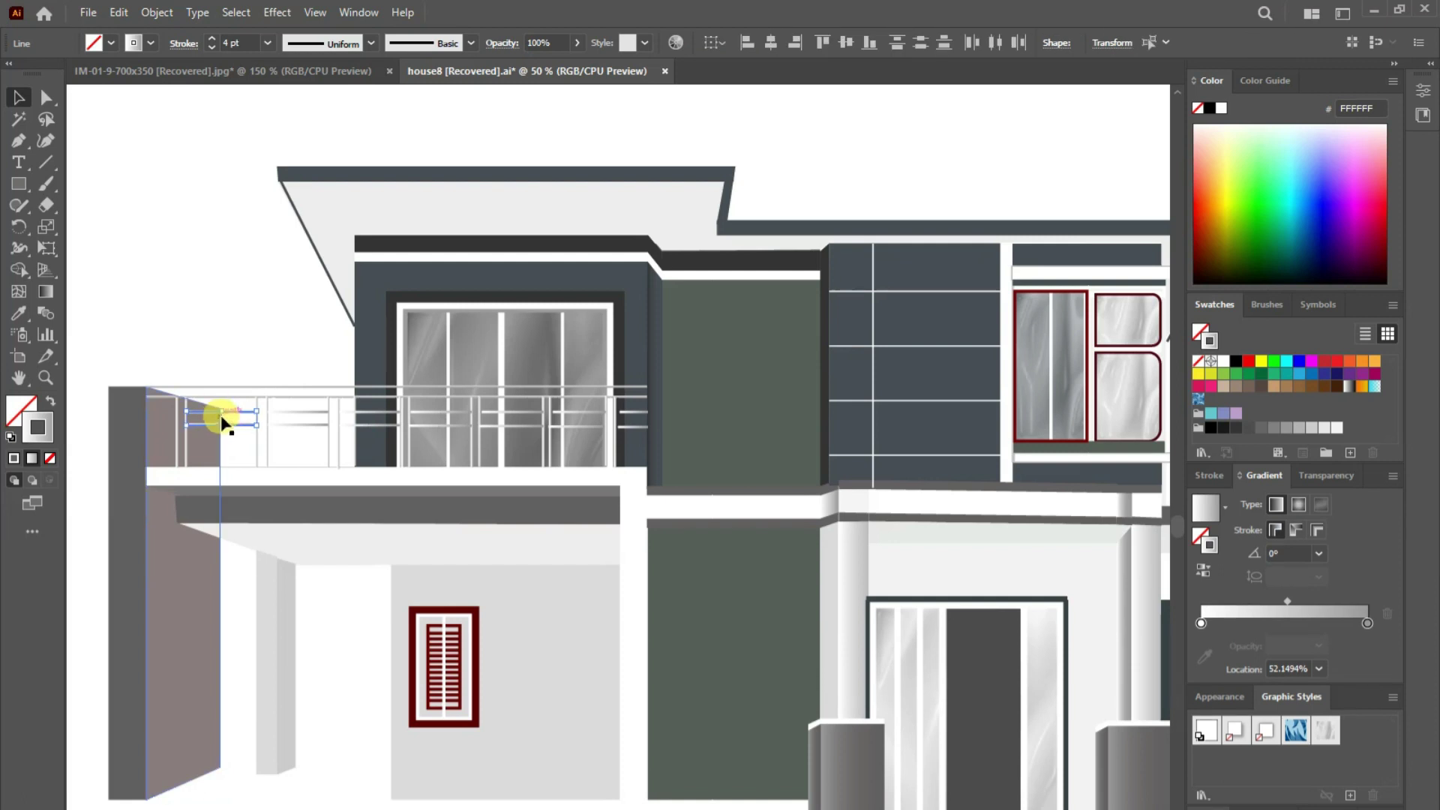
left_click_drag(234, 412, 232, 450)
left_click(296, 420)
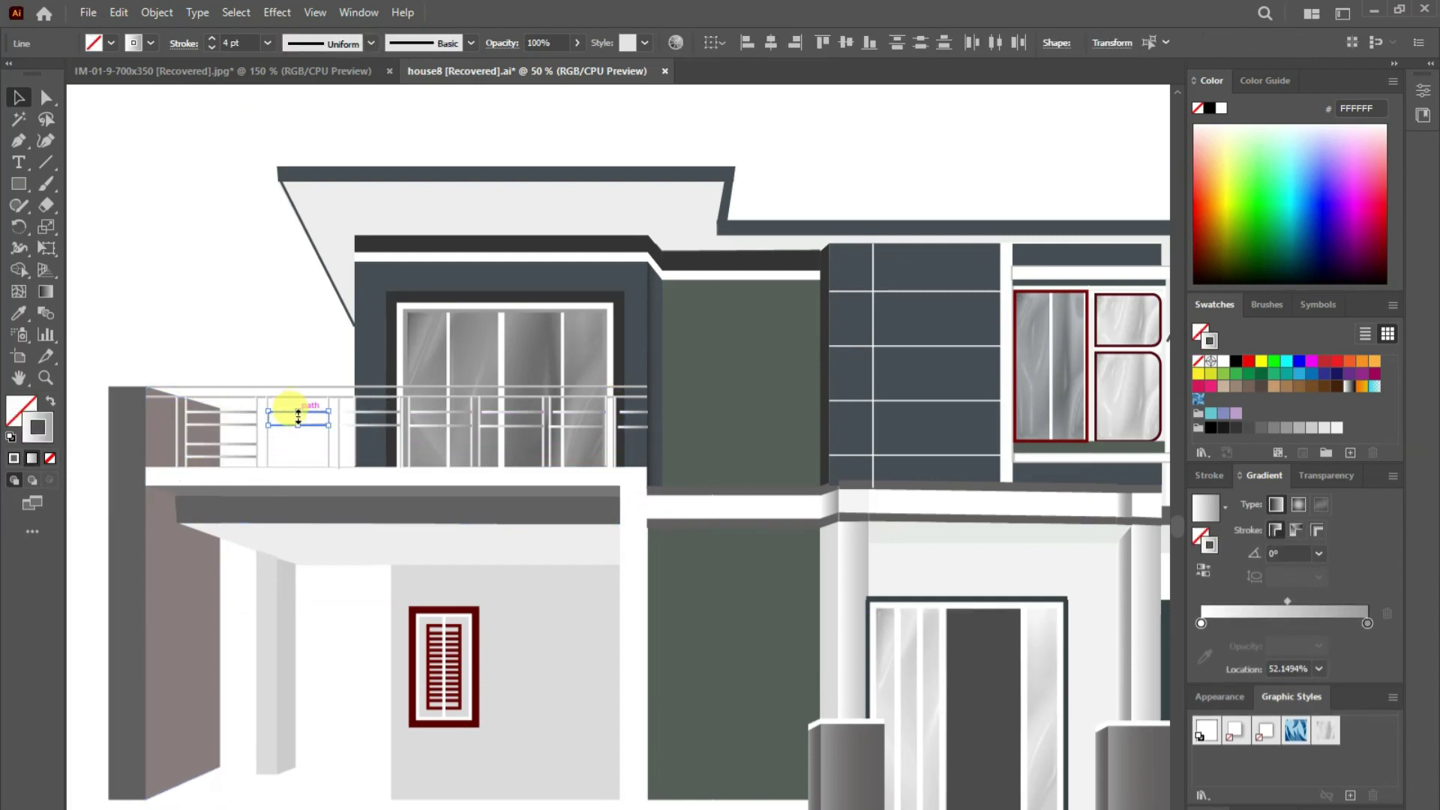
mouse_move(300, 437)
left_mouse_down()
mouse_move(376, 425)
mouse_move(371, 437)
left_mouse_up()
left_click(373, 425)
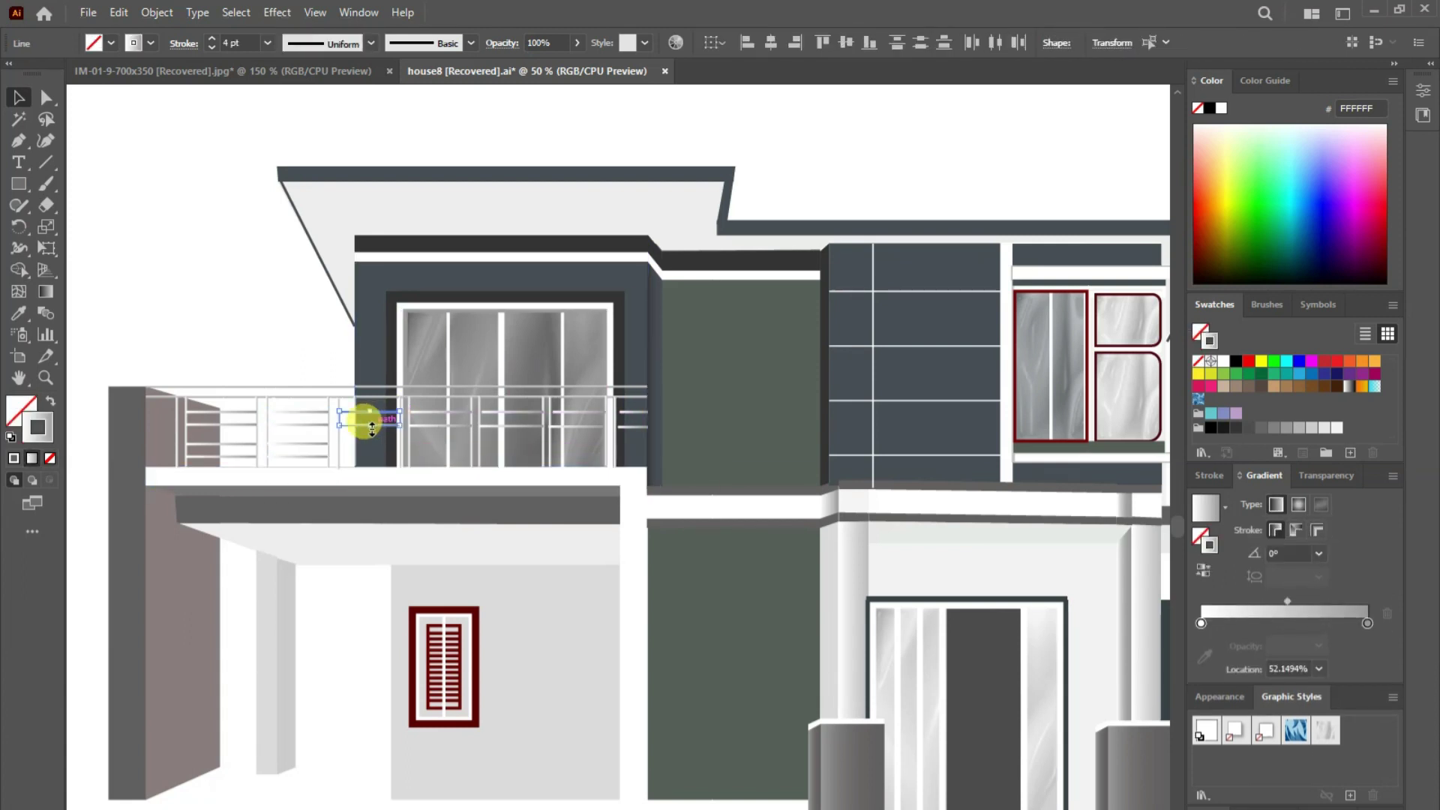
right_click(345, 405)
left_click(390, 513)
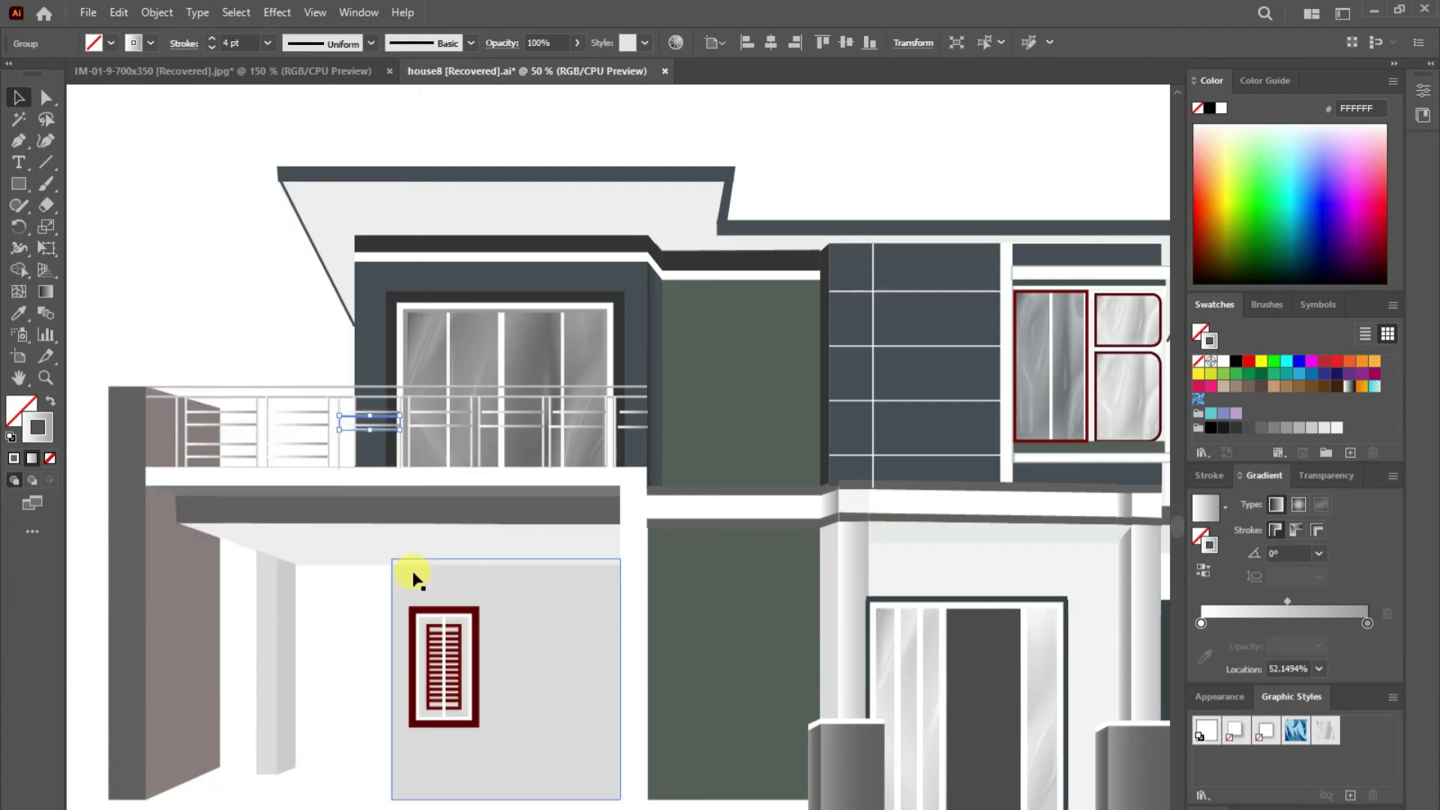
- Copy and paste a rail line in front, moving it right and up
left_click(119, 12)
left_click(150, 87)
left_click(119, 12)
left_click(171, 141)
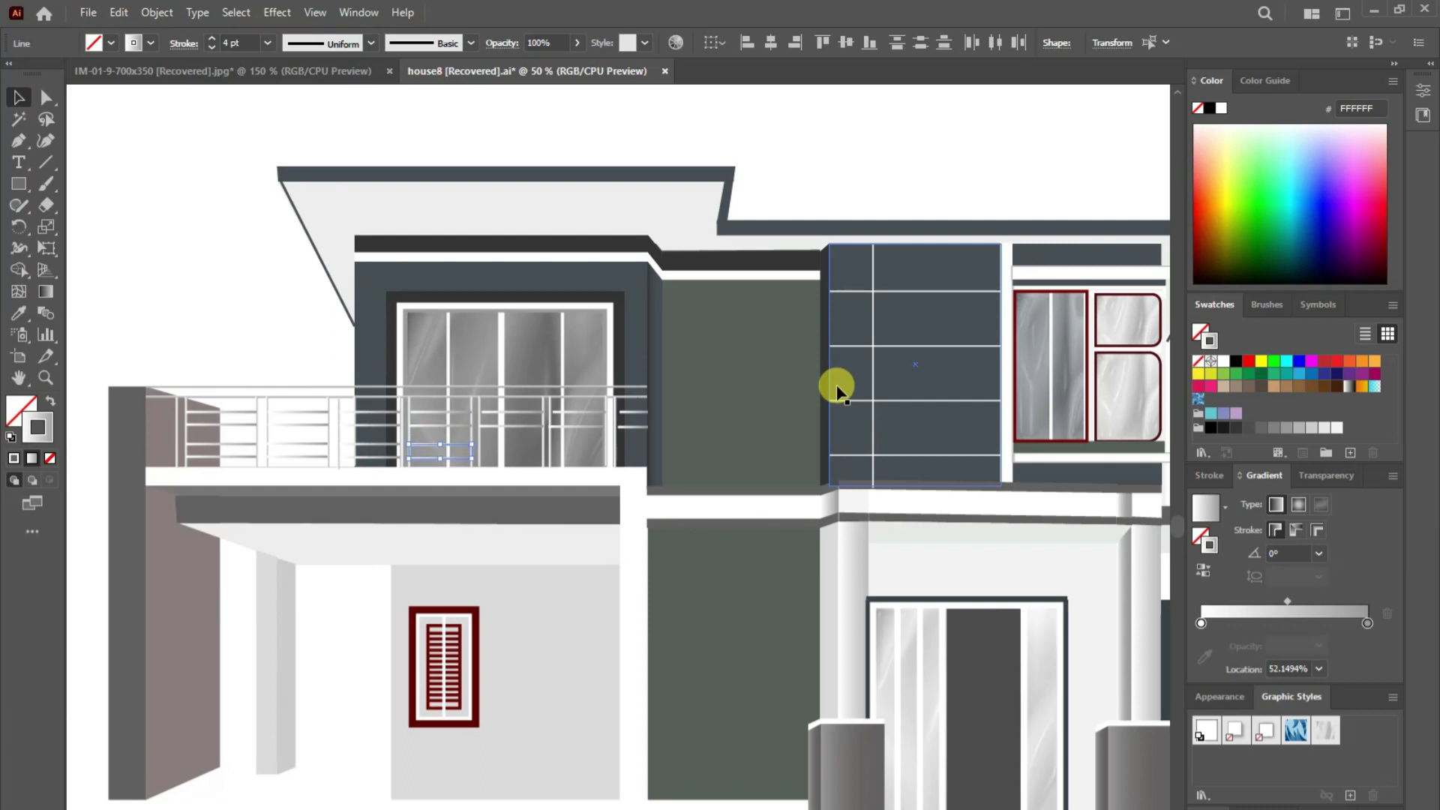
left_click(514, 416, "shift")
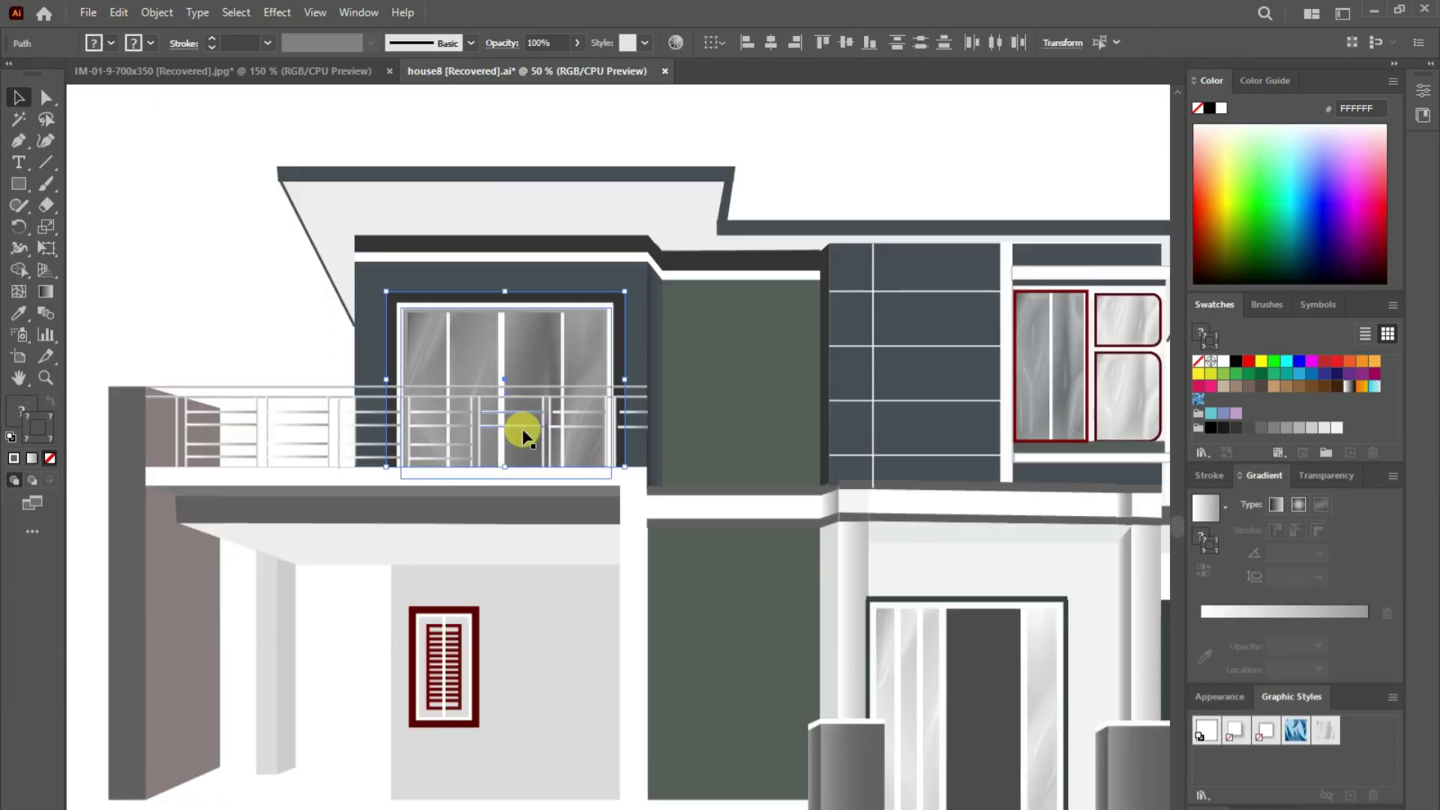
left_click(514, 417)
left_click(118, 12)
left_click(142, 98)
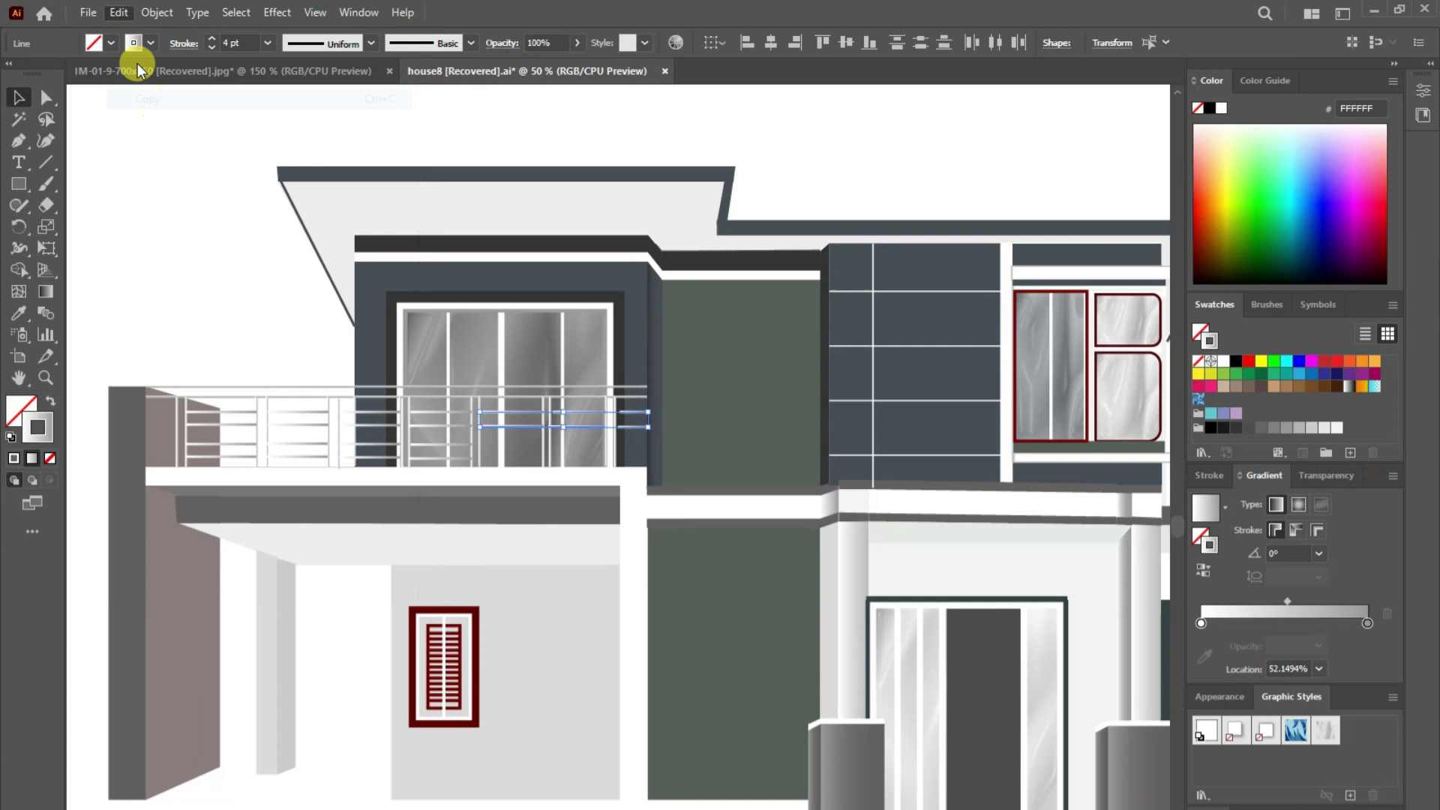
key("ctrl+shift+a")
left_click(119, 12)
left_click(150, 134)
left_click_drag(512, 449, 578, 428)
- Move another short rail up-right and paste a duplicate in front
left_click(119, 12)
left_click(143, 98)
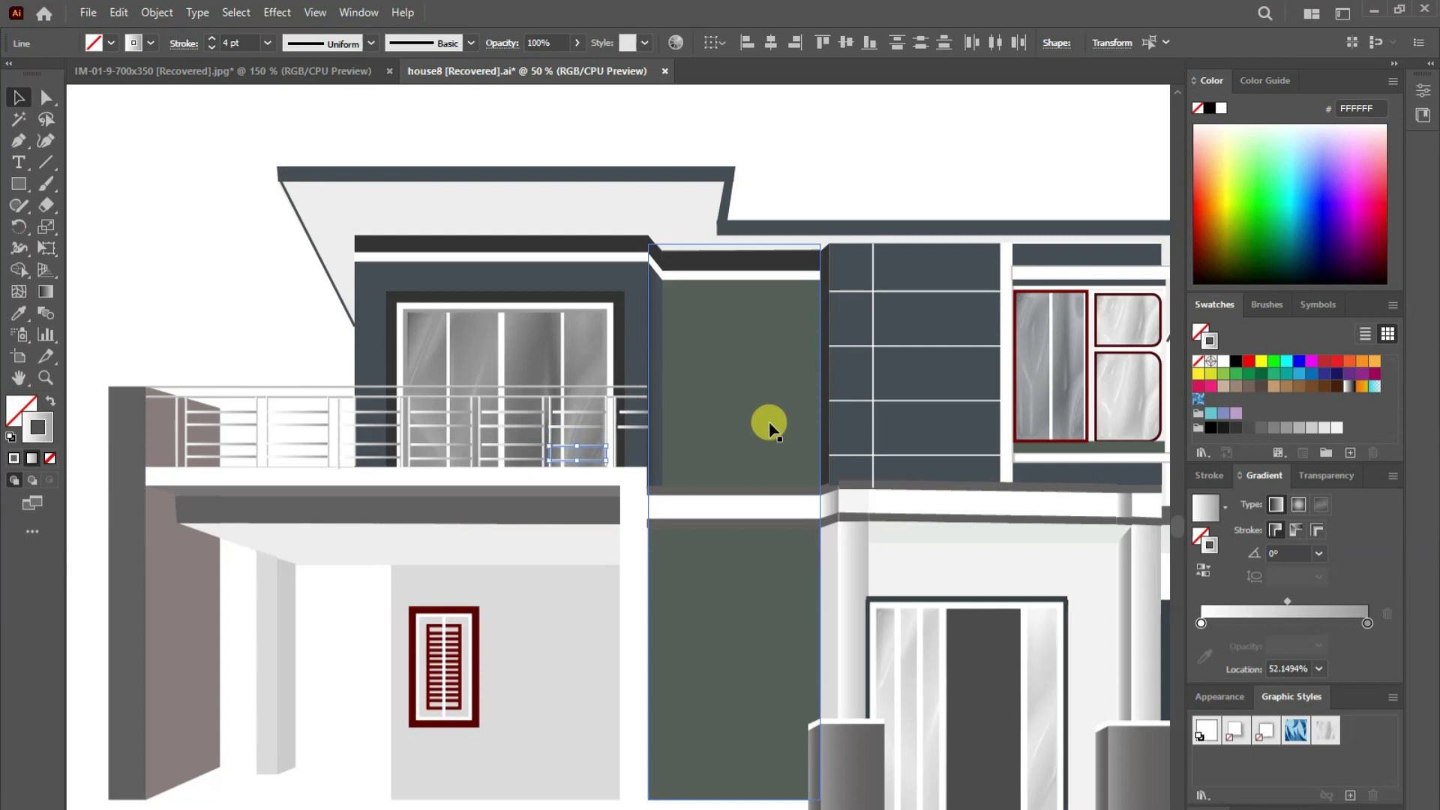
left_click_drag(578, 452, 634, 418)
left_click(119, 12)
left_click(150, 98)
key("ctrl+f")
left_click(764, 127)
- Draw a diagonal brace across the left railing bay and send it backward
key("backslash")
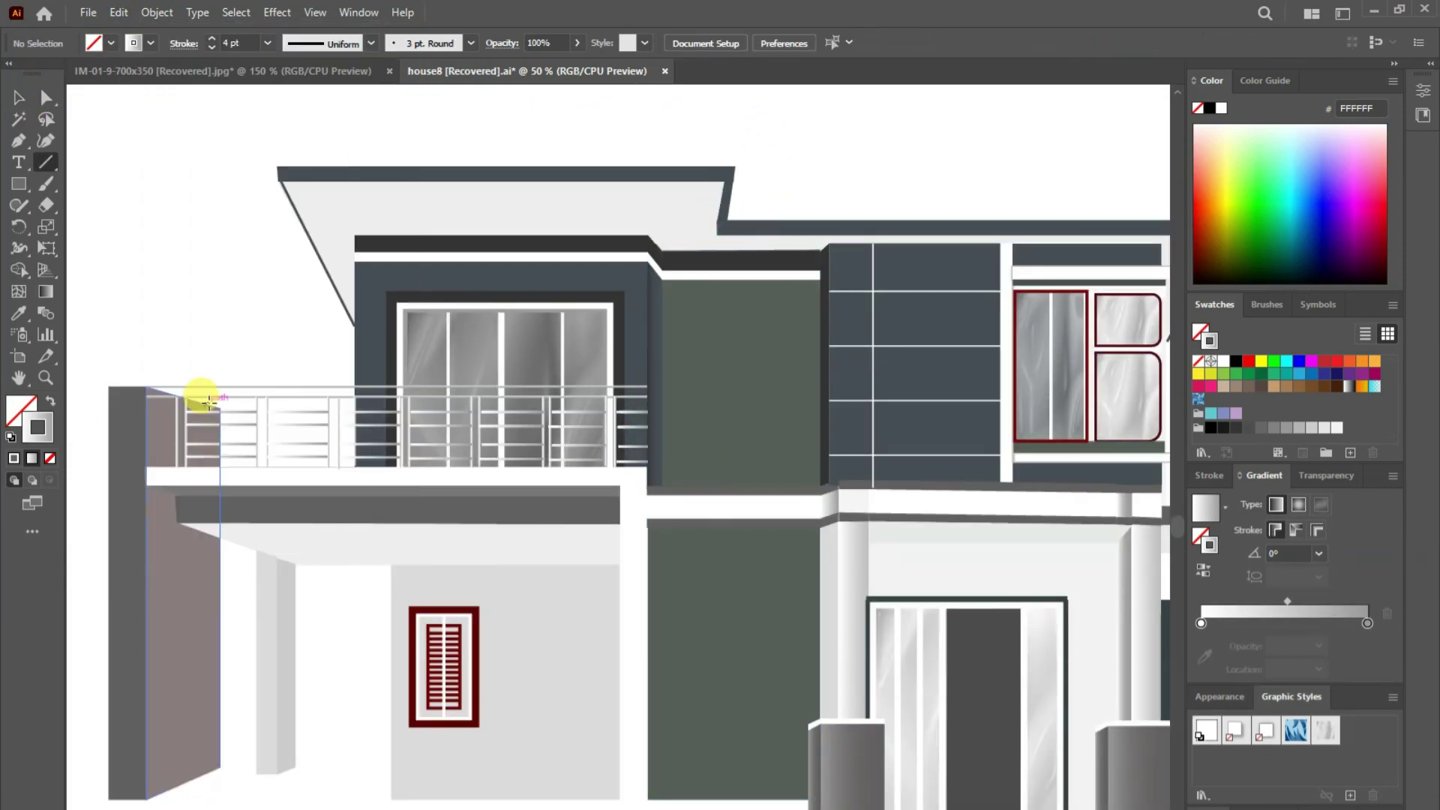
left_click_drag(220, 409, 309, 465)
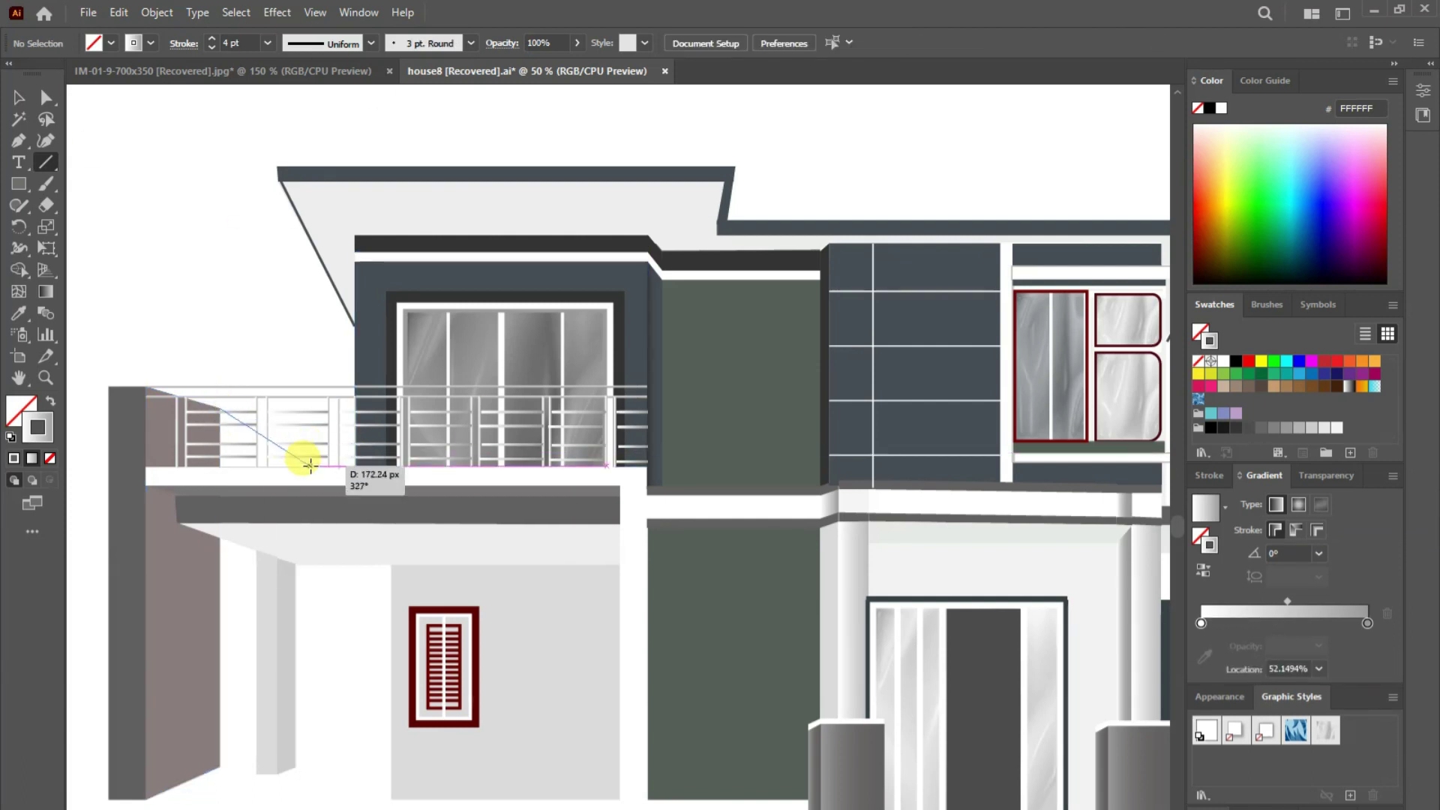
left_click_drag(219, 425, 295, 469)
key("v")
double_click(264, 448)
key("Escape")
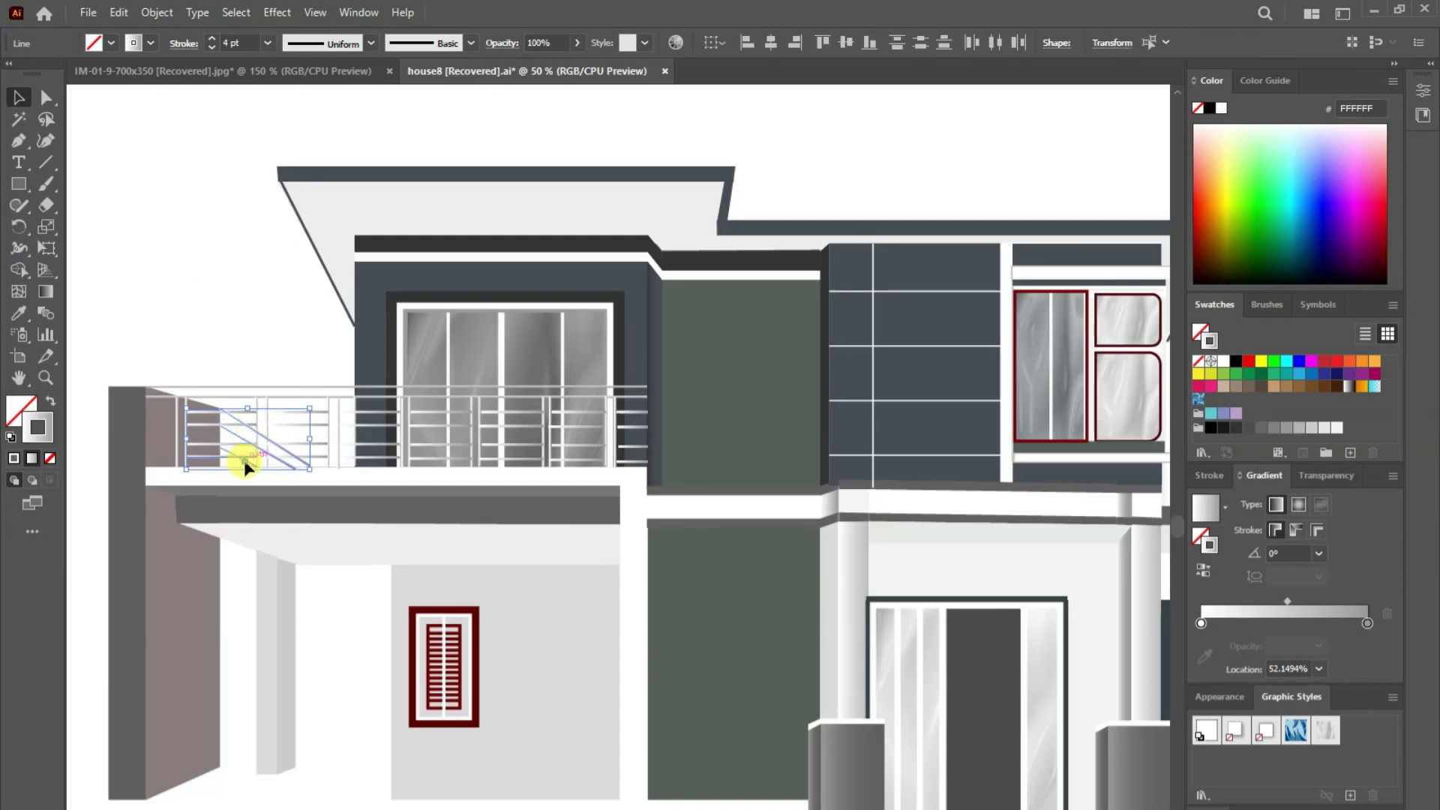
right_click(238, 428)
left_click(517, 773)
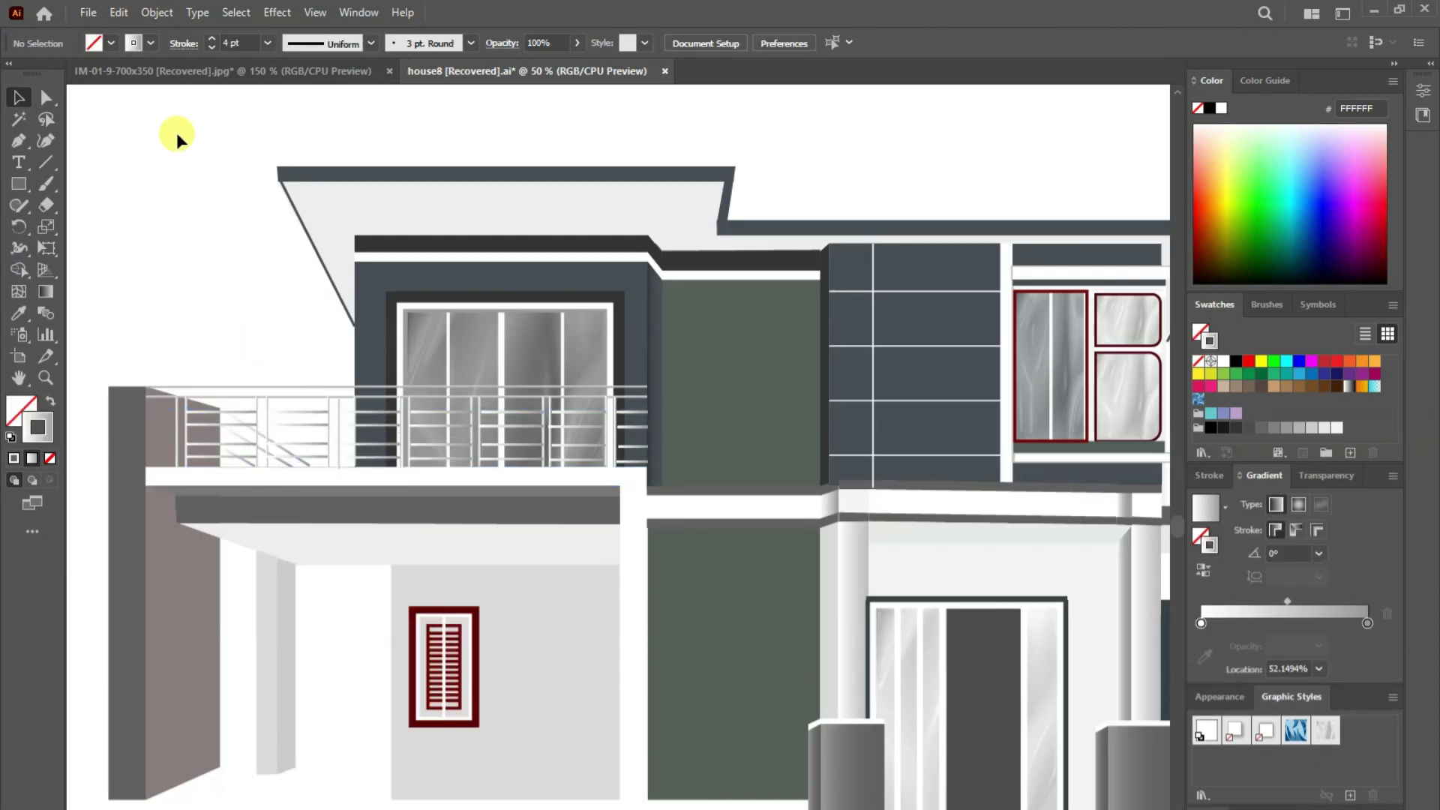
- Draw the left hip roof triangle with the Pen tool and load the Textures style library
scroll(837, 137, "up", 2)
key("p")
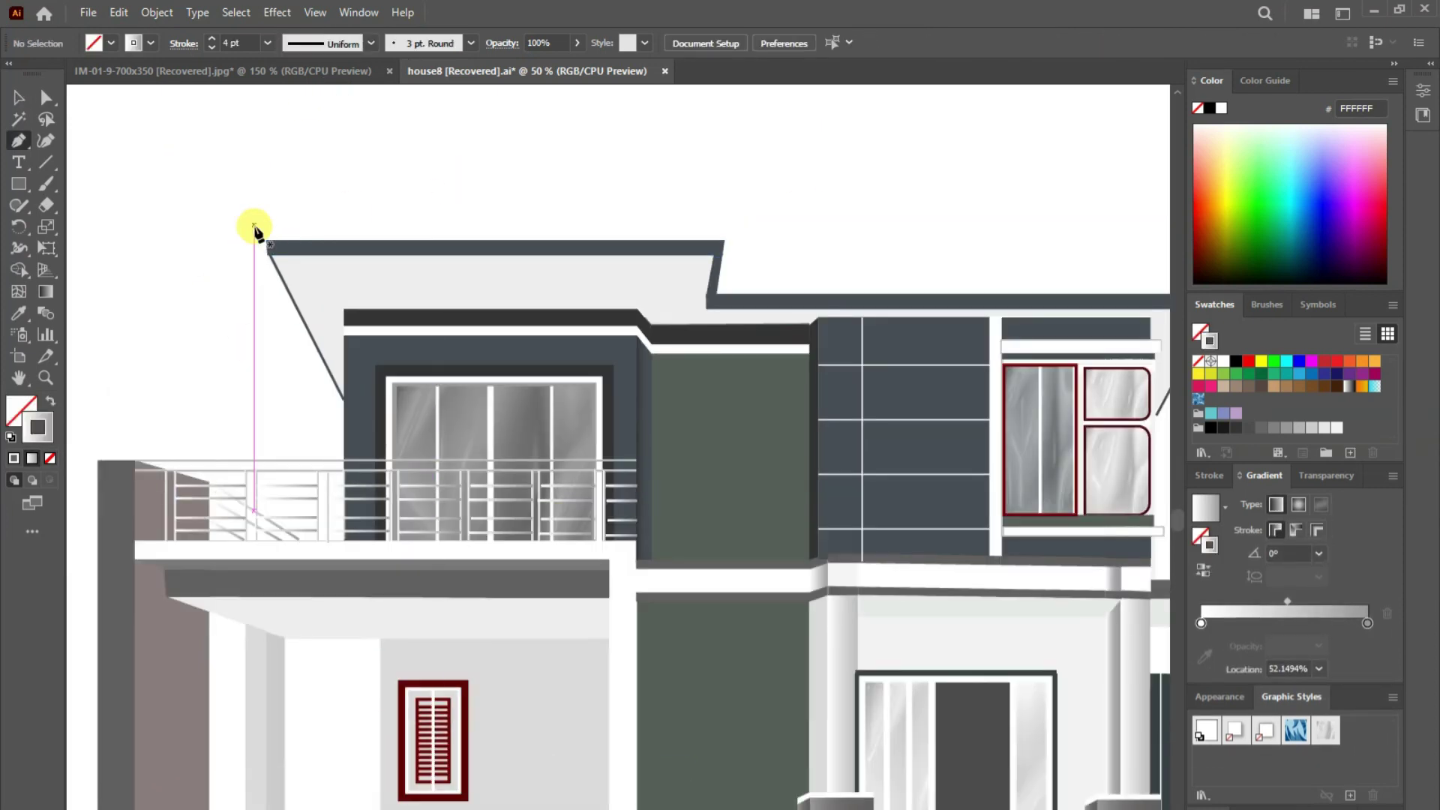
left_click(266, 240)
left_click(495, 166)
left_click(725, 240)
left_click(266, 240)
key("v")
left_click(137, 160)
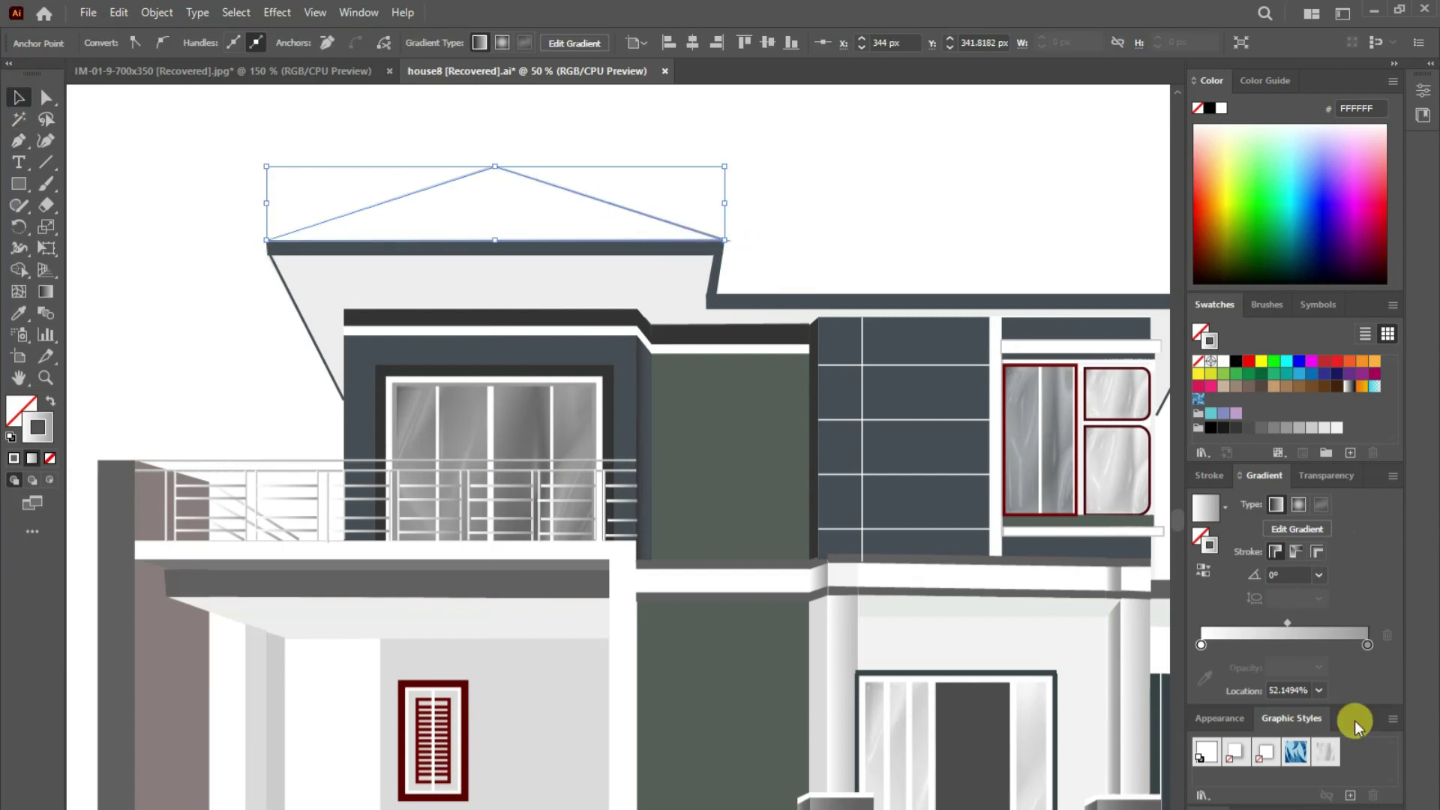
left_click(1393, 718)
left_click(1123, 748)
- Give the roof no stroke, fill #44070A and the brick texture style
left_click(477, 221)
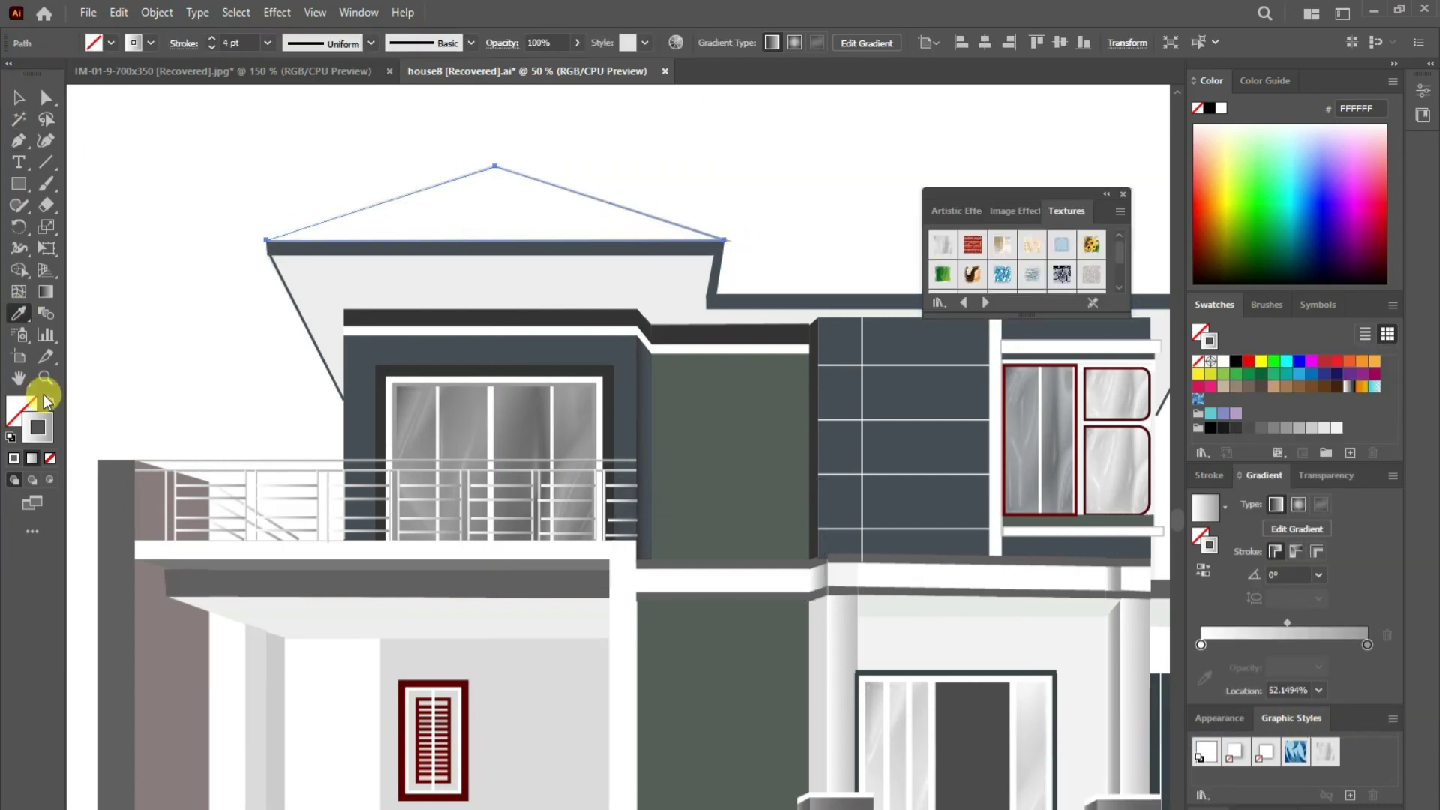
left_click(50, 401)
double_click(21, 411)
type("44070A")
key("Return")
key("i")
left_click(973, 244)
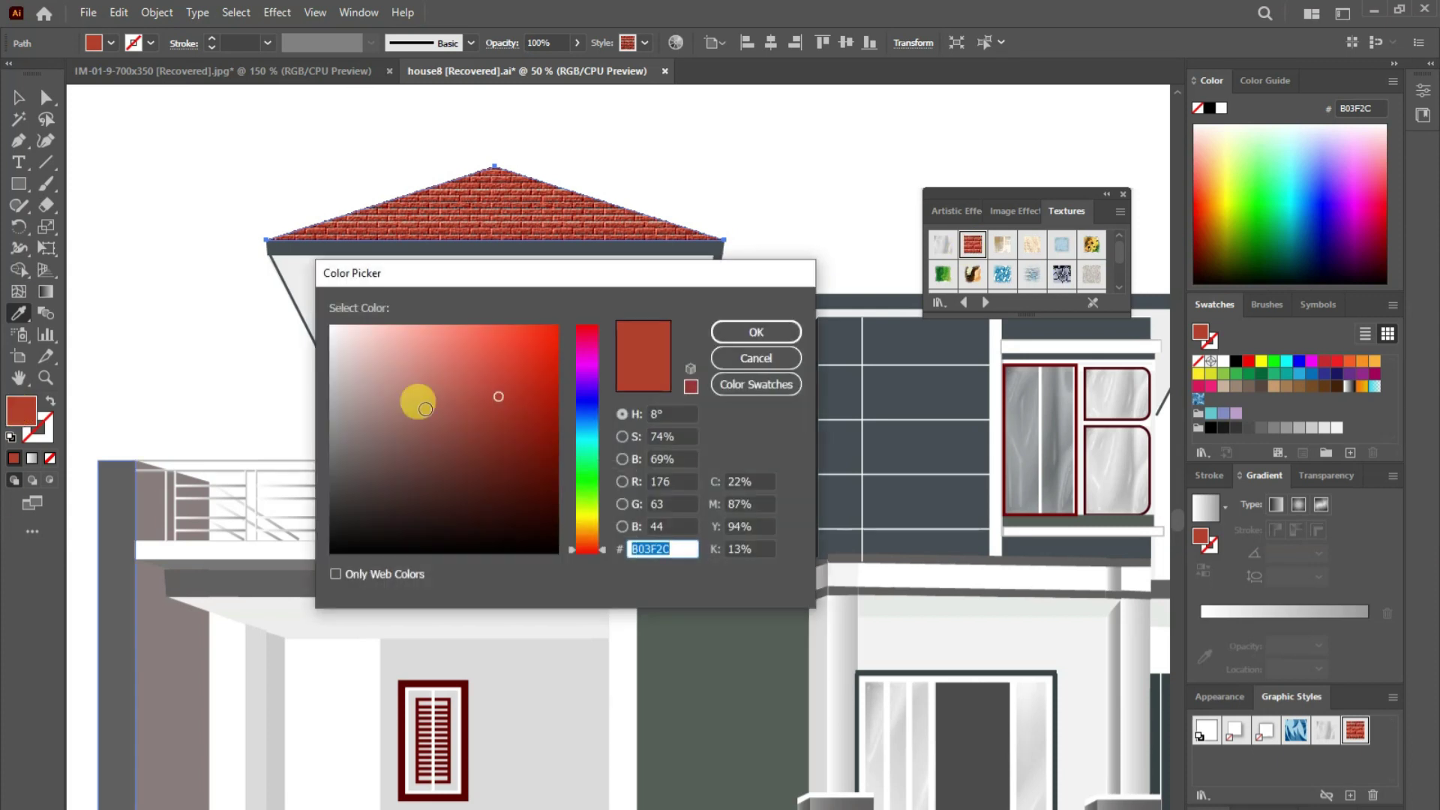
key("v")
left_click(1123, 193)
- Draw the right roof shape and apply the same brick style
scroll(924, 288, "right", 5)
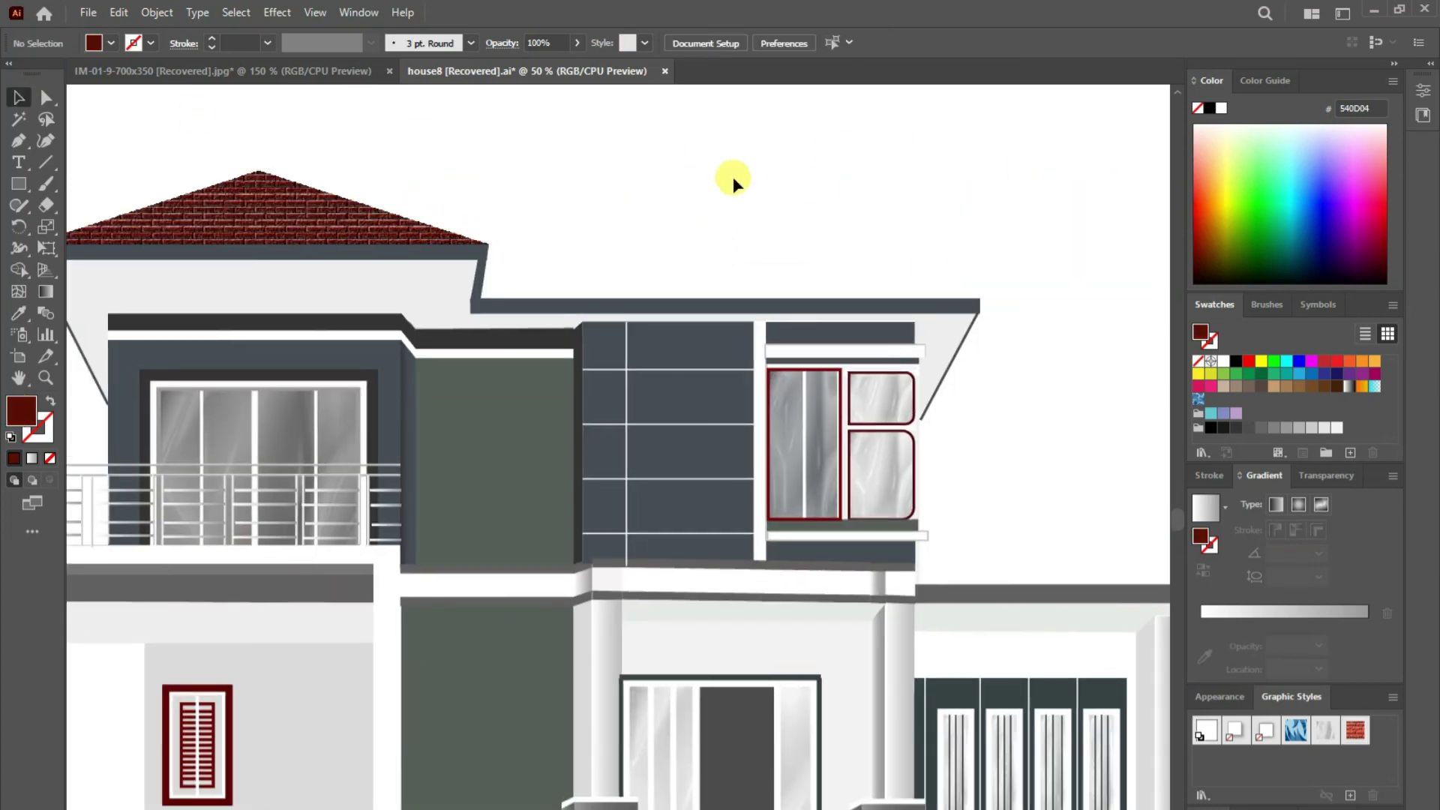
key("p")
left_click(979, 298)
left_click(696, 222)
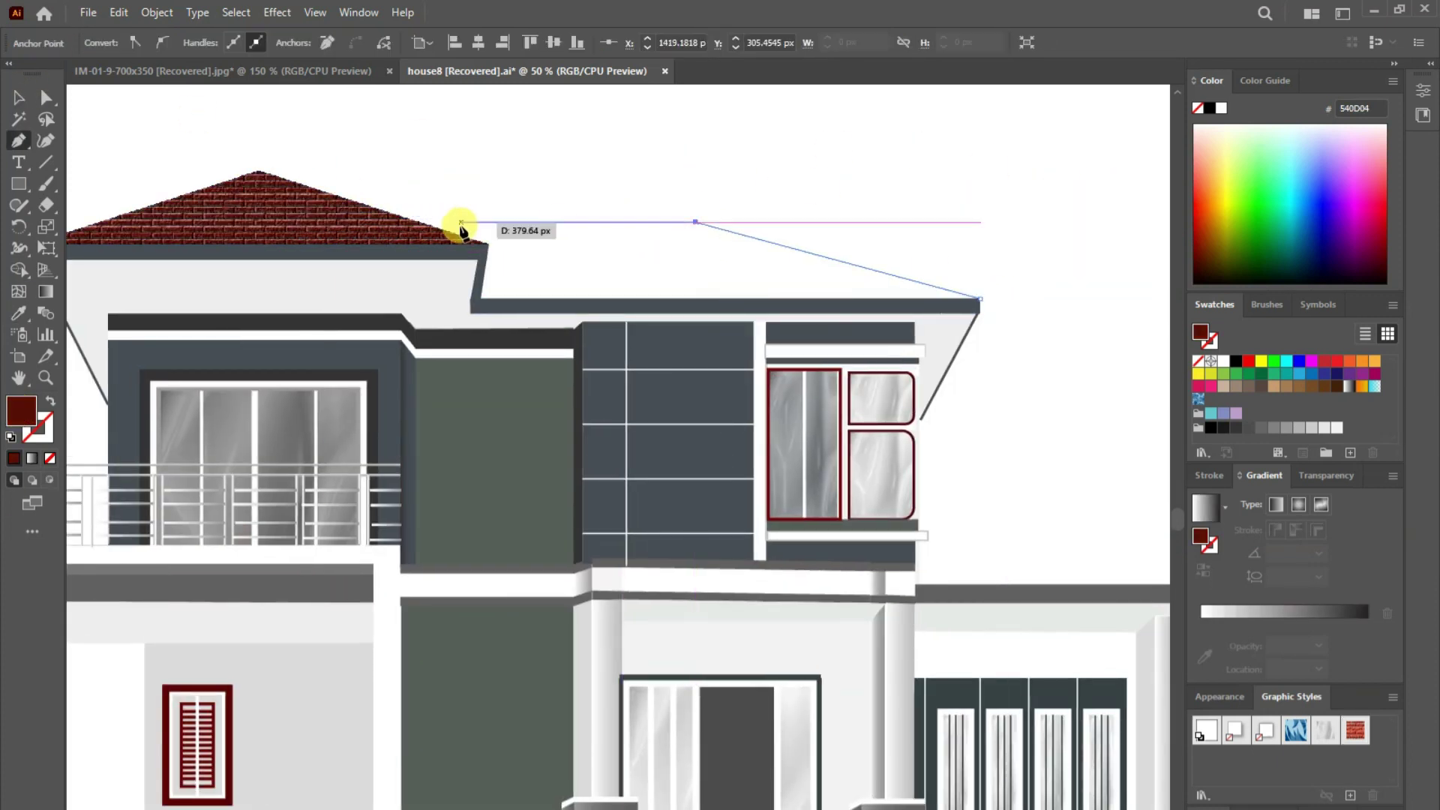
left_click(405, 218)
left_click(489, 244)
left_click(480, 299)
left_click(978, 298)
key("i")
left_click(1349, 727)
key("v")
- Shade the roof with a dark red-to-black gradient
scroll(588, 450, "left", 5)
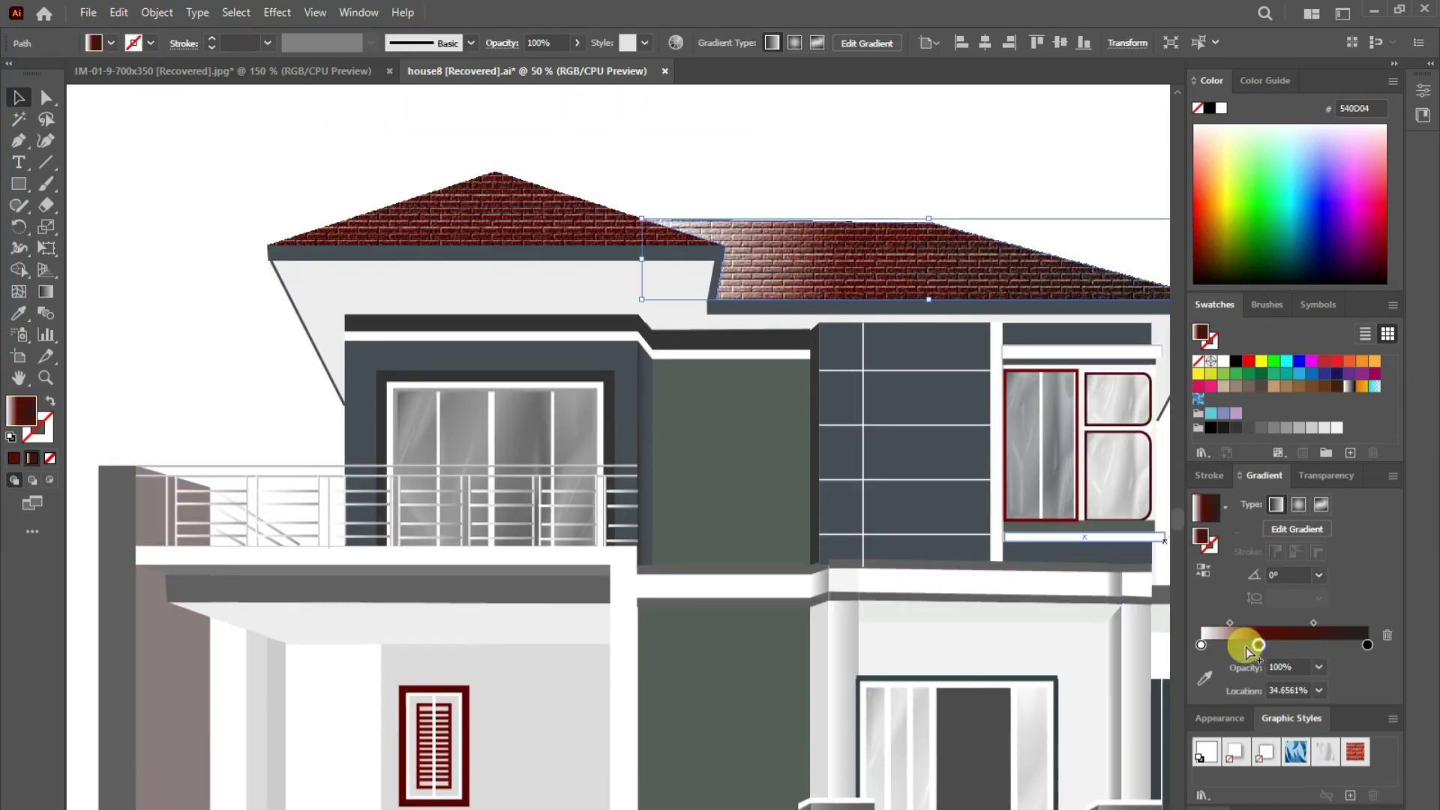
left_click(1245, 611)
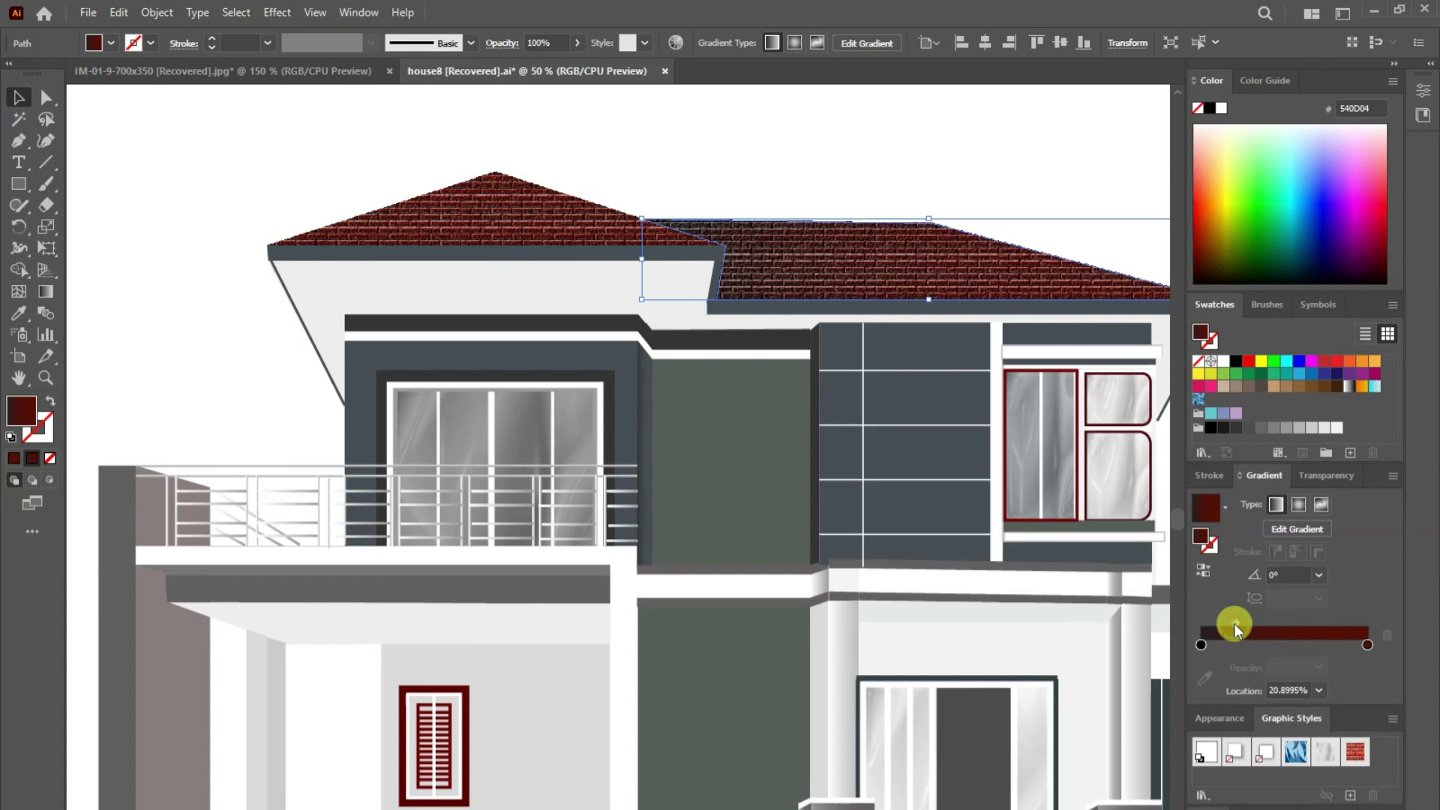
left_click(891, 167)
scroll(975, 368, "down", 2)
scroll(975, 367, "right", 2)
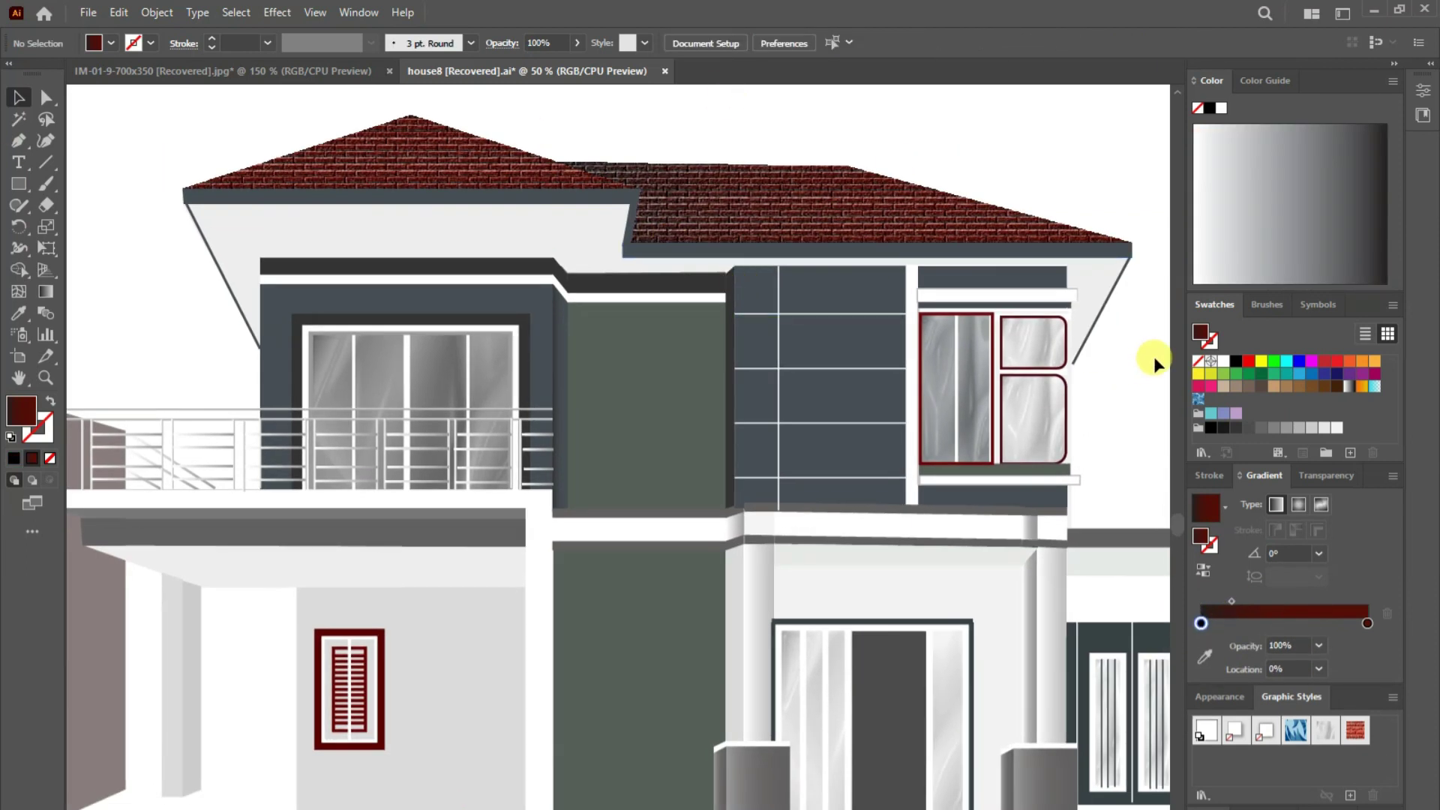
- Draw the sloped porch roof shape and give it the brick texture
left_click(45, 98)
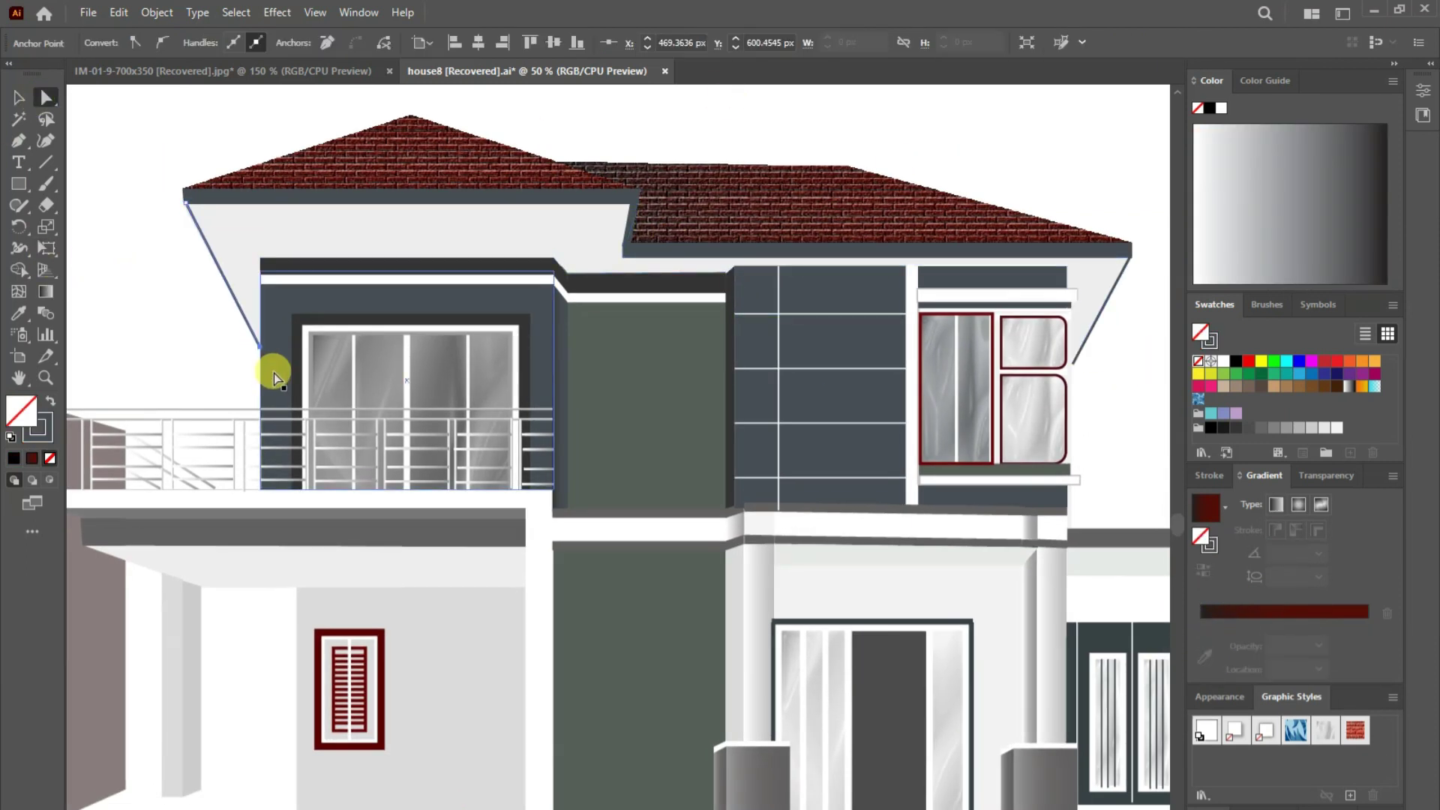
left_click(273, 363)
left_click(180, 214)
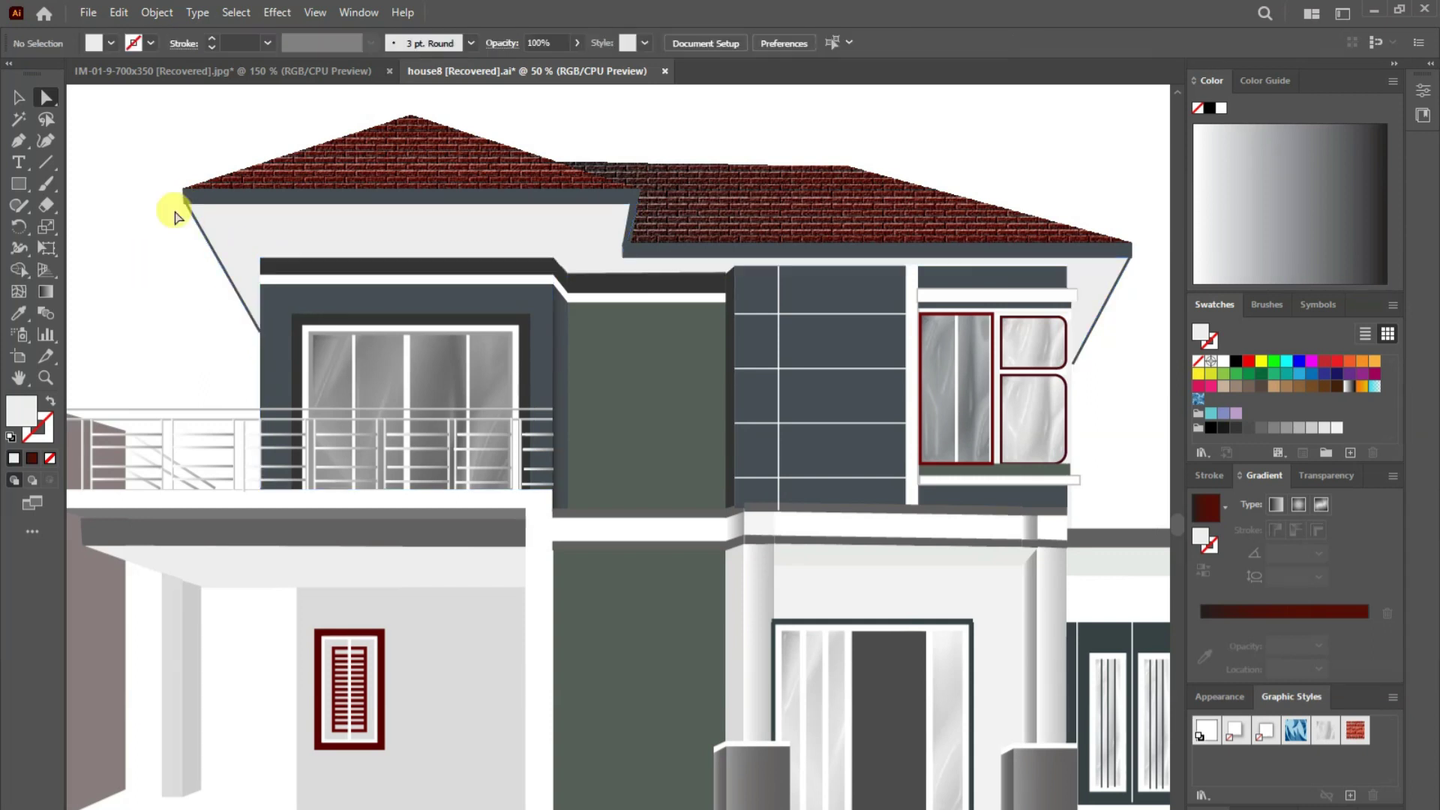
left_click_drag(948, 498, 576, 348)
left_click(19, 140)
left_click(1074, 380)
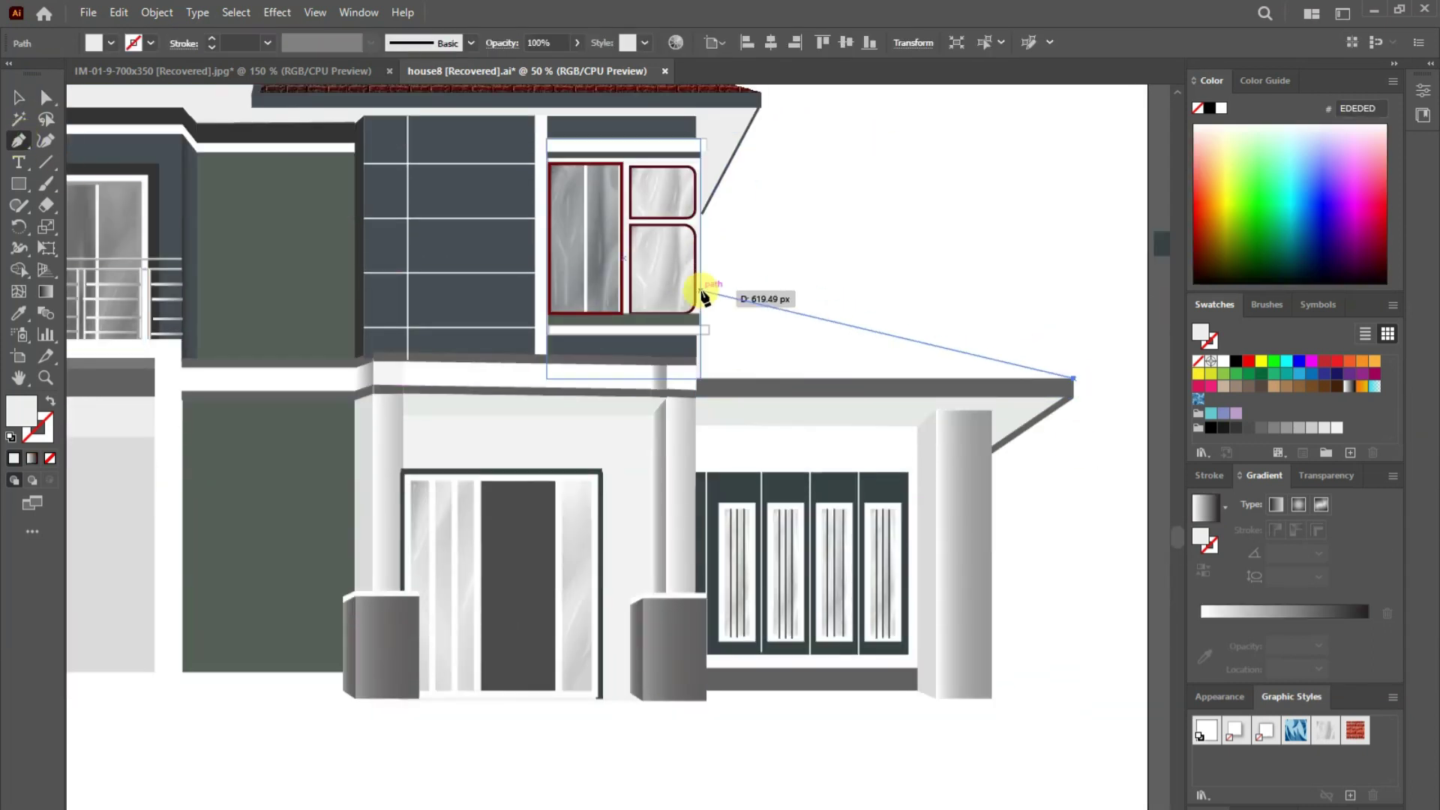
left_click(700, 291)
left_click(709, 326)
left_click(1074, 380)
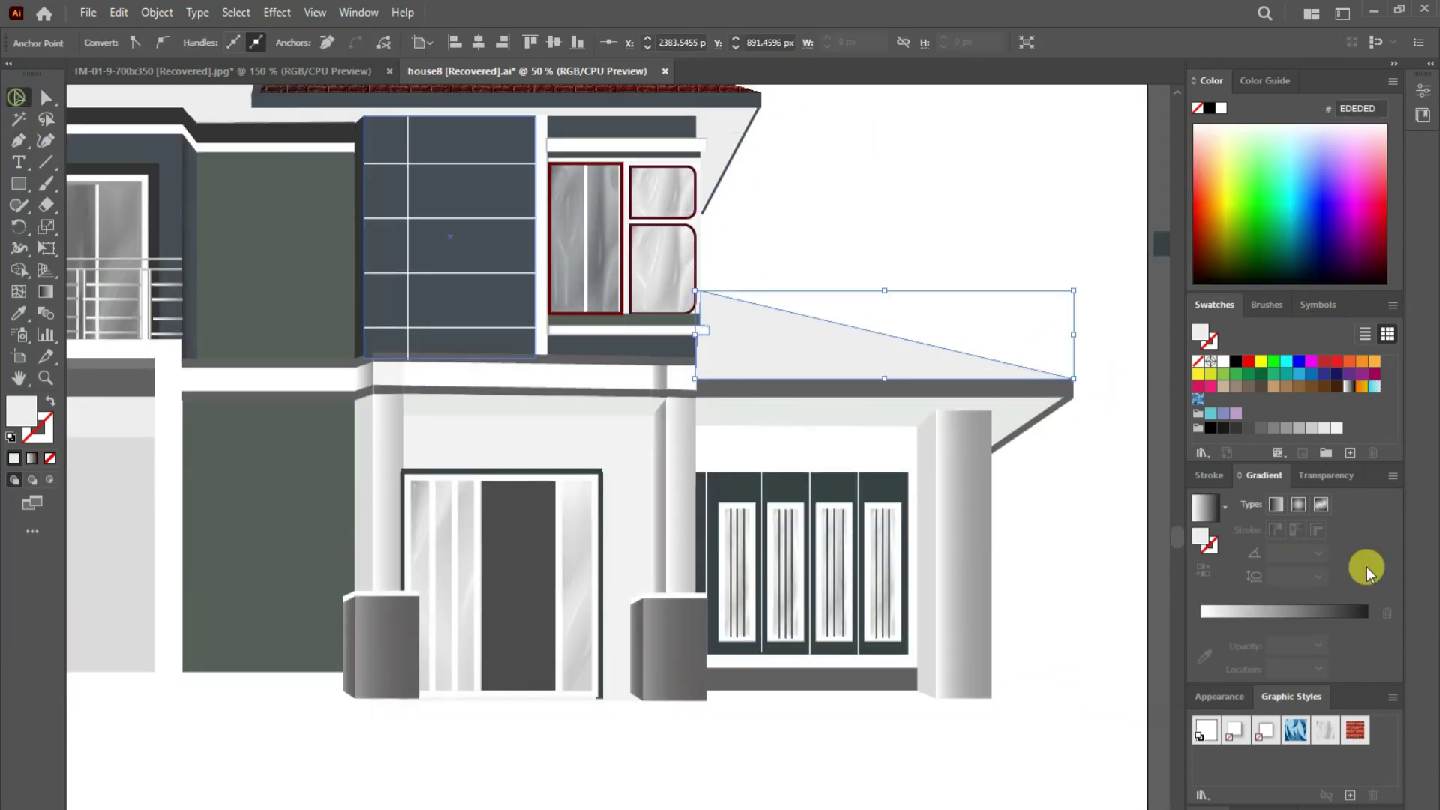
left_click(18, 312)
left_click(17, 98)
key("ctrl+shift+a")
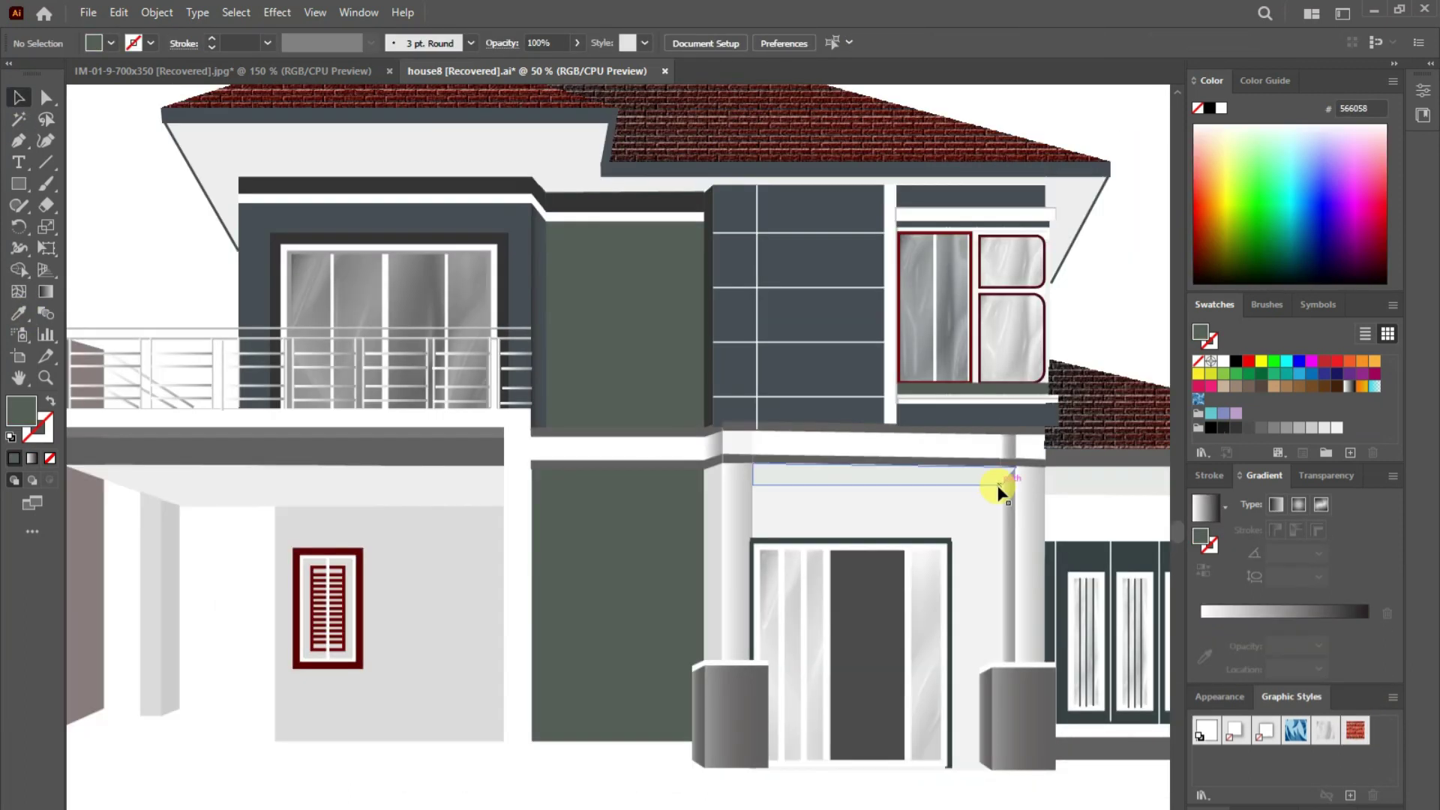
- Draw a window rectangle on the green wall with a white 10 pt frame
mouse_move(567, 248)
left_mouse_down()
mouse_move(659, 263)
mouse_move(666, 428)
left_mouse_up()
left_click(19, 312)
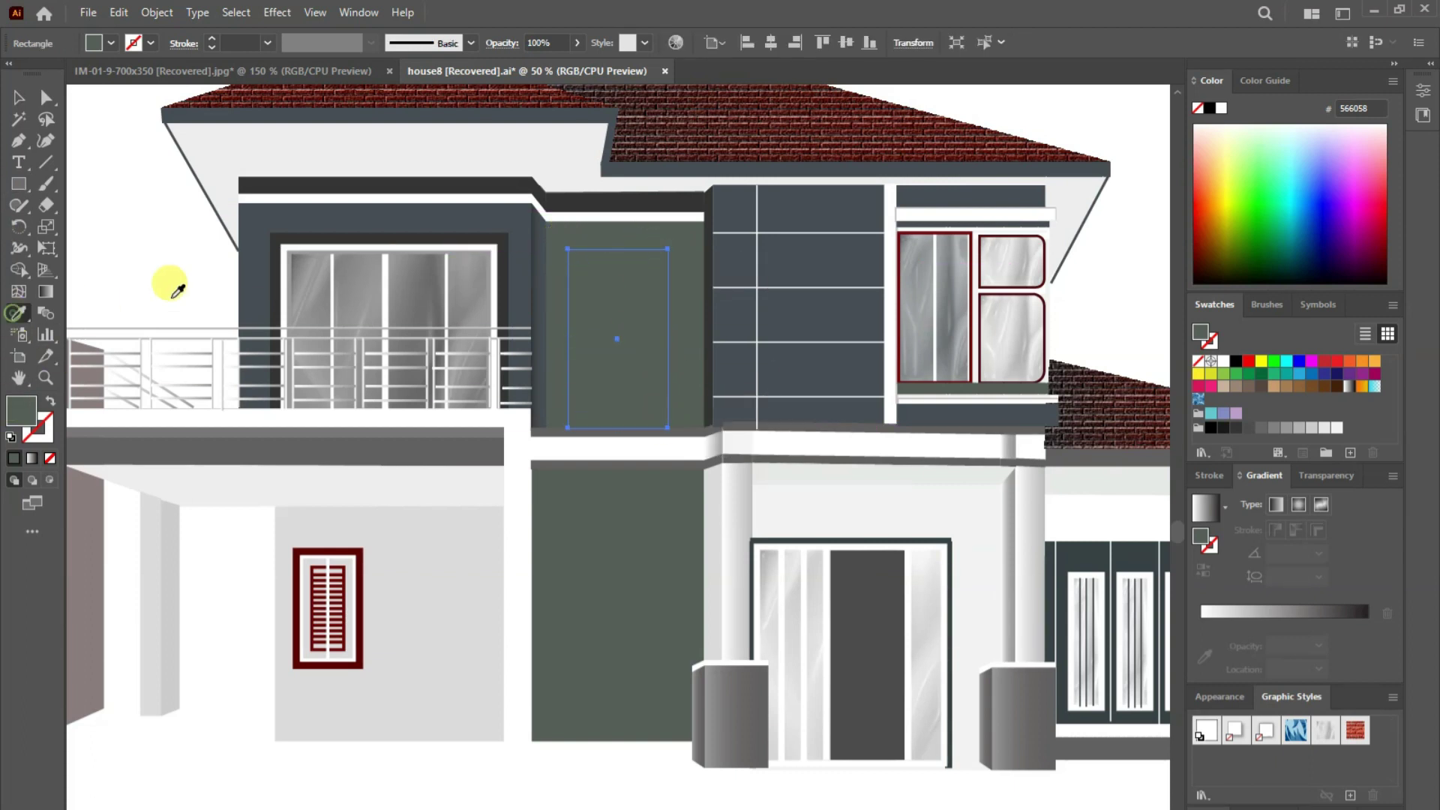
left_click(172, 280)
left_click(16, 98)
left_click(1325, 729)
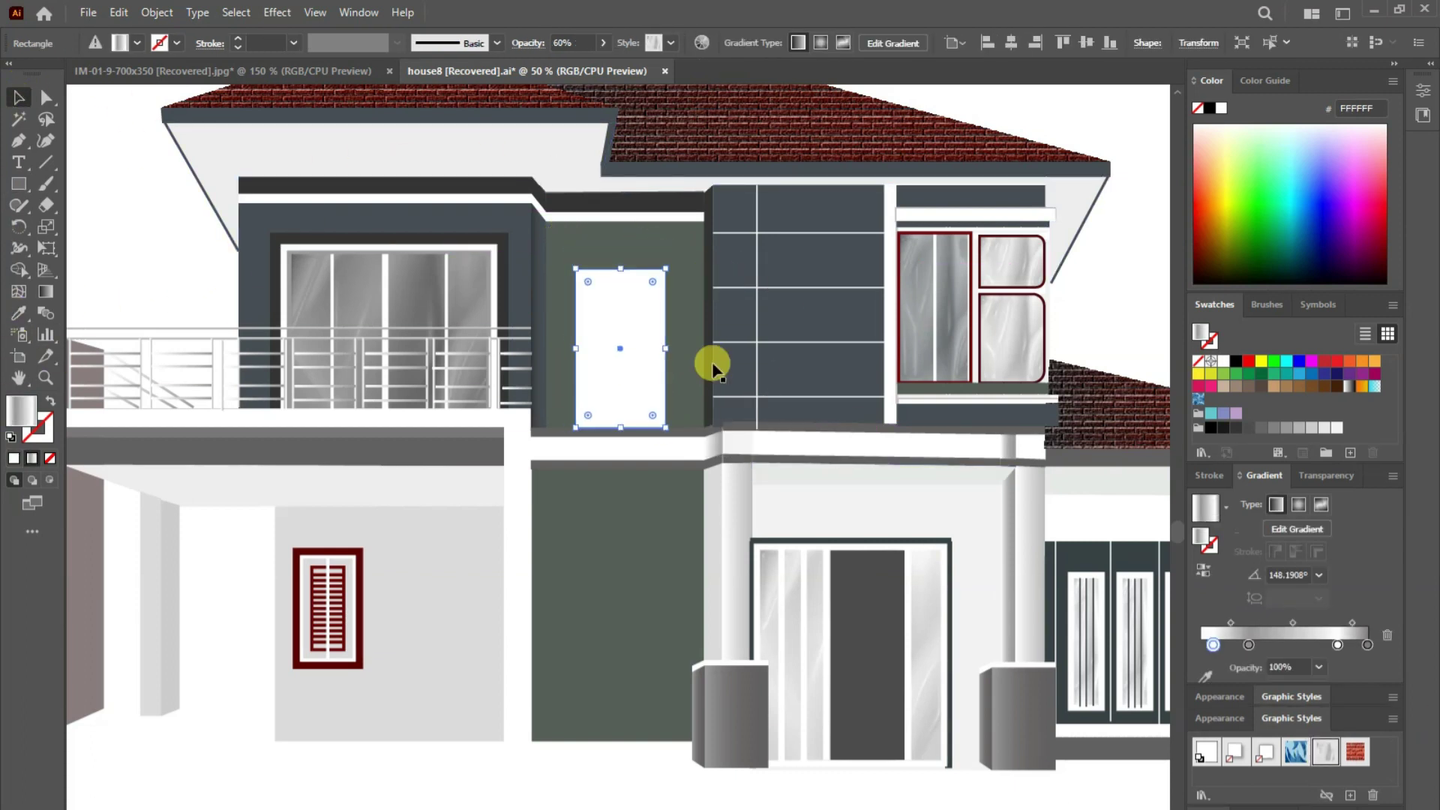
left_click(118, 12)
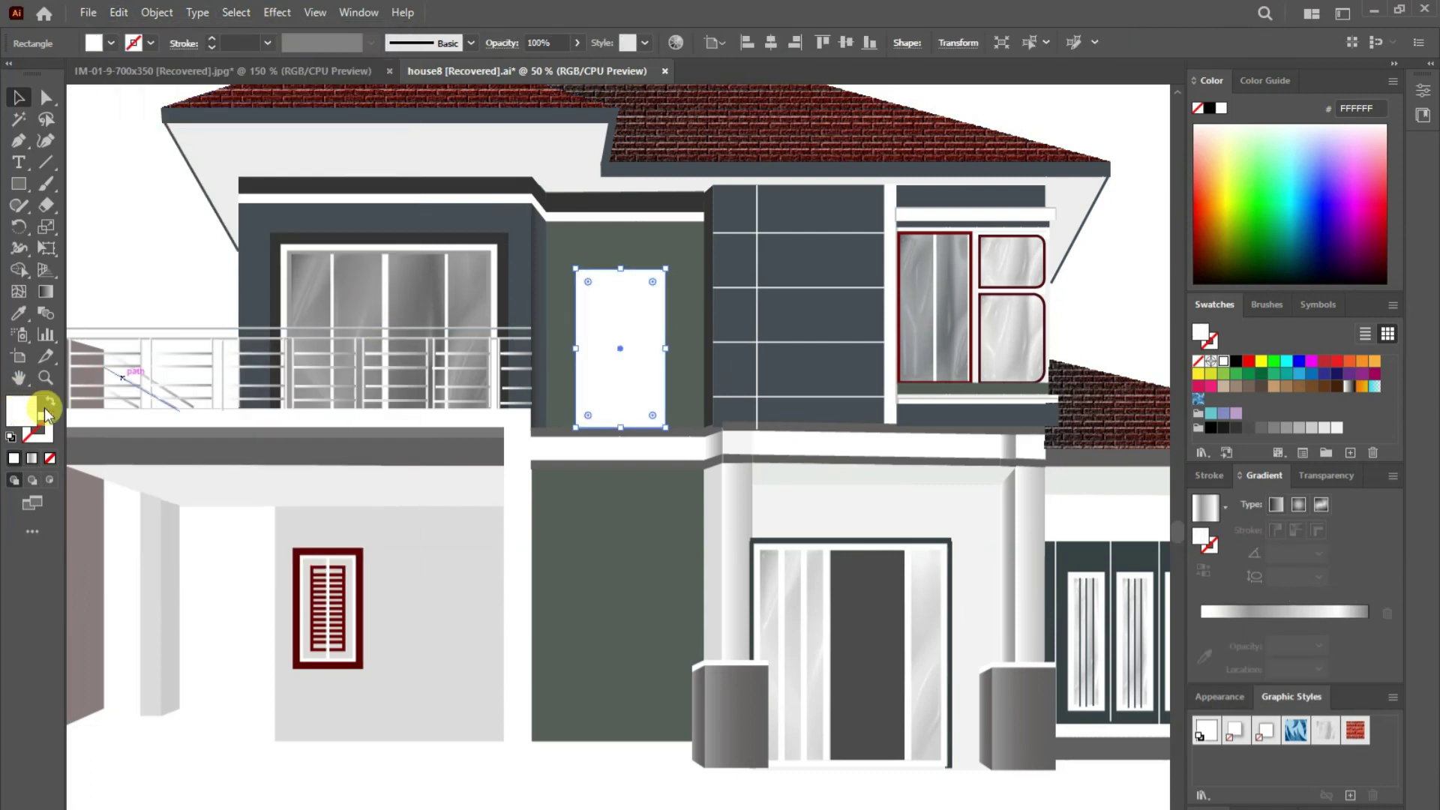
left_click(48, 407)
left_click(267, 45)
left_click(290, 297)
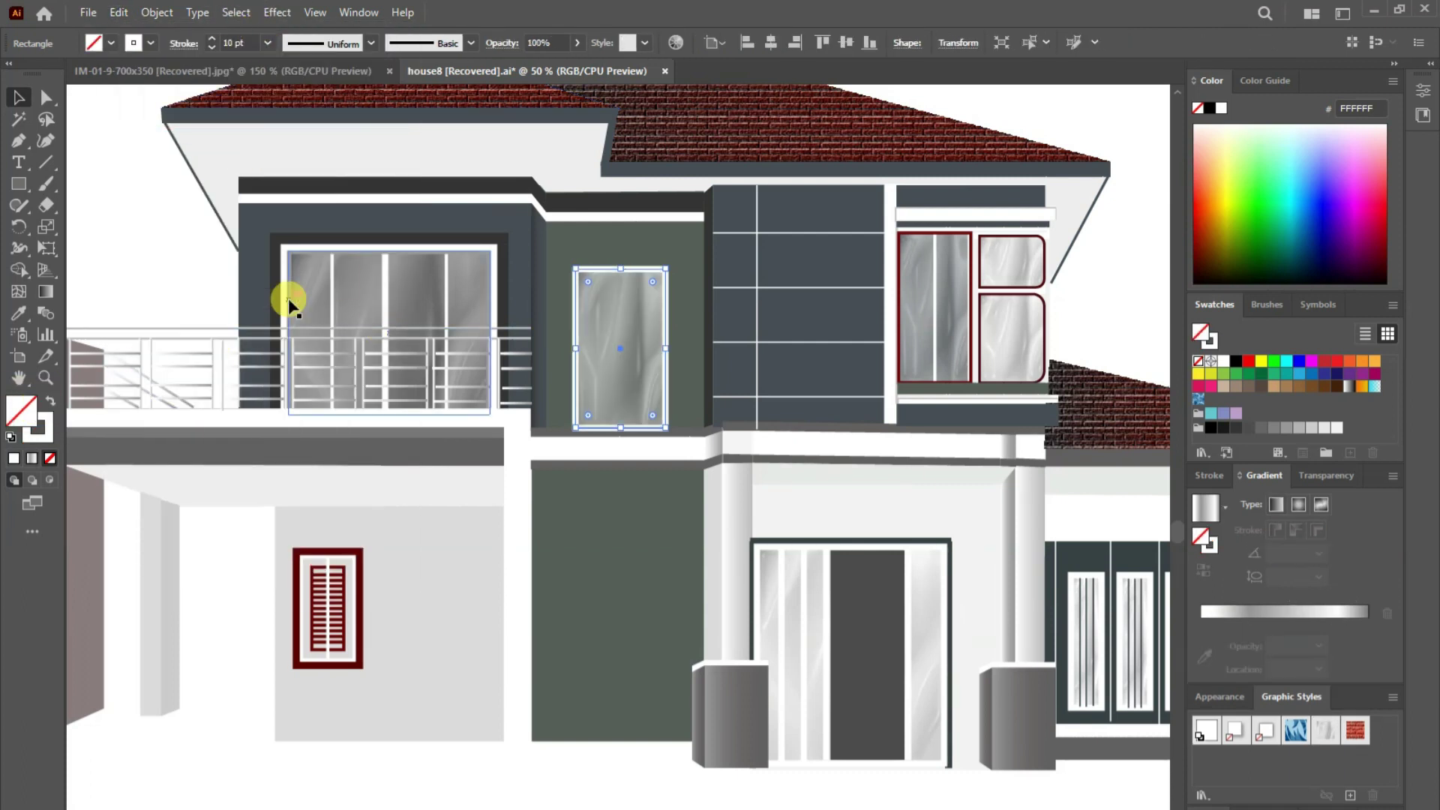
left_click(115, 287)
- Draw the vertical mullion line dividing the window panes
mouse_move(576, 320)
left_mouse_down()
mouse_move(665, 320)
mouse_move(619, 429)
left_mouse_up()
left_click(19, 98)
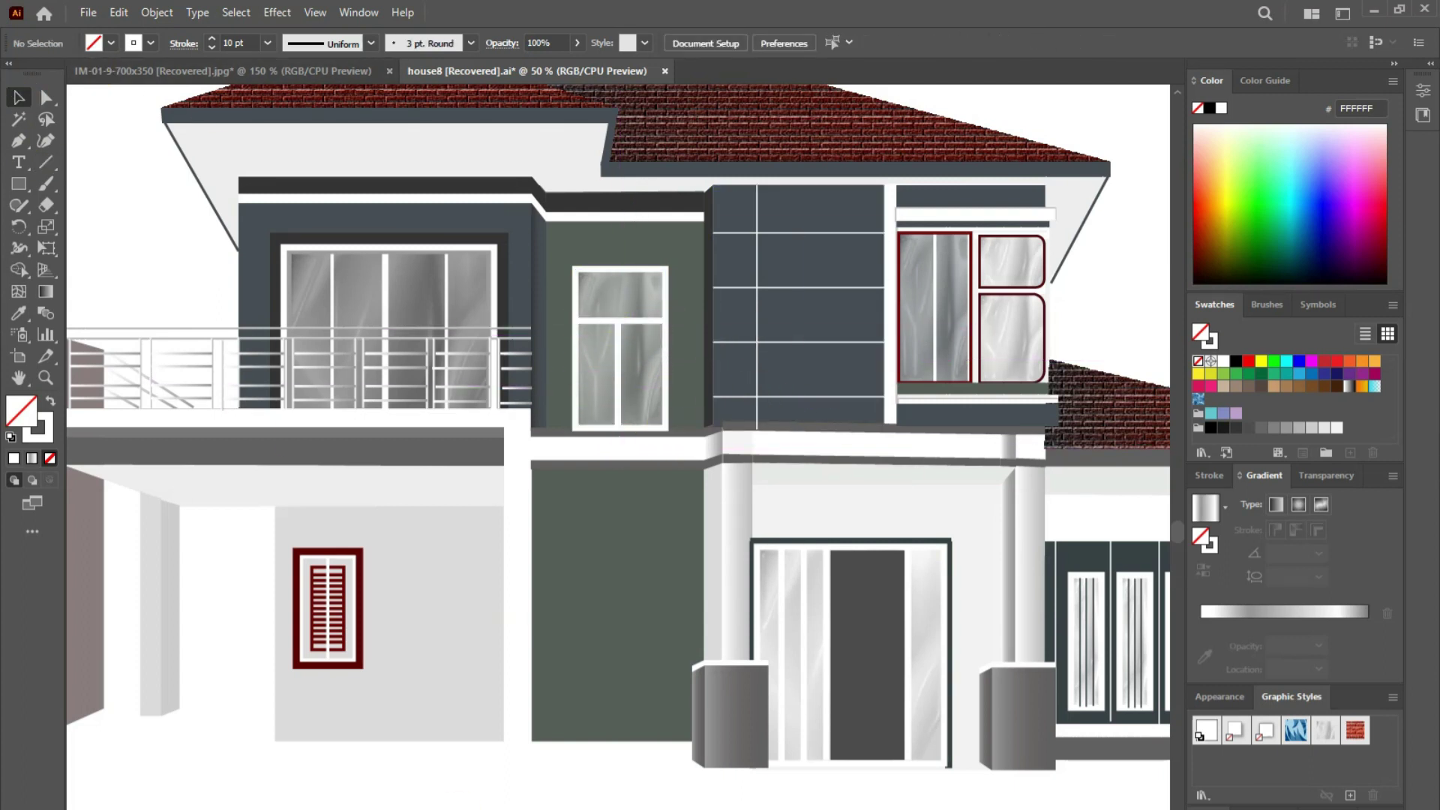
key("m")
scroll(772, 787, "down", 3)
- Add a dark grey base rectangle along the green wall, matching the door colour
left_click_drag(669, 556, 508, 578)
left_click(19, 313)
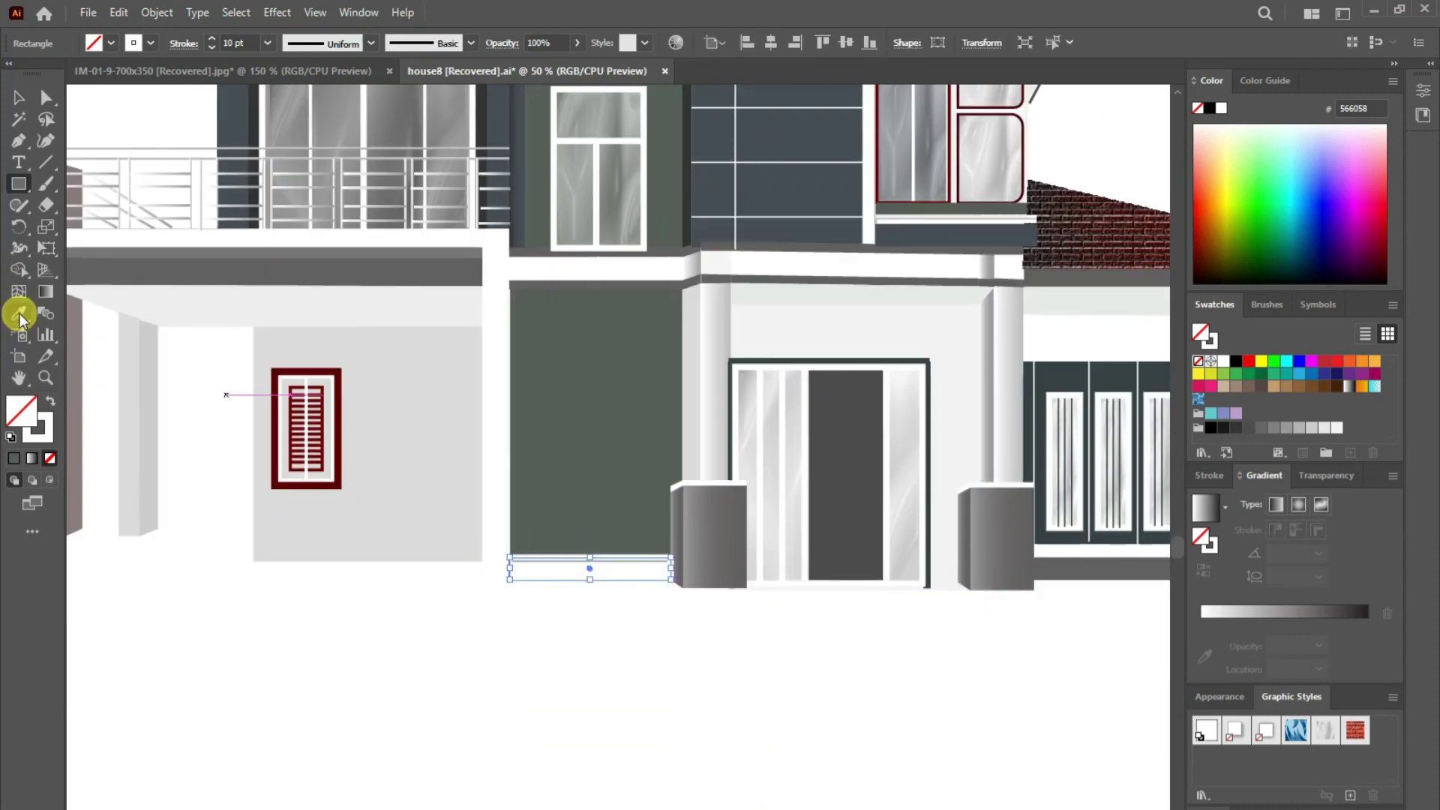
left_click(851, 459)
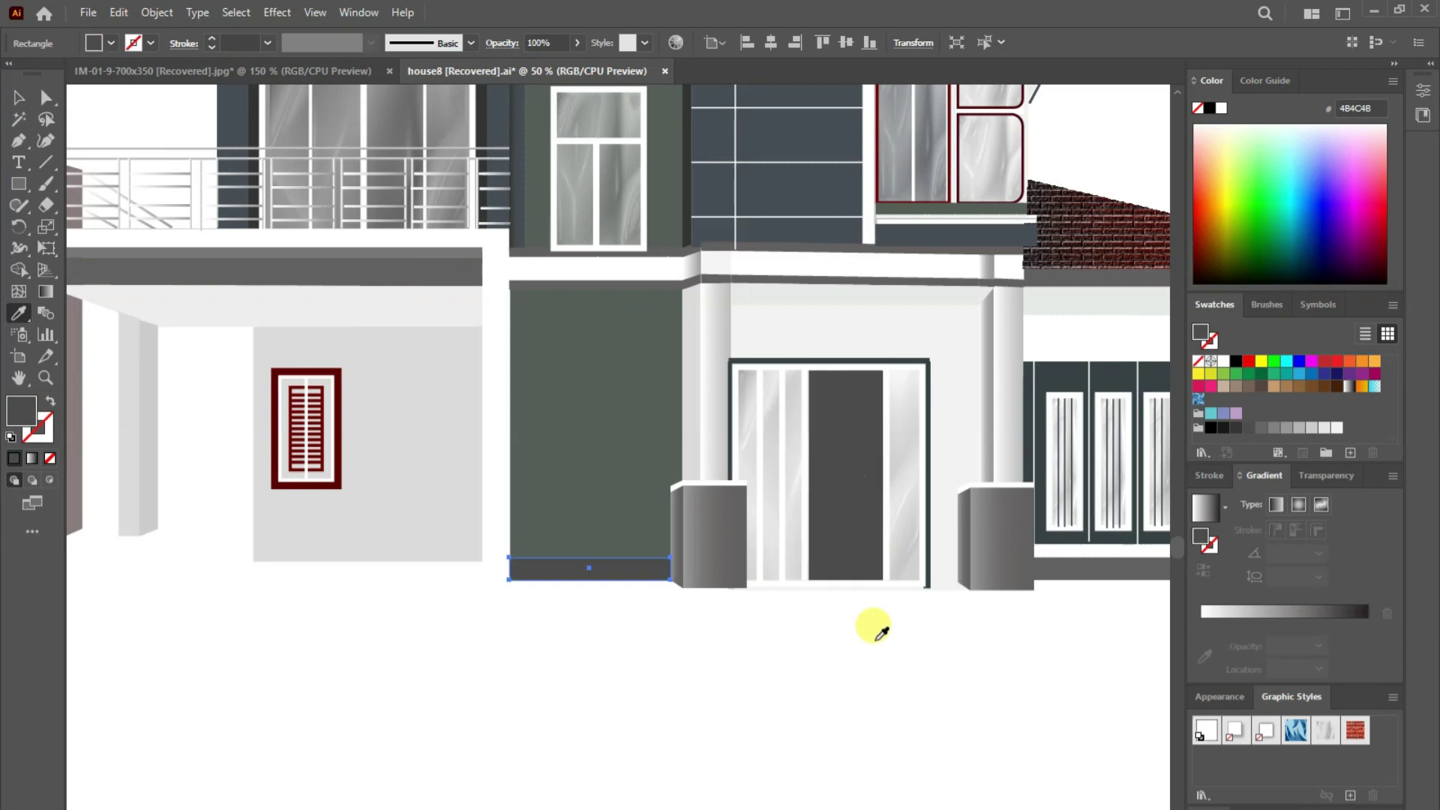
left_click(564, 744)
- Add a thin white trim strip above the grey base
key("m")
left_click_drag(509, 544, 670, 558)
key("i")
left_click(296, 688)
left_click(19, 97)
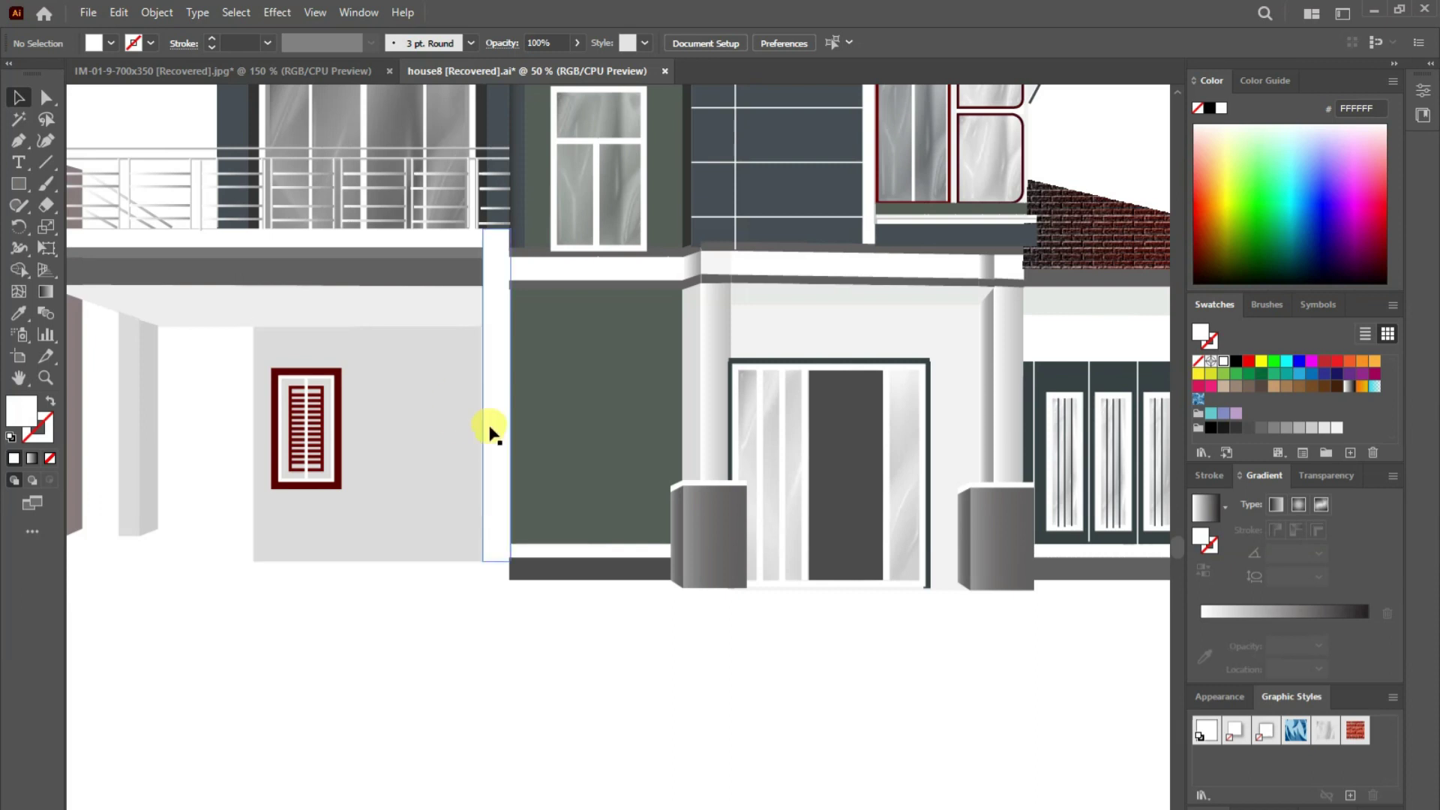
- Add a dark bar under the left wall and stretch the white pillar to the ground
left_click(19, 184)
left_click_drag(619, 574, 391, 590)
left_click(19, 97)
left_click(631, 597)
left_click_drag(632, 589, 632, 612)
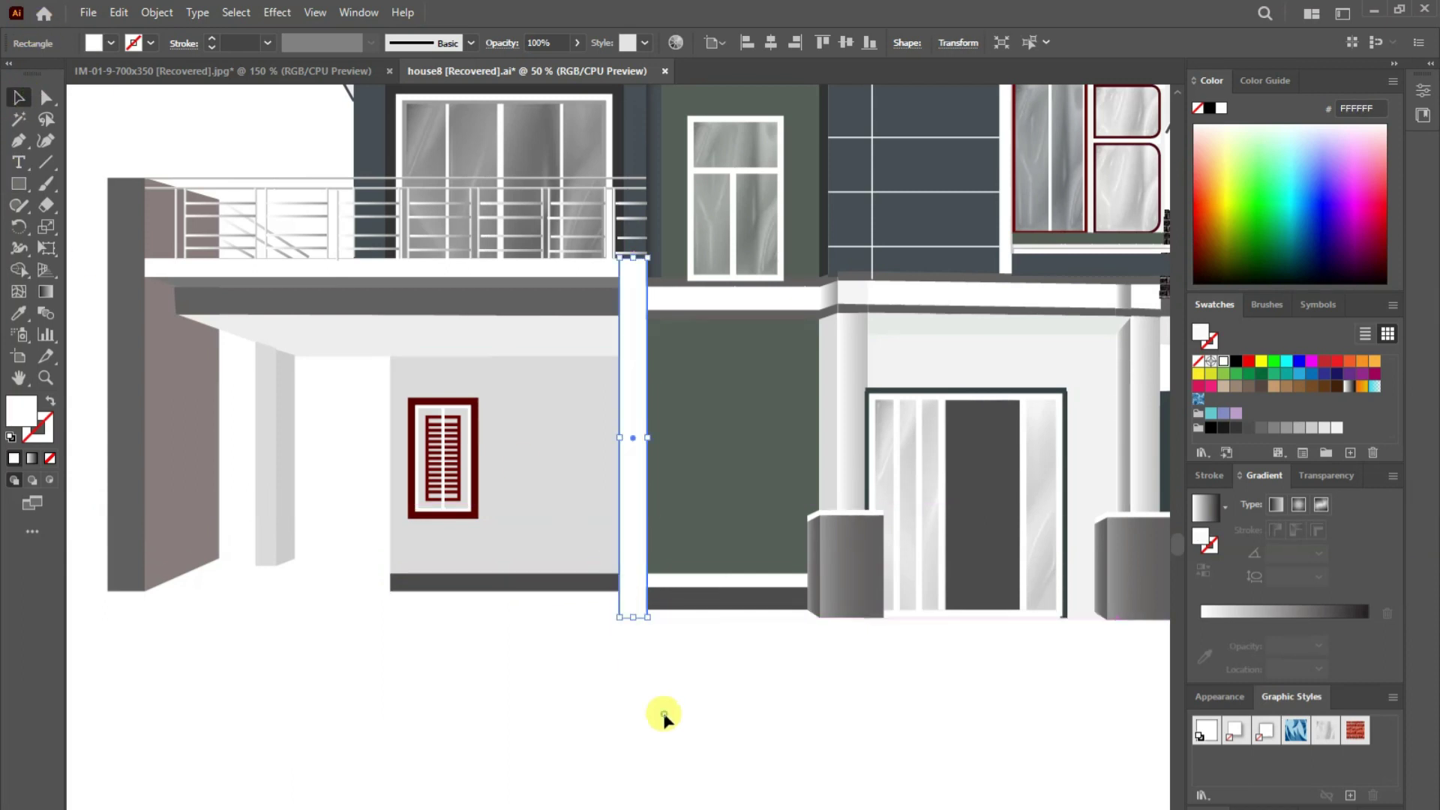
left_click(697, 660)
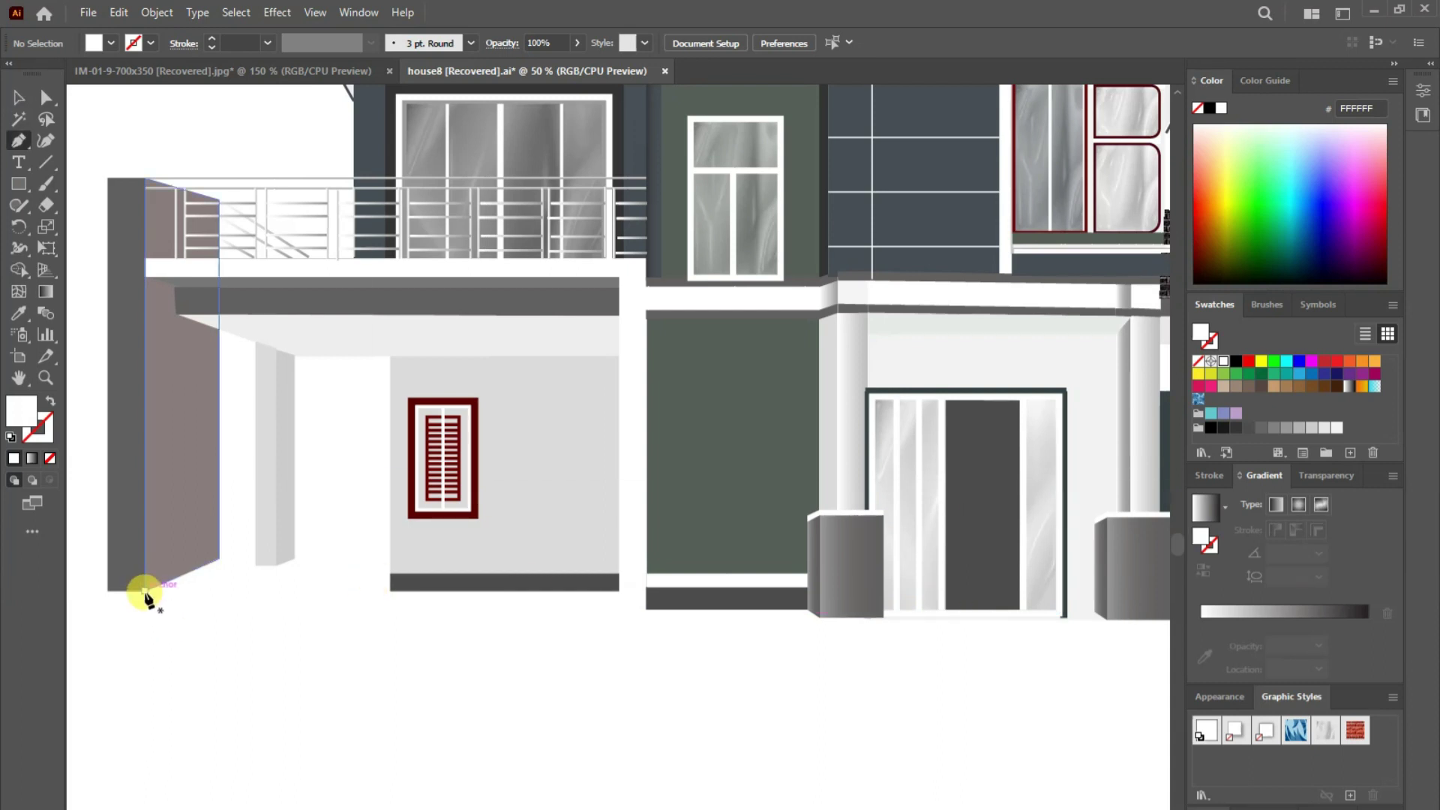
- Start the forecourt outline at the lower-left and trace the right wing base toward the entrance
scroll(250, 553, "down", 3)
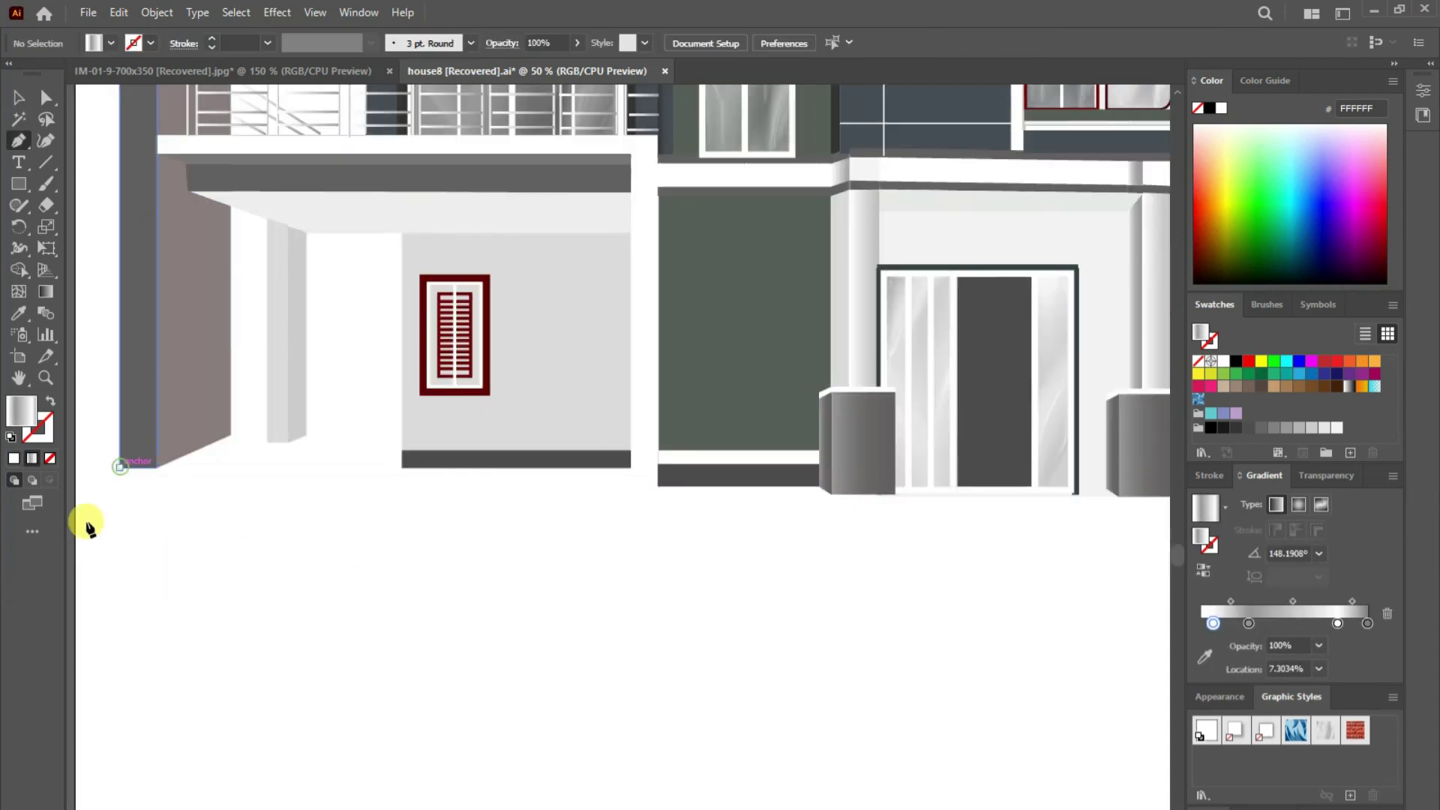
left_click(66, 549)
scroll(900, 563, "right", 5)
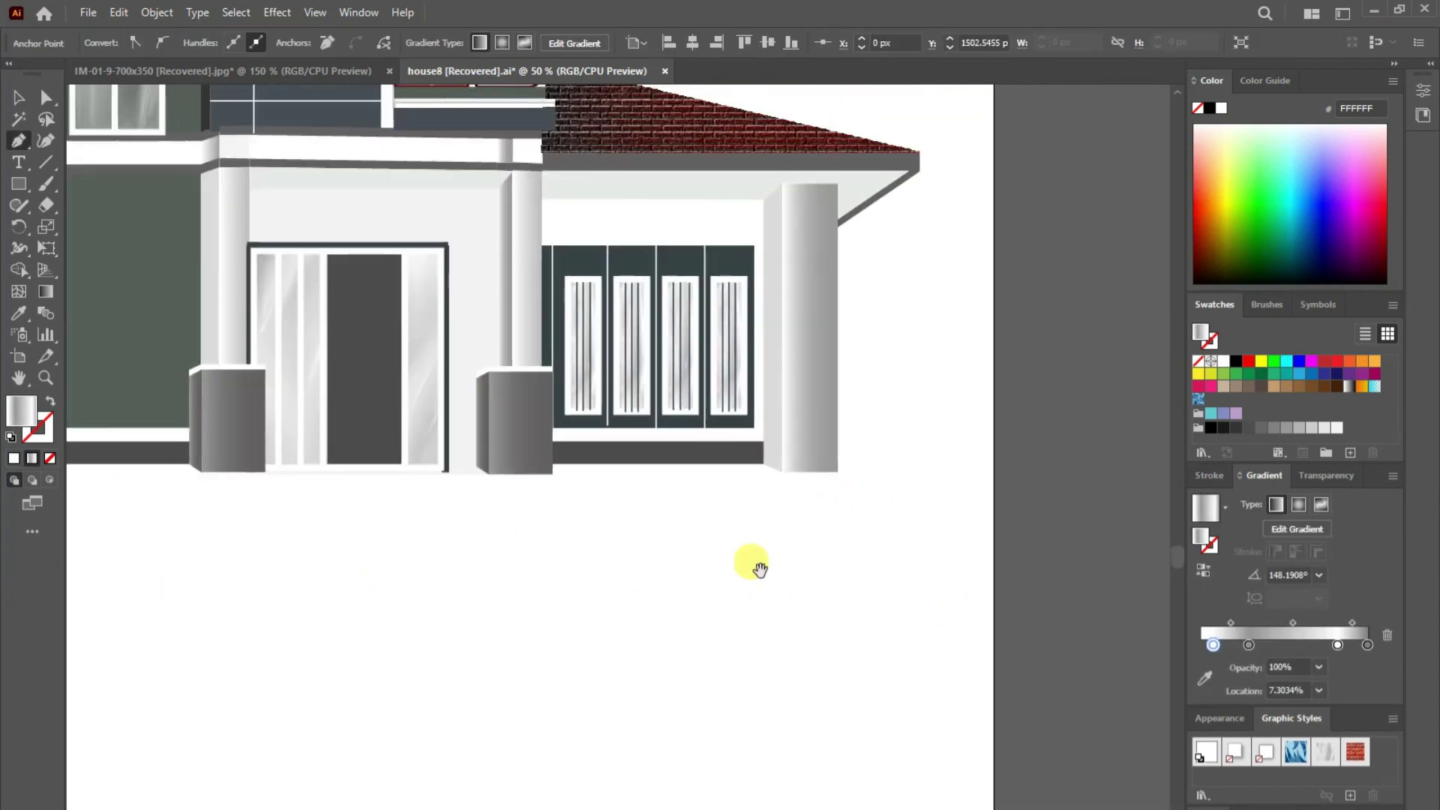
left_click(994, 533)
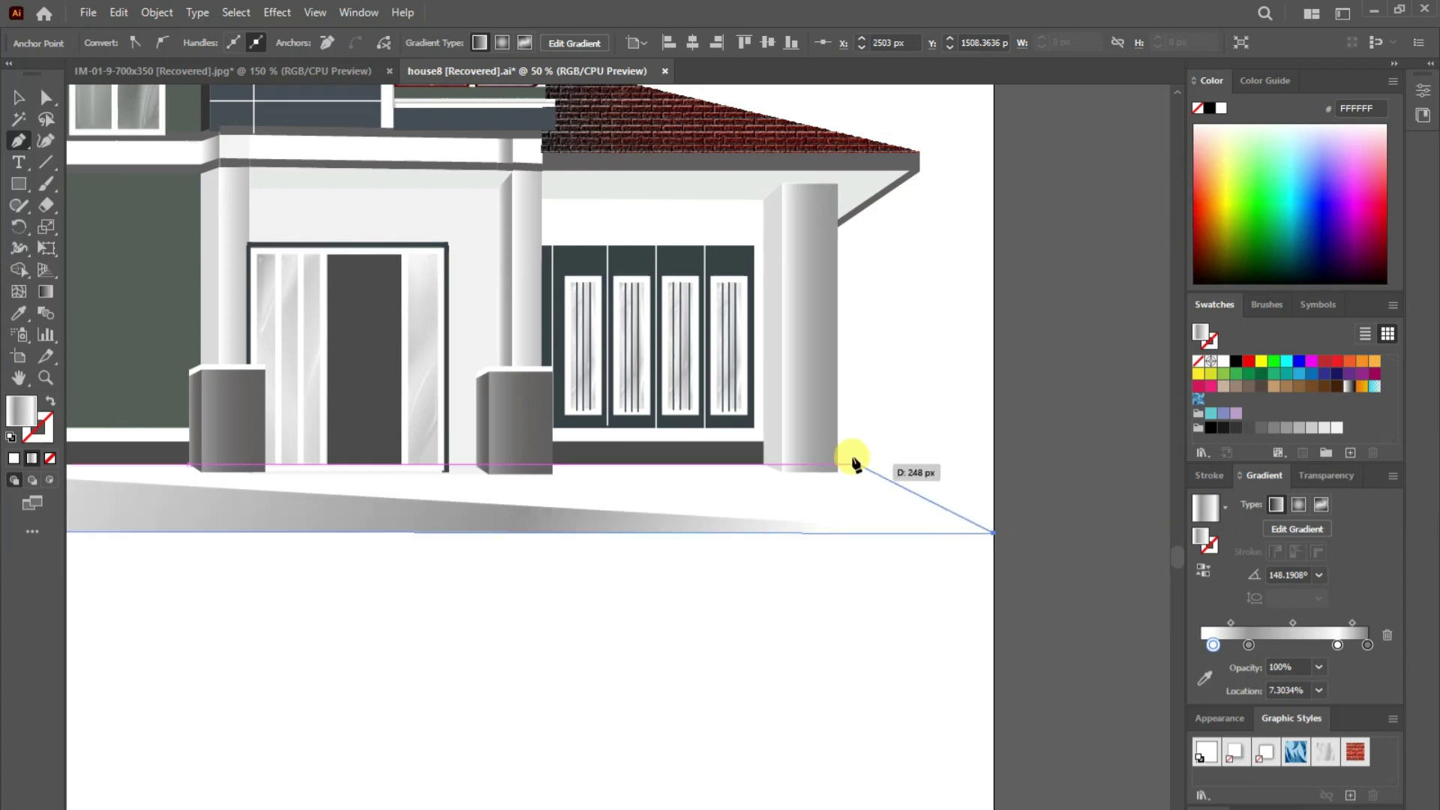
left_click(838, 444)
left_click(838, 473)
left_click(782, 473)
left_click(552, 462)
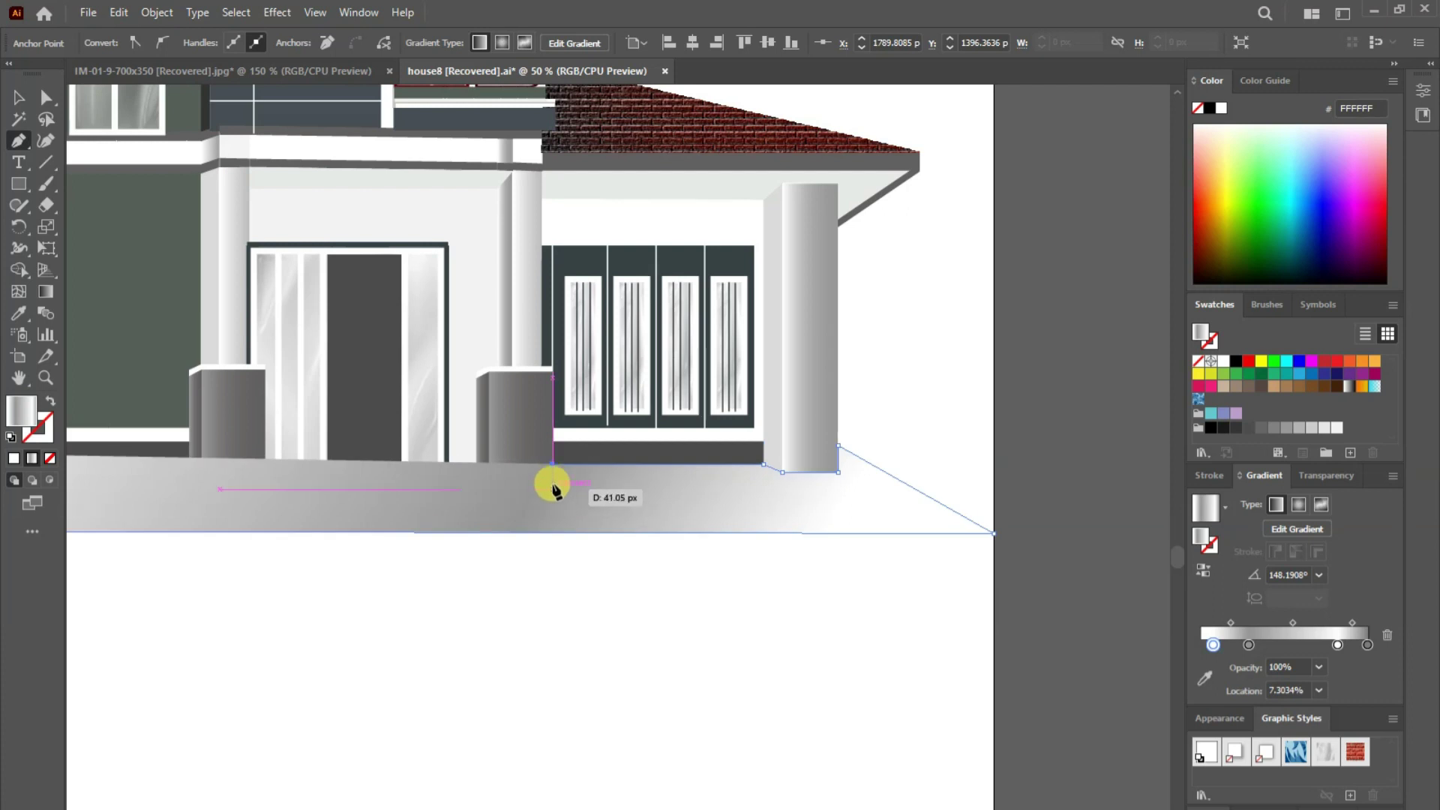
- Continue the floor edge past the pillars, door frame and around the wall corner
left_click(50, 402)
left_click(477, 466)
left_click(447, 470)
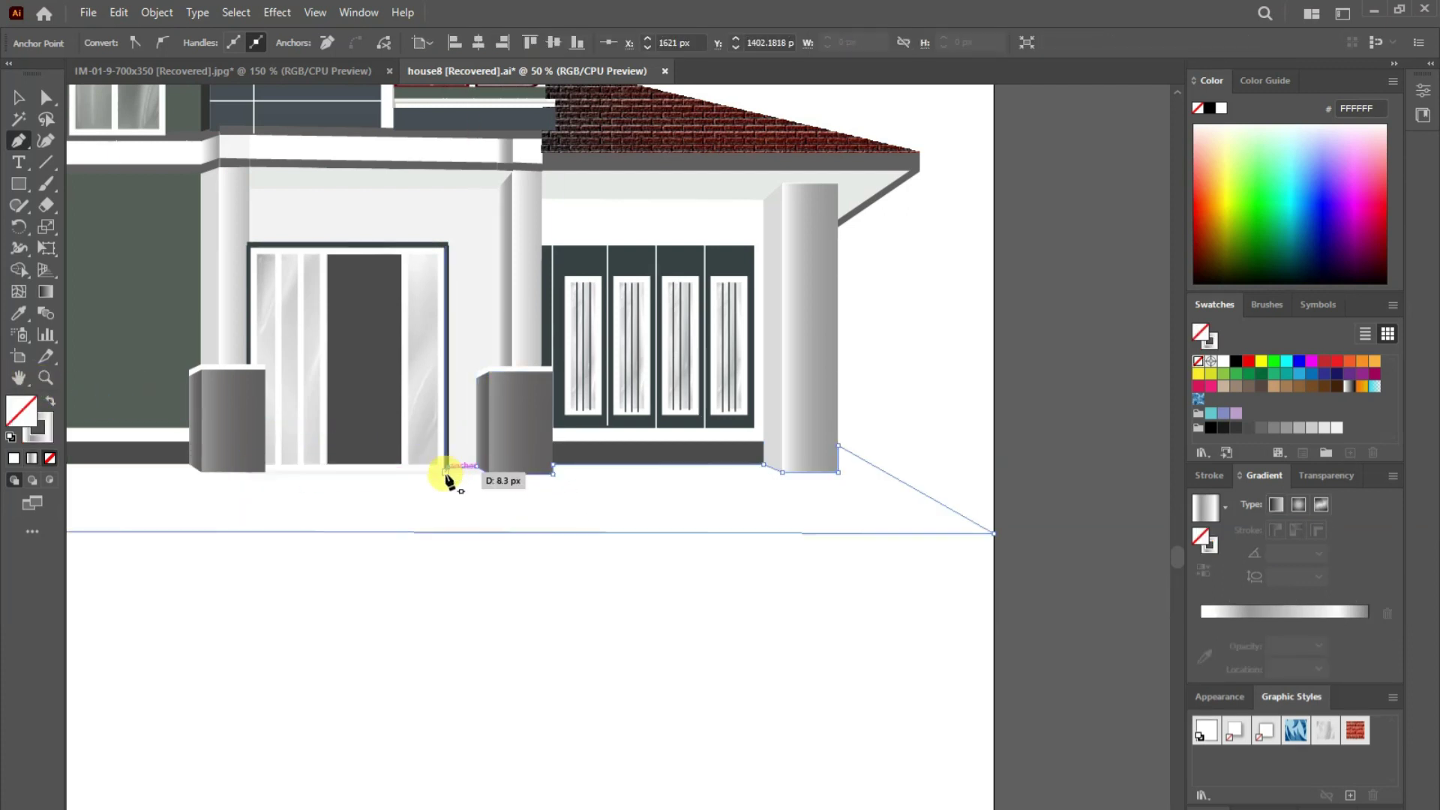
left_click(198, 473)
left_click_drag(97, 411, 514, 476)
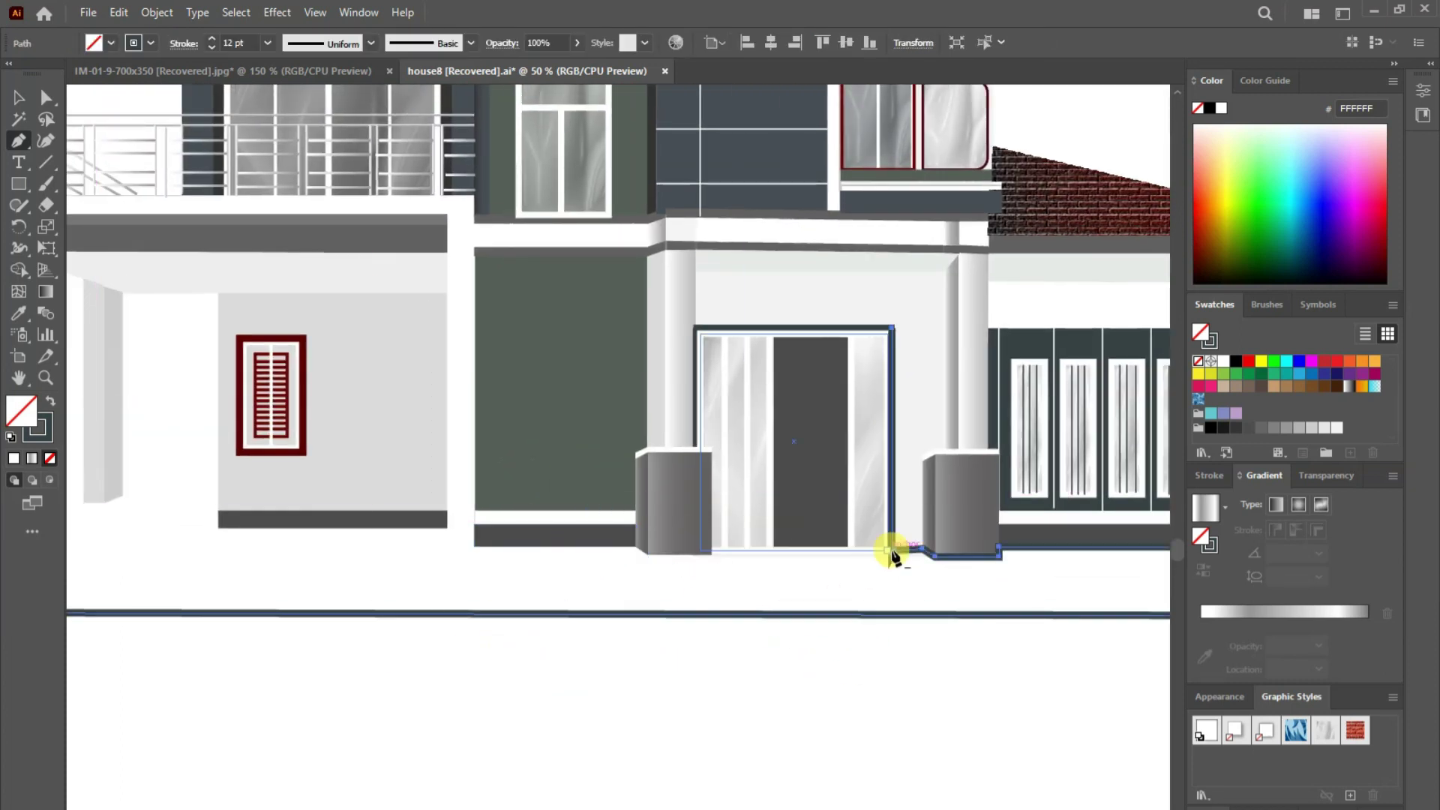
left_click(891, 552)
left_click(647, 555)
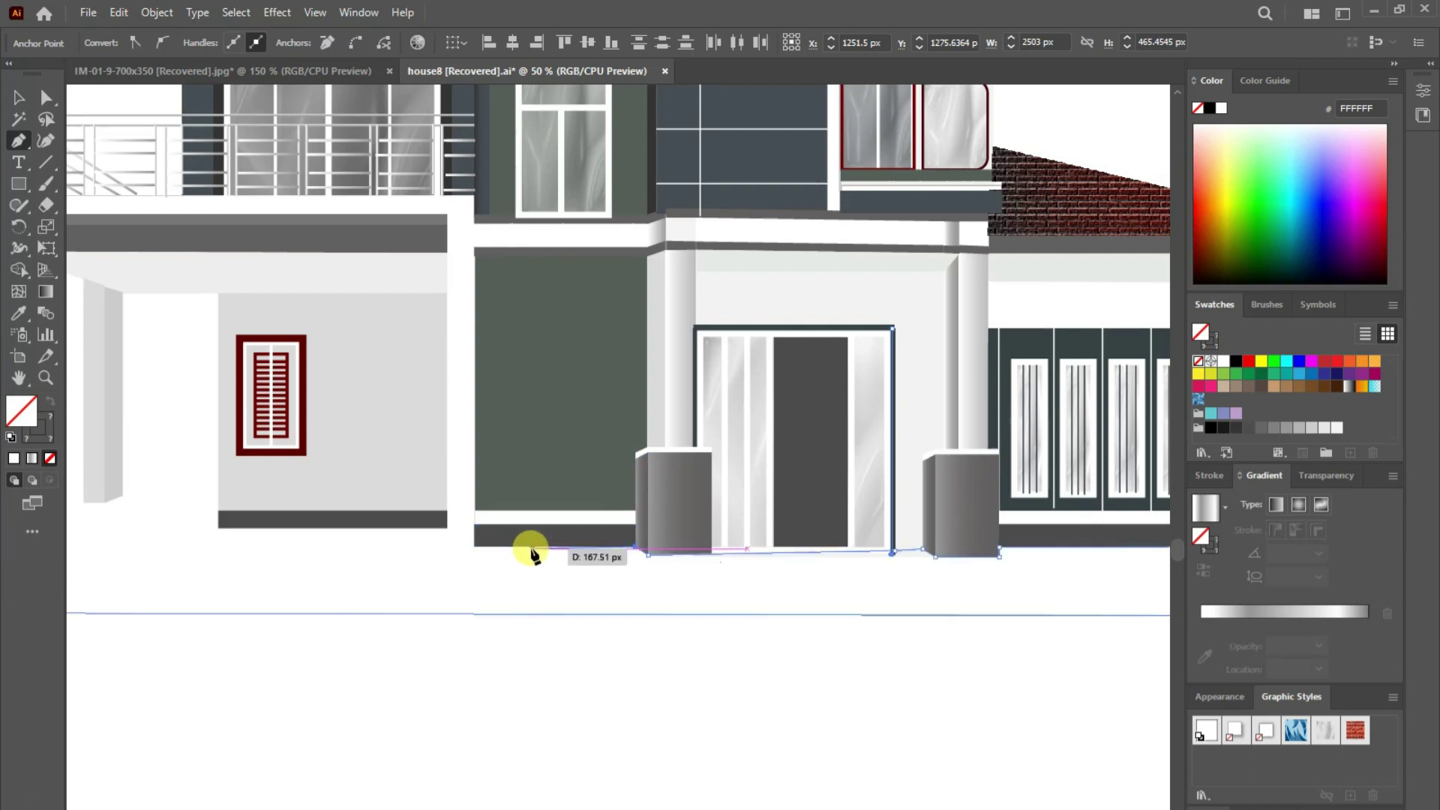
left_click(475, 552)
left_click(448, 555)
left_click(447, 527)
- Close the floor outline along the left wall base, fill it white and apply a gradient graphic style
left_click(219, 481)
left_click(84, 504)
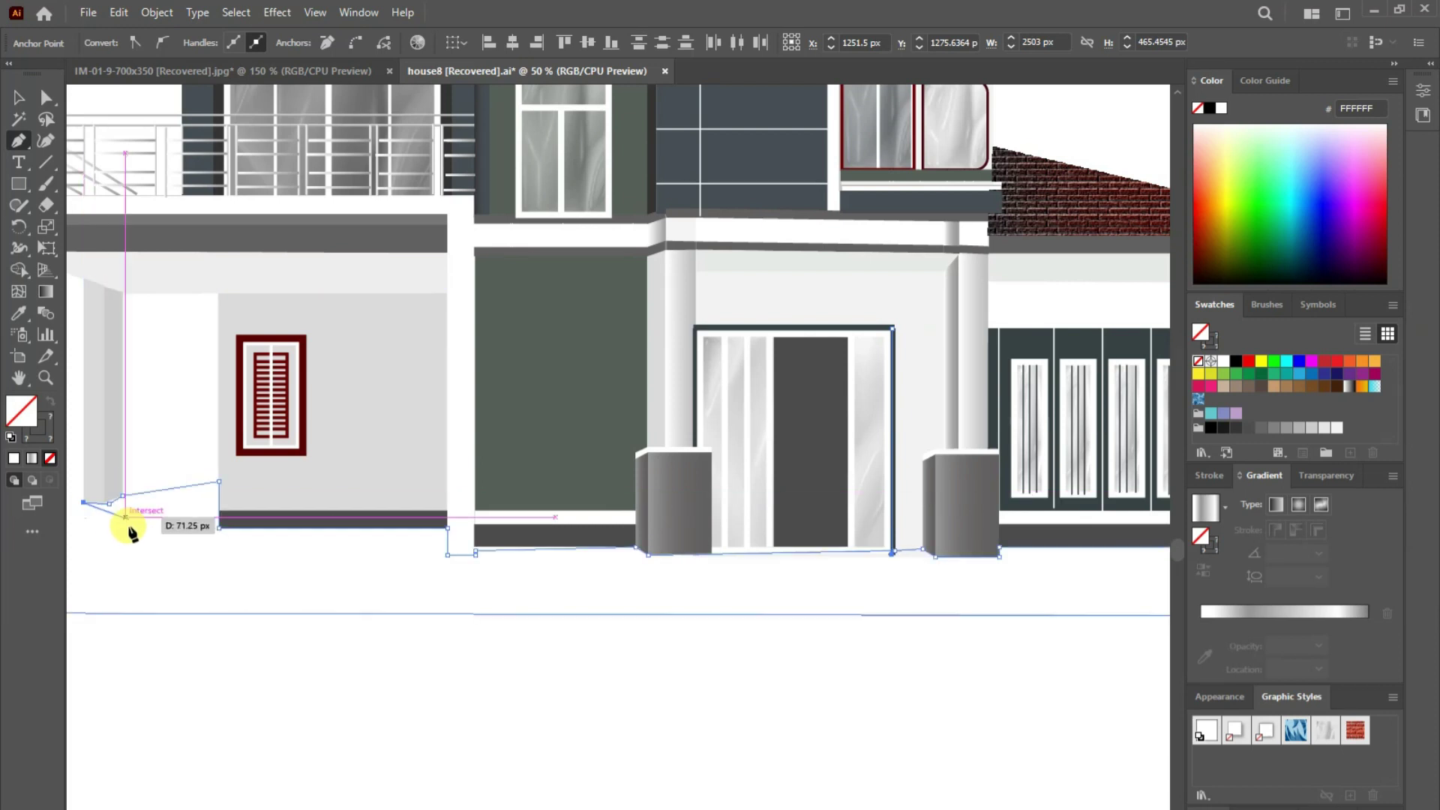
scroll(120, 515, "left", 3)
left_click(240, 505)
left_click(166, 539)
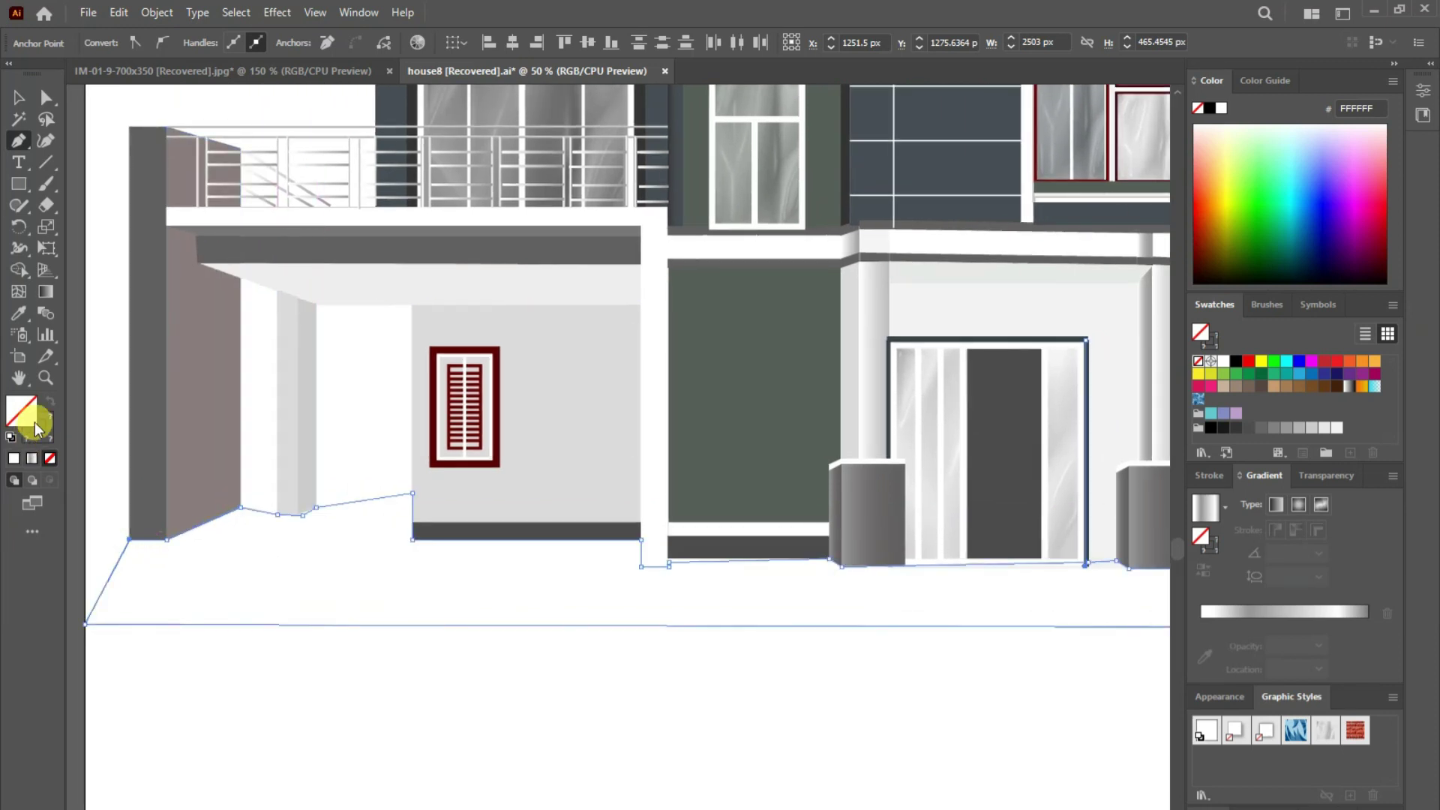
left_click(96, 450)
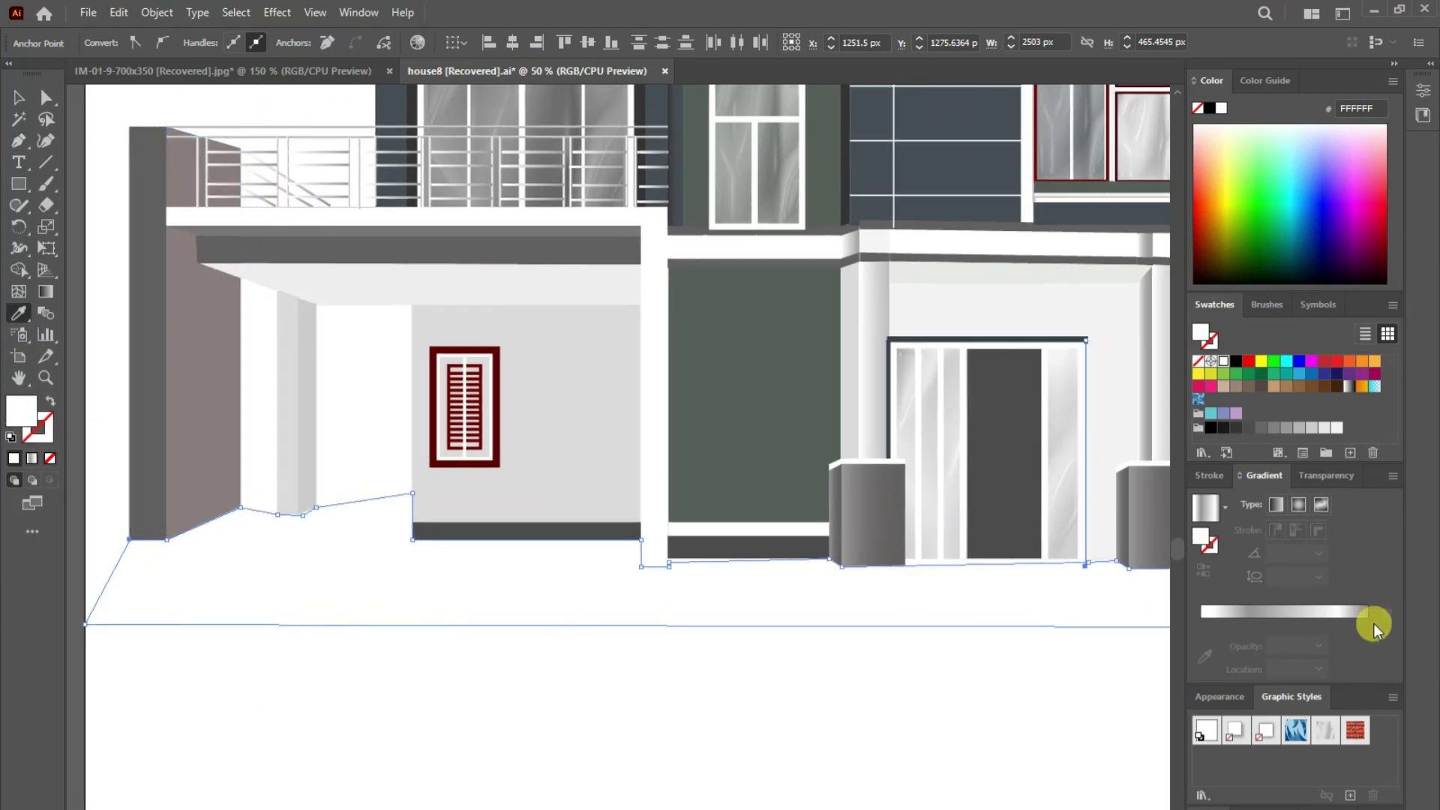
left_click(1322, 739)
- Give the forecourt a speckled gravel style from the Textures graphic style library
left_click(1395, 722)
left_click(1316, 653)
left_click(829, 552)
left_click(1393, 719)
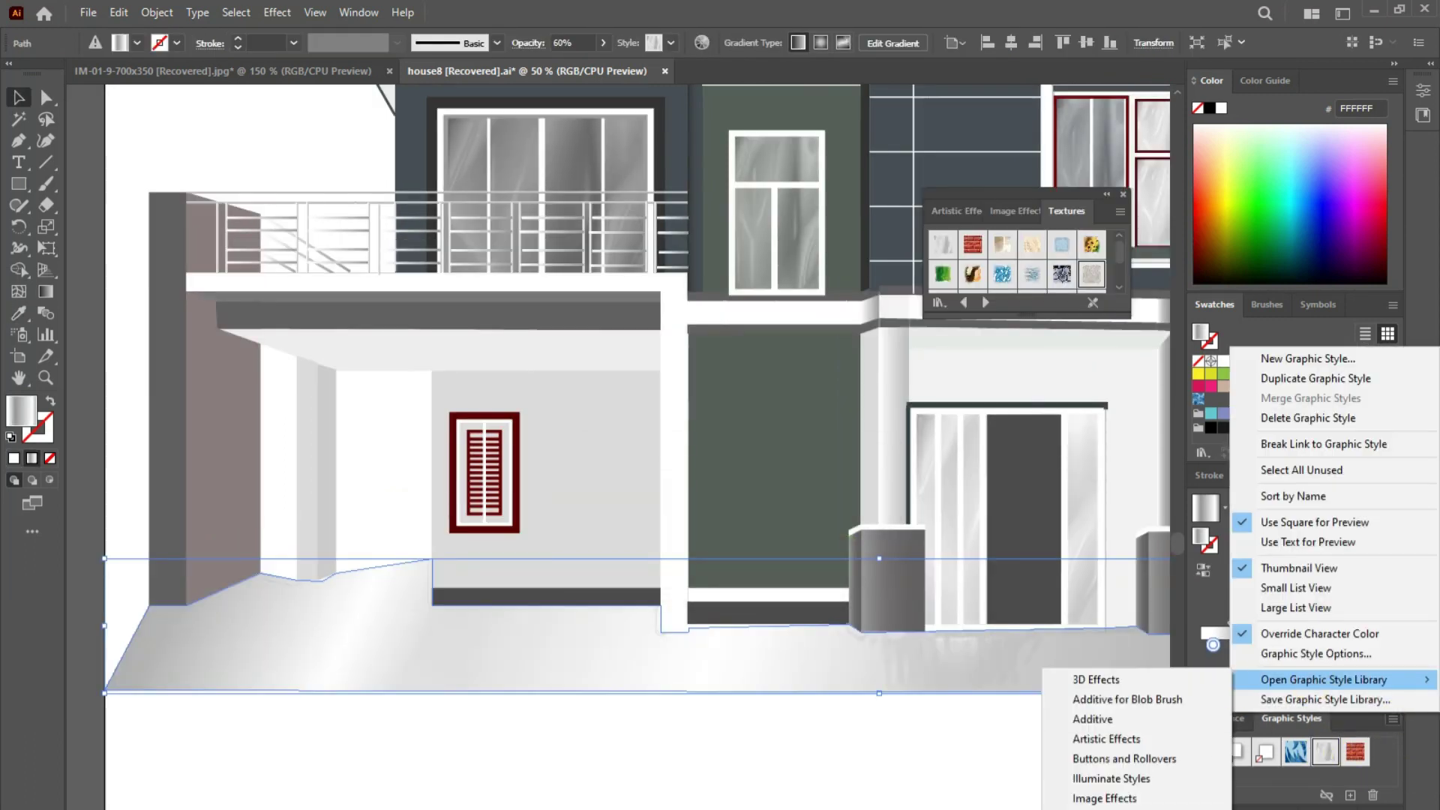
left_click(1194, 731)
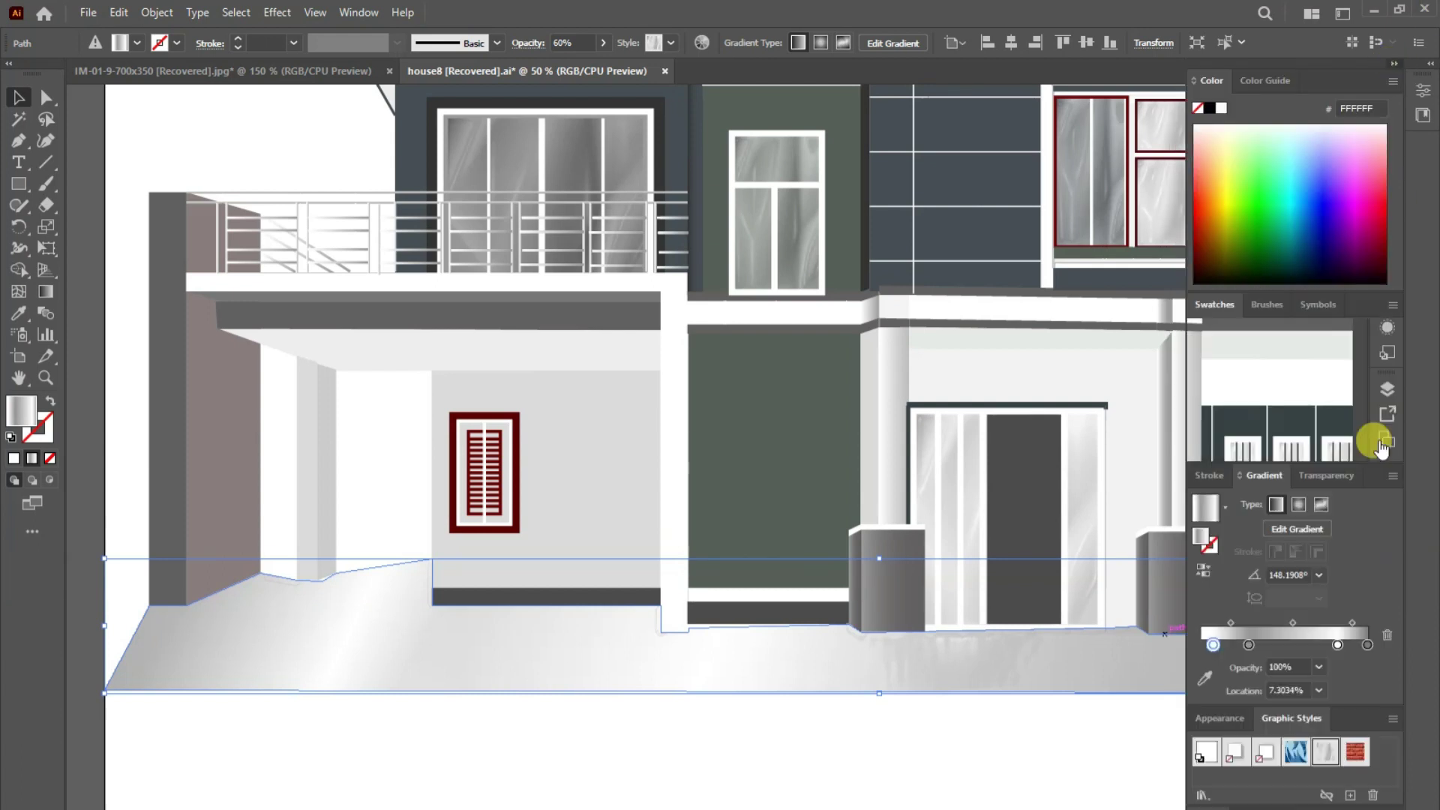
left_click(1393, 718)
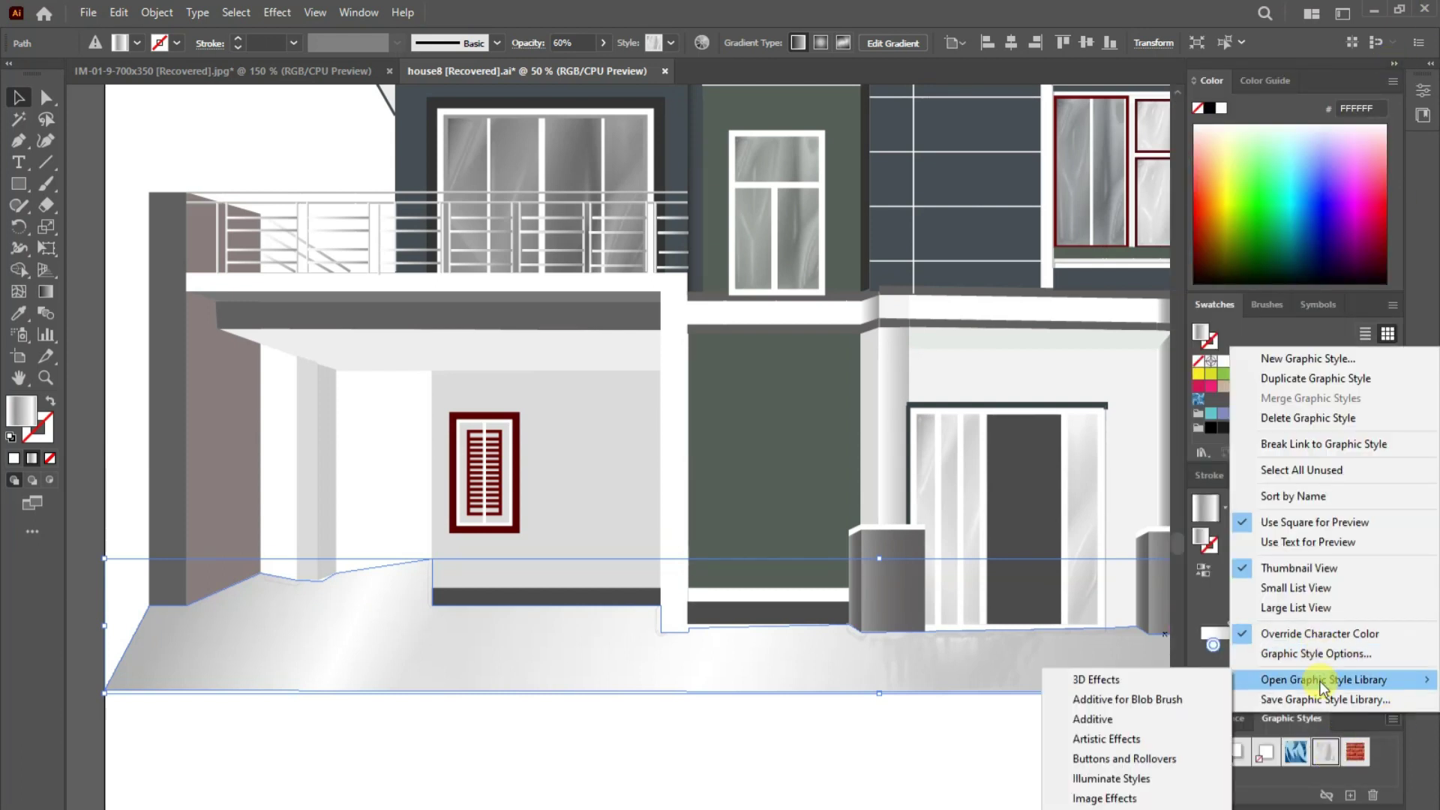
left_click(1072, 739)
left_click(1089, 277)
left_click(571, 784)
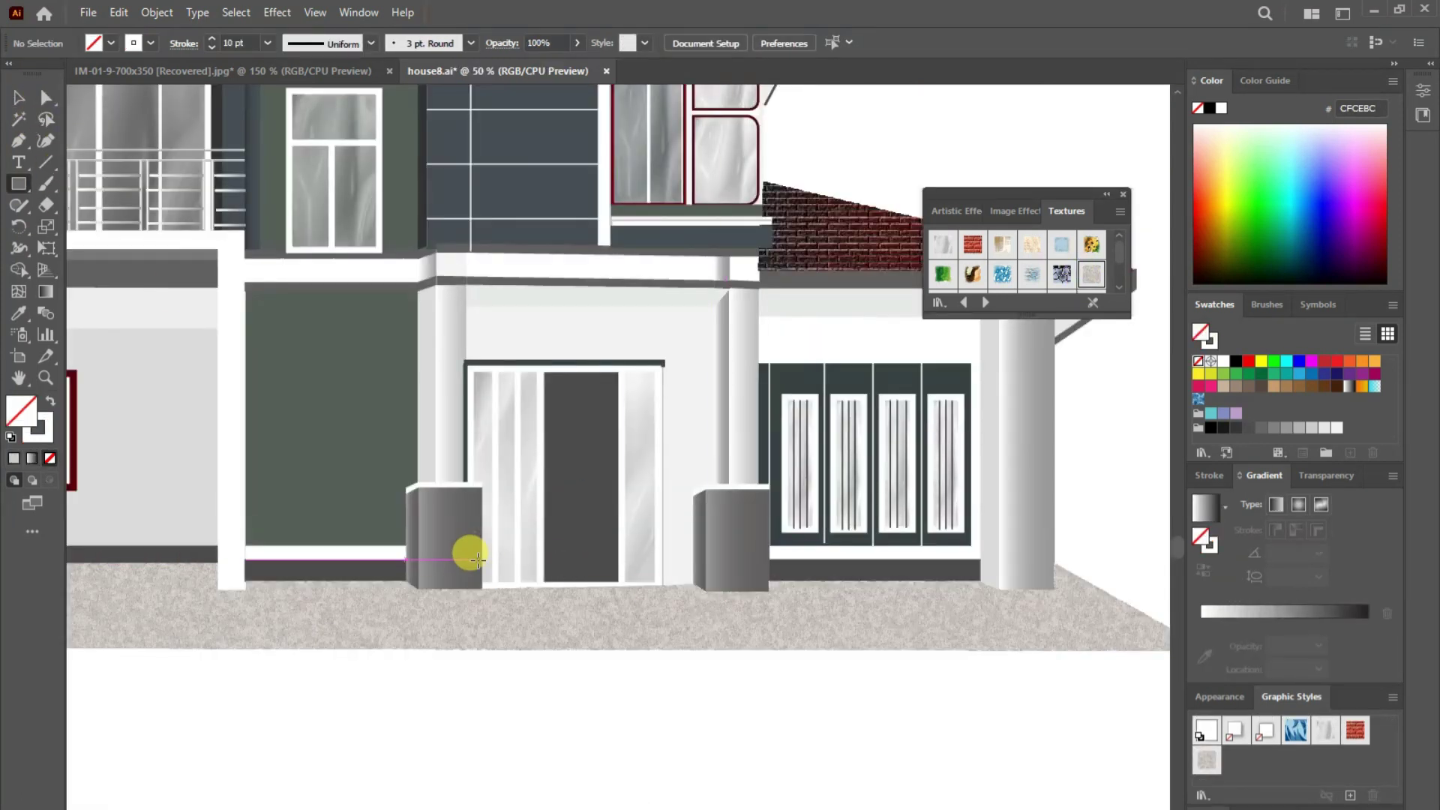
- Draw a white, no-outline step rectangle across the doorway base
left_click_drag(478, 555, 700, 584)
key("i")
left_click(47, 403)
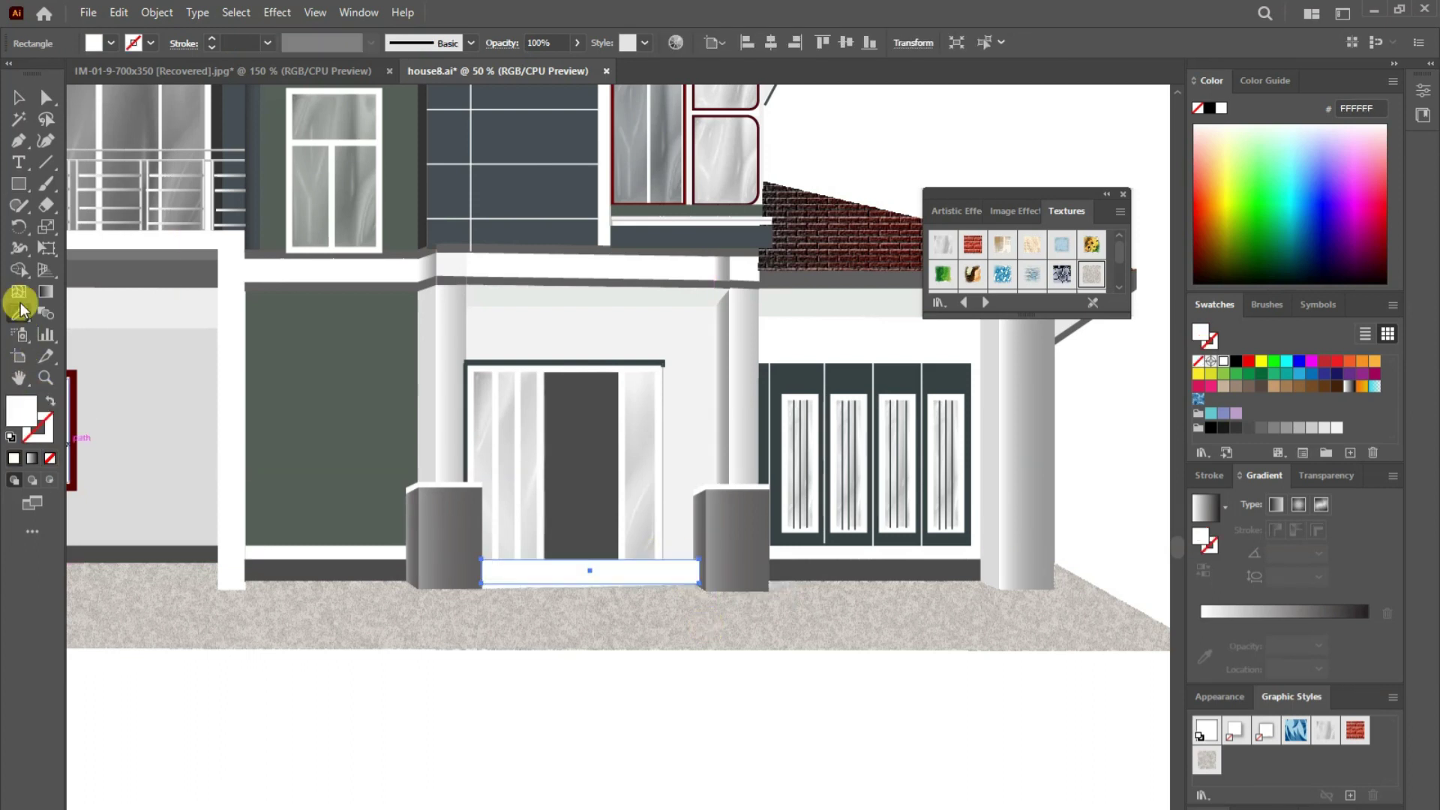
left_click(484, 720)
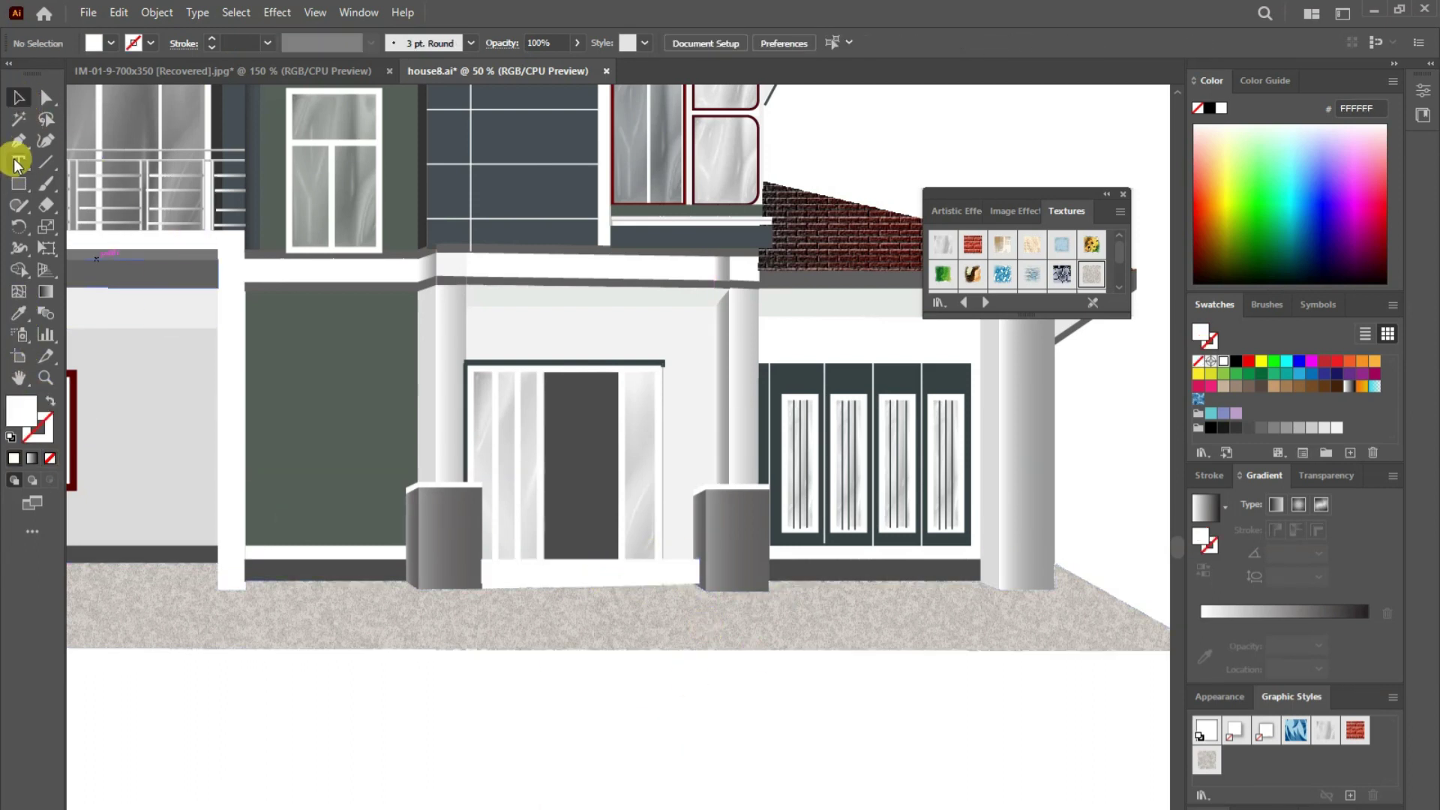
key("ctrl+z")
key("ctrl+z")
left_click(19, 184)
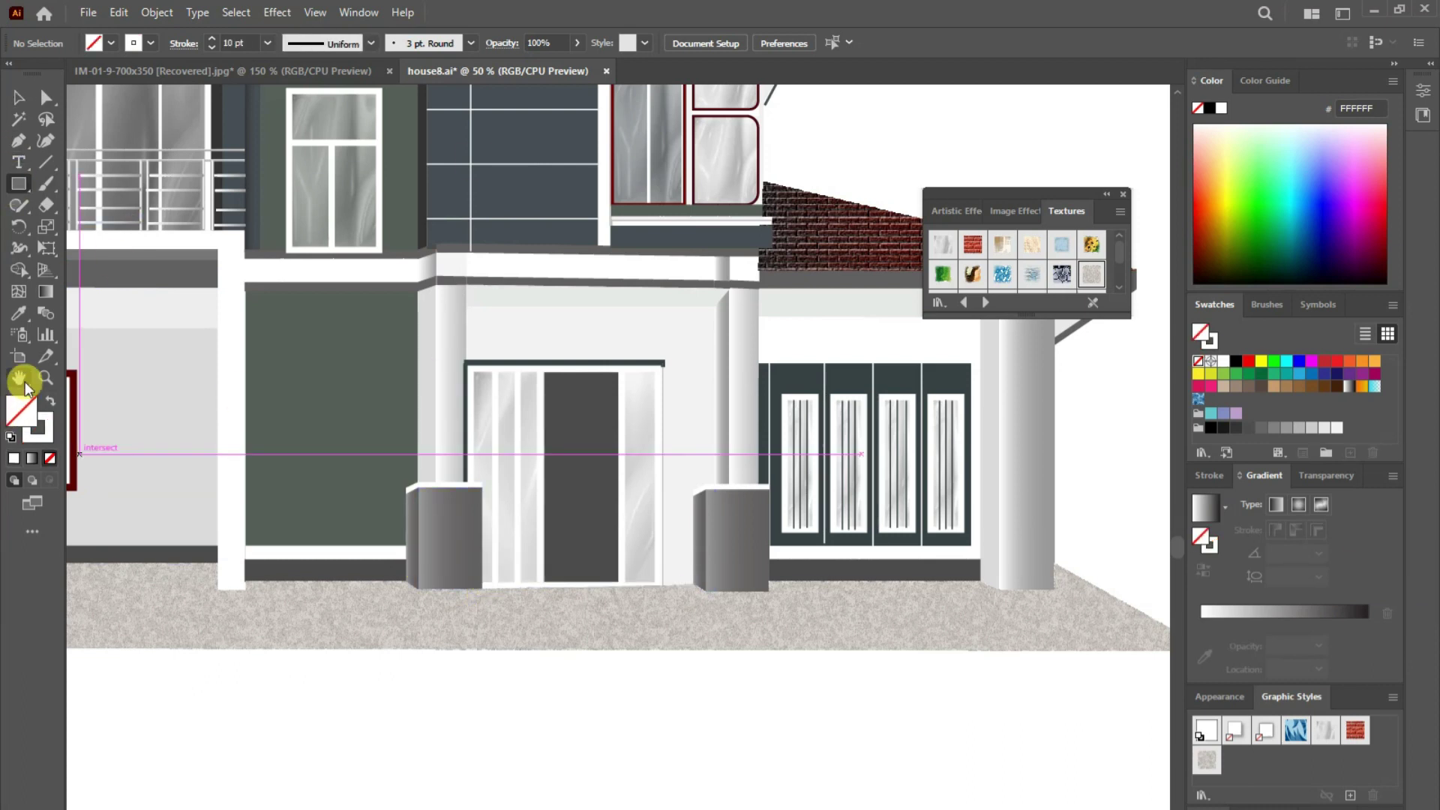
left_click(47, 403)
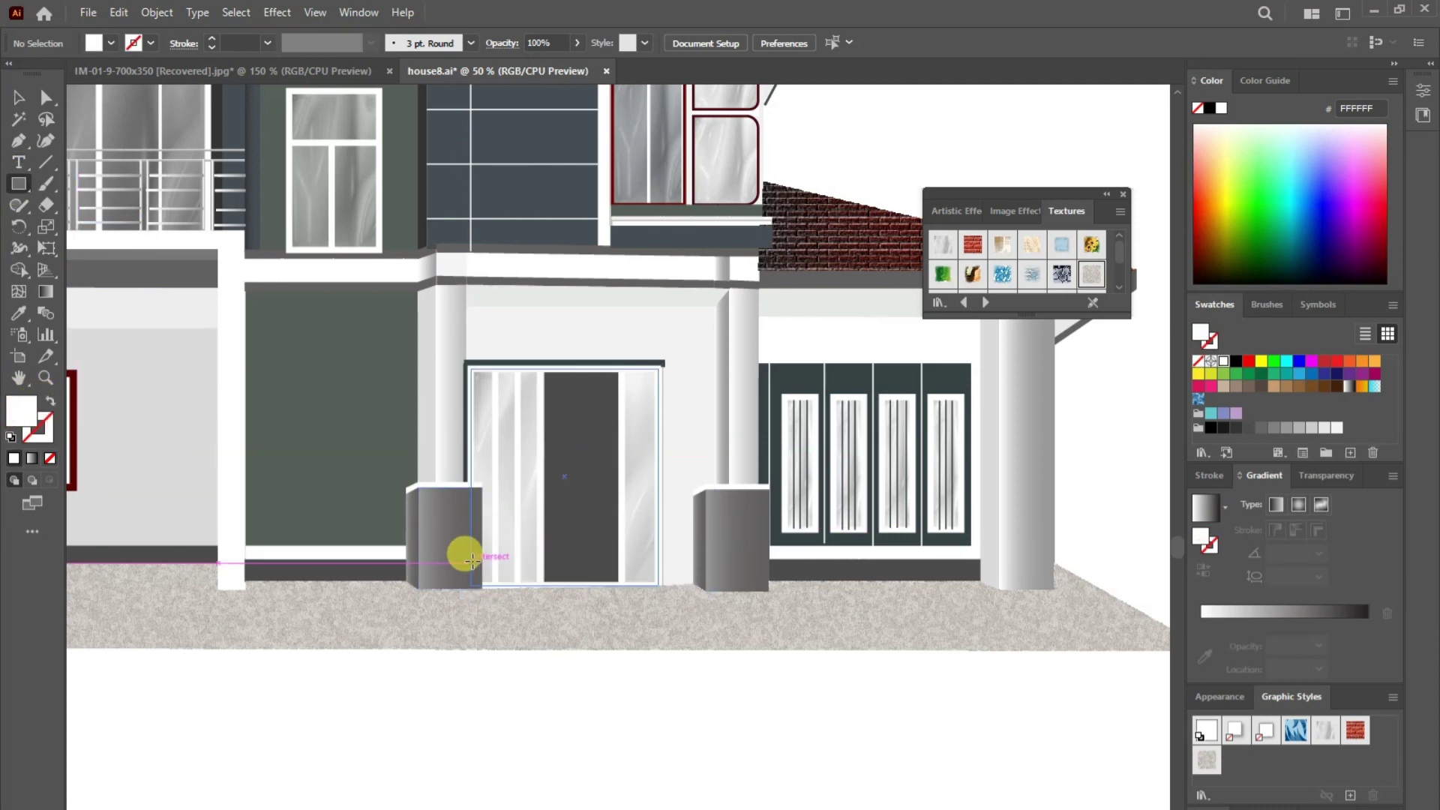
left_click_drag(471, 560, 706, 588)
- Slant and taper the top step's ends by moving its anchor points
left_click(45, 98)
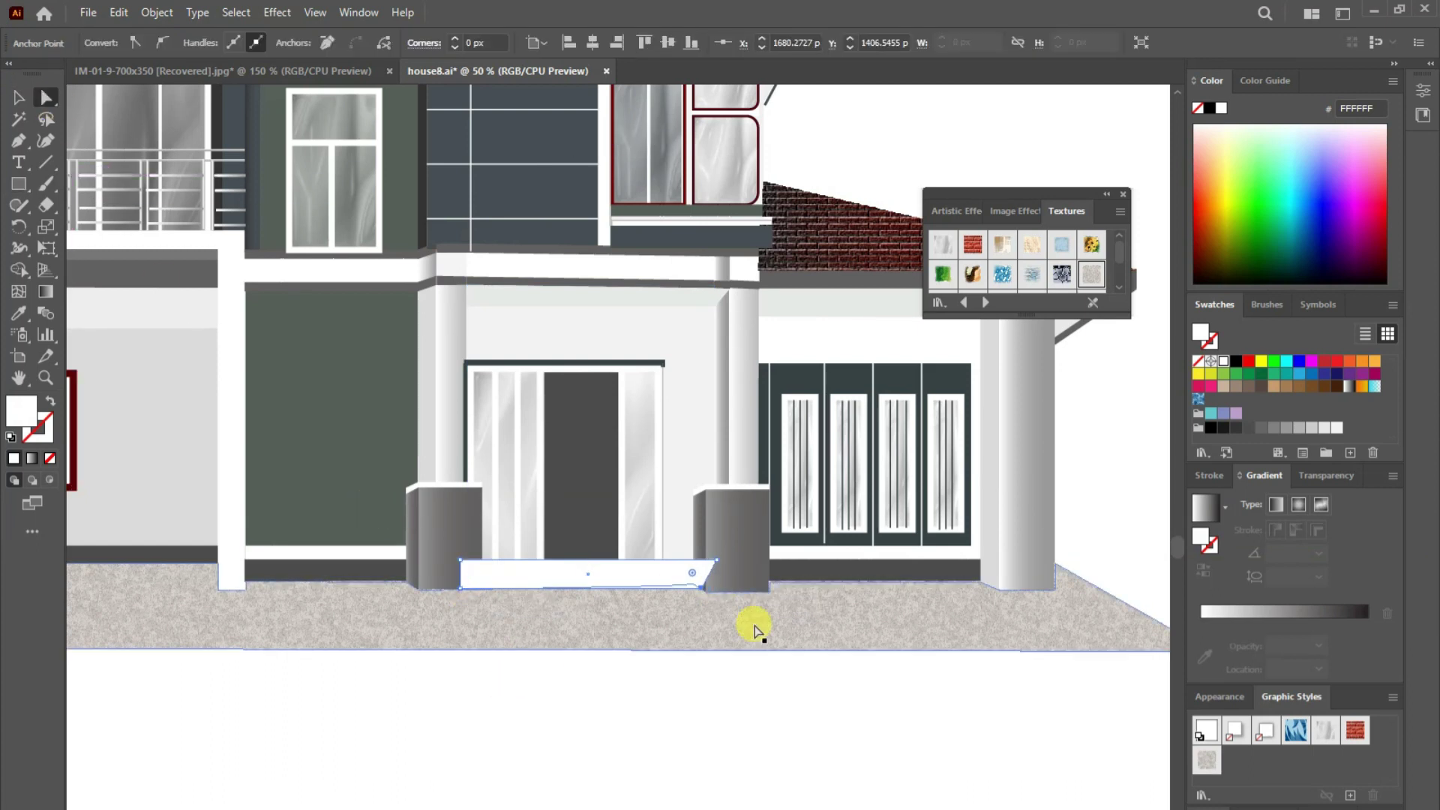
left_click(460, 588)
left_click(578, 641)
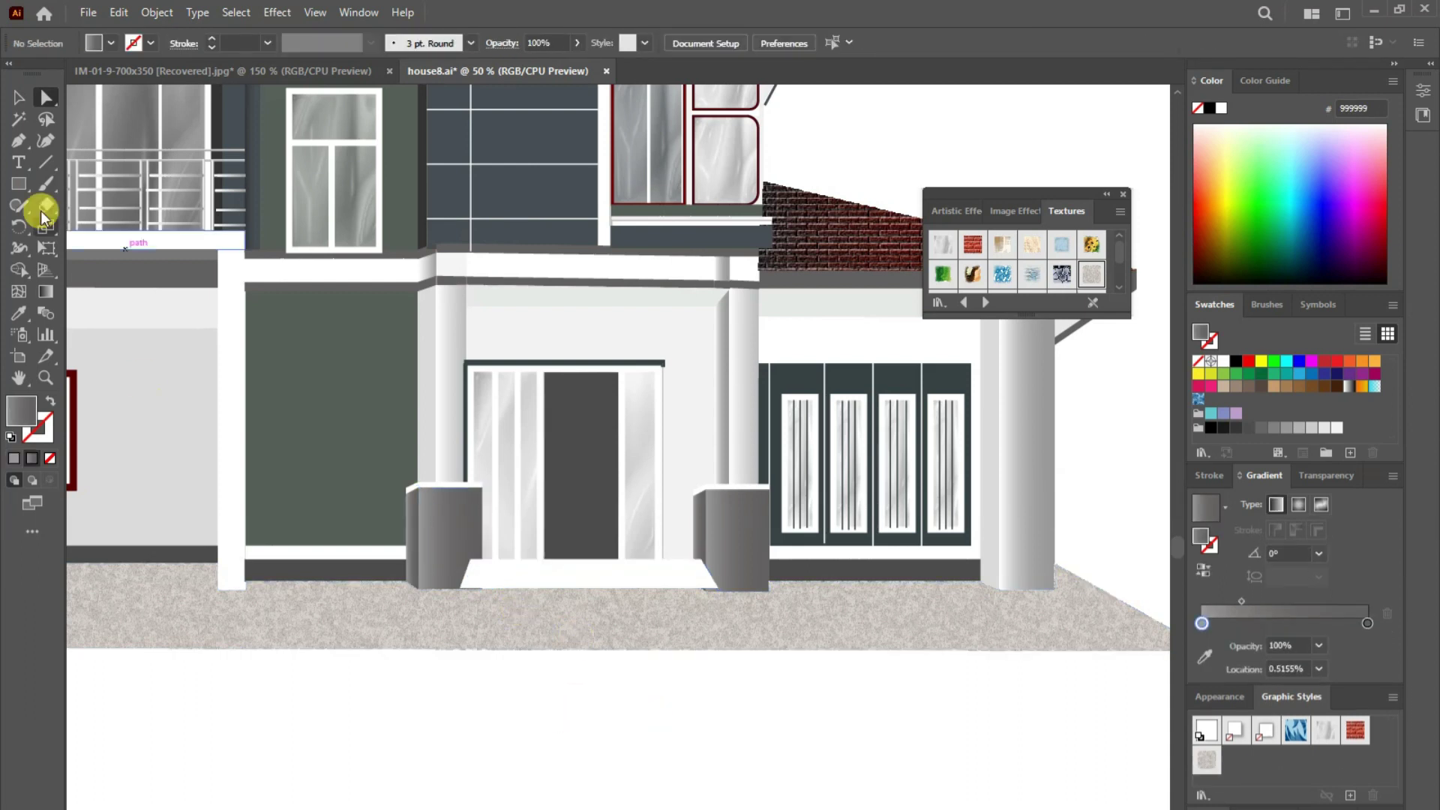
left_click_drag(716, 590, 465, 594)
- Outline a lower entrance step with a top and front face below the top step
left_click(451, 616)
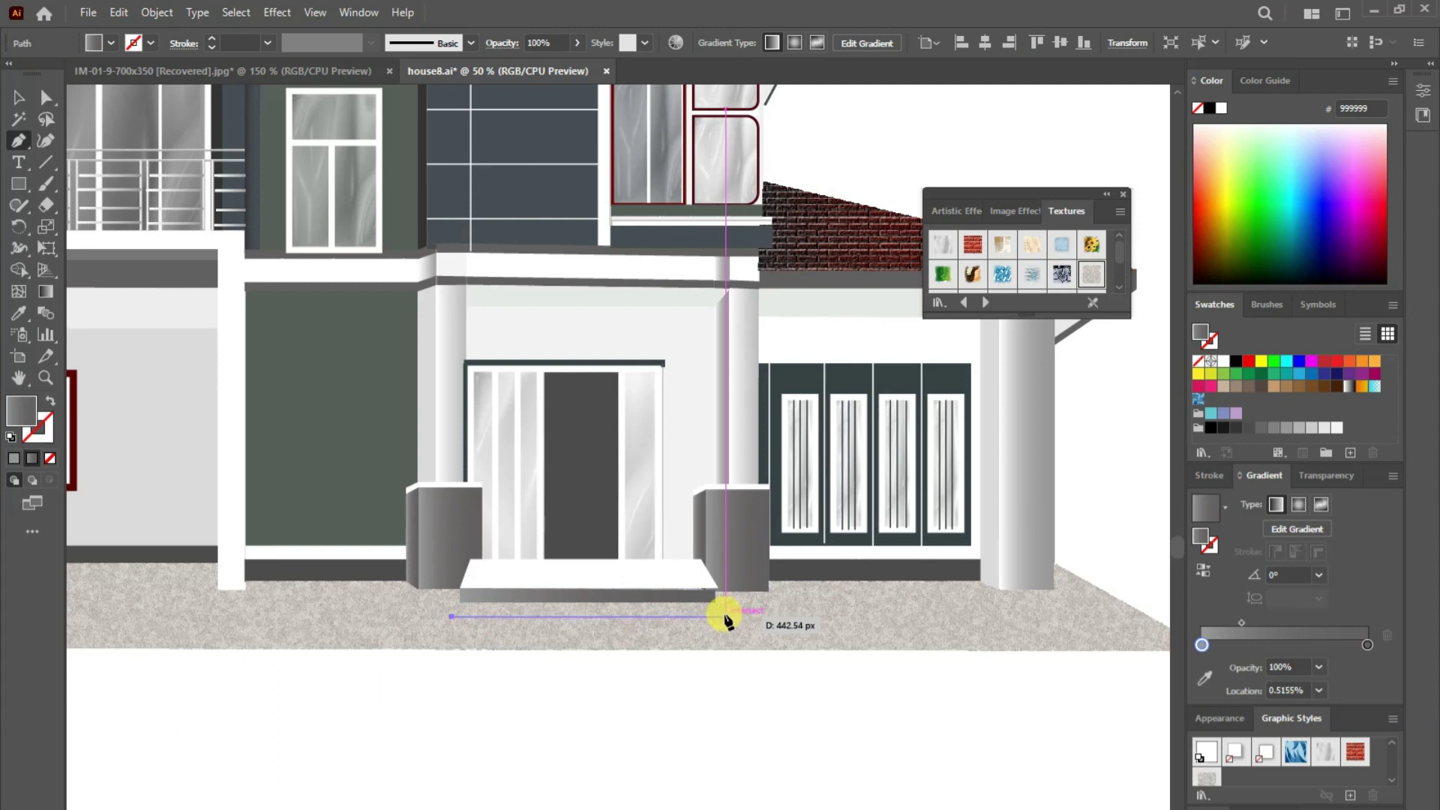
left_click(725, 616)
left_click(715, 603)
left_click(452, 618)
left_click(451, 634)
left_click(724, 634)
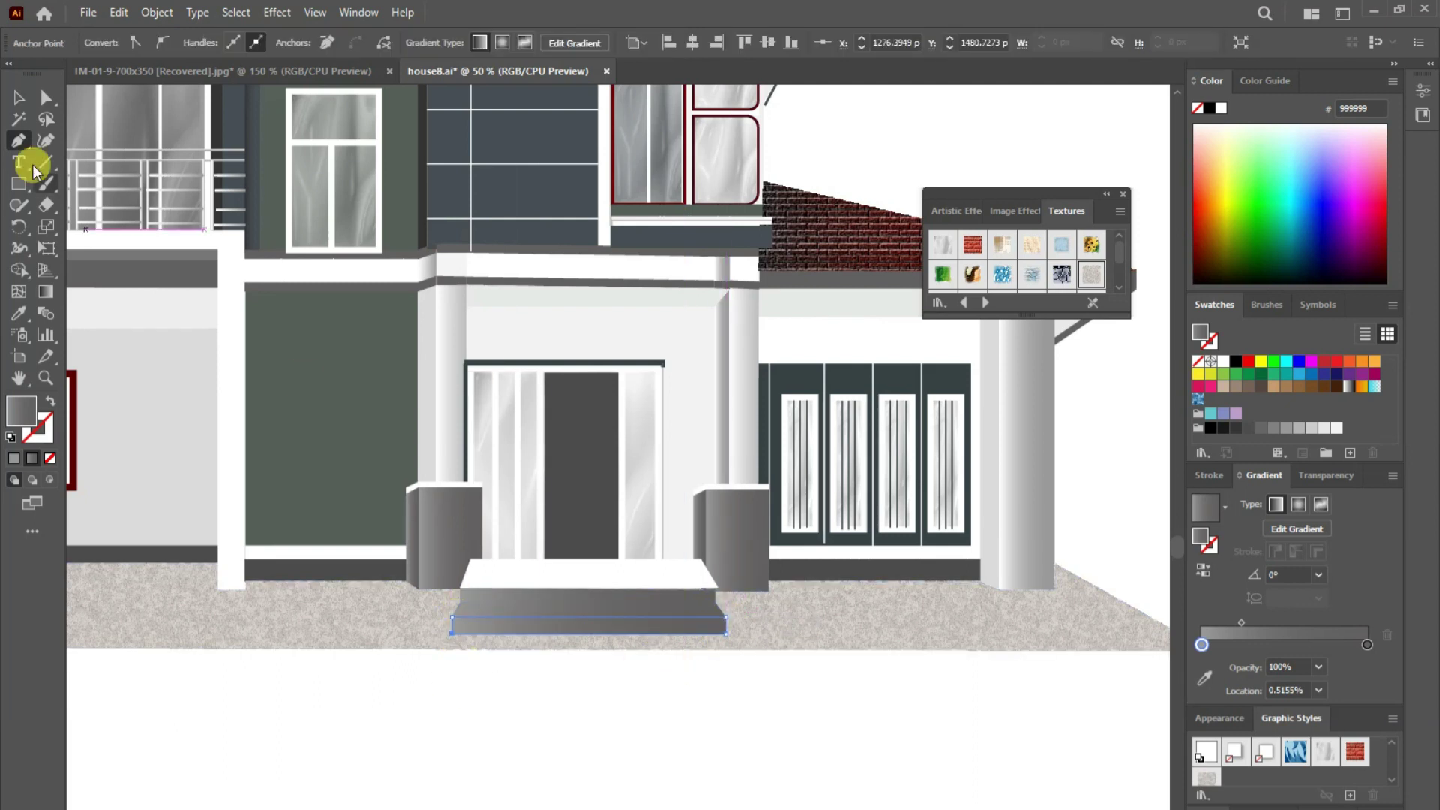
- Colour the lower step light grey from the wall and apply the chrome graphic style
left_click(154, 363)
key("v")
left_click(539, 608)
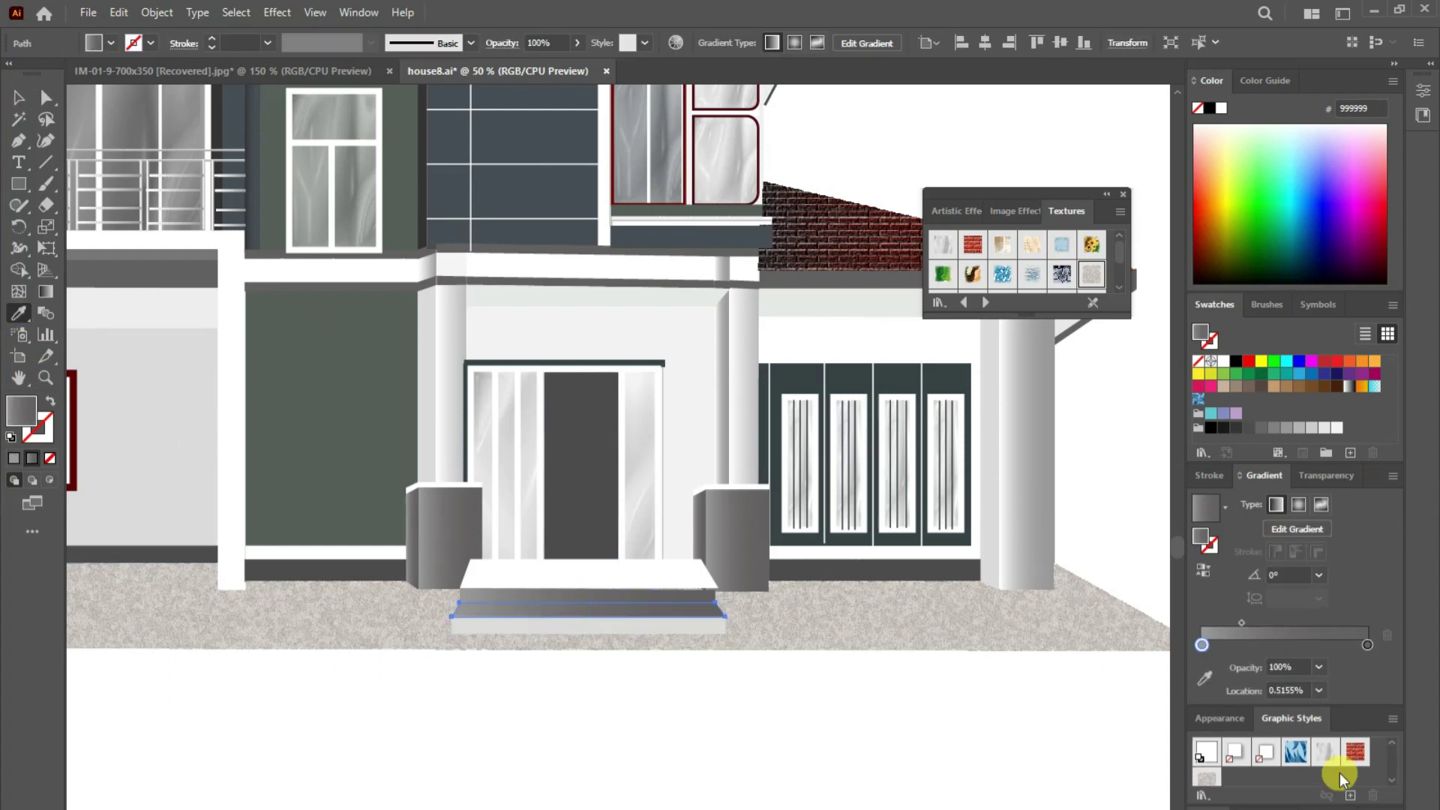
left_click(1325, 751)
key("v")
left_click(615, 703)
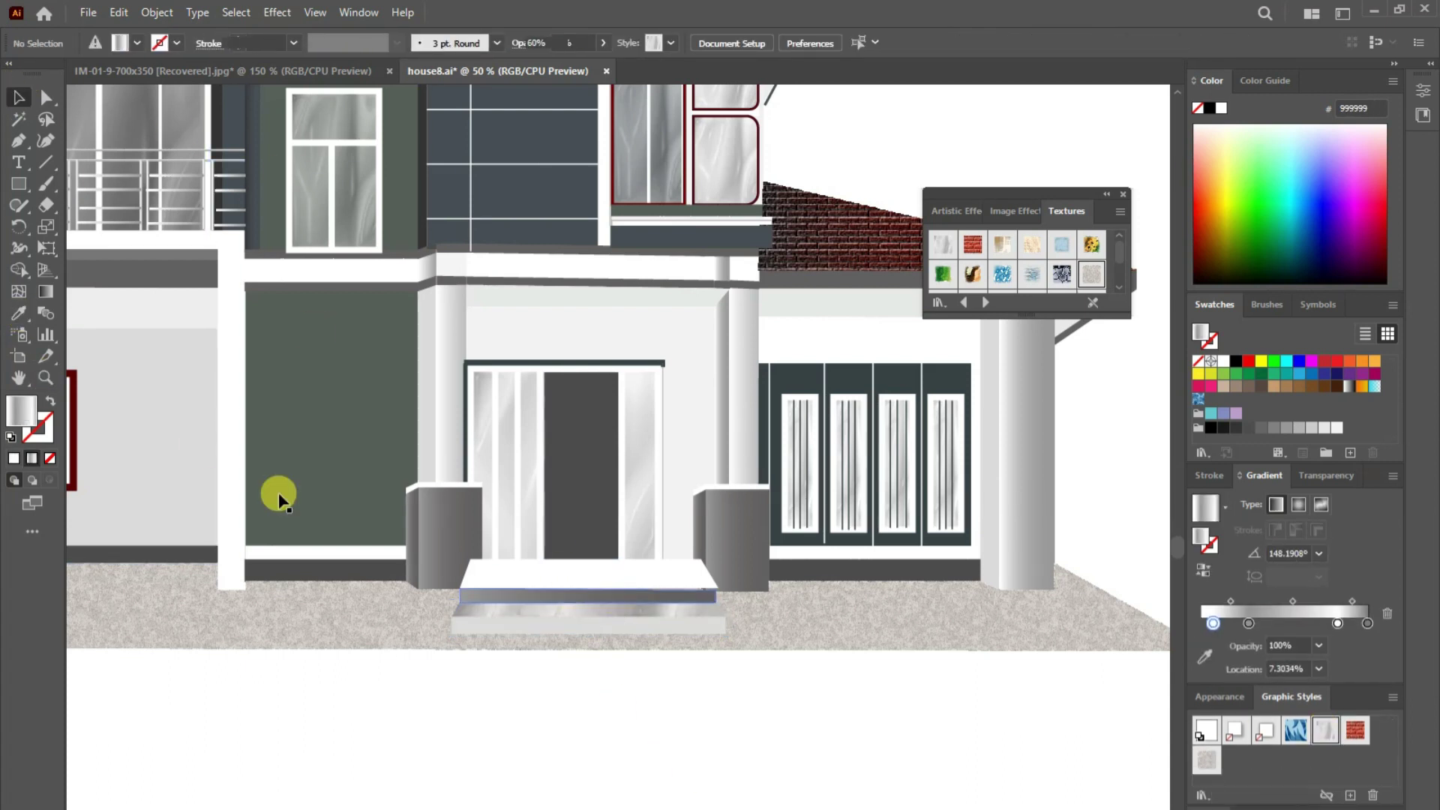
- Make the top step white and paste a copy behind it with the light gradient texture style
left_click(600, 581)
left_click(19, 312)
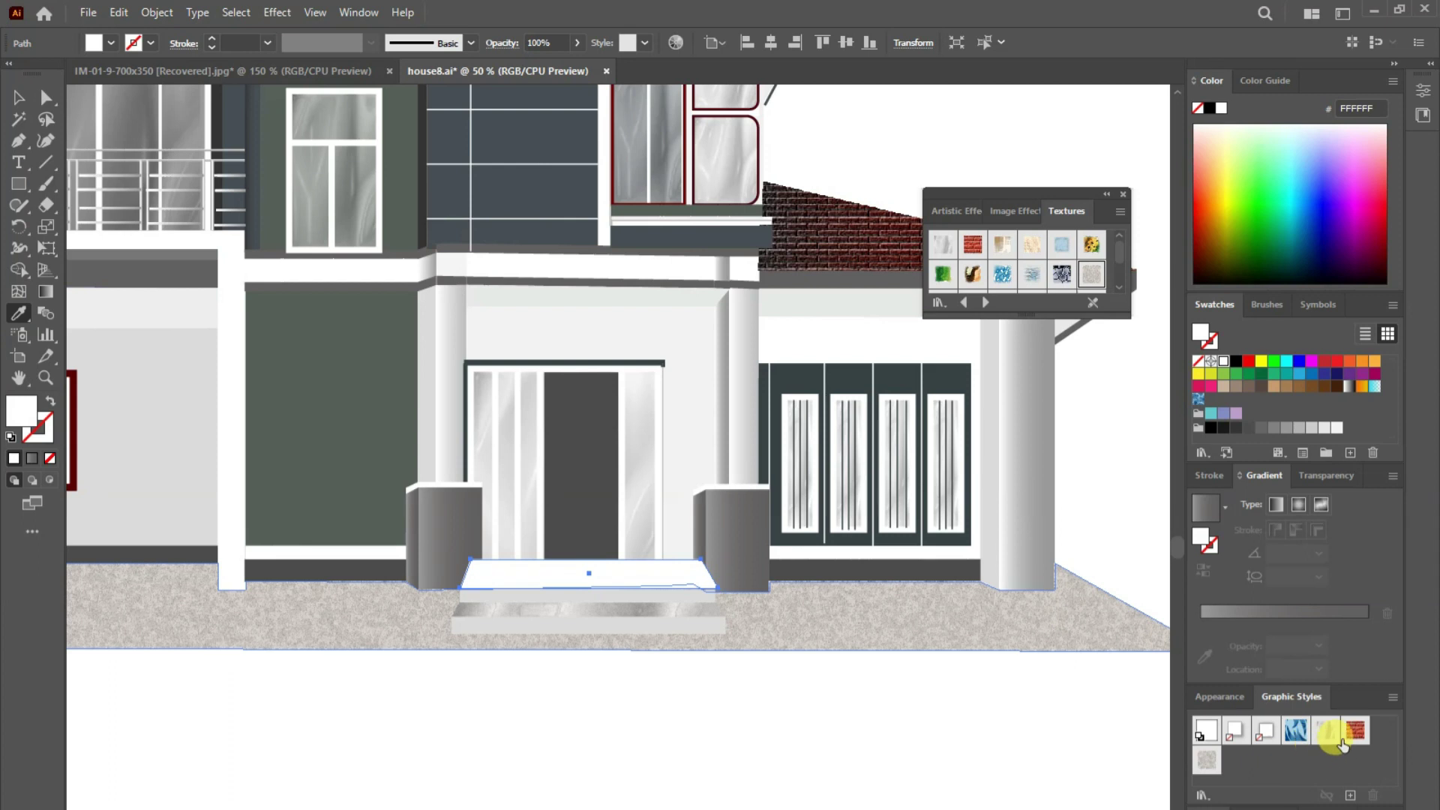
left_click(1337, 736)
key("ctrl+z")
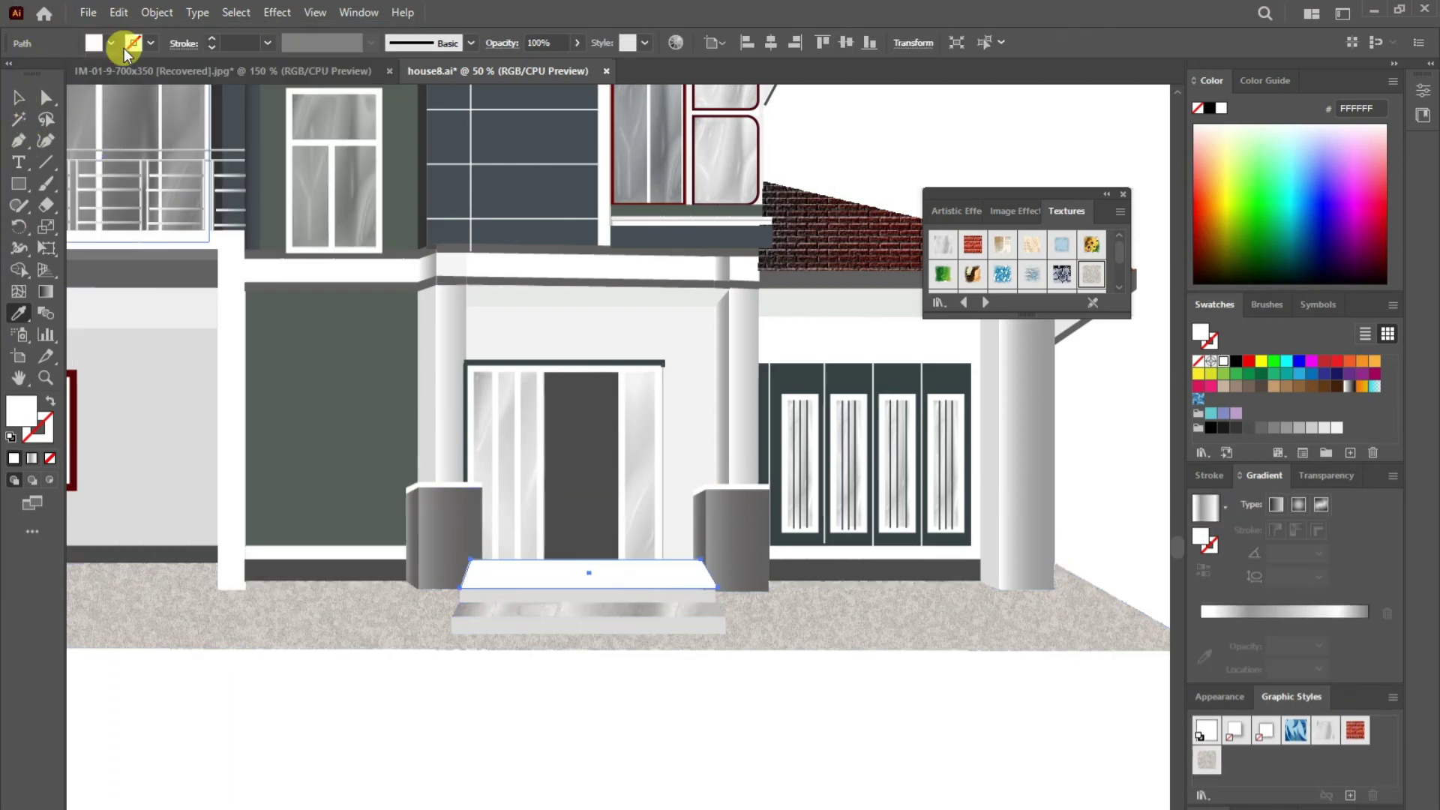
left_click(118, 14)
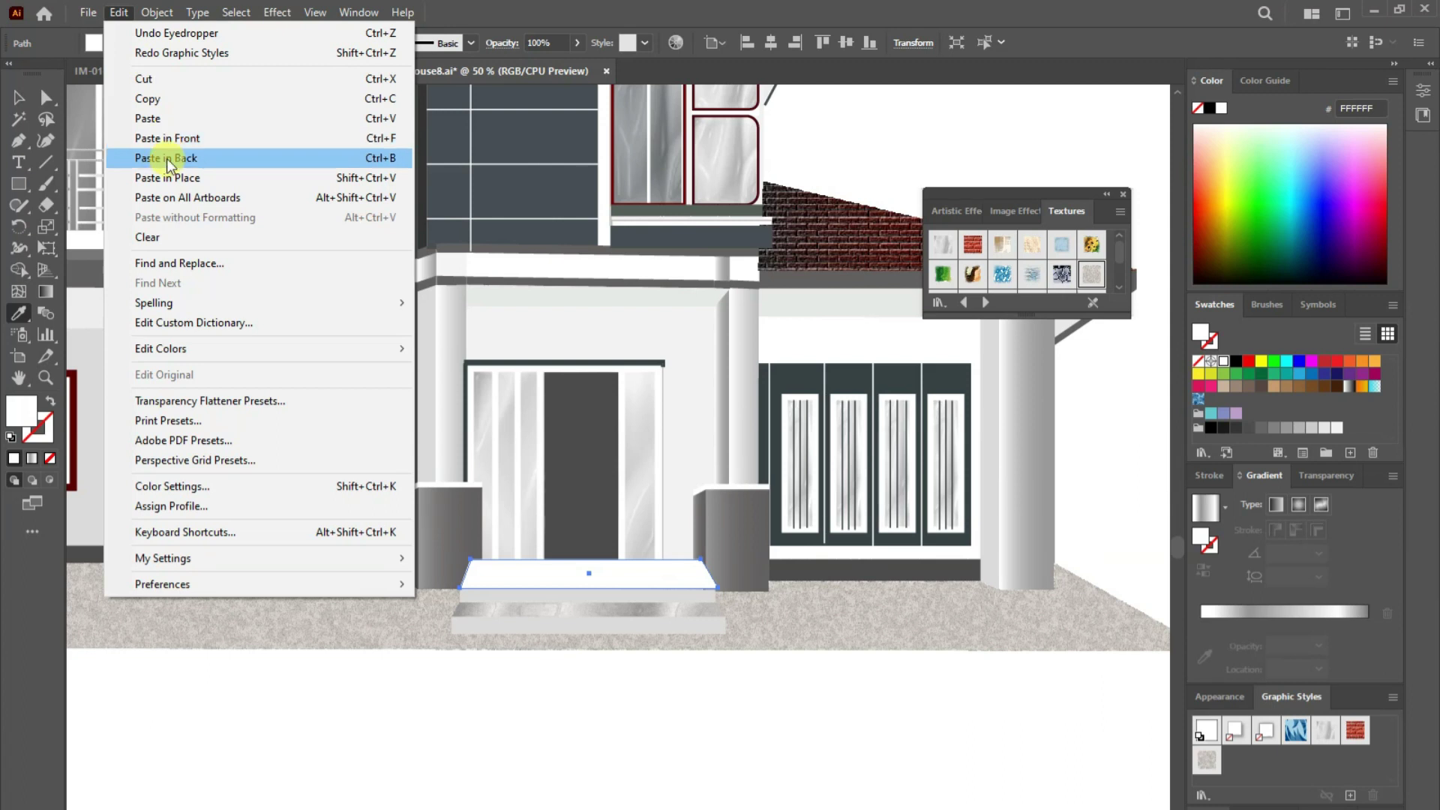
left_click(166, 159)
left_click(1321, 732)
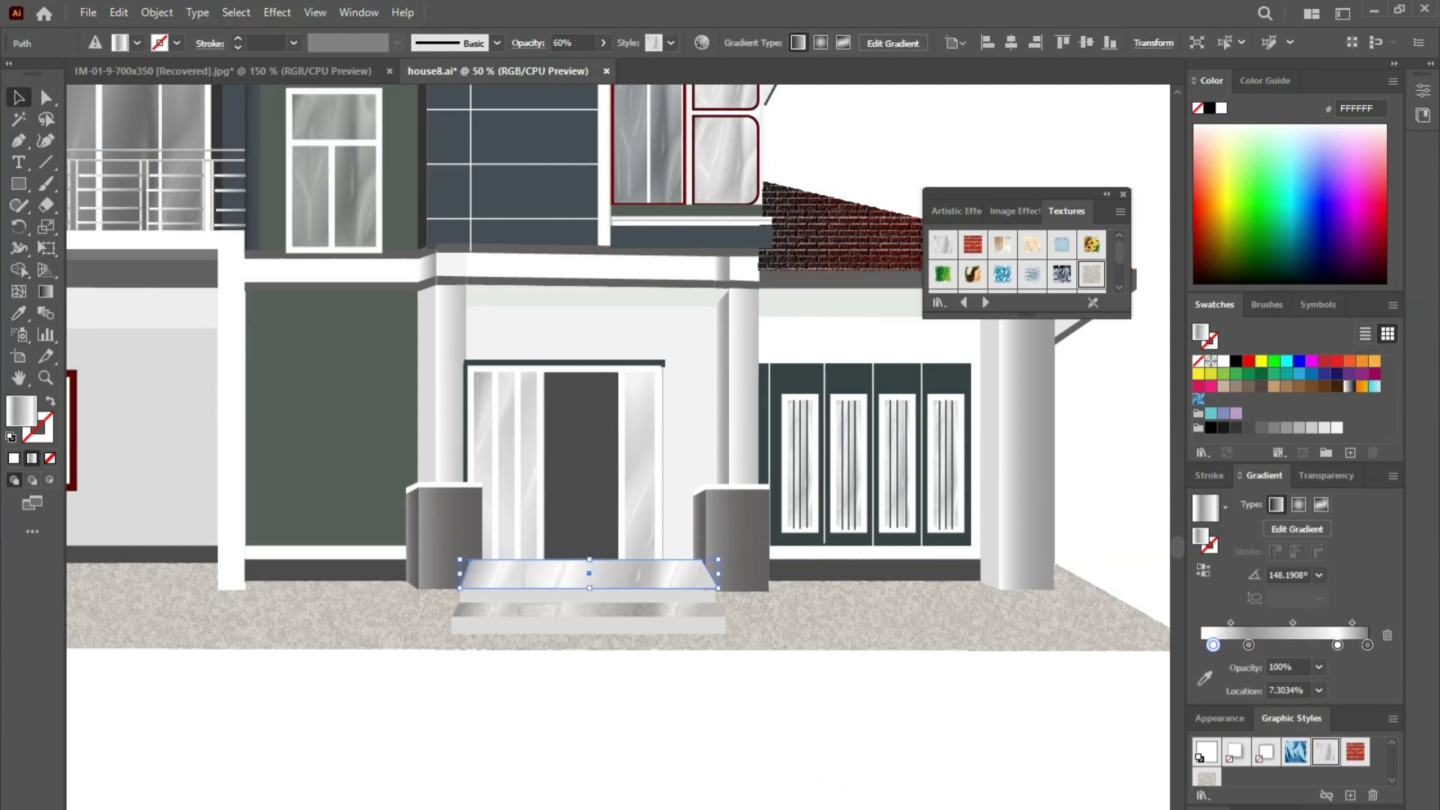
- Fill the bottom step dark grey
left_click(591, 597)
left_click(541, 628)
left_click(18, 313)
left_click(787, 779)
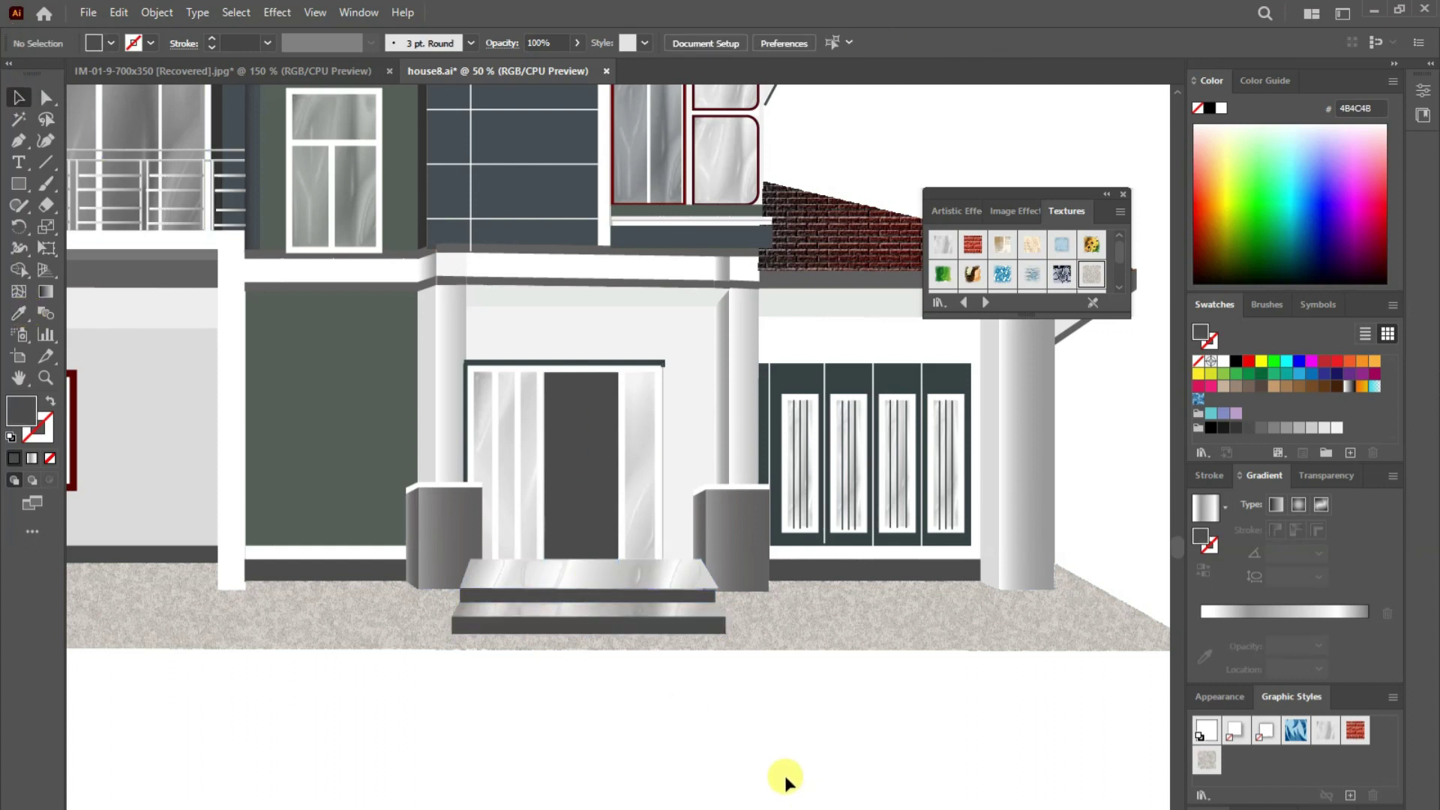
left_click(43, 98)
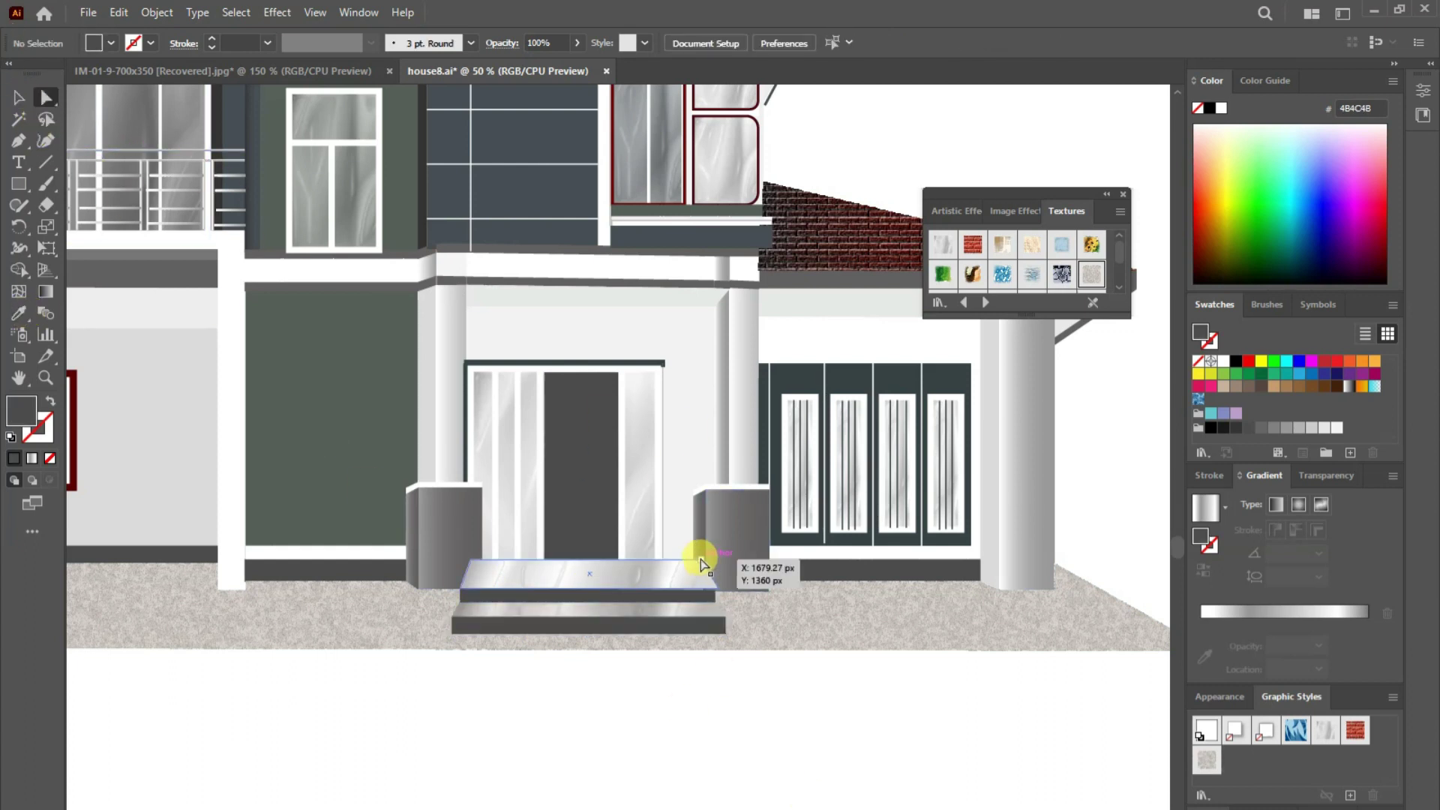
left_click(701, 564)
left_click(766, 745)
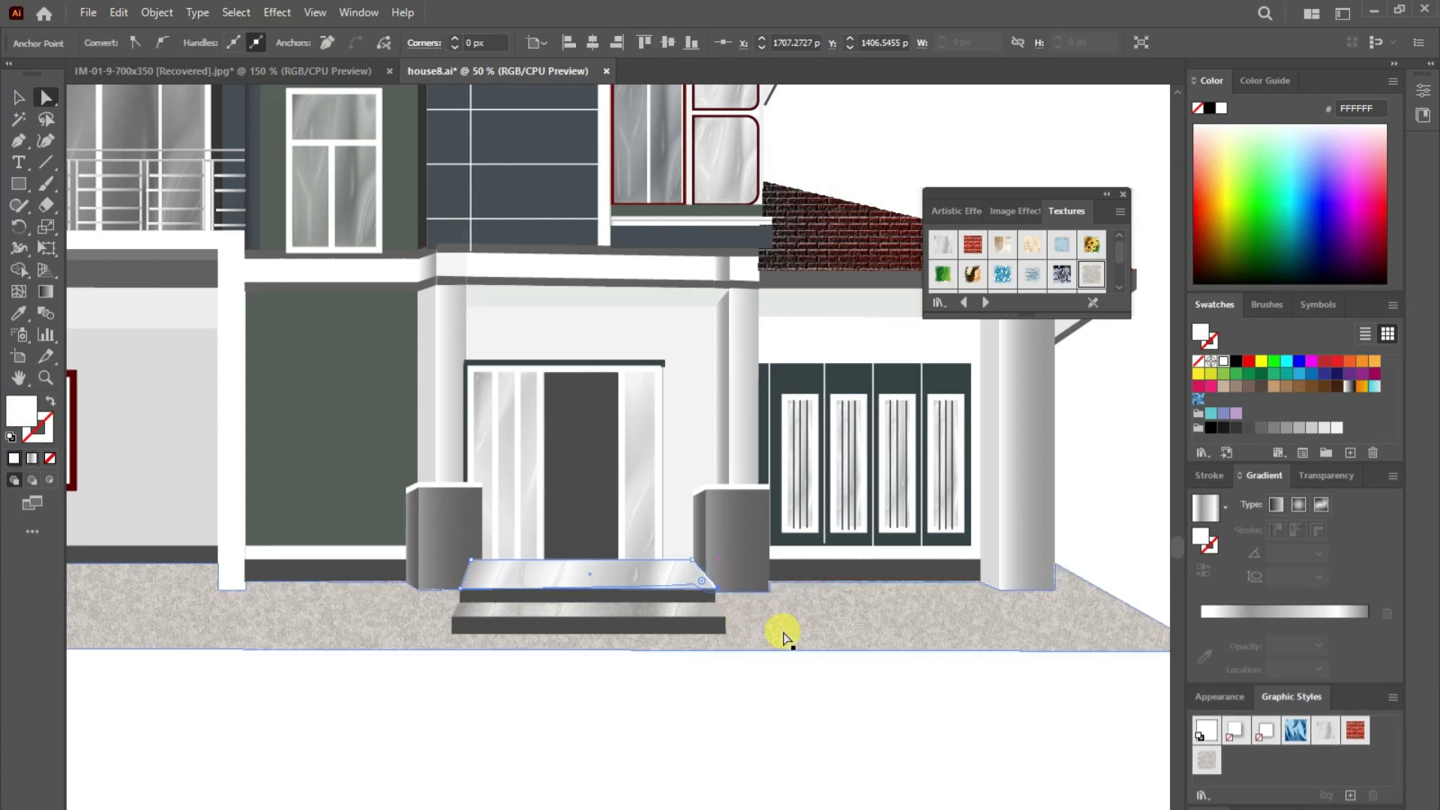
- Bring the left pillar block in front of the top step and shorten the door's bottom edge
right_click(447, 532)
left_click(675, 748)
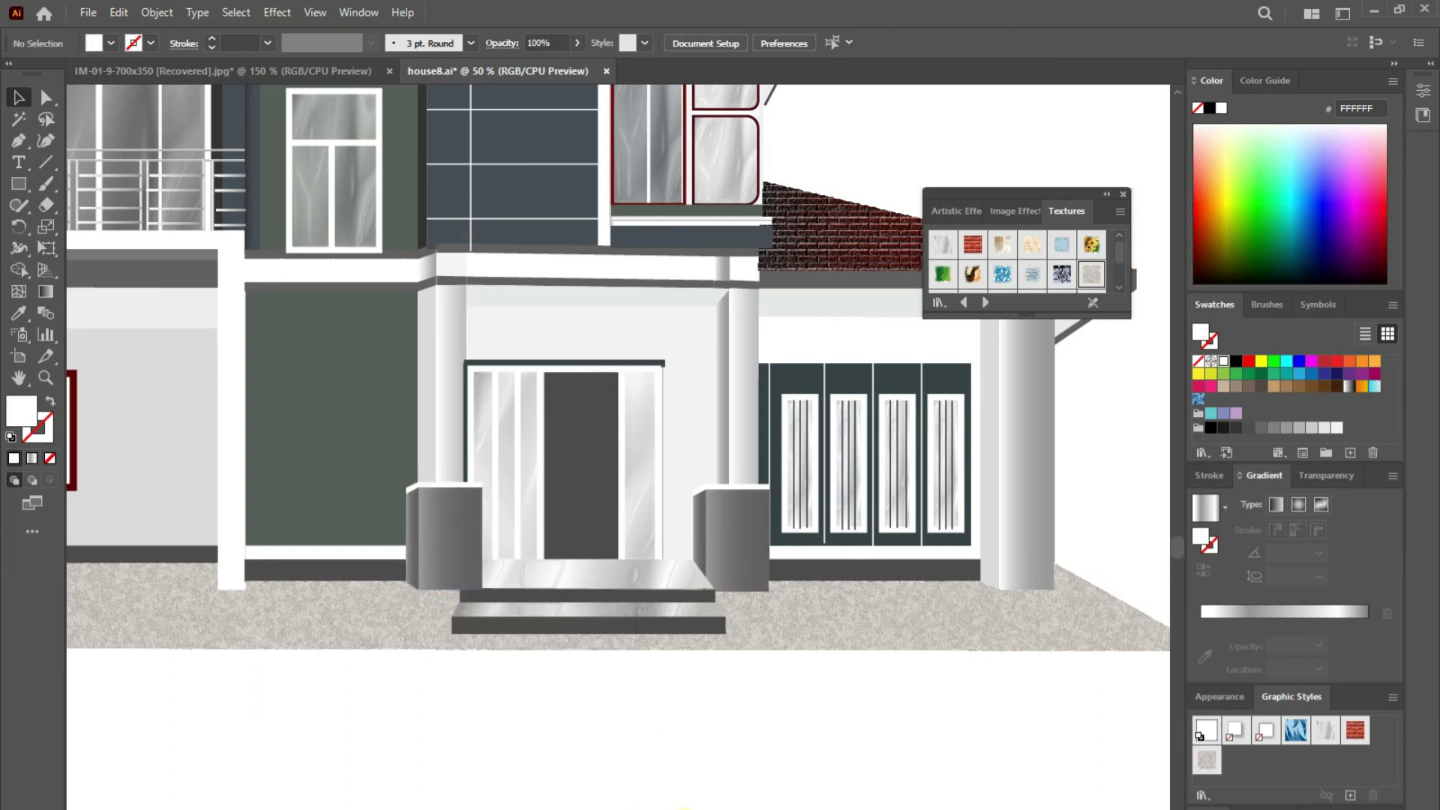
right_click(637, 372)
key("Escape")
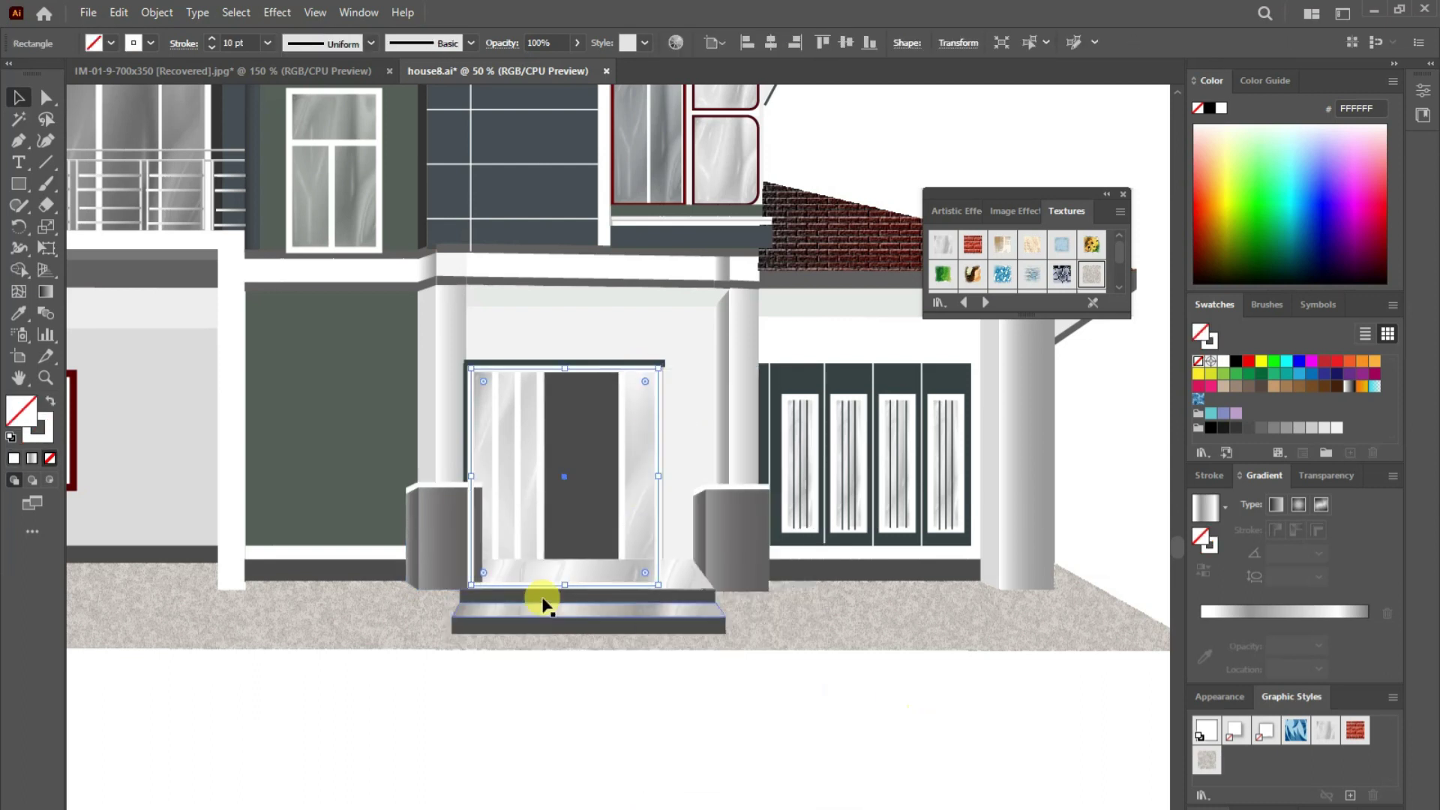
left_click_drag(563, 584, 564, 555)
- Bring the pillar blocks to the front
left_click(428, 546)
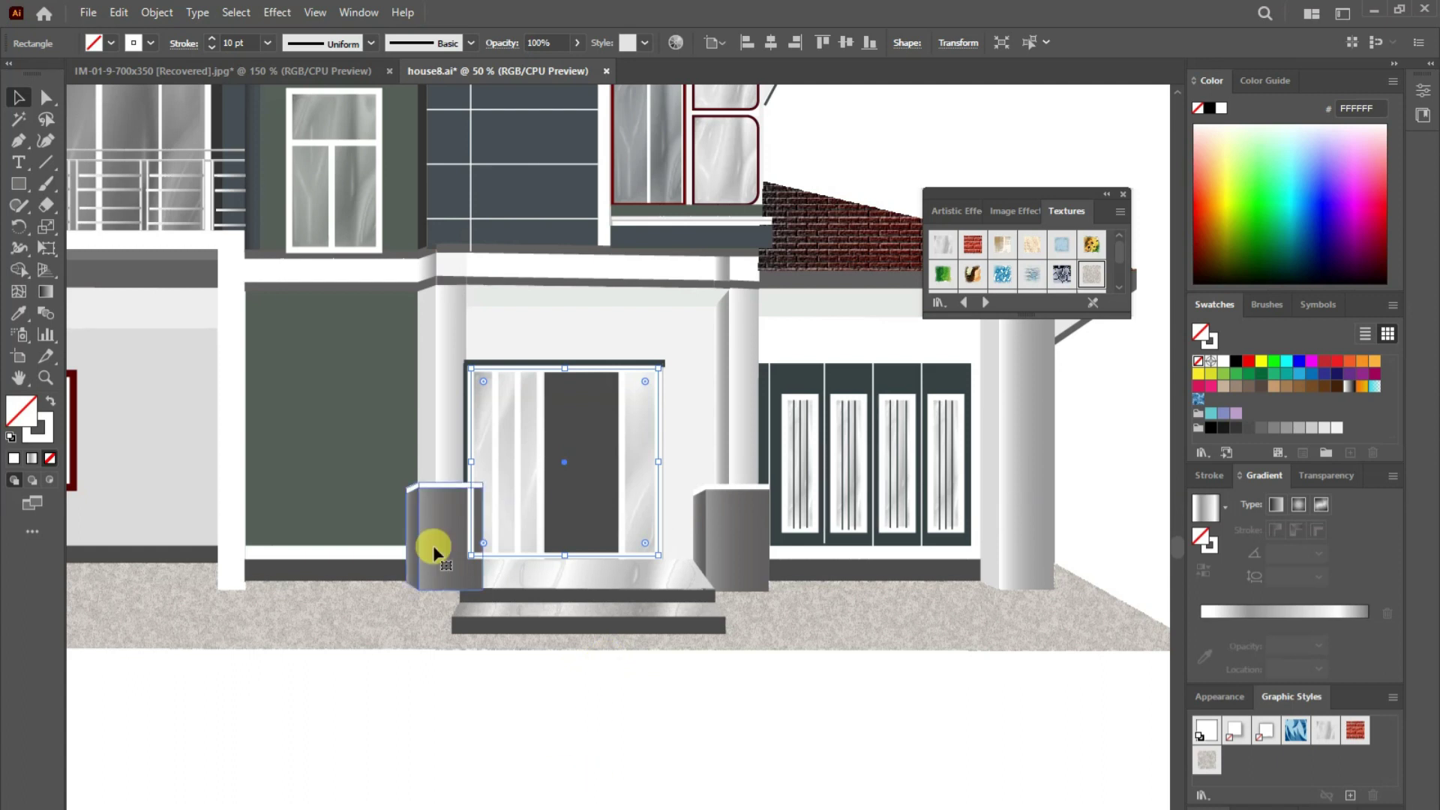
right_click(427, 547)
left_click(685, 759)
key("ctrl+shift+a")
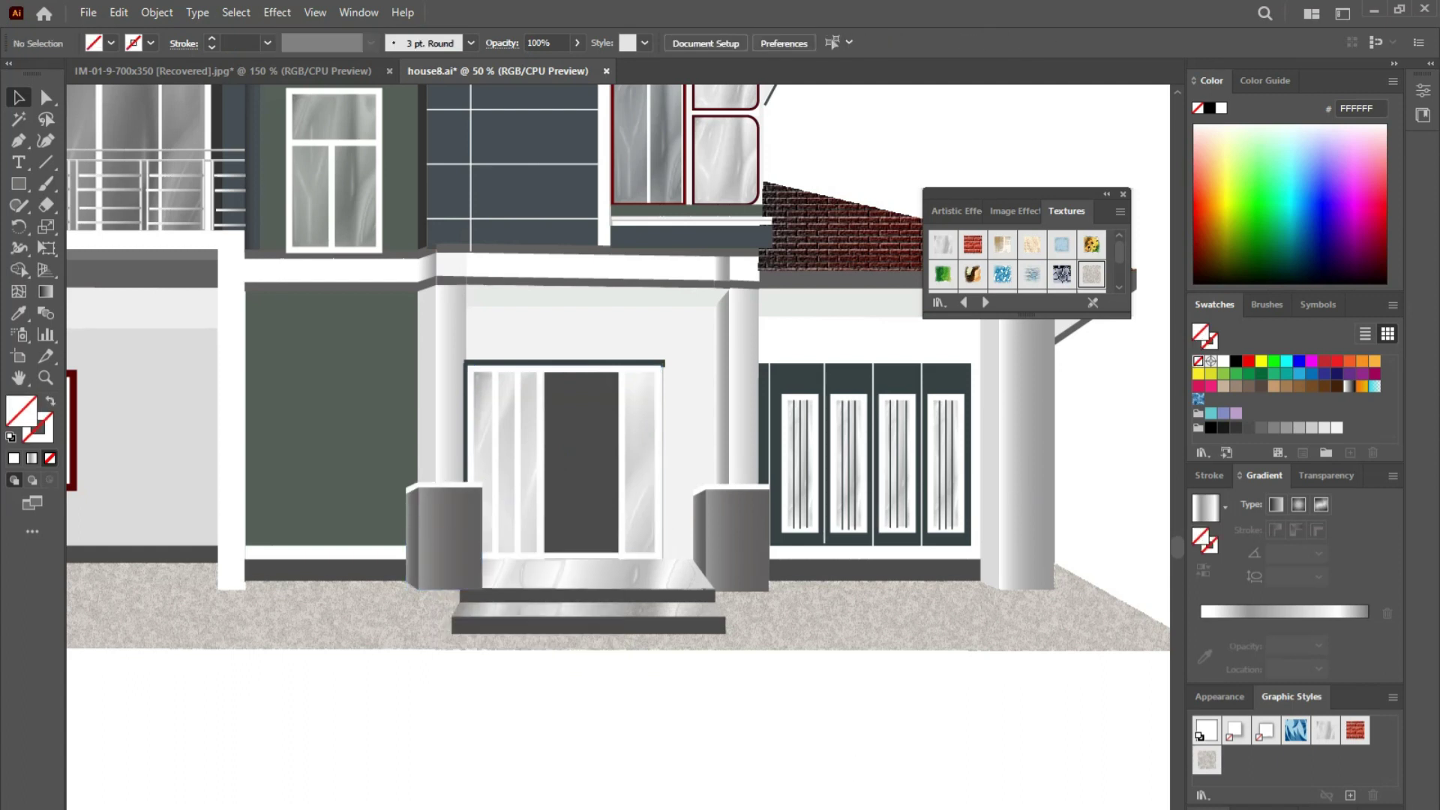
- Try a dark blue-grey fill on the left pillar block, then revert to its gradient
left_click(444, 536)
left_click(19, 313)
left_click(595, 160)
left_click(19, 97)
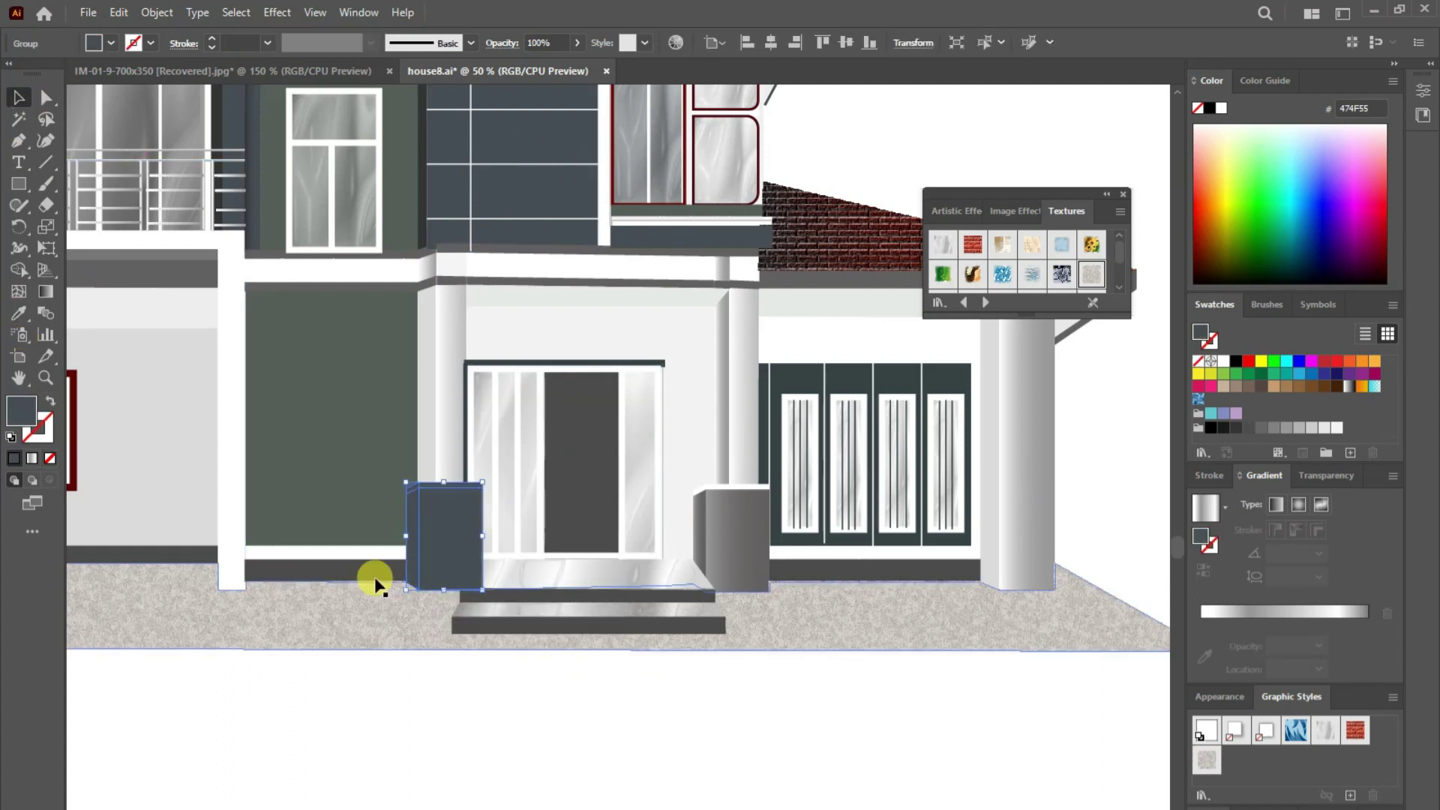
left_click(119, 674)
left_click(412, 524)
key("ctrl+z")
- Ungroup the left pillar, colour its front face dark blue-grey and darken its side strip gradient
right_click(476, 555)
left_click(515, 691)
left_click(450, 547)
key("i")
left_click(572, 177)
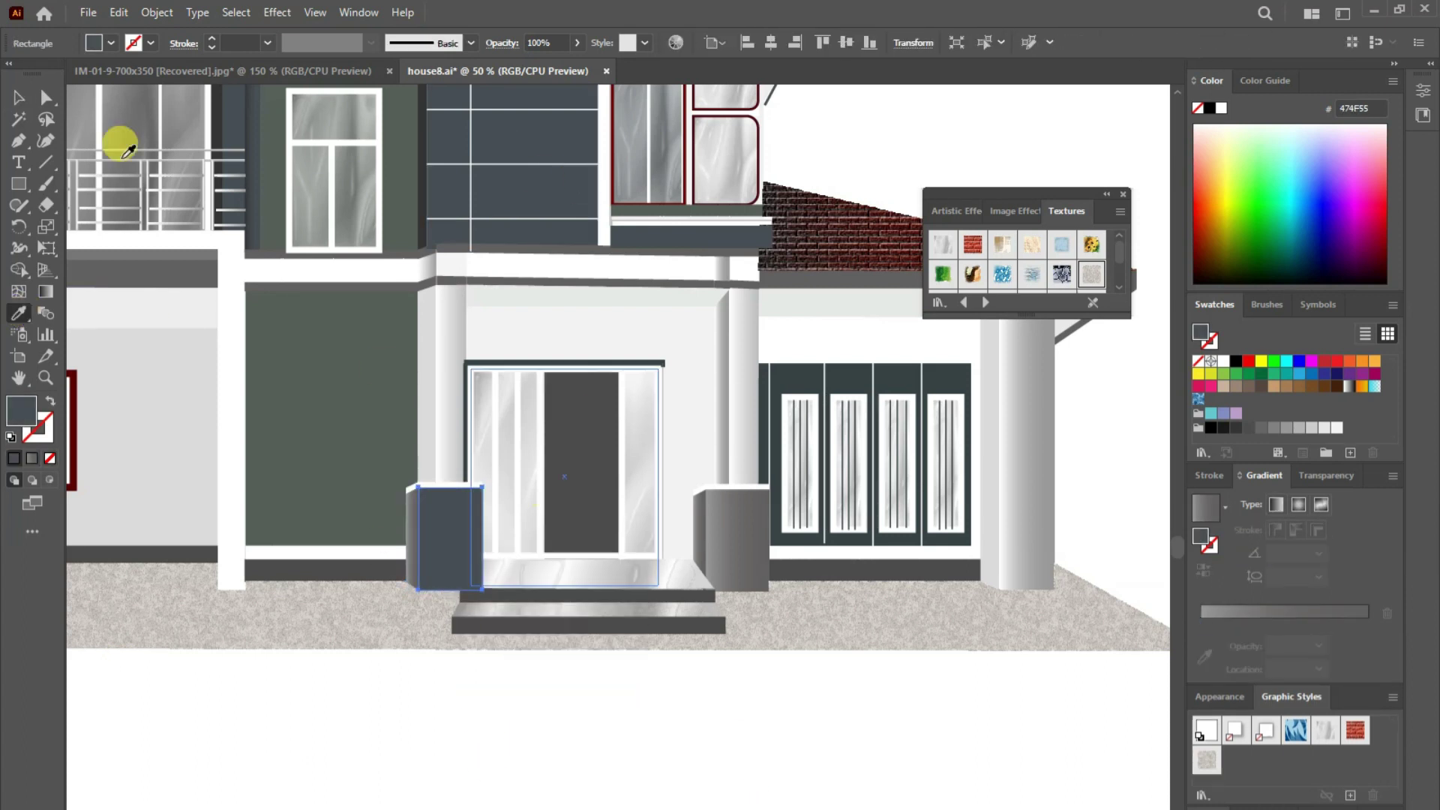
left_click(257, 167, "ctrl")
left_click(484, 388)
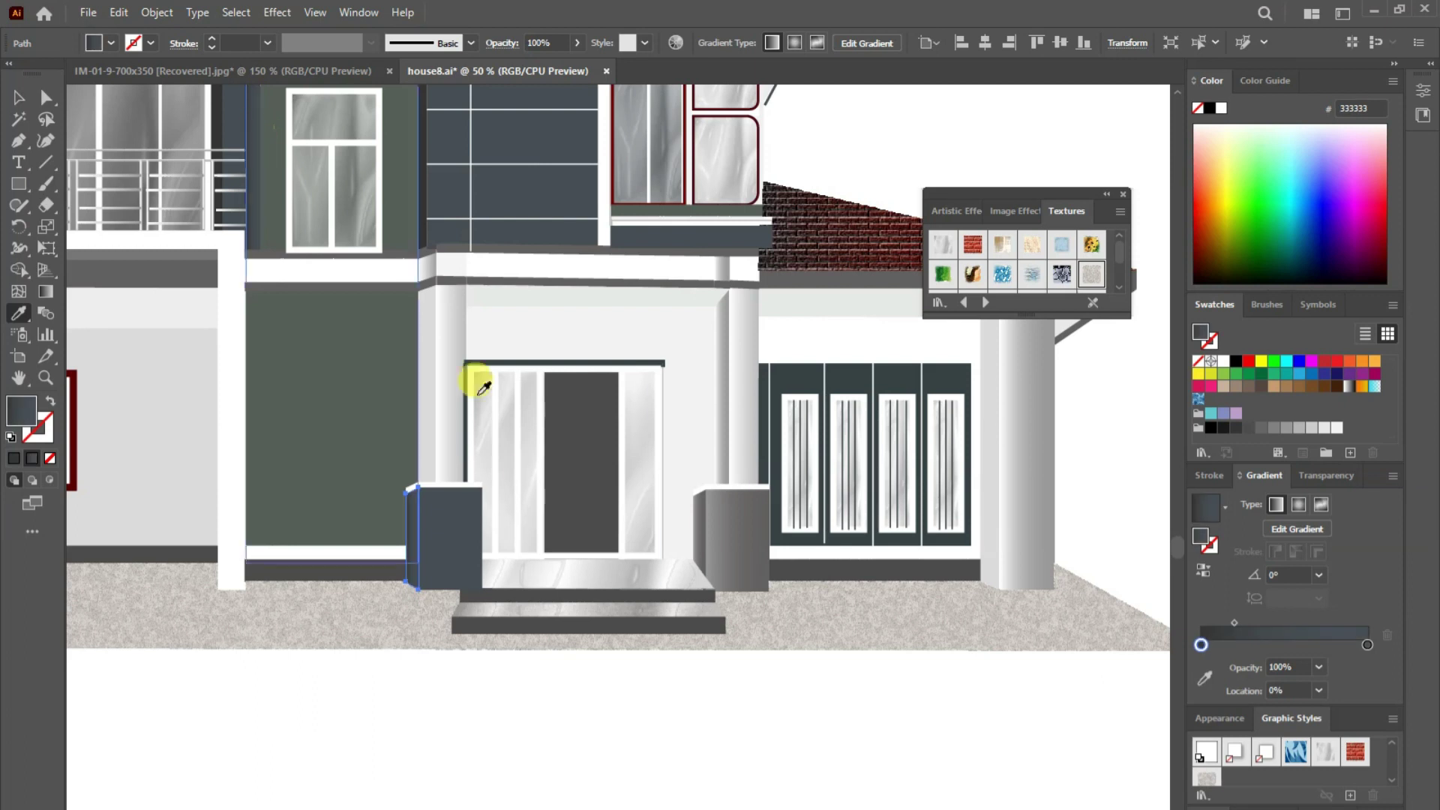
key("v")
left_click(412, 538)
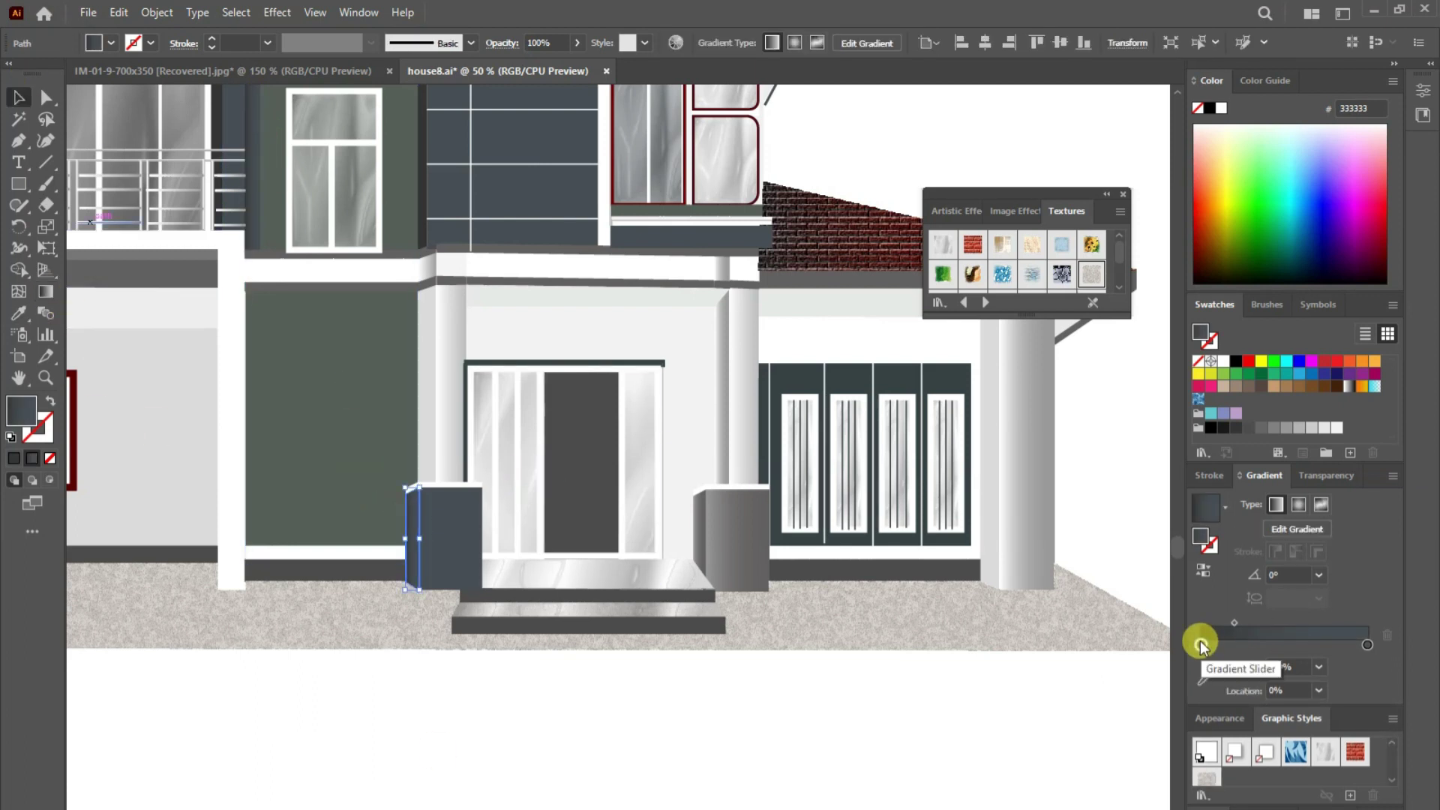
left_click_drag(1367, 645, 1337, 649)
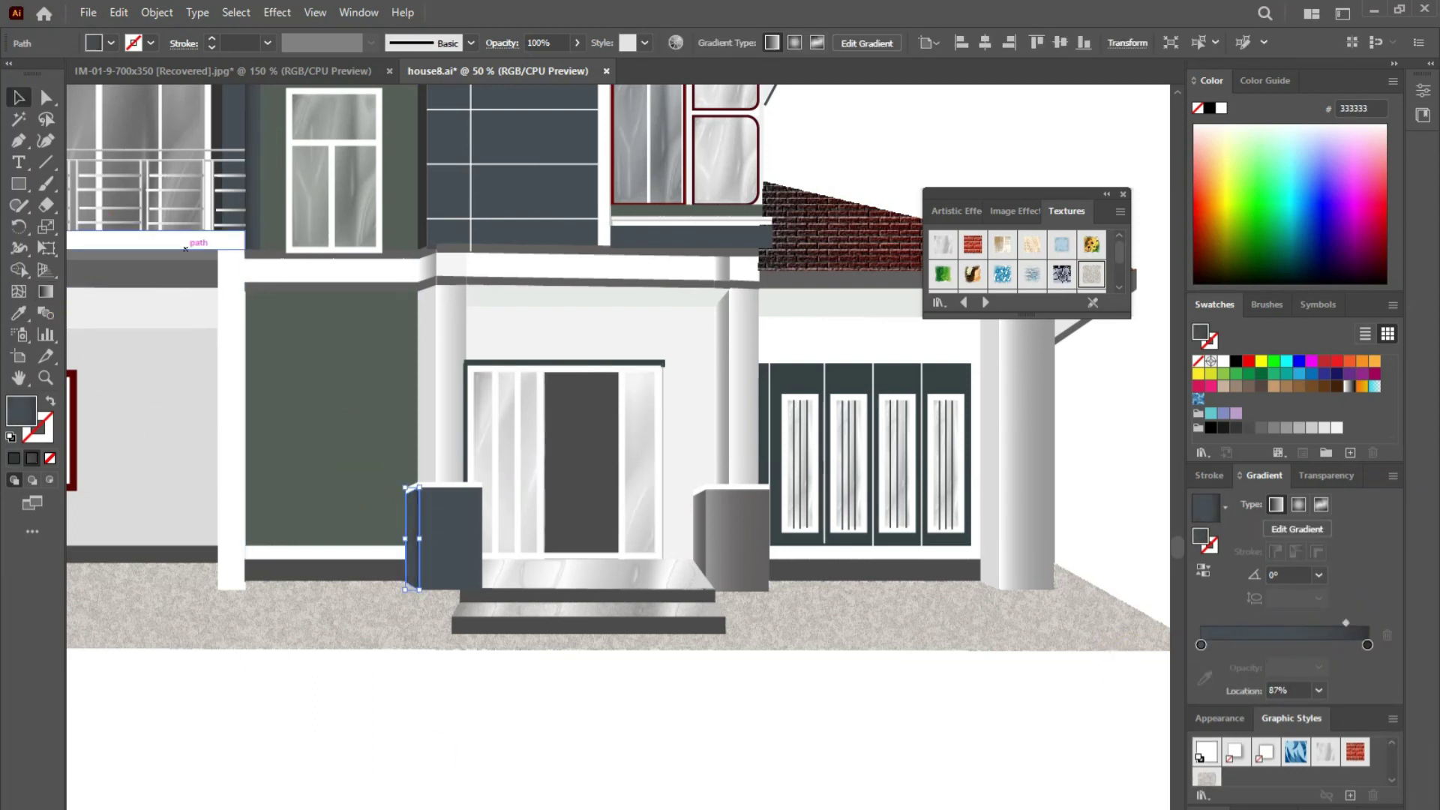
left_click(902, 795)
- Draw 2pt white stripes across the left pillar, repeating copies down its face
key("backslash")
mouse_move(418, 507)
left_mouse_down()
mouse_move(482, 507)
mouse_move(448, 527)
left_mouse_up()
left_click(11, 436)
left_click(19, 97)
key("ctrl+d")
- Add short stripes at the pillar's top-left corner and on its left face
left_click(45, 162)
left_click_drag(410, 501, 406, 491)
key("v")
left_click(411, 660)
left_click(18, 119)
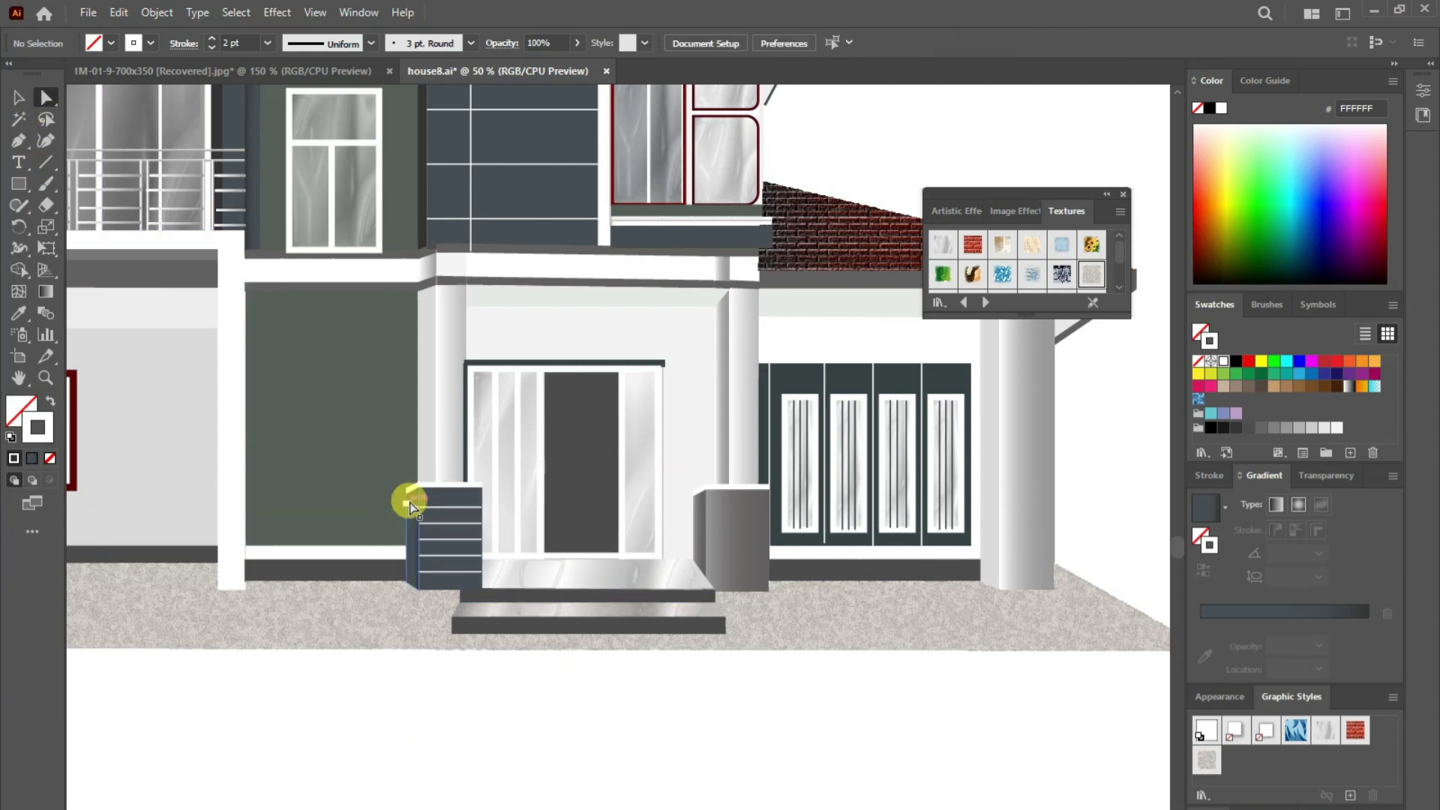
left_click(409, 503)
left_click(505, 720)
left_click(413, 507)
left_click_drag(413, 507, 411, 523)
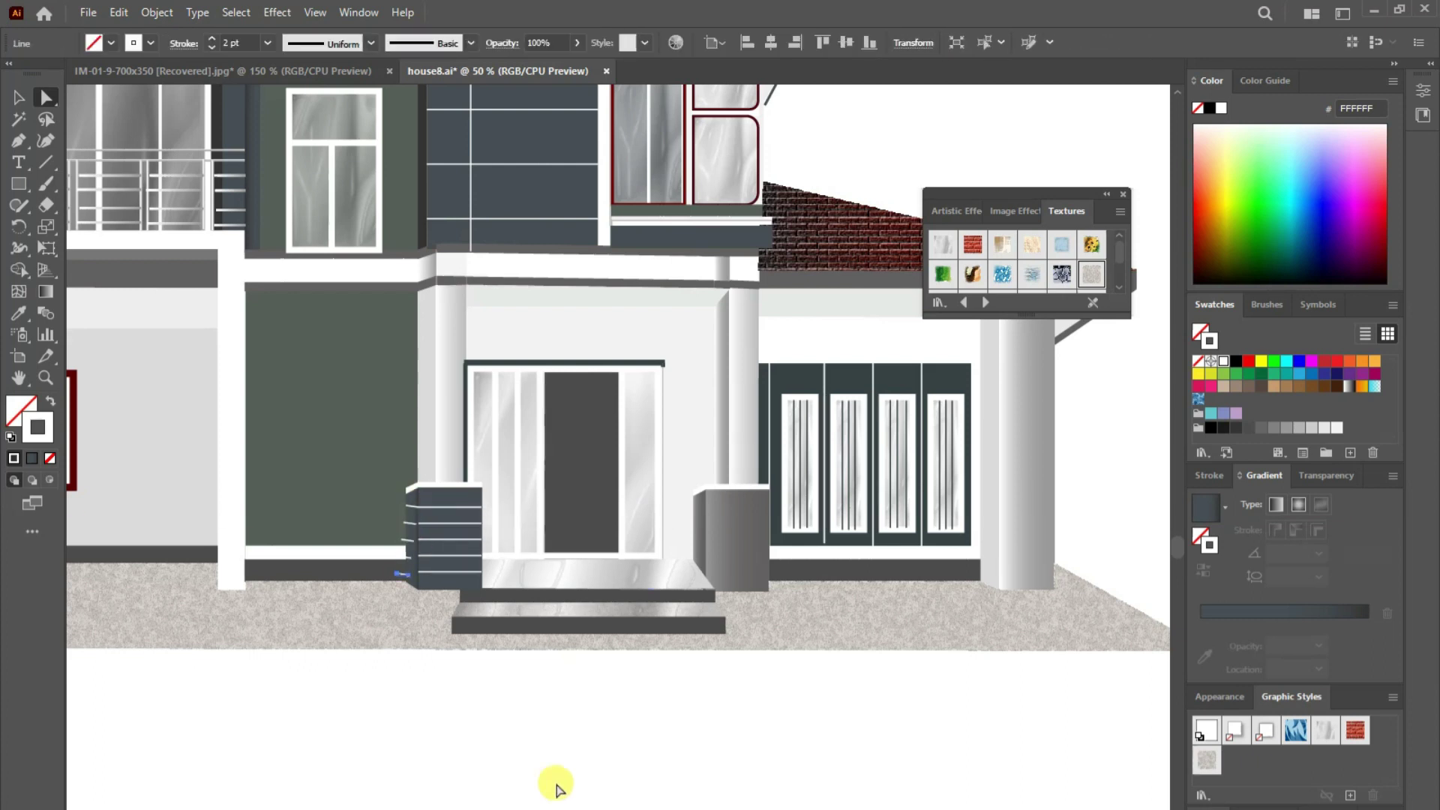
- Adjust the short stripes on the left planter's side face with Direct Selection
scroll(658, 401, "down", 3)
scroll(700, 369, "up", 2)
scroll(701, 370, "up", 3)
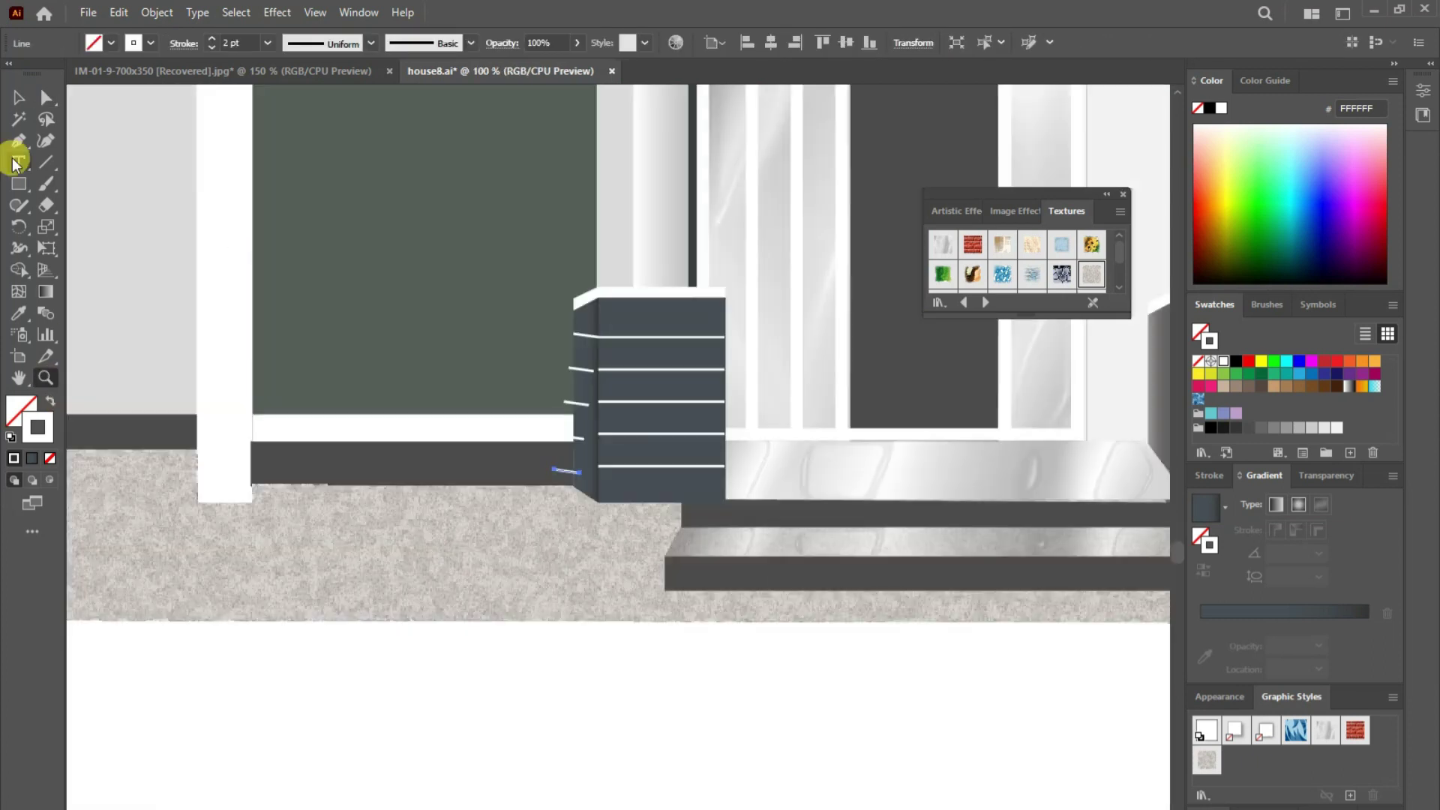
left_click(19, 96)
left_click(688, 561)
left_click(572, 466)
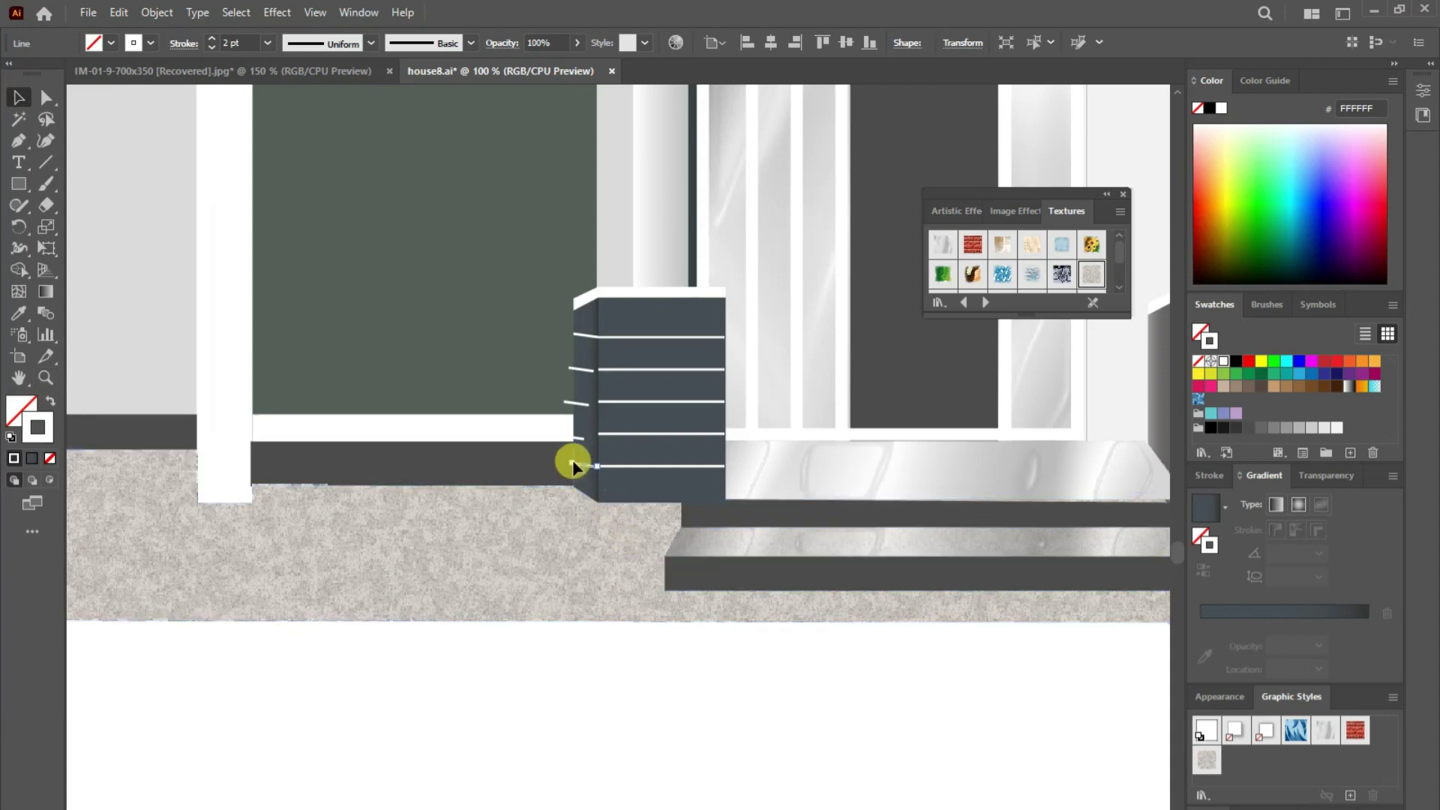
key("a")
left_click(571, 466)
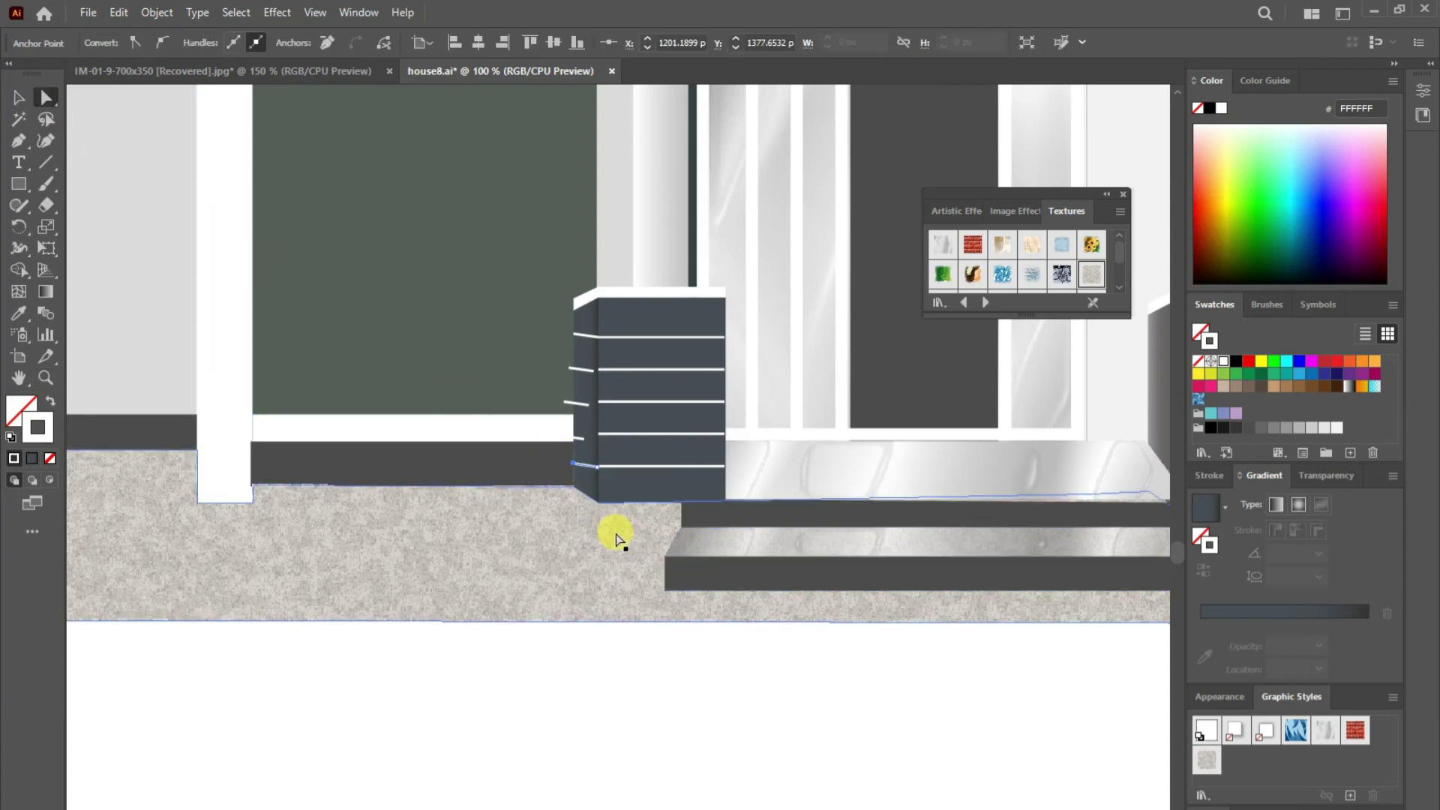
left_click(568, 436)
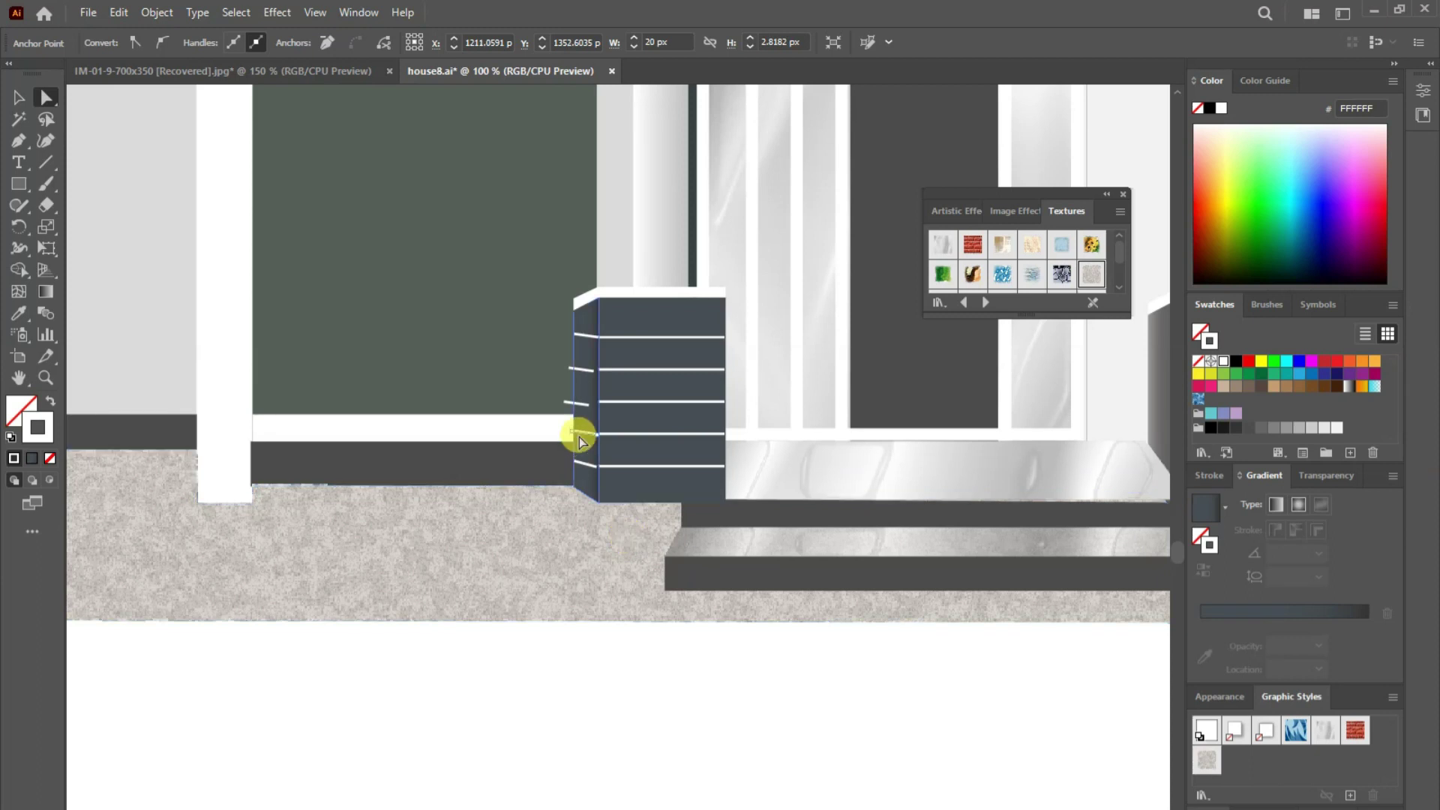
left_click(588, 403)
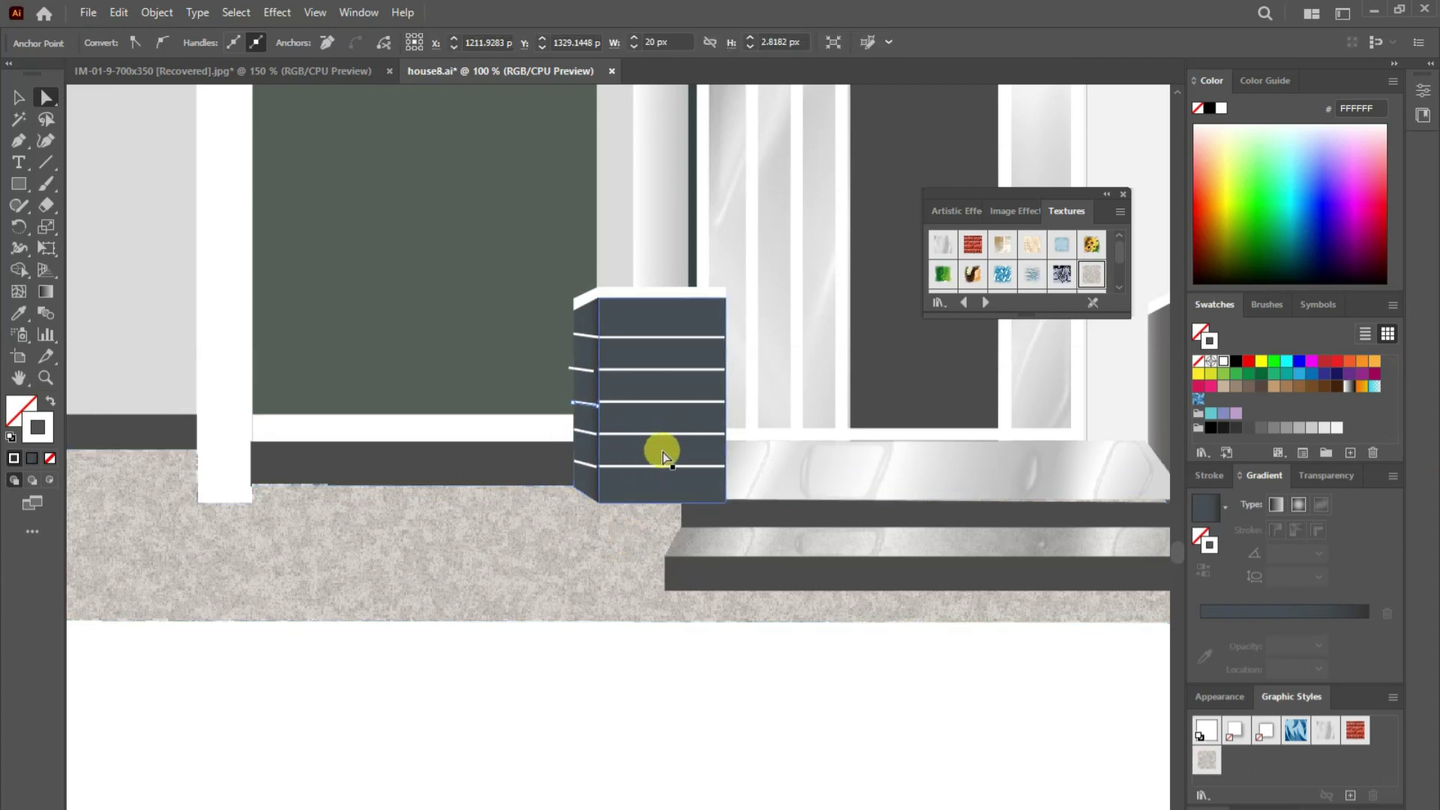
left_click(579, 367)
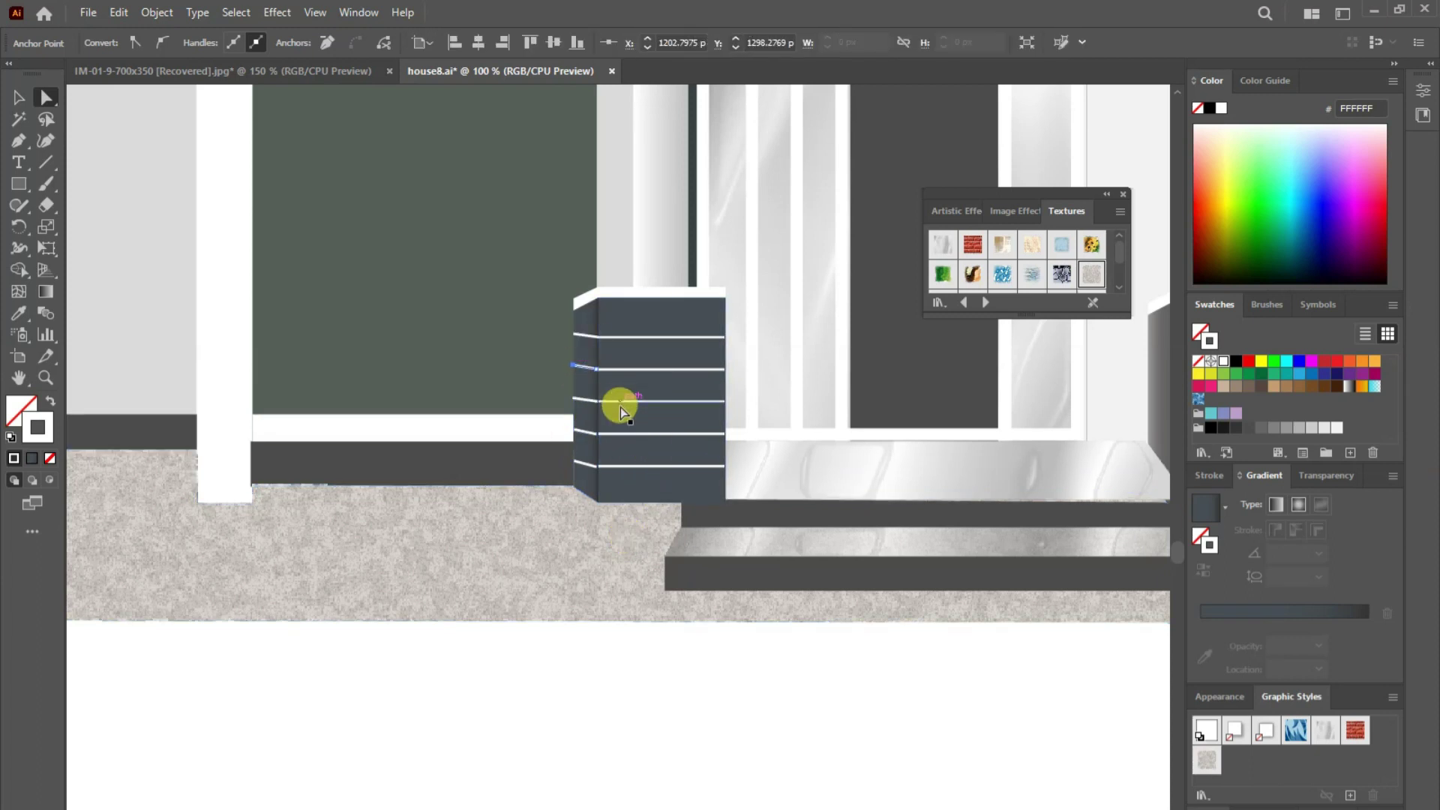
left_click(636, 684)
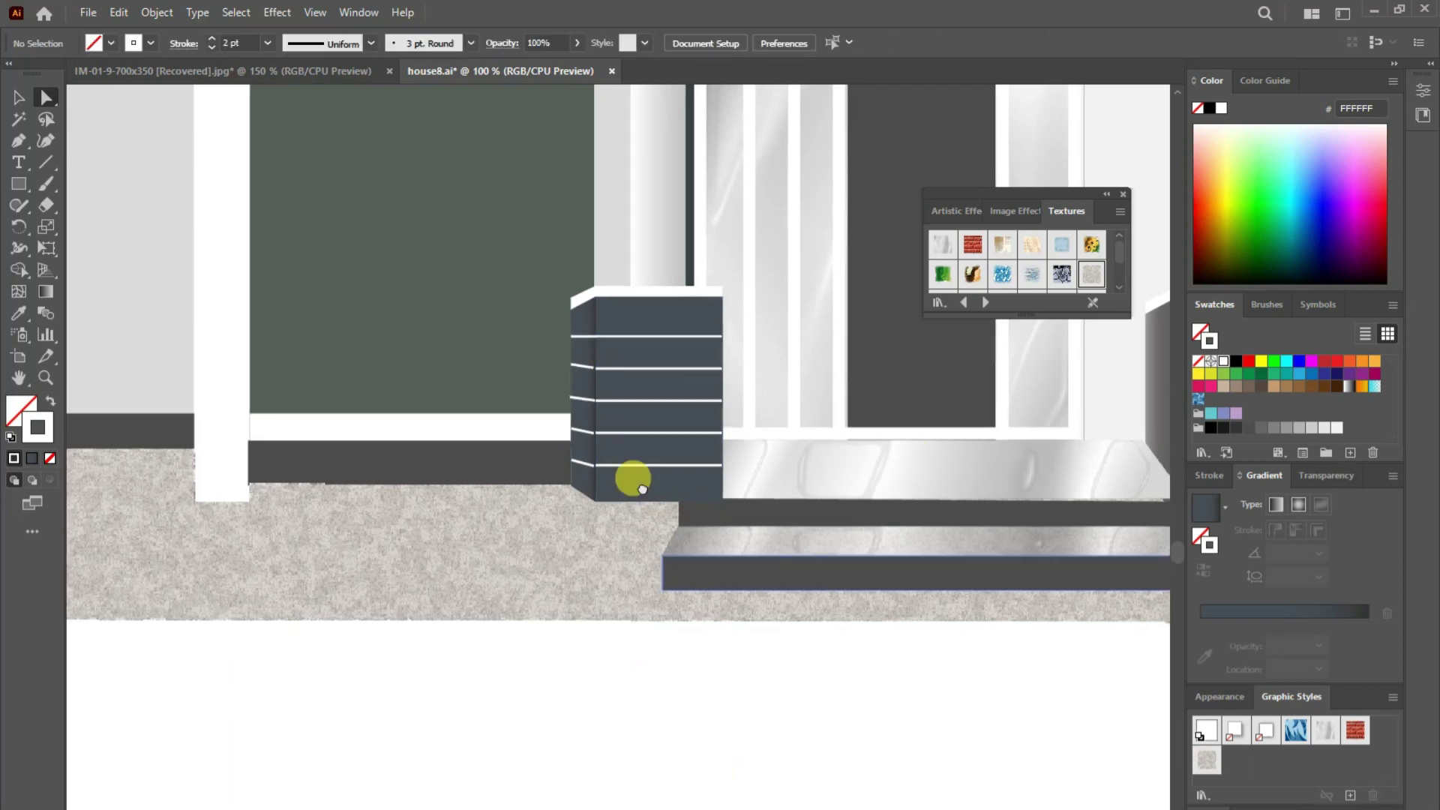
- Group the left planter's side strip, stripes and front panel
scroll(630, 476, "right", 5)
key("v")
right_click(775, 411)
key("Escape")
left_click(144, 353)
left_click(145, 384, "shift")
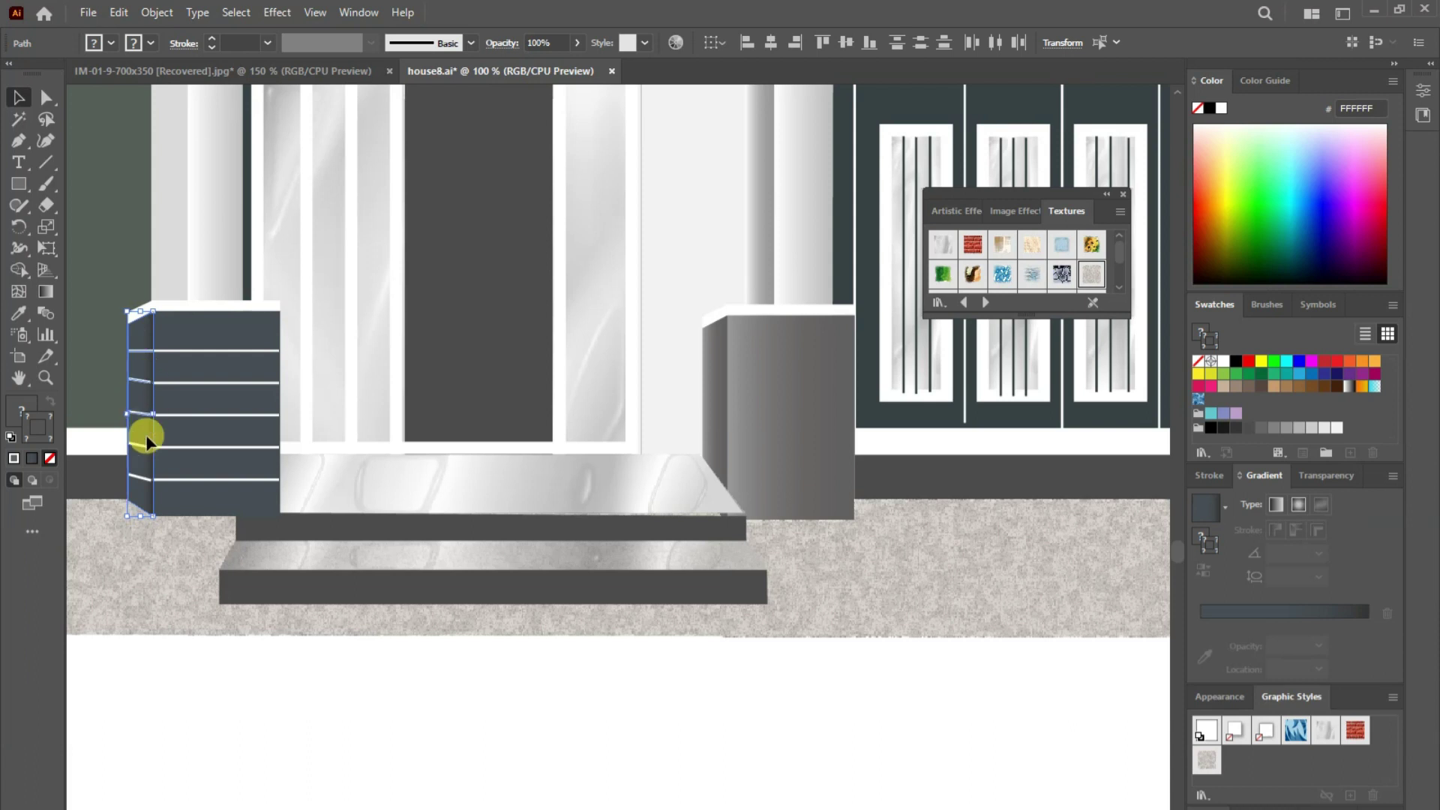
left_click(185, 416, "shift")
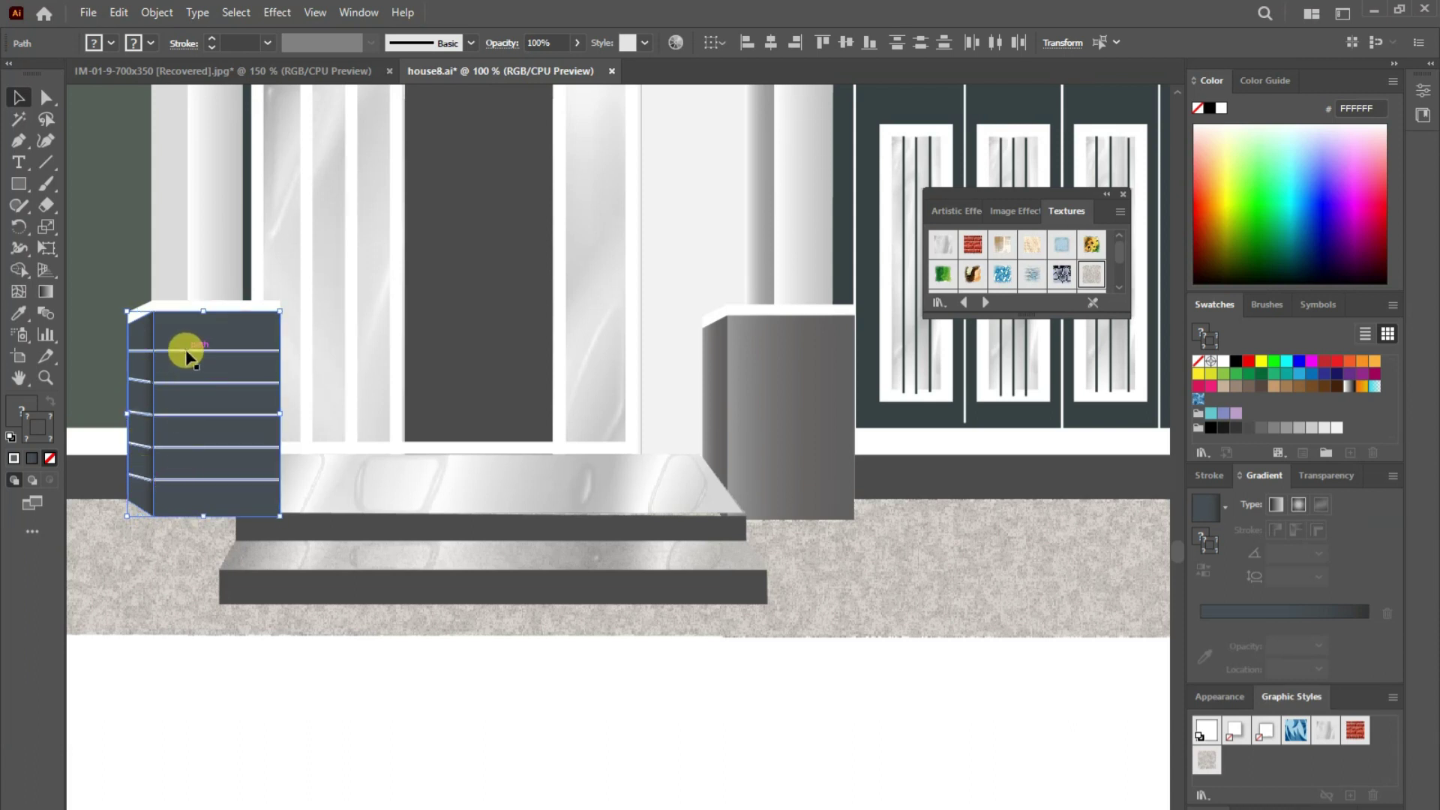
right_click(201, 330)
left_click(240, 466)
- Alt-drag a copy of the striped planter to the right of the steps and nudge it into place
mouse_move(217, 362)
left_mouse_down()
mouse_move(868, 576)
mouse_move(787, 314)
mouse_move(799, 347)
left_mouse_up()
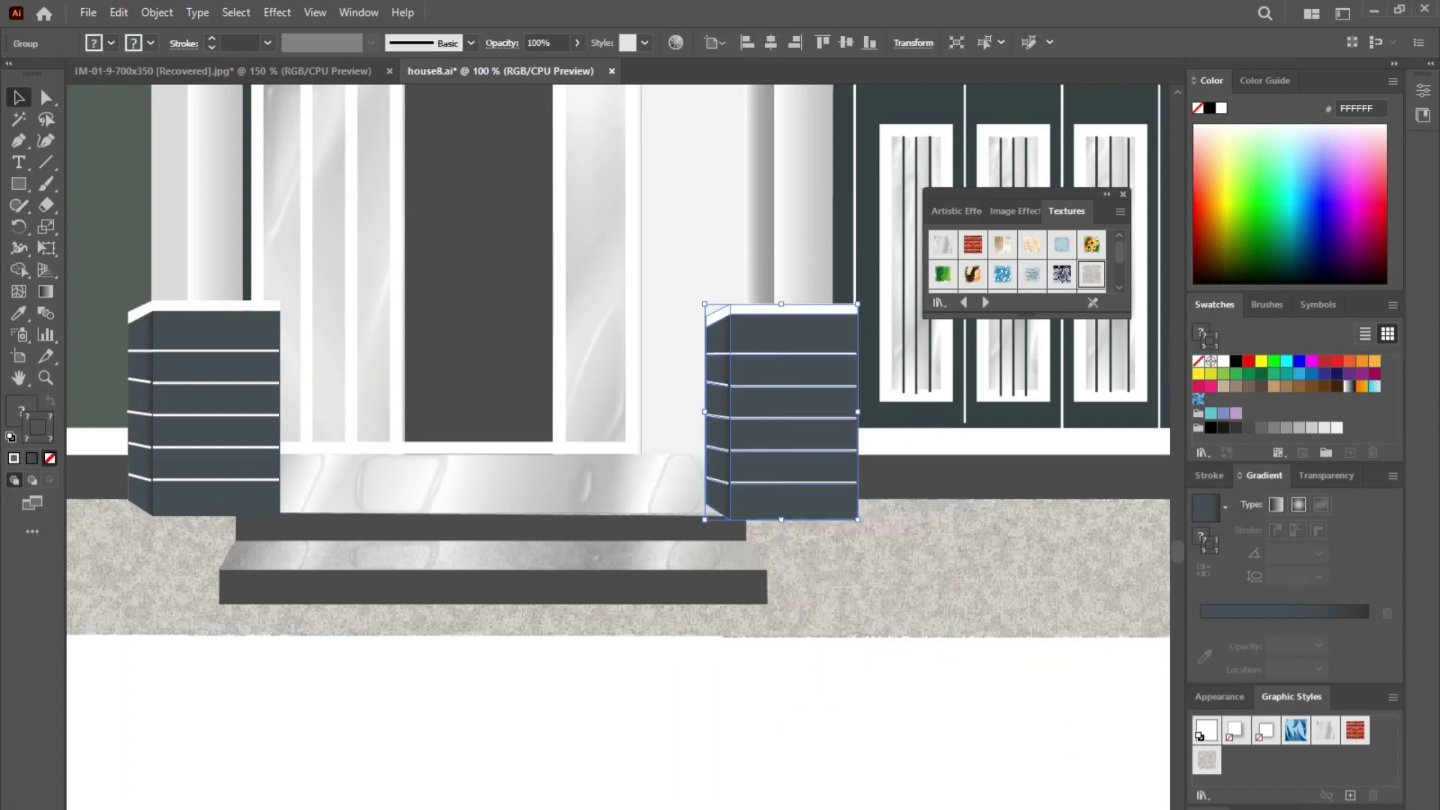
key("Up")
key("Up")
key("Up")
key("Up")
key("Up")
key("Up")
key("Up")
key("Up")
key("Down")
key("Down")
key("Up")
key("Up")
key("Up")
key("Up")
key("Up")
key("Up")
key("Up")
left_click(987, 699)
scroll(660, 600, "left", 5)
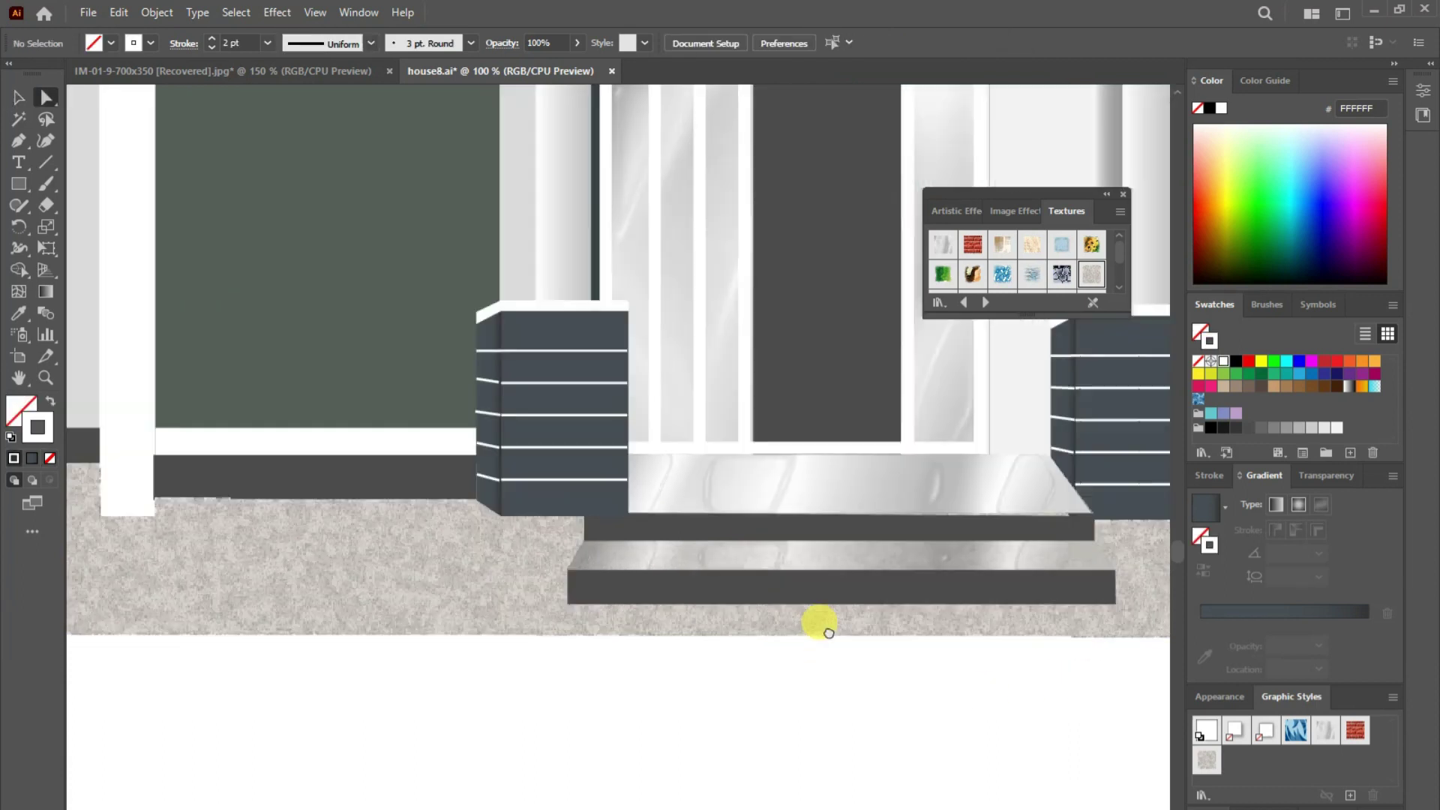
- Close the Textures panel and zoom out to 33.33% to show the entire house facade
left_click(1122, 194)
scroll(717, 334, "down", 3)
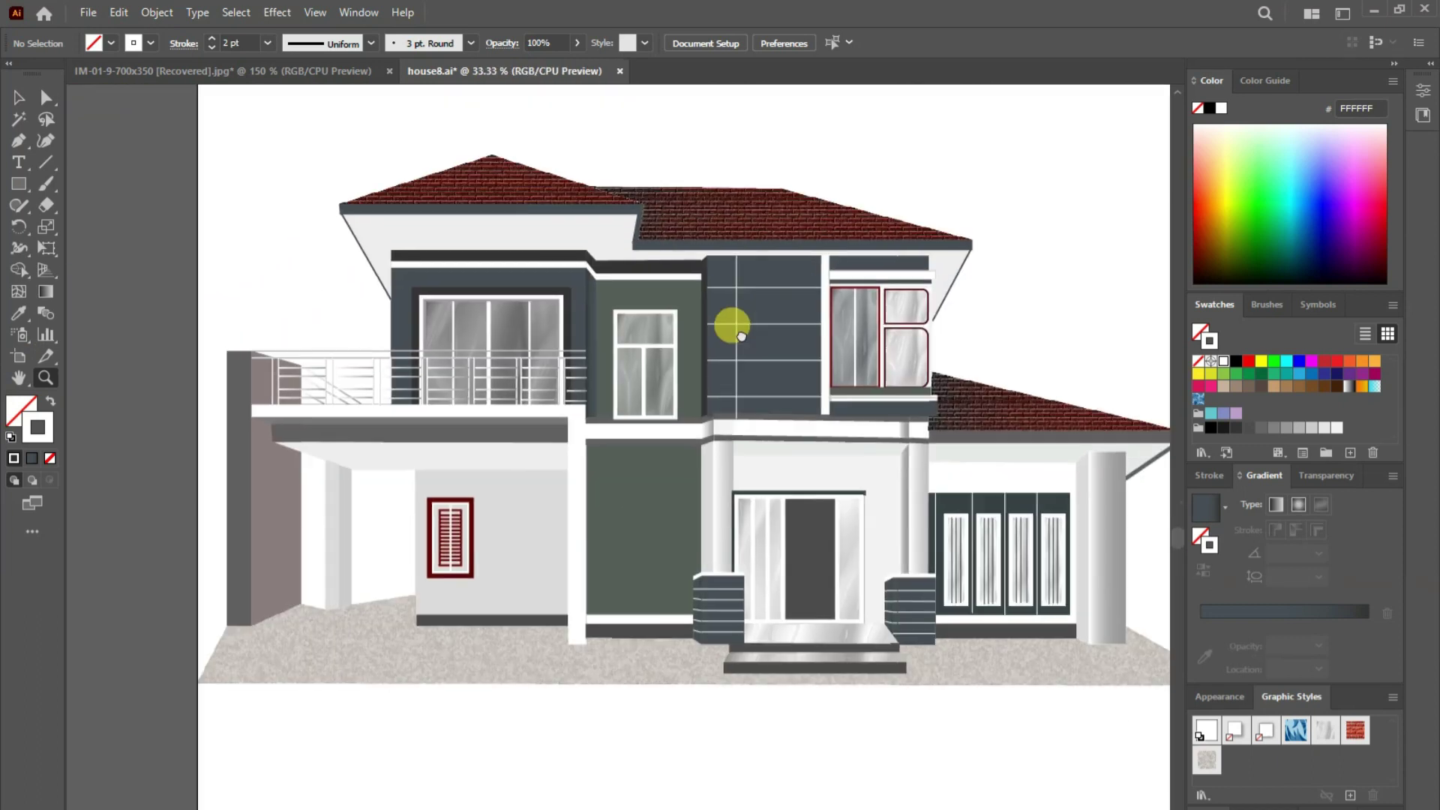
left_click_drag(736, 322, 629, 357)
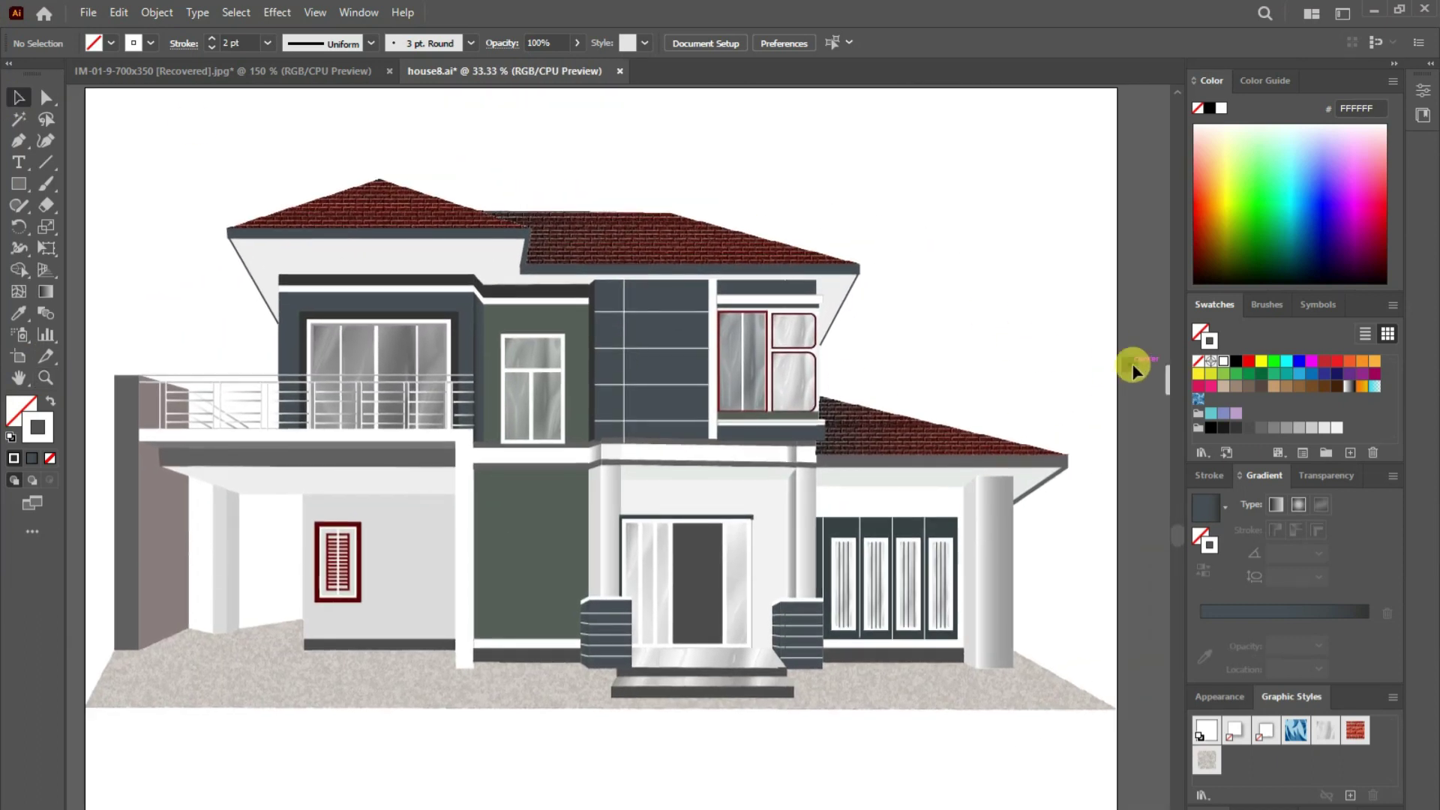